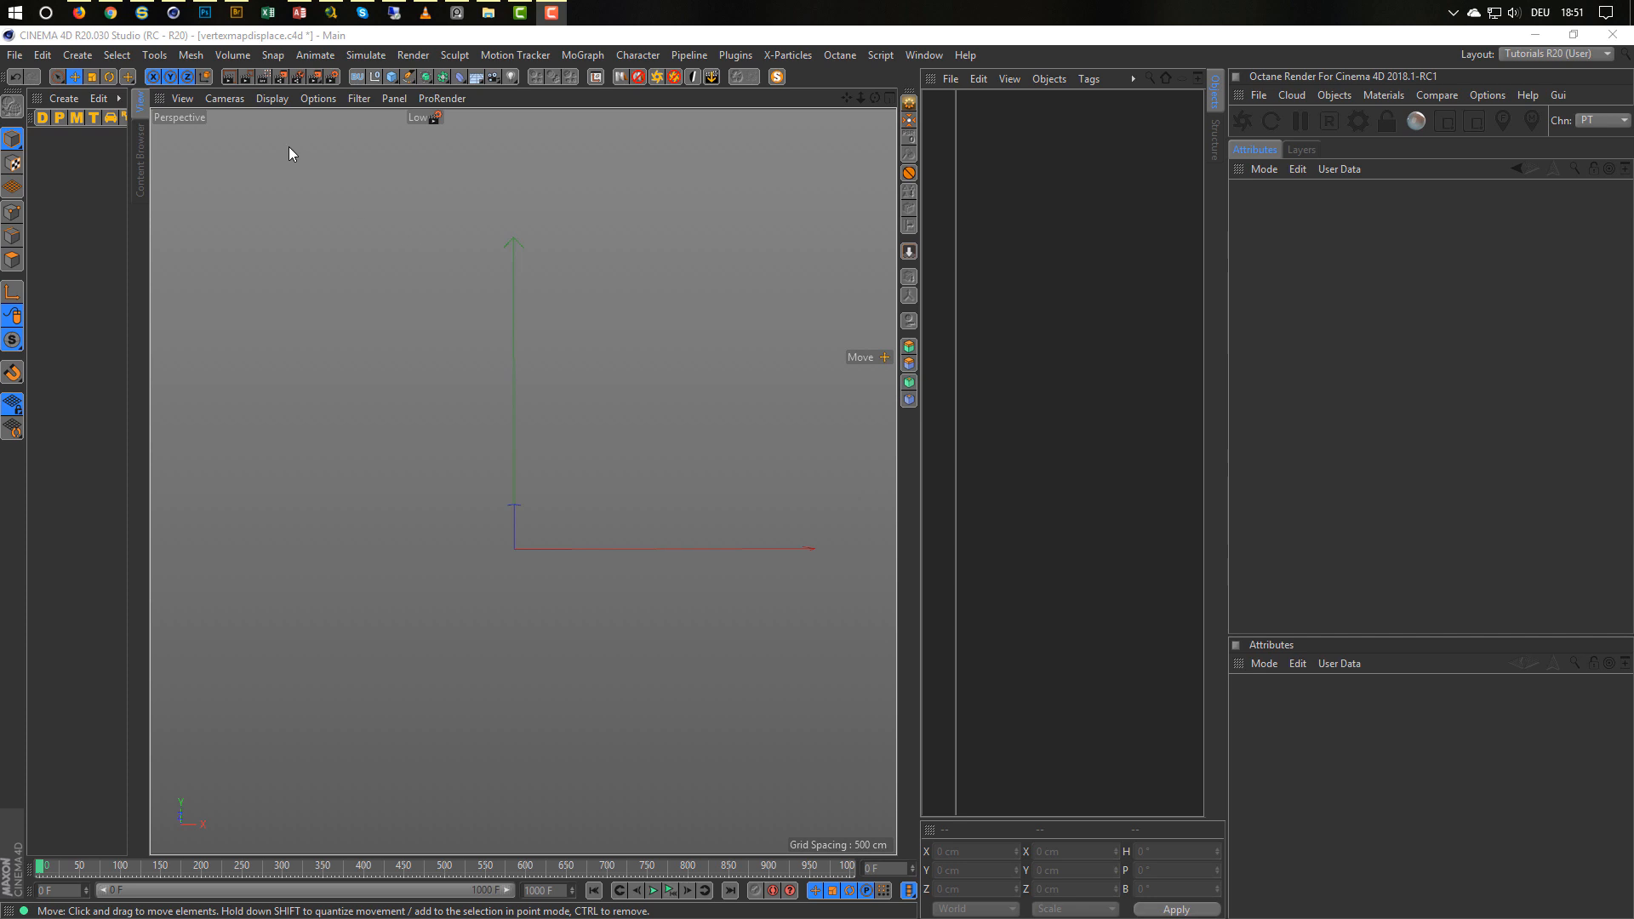
Switch to the browser and examine the video and the golden spiked torus artwork in THE FIELDS project on Behance.
click(111, 13)
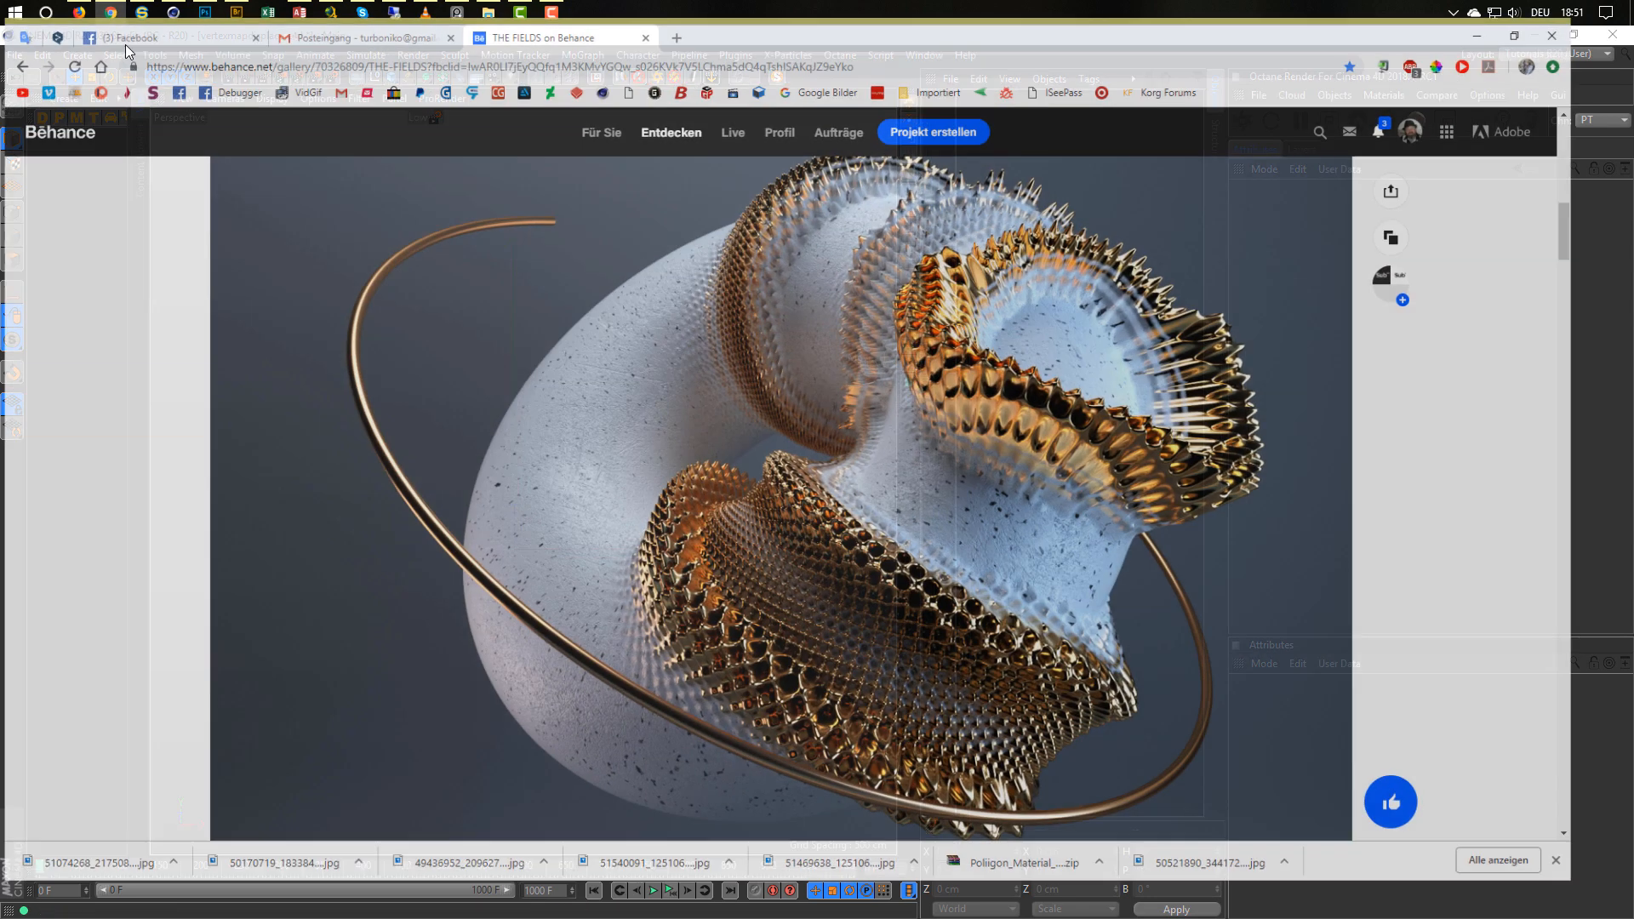
scroll(773, 520, up, 5)
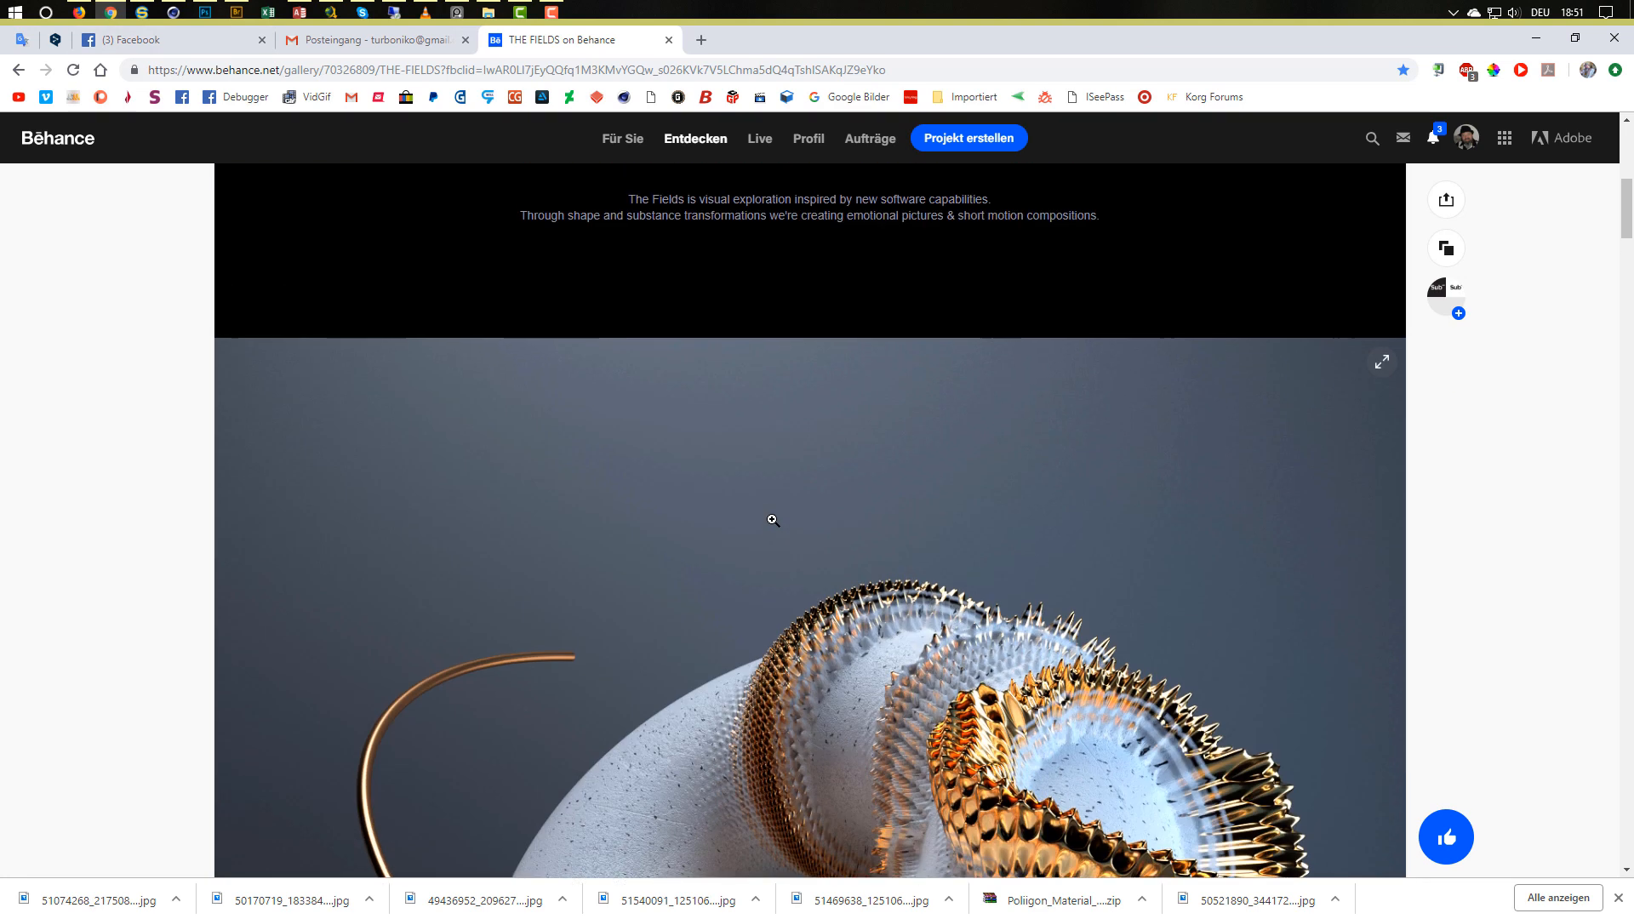
scroll(773, 520, up, 8)
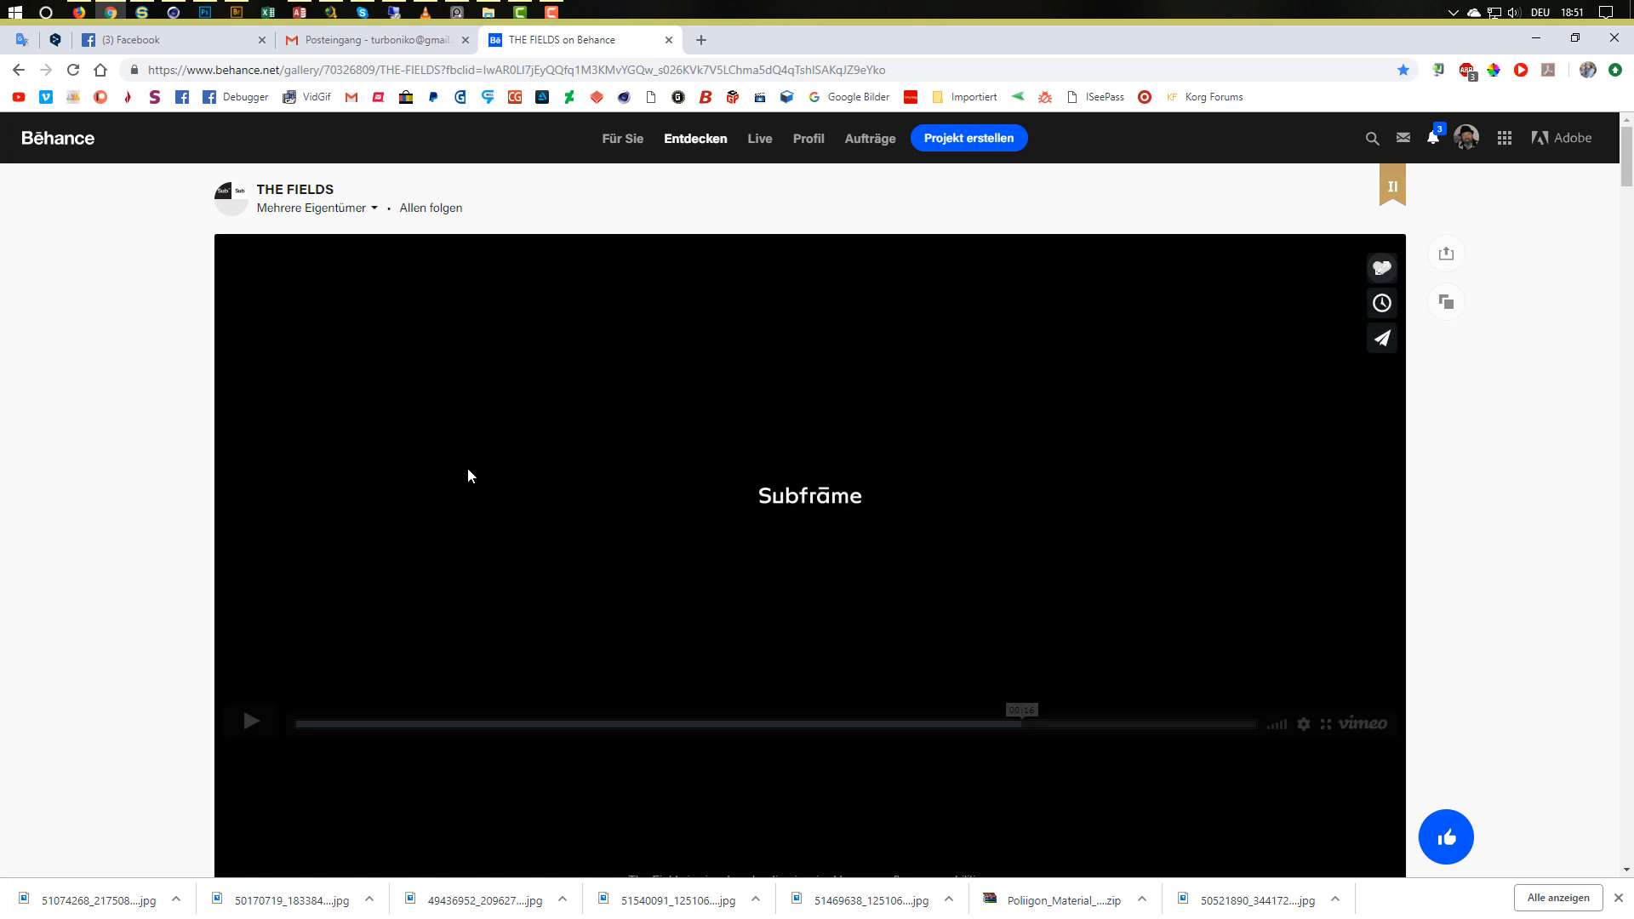
mouse_move(351, 213)
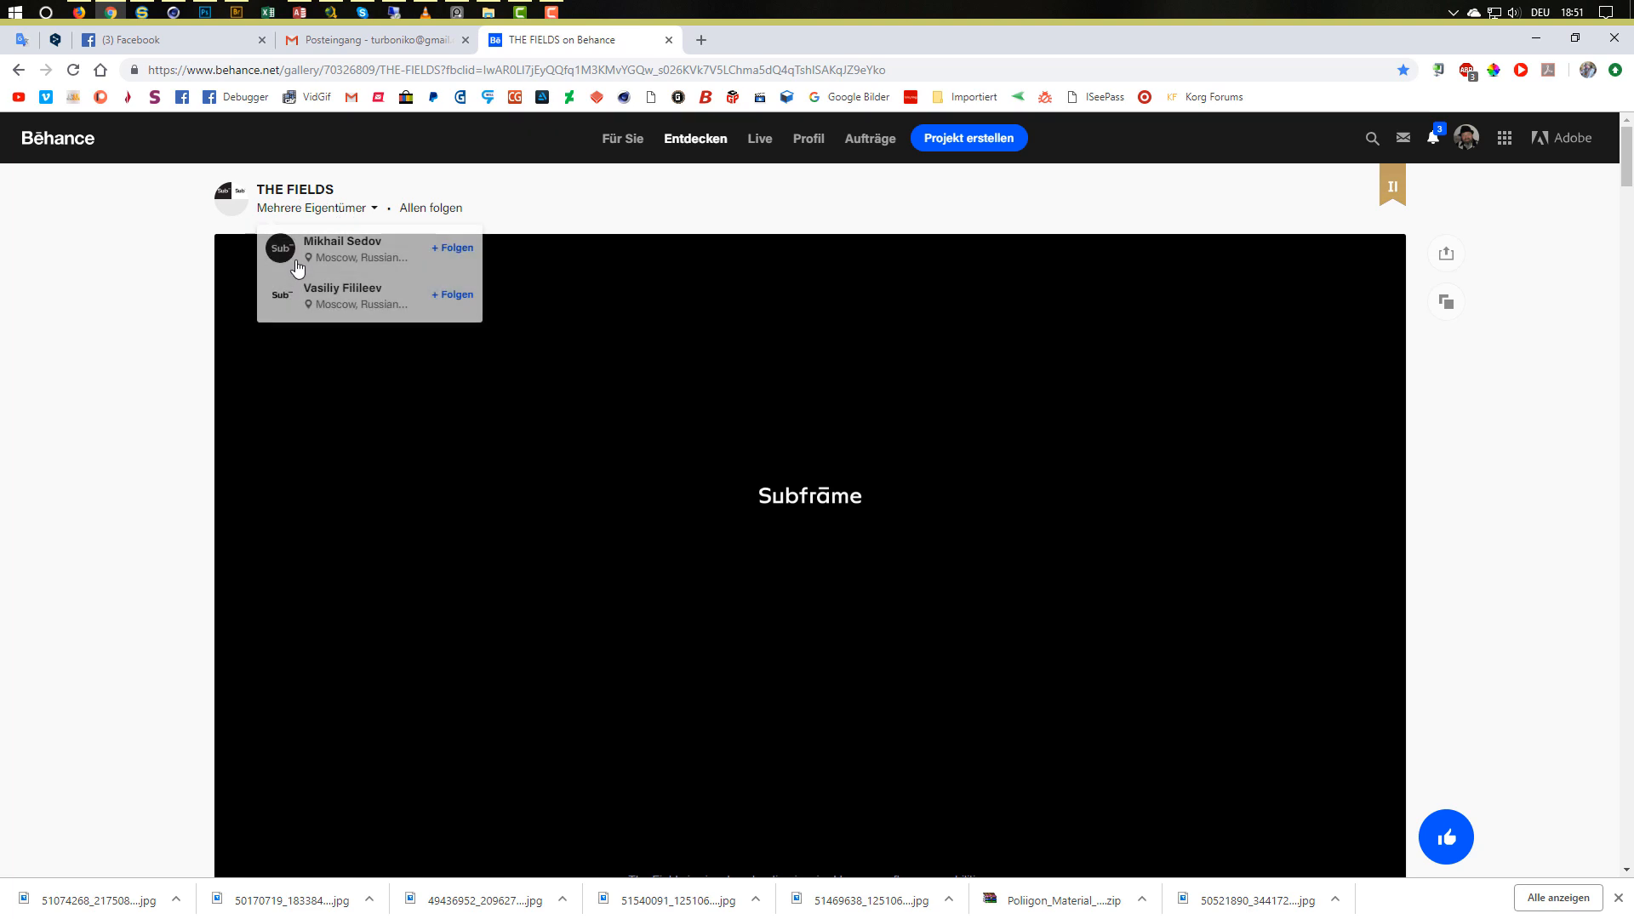
mouse_move(718, 678)
click(330, 731)
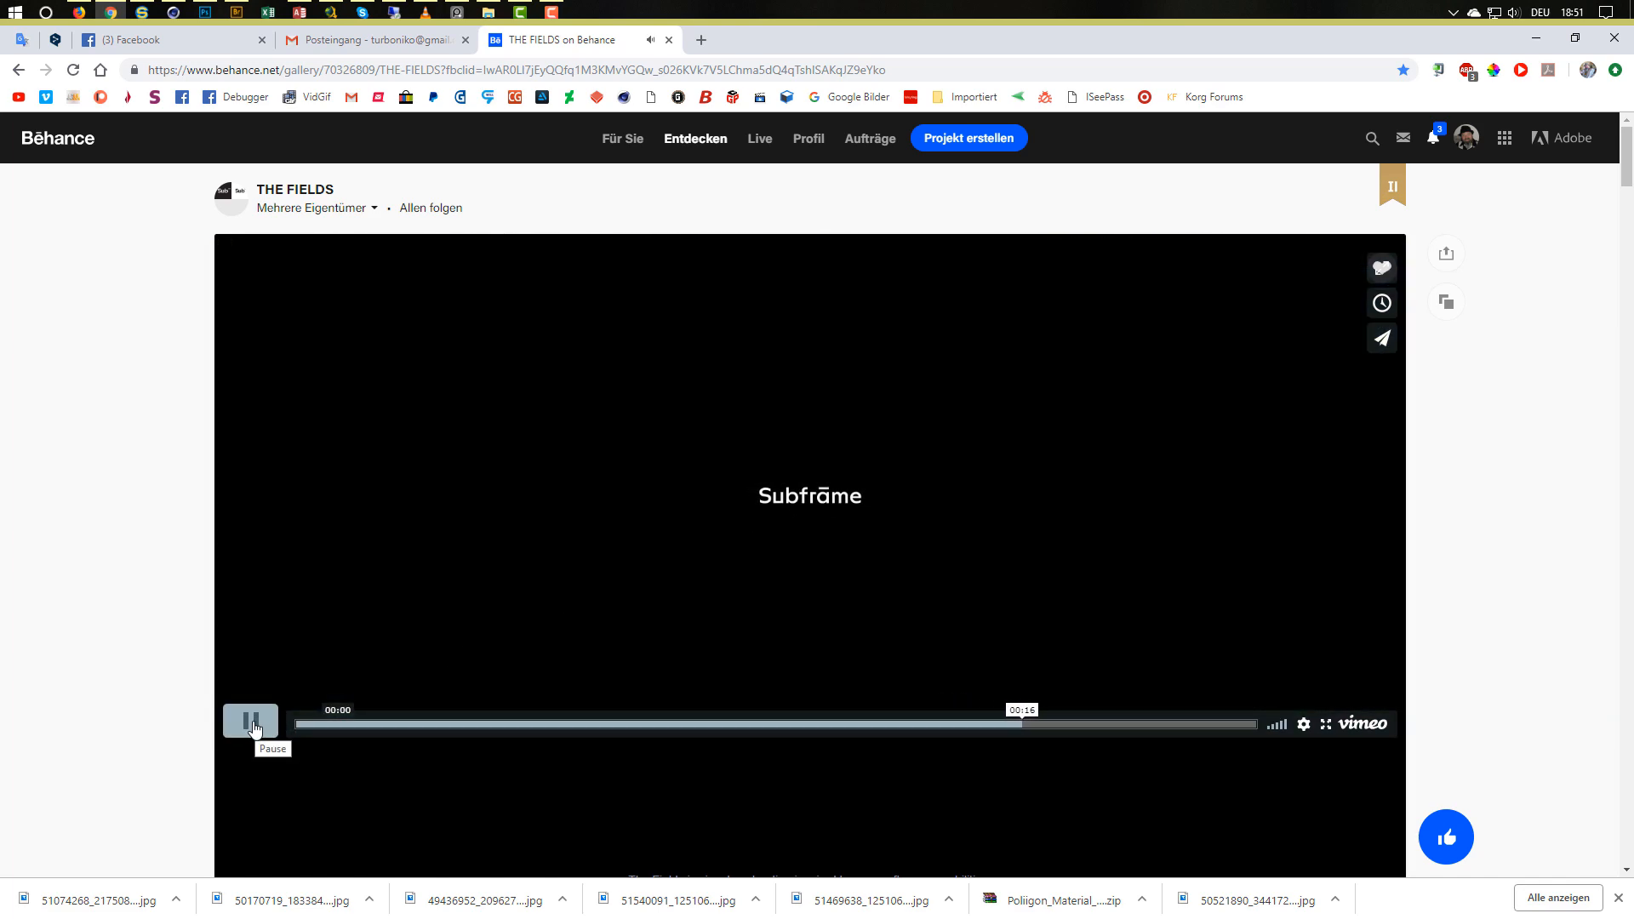
click(268, 725)
scroll(266, 722, down, 10)
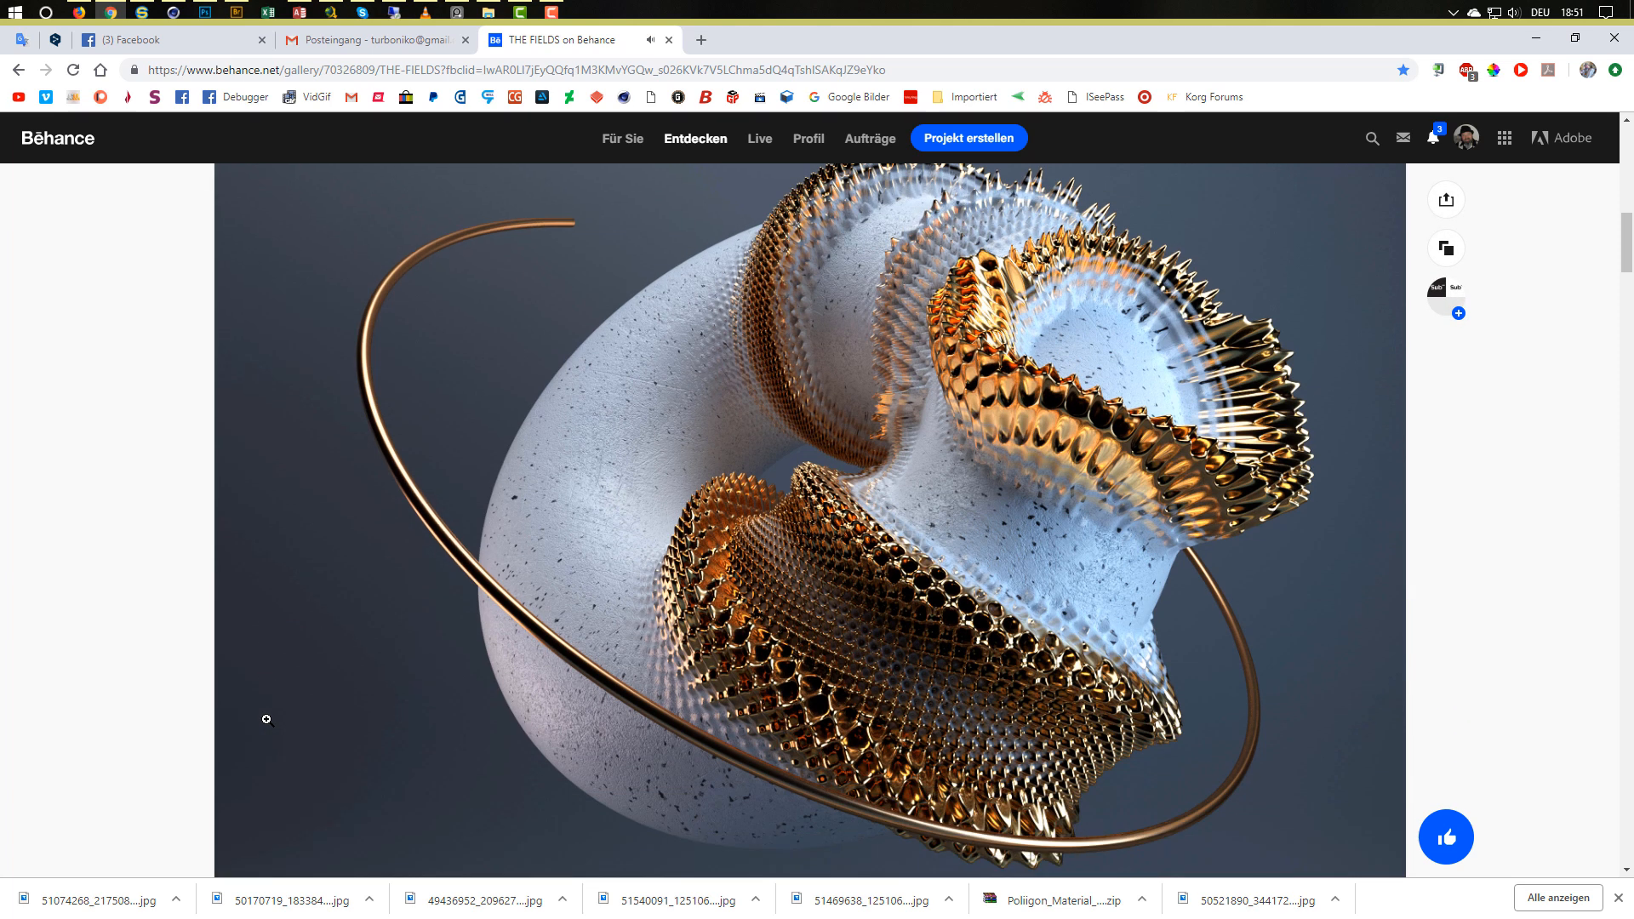
scroll(957, 460, up, 3)
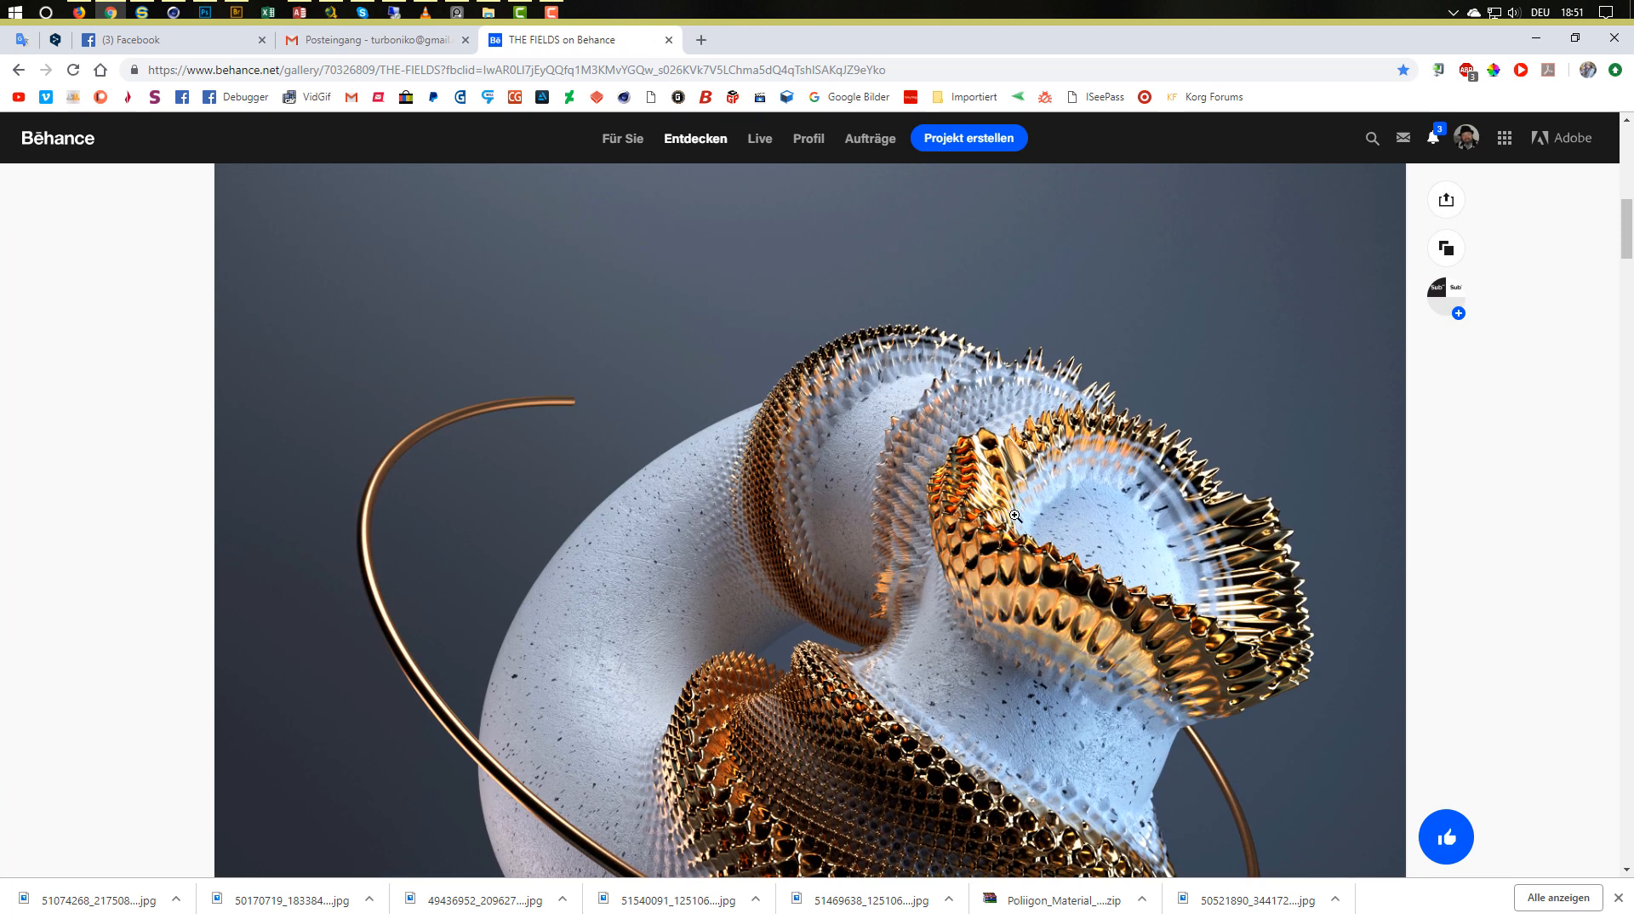
scroll(1015, 516, down, 1)
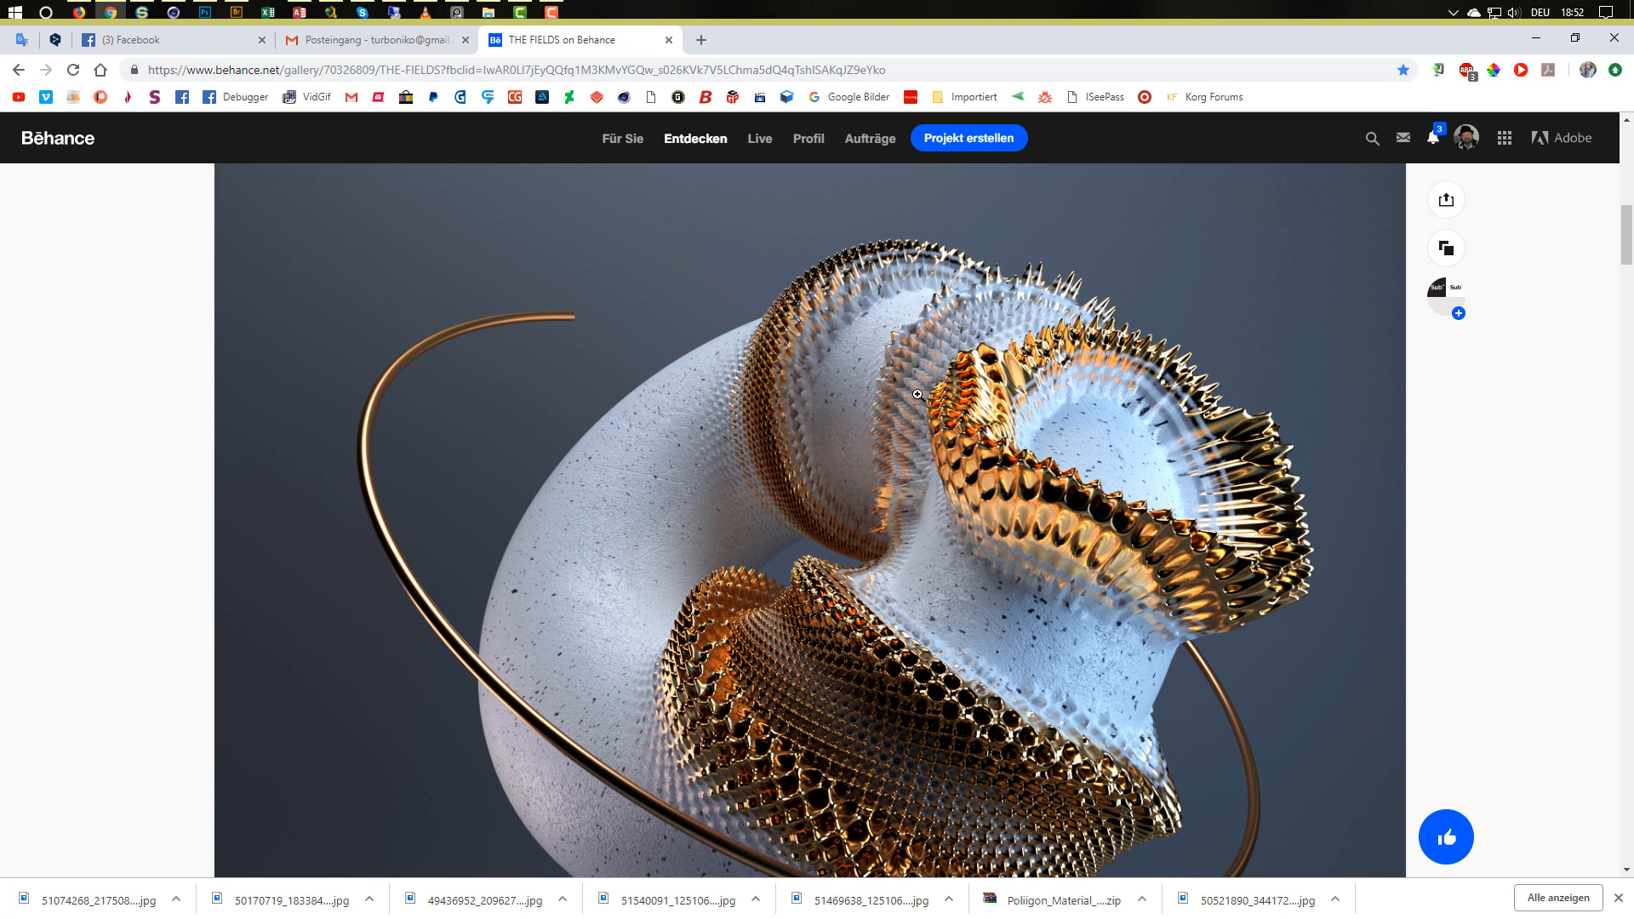
scroll(917, 394, down, 1)
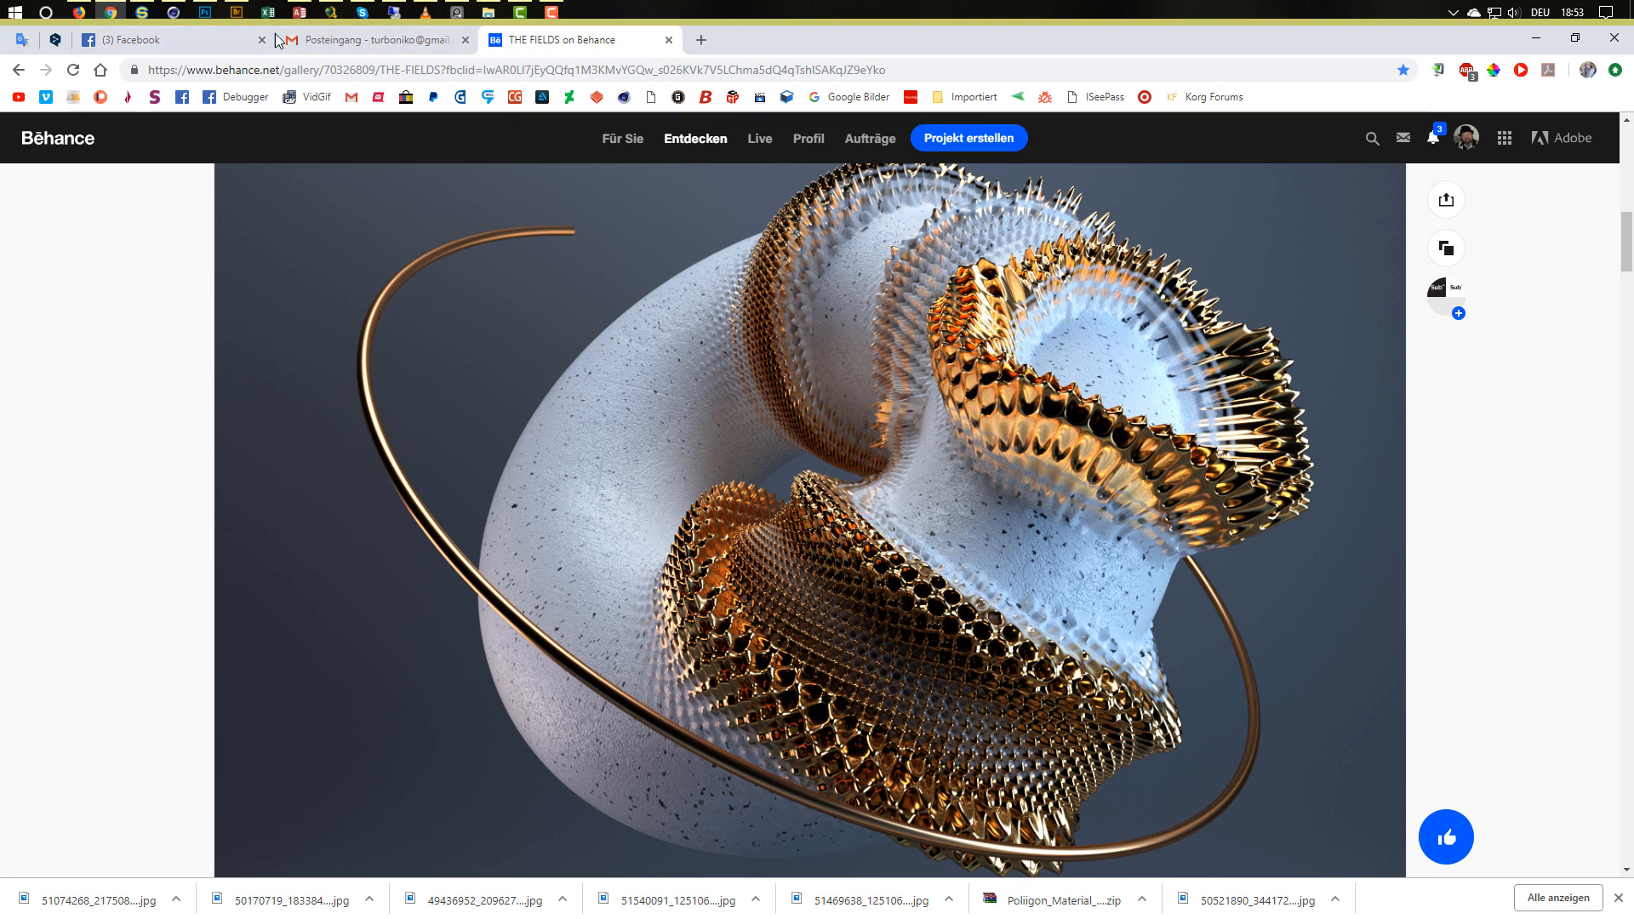
Switch back to Cinema 4D and add a Torus primitive to the empty scene.
mouse_move(176, 16)
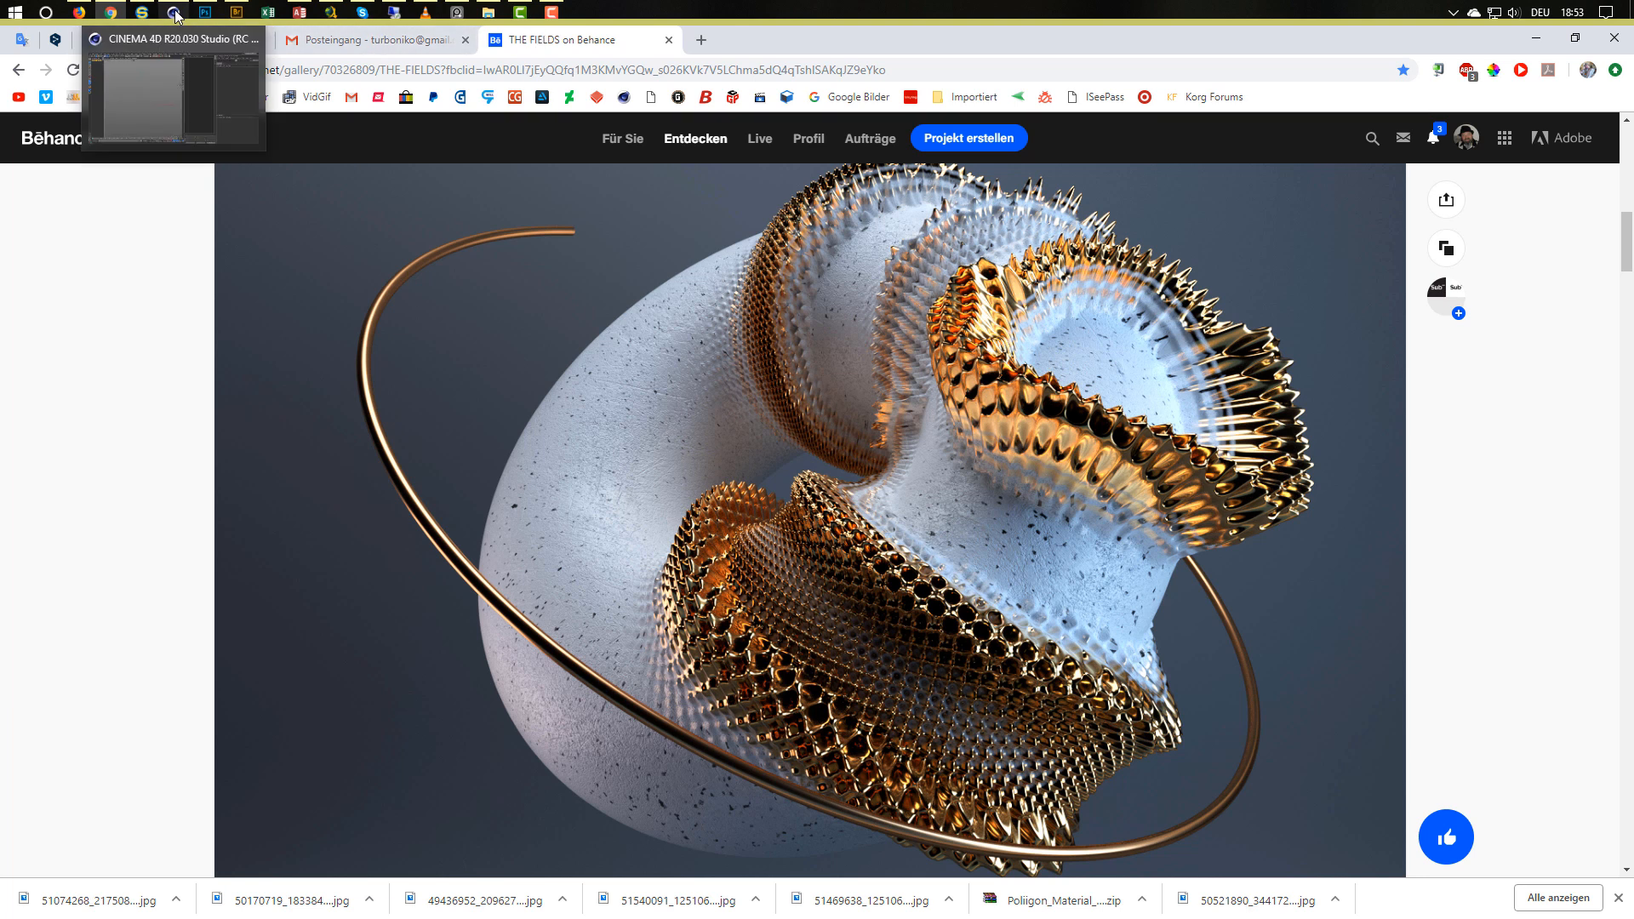
click(176, 15)
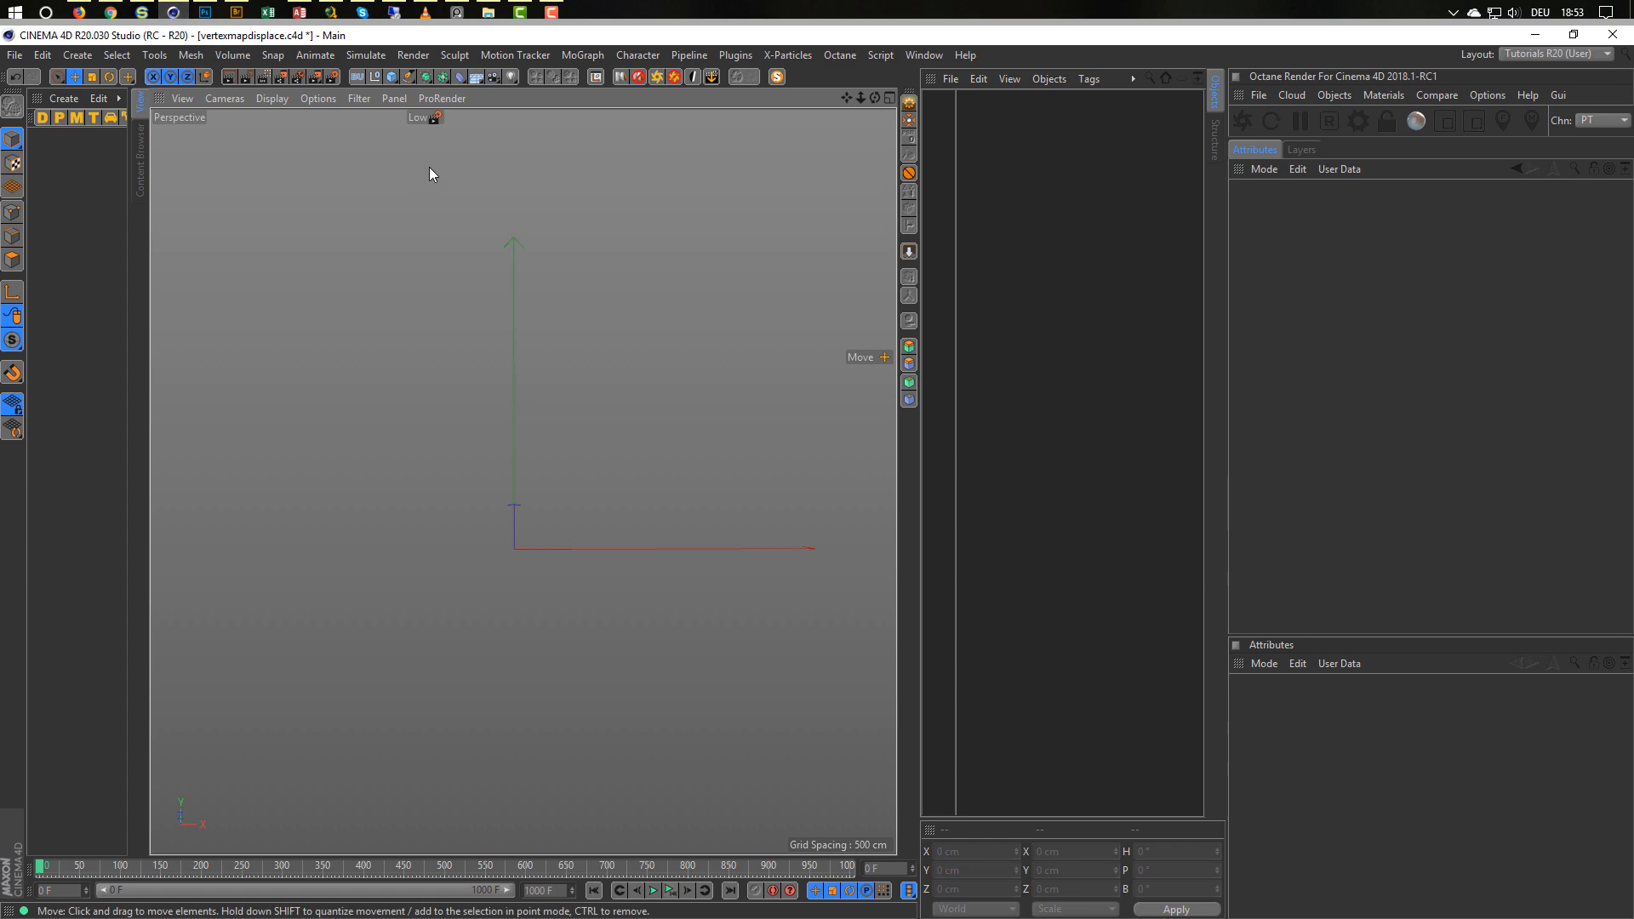
click(391, 76)
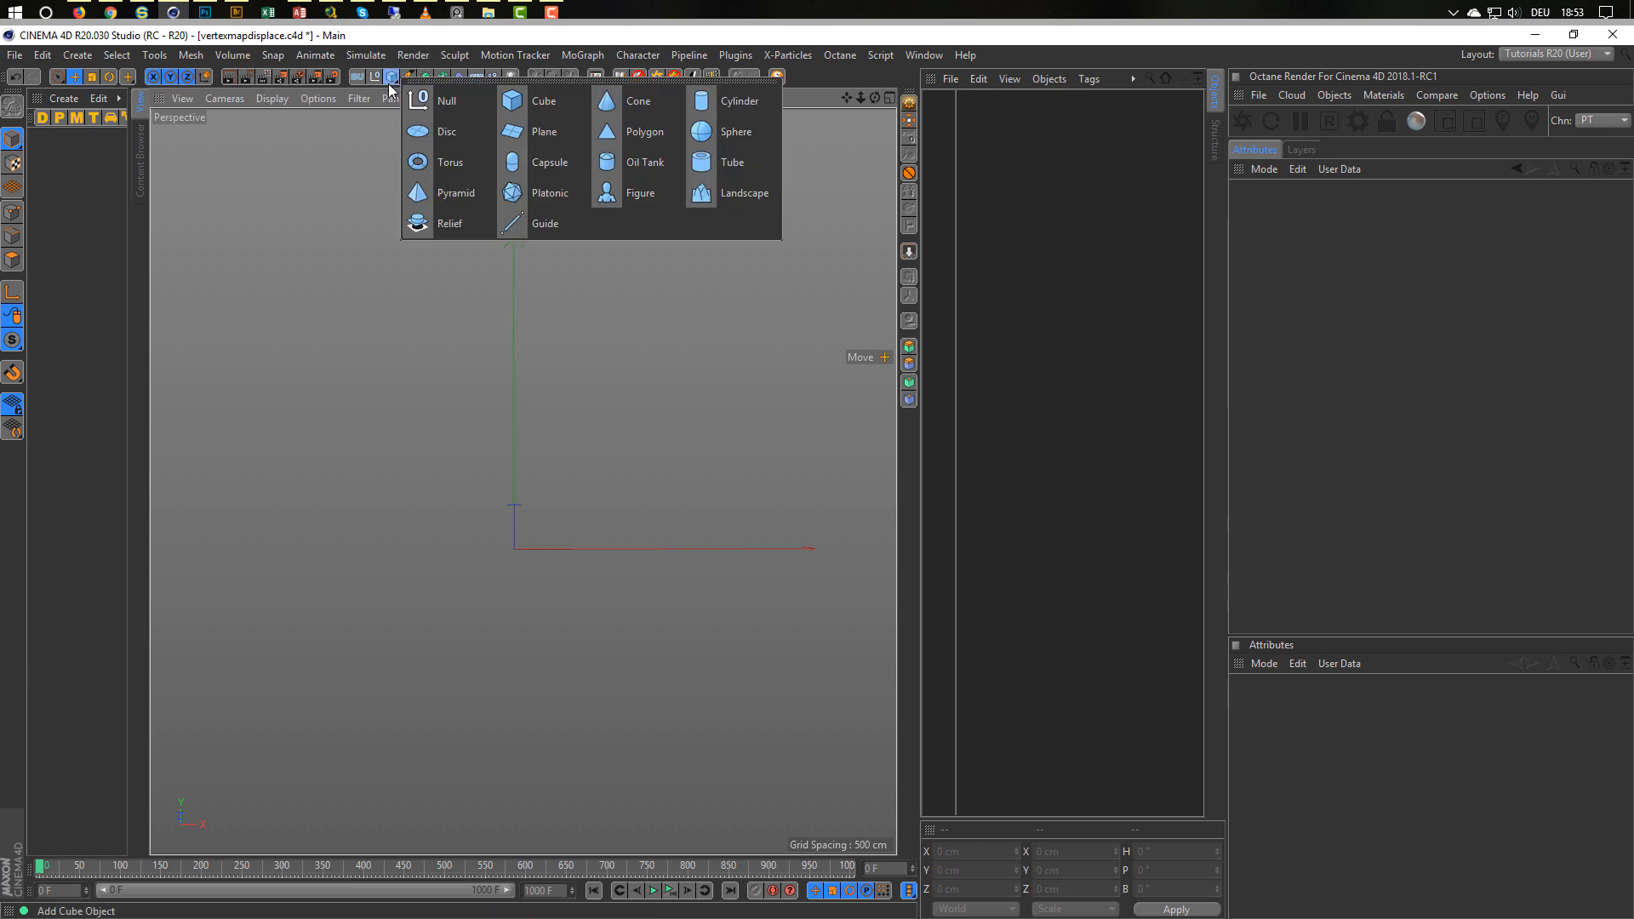
click(432, 181)
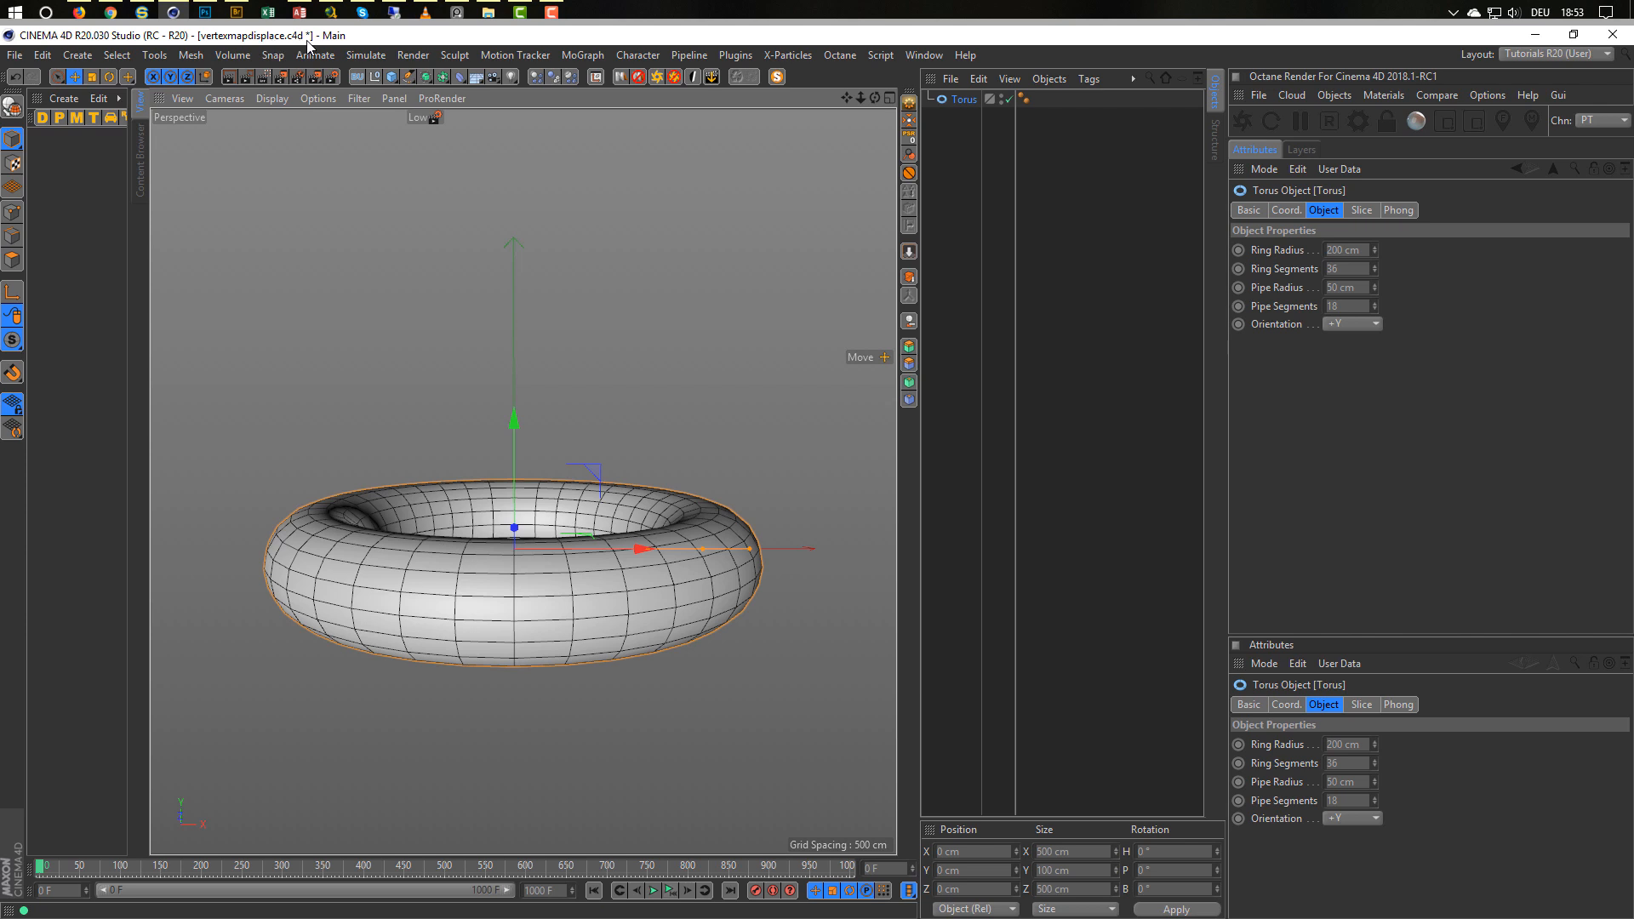
Set the torus's pipe radius to 60 cm and its pipe segments to 100.
alt+drag(569, 558, 554, 495)
scroll(569, 439, up, 1)
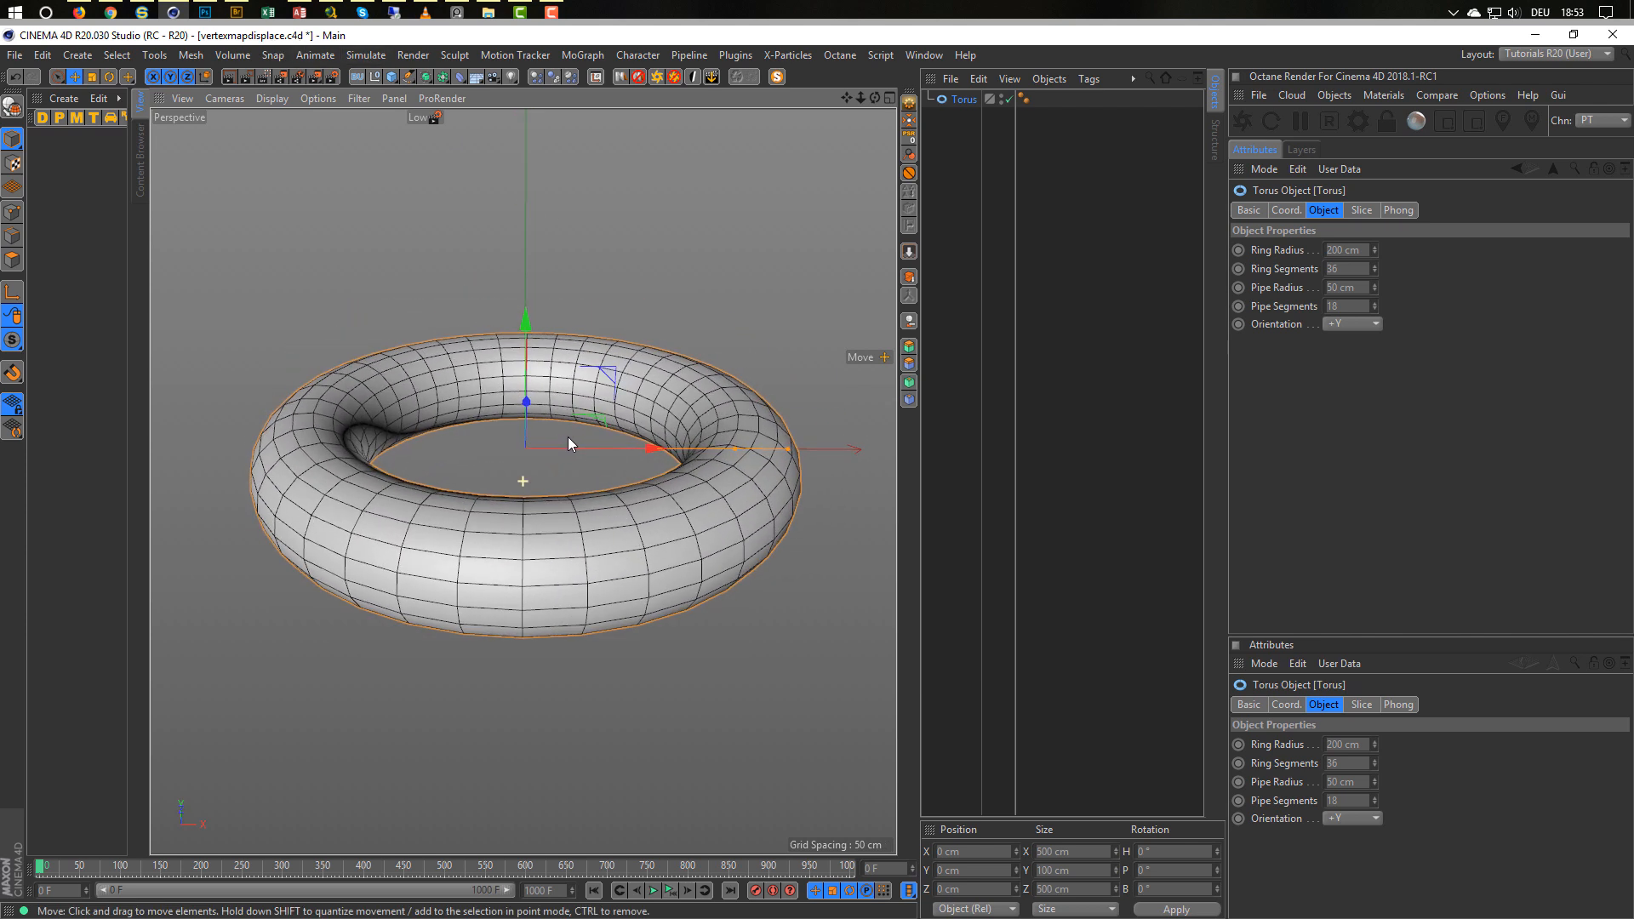
alt+drag(568, 439, 589, 441)
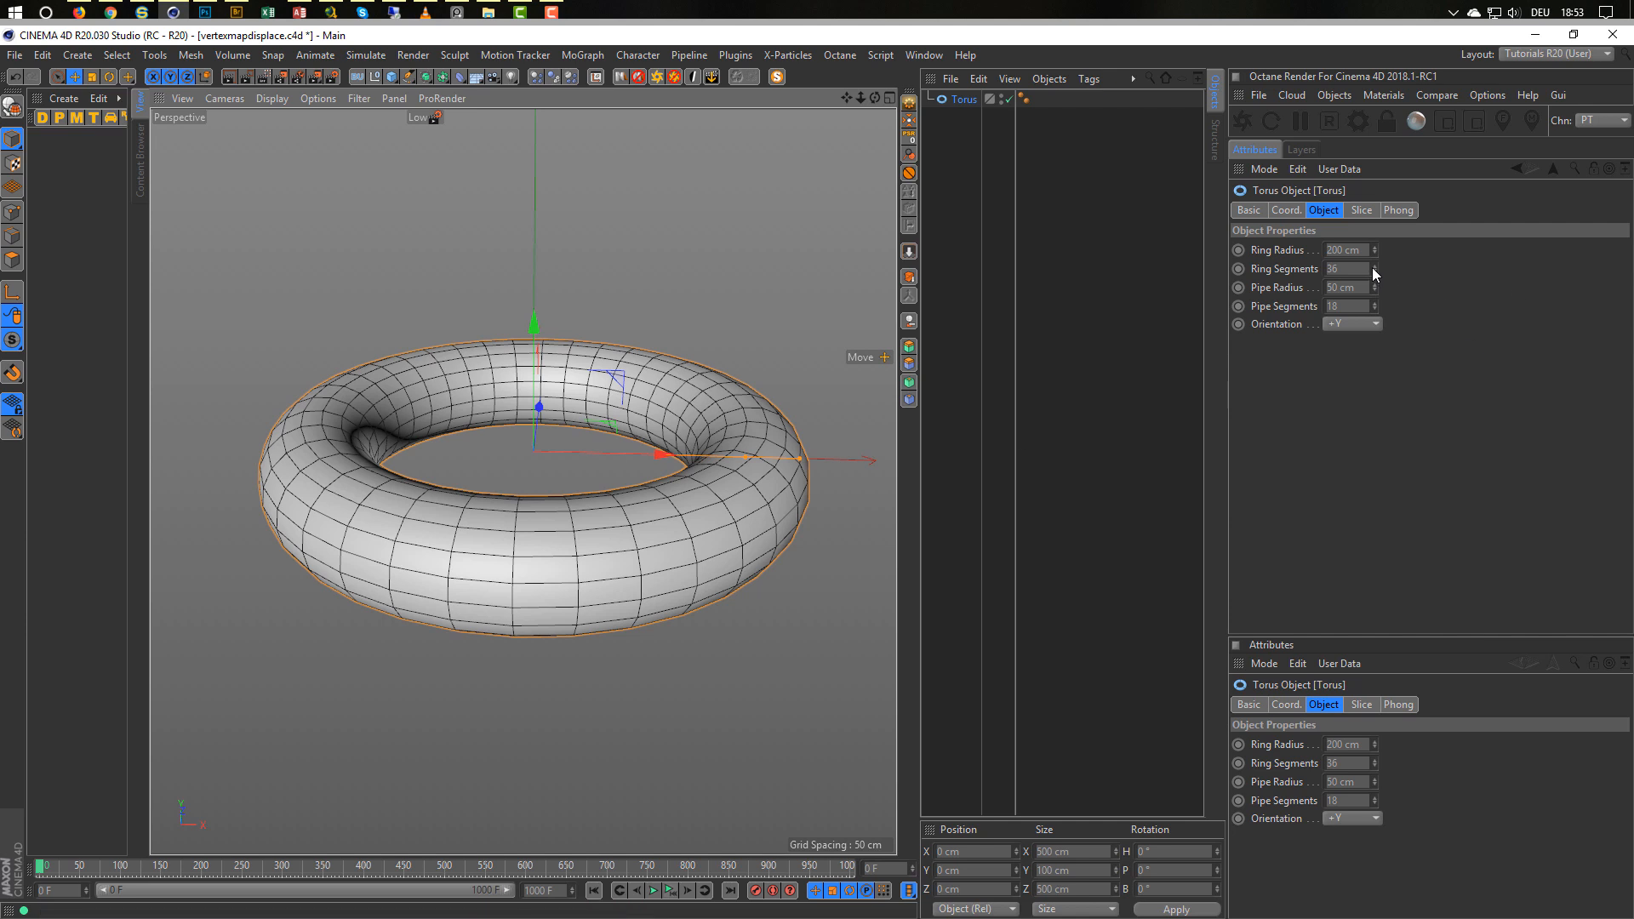
mouse_move(1374, 287)
mouse_down()
mouse_move(1375, 271)
mouse_move(1374, 293)
mouse_up()
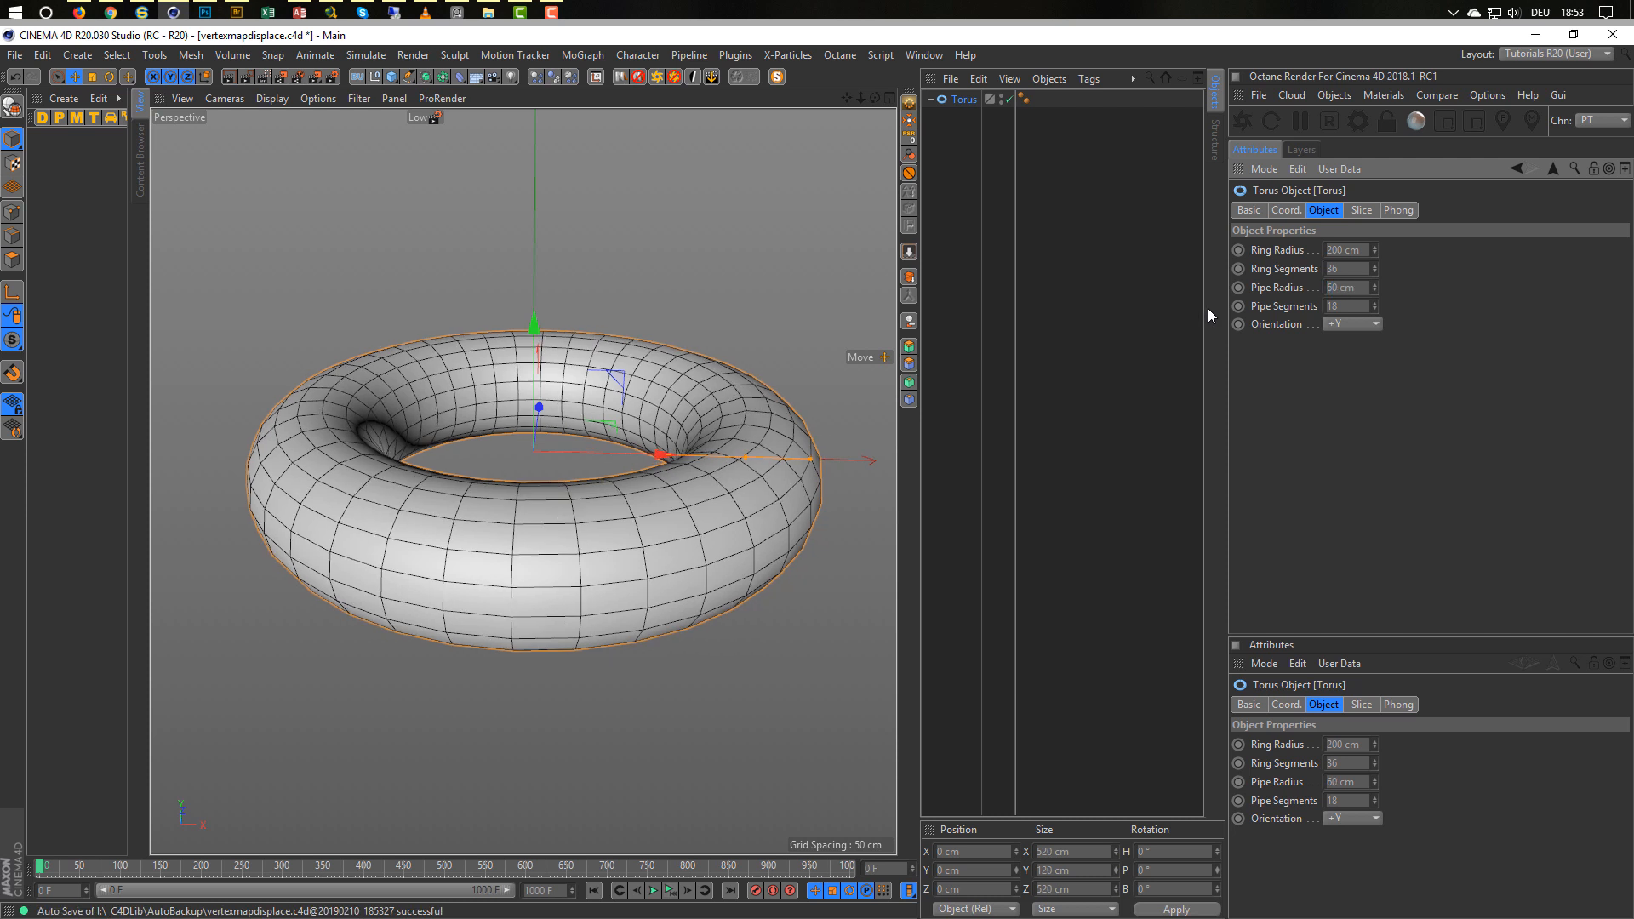
drag(1375, 306, 1375, 259)
click(1347, 306)
text(100)
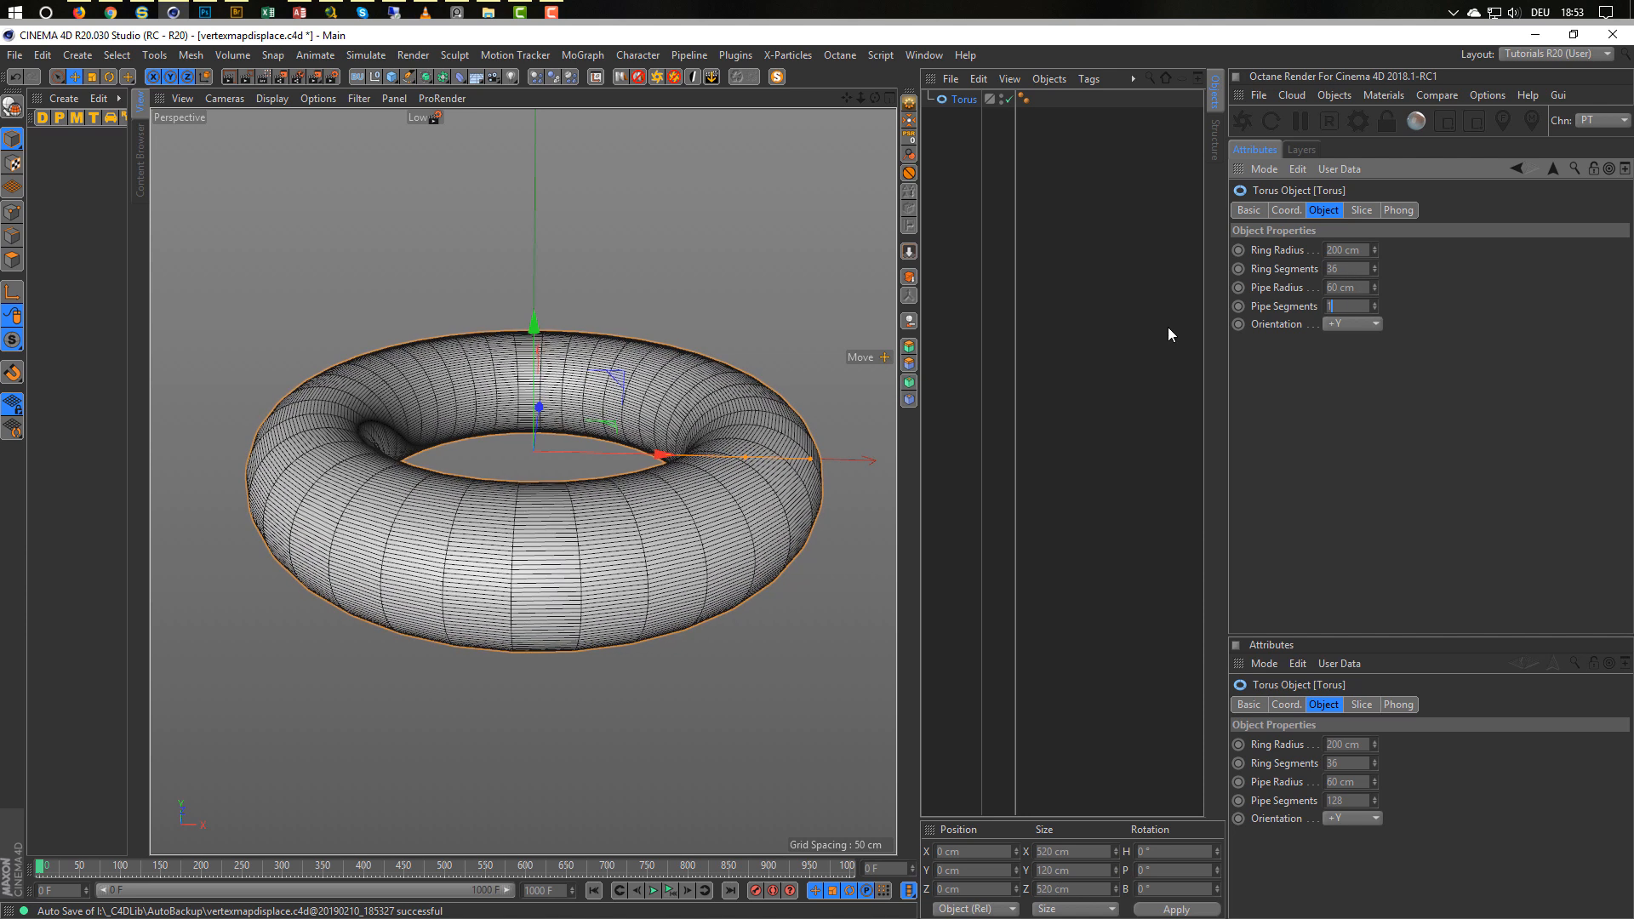
key(Return)
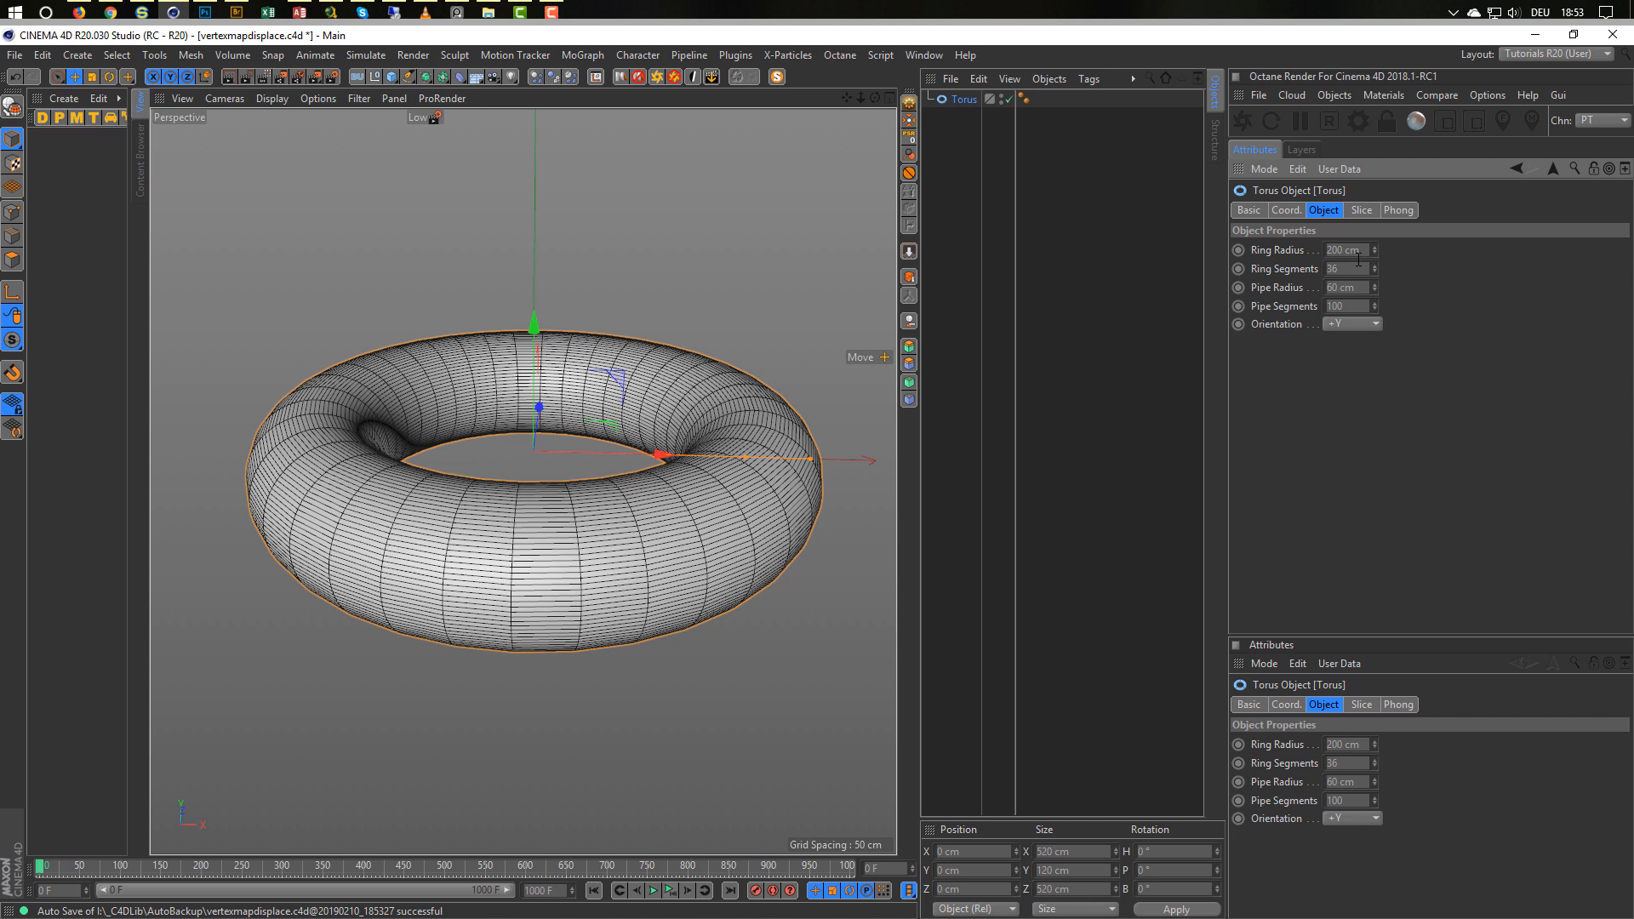
Set the torus's ring segments to 300 and convert it to an editable polygon object.
drag(1358, 265, 1253, 291)
text(300)
key(Return)
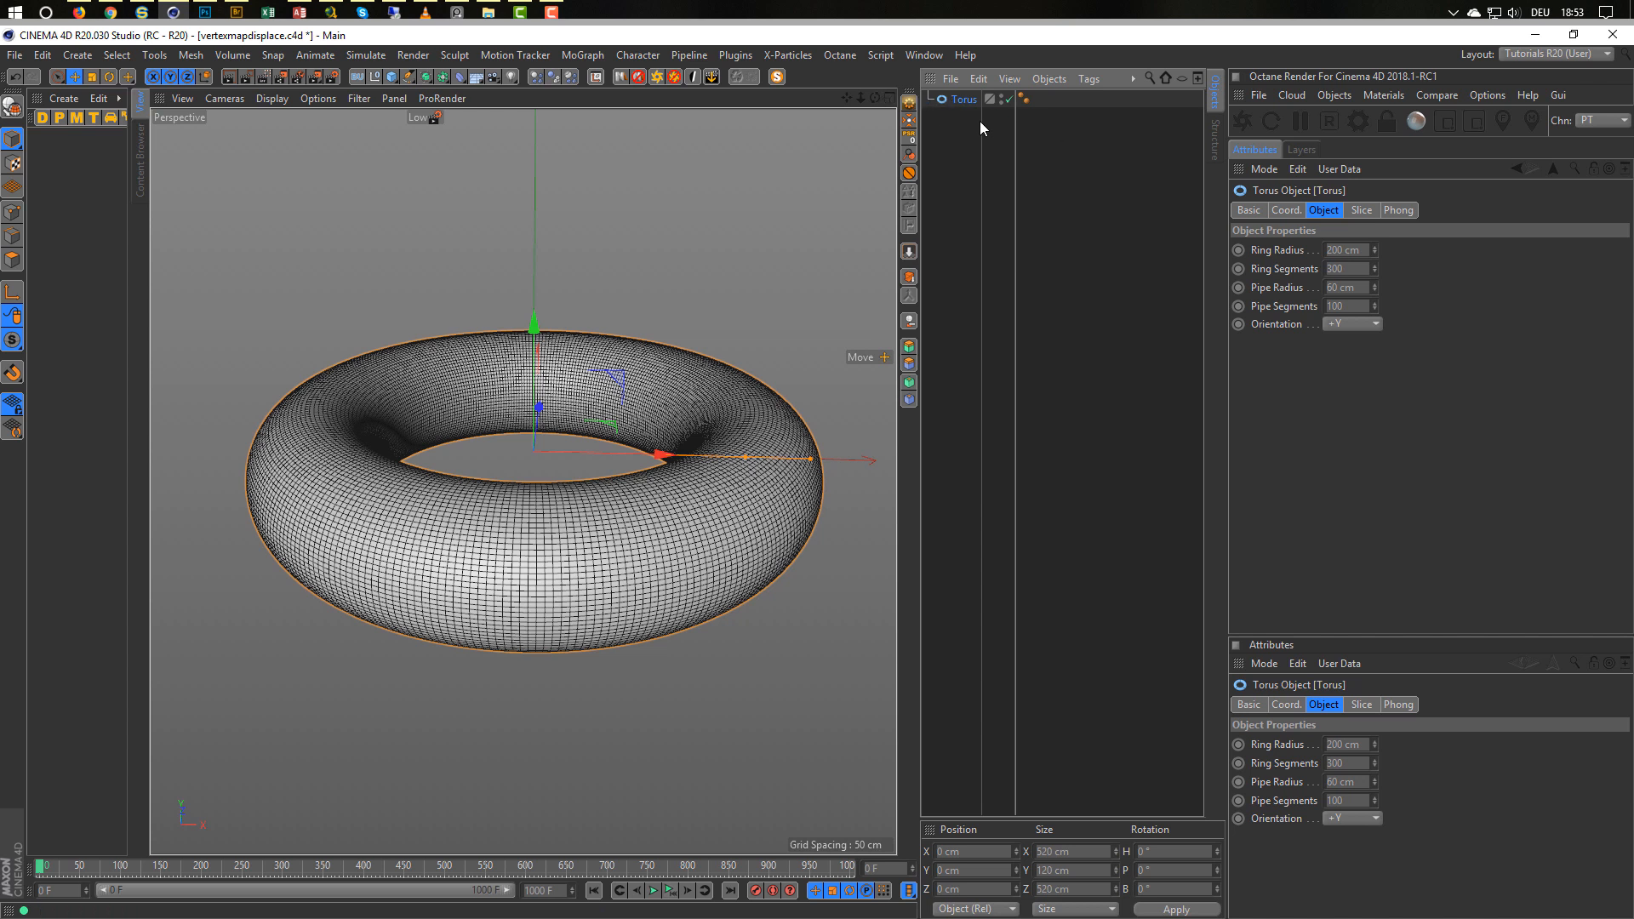
key(c)
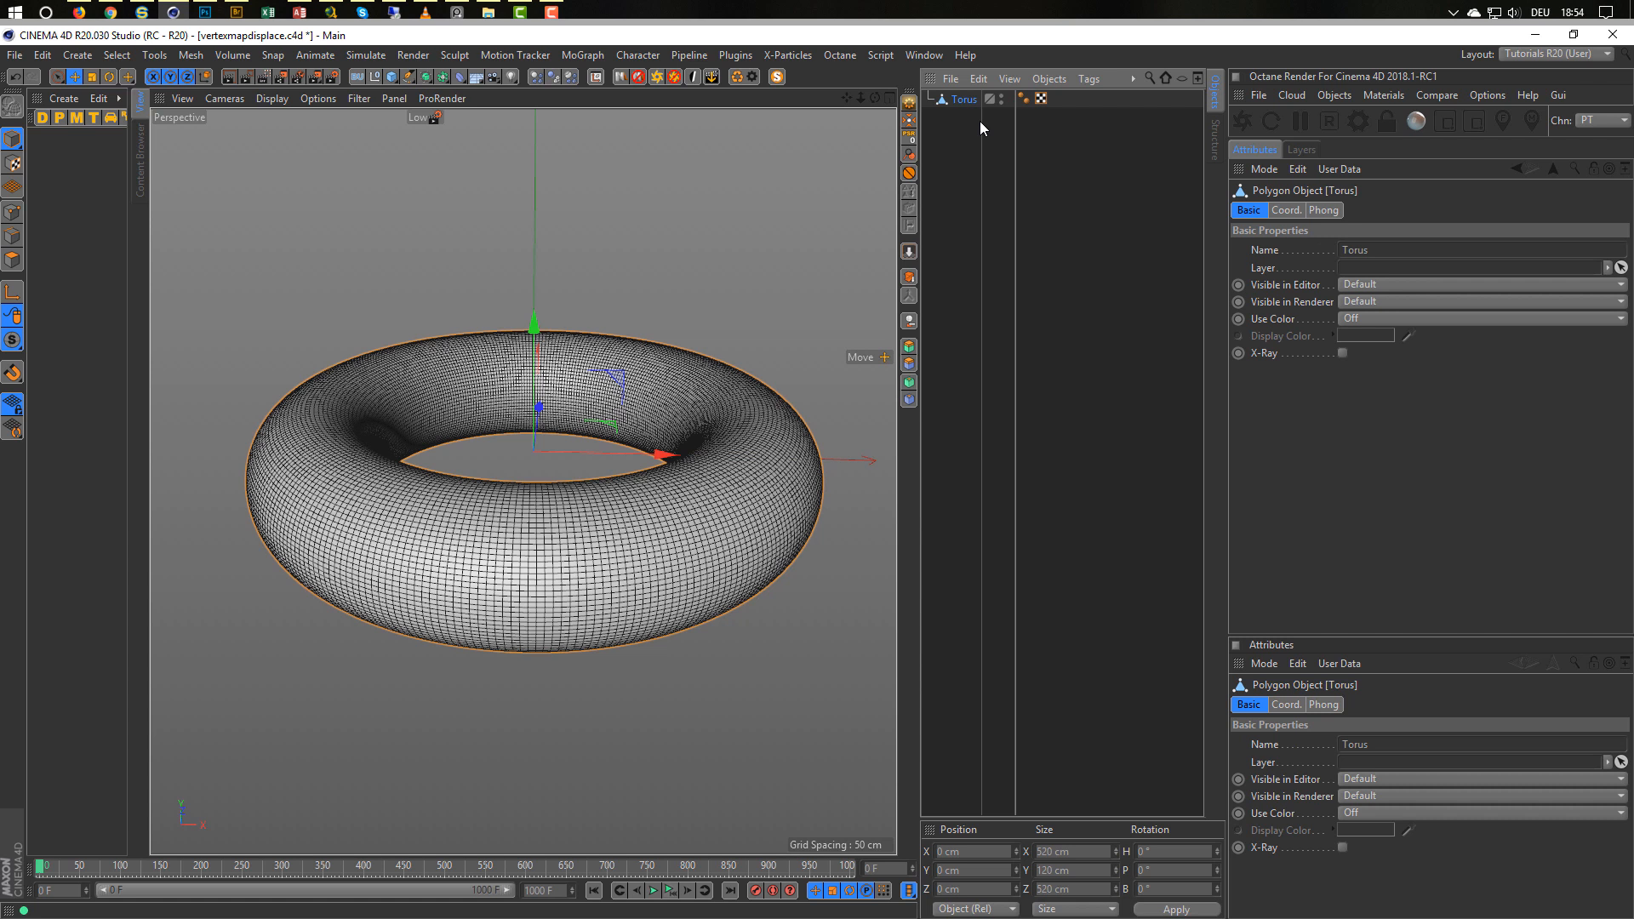
Duplicate the polygon torus above the original and turn off the copy's visibility in editor and renderer.
drag(964, 100, 963, 95)
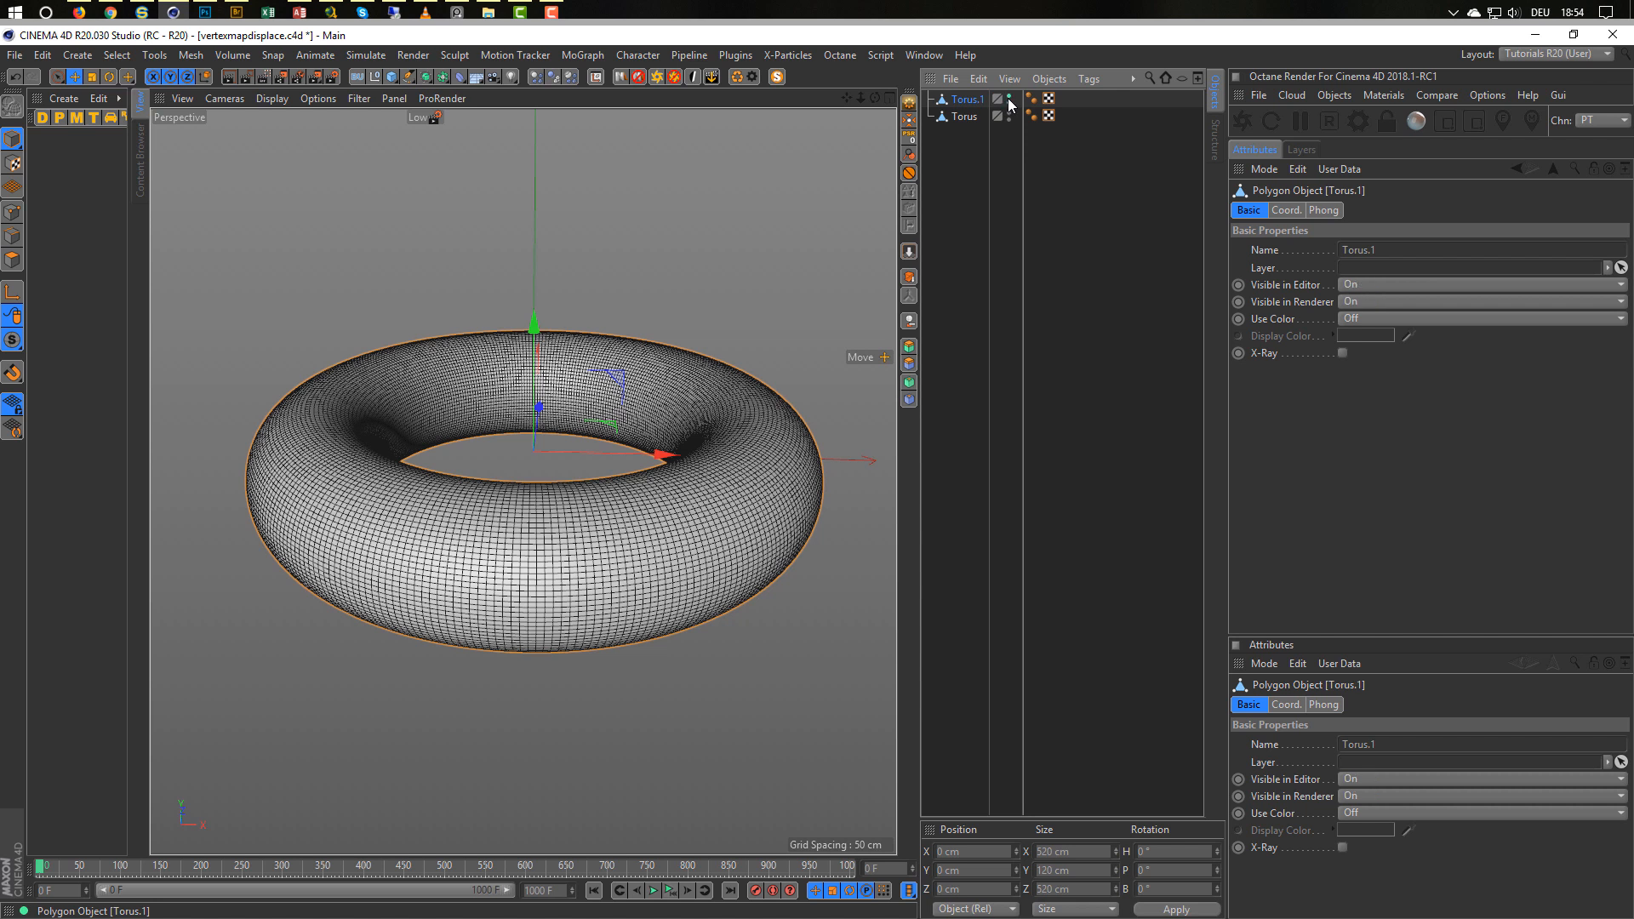
ctrl+click(1009, 100)
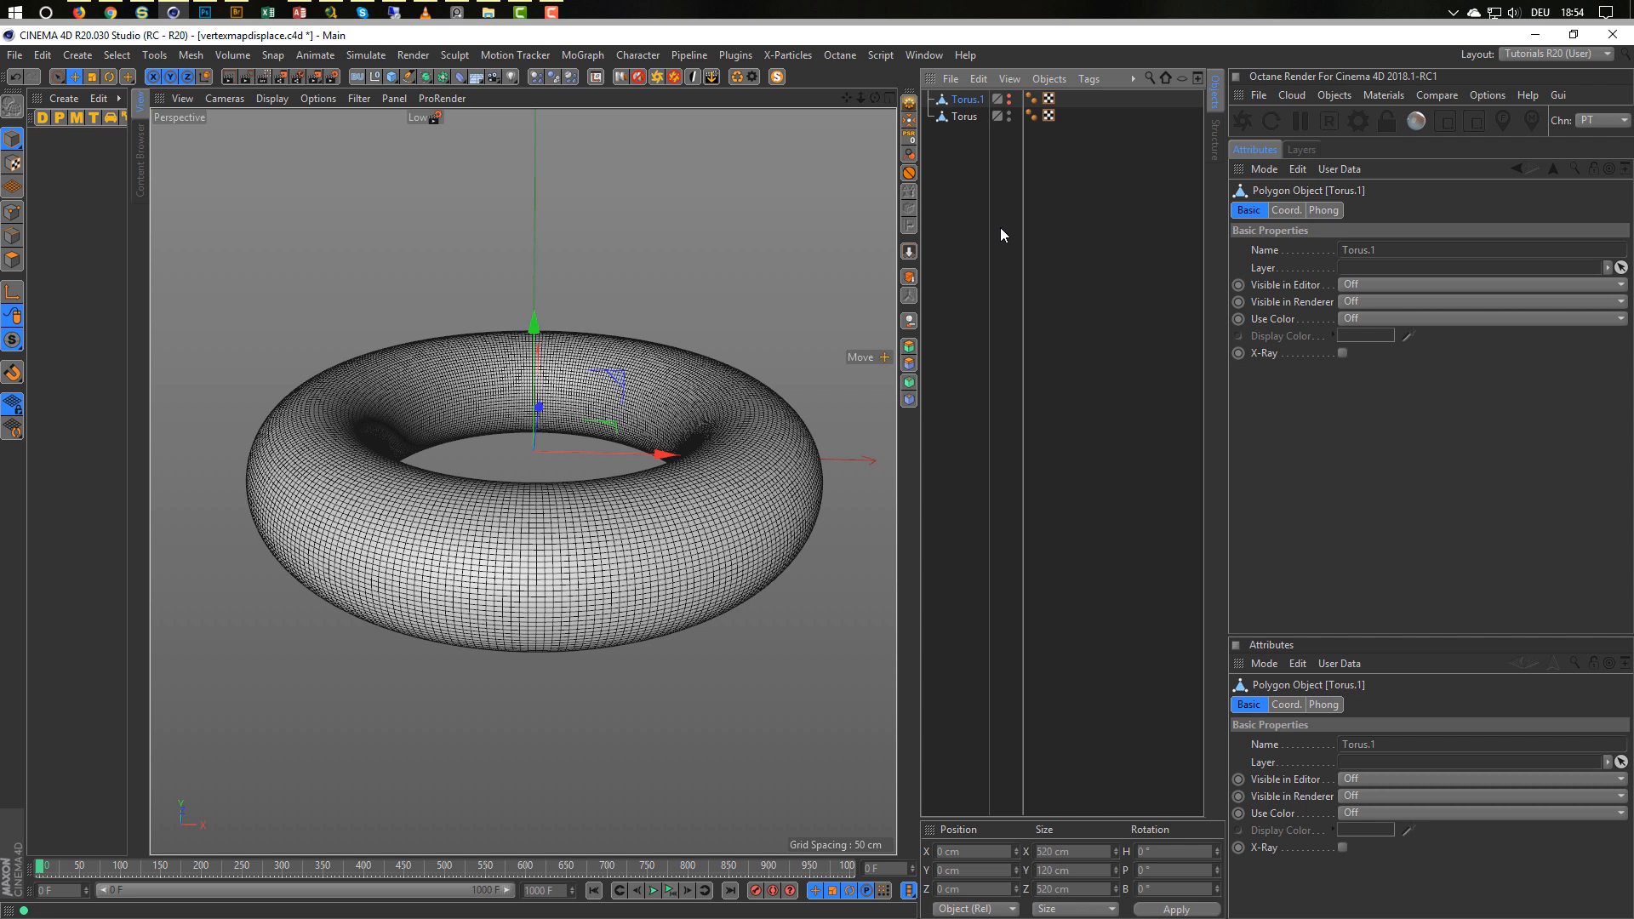
Add a Tension tag to the original torus and make a Stretch map from it.
click(963, 117)
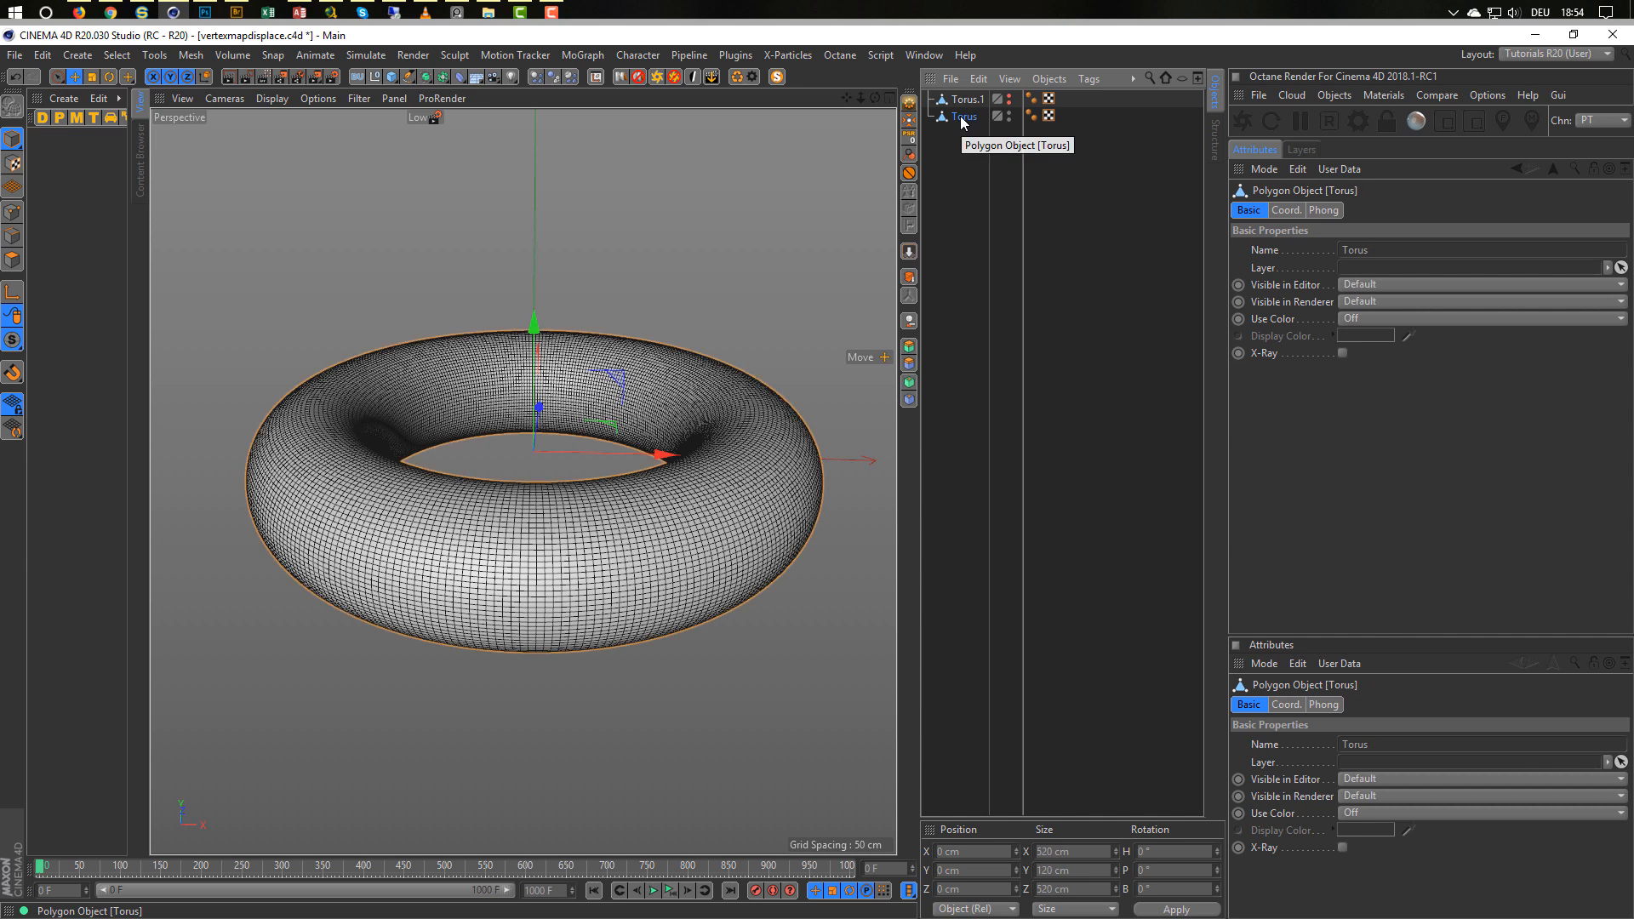
right_click(963, 123)
mouse_move(1059, 136)
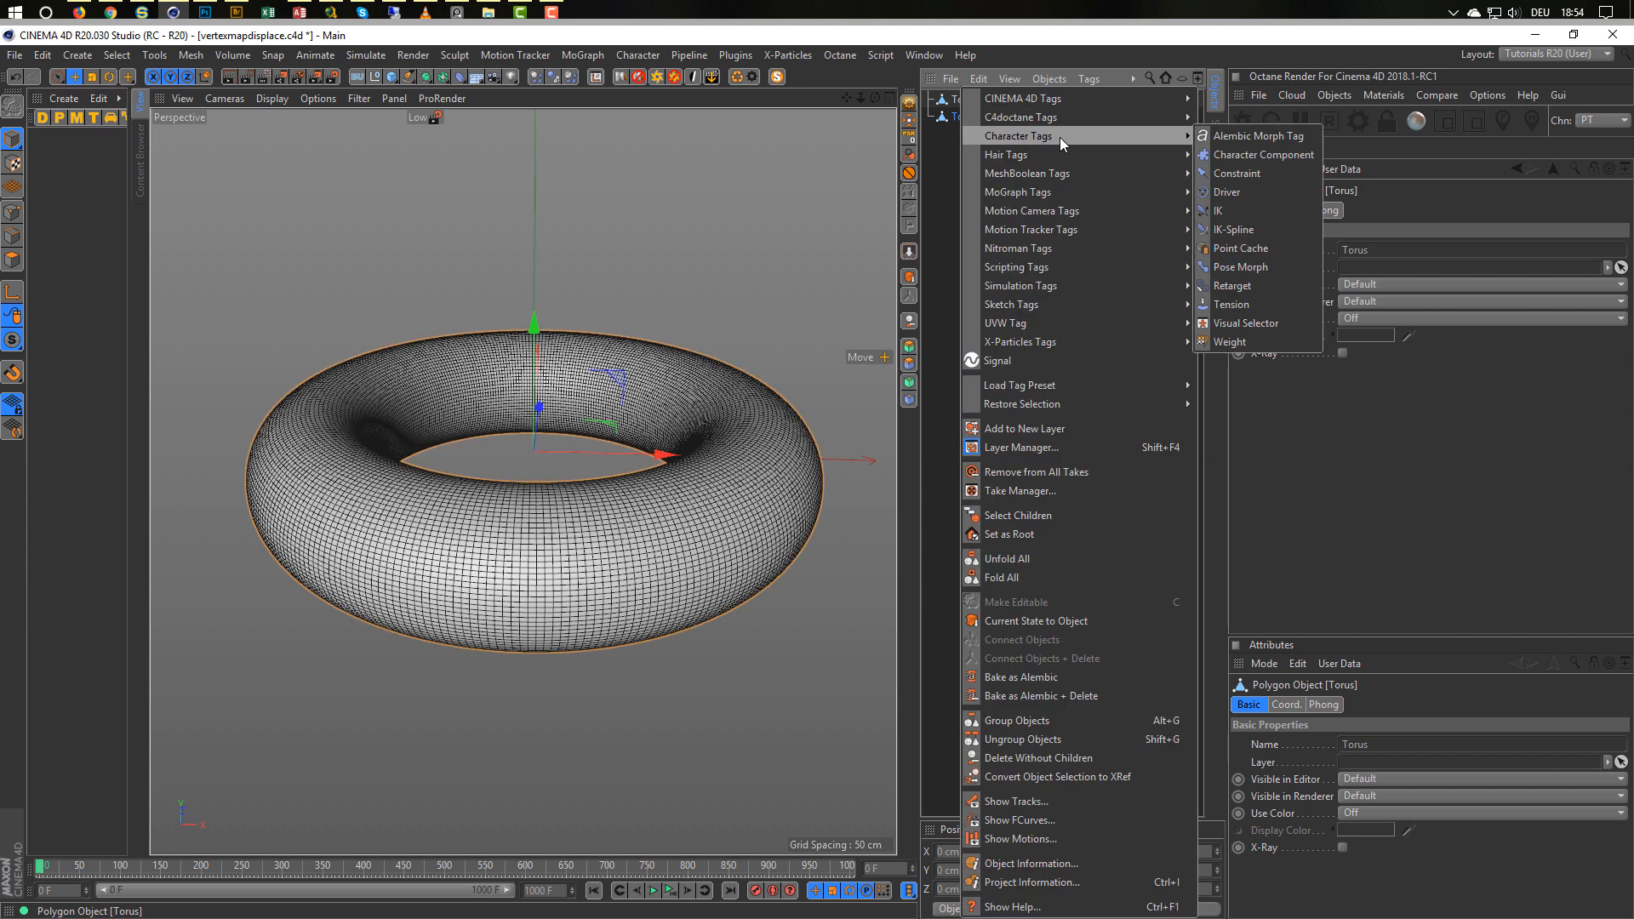
click(1230, 303)
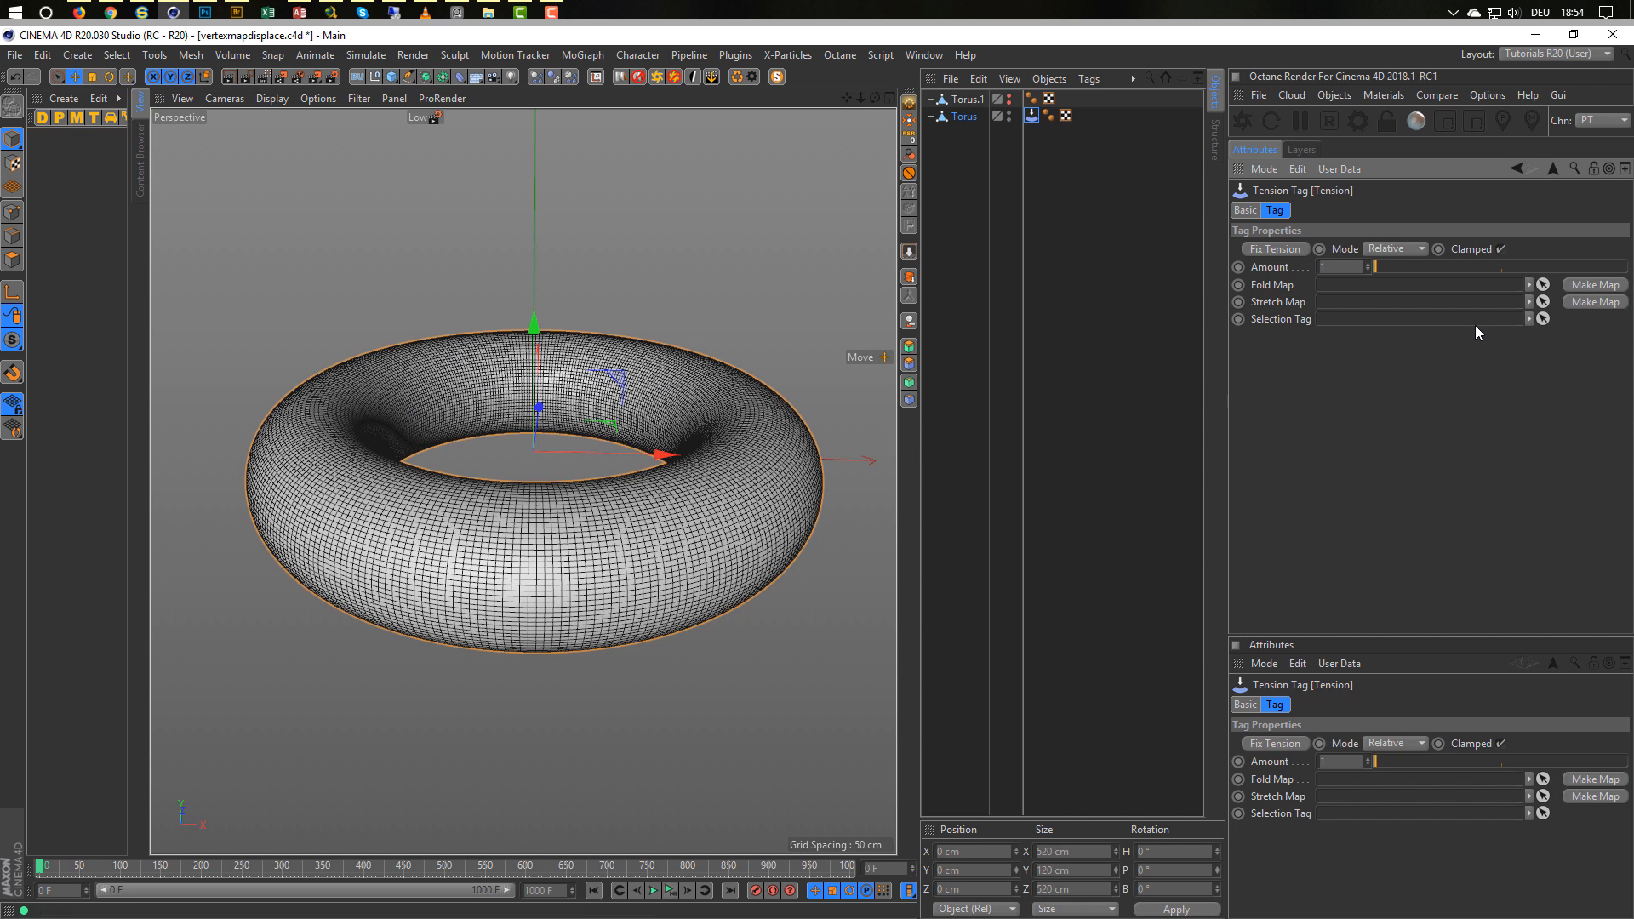
click(1599, 303)
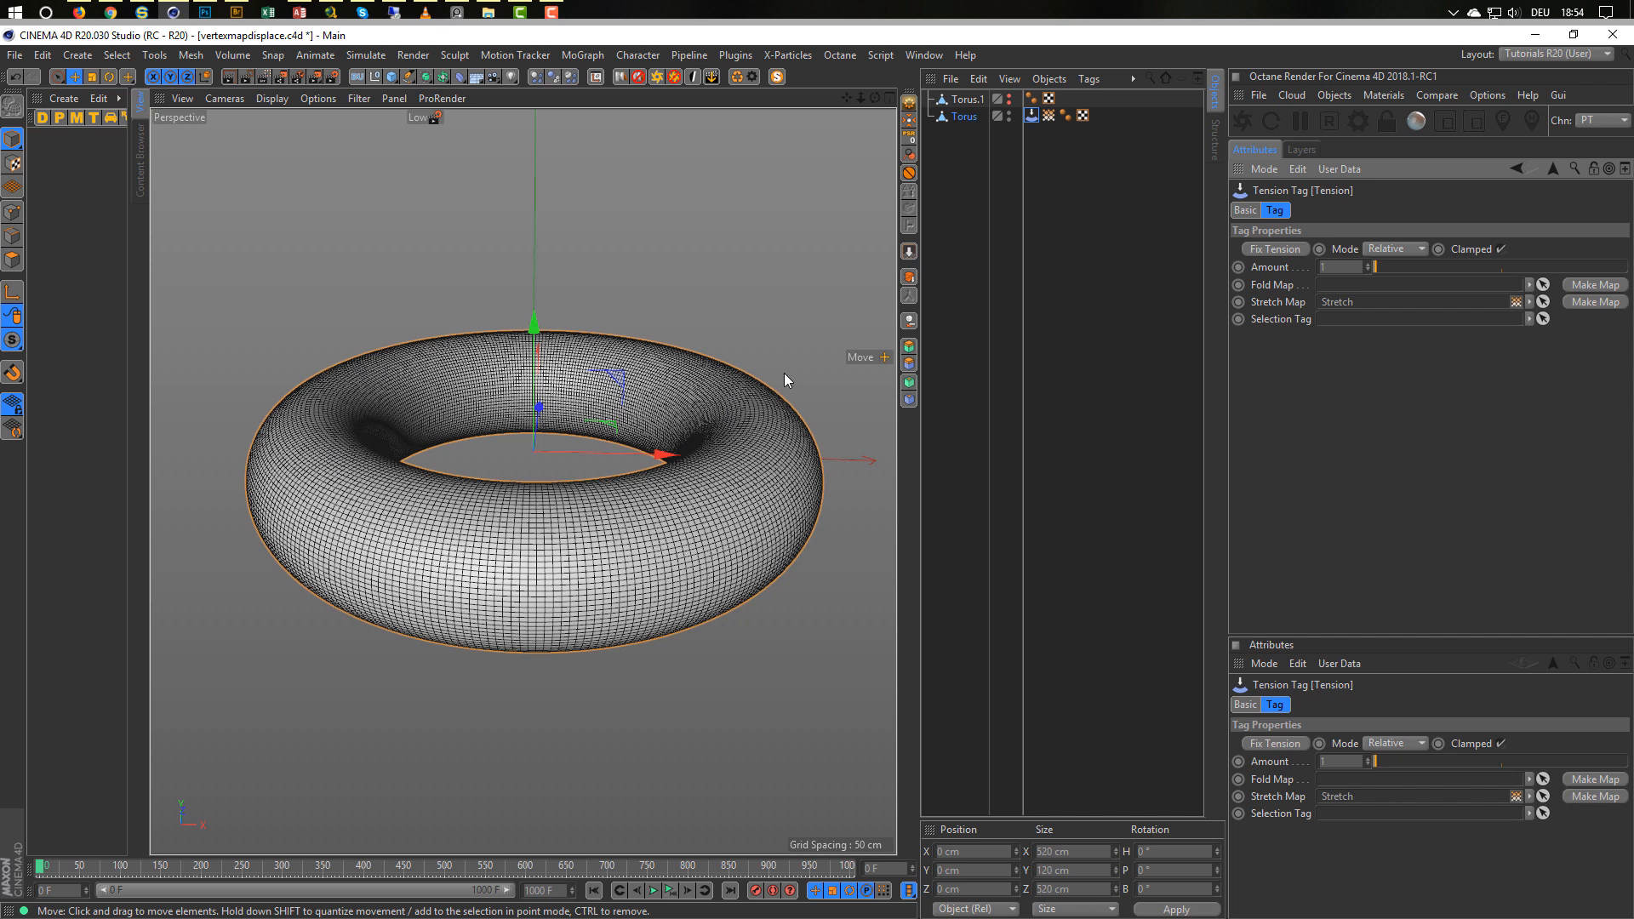
Add a Displacer deformer as a child of the original torus and give it a Color shader.
click(964, 119)
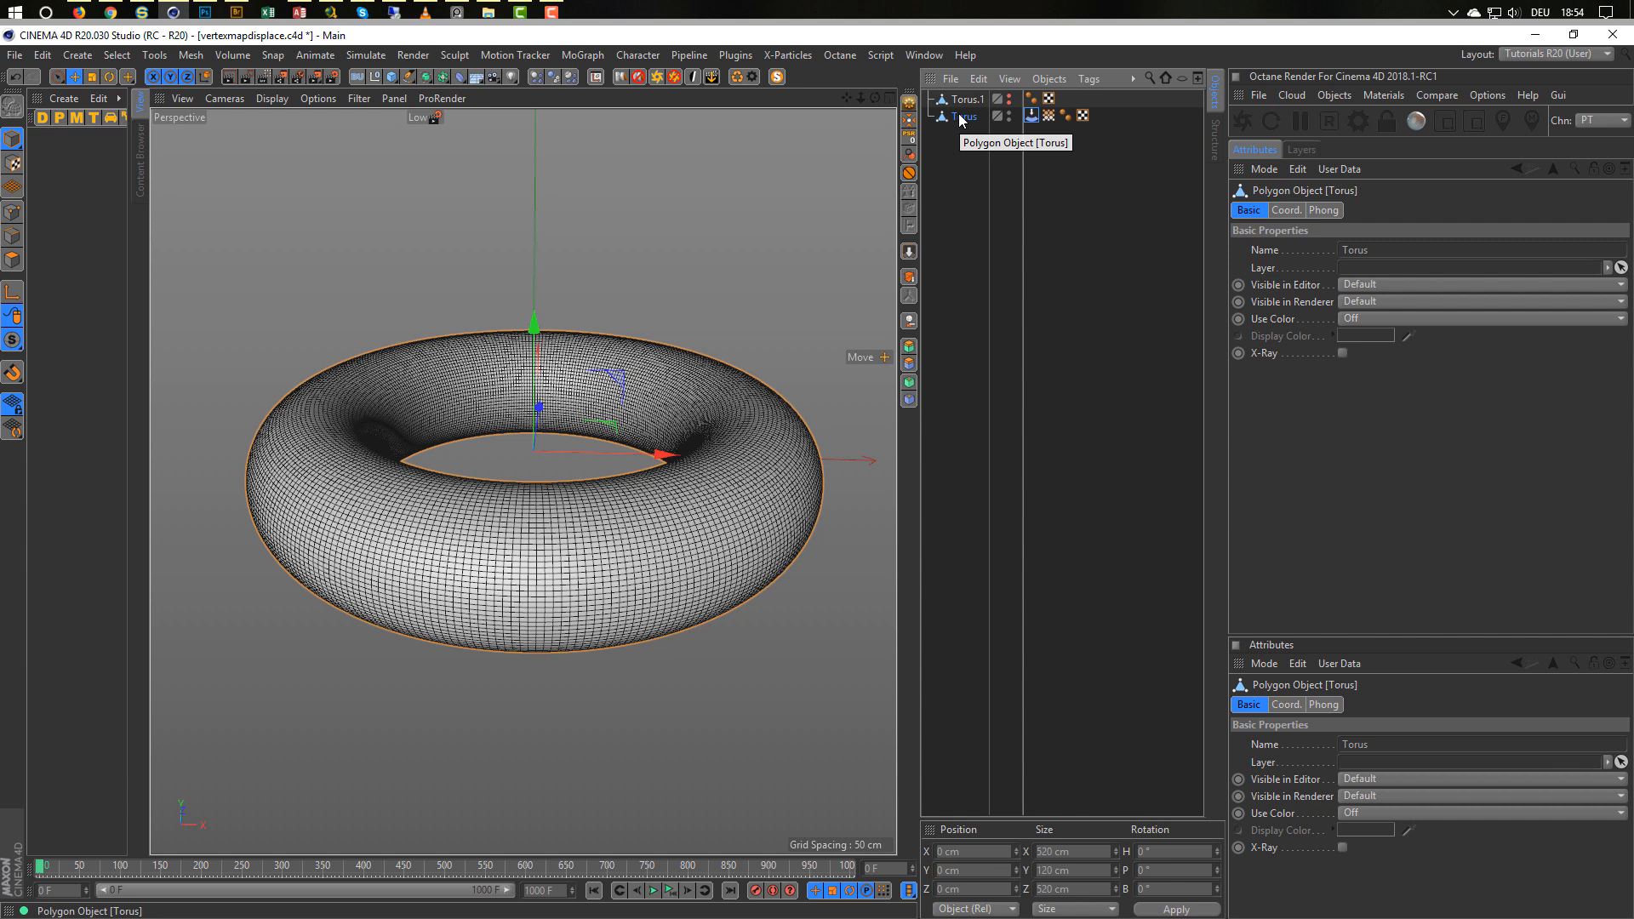
click(459, 77)
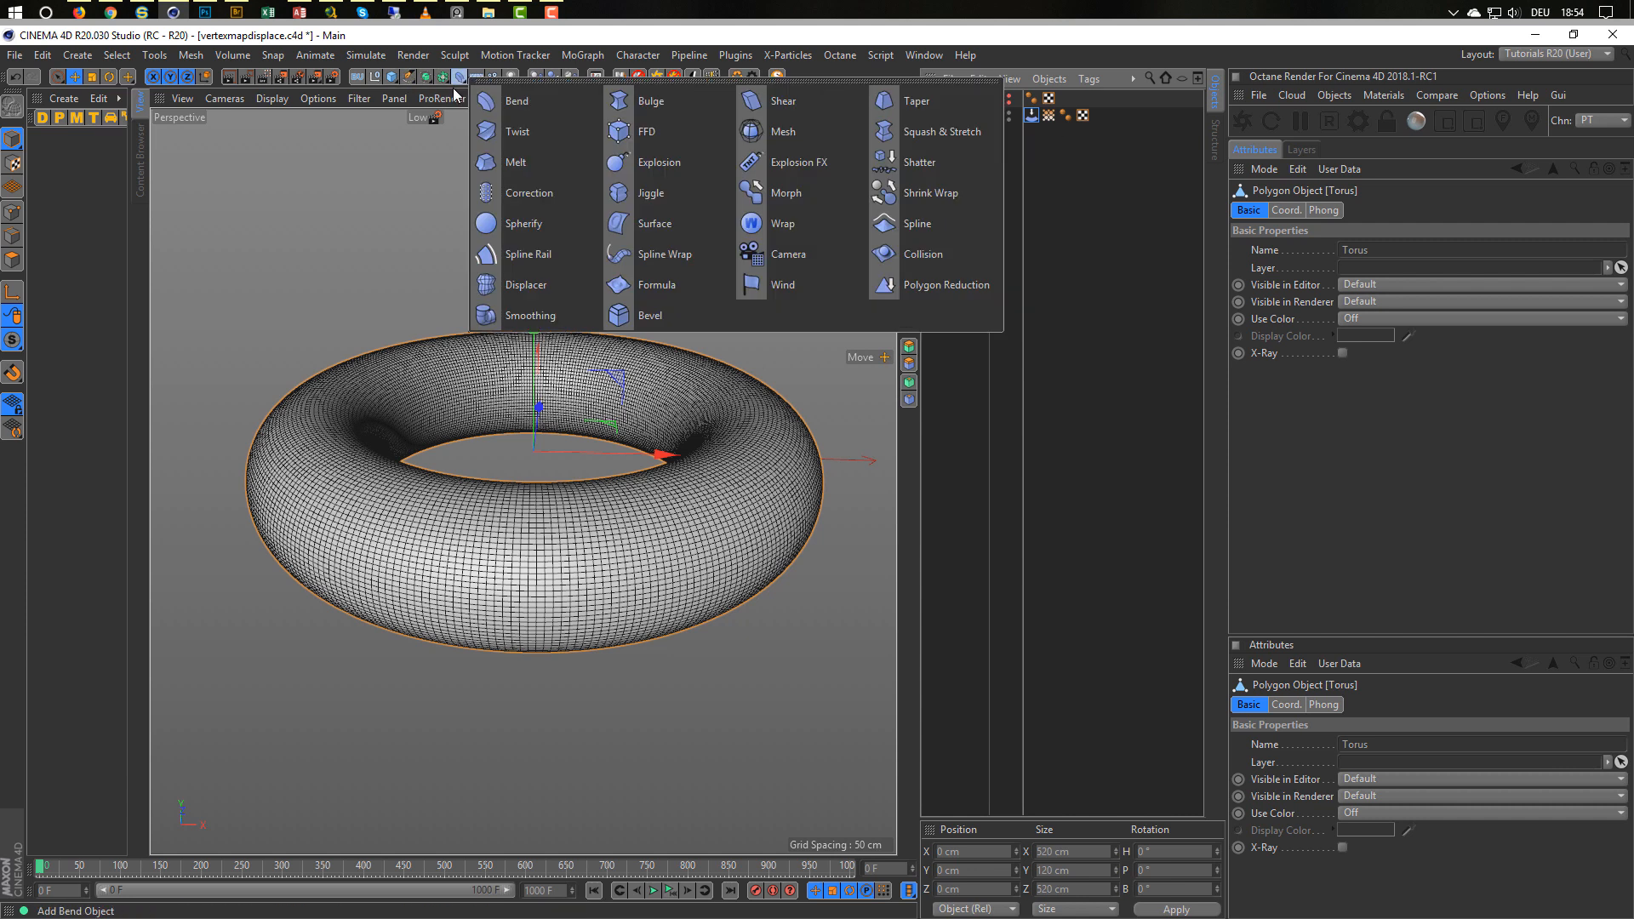
shift+click(543, 286)
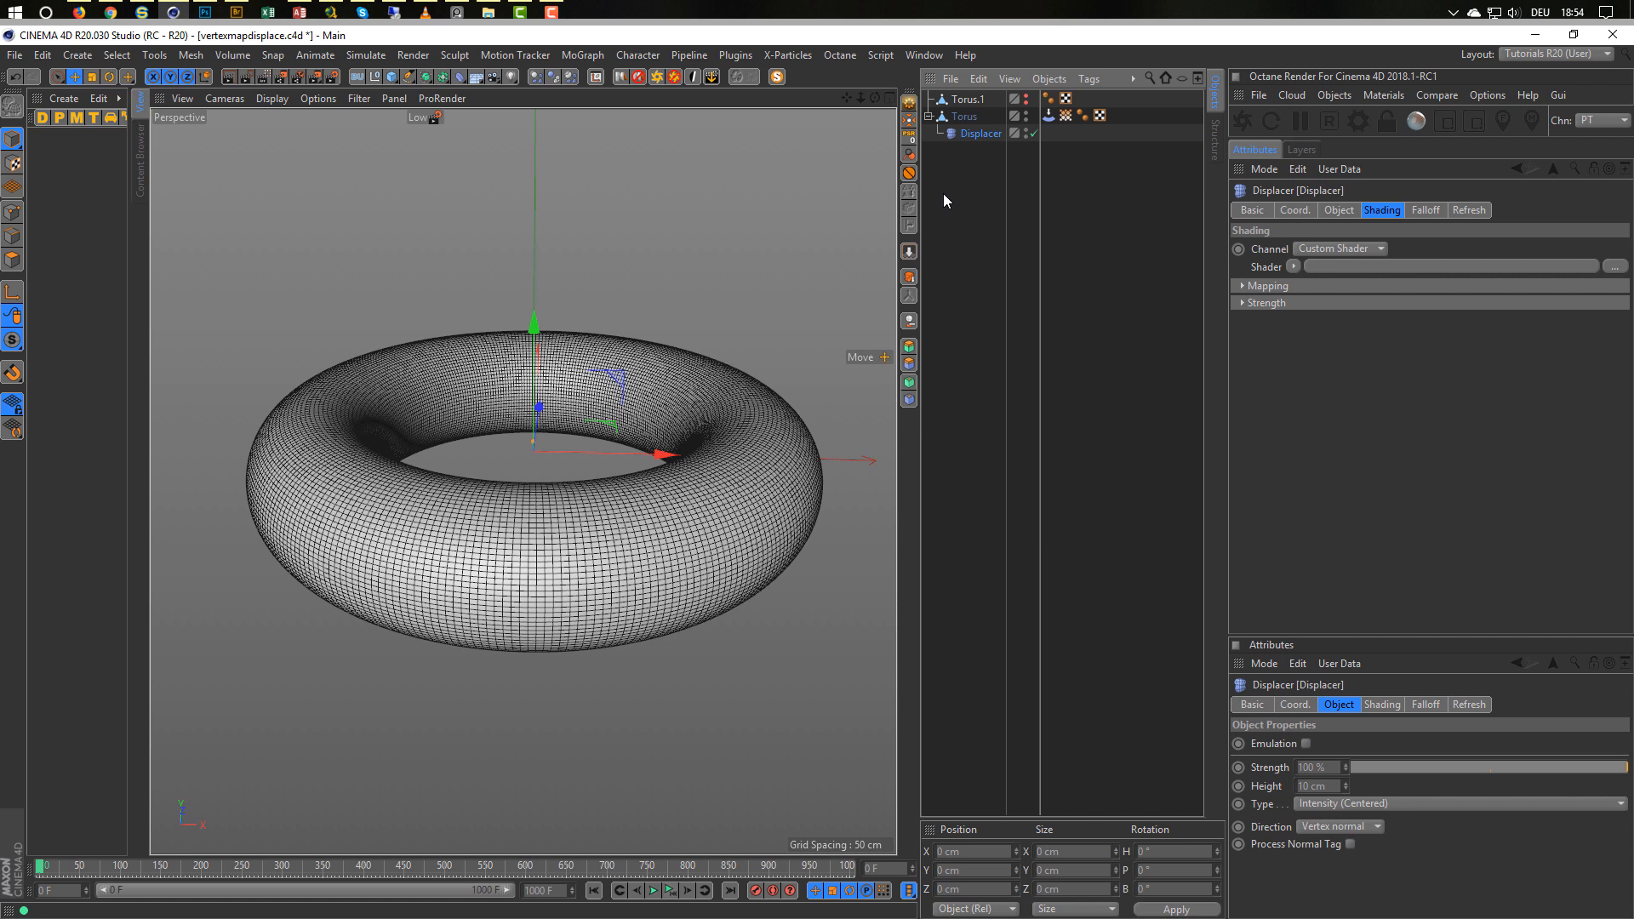
click(1309, 247)
click(1309, 255)
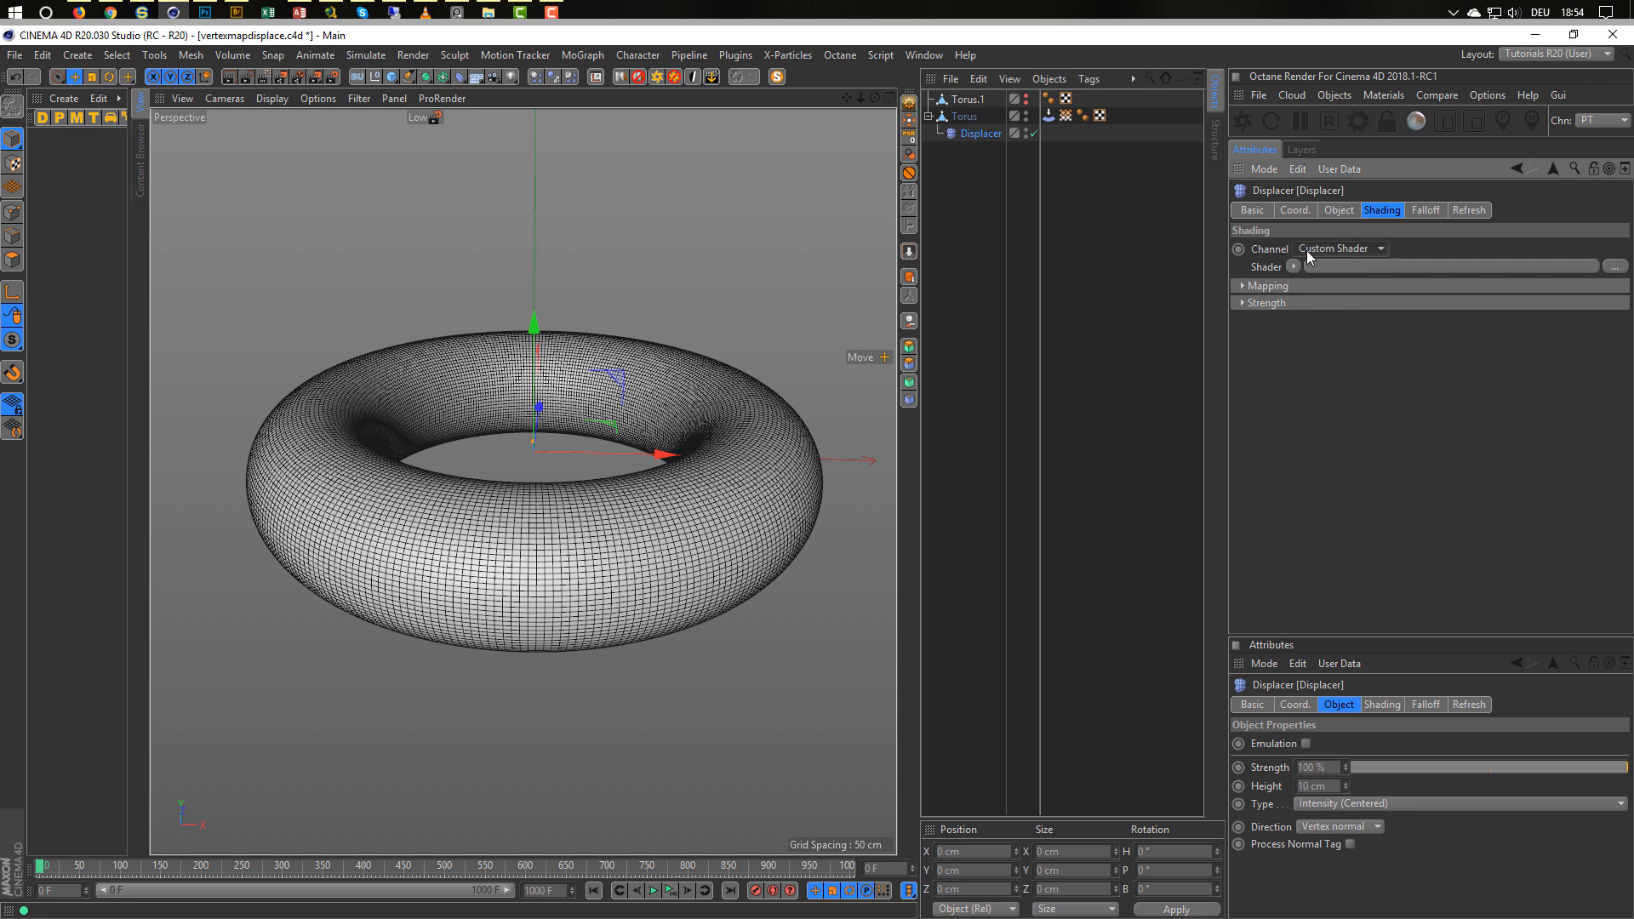
click(1294, 266)
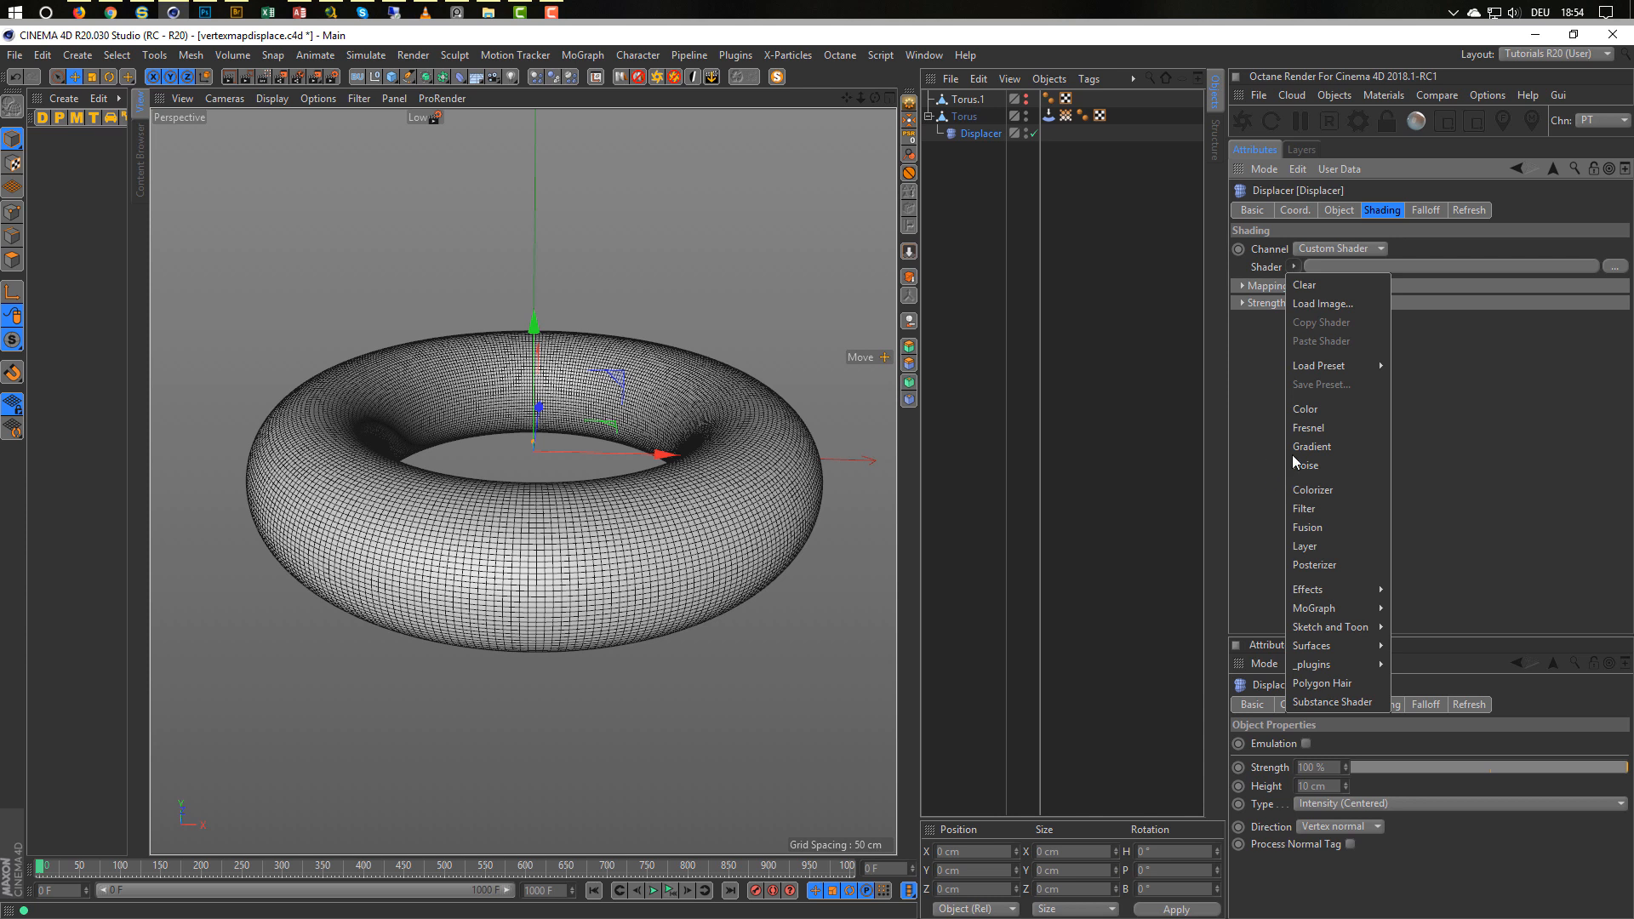
click(1319, 410)
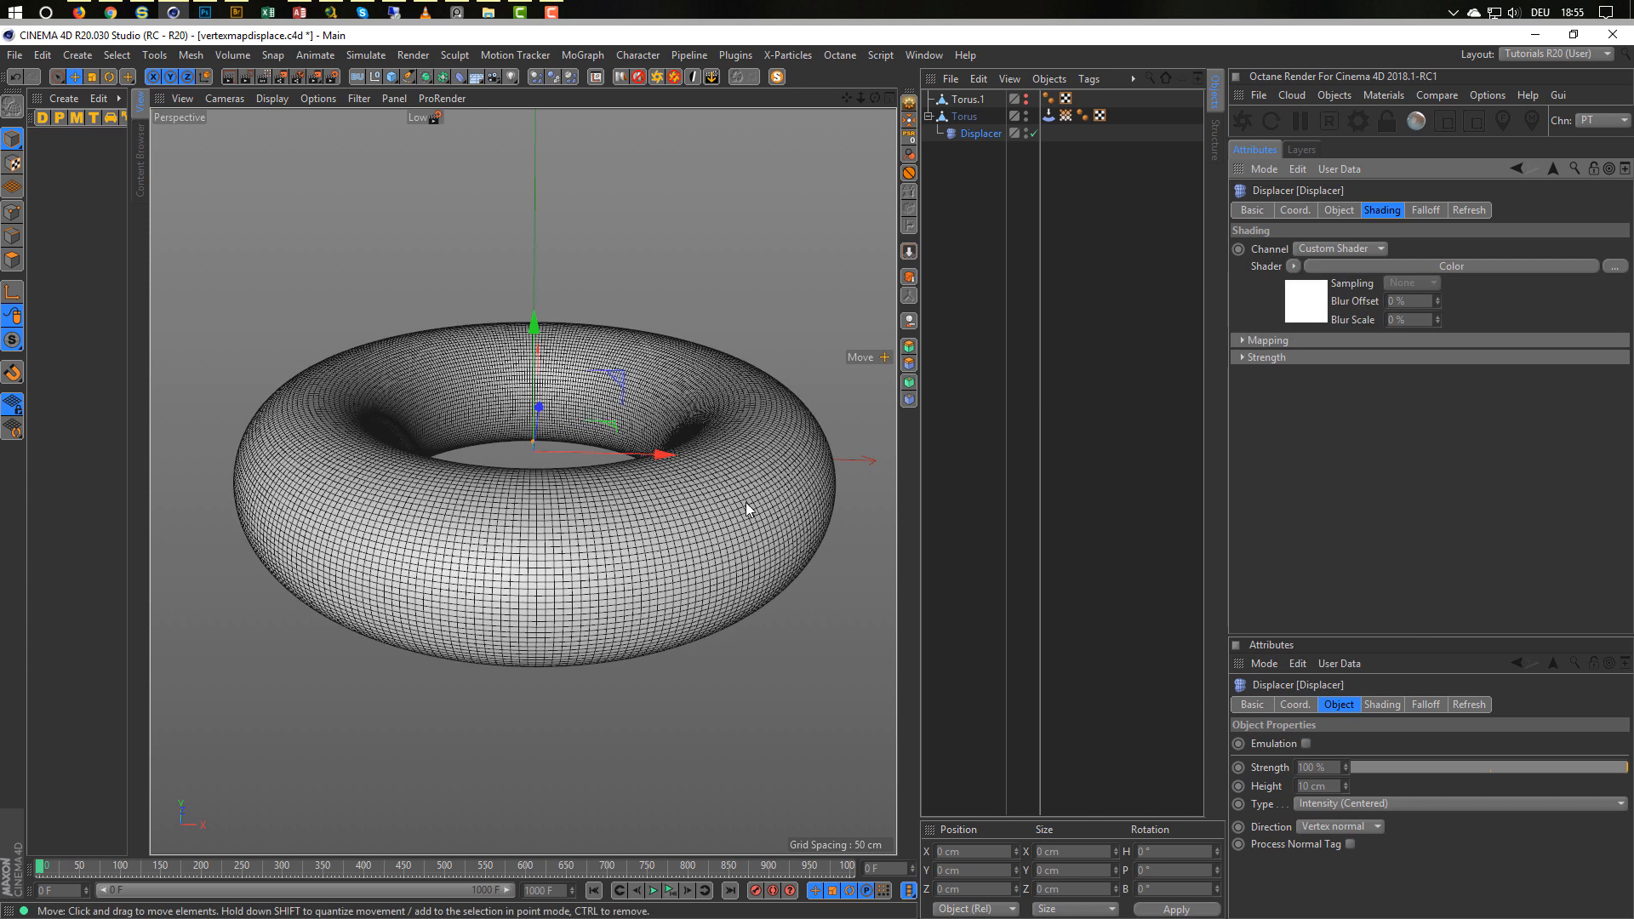
Set the Displacer's height to 50 cm.
alt+middle_drag(746, 502, 714, 494)
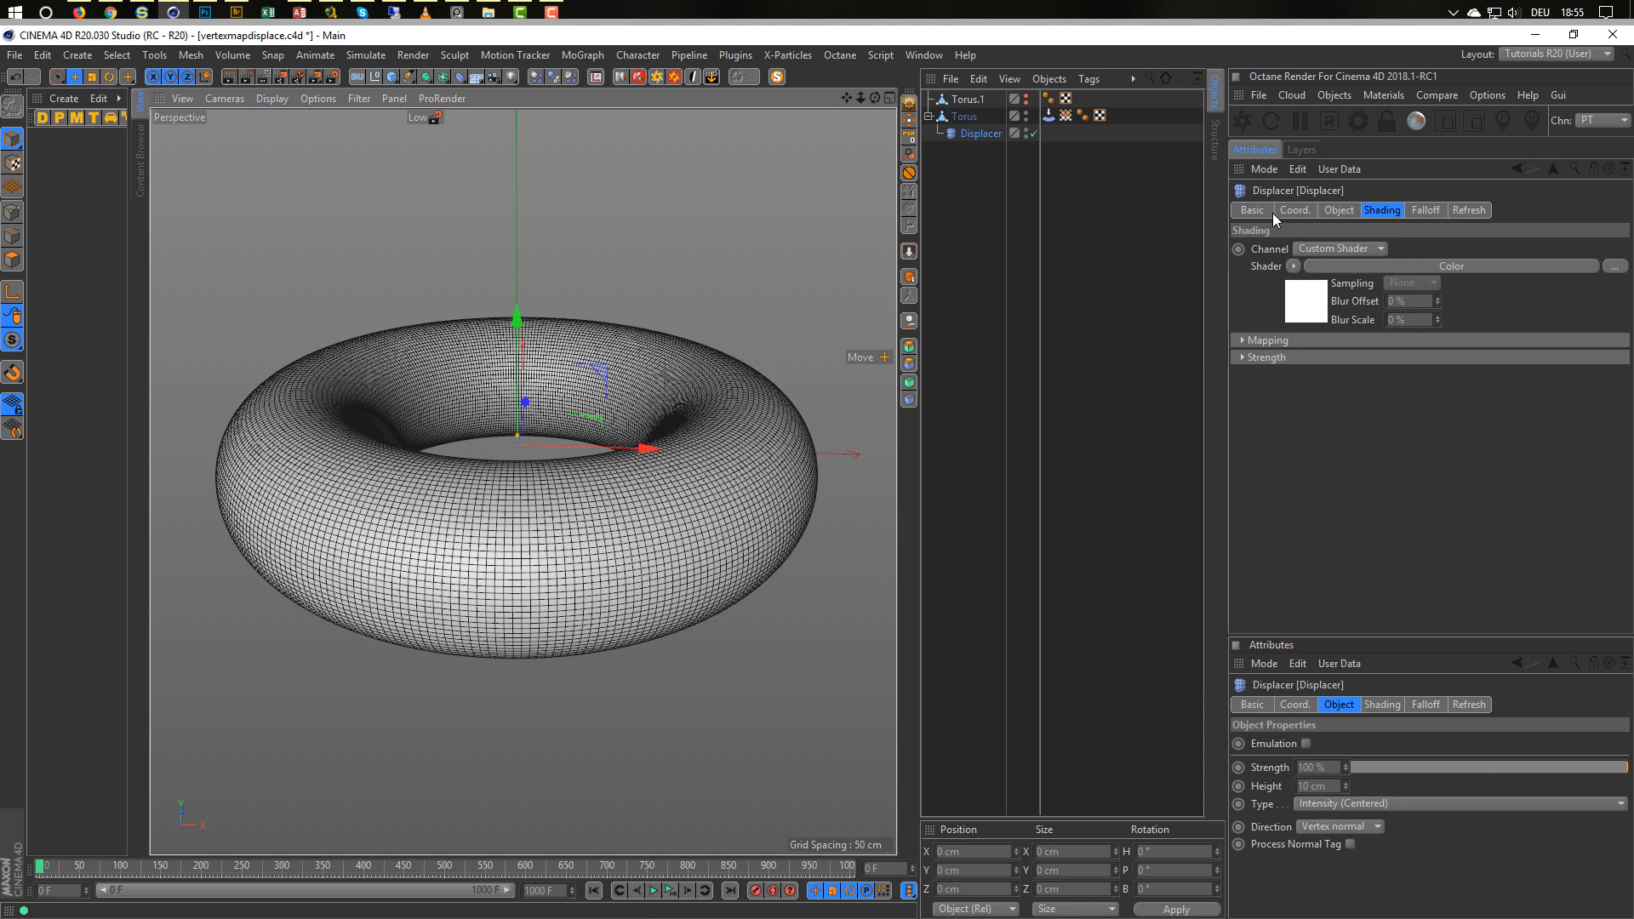
click(1336, 211)
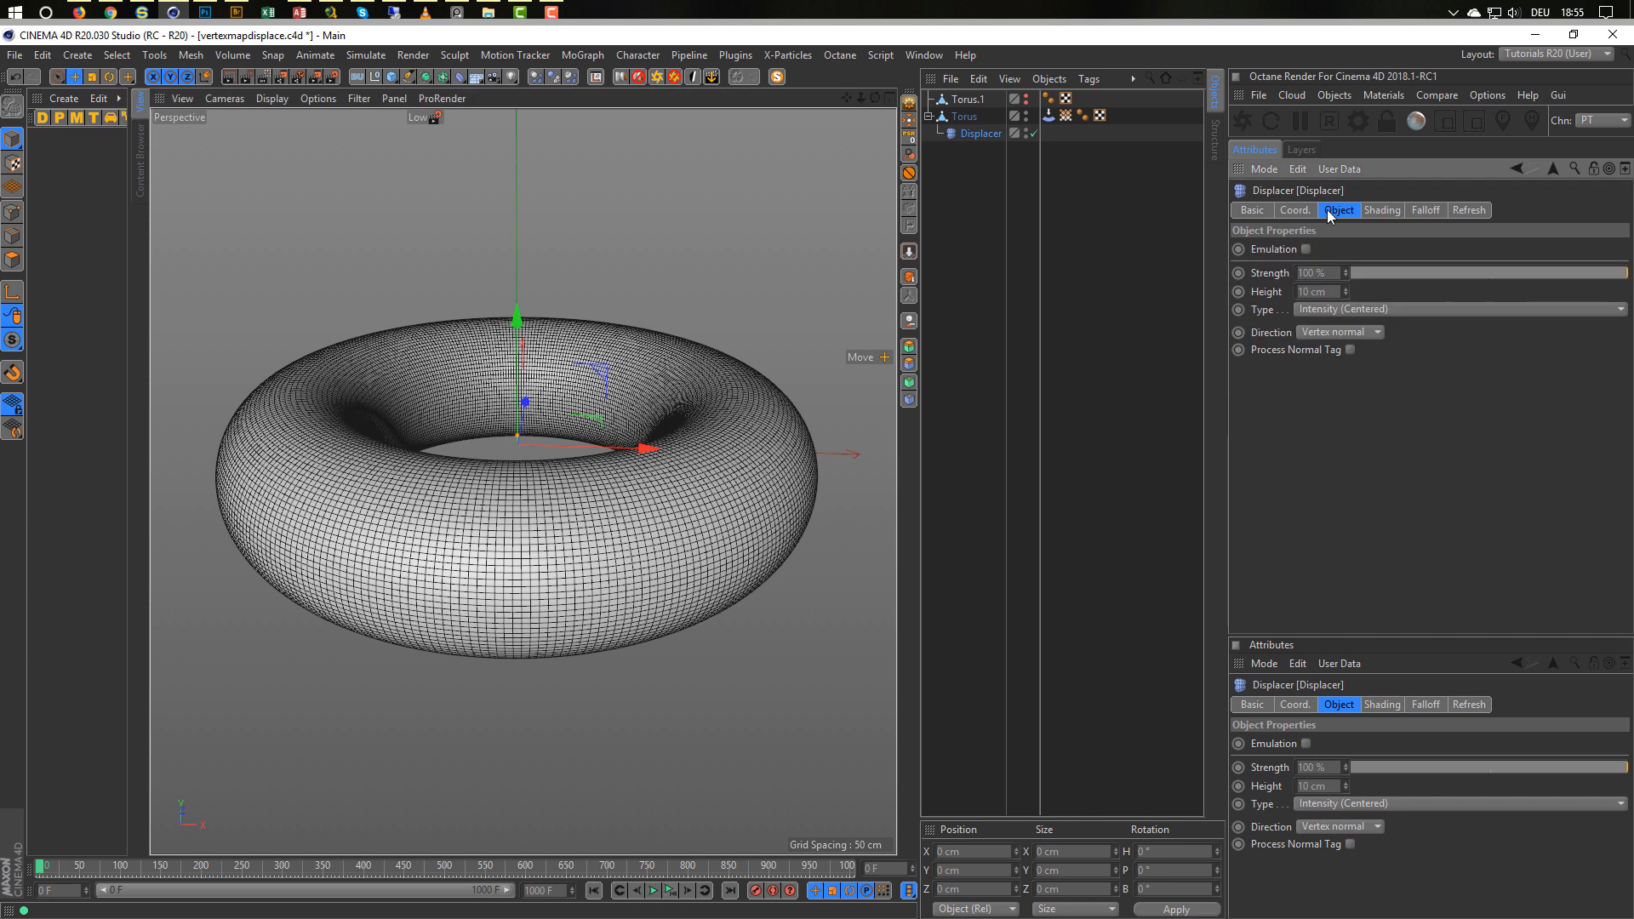
click(1326, 291)
text(50)
key(Return)
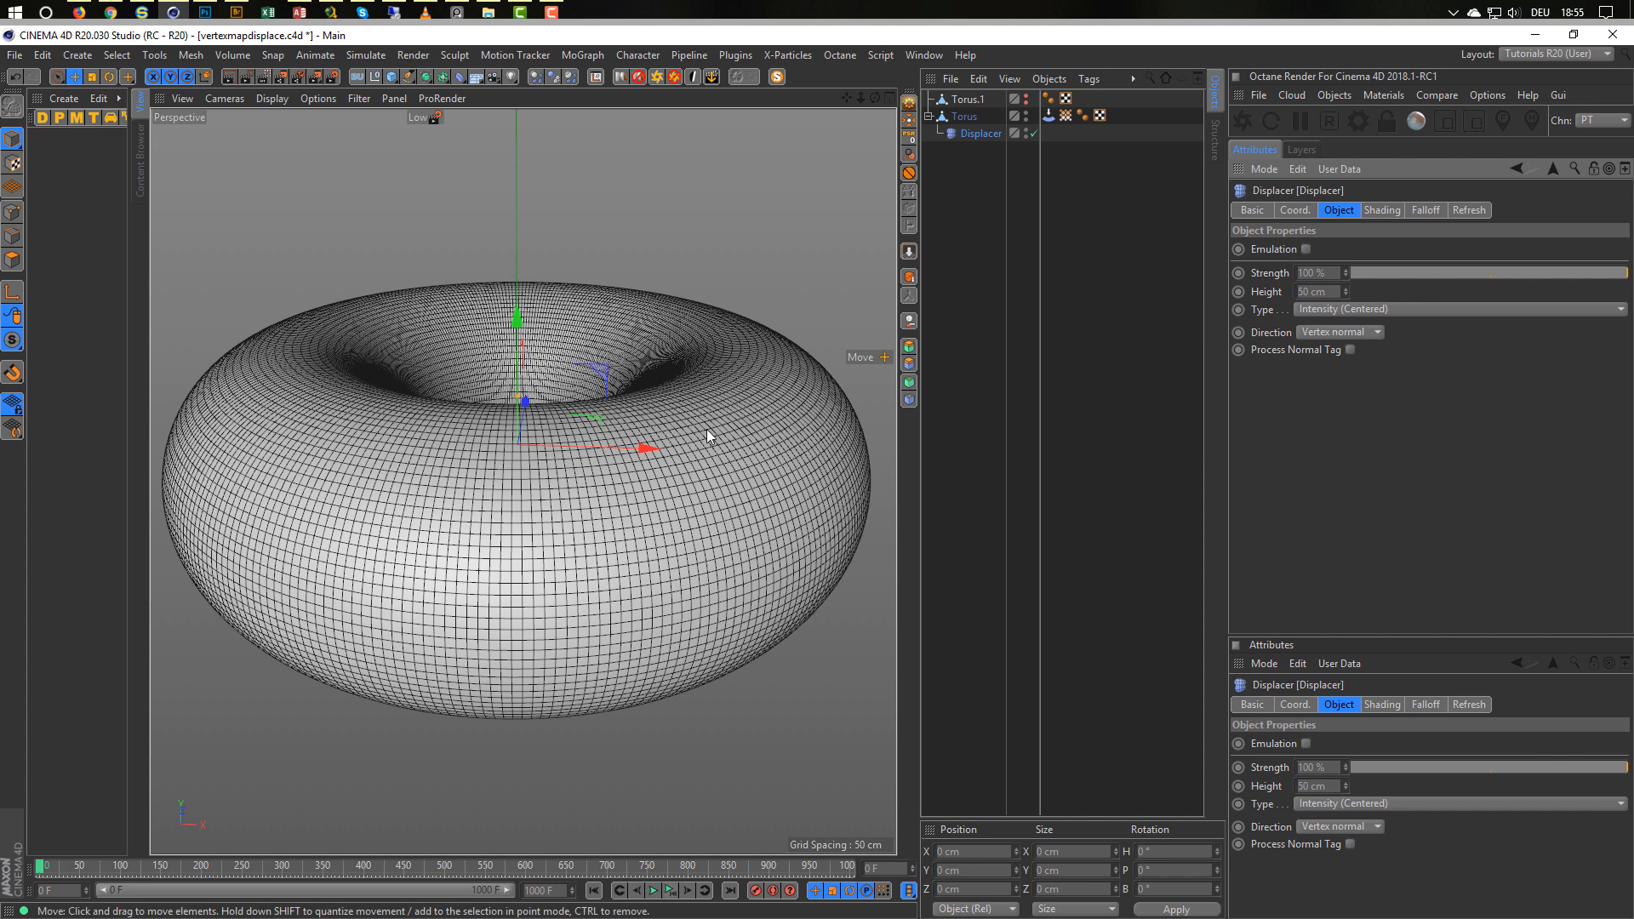
Duplicate the Displacer below the original inside the torus and disable the copy.
scroll(707, 429, down, 5)
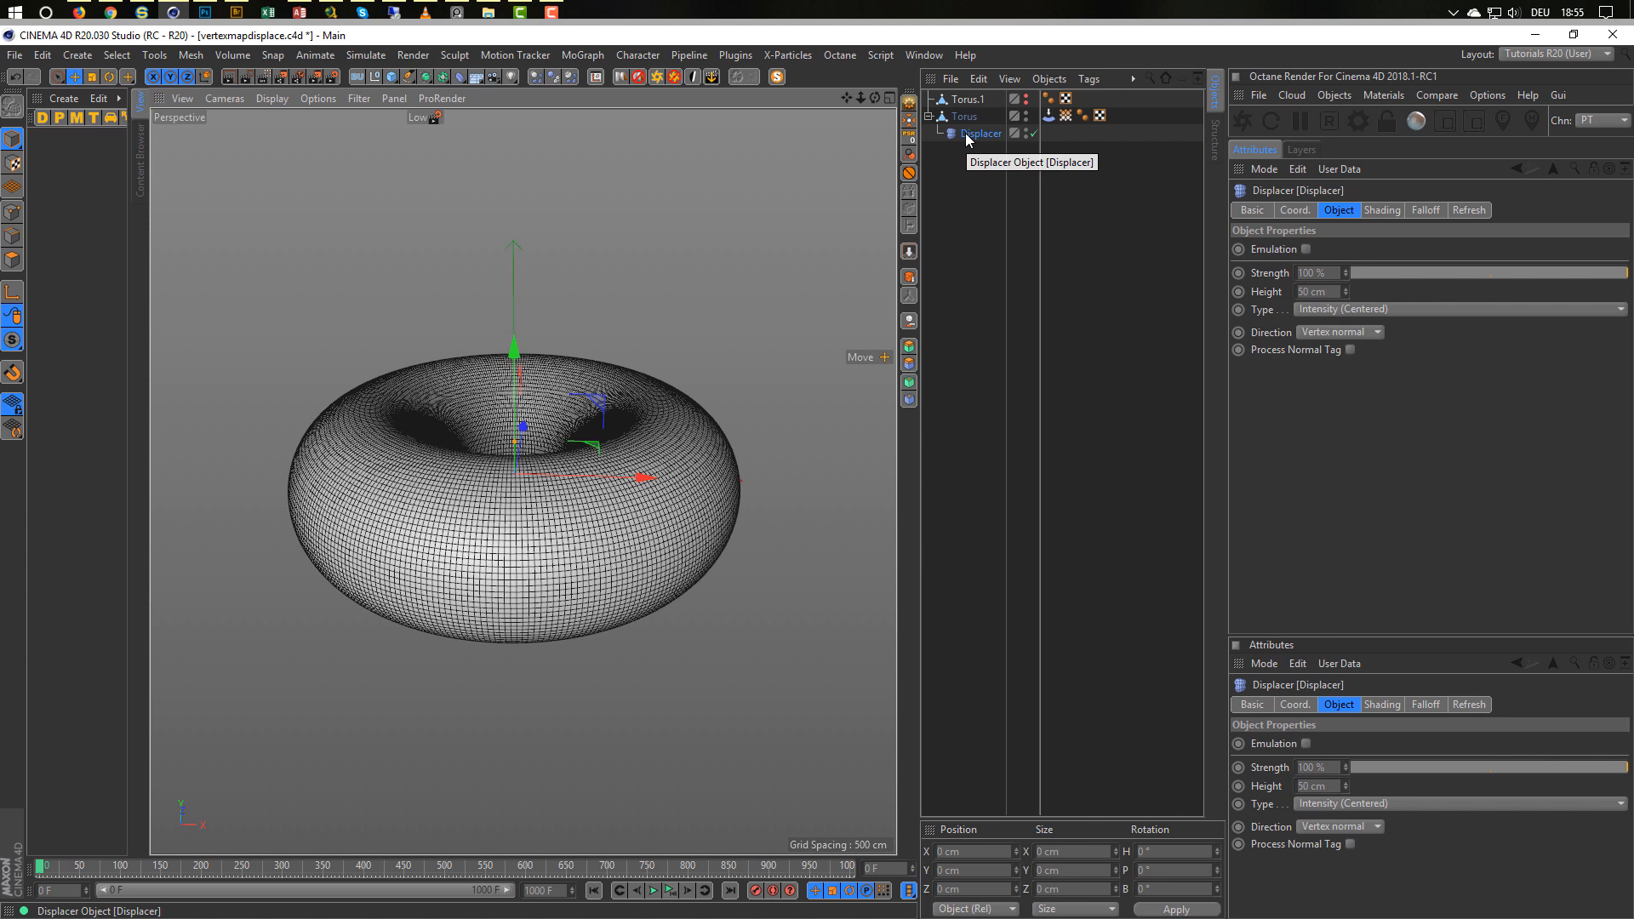
drag(967, 136, 1001, 151)
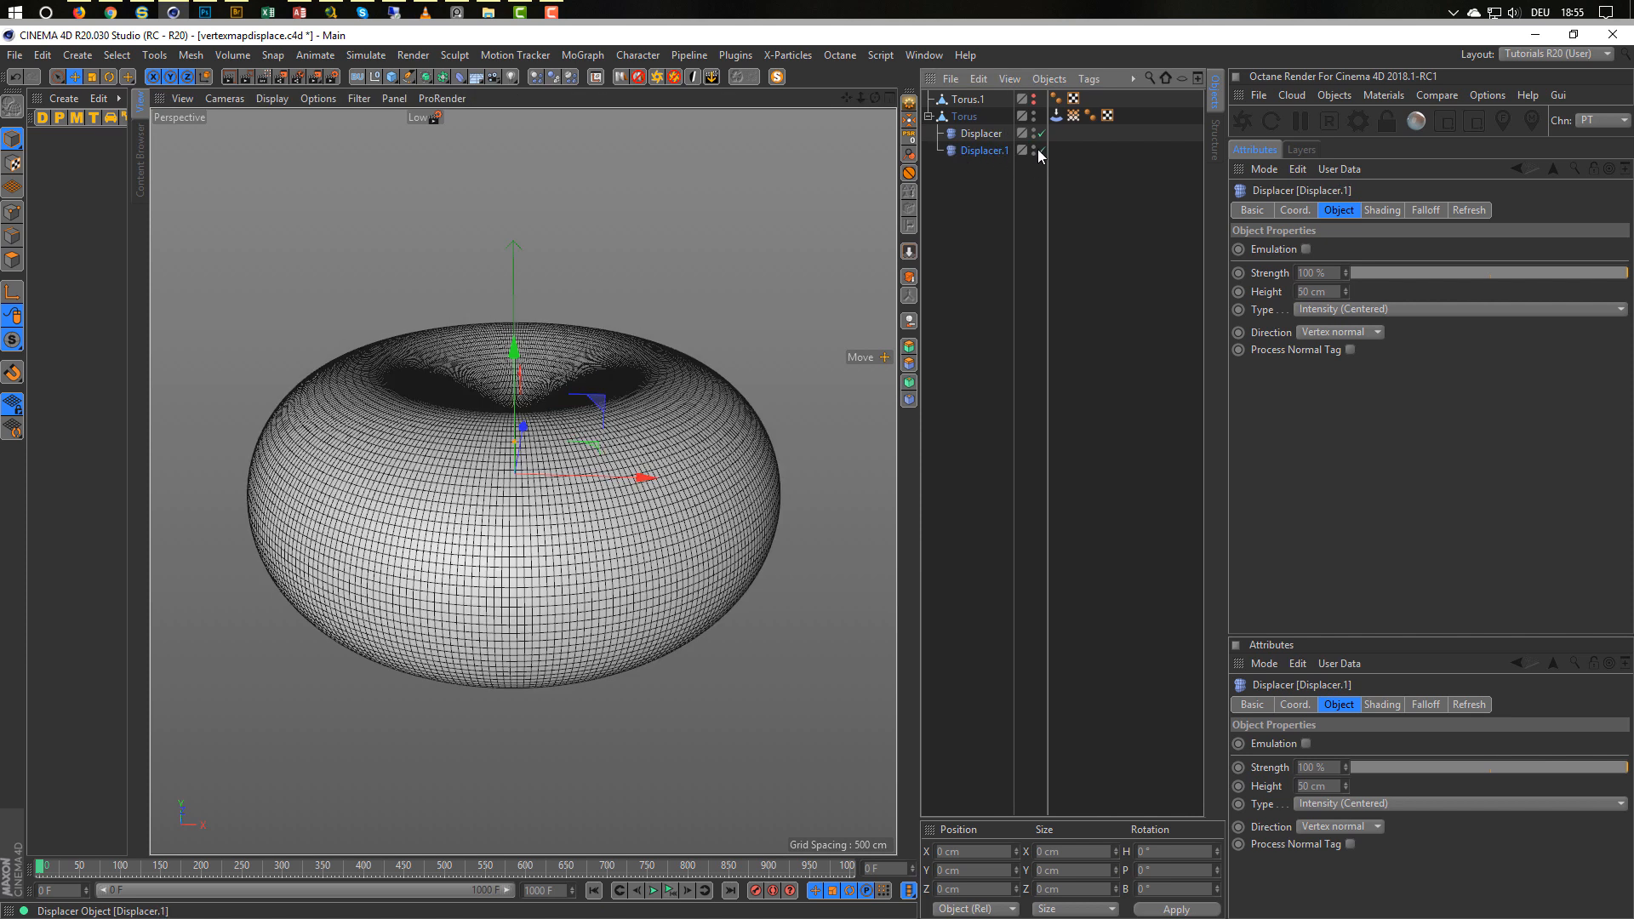
click(1040, 149)
Rename the original Displacer as Falloff.
click(985, 135)
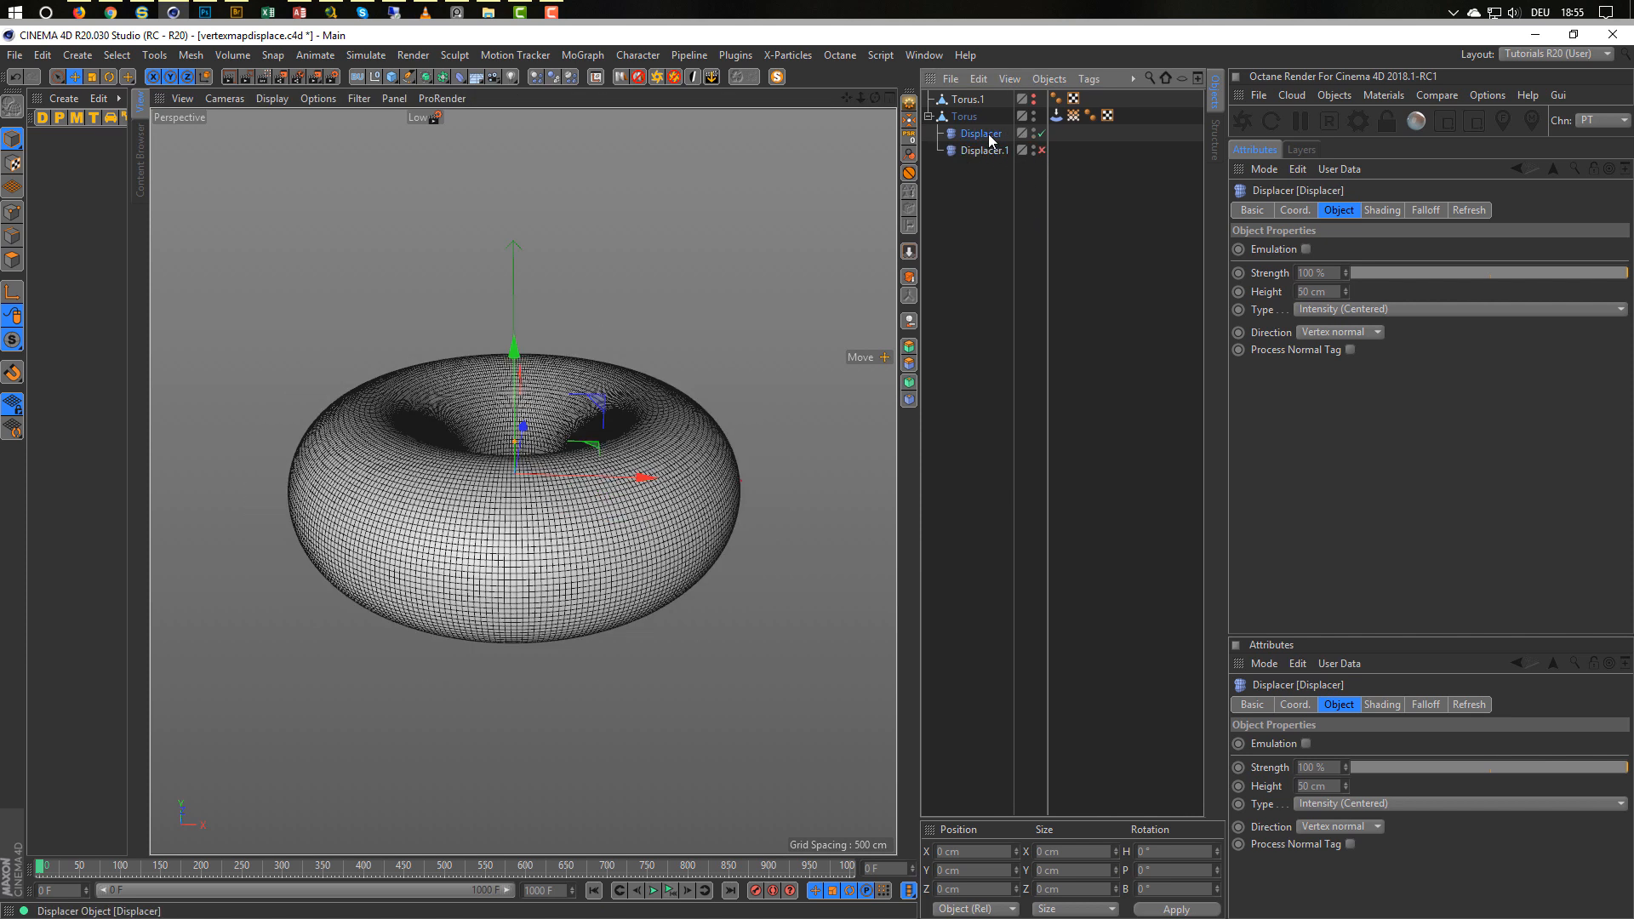
double_click(978, 132)
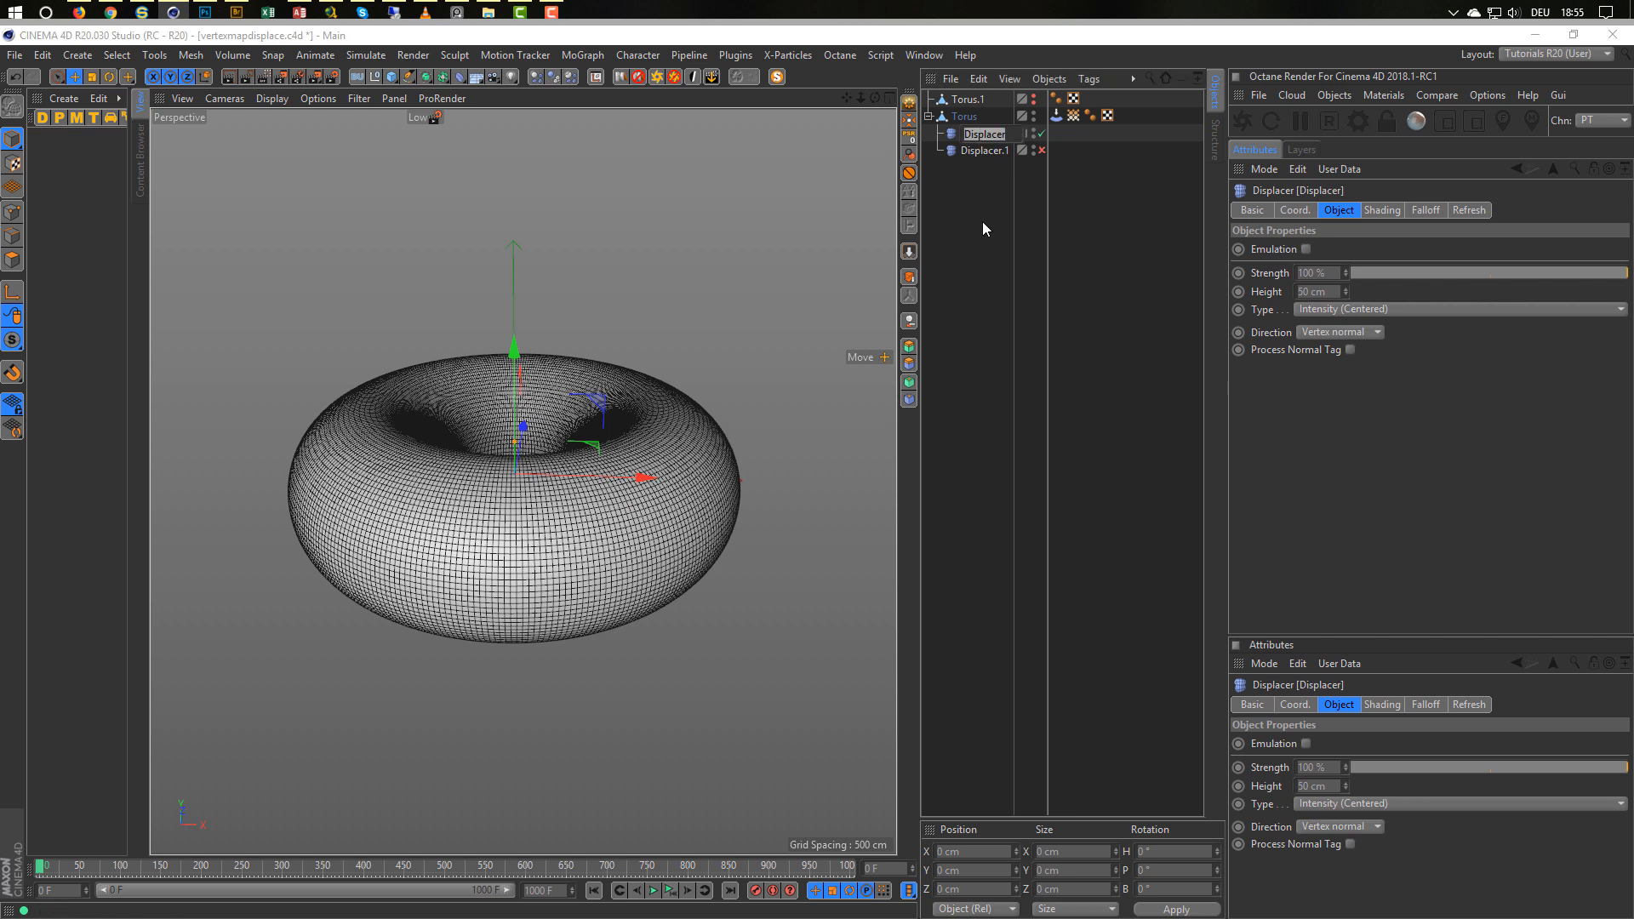
text(Falloff)
key(Return)
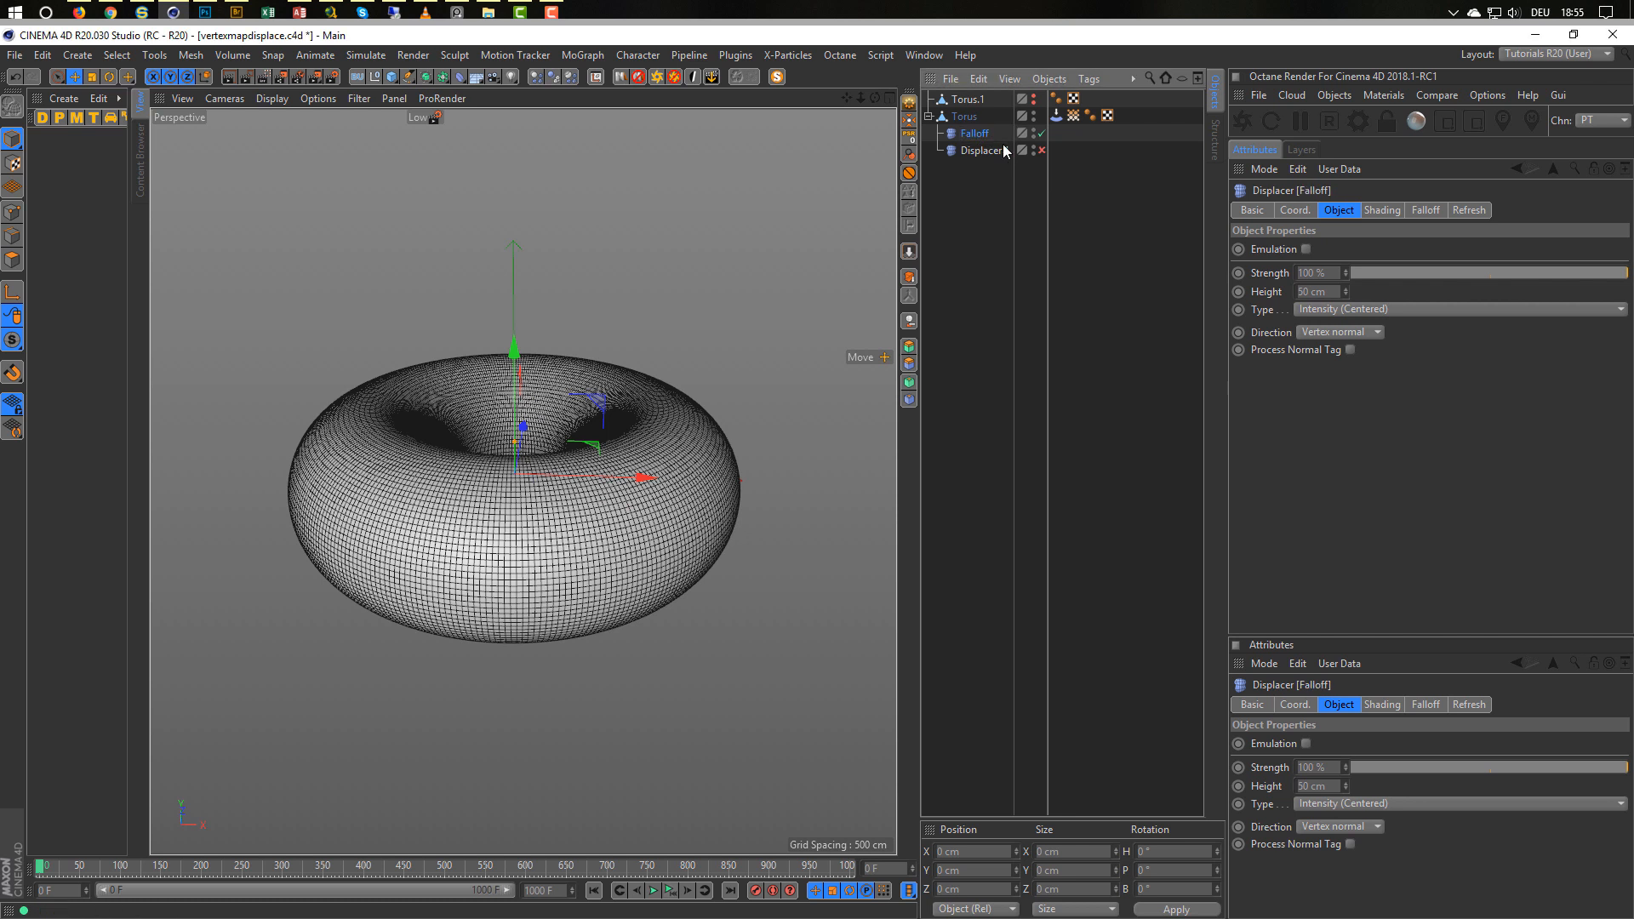
Add a Spherical Field to the falloff of the Falloff displacer.
click(1423, 210)
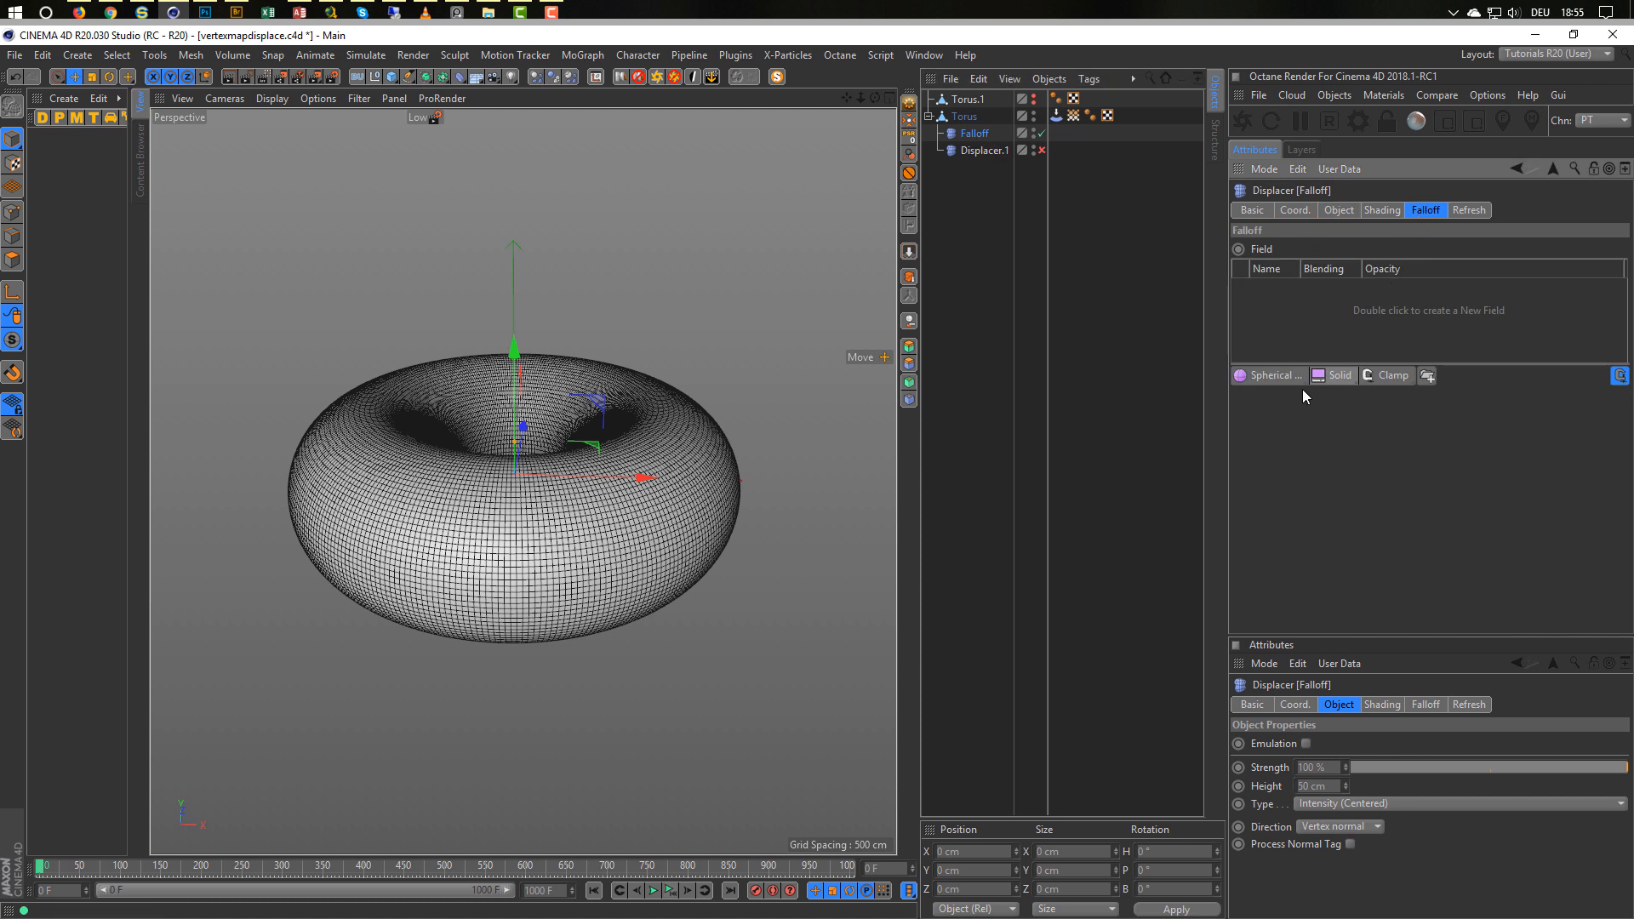
click(1256, 376)
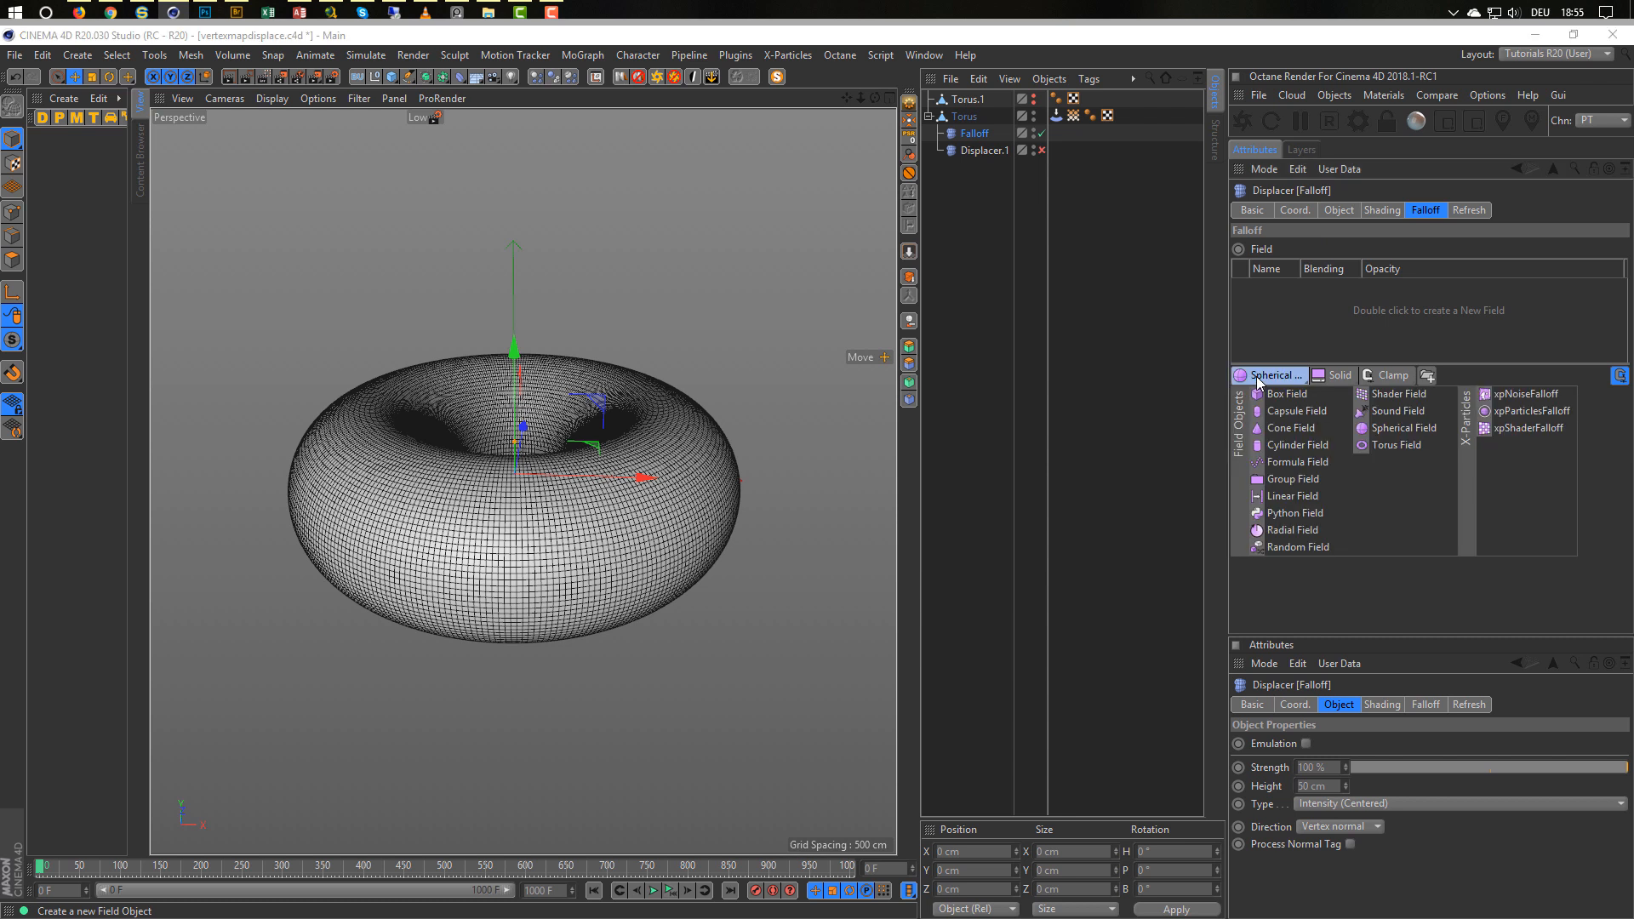
click(1406, 430)
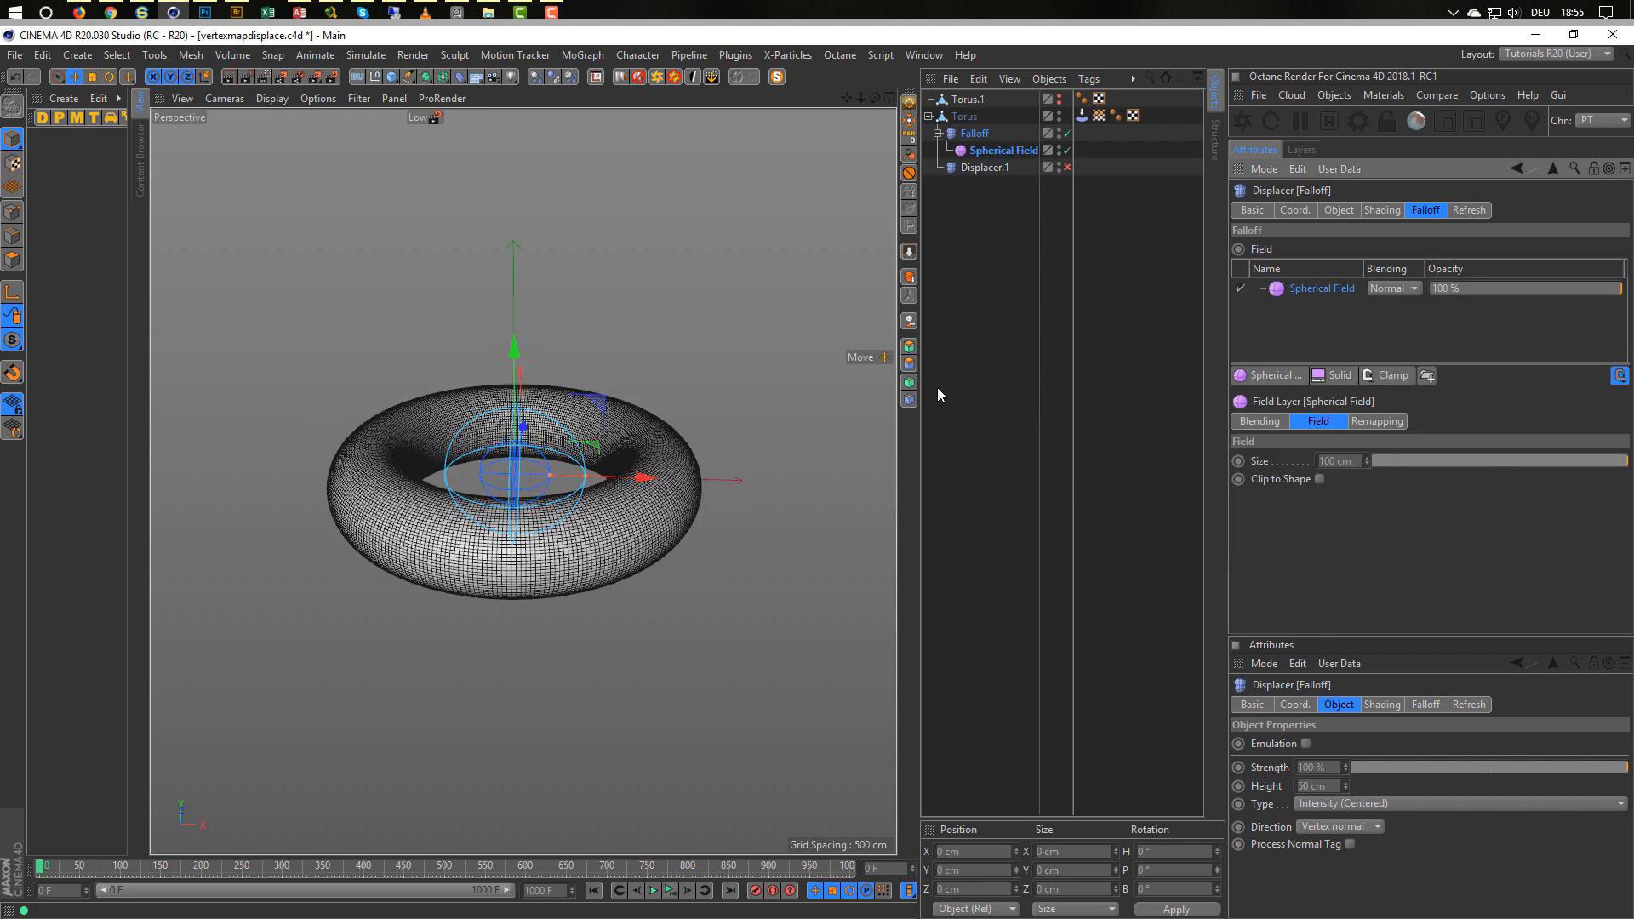
Move the Spherical Field along X to about 385 cm, outside the torus.
alt+drag(555, 486, 488, 462)
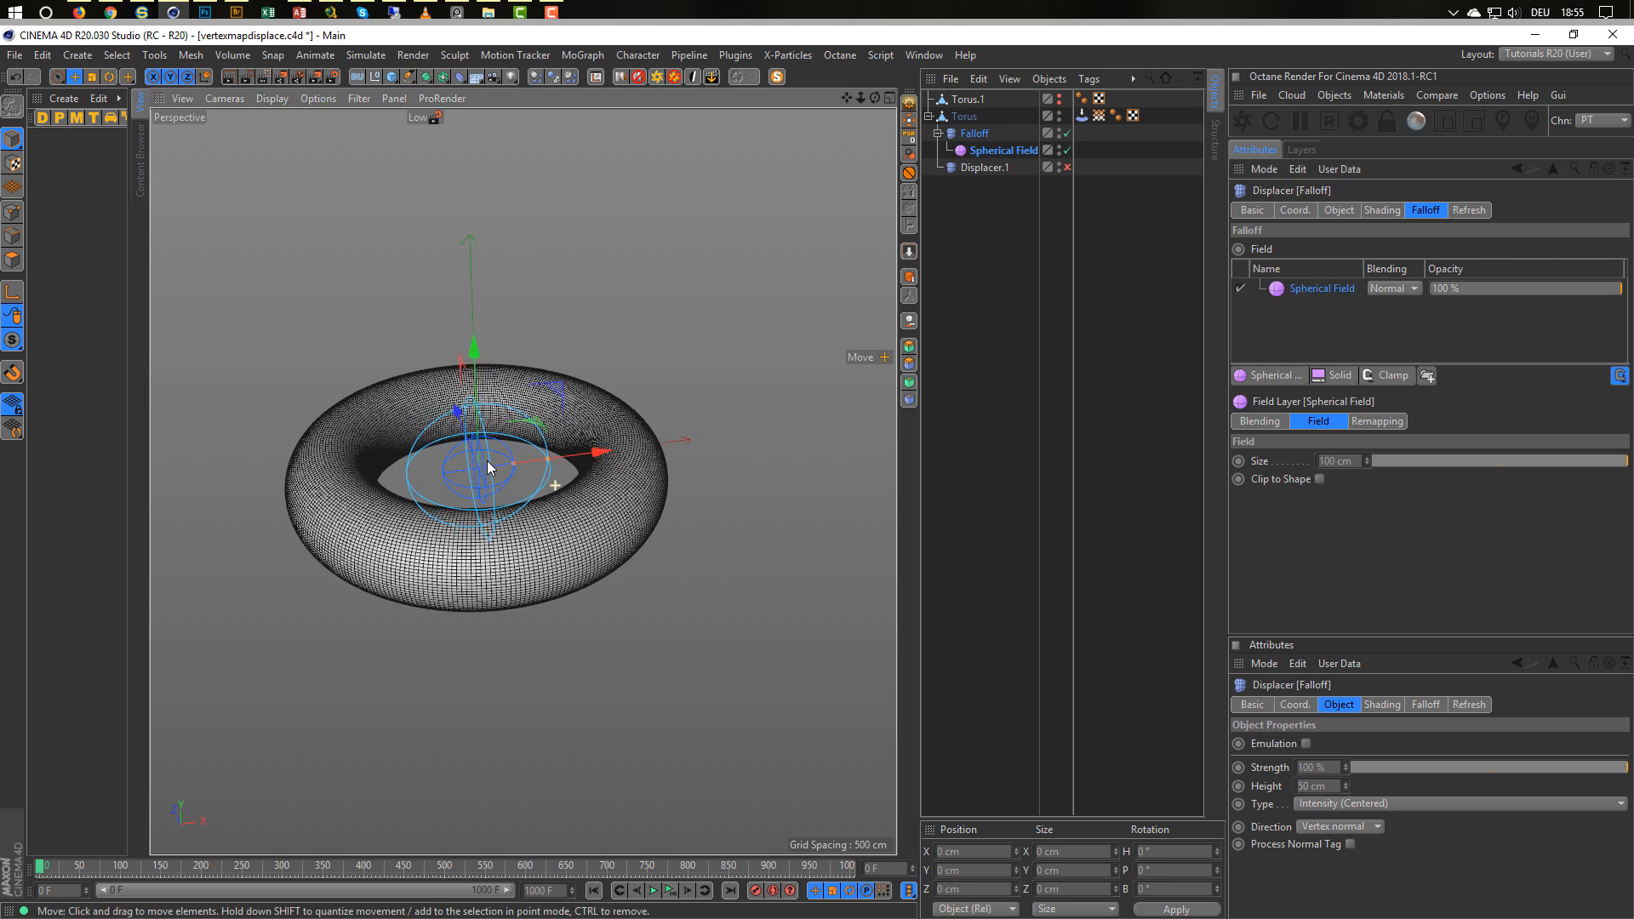
alt+right_drag(487, 462, 602, 453)
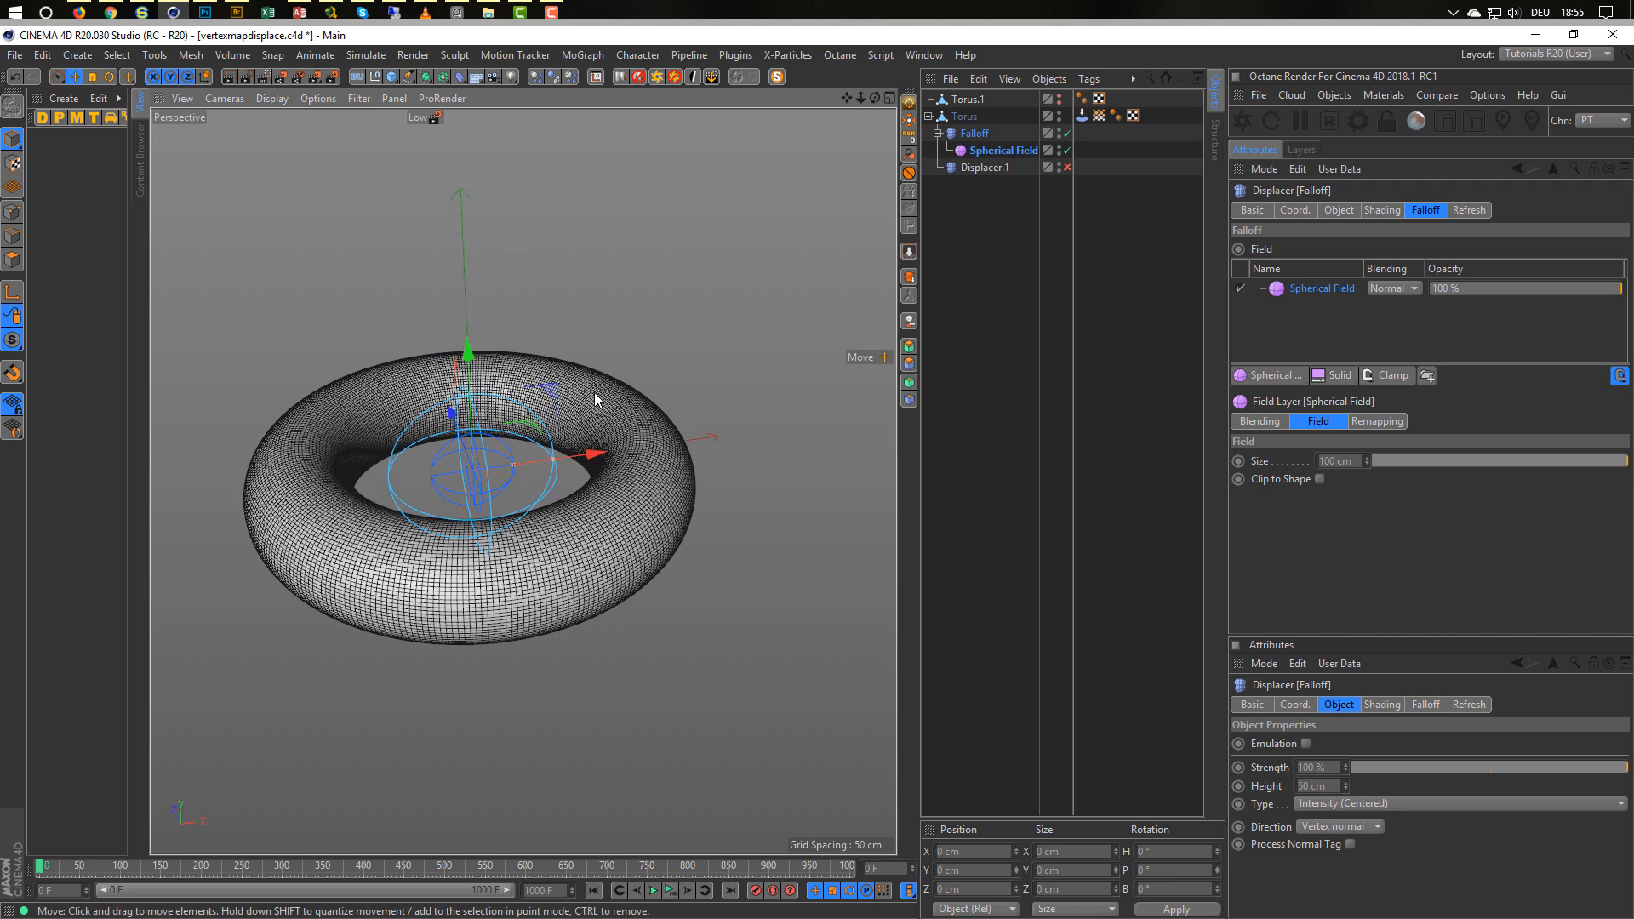
drag(595, 455, 883, 463)
Set the Spherical Field's inner offset to 0% and shift the field along X to about 389 cm.
click(1377, 422)
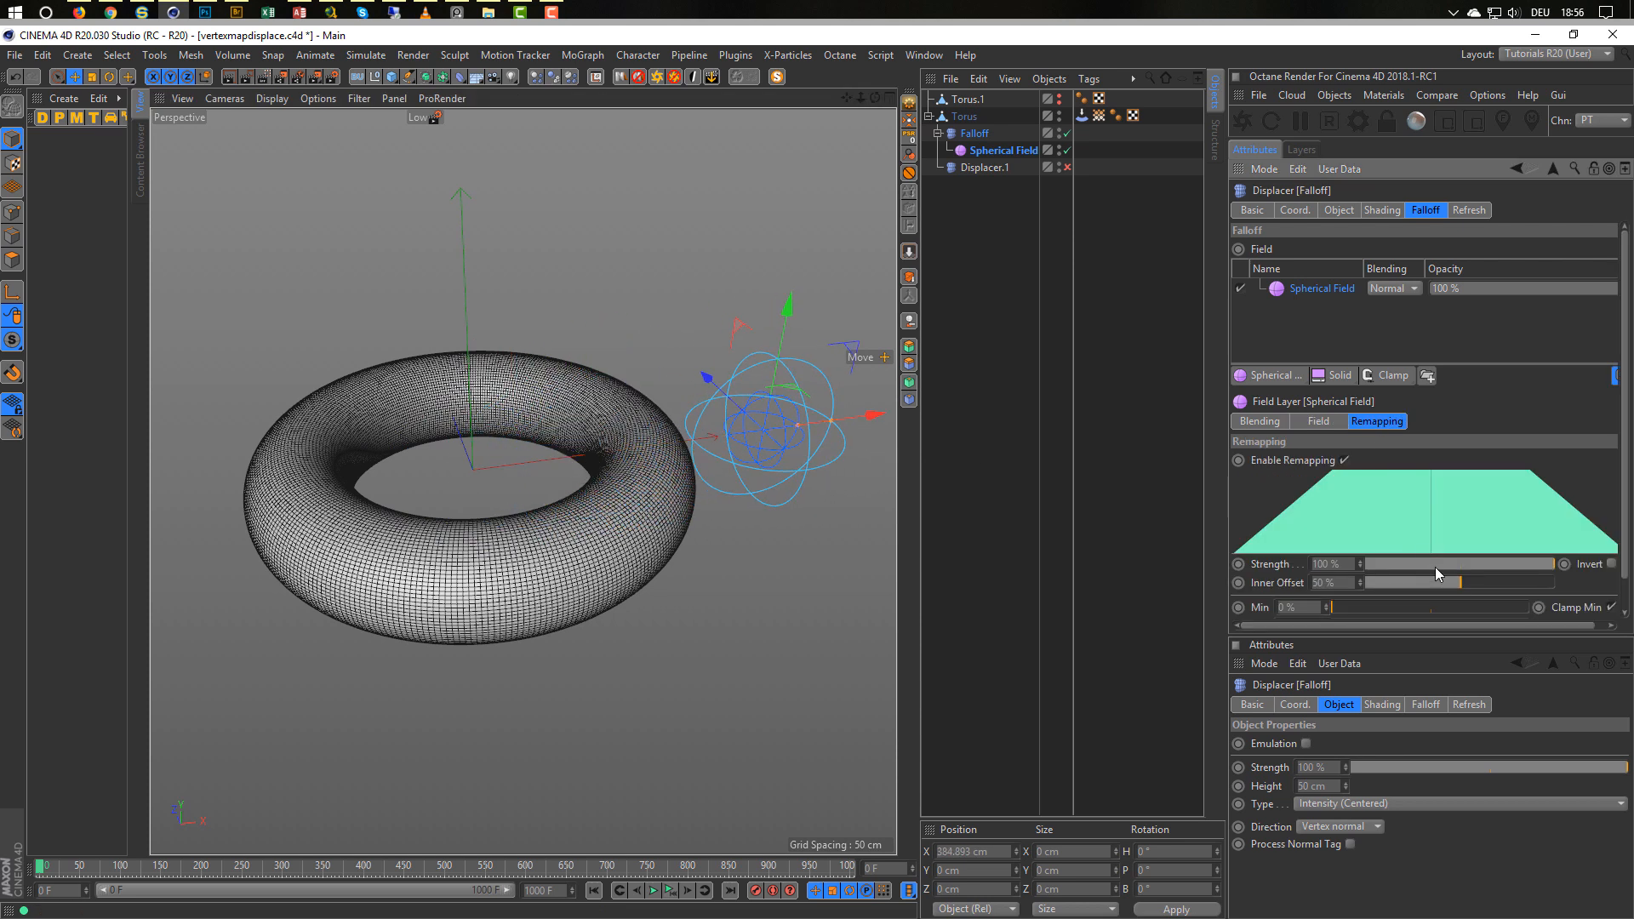
drag(1438, 583, 1275, 585)
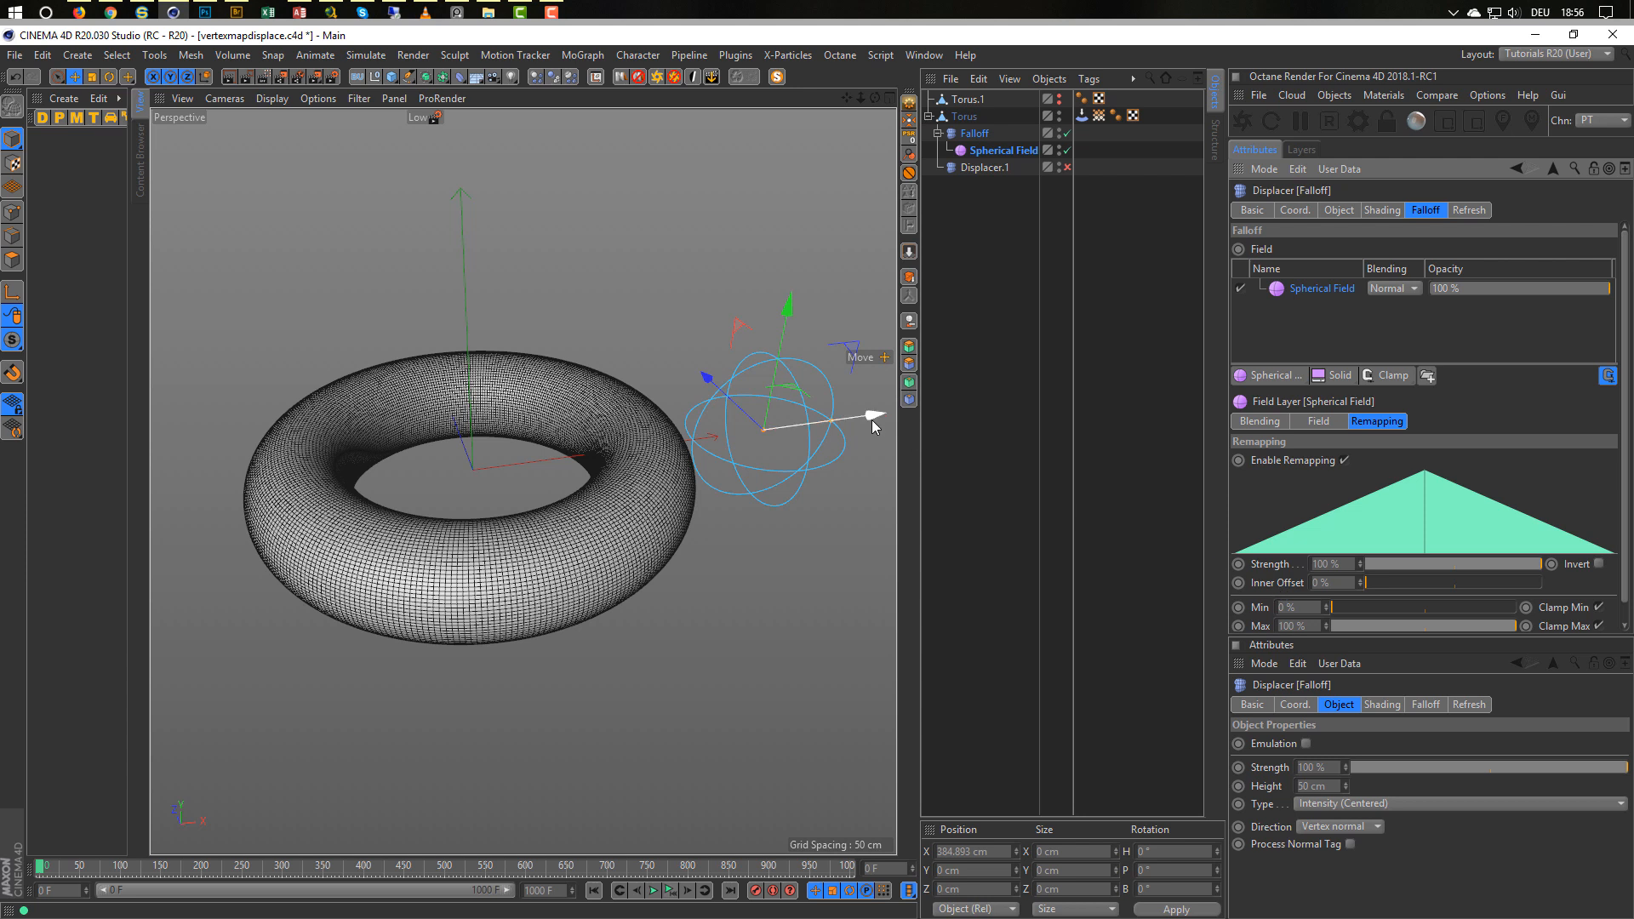
mouse_move(871, 421)
mouse_down()
mouse_move(611, 444)
mouse_move(851, 425)
mouse_move(873, 403)
mouse_up()
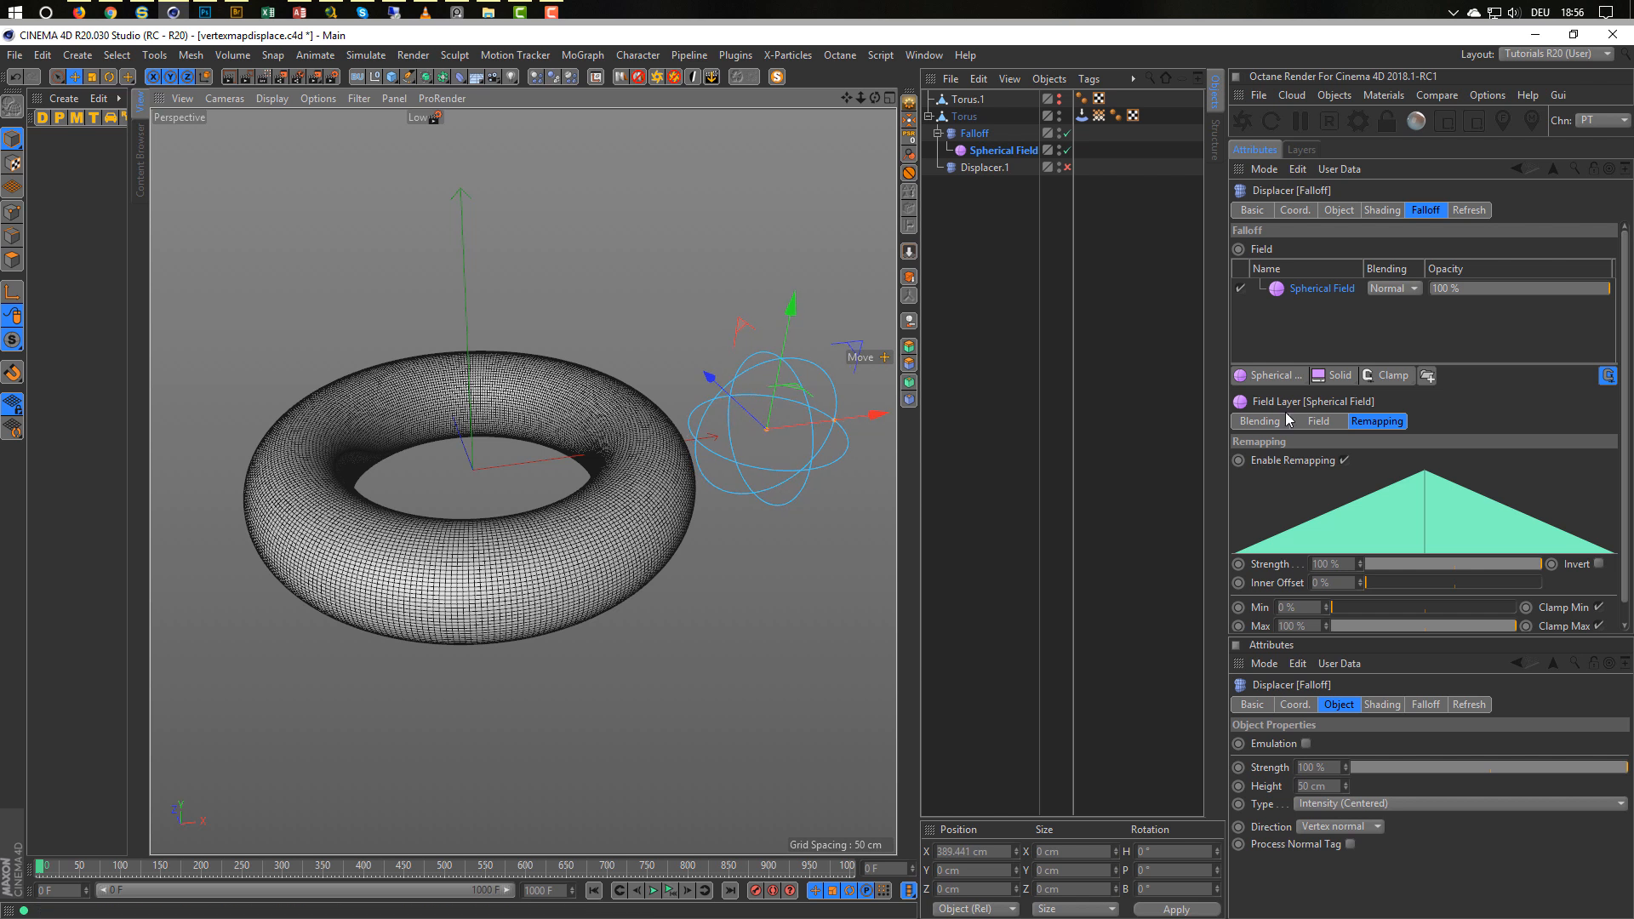
Set the Spherical Field's size to 120 cm and nudge it slightly outward along X.
click(1002, 151)
click(1334, 274)
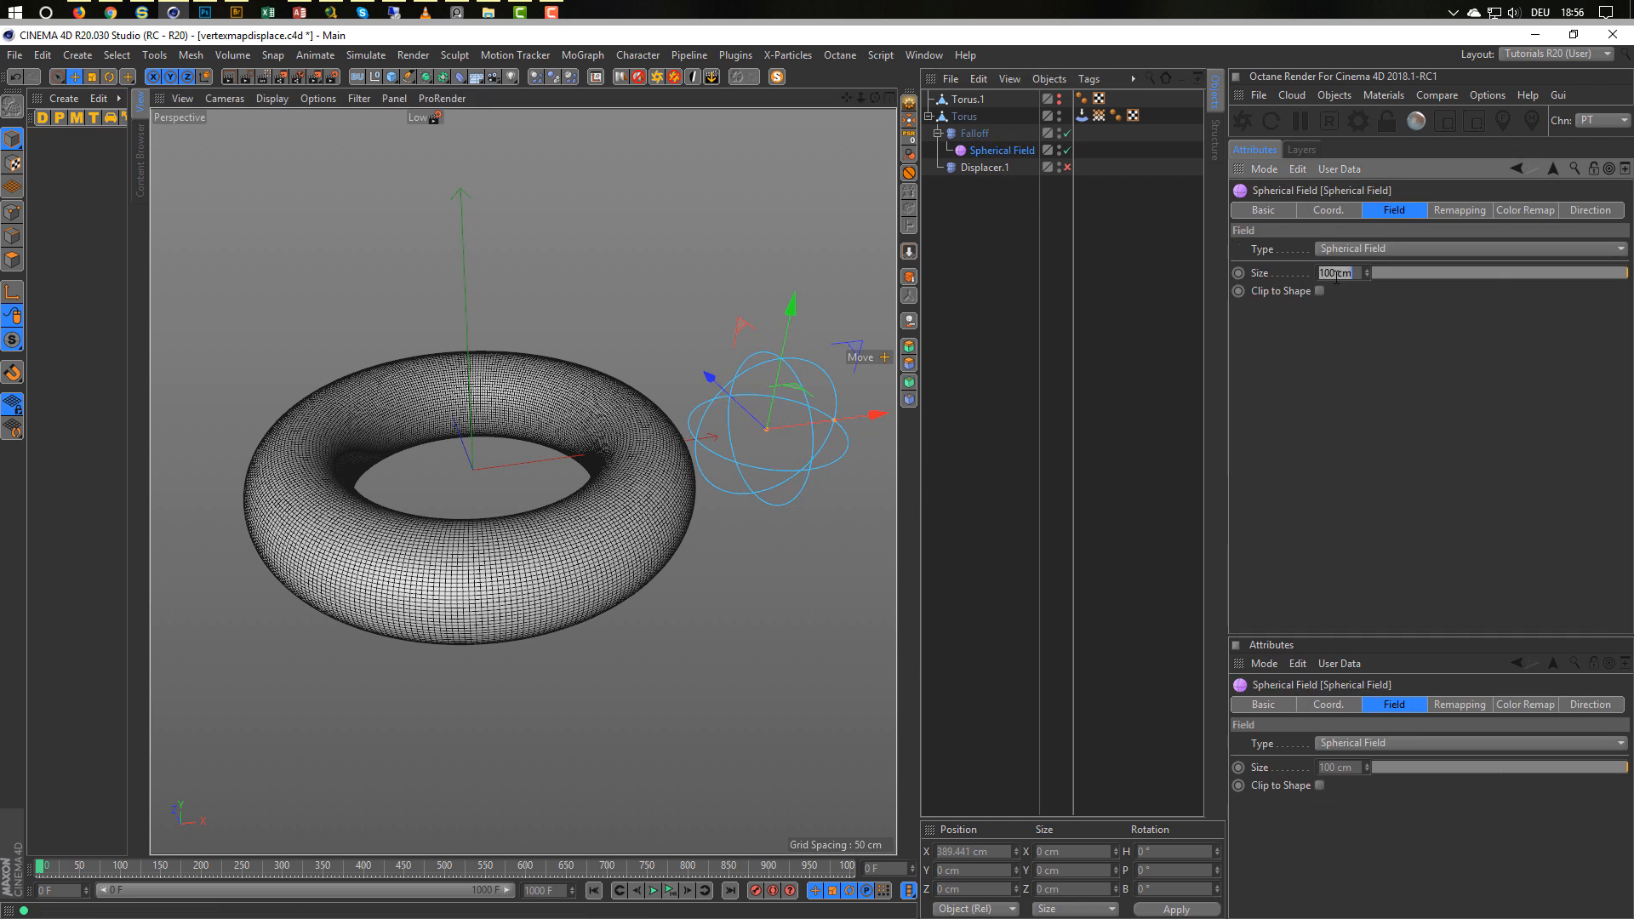
text(120)
key(Return)
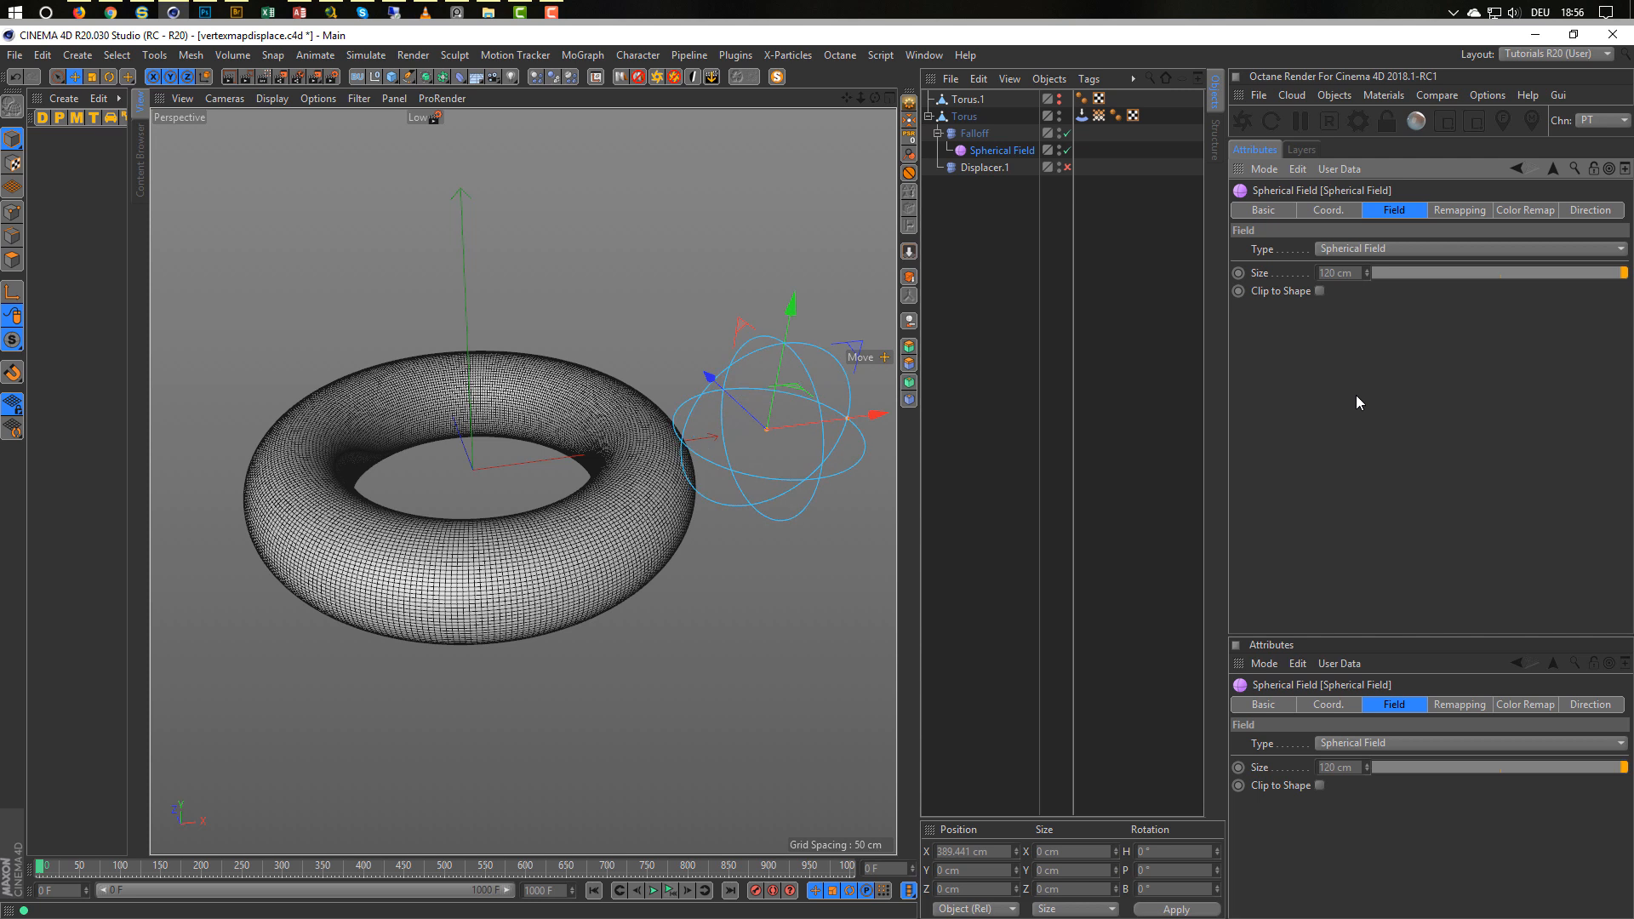
drag(881, 414, 887, 458)
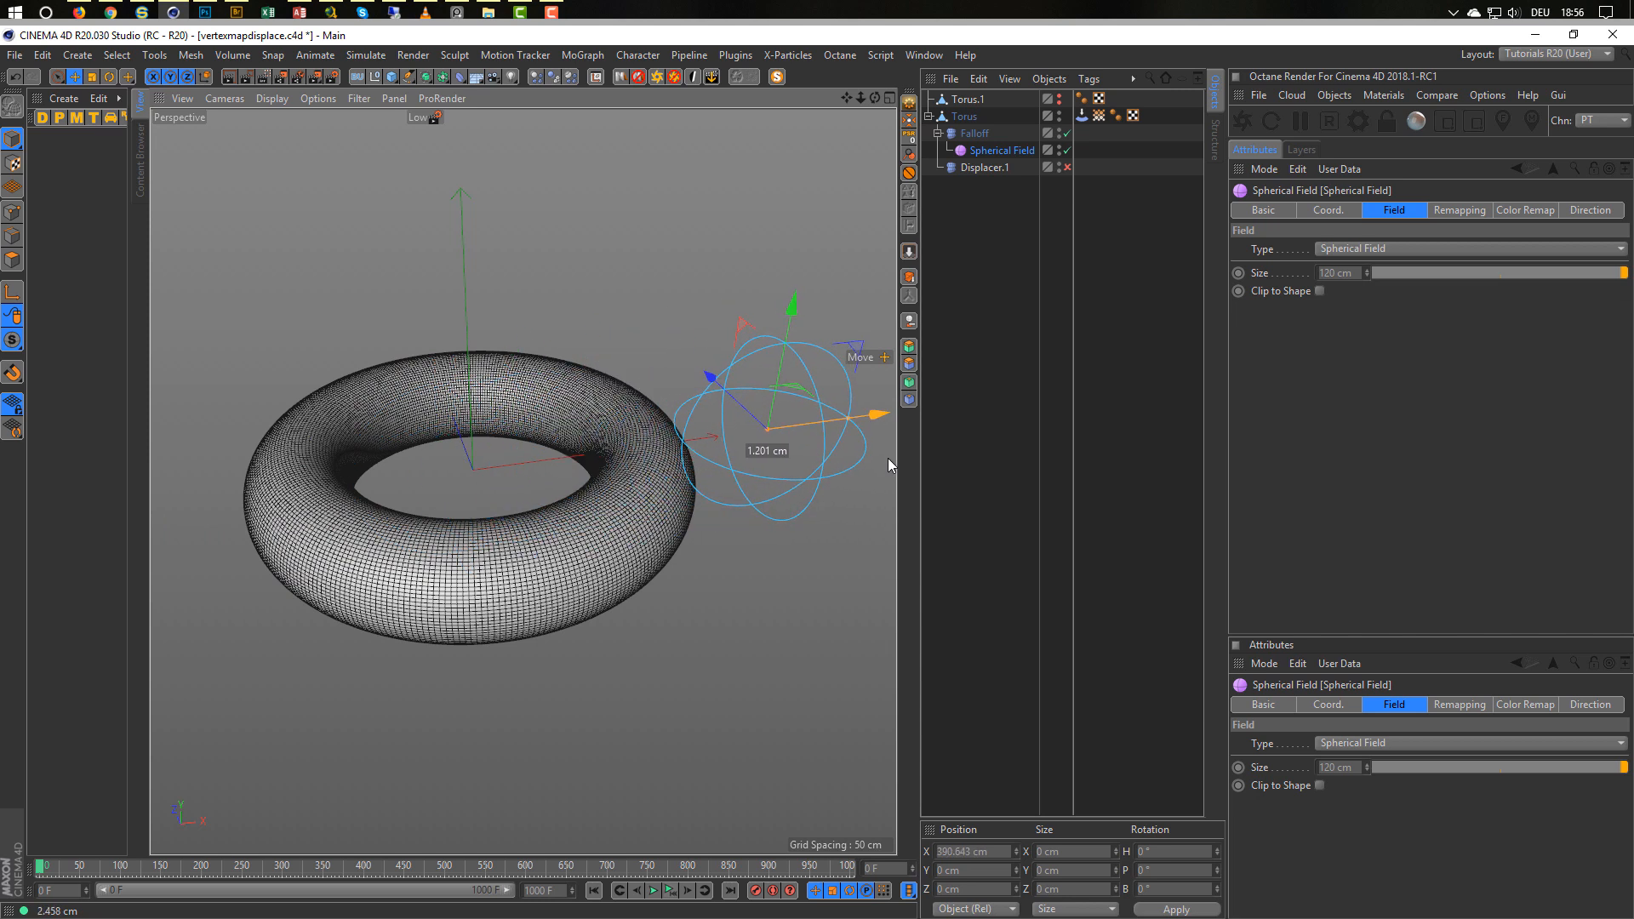
Display the torus's Stretch vertex map and move the Spherical Field along X into the torus, to about 198 cm.
click(986, 169)
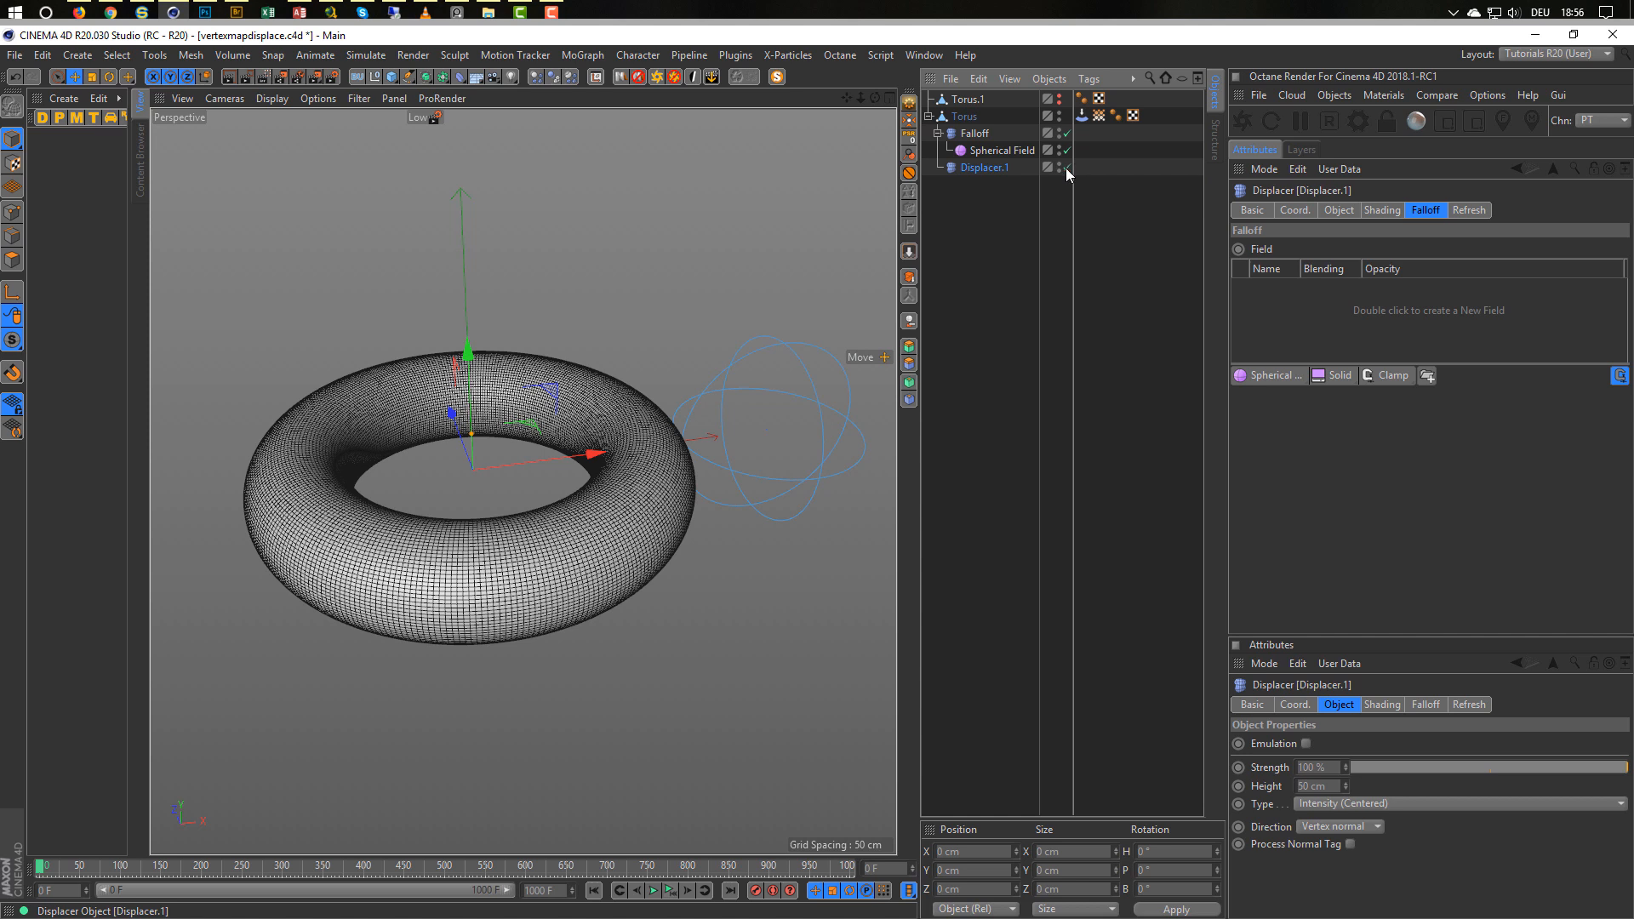
click(1067, 167)
click(1099, 115)
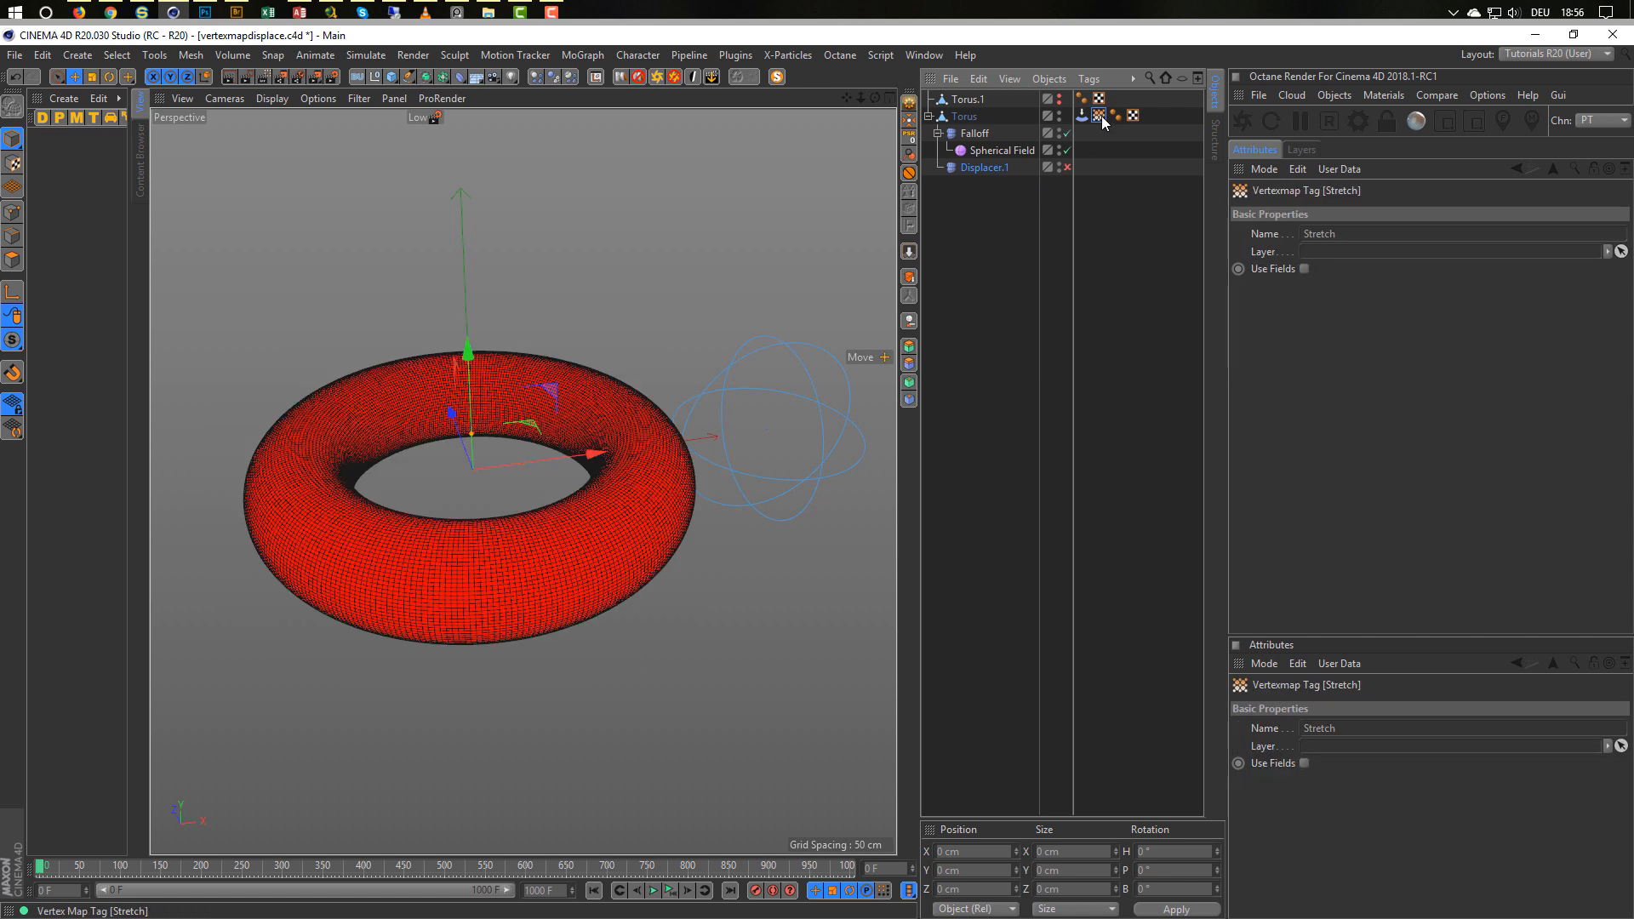
click(985, 152)
drag(882, 417, 747, 446)
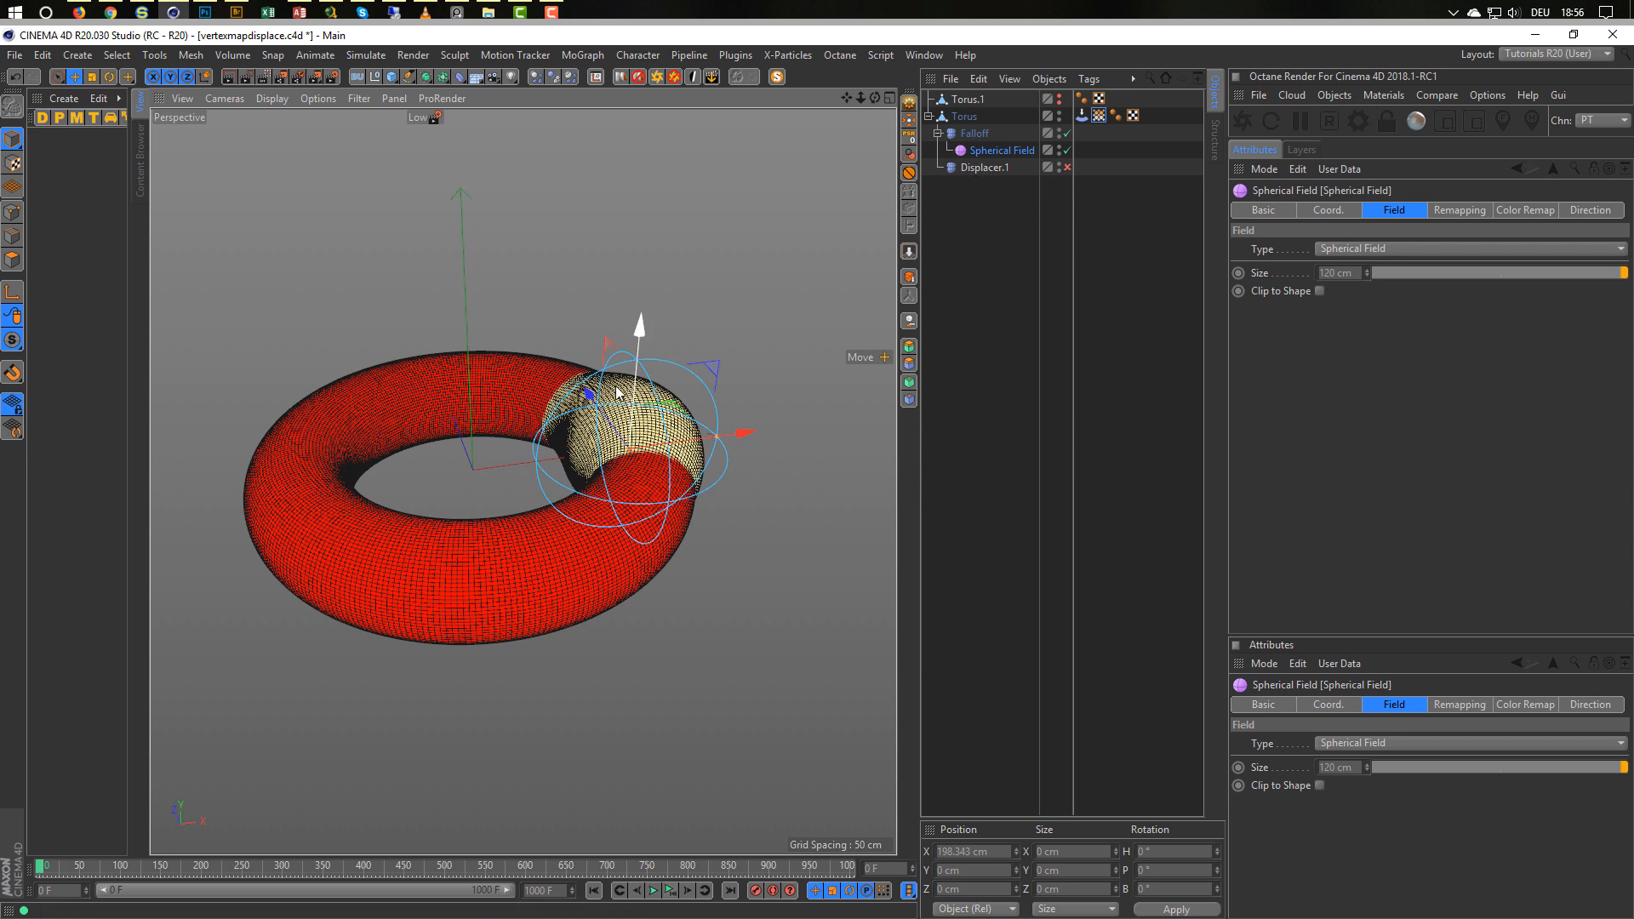
Enable the duplicate displacer, Displacer.1.
right_click(975, 167)
click(974, 168)
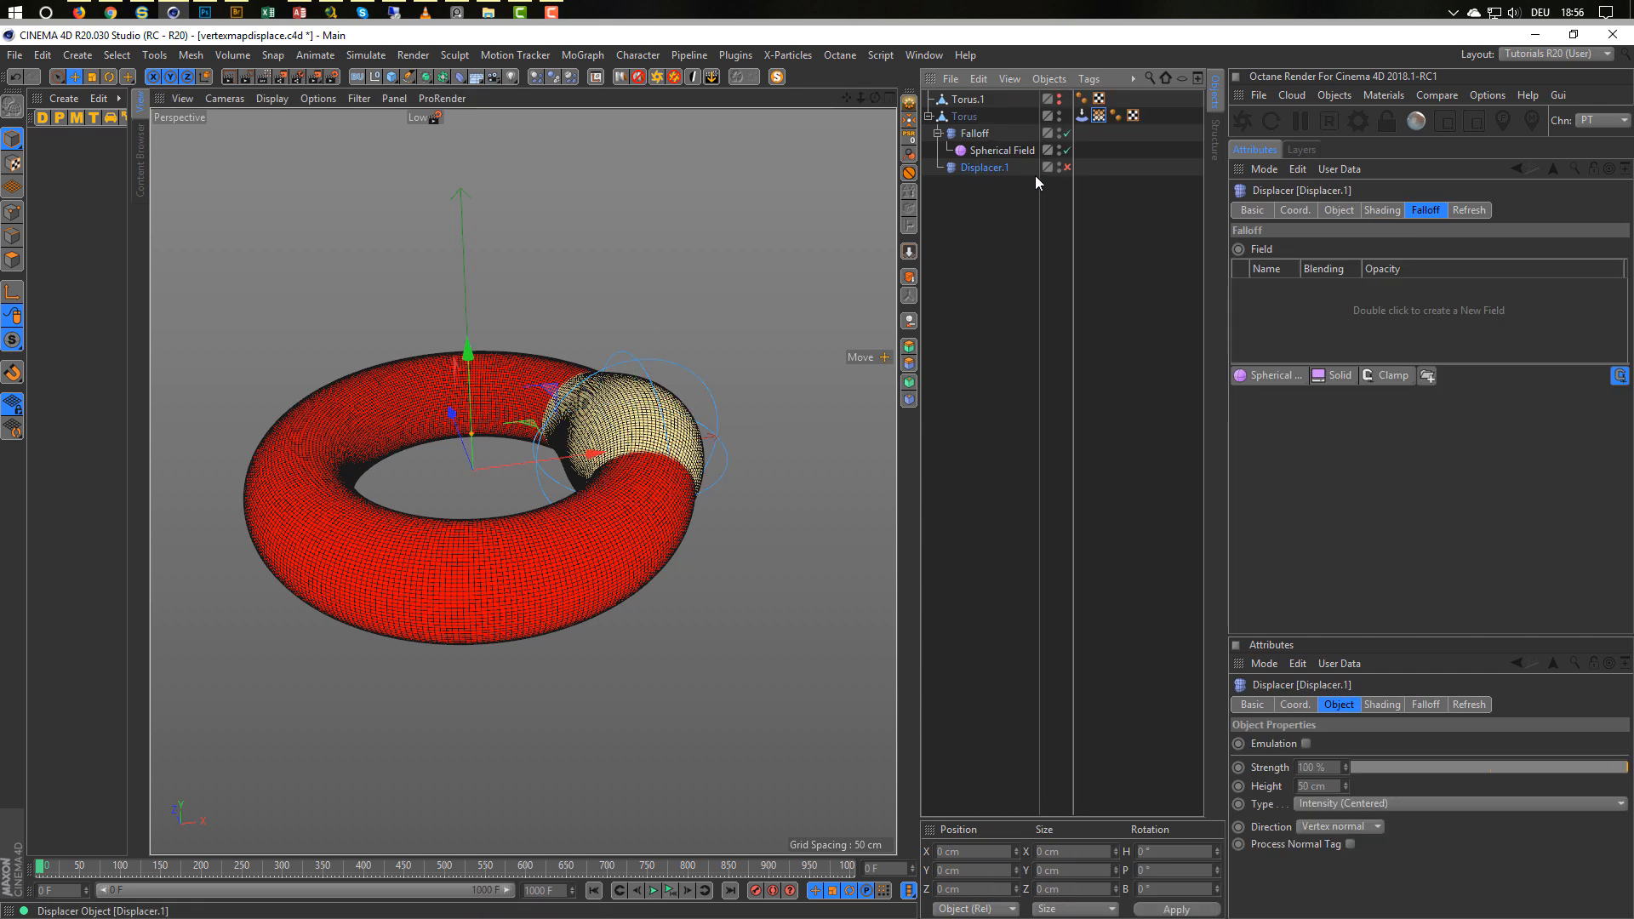
right_click(1001, 169)
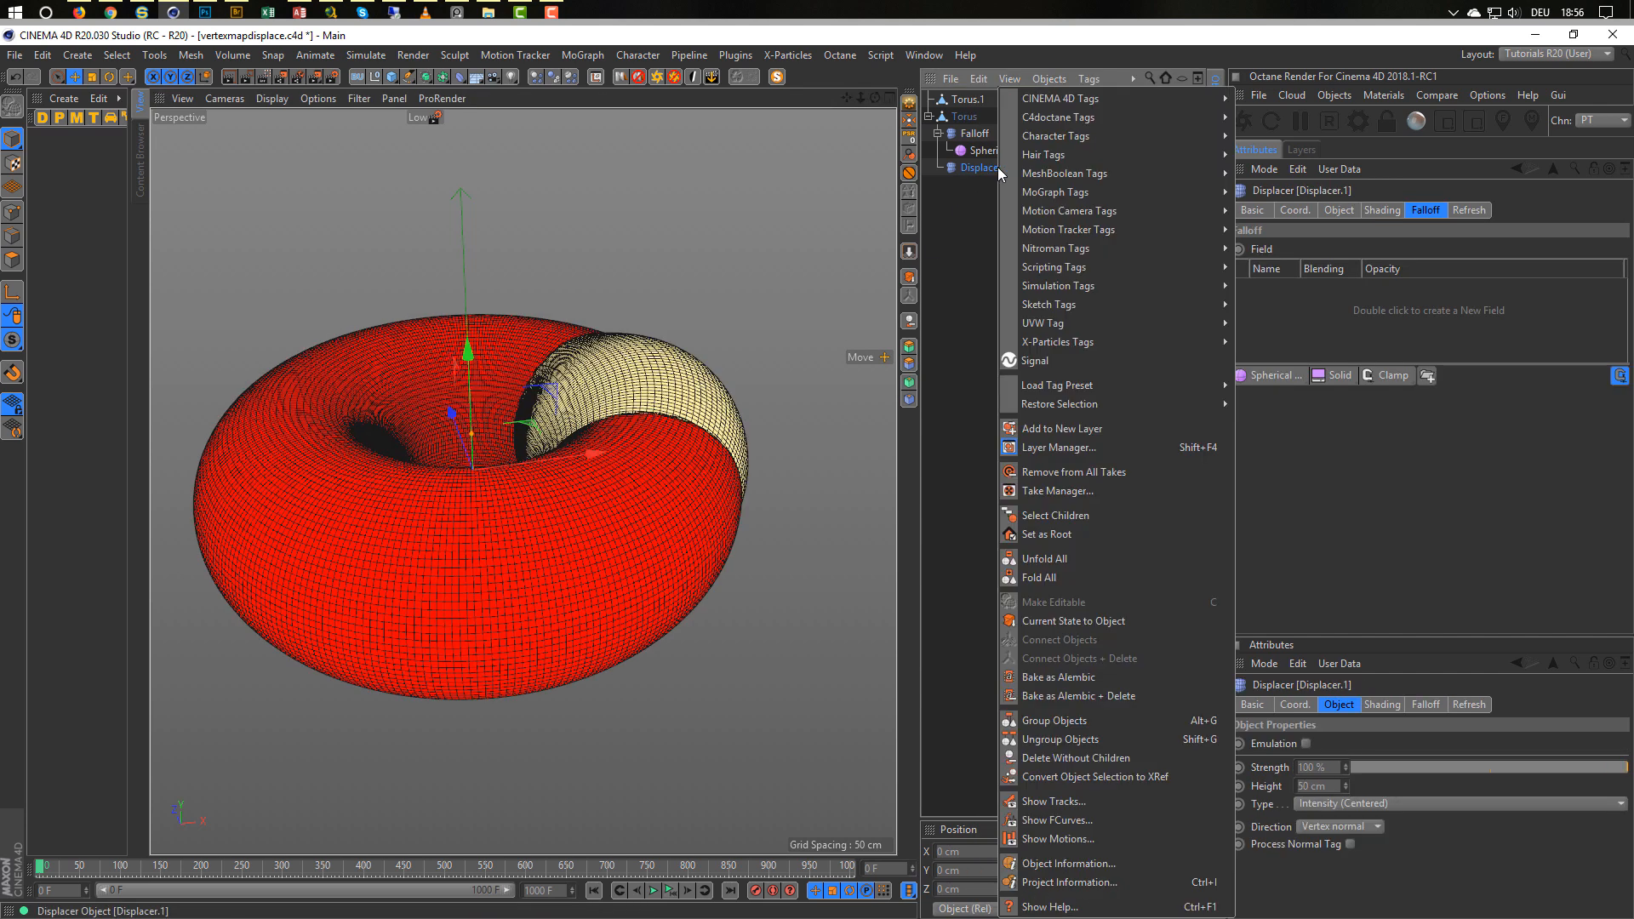
key(Escape)
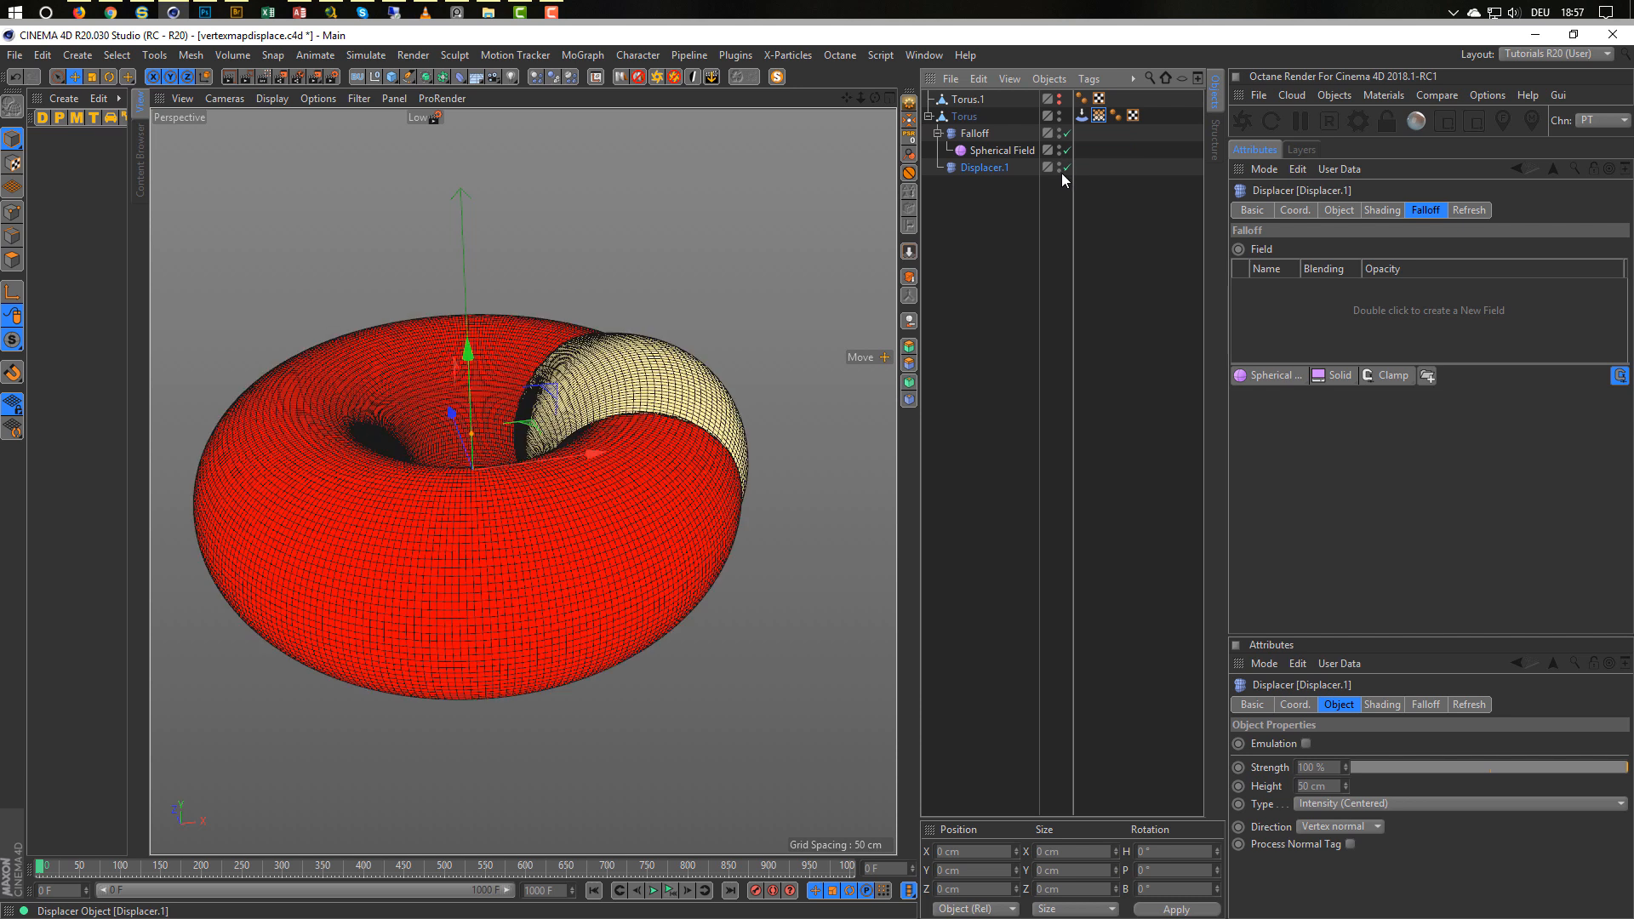
Add a Restriction tag to Displacer.1 and assign the torus's Stretch vertex map to its first slot.
right_click(970, 170)
mouse_move(1157, 100)
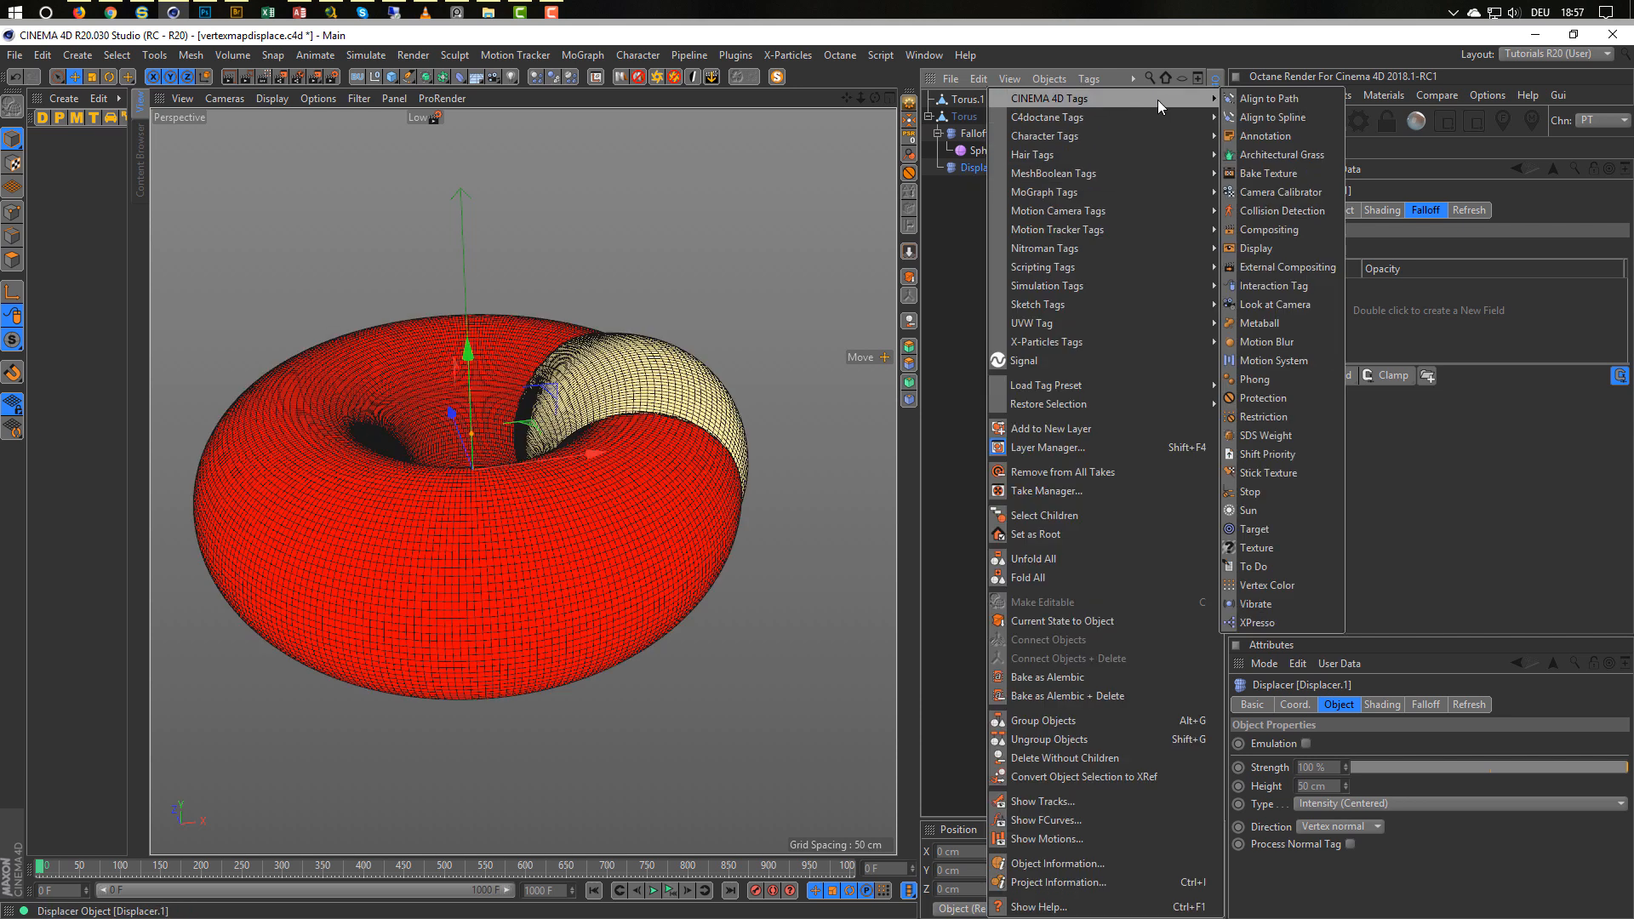
click(1268, 417)
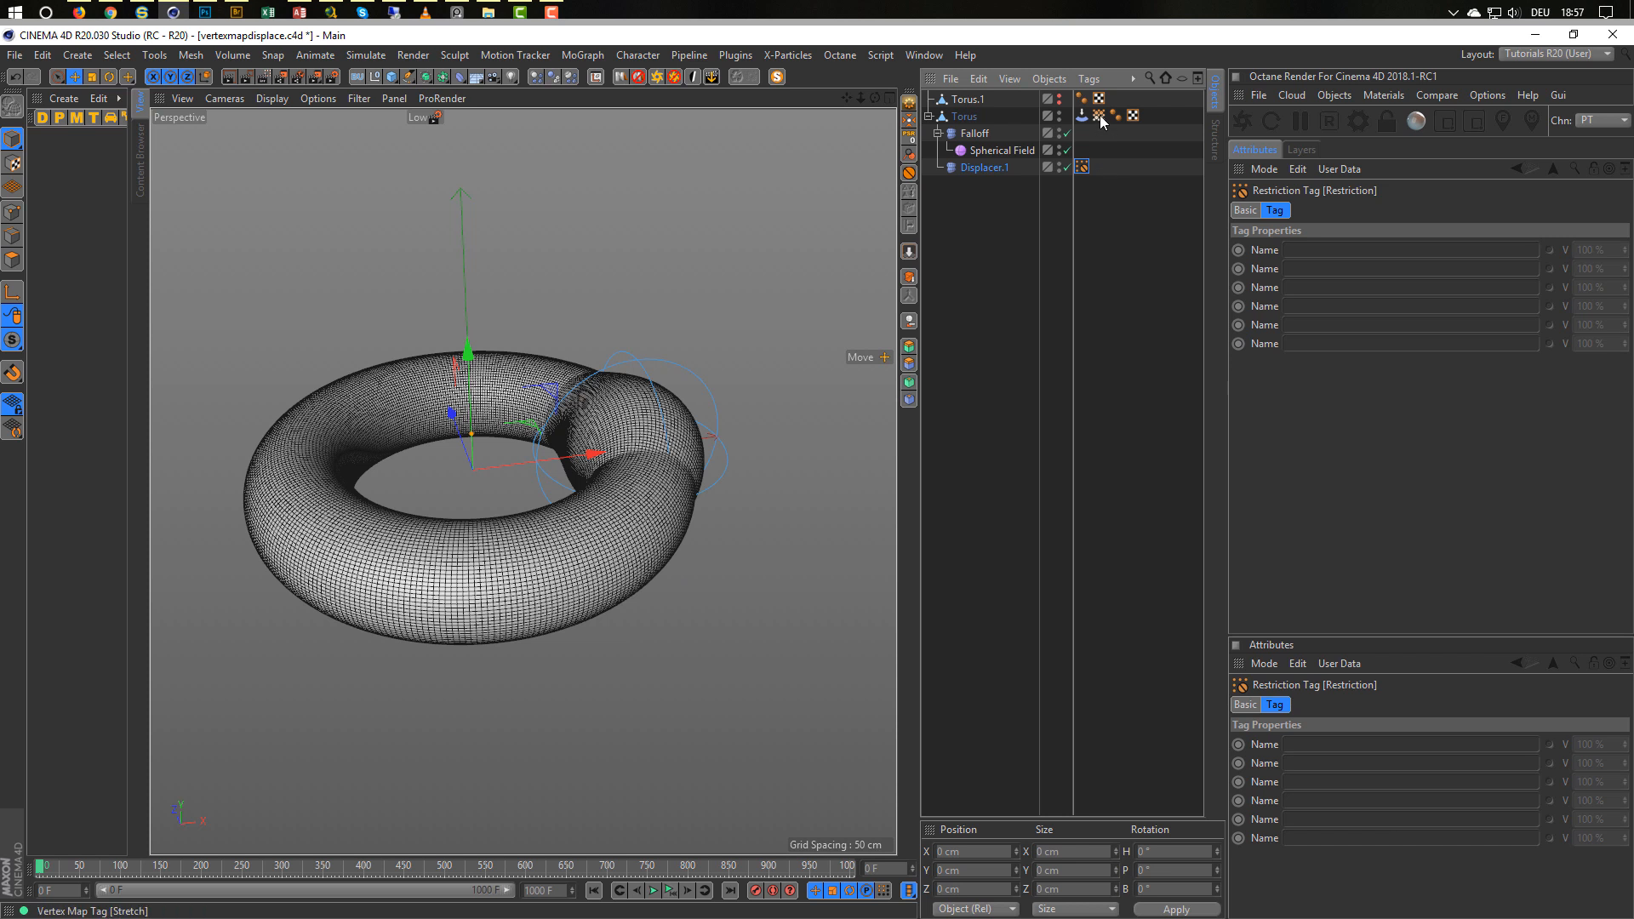
drag(1100, 118, 1311, 251)
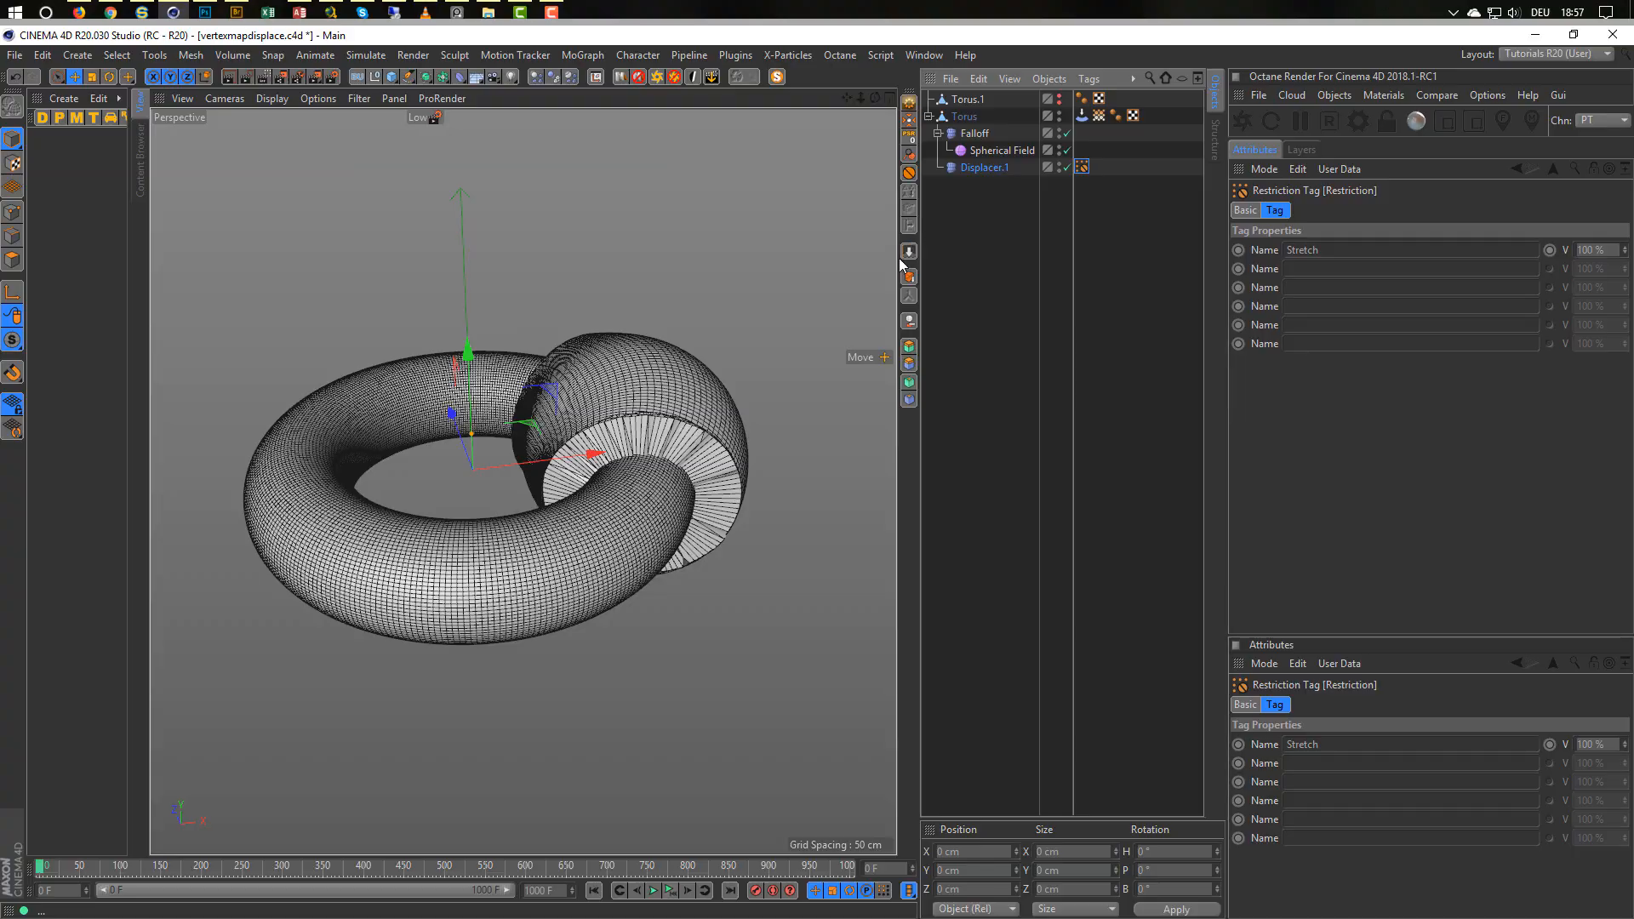
alt+drag(630, 385, 703, 396)
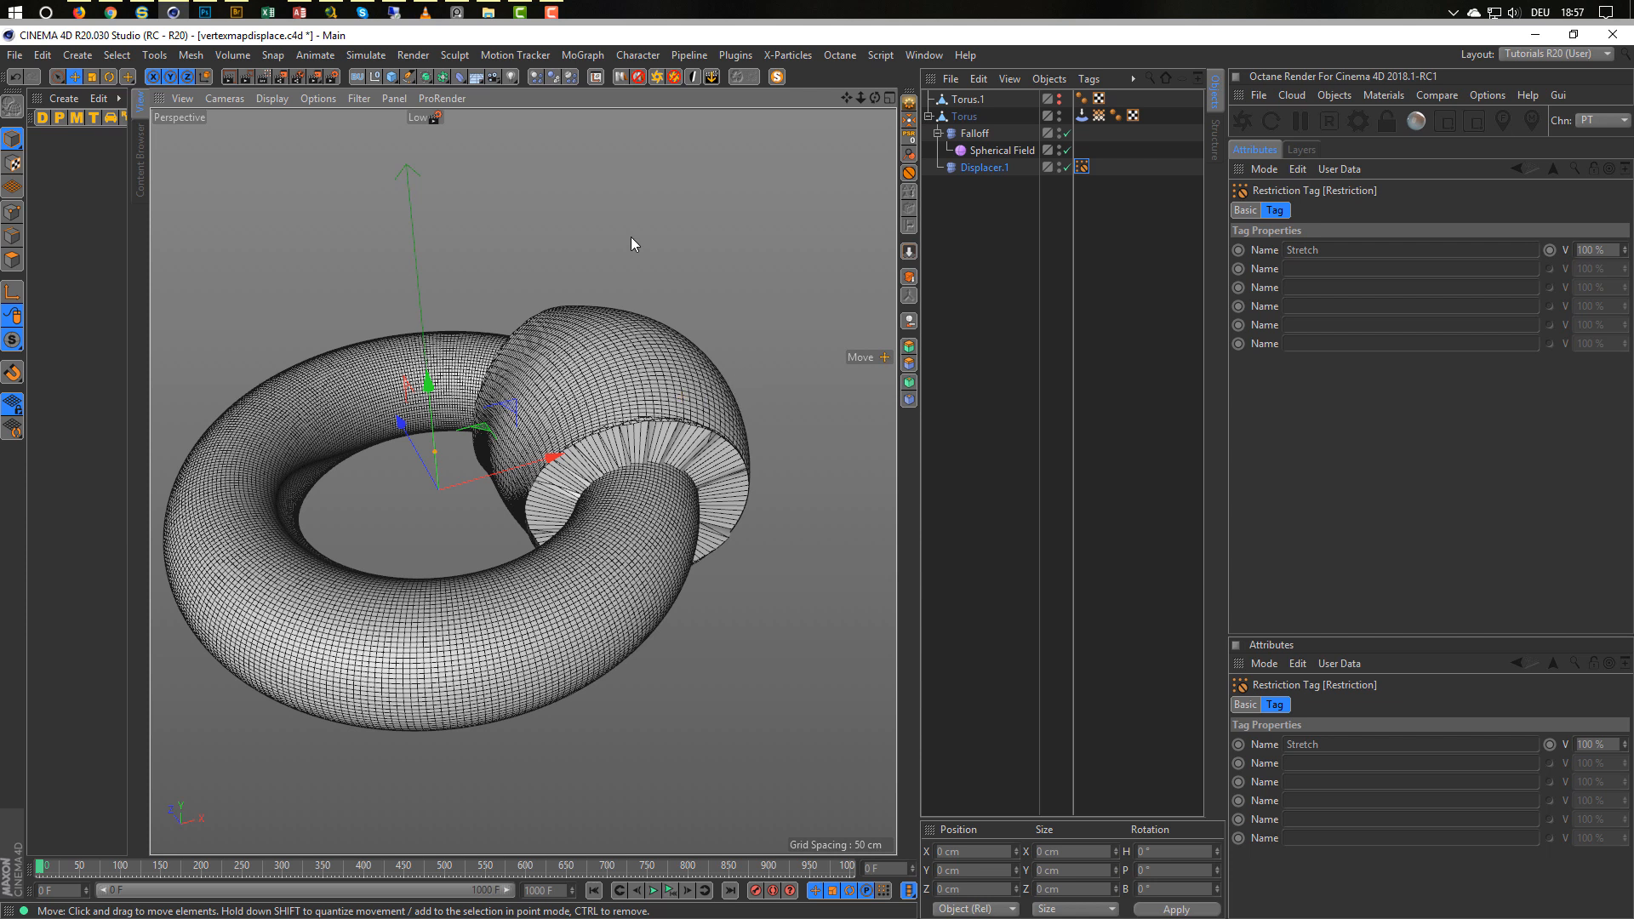
Add a Smoothing deformer and place it as a child of the torus below Displacer.1.
click(459, 79)
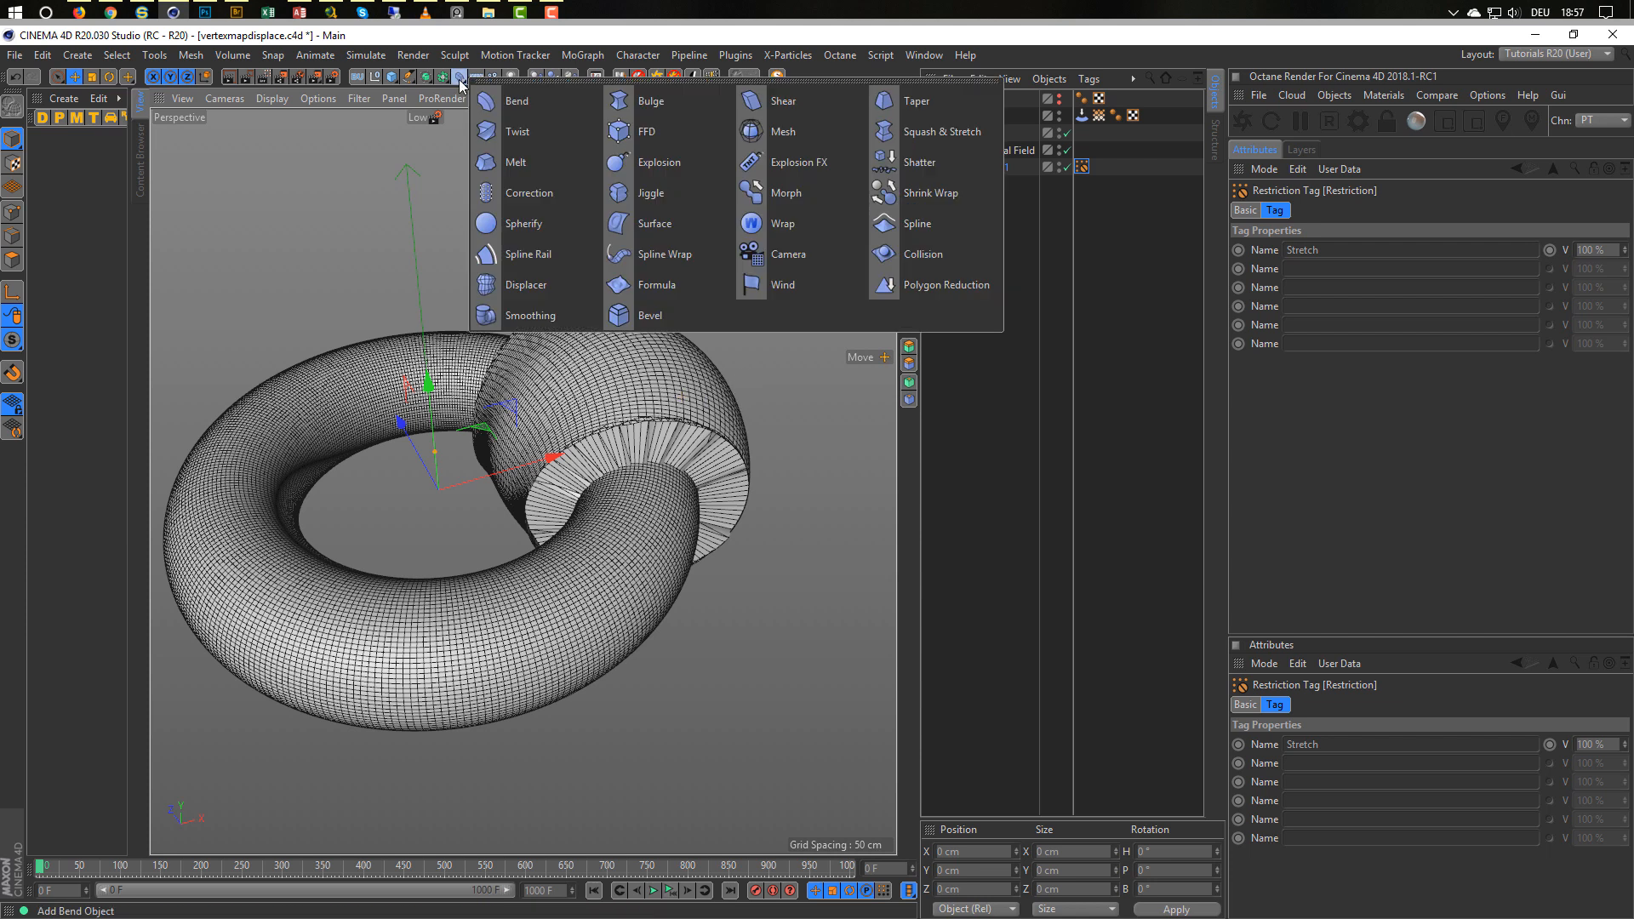
click(519, 315)
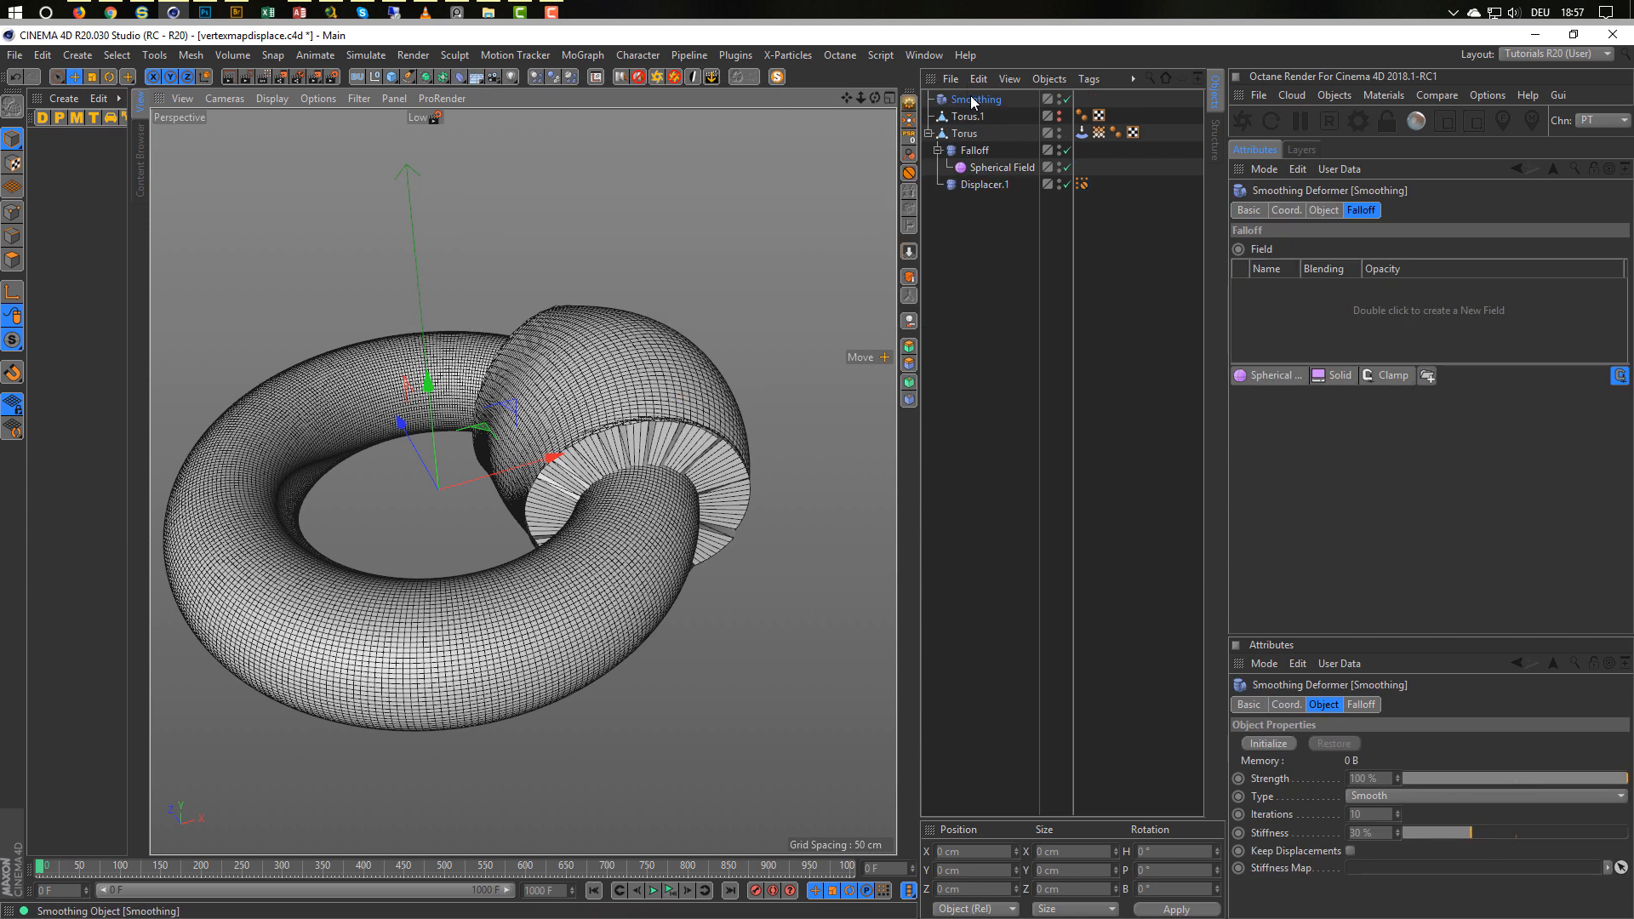
drag(973, 102, 982, 187)
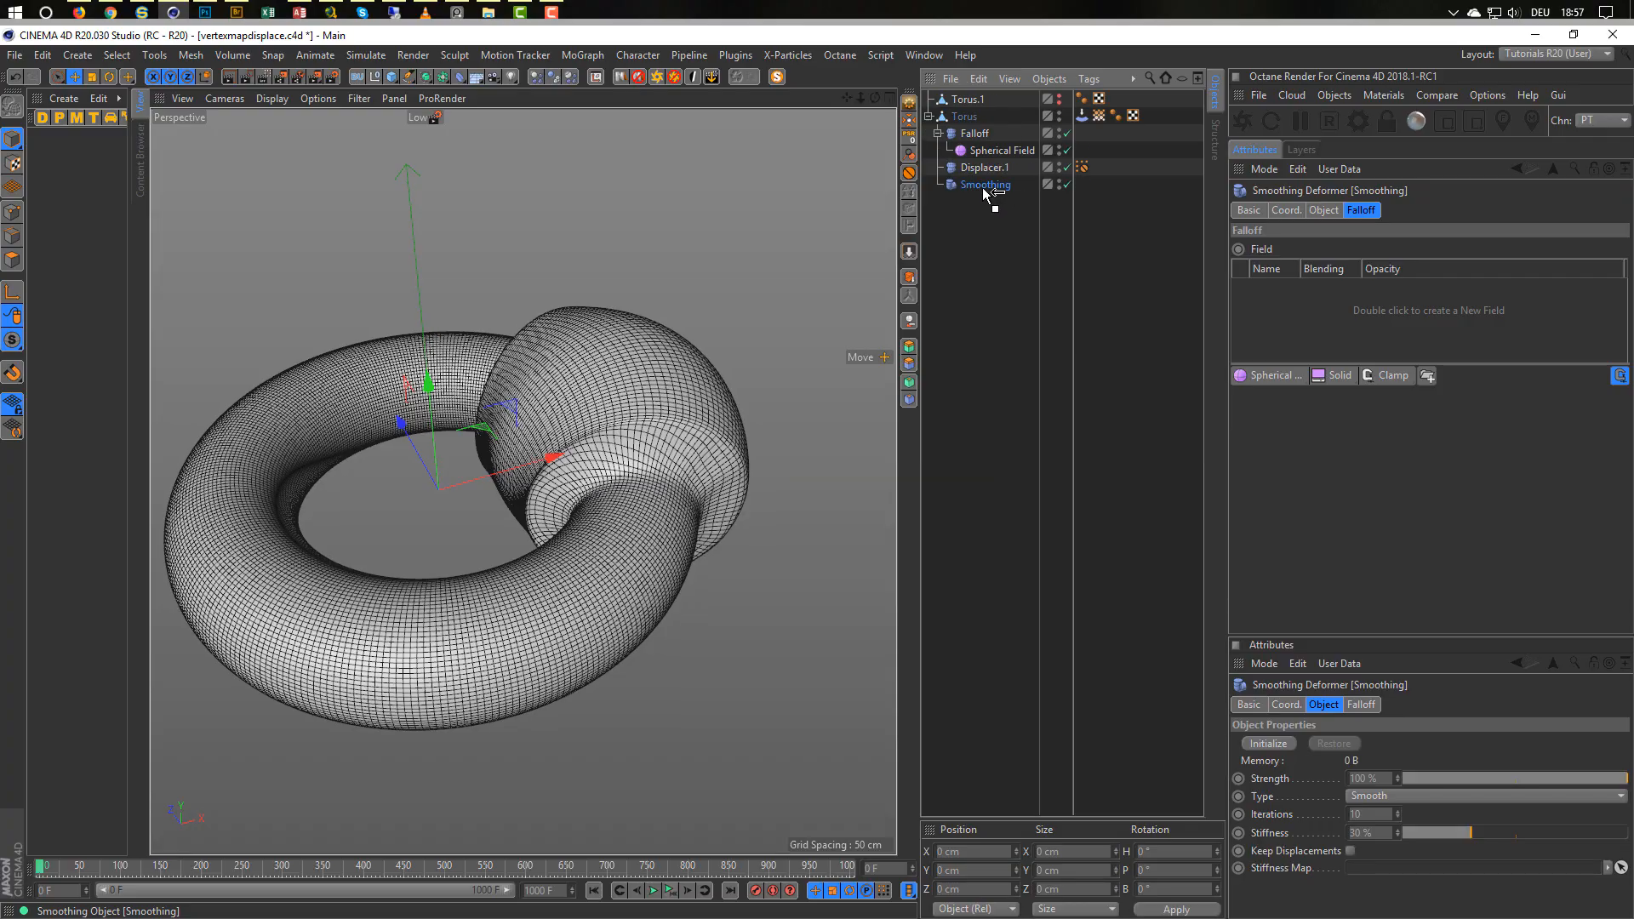
alt+drag(596, 383, 655, 396)
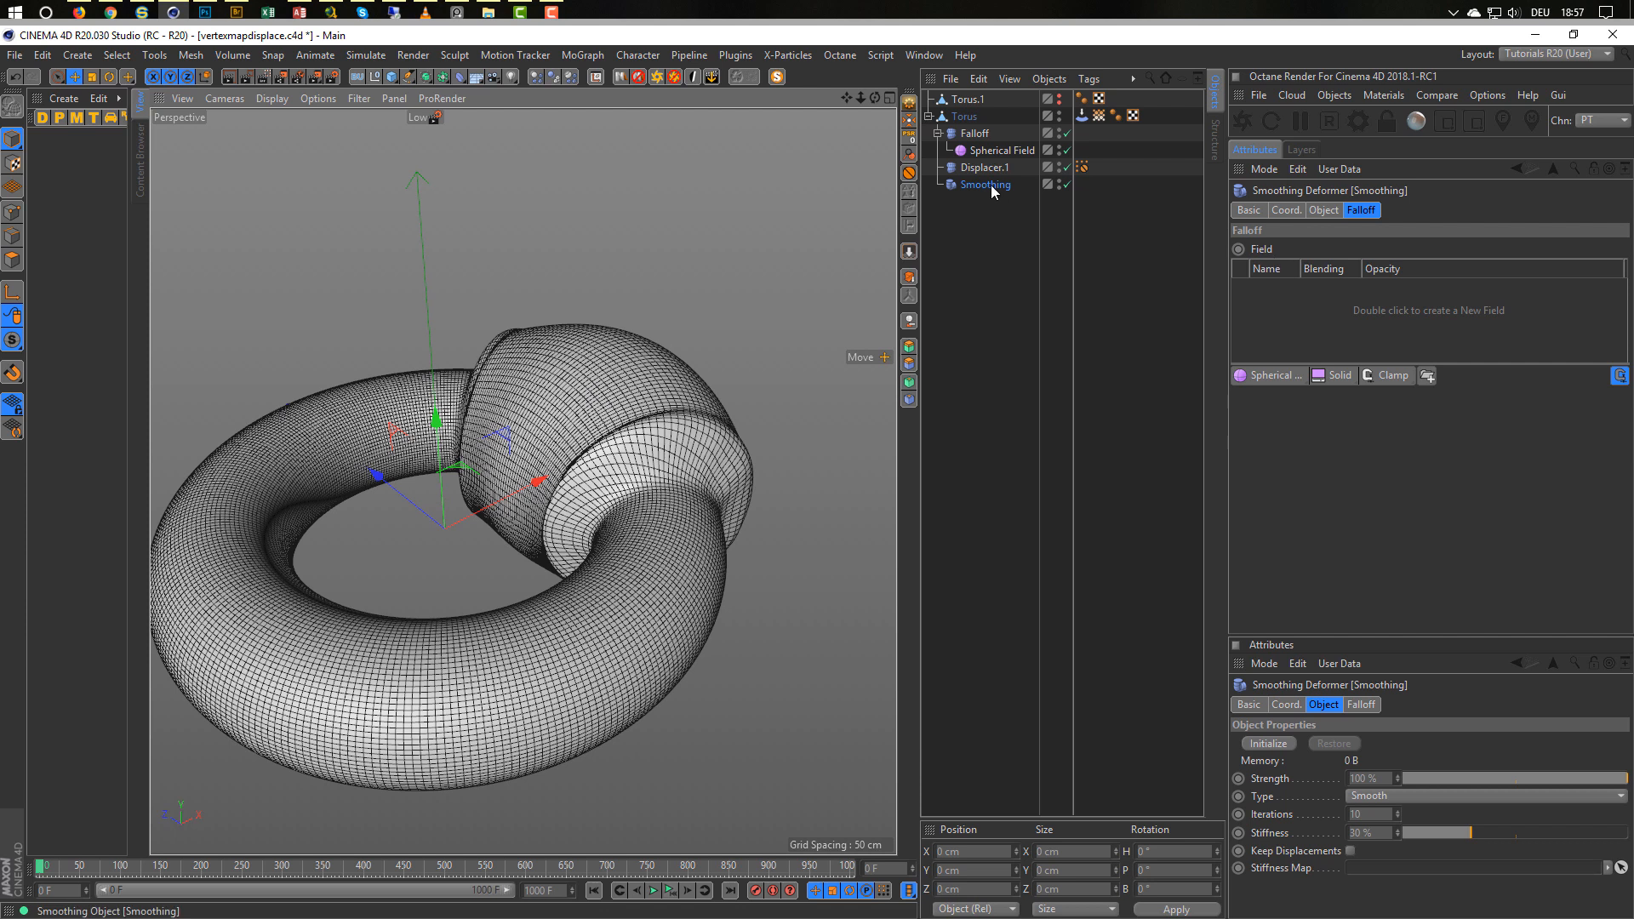
Set the Smoothing deformer's stiffness to 70%.
click(1323, 210)
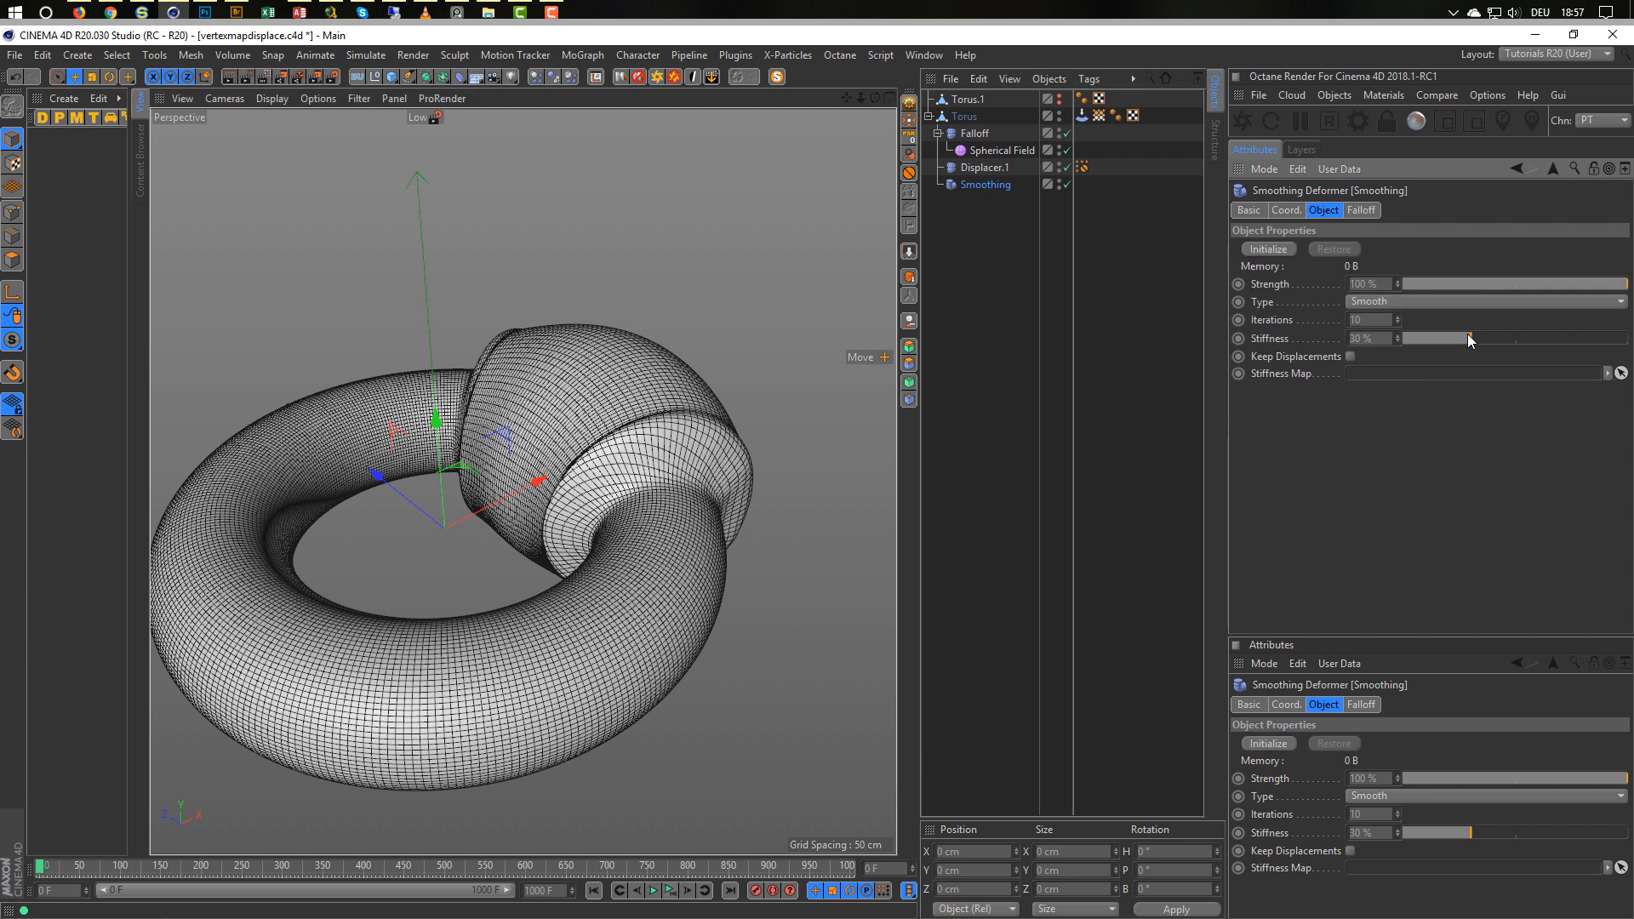
drag(1468, 336, 1570, 337)
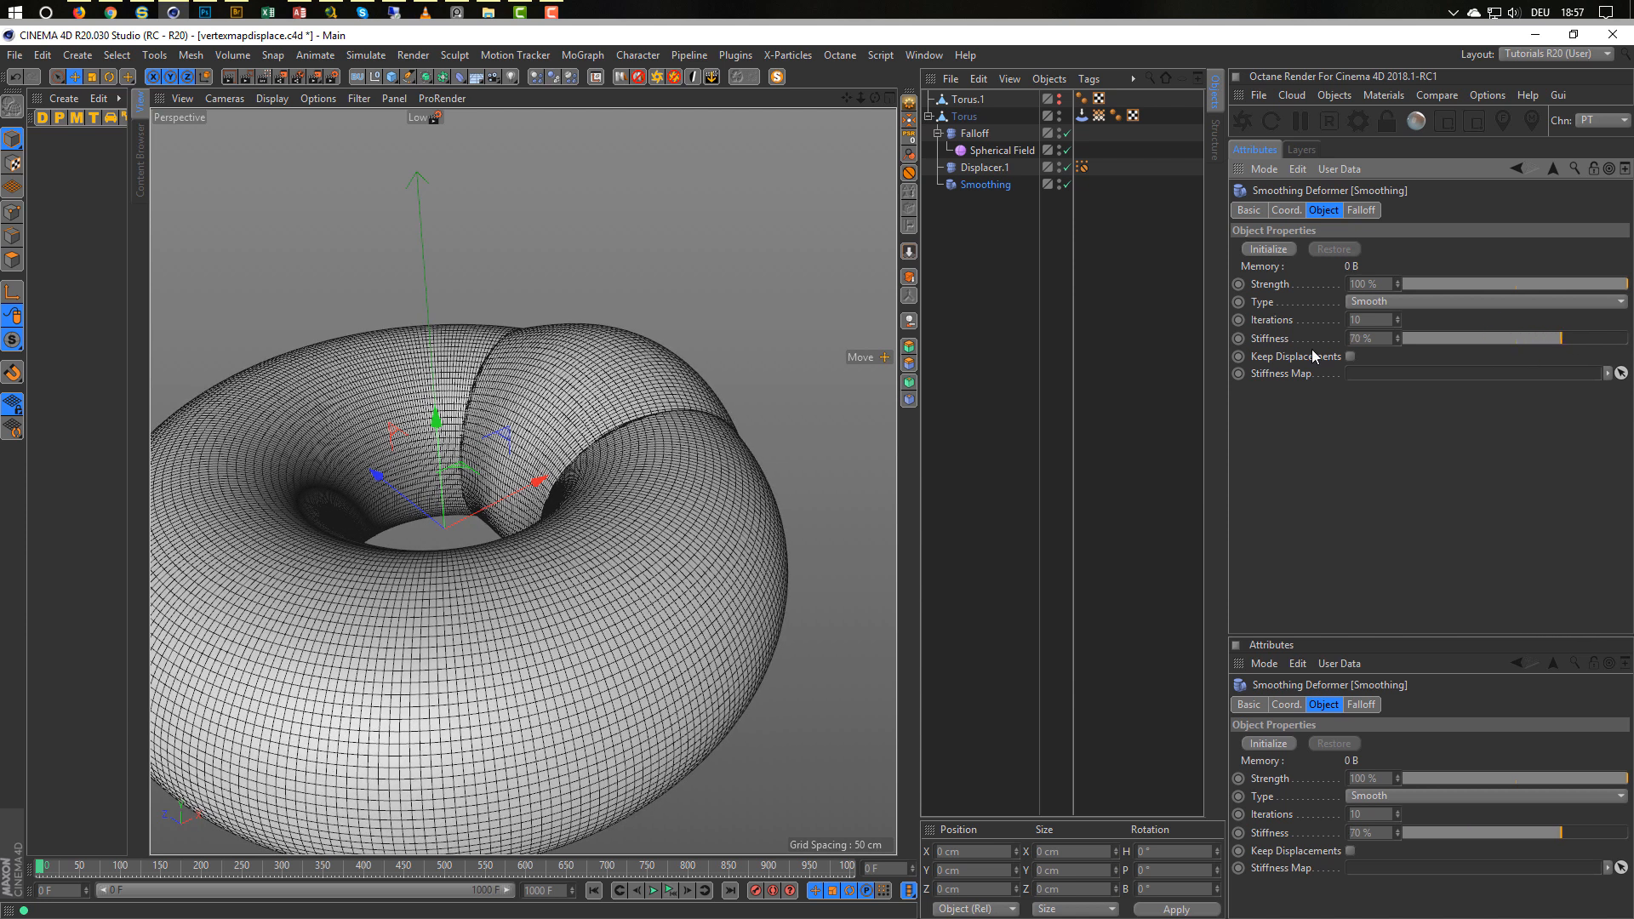
scroll(613, 482, down, 5)
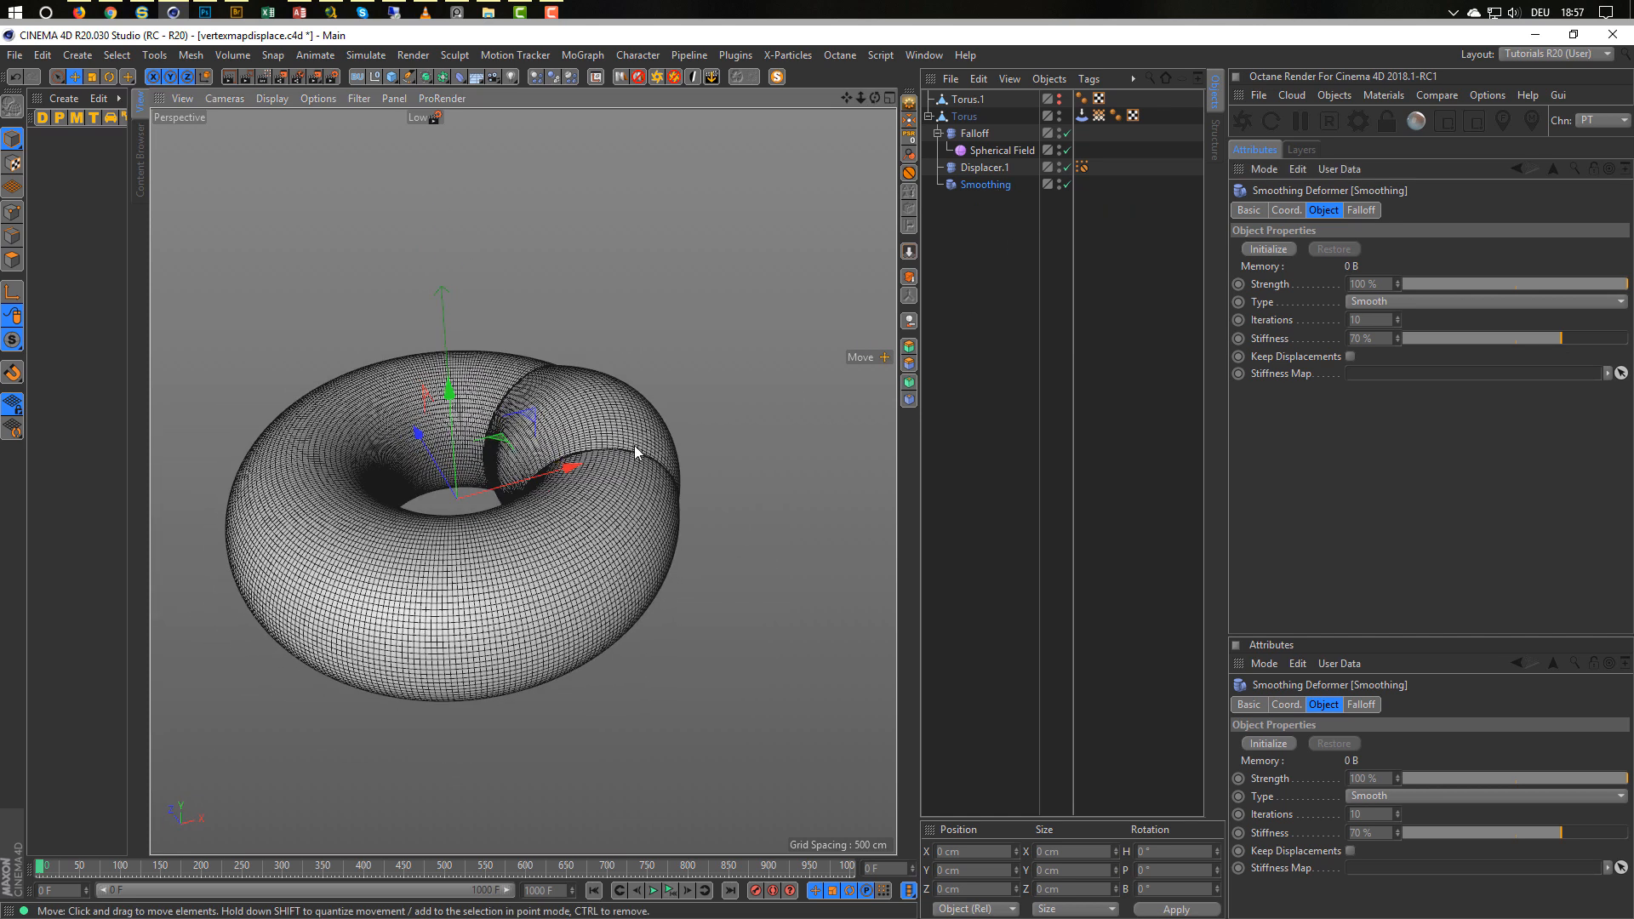
Move the Spherical Field along X away from the torus, to about 466 cm, with Displacer.1 enabled.
click(1067, 168)
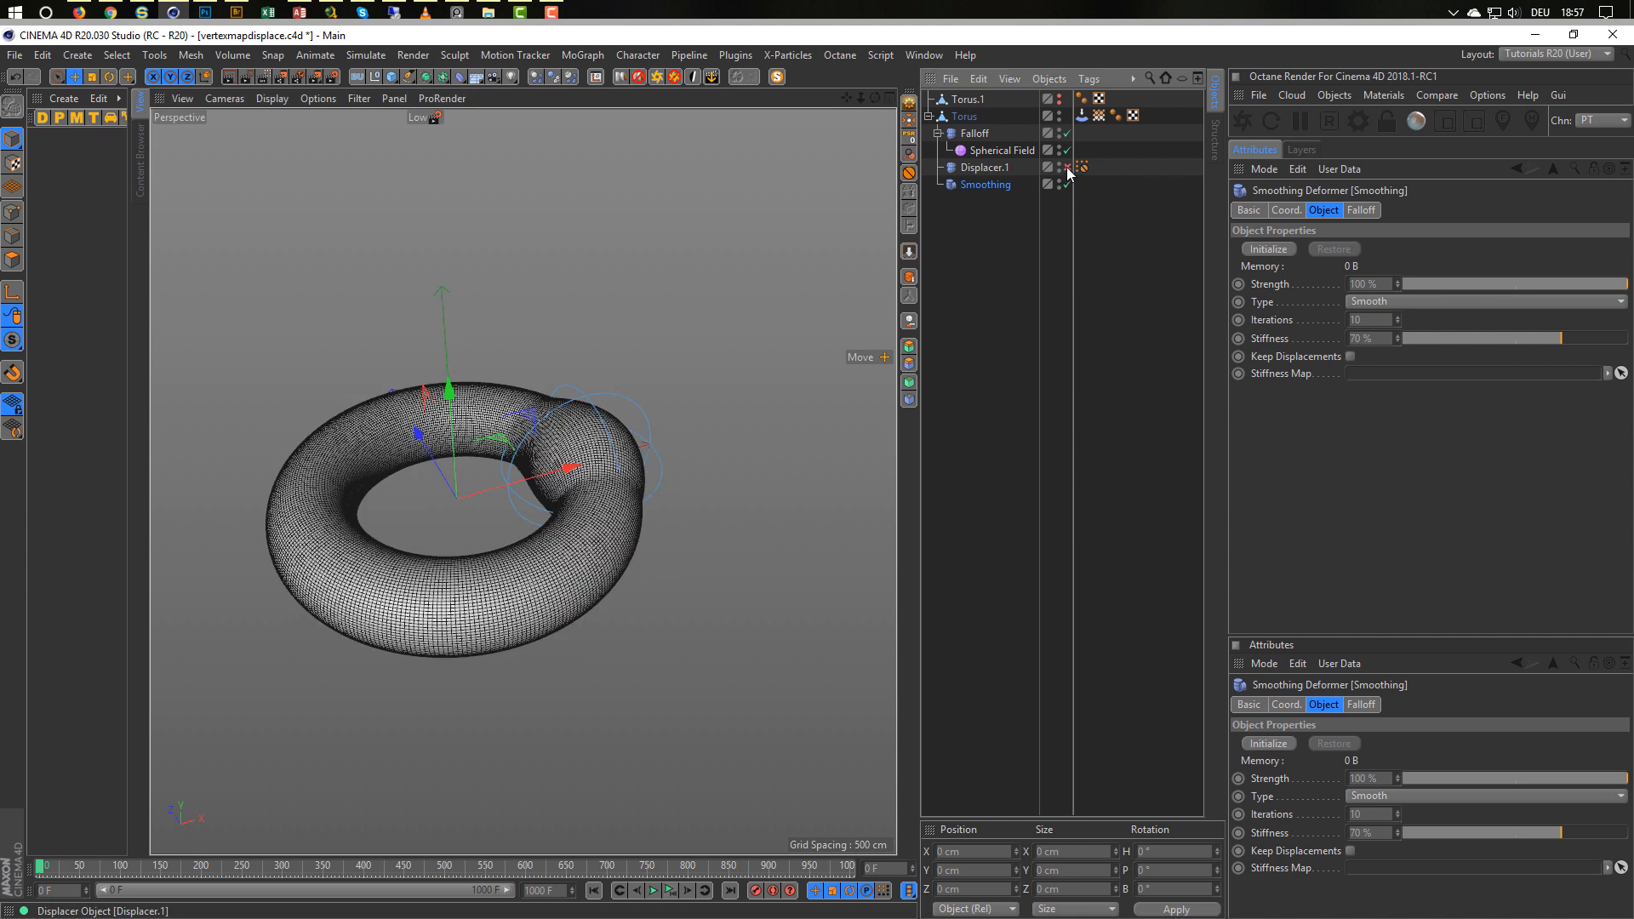
click(1008, 150)
drag(691, 436, 831, 398)
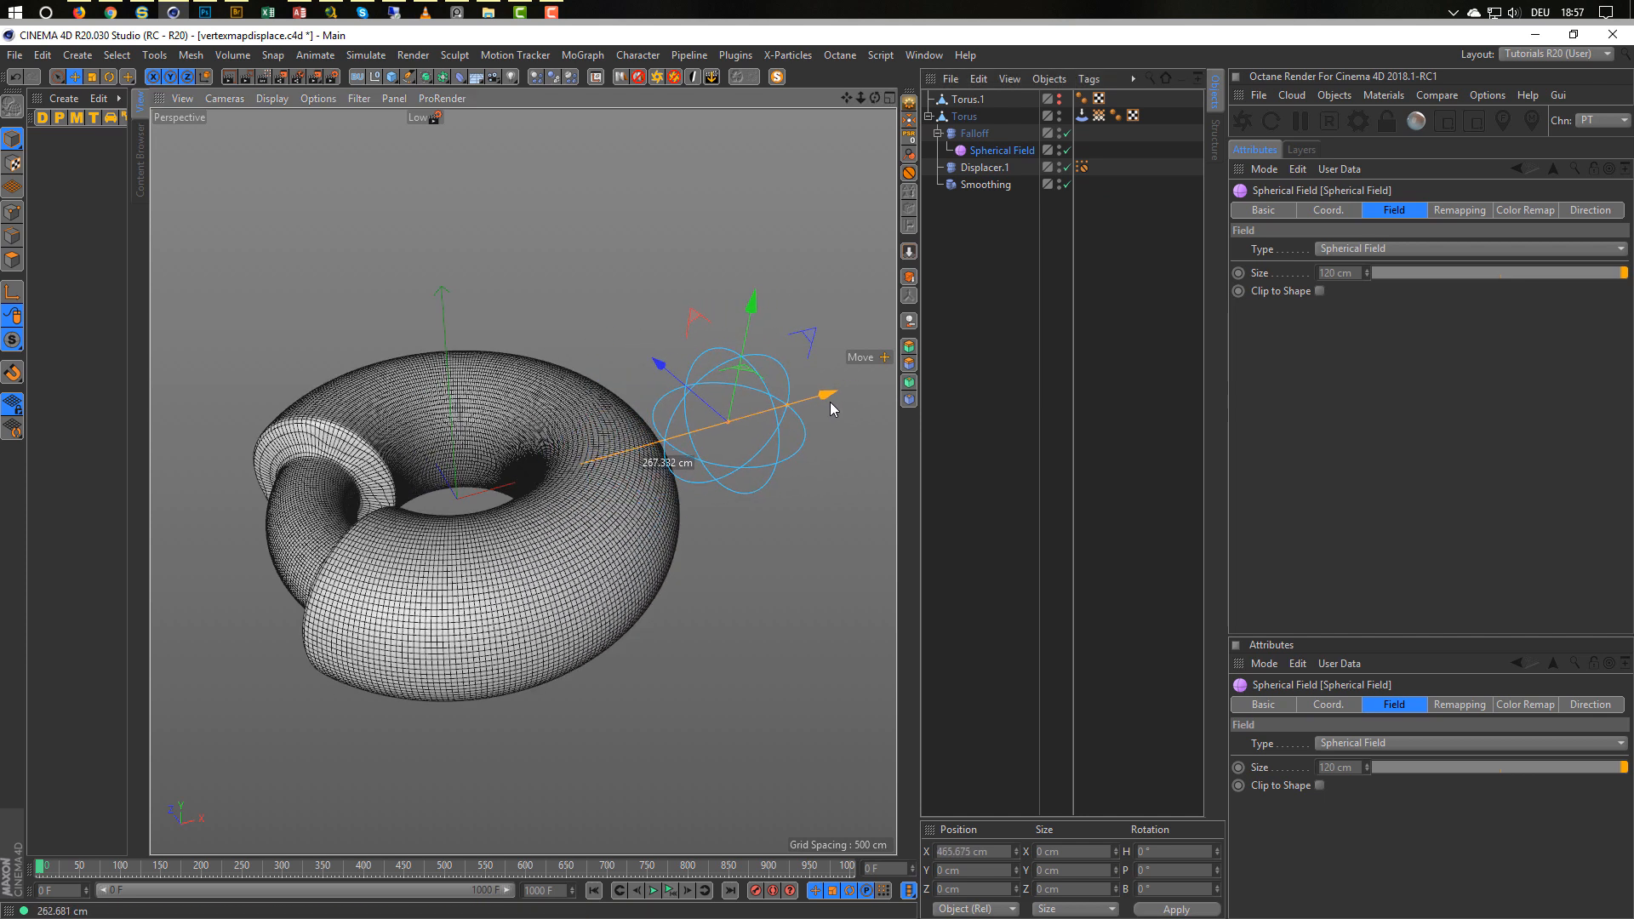
Reset the torus deformation by toggling Displacer.1 and move the Spherical Field along X in the top view to about 388 cm.
click(1068, 150)
click(1068, 150)
click(1067, 167)
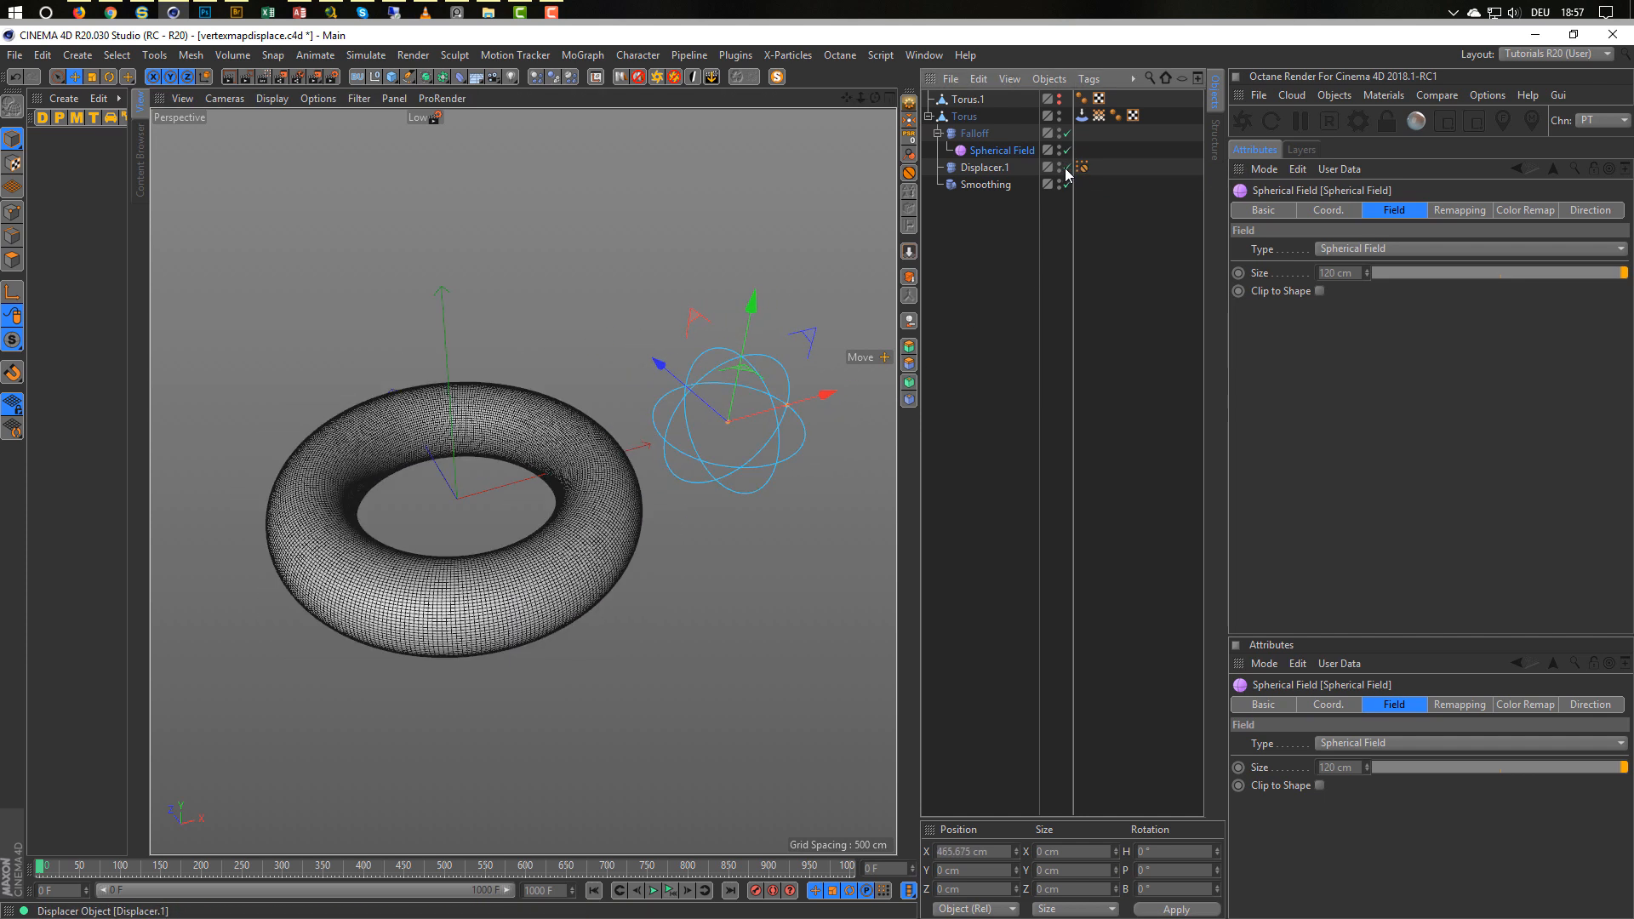
middle_click(659, 538)
middle_click(677, 421)
scroll(662, 492, up, 2)
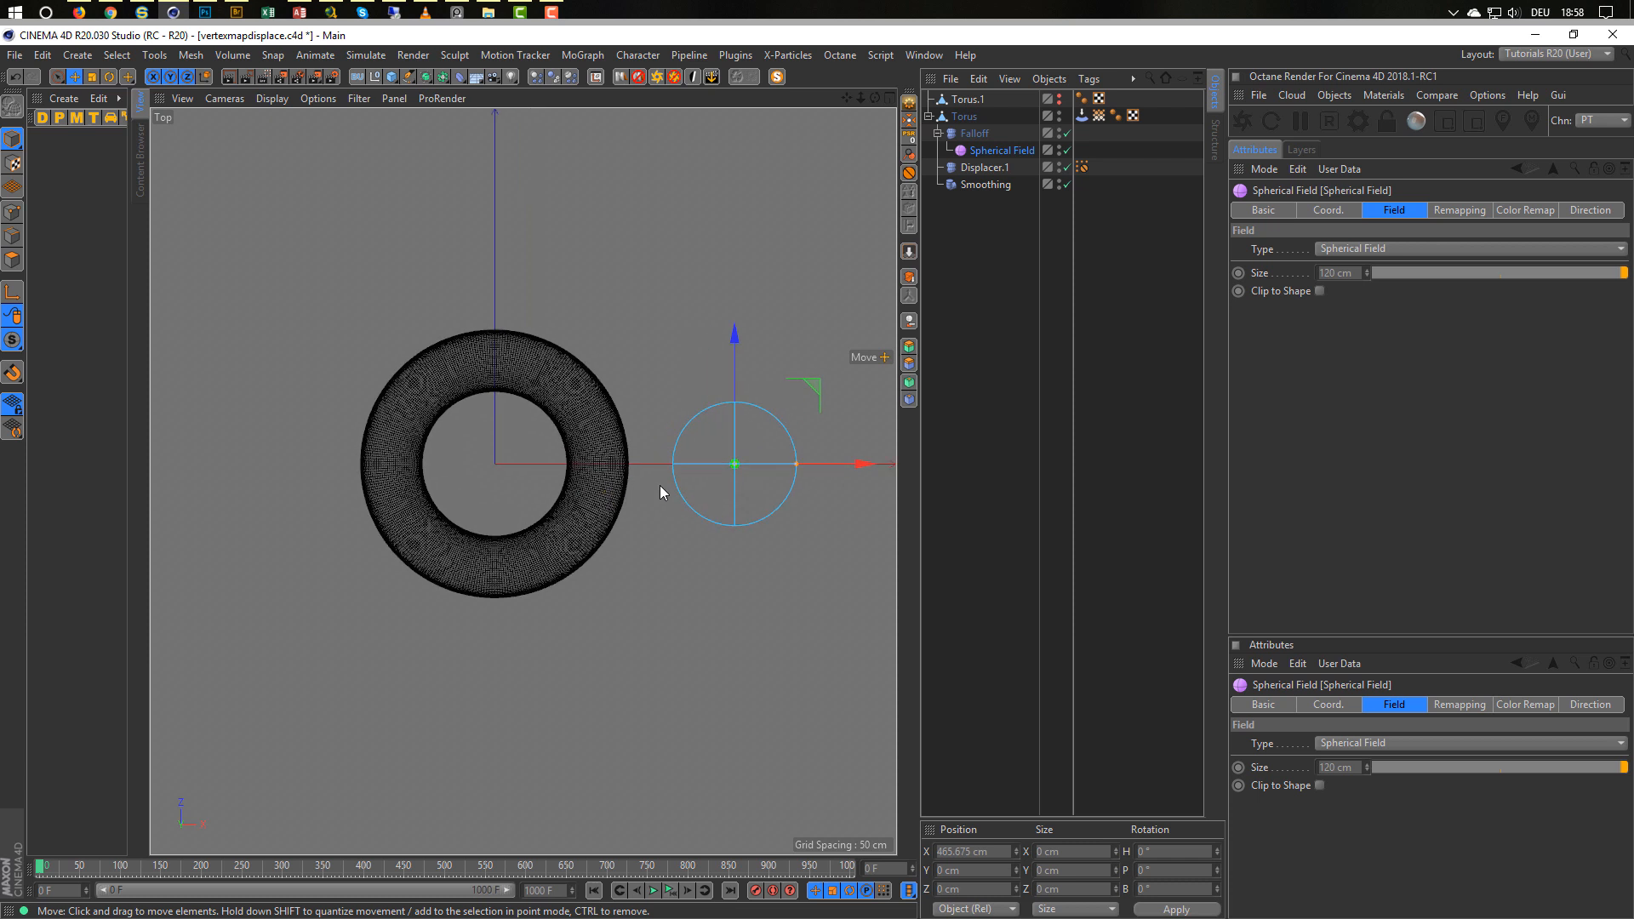
drag(863, 464, 829, 476)
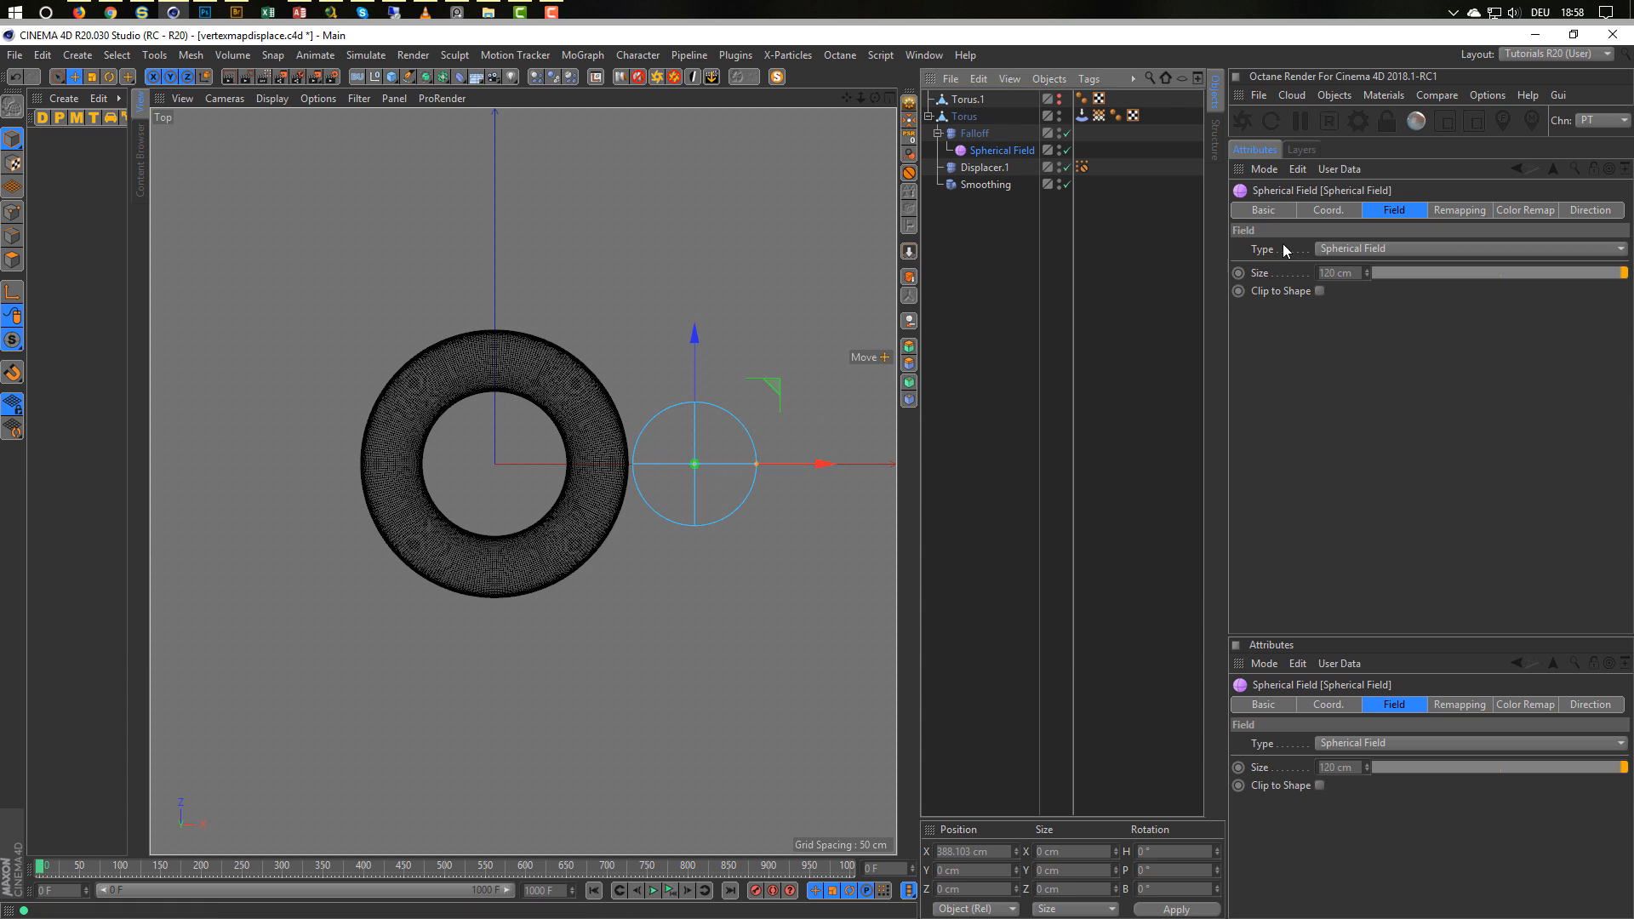
Keyframe the Spherical Field's X position at frame 0 and, moved across the torus to about -440 cm, at frame 25.
click(1330, 211)
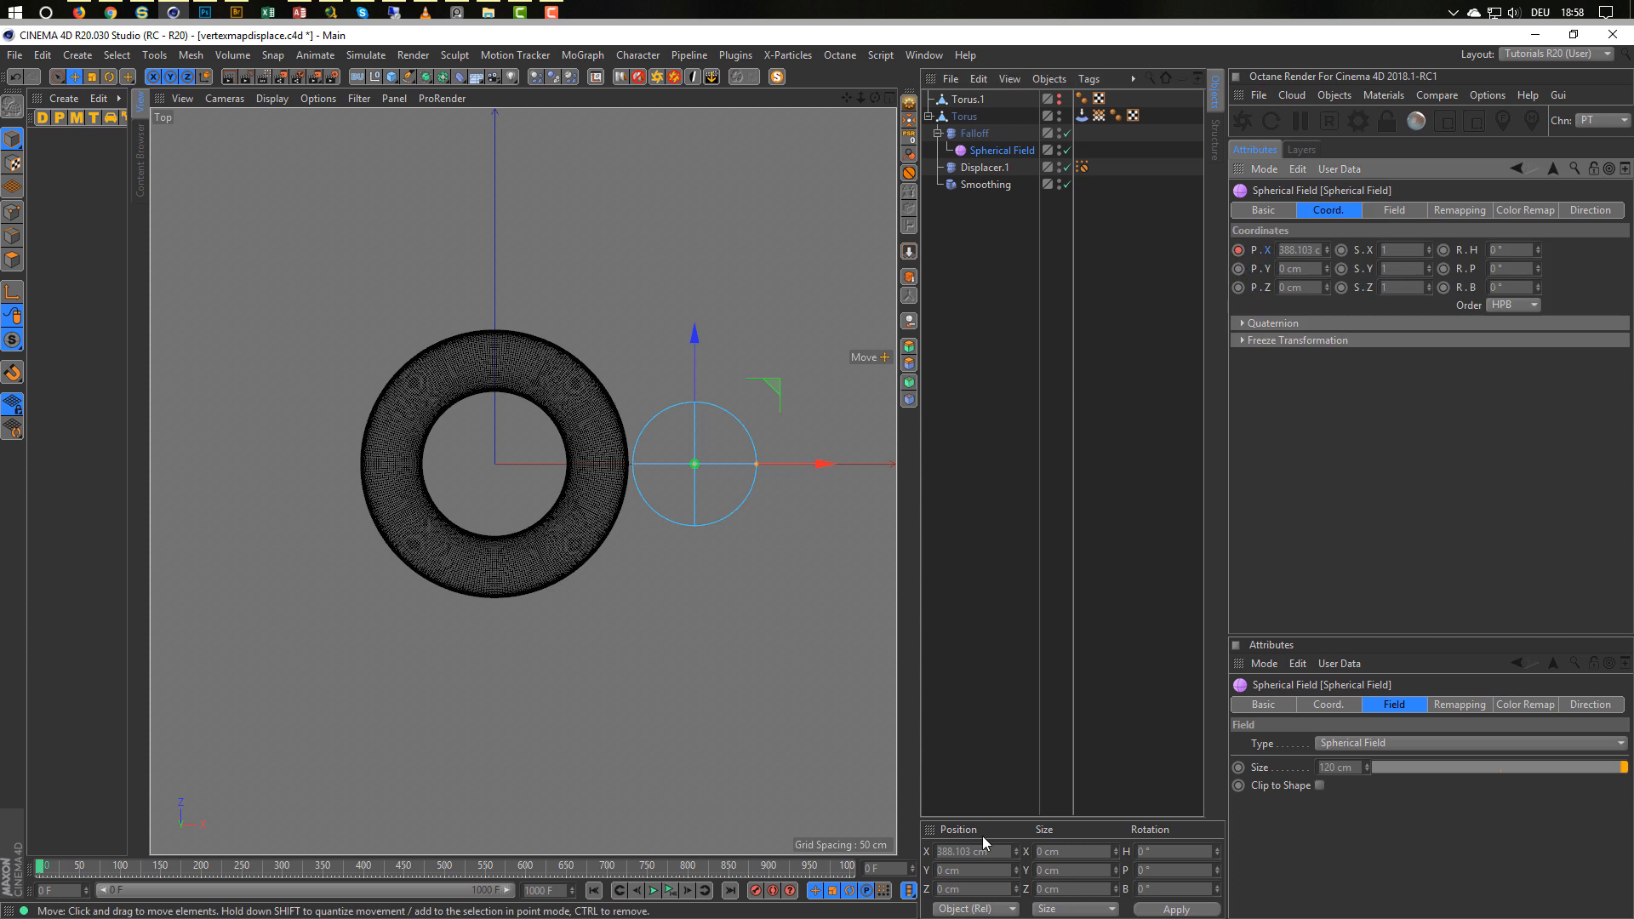
click(895, 870)
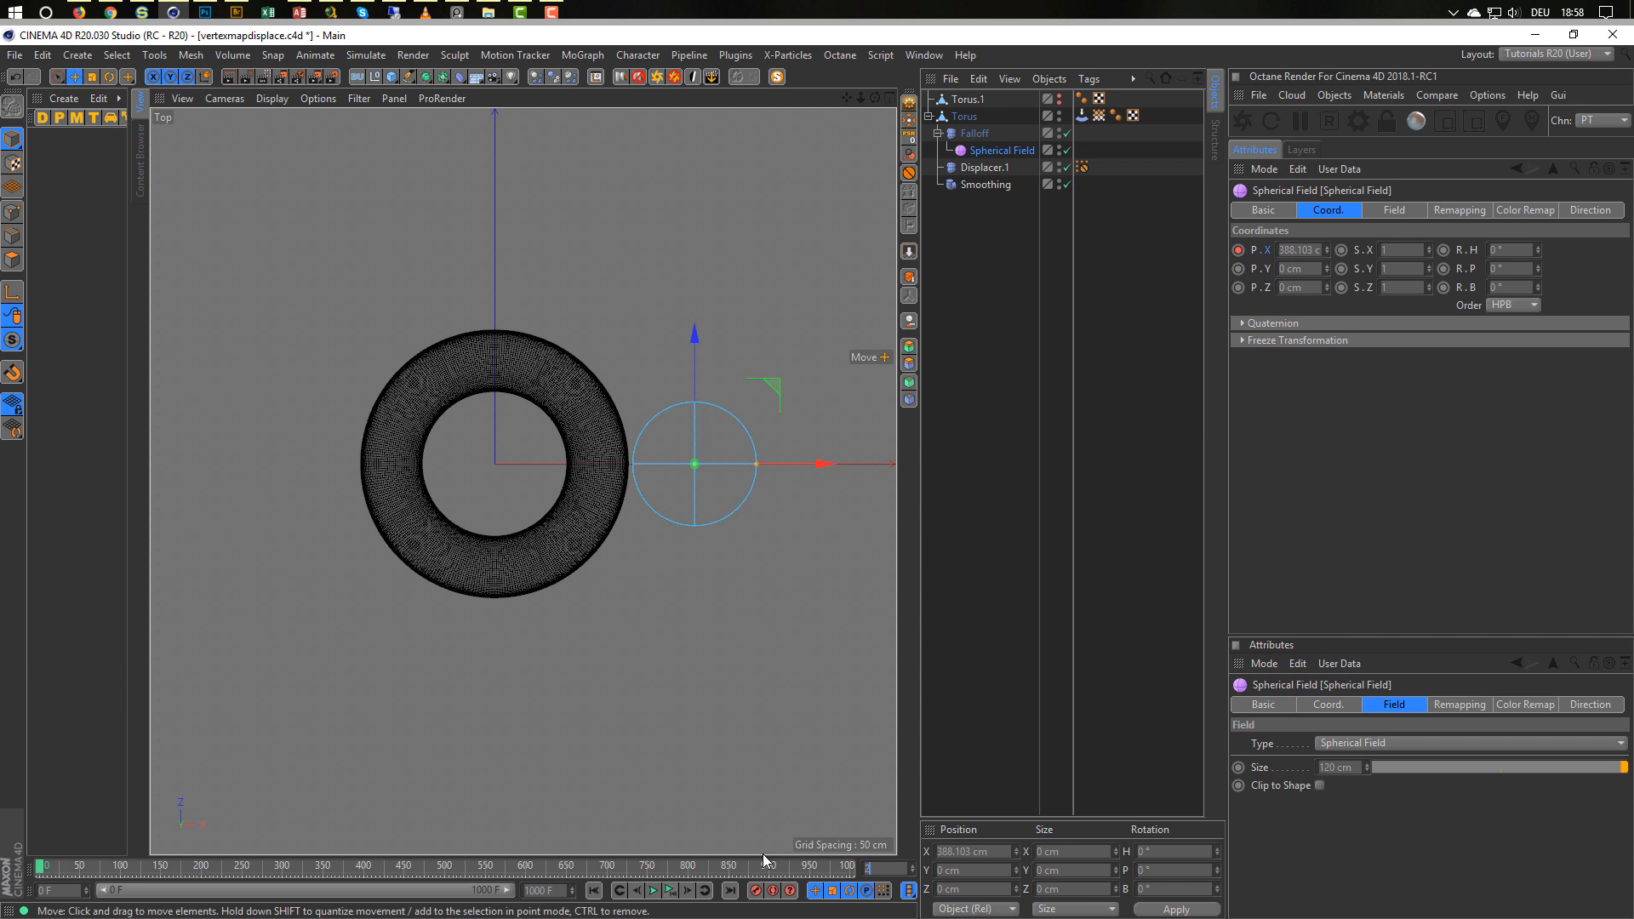
key(Return)
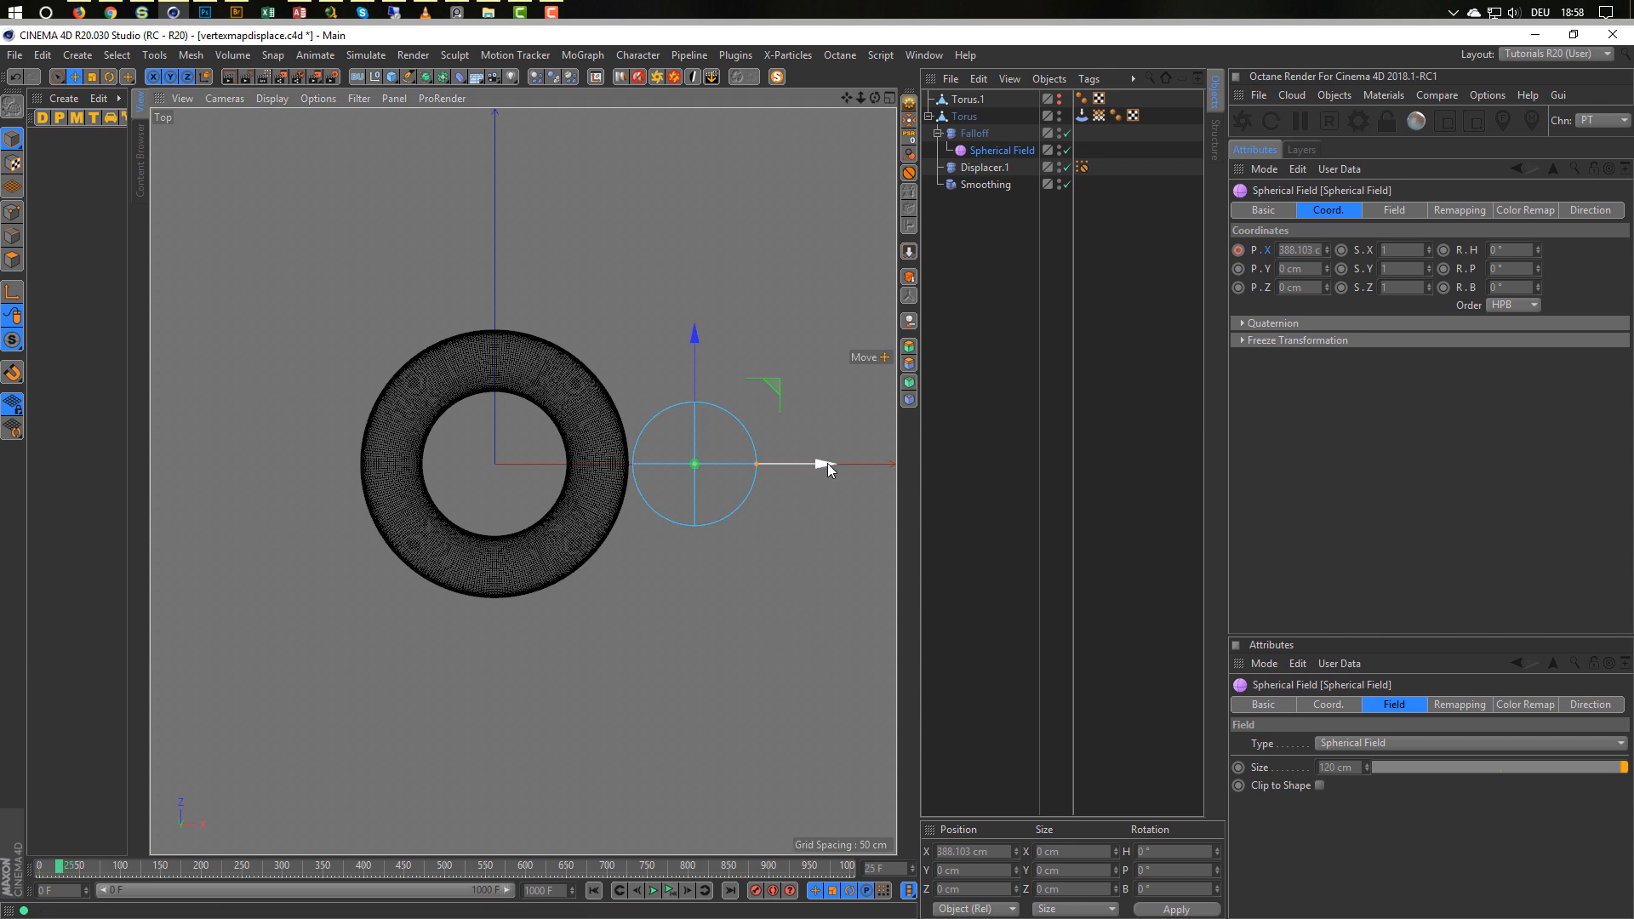
drag(824, 464, 396, 448)
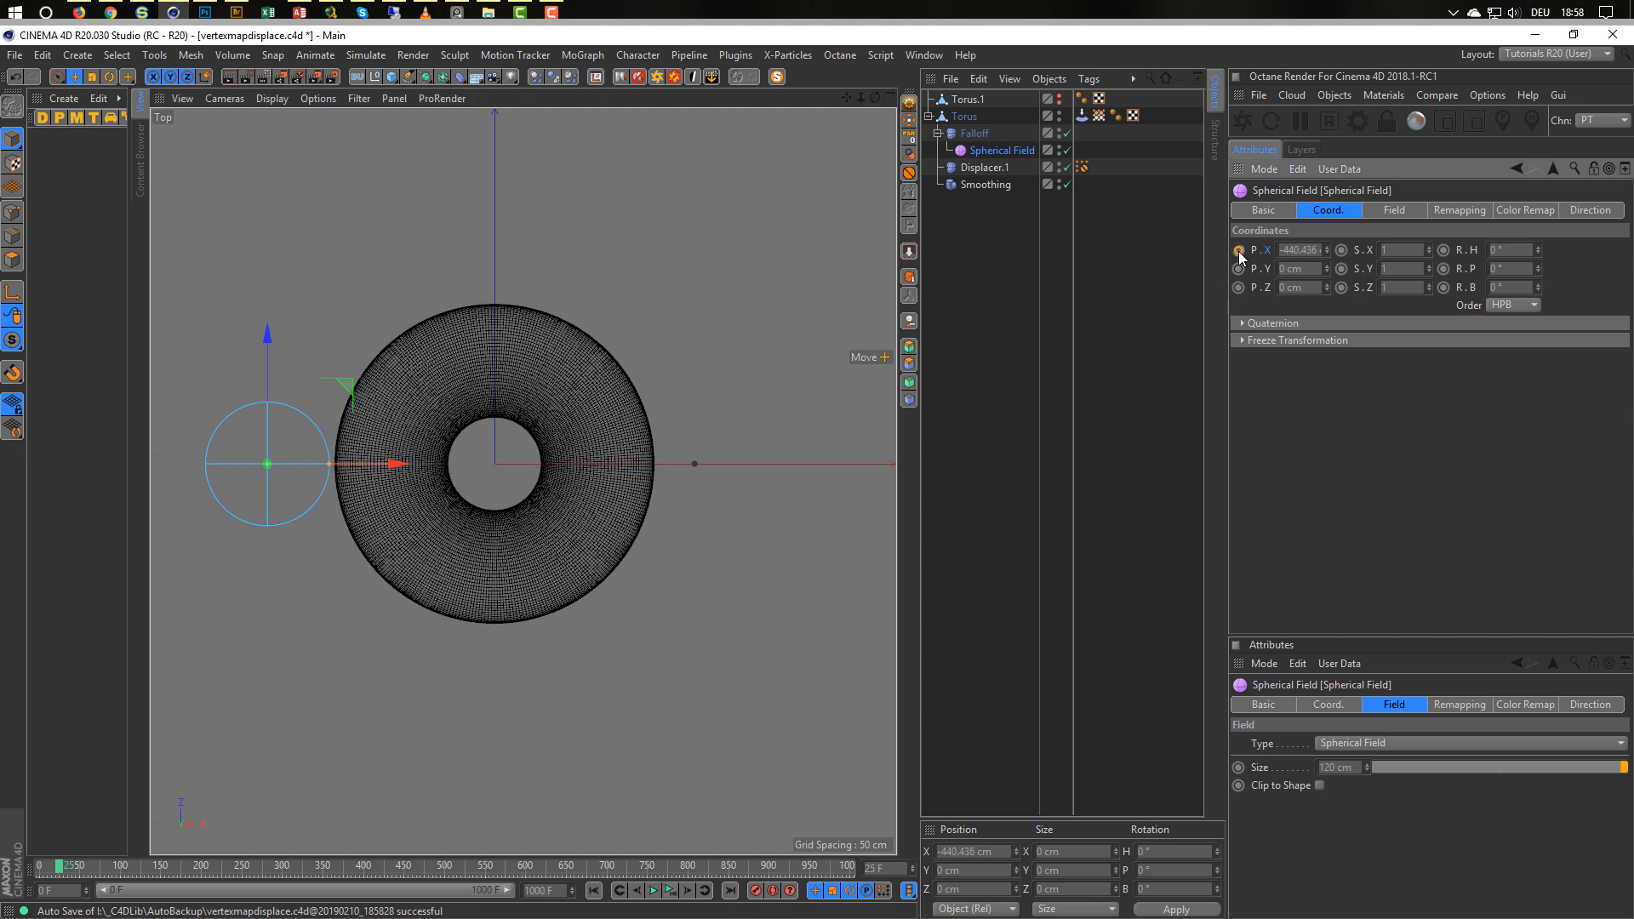
middle_click(698, 677)
middle_click(435, 117)
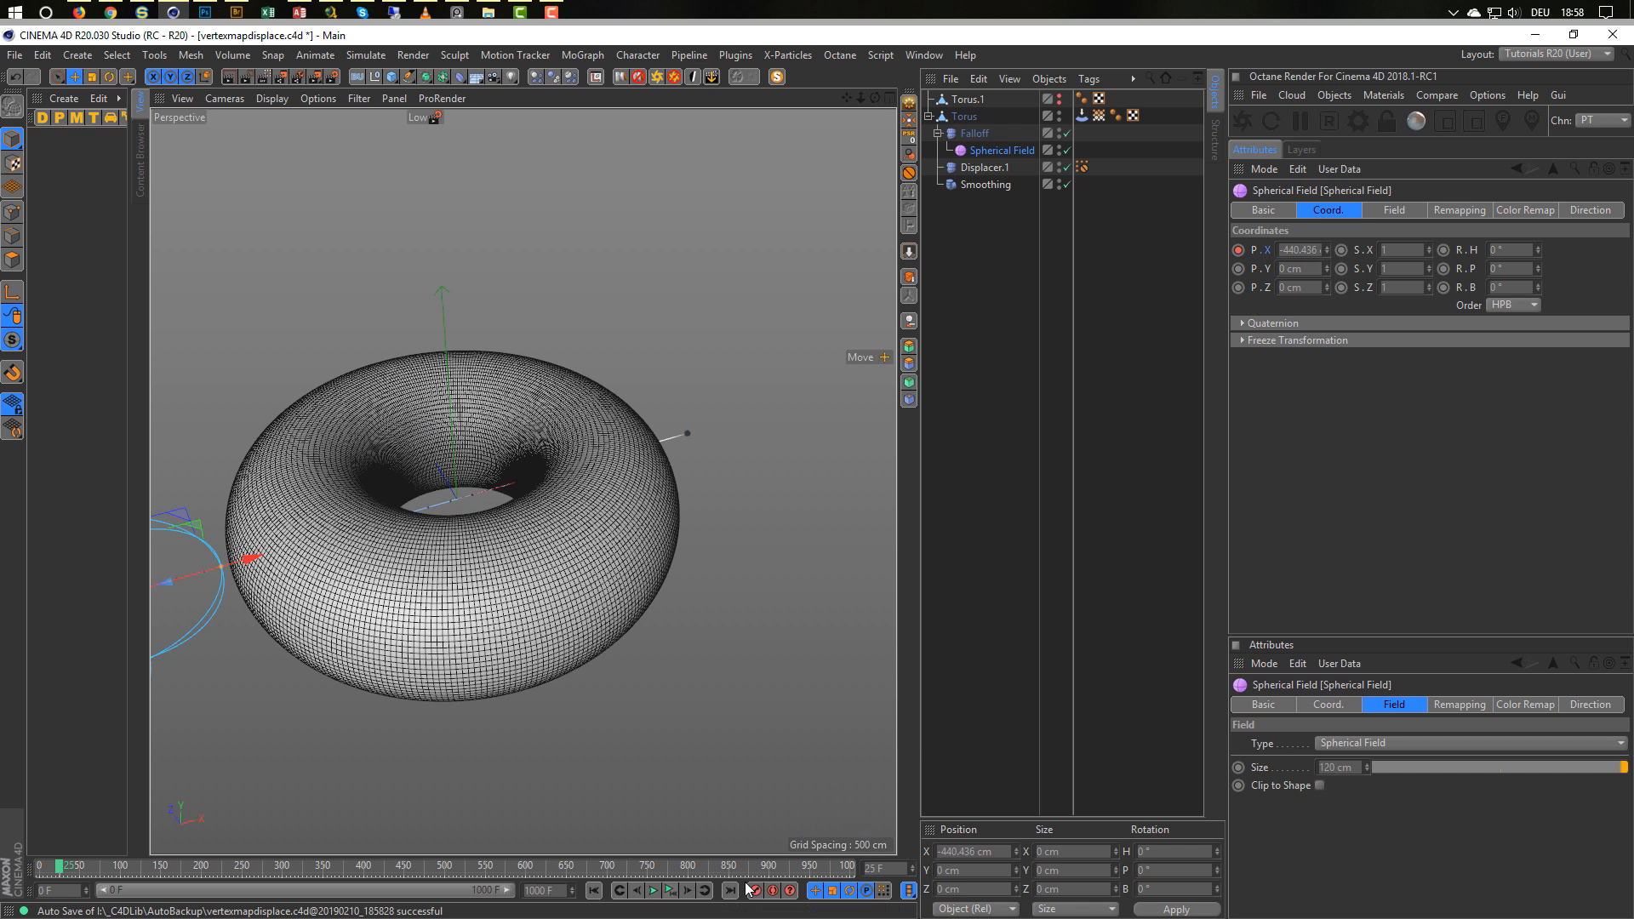
Return to frame 0, reset the deformation by toggling Displacer.1, and play the animated field's pass through the torus.
click(594, 890)
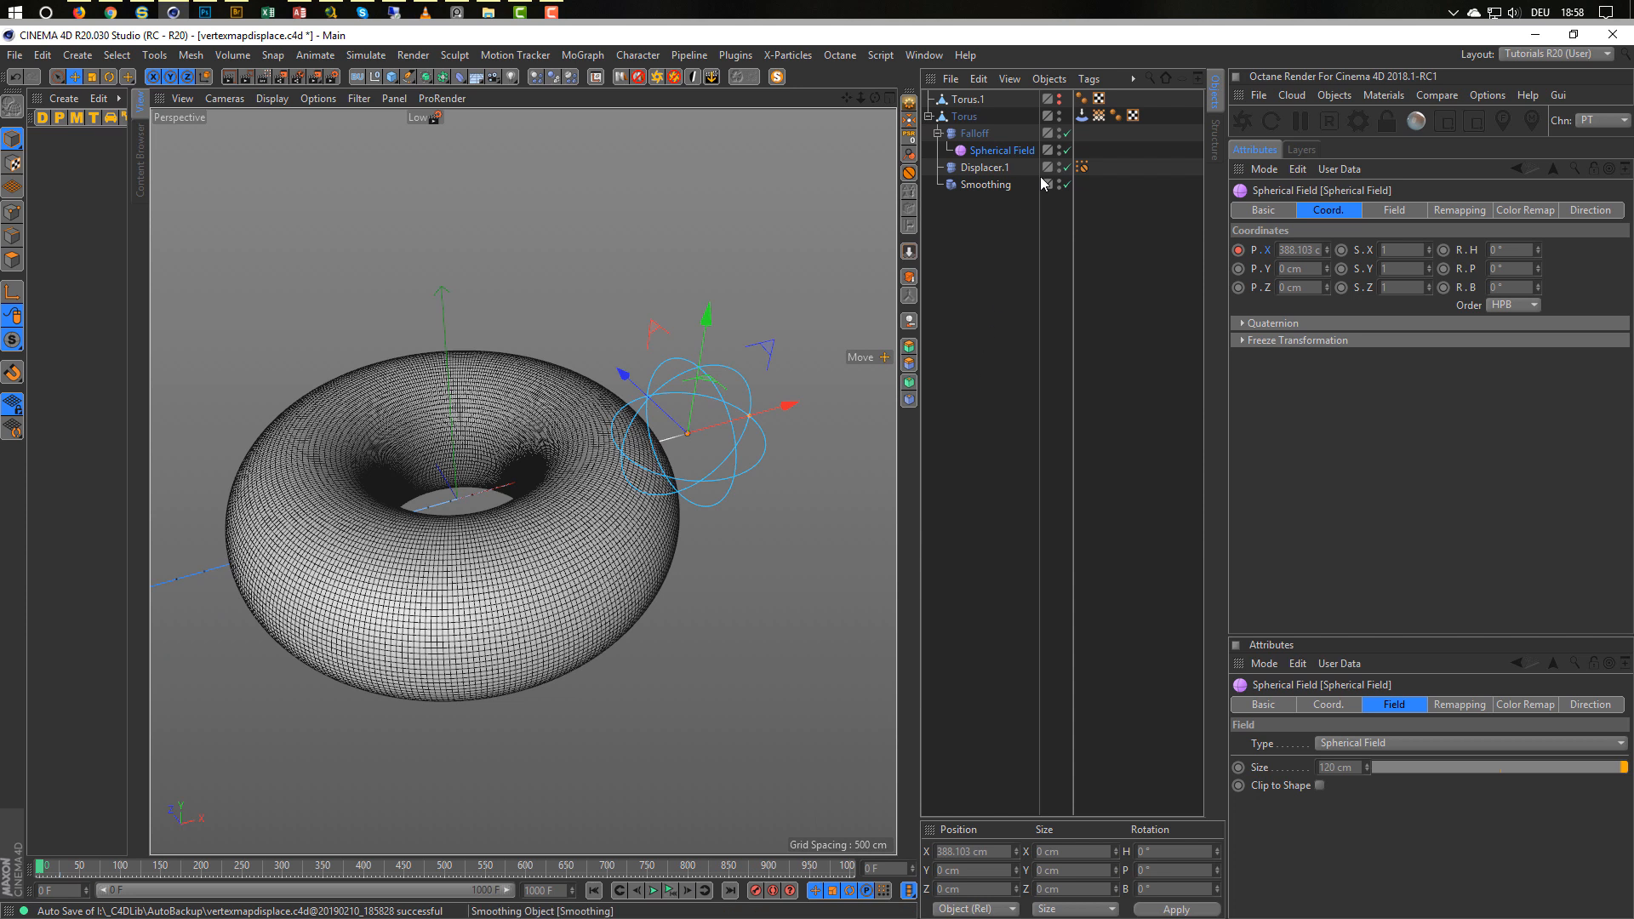
click(1067, 167)
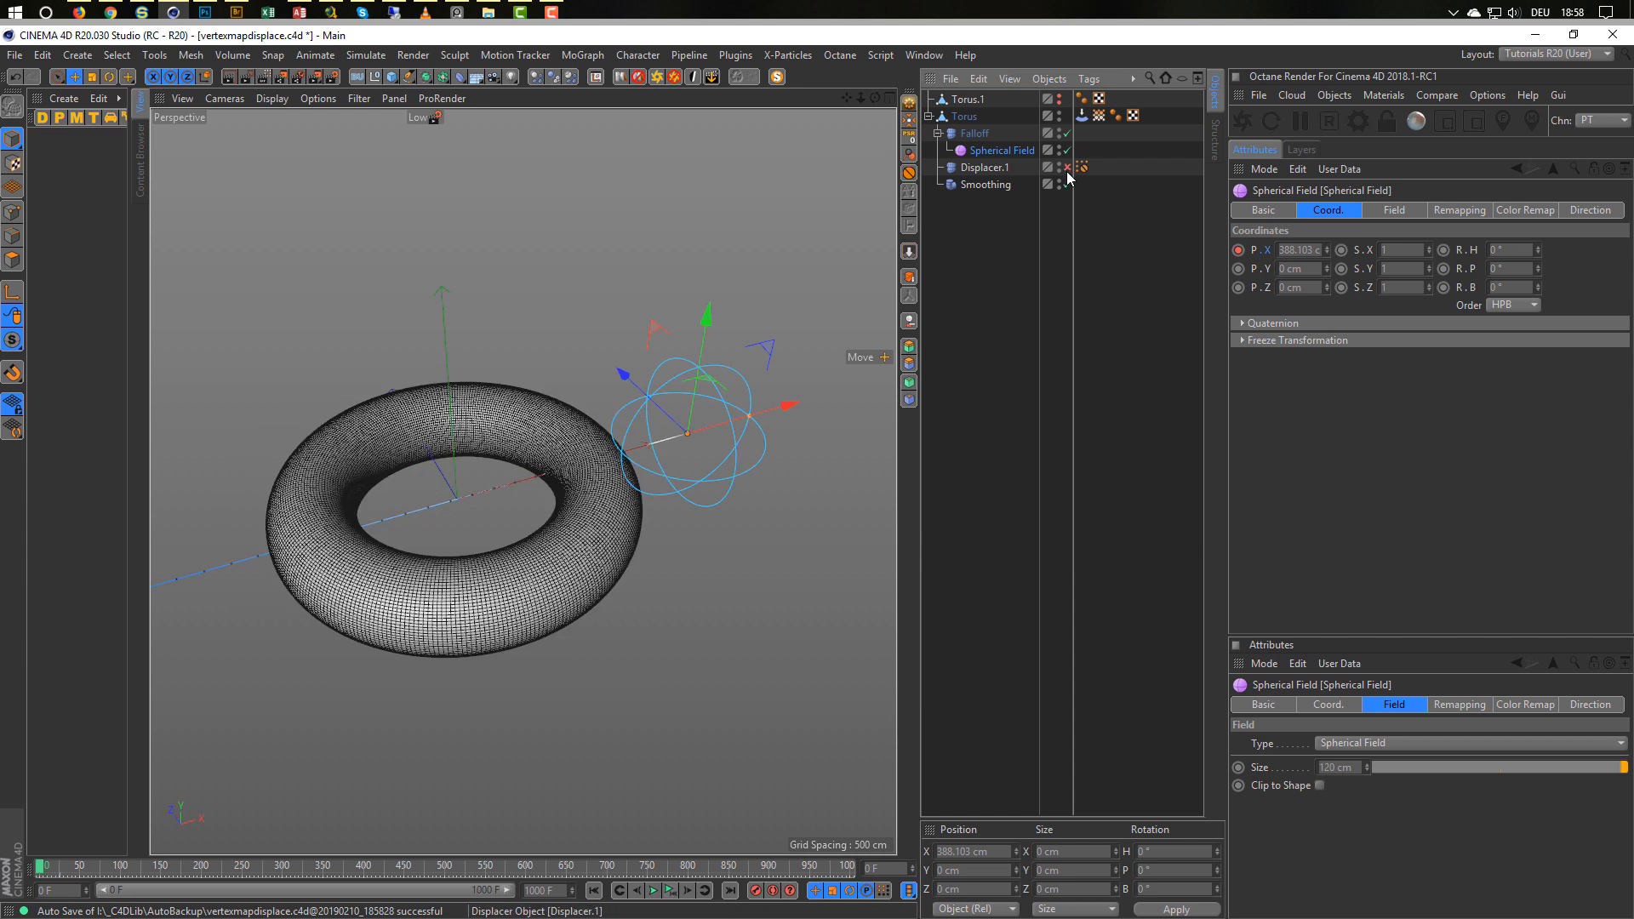
click(1067, 168)
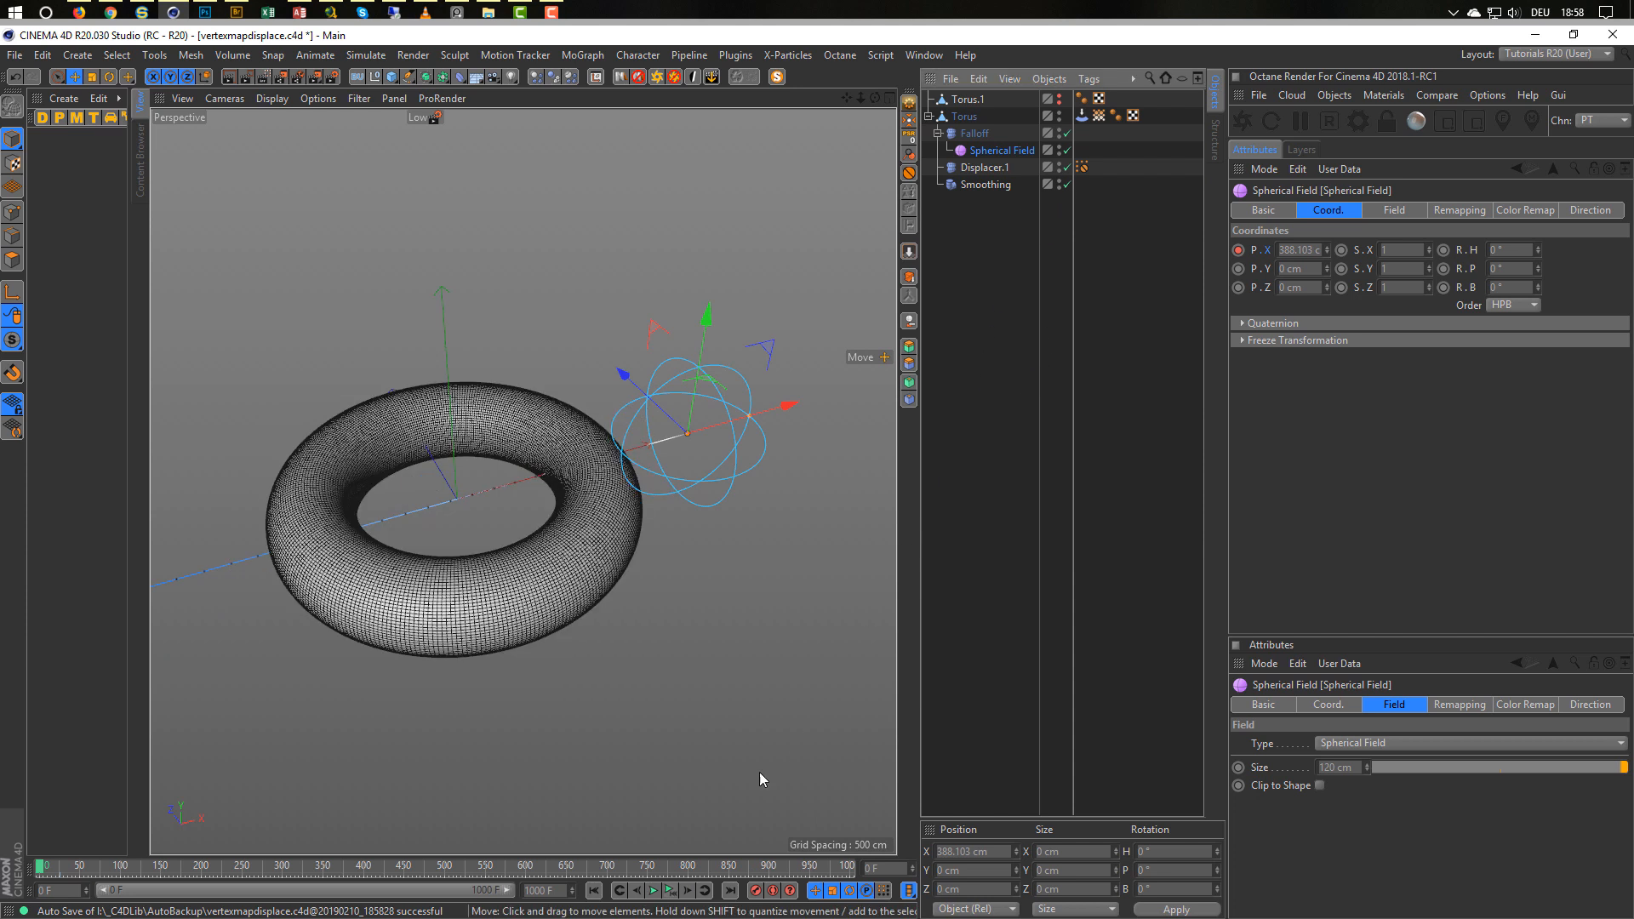
click(672, 890)
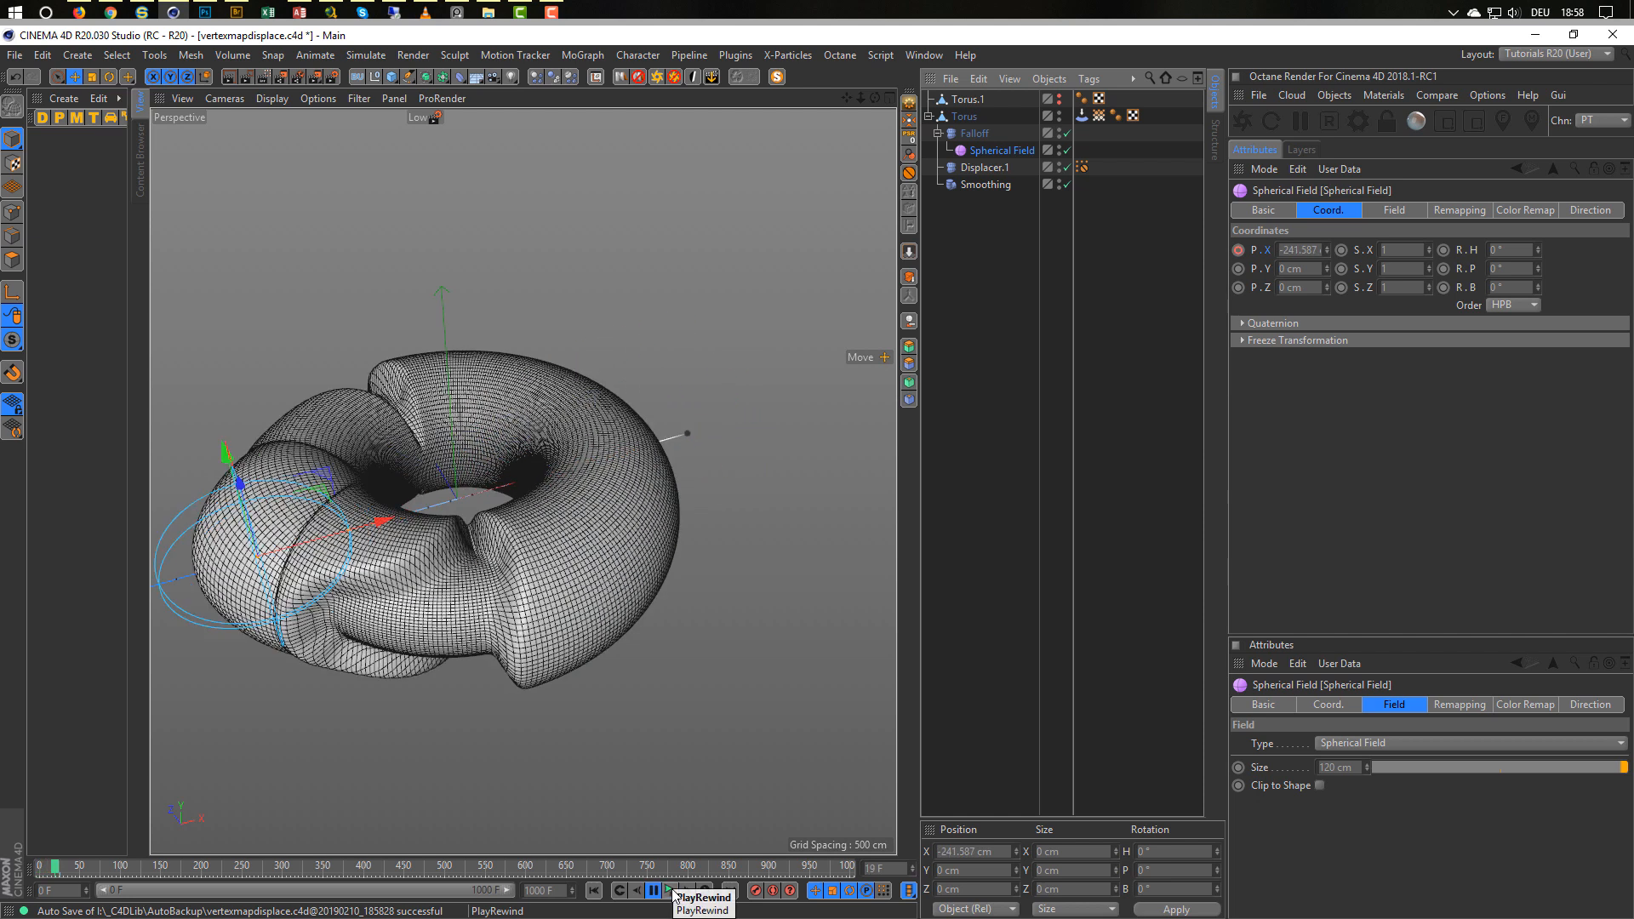
click(671, 890)
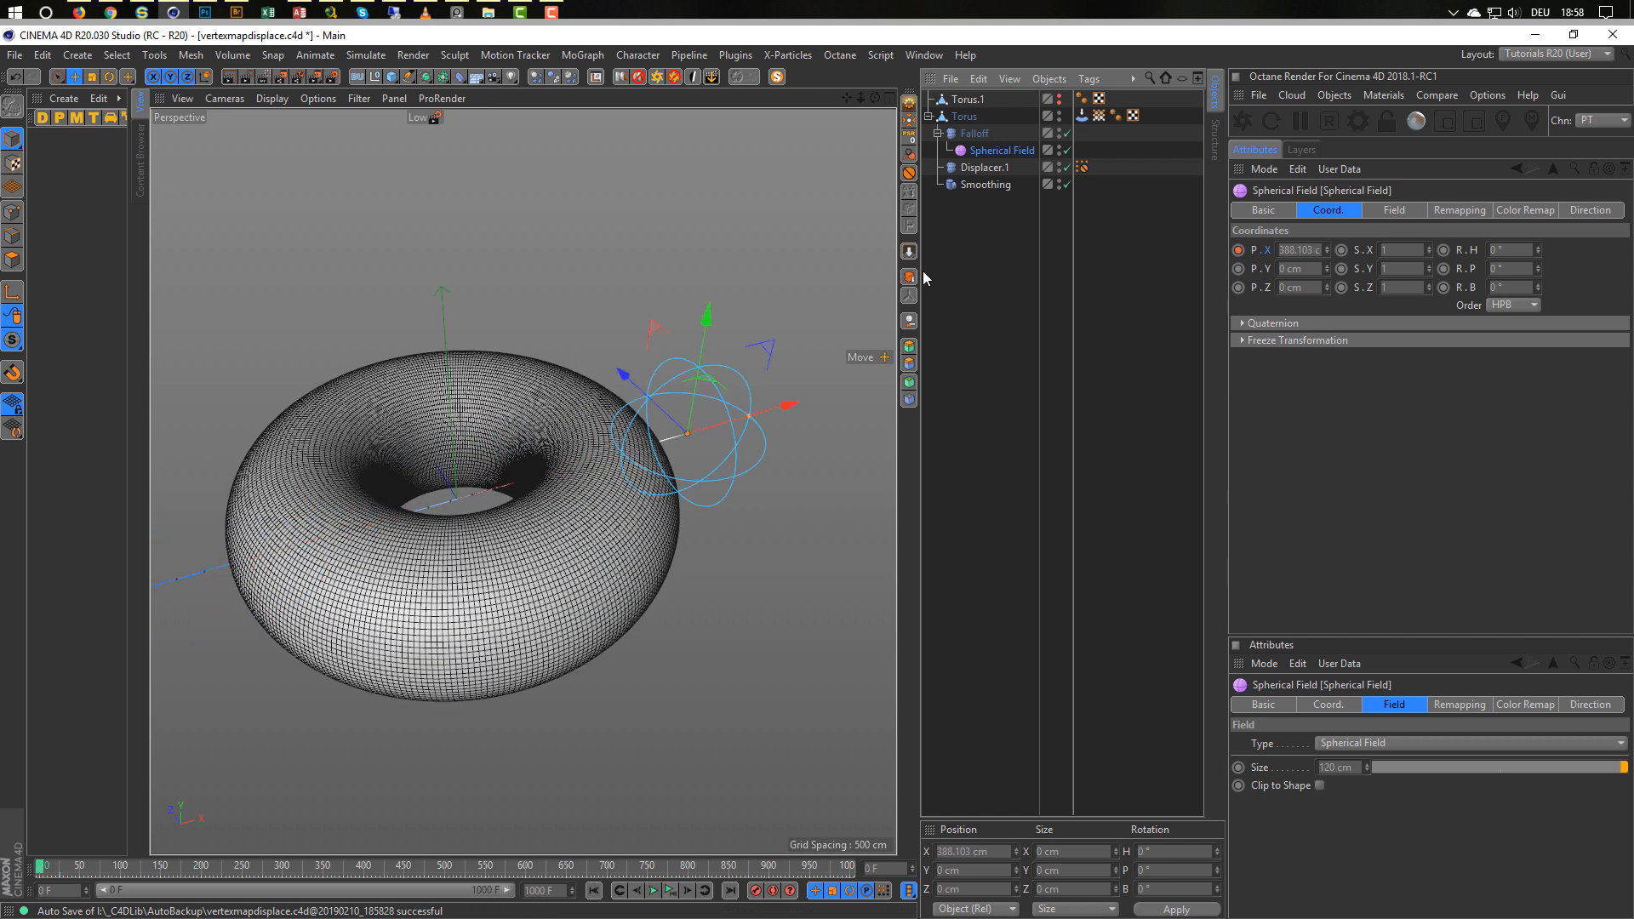
Set the Tension tag's amount to 15 and play the animation from the reset torus.
click(1068, 167)
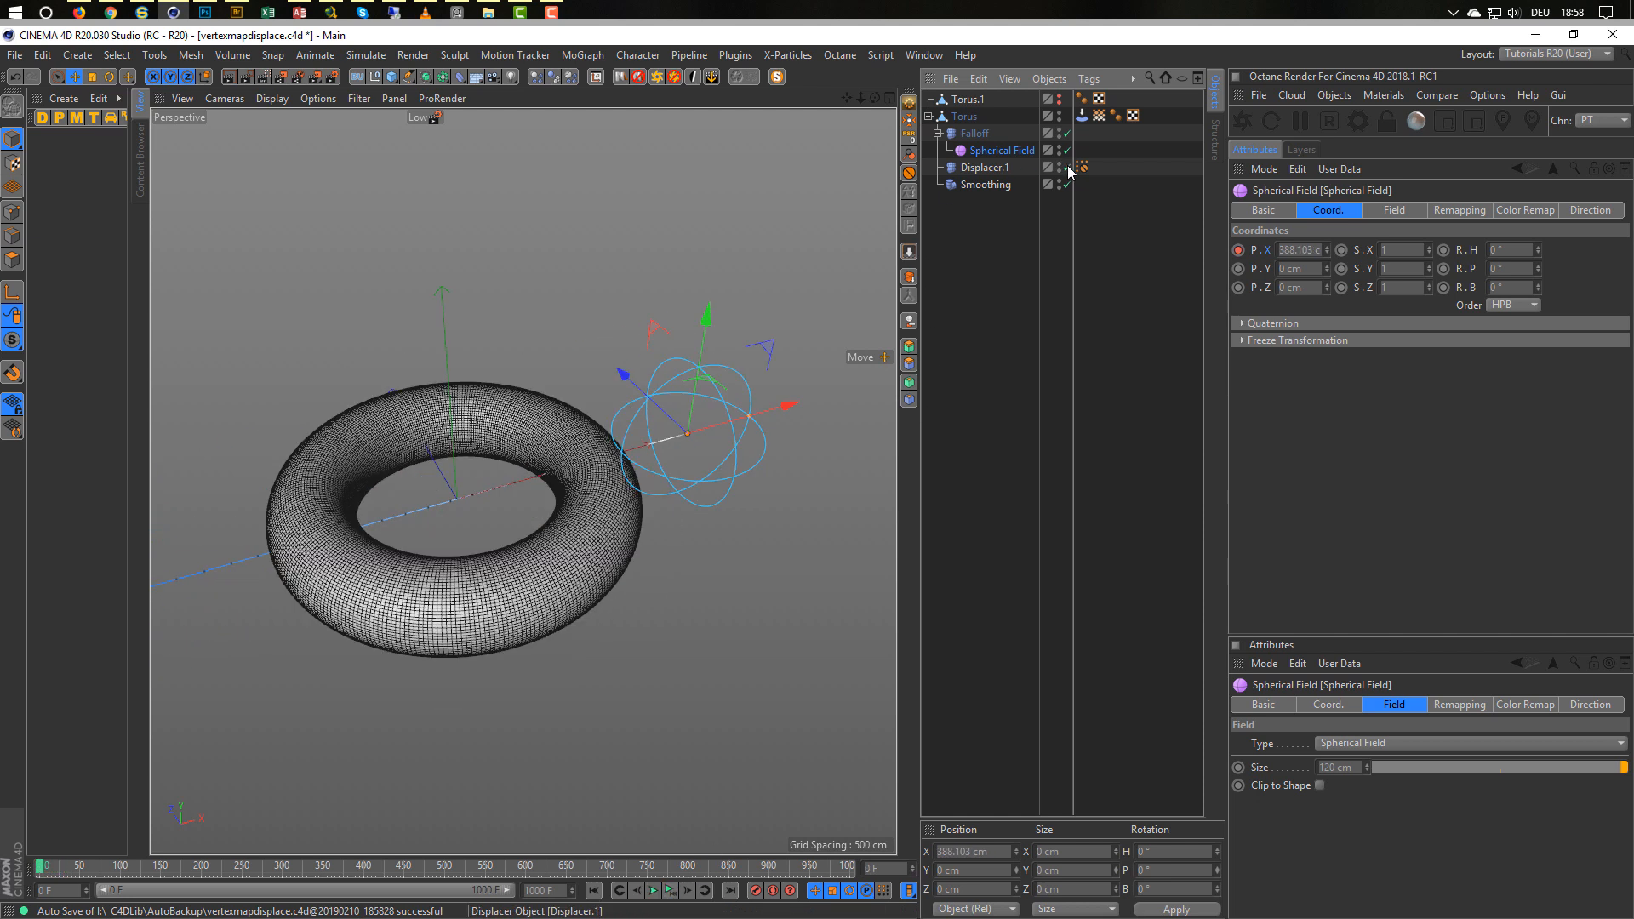
click(1081, 116)
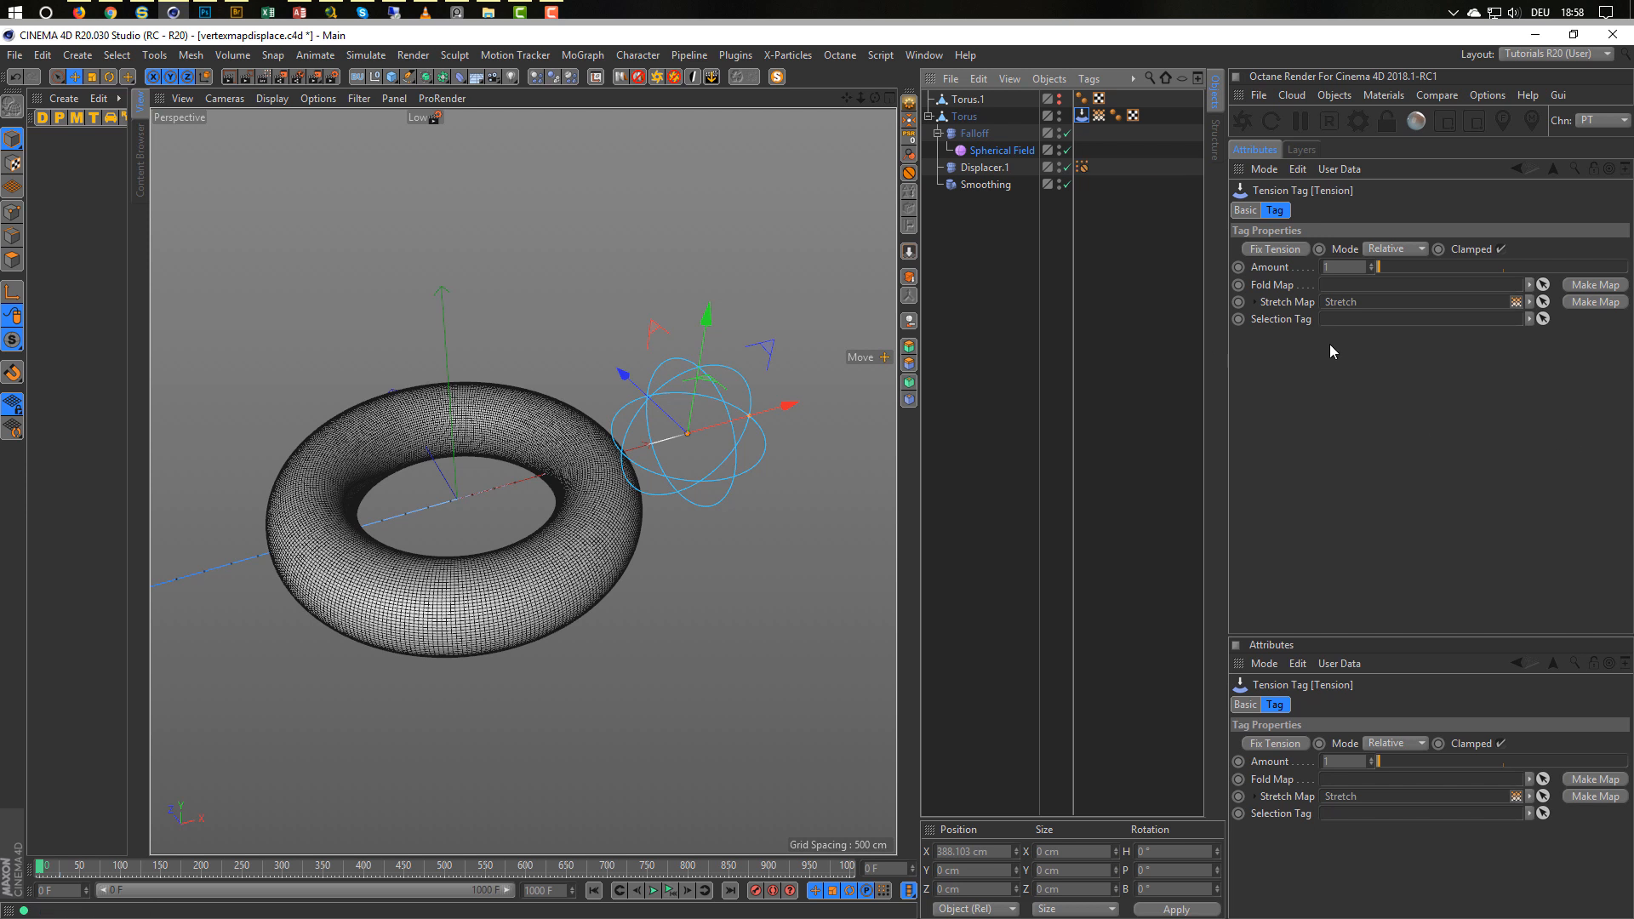
double_click(1335, 267)
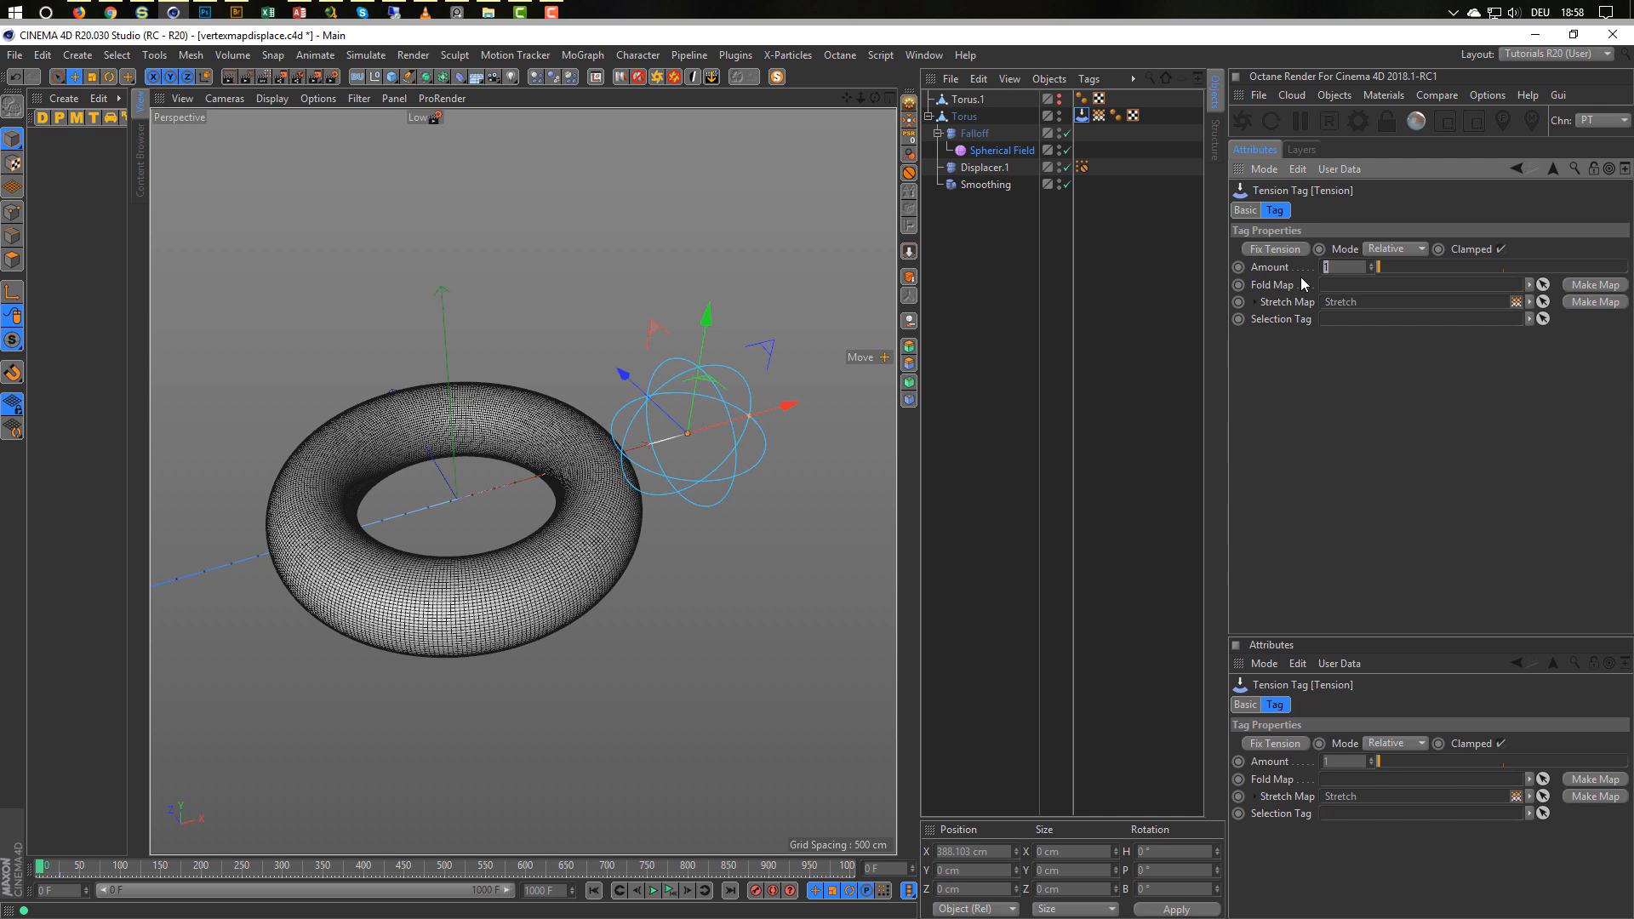
text(15)
key(Return)
click(672, 890)
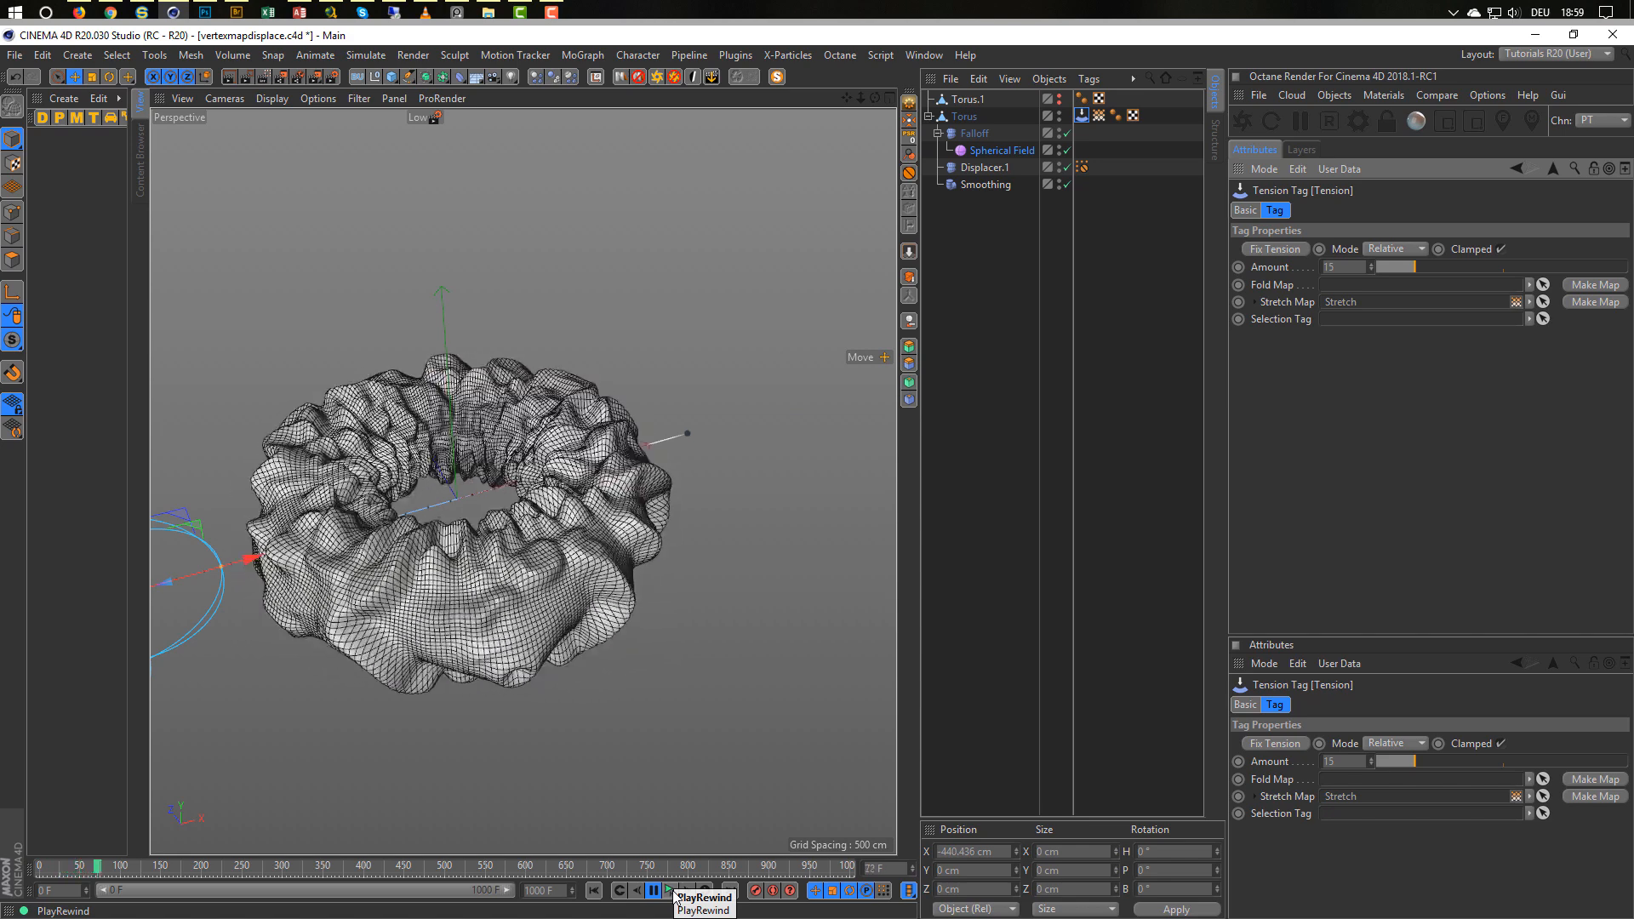
click(672, 891)
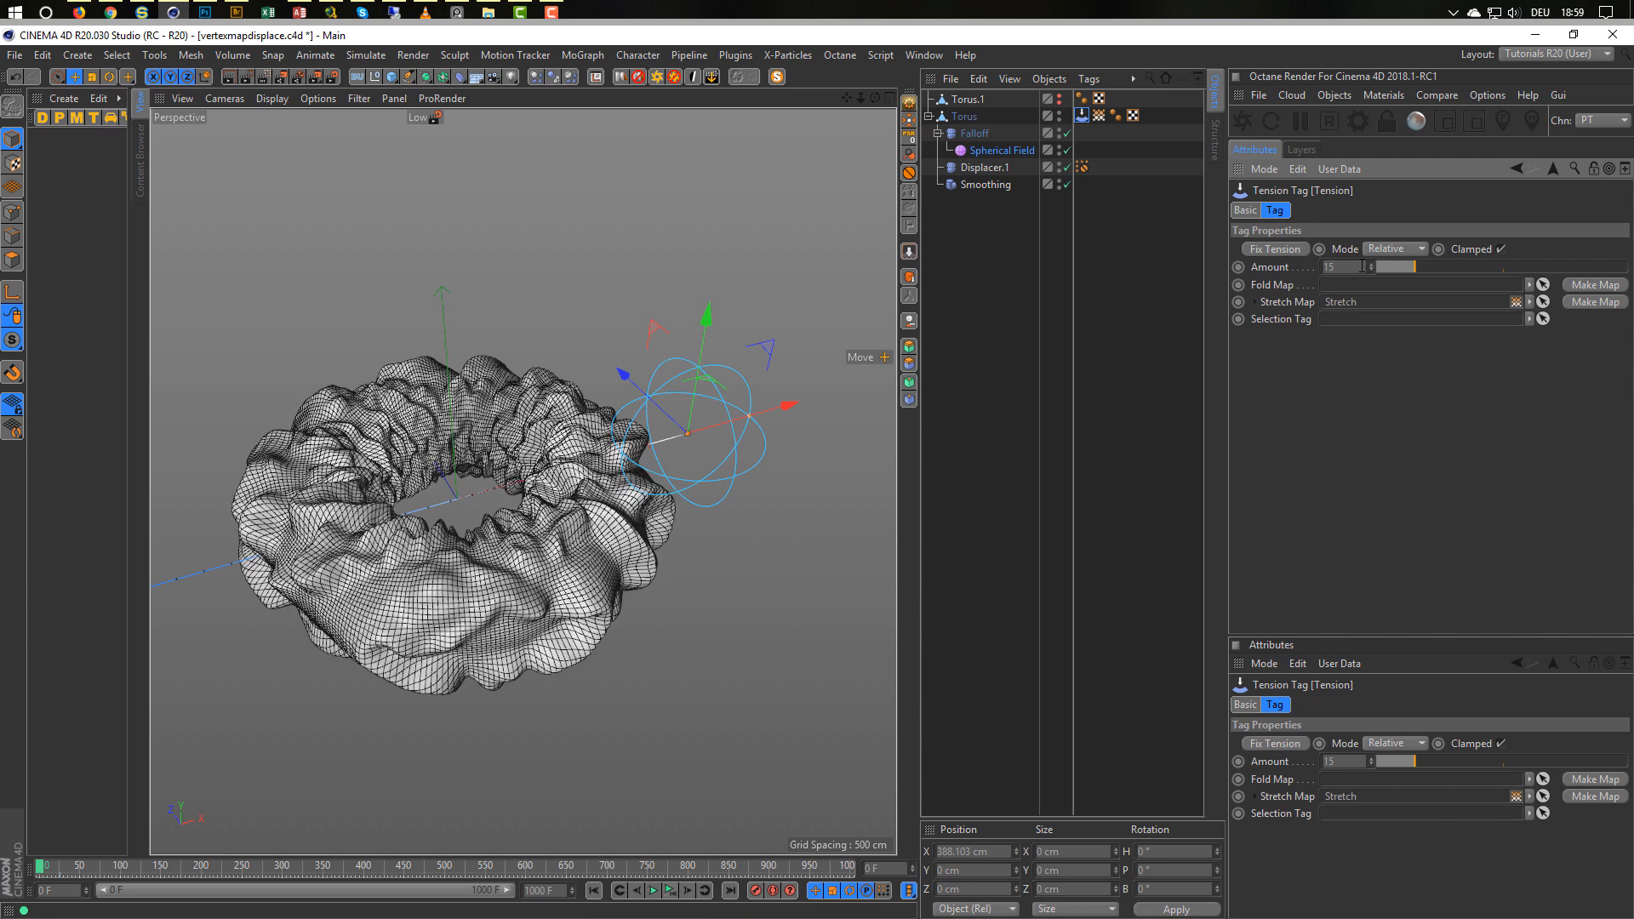
Try a Tension tag amount of 12 and play the animation after resetting Displacer.1.
text(12)
key(Return)
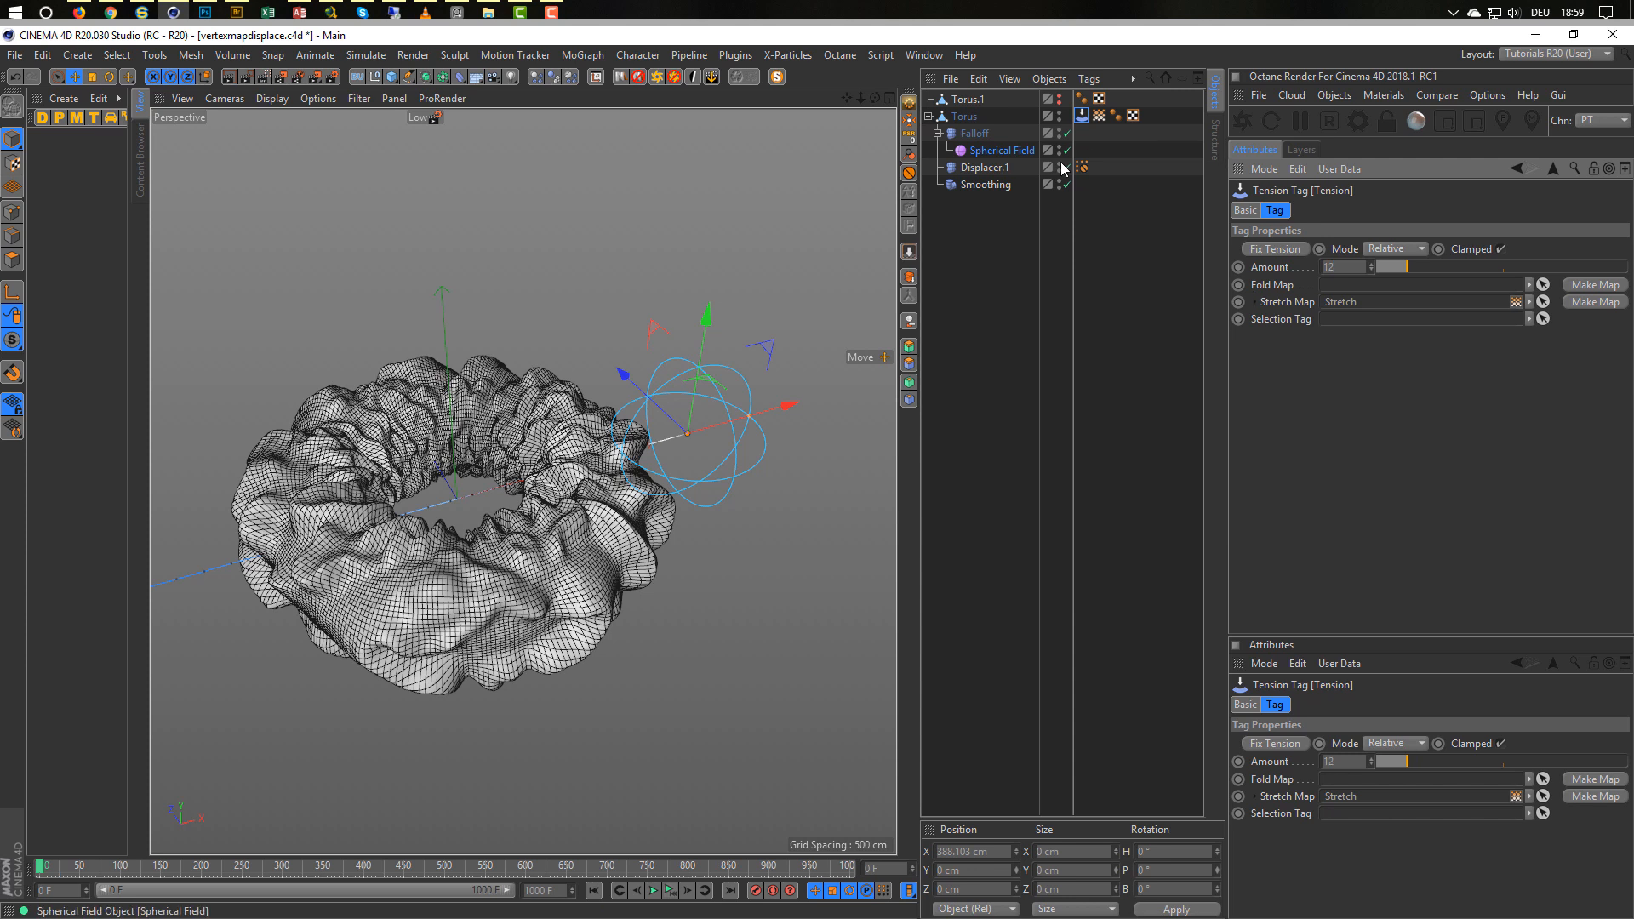
click(1068, 167)
click(1068, 168)
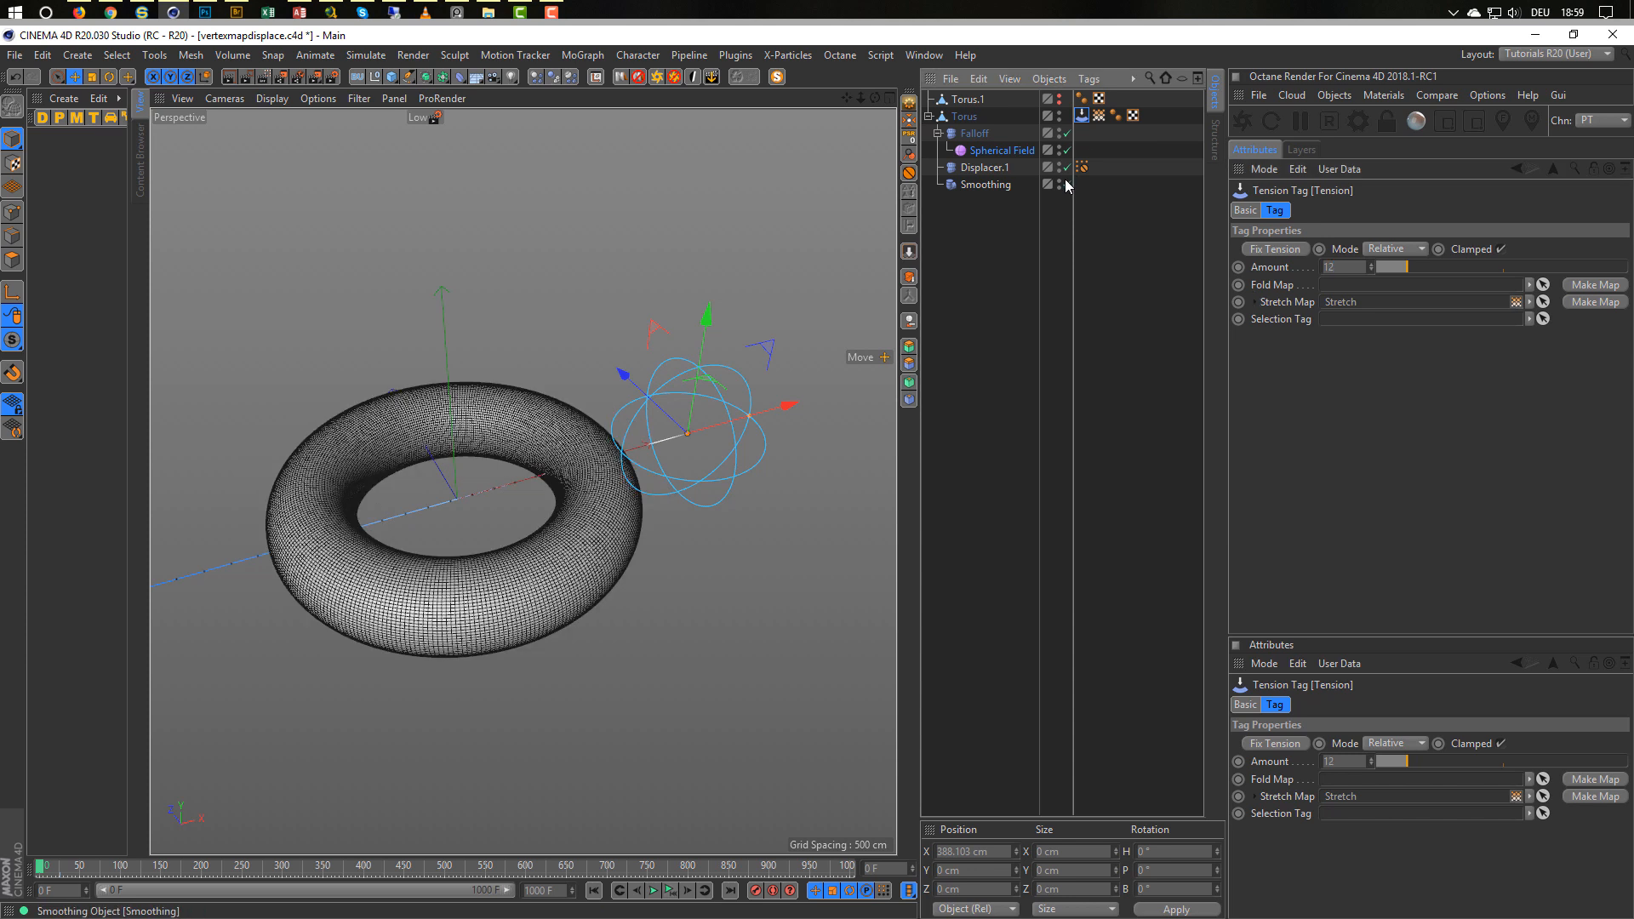
click(669, 890)
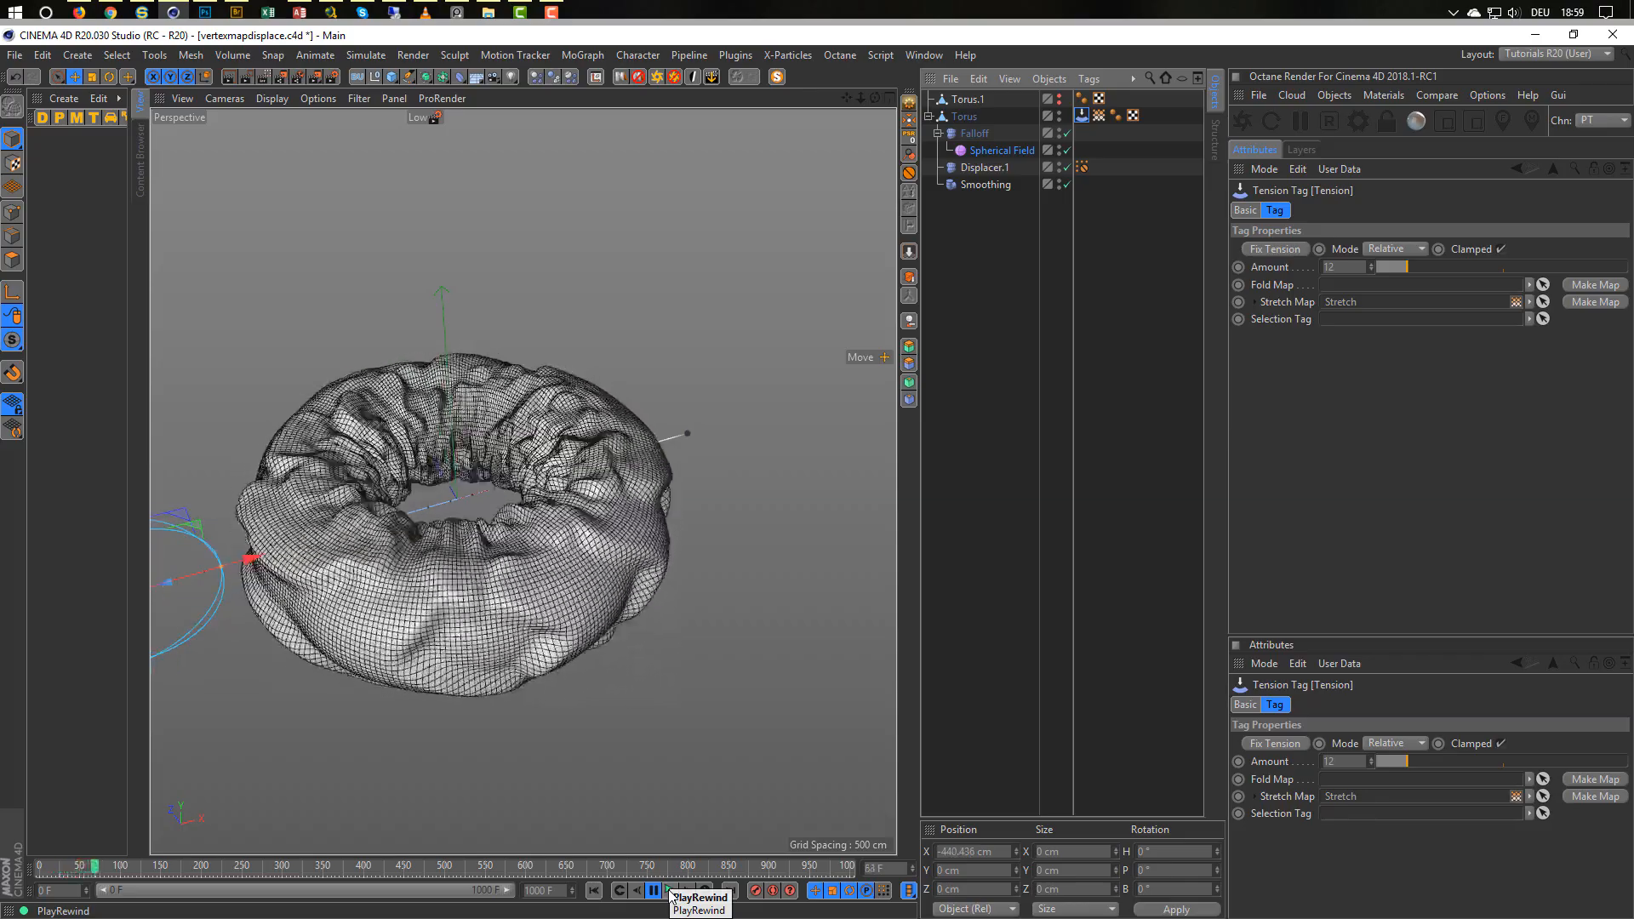
click(670, 890)
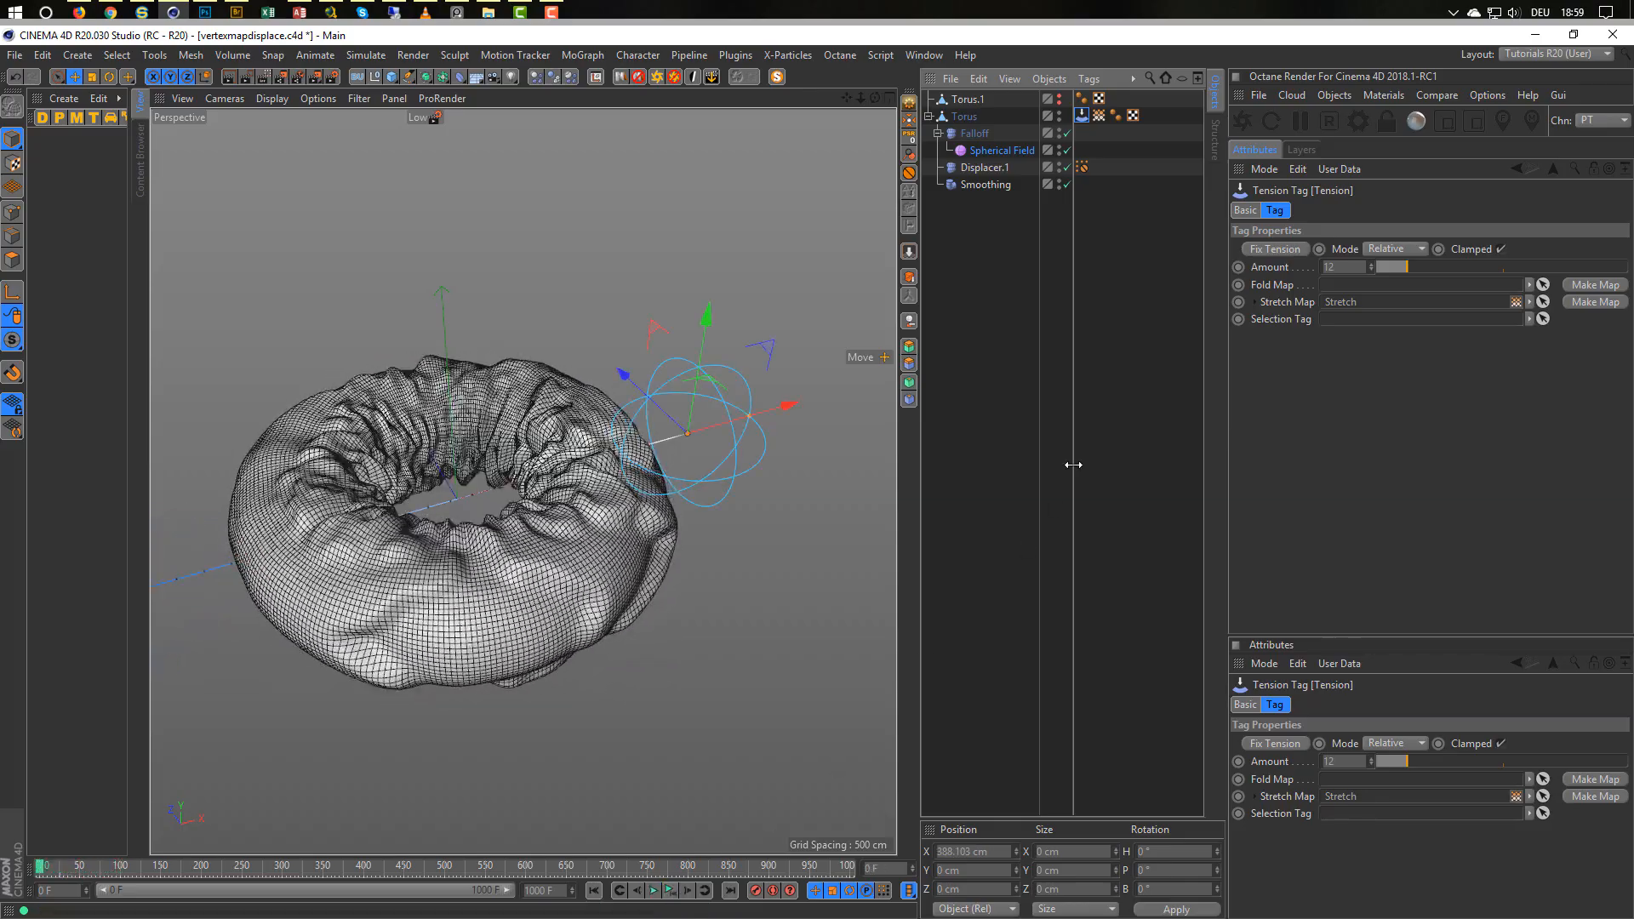
Set the Tension tag's amount back to 15 and disable Displacer.1 at frame 0.
drag(1343, 268, 1259, 293)
text(15)
key(Return)
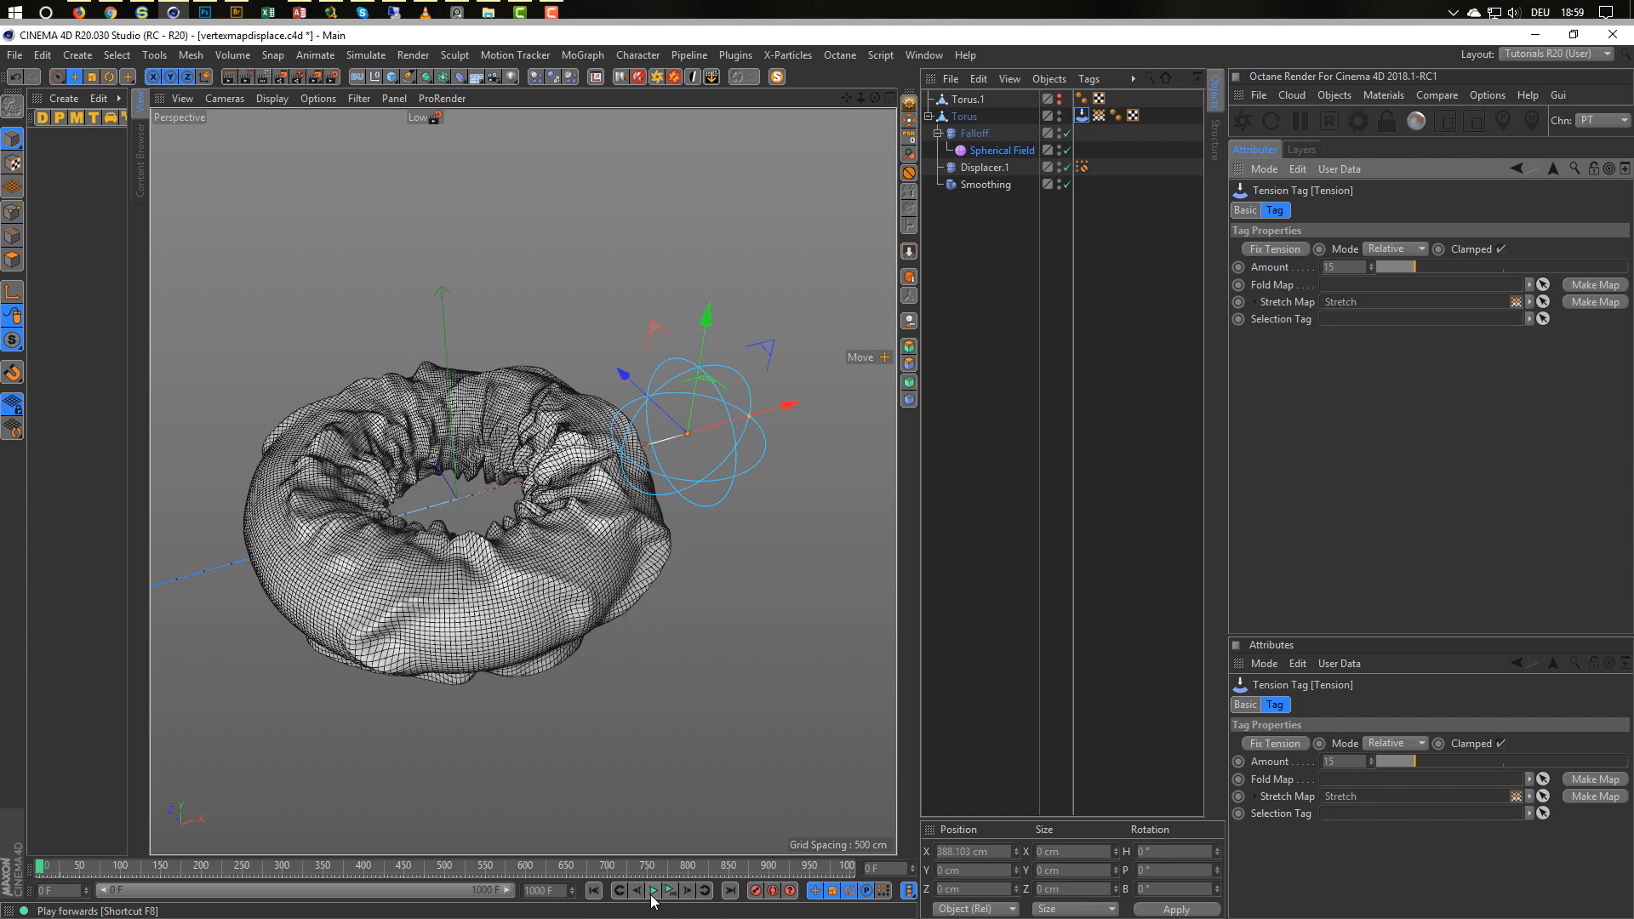
click(598, 894)
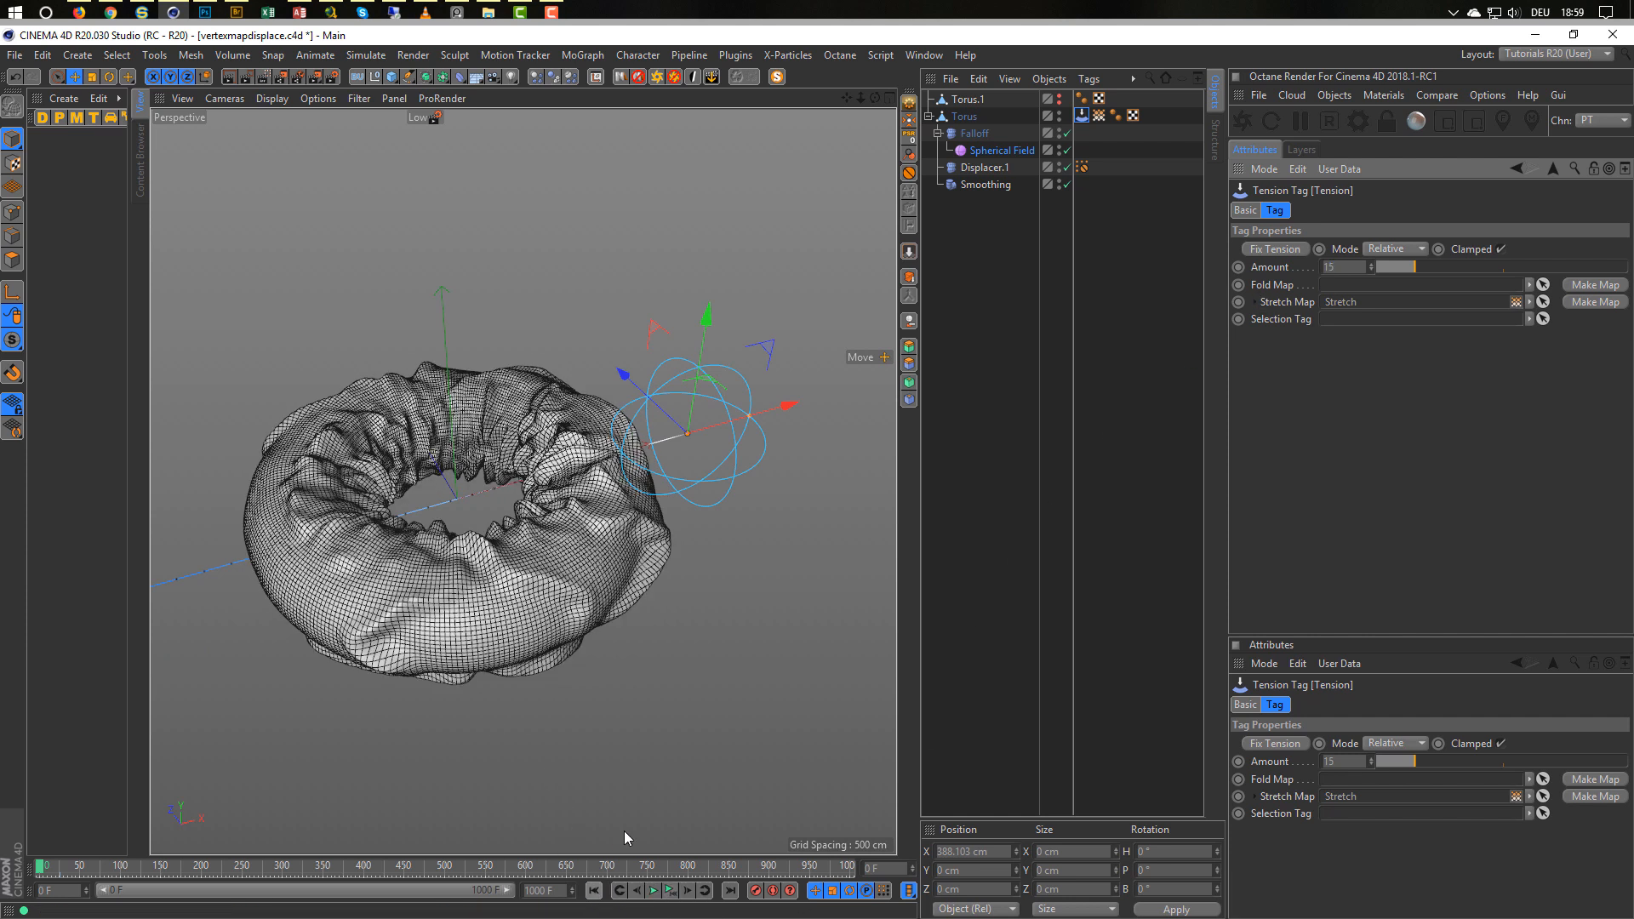
click(1068, 168)
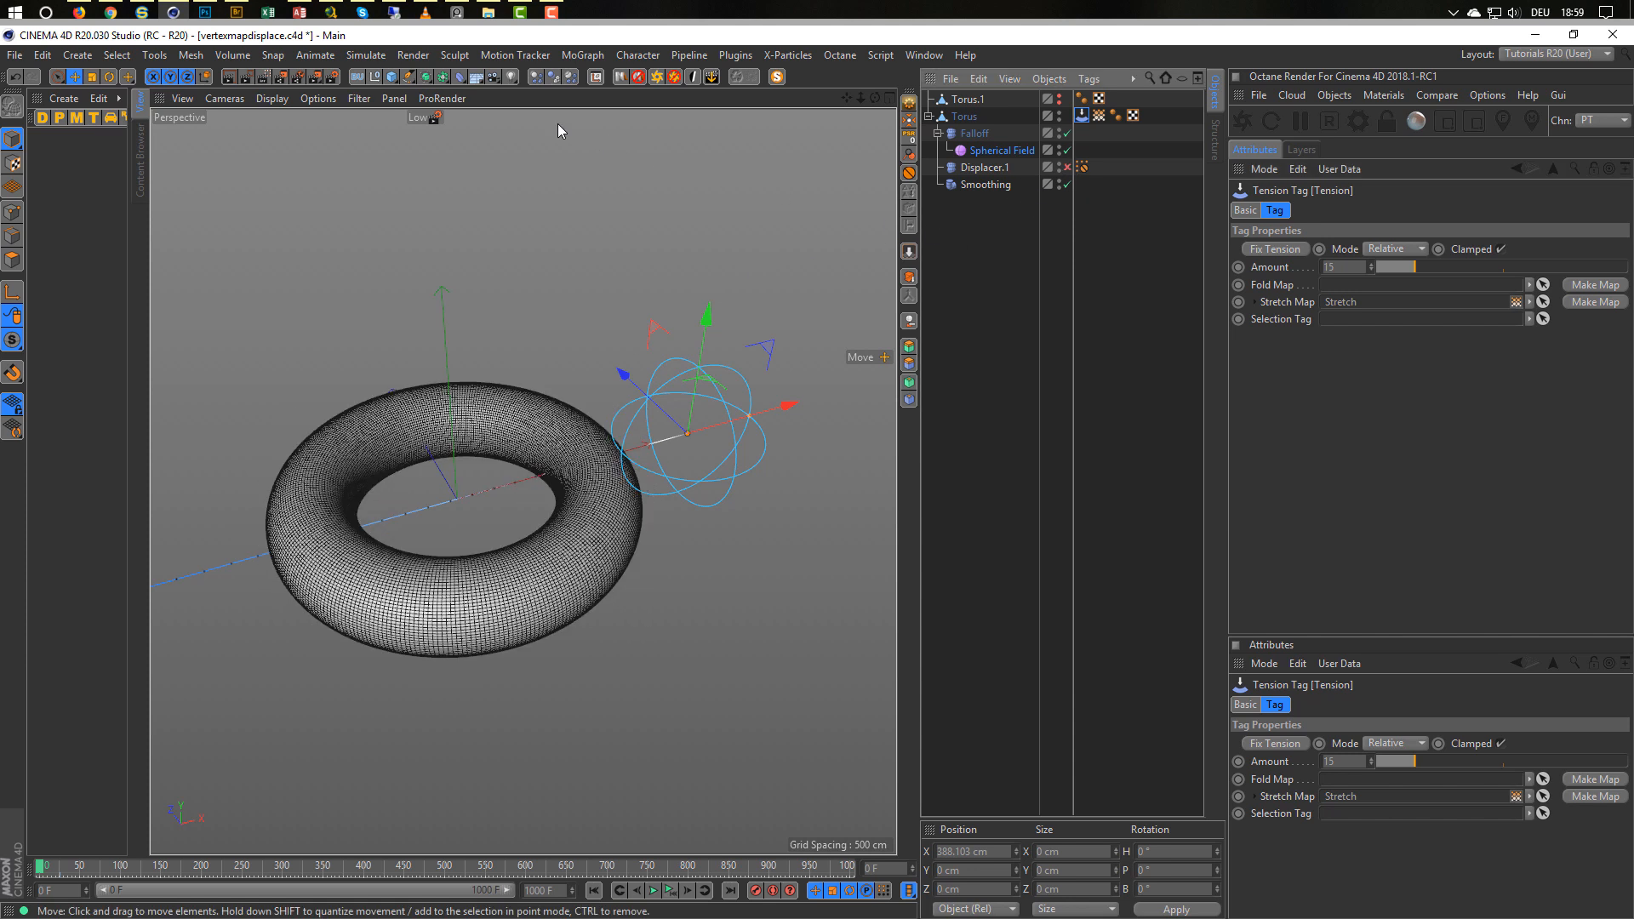
Add a Delay effector as a child of the torus below Smoothing and set its deformation to Point.
click(588, 56)
mouse_move(588, 82)
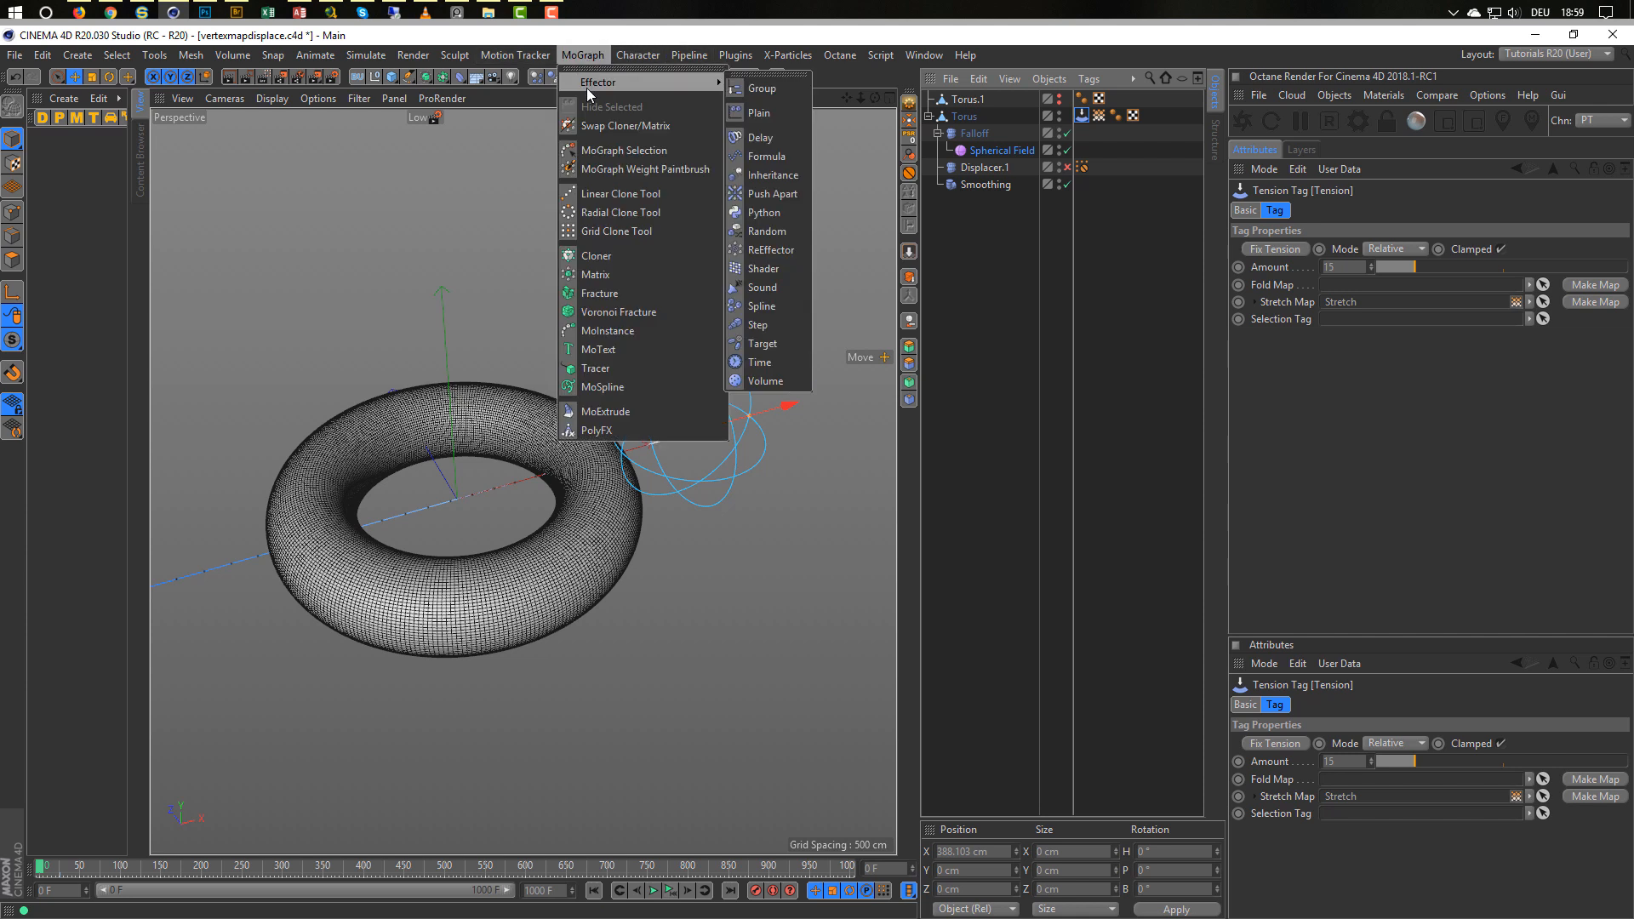
click(769, 136)
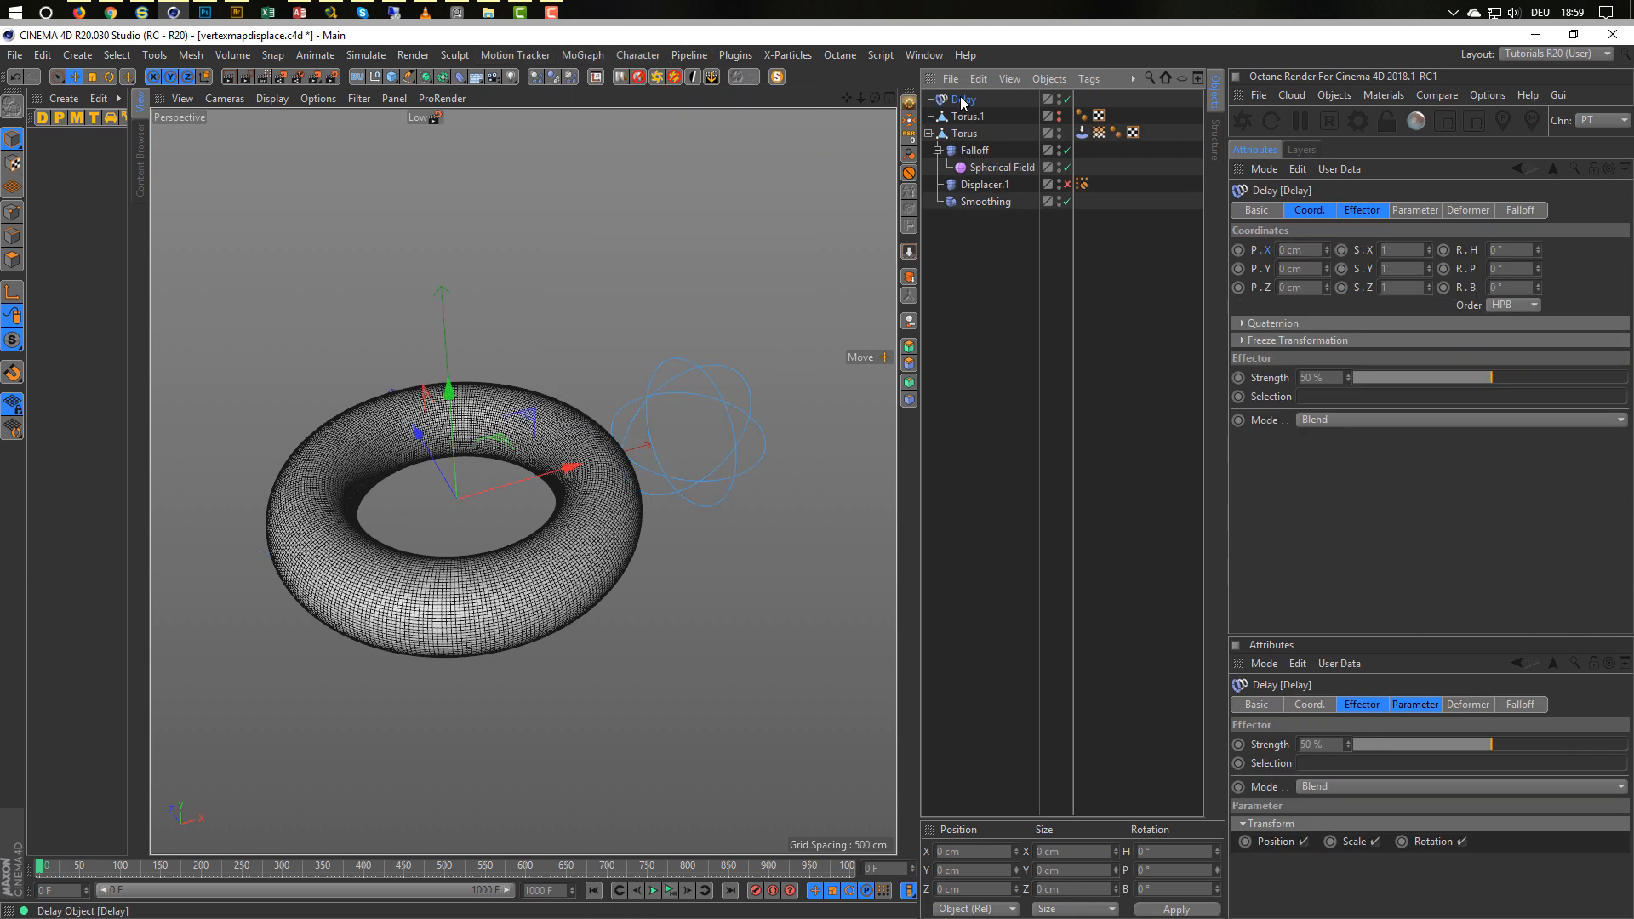
drag(1012, 221, 977, 207)
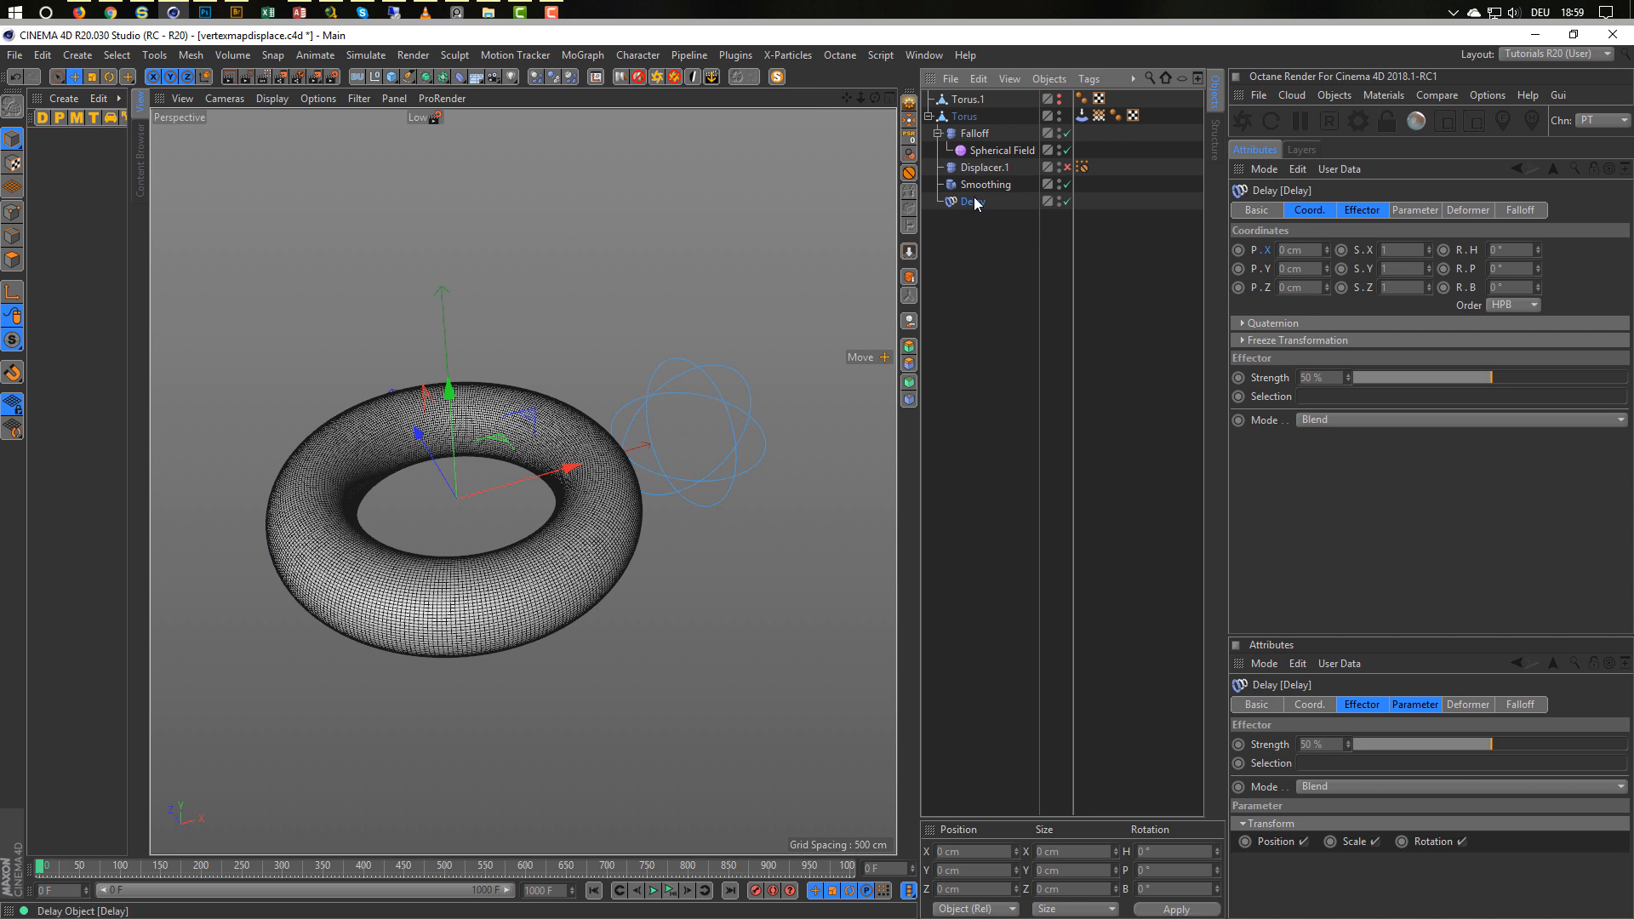
click(1468, 210)
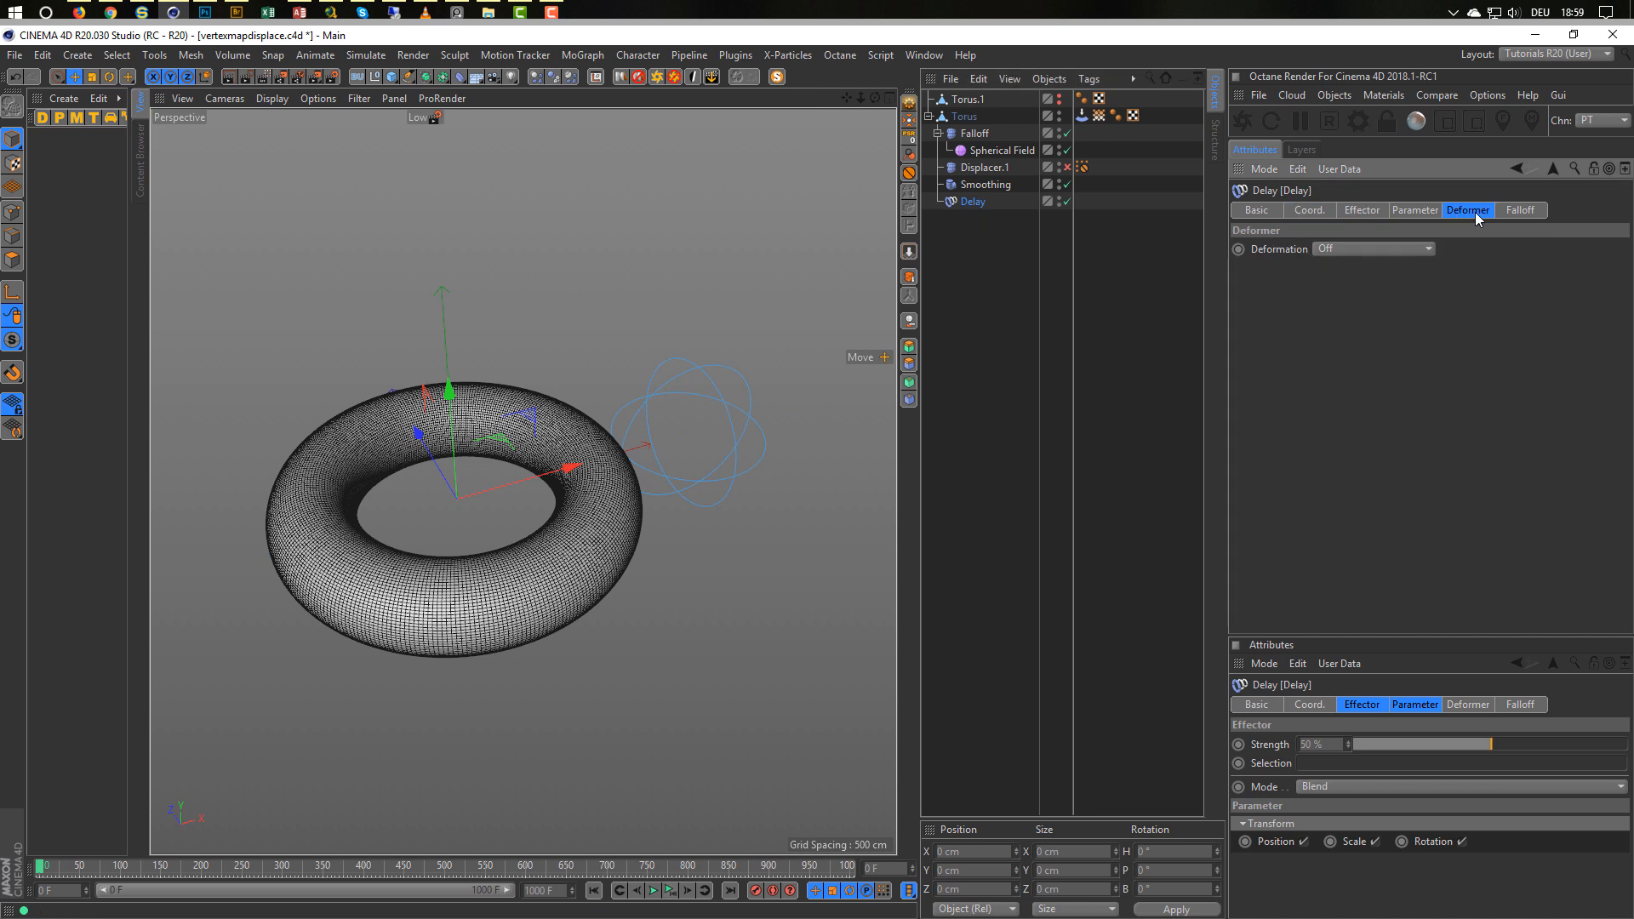
click(1367, 248)
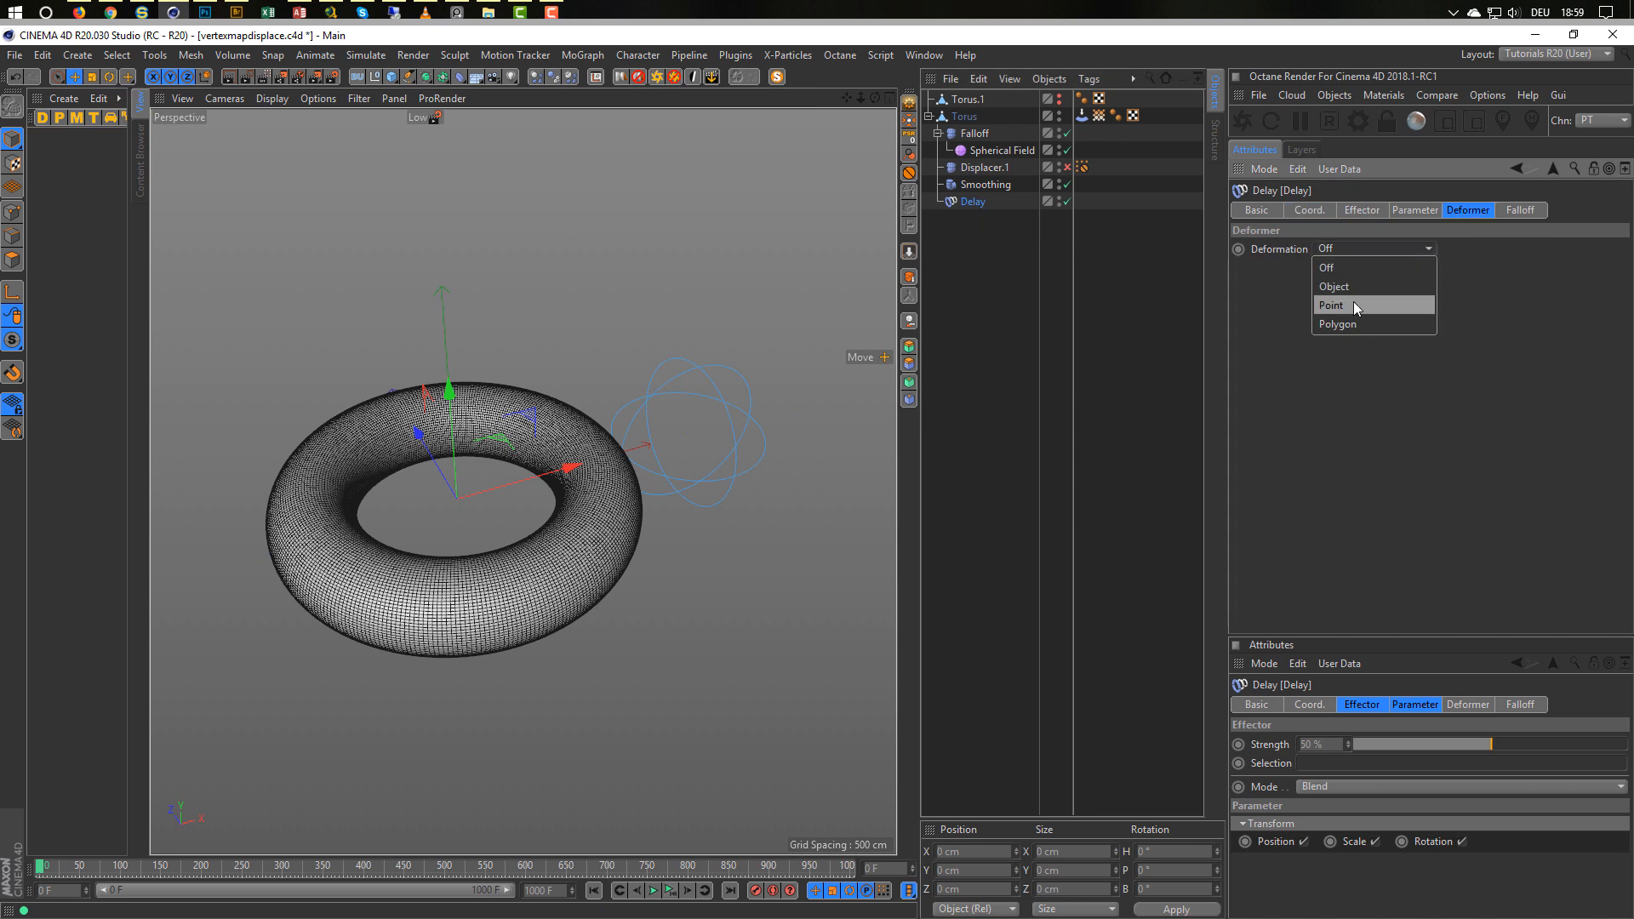
click(1353, 301)
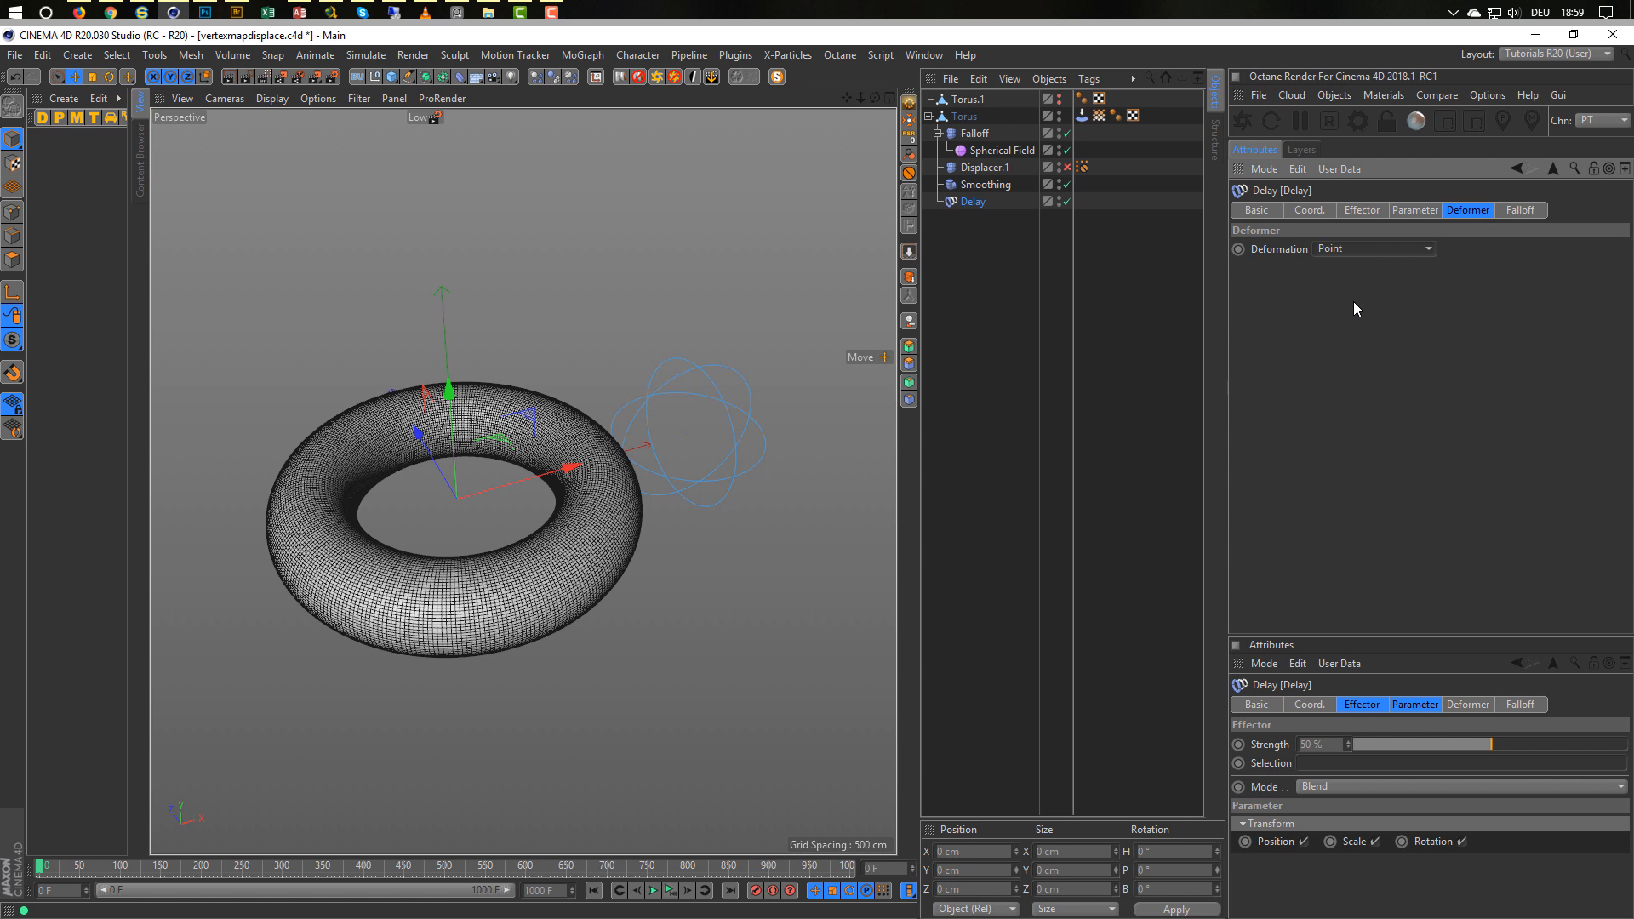
Play the animation to examine how the Delay effector in Blend mode influences the torus.
click(1378, 211)
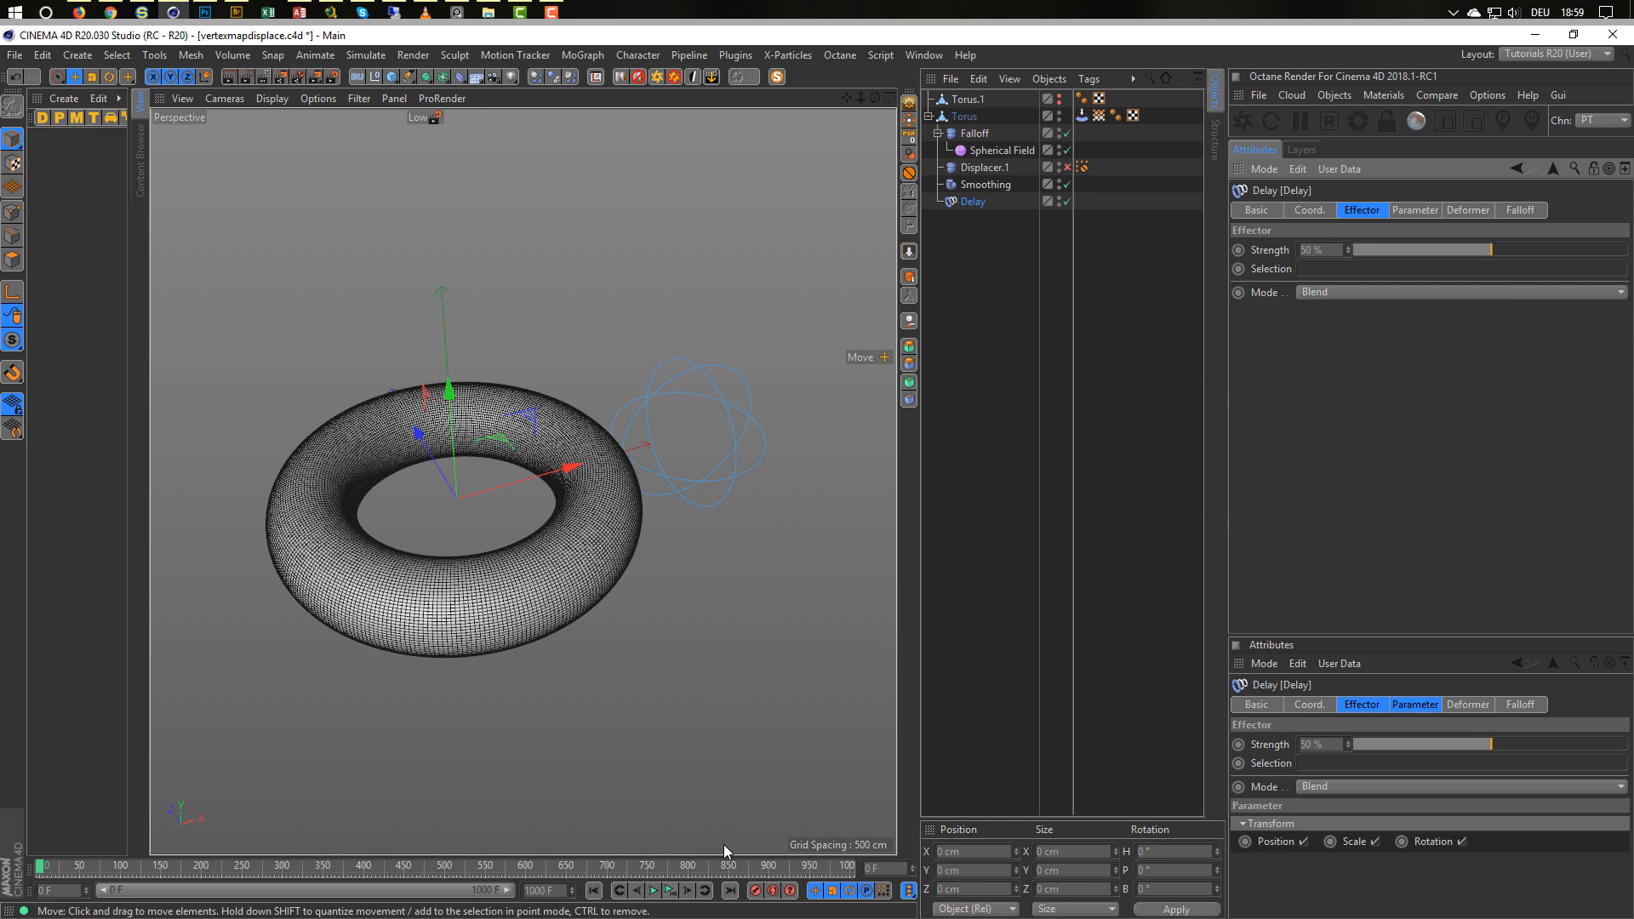
click(653, 890)
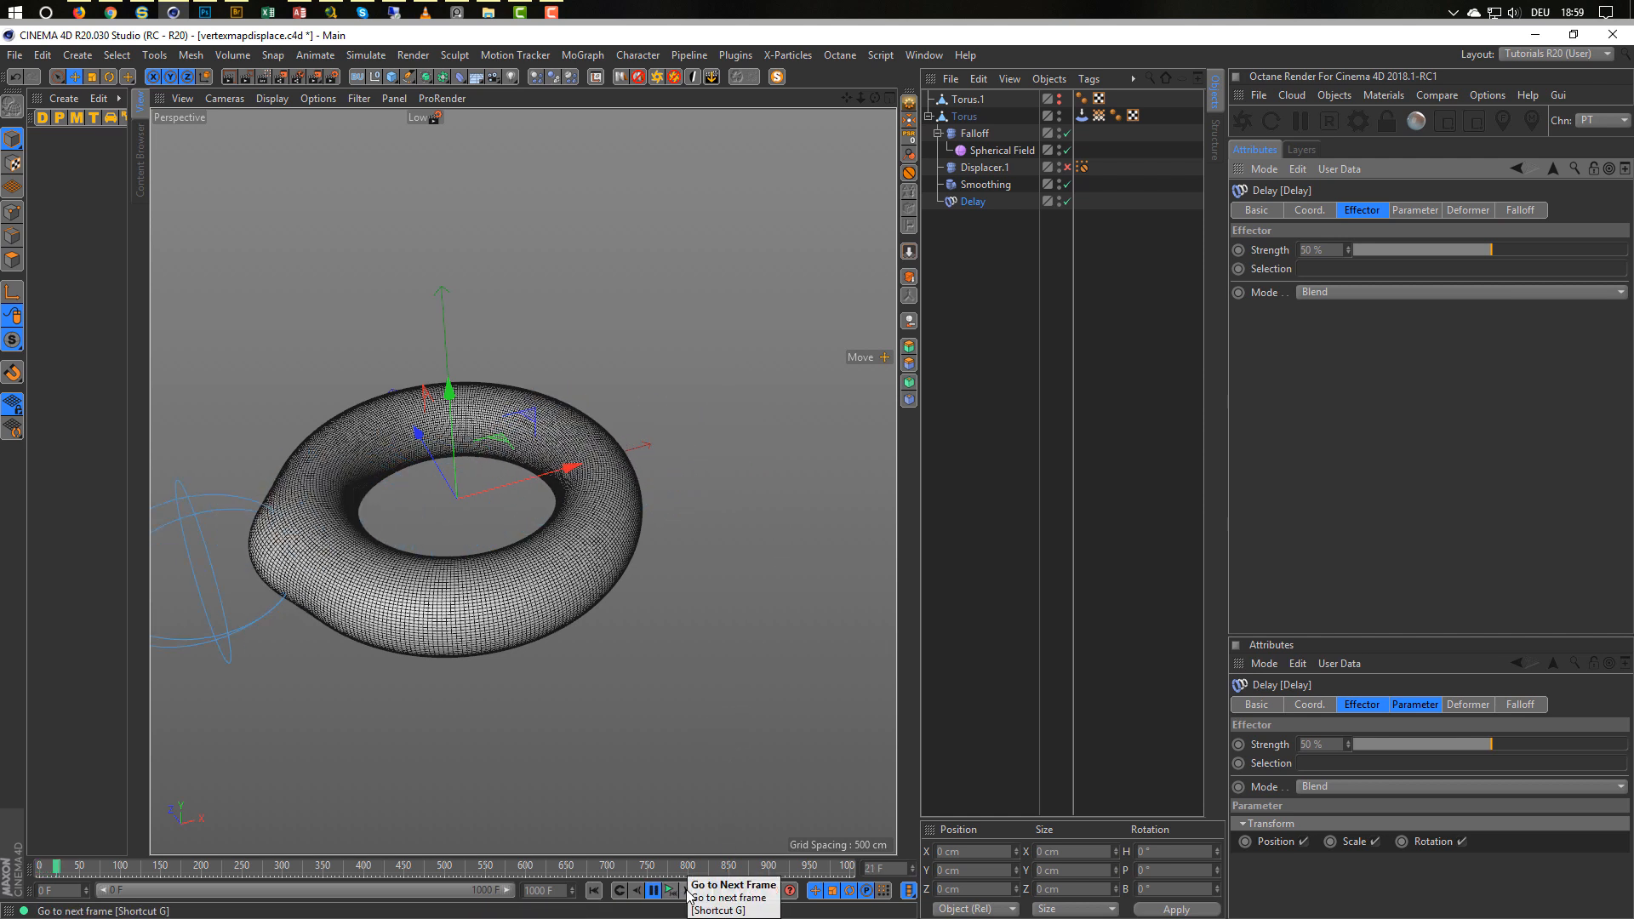
alt+middle_drag(581, 503, 679, 488)
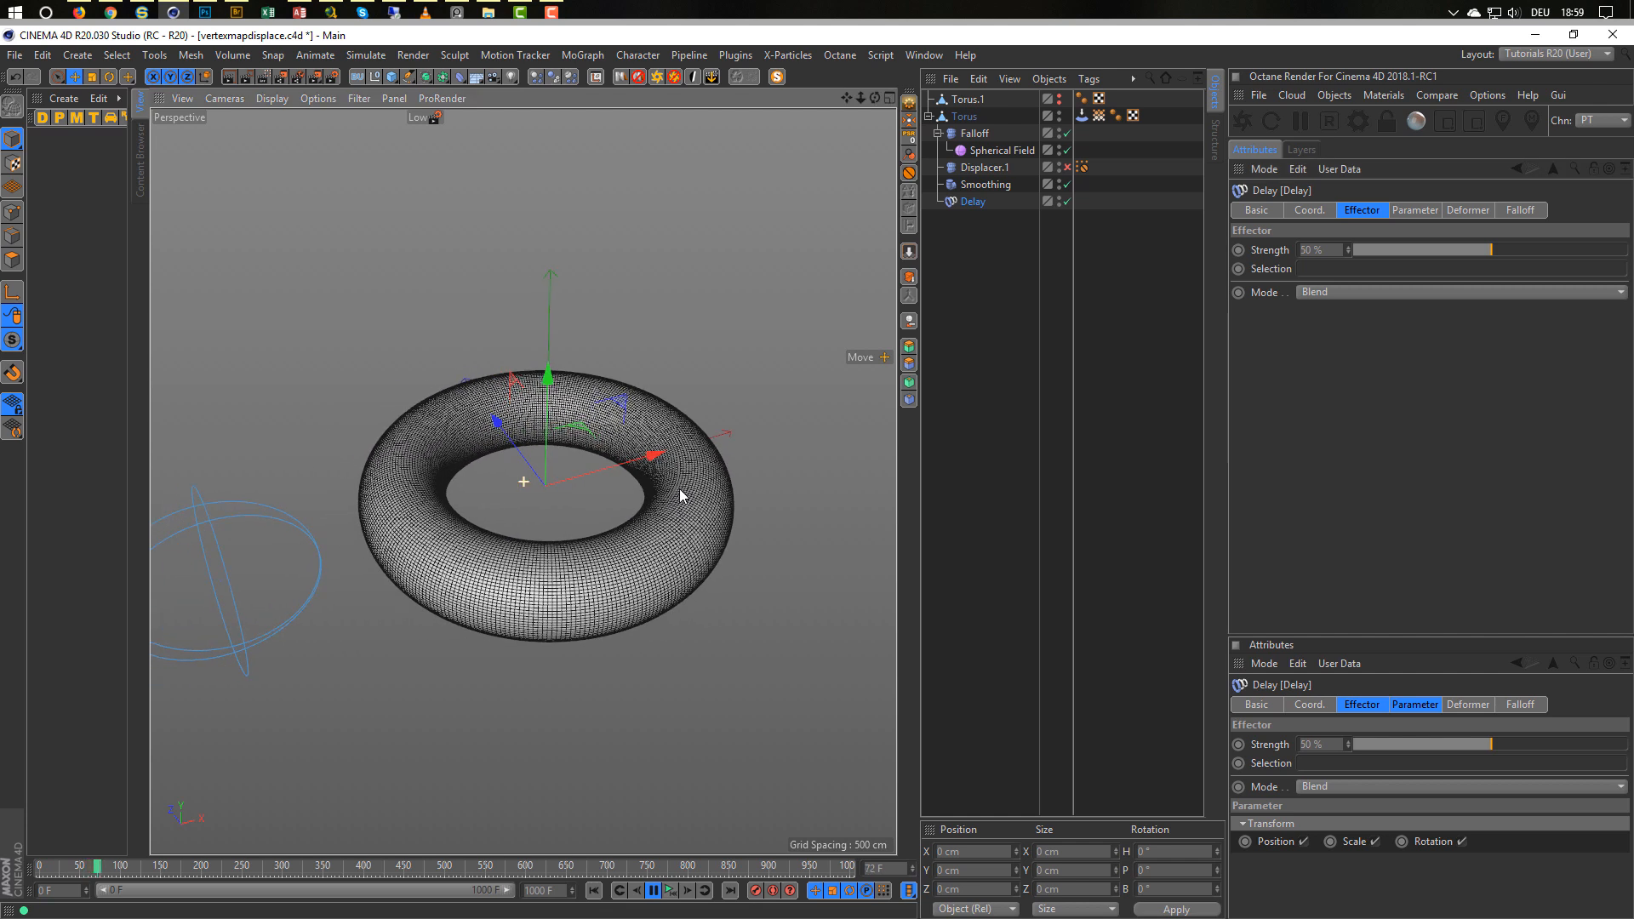
Set the Smoothing deformer's stiffness to 80 % and replay the animation from the start.
click(1000, 187)
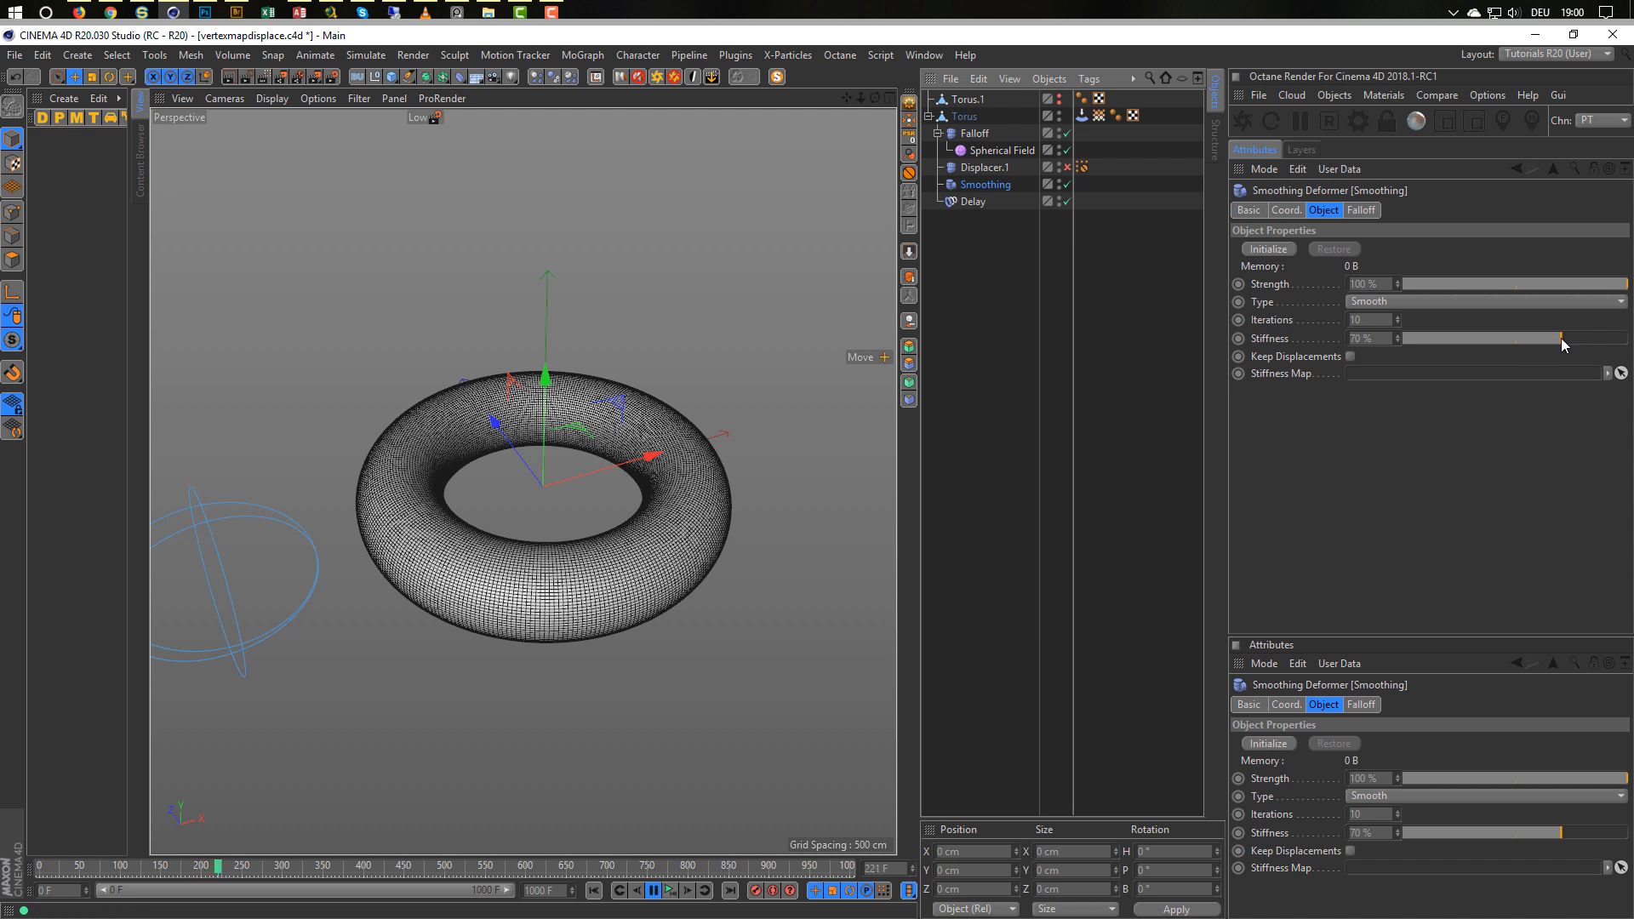
double_click(1368, 338)
text(80)
key(Return)
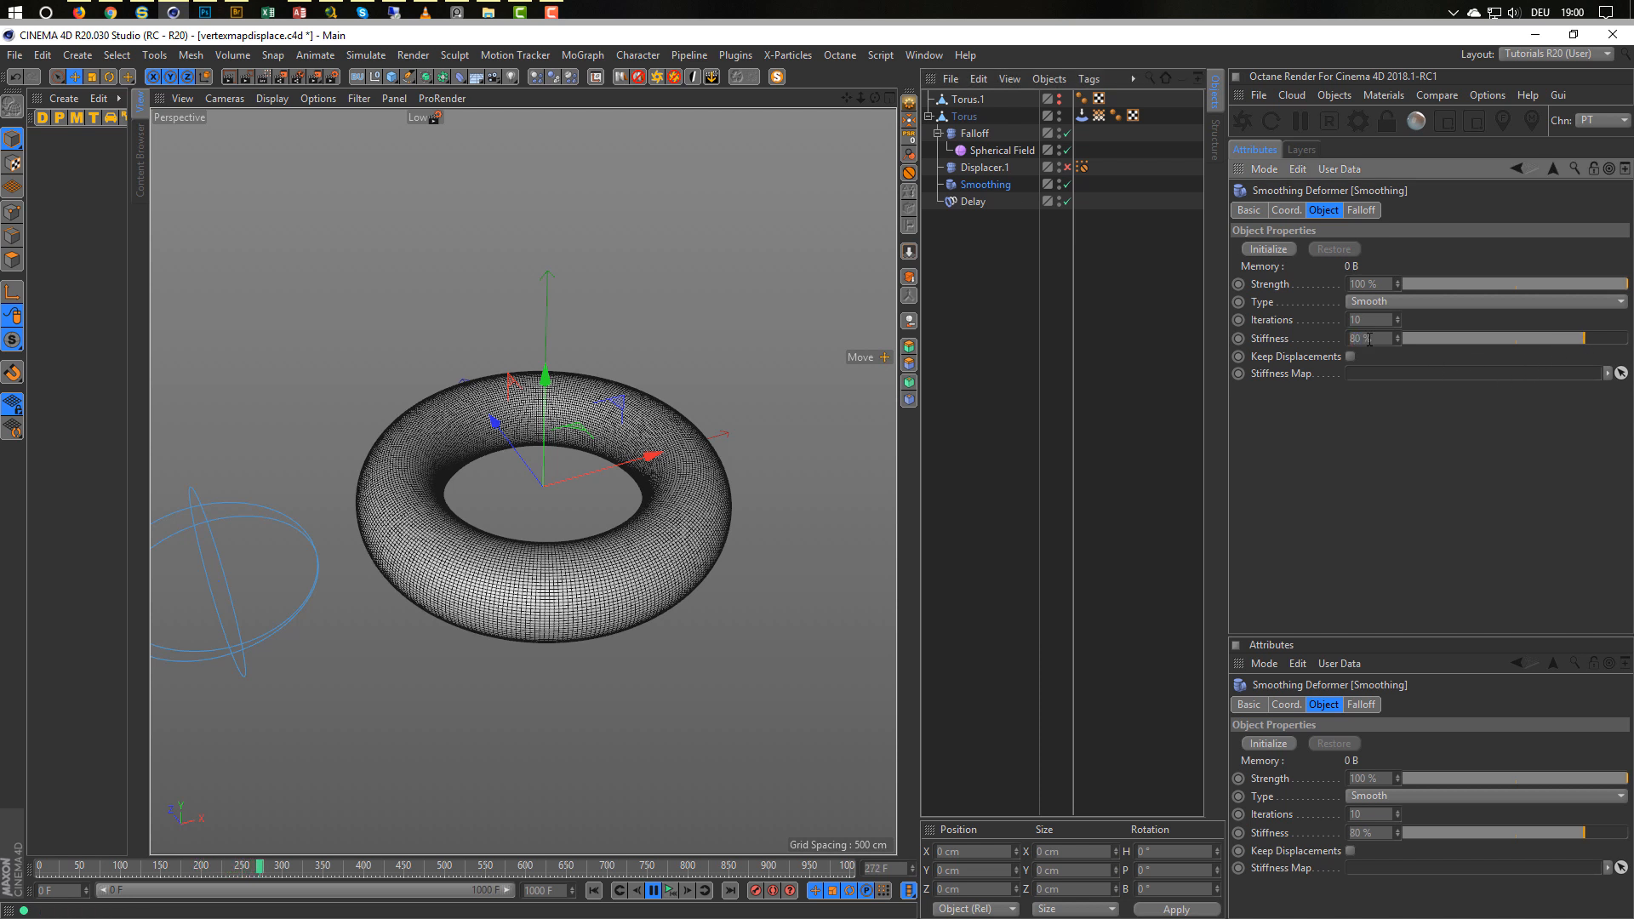
click(668, 894)
click(673, 893)
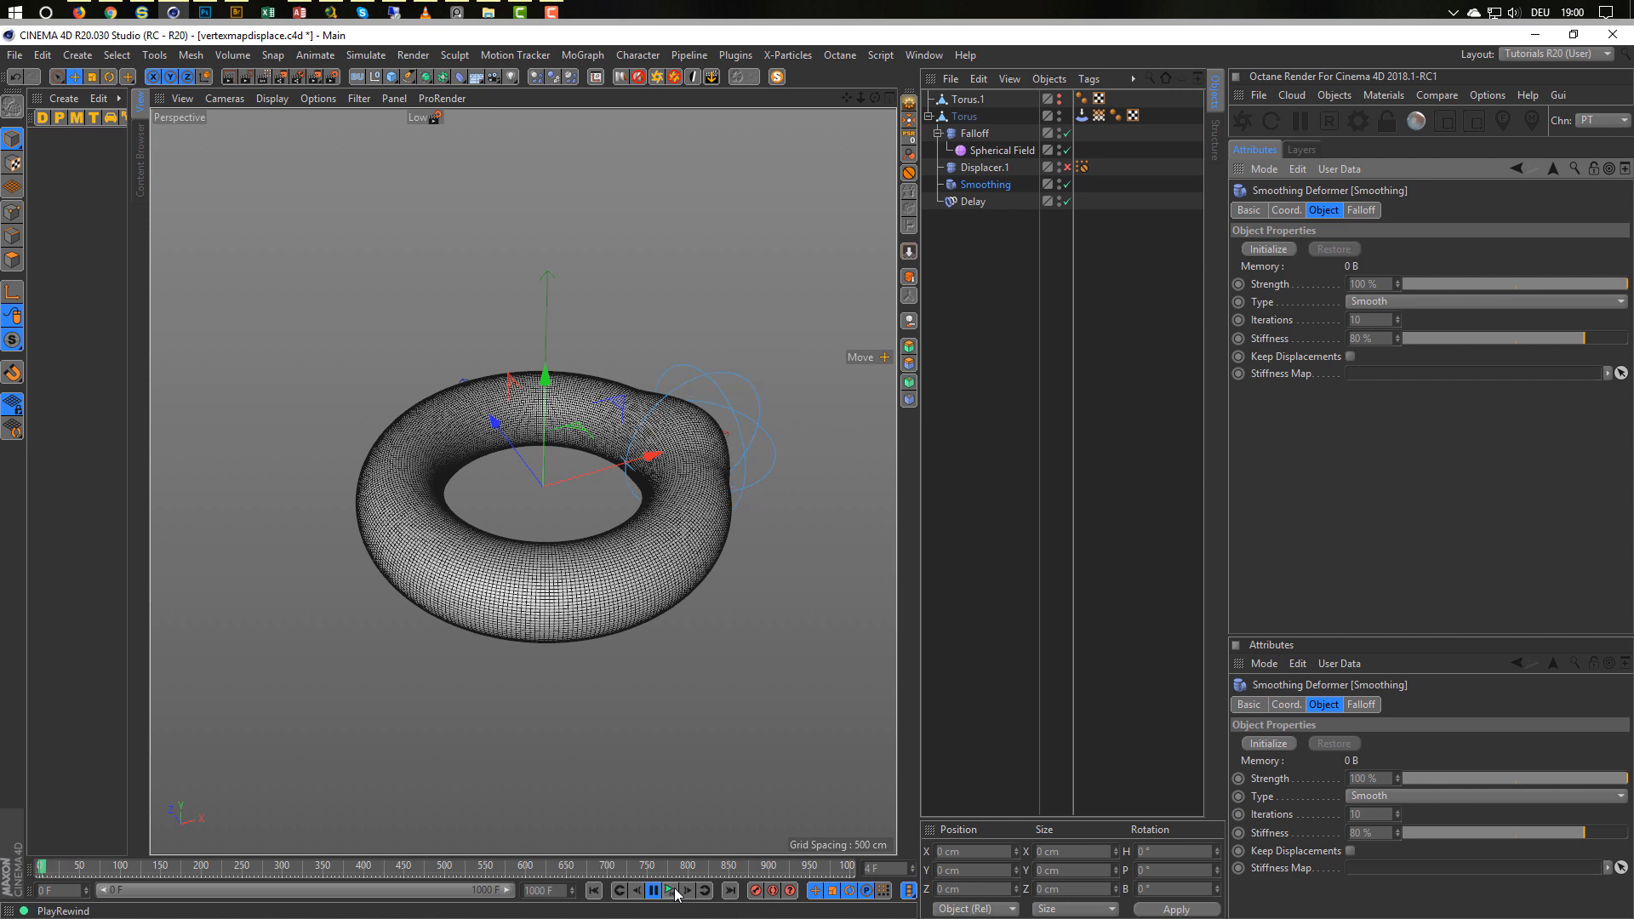
click(676, 893)
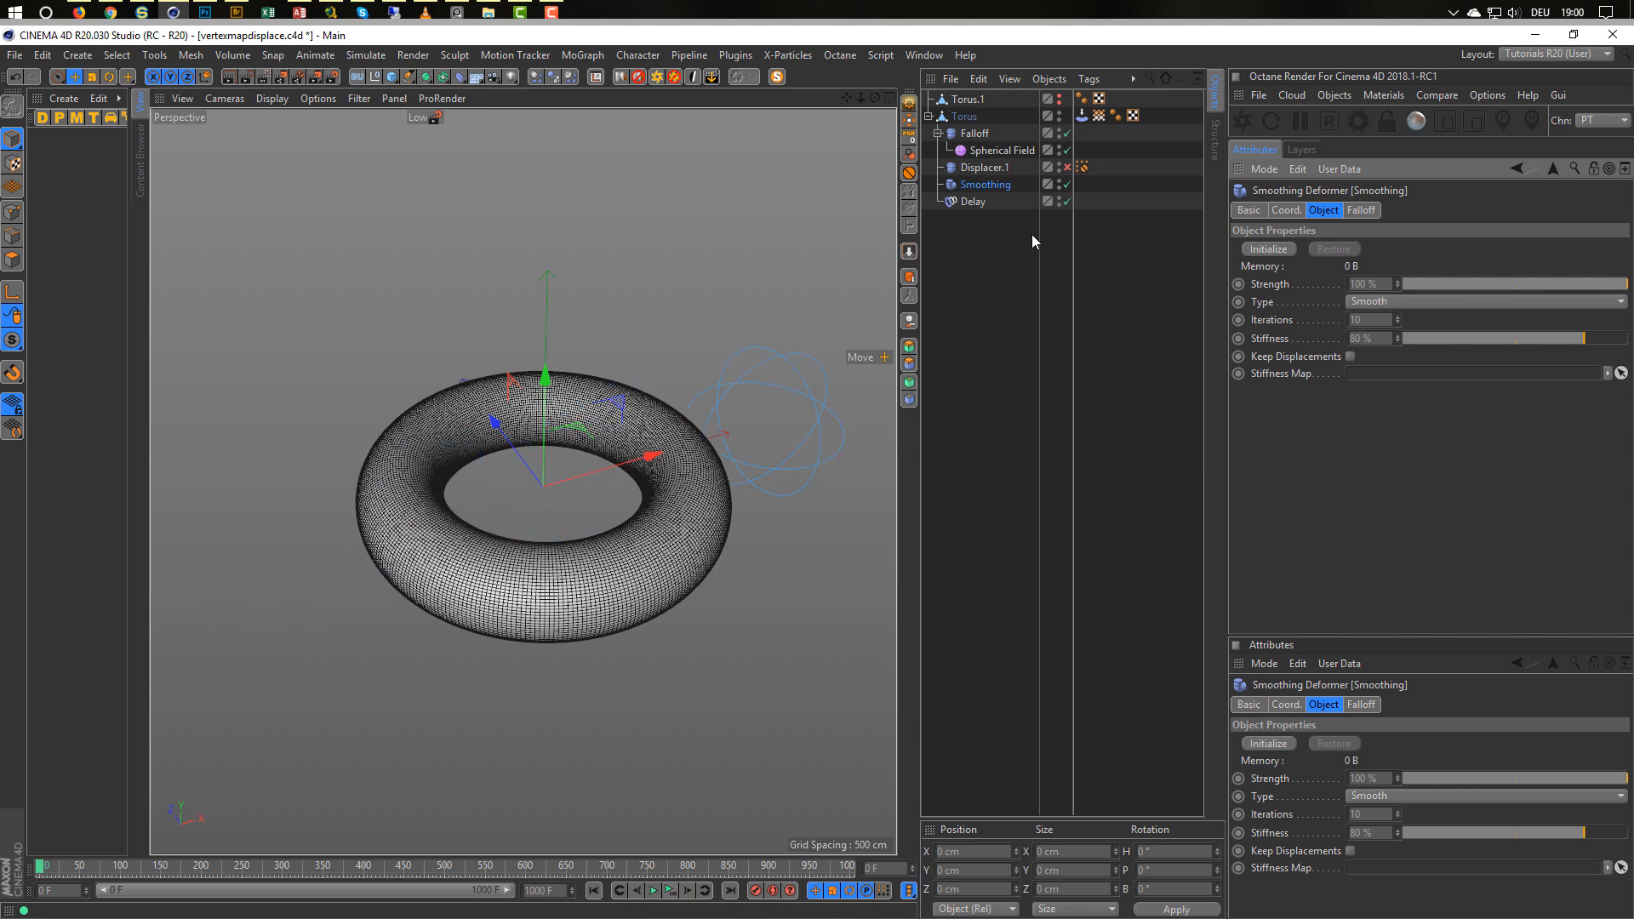
Try an amount of 12 in the torus's Tension tag and play the animation.
click(1081, 116)
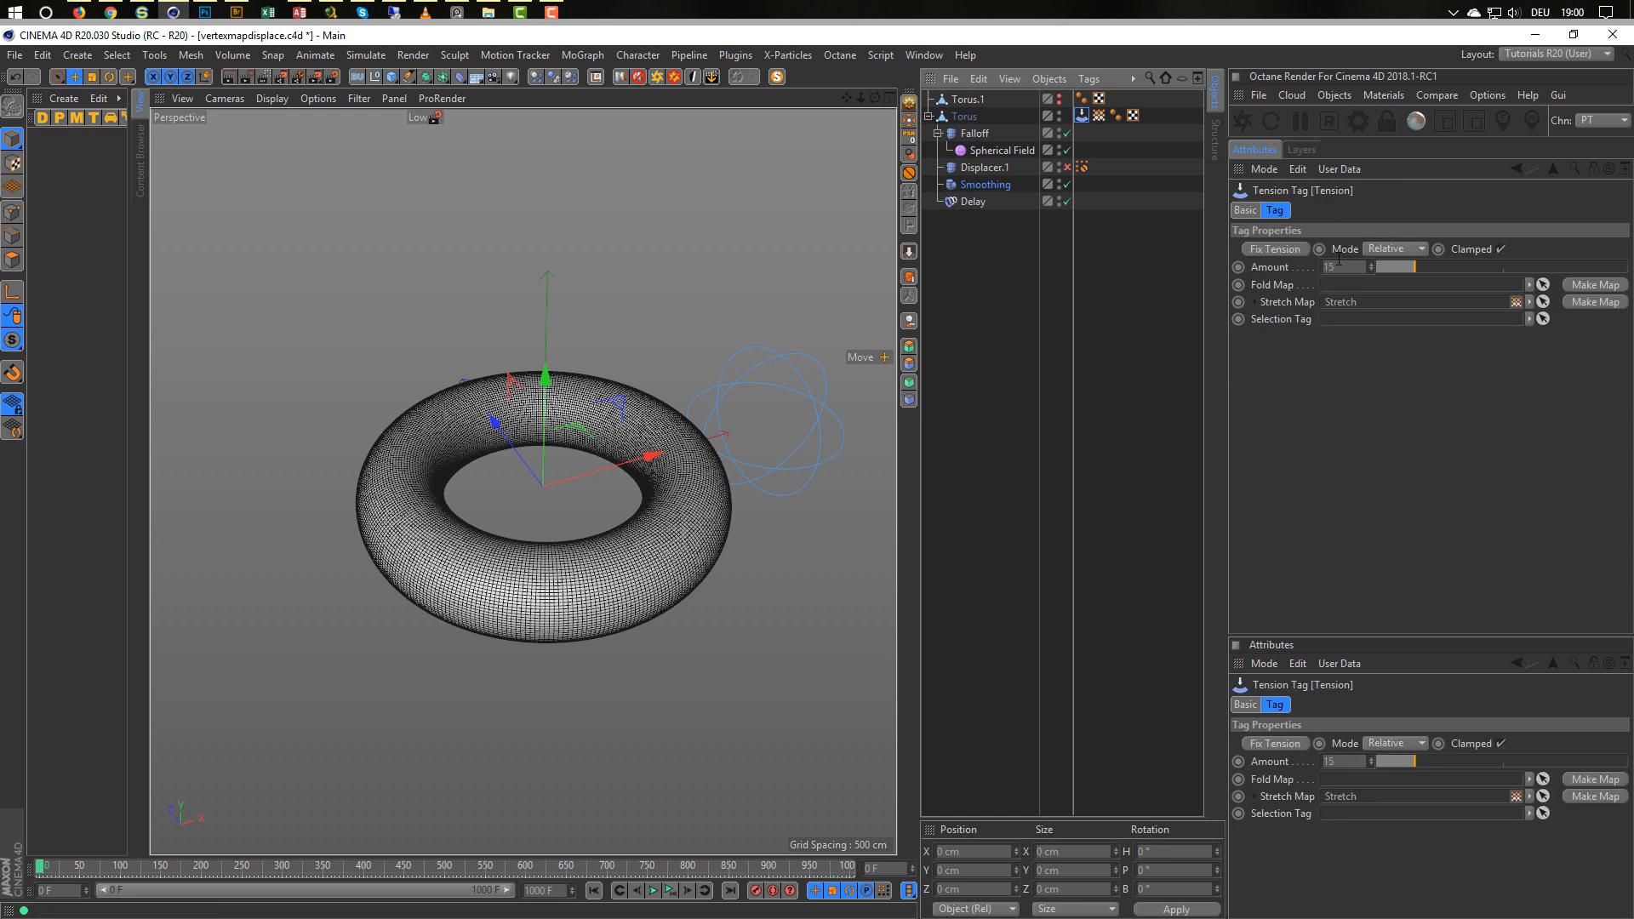
click(1330, 267)
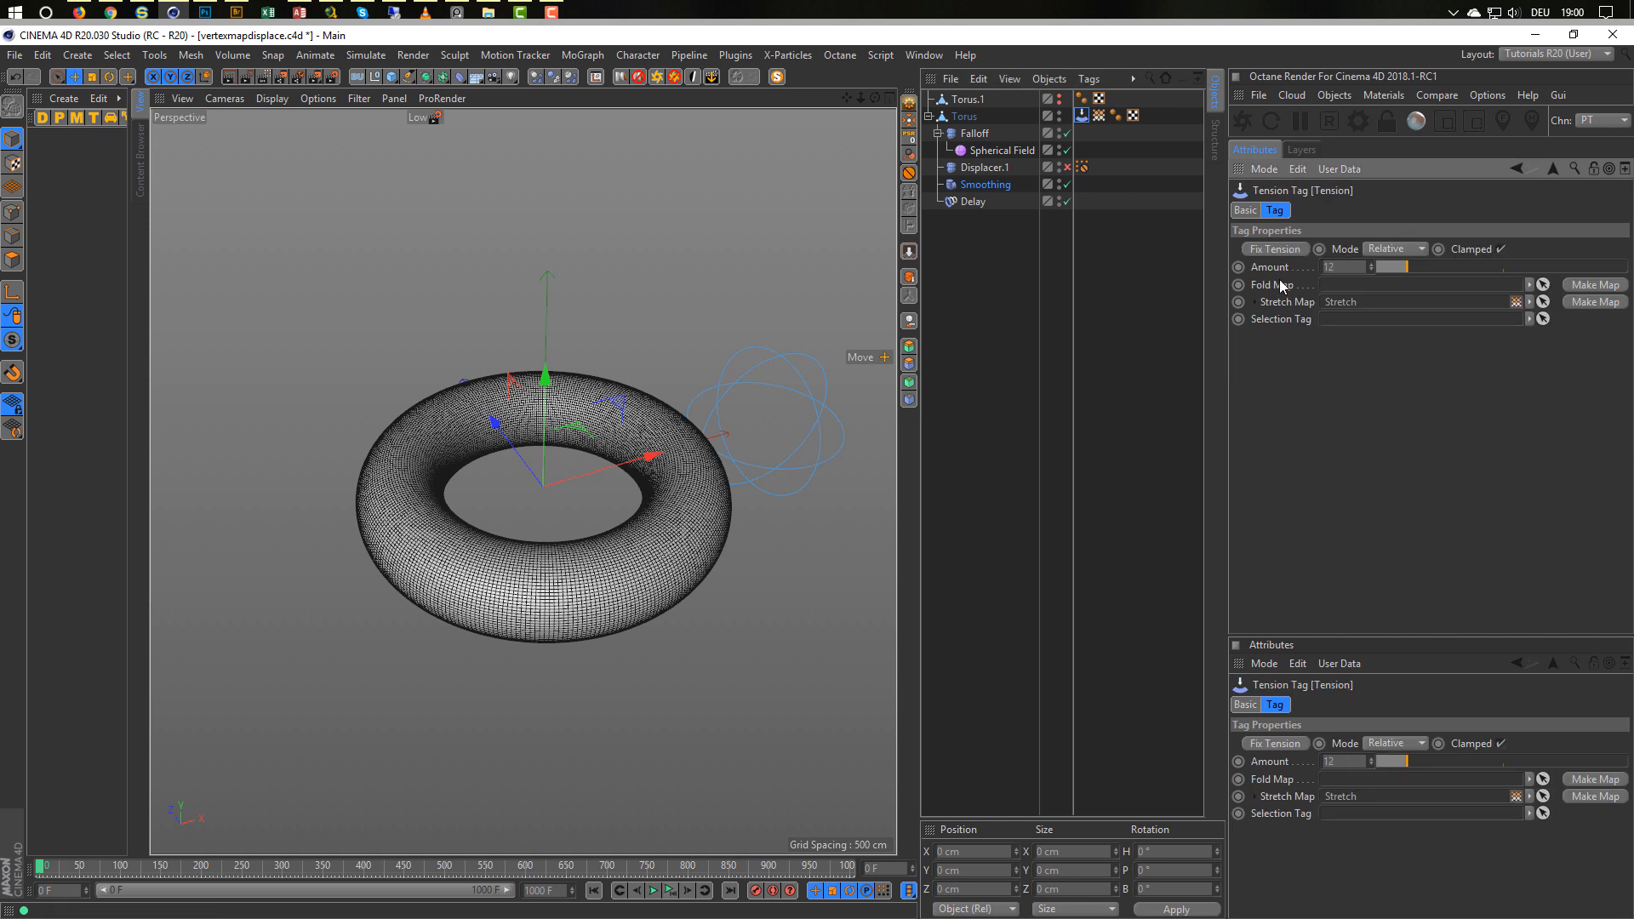
click(670, 892)
click(671, 894)
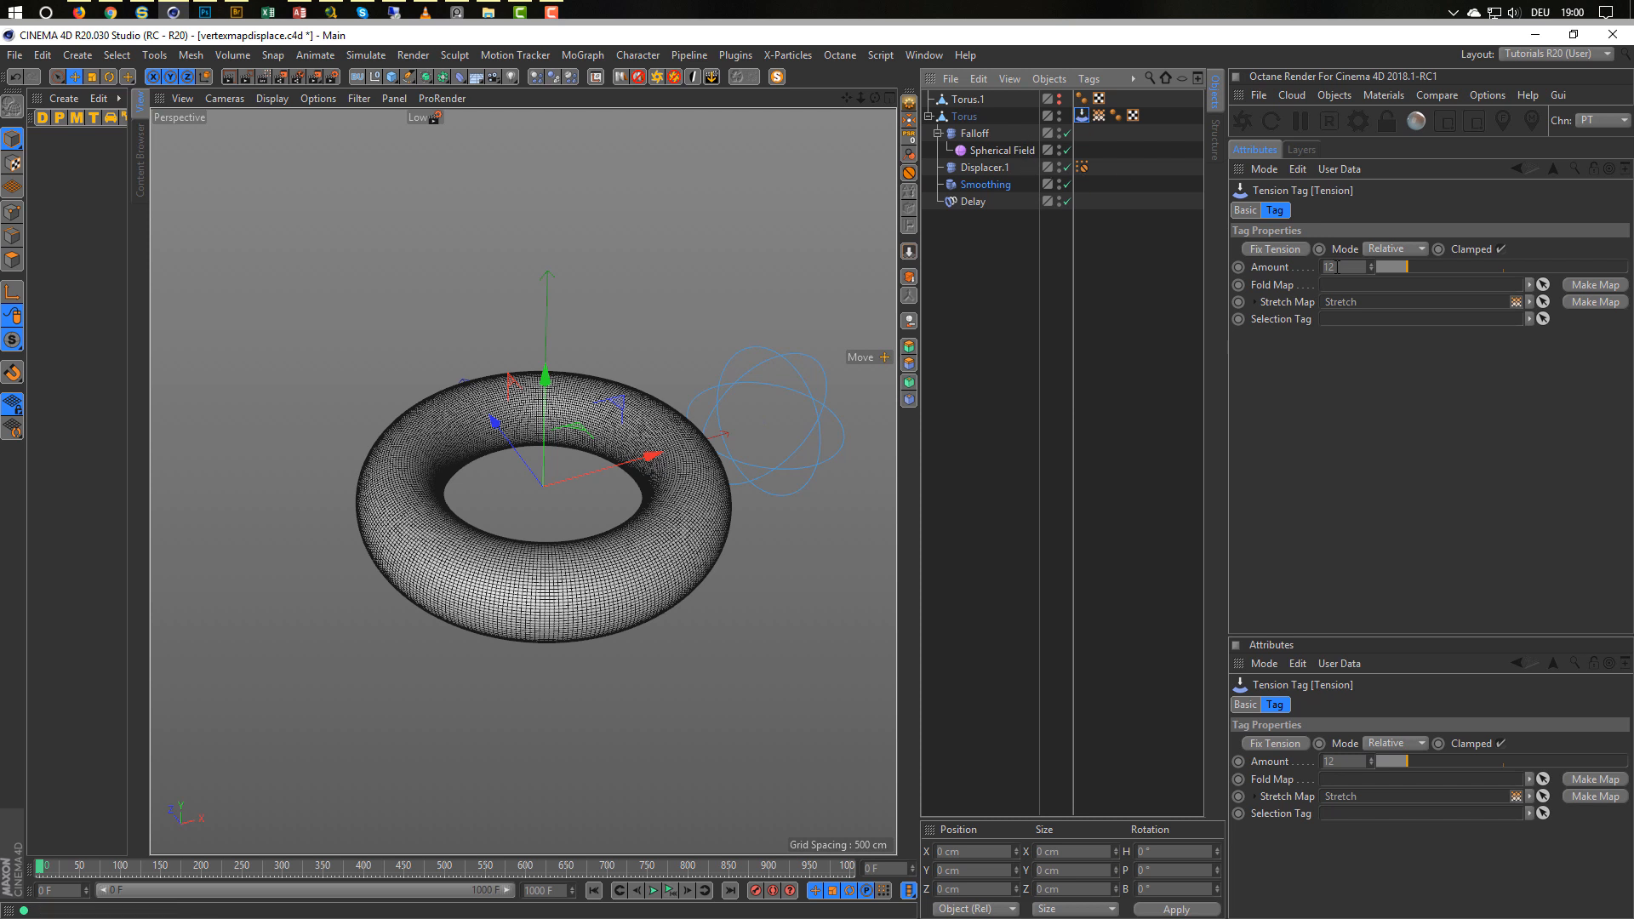
Set the Tension tag's amount to 15, play the animation to check the displacement and rewind to frame 0.
drag(1346, 267, 1280, 278)
text(15)
key(Return)
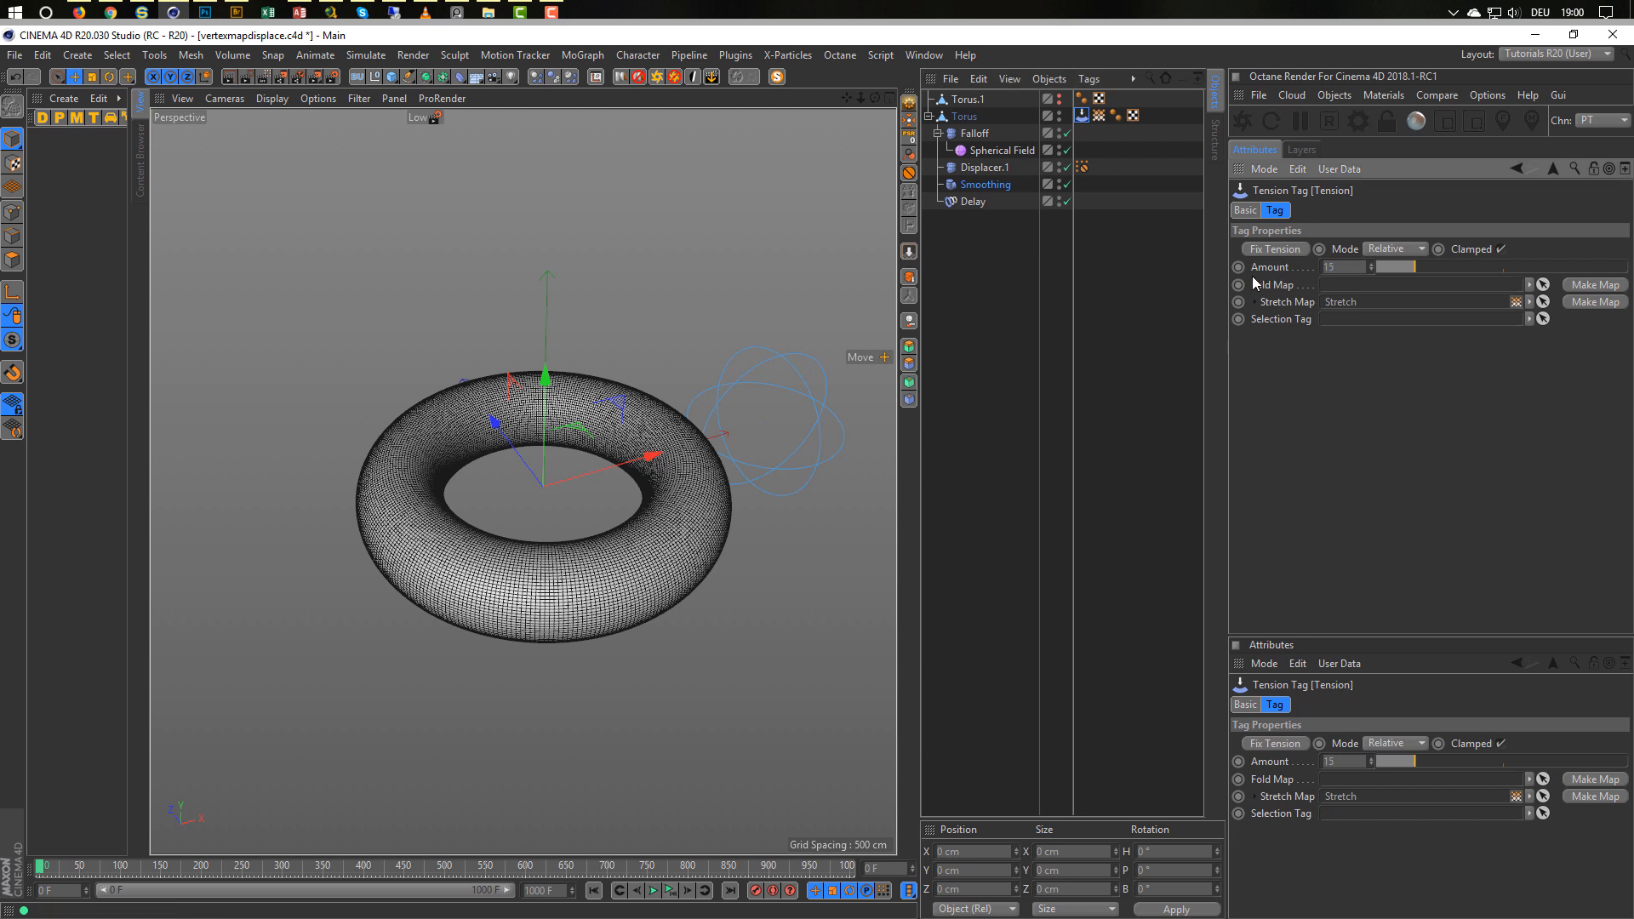
click(672, 890)
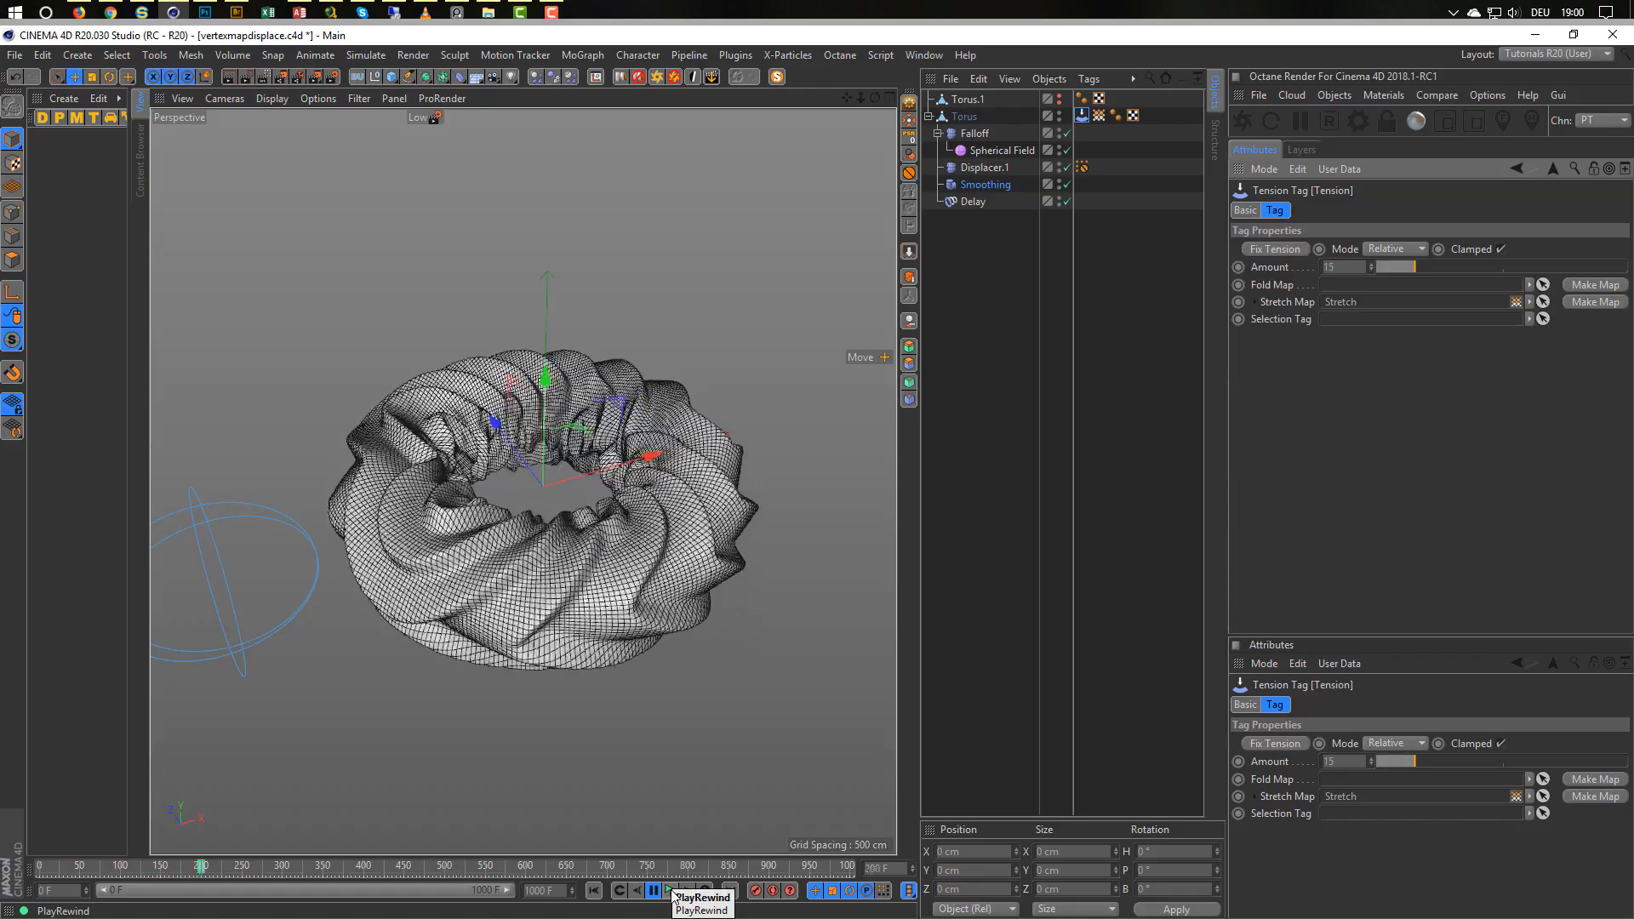
click(672, 894)
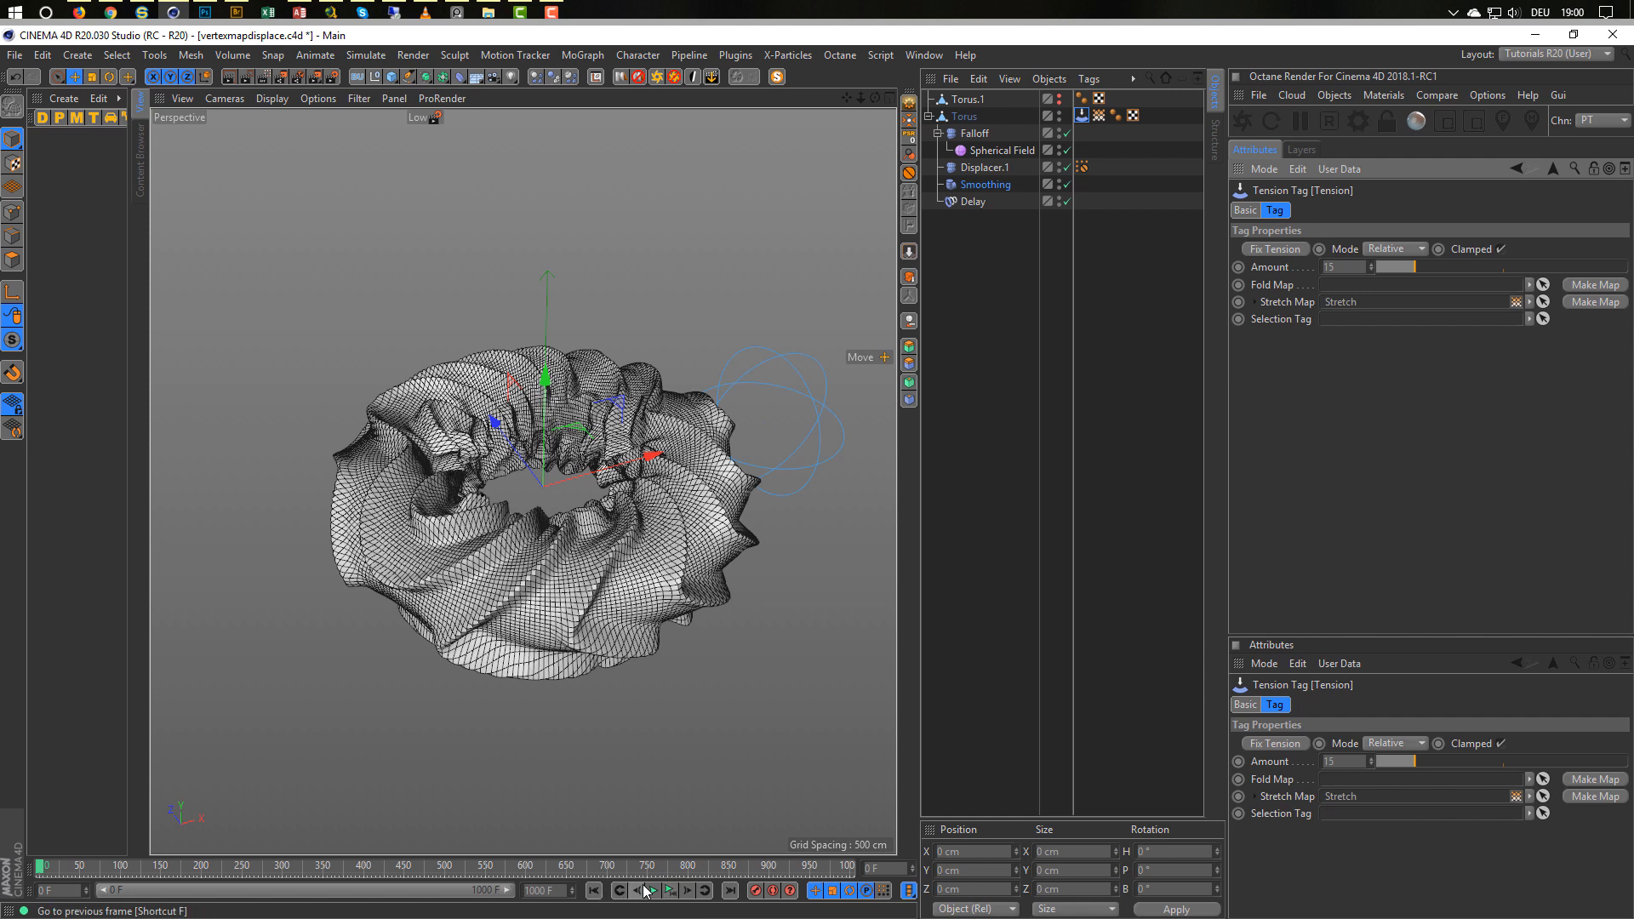
Toggle Delay and Displacer.1 off and on again to reset the torus's displacement.
click(1067, 199)
click(1068, 168)
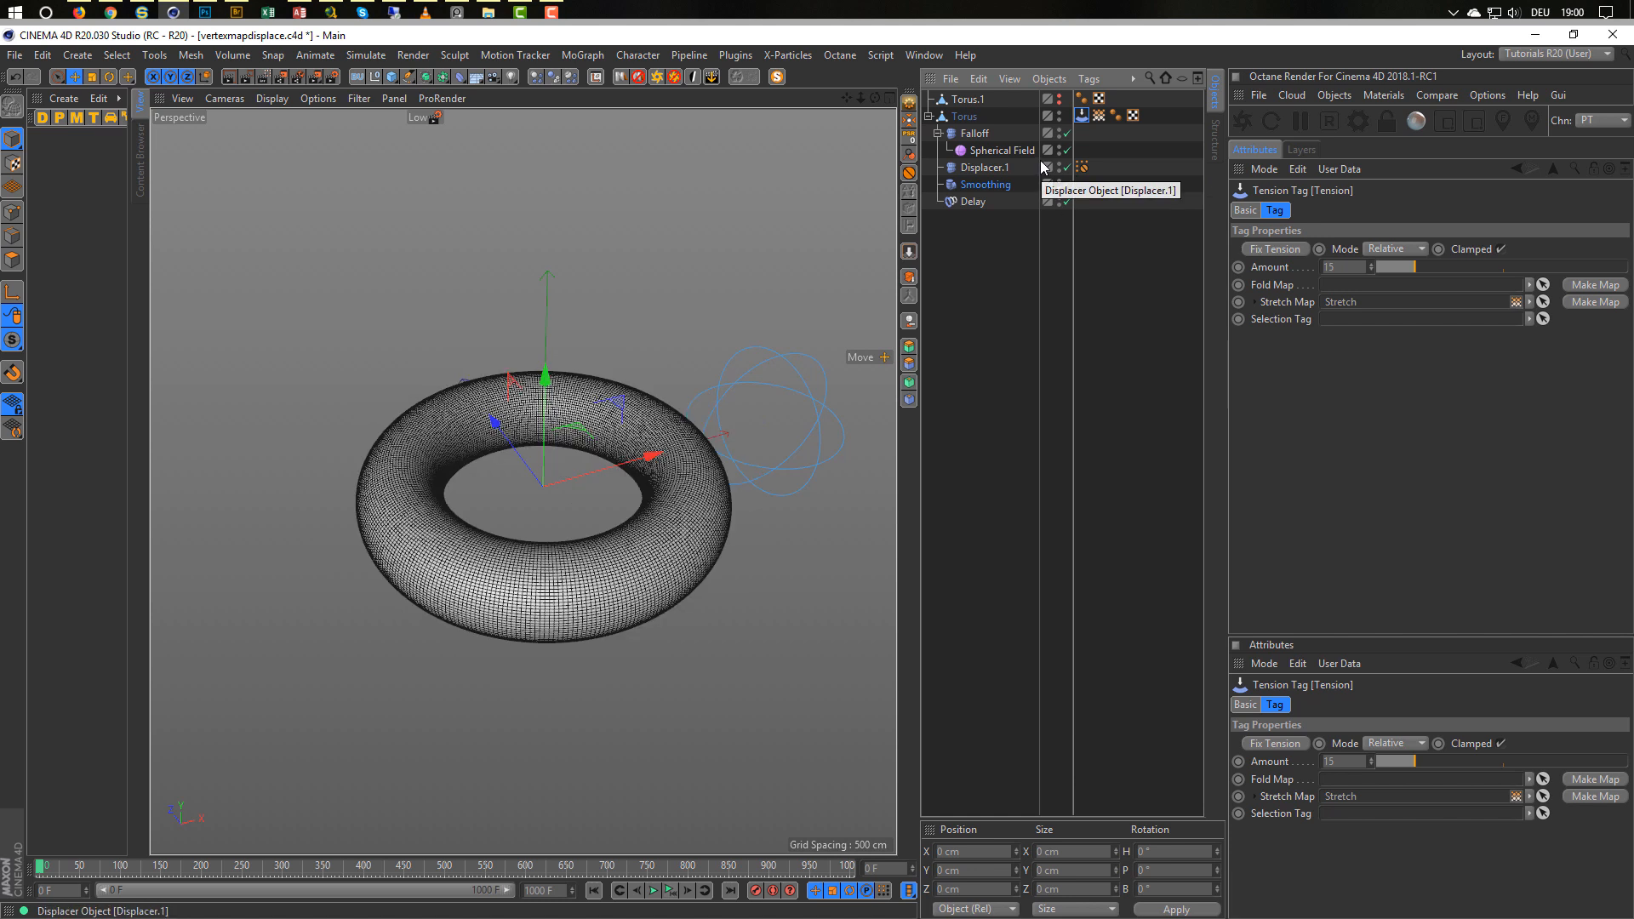
scroll(609, 477, up, 2)
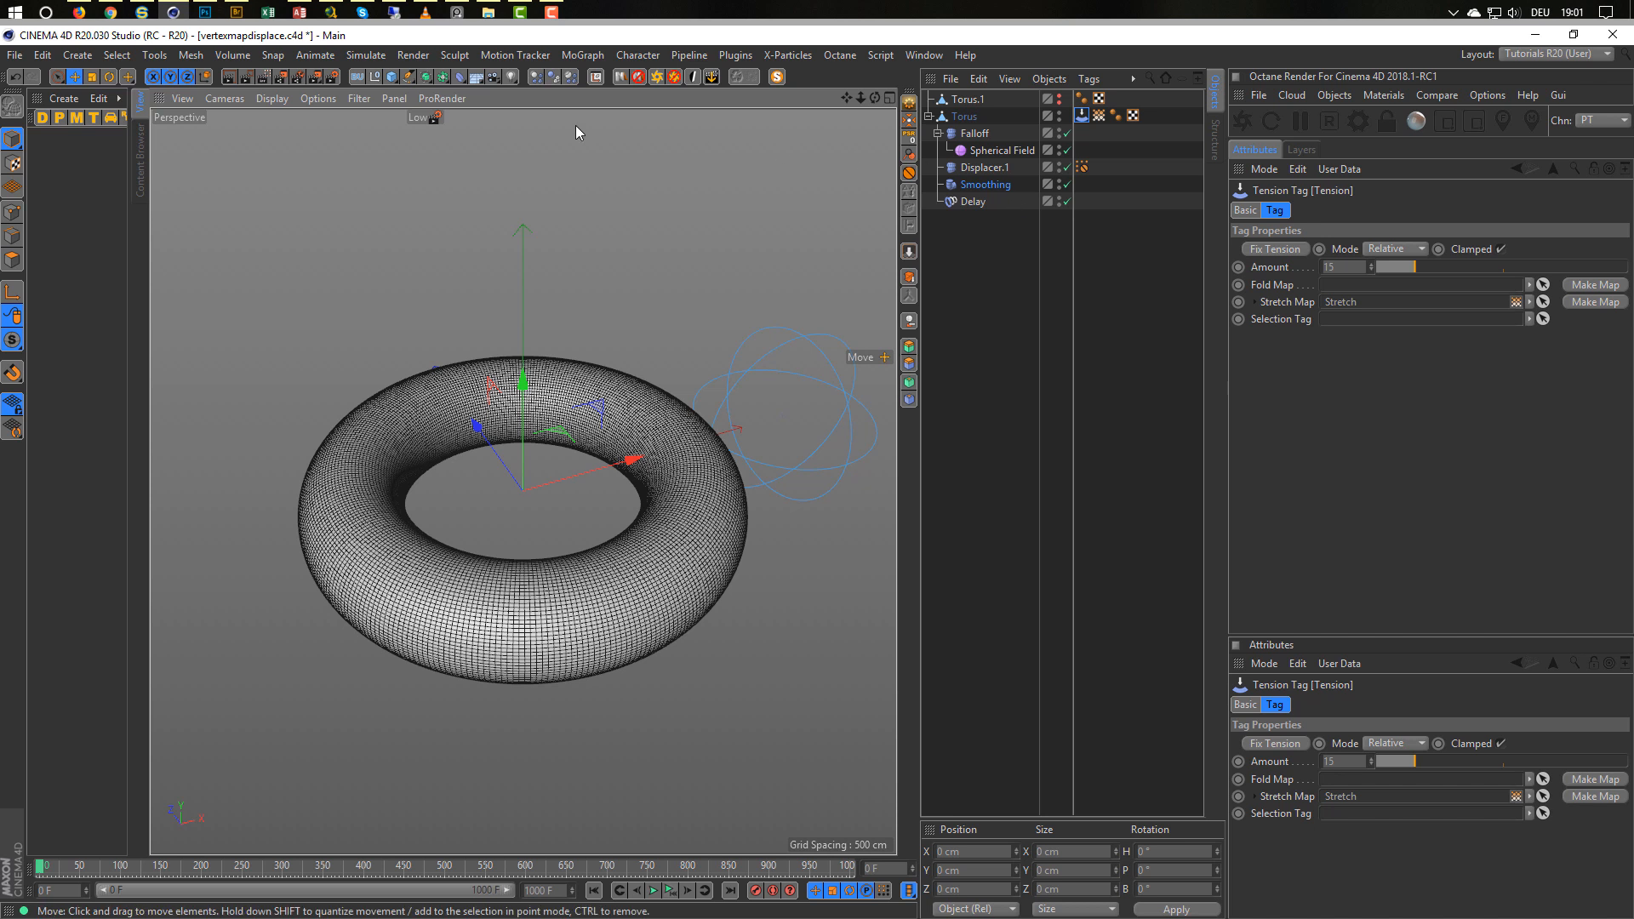
Add a null object and name it Xpresso.
click(376, 77)
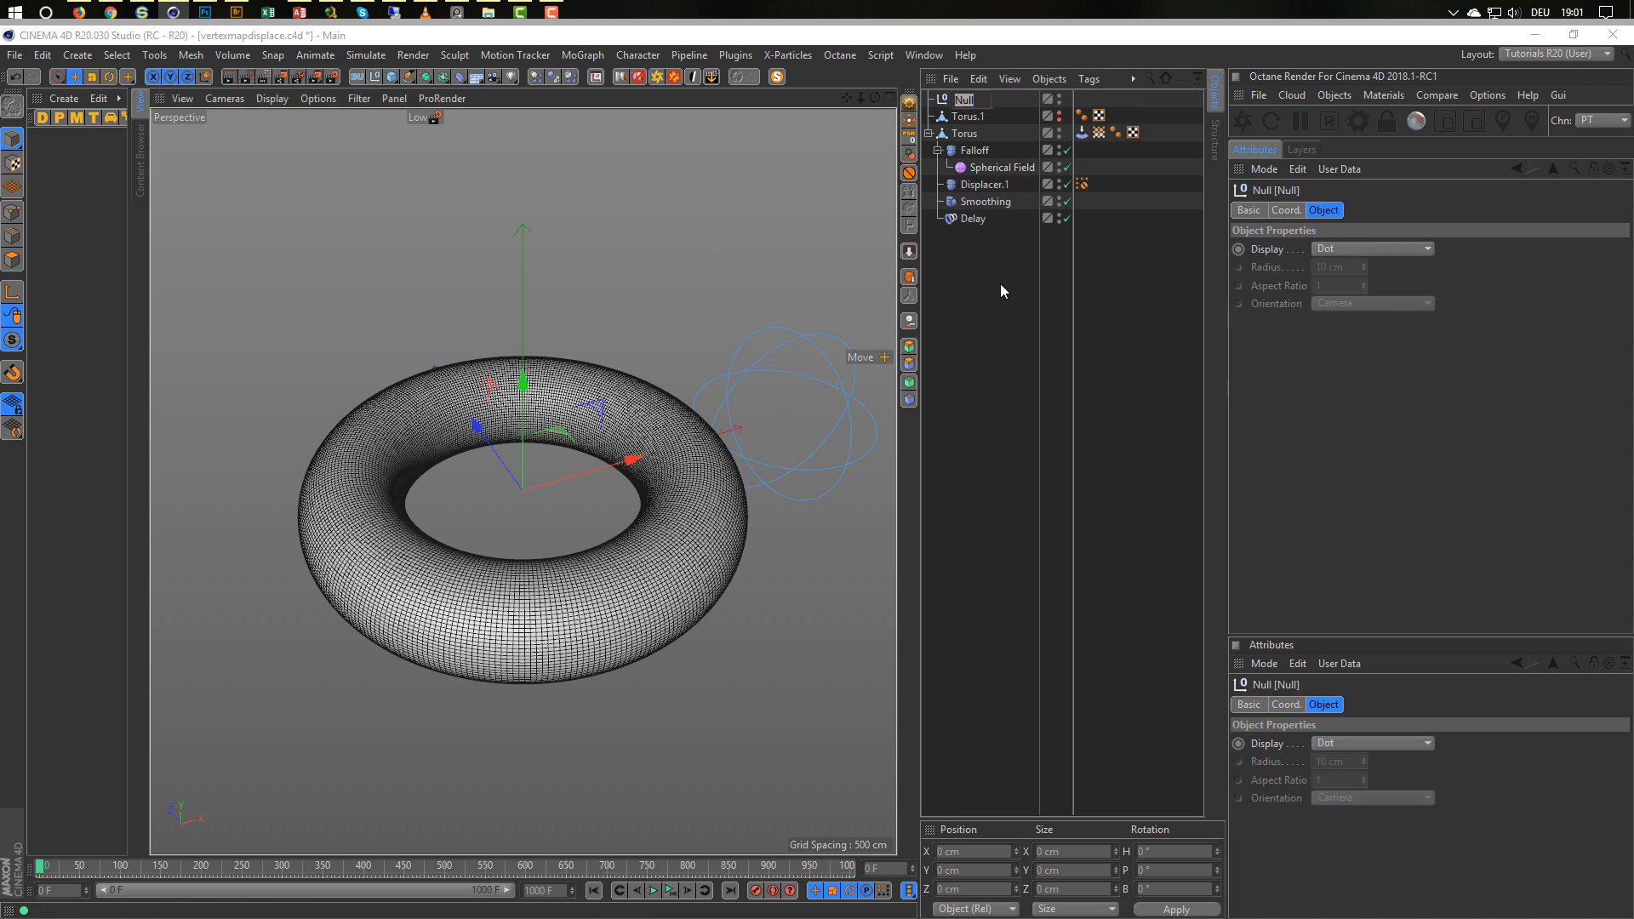
text(Xpresso)
key(Return)
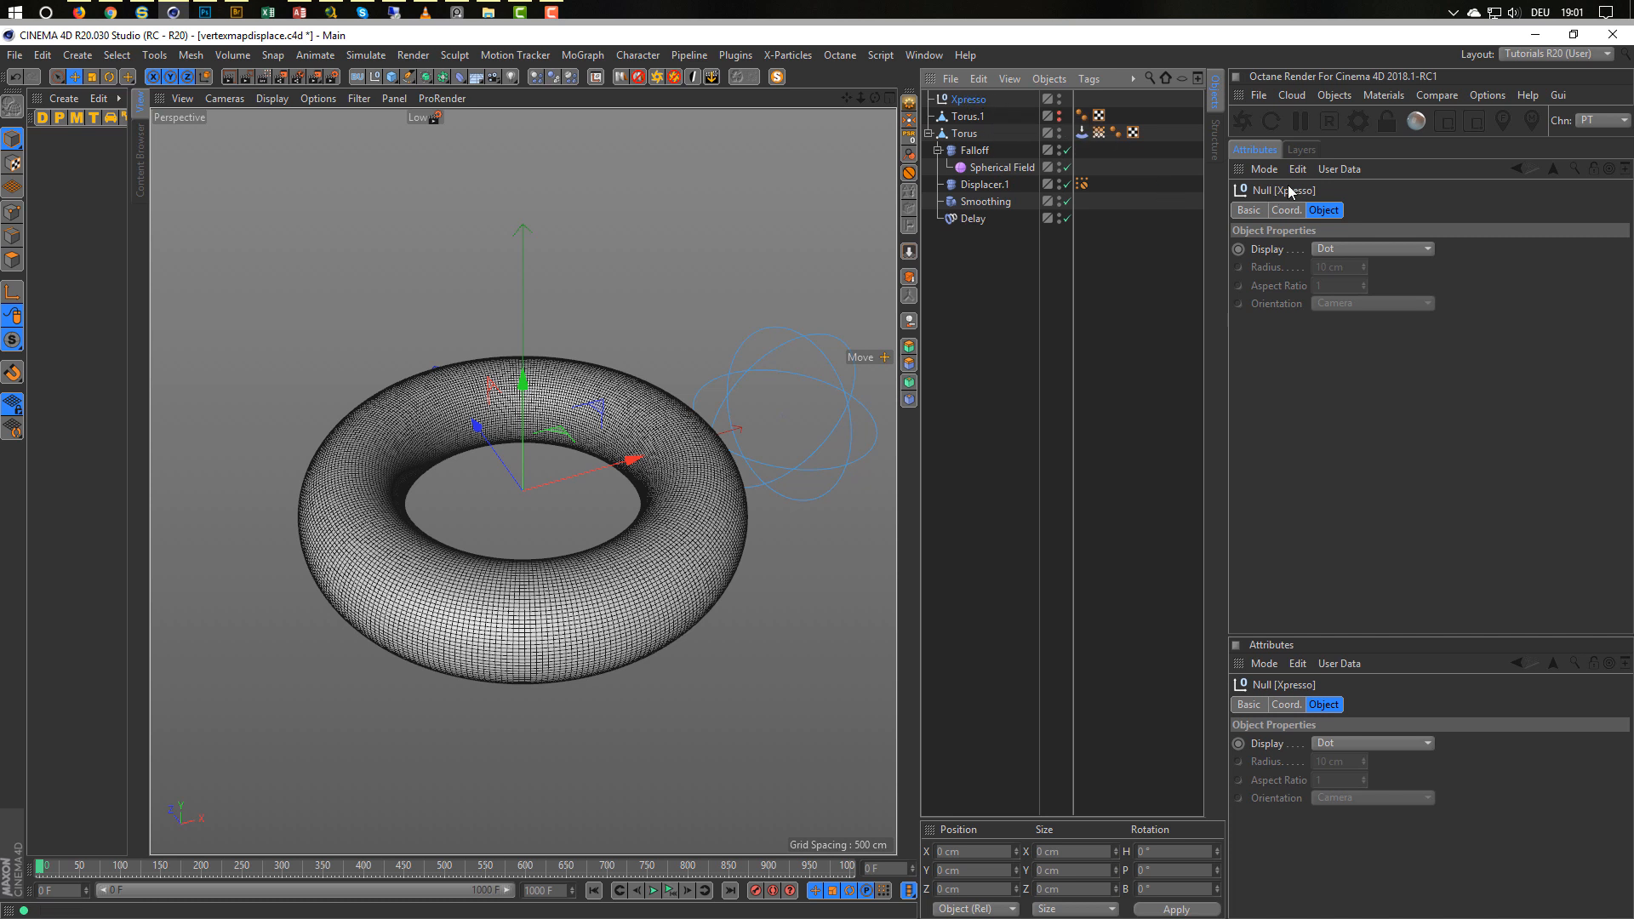
Add a user data group named Reset Displacement to the Xpresso null.
click(1341, 169)
click(1344, 211)
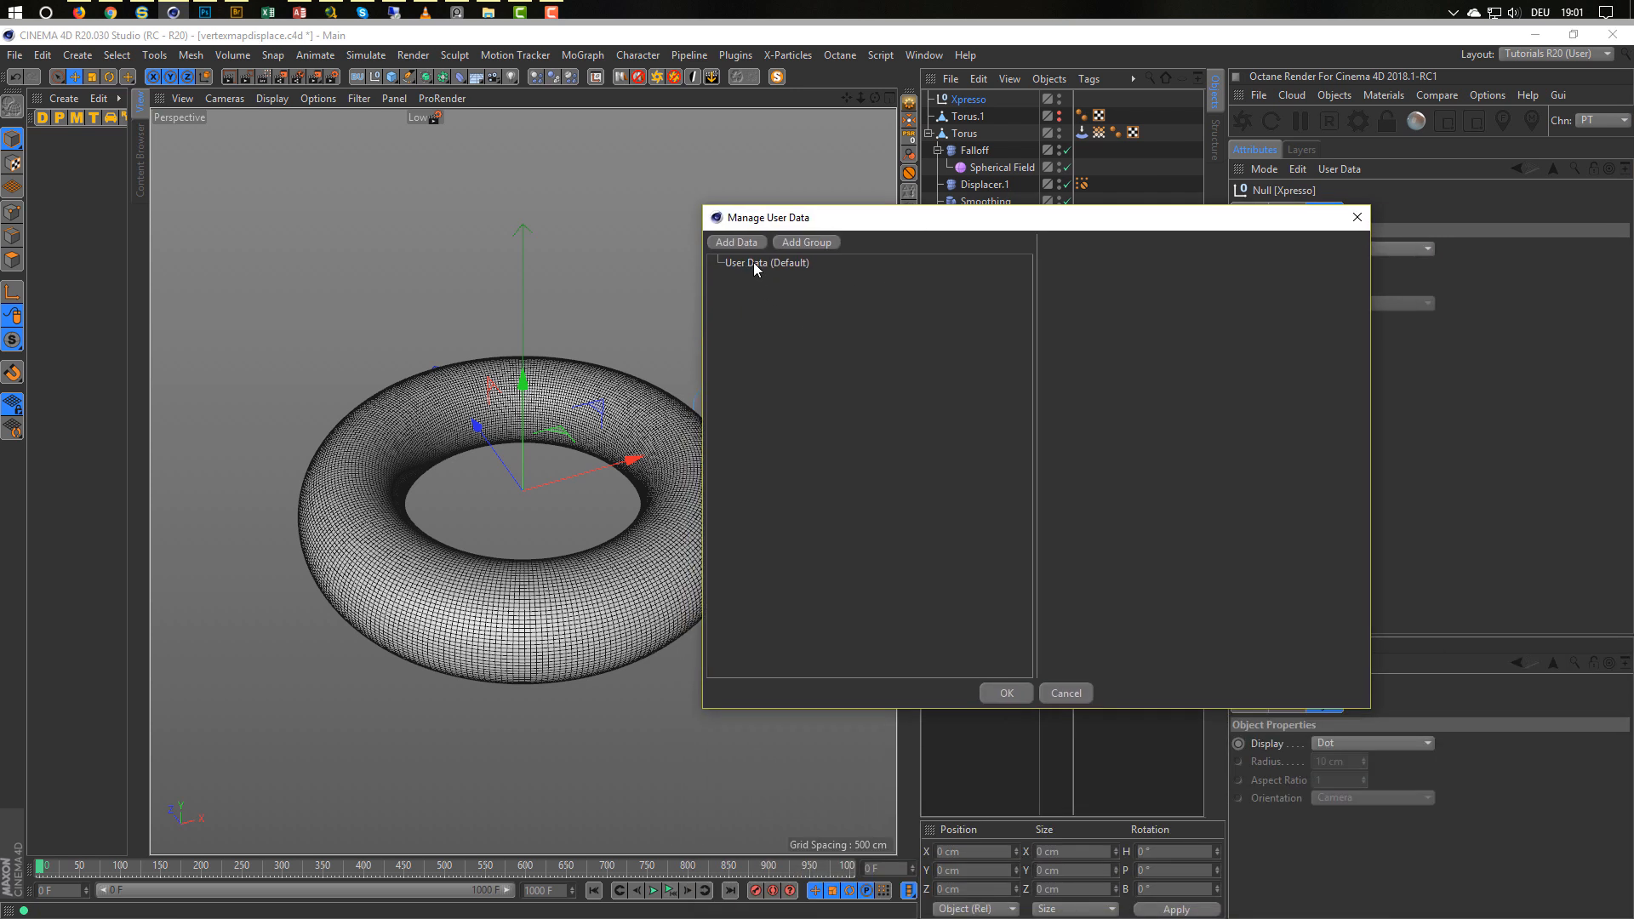
click(804, 243)
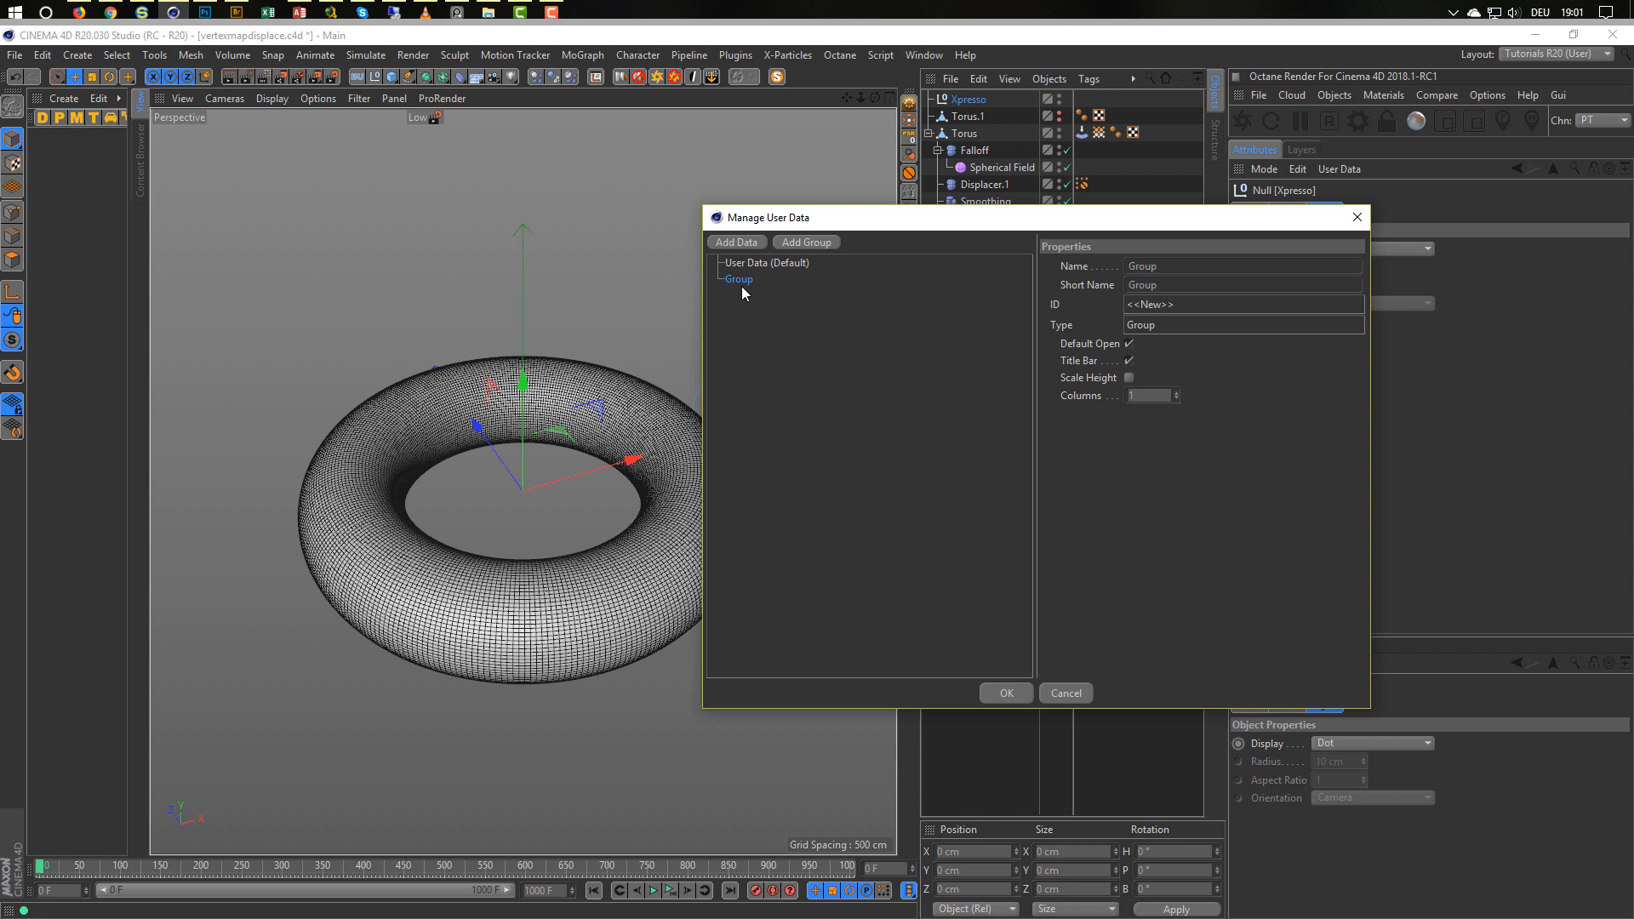
double_click(1168, 270)
text(Reset Displacement)
key(Return)
Add a Boolean user data entry named Reset to the Reset Displacement group, with its default value enabled.
click(737, 243)
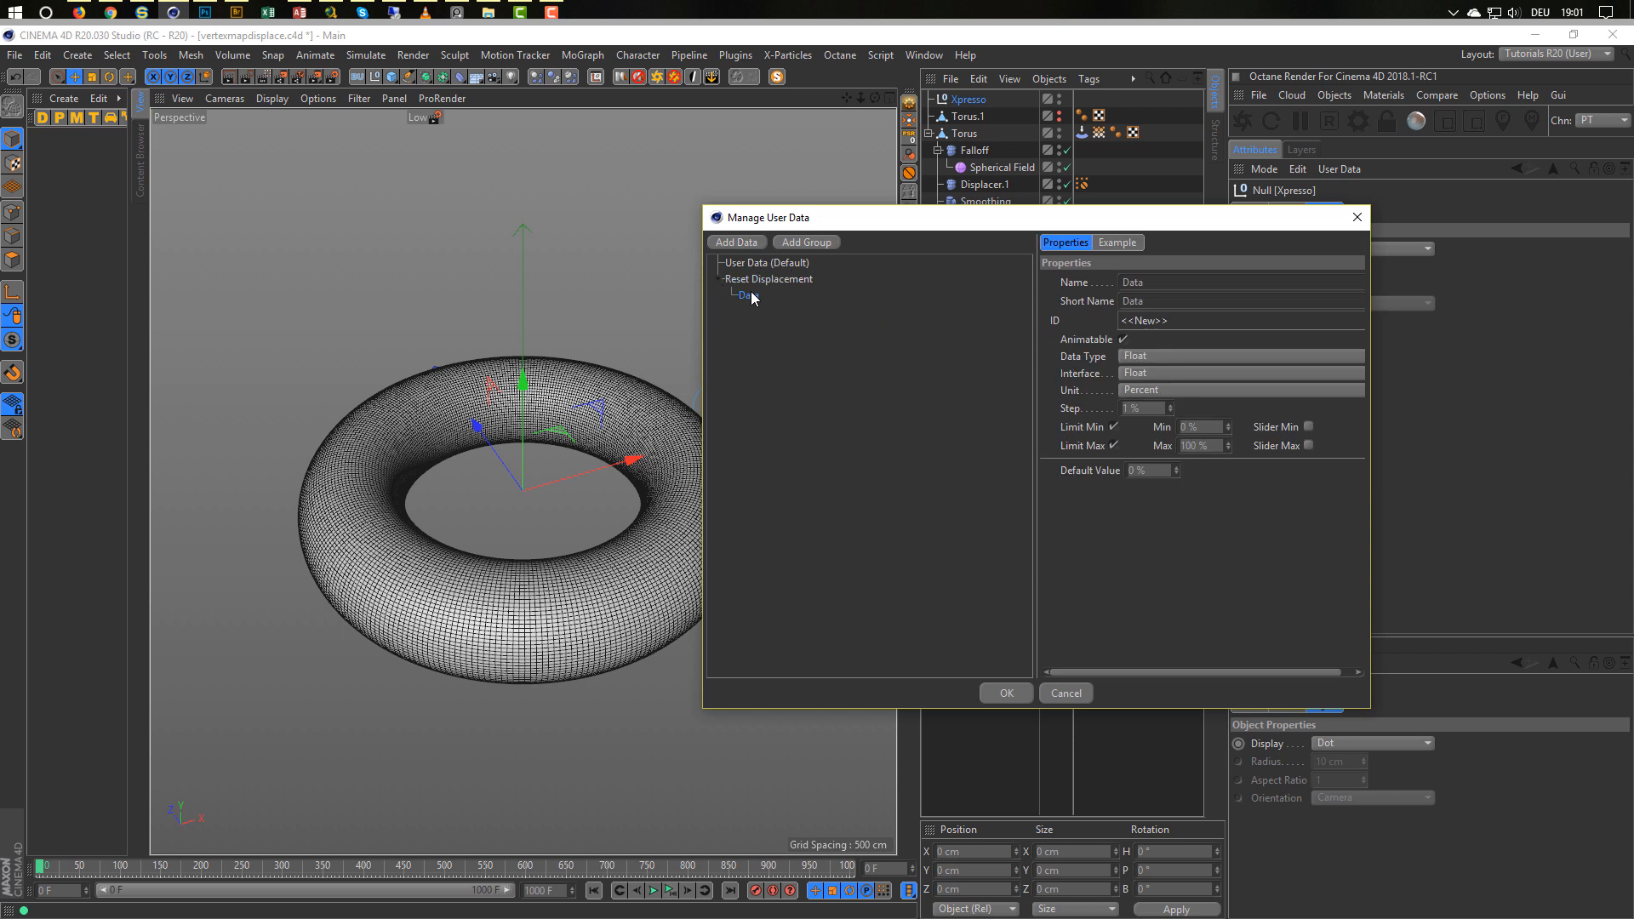
click(1156, 356)
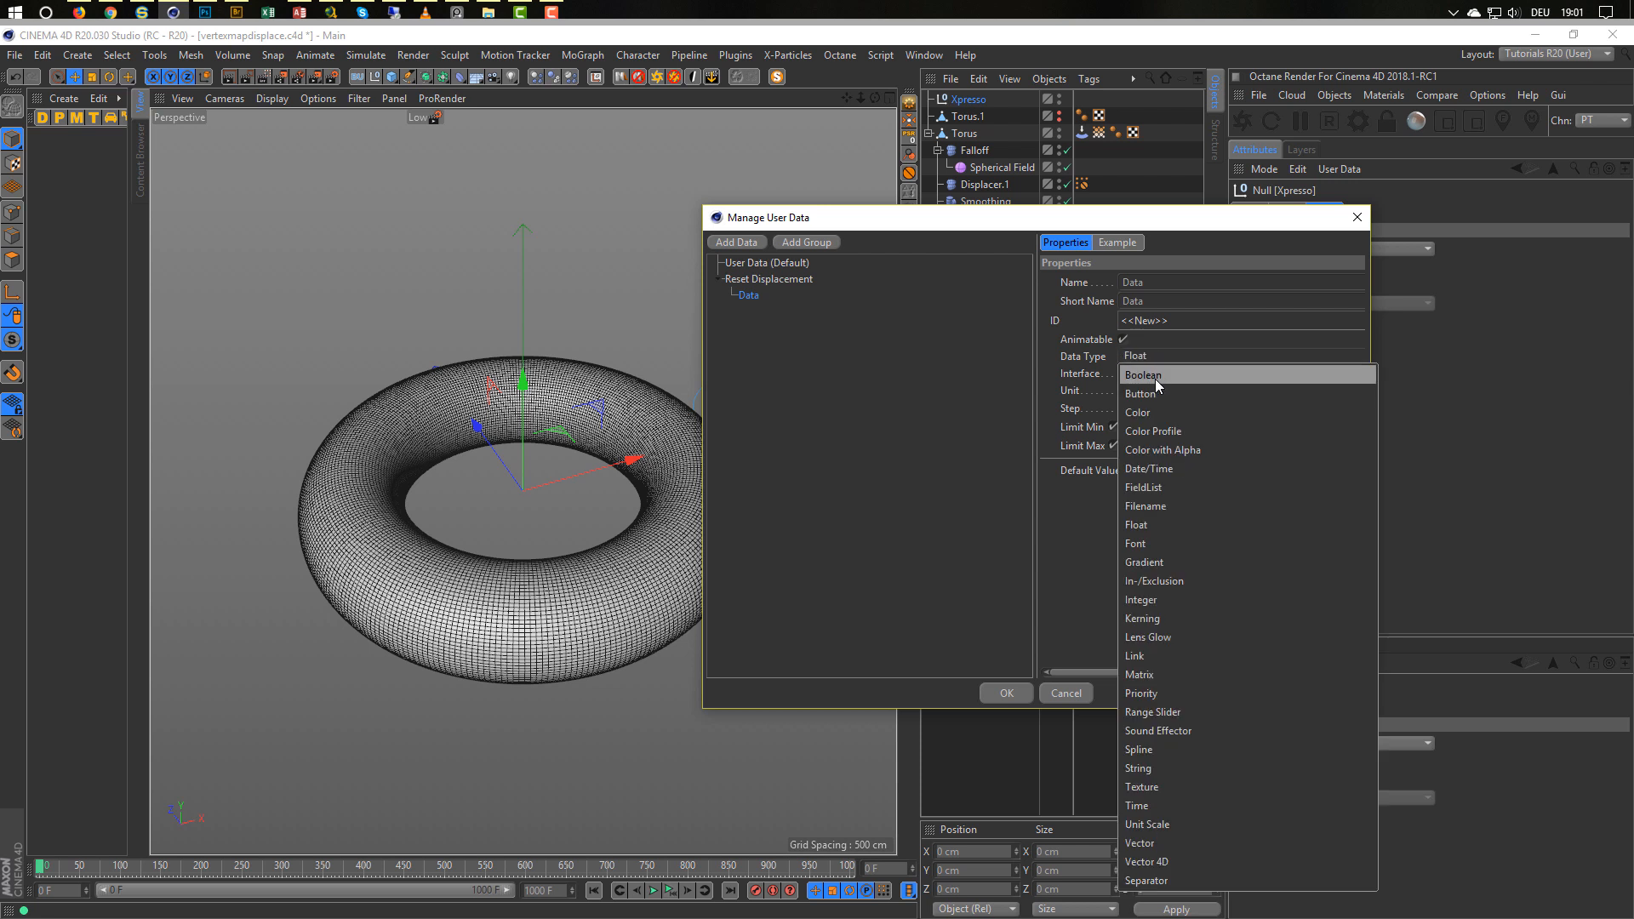
click(1155, 378)
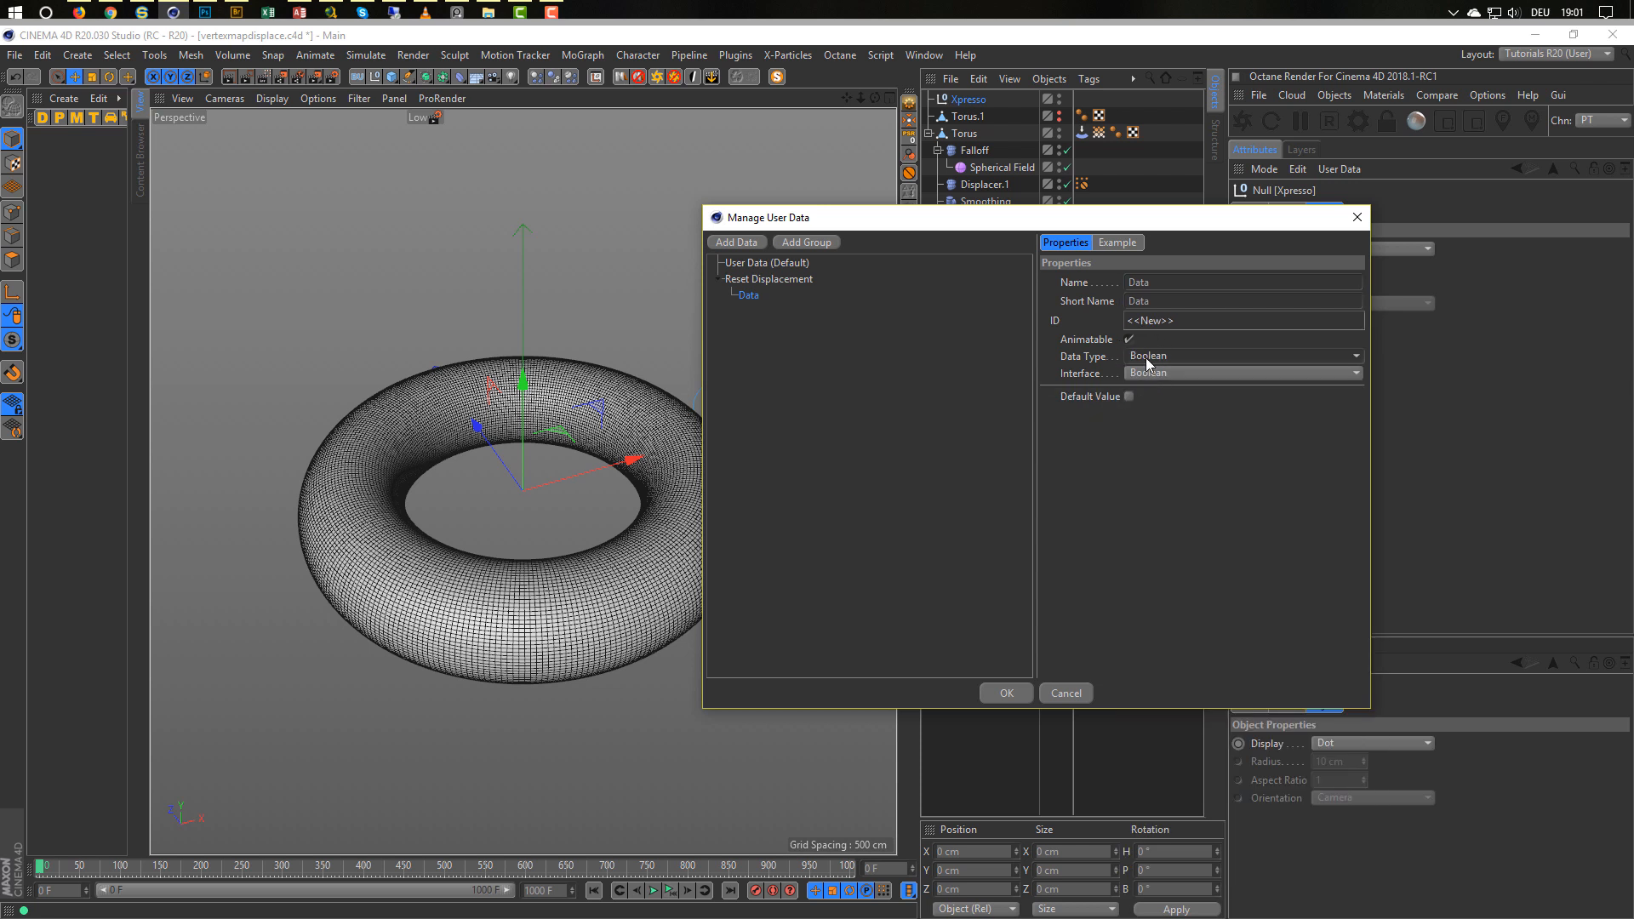
double_click(1139, 282)
text(Rese)
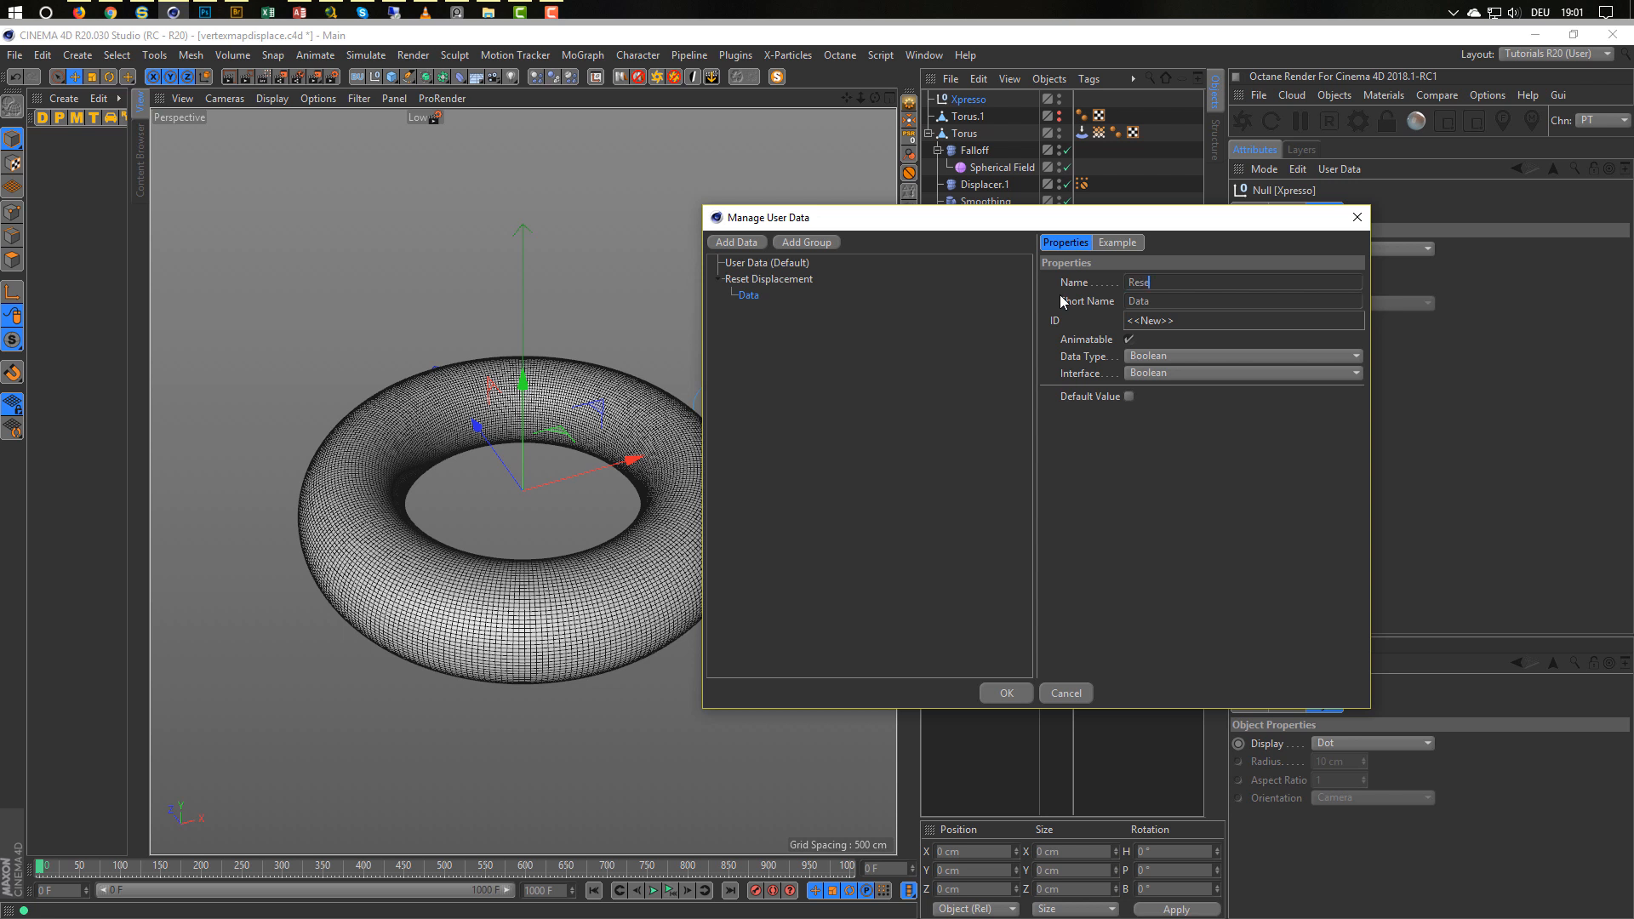
text(t)
click(1128, 396)
click(1016, 690)
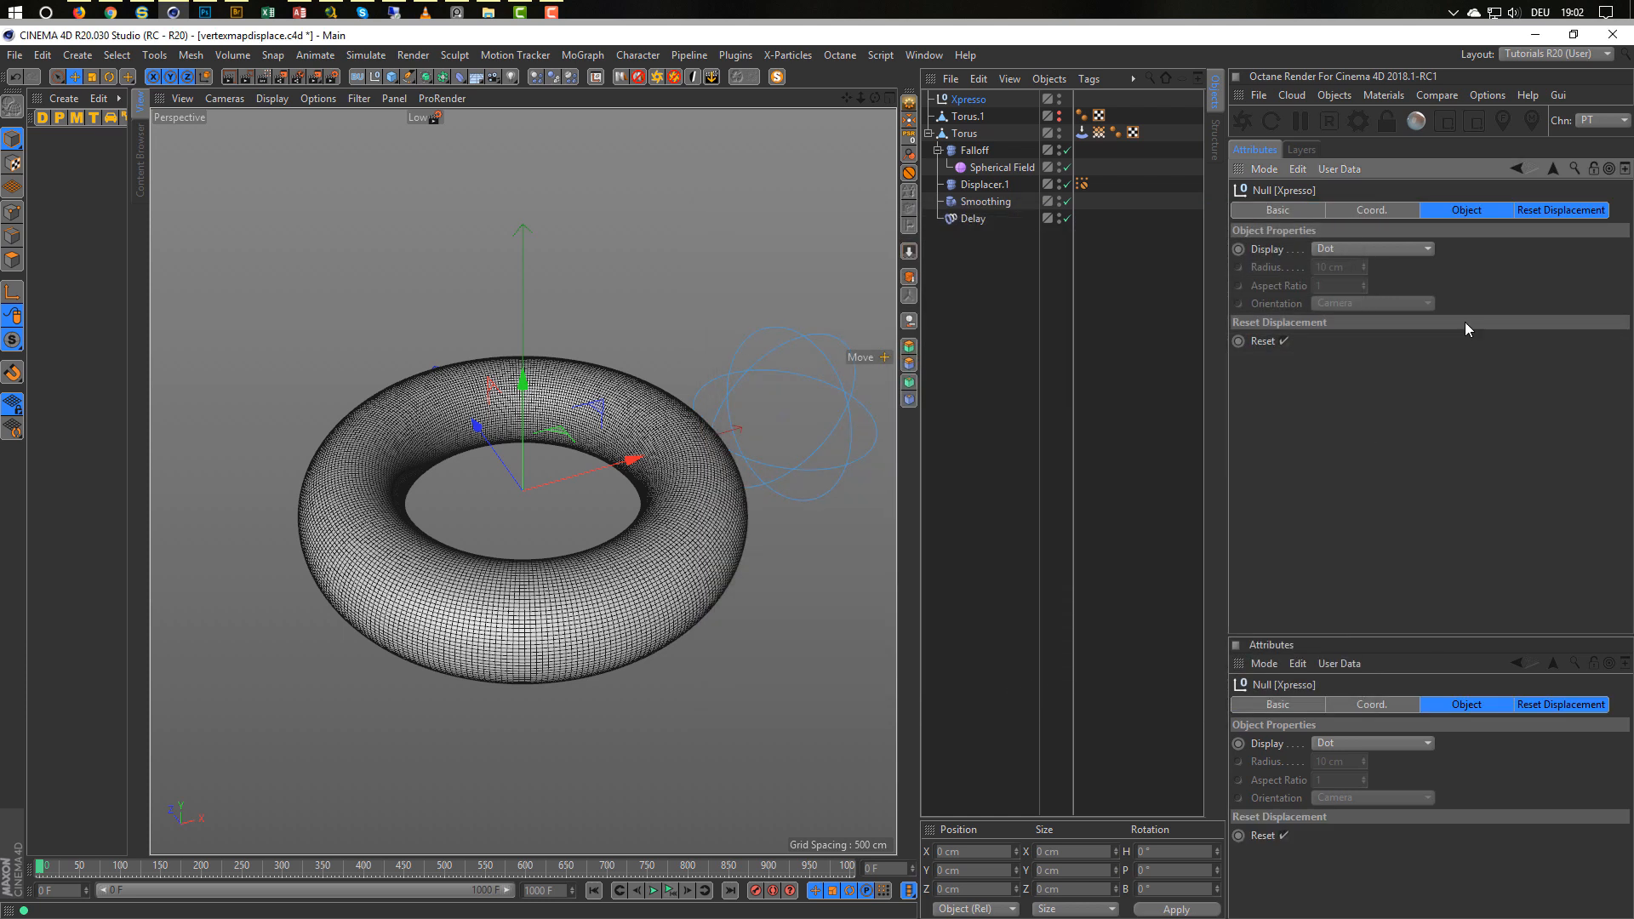
click(1523, 213)
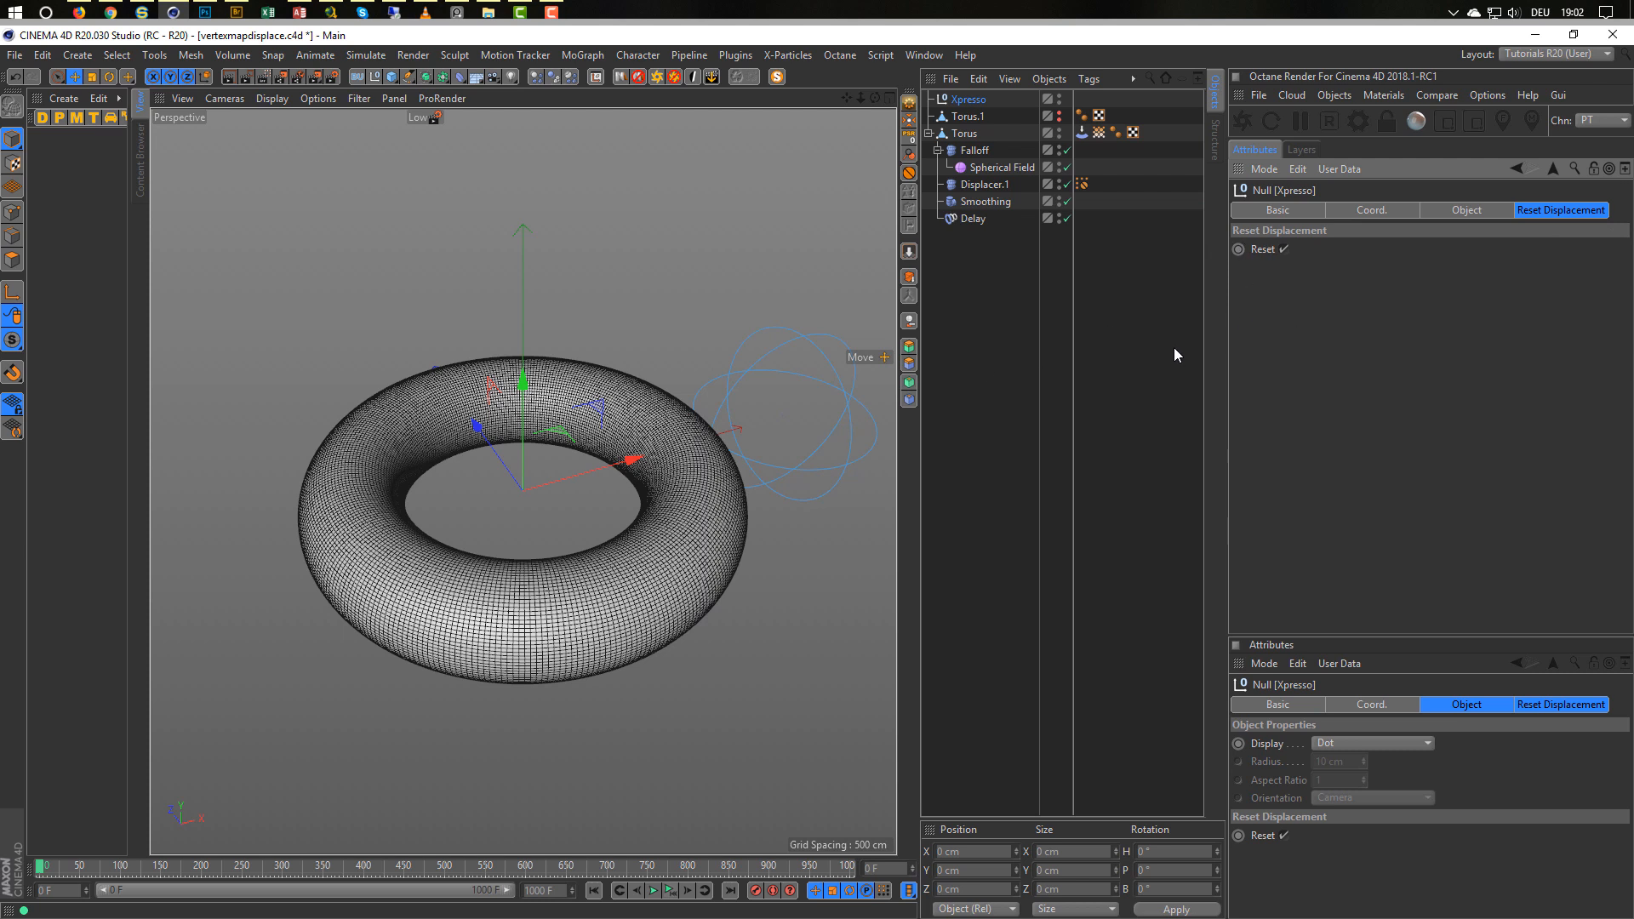
Add an XPresso tag to the Xpresso null and place its editor clear of the object list.
right_click(969, 99)
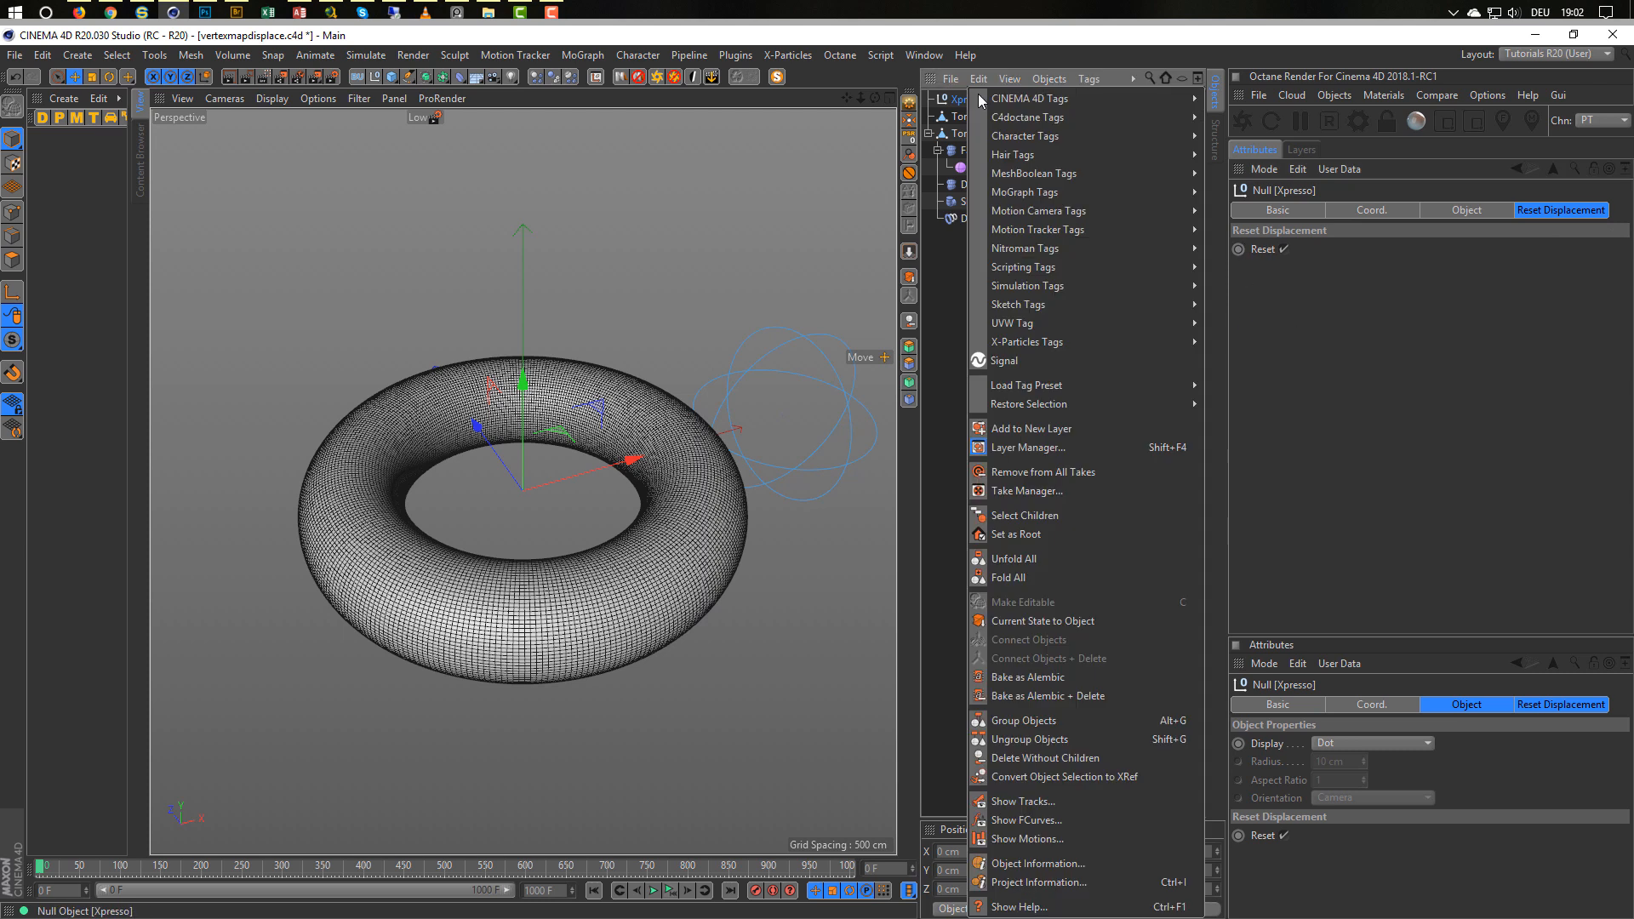
mouse_move(1063, 99)
click(1239, 622)
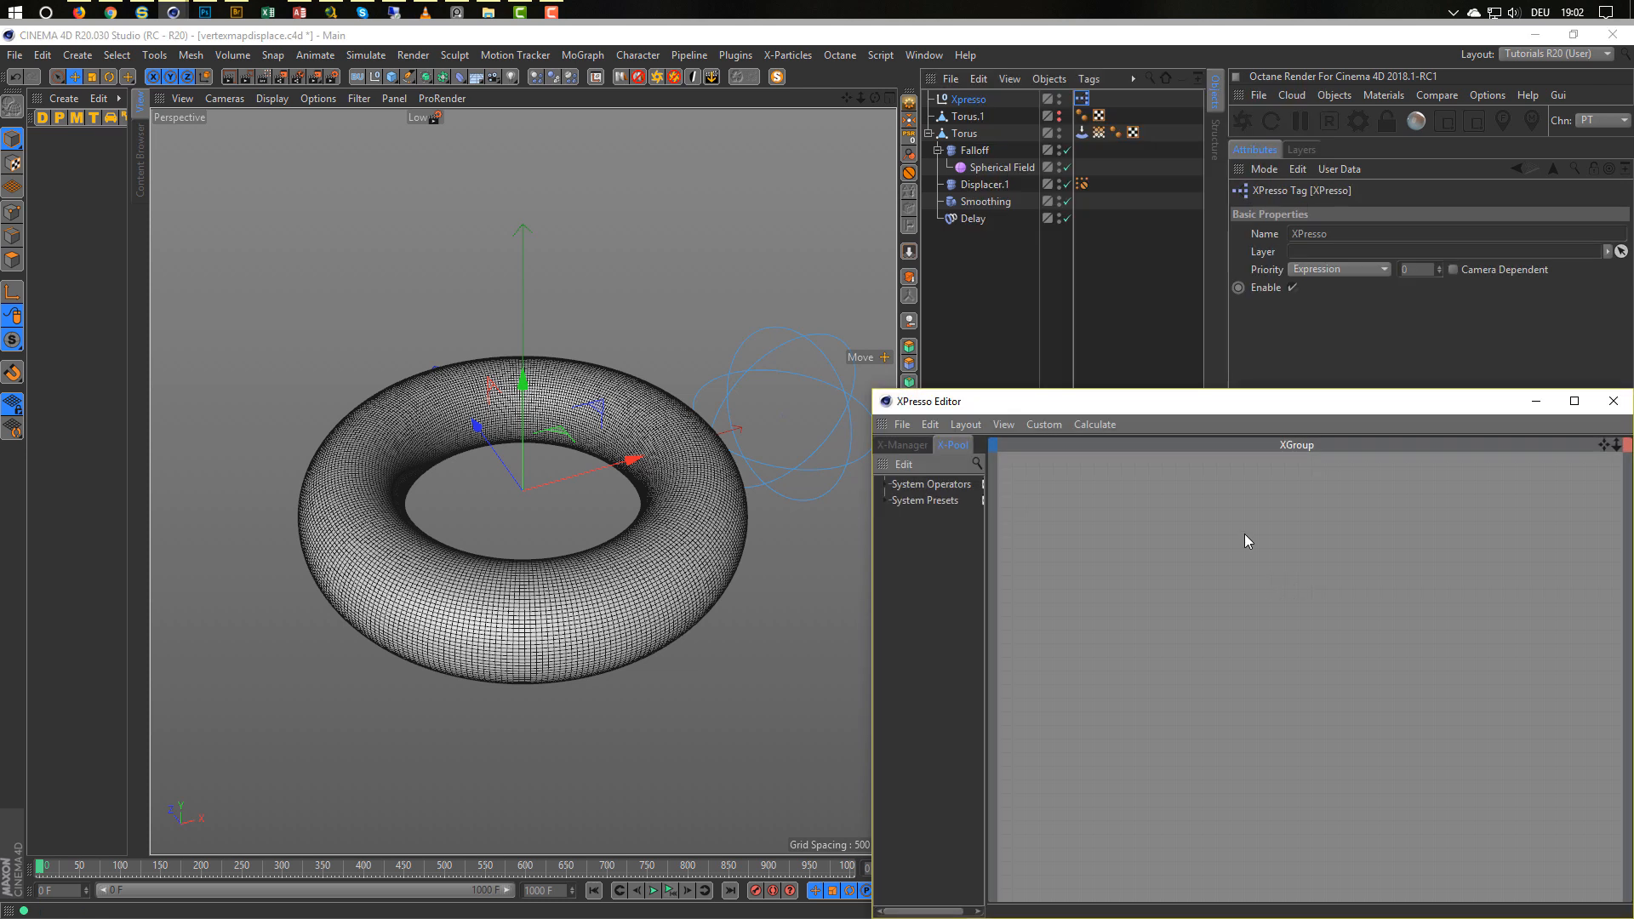
drag(1161, 392, 872, 354)
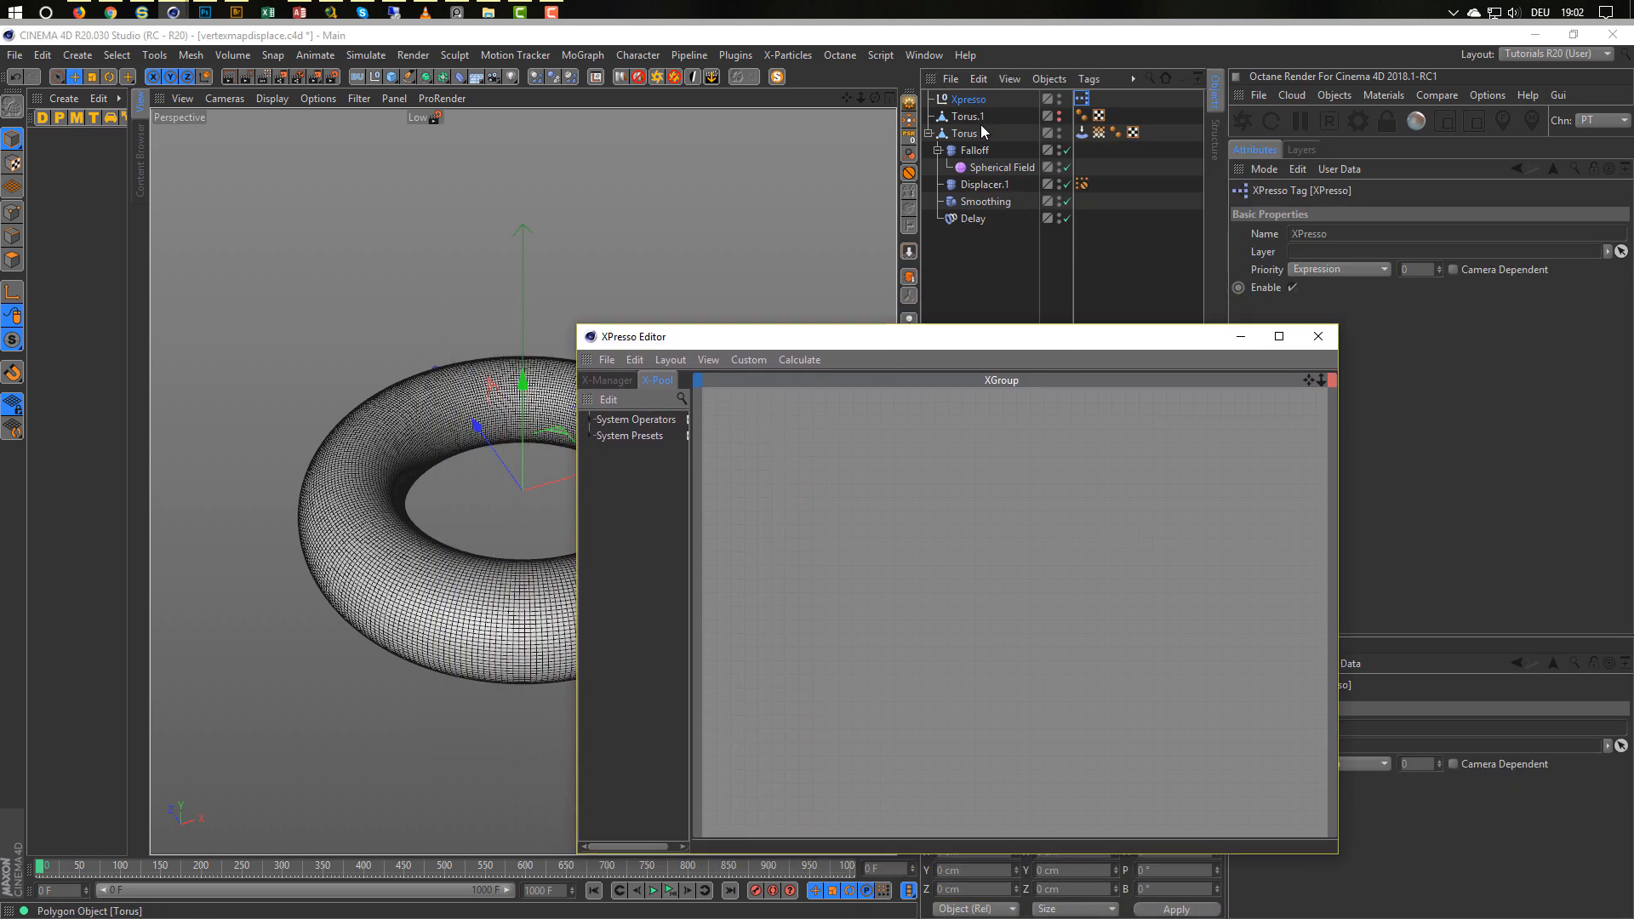
Add the Xpresso null as a node in the XPresso graph with Reset as its output port.
drag(968, 98, 741, 451)
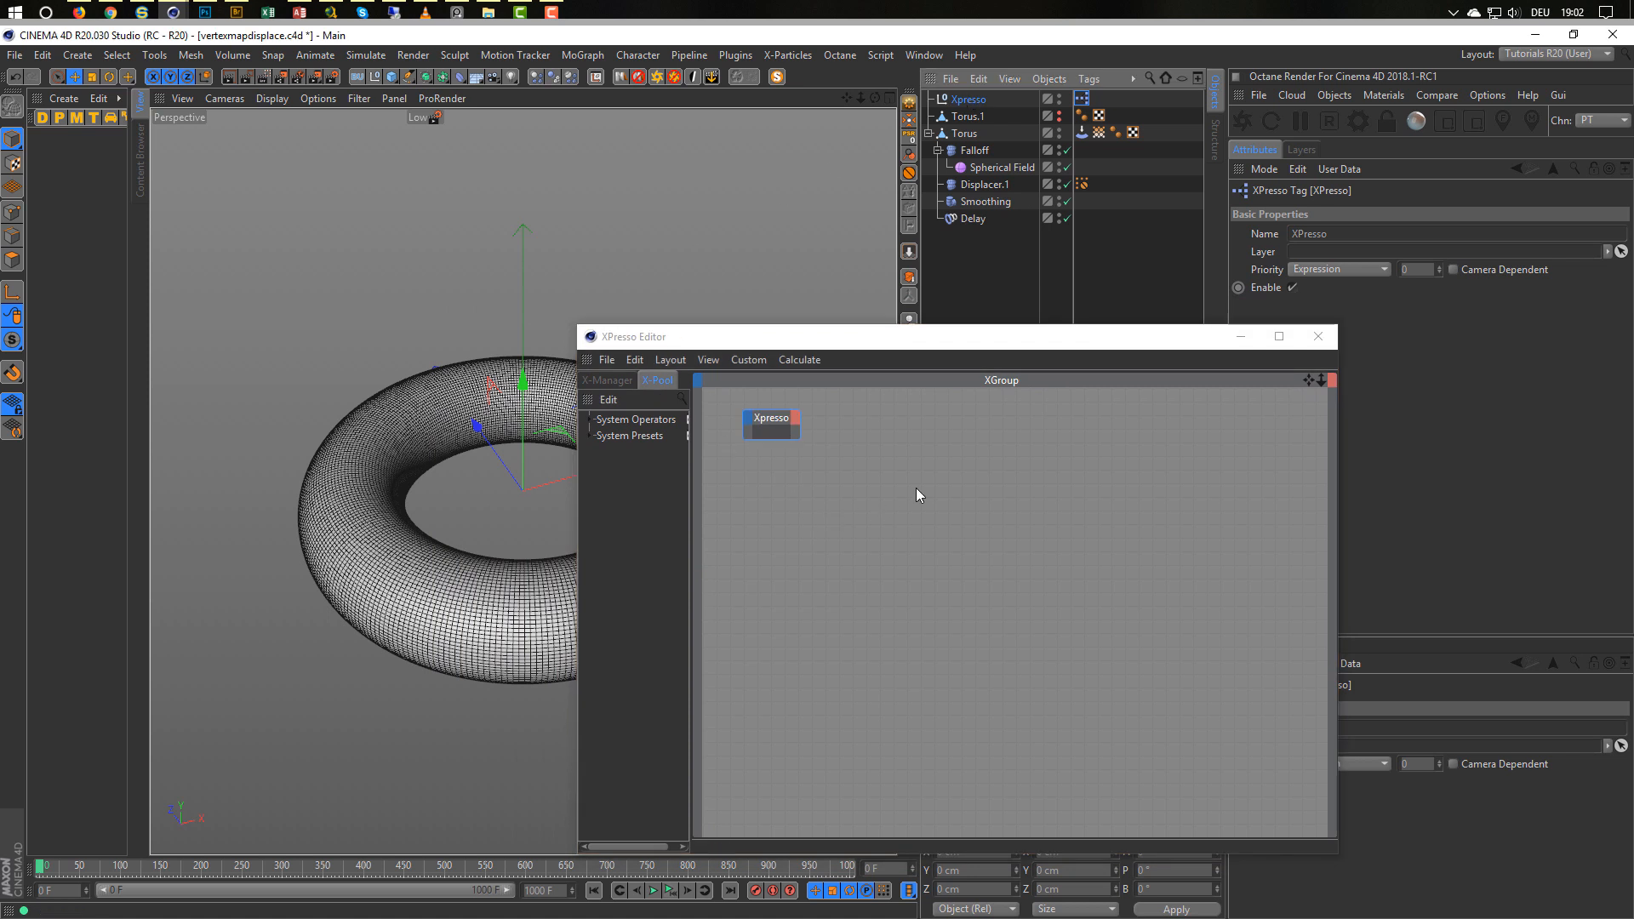
click(968, 100)
click(1262, 250)
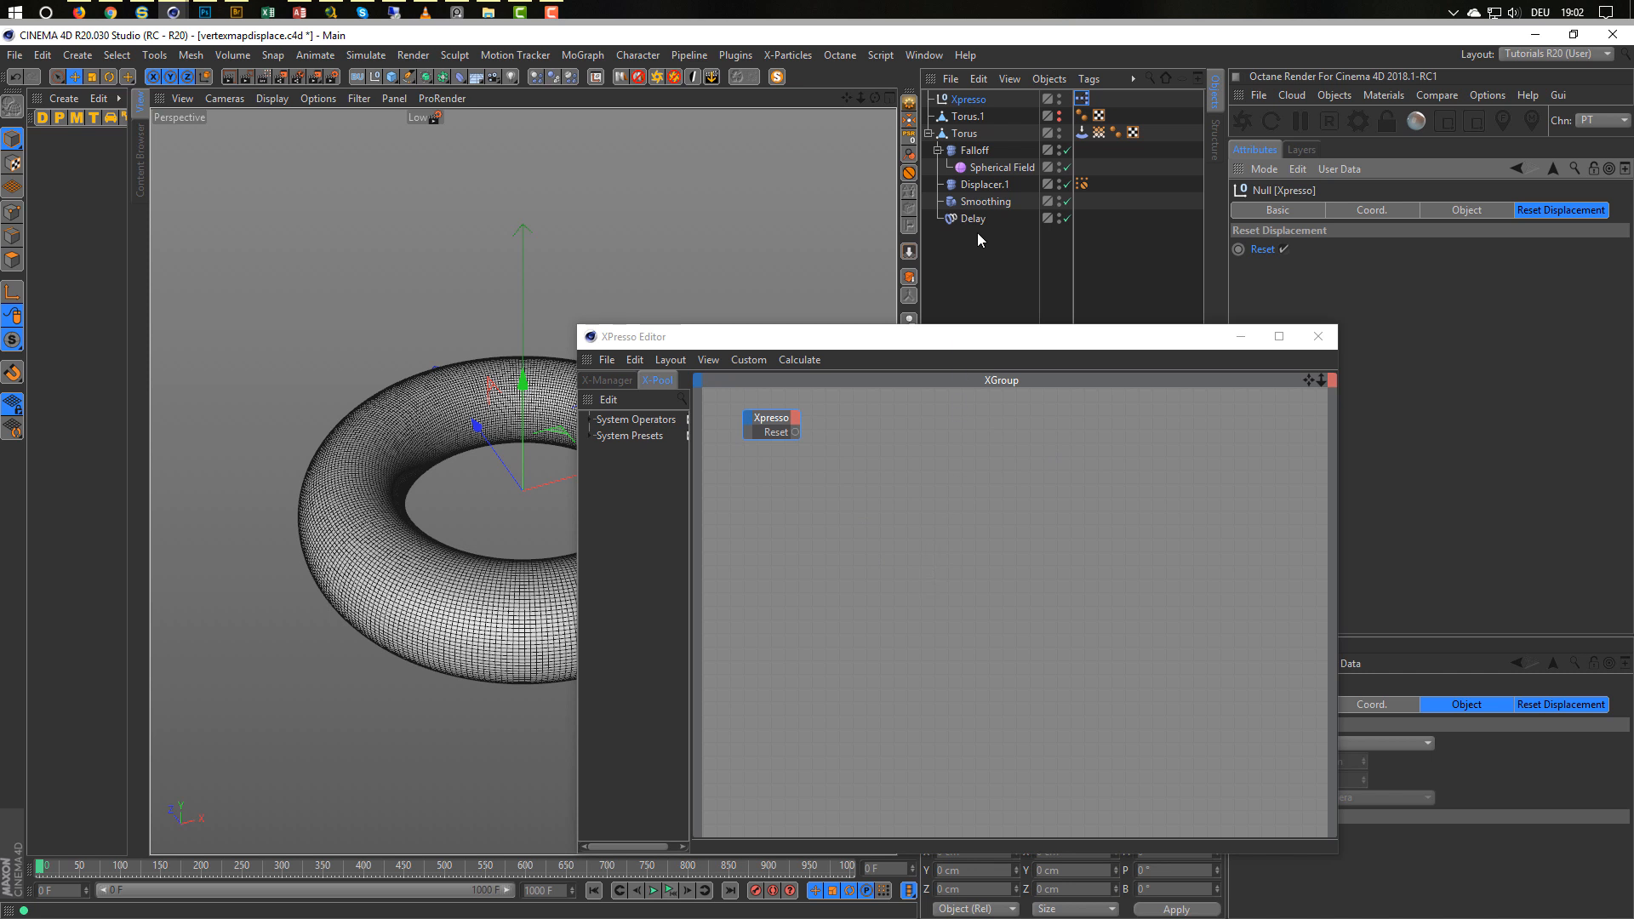
Add Displacer.1 and Delay as nodes in the XPresso graph, aligned one above the other.
drag(983, 186, 947, 436)
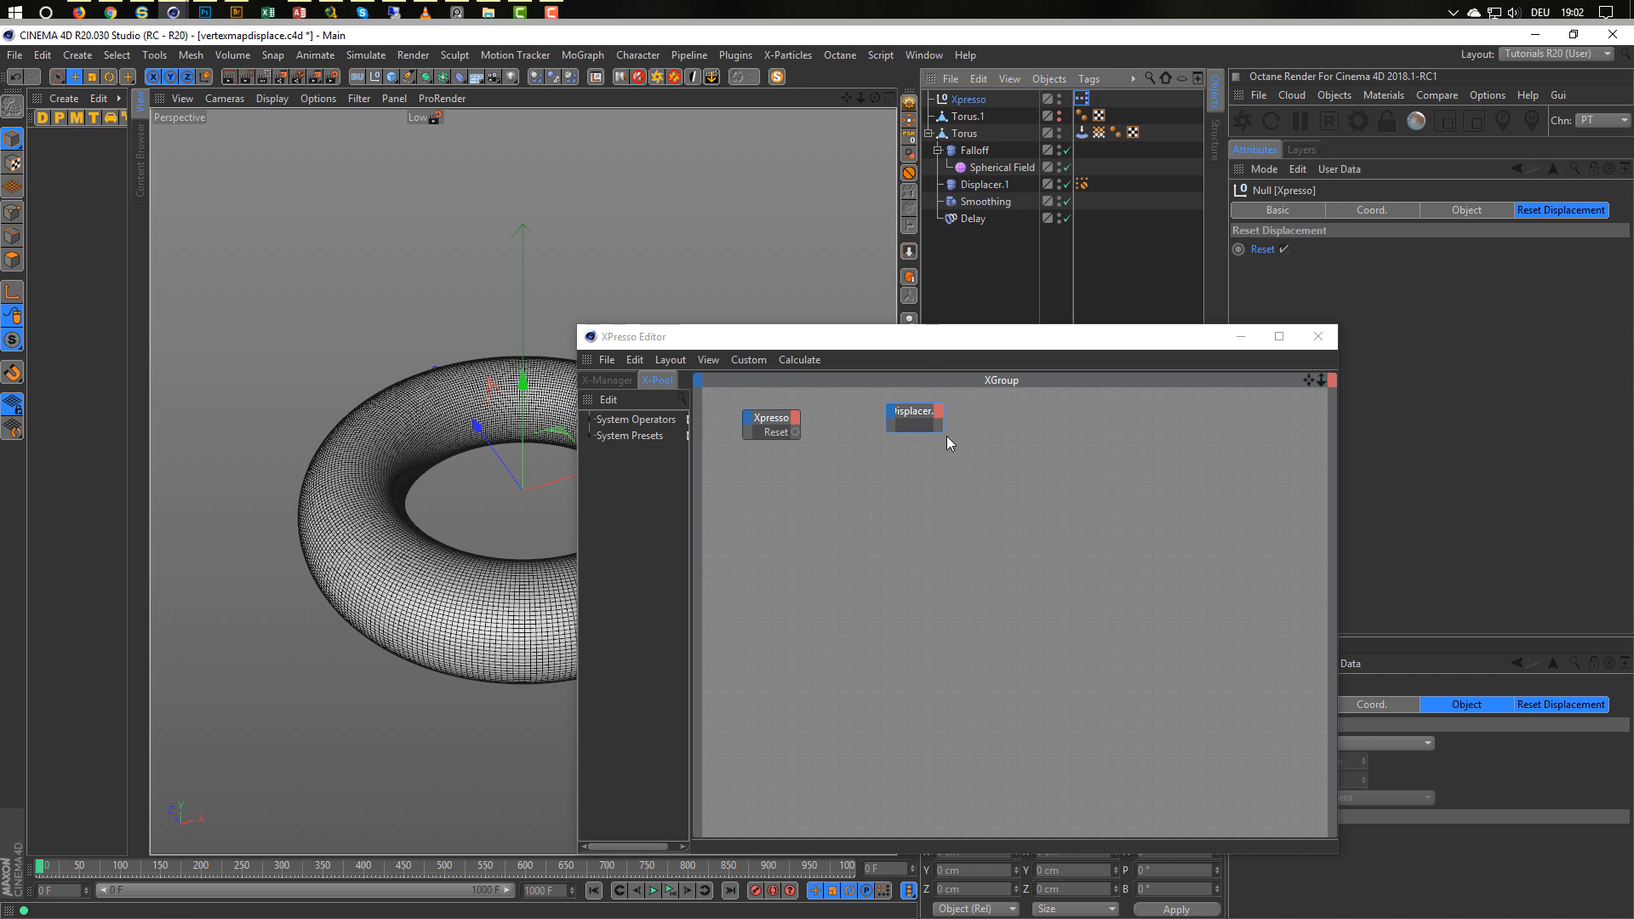
drag(973, 218, 922, 494)
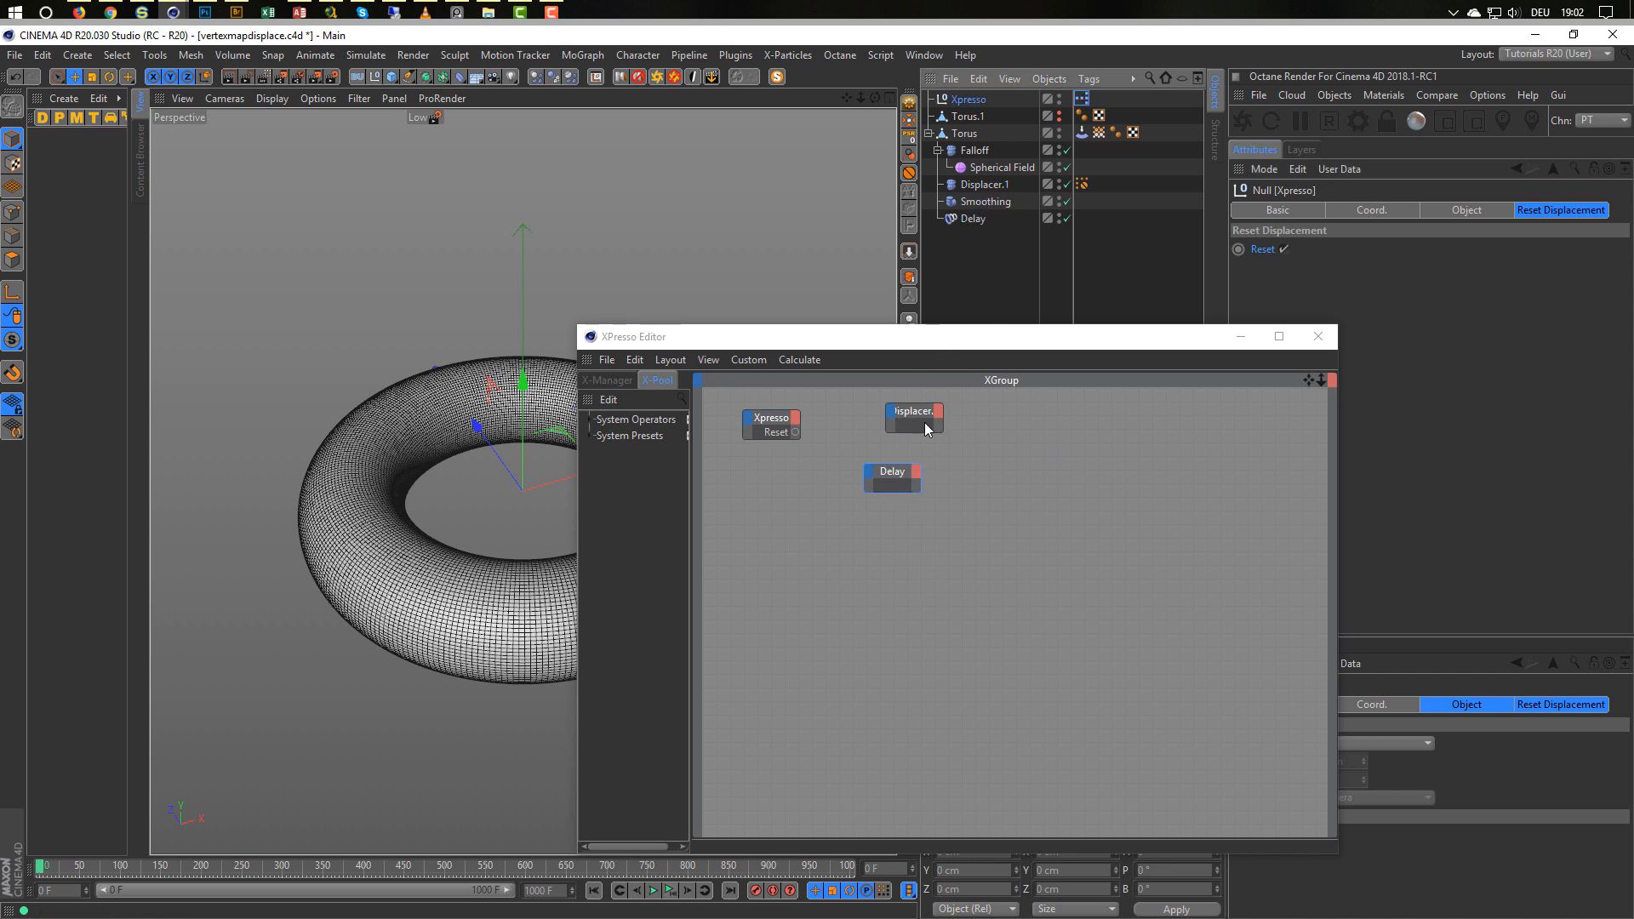
drag(924, 422, 903, 425)
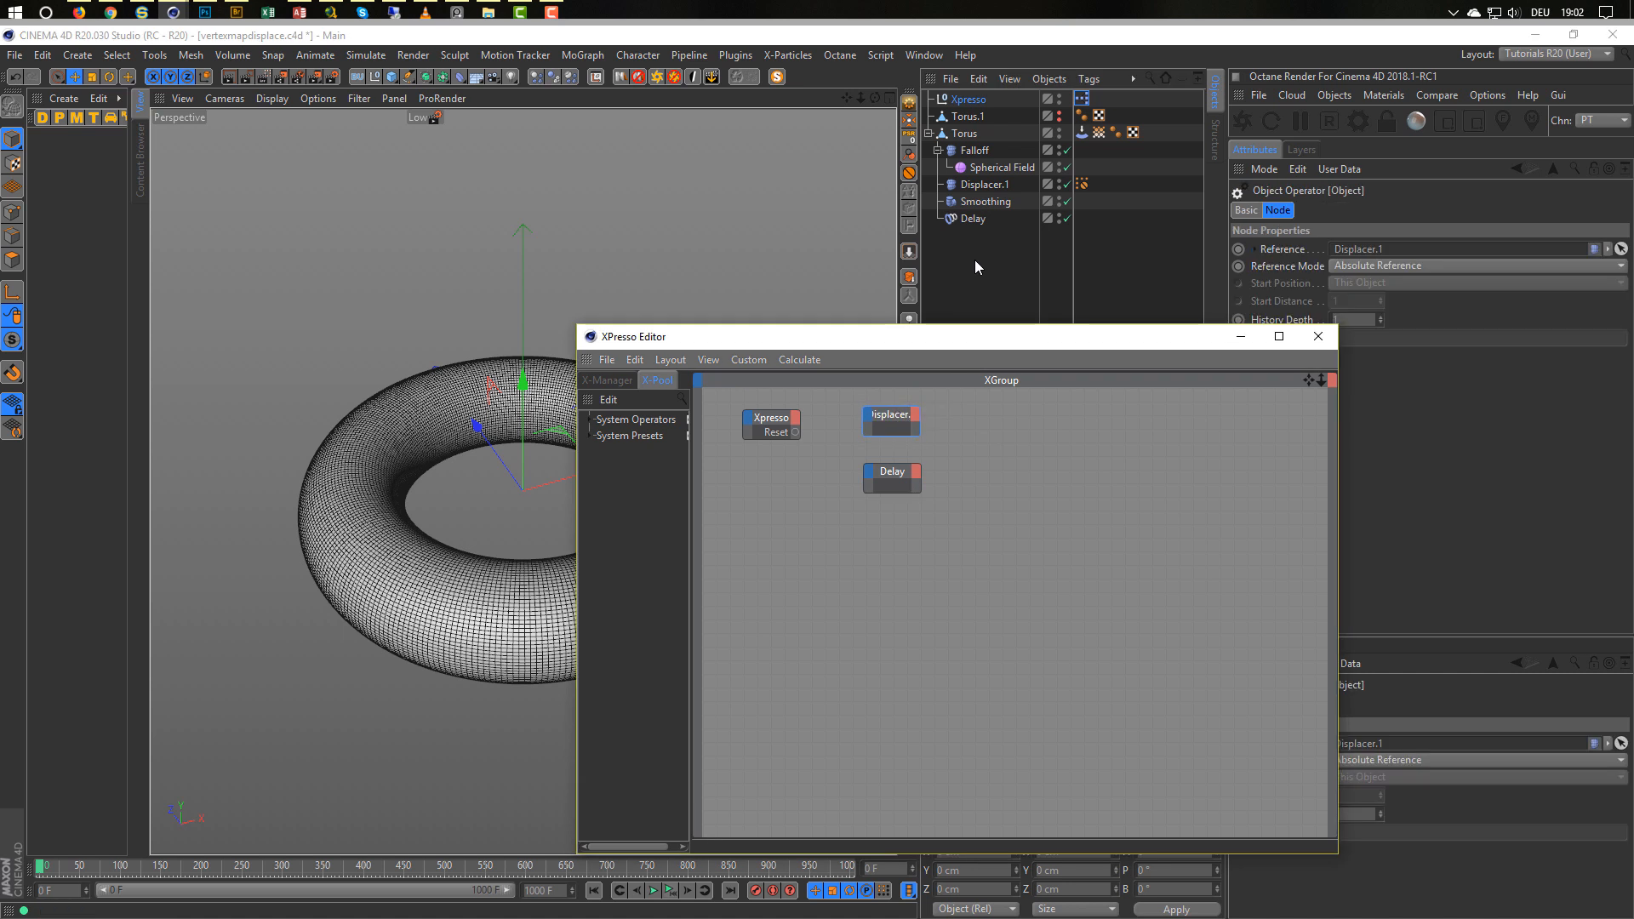
Give the Displacer.1 and Delay nodes an Enabled input port each.
click(985, 183)
click(1265, 208)
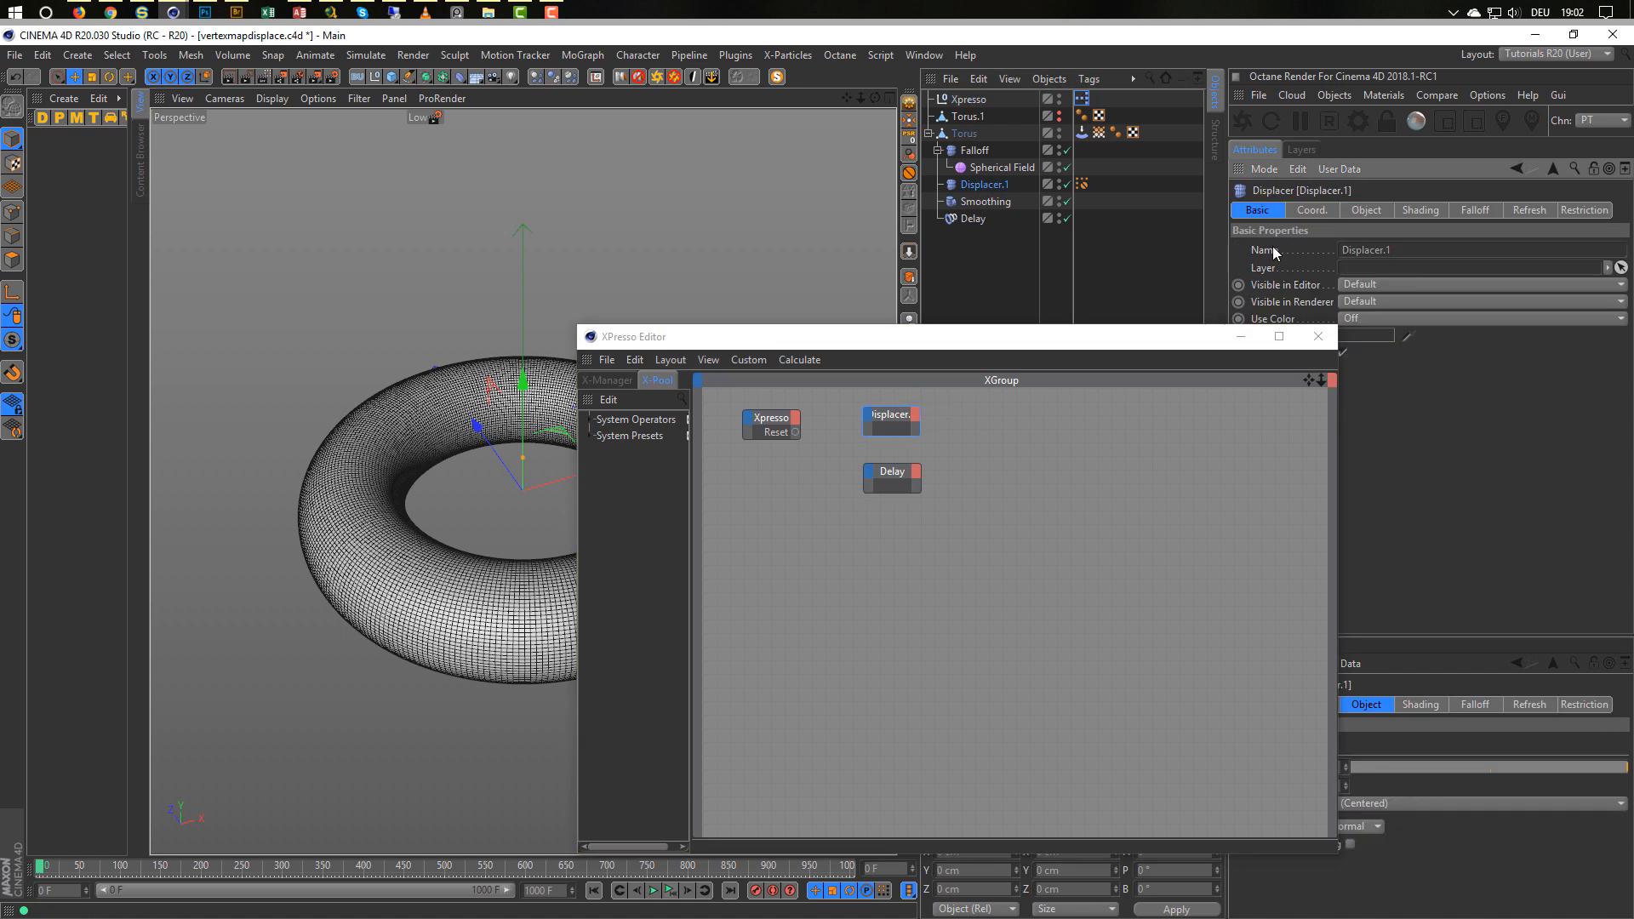
drag(1214, 340, 879, 473)
click(968, 217)
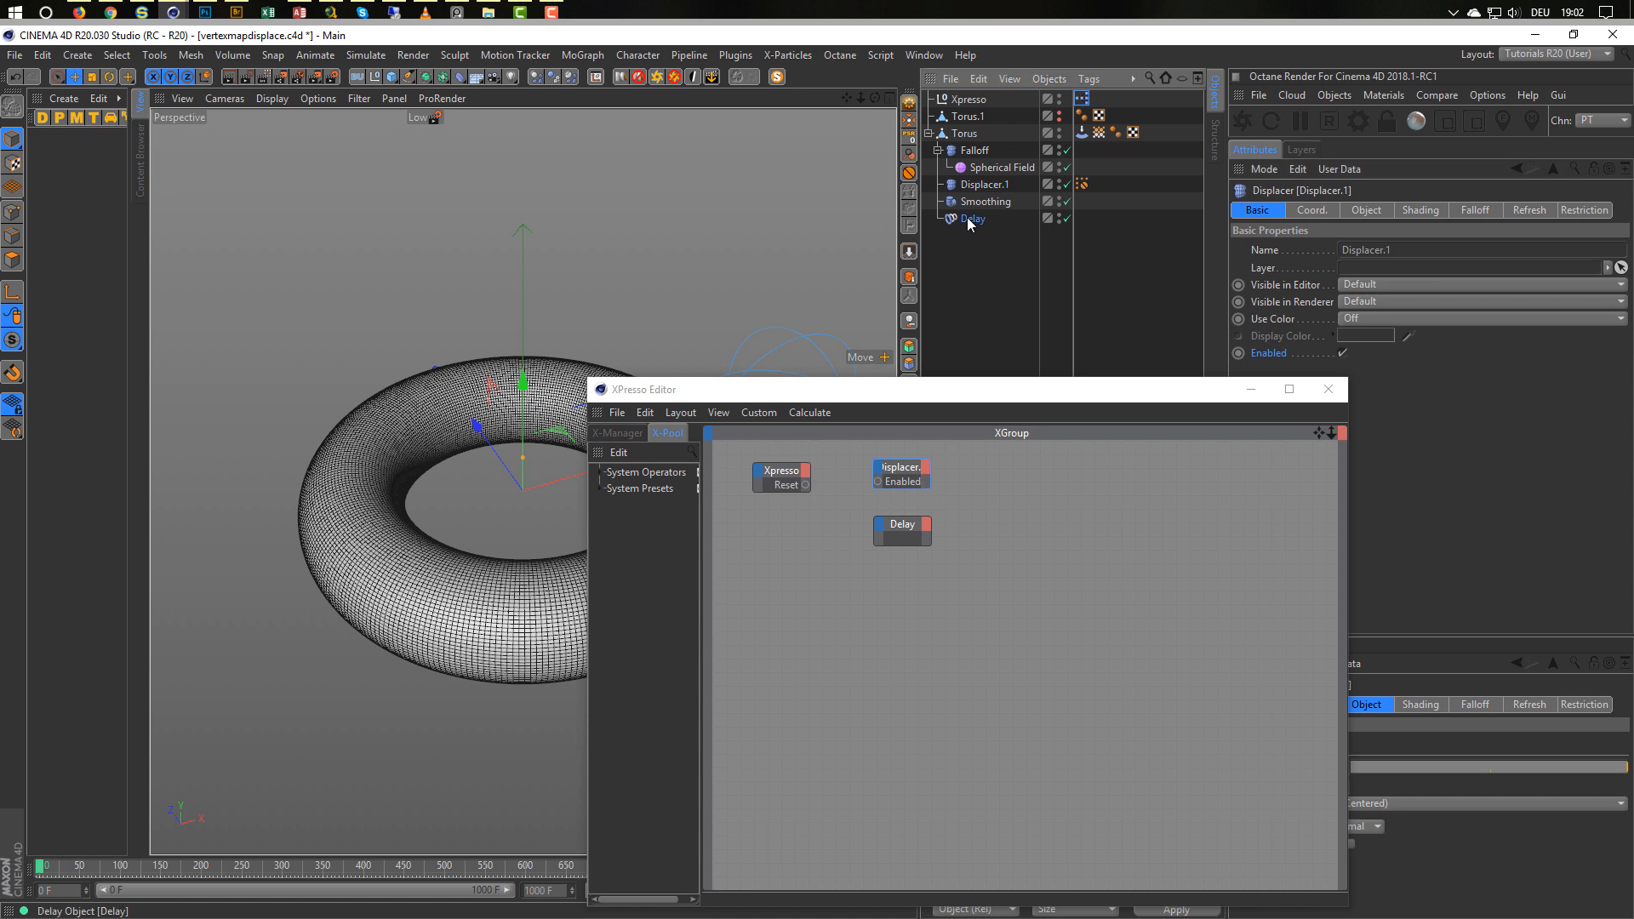
click(1266, 213)
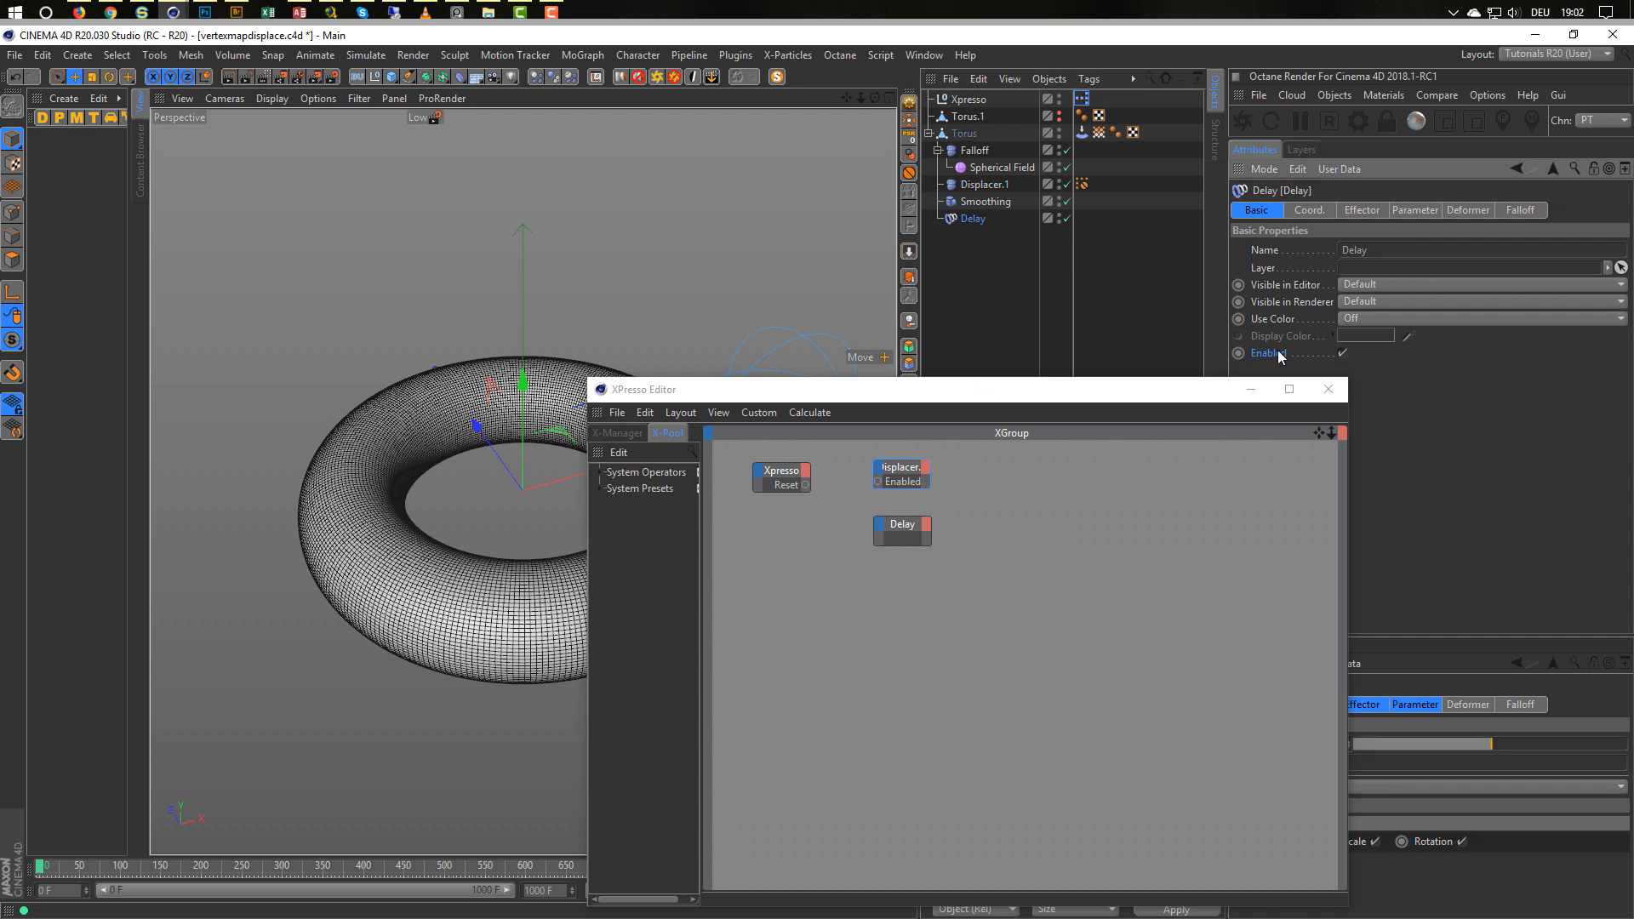
drag(877, 532, 880, 535)
Connect the Xpresso node's Reset output to the Enabled inputs of Displacer.1 and Delay.
drag(805, 485, 879, 482)
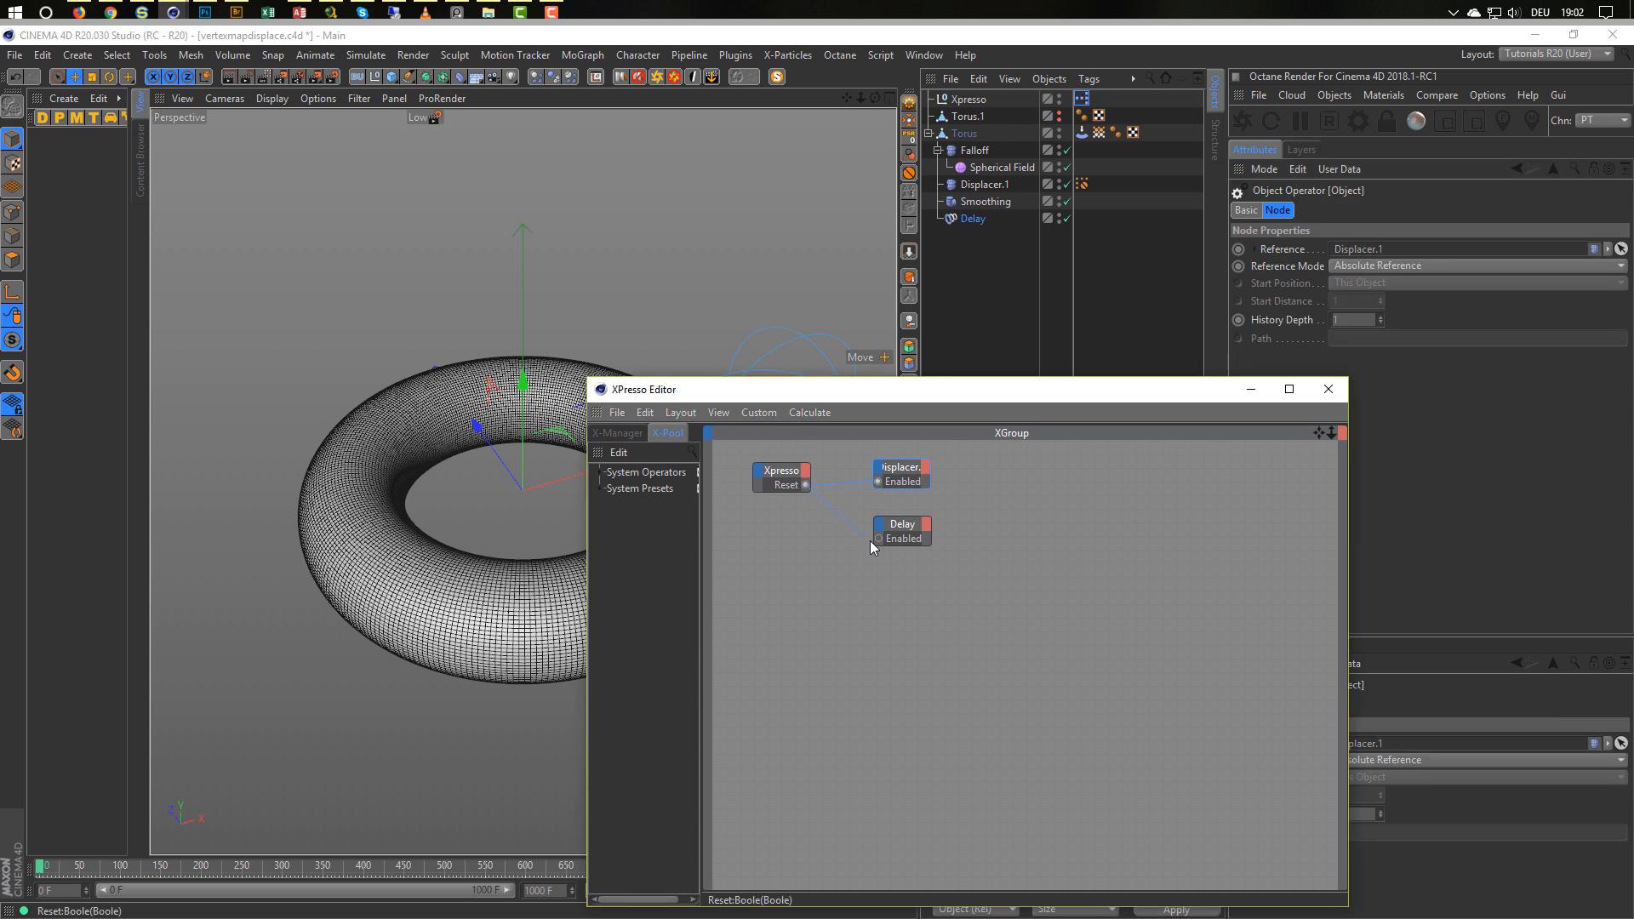
drag(879, 544, 879, 539)
drag(957, 393, 840, 355)
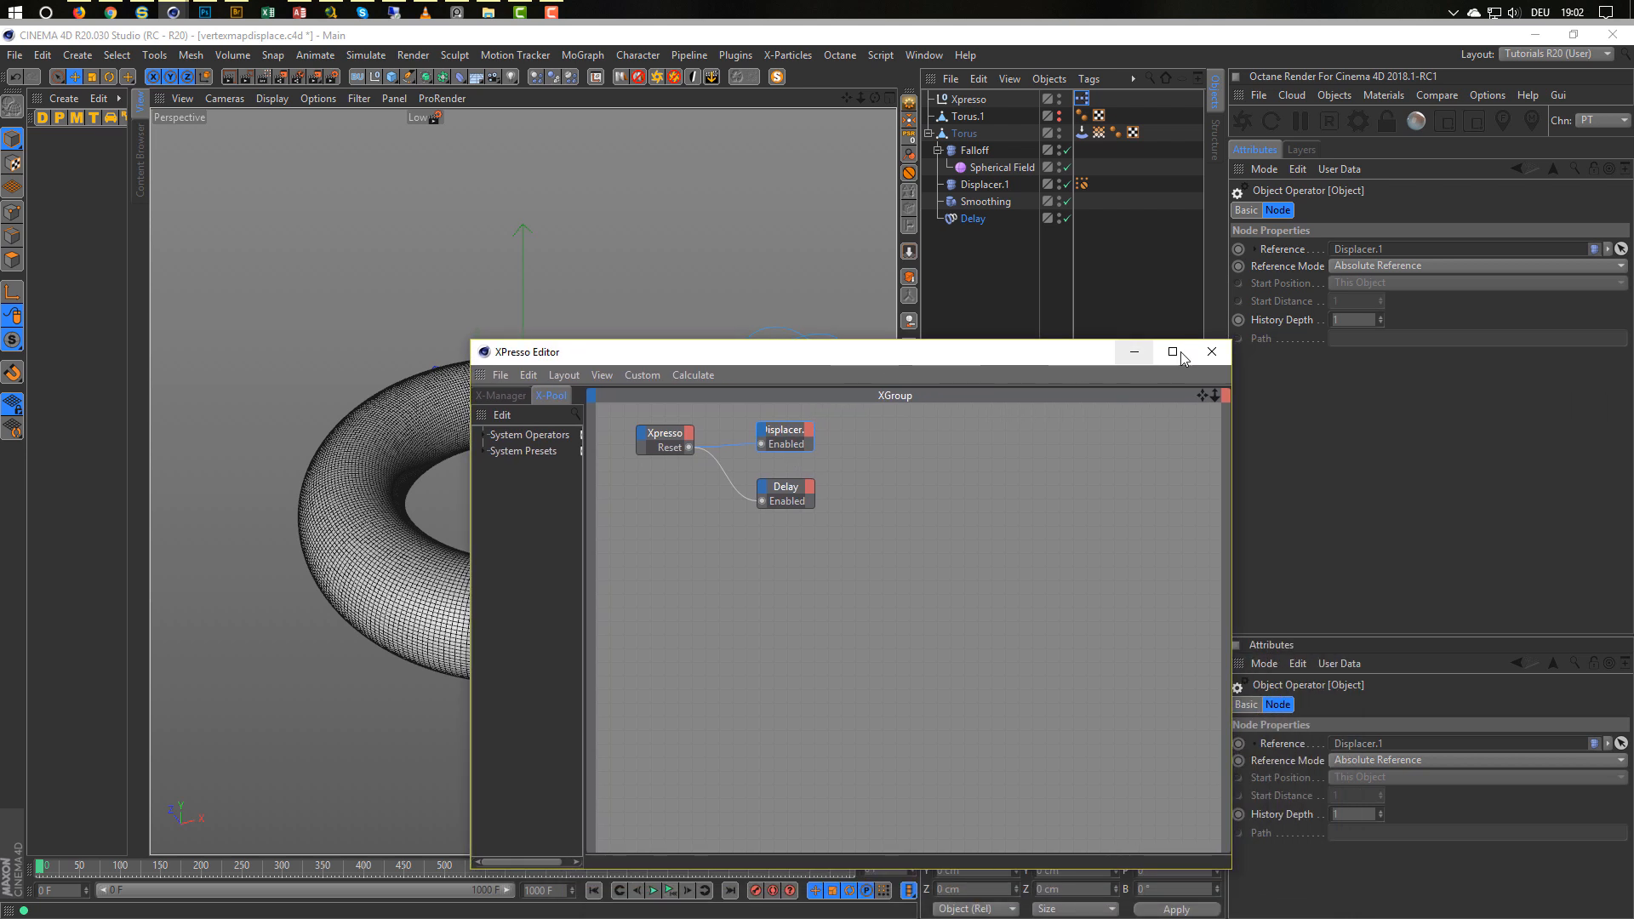
Close the XPresso Editor and place the Xpresso null's Reset parameter in the viewport as a HUD element.
click(1212, 351)
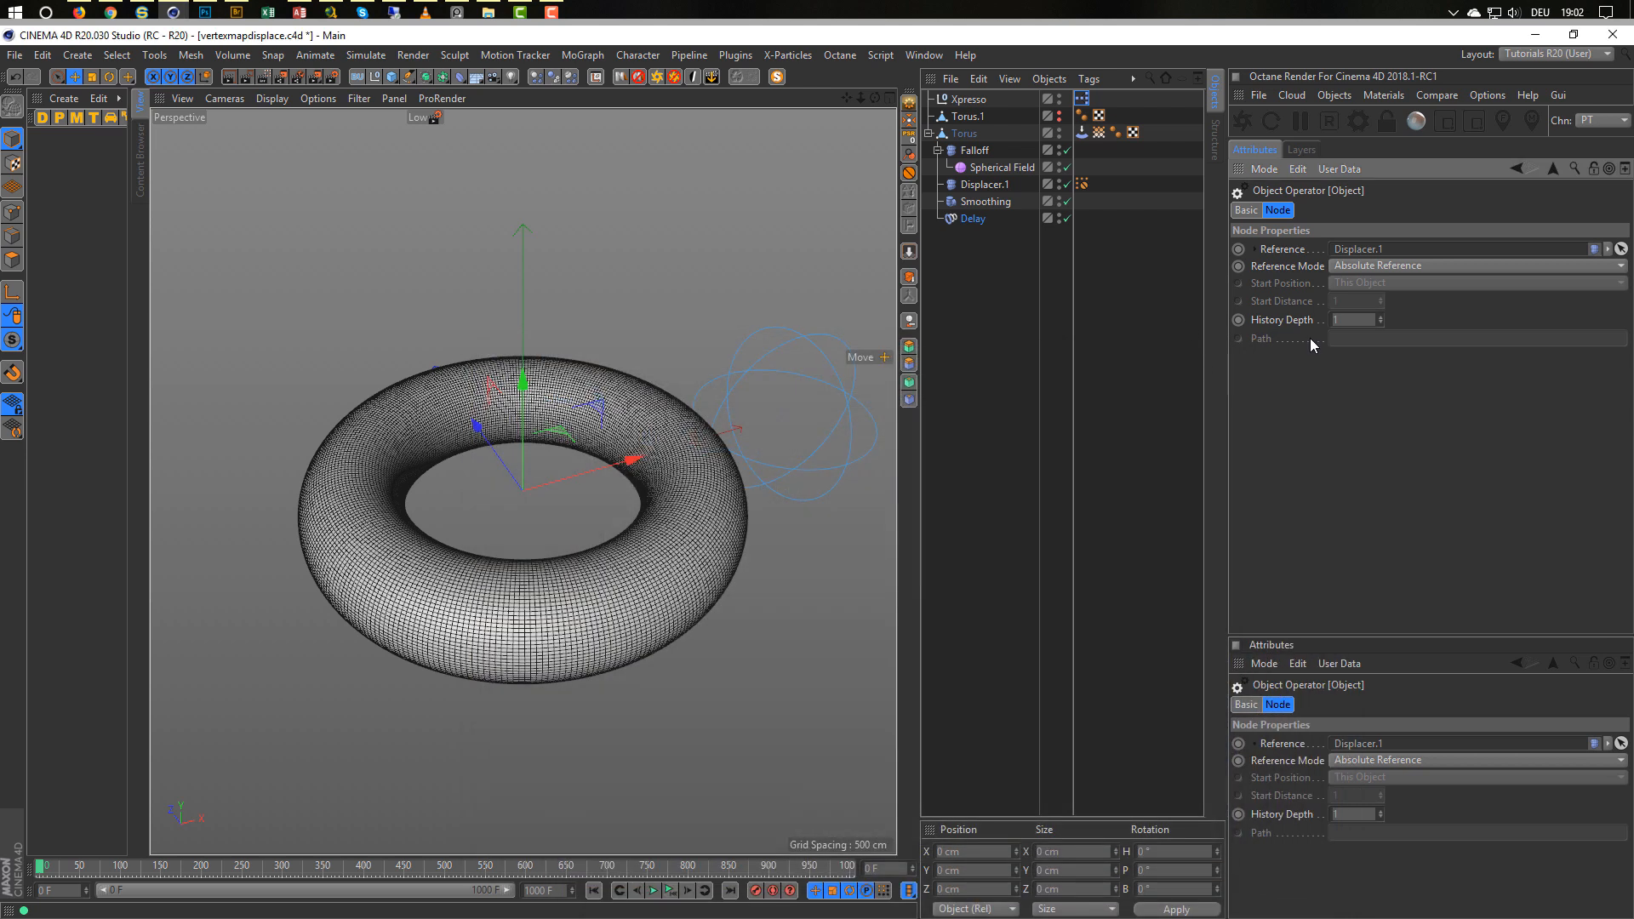
click(969, 98)
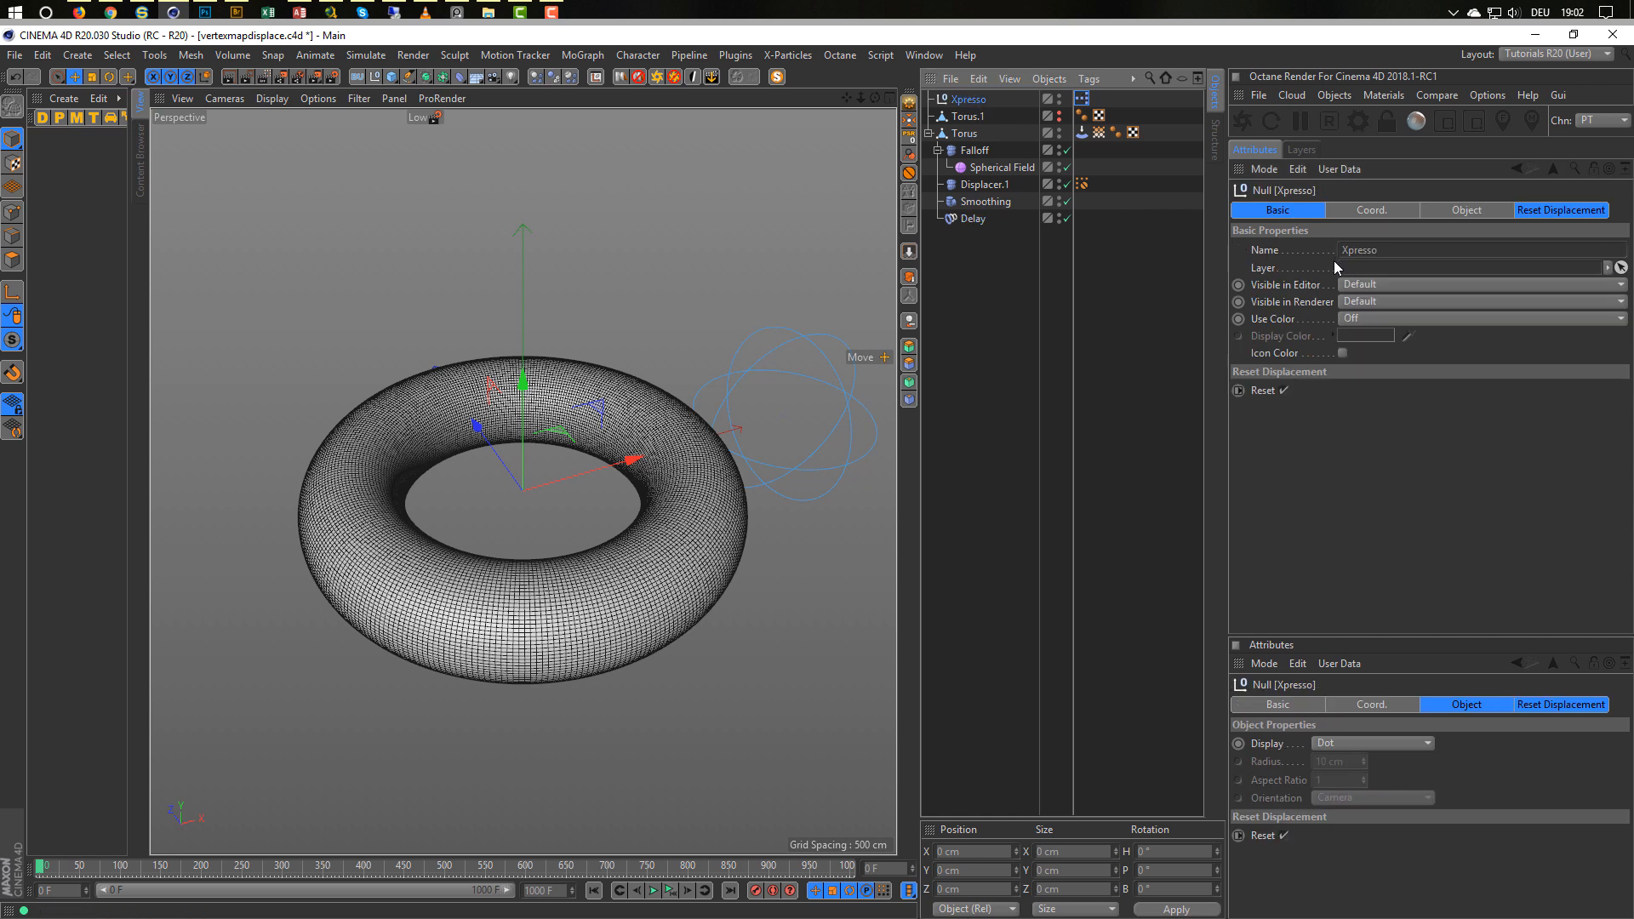
click(1560, 209)
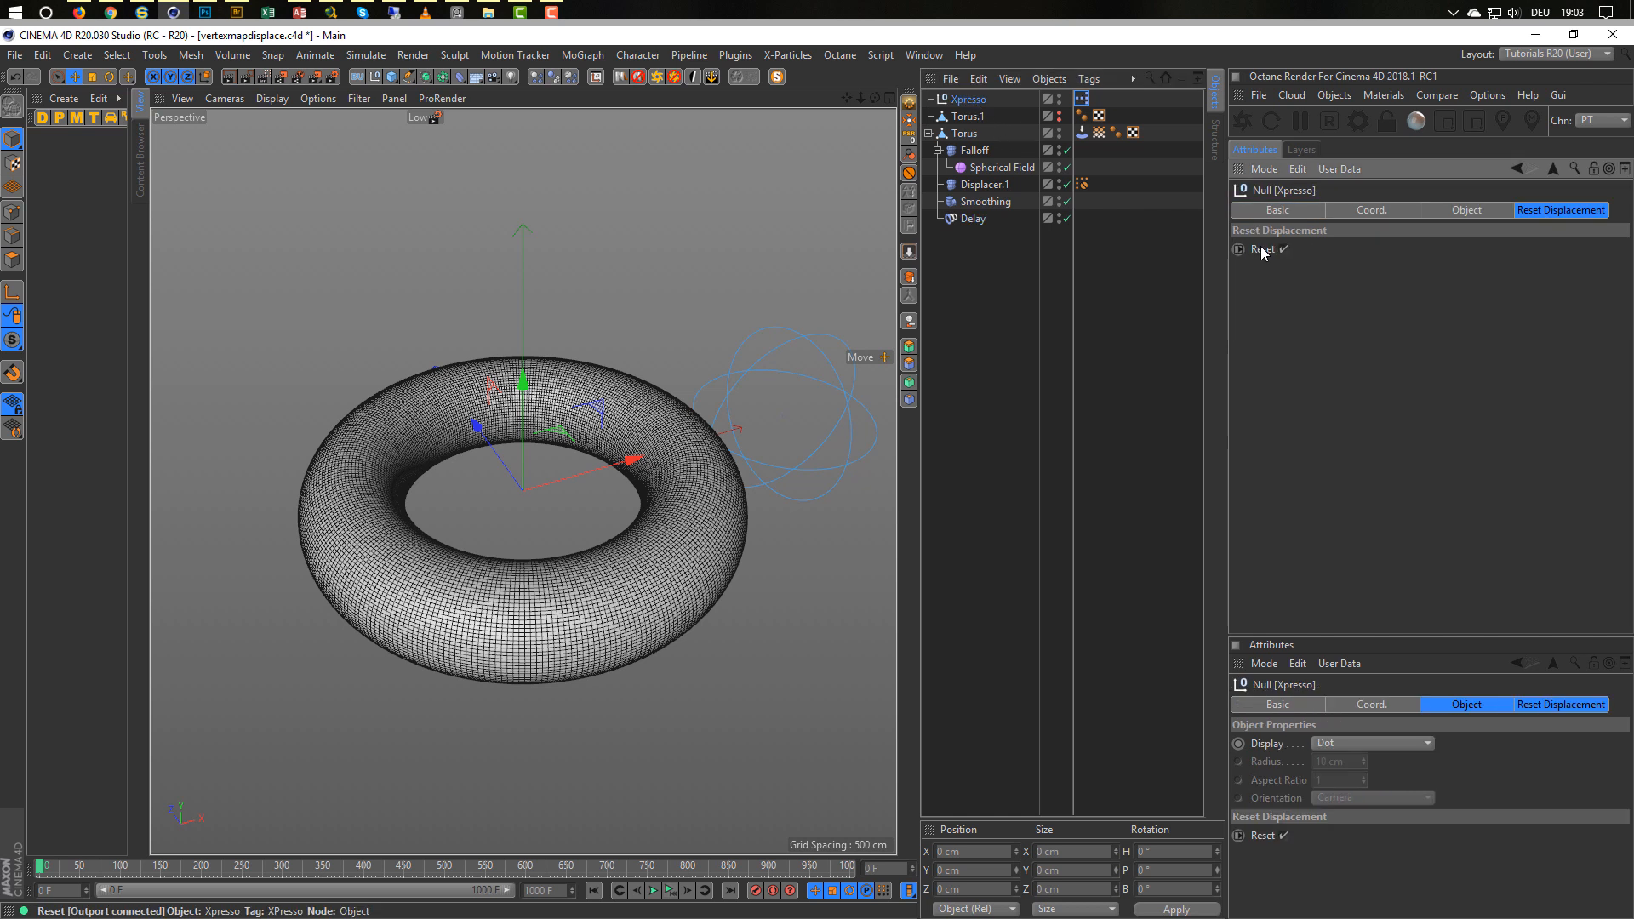
drag(788, 126, 778, 131)
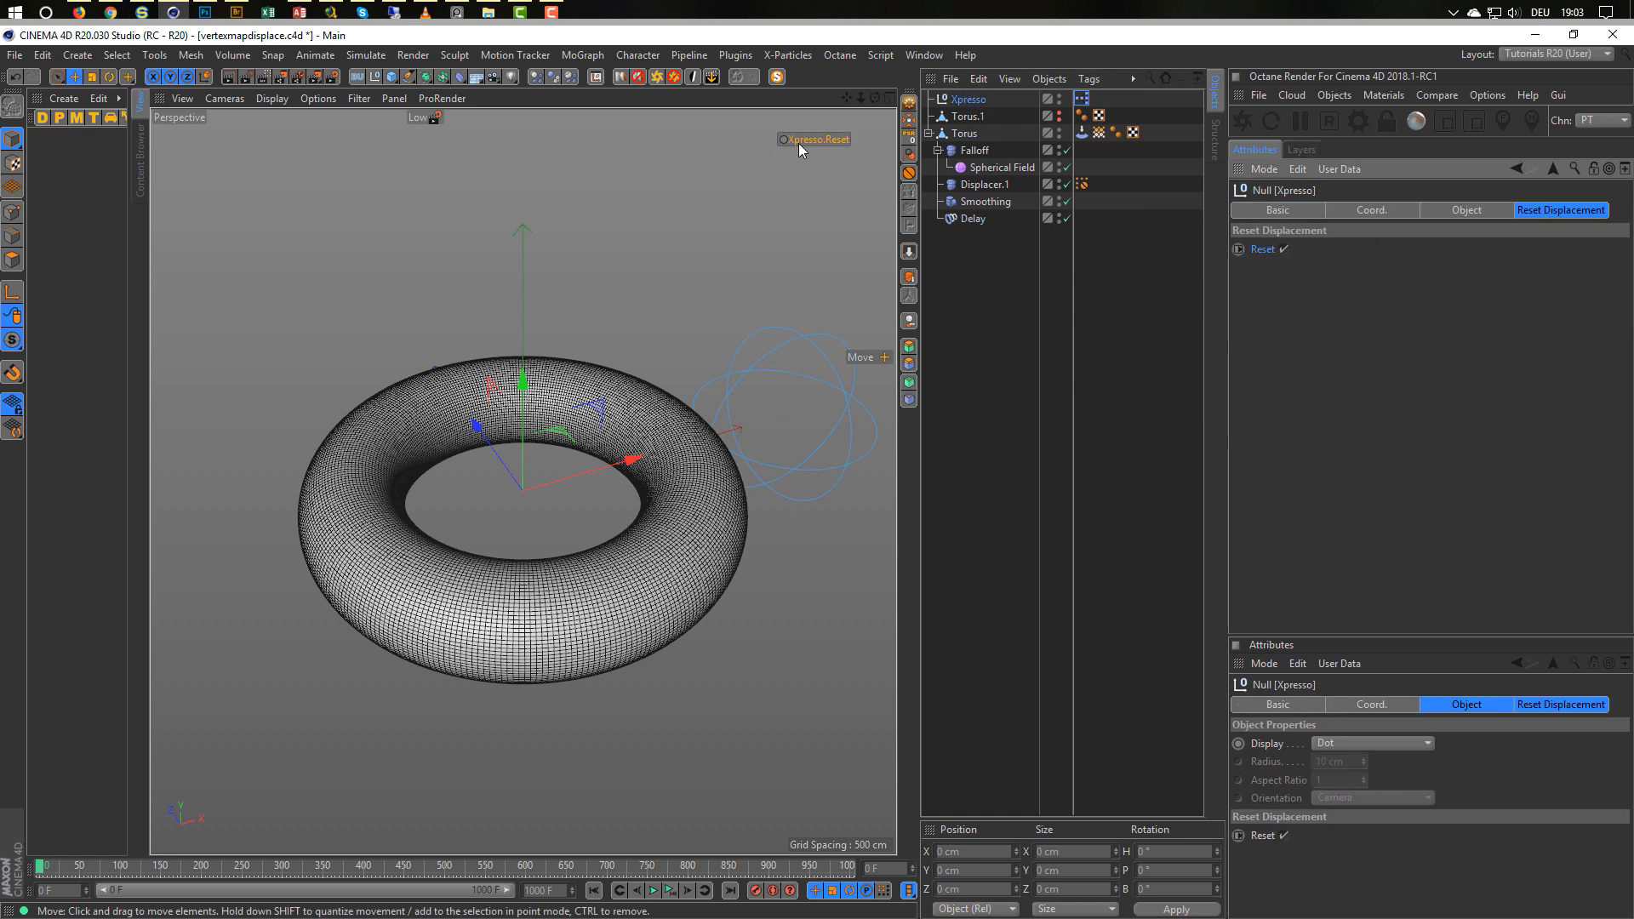
Hide the object name on the Reset HUD element and make it always visible, placed near the viewport's upper-right corner.
right_click(799, 139)
mouse_move(821, 169)
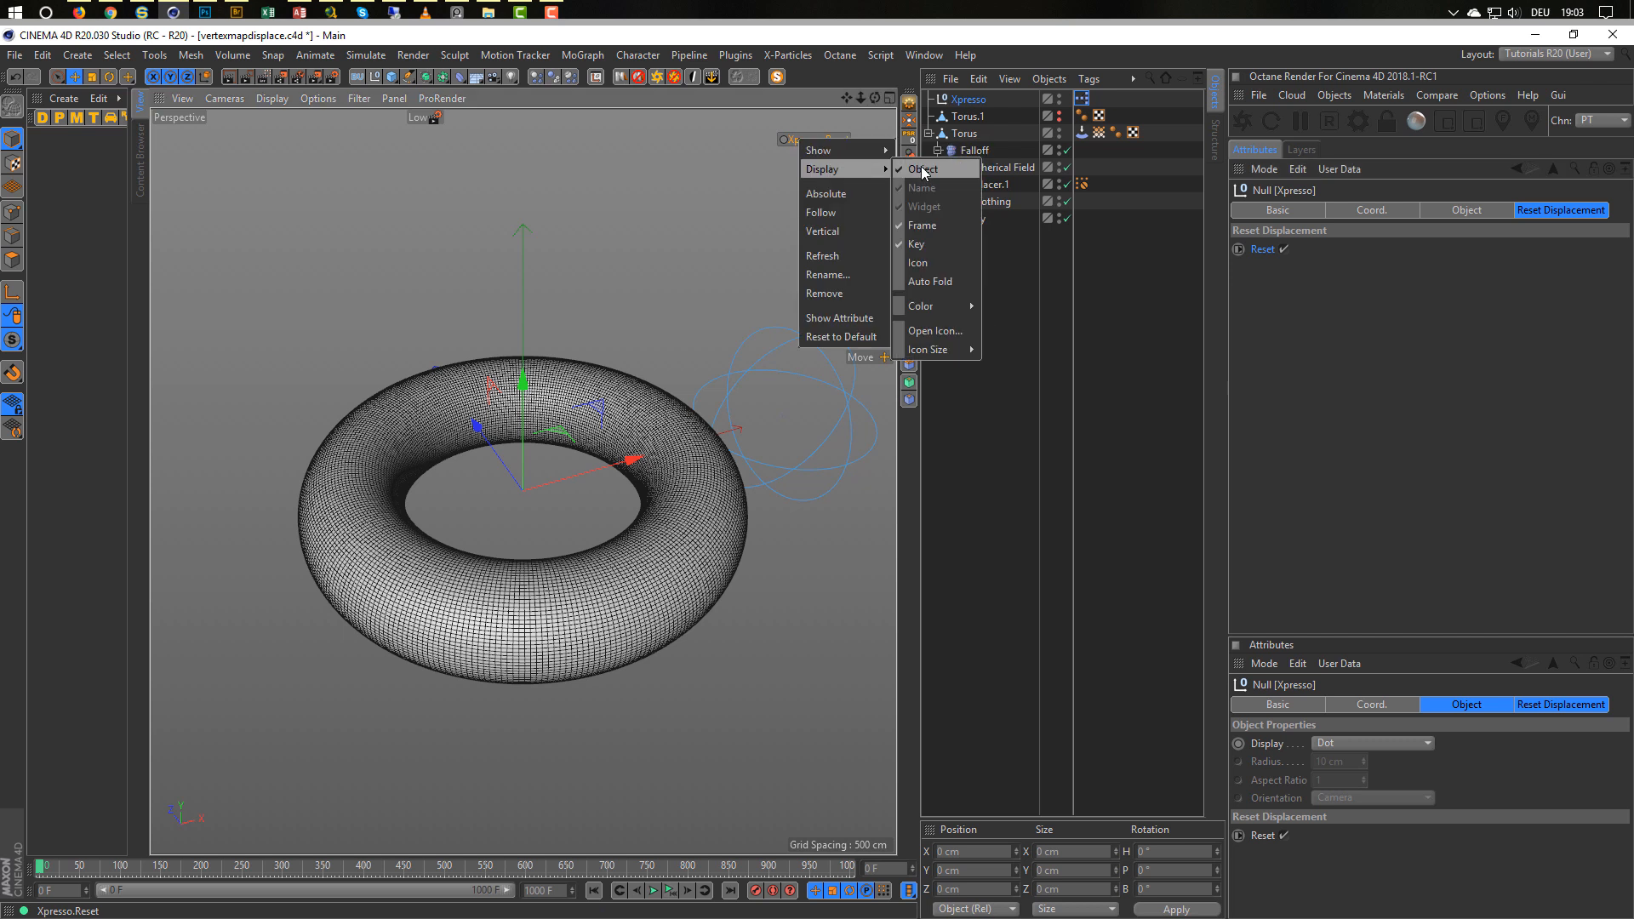
click(919, 170)
right_click(800, 145)
mouse_move(868, 150)
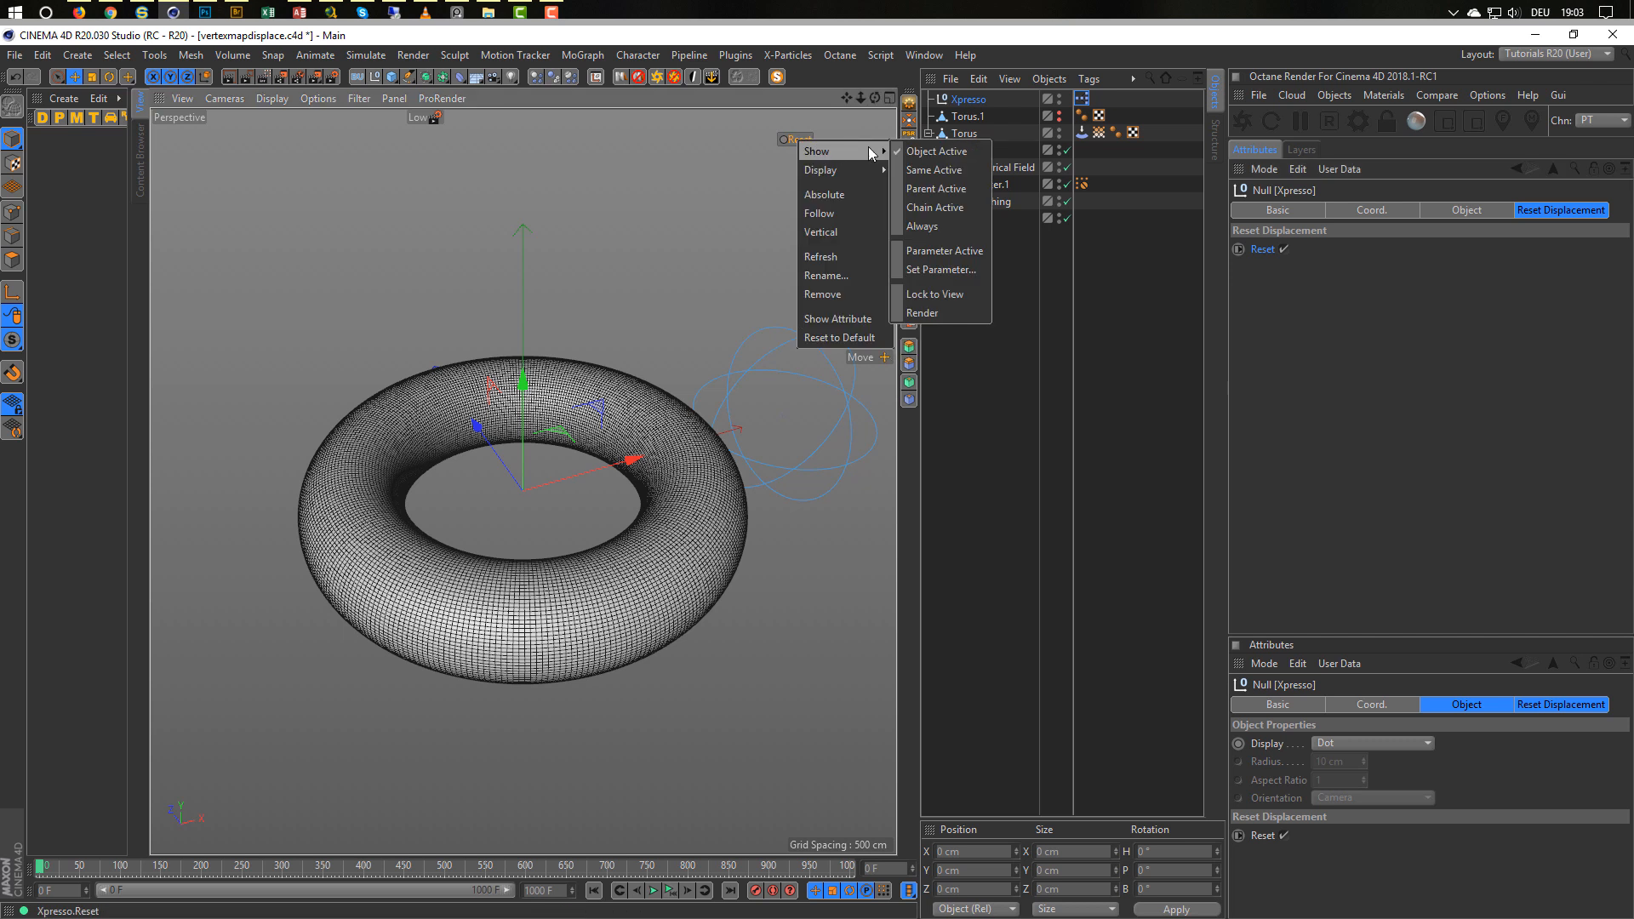
click(925, 227)
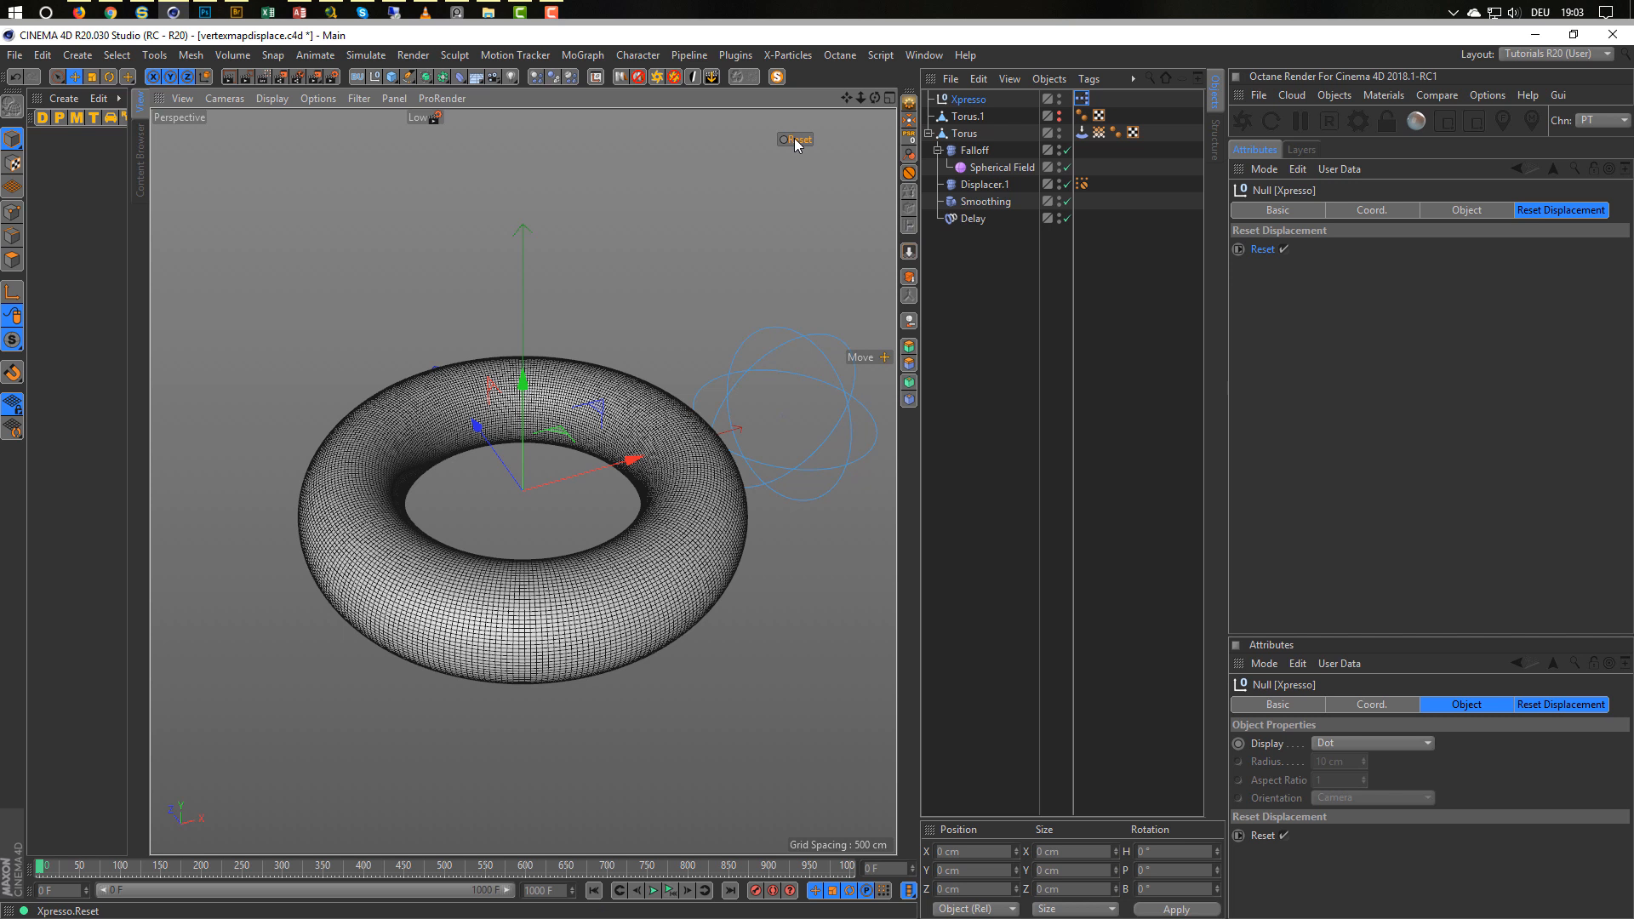
drag(794, 138, 825, 131)
Toggle Reset off and back on through its HUD element and save the scene.
click(834, 133)
click(832, 134)
key(ctrl+s)
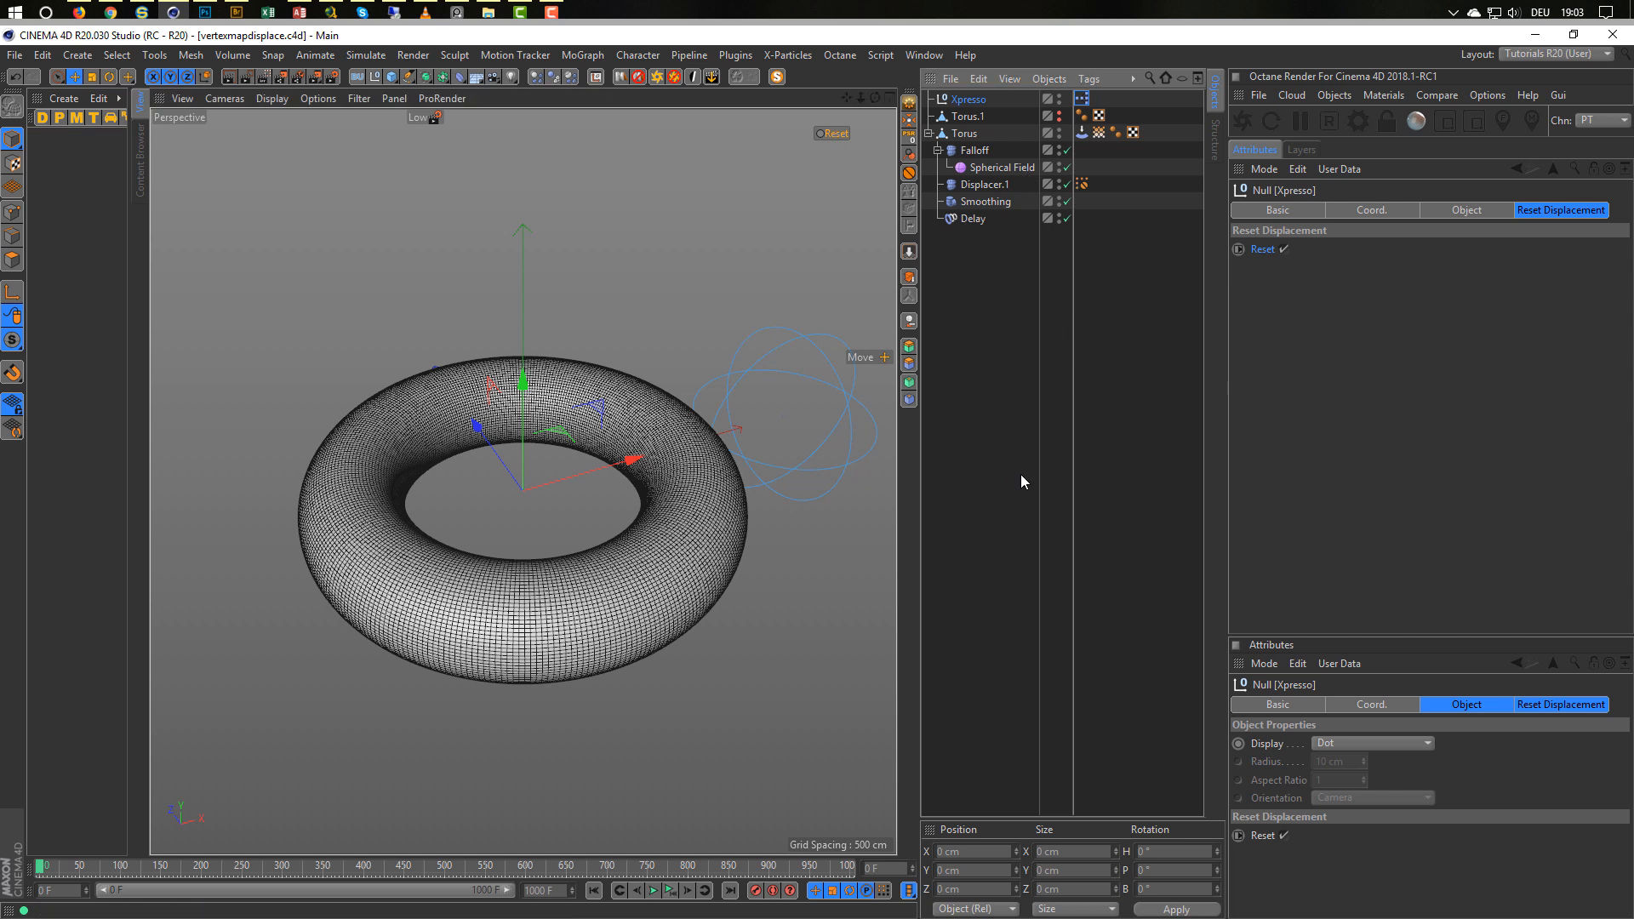
Play and rewind the animation twice, resetting the displacement with the HUD switch in between.
click(675, 889)
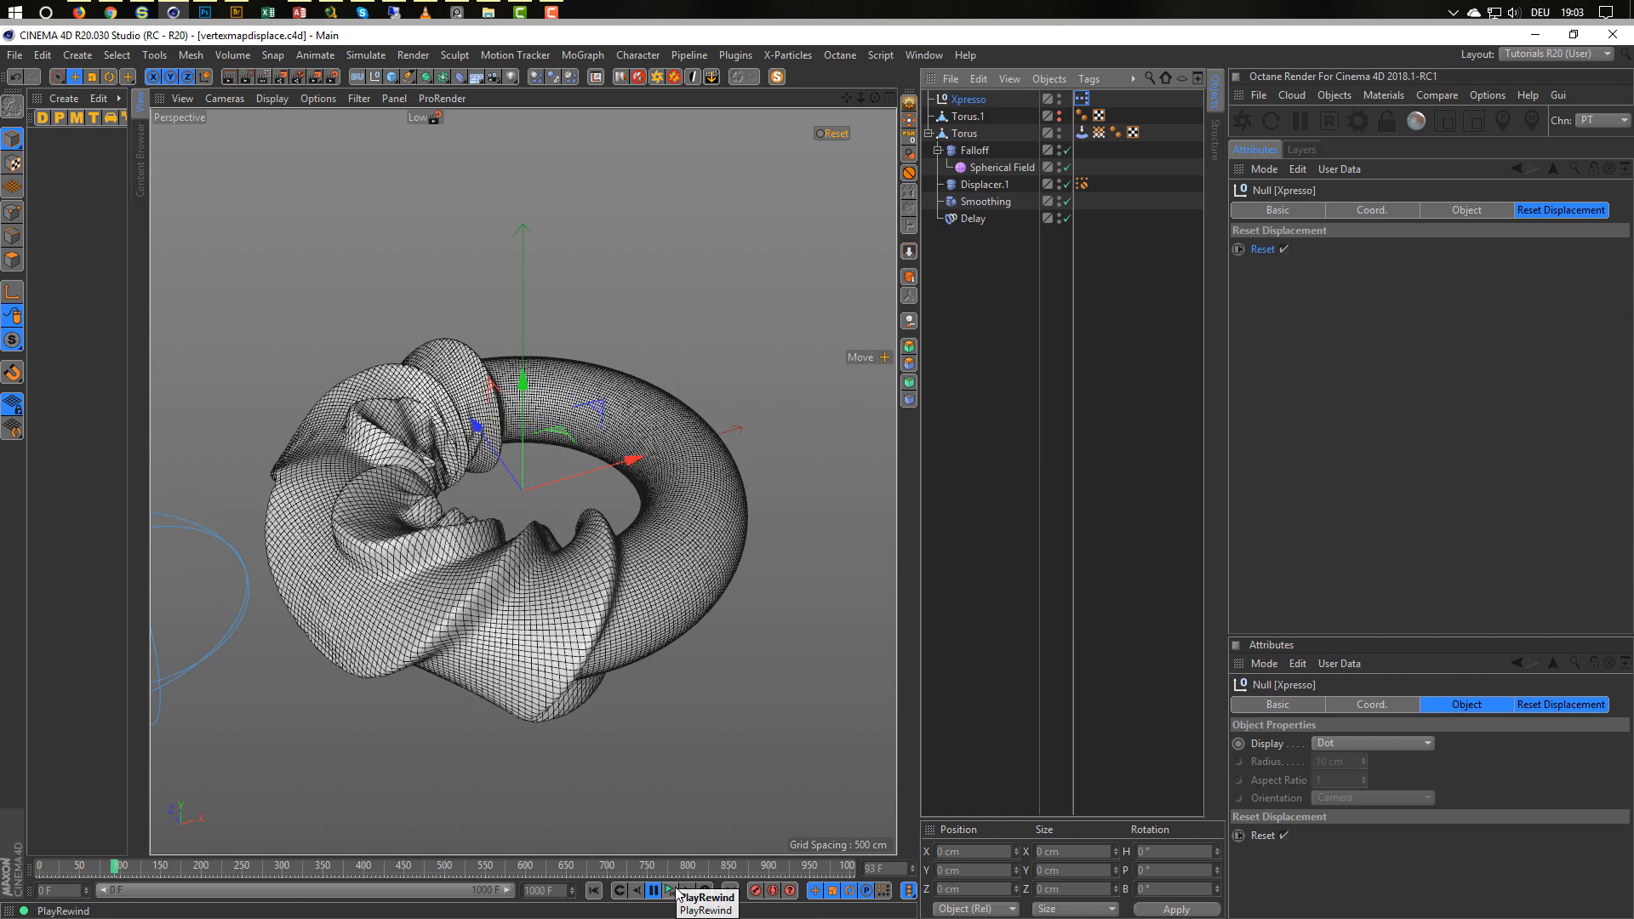
click(673, 892)
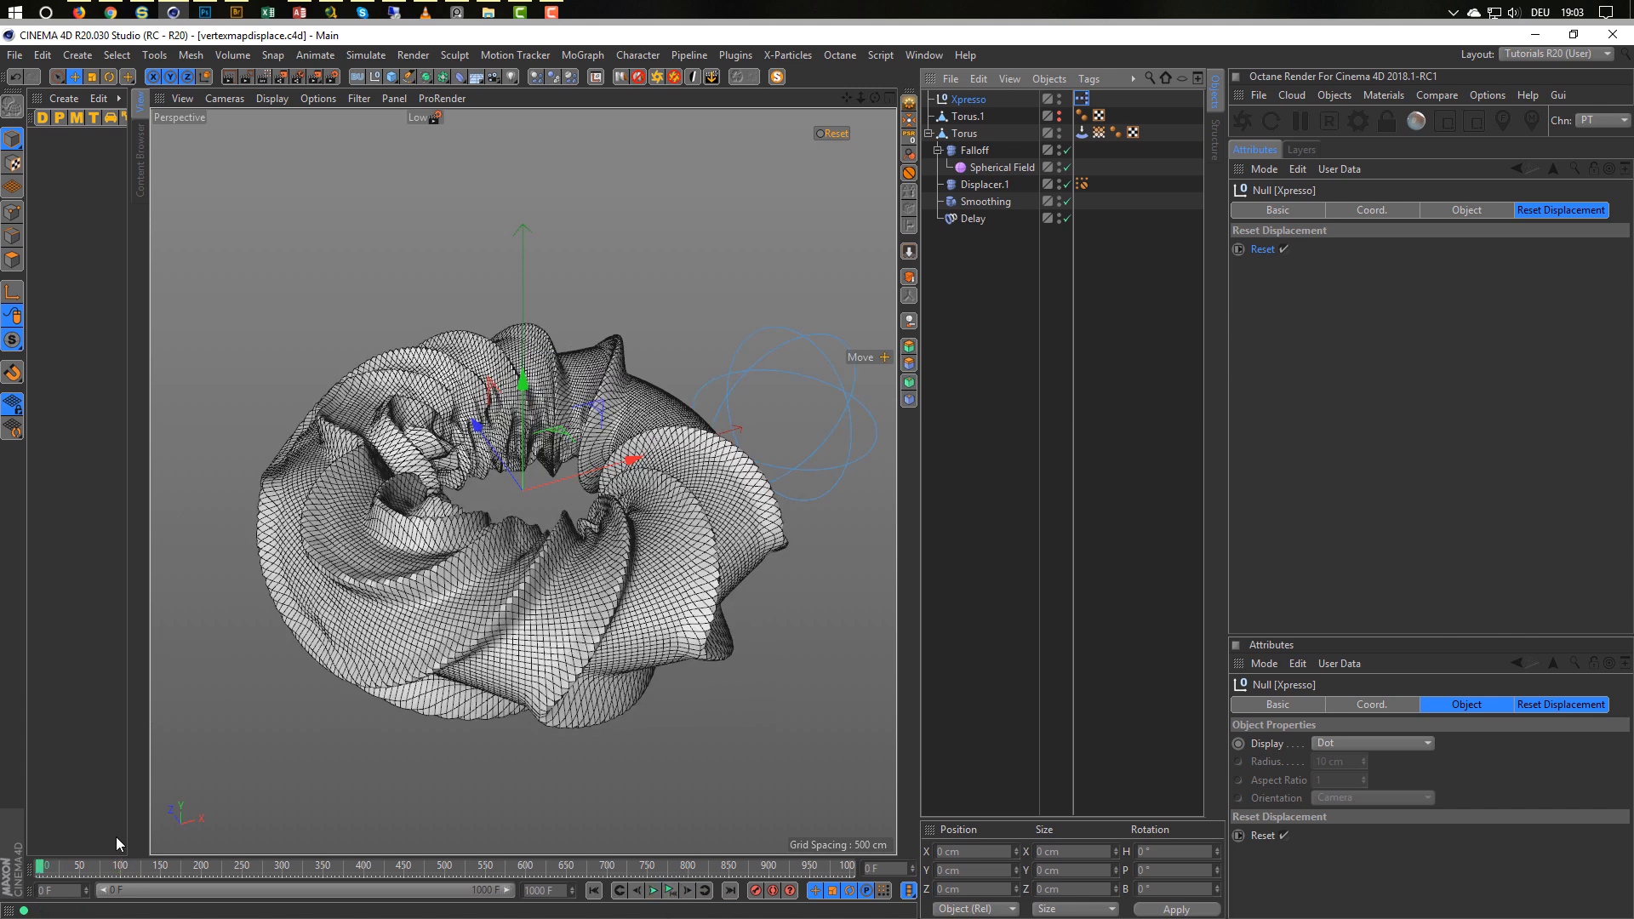
click(838, 133)
click(839, 133)
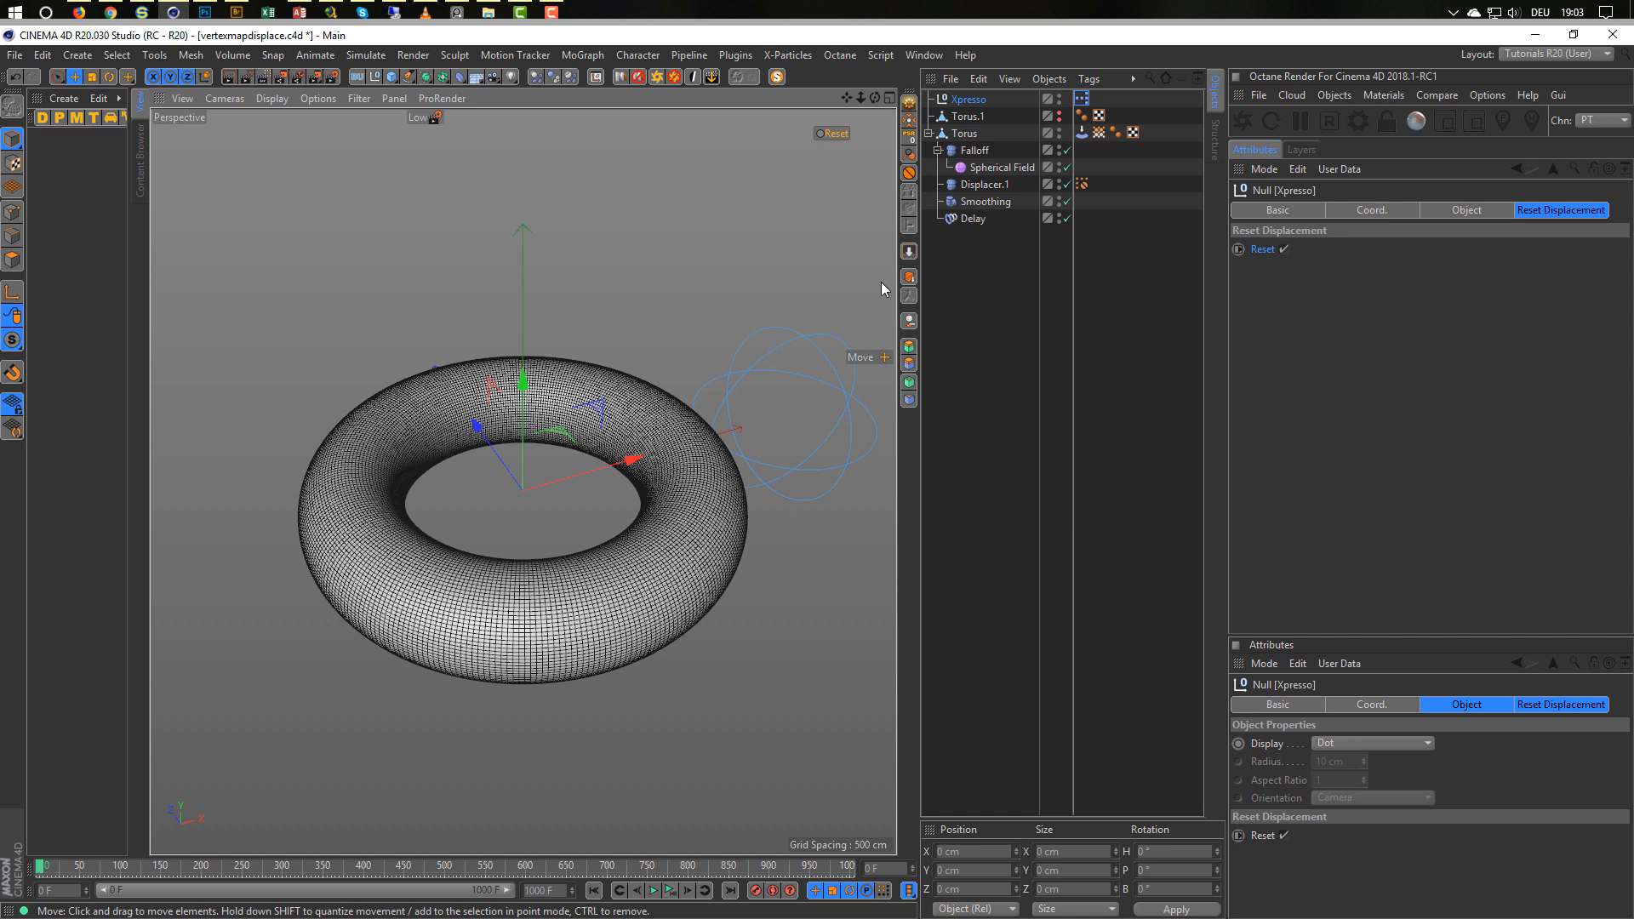
alt+drag(711, 451, 700, 382)
click(654, 890)
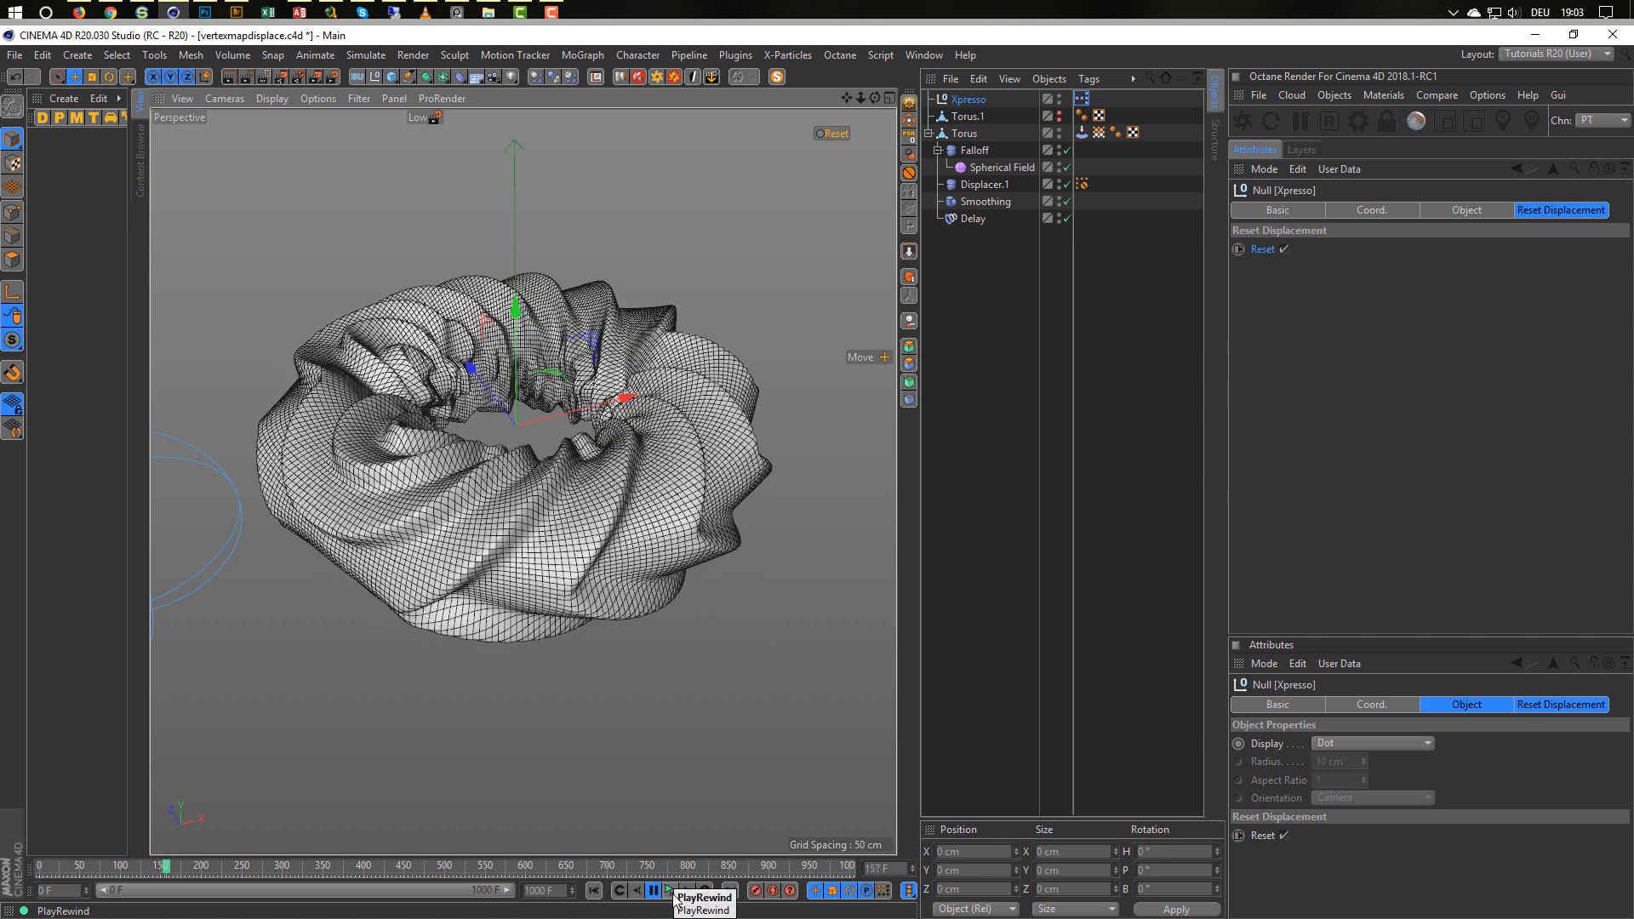
click(670, 891)
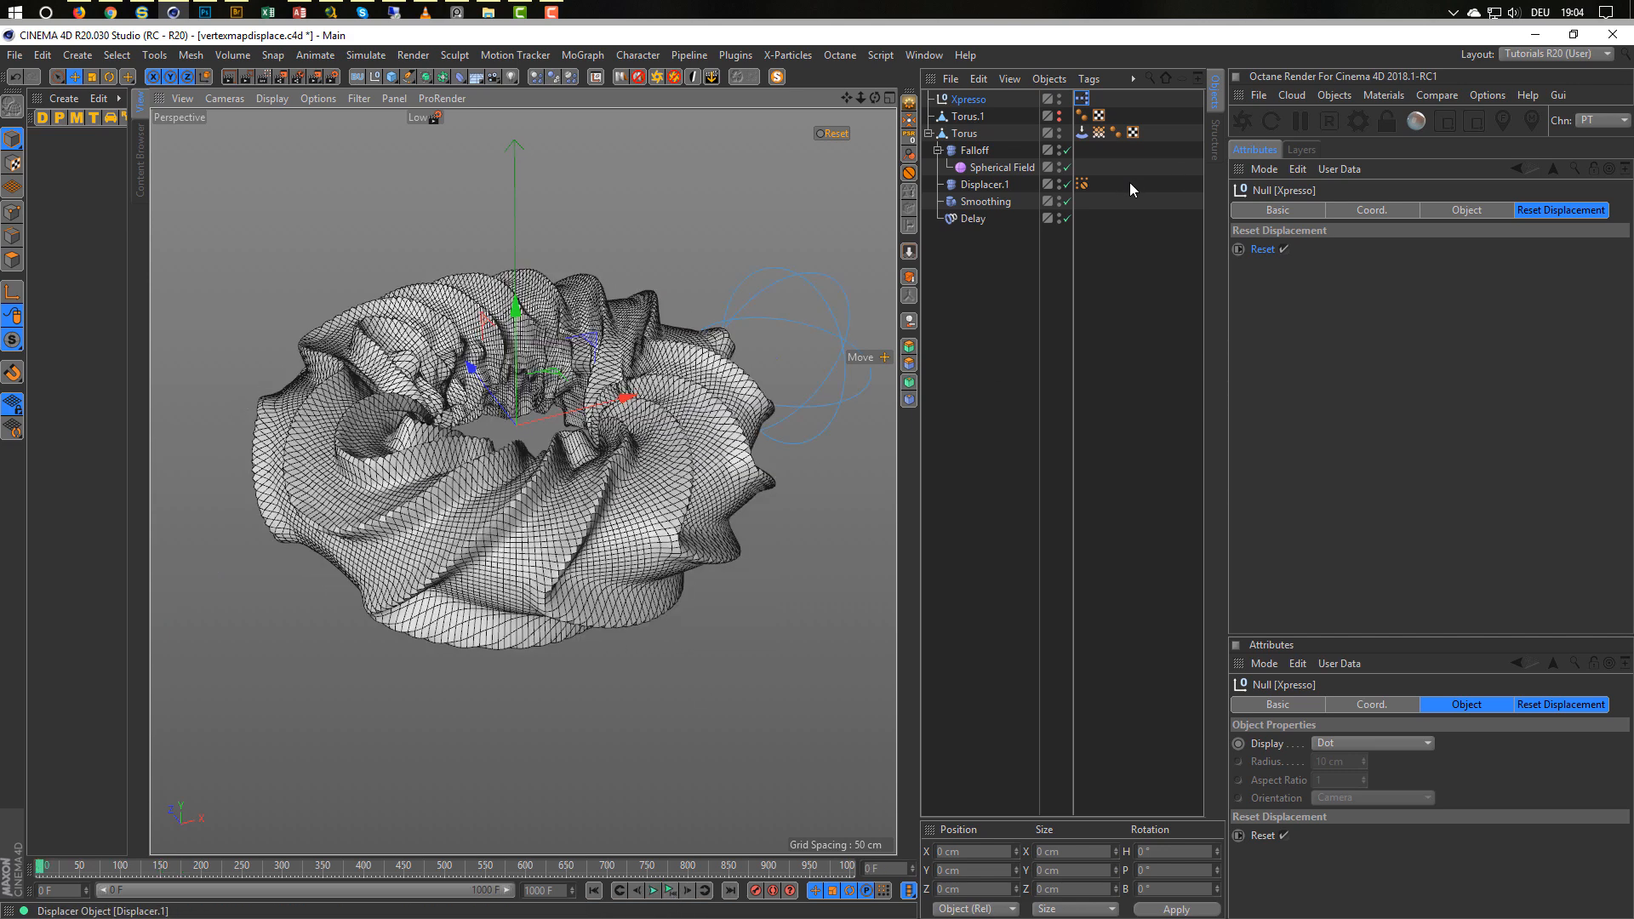
Set the Smoothing deformer's Stiffness to 70 %, reset the displacement and test the animation.
click(1003, 202)
drag(1584, 342, 1581, 340)
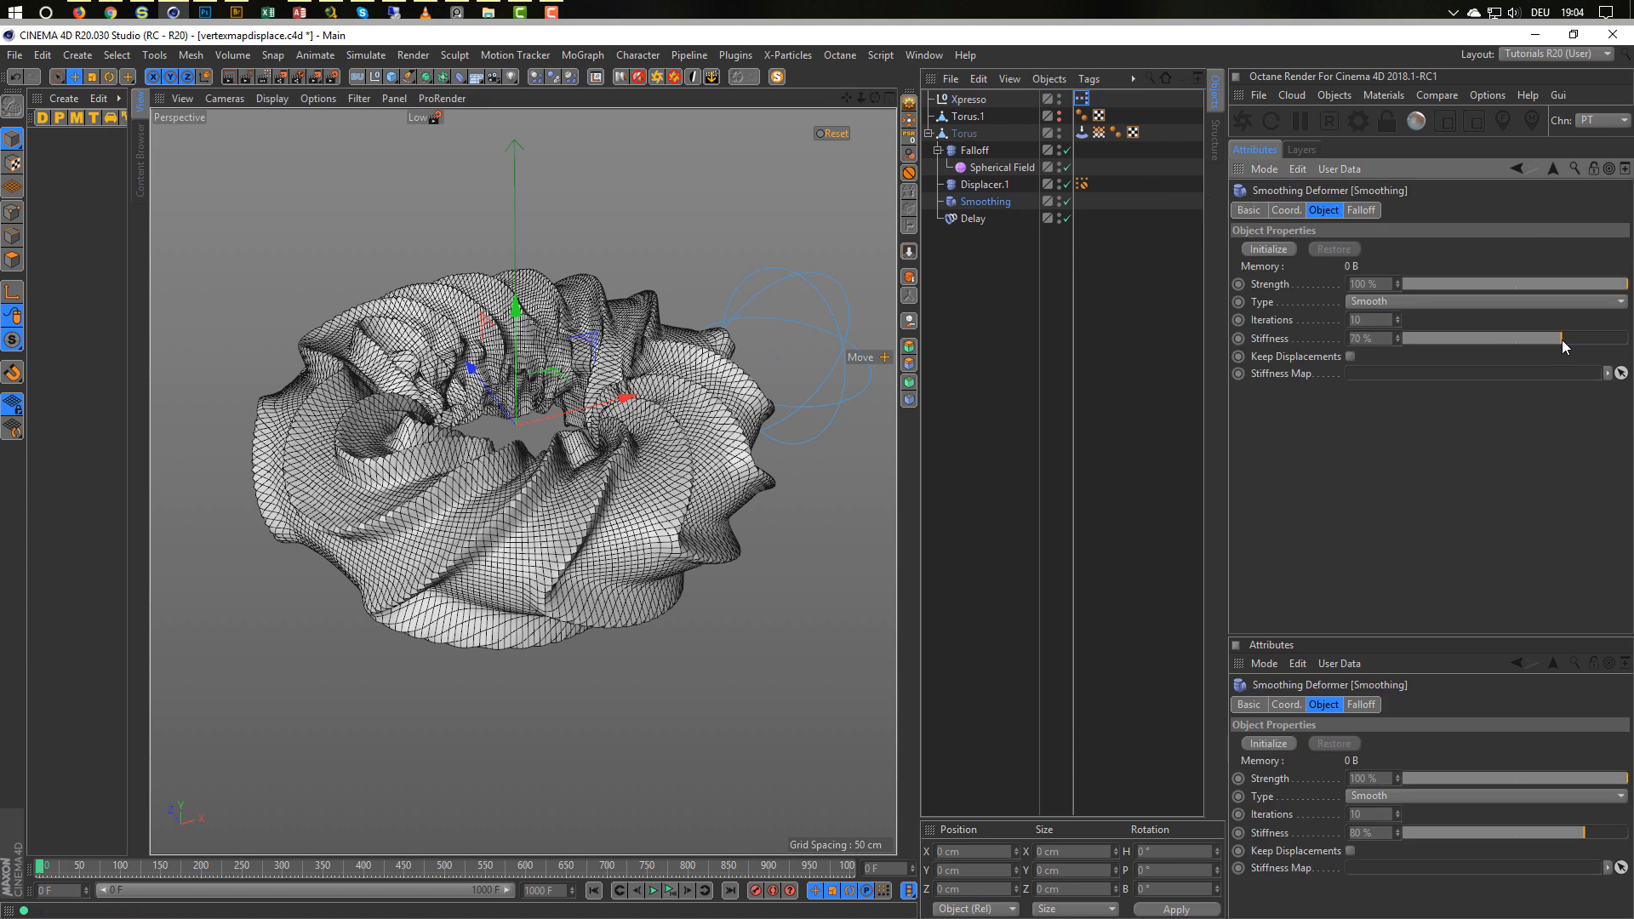
click(841, 133)
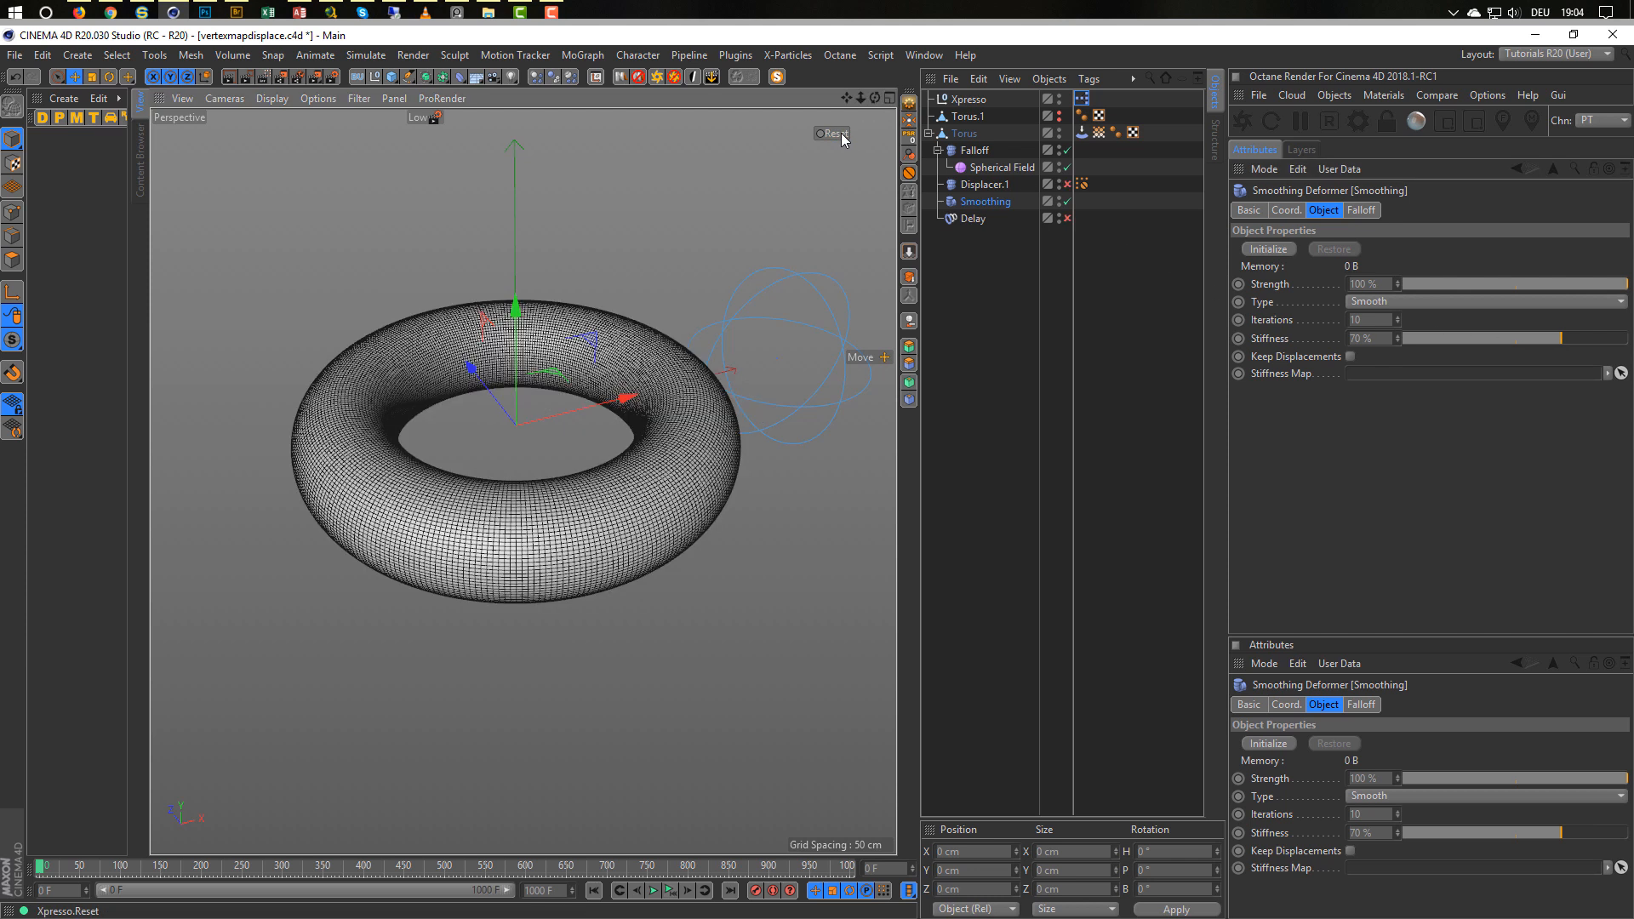
click(652, 890)
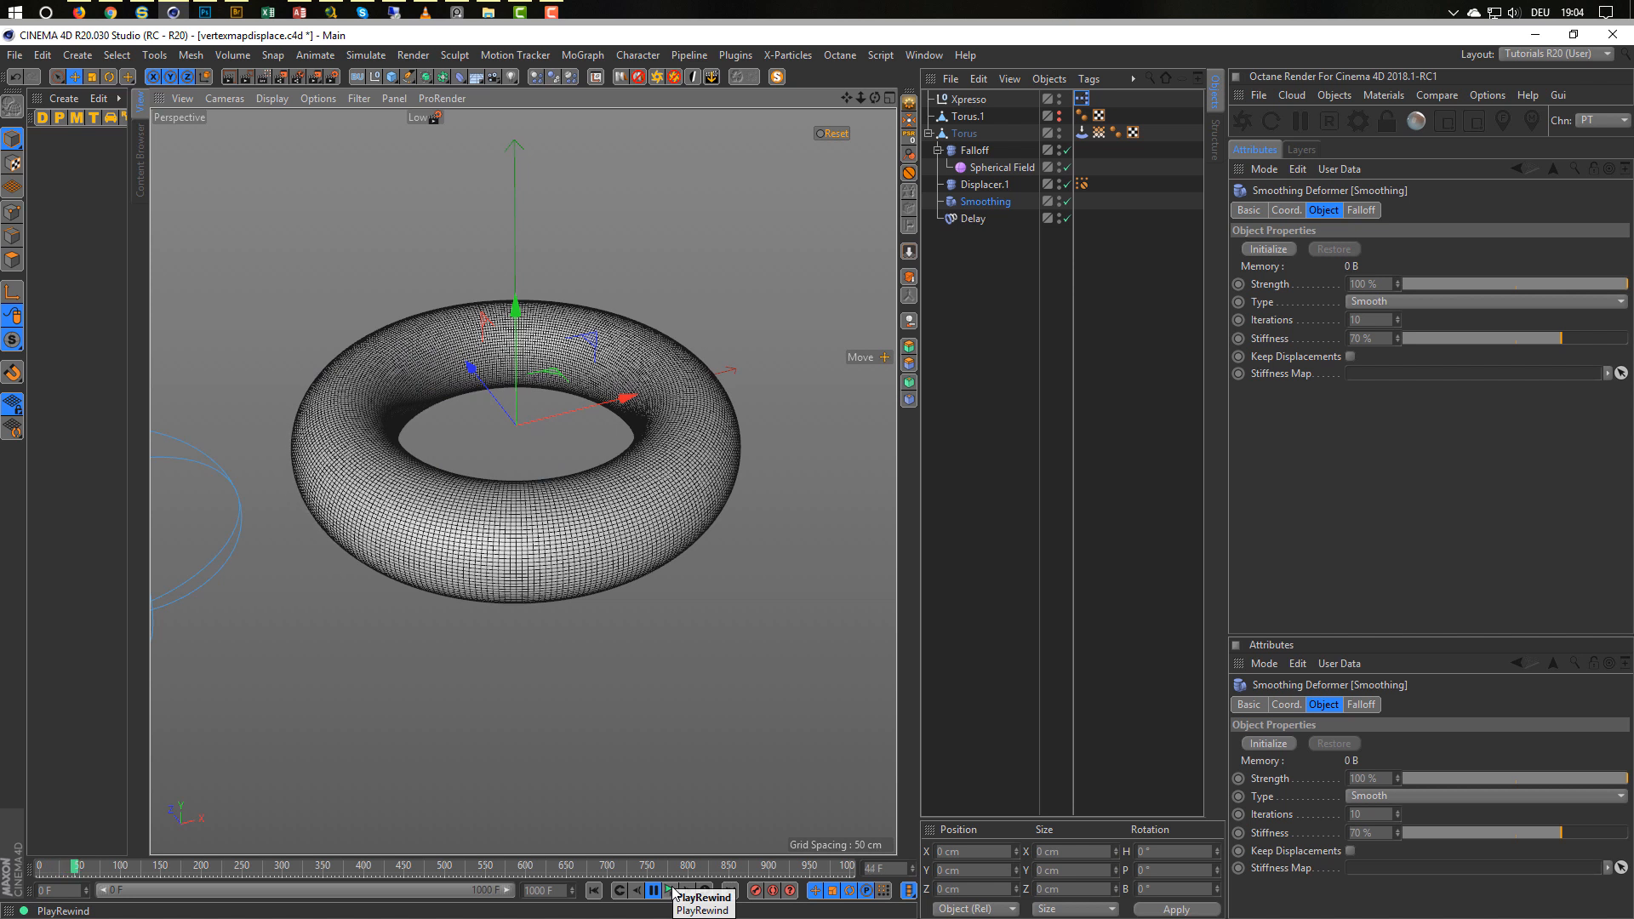
click(672, 891)
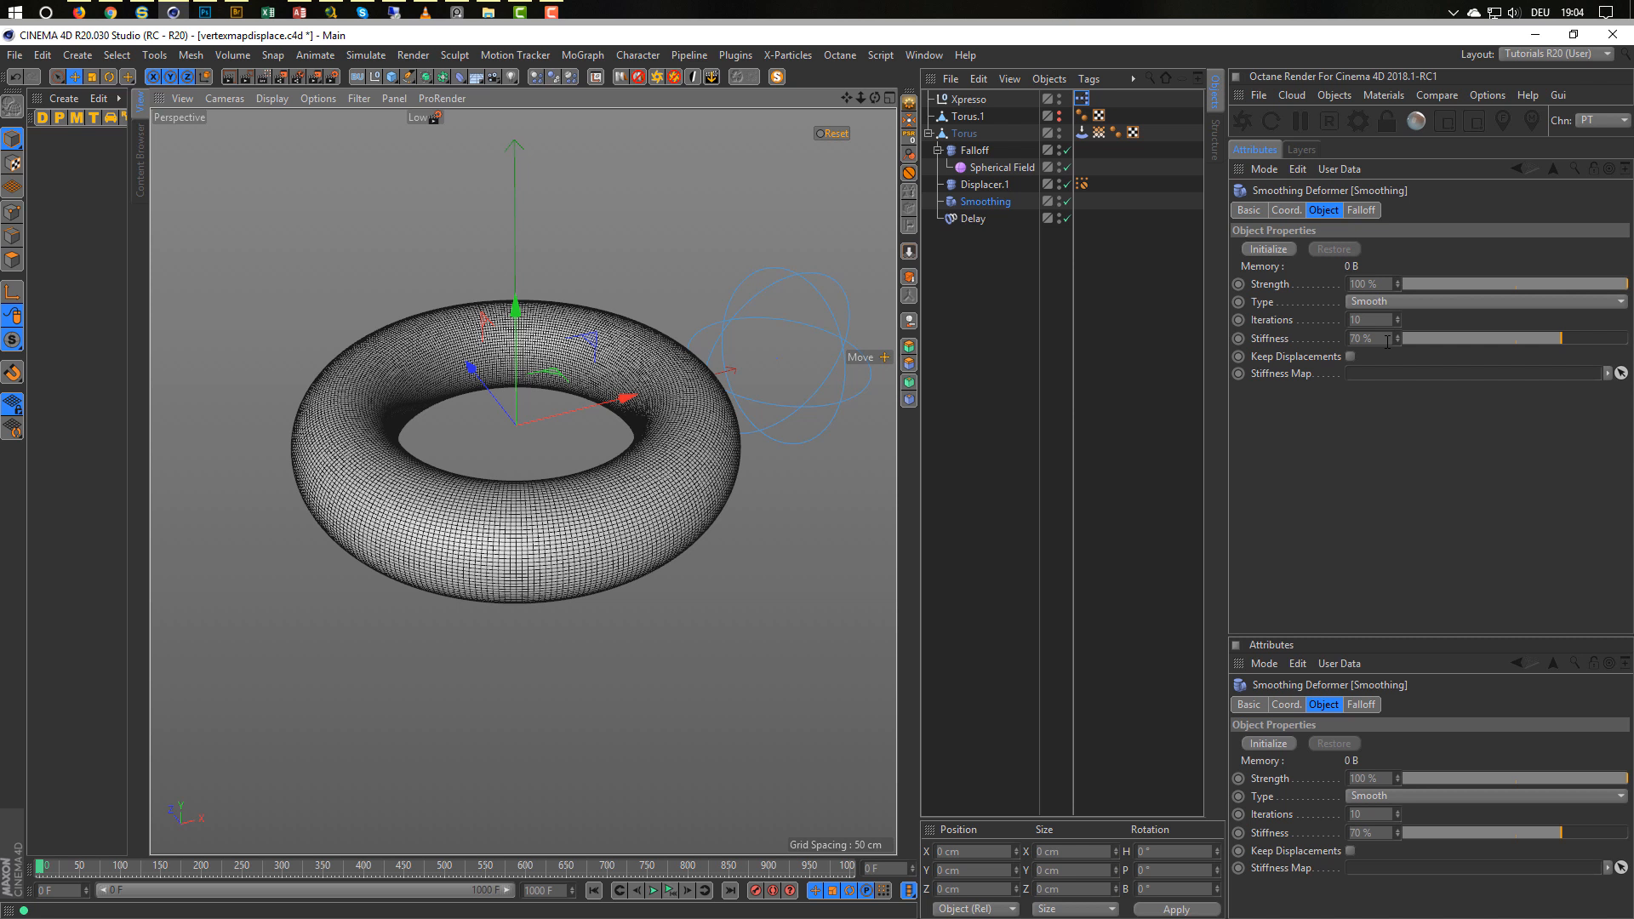
Set the torus Tension tag's Amount to 12 and play the animation to test it.
click(1082, 132)
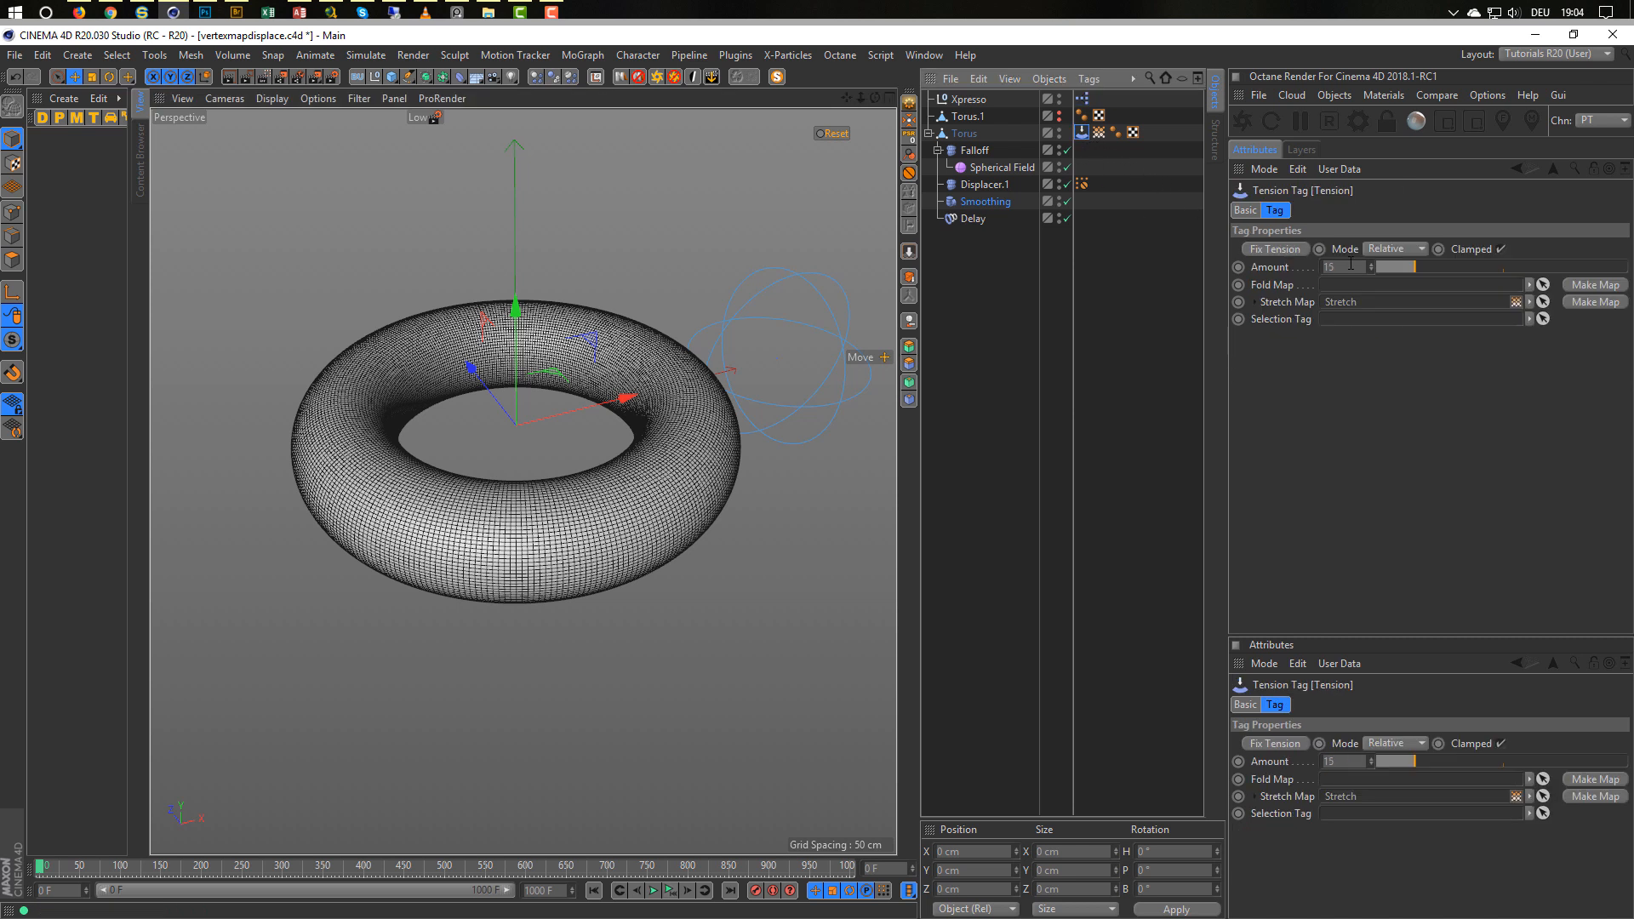
click(1350, 267)
text(12)
key(Return)
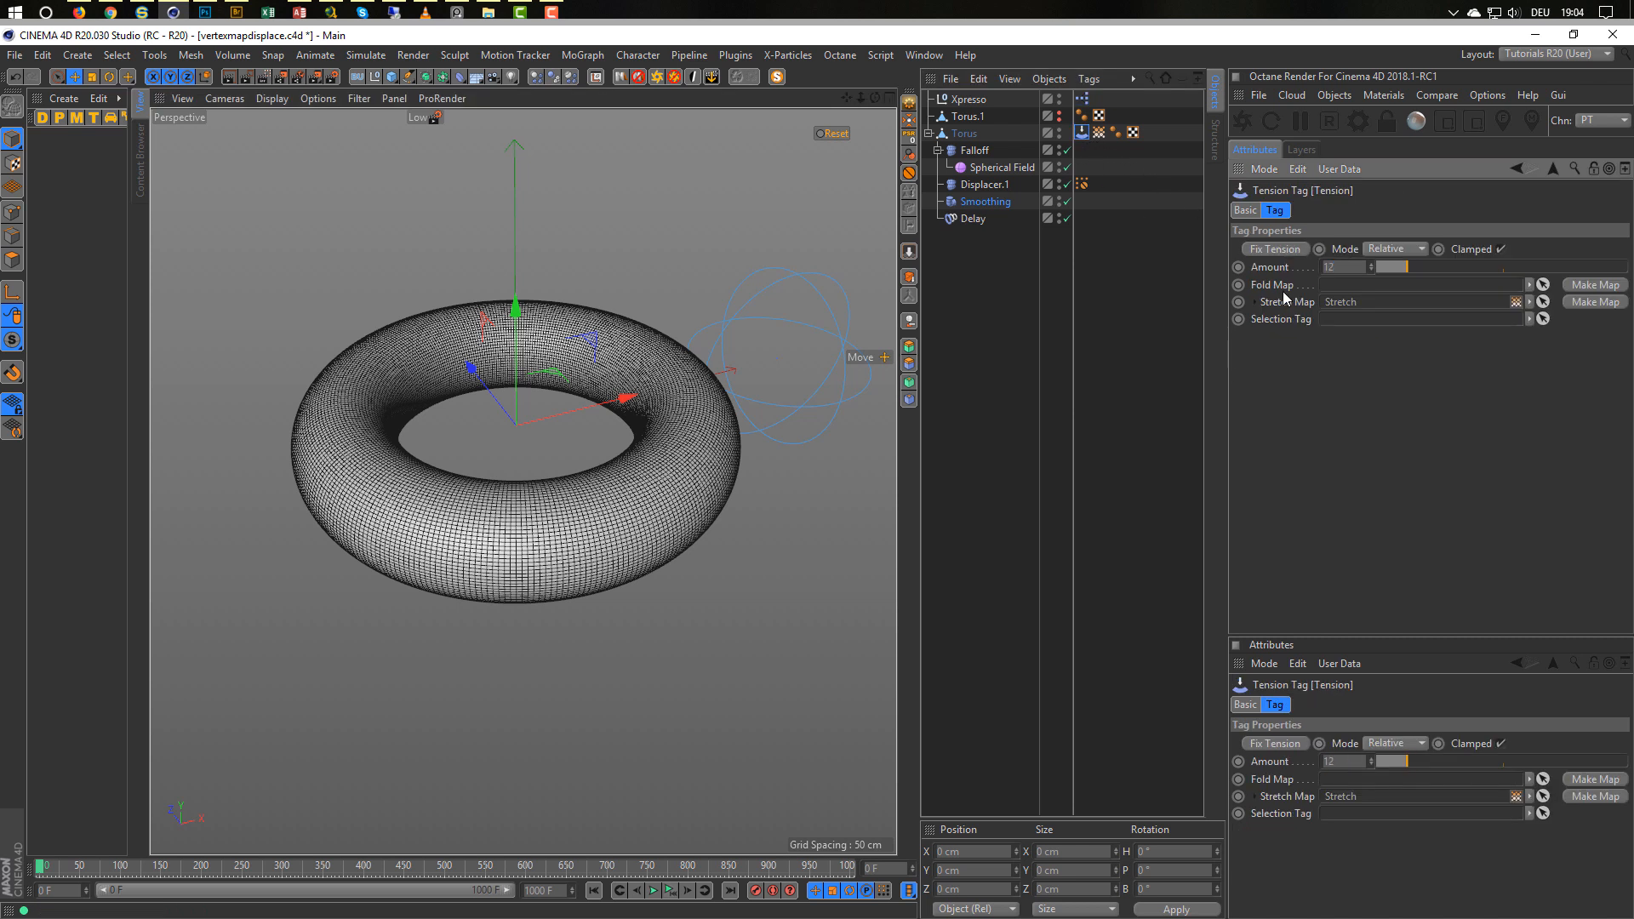
click(670, 890)
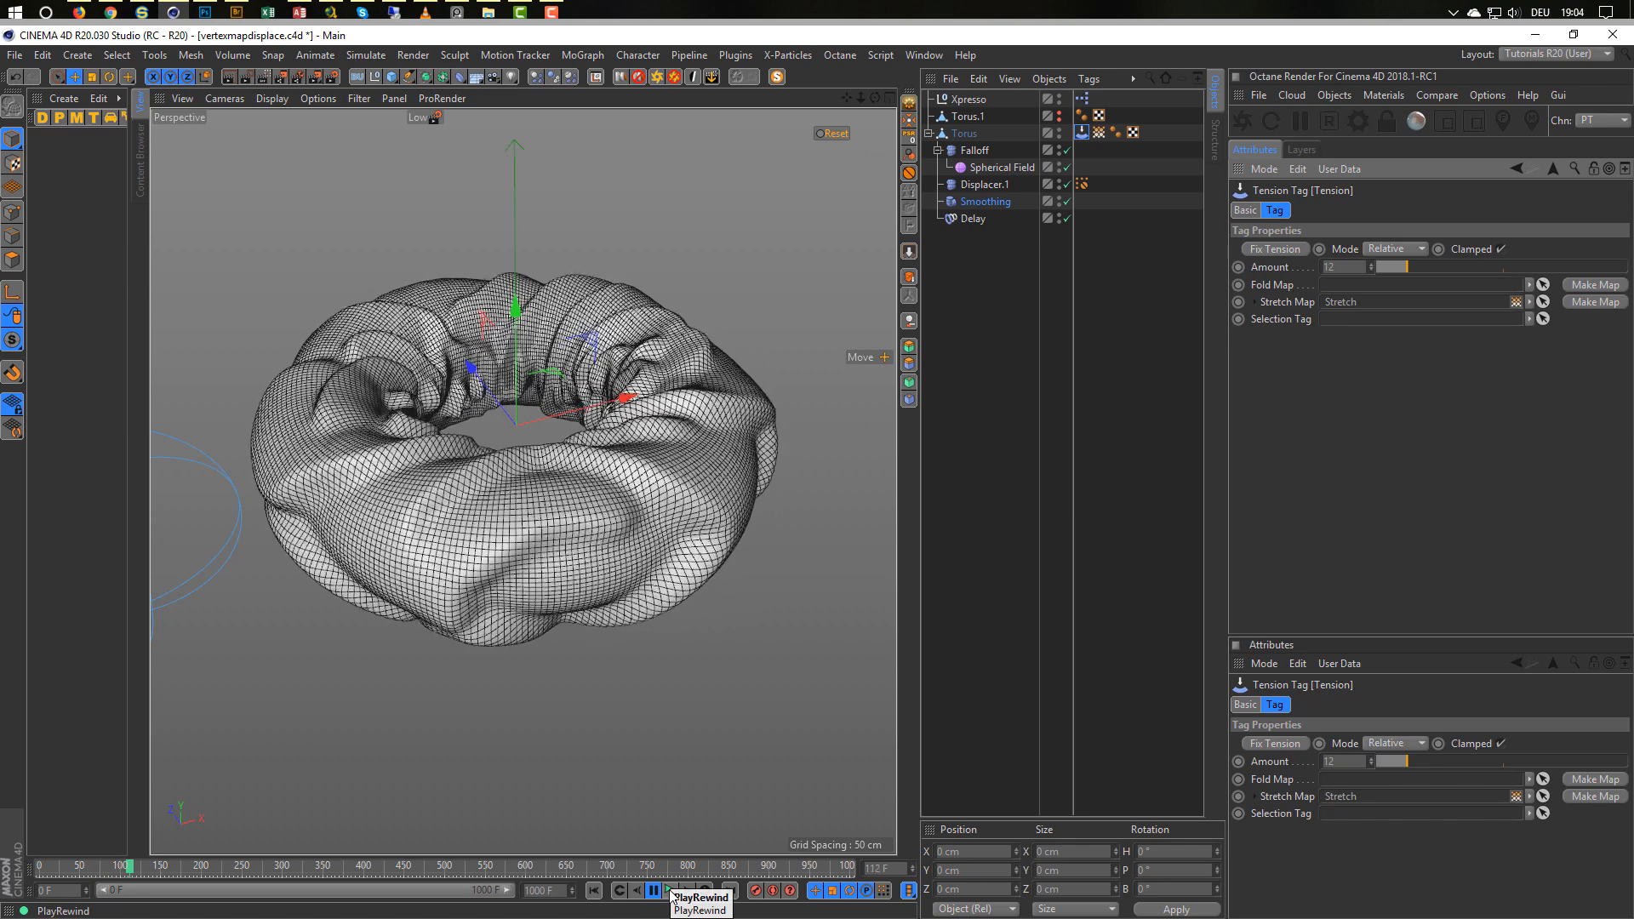
click(670, 890)
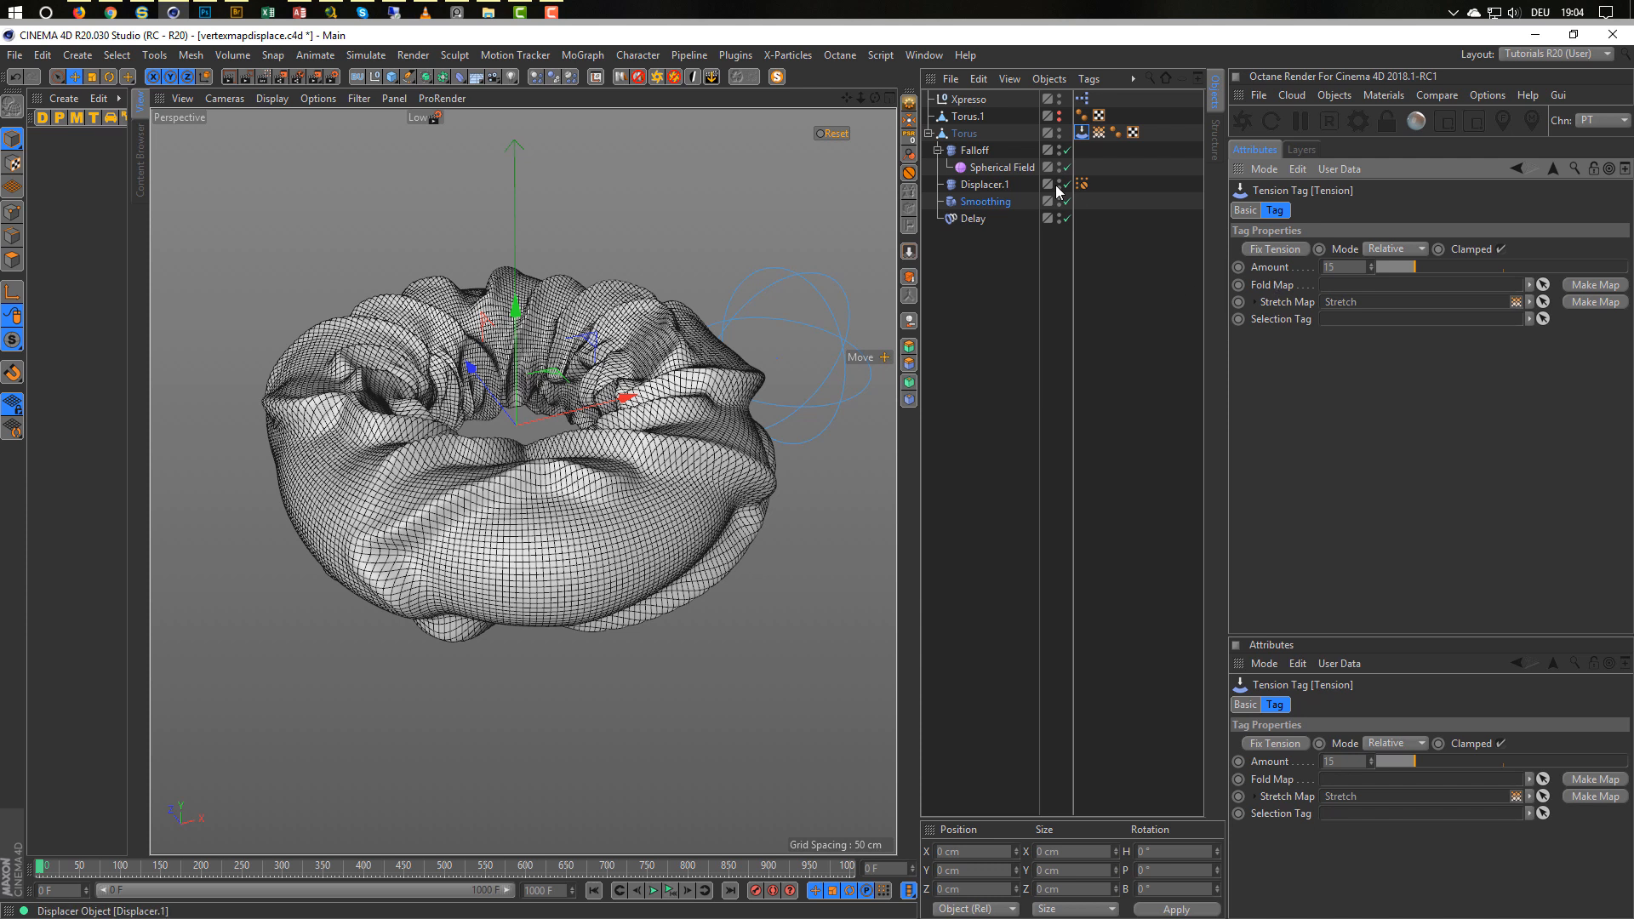
Set the Smoothing deformer's Stiffness to 60 % and replay the animation after resetting the displacement.
click(987, 201)
click(1387, 338)
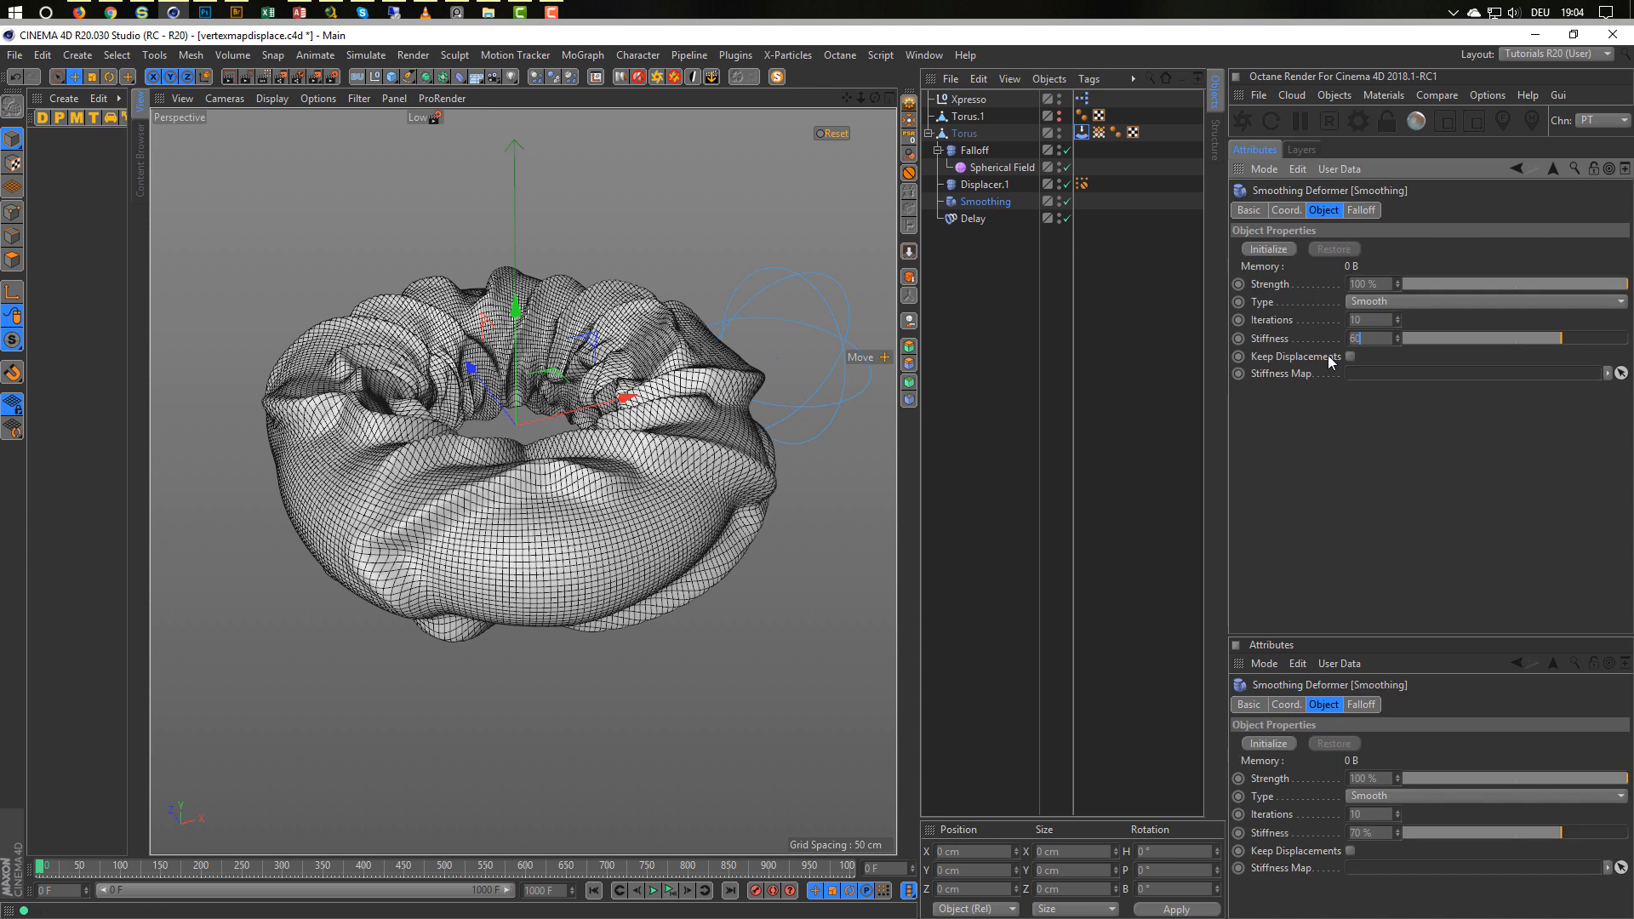
text(60)
key(Return)
click(833, 134)
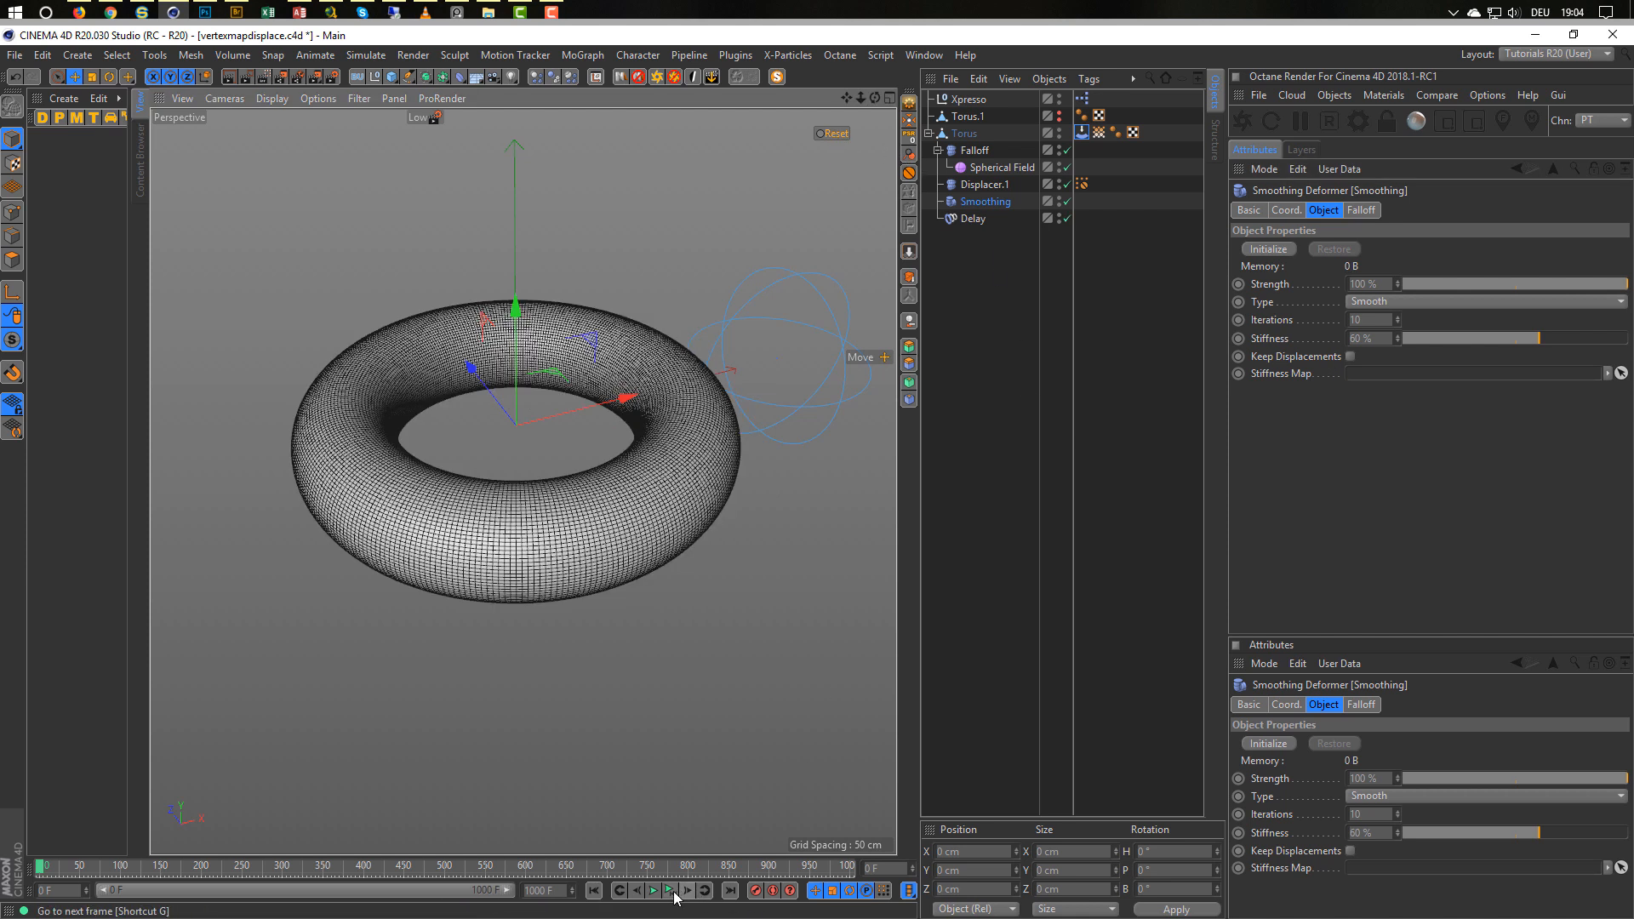
click(670, 892)
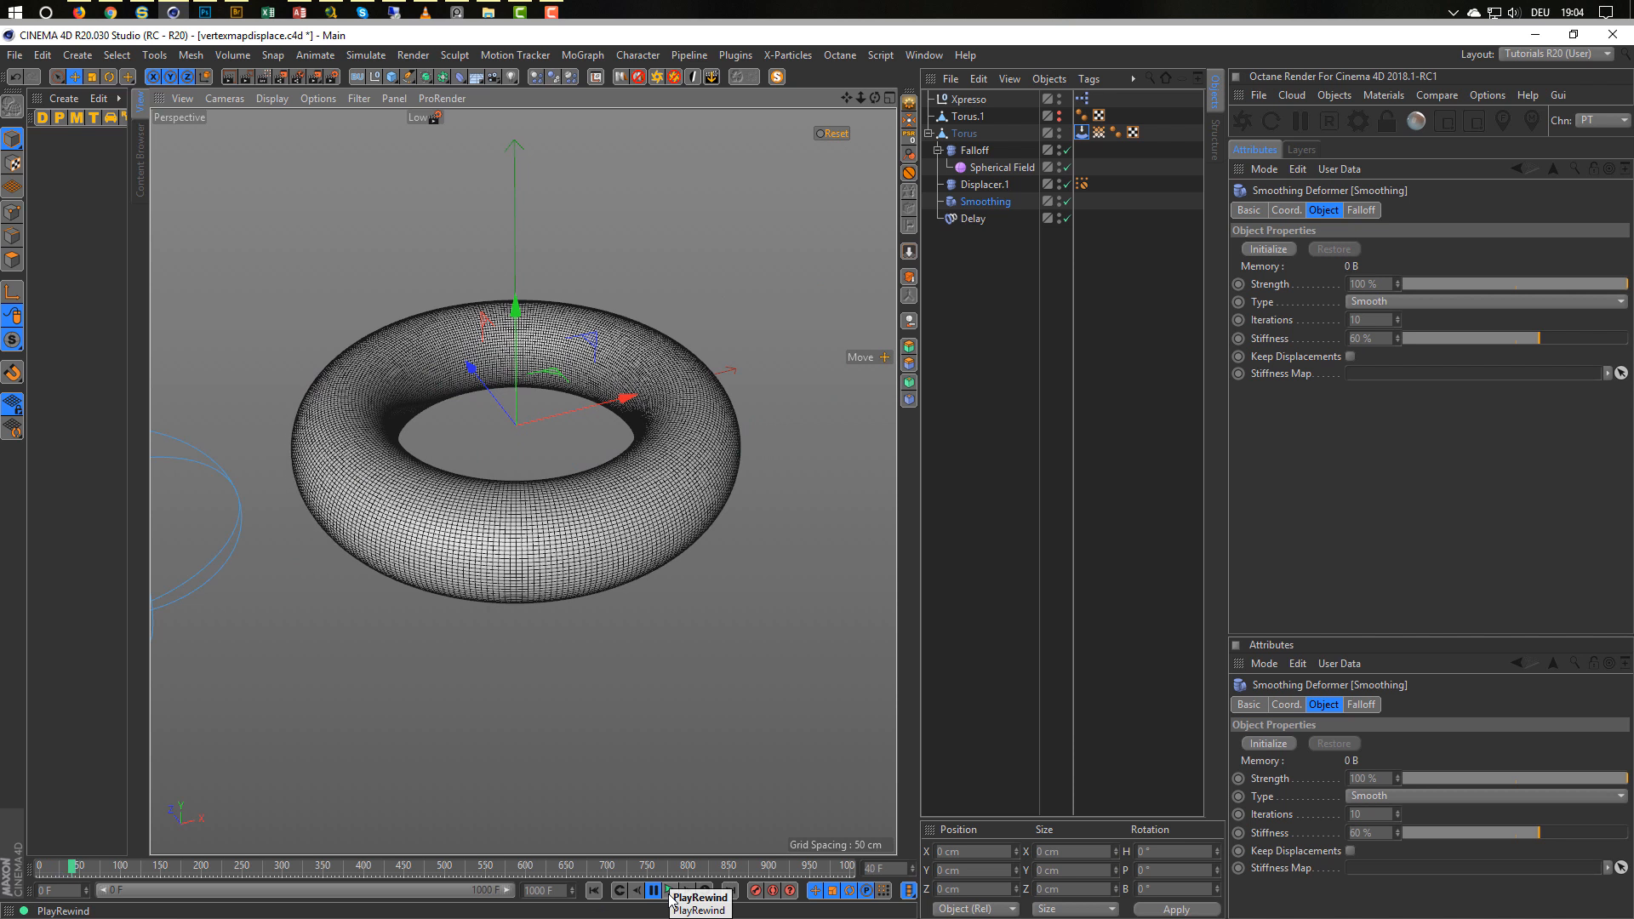
Set the Smoothing deformer's Stiffness to 75 % and replay the animation from the start.
click(977, 218)
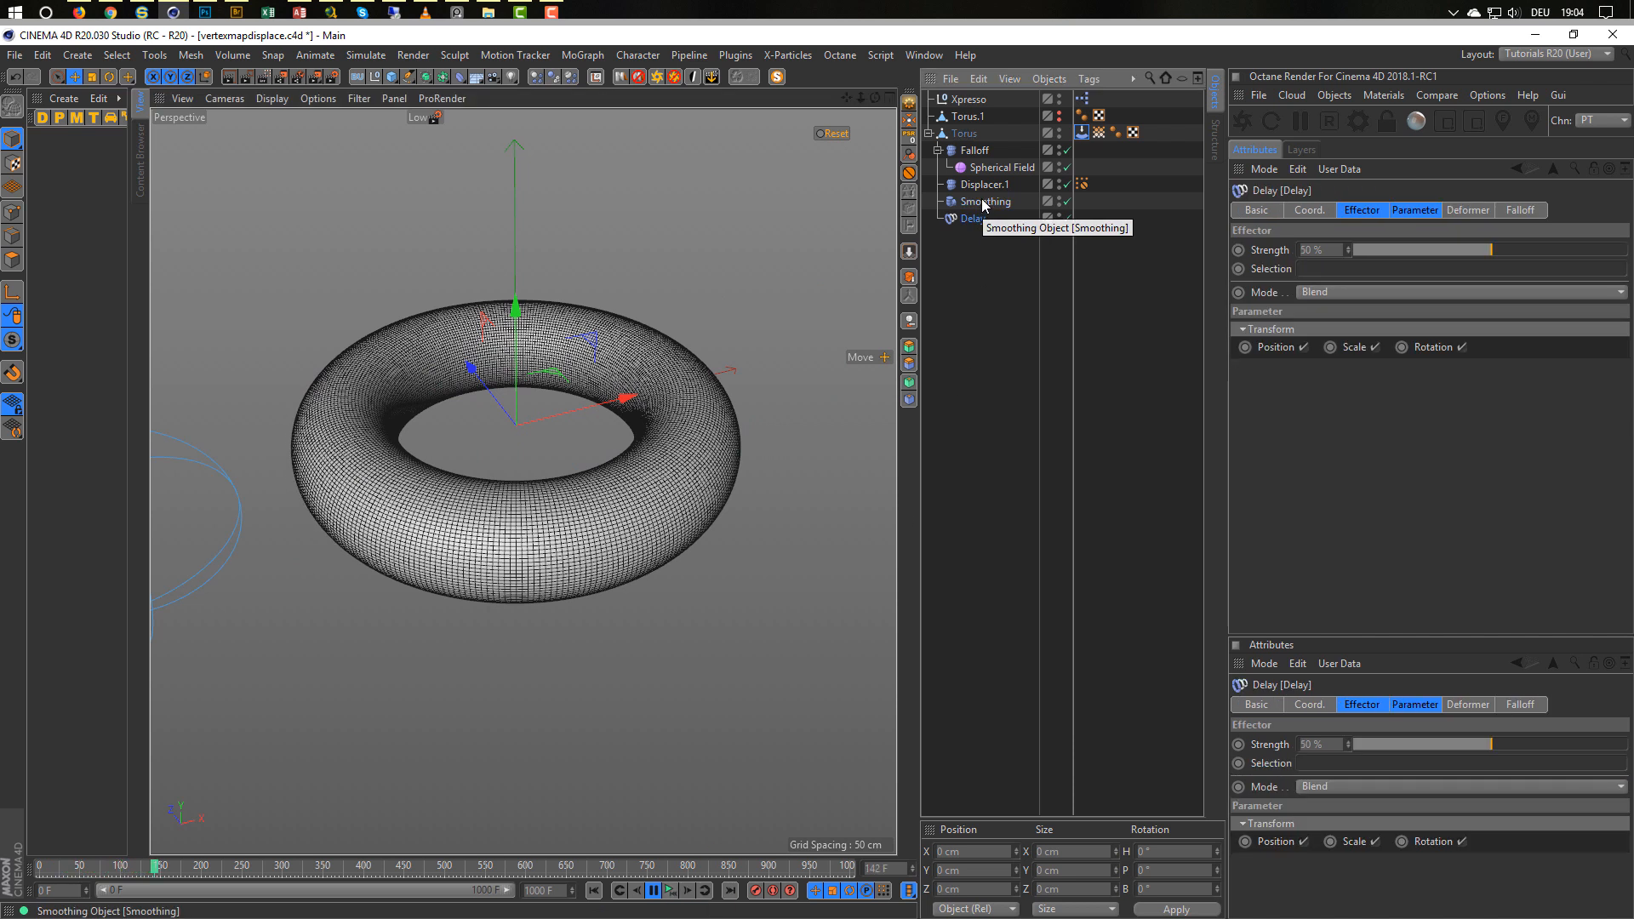
click(983, 201)
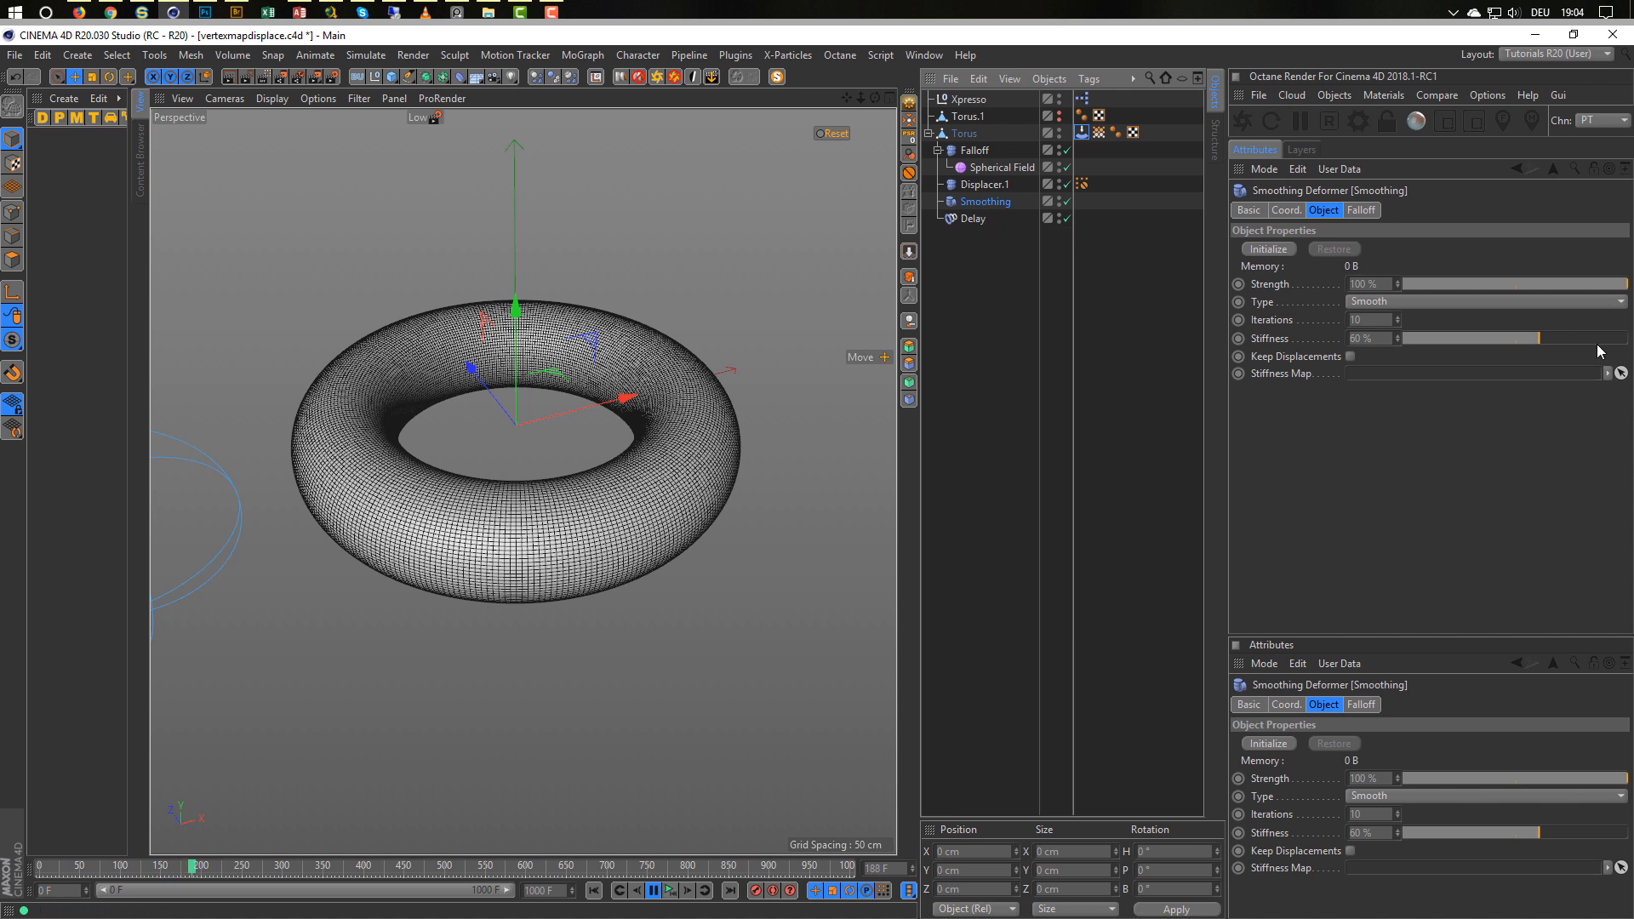
click(1557, 338)
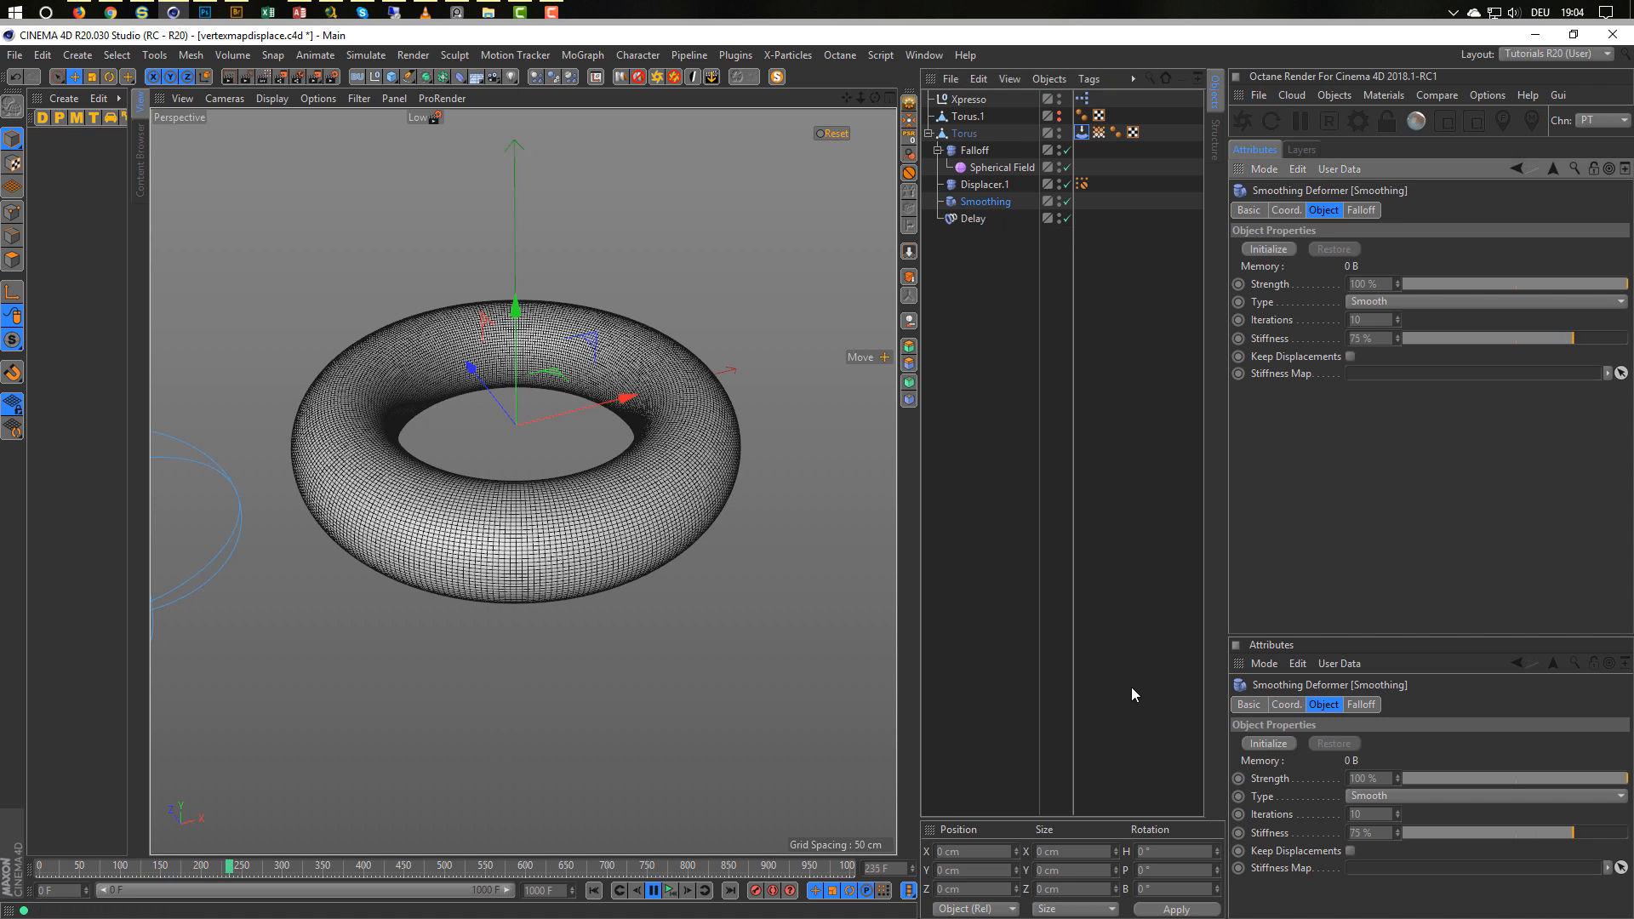
click(670, 890)
click(671, 891)
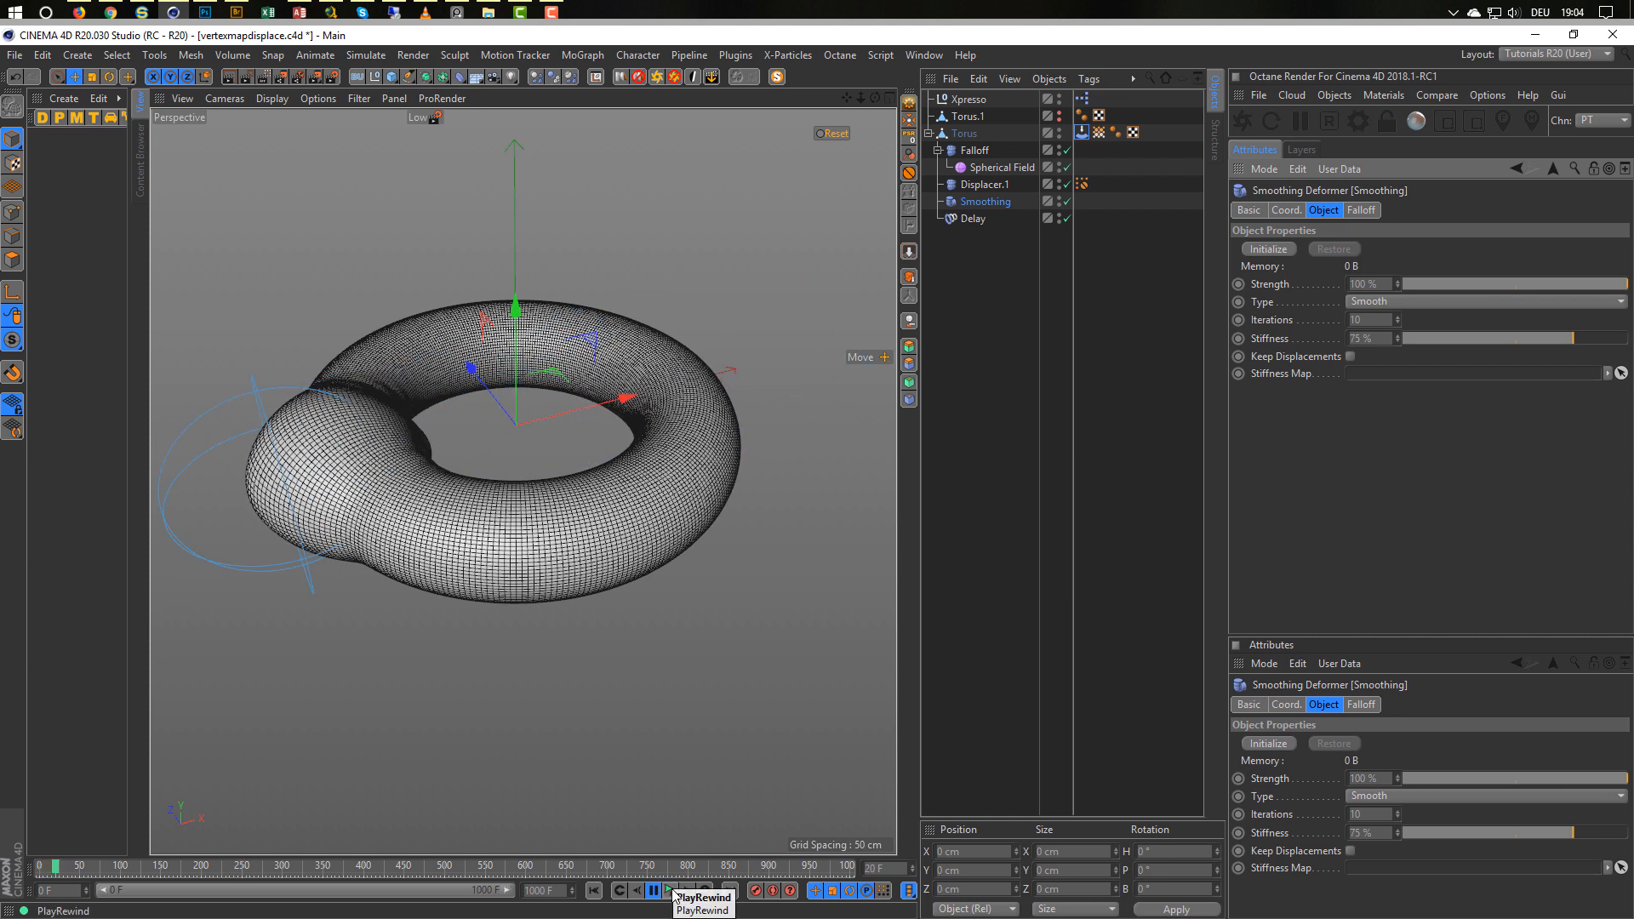
click(673, 891)
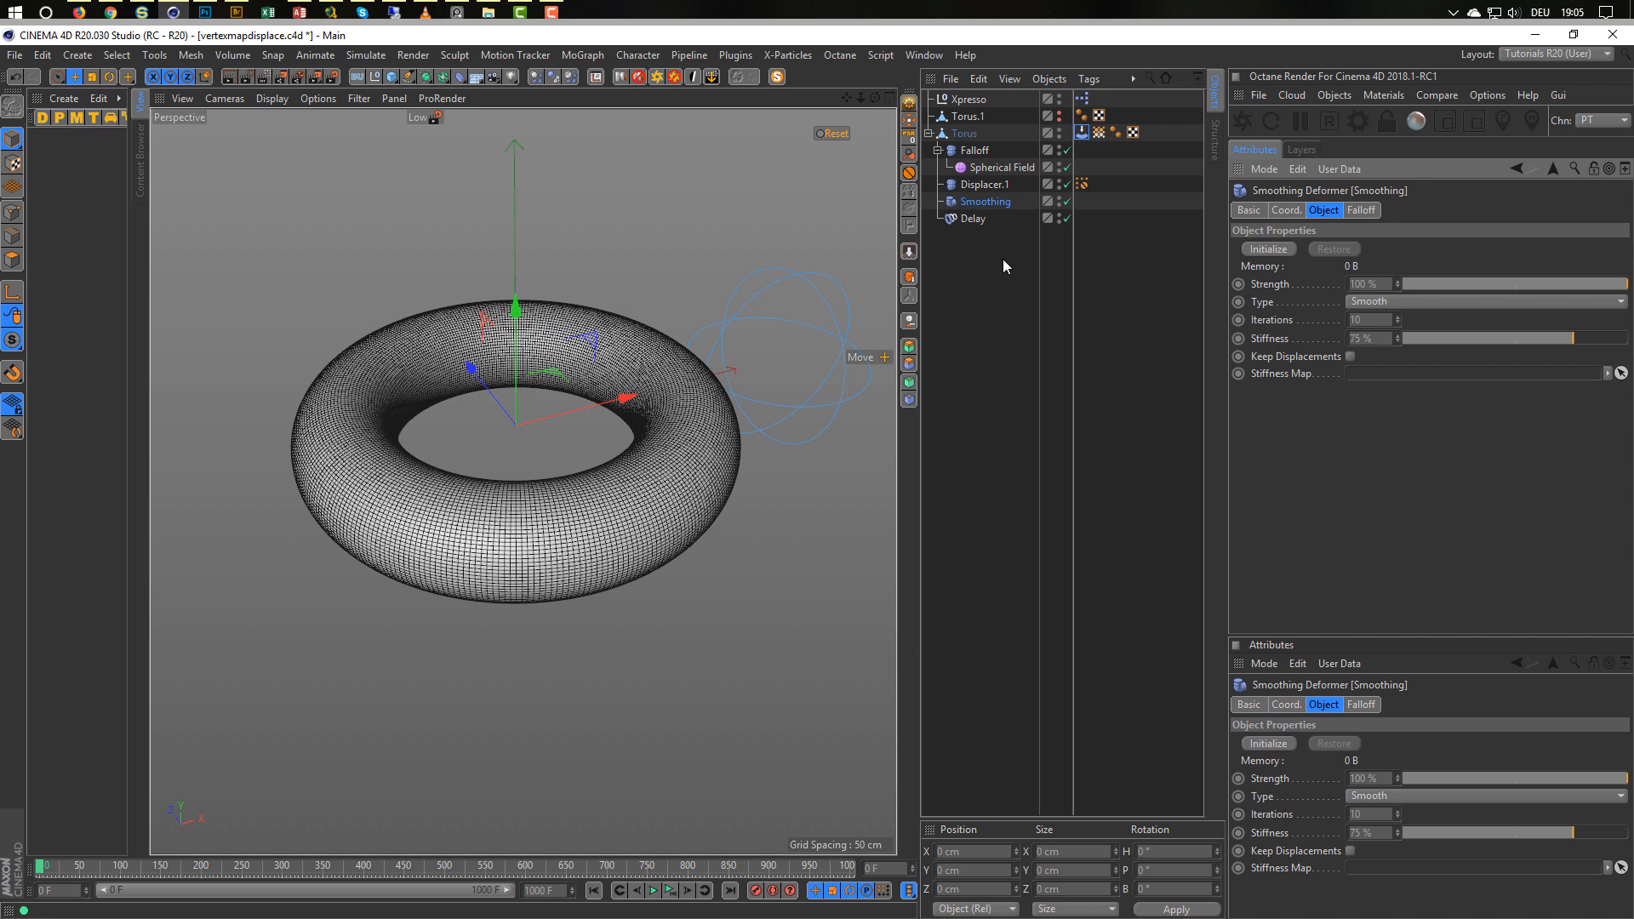
Set the Delay effector's Strength to 40 % and play the animation to test the deformation.
click(977, 220)
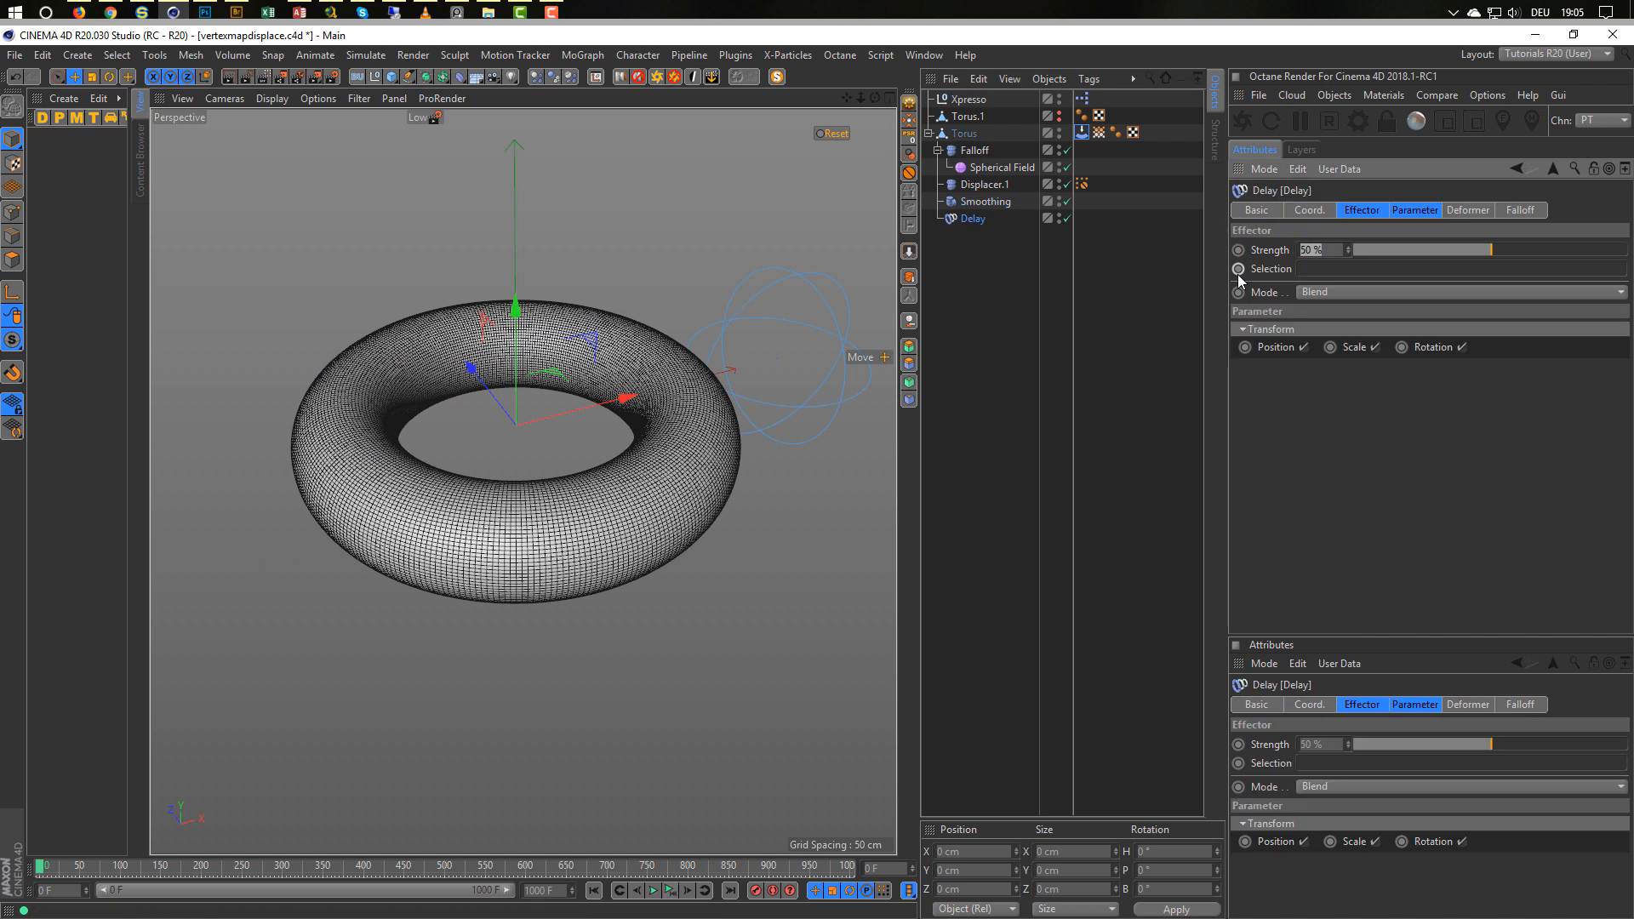
text(40)
key(Return)
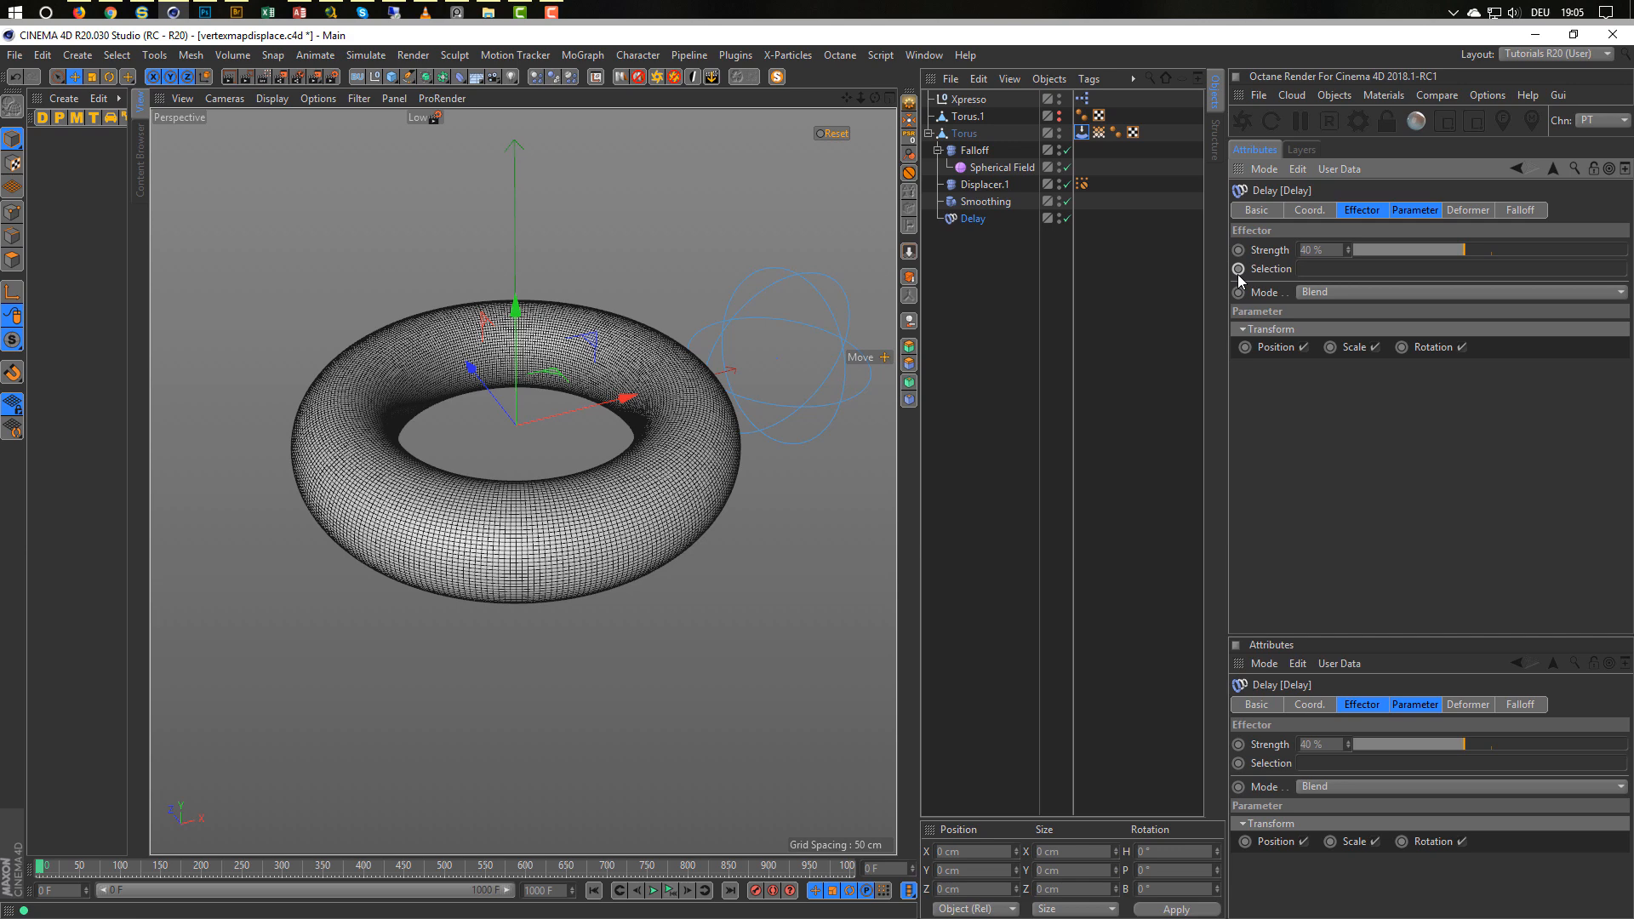
click(653, 890)
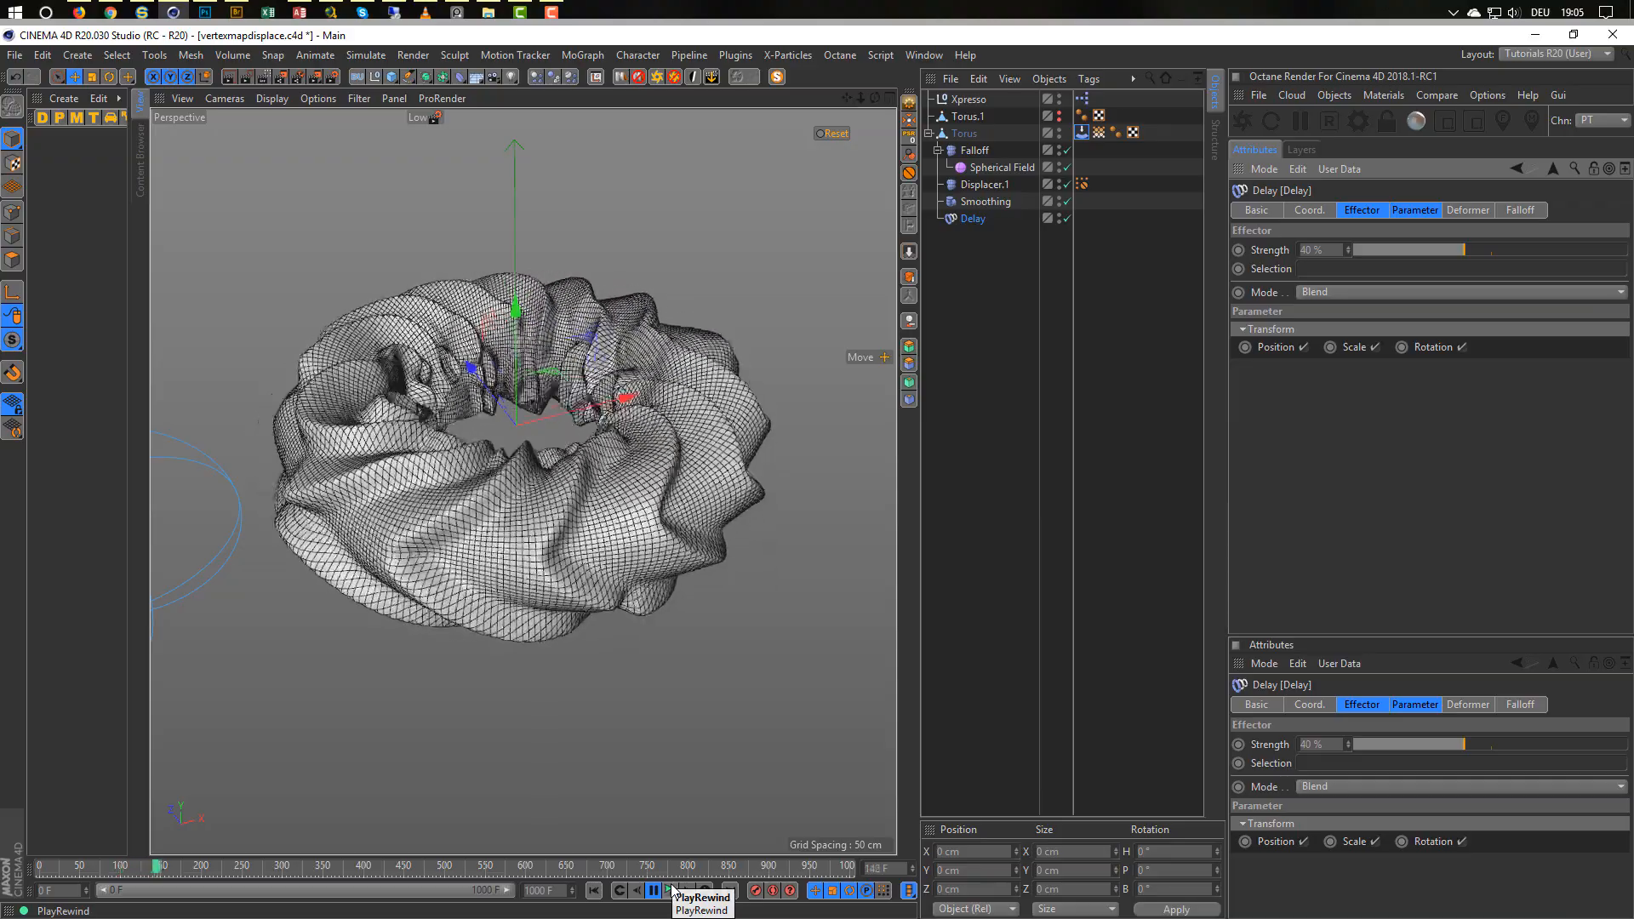
click(670, 890)
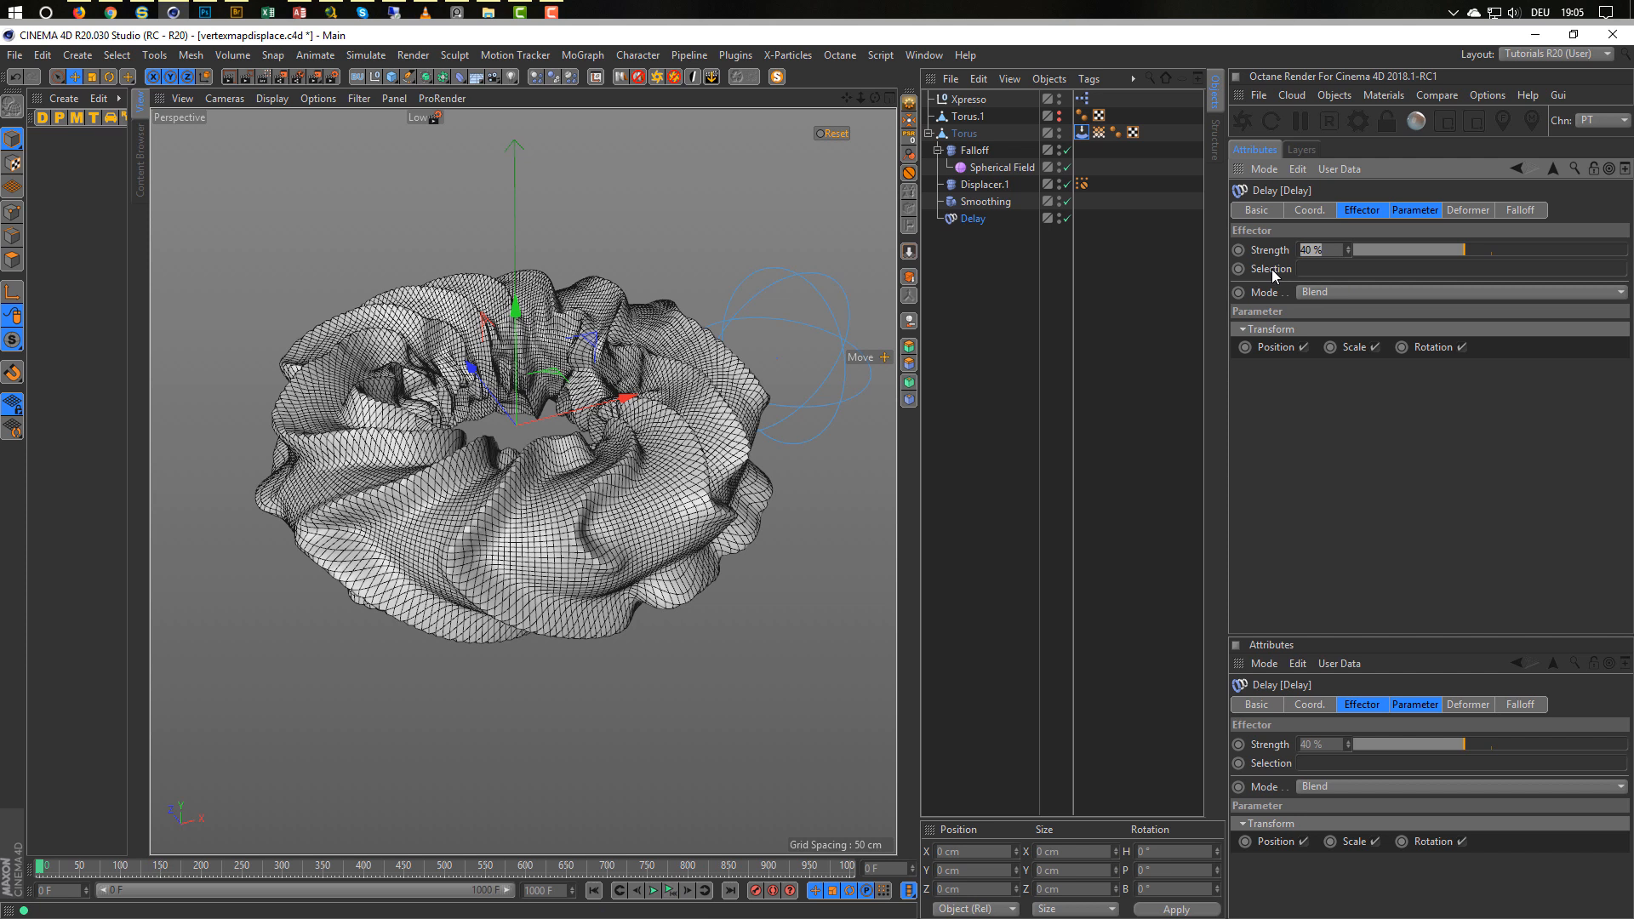
Set the Delay effector's Strength to 70 % and the torus Tension tag's Amount to 12.
text(70)
key(Return)
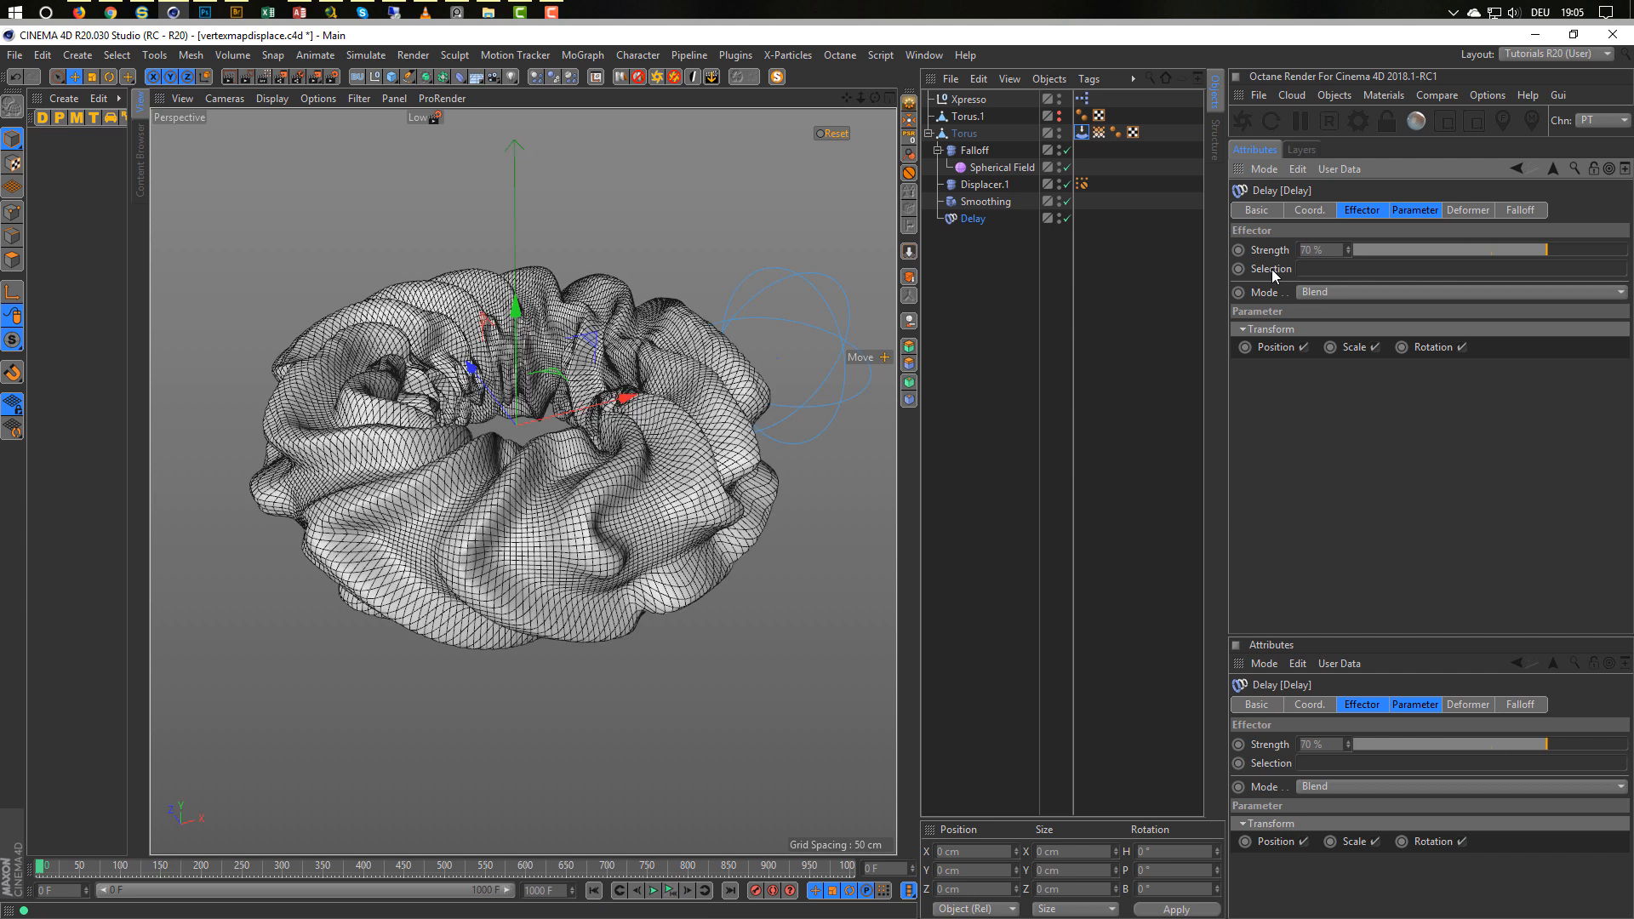
click(1082, 132)
click(1328, 268)
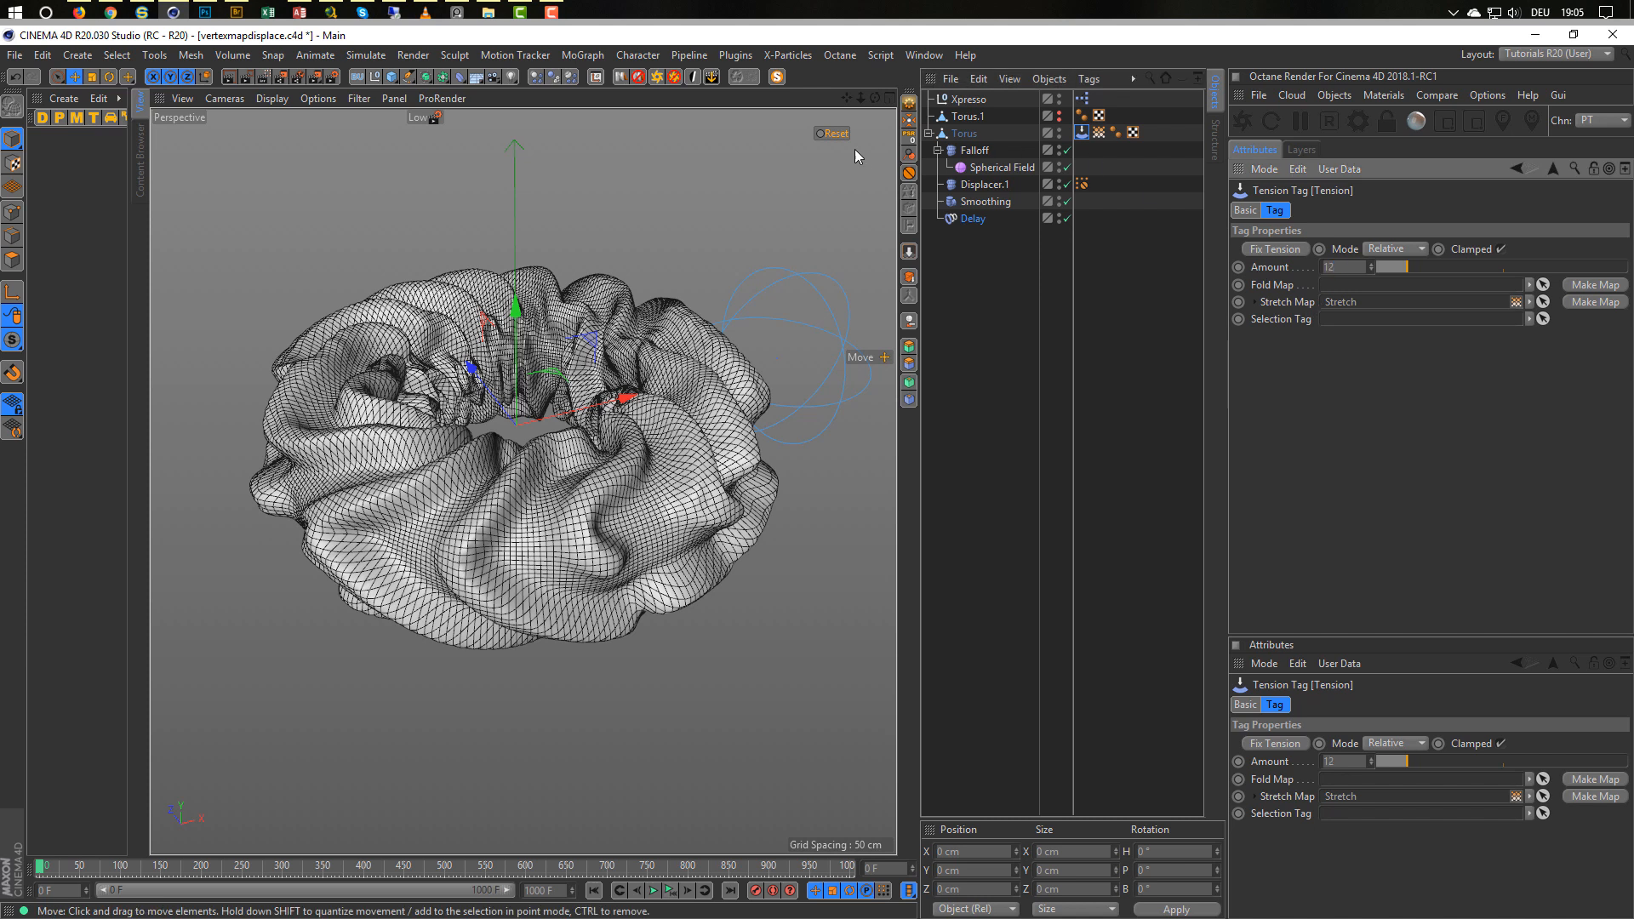
Reset the torus displacement, play the animation to check the deformation, and return to the start.
click(834, 134)
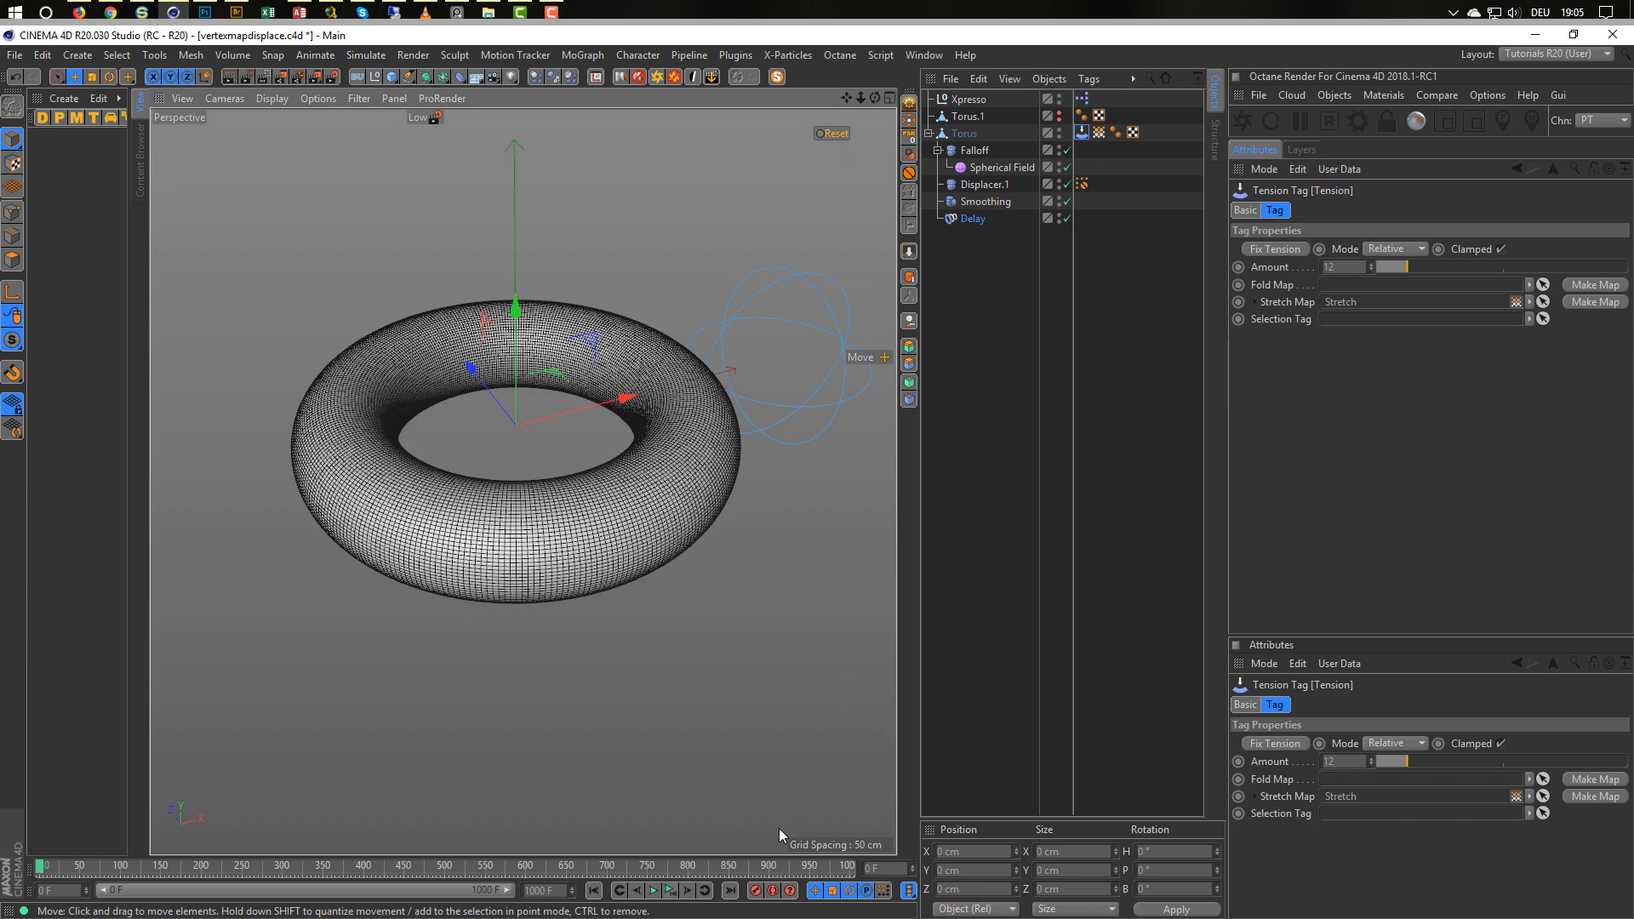
click(654, 890)
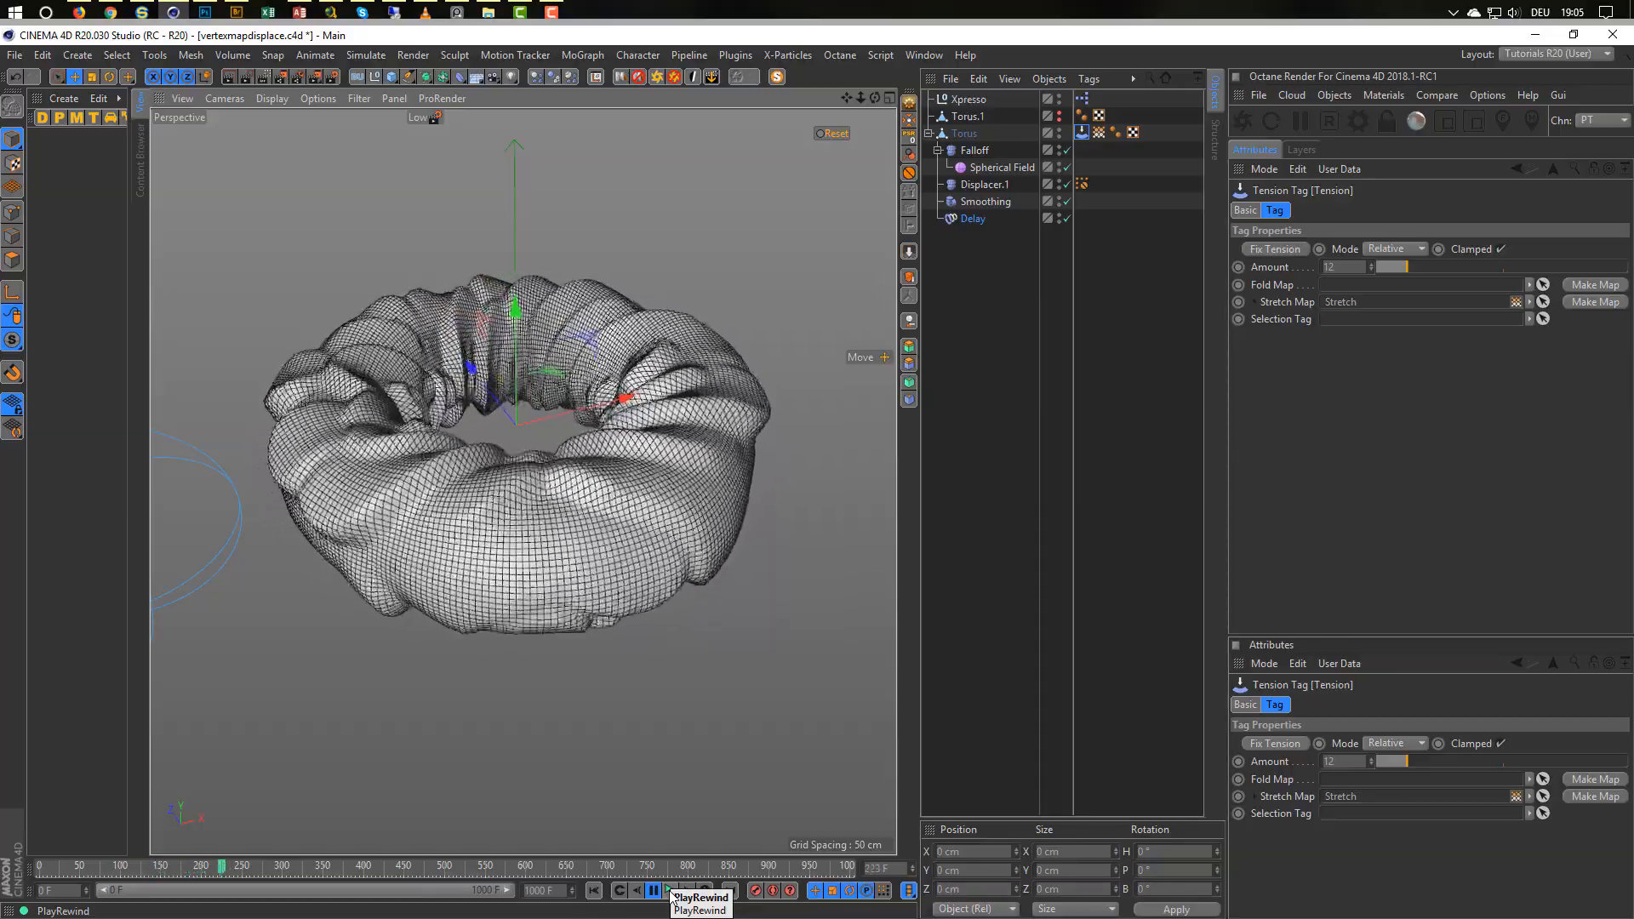
click(671, 896)
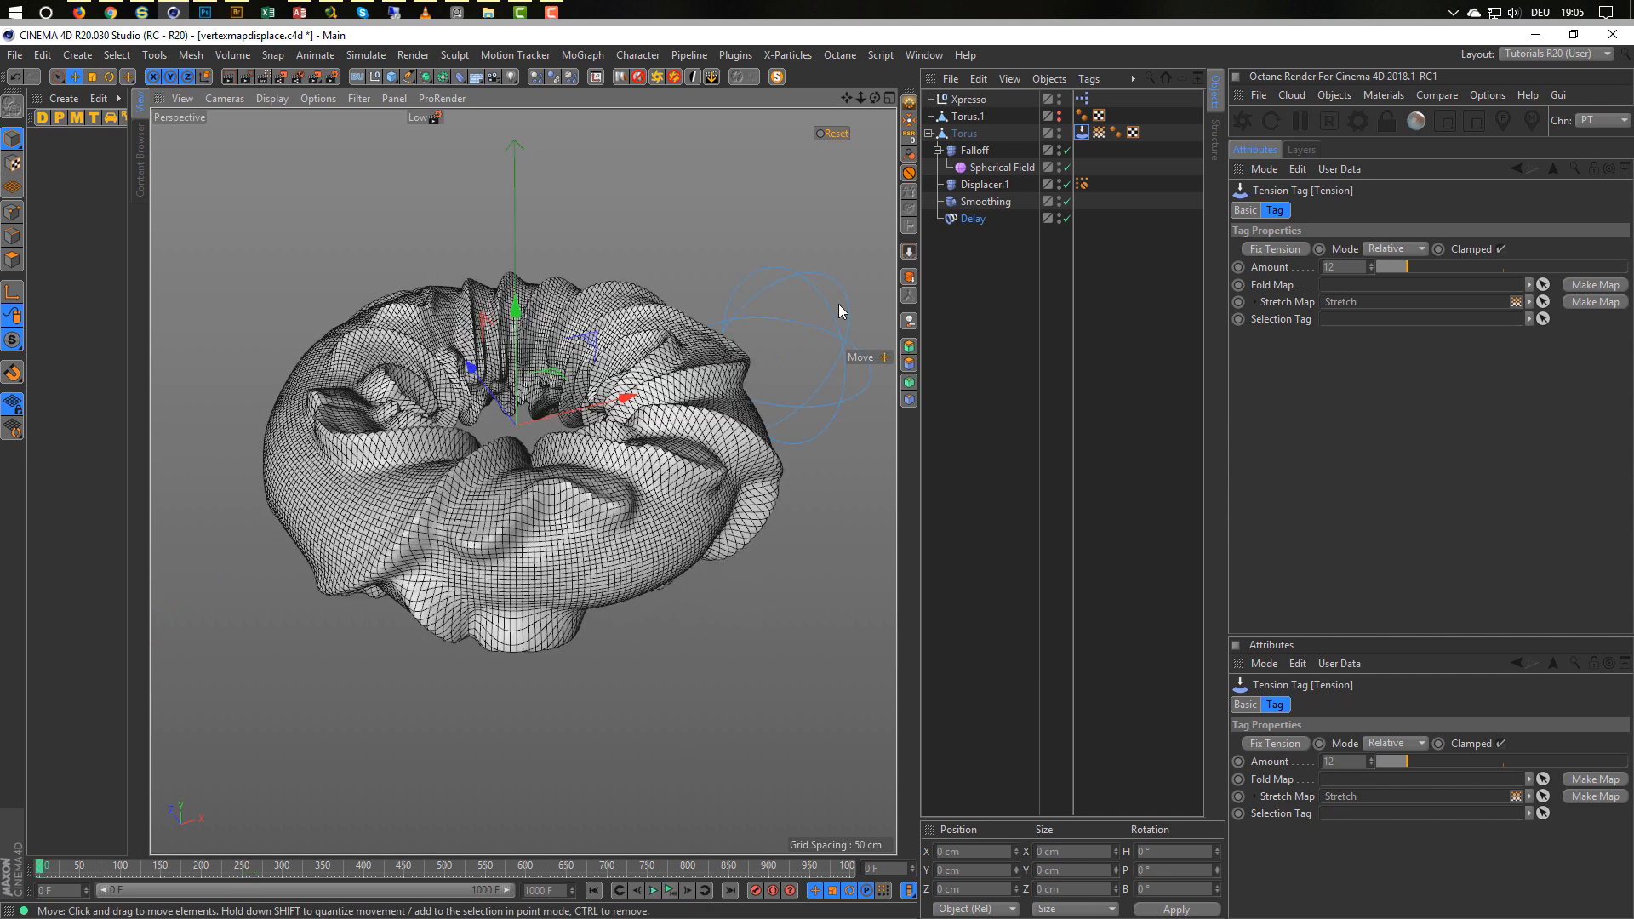
Set the Type of both the Falloff and Displacer.1 displacers to Intensity and their Height to 60 cm.
click(980, 151)
ctrl+click(983, 183)
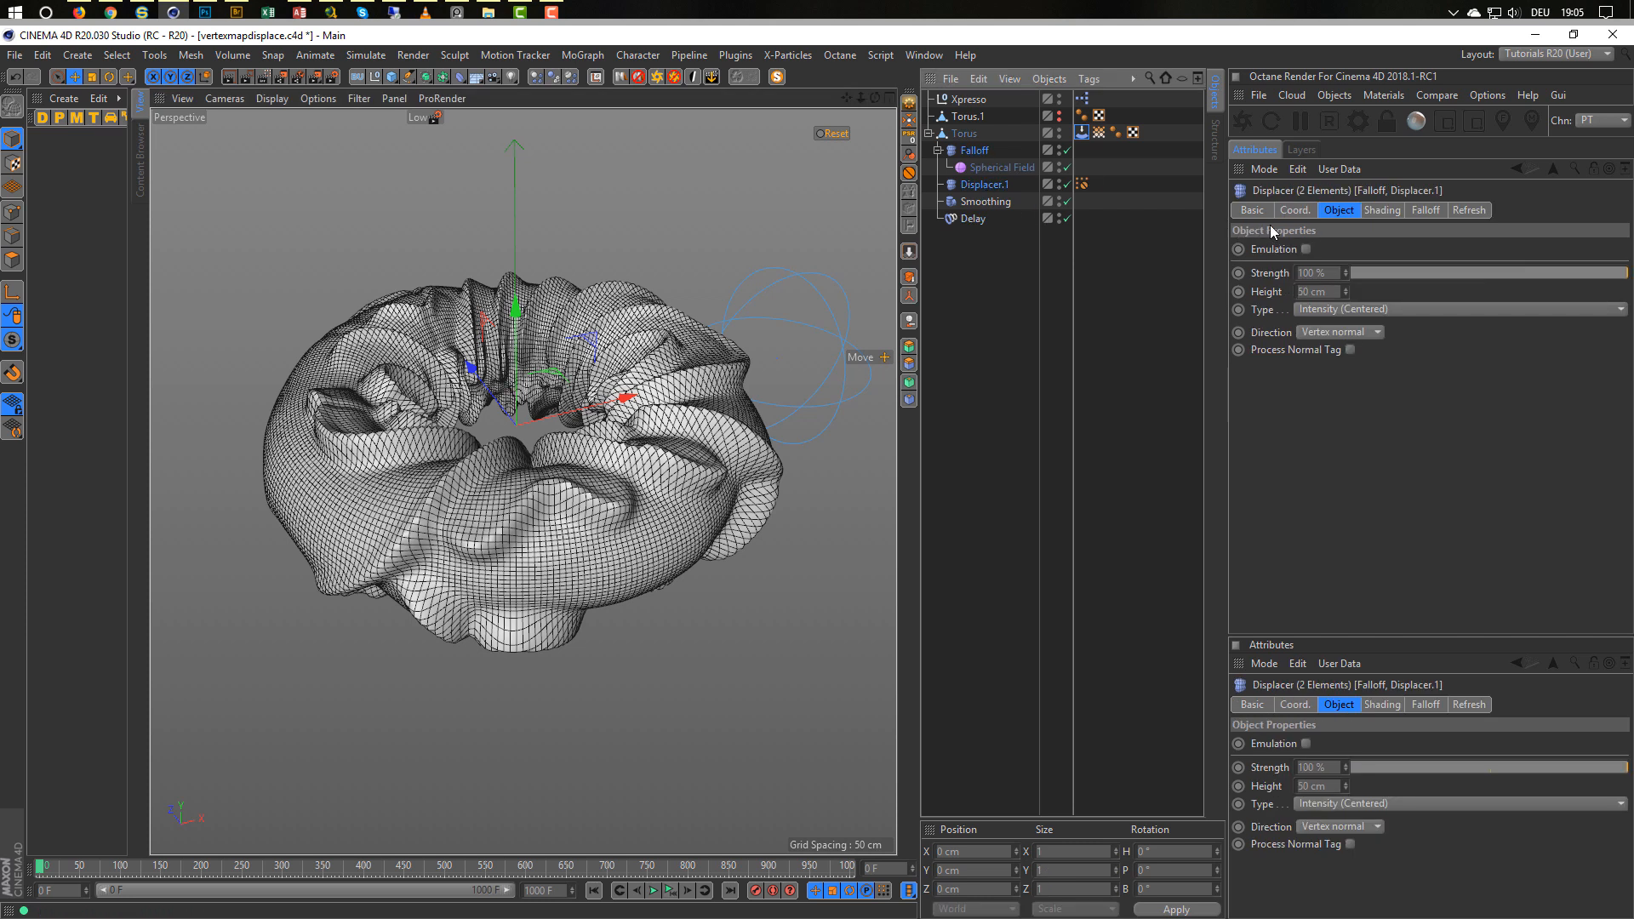
click(1330, 309)
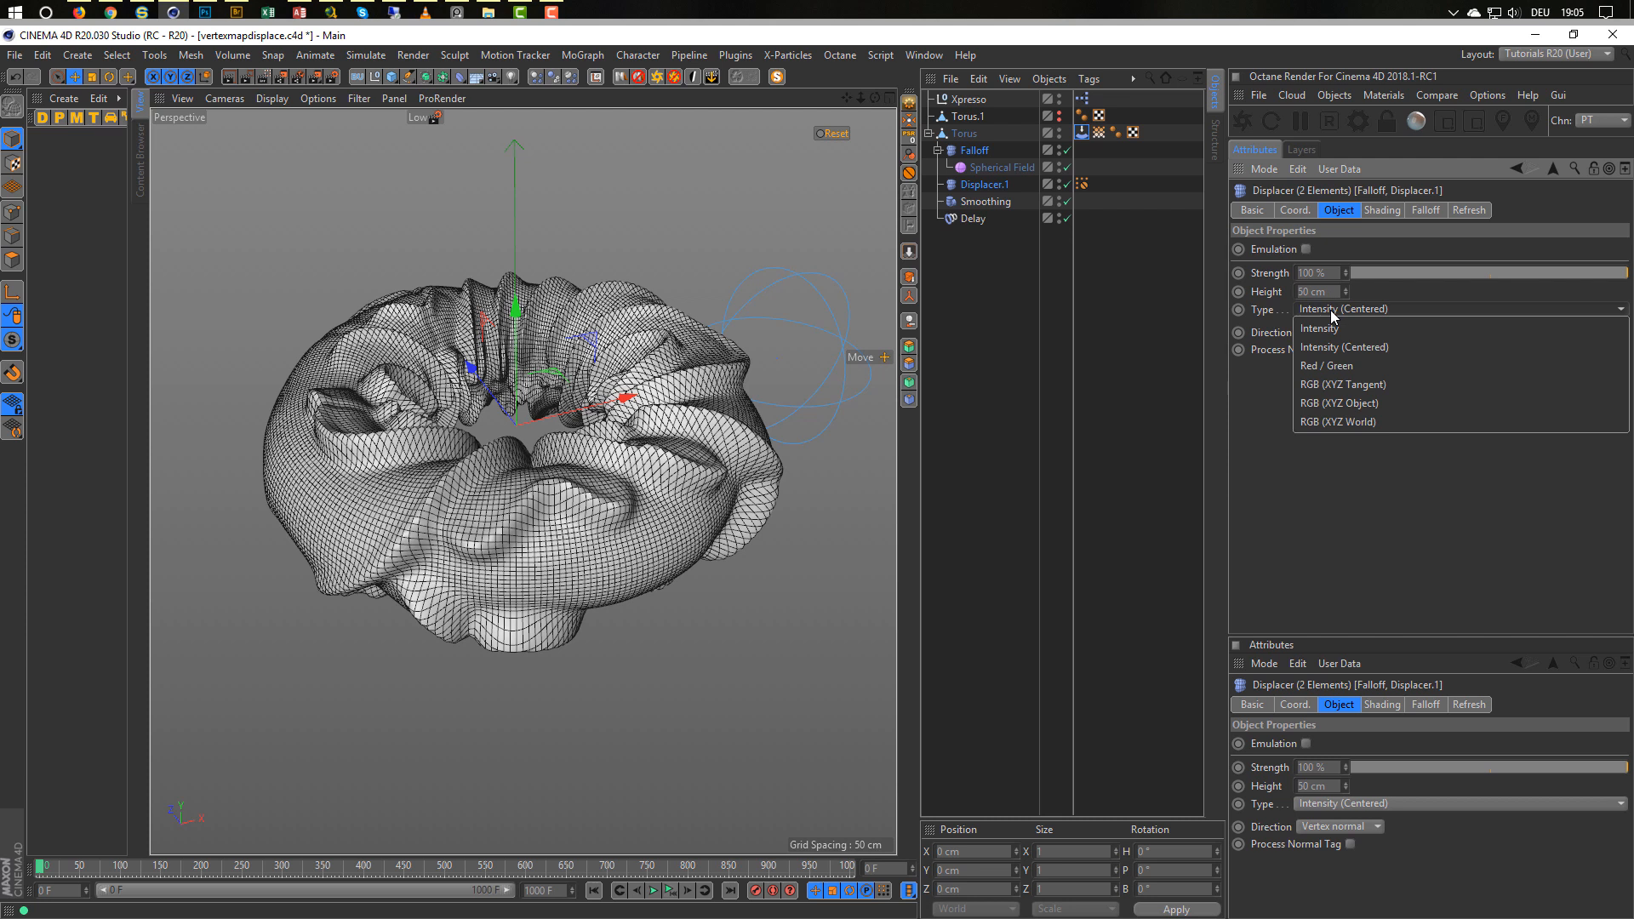
click(1330, 327)
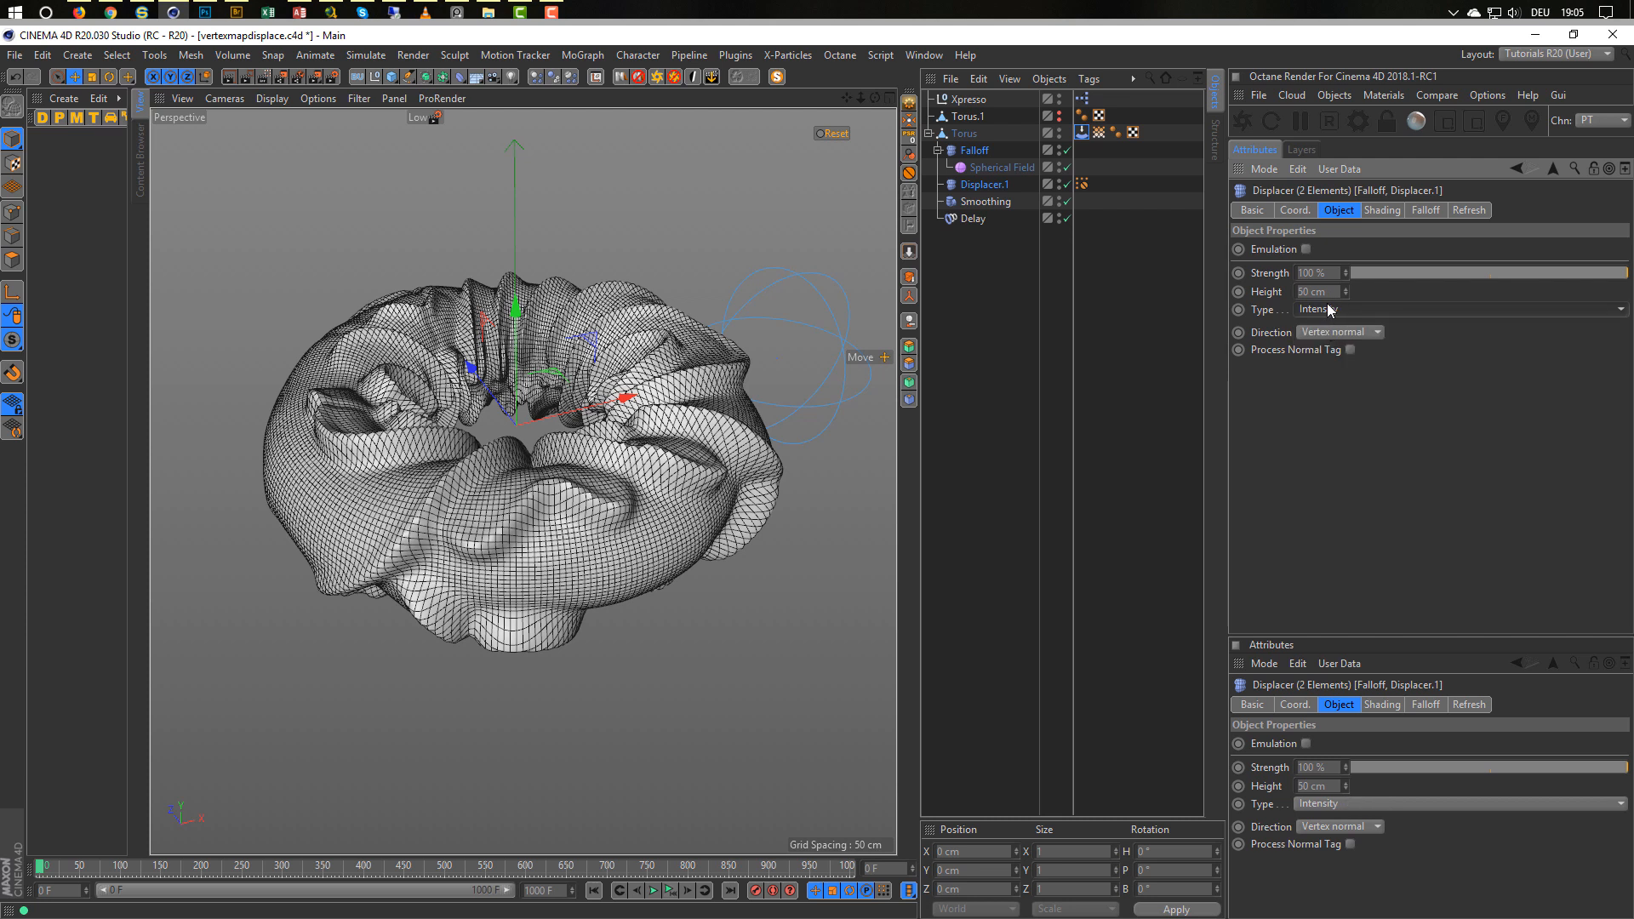
double_click(1333, 291)
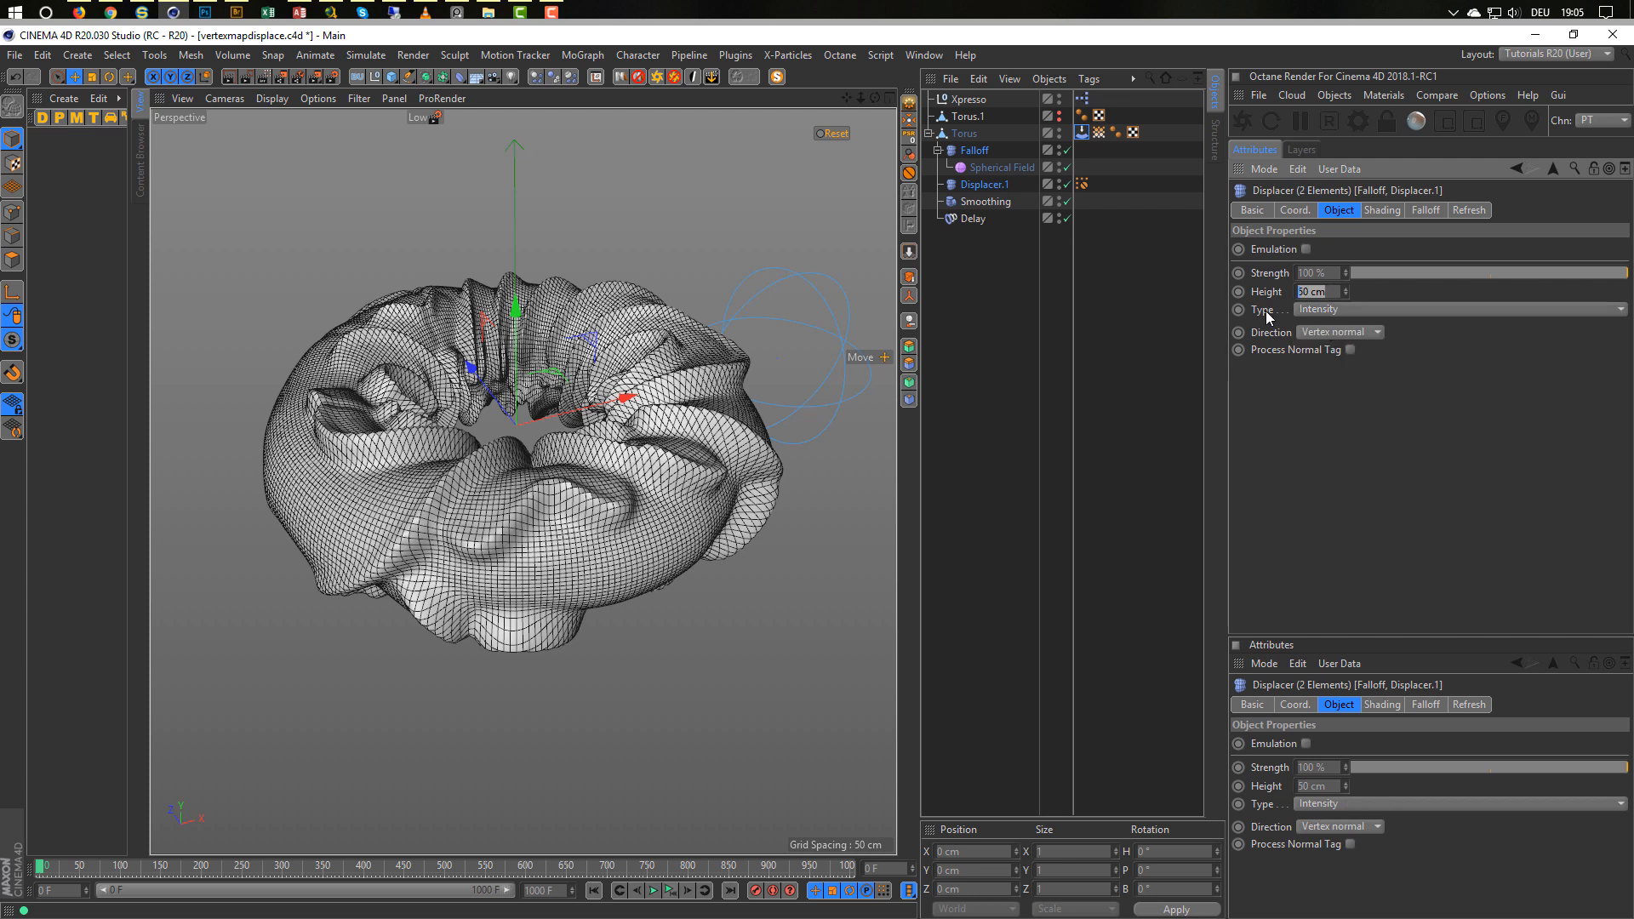
text(6)
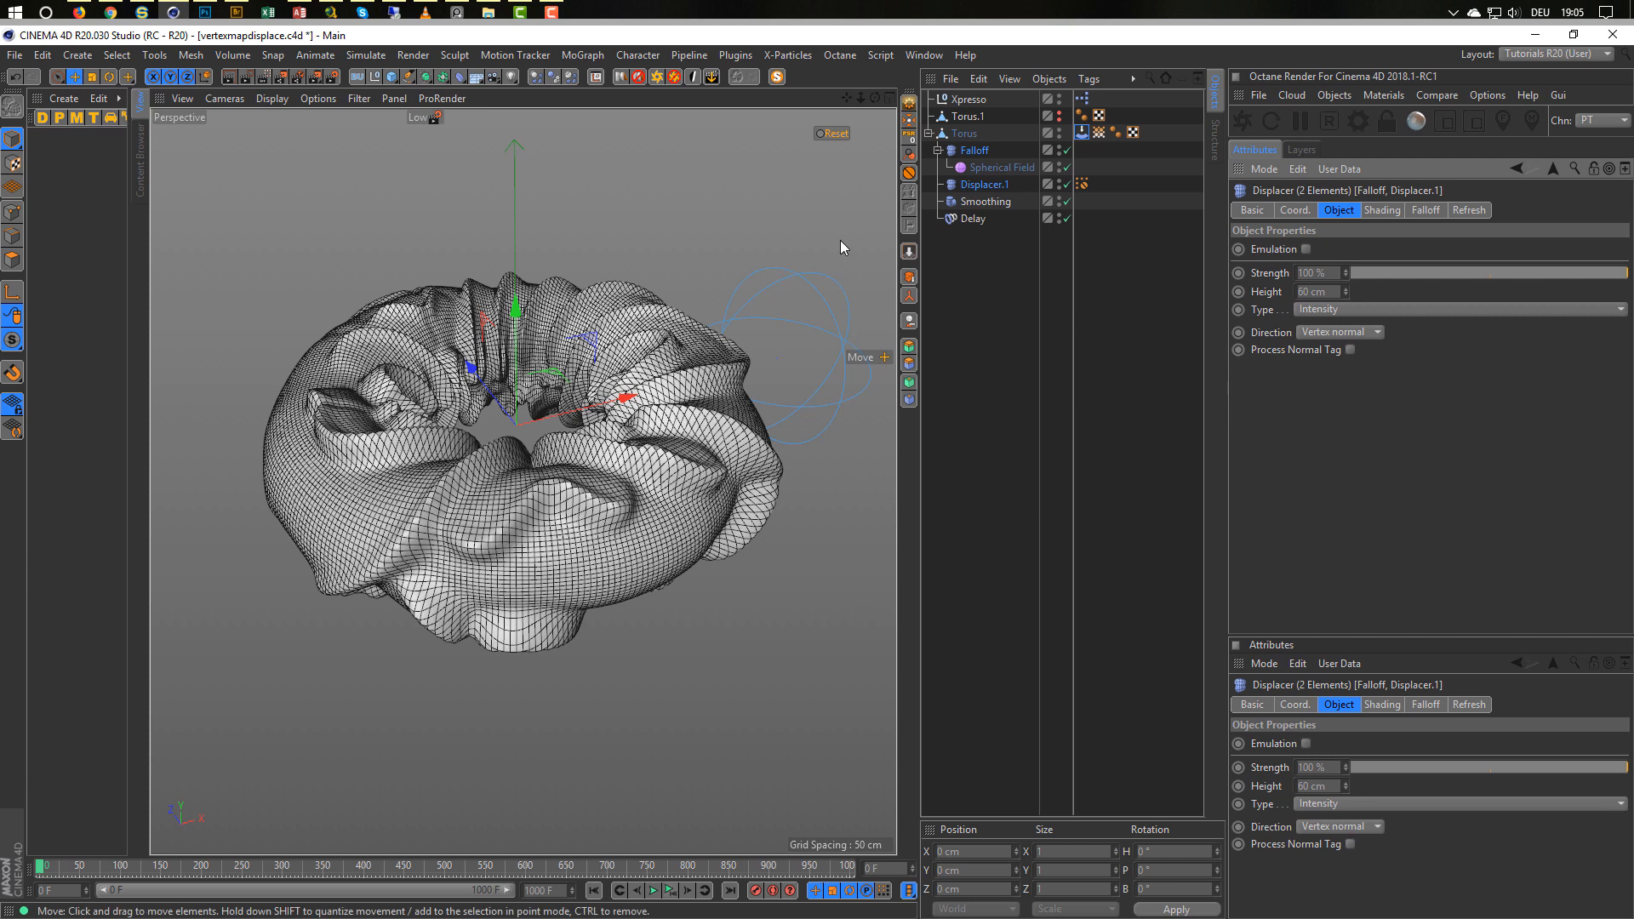
Reset the torus and replay the animation to test the stronger Intensity displacement.
click(839, 133)
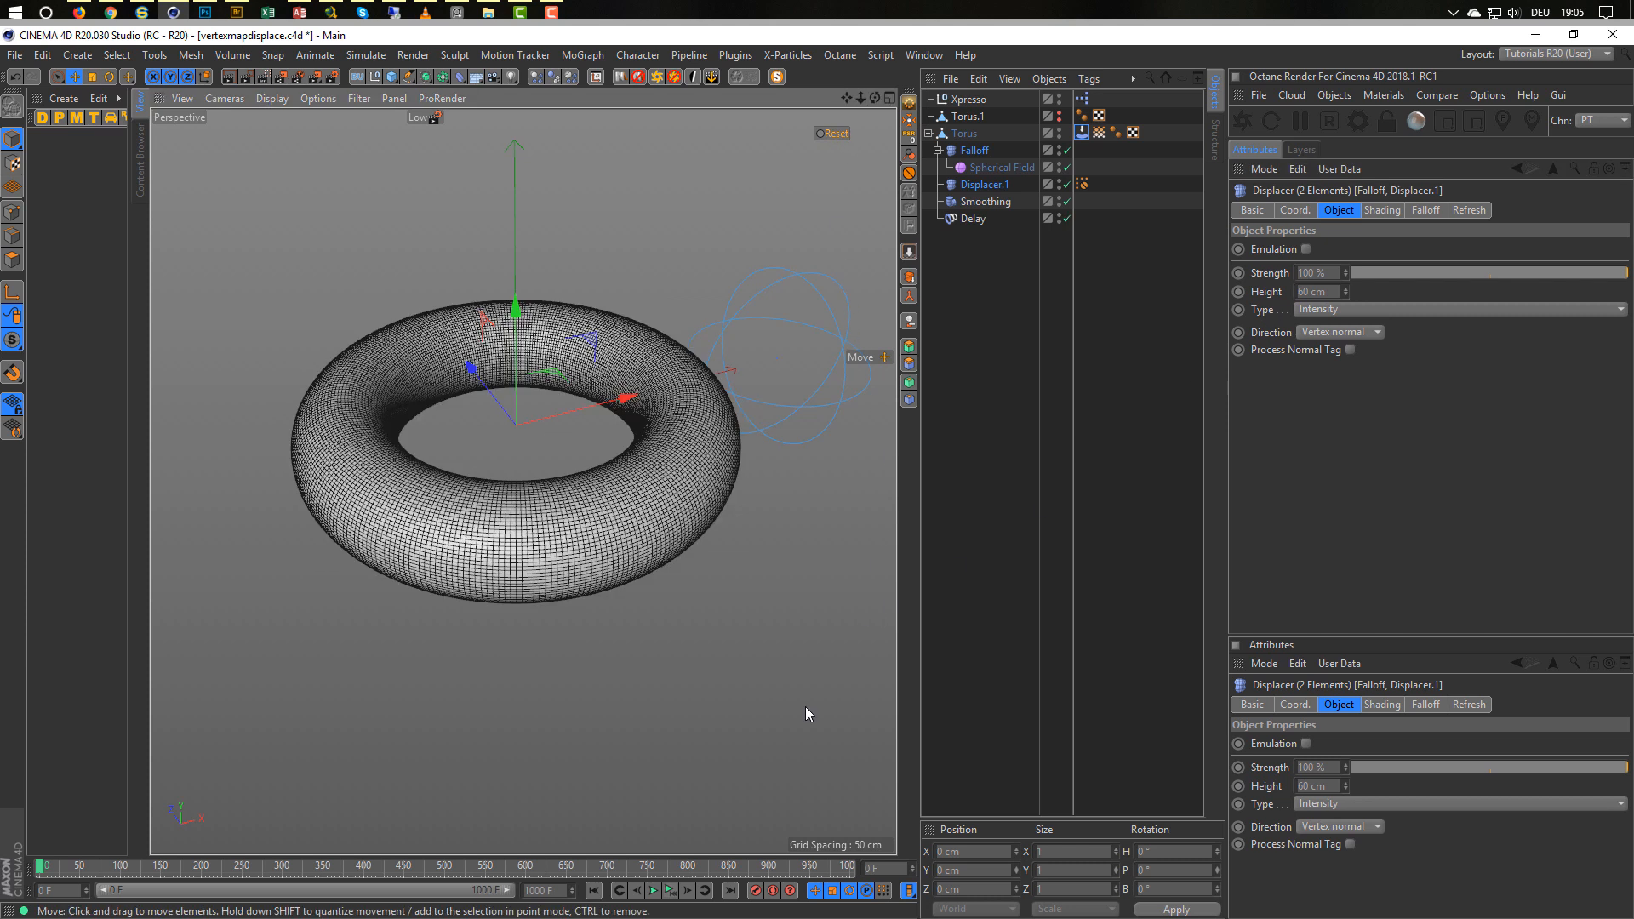
click(670, 892)
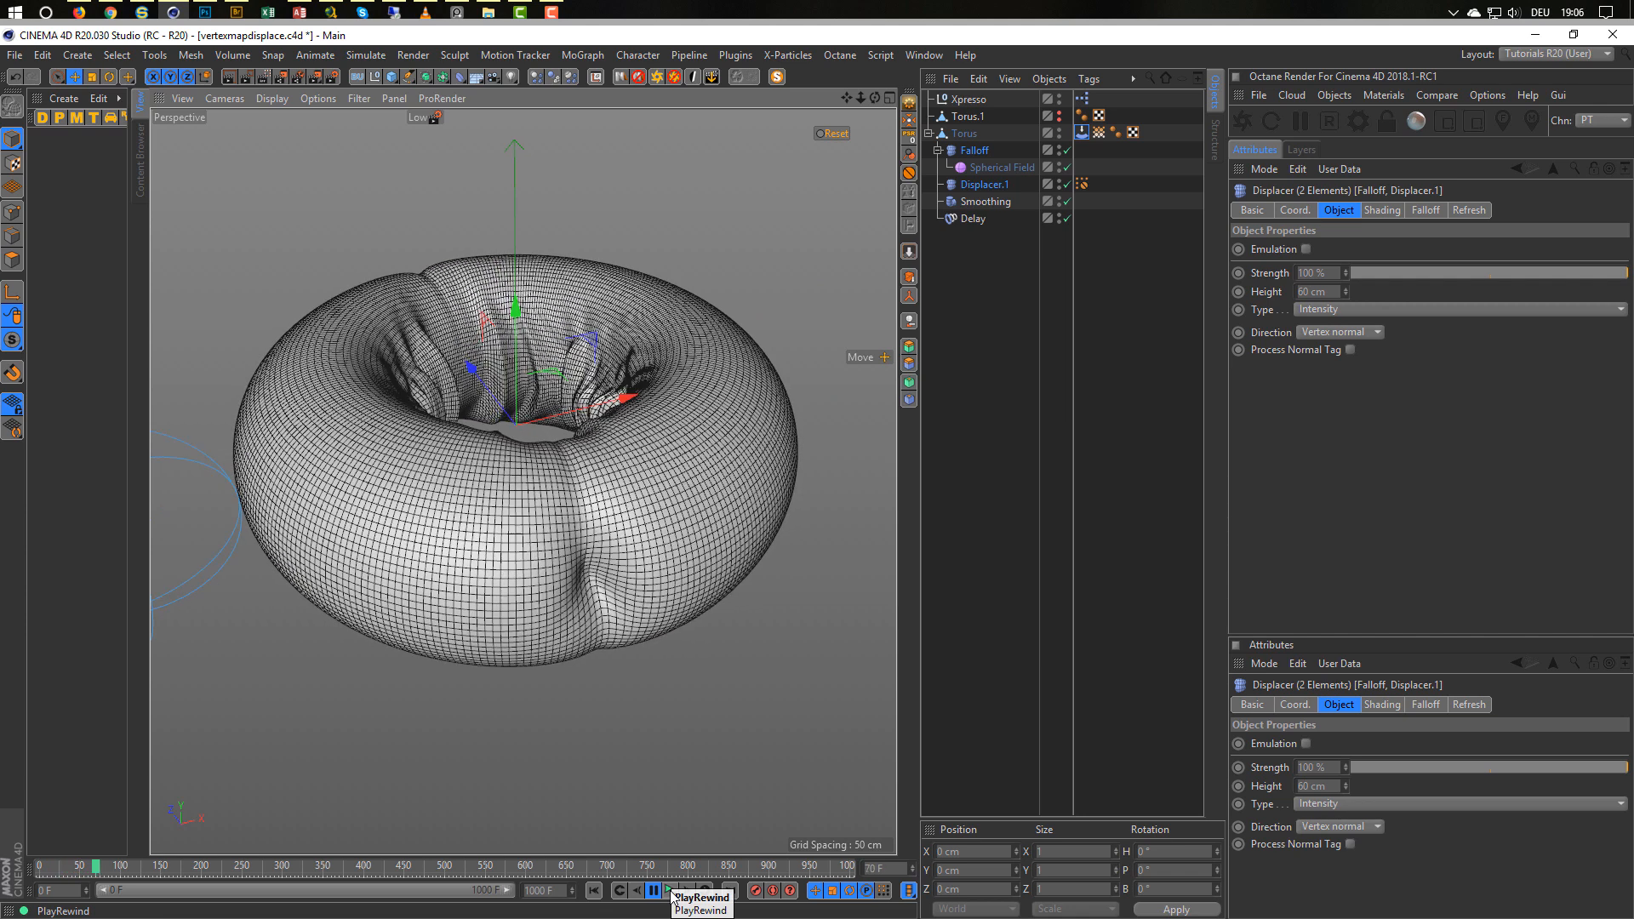
click(671, 892)
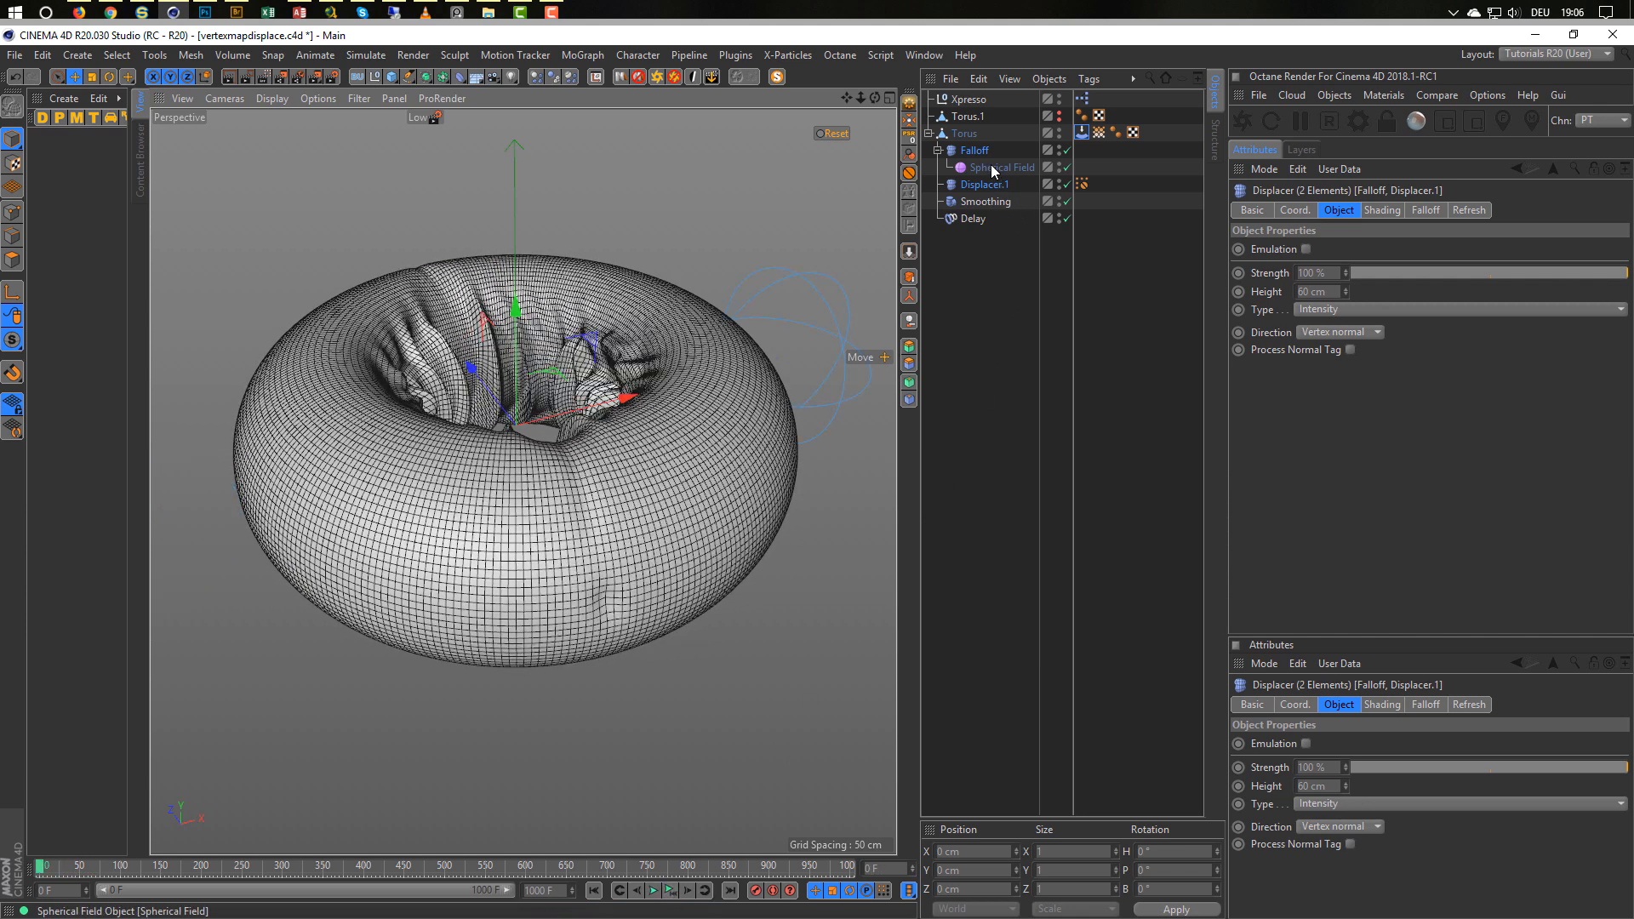
Set the torus Tension tag's Amount to 16, reset the displacement, and replay the animation.
click(1079, 132)
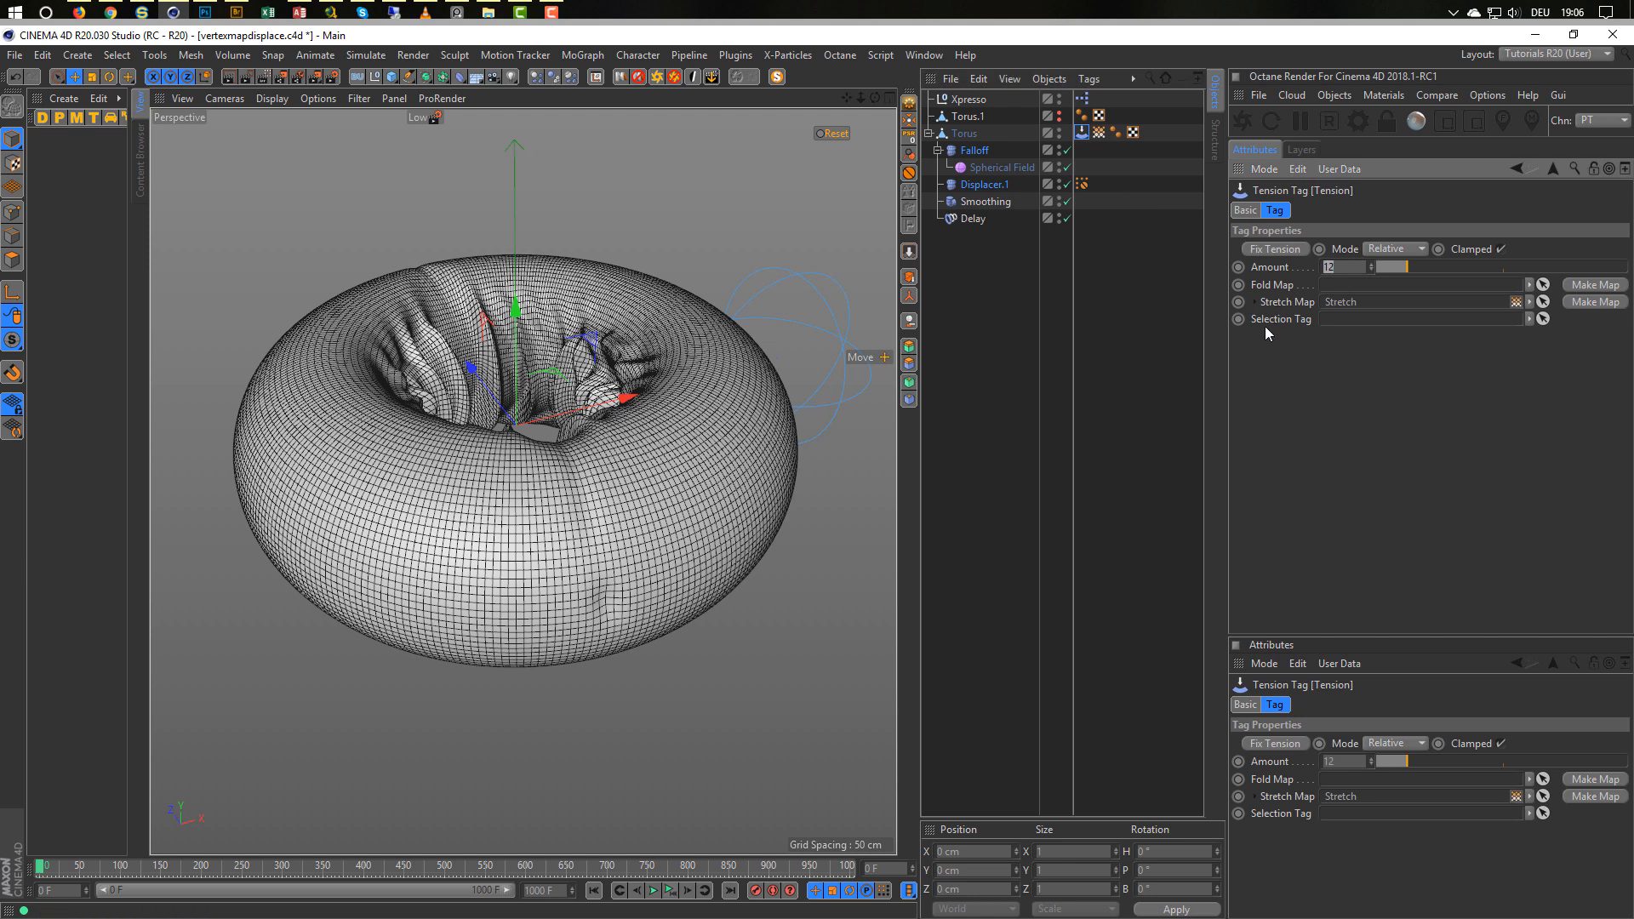
text(16)
key(Return)
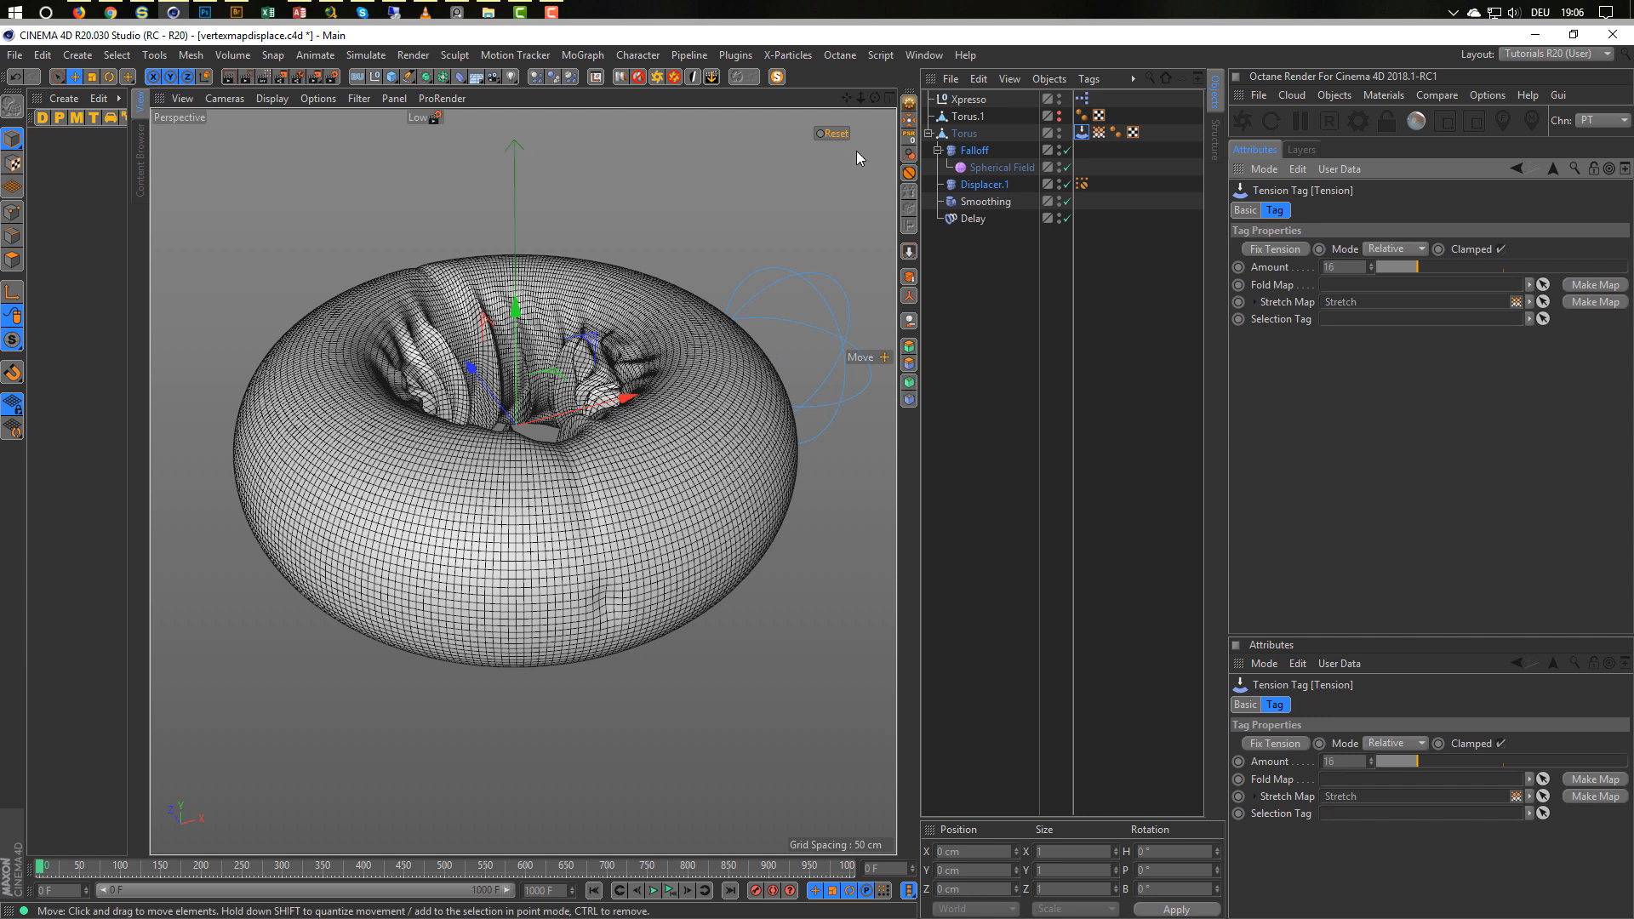
click(836, 134)
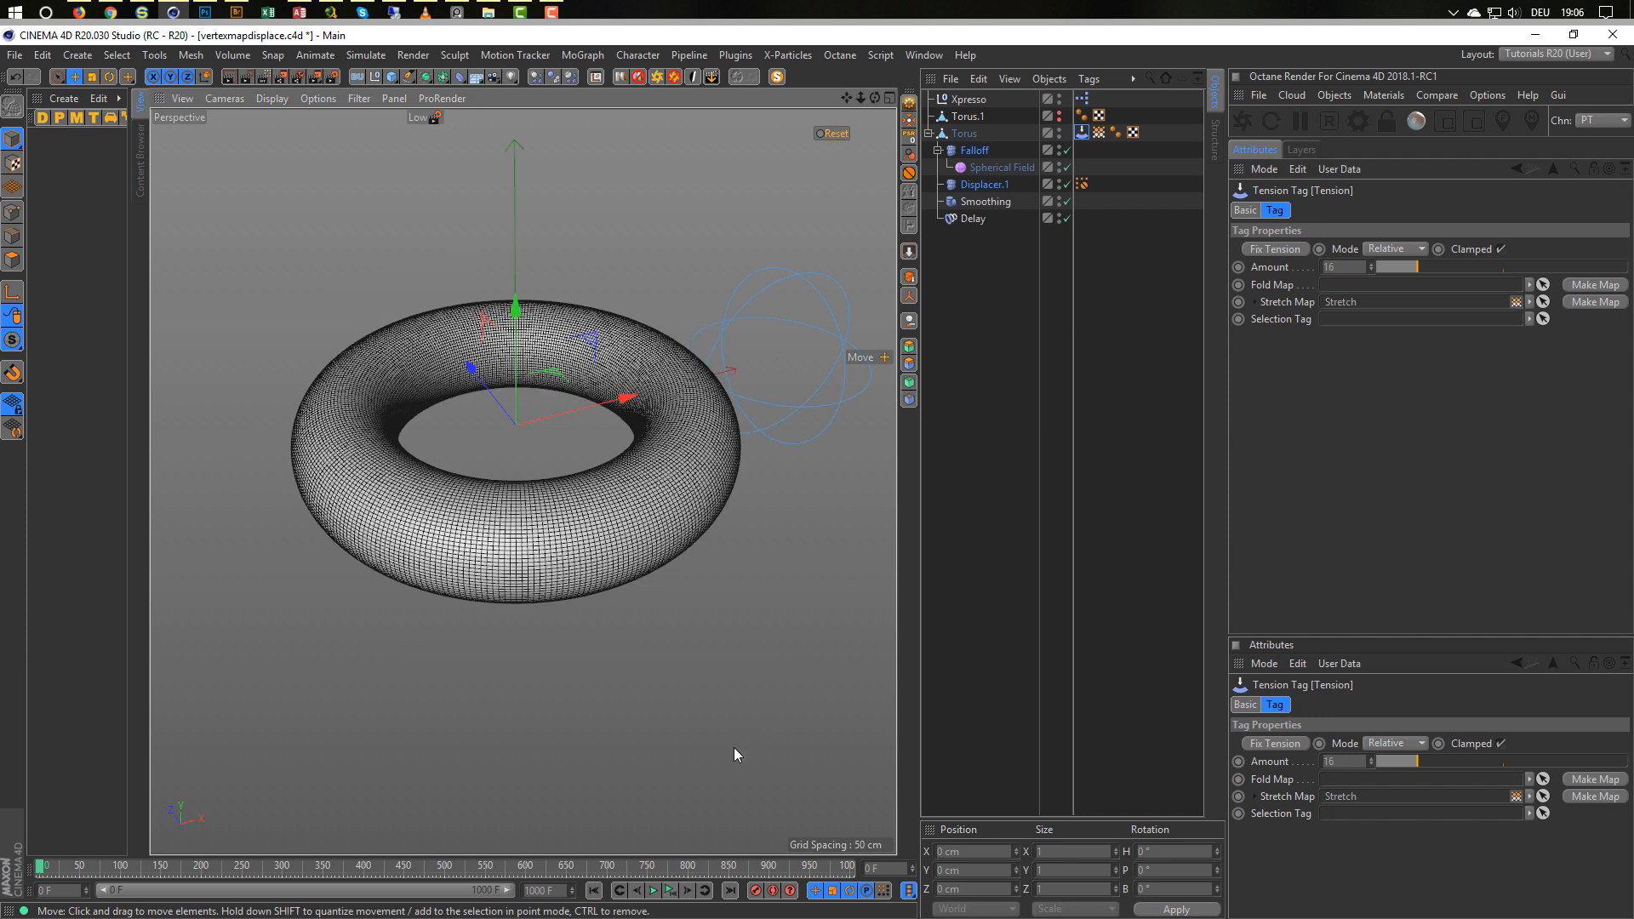
click(652, 890)
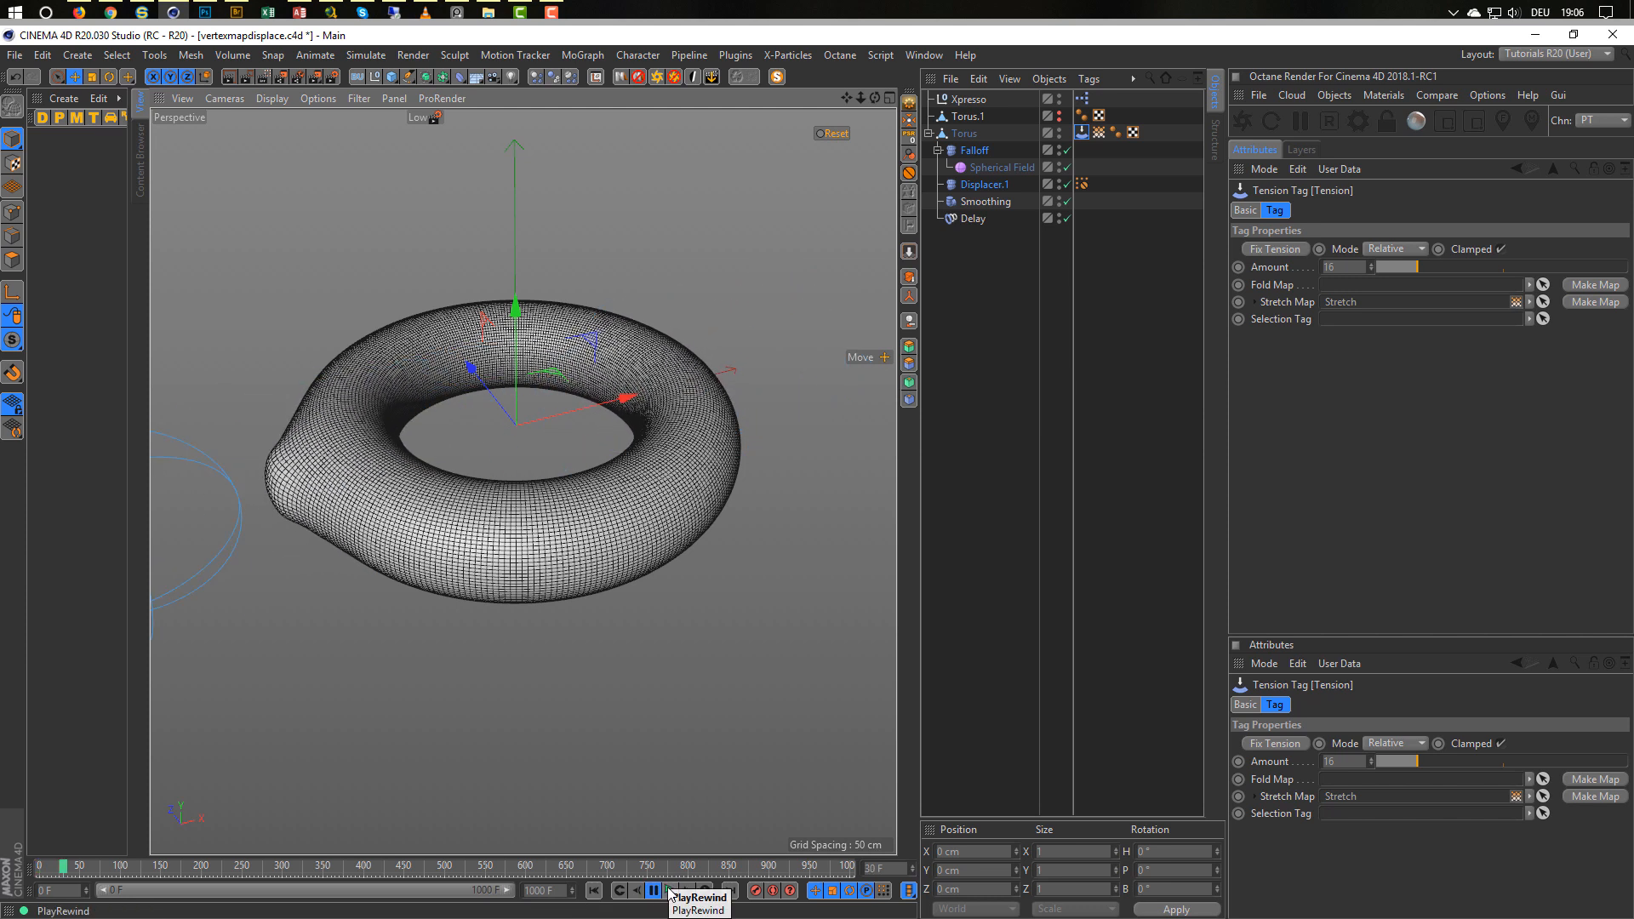
click(669, 891)
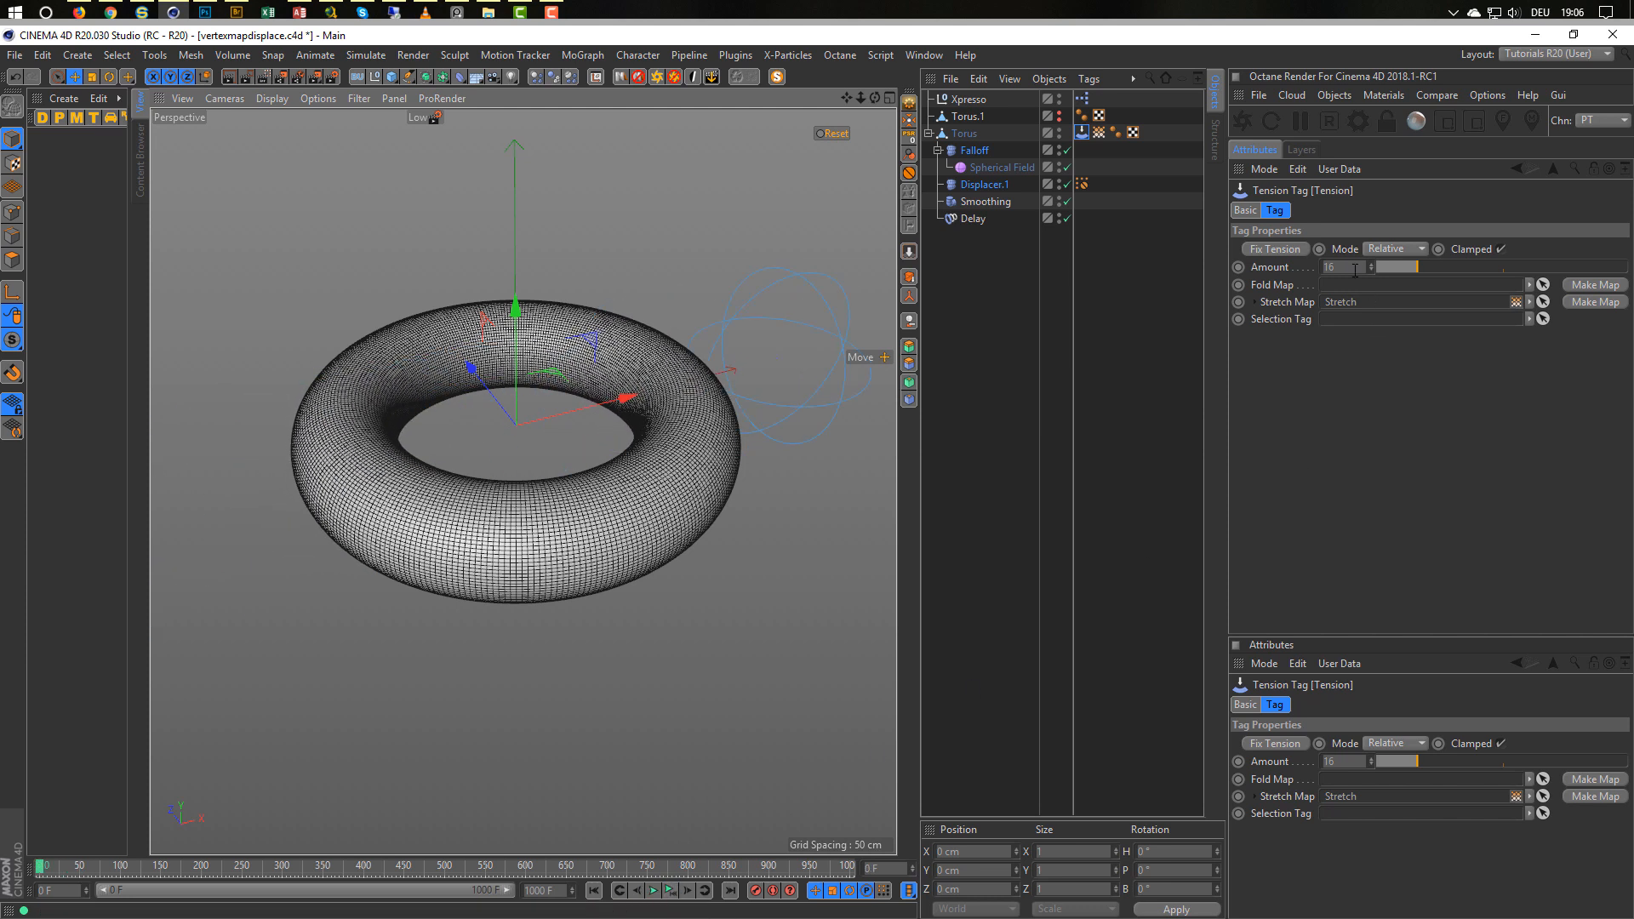
Set the torus Tension tag's Amount to 15 and briefly play the animation before returning to the start.
drag(1355, 270, 1292, 277)
text(15)
key(Return)
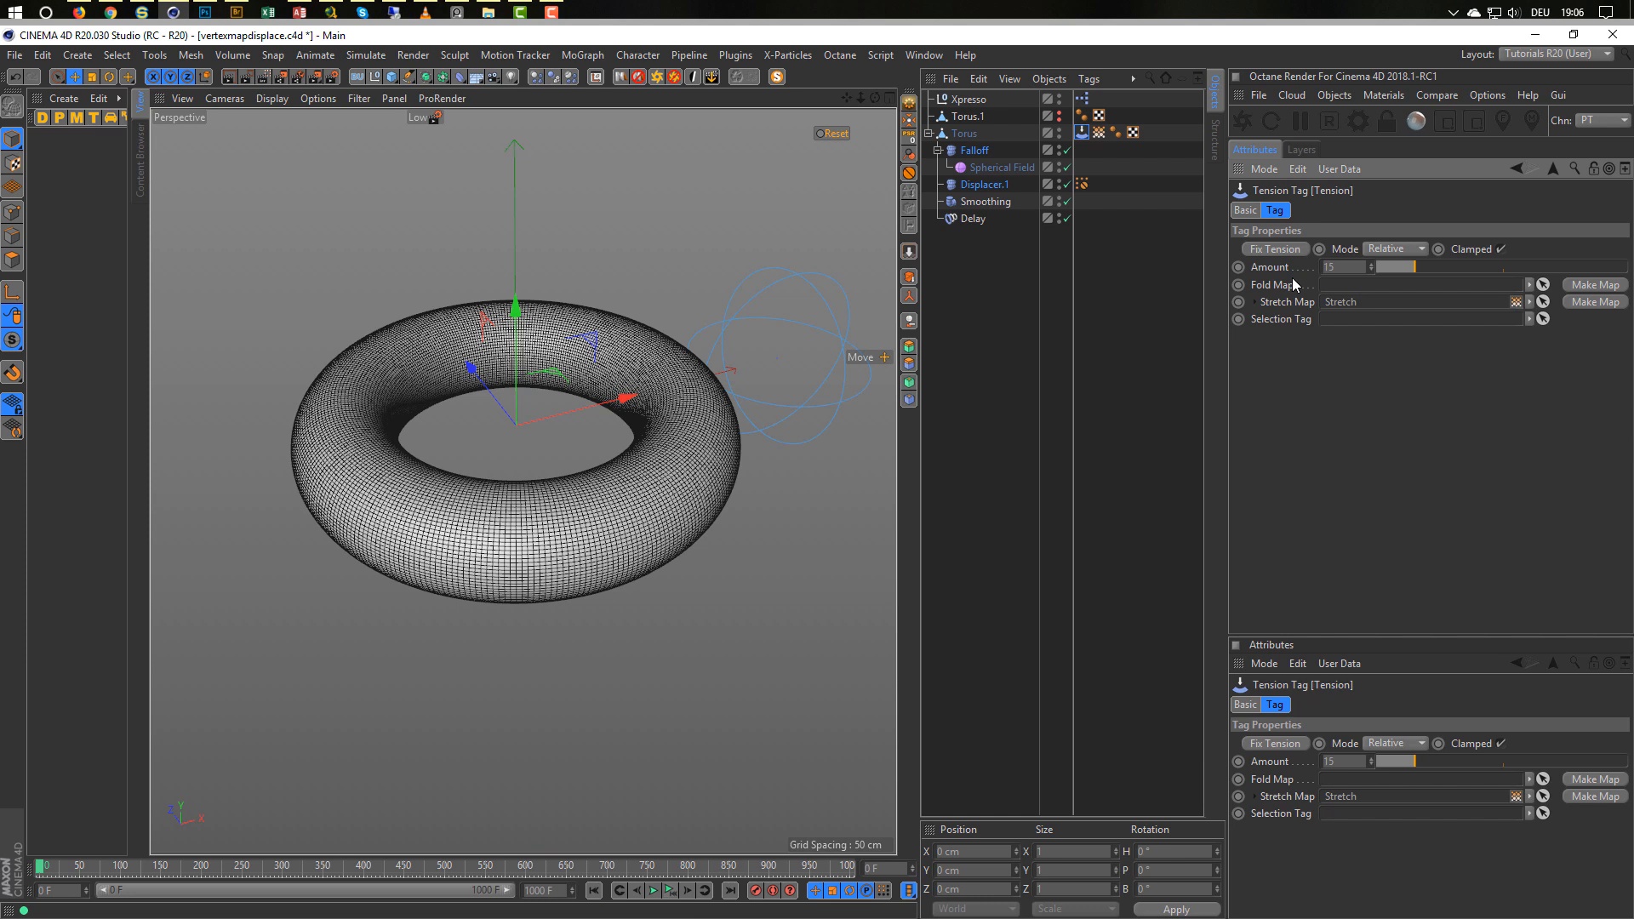
click(671, 891)
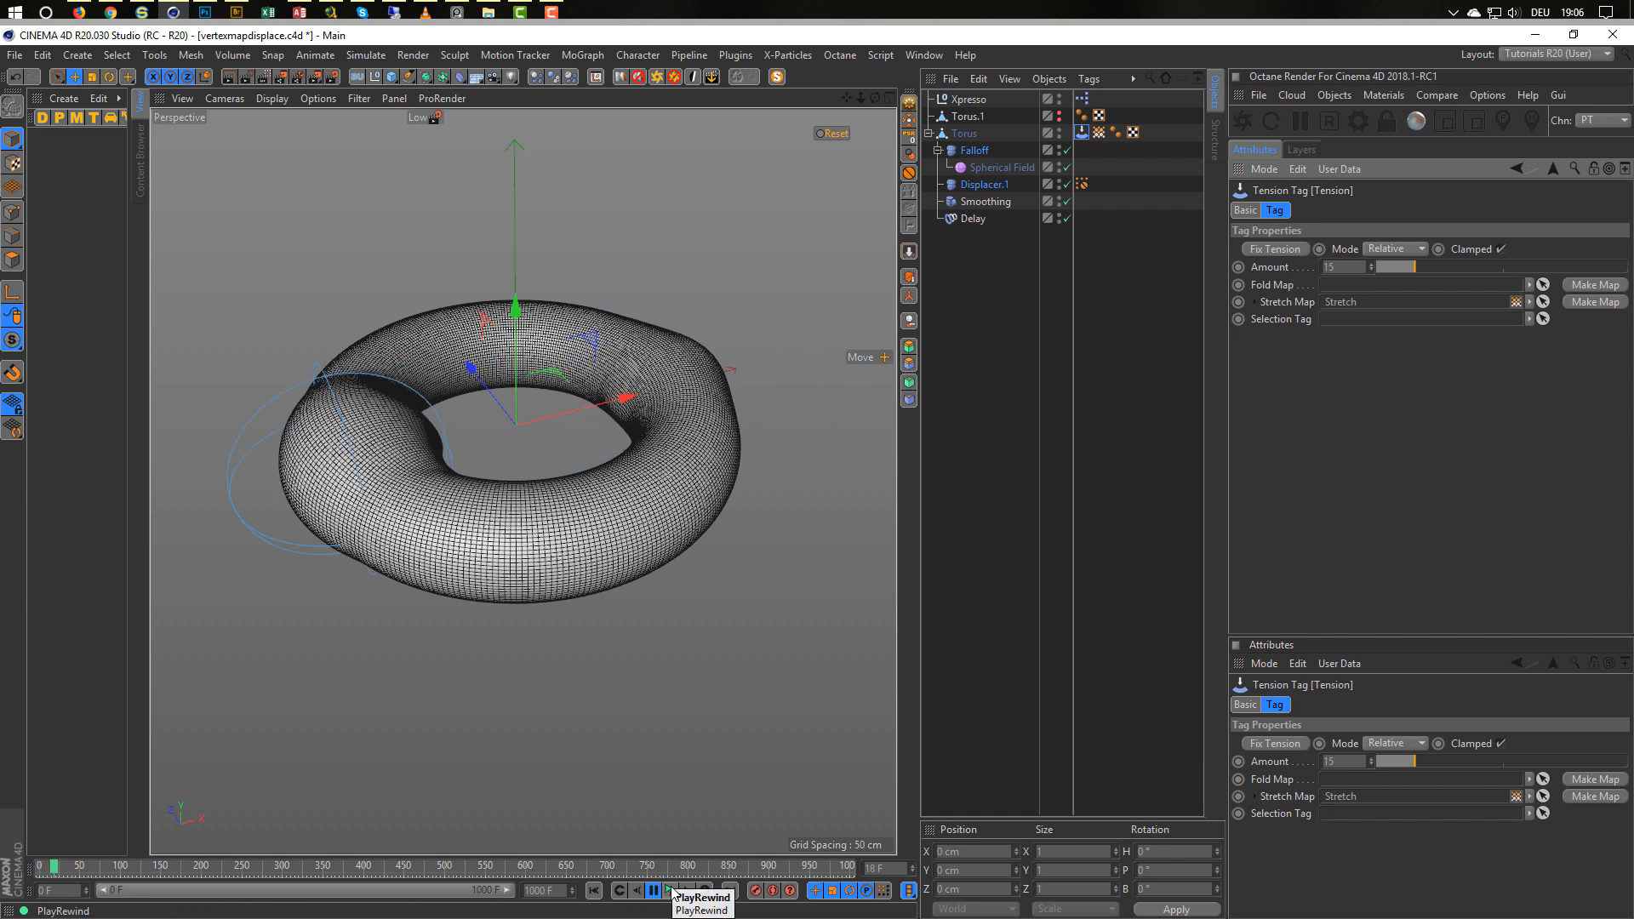
click(671, 891)
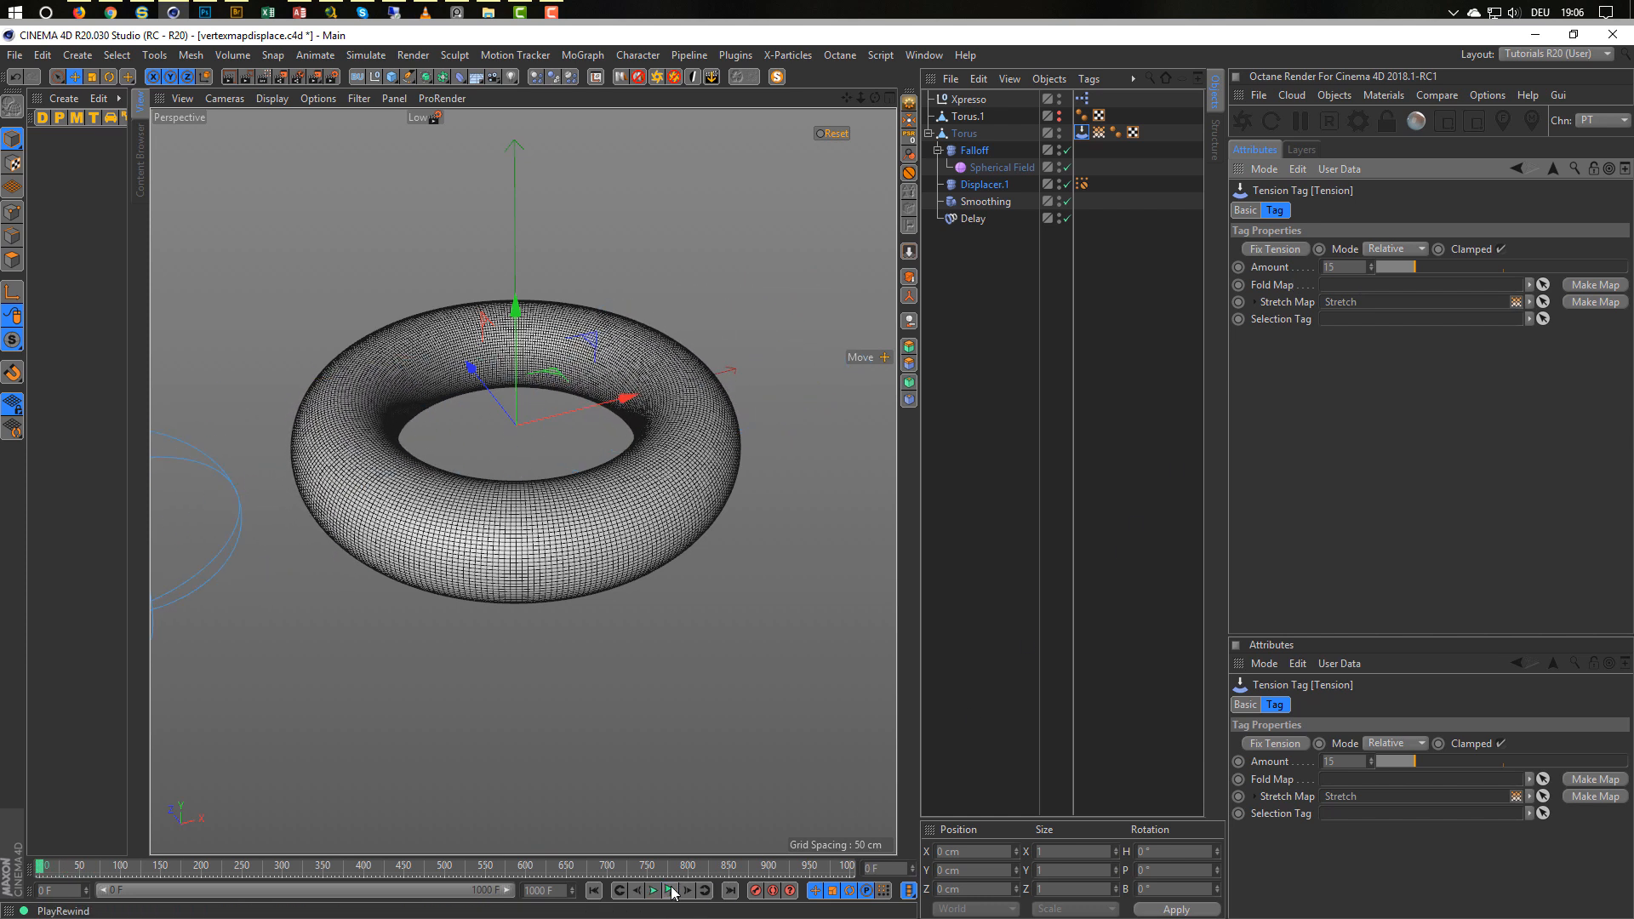
Set the Smoothing deformer's Stiffness to 80 % and play the animation to test the folds.
click(997, 202)
click(1375, 339)
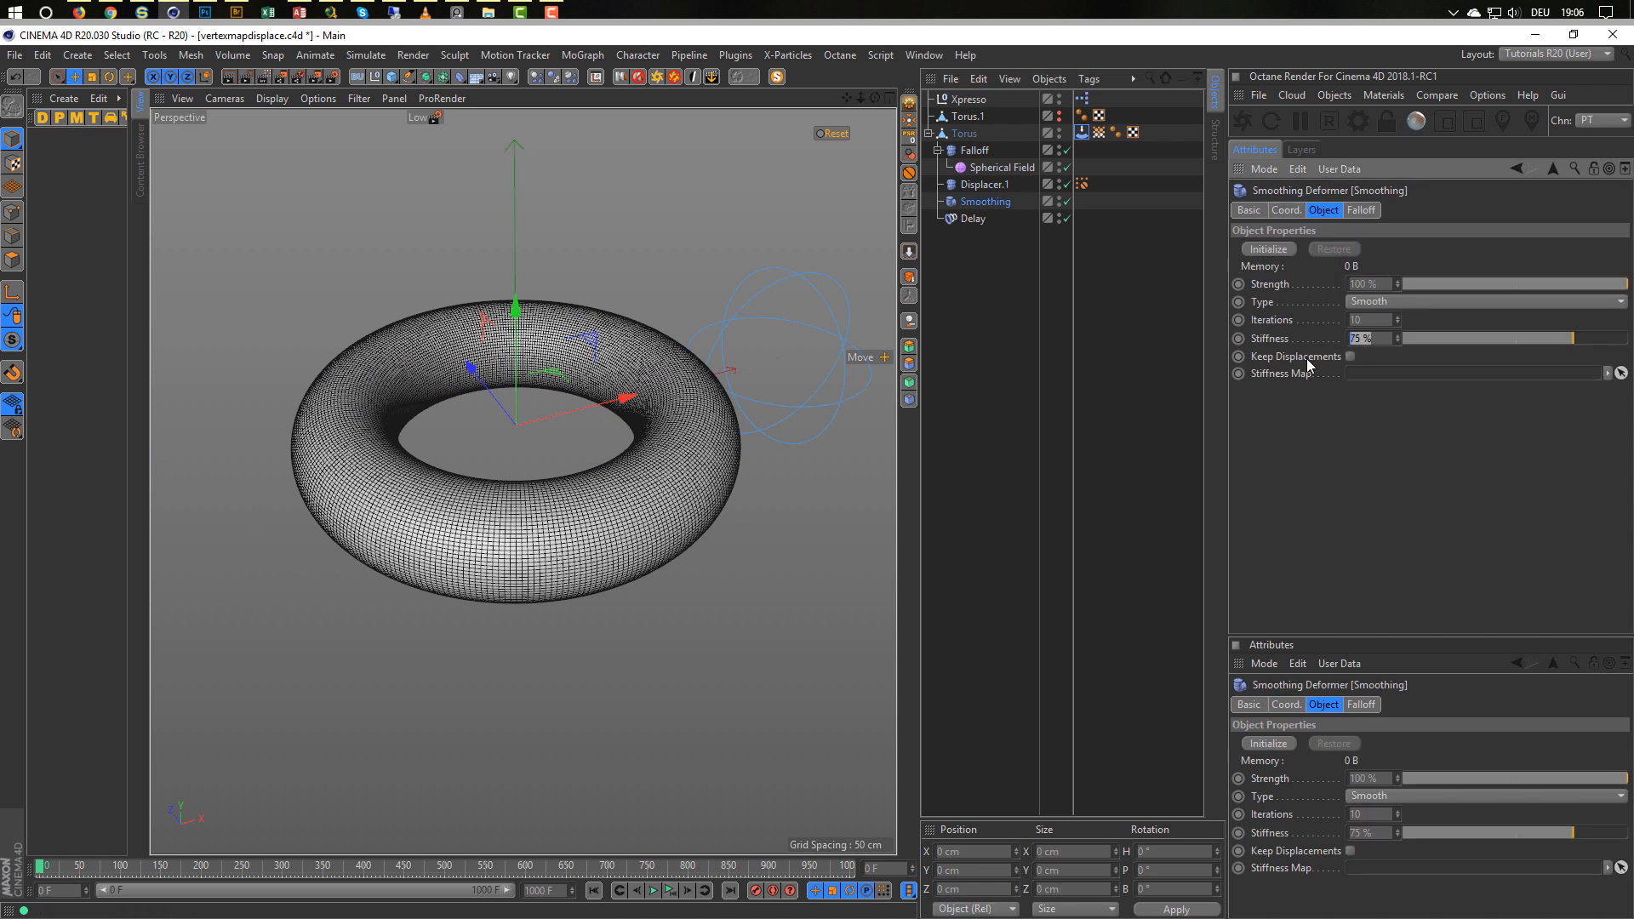
click(671, 893)
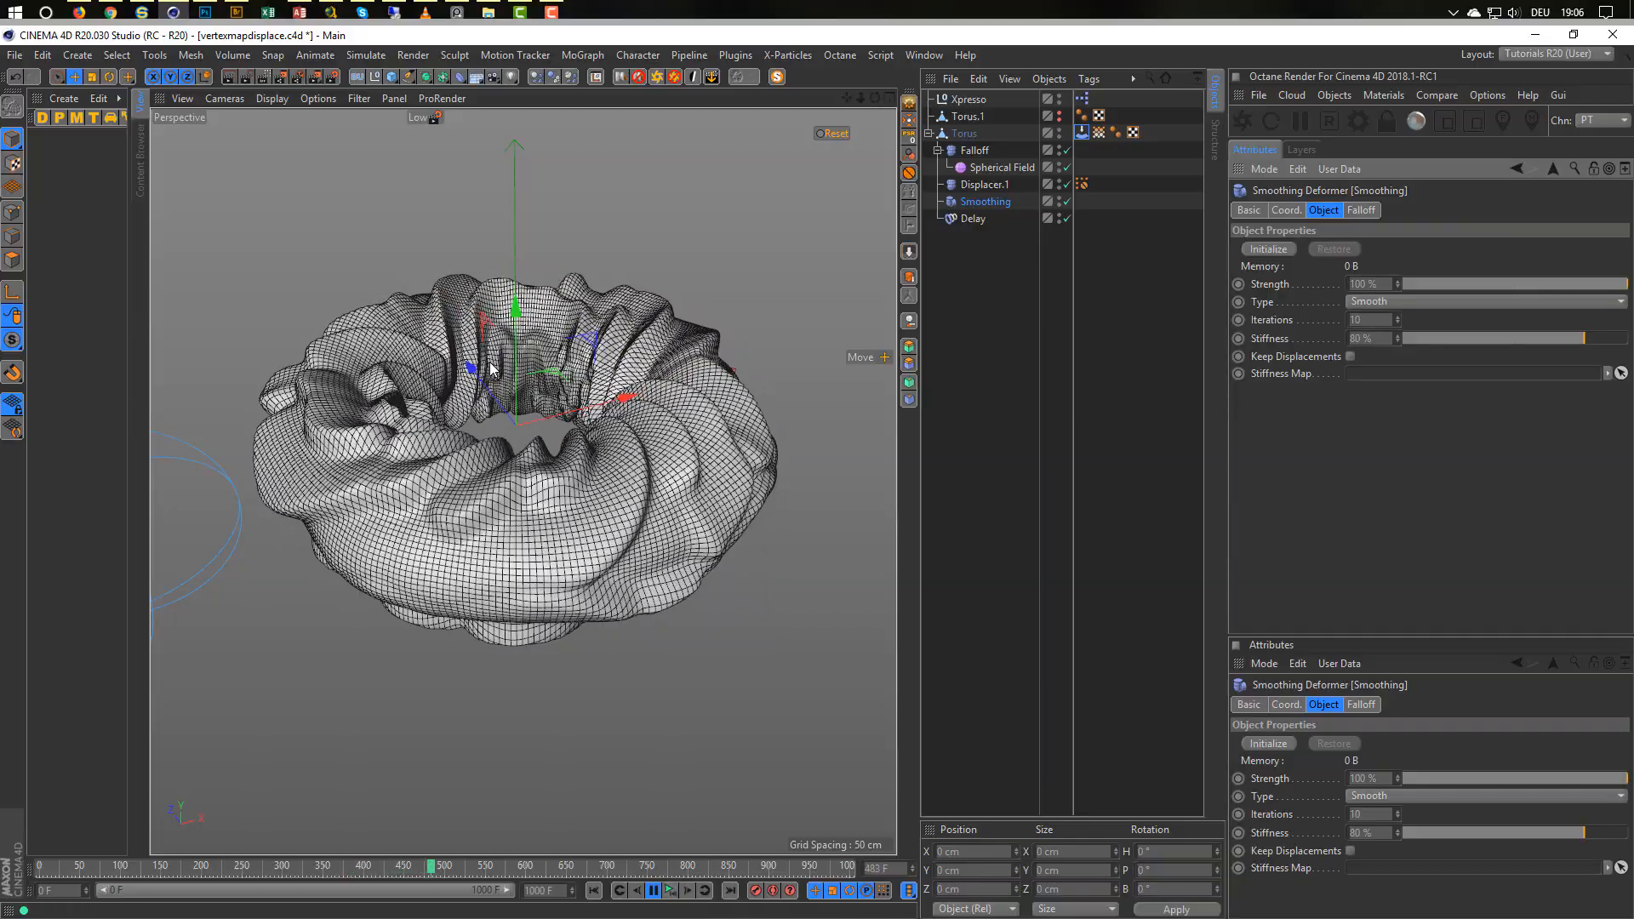
click(670, 894)
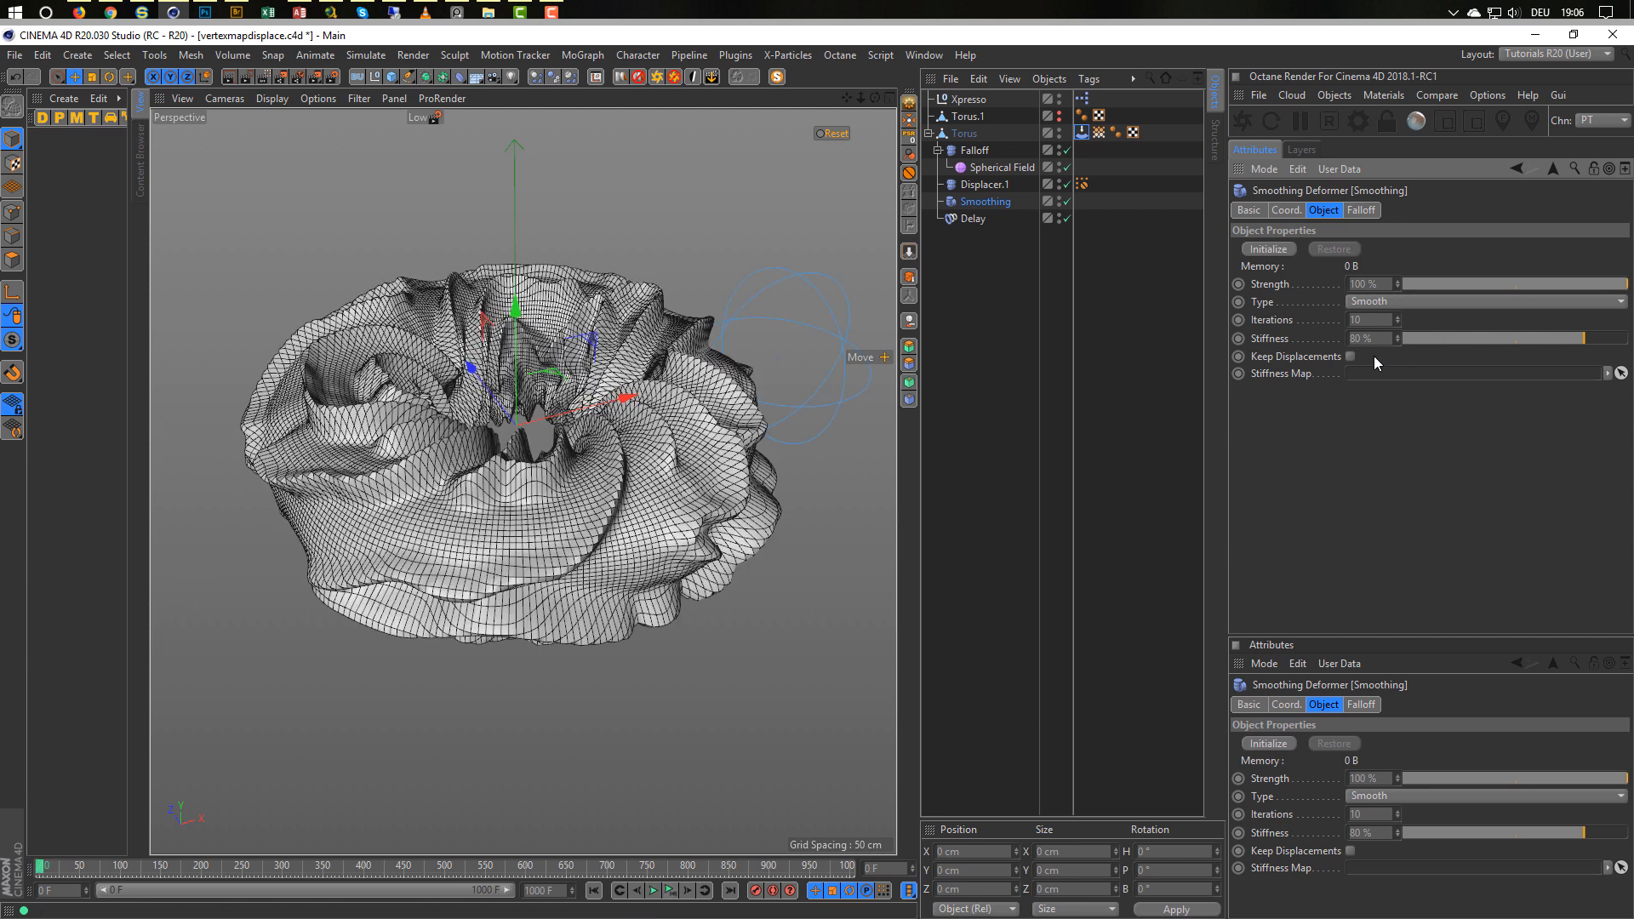
Set the Delay effector's Strength to 60 %, reset the torus, and replay the animation.
click(969, 219)
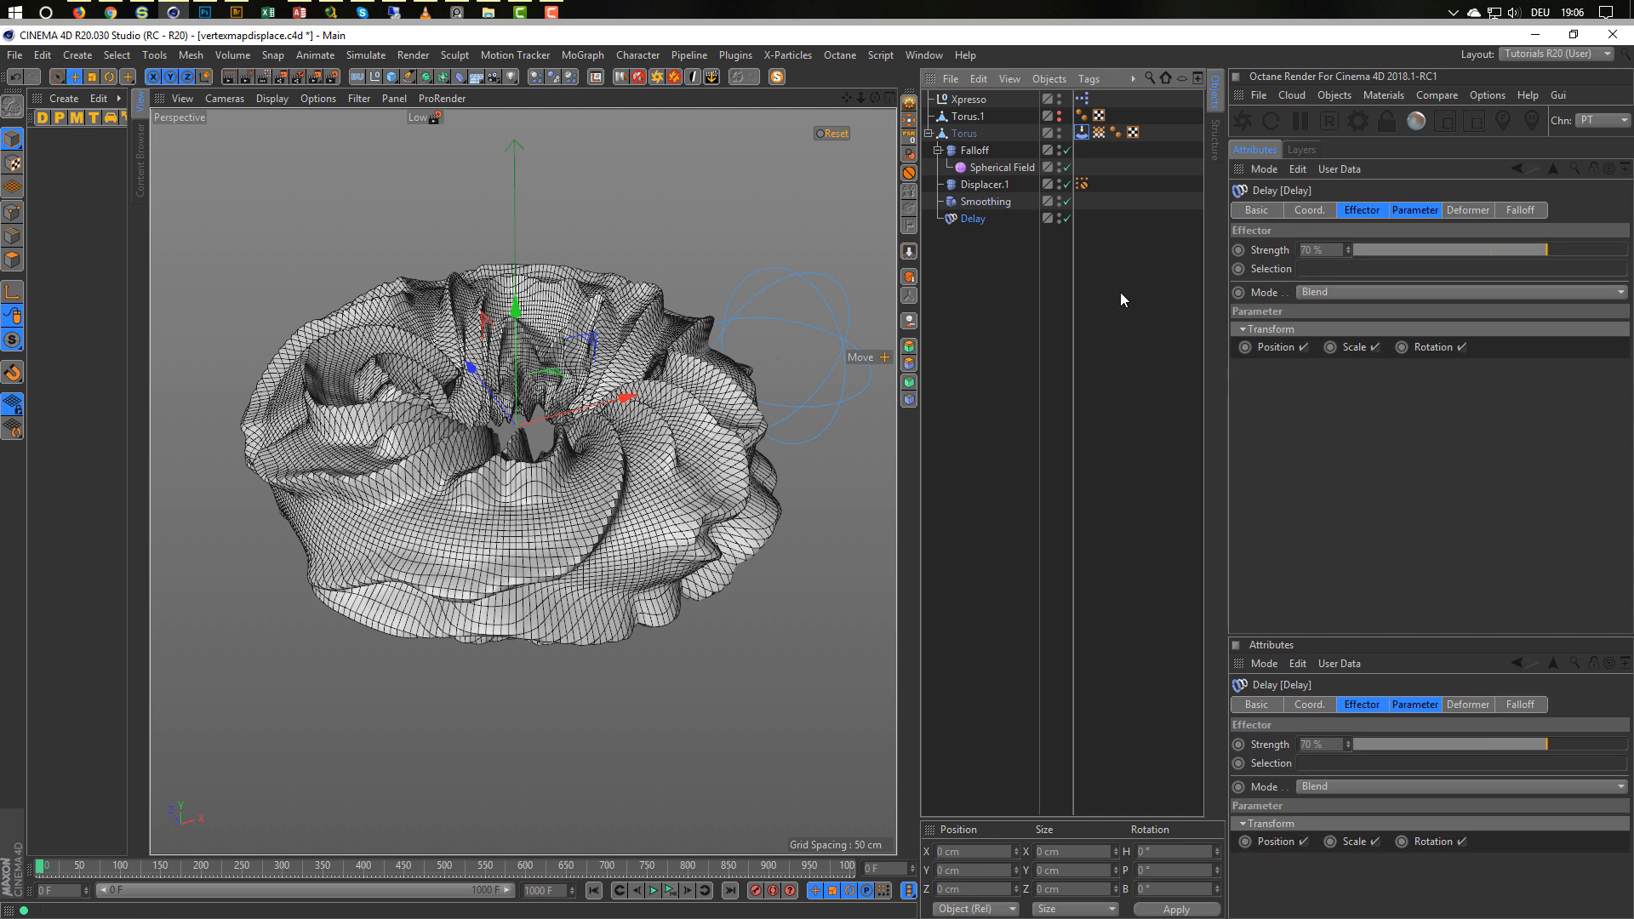
click(1312, 255)
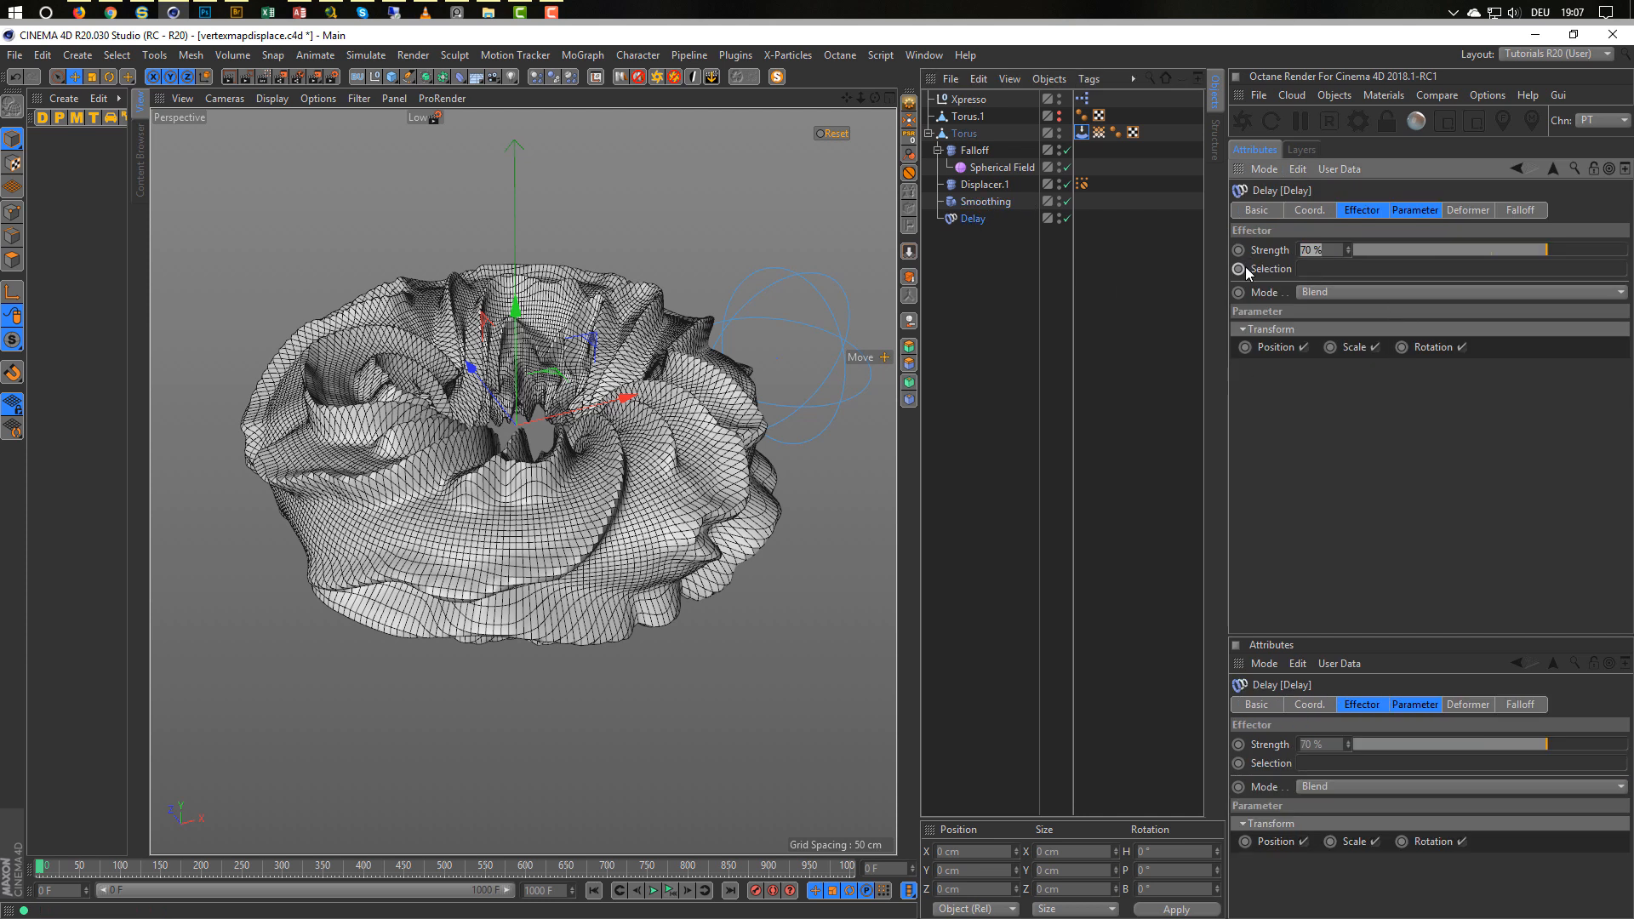
text(60)
key(Return)
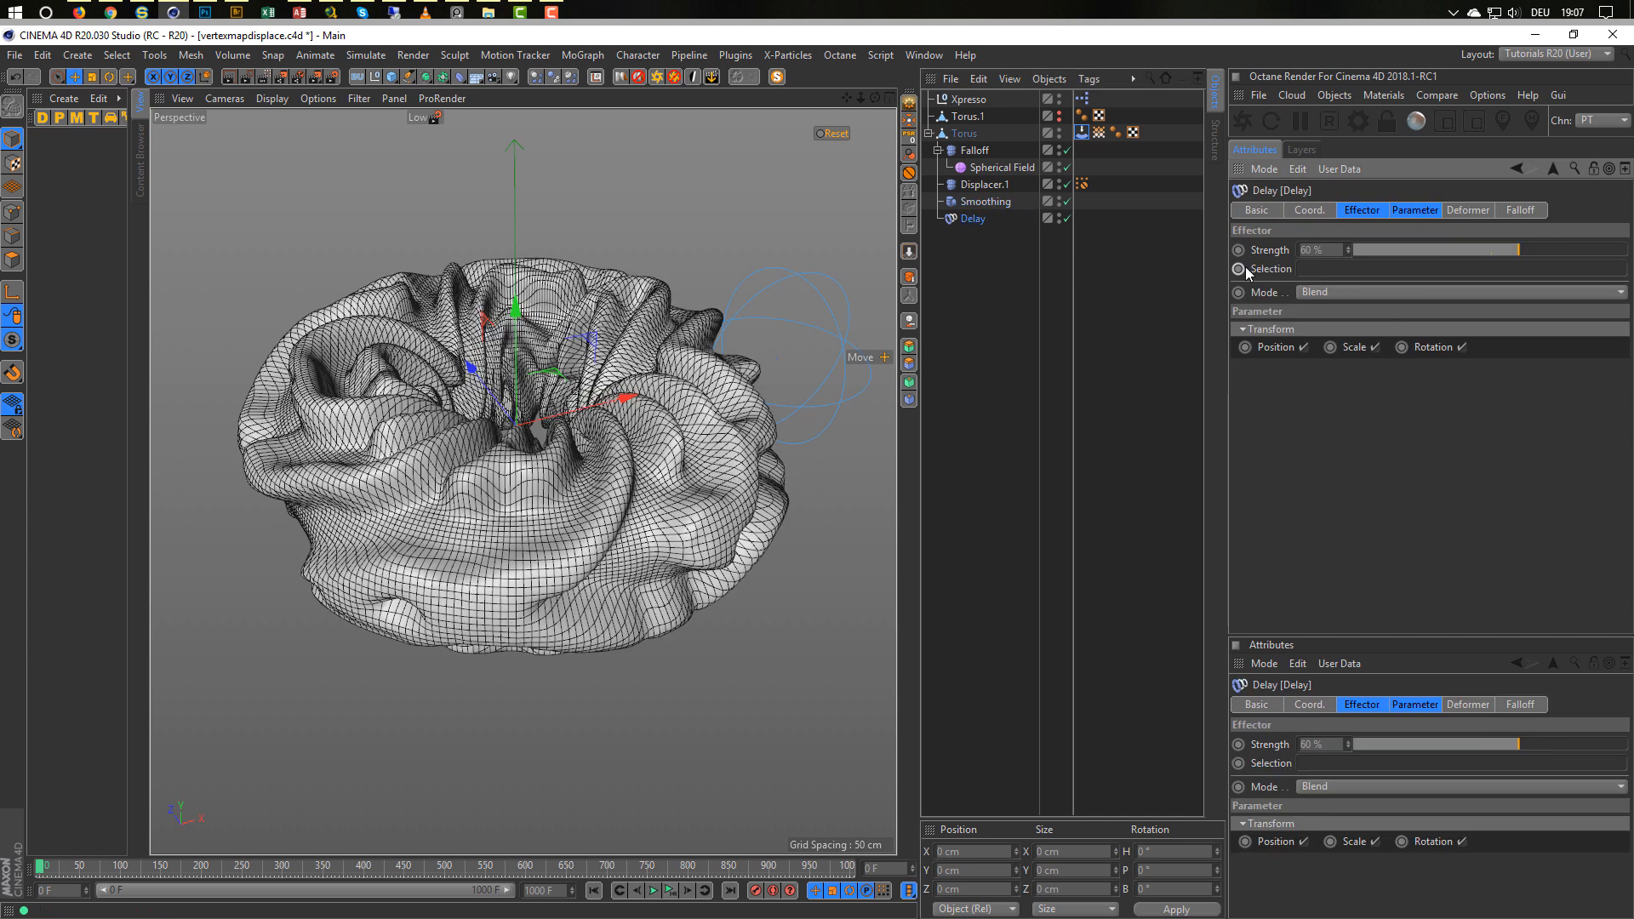
click(835, 134)
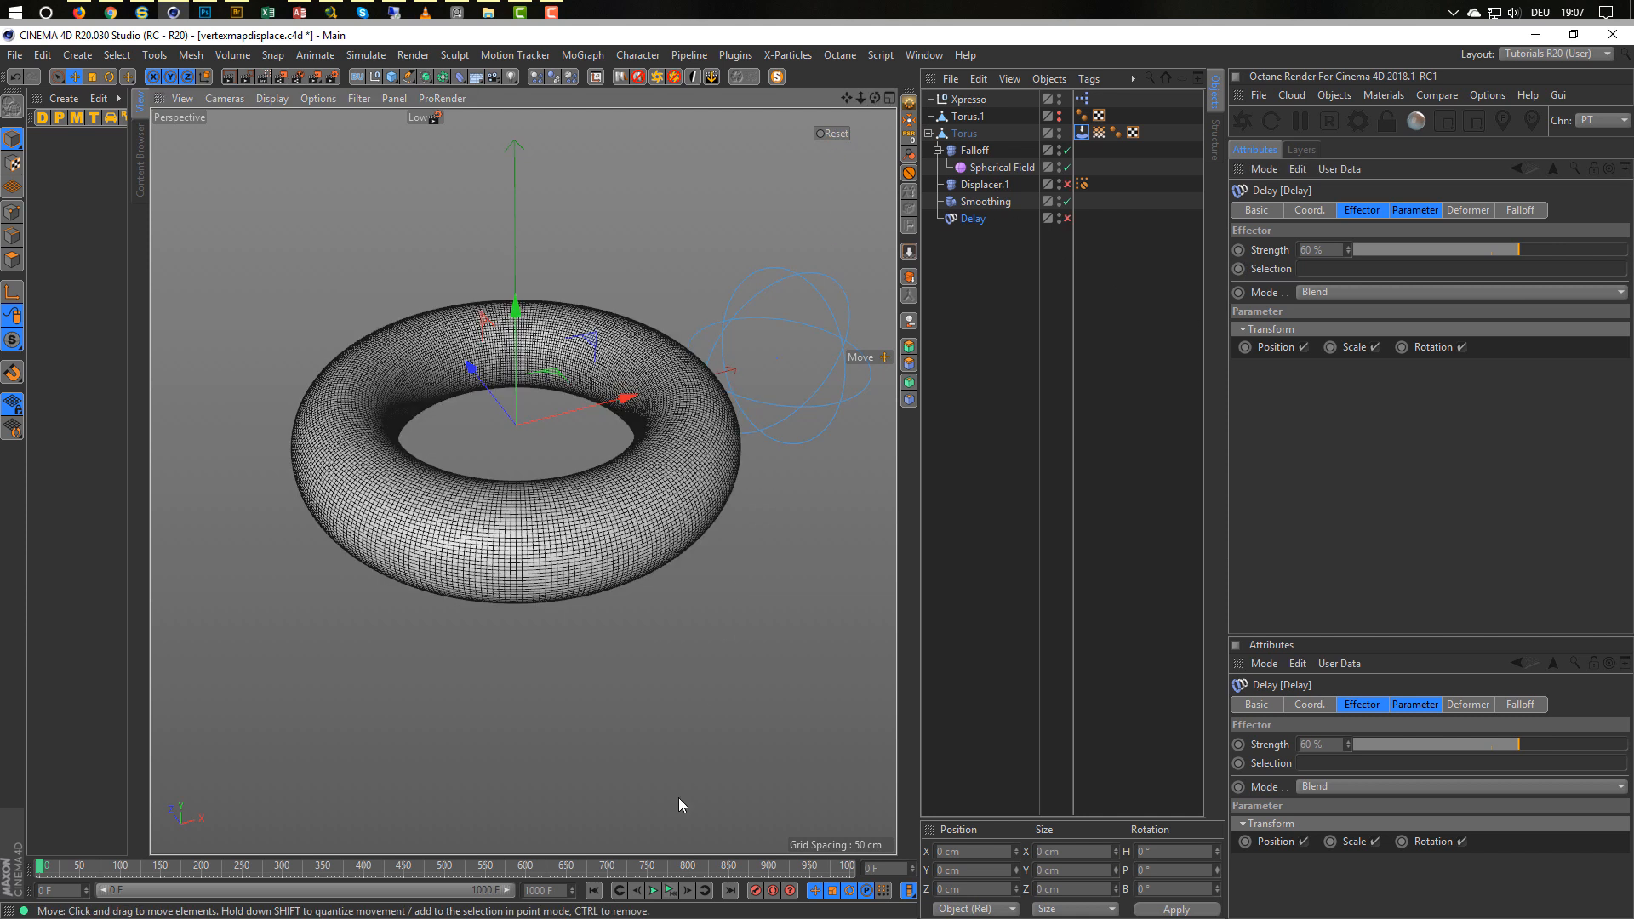
click(829, 134)
click(671, 891)
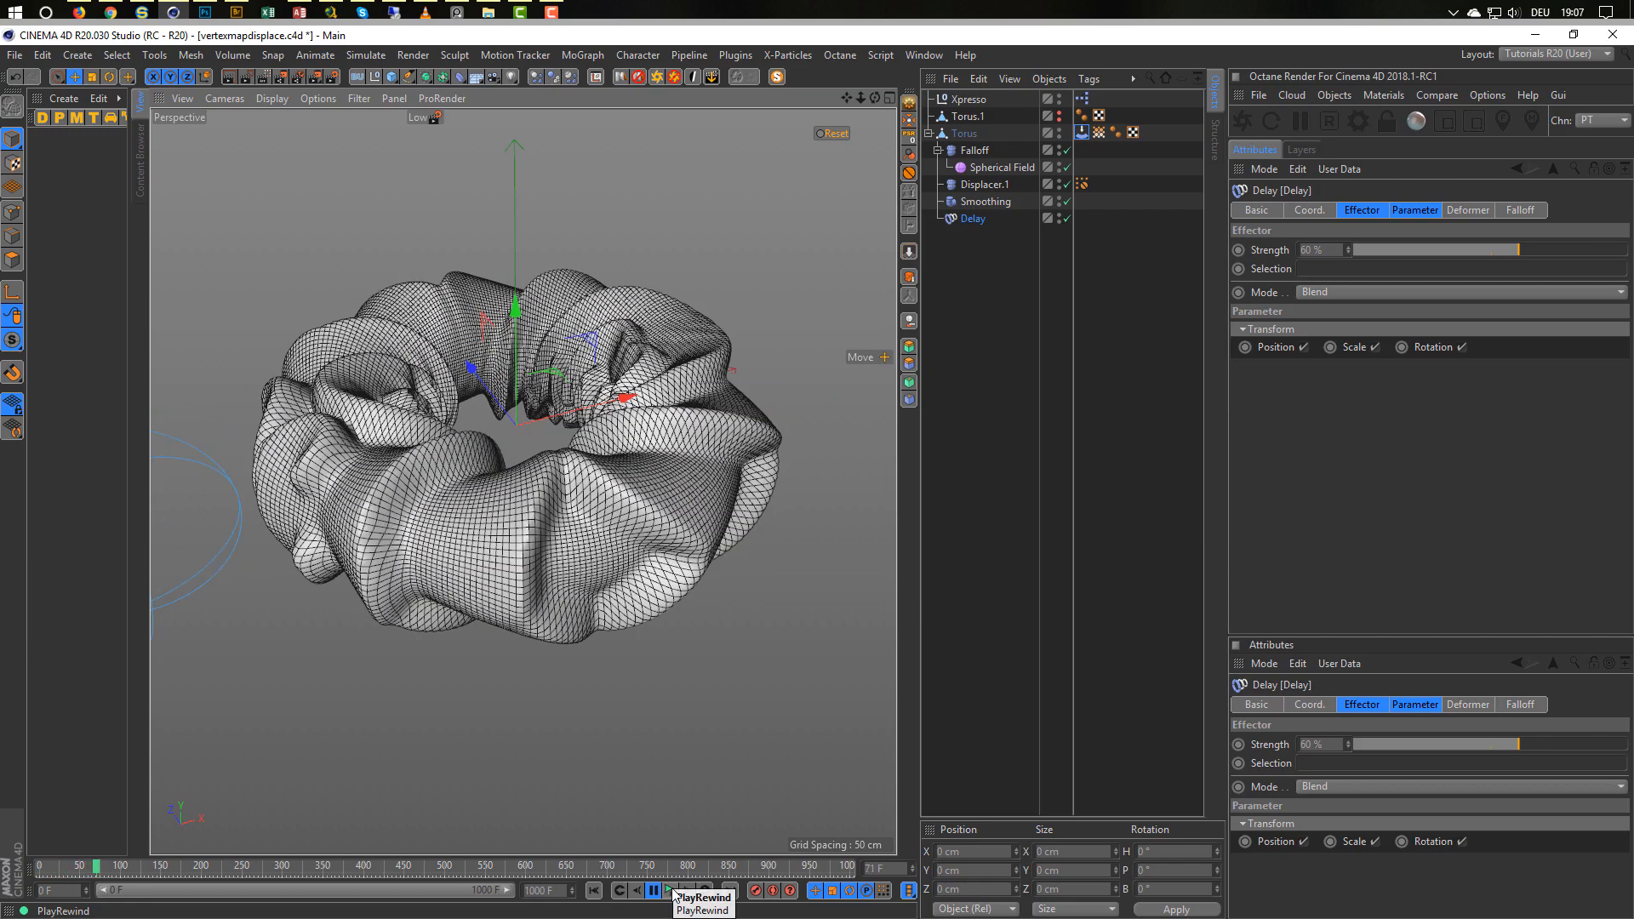
click(672, 891)
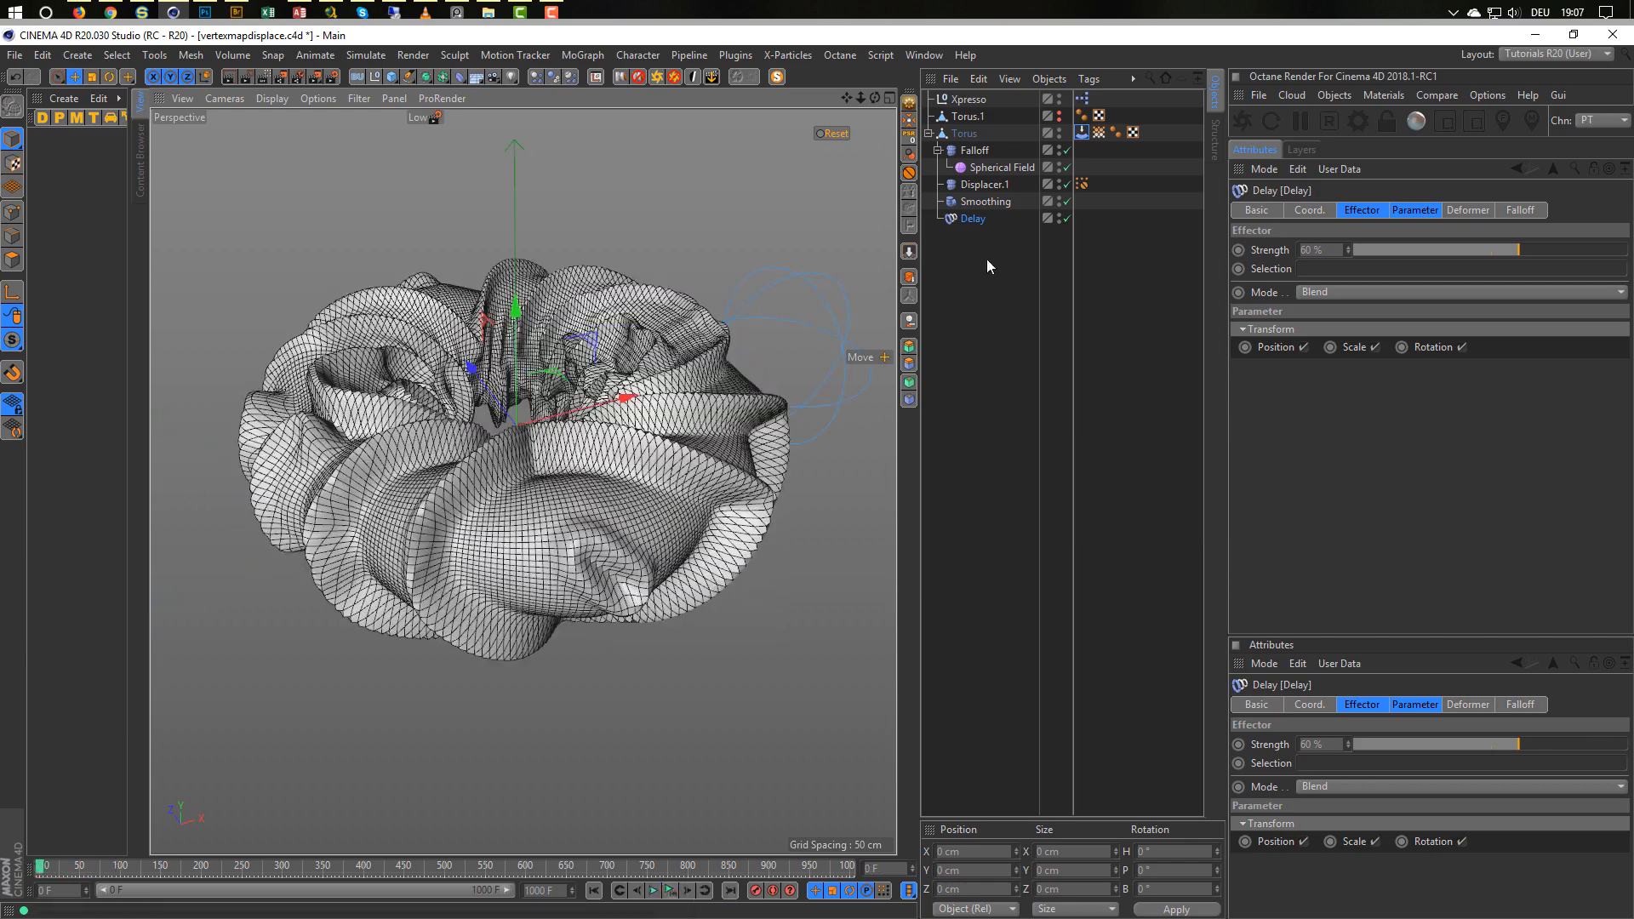
Set the Spherical Field's Size to 80 cm, reset the torus, and replay the animation.
click(997, 167)
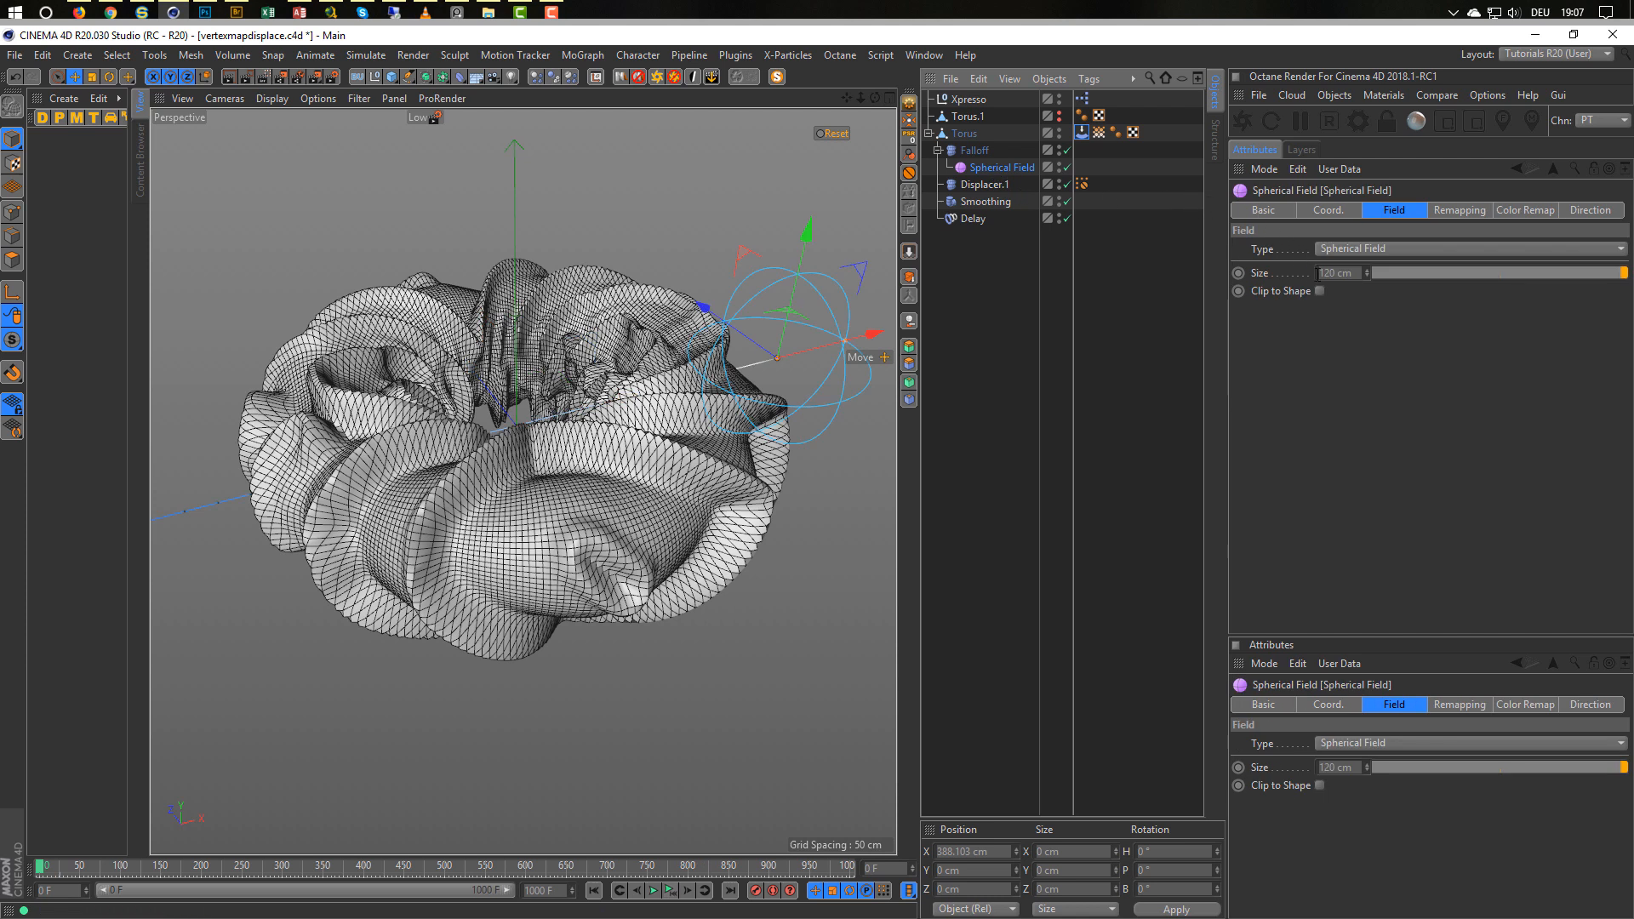
drag(1318, 273, 1358, 279)
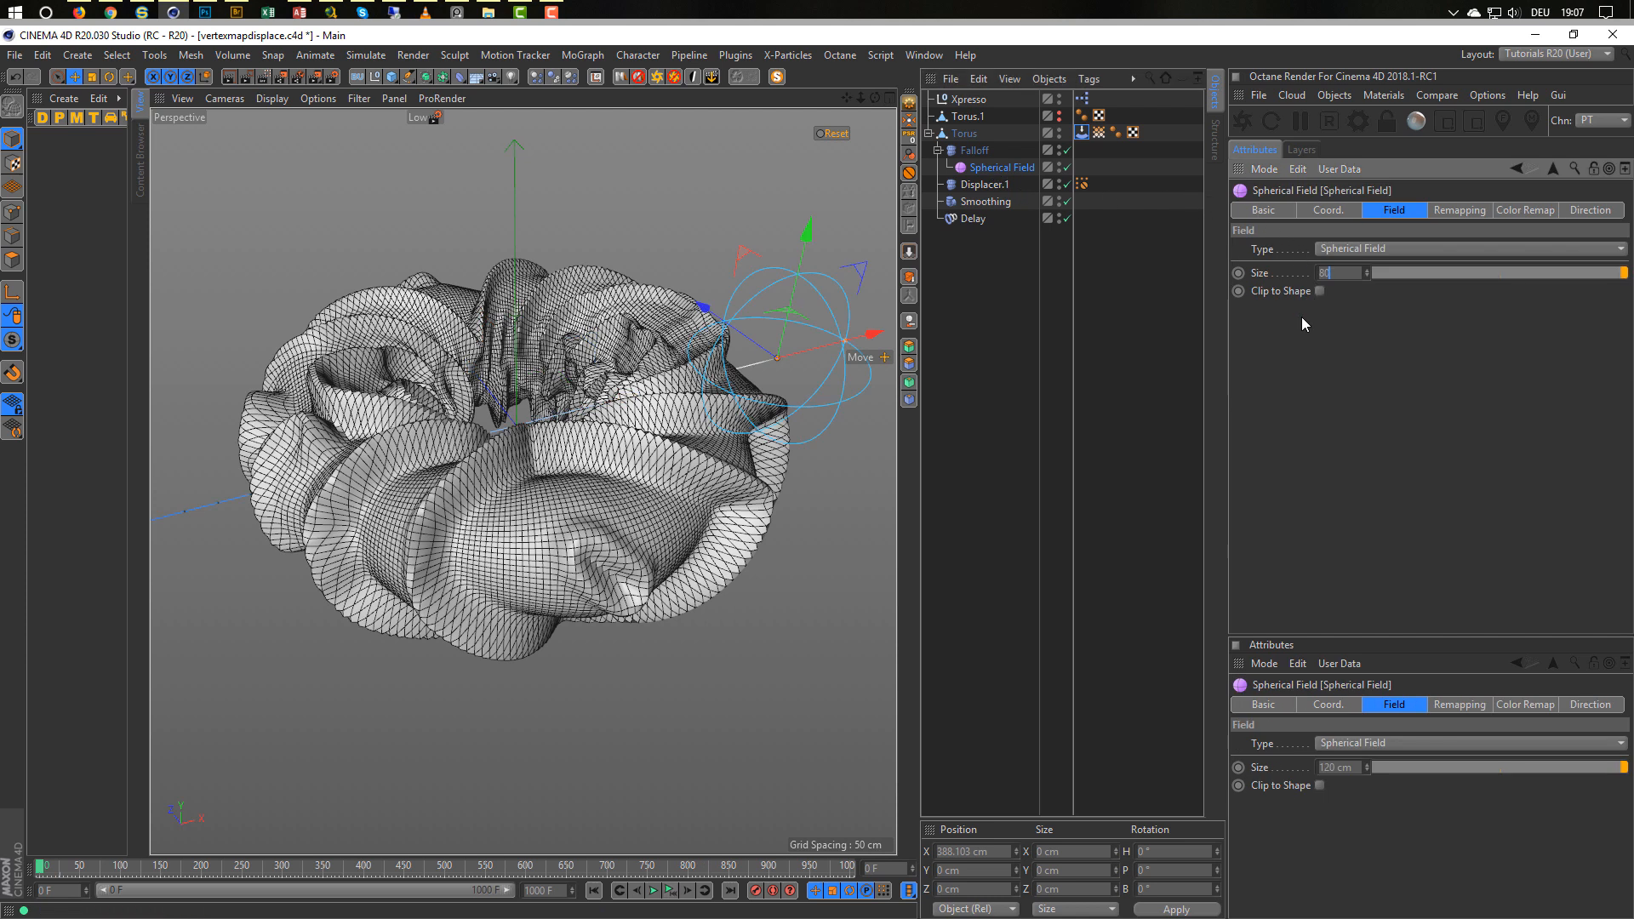
text(80)
key(Return)
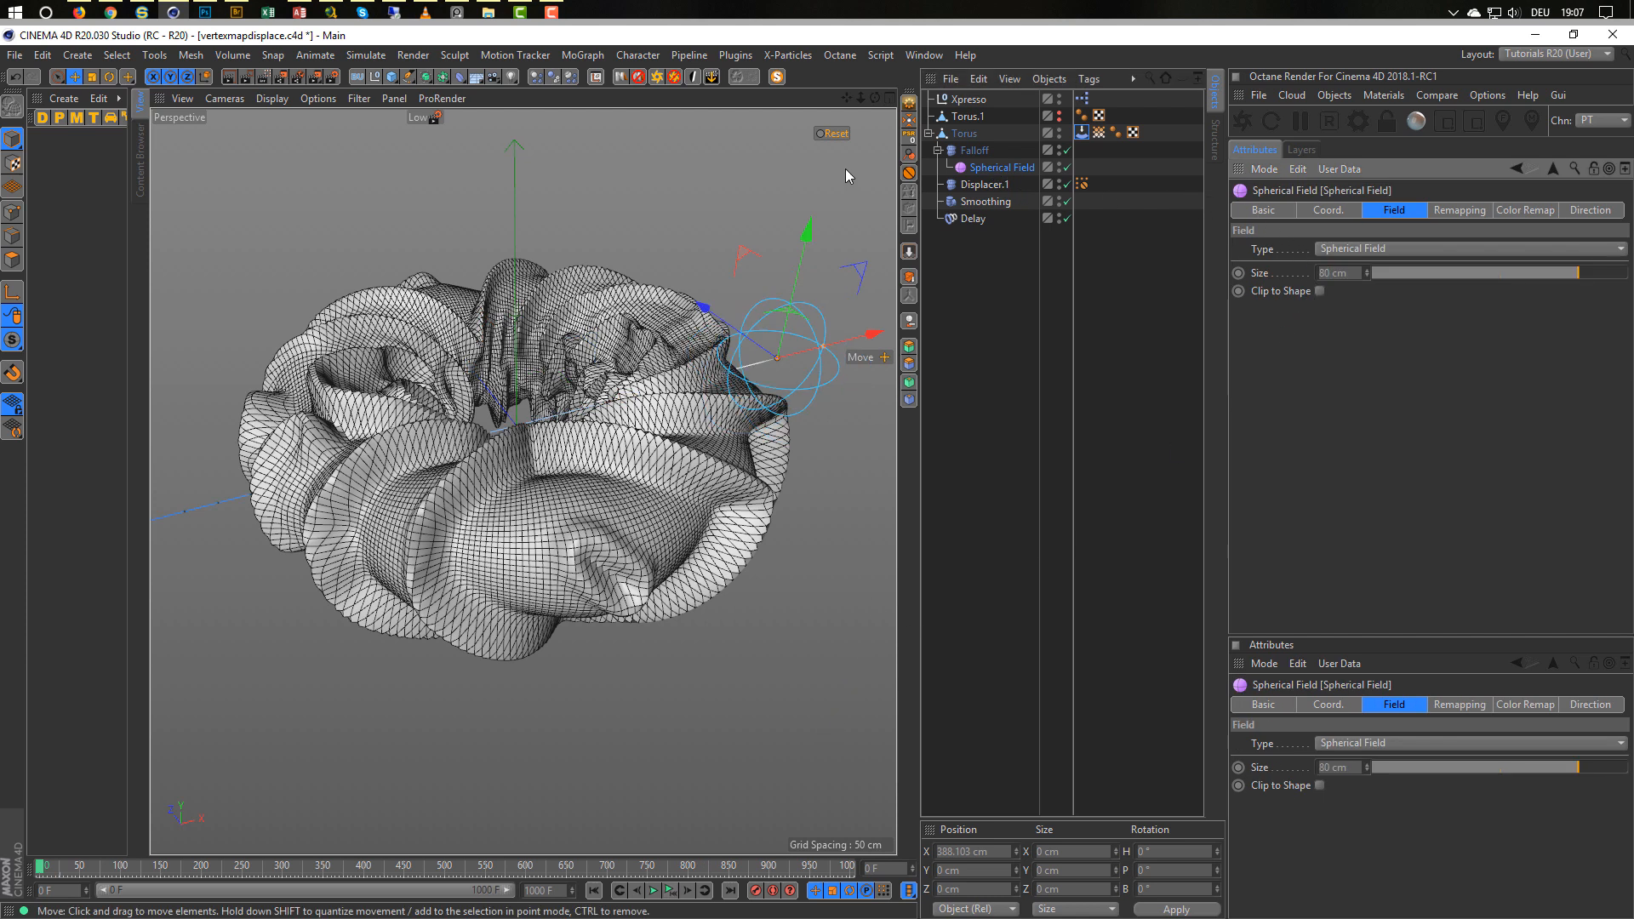
click(833, 134)
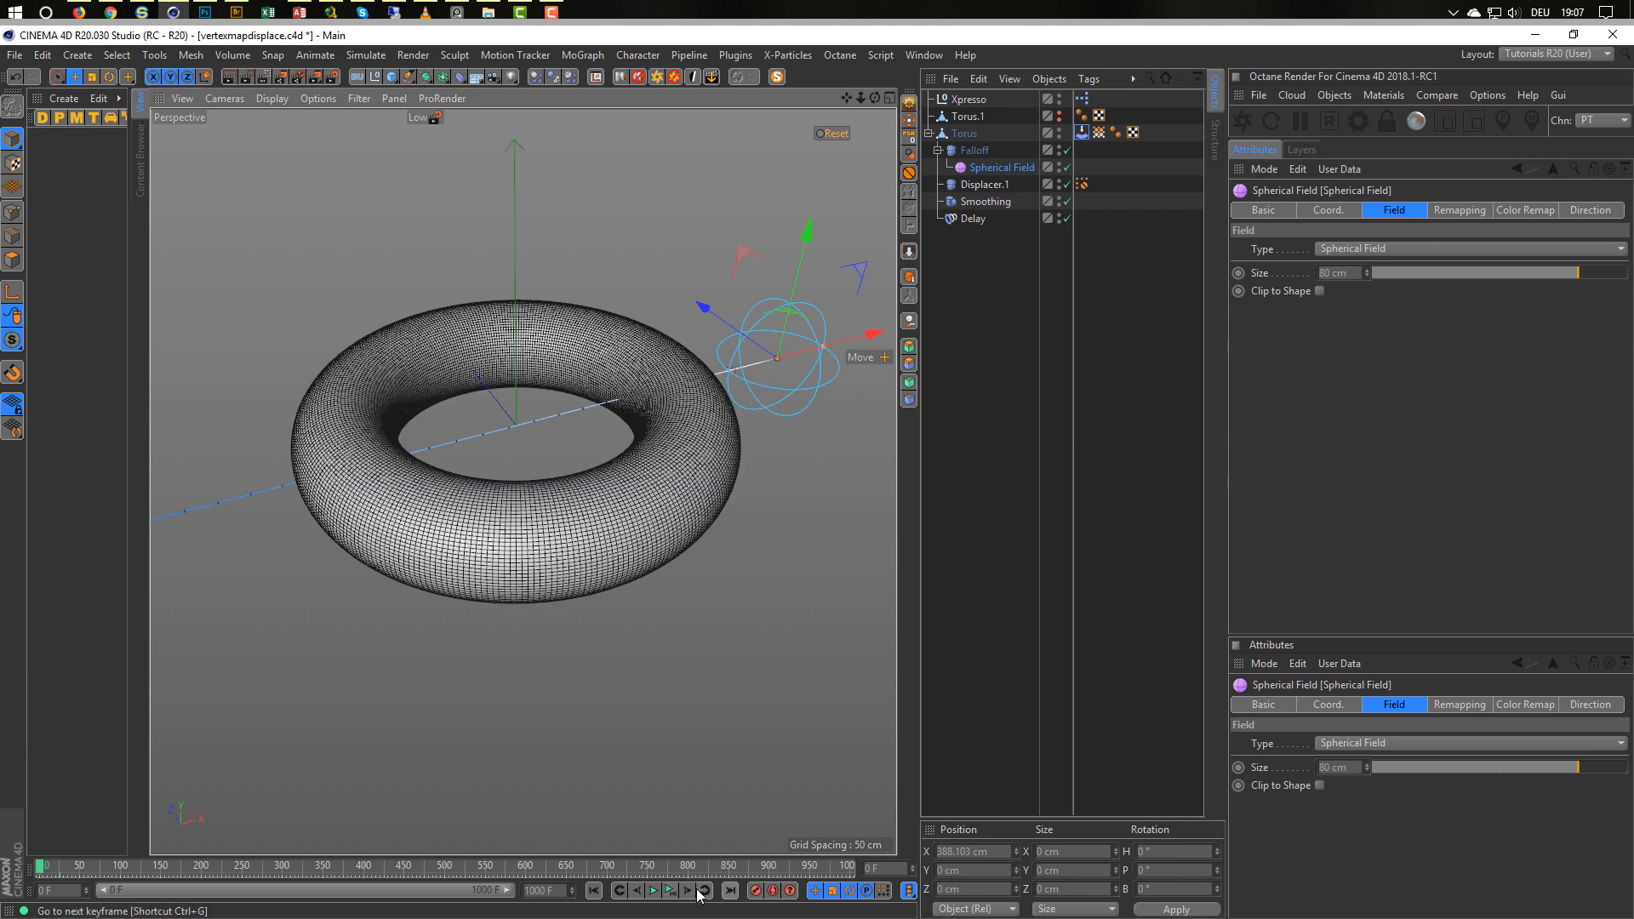
click(670, 894)
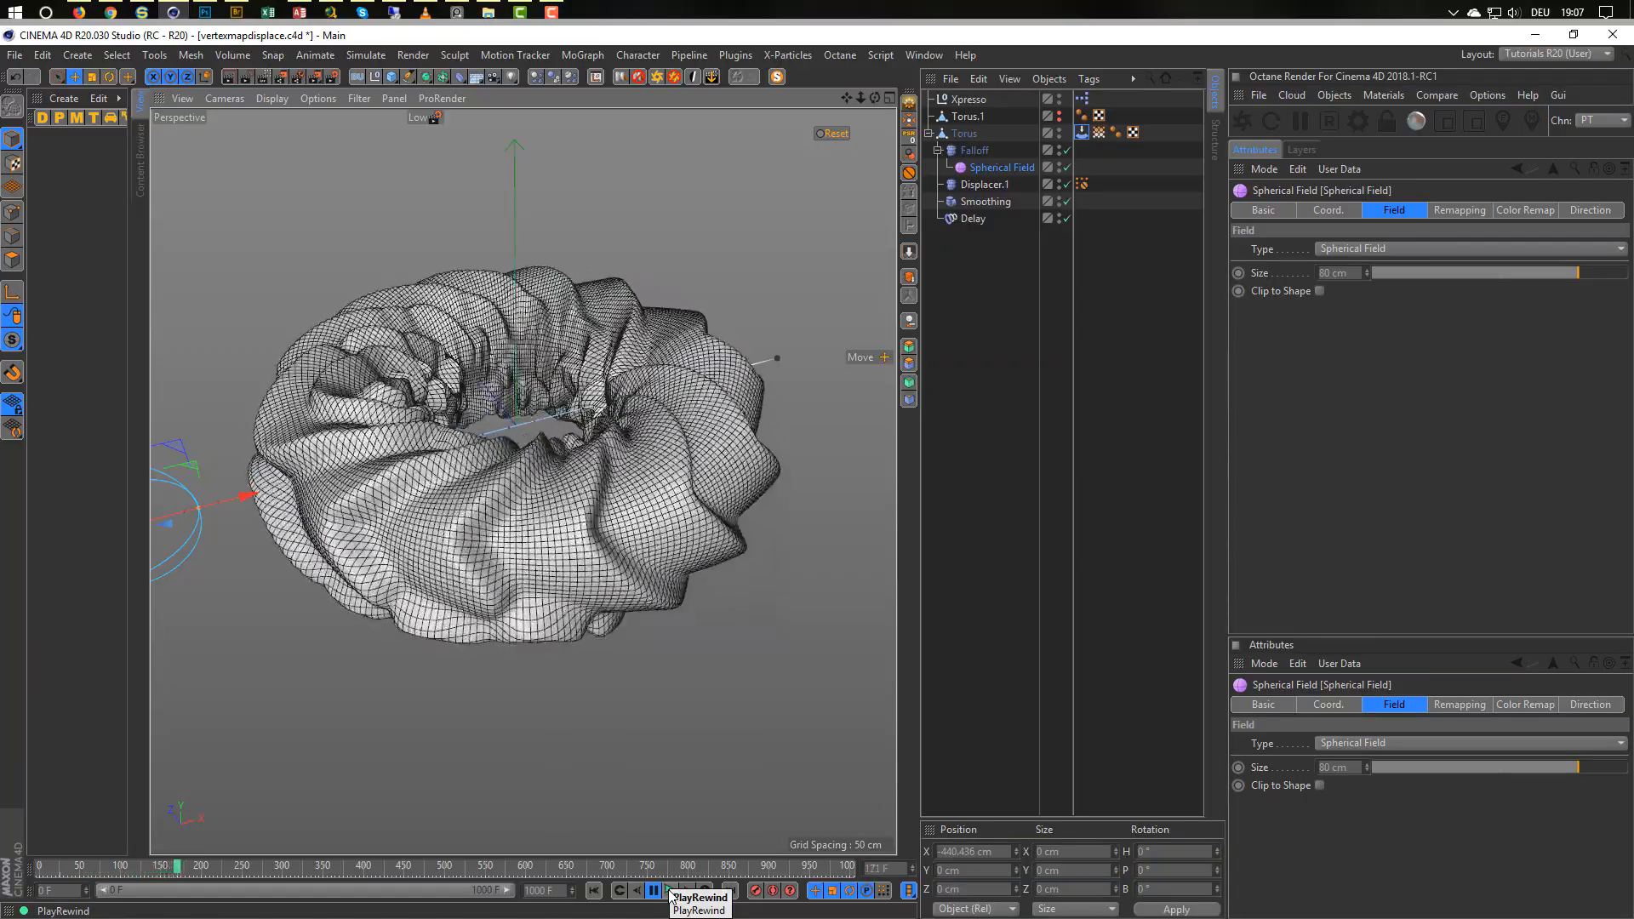
click(671, 895)
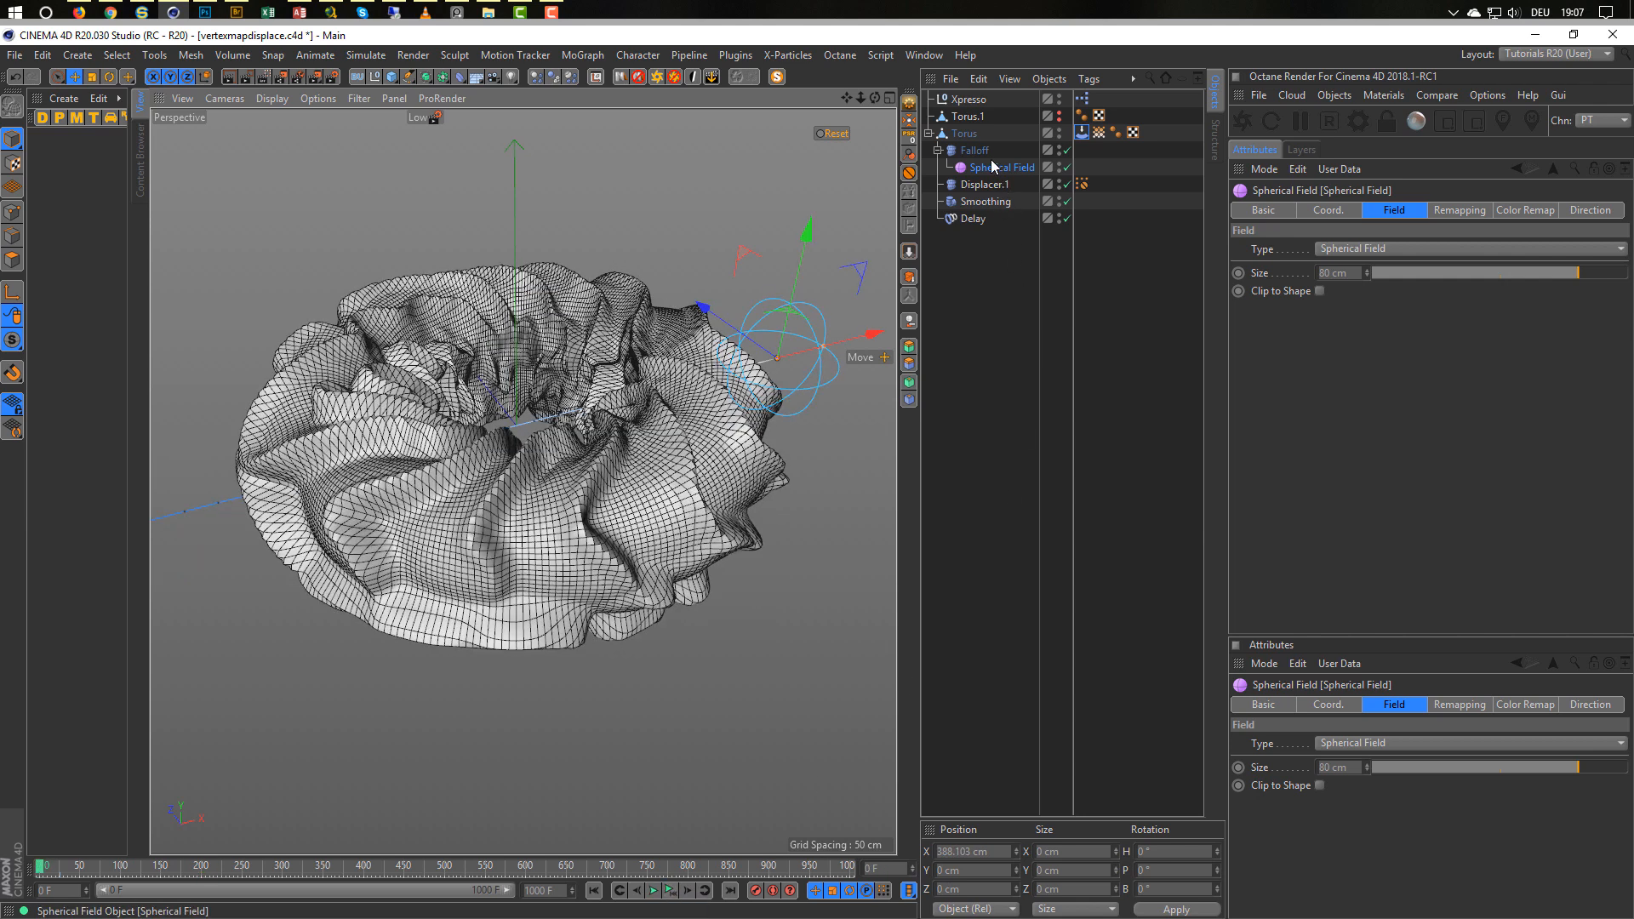
Set the torus Tension tag's Amount to 17, reset the torus, and replay the animation before returning to the start.
click(1081, 132)
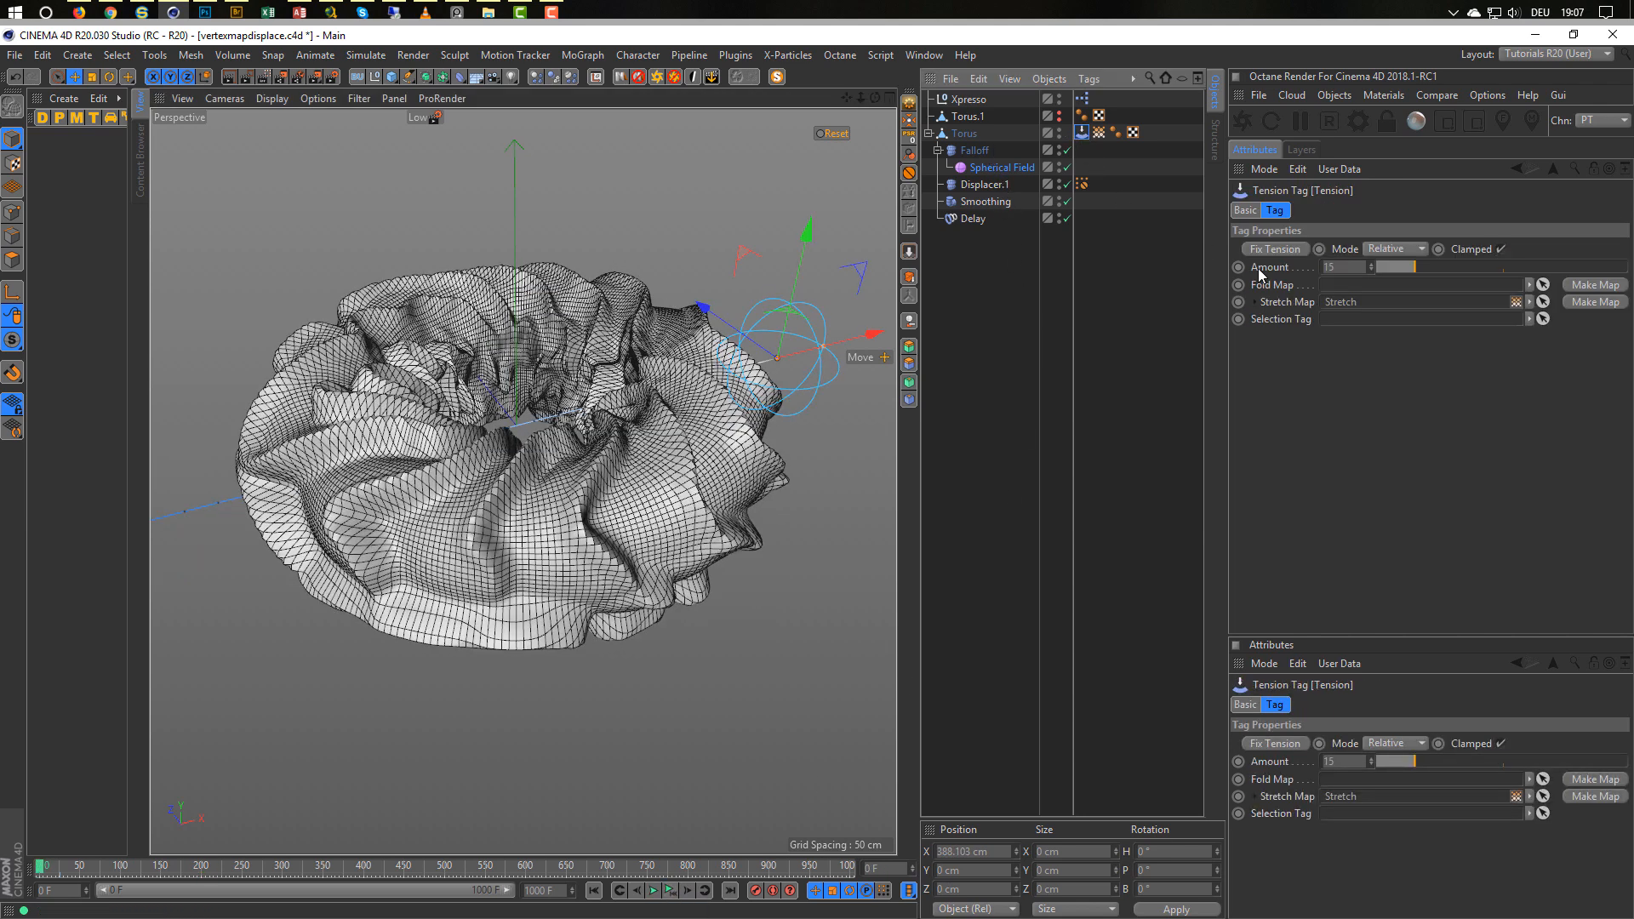
click(1343, 268)
text(17)
key(Return)
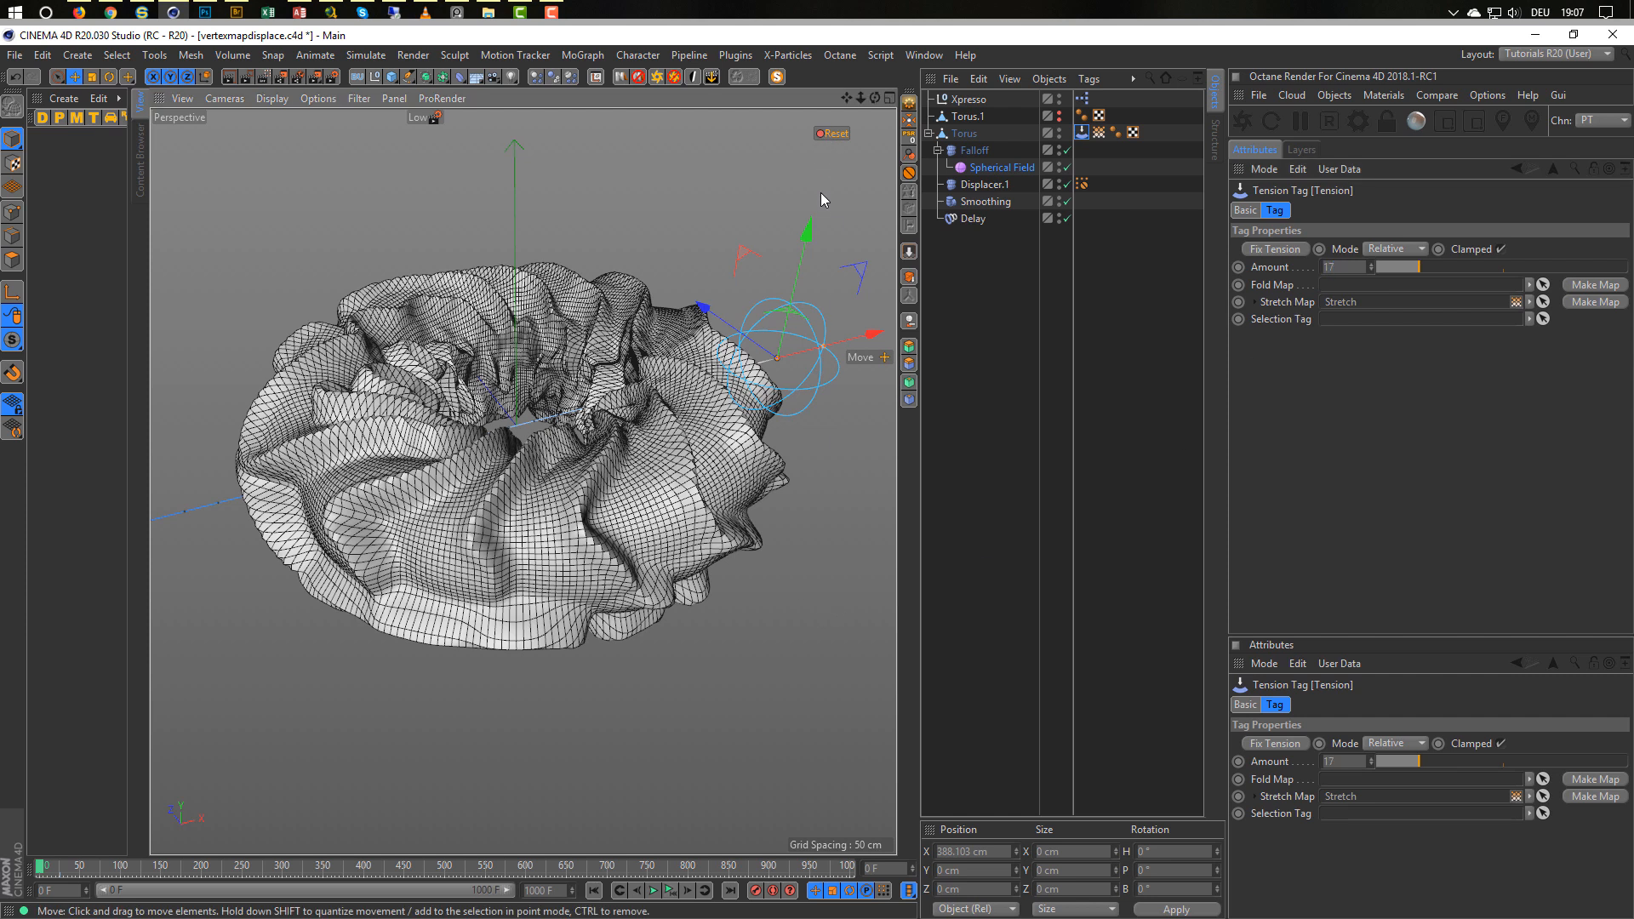
click(822, 133)
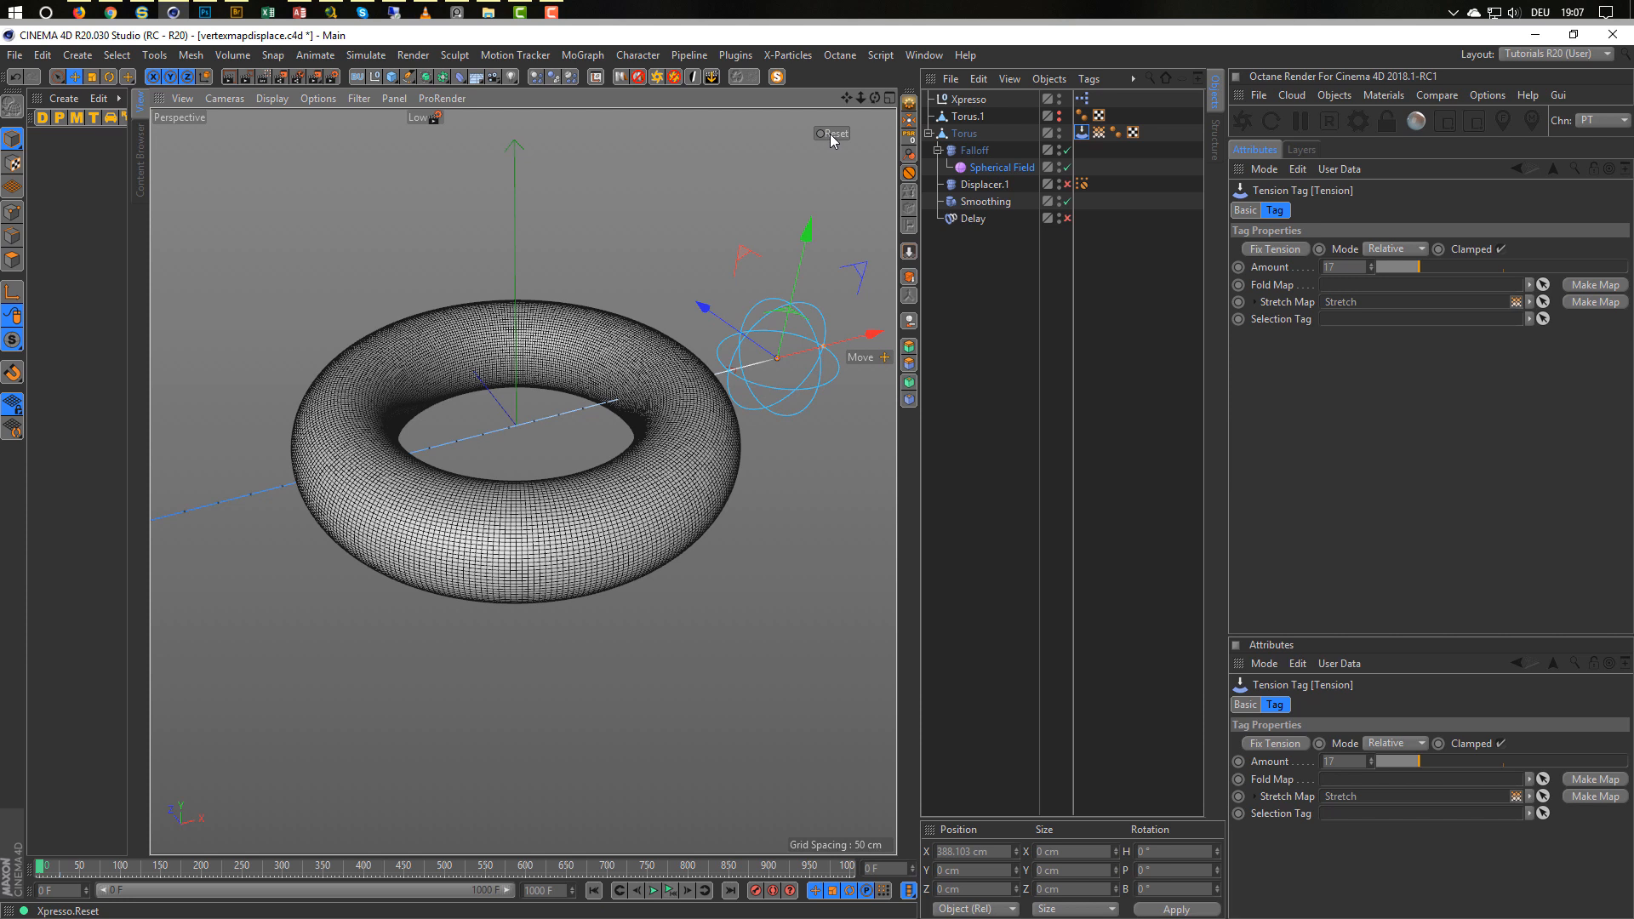
click(672, 891)
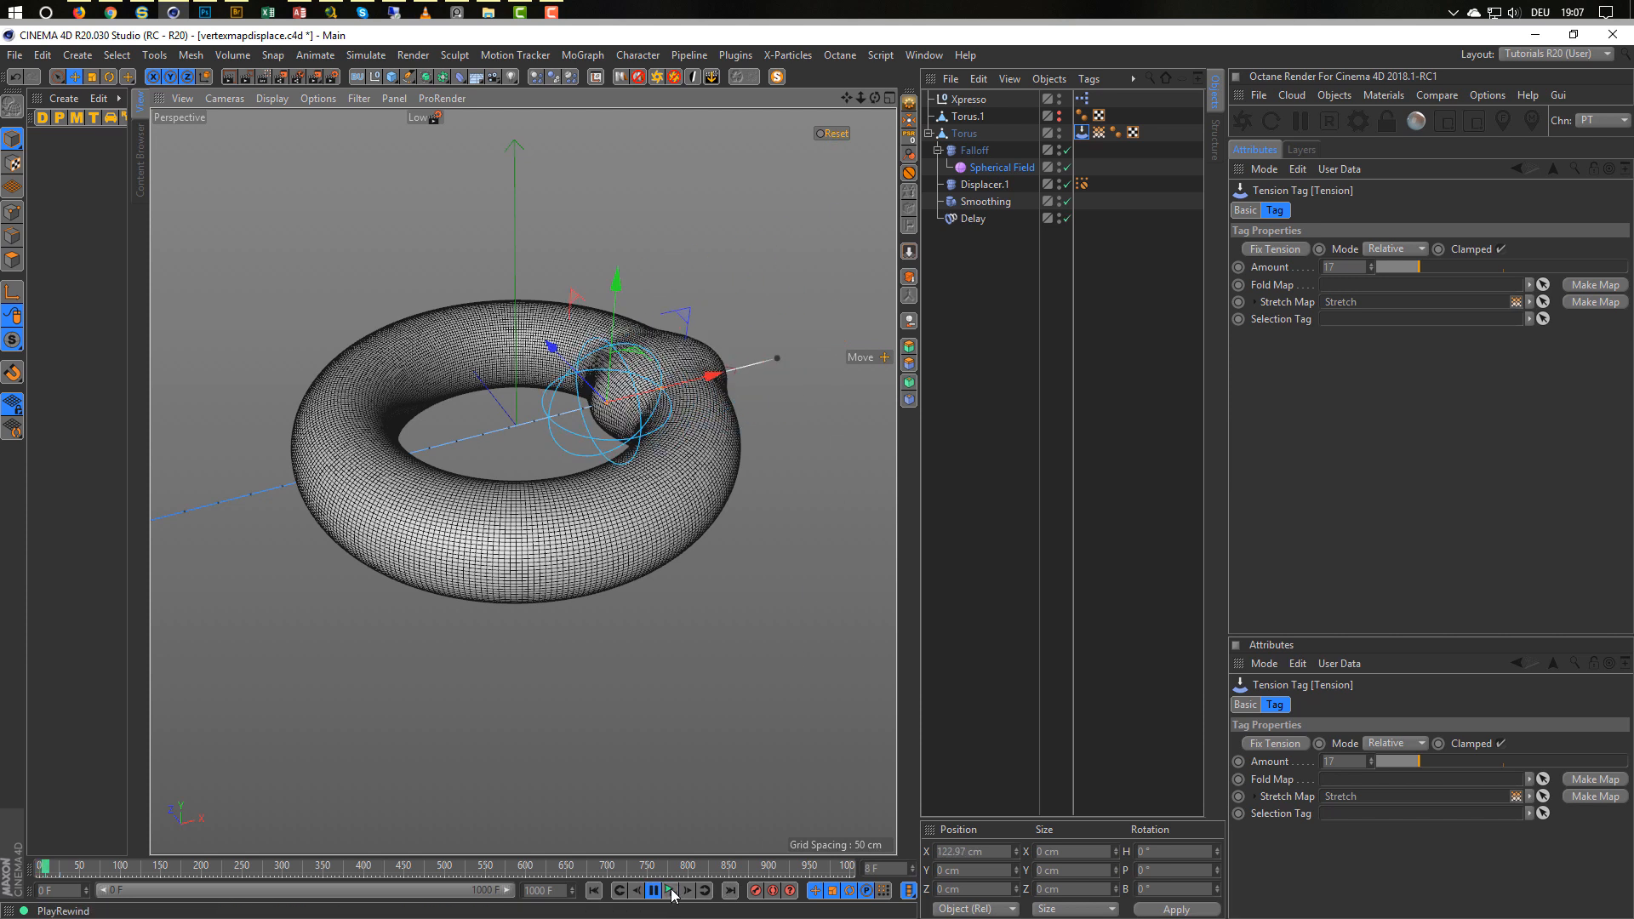
click(671, 891)
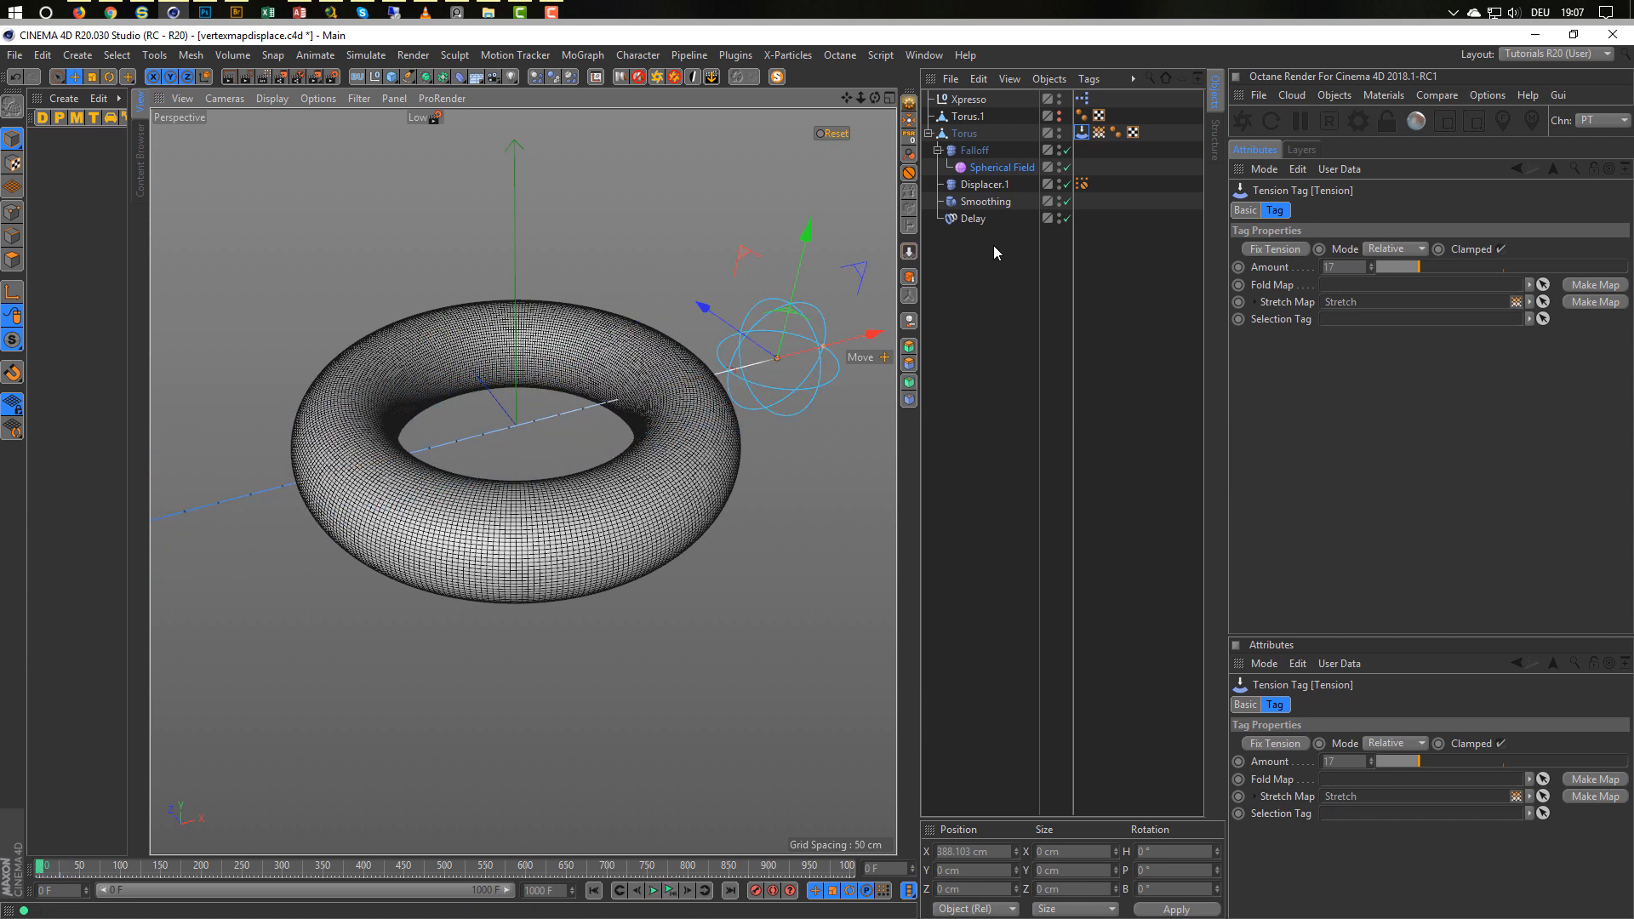
Set the Delay effector's Strength to 40 % and play the animation to test the folds.
click(984, 201)
click(977, 220)
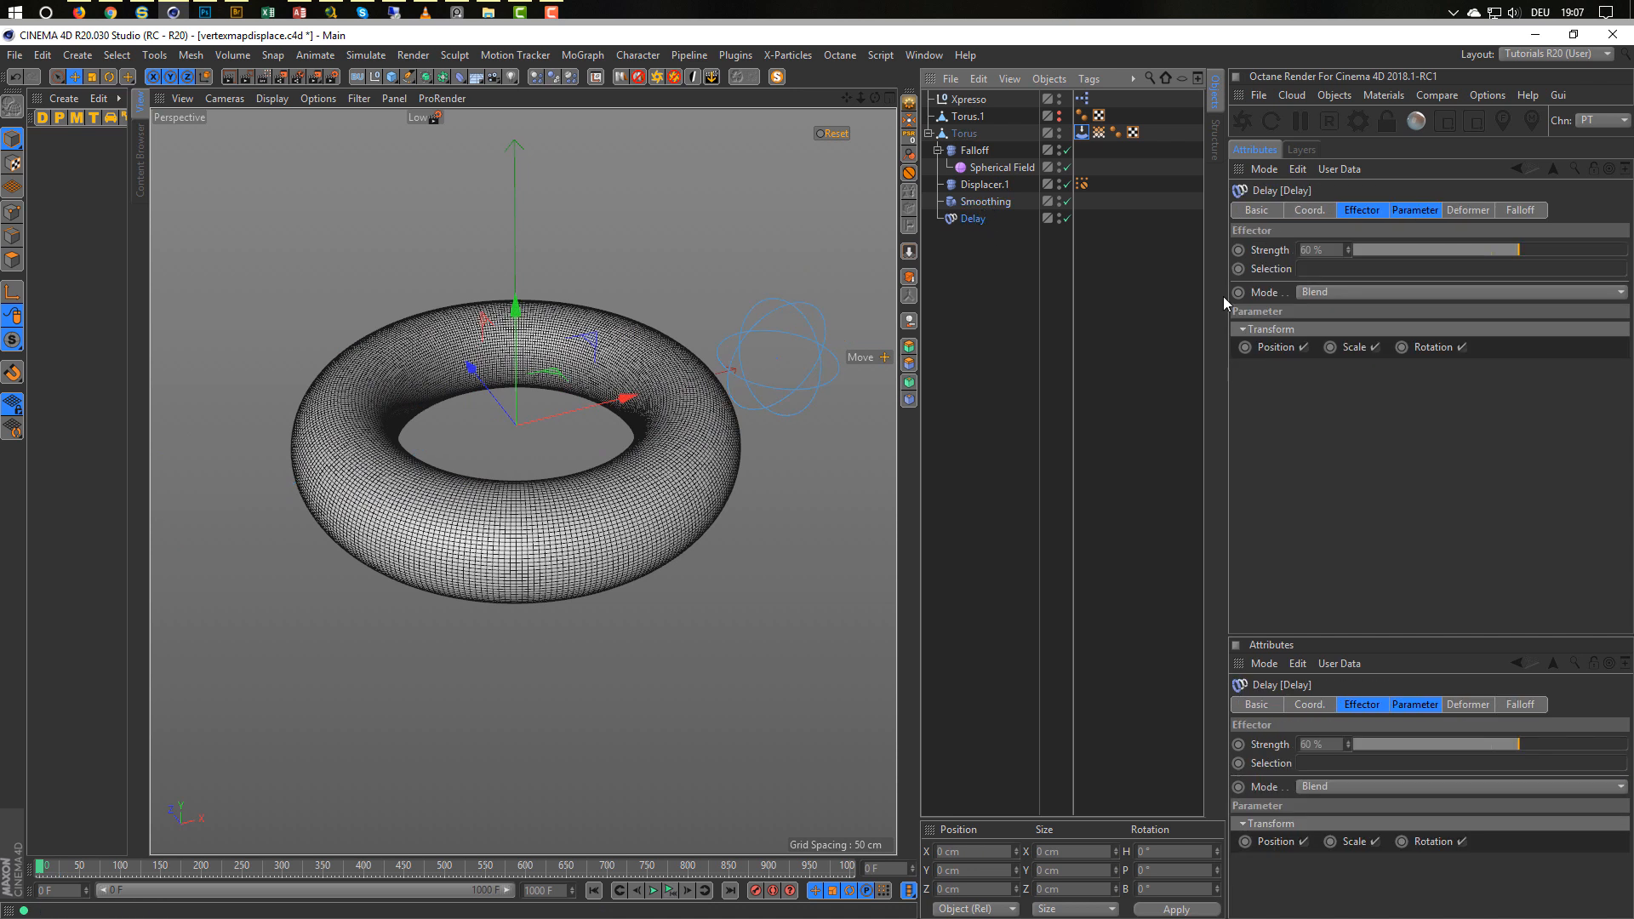
drag(1343, 253, 1279, 271)
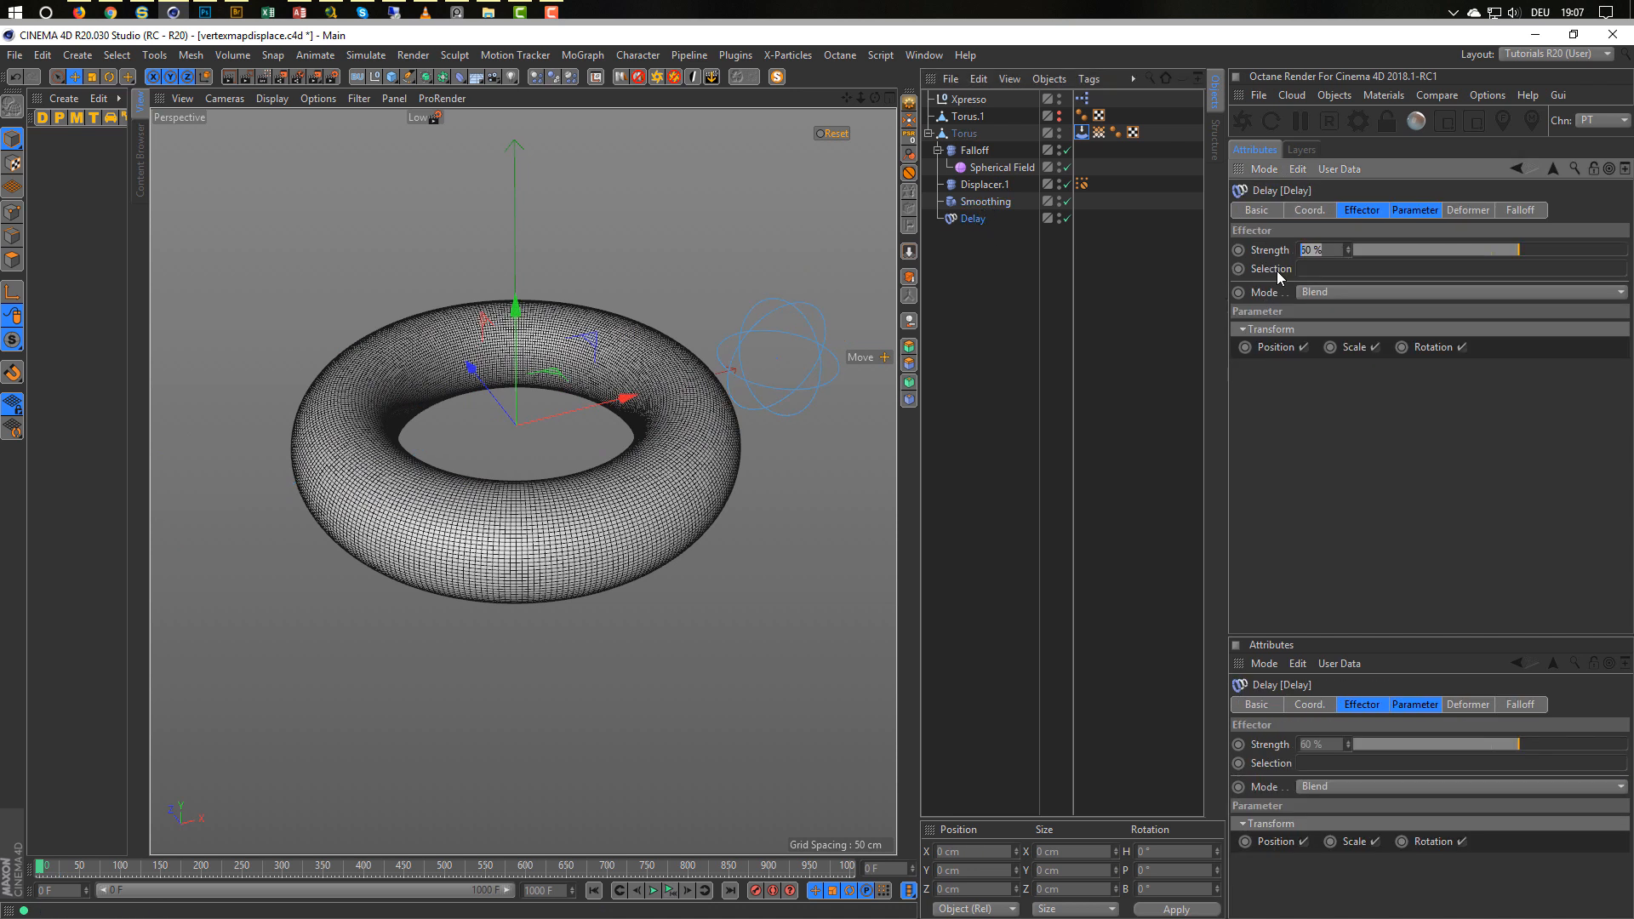
text(40)
key(Return)
click(653, 890)
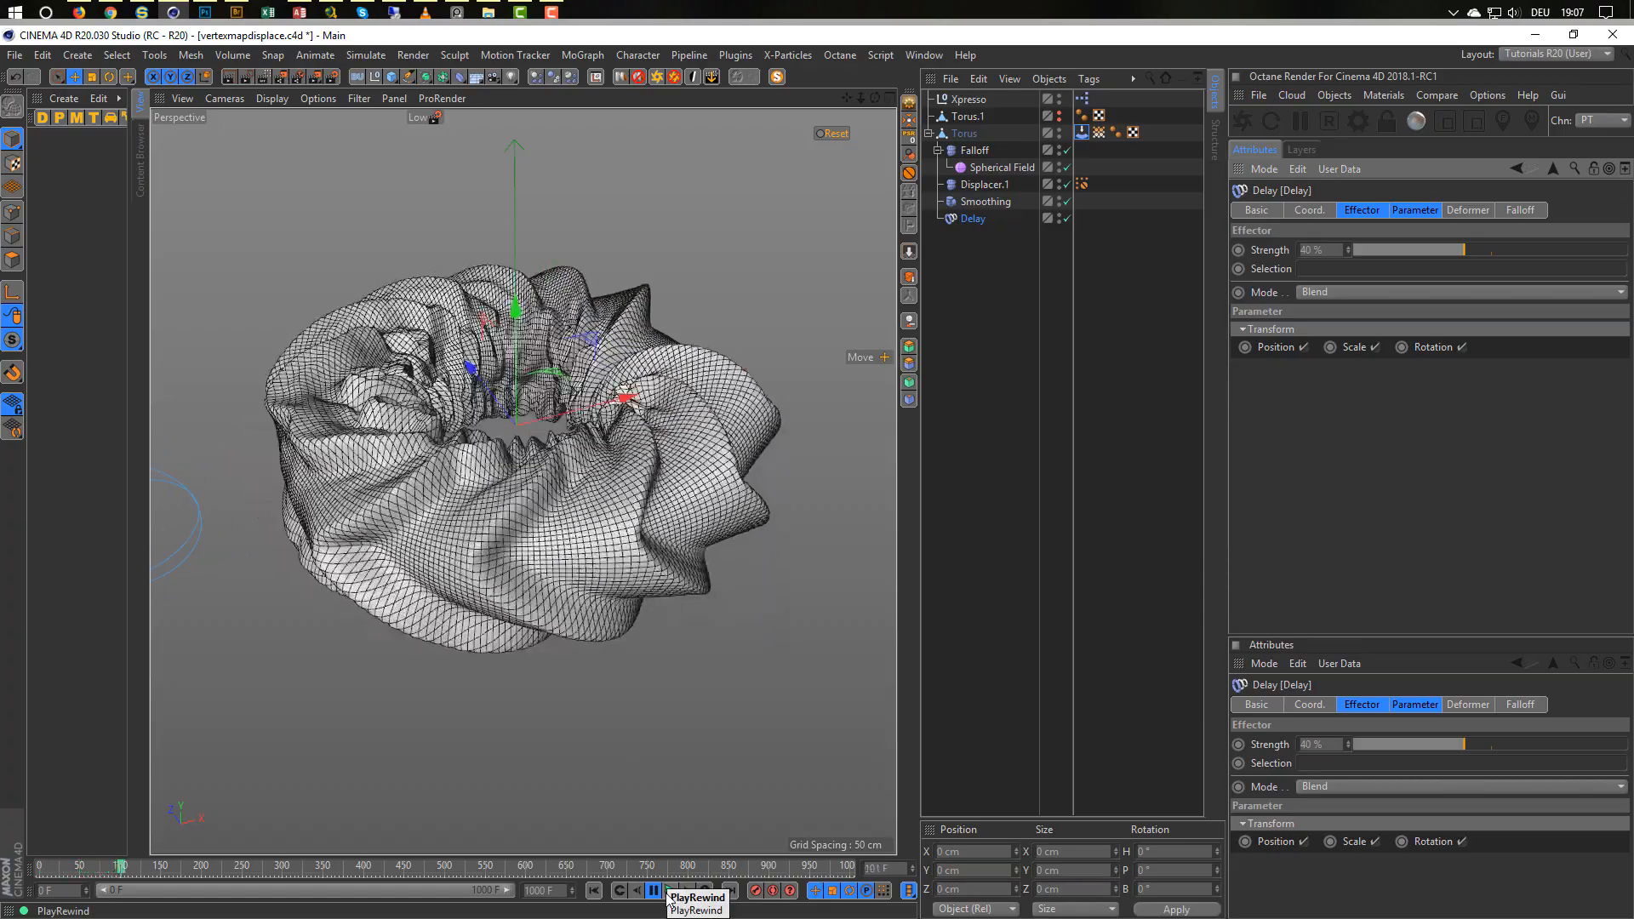
click(679, 890)
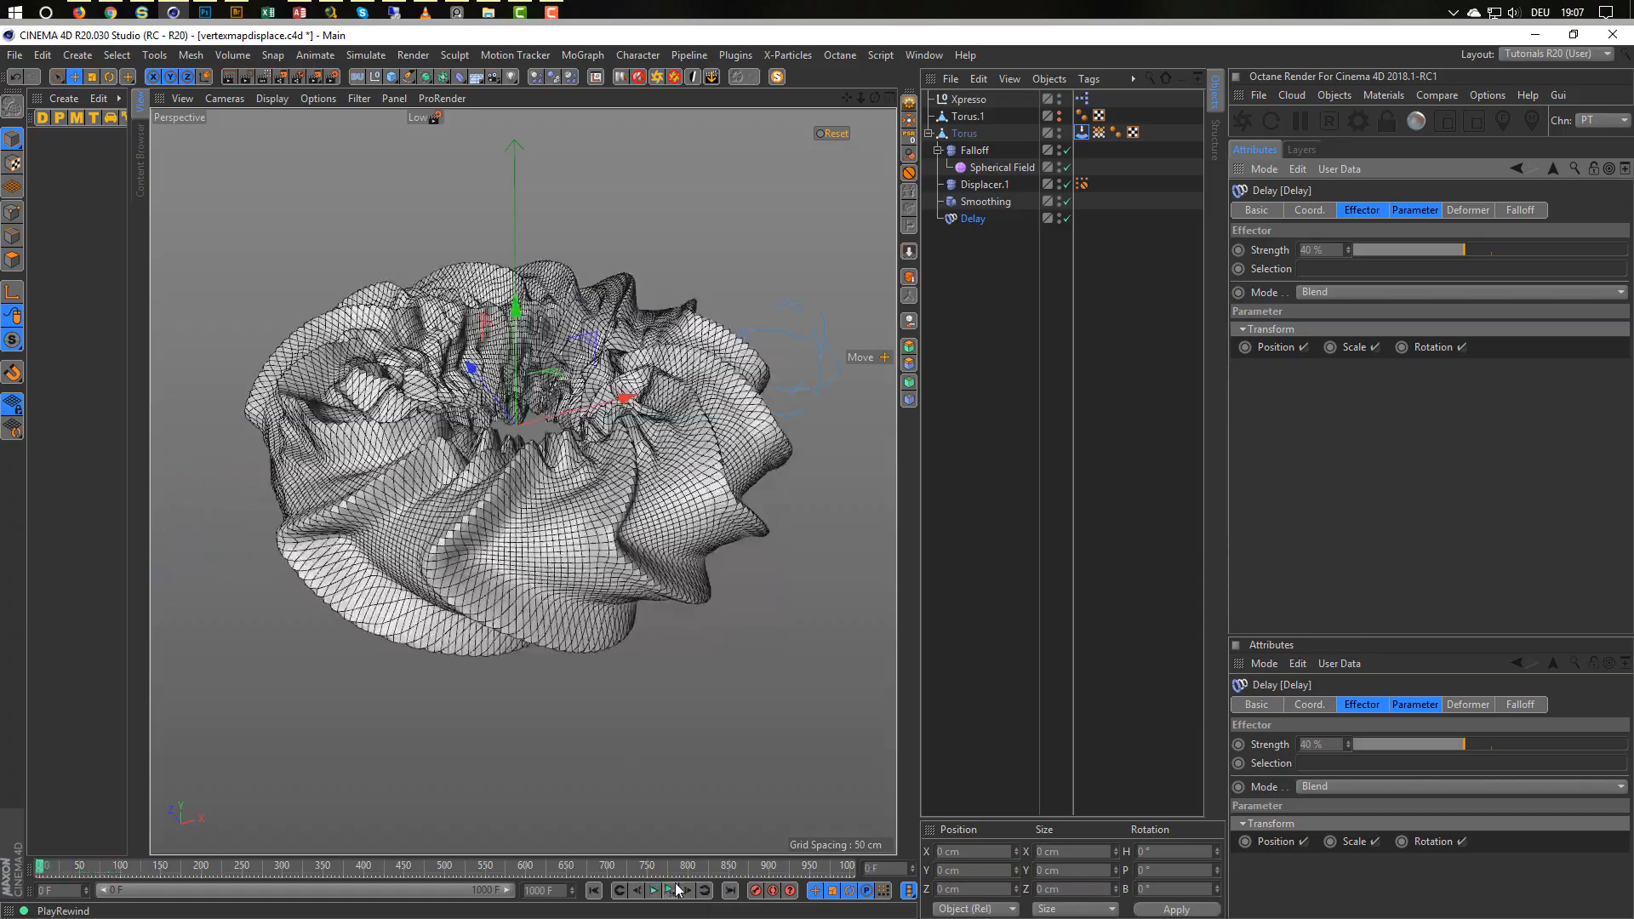
Set the Smoothing deformer's Stiffness to 70 %, reset the torus, and replay the animation.
click(1082, 132)
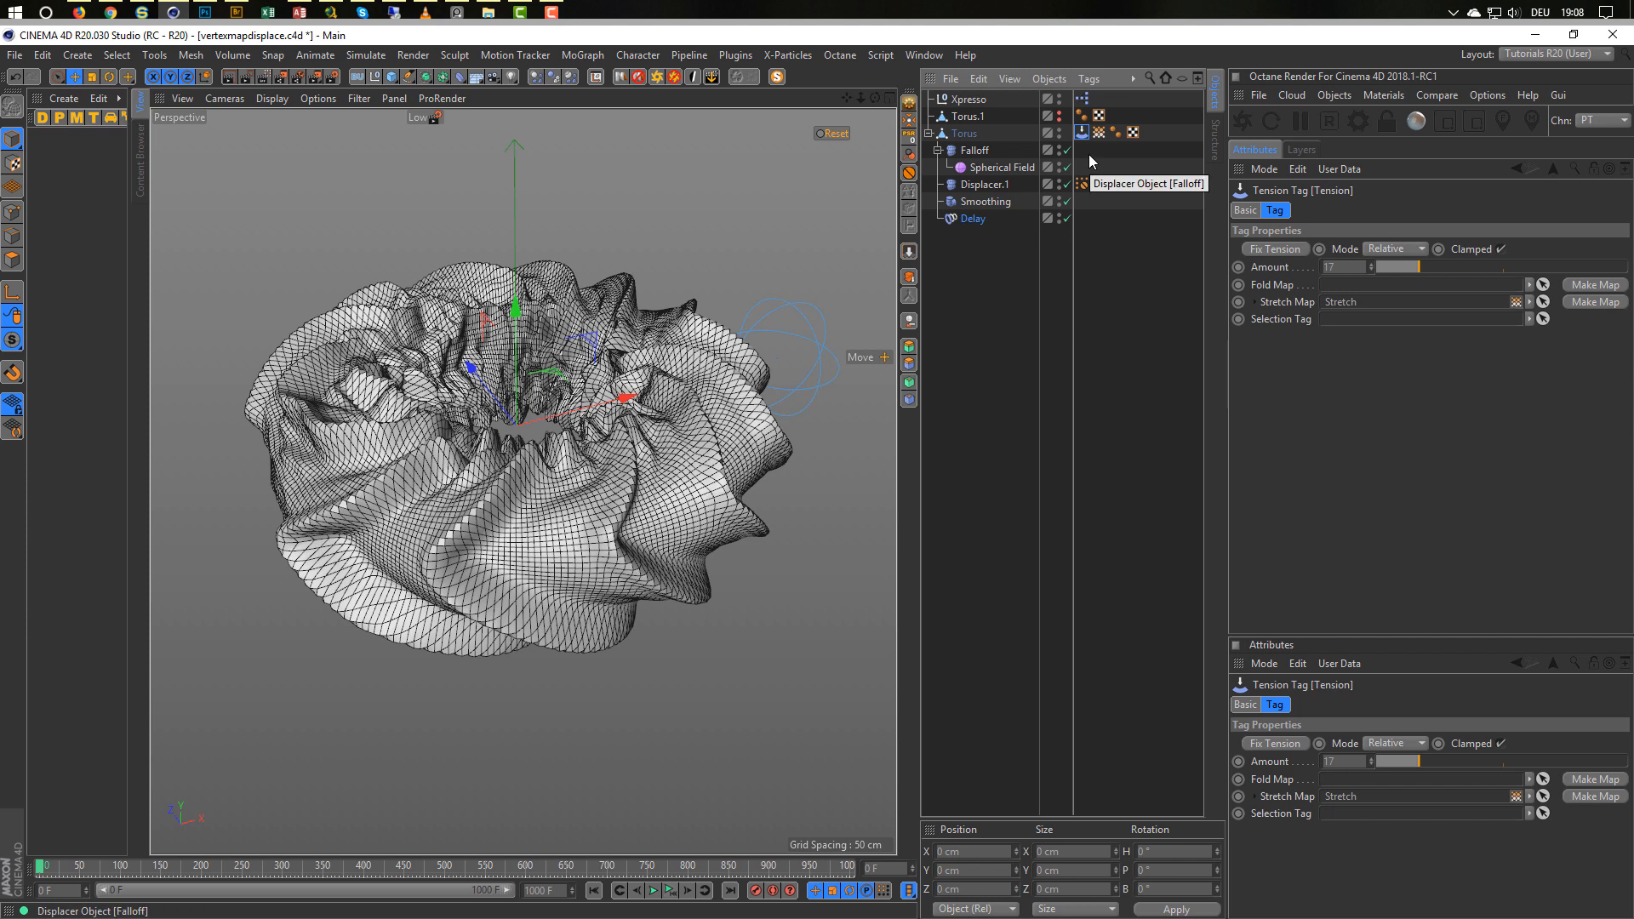
click(992, 202)
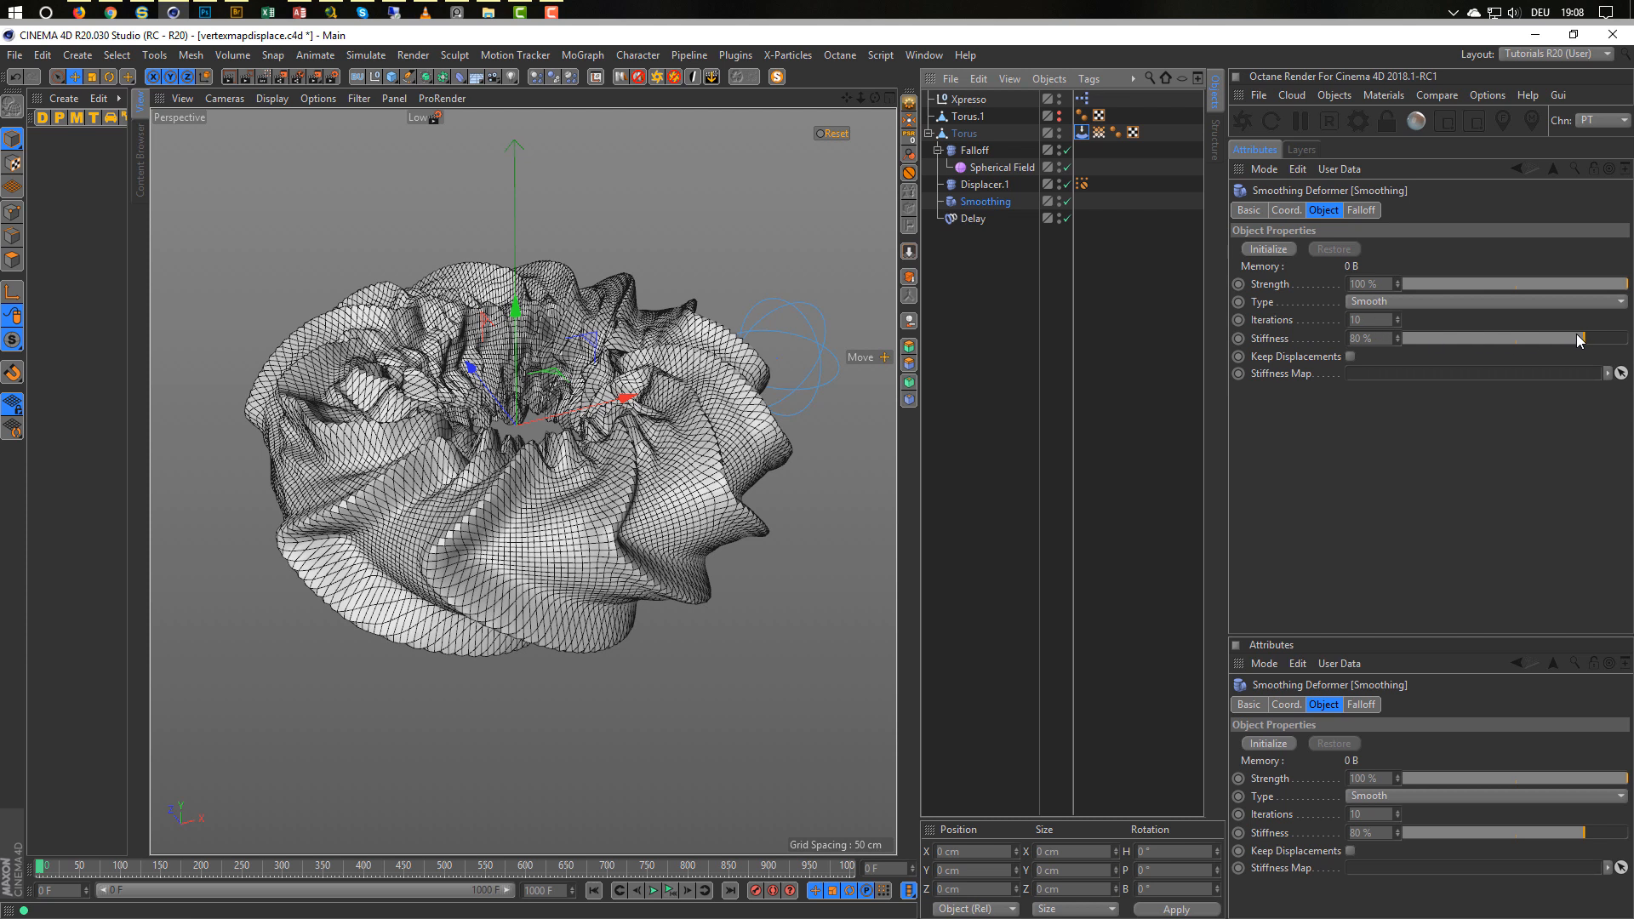
drag(1576, 337, 1572, 338)
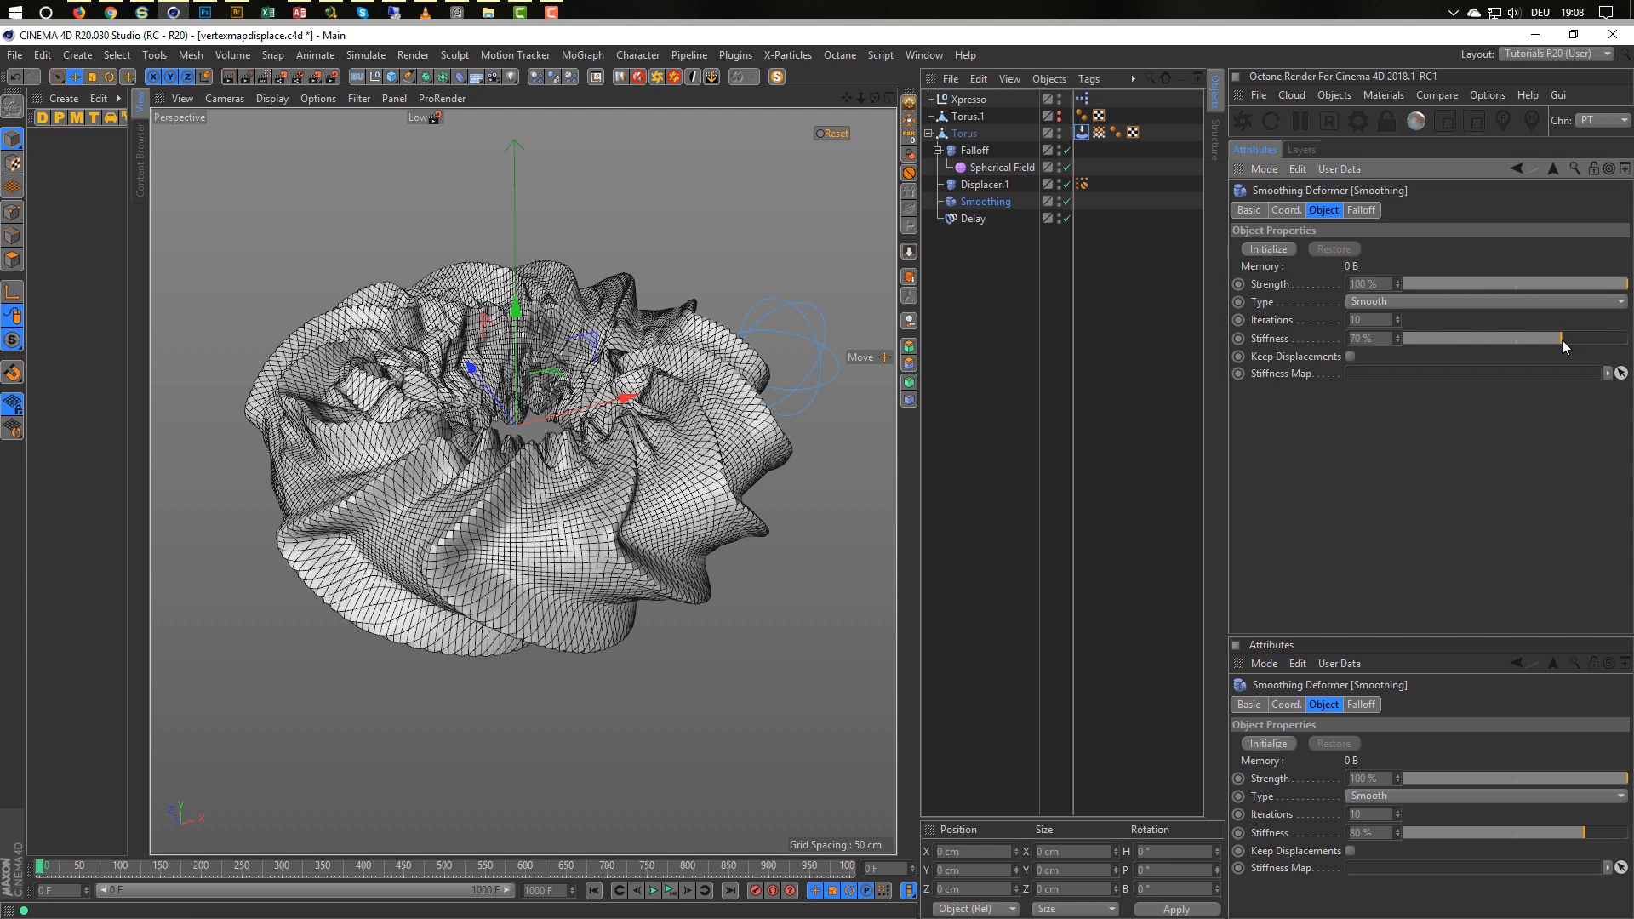
click(831, 133)
click(669, 891)
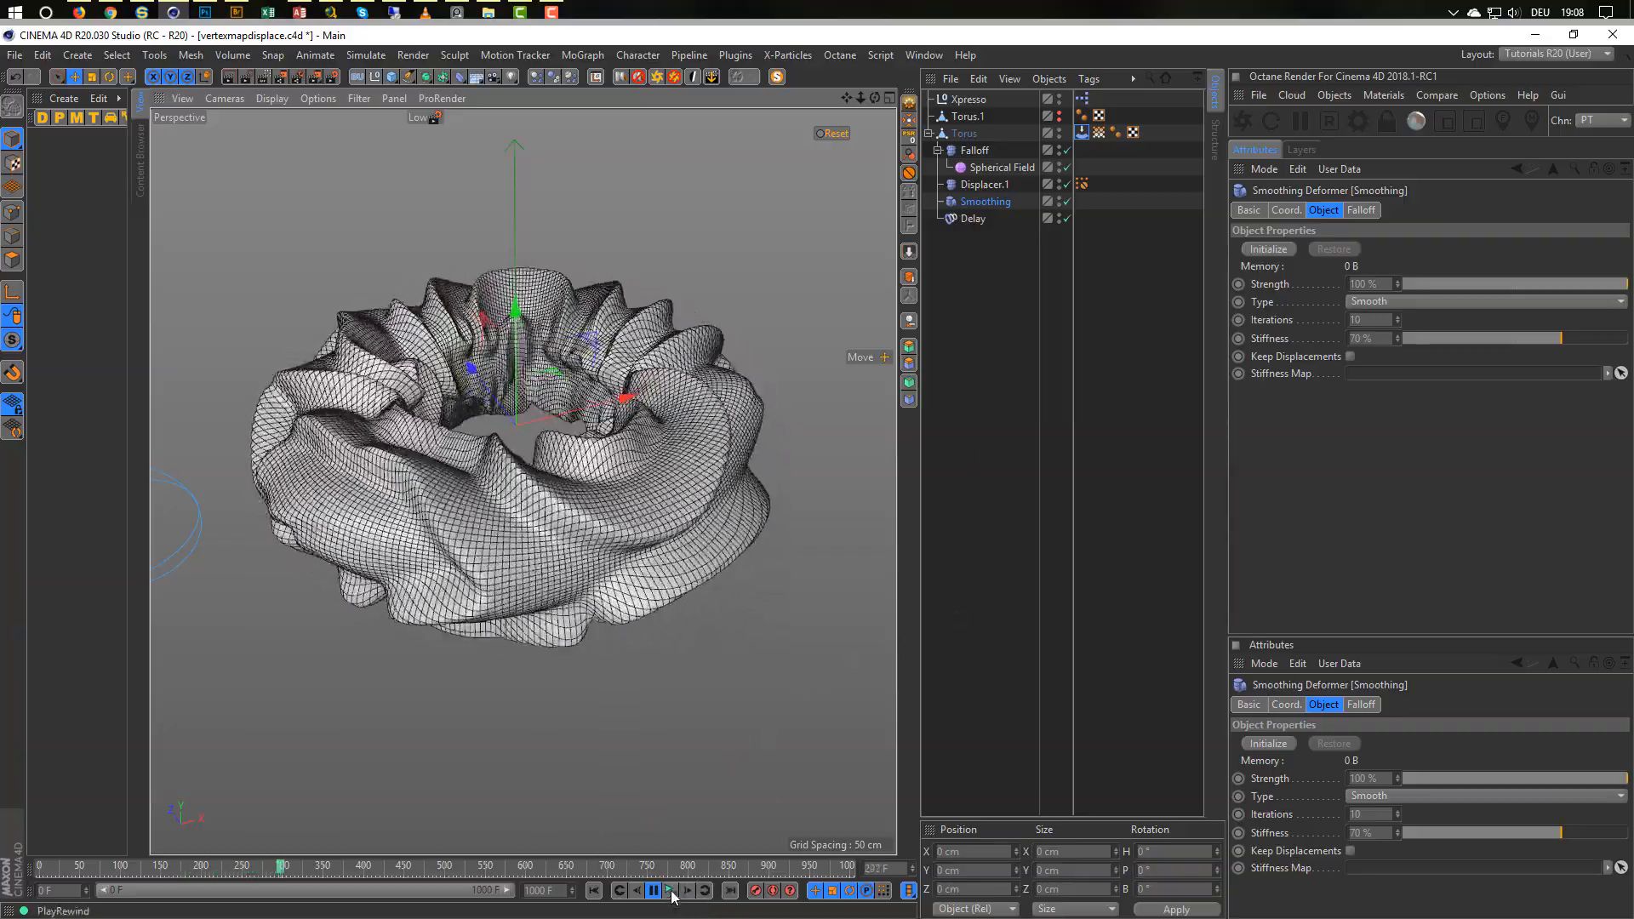
click(671, 891)
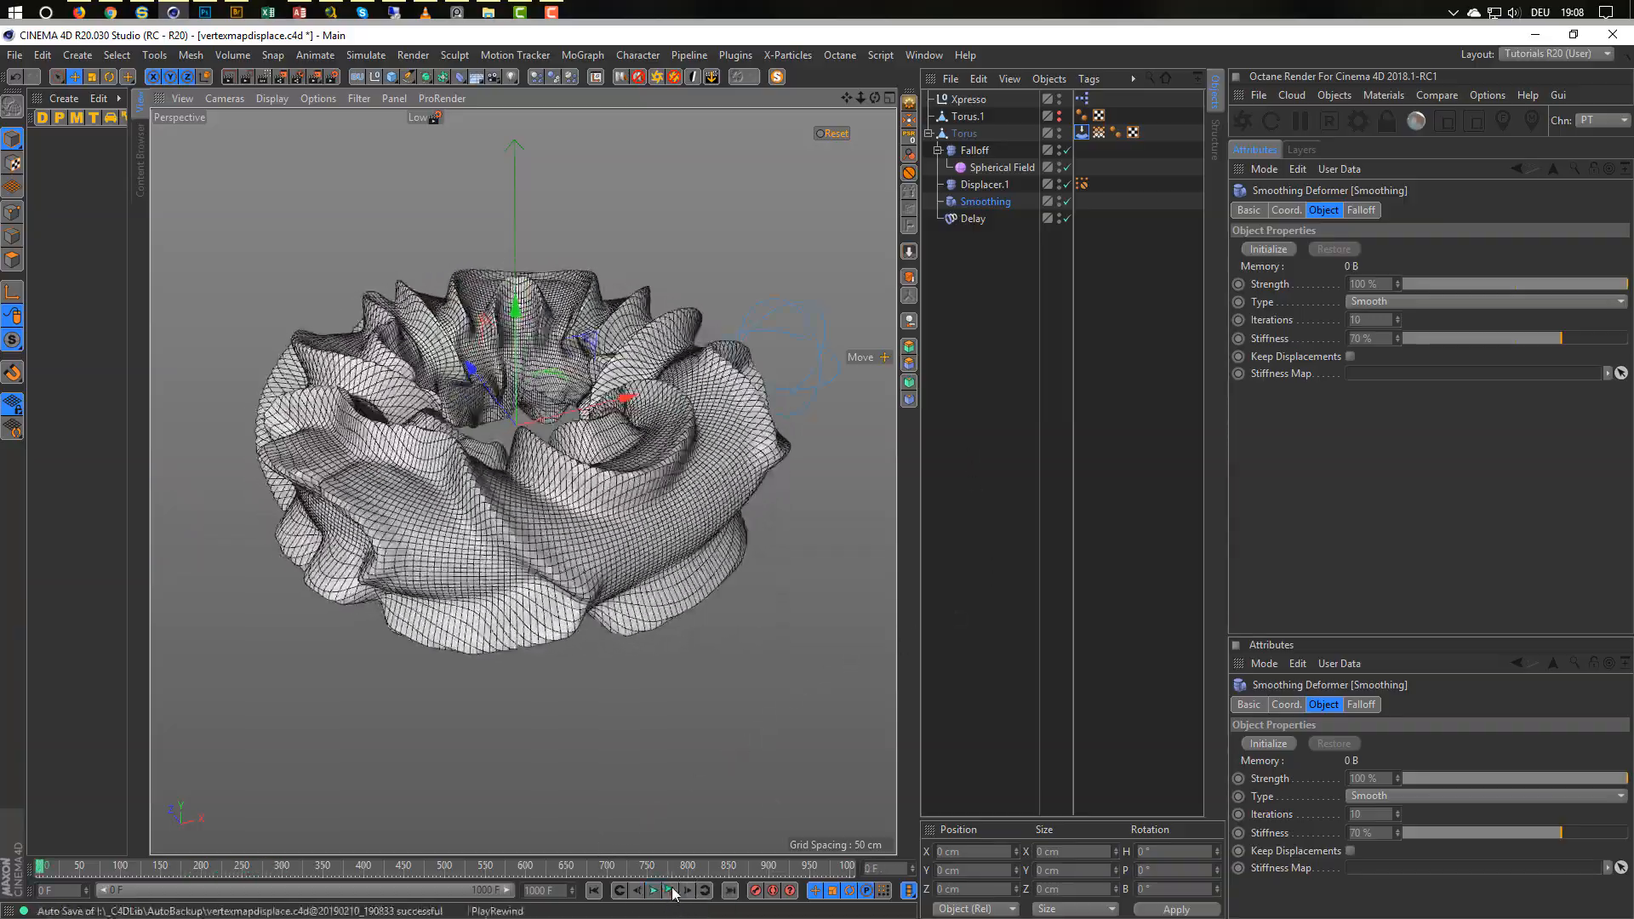
Set the Delay effector's Strength to 50 %, reset the torus, and replay the animation.
click(973, 218)
drag(1333, 255, 1223, 268)
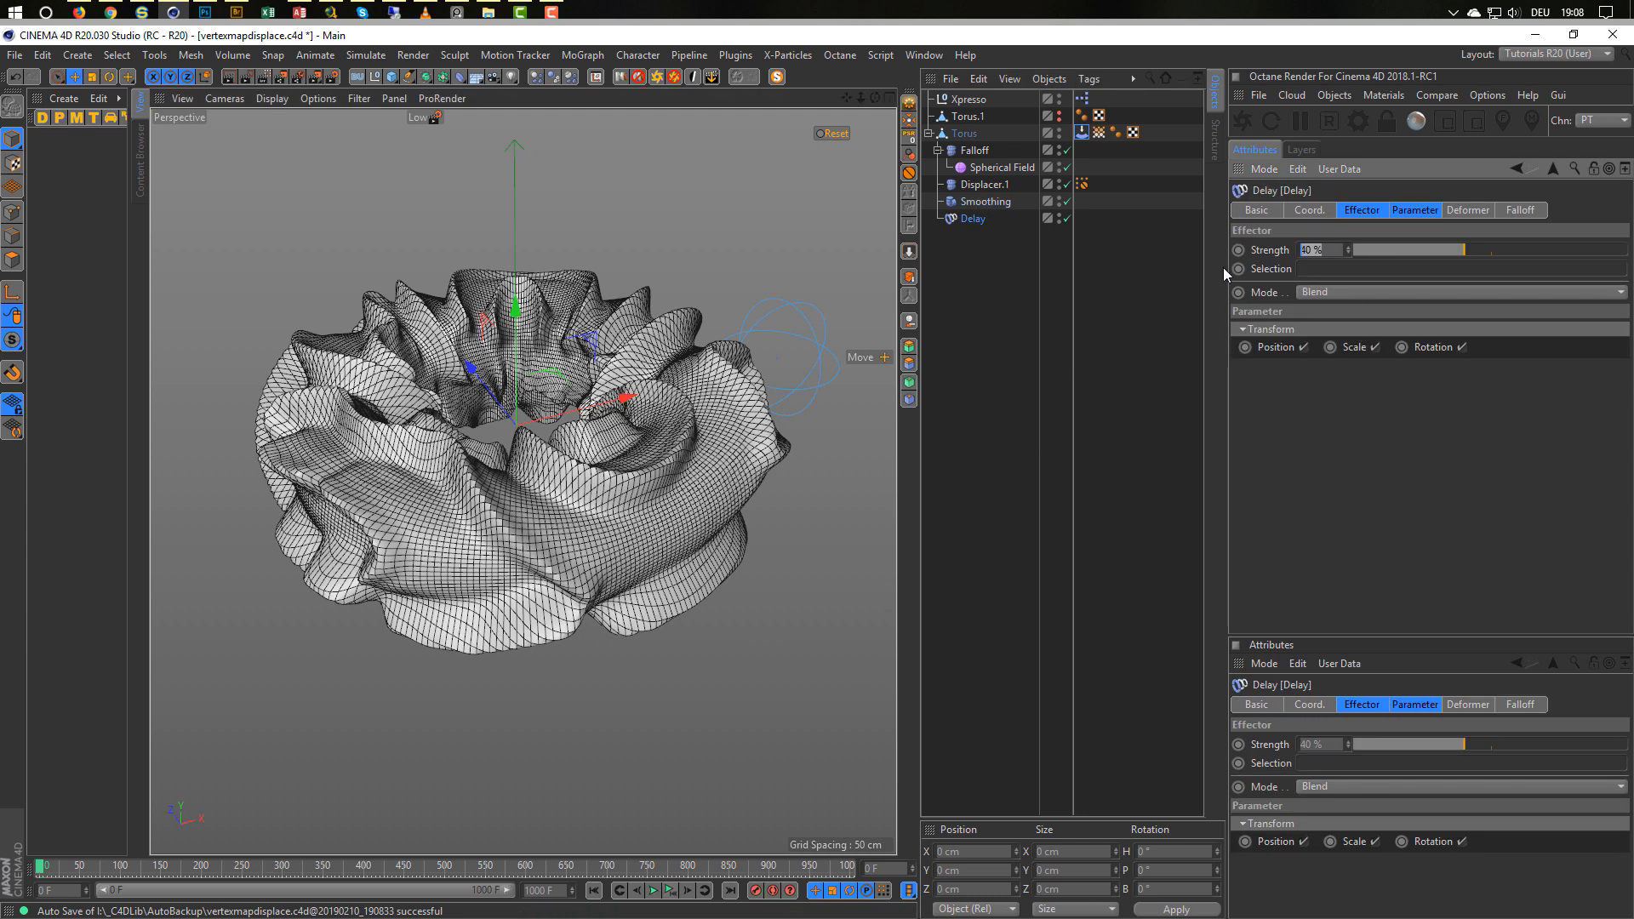
text(50)
key(Return)
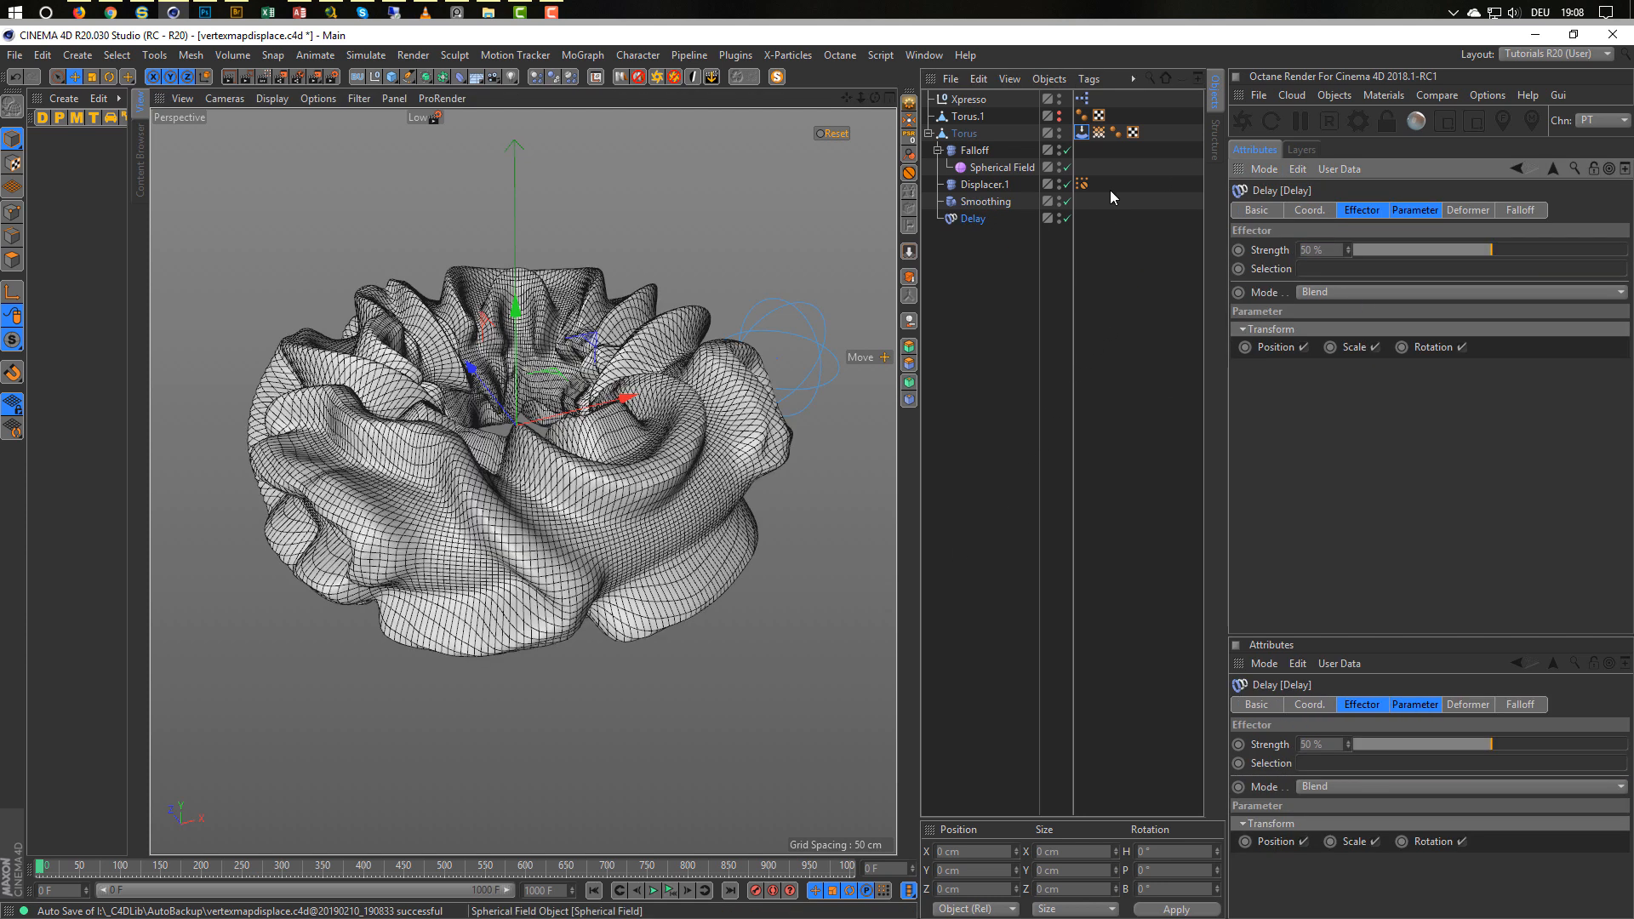
click(832, 134)
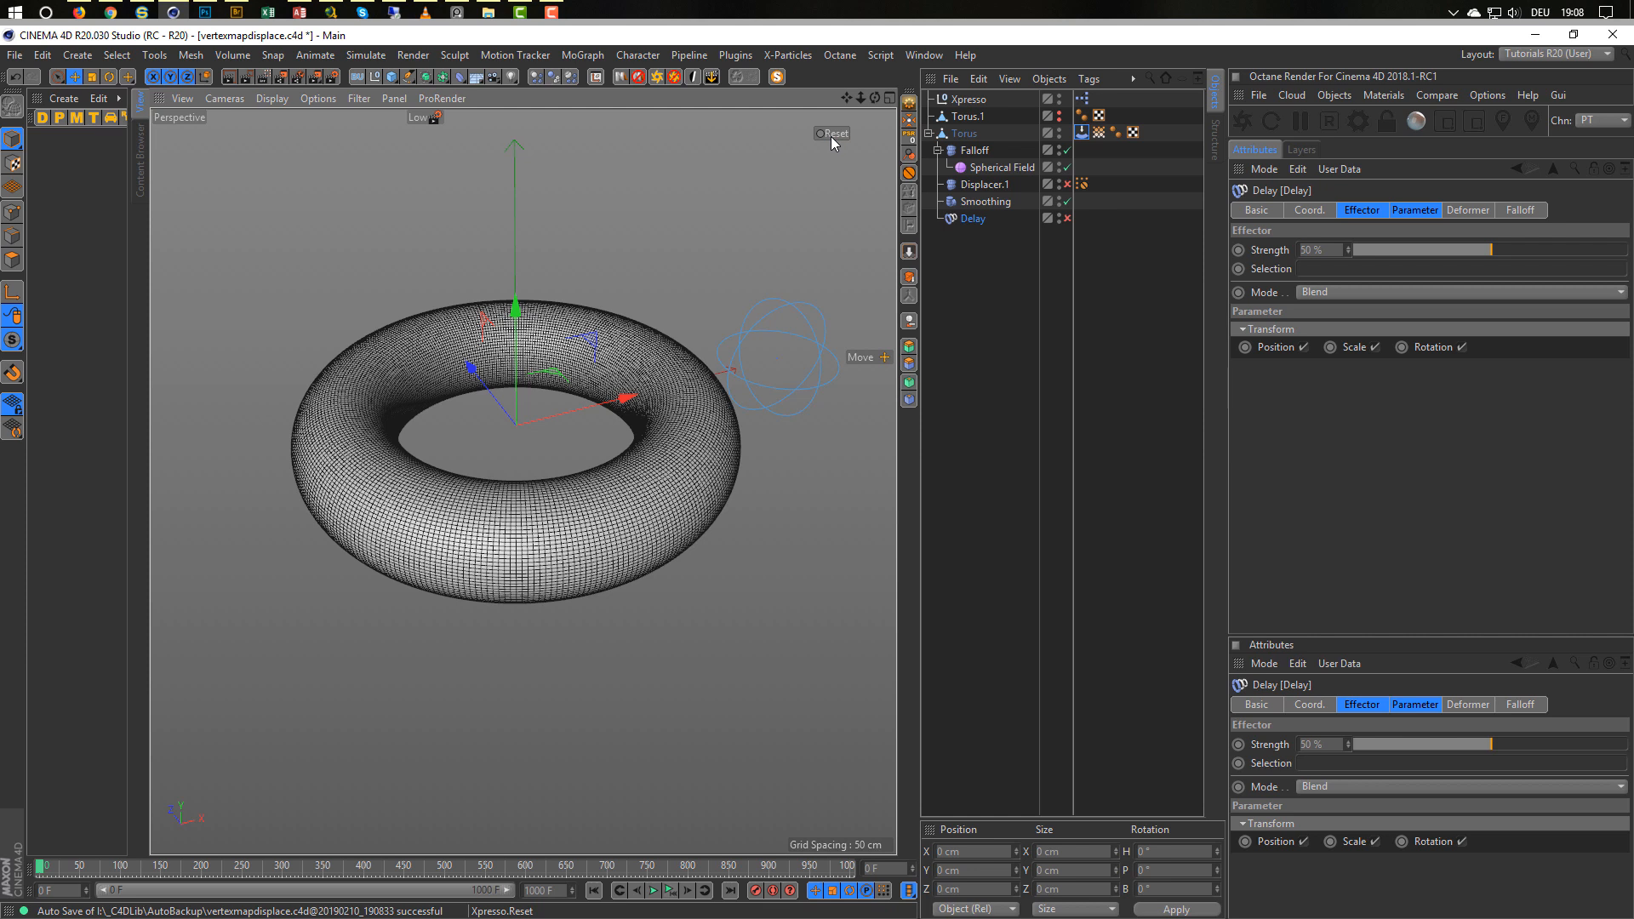
click(668, 898)
Switch the Delay effector's Mode to Even and play the animation to compare the folds.
click(1322, 291)
click(1325, 309)
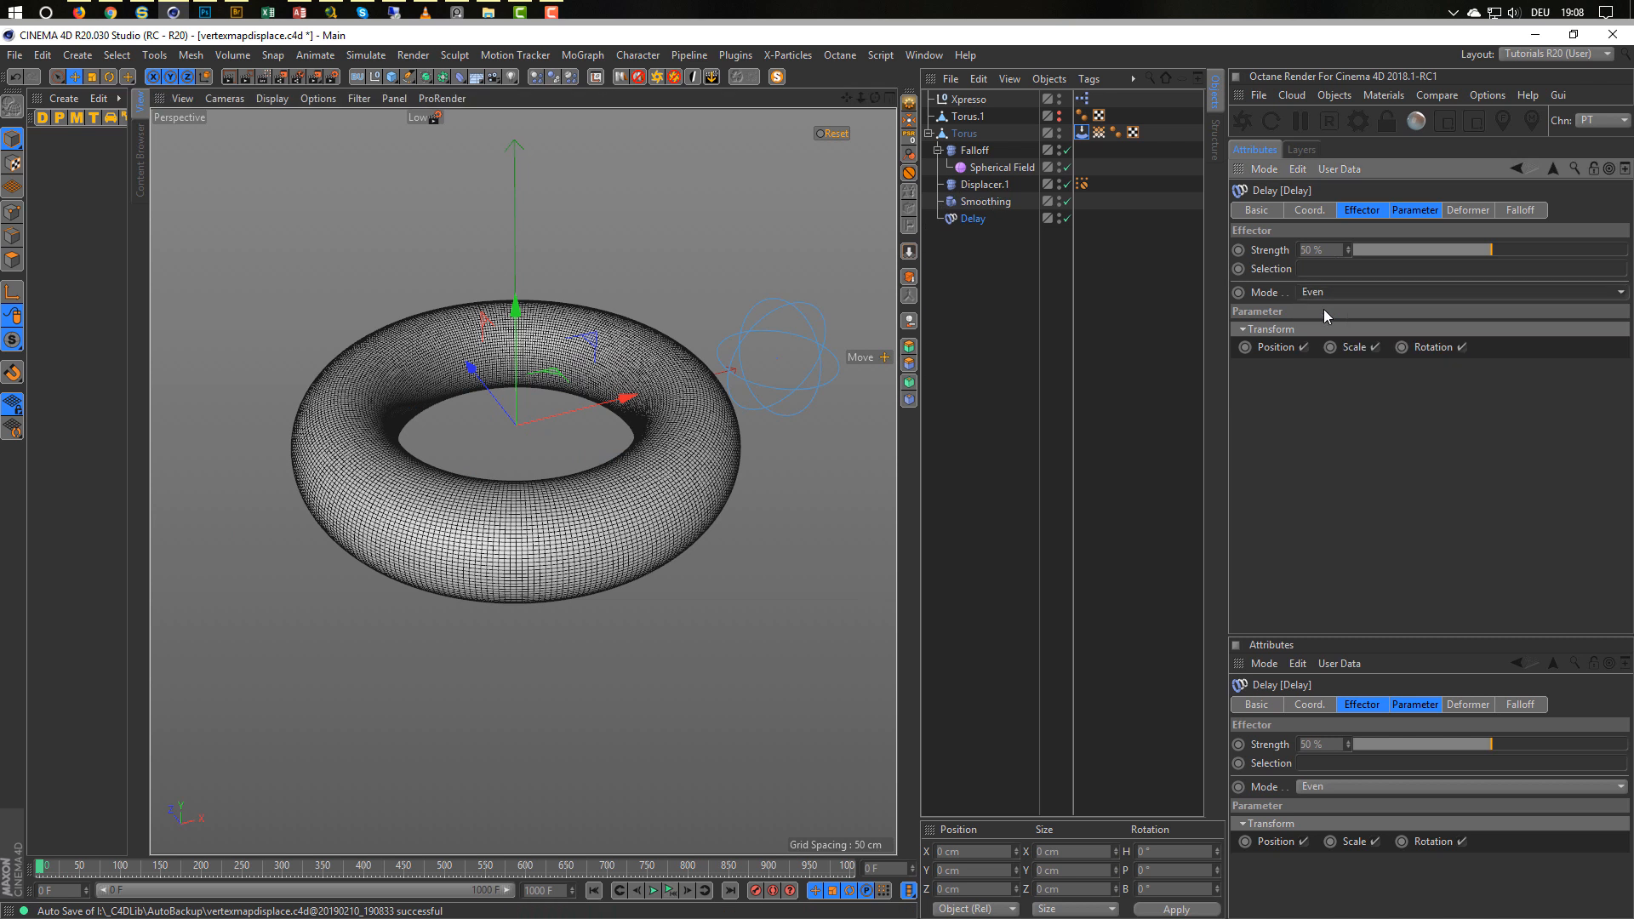
click(653, 890)
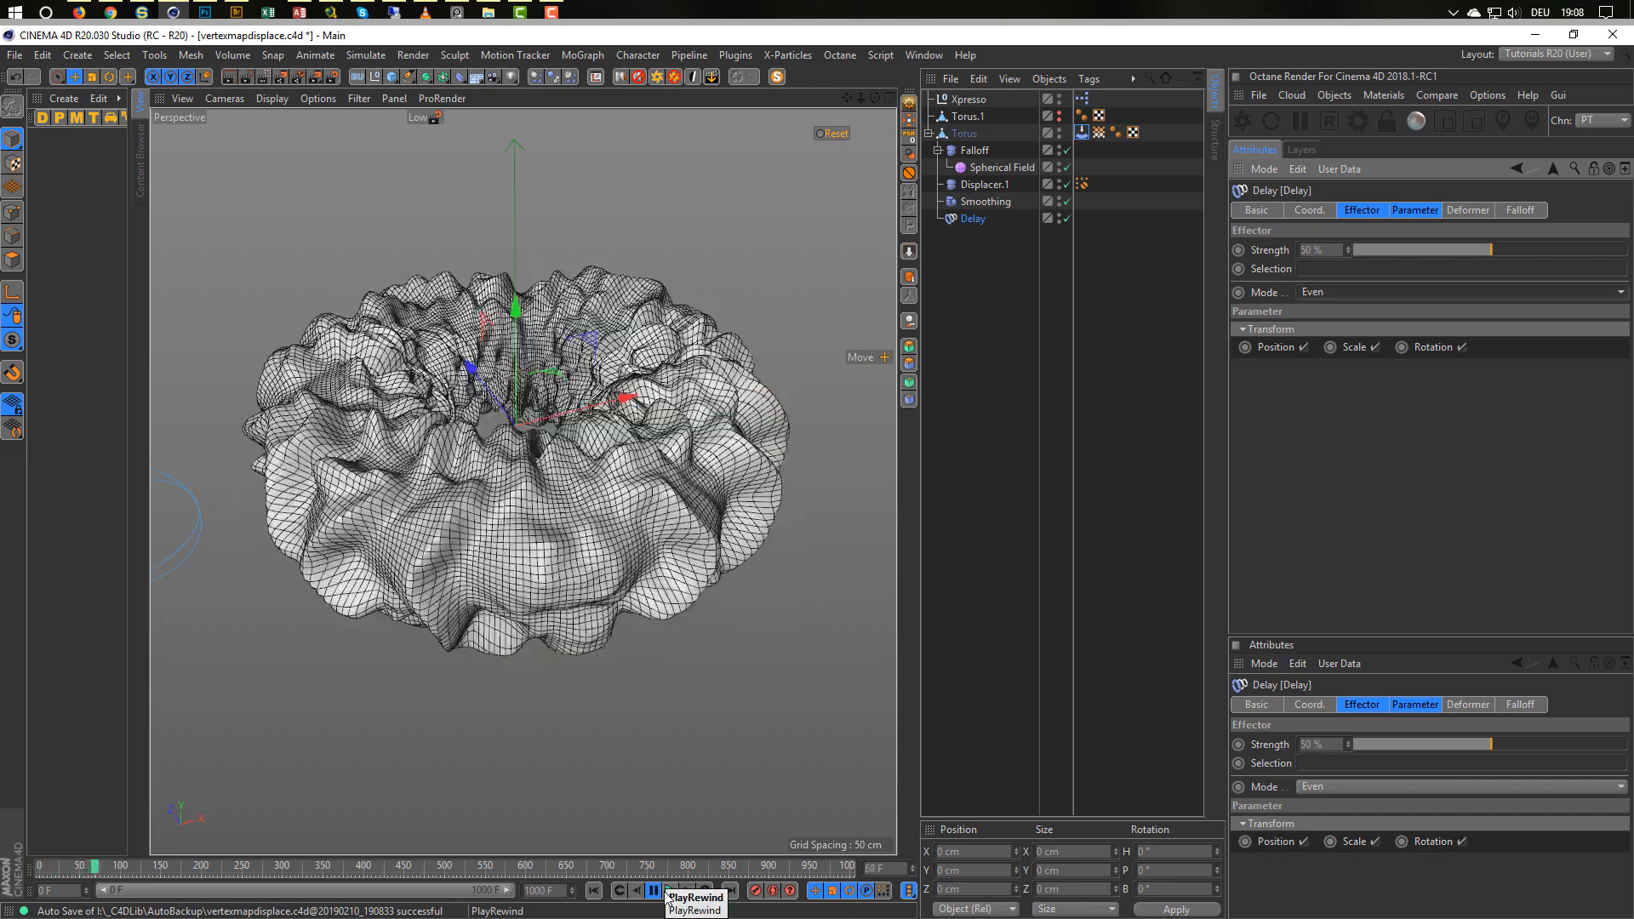
click(668, 892)
Try the Delay effector's Spring mode, reset the torus, and replay the animation.
click(1356, 293)
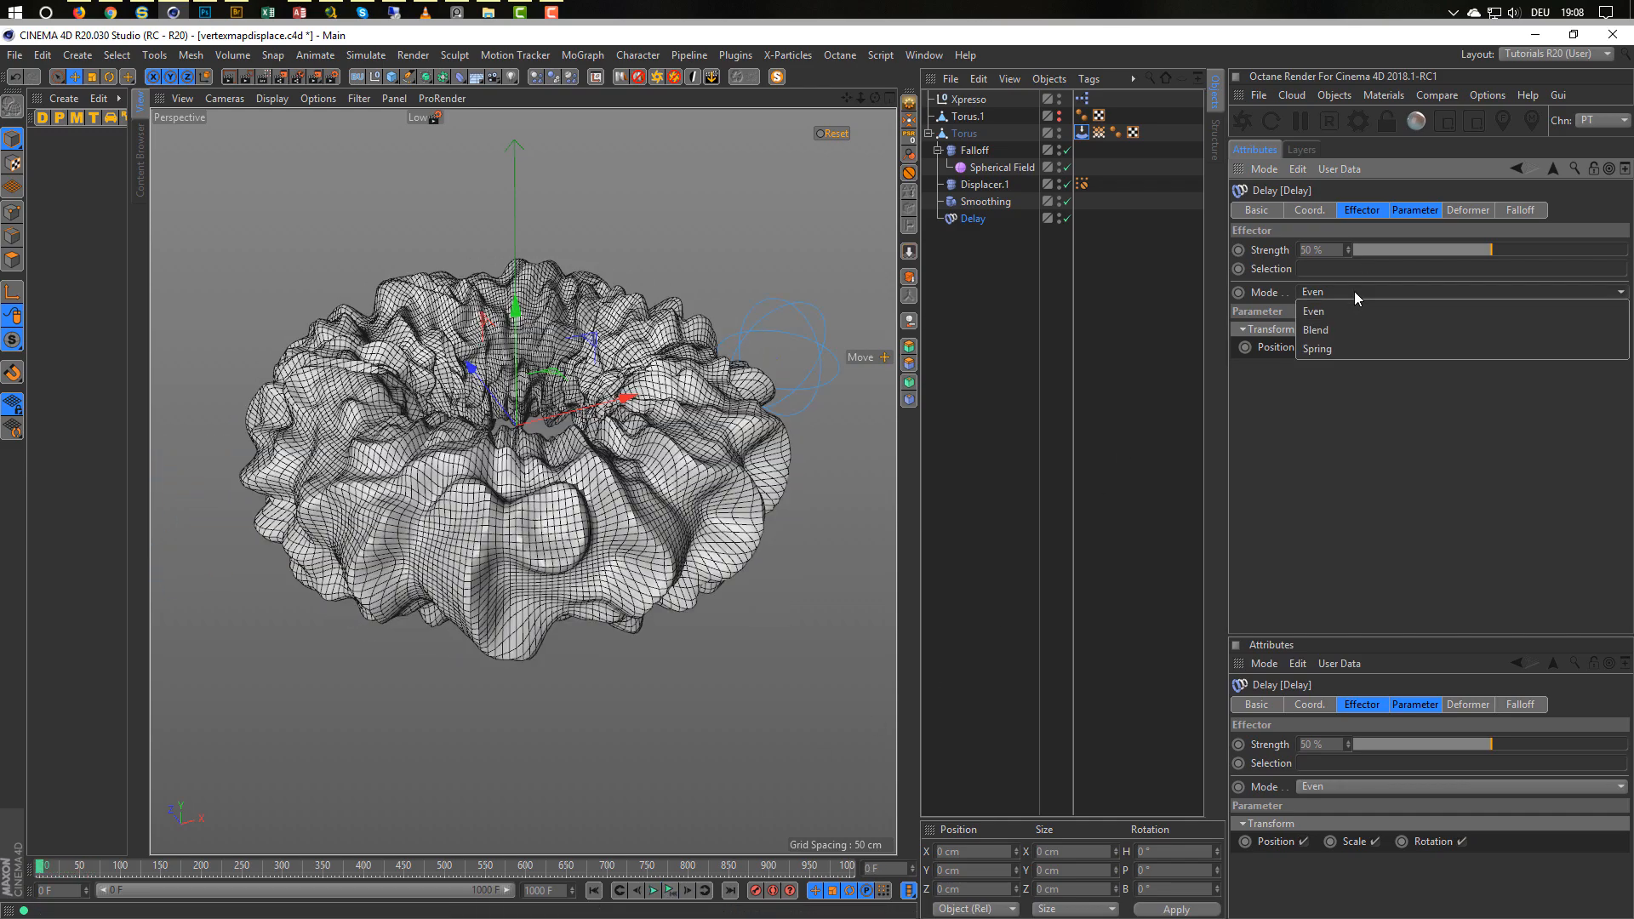
click(1346, 349)
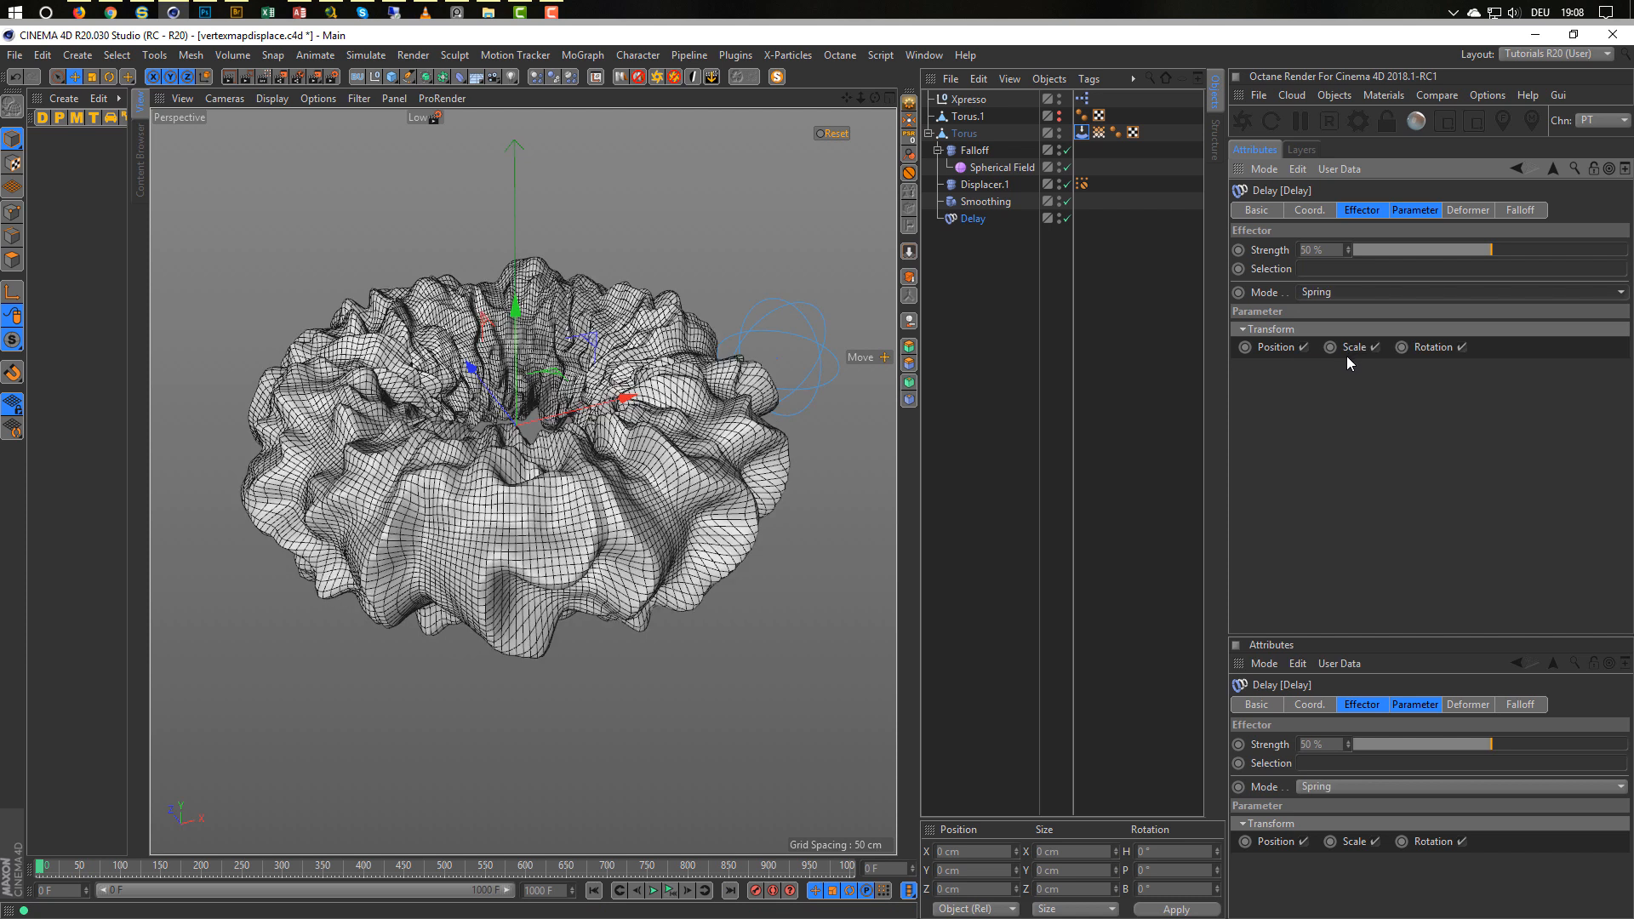
click(838, 133)
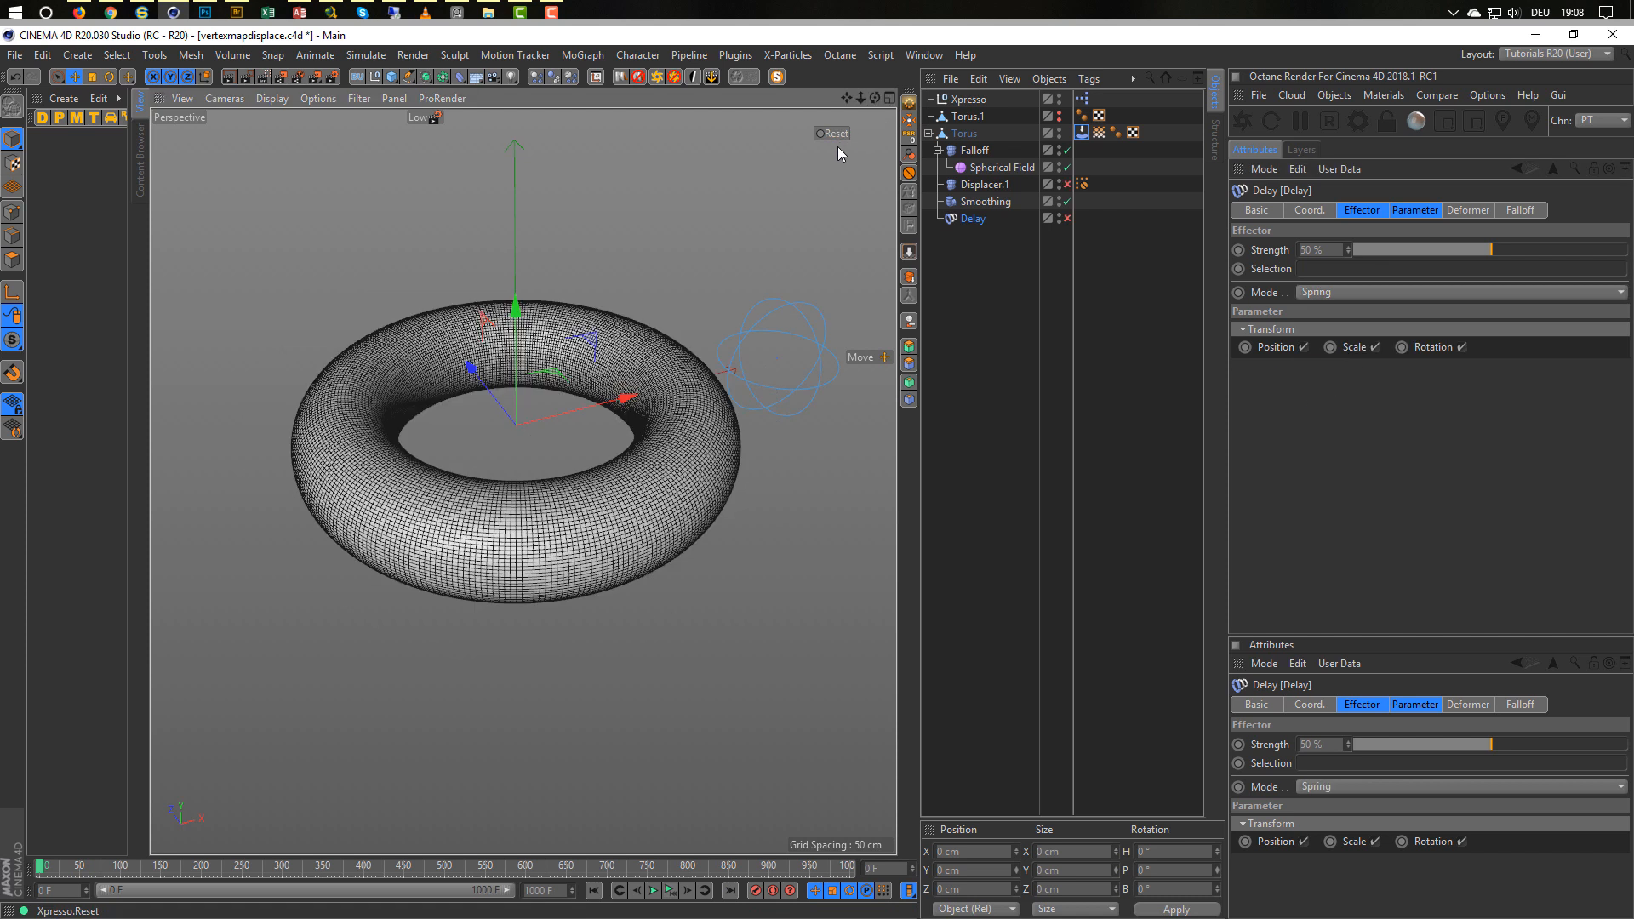
click(832, 133)
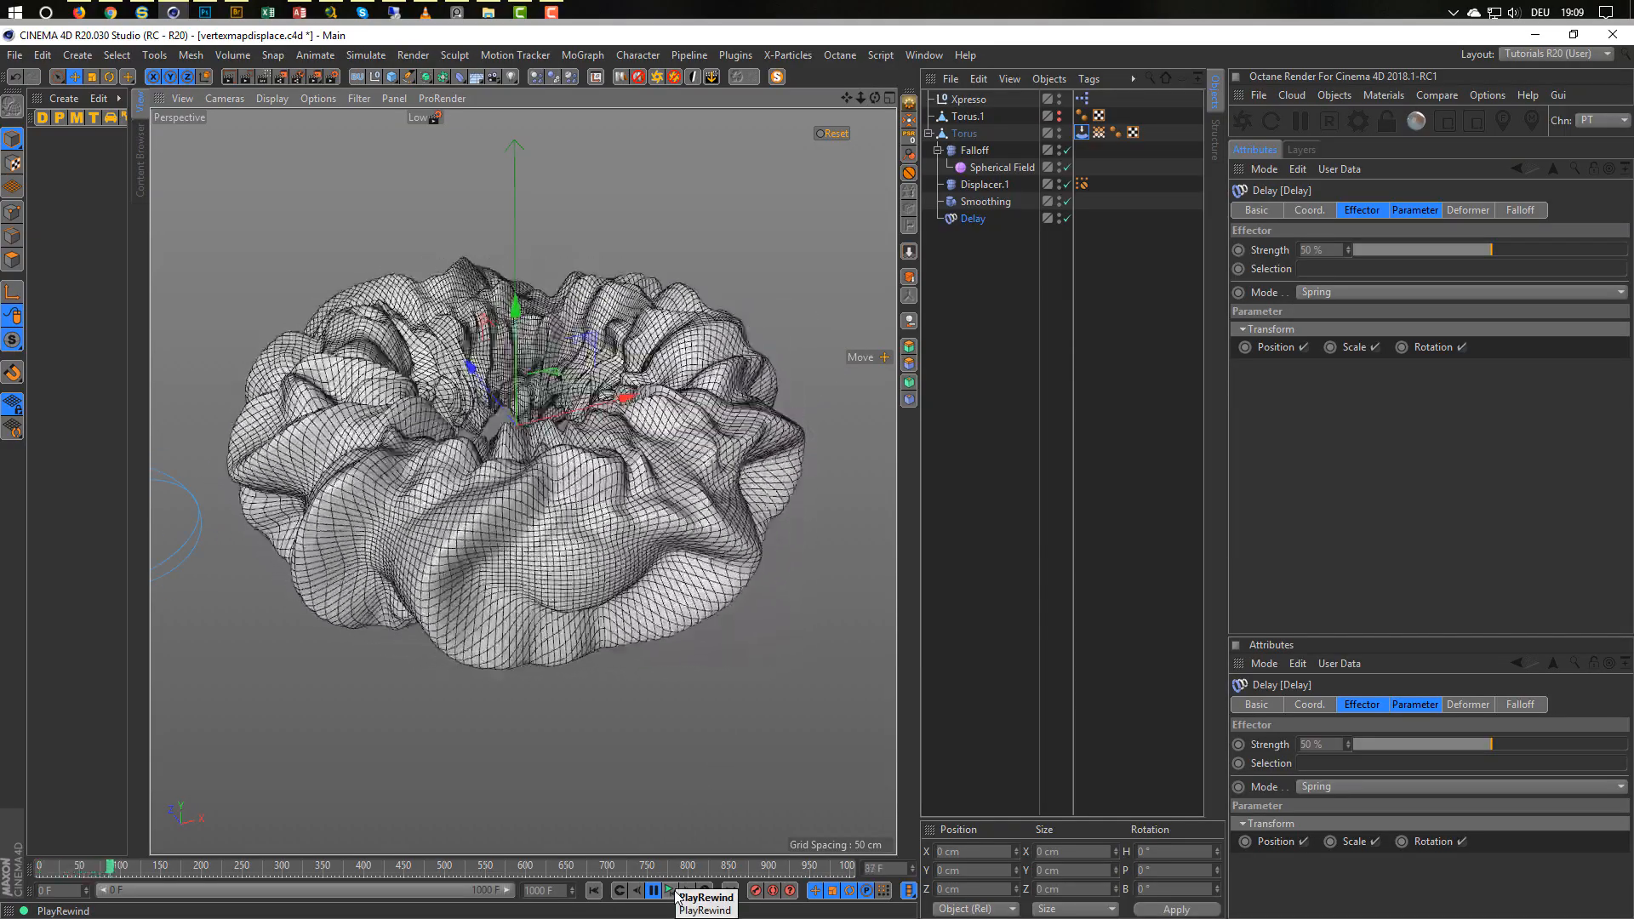
click(677, 891)
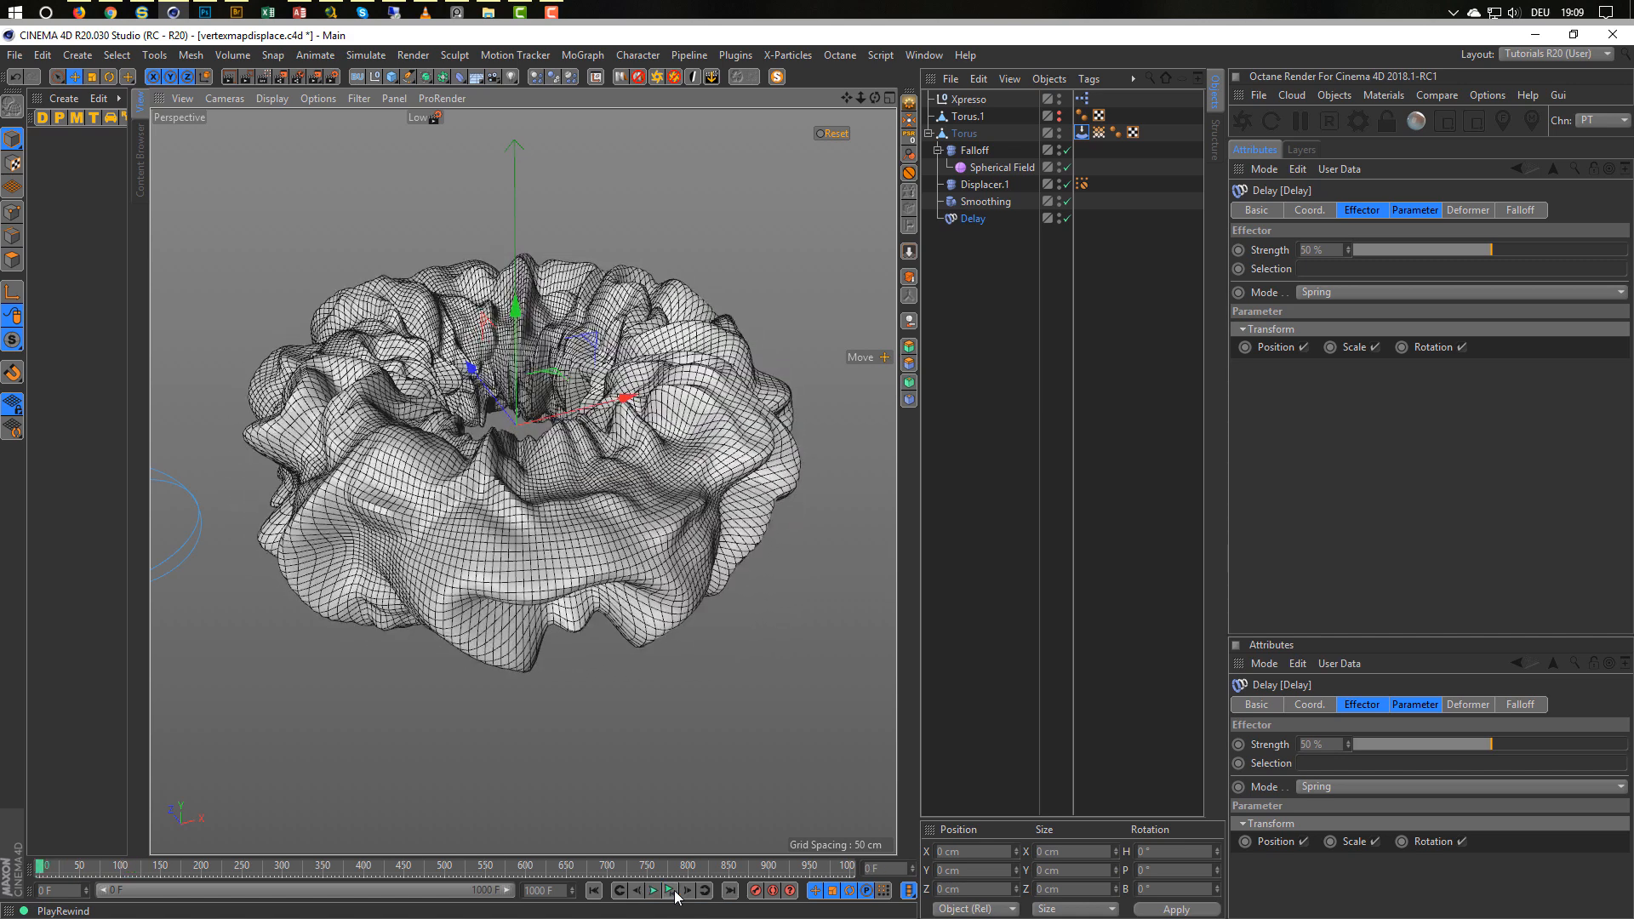
Set the Delay effector's Mode to Blend with a Strength of 45 %, reset the torus, and replay the animation.
click(1322, 293)
click(1323, 329)
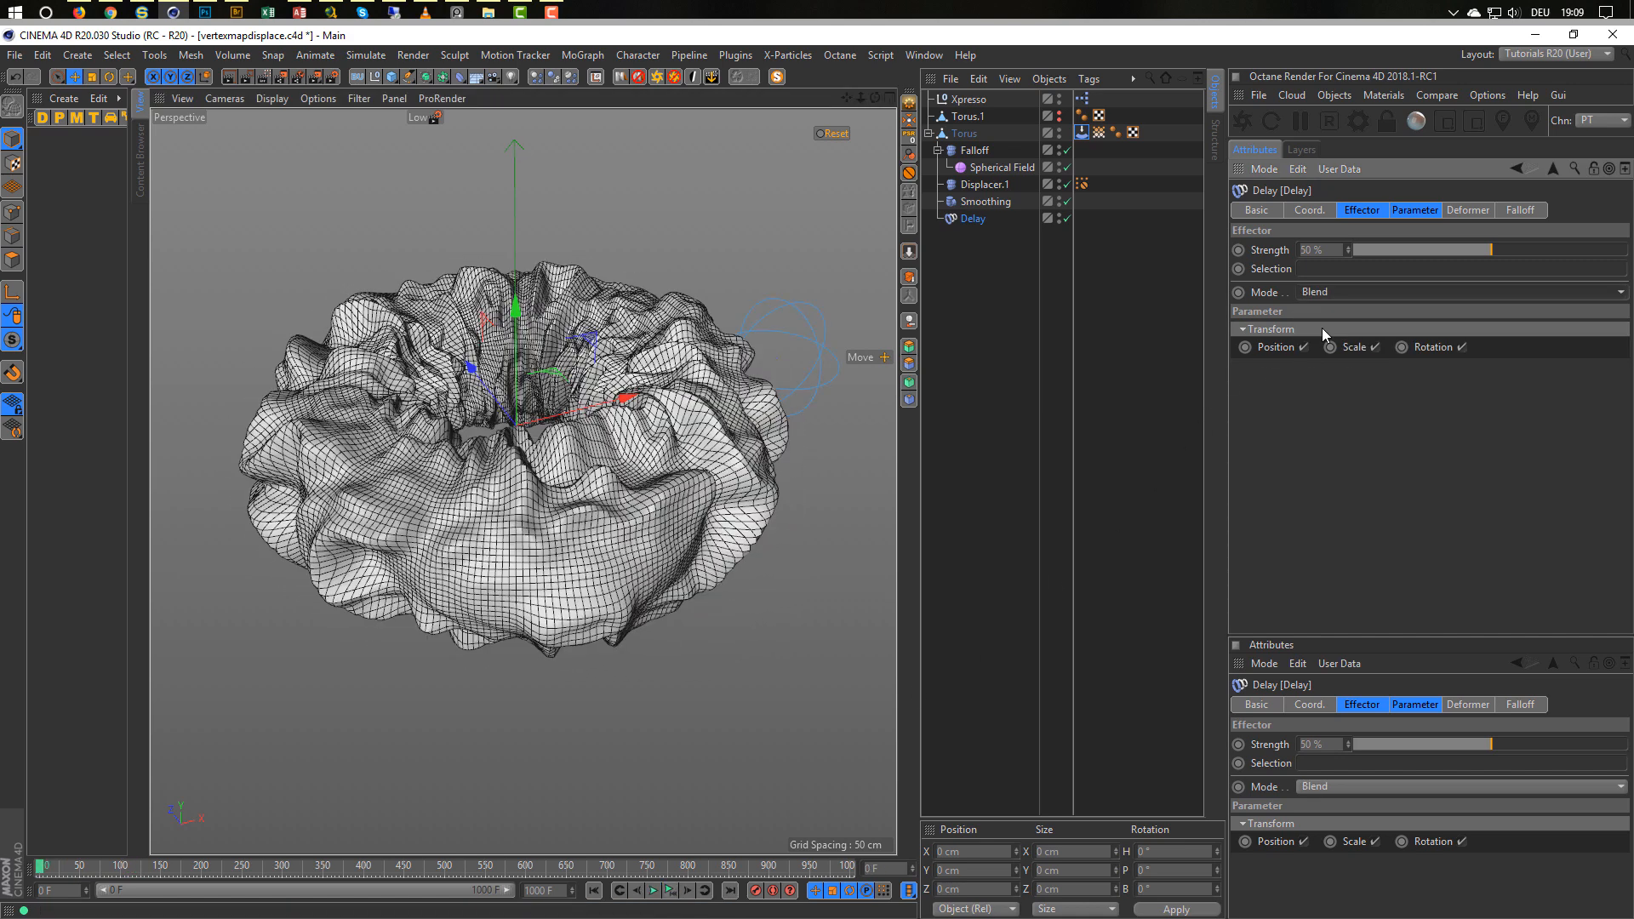
click(1322, 250)
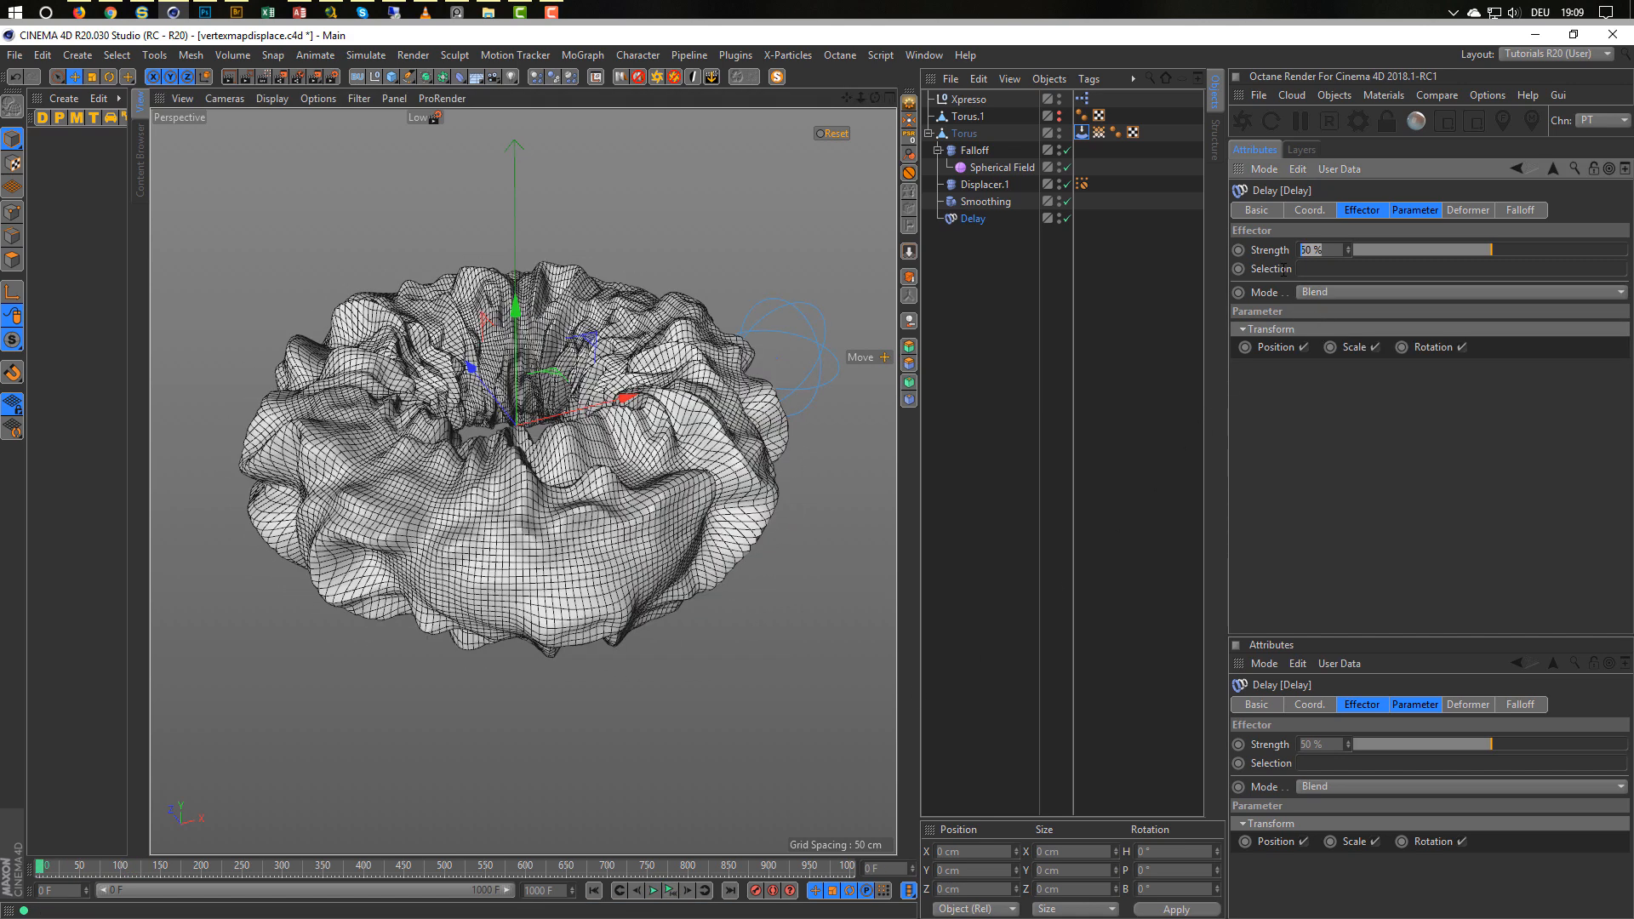
text(45)
key(Return)
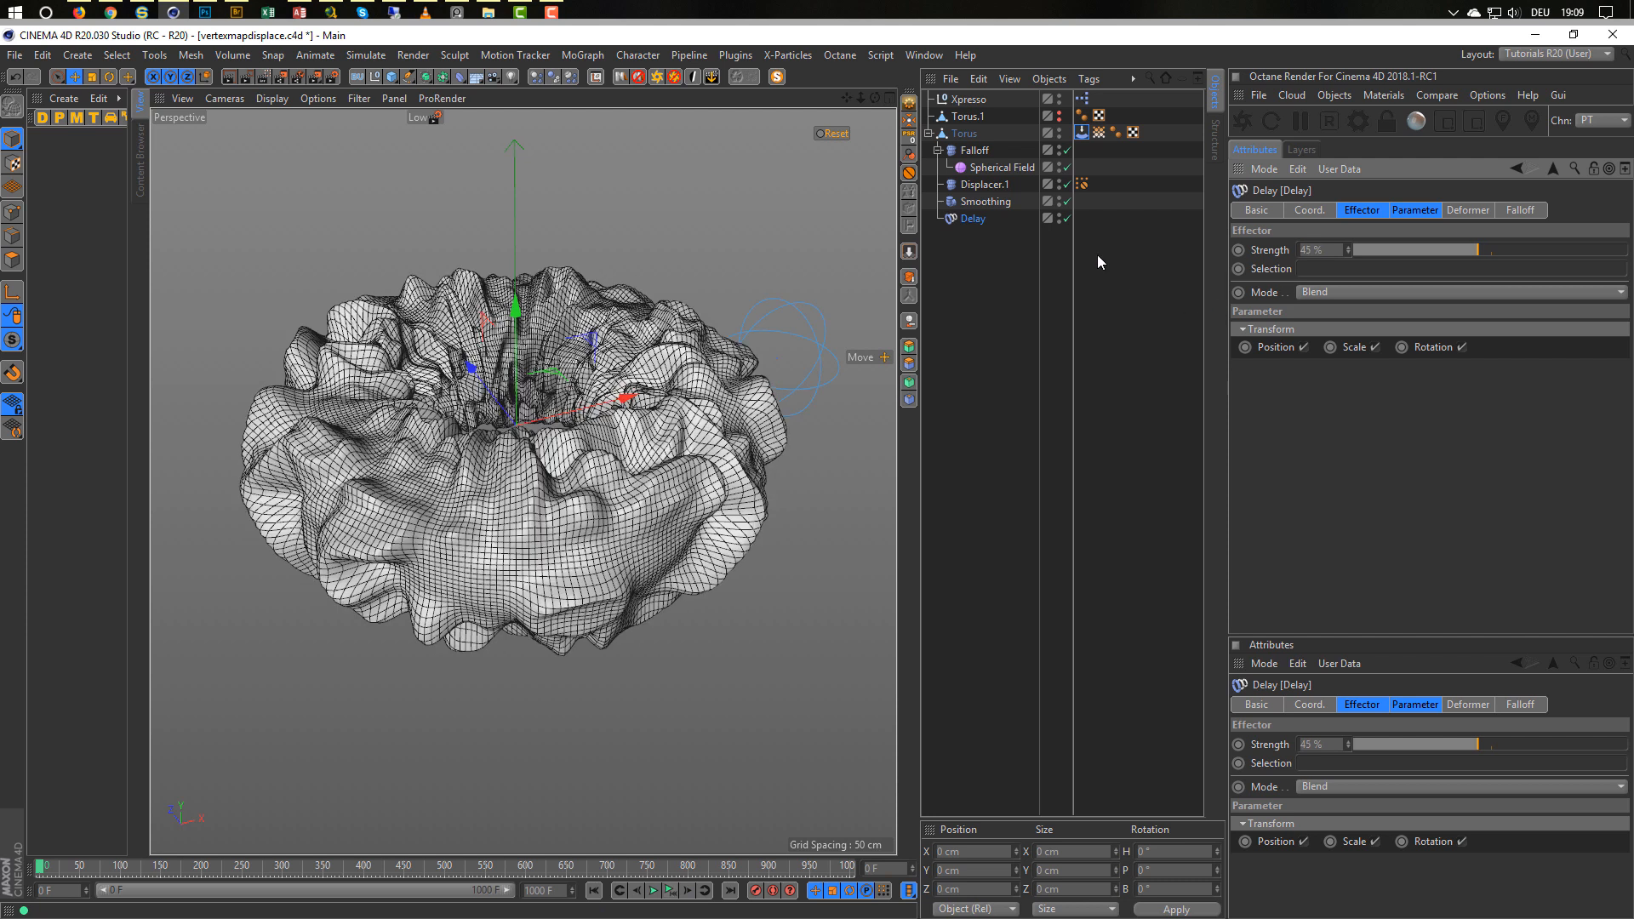
click(829, 133)
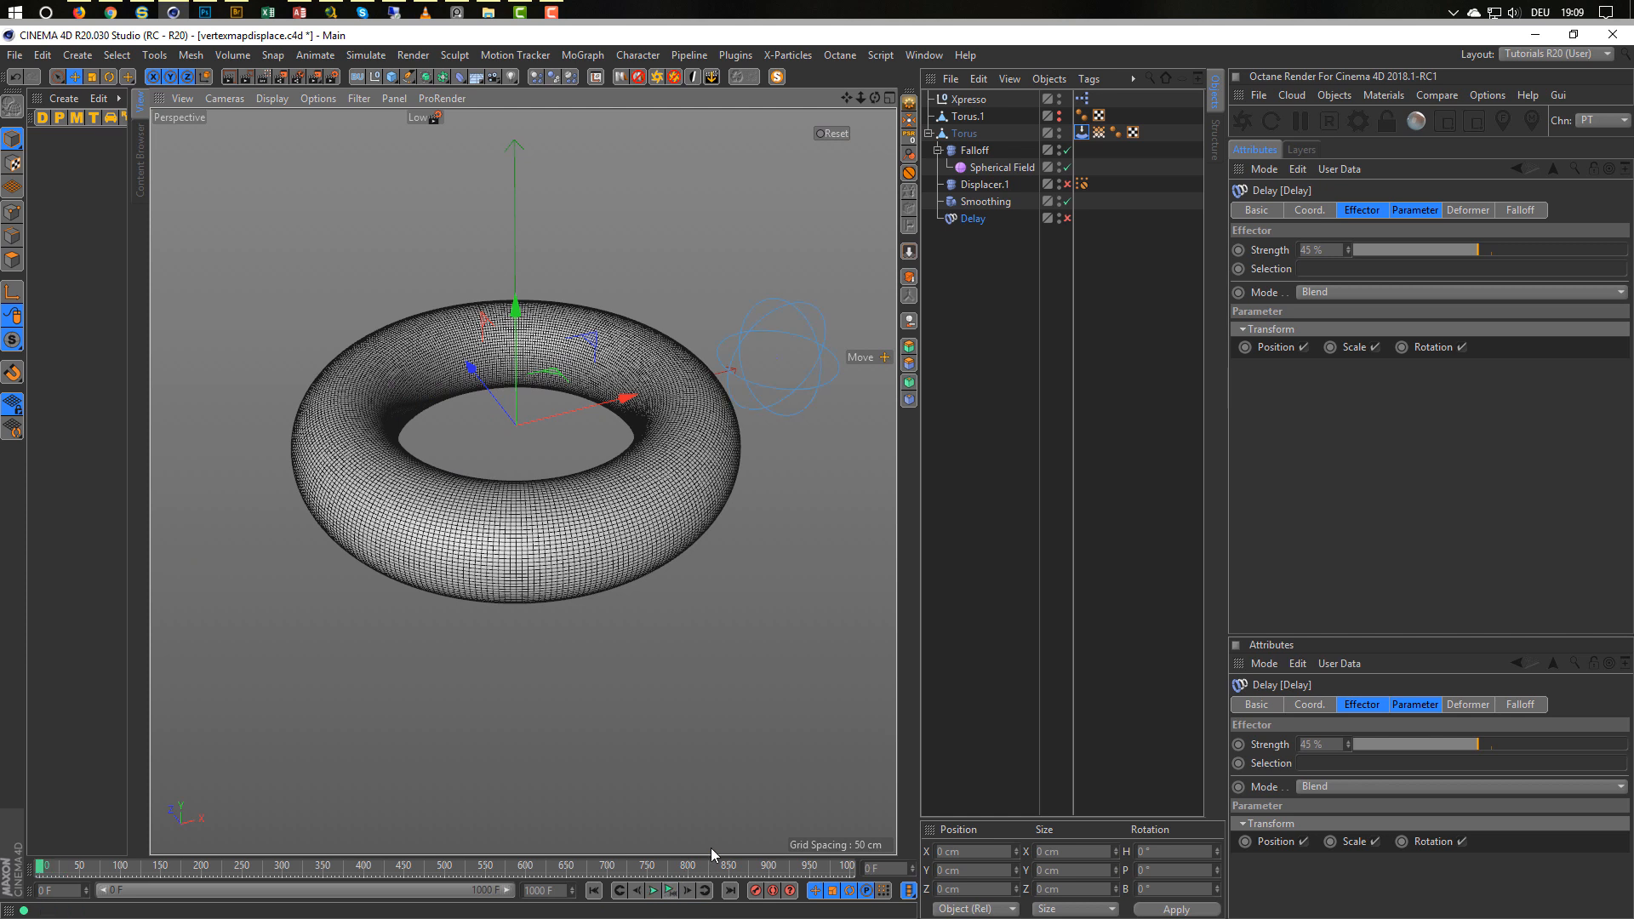
click(829, 132)
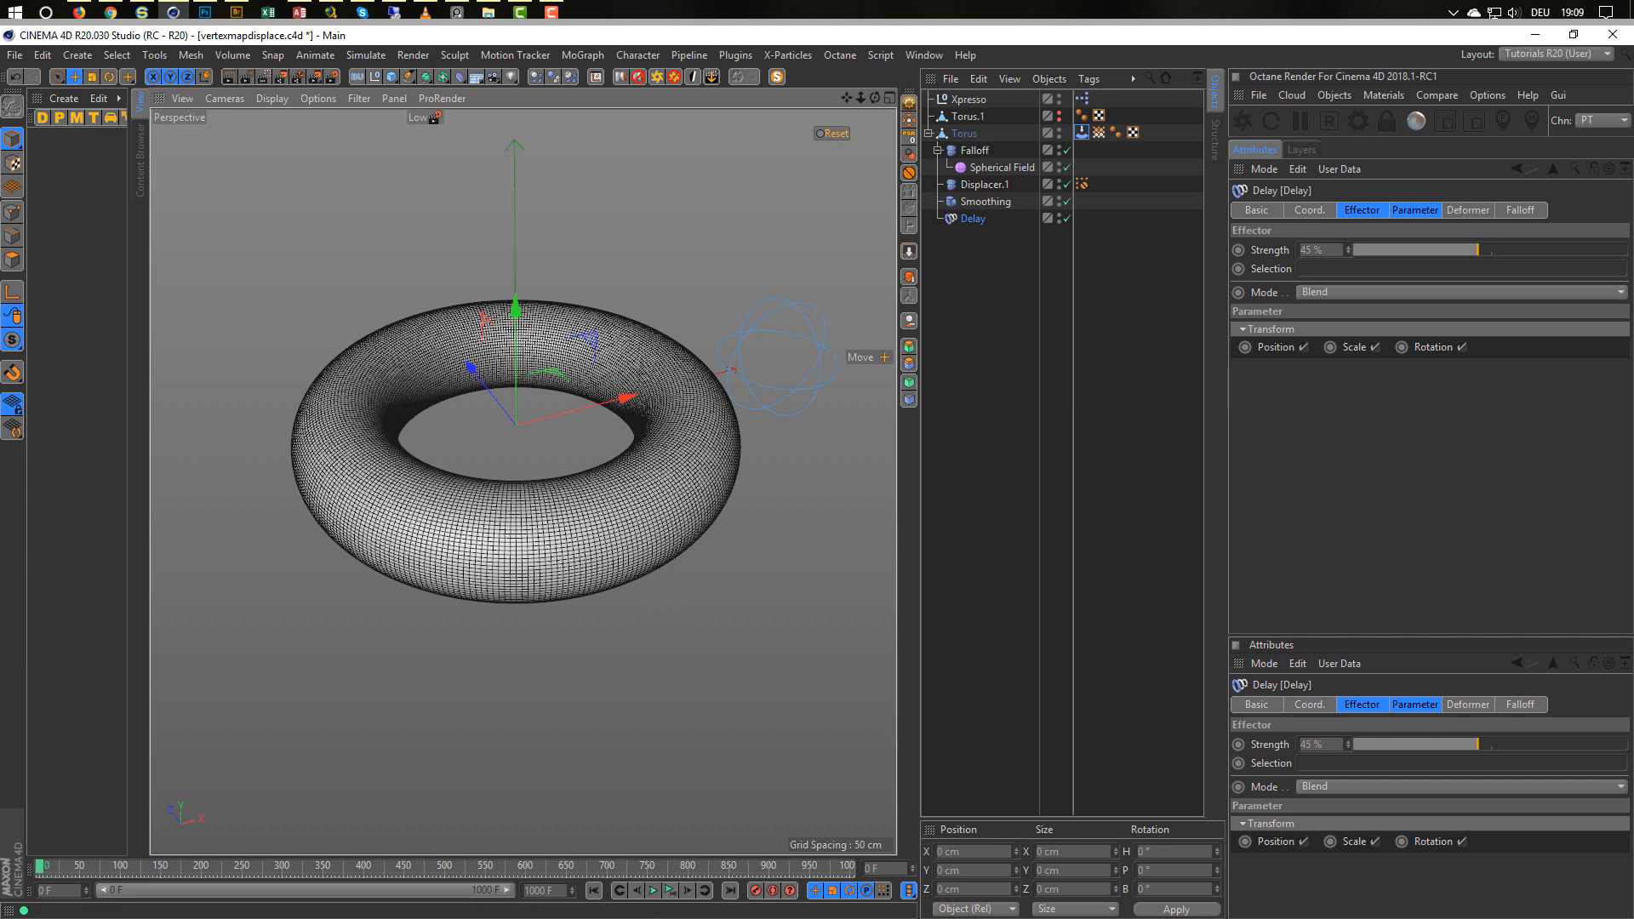
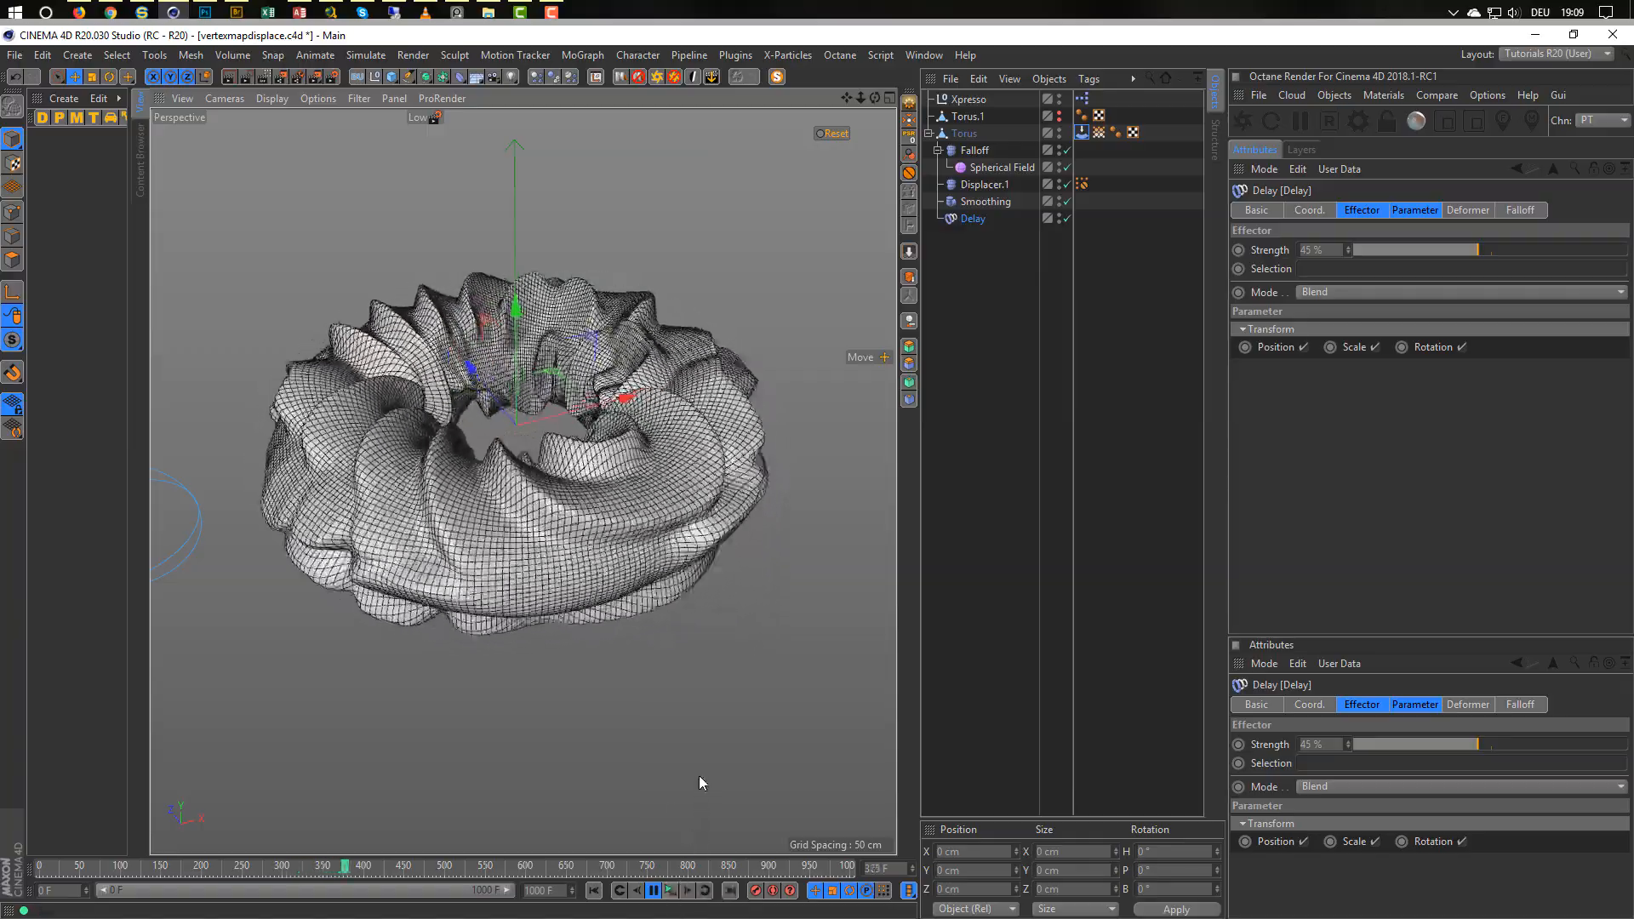
click(671, 891)
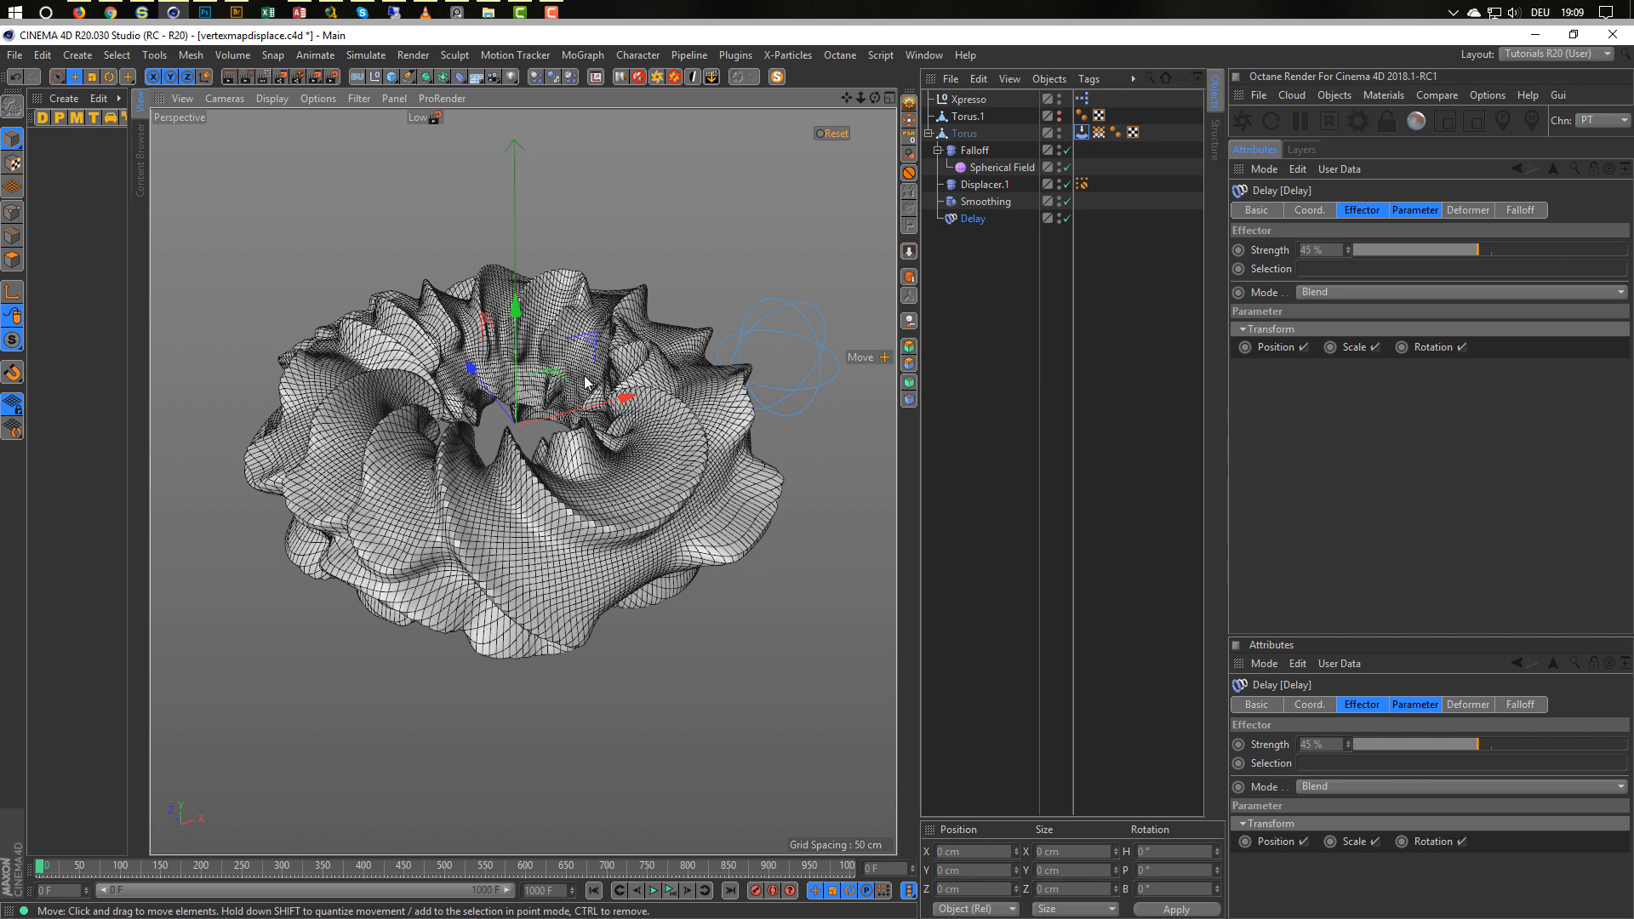
Display the Stretch vertex map on the deformed torus to examine its weight distribution.
alt+right_drag(574, 382, 596, 388)
alt+drag(604, 466, 630, 456)
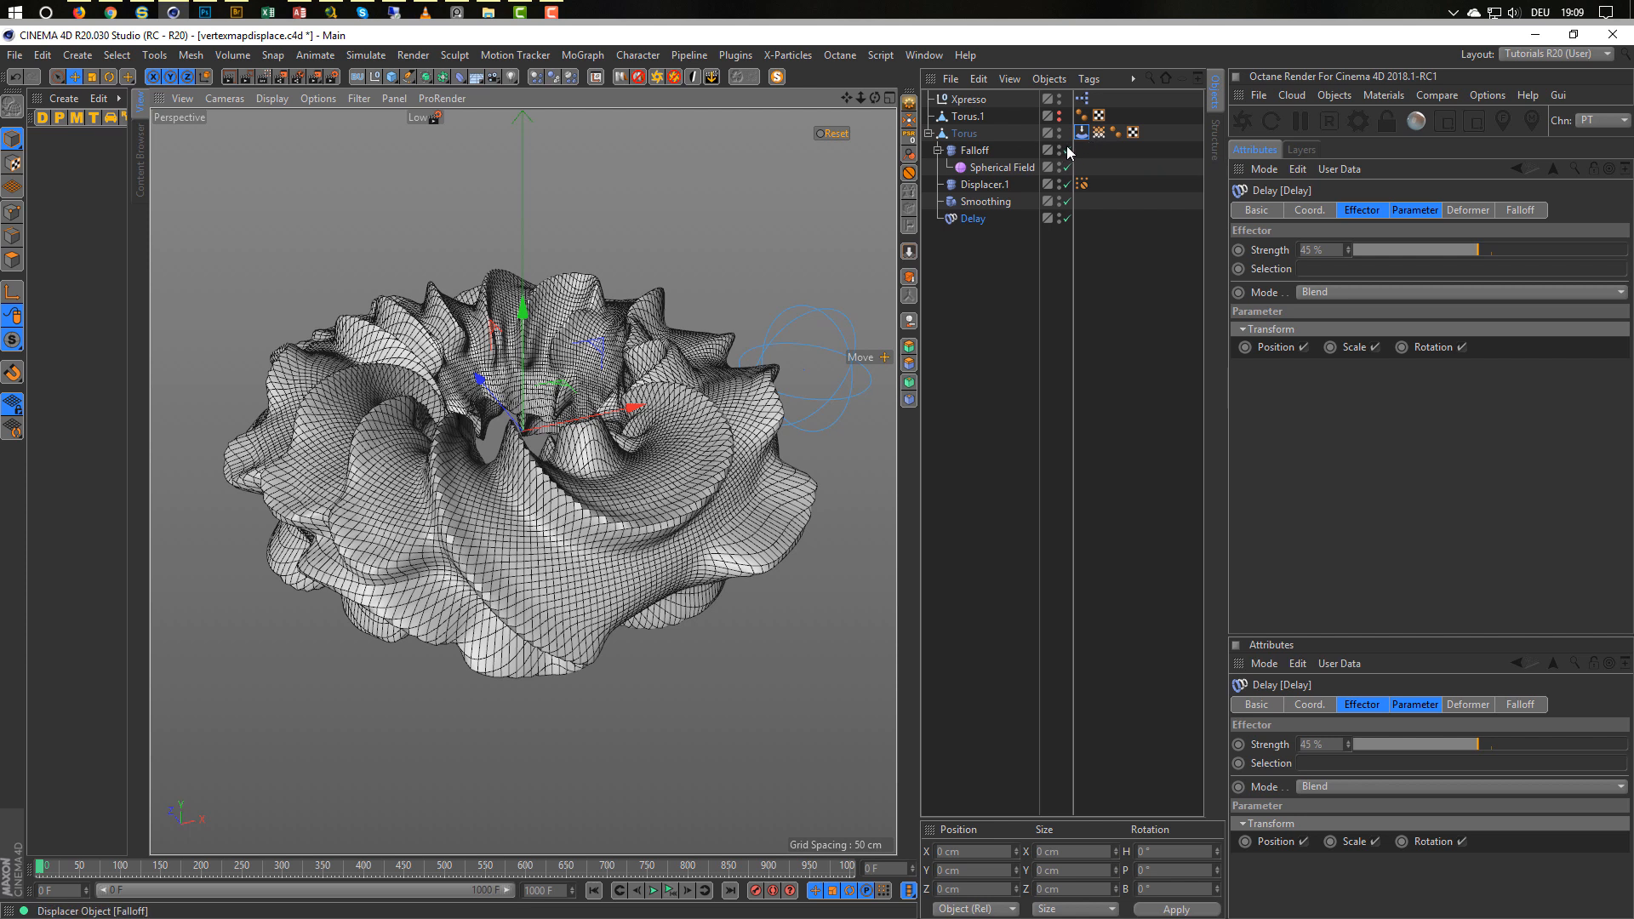
click(1099, 132)
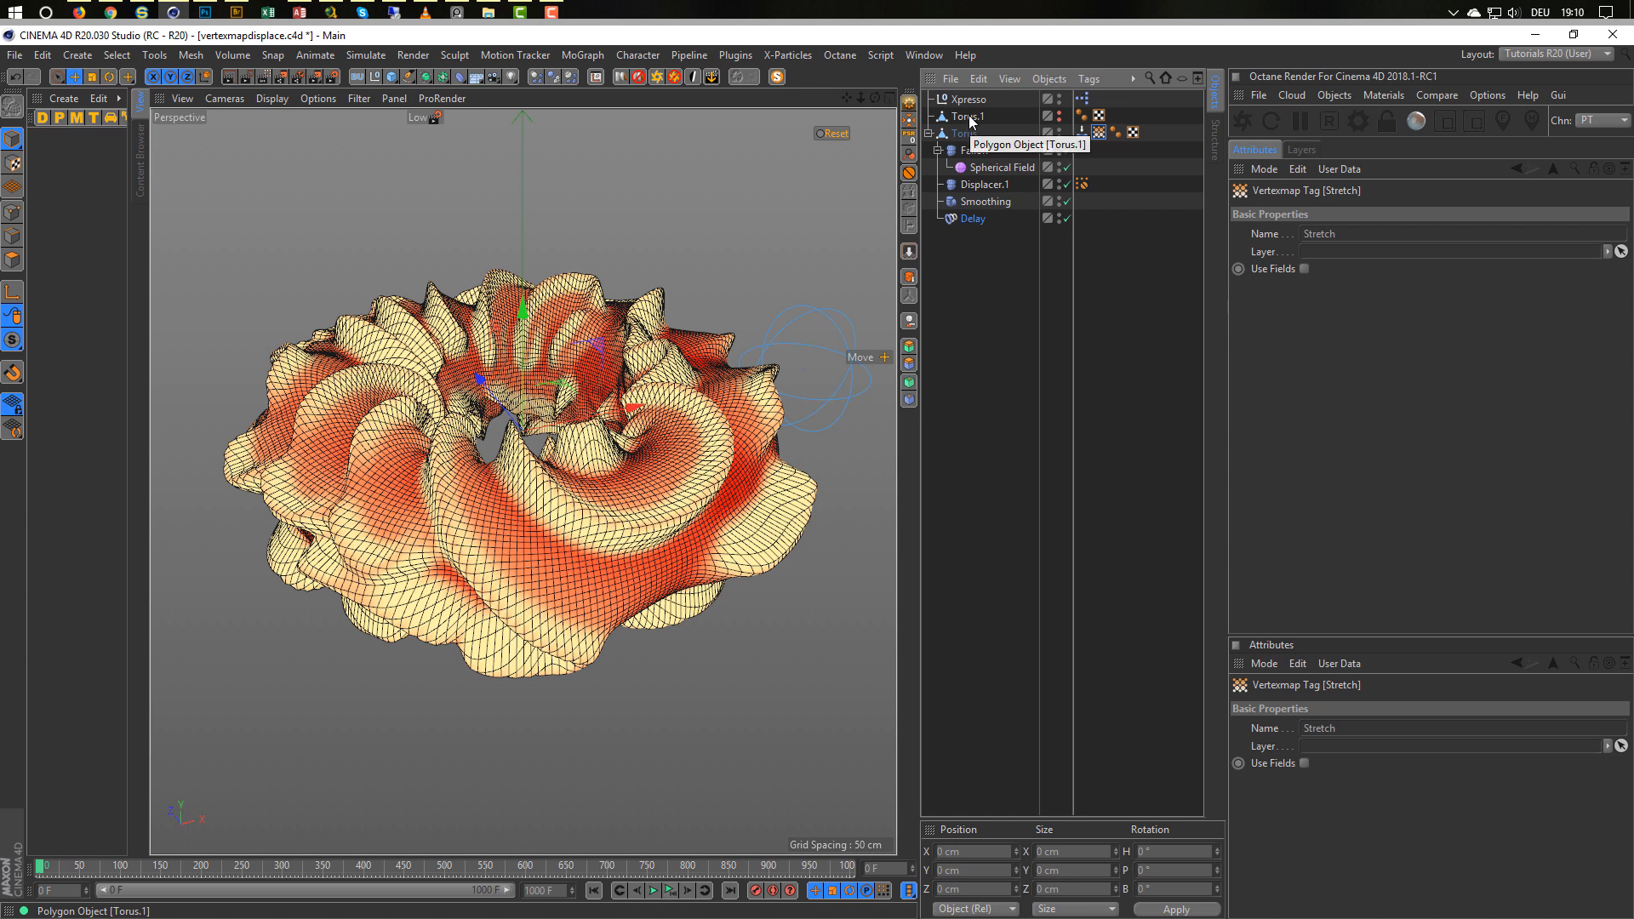
Hide the deformed Torus and make the undeformed Torus.1 visible.
click(1059, 132)
click(1060, 132)
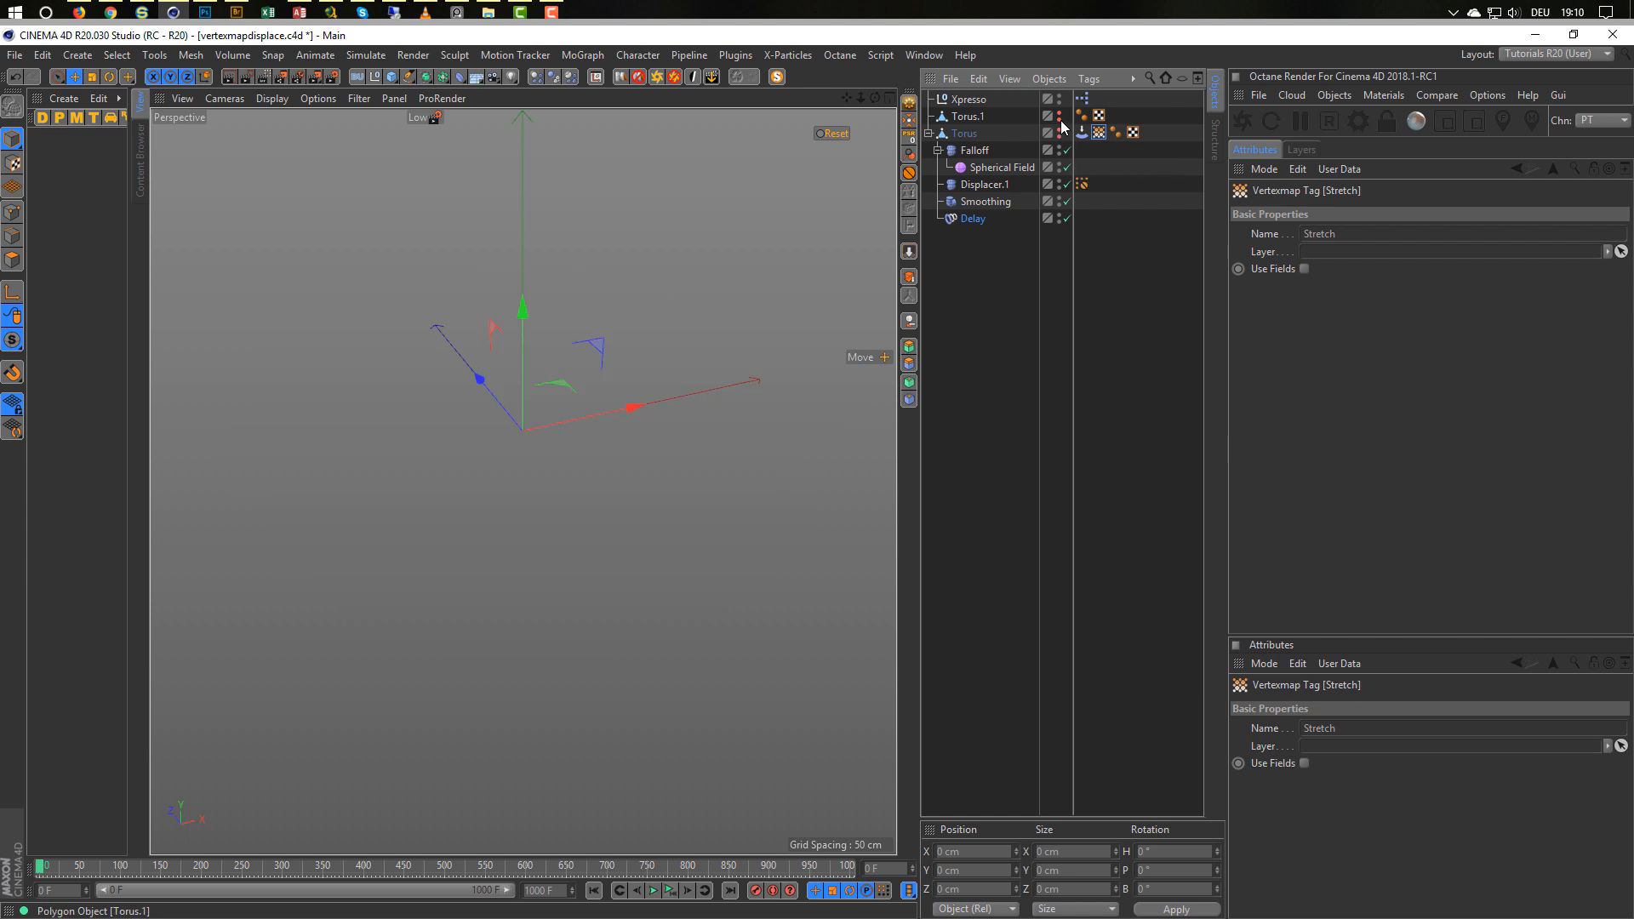
click(1061, 129)
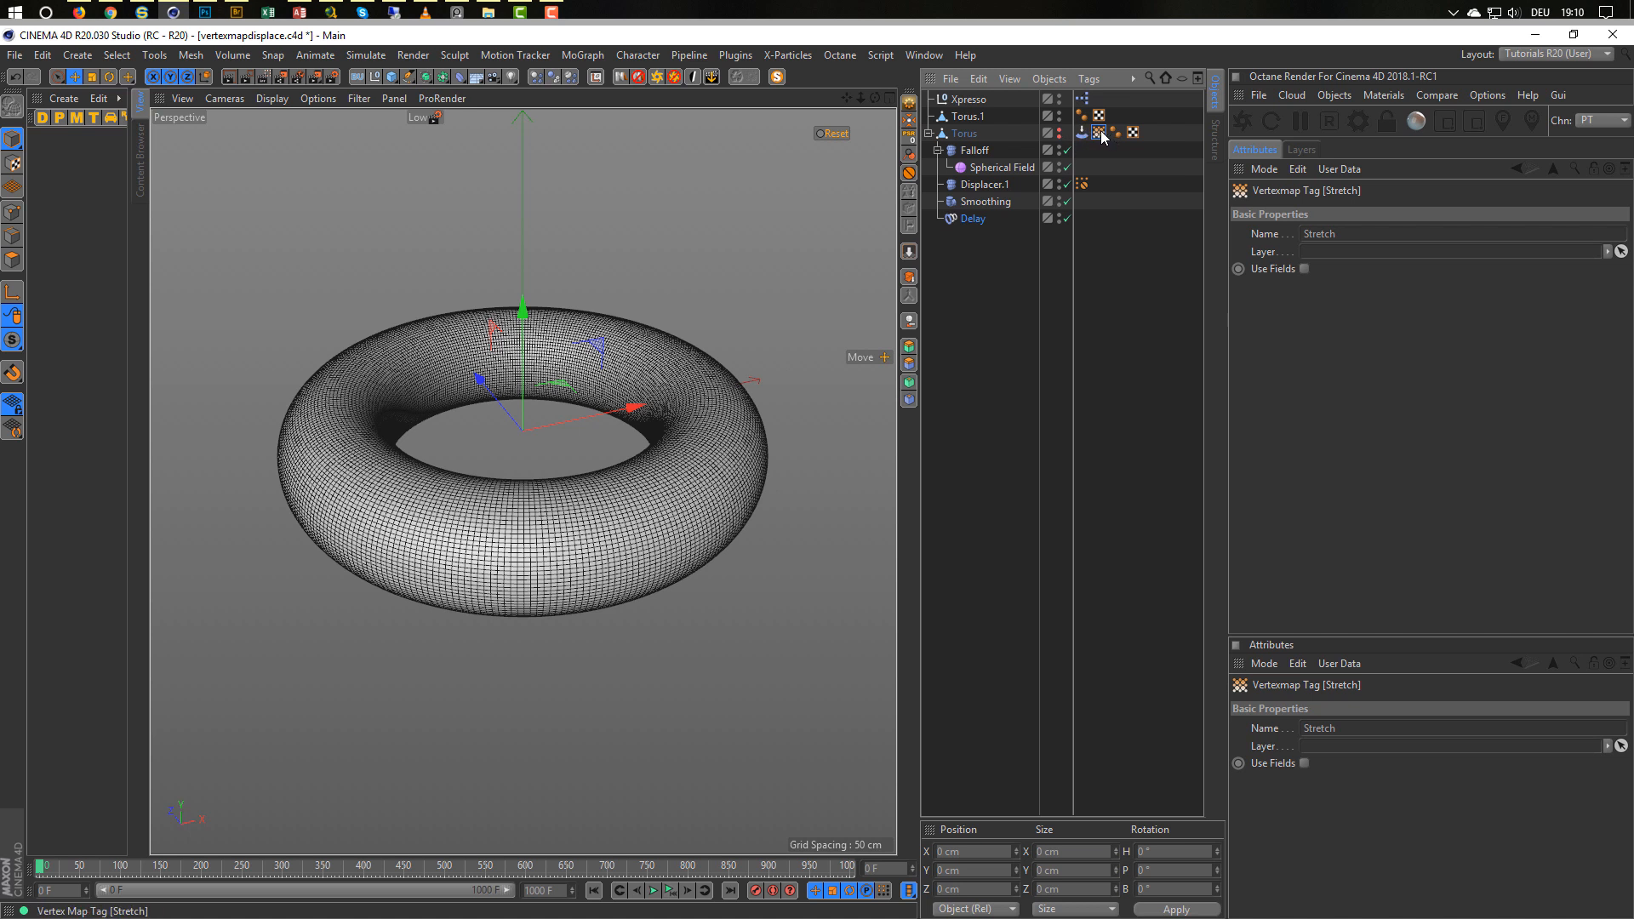
Copy the Stretch vertex map from Torus to Torus.1, play the animation, and reset the torus.
drag(1103, 136, 1117, 116)
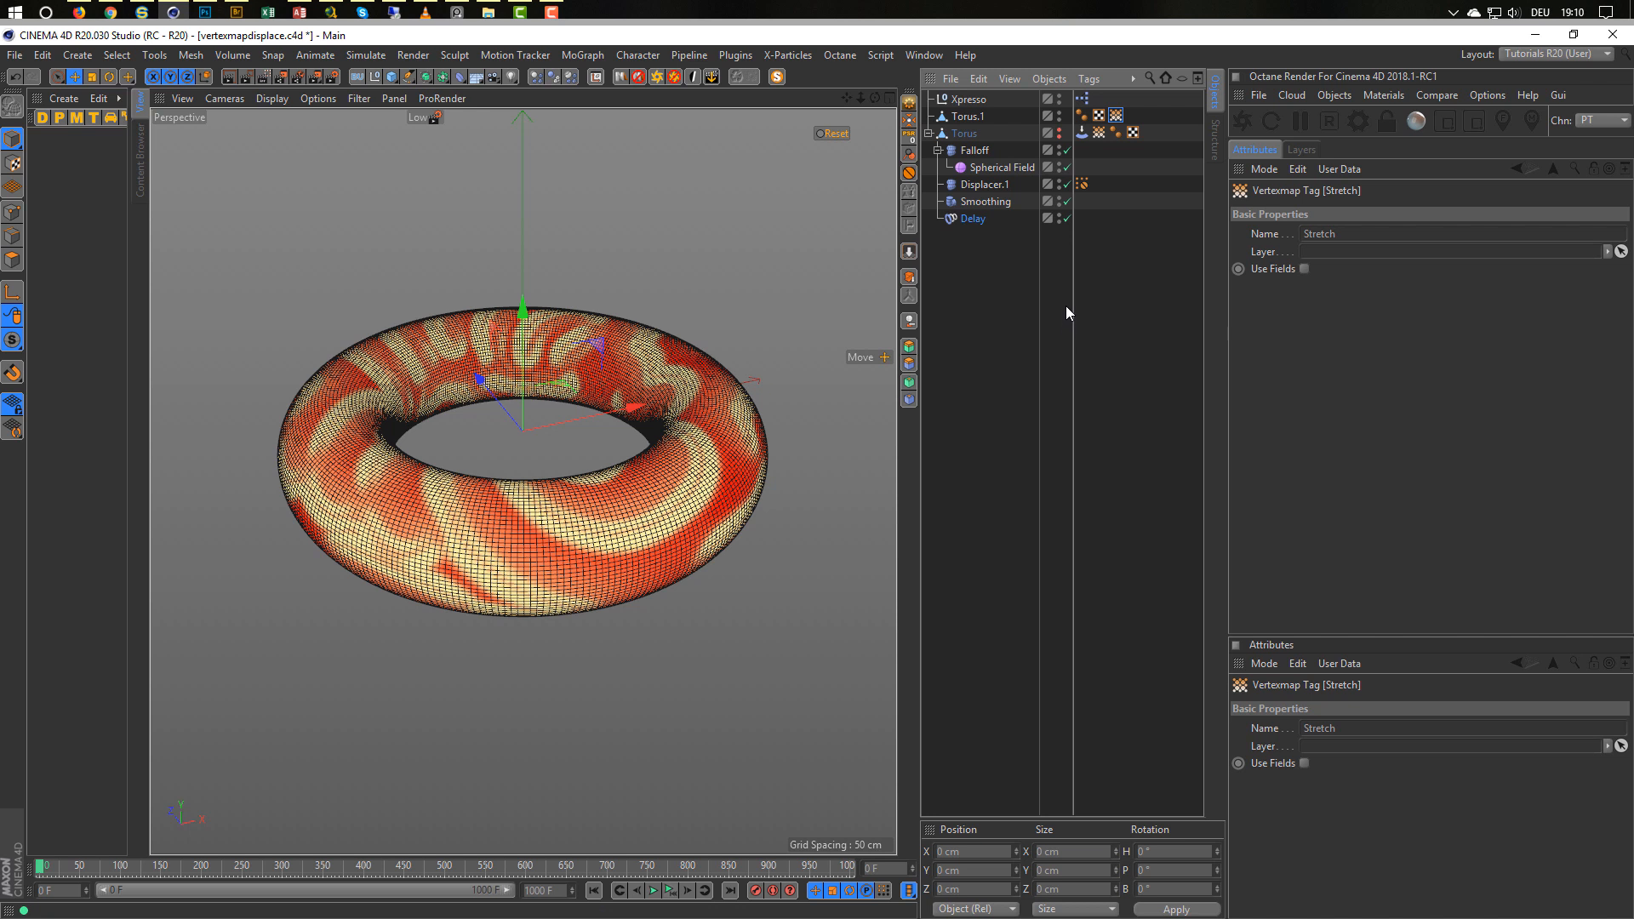
click(672, 891)
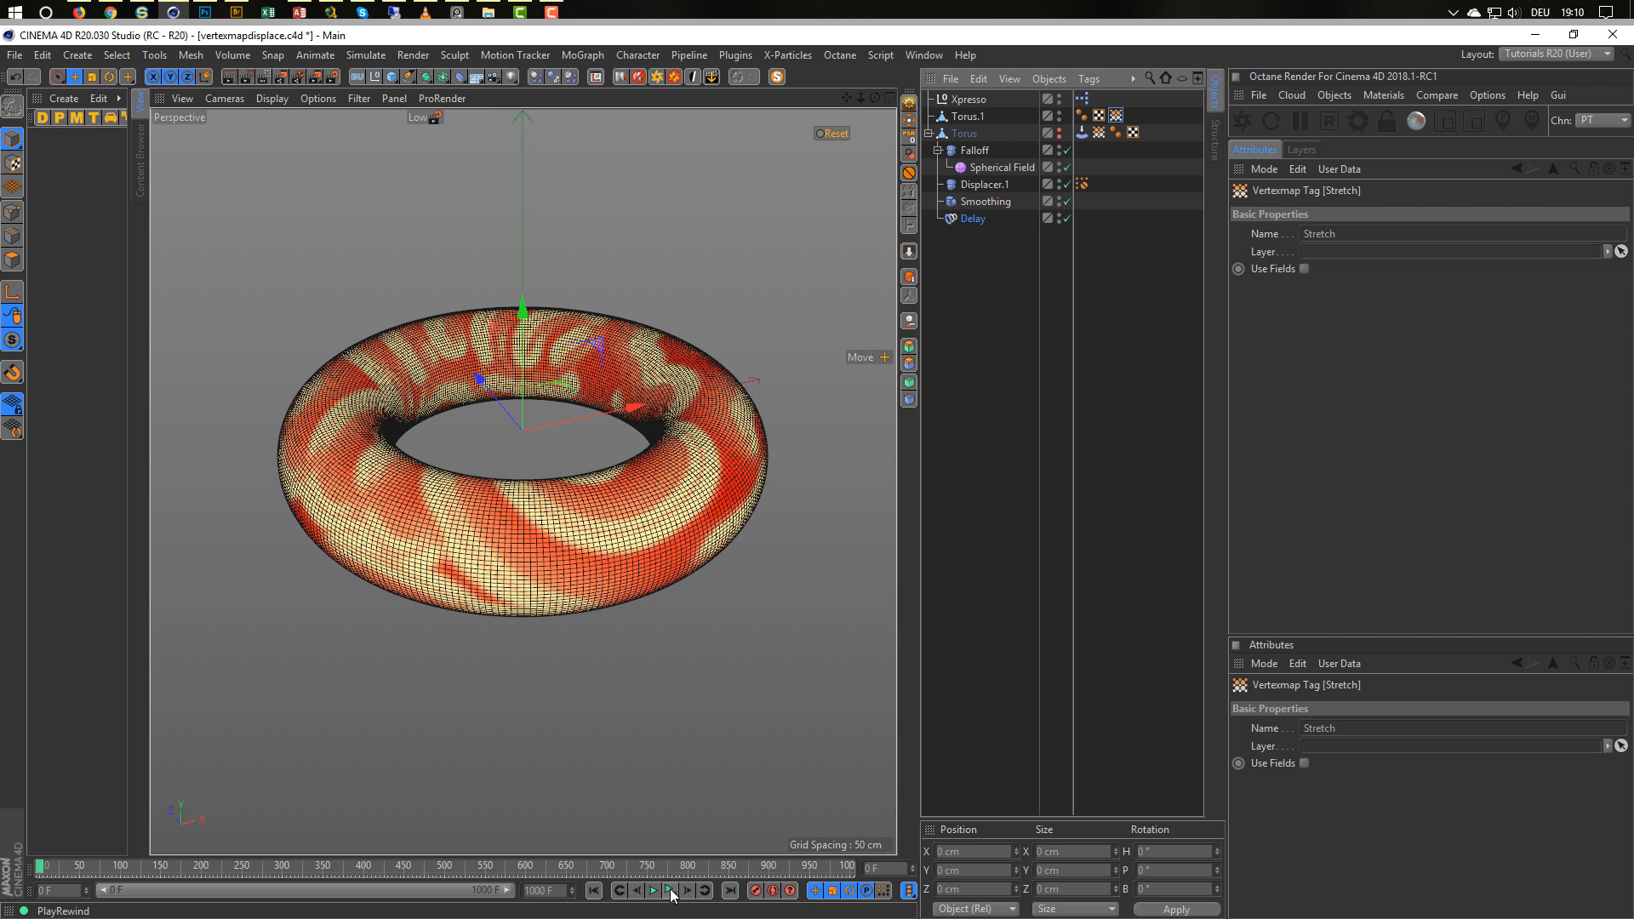
click(839, 133)
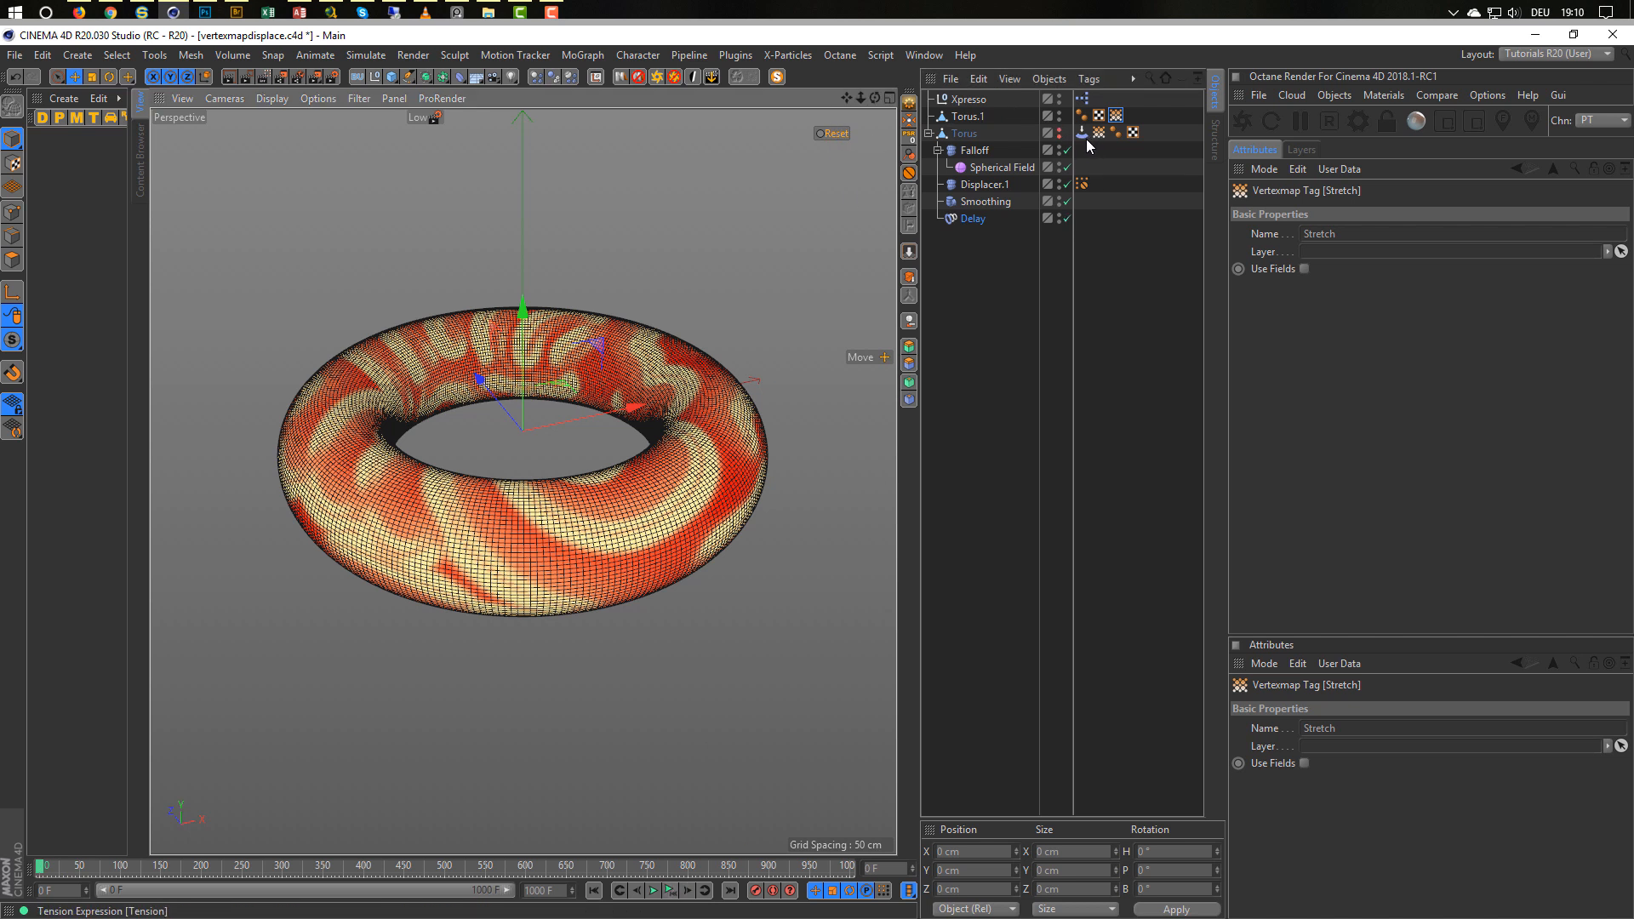
Duplicate the Tension tag at the end of Torus's tags, and replay the animation with Torus.1's Stretch map displayed.
click(1083, 135)
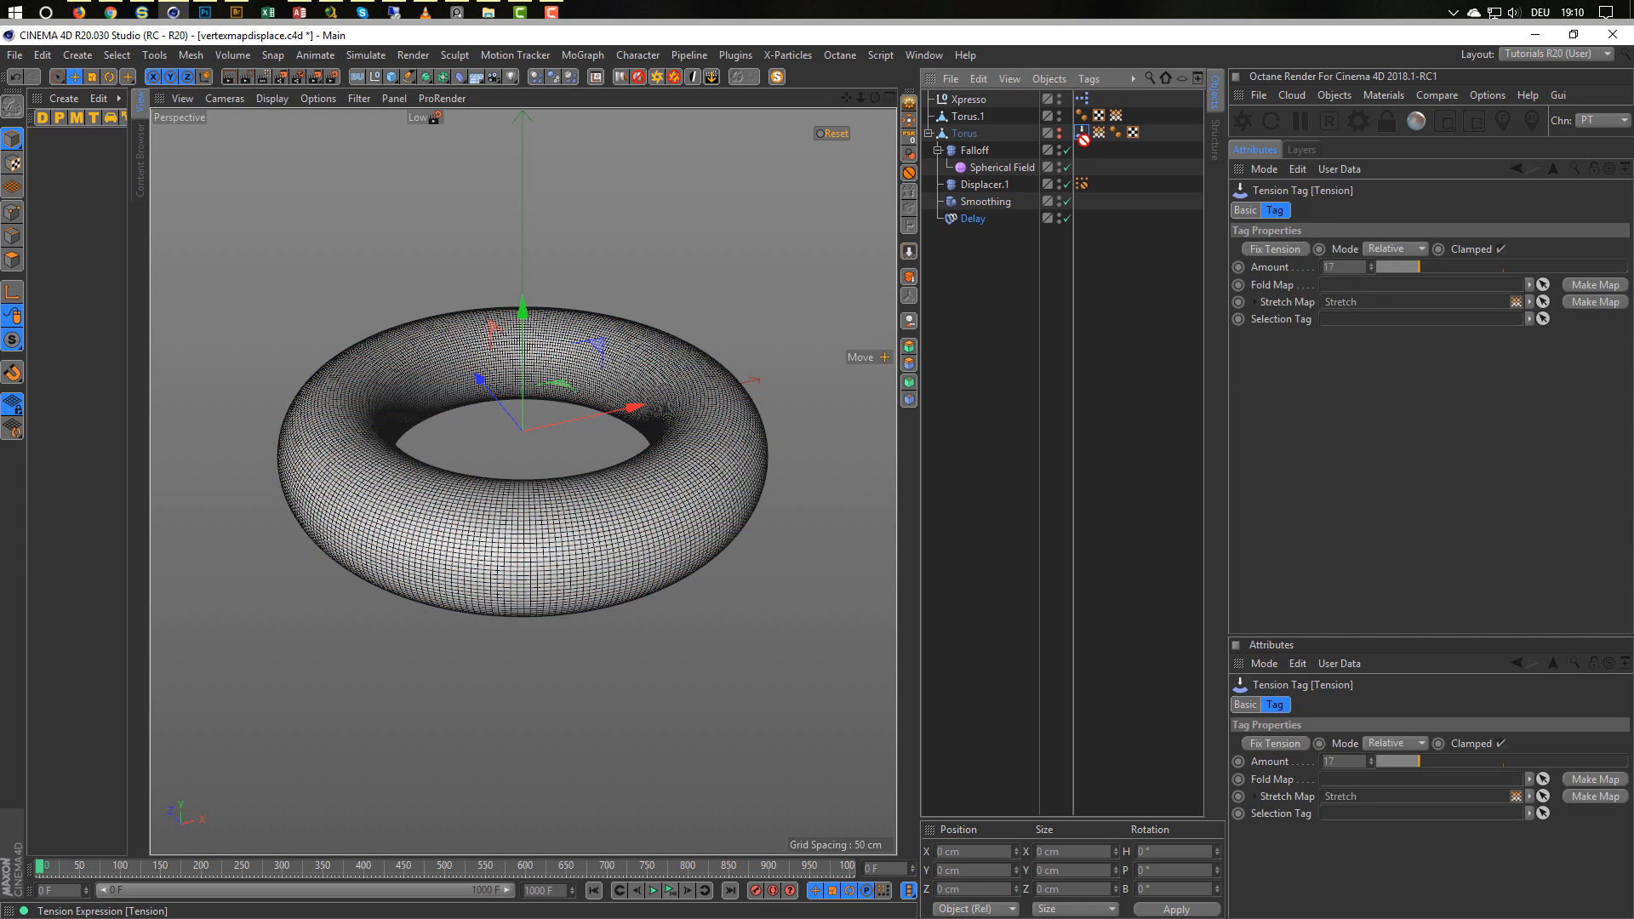
ctrl+drag(1151, 130, 1152, 134)
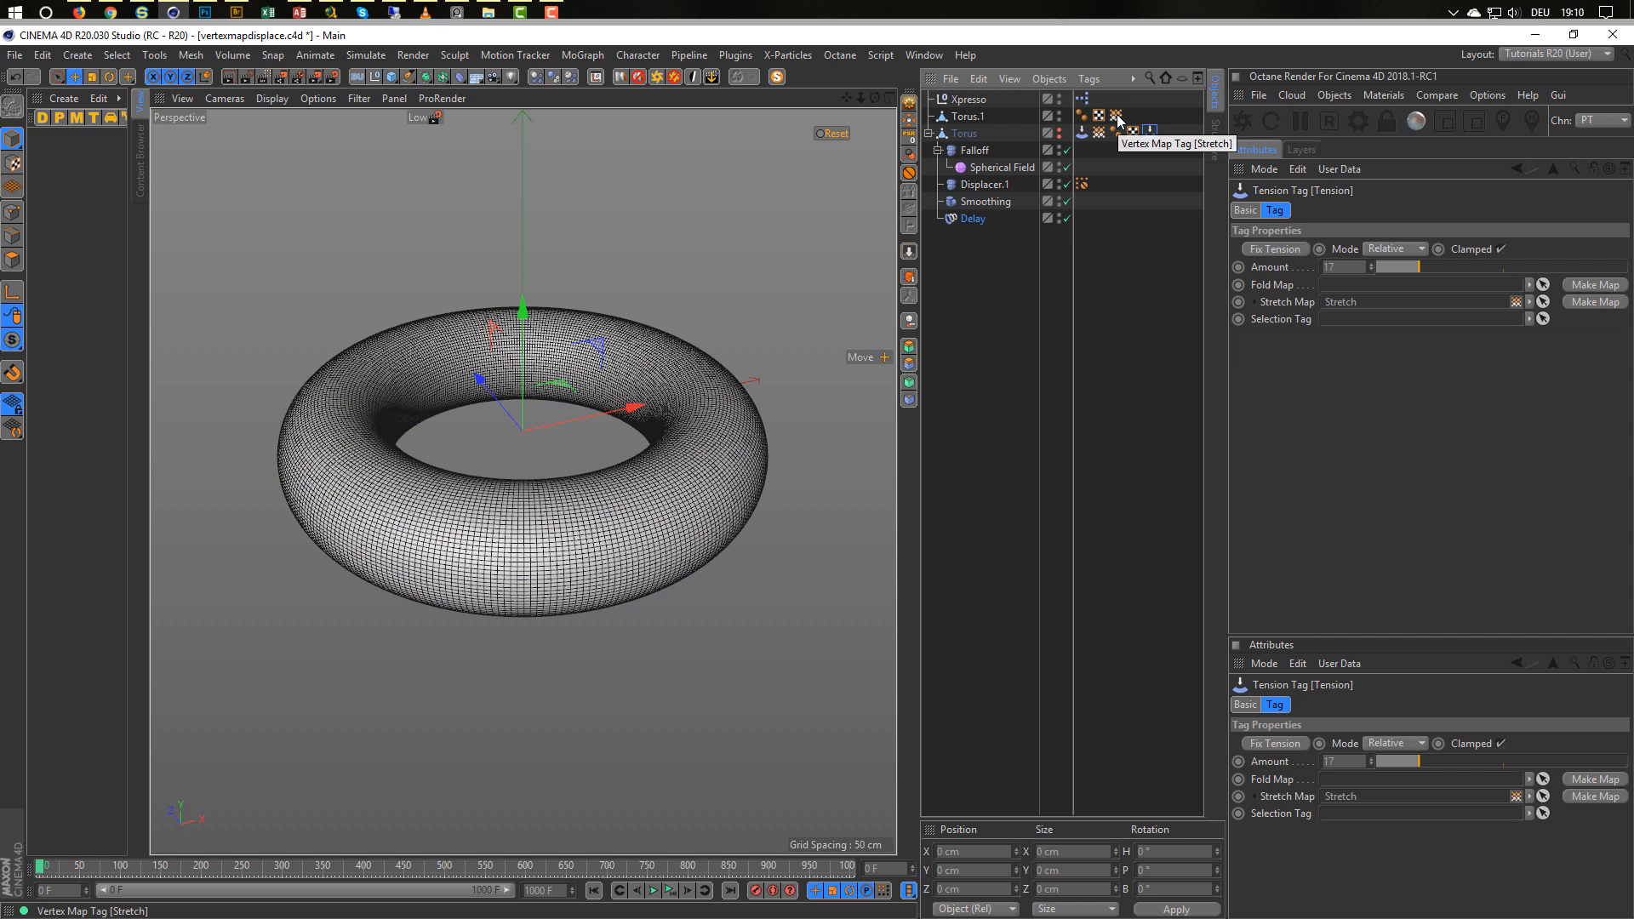
click(1117, 116)
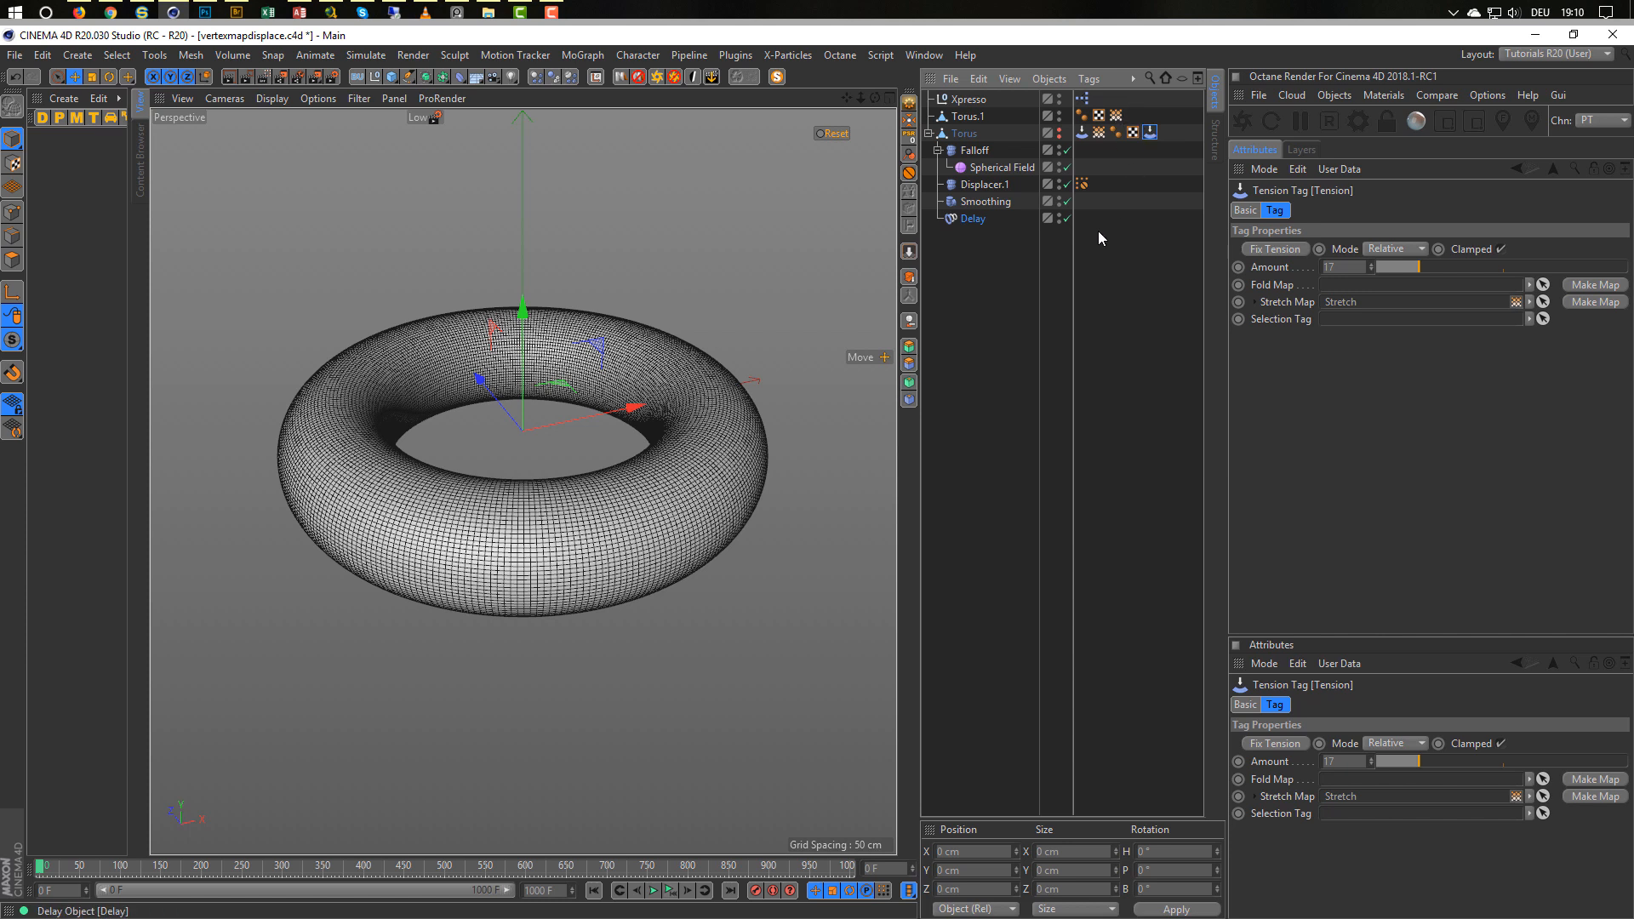
click(1116, 115)
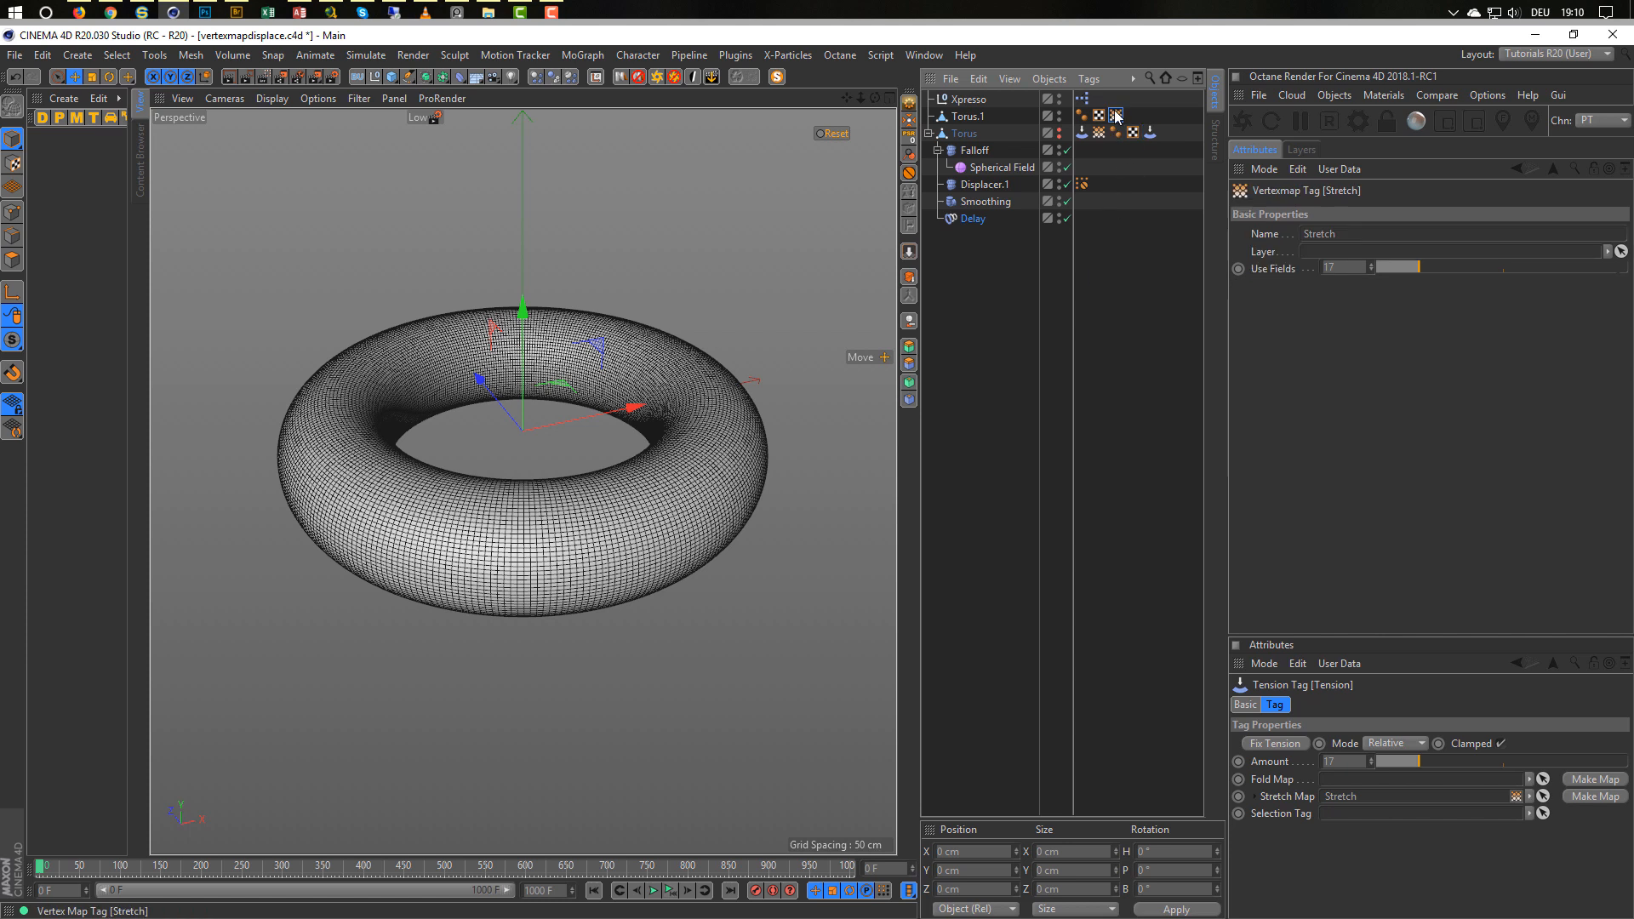
click(653, 890)
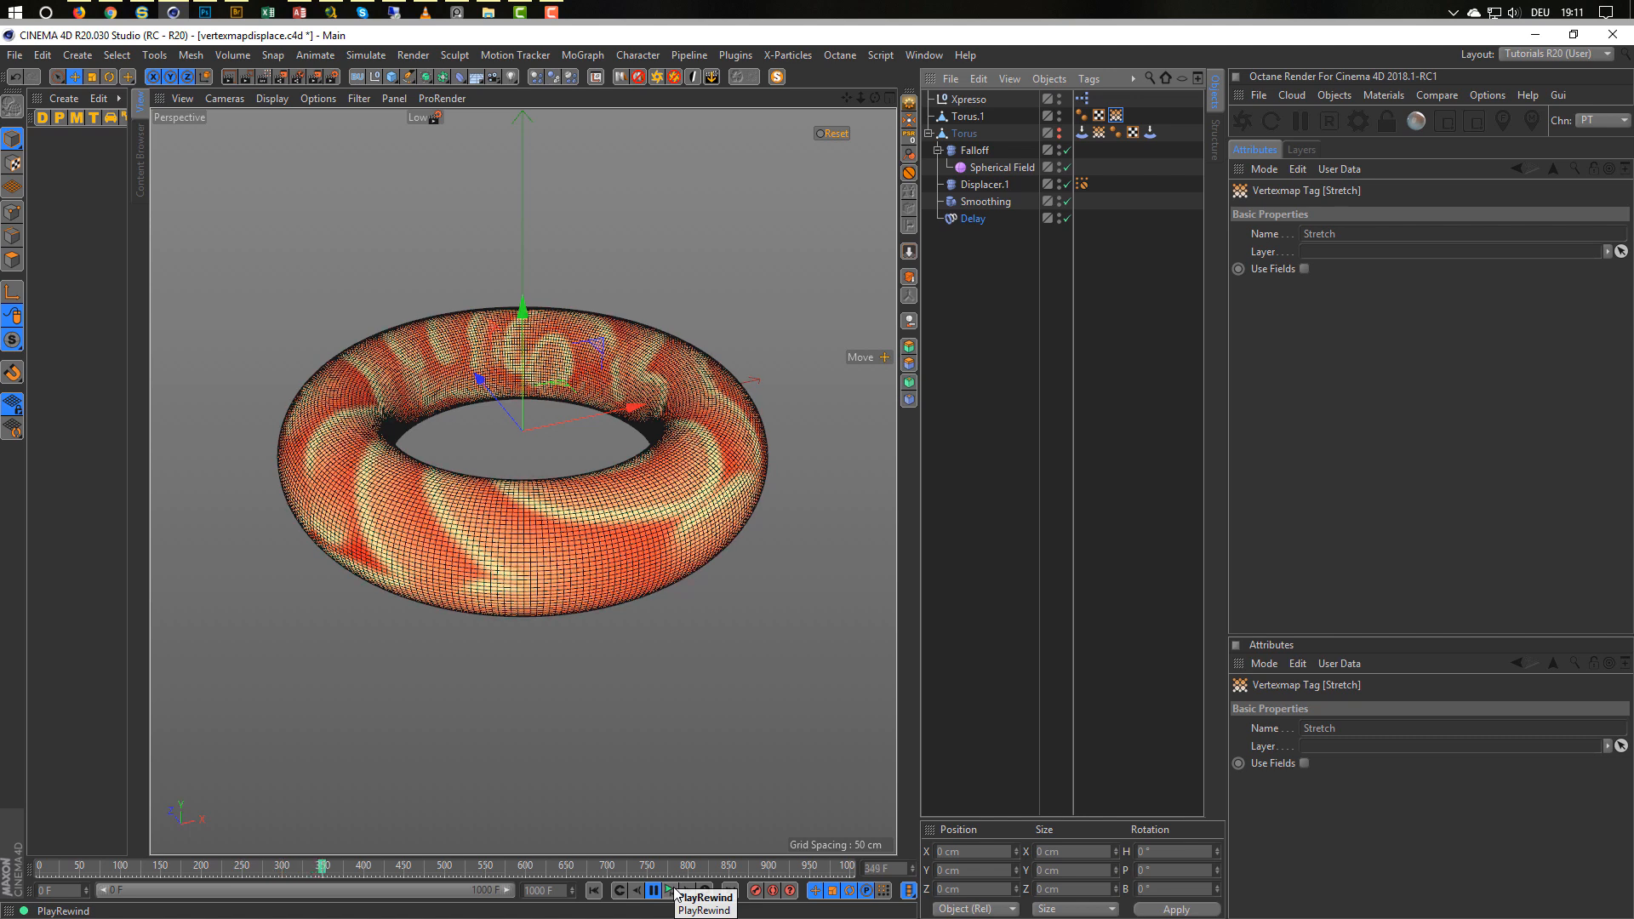
click(675, 892)
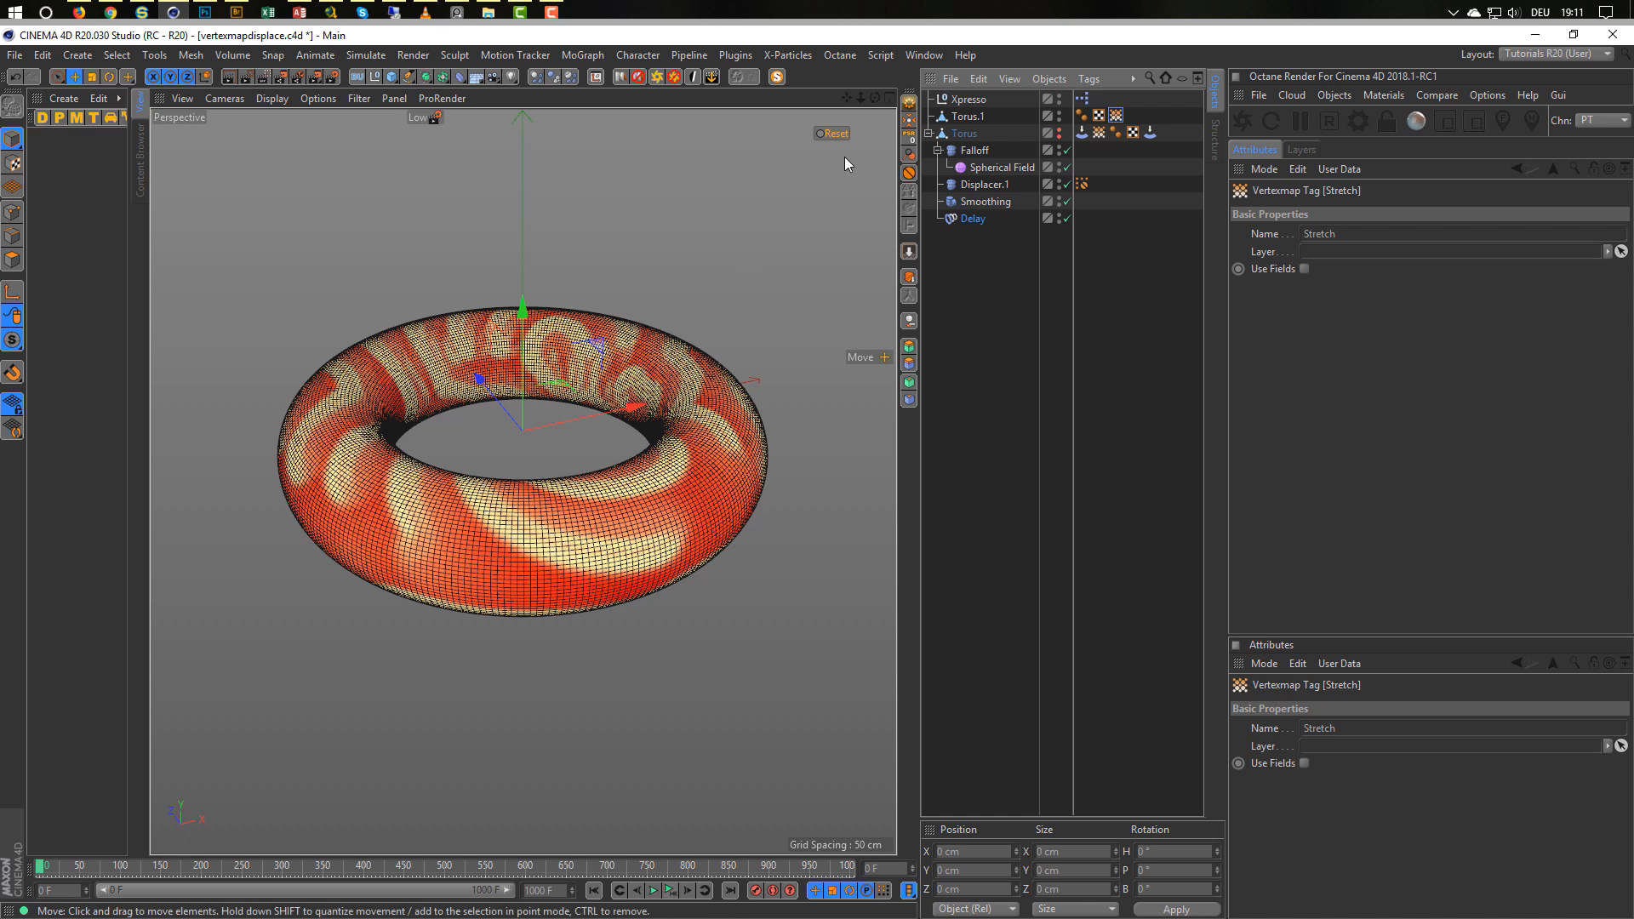
Add a Displacer deformer as a child of Torus.1 and assign a Color shader to its shading.
click(962, 119)
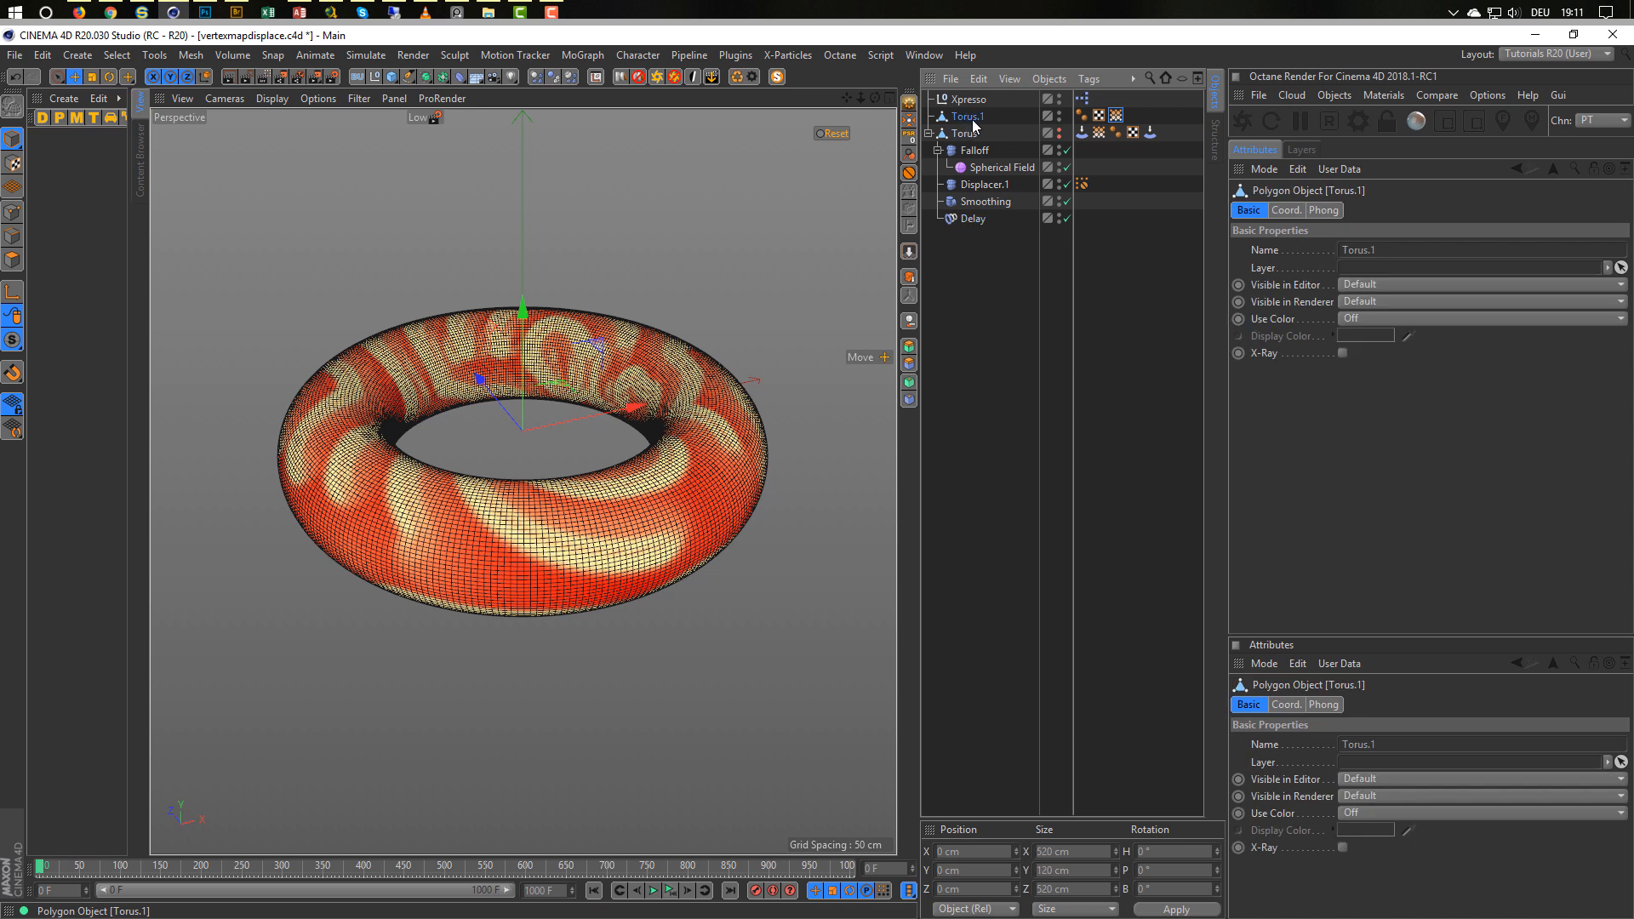
click(400, 81)
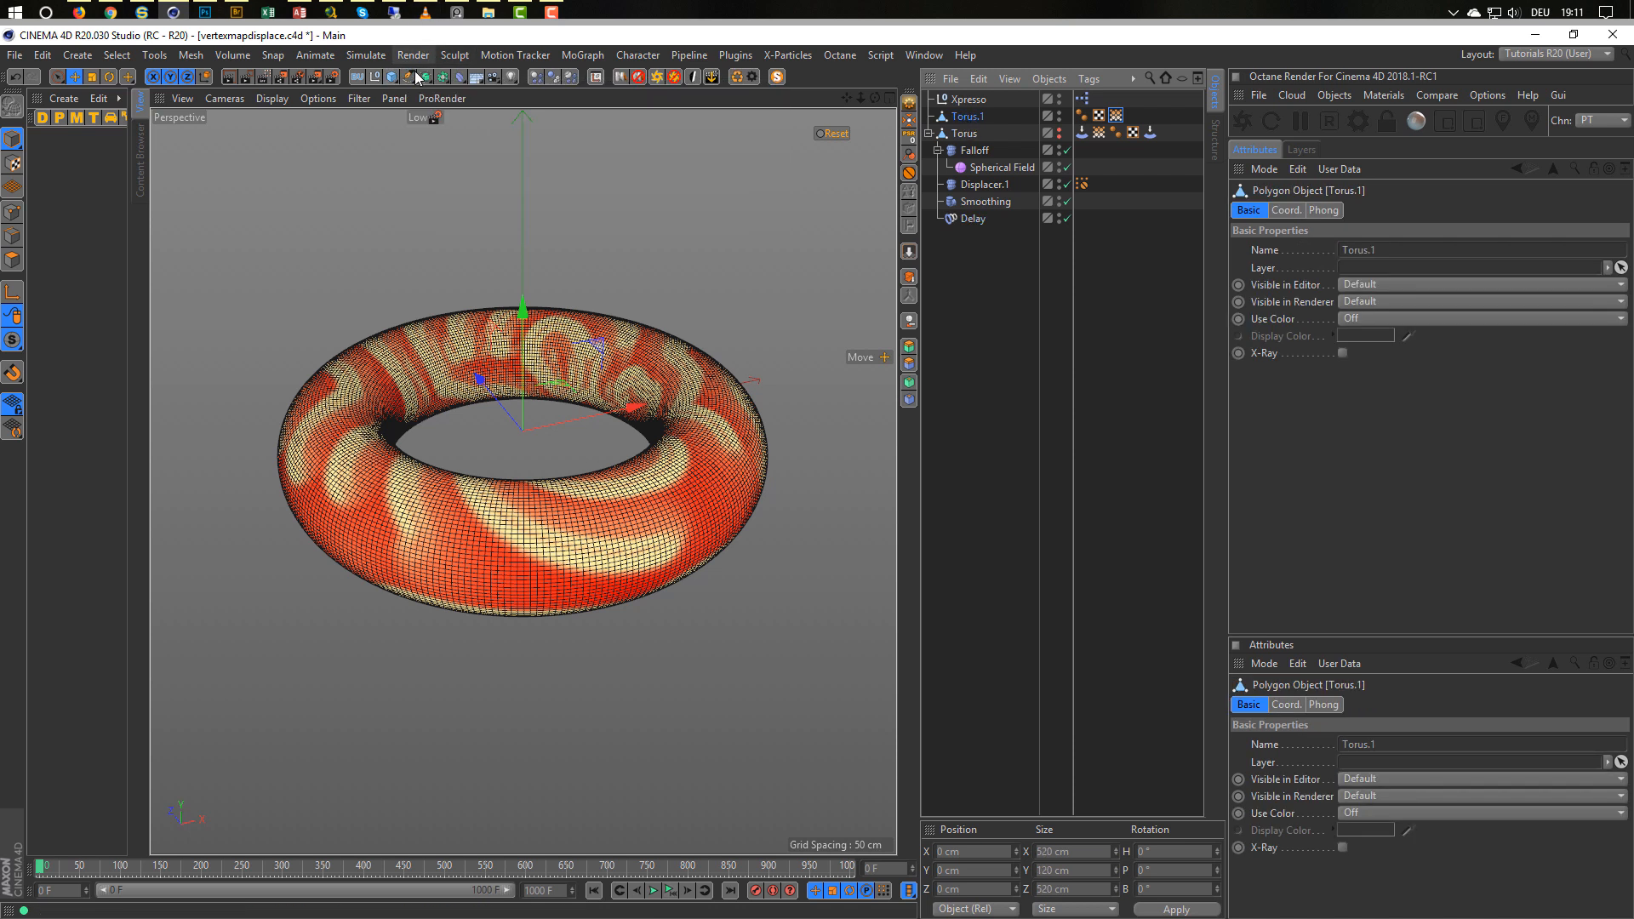
click(460, 77)
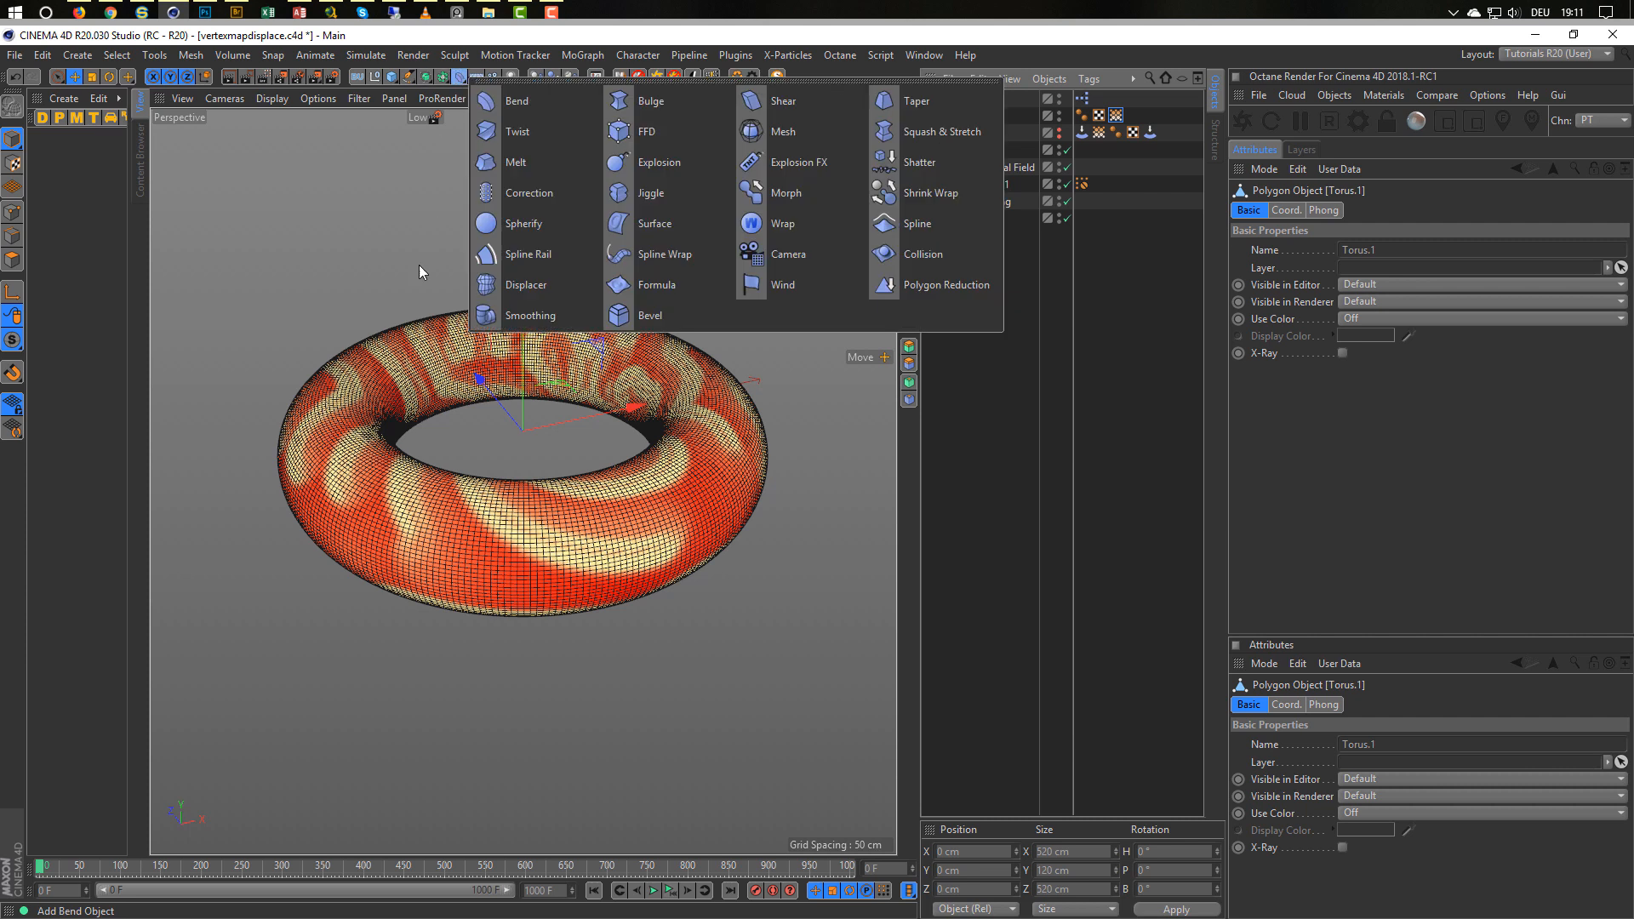
shift+click(528, 285)
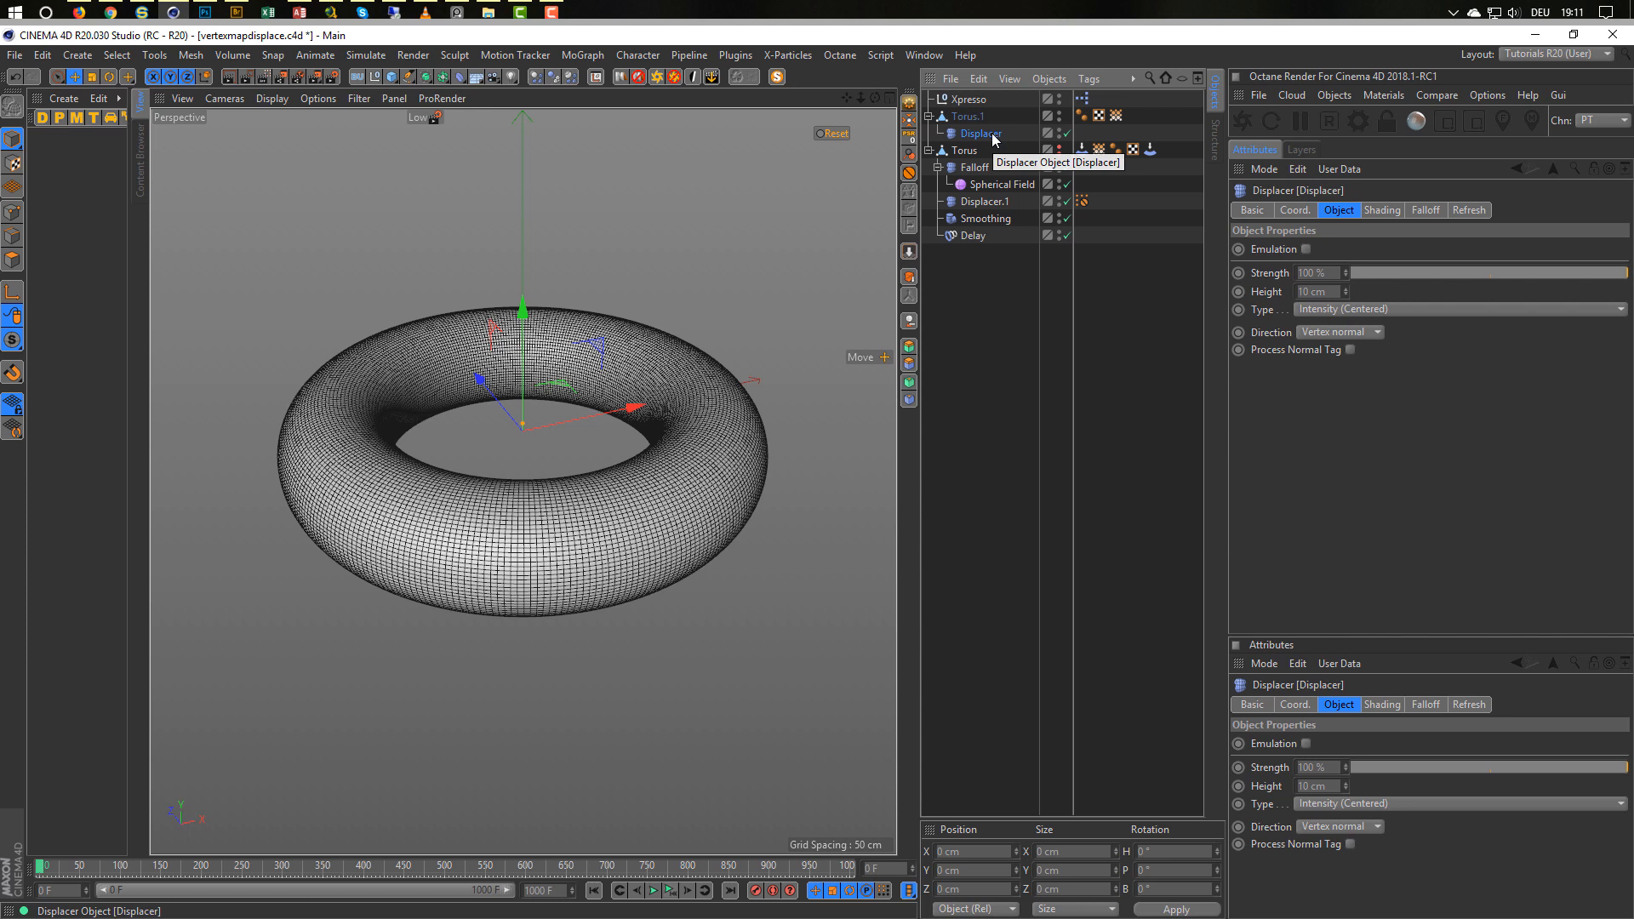
click(1394, 211)
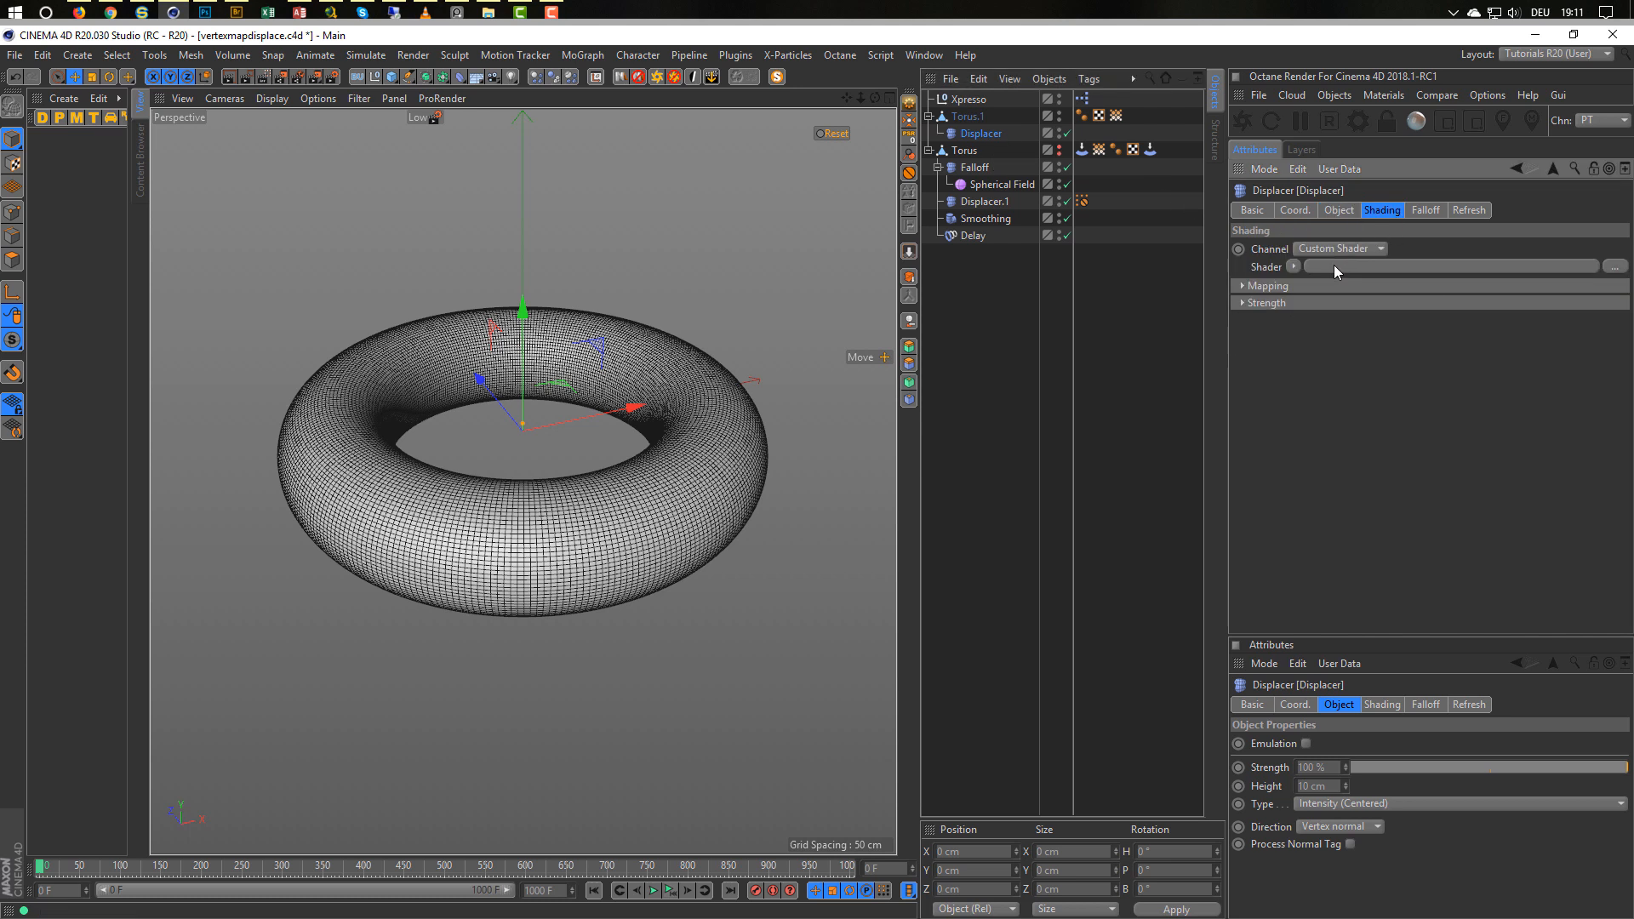
click(1294, 267)
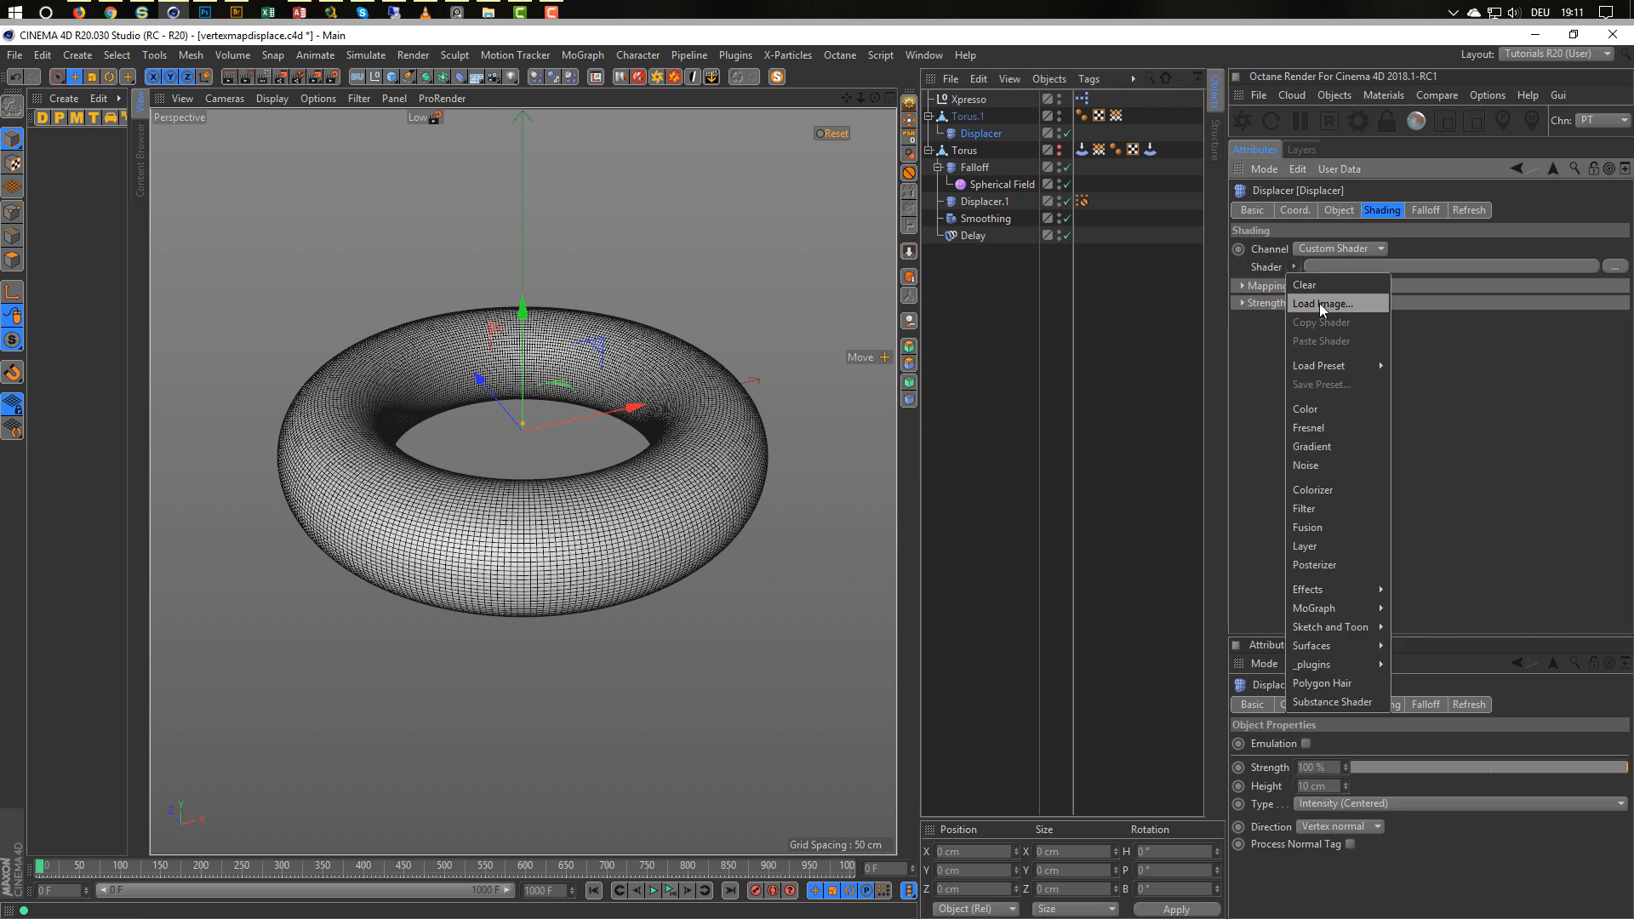
click(1321, 411)
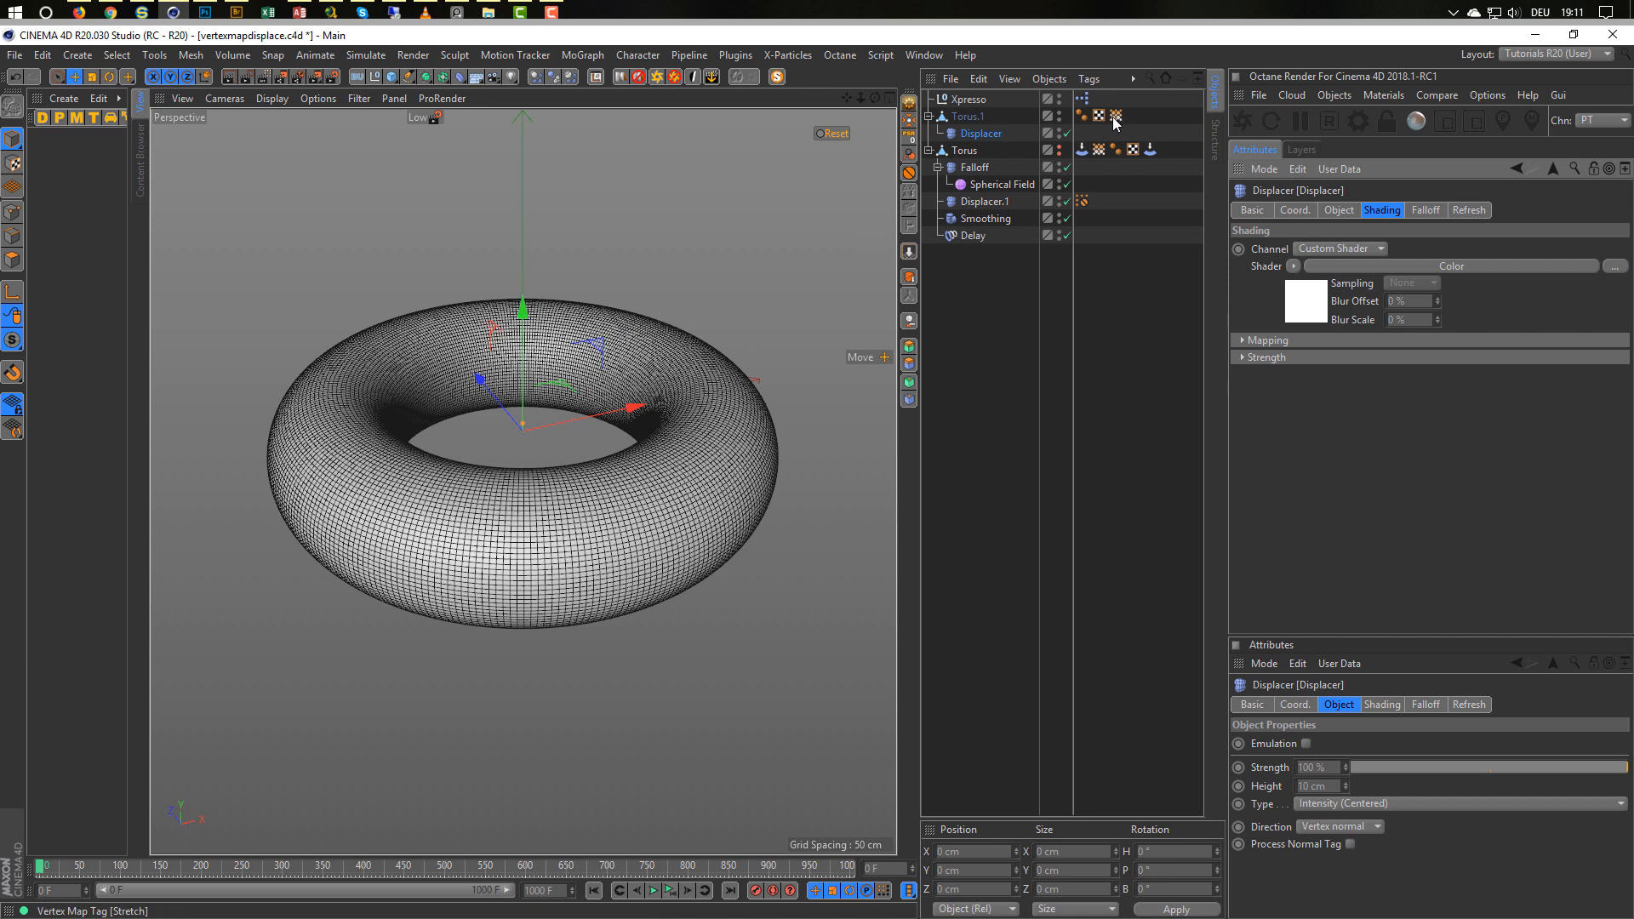
Add a Restriction tag to the new Displacer and restrict it with Torus.1's Stretch vertex map.
right_click(977, 133)
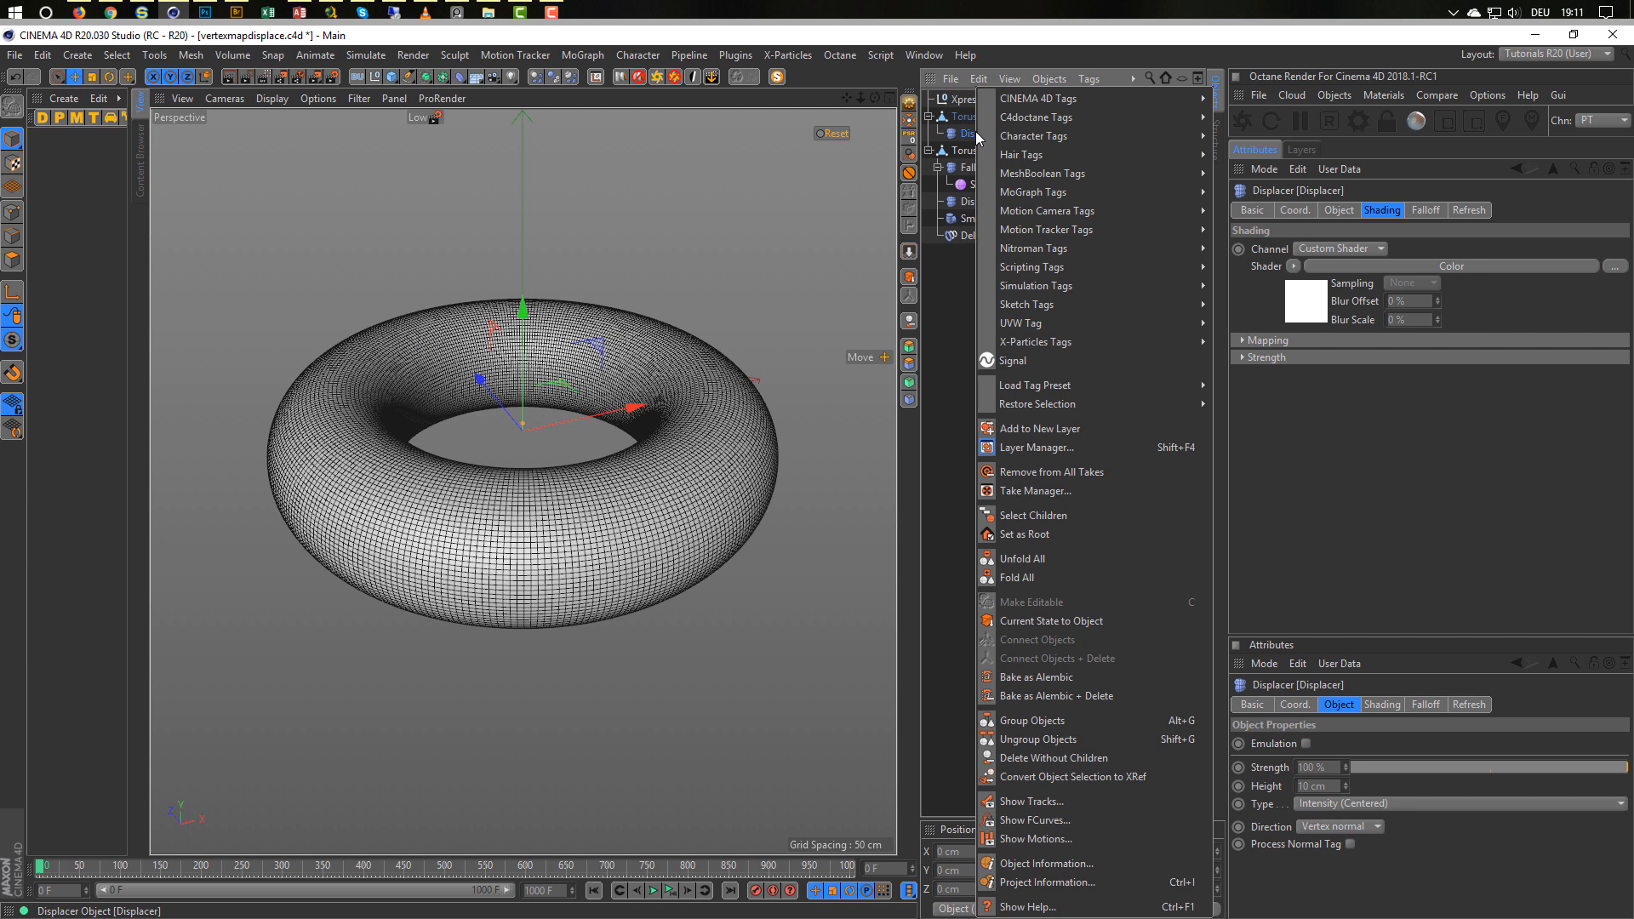
mouse_move(1097, 97)
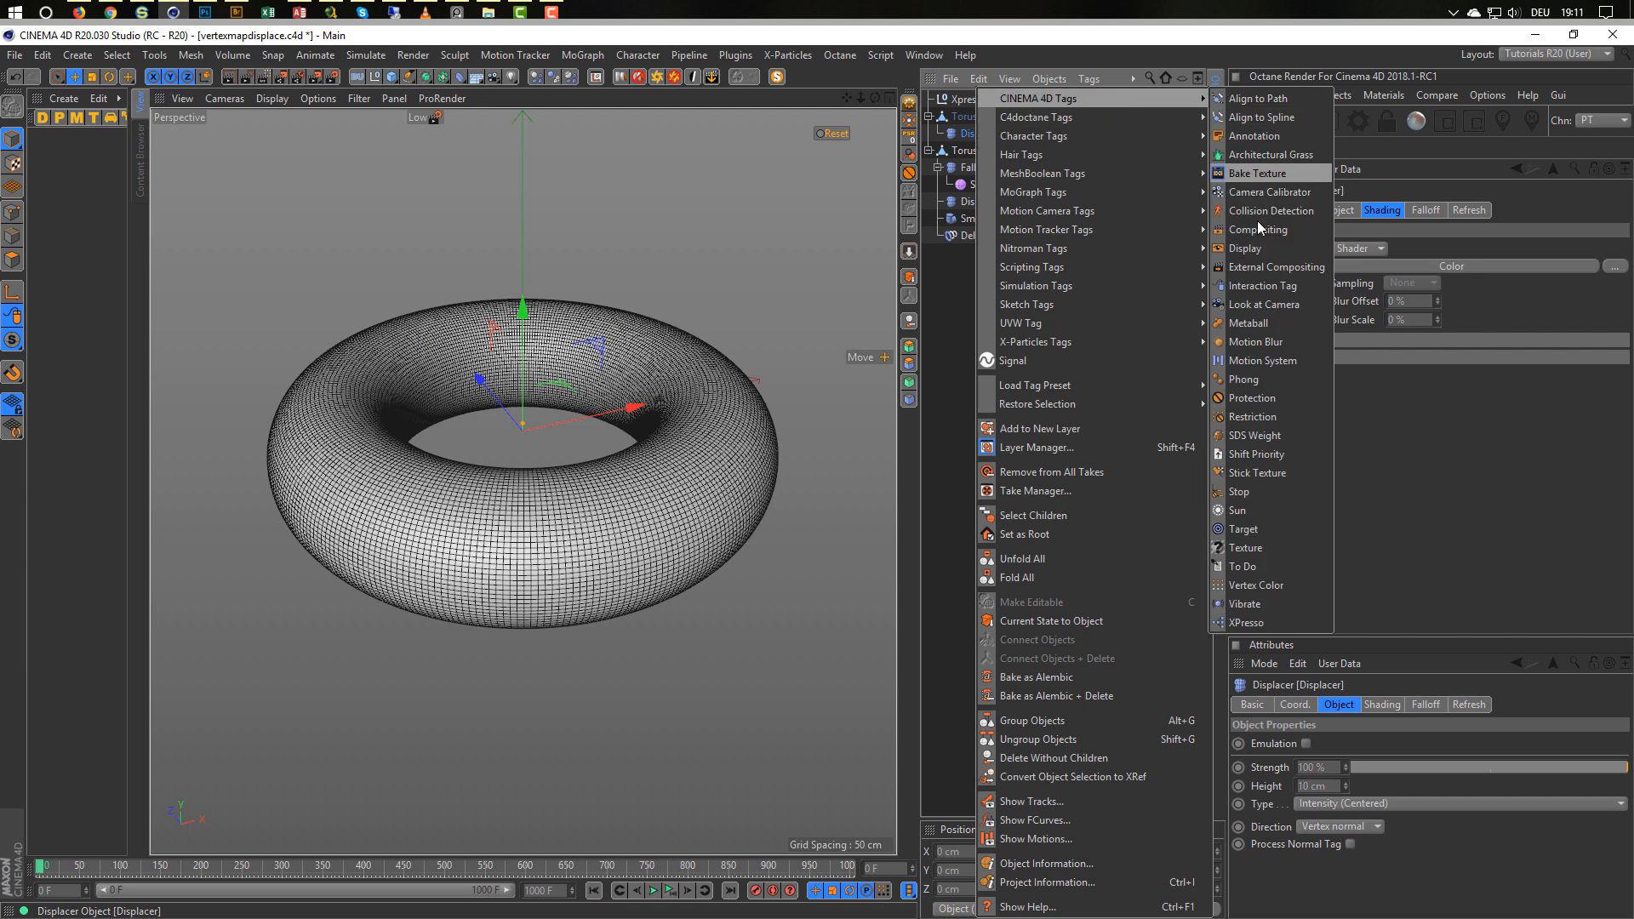
click(1256, 416)
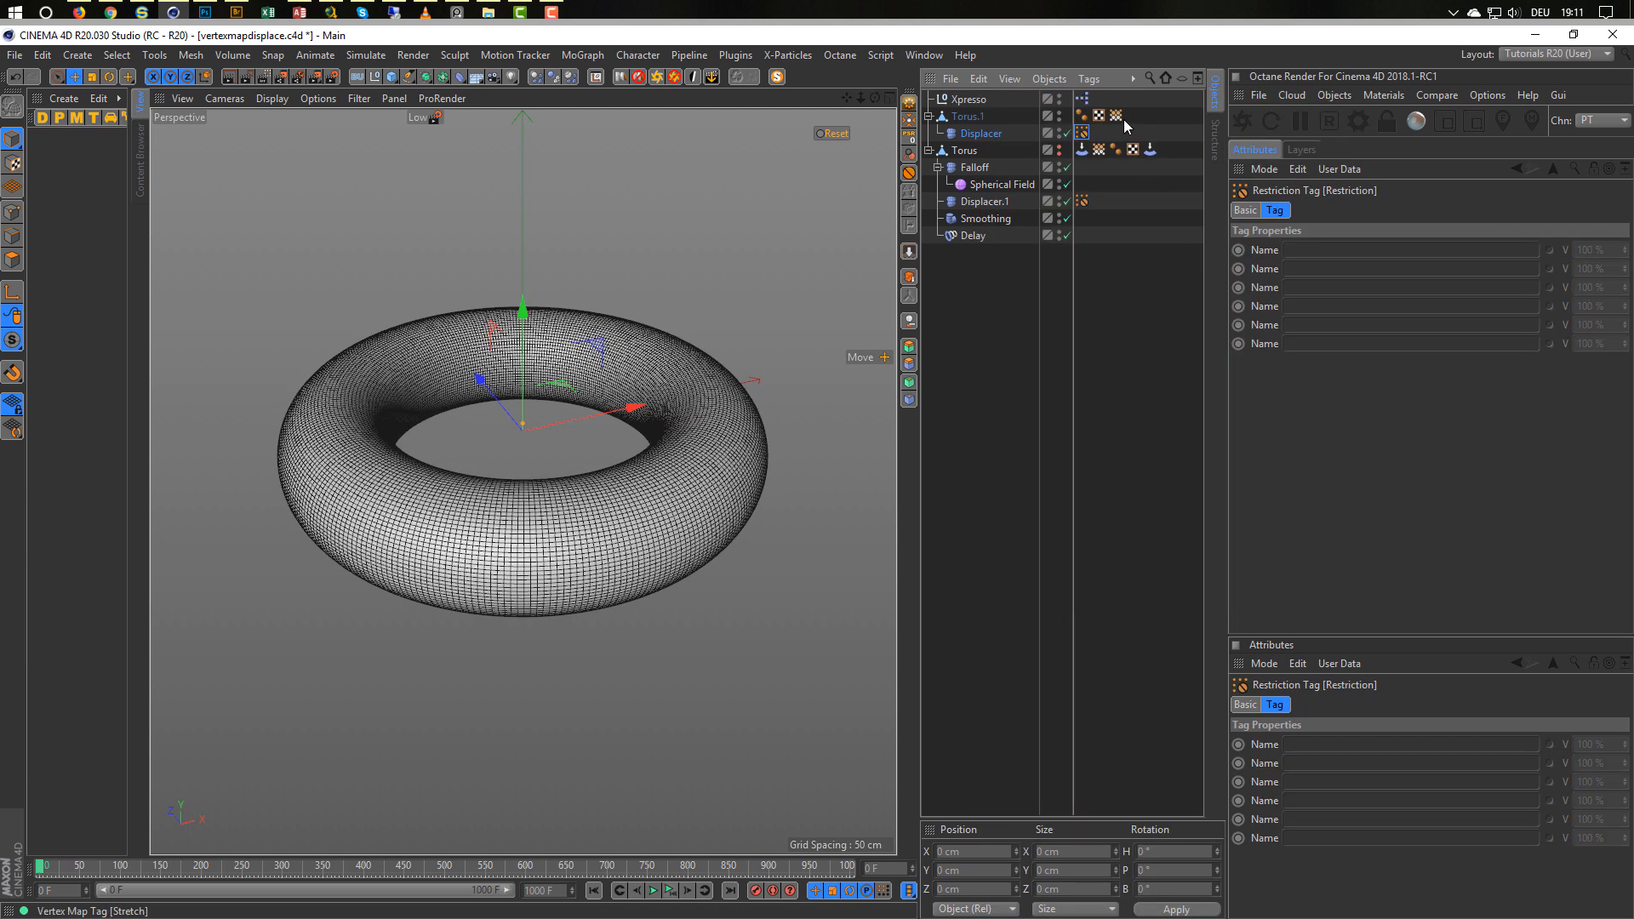
drag(1120, 116, 1318, 253)
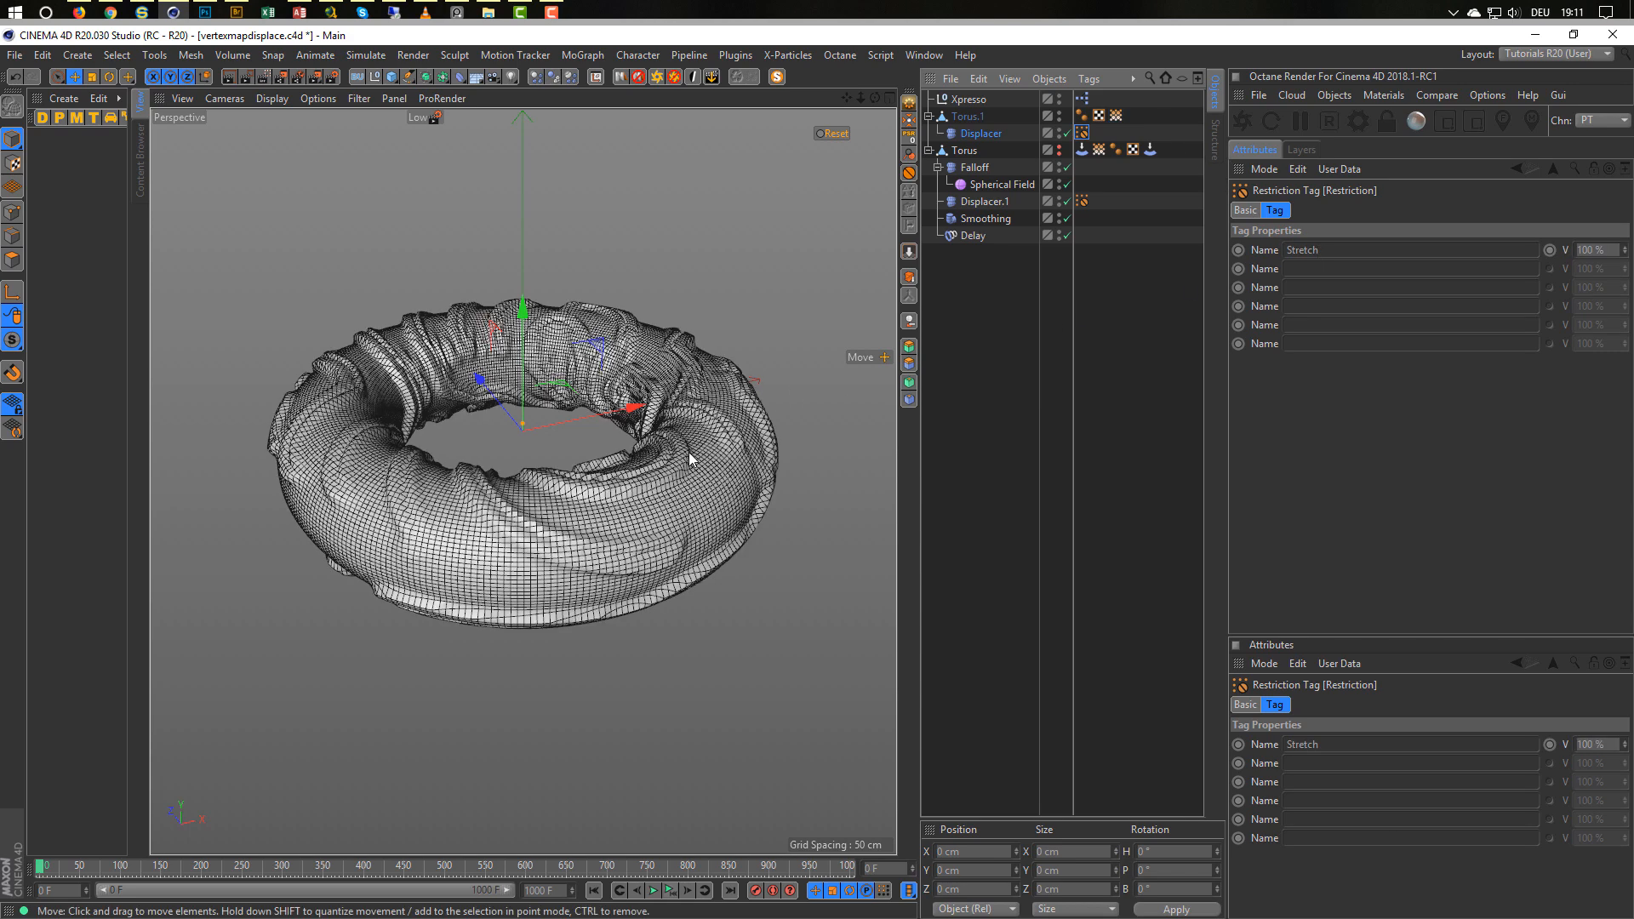
Reset the torus and replay the animation to examine how the Stretch map drives the displacement on Torus.1.
alt+right_drag(688, 452, 748, 437)
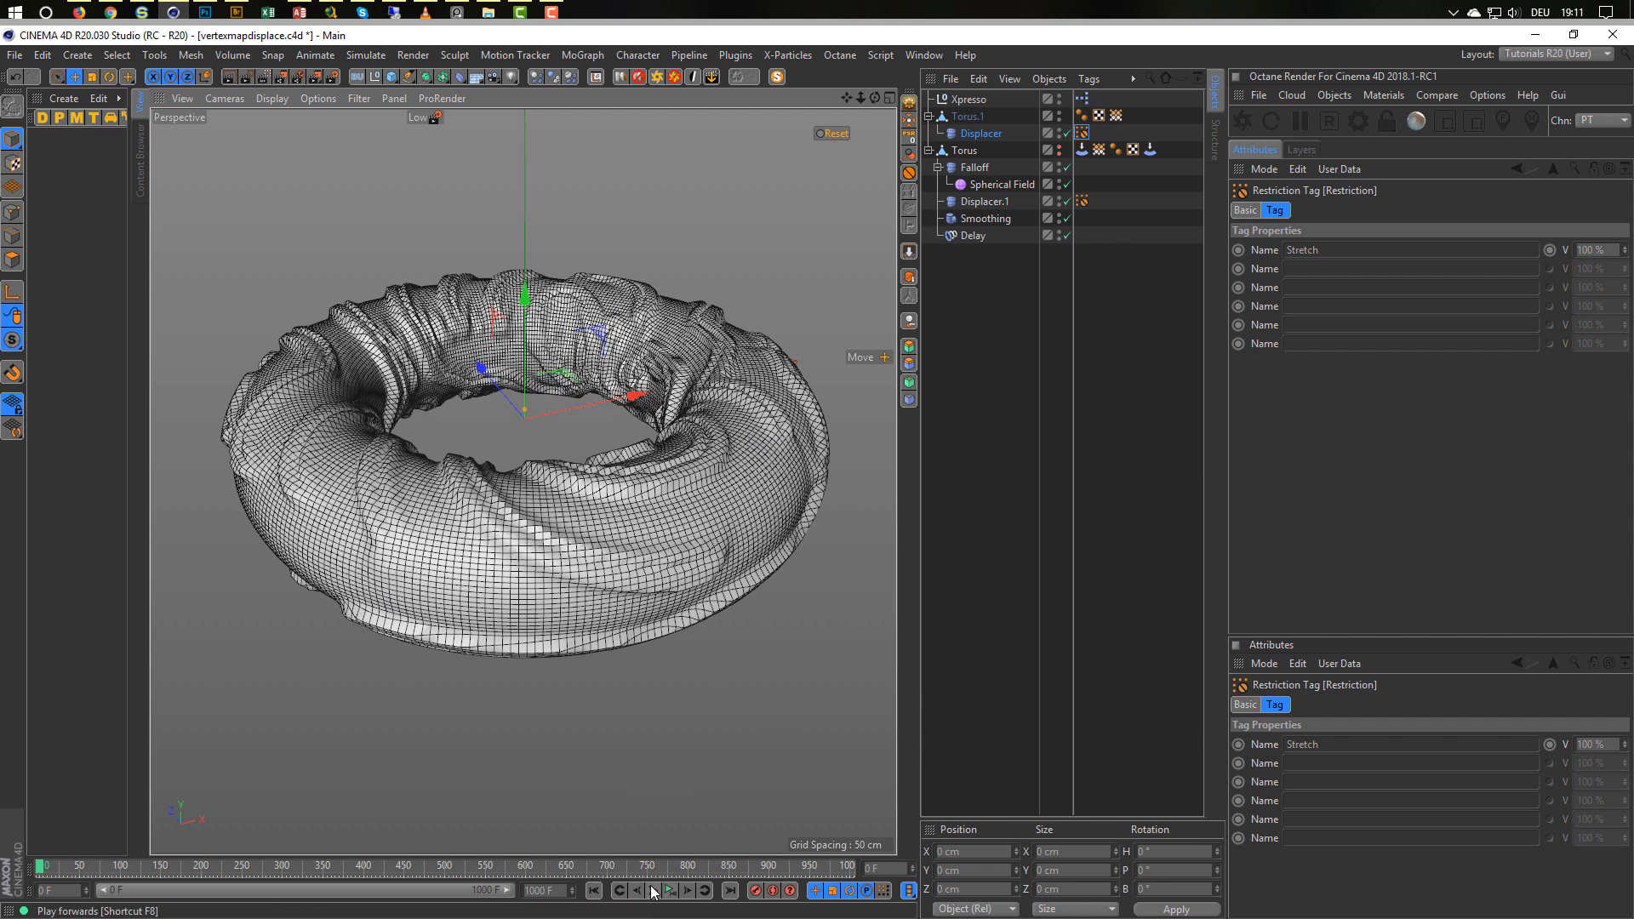
click(832, 134)
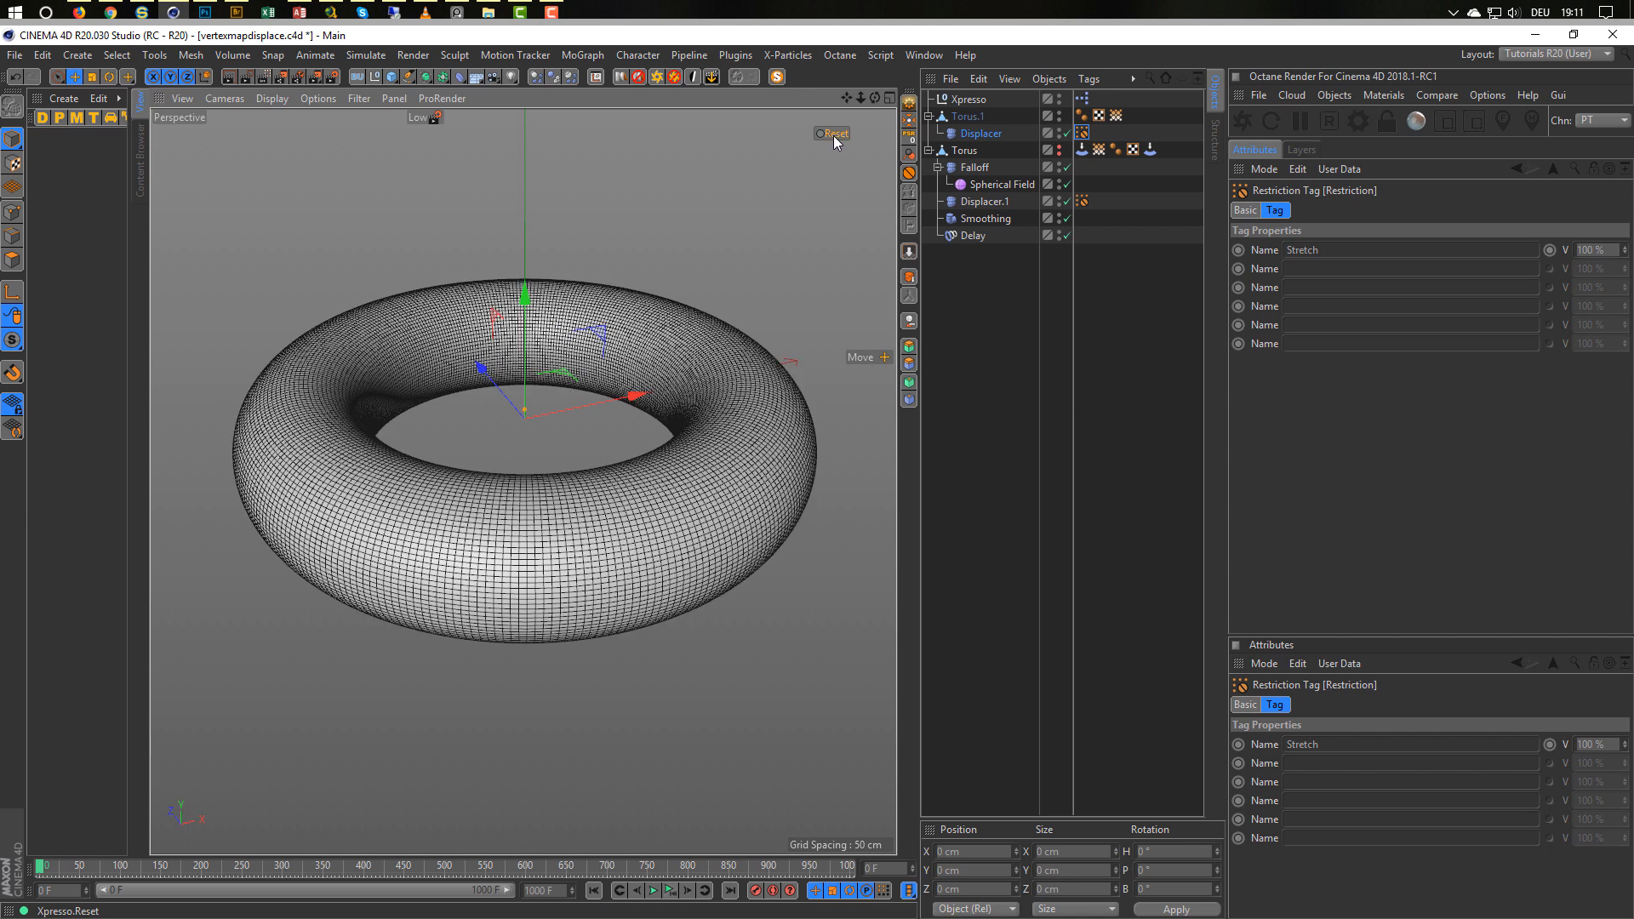
click(670, 890)
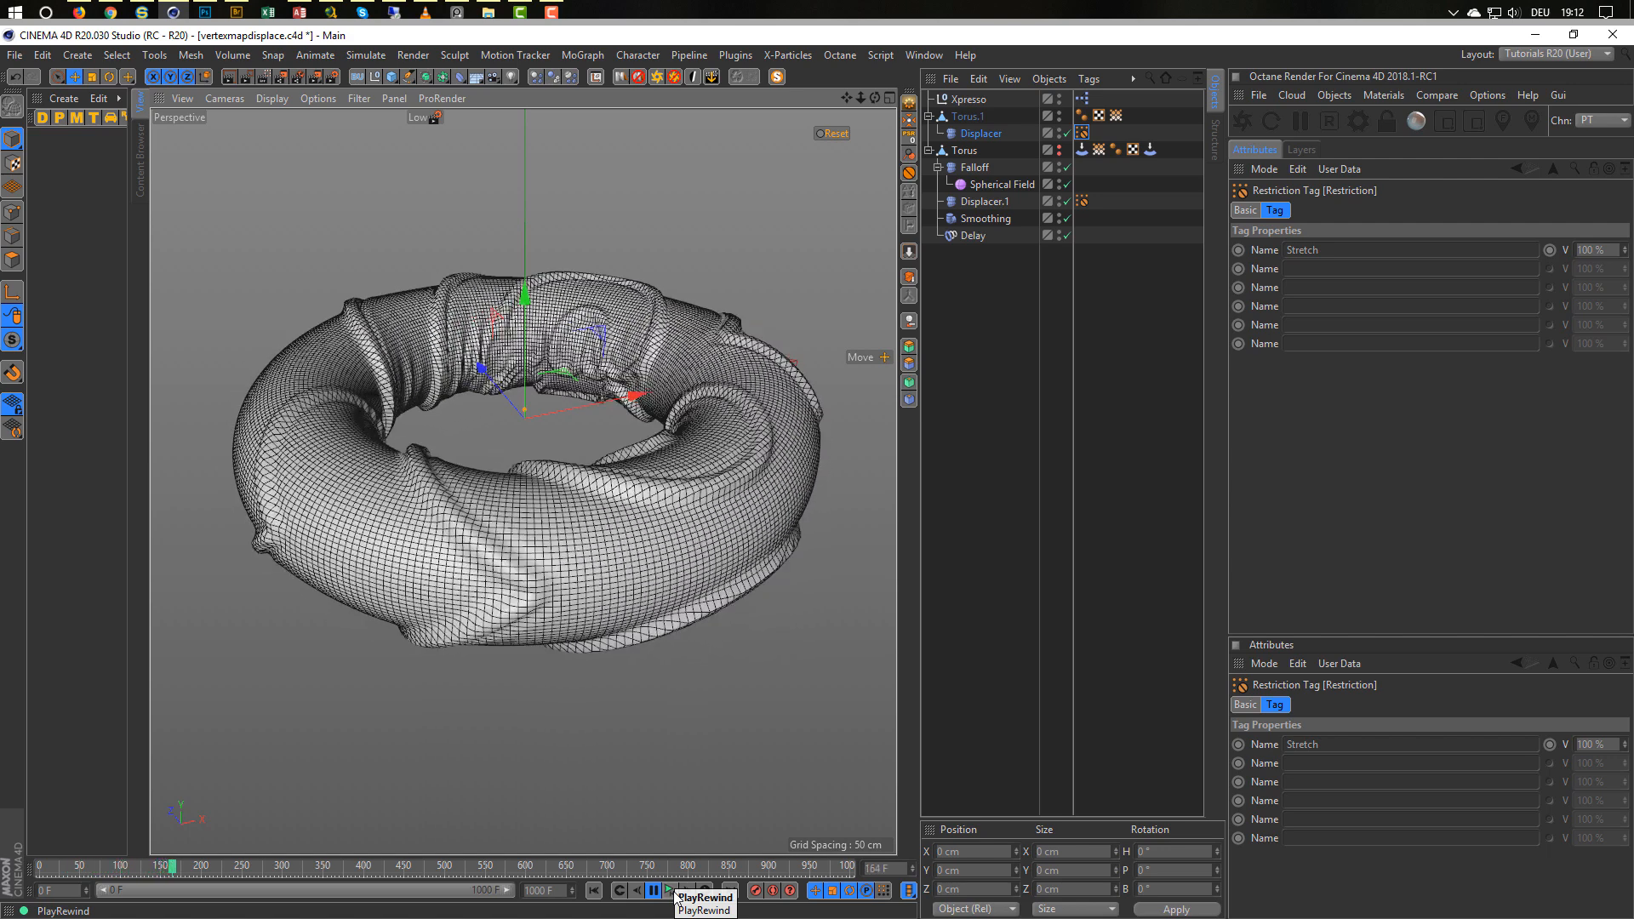
click(672, 891)
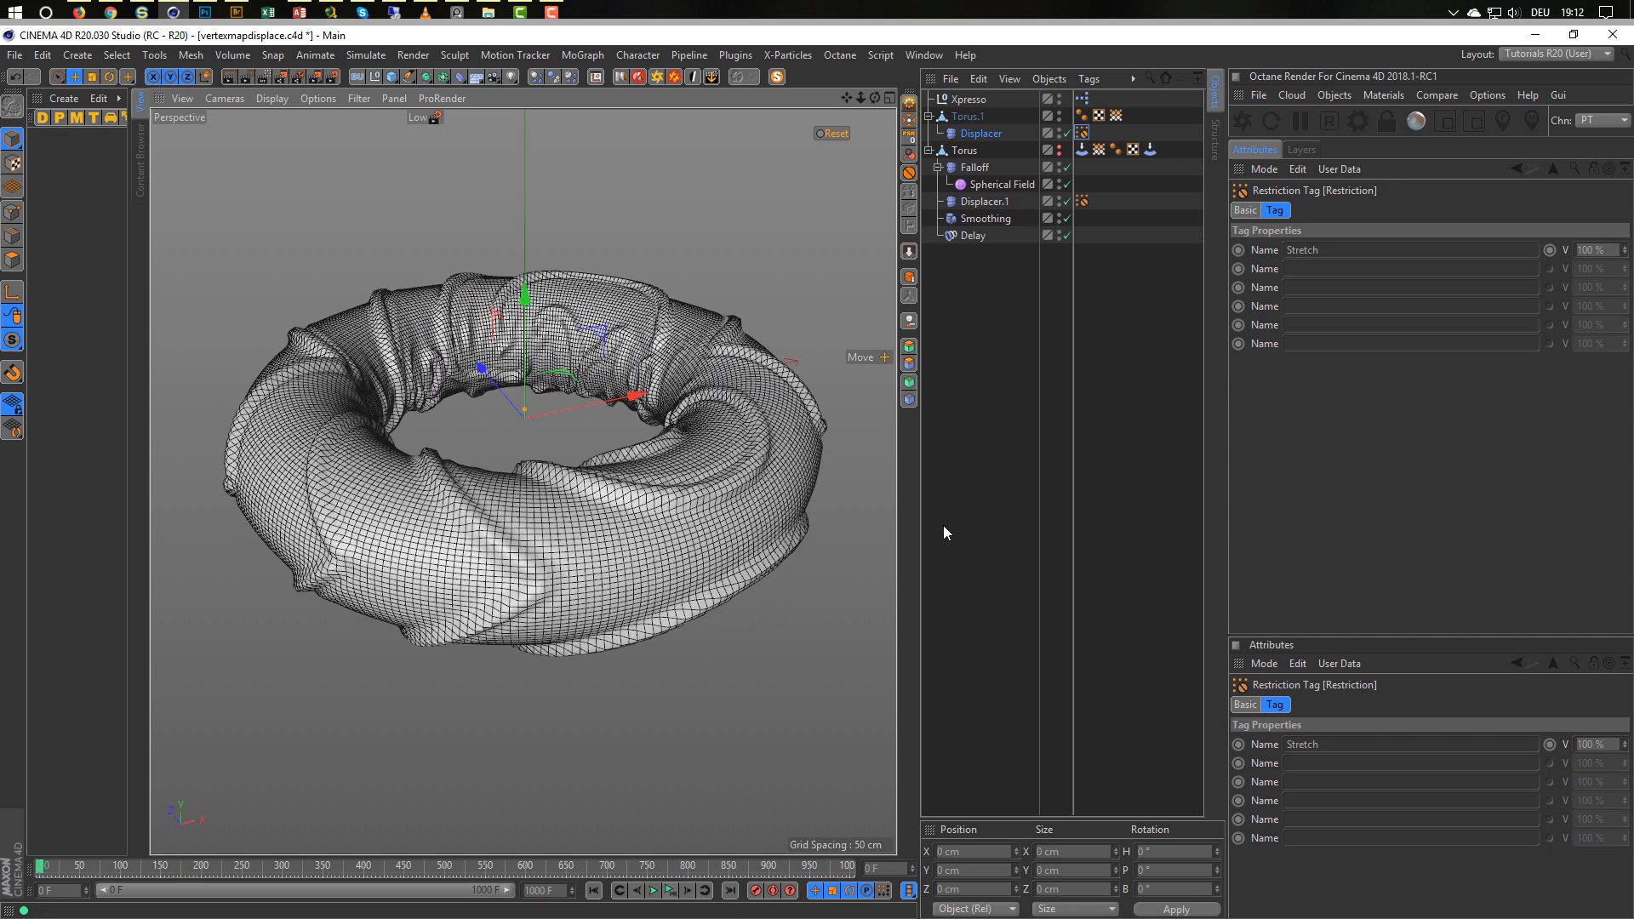
Set the displacement Type to Intensity and the Height to 30 cm on Torus.1's Displacer.
click(1008, 167)
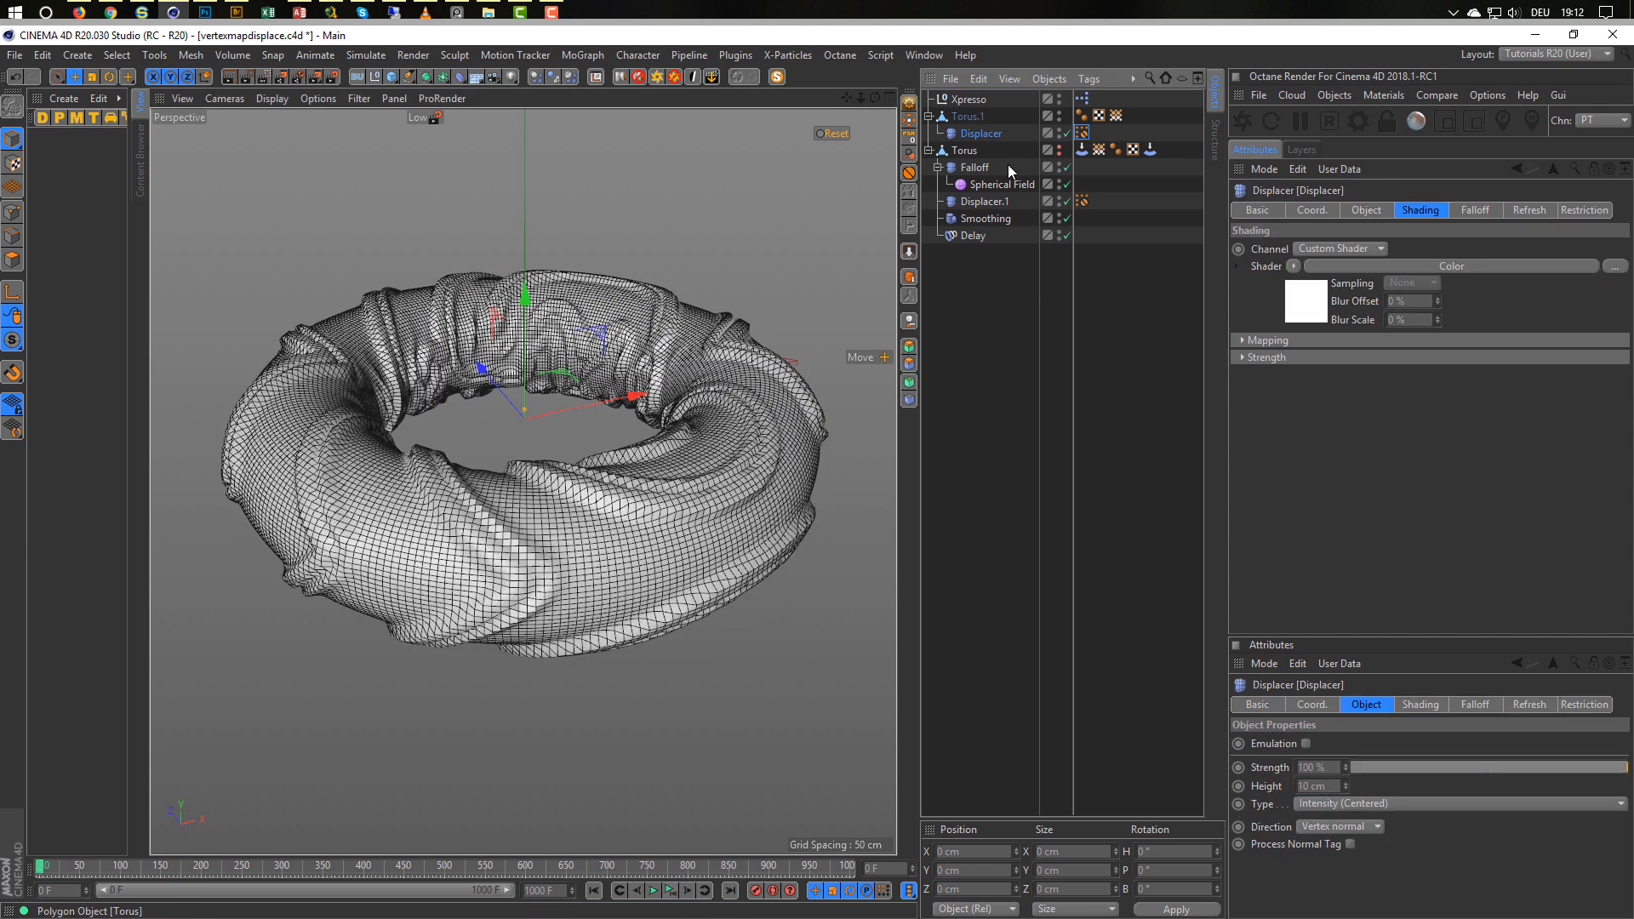
click(1365, 212)
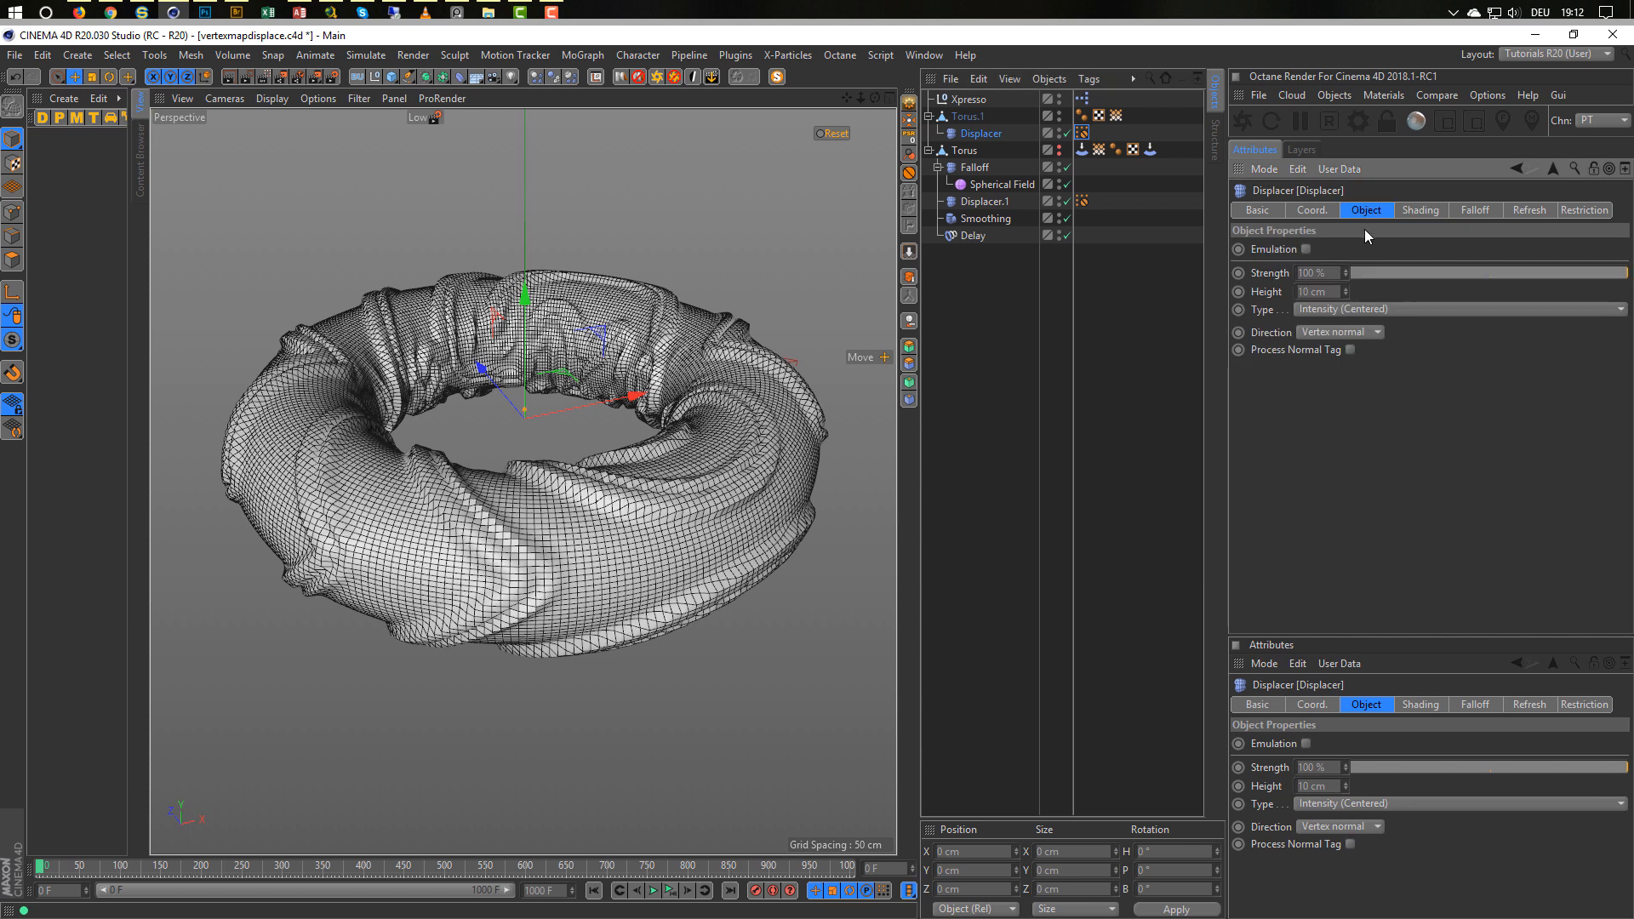
click(1329, 309)
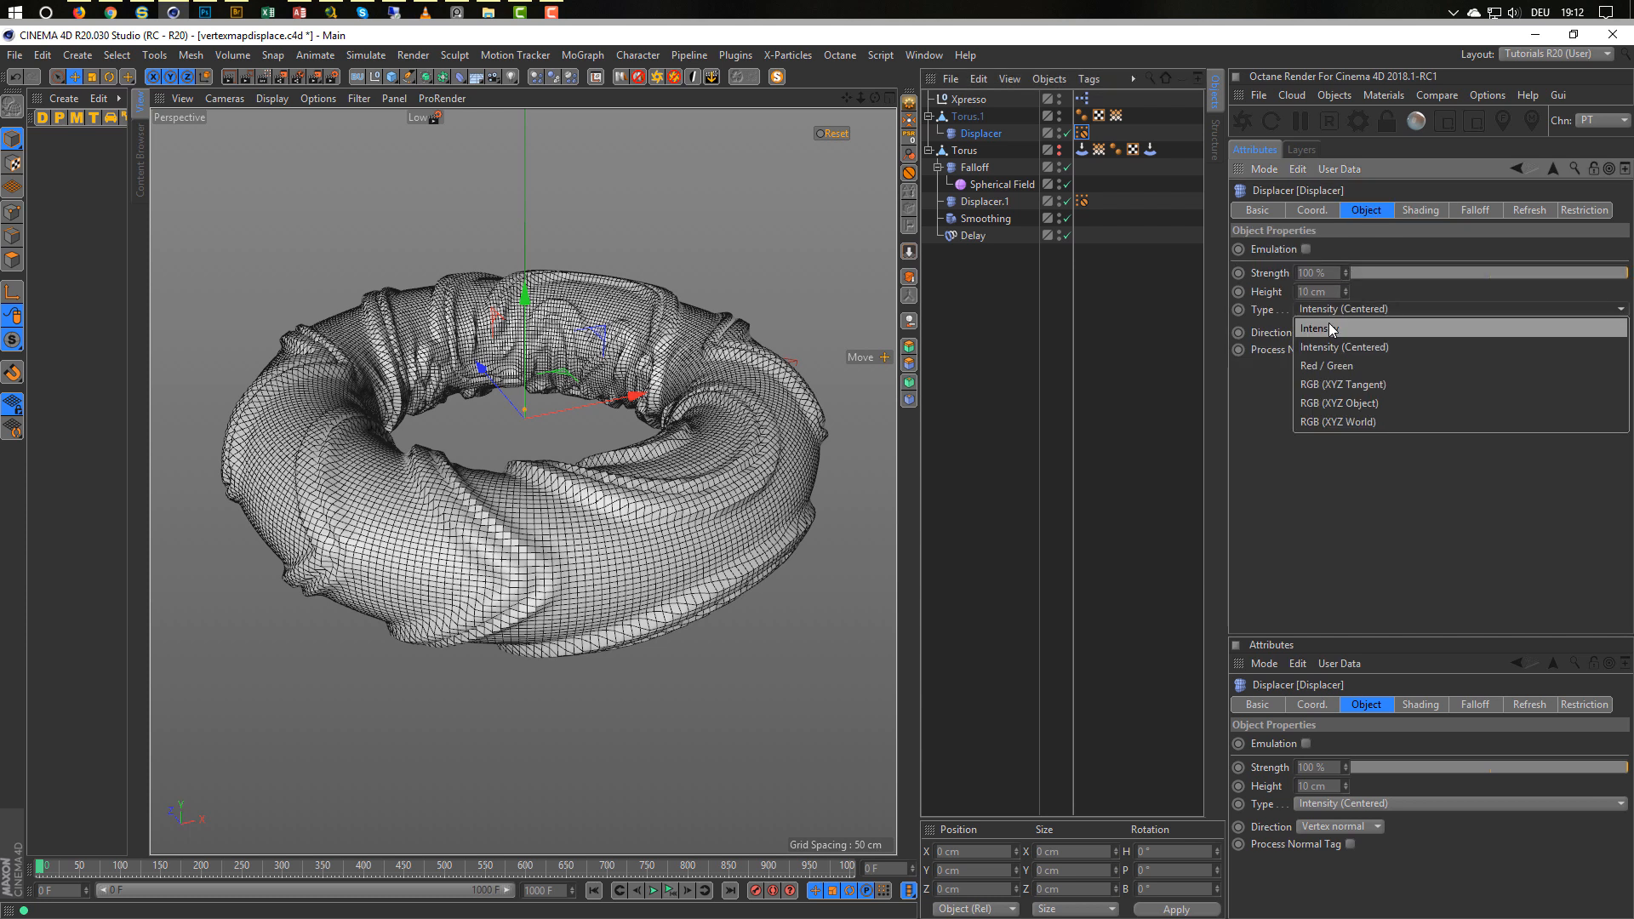
click(1329, 322)
click(1331, 291)
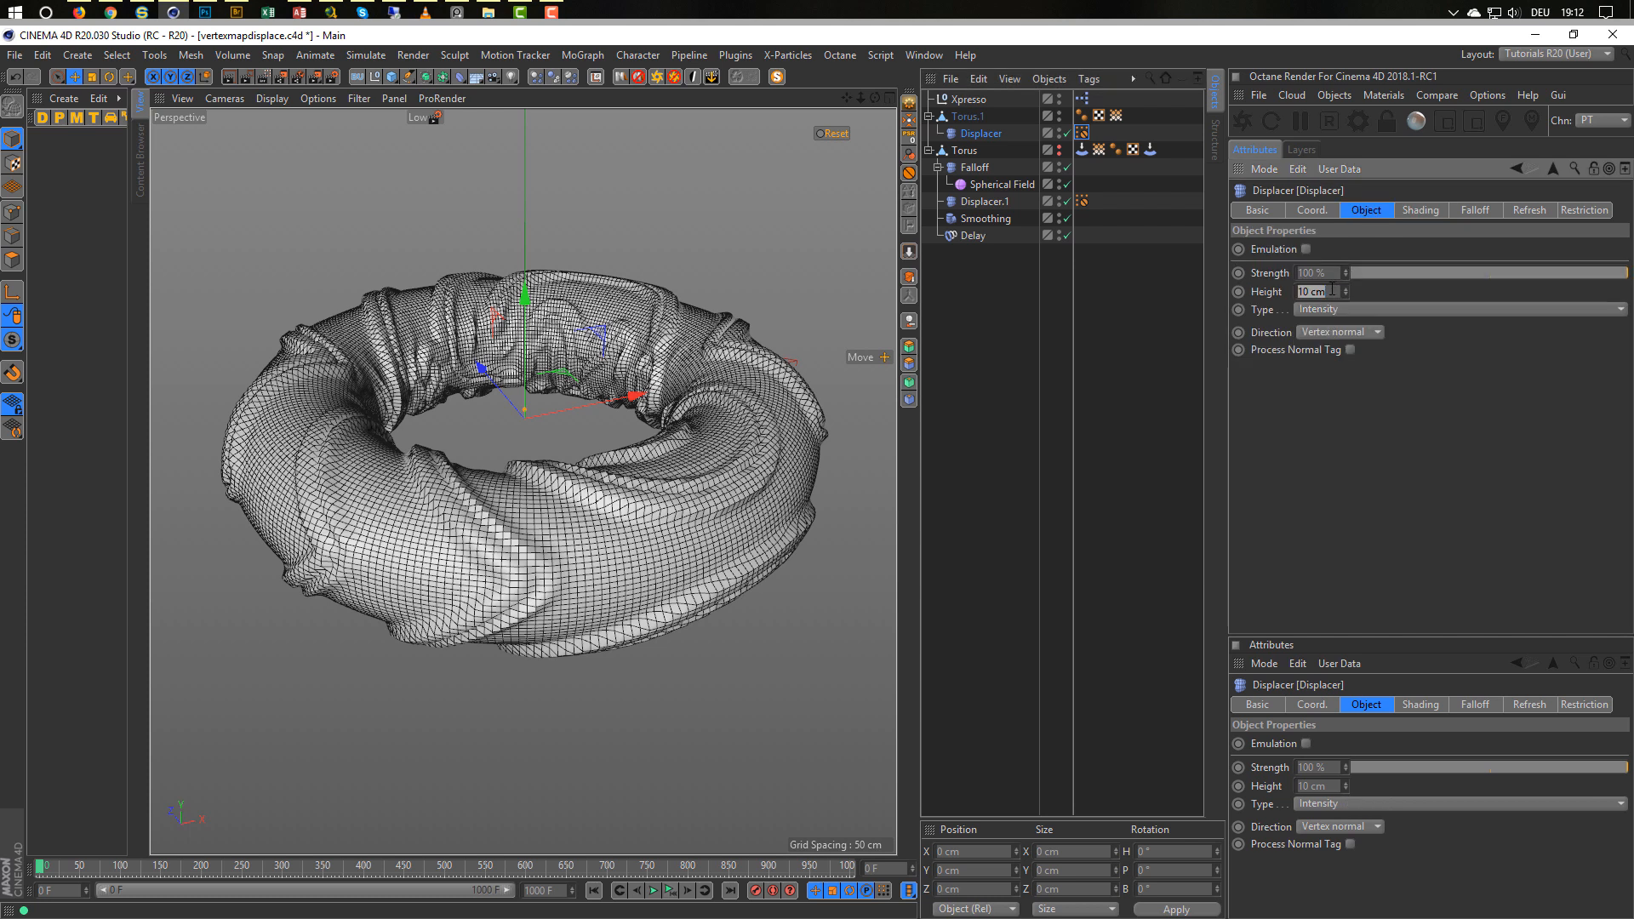
text(30)
key(Return)
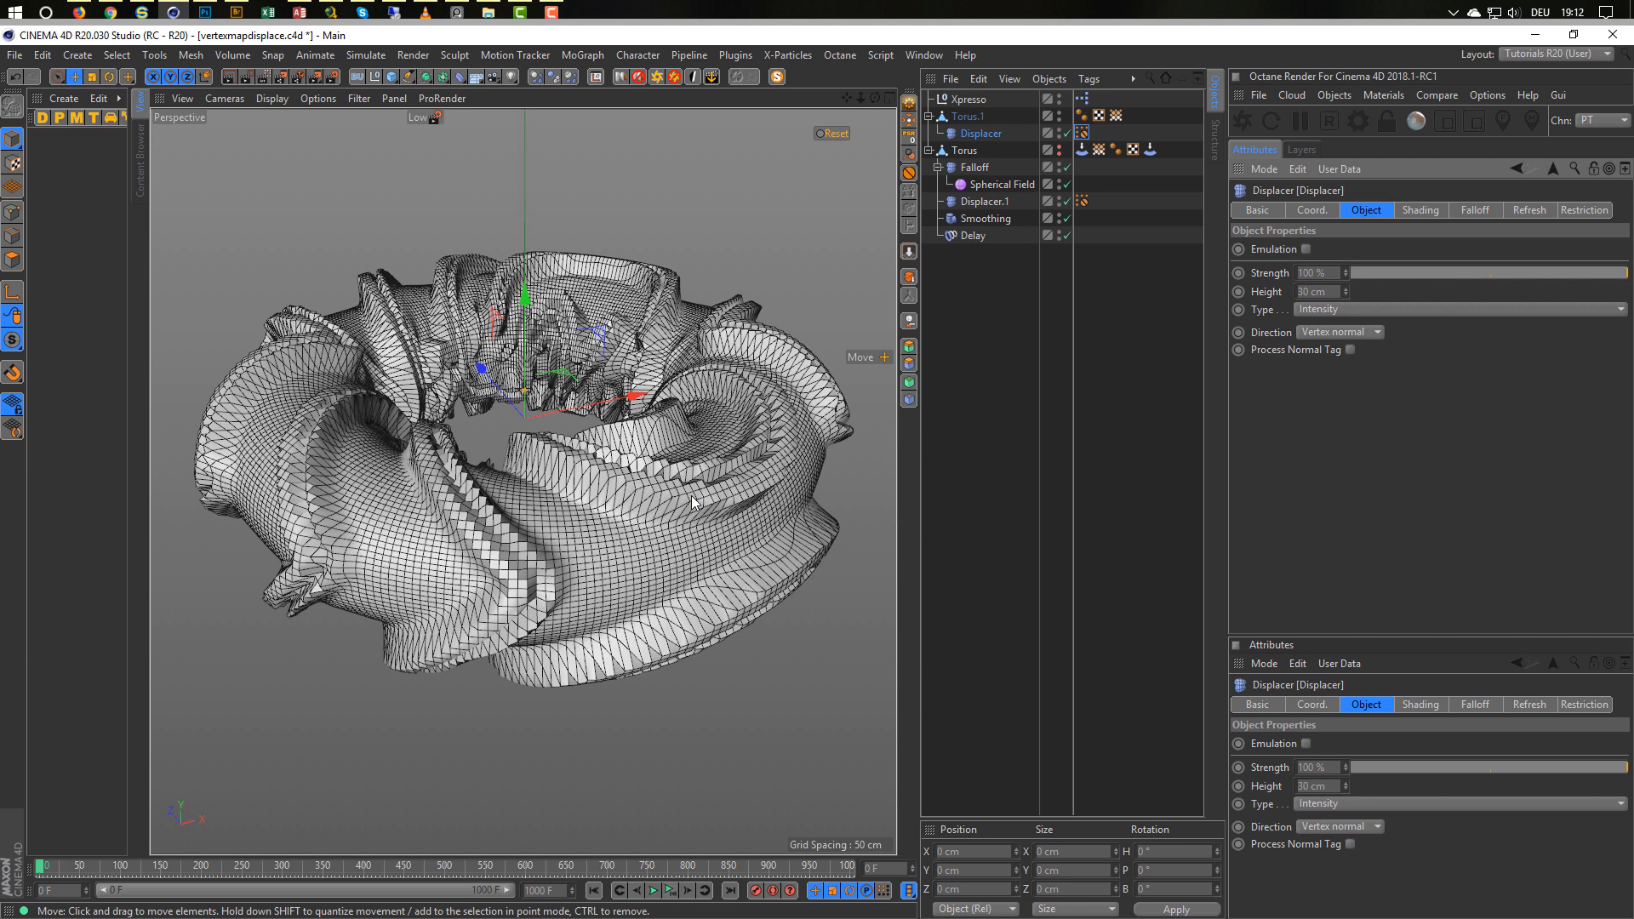
Place Torus.1 in a Subdivision Surface grouped under a Null, and move the Displacer directly under that Null.
click(968, 116)
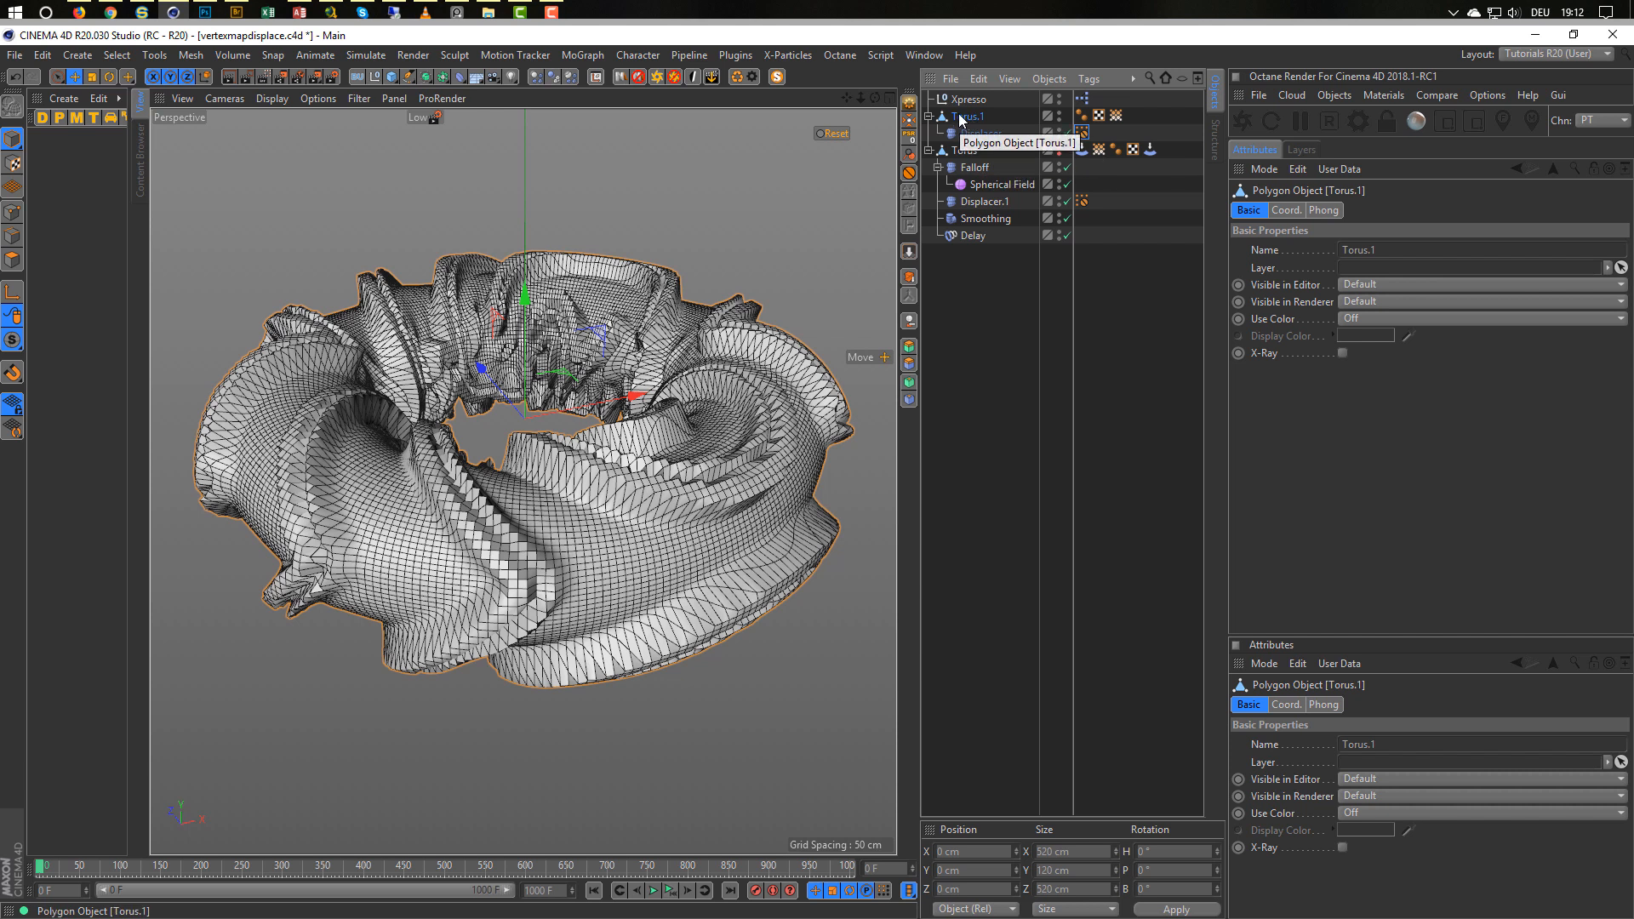
alt+click(426, 79)
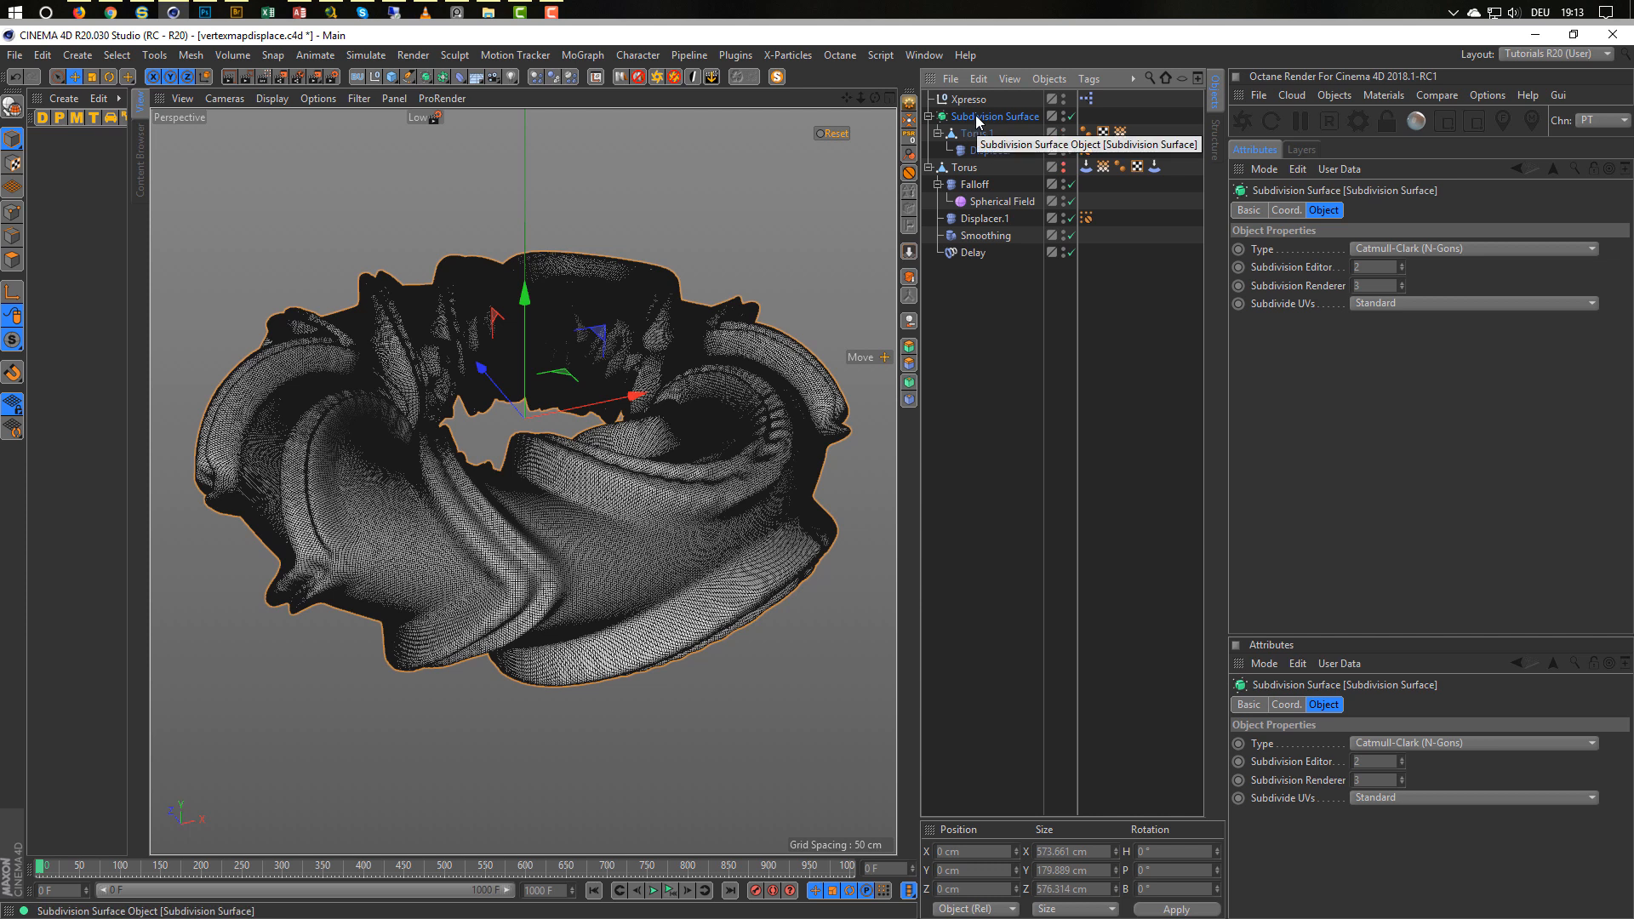
key(alt+g)
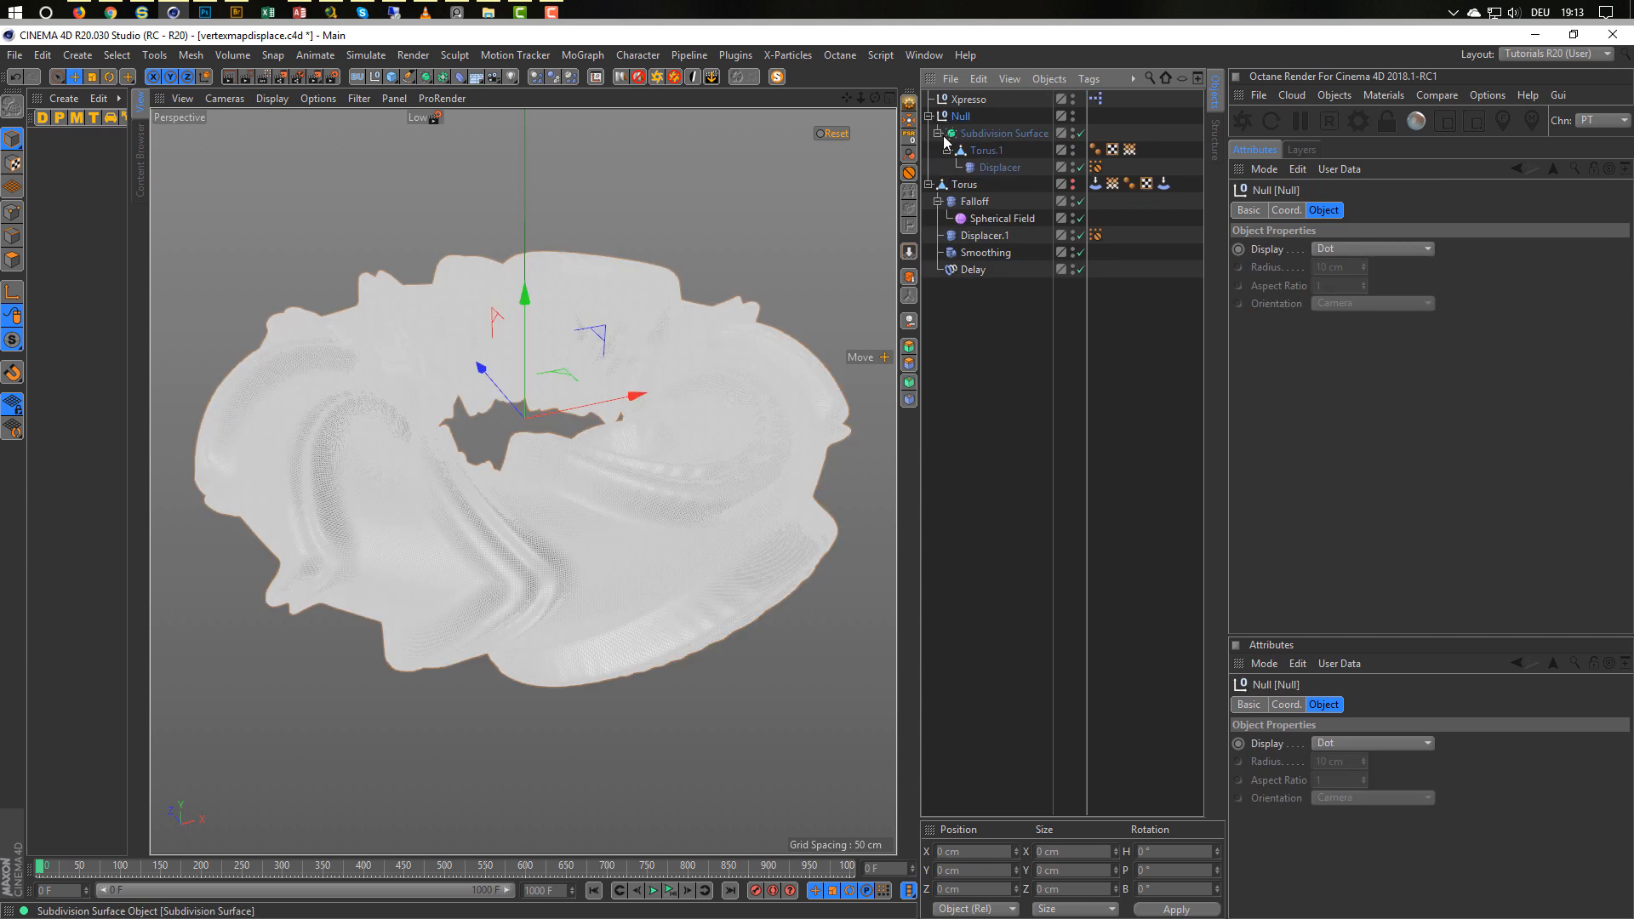
click(994, 167)
drag(972, 125, 974, 127)
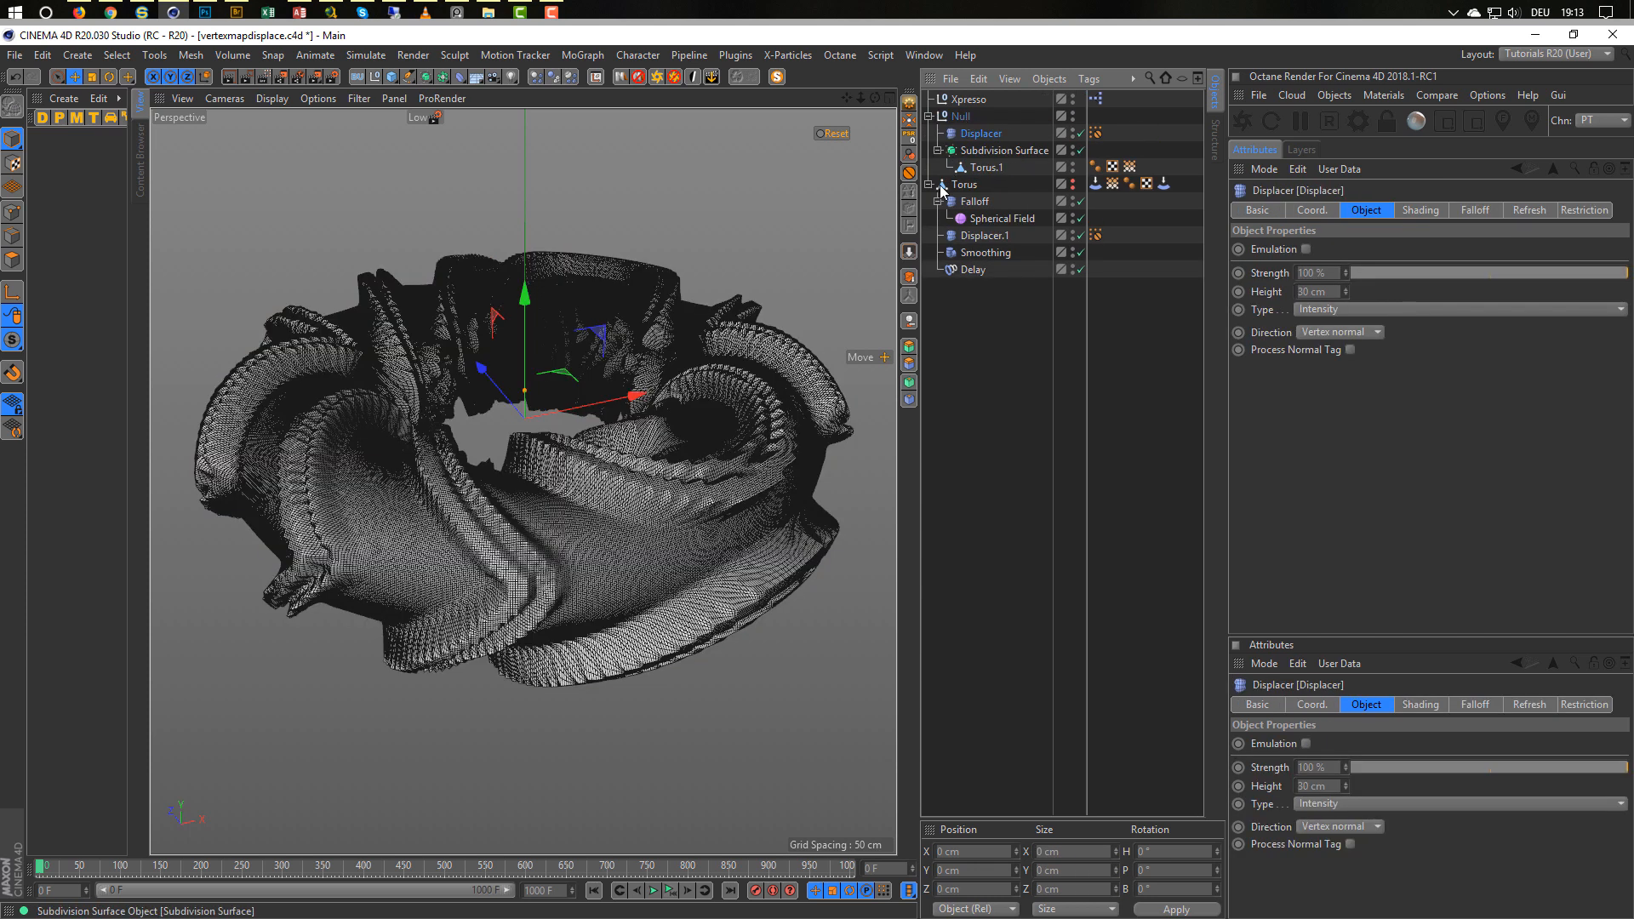
Set both the editor and renderer subdivision levels of the Subdivision Surface around Torus.1 to 2.
alt+right_drag(509, 521, 682, 427)
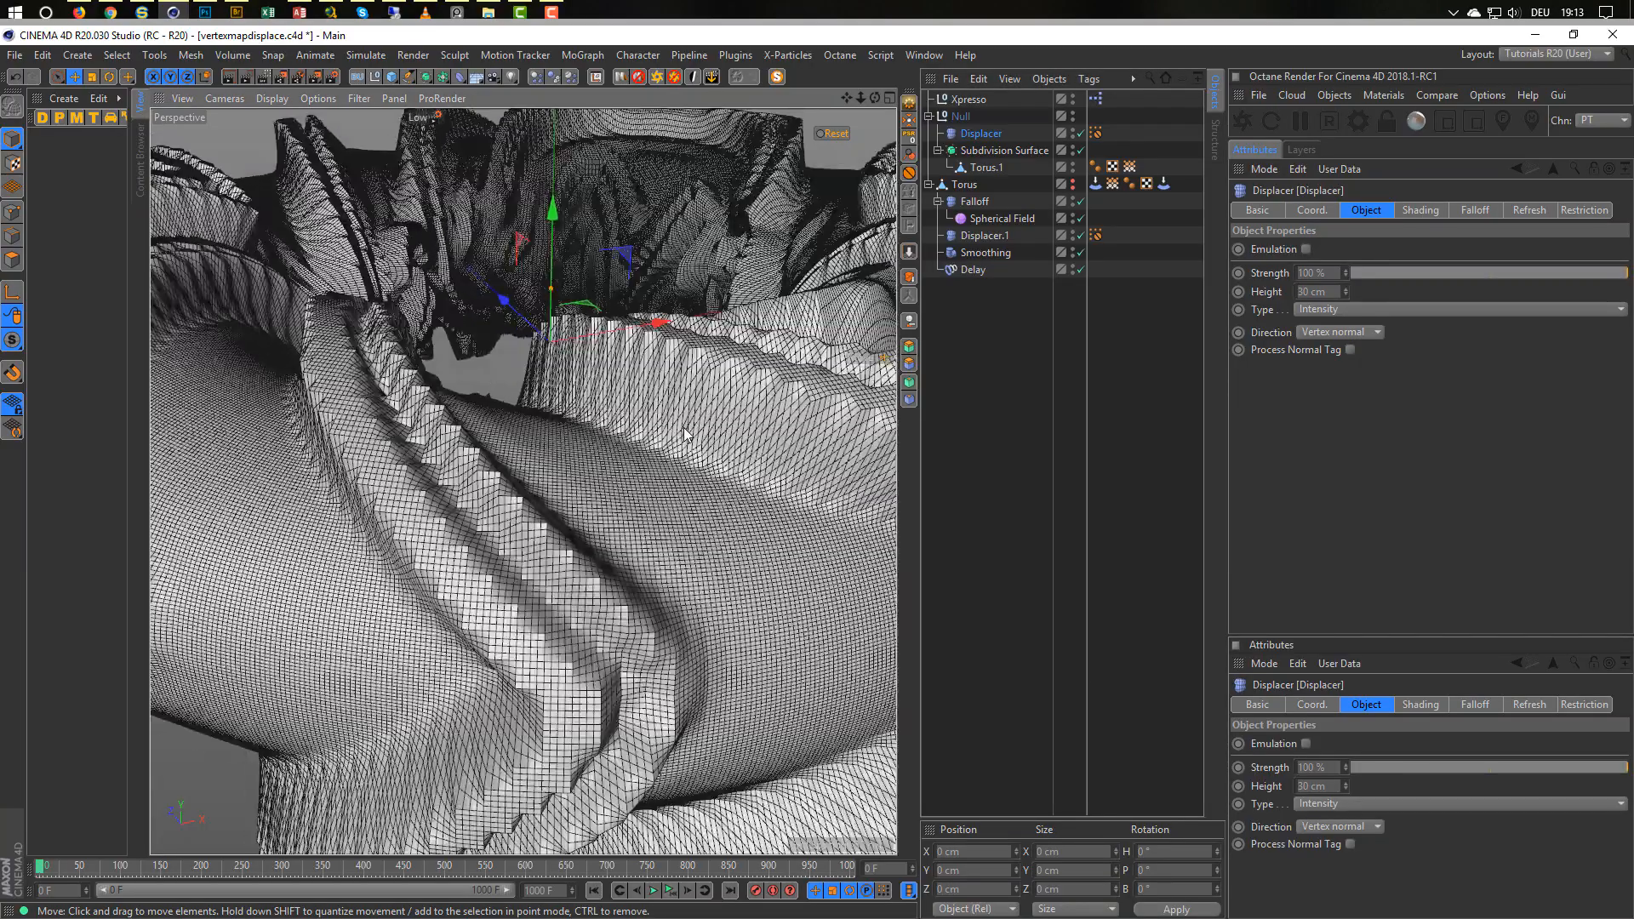
click(978, 151)
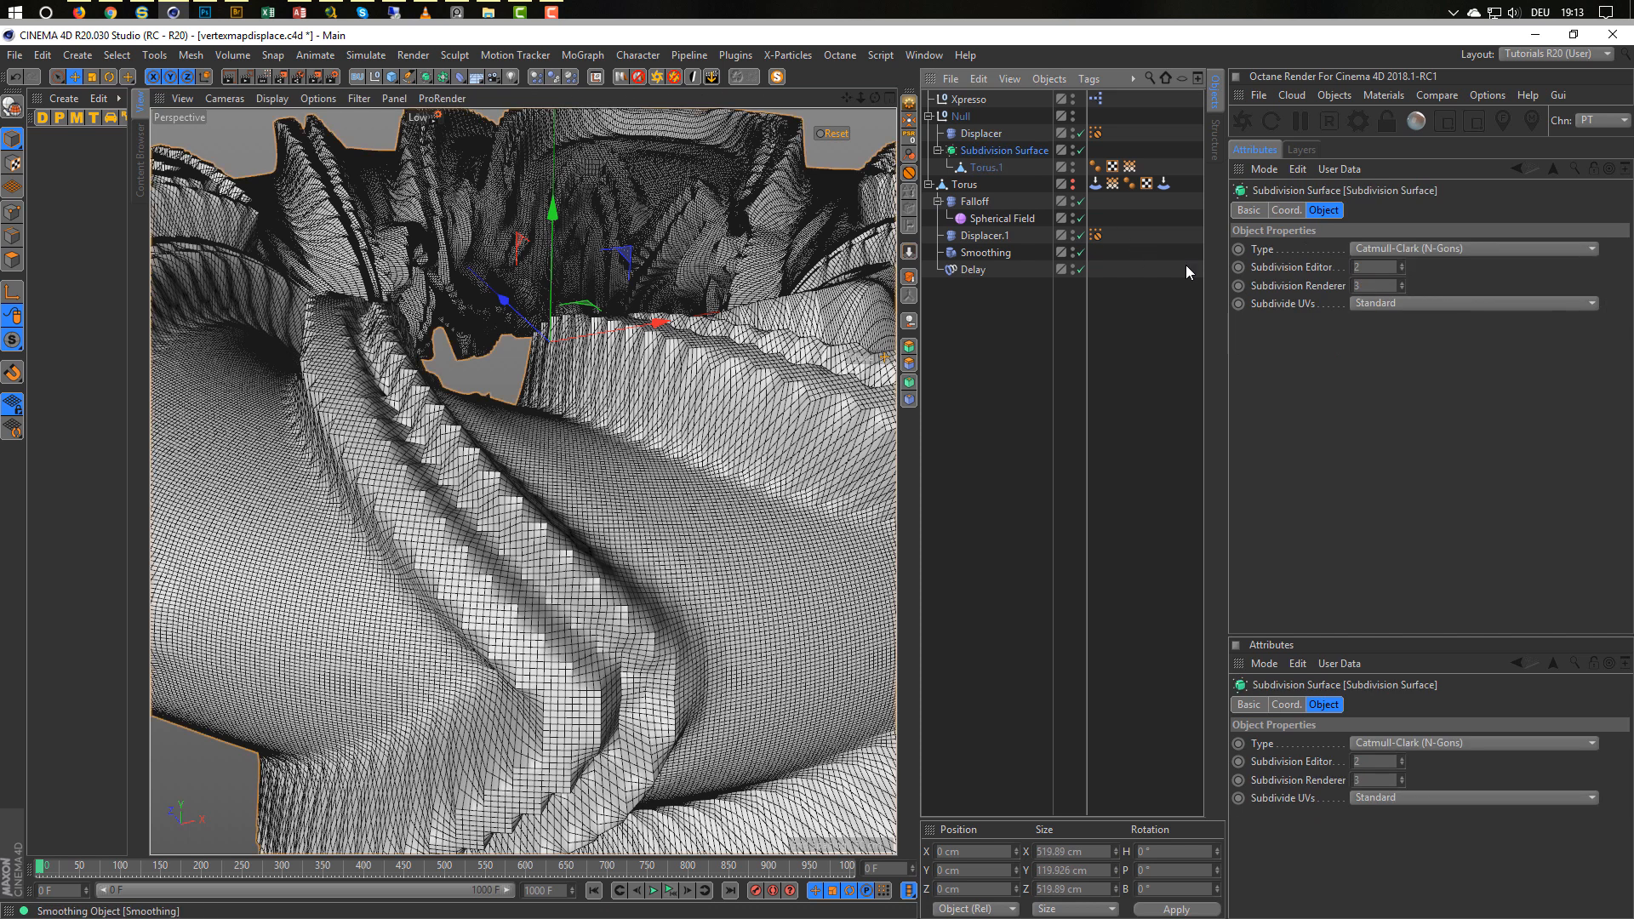
click(1401, 264)
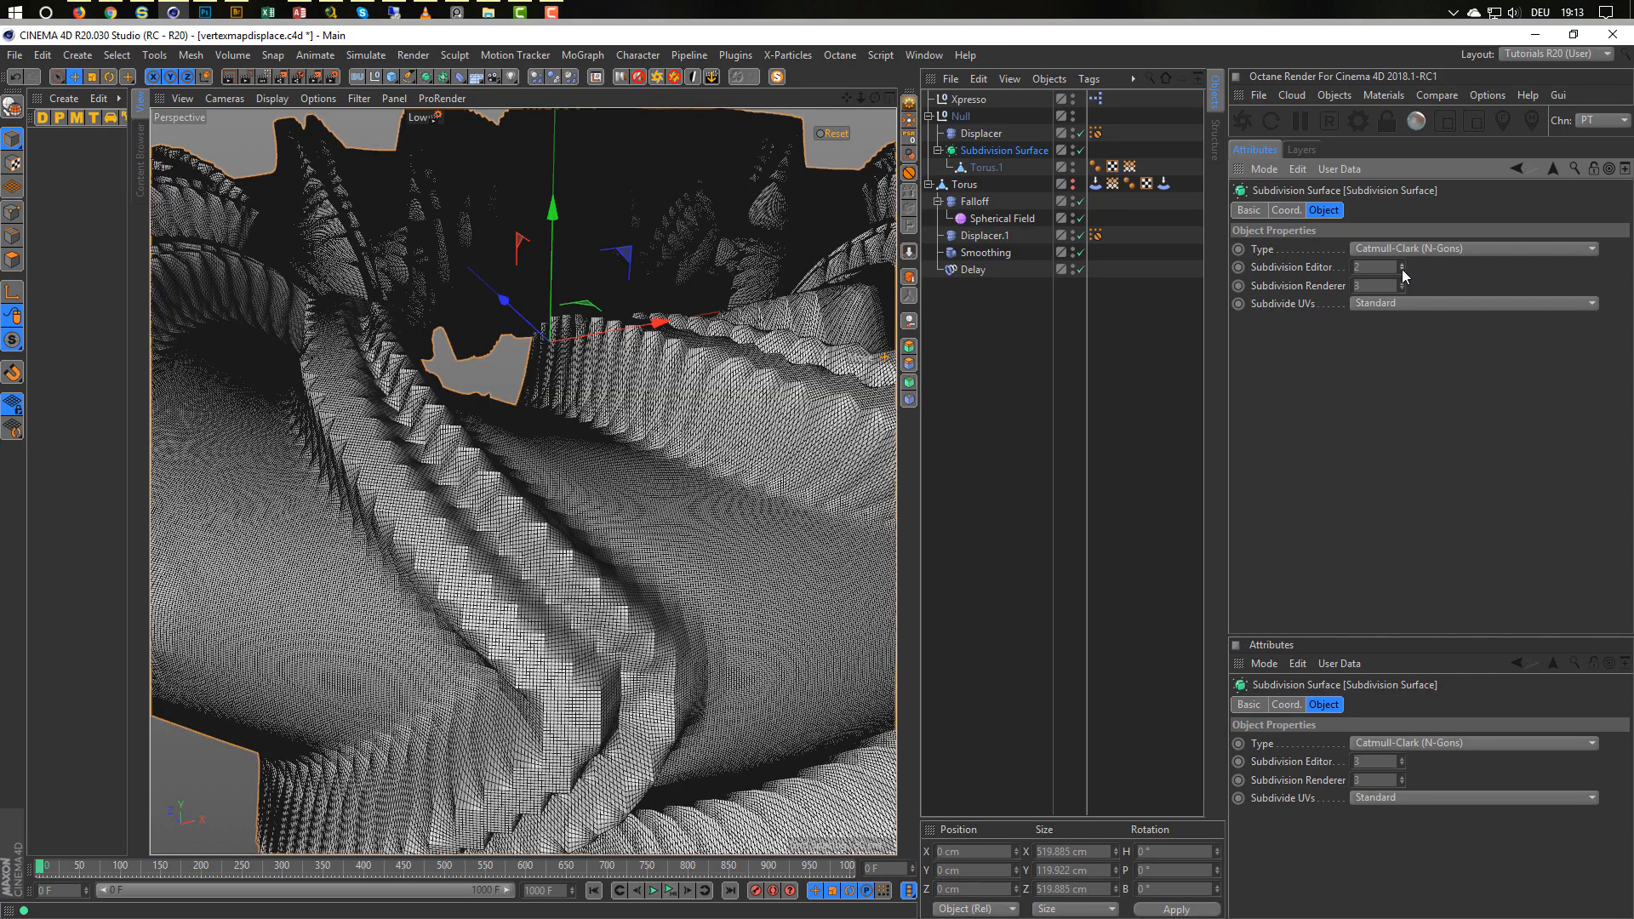
click(1401, 289)
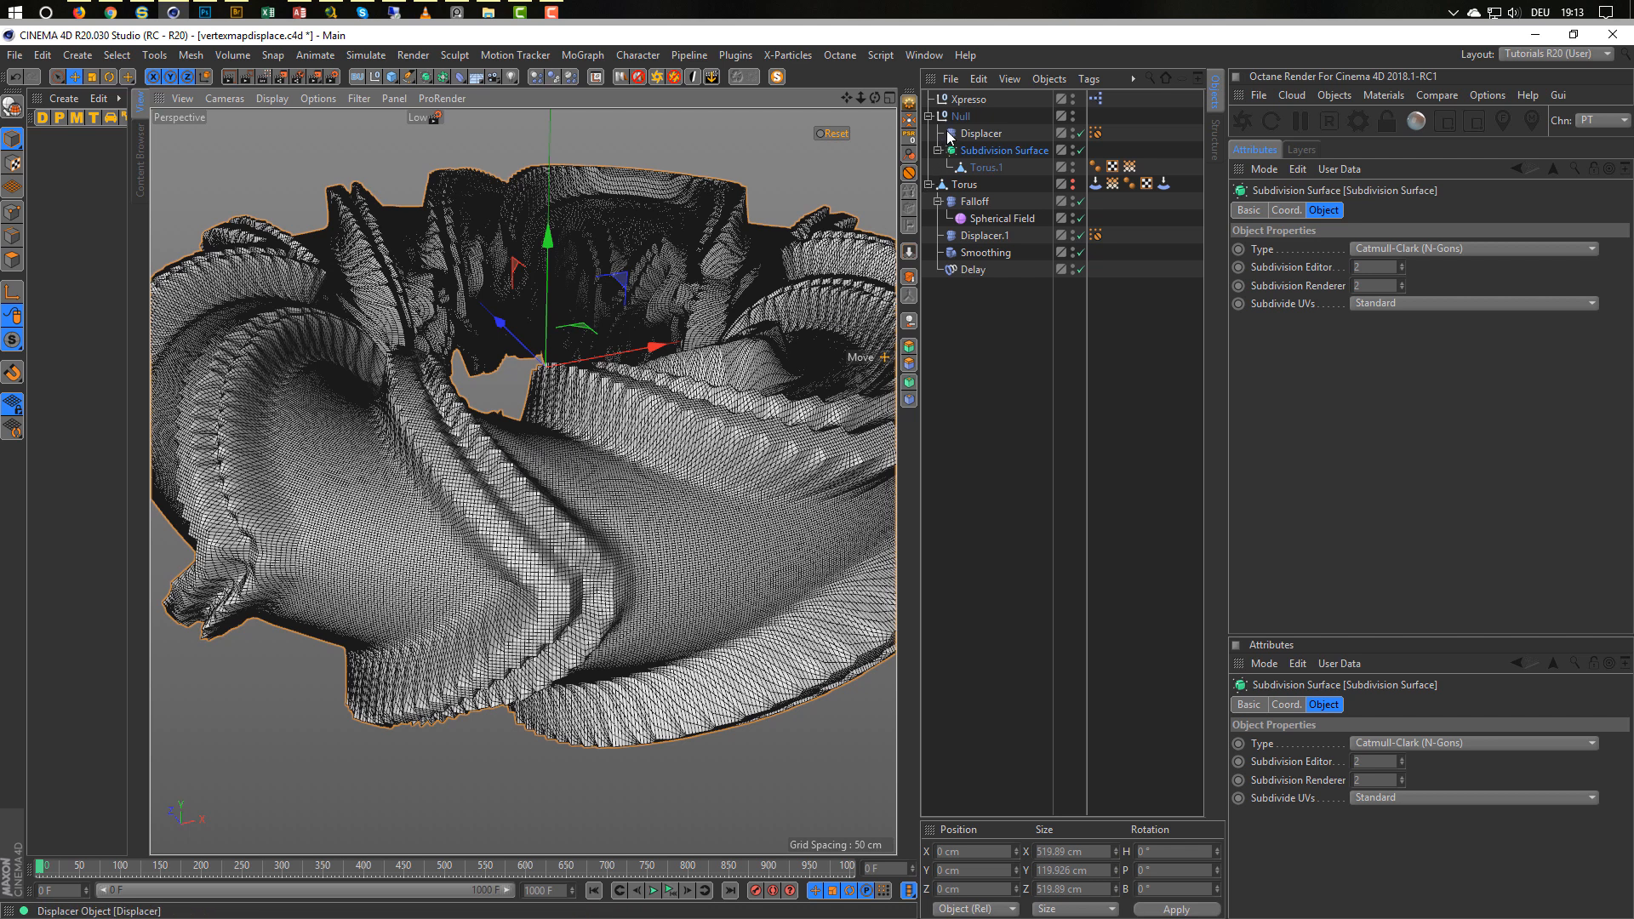
Add a Smoothing deformer under the Null, between the Displacer and the Subdivision Surface.
click(459, 77)
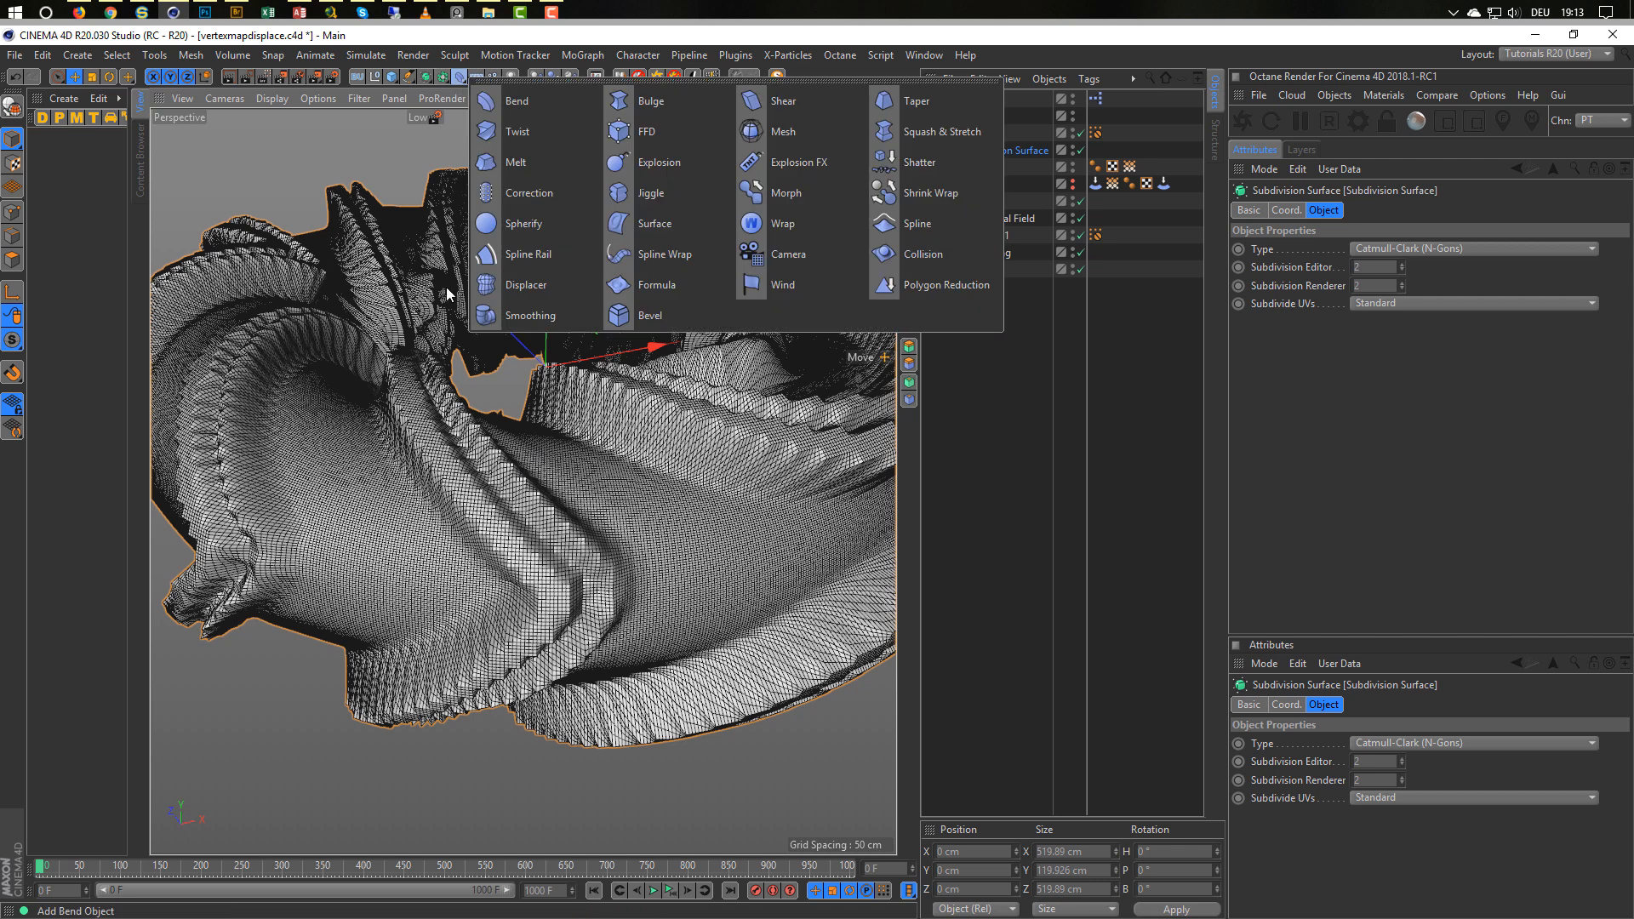
click(521, 320)
drag(983, 101, 980, 158)
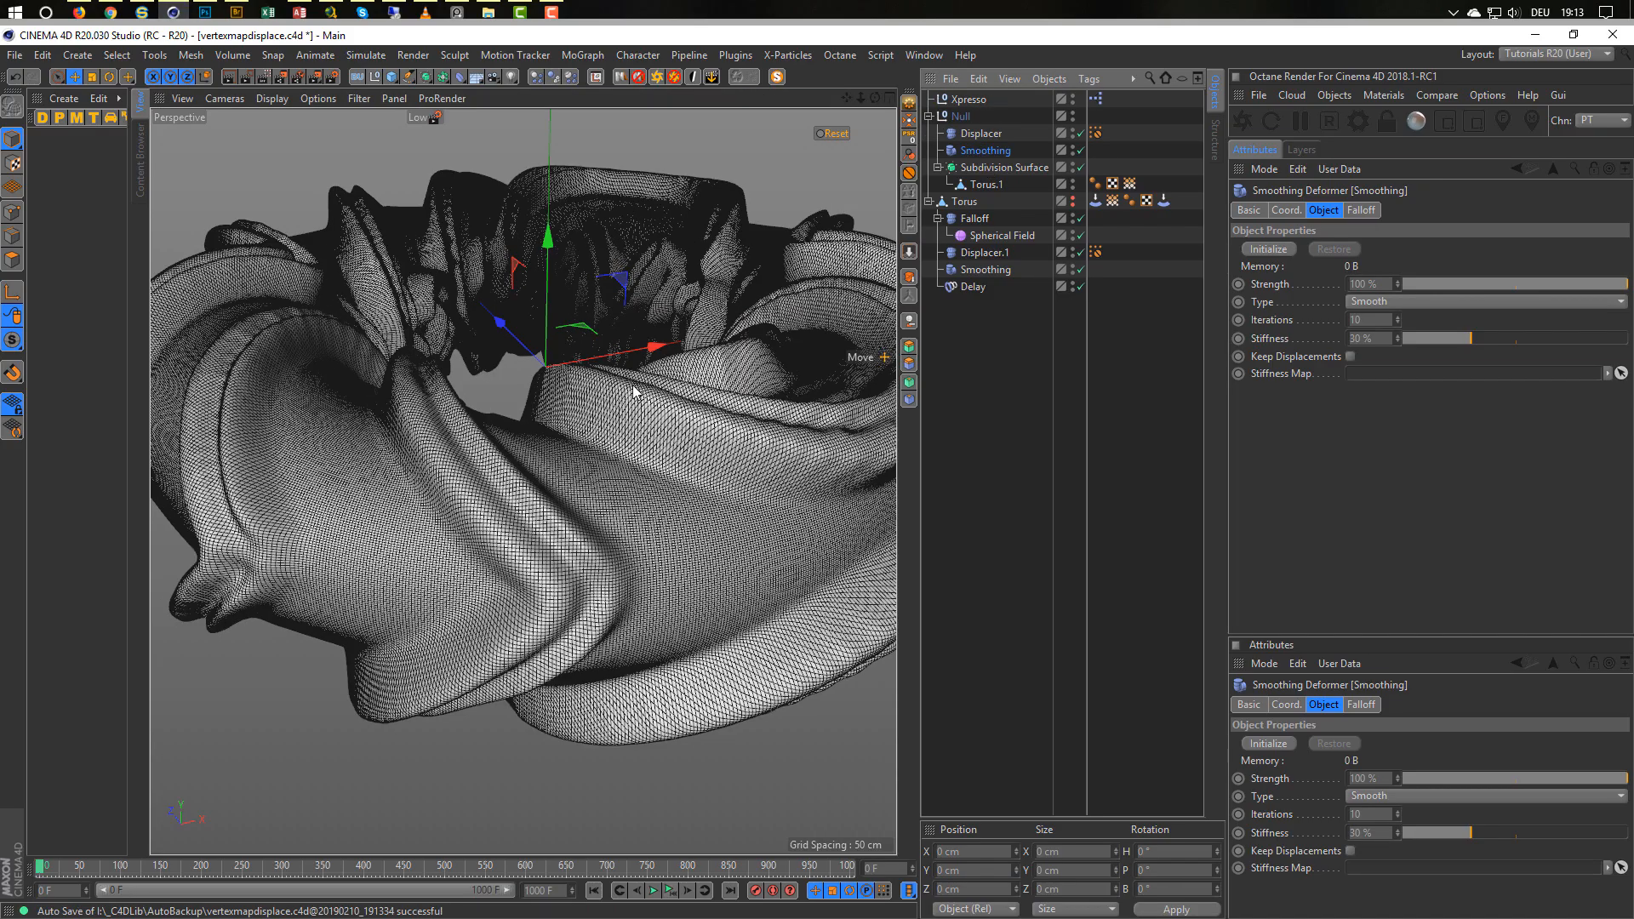
Switch the viewport display to Gouraud shading without lines to examine the smoothed torus.
alt+drag(527, 437, 657, 470)
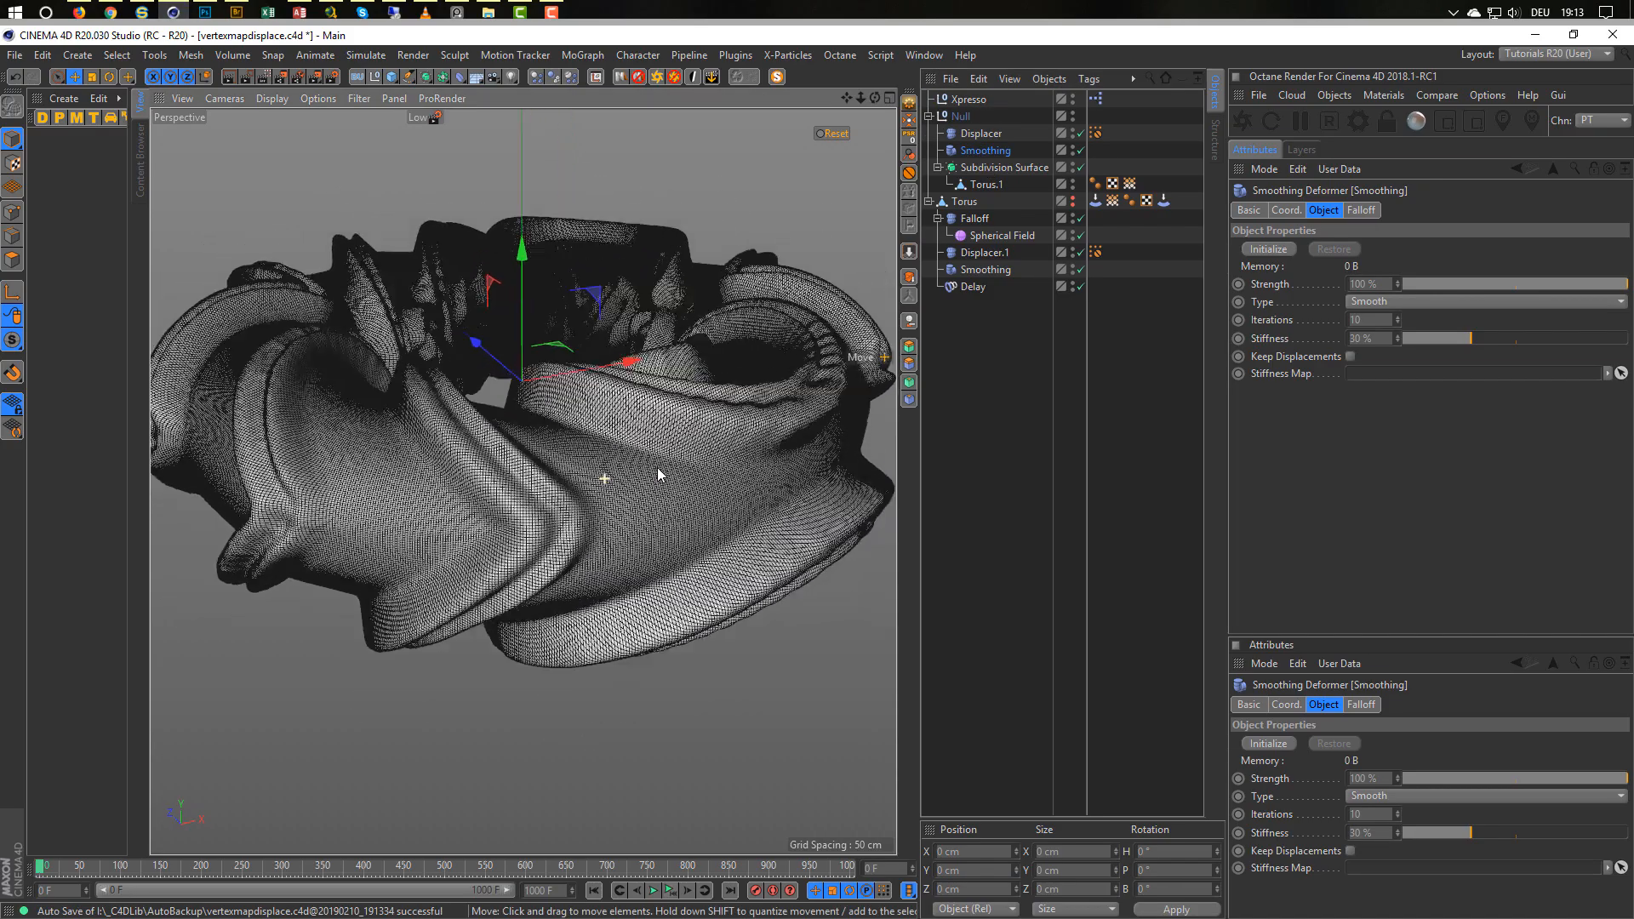
scroll(698, 456, up, 5)
scroll(695, 454, down, 5)
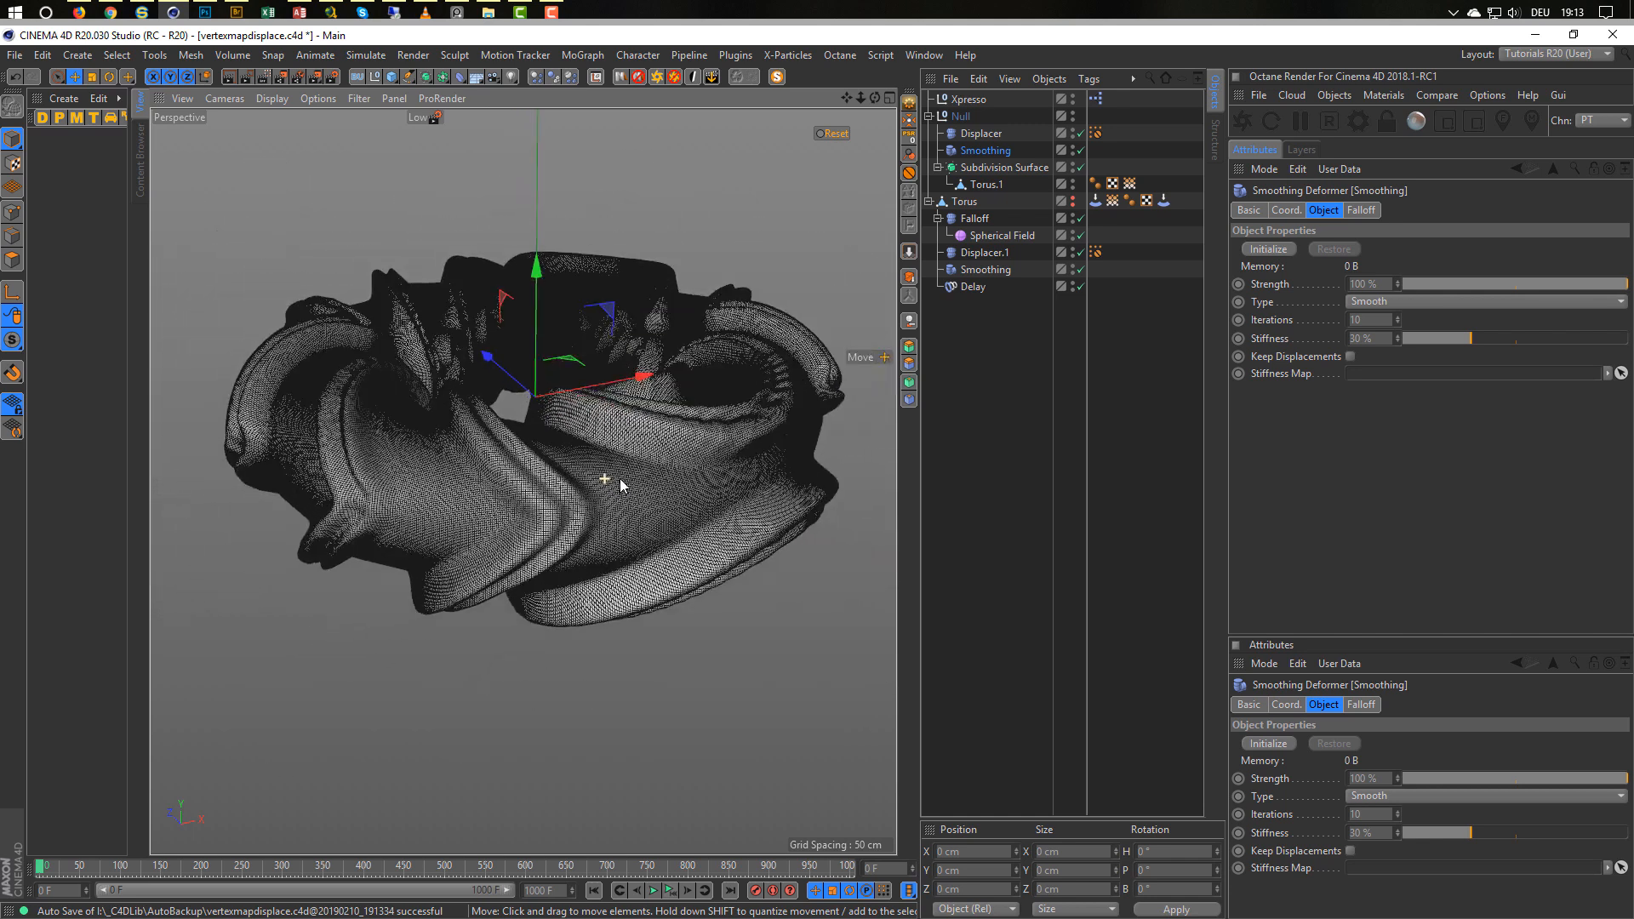
key(n)
key(a)
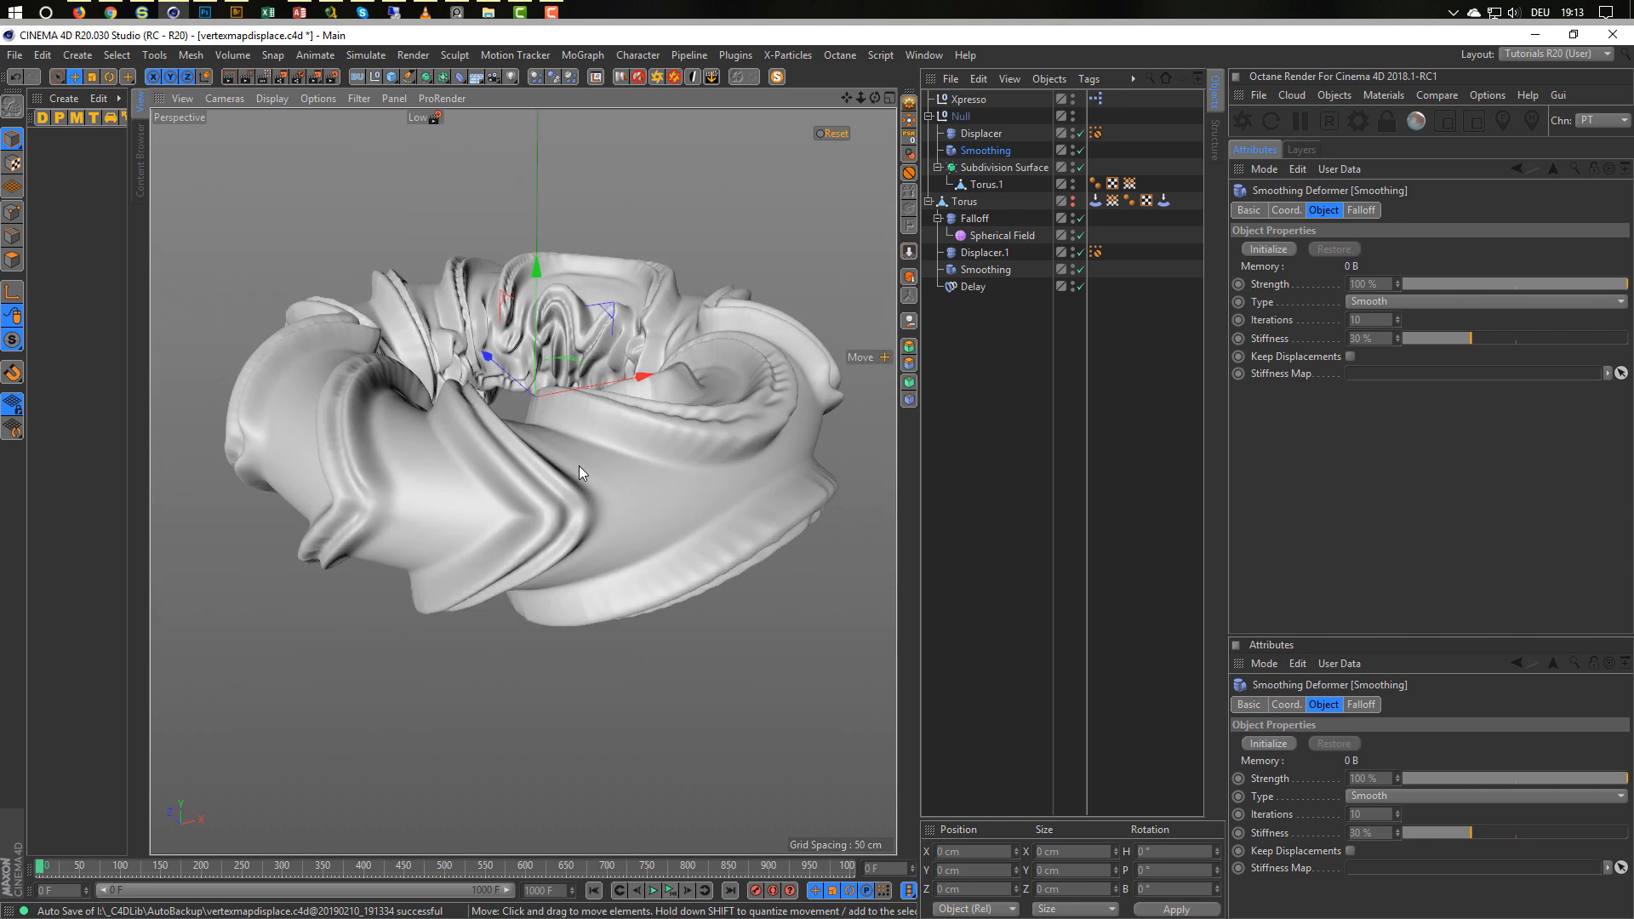
scroll(578, 467, up, 3)
scroll(595, 452, down, 5)
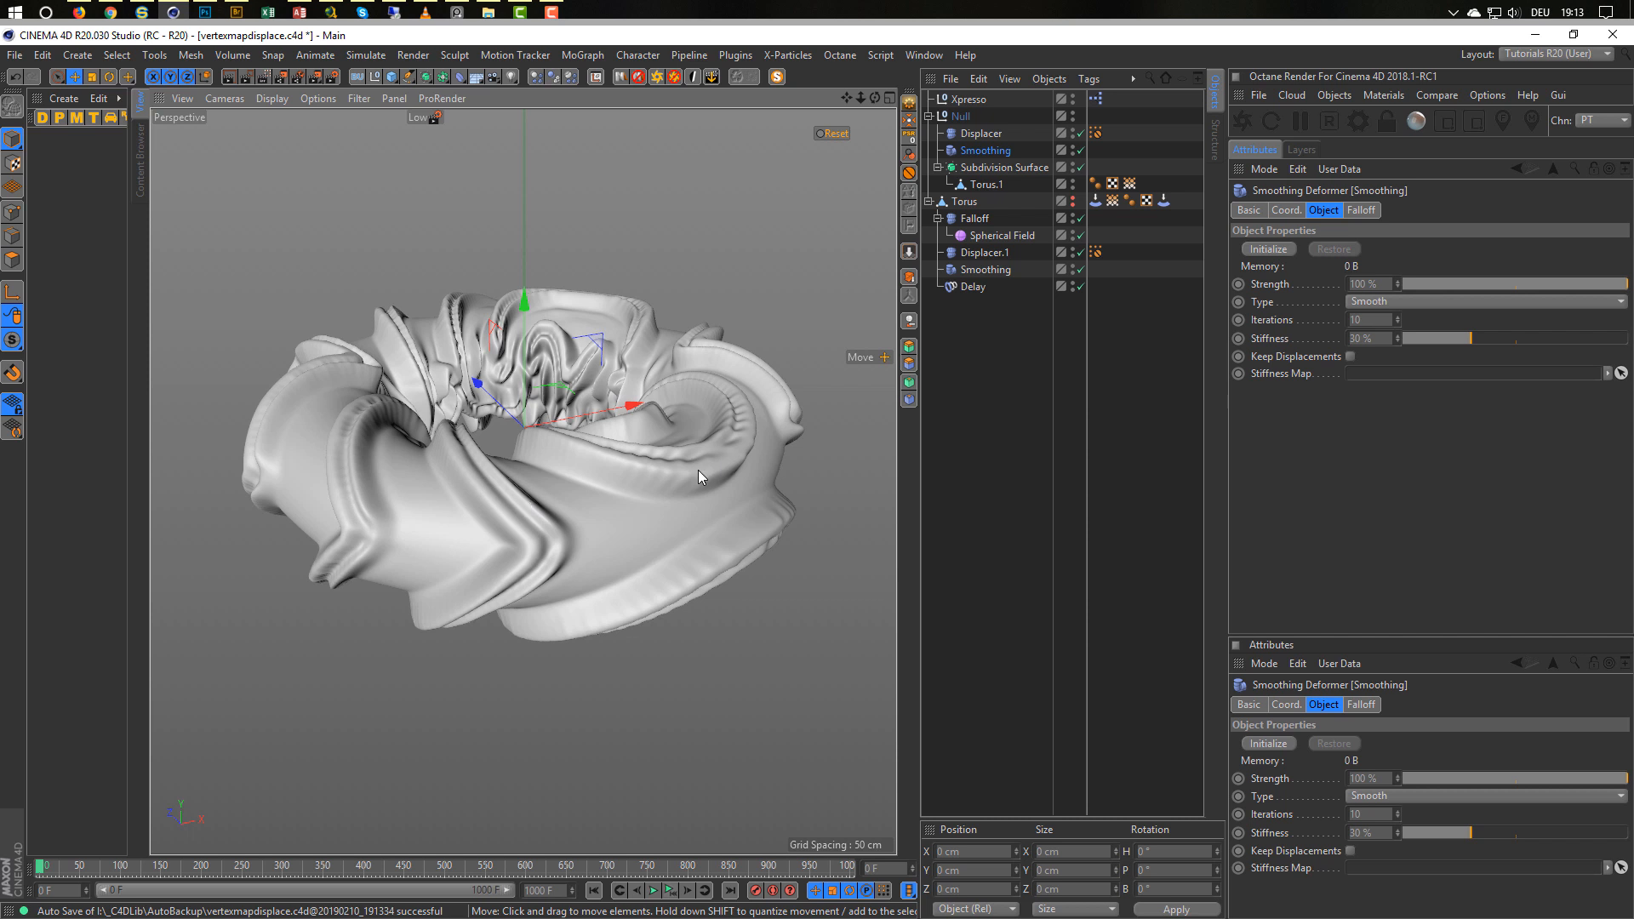
Replace the Color shader of Torus.1's Displacer with a Noise shader.
click(980, 134)
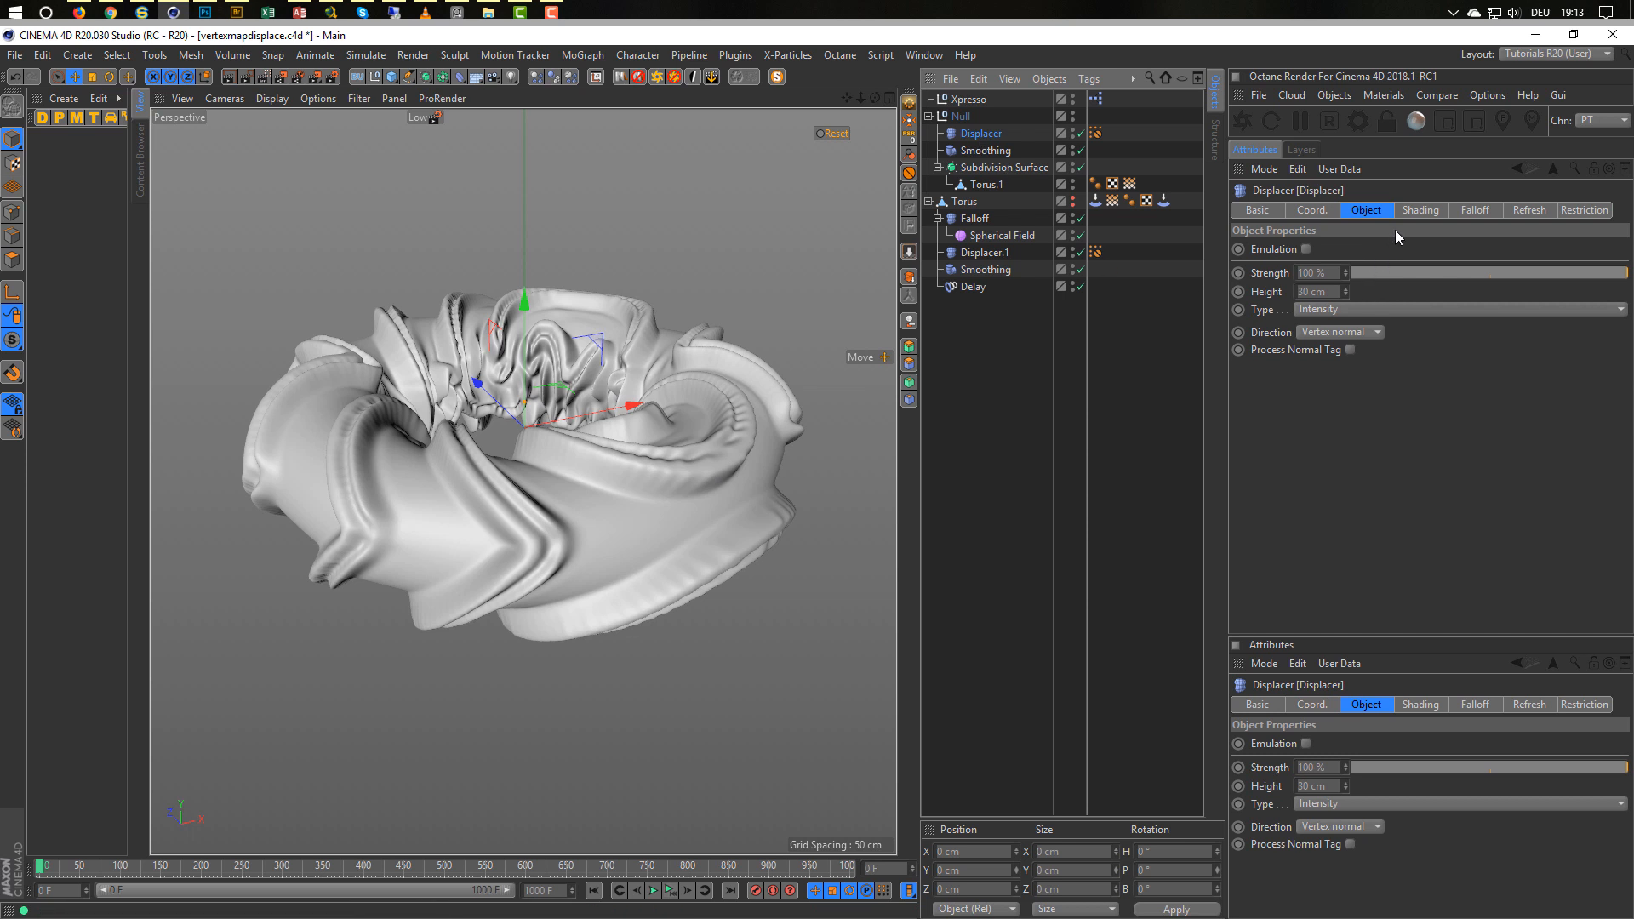
click(1409, 212)
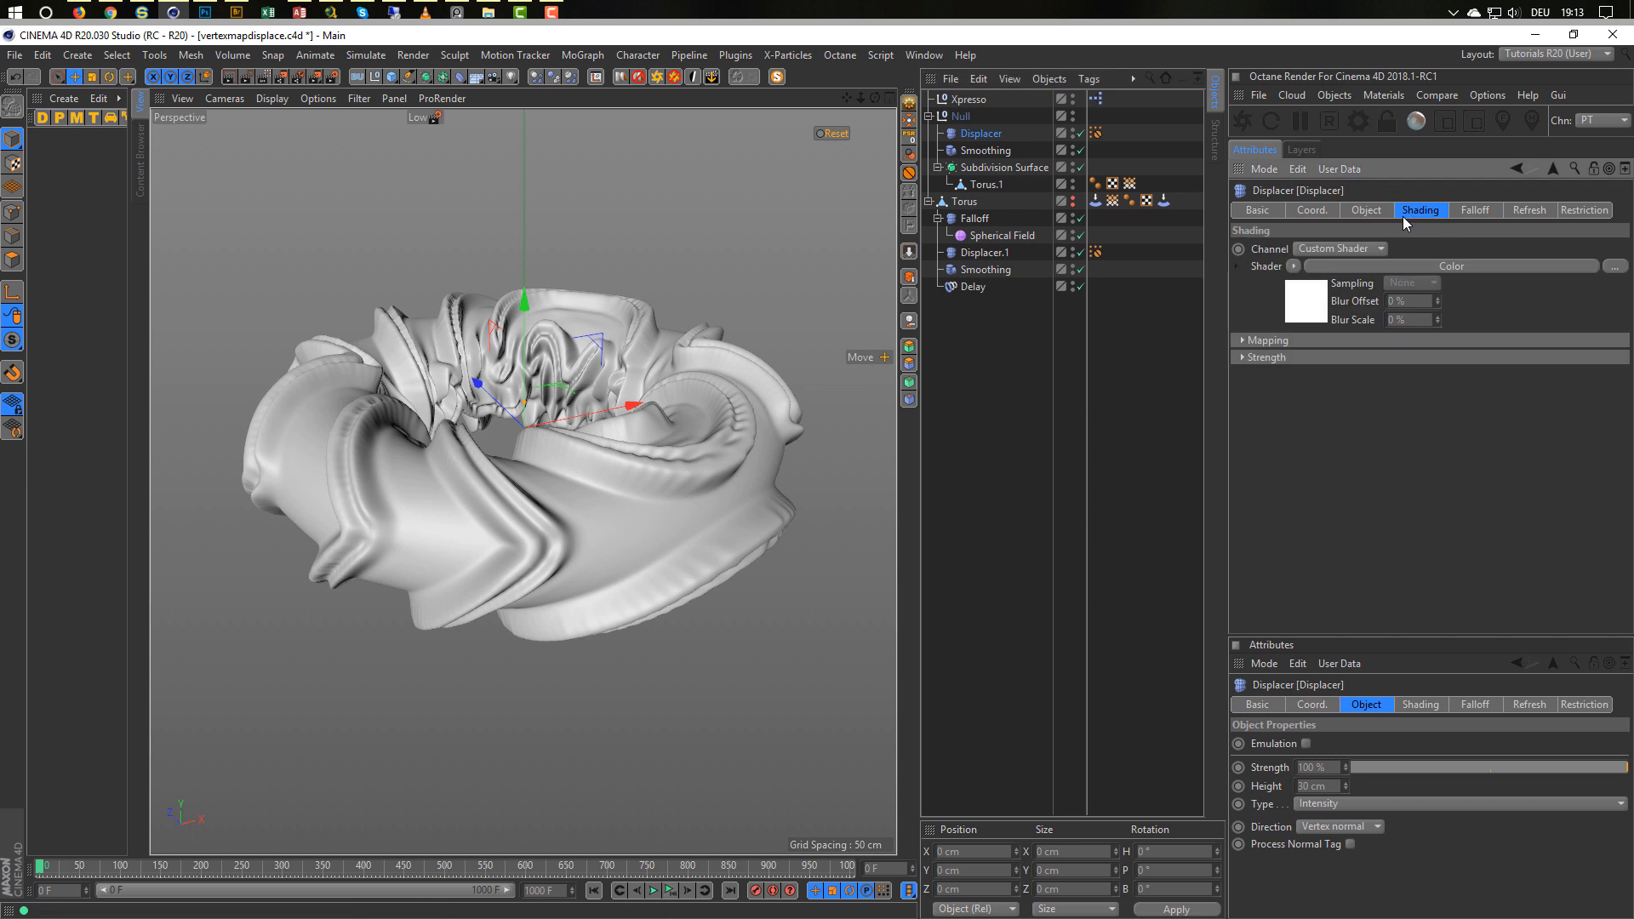
click(1294, 267)
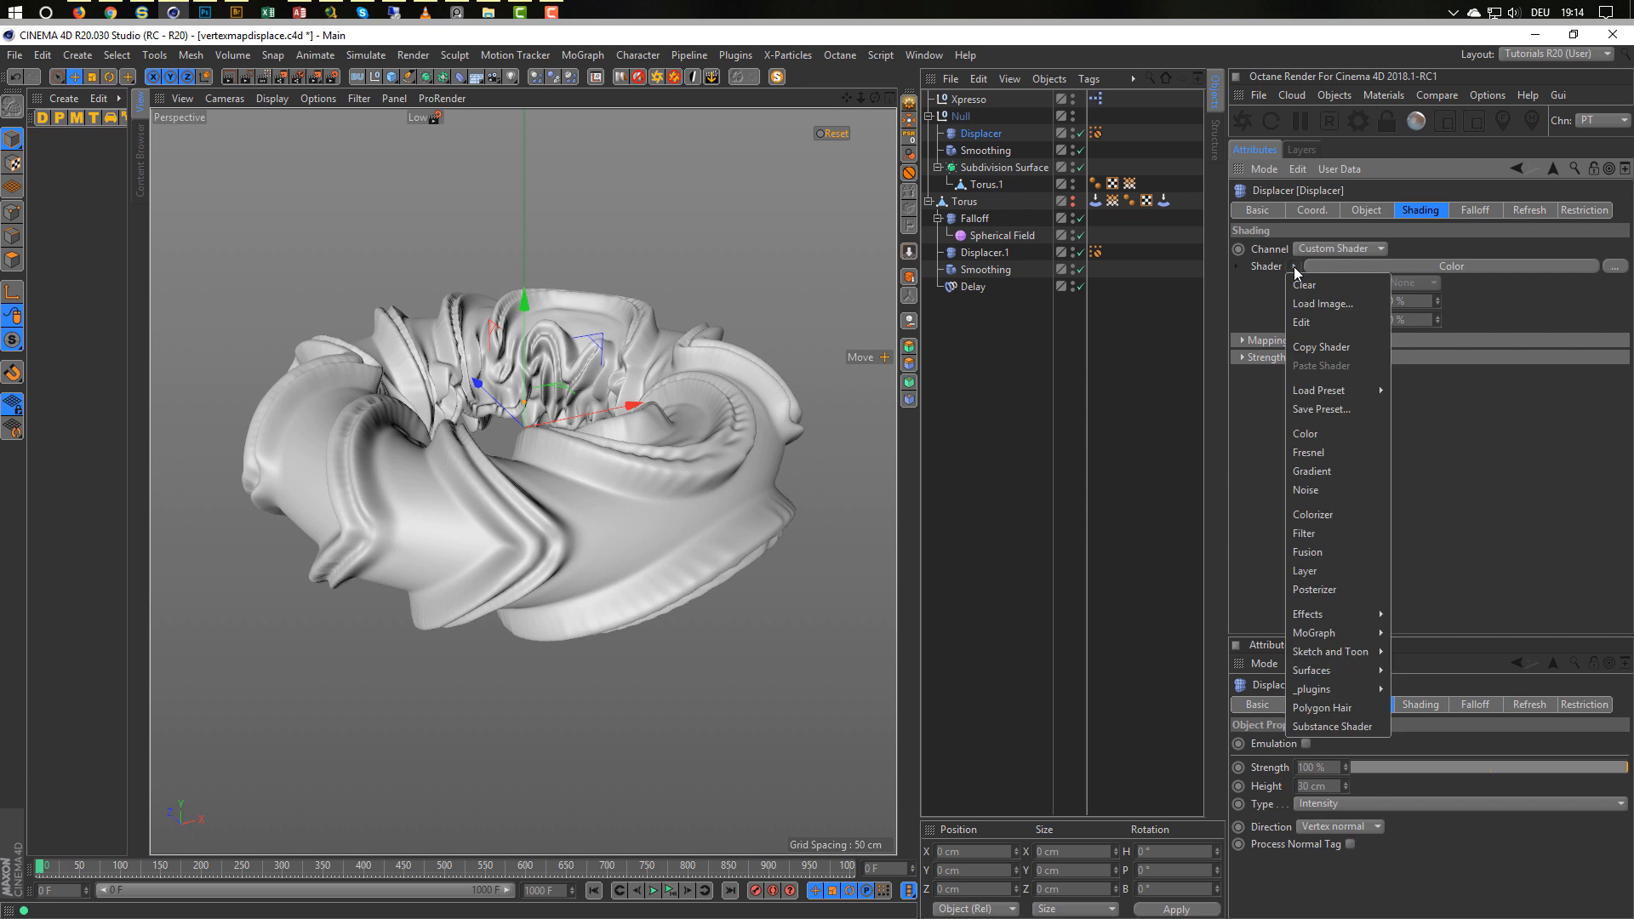
click(1317, 486)
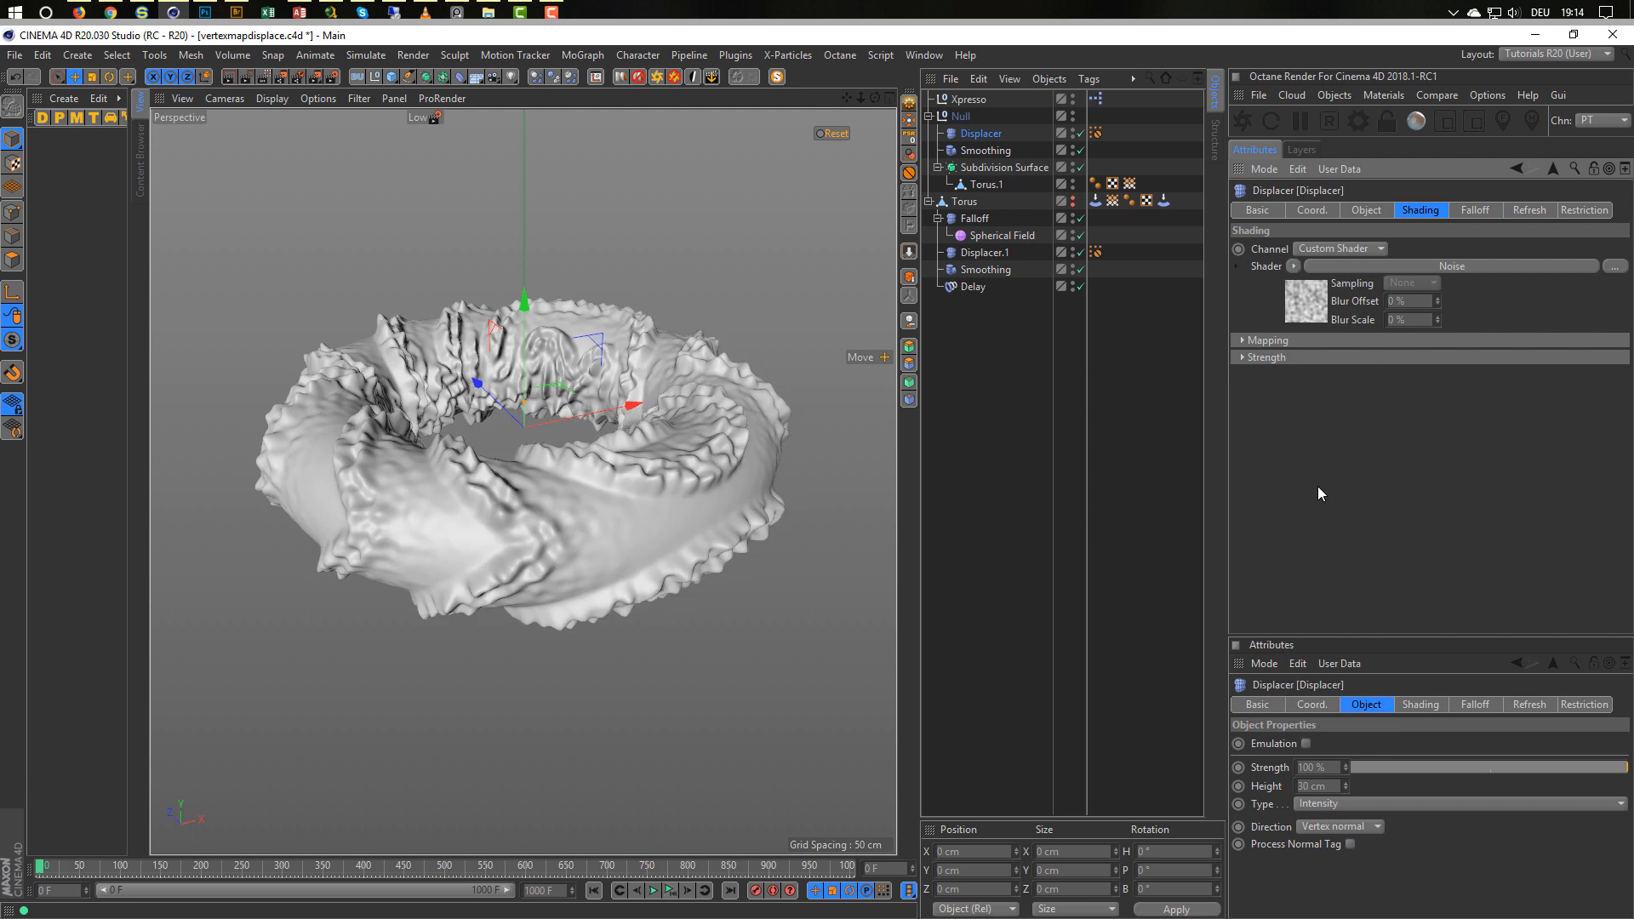
Raise the Contrast of the Displacer's Noise shader to 88%.
click(1294, 318)
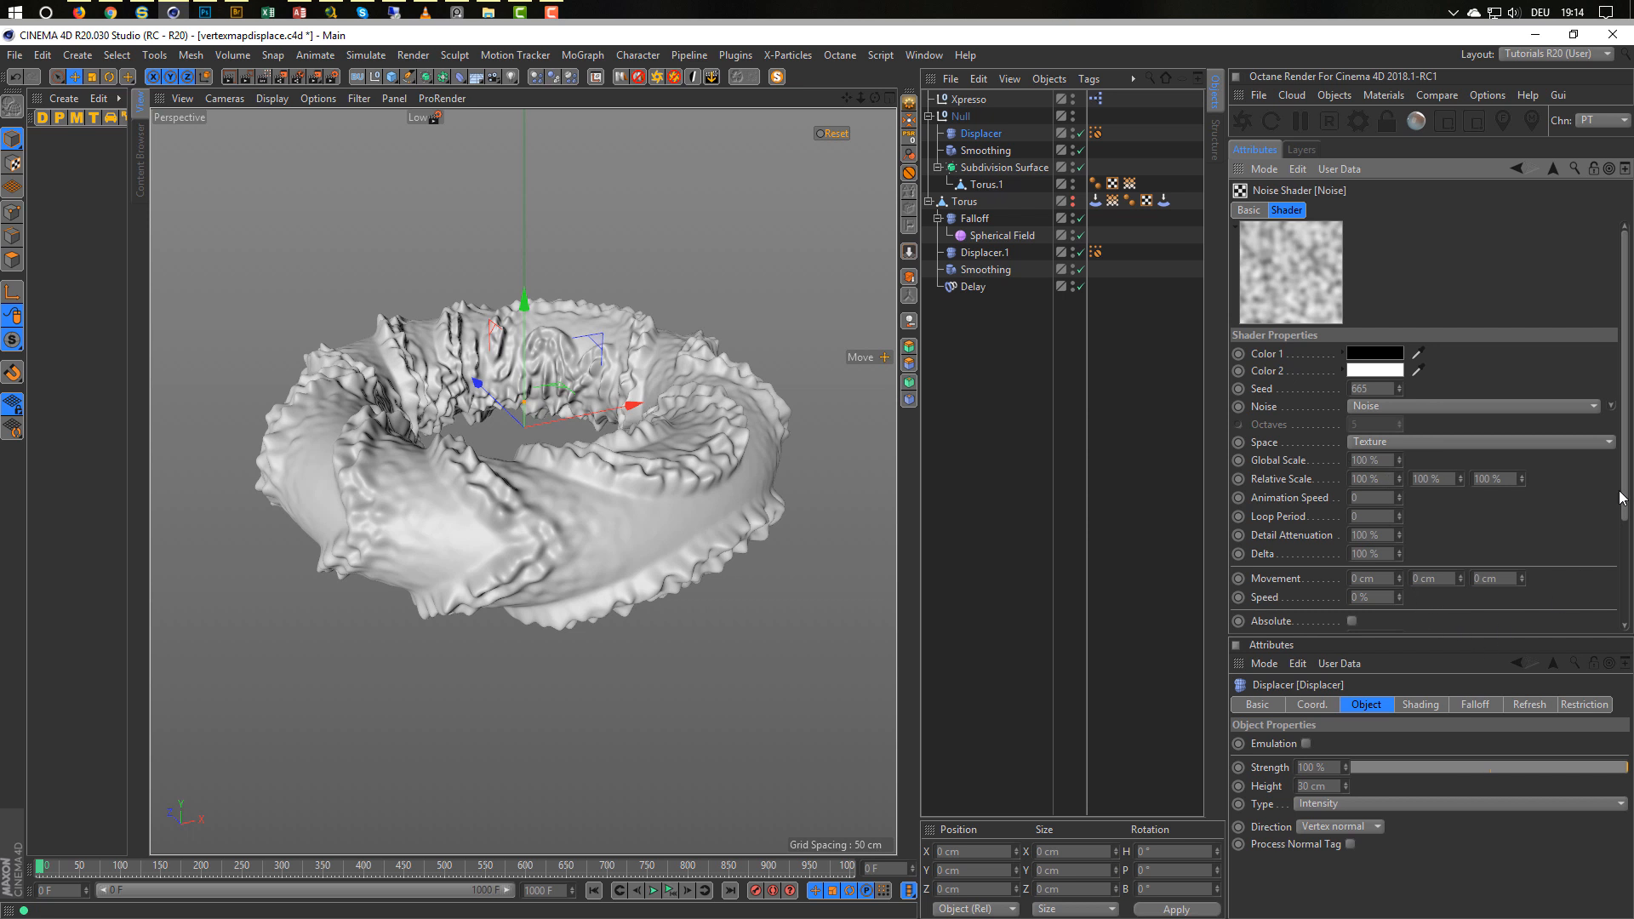
scroll(1622, 604, down, 3)
scroll(1623, 593, down, 1)
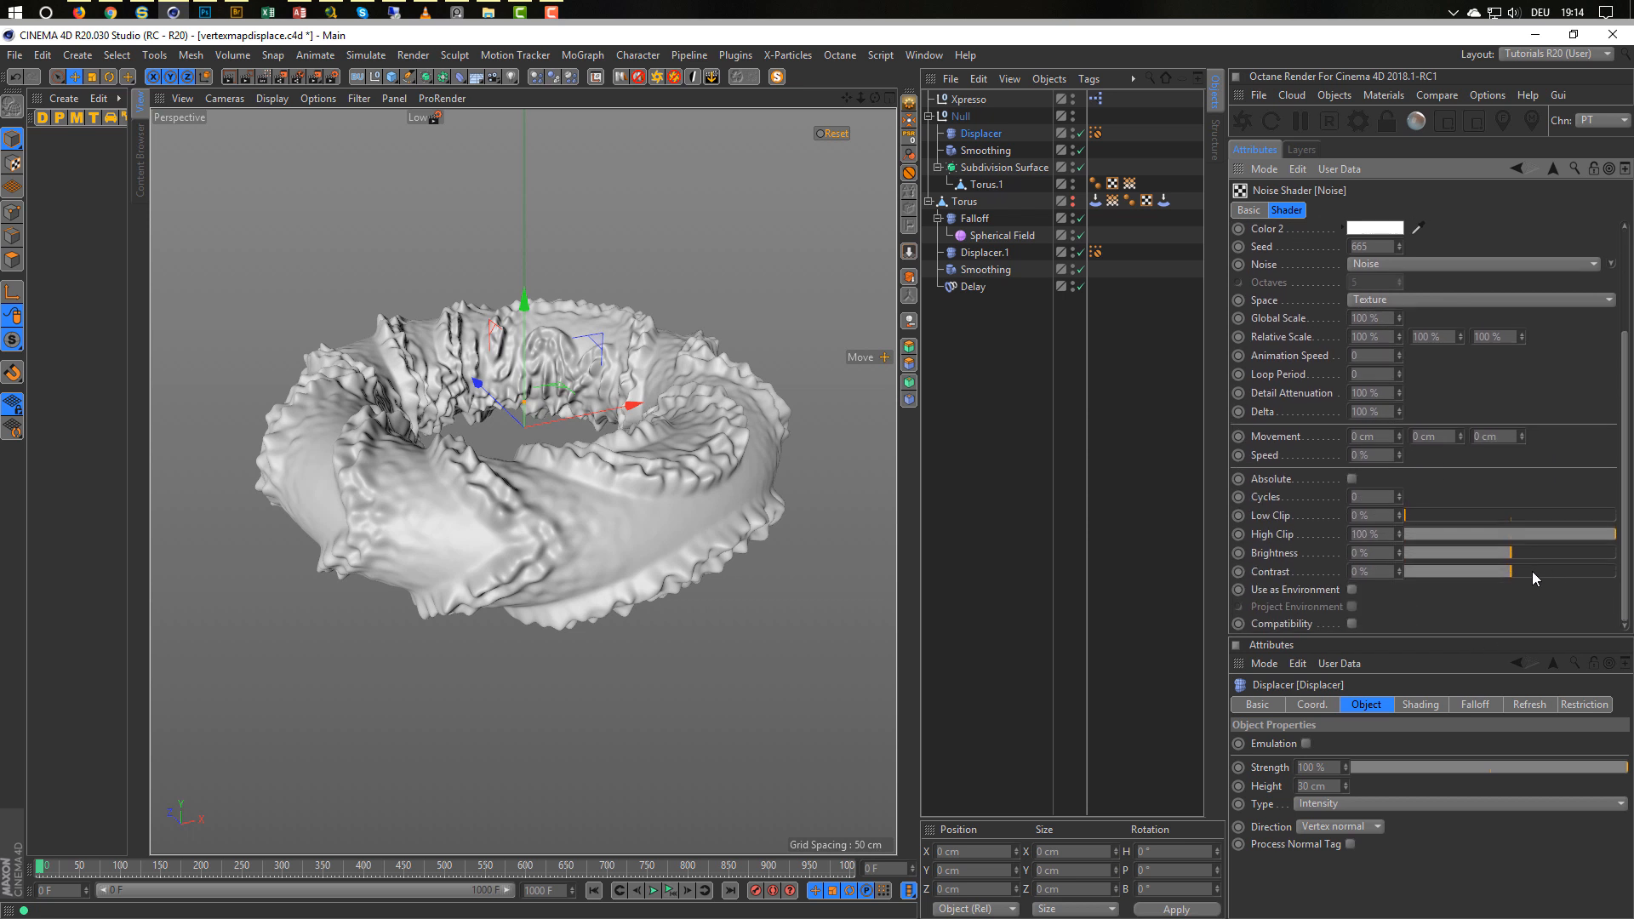
drag(1532, 570, 1602, 576)
drag(1606, 574, 1608, 575)
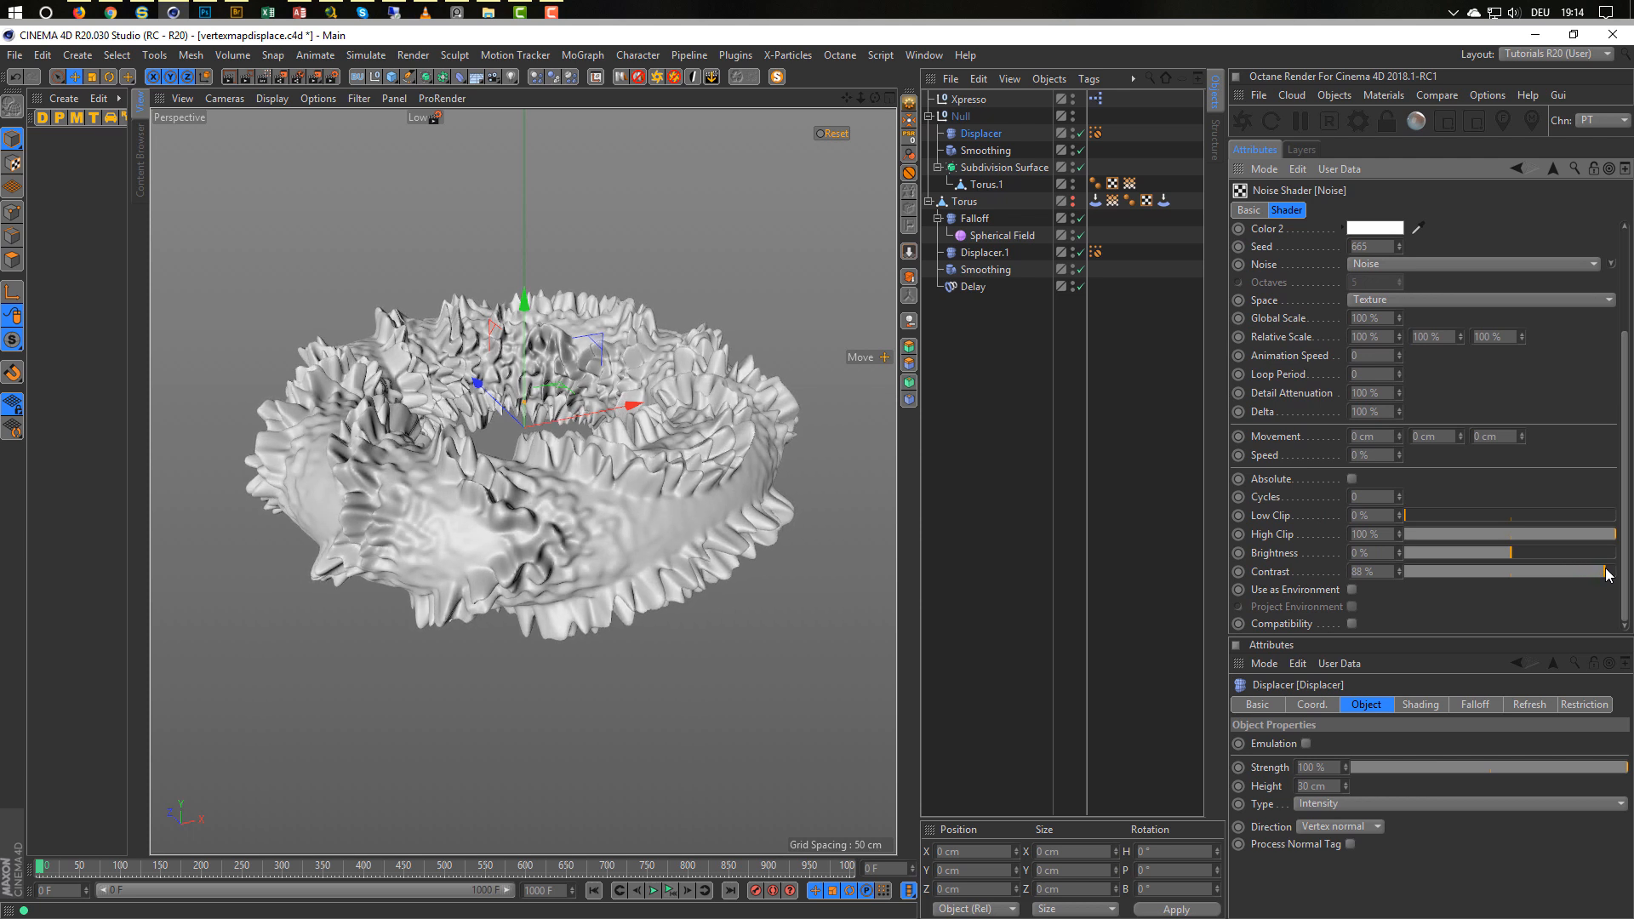
Inspect the noise spikes on the torus and set the Noise shader's Global Scale to 50%.
scroll(559, 456, up, 8)
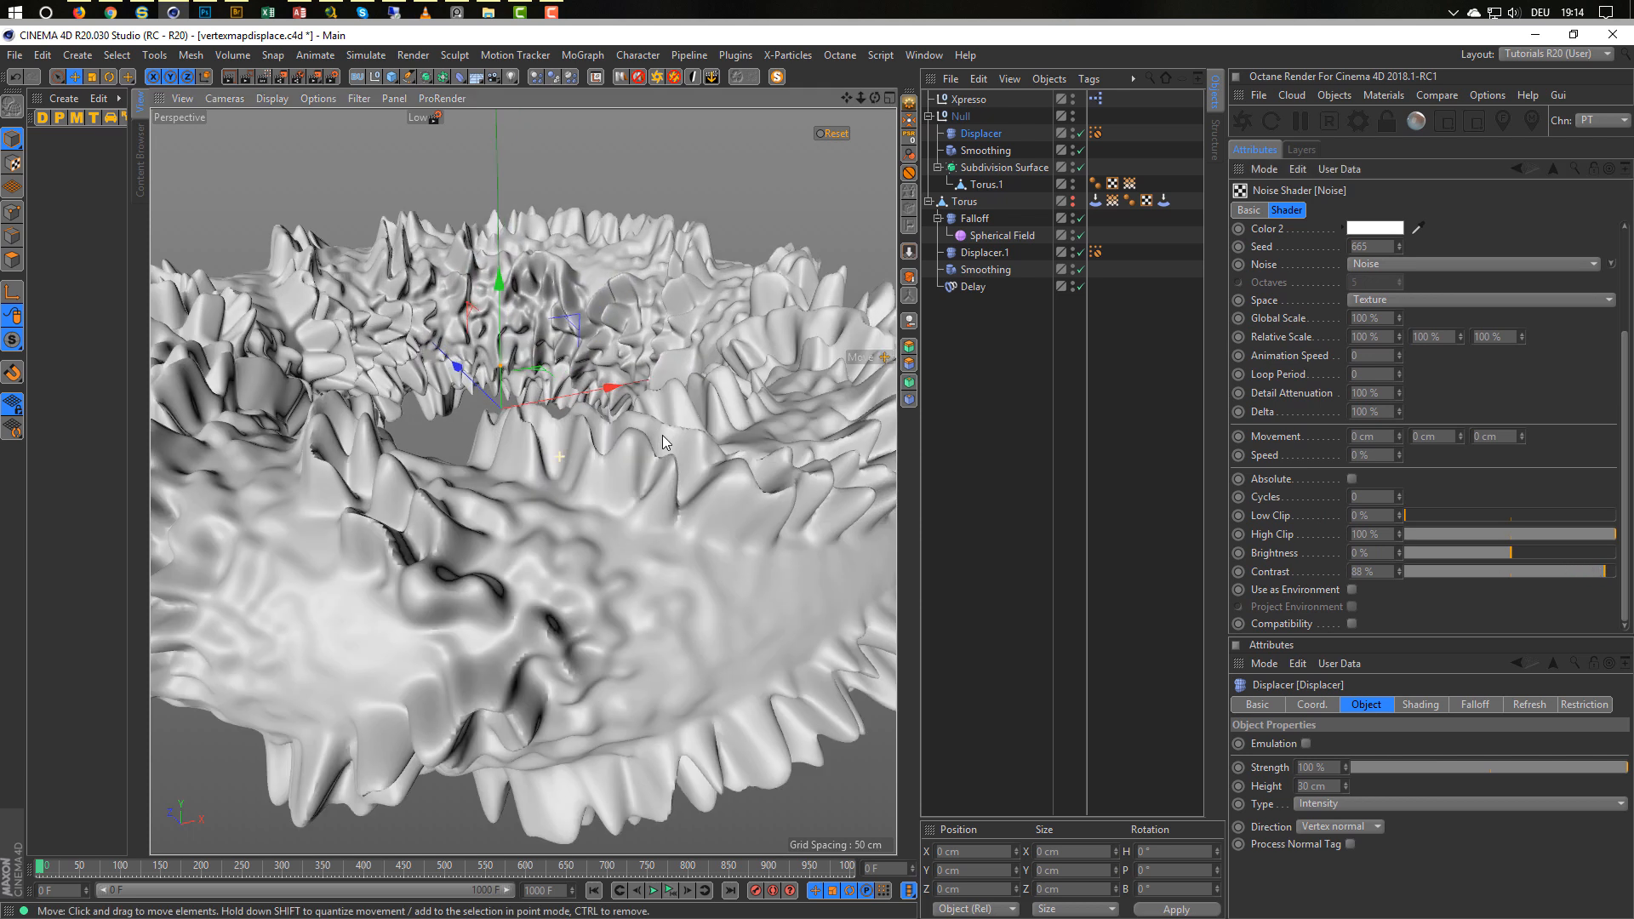
scroll(667, 445, down, 8)
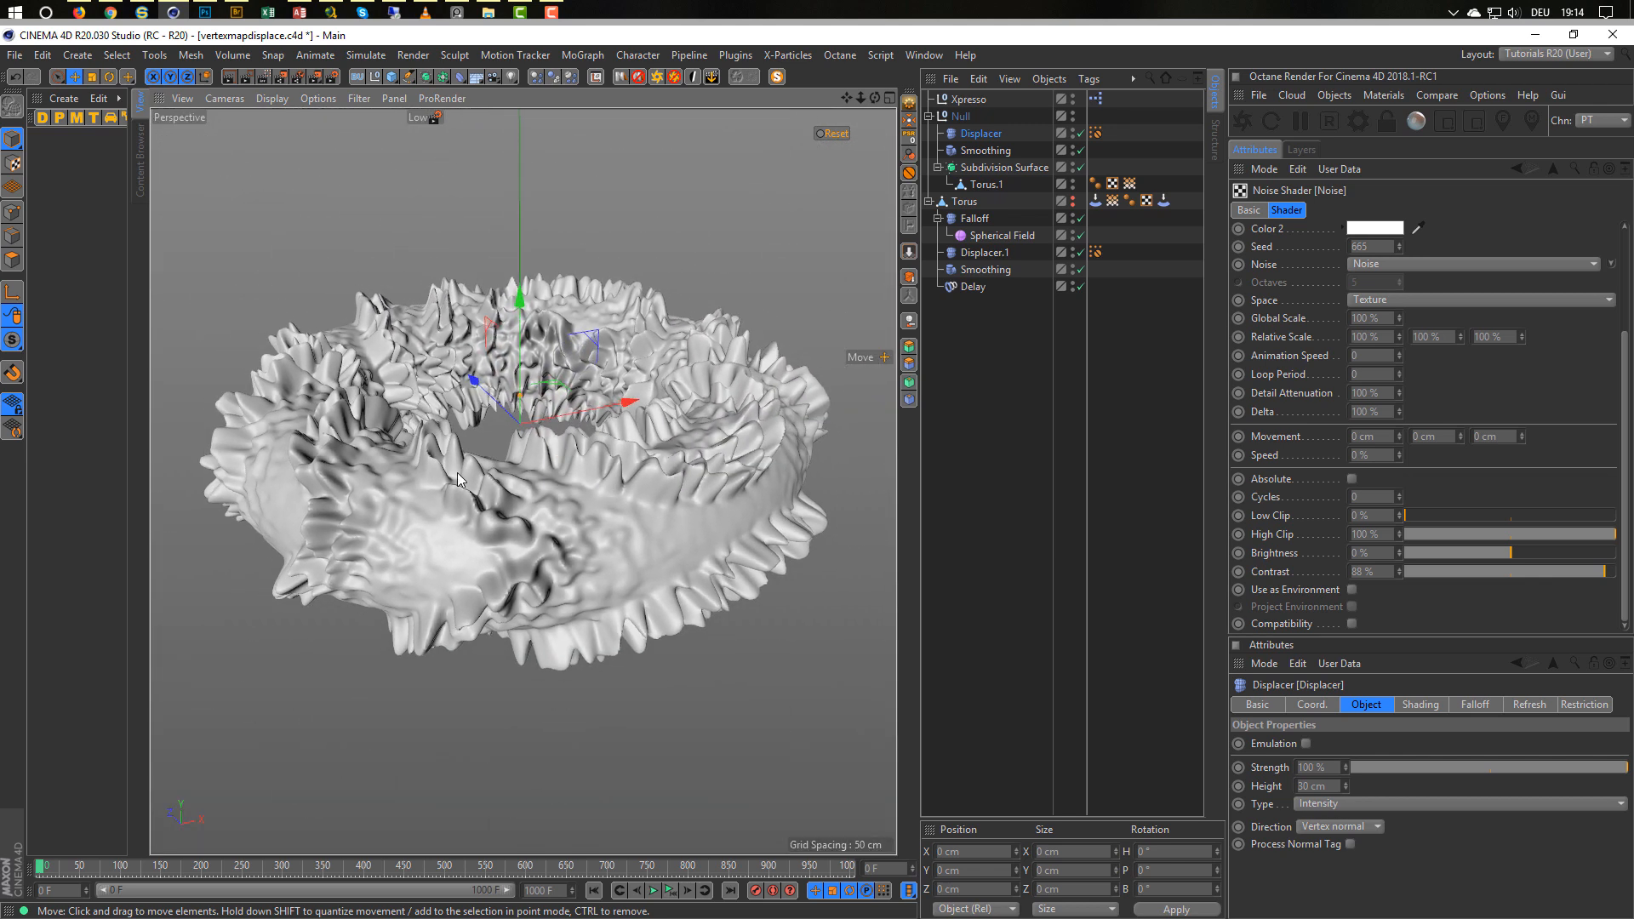
scroll(357, 485, down, 1)
alt+drag(328, 488, 410, 497)
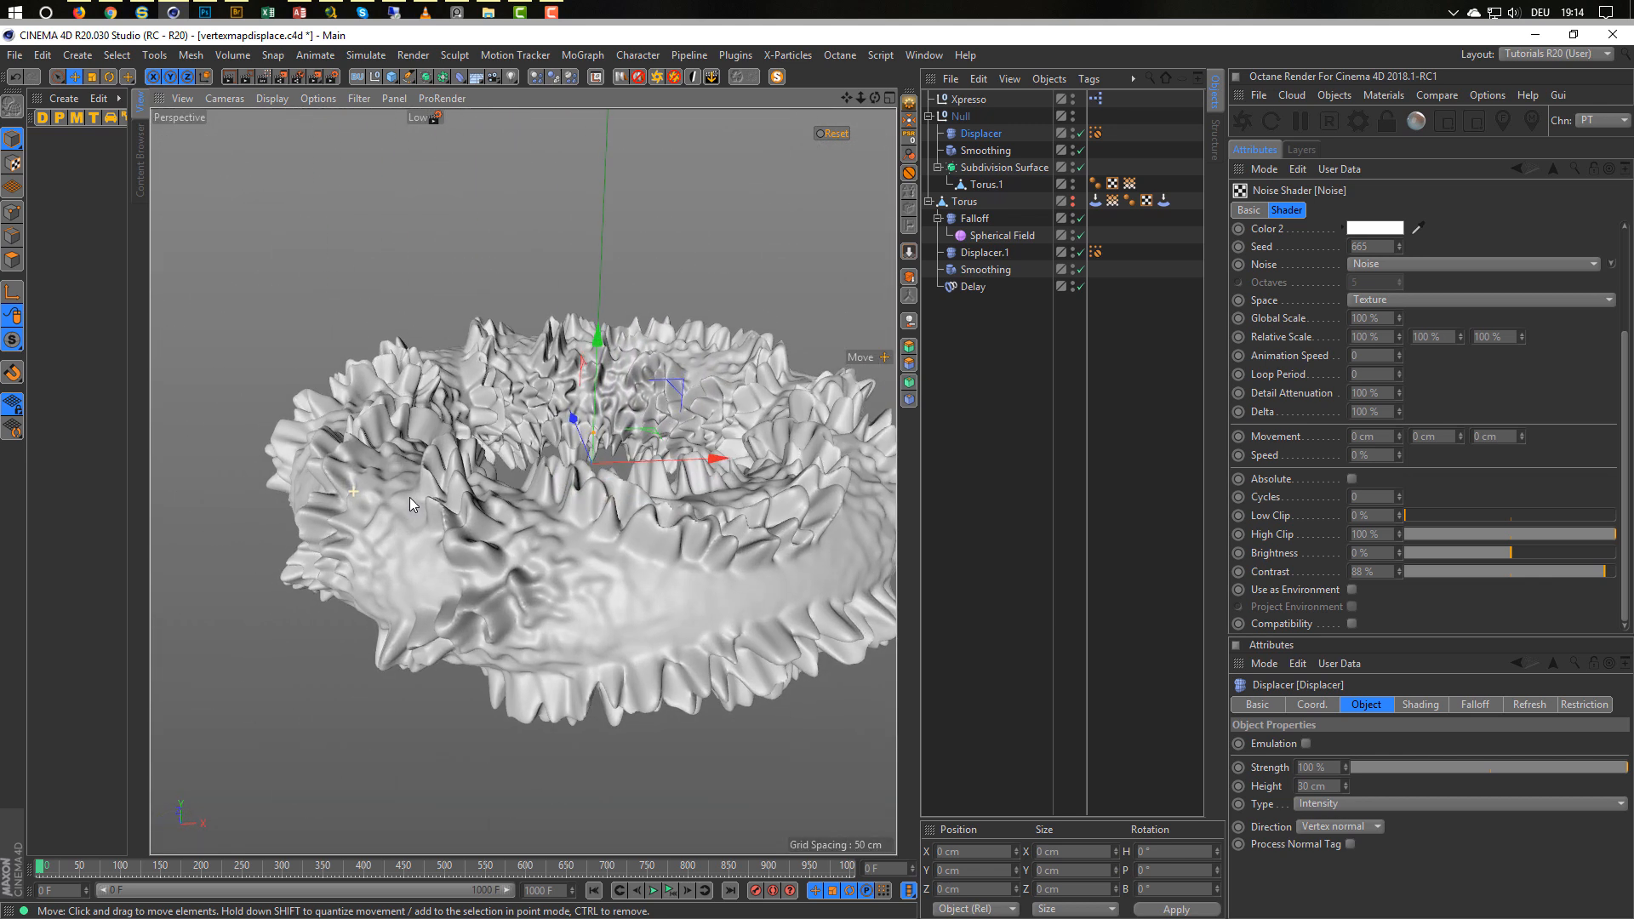
click(1386, 318)
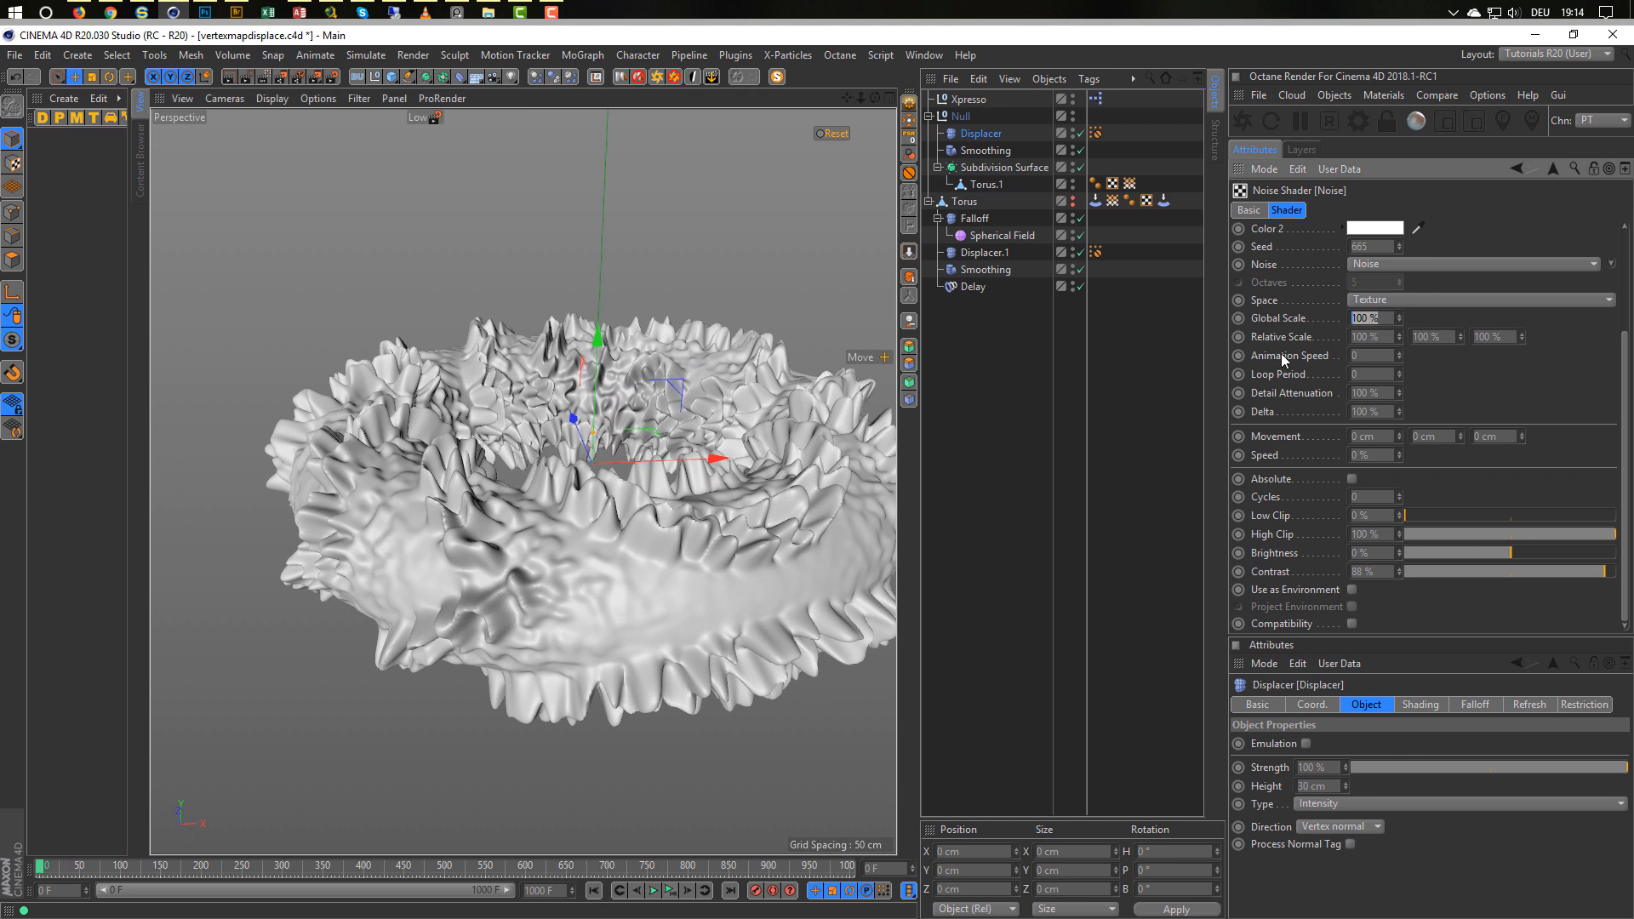
text(50)
key(Return)
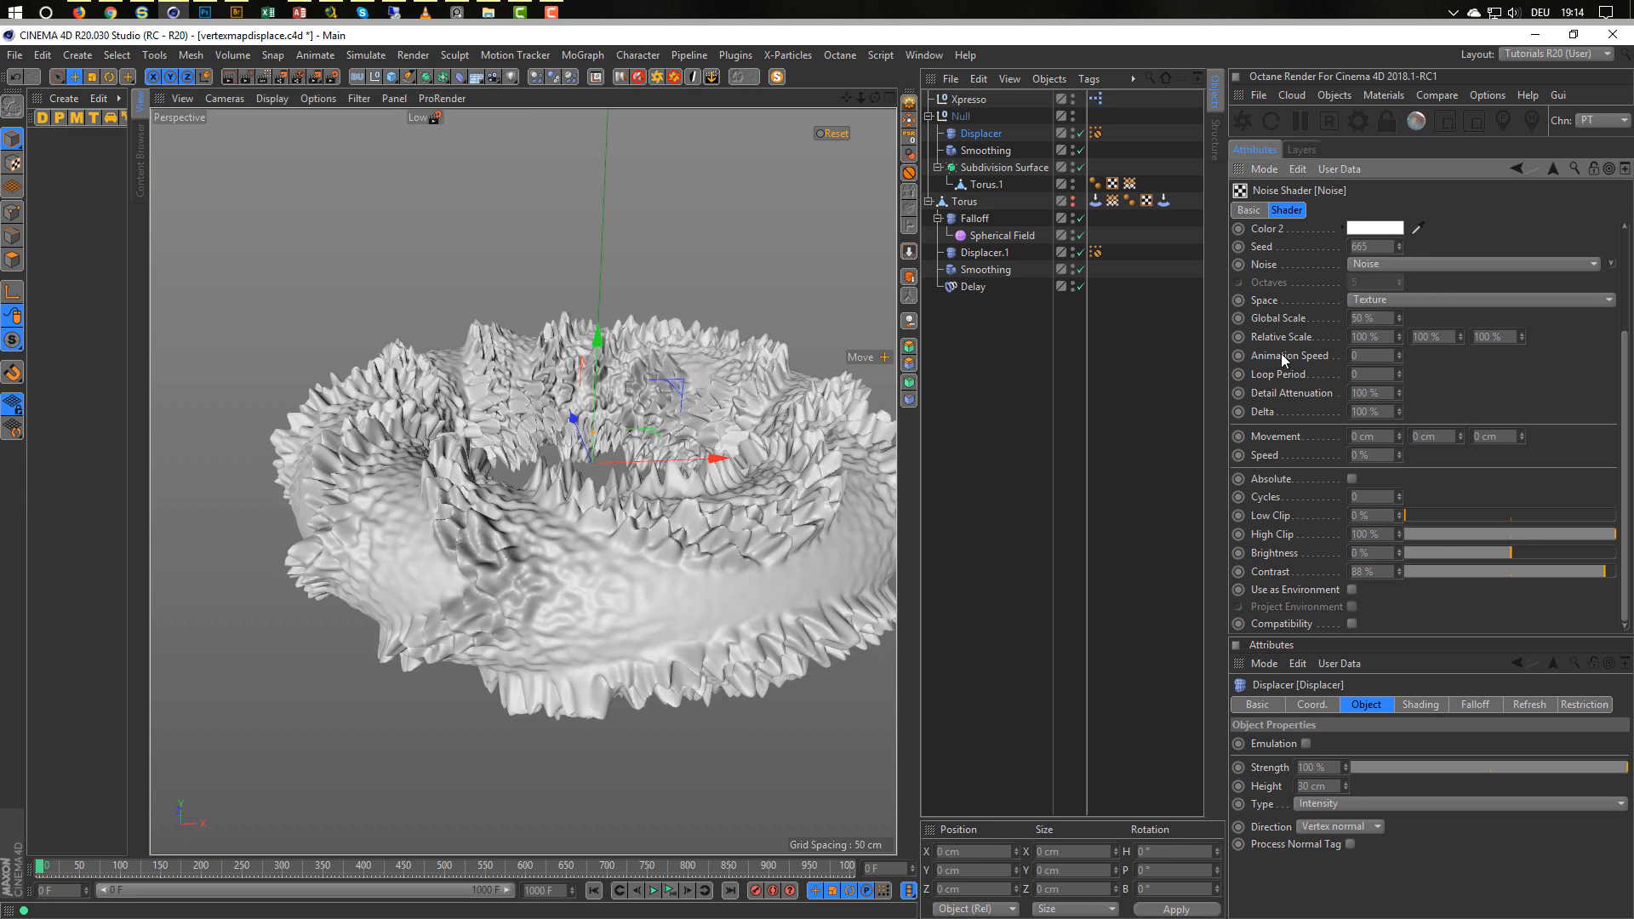
Replace the Displacer's Noise shader with the Tiles surface shader.
mouse_move(456, 502)
alt+mouse_down()
mouse_move(360, 502)
mouse_move(474, 519)
alt+mouse_up()
alt+right_drag(474, 518, 540, 505)
mouse_move(540, 504)
alt+mouse_down()
mouse_move(591, 507)
mouse_move(555, 477)
alt+mouse_up()
alt+right_drag(477, 506, 396, 512)
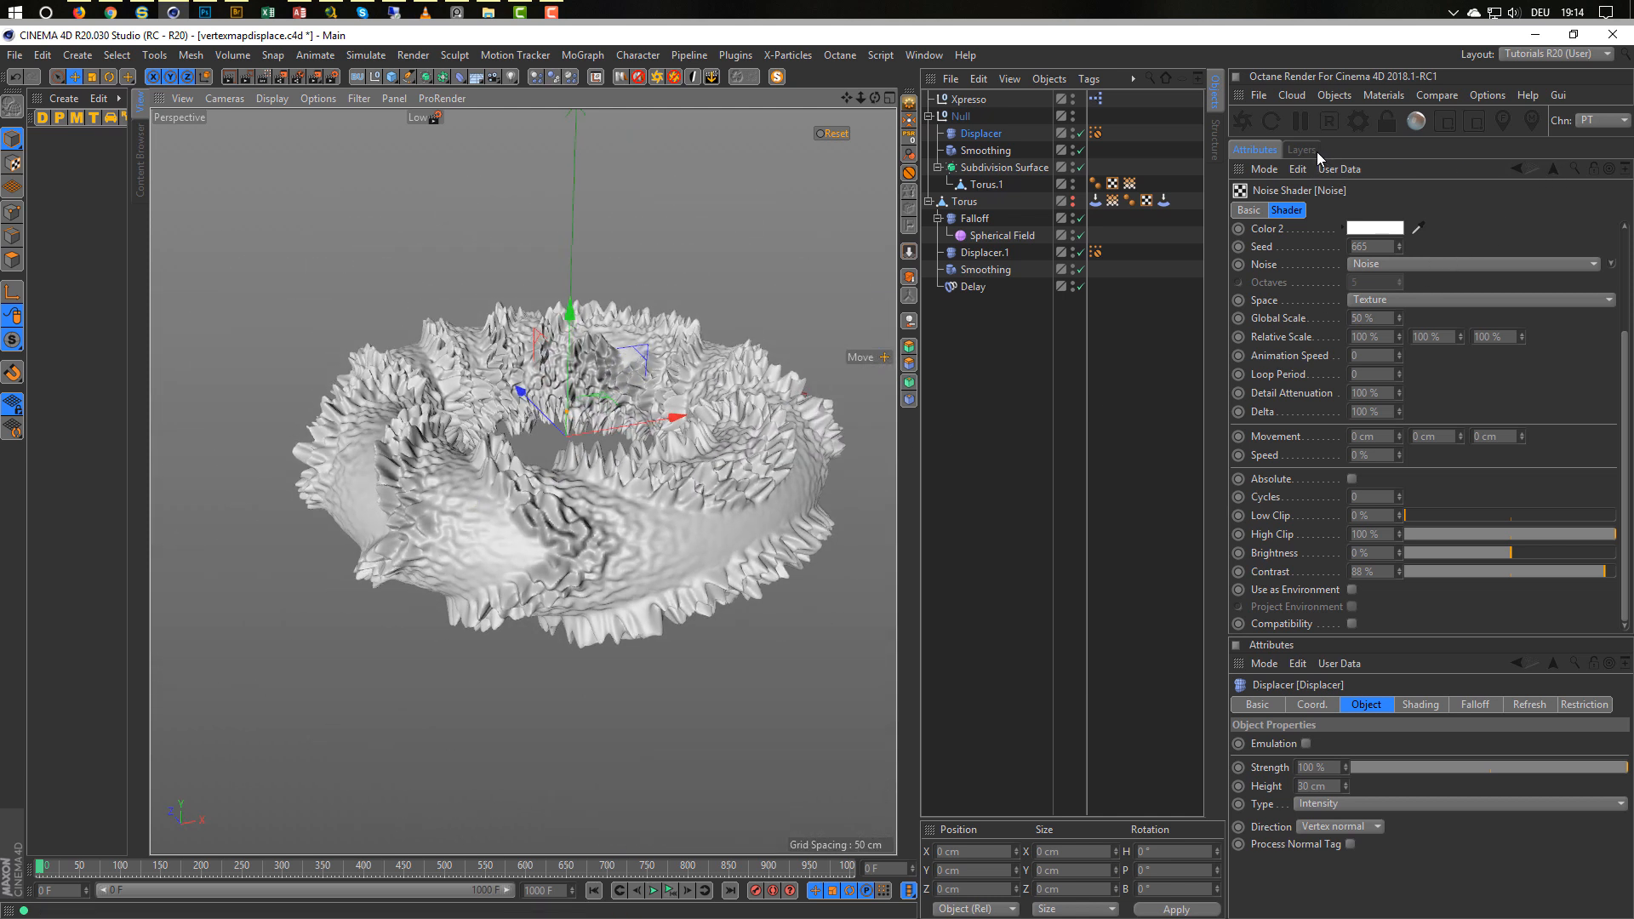
click(983, 133)
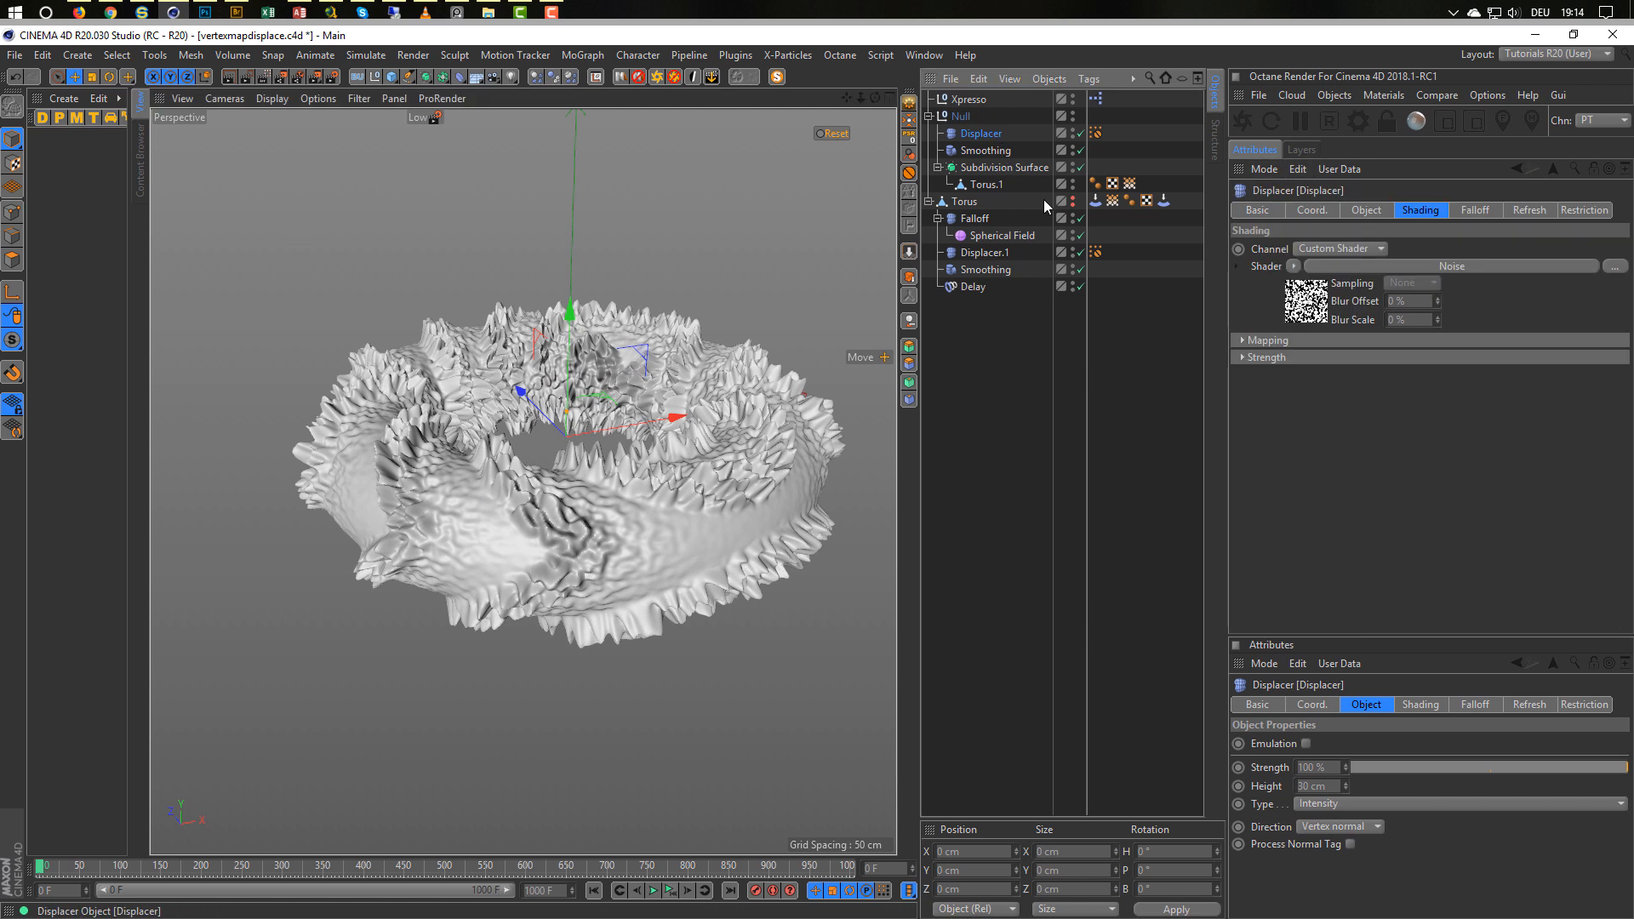
click(1293, 267)
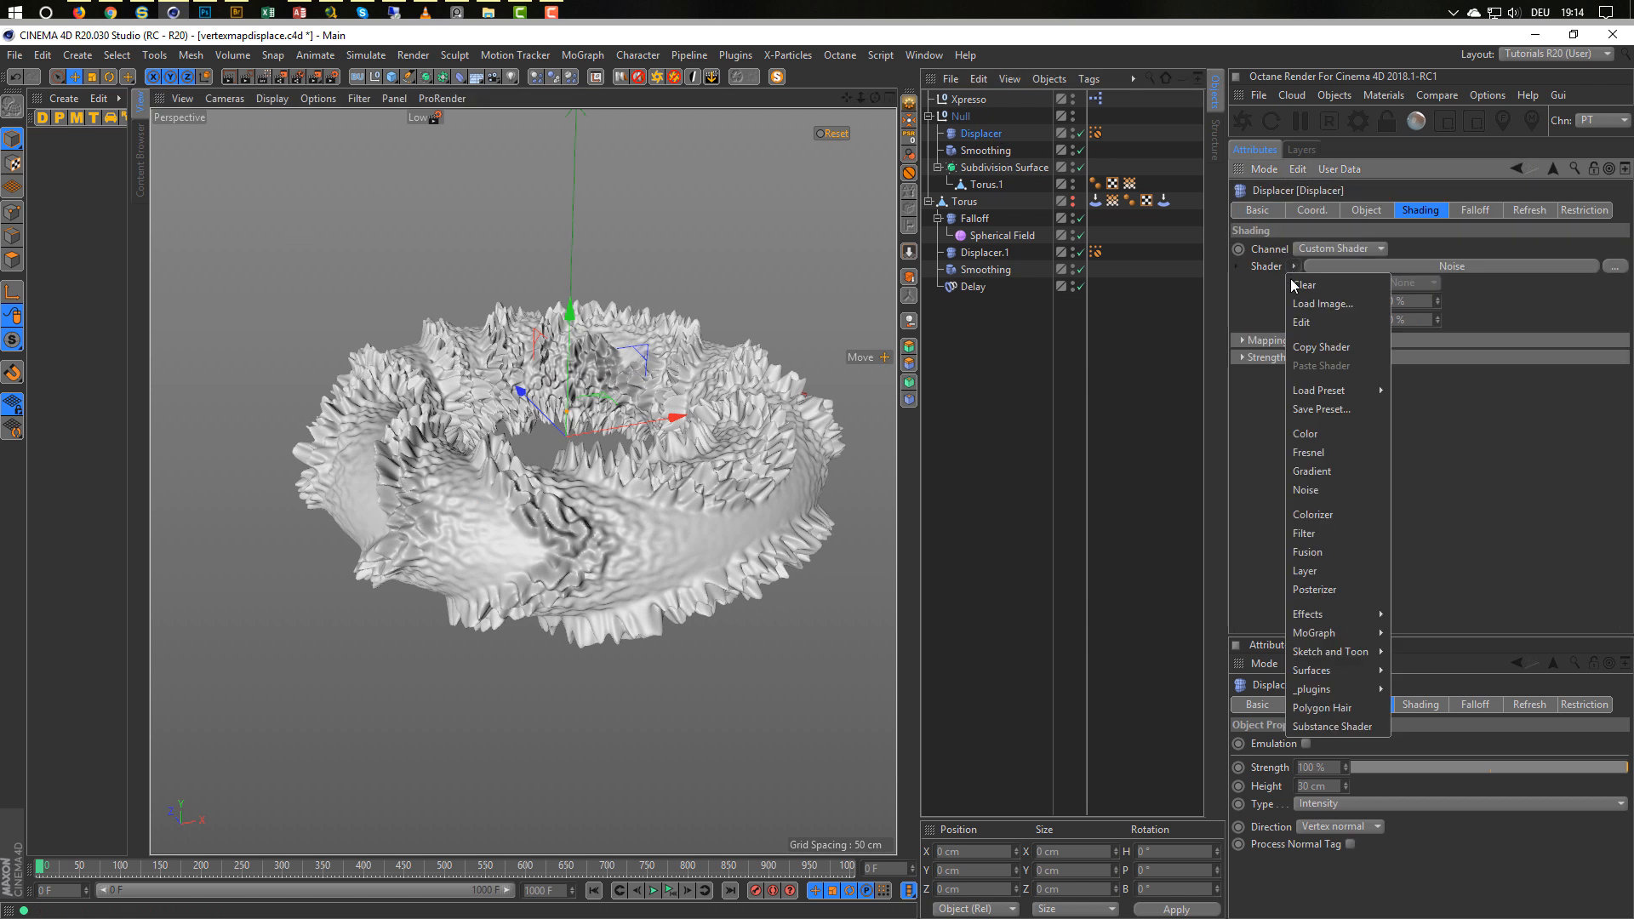
mouse_move(1327, 670)
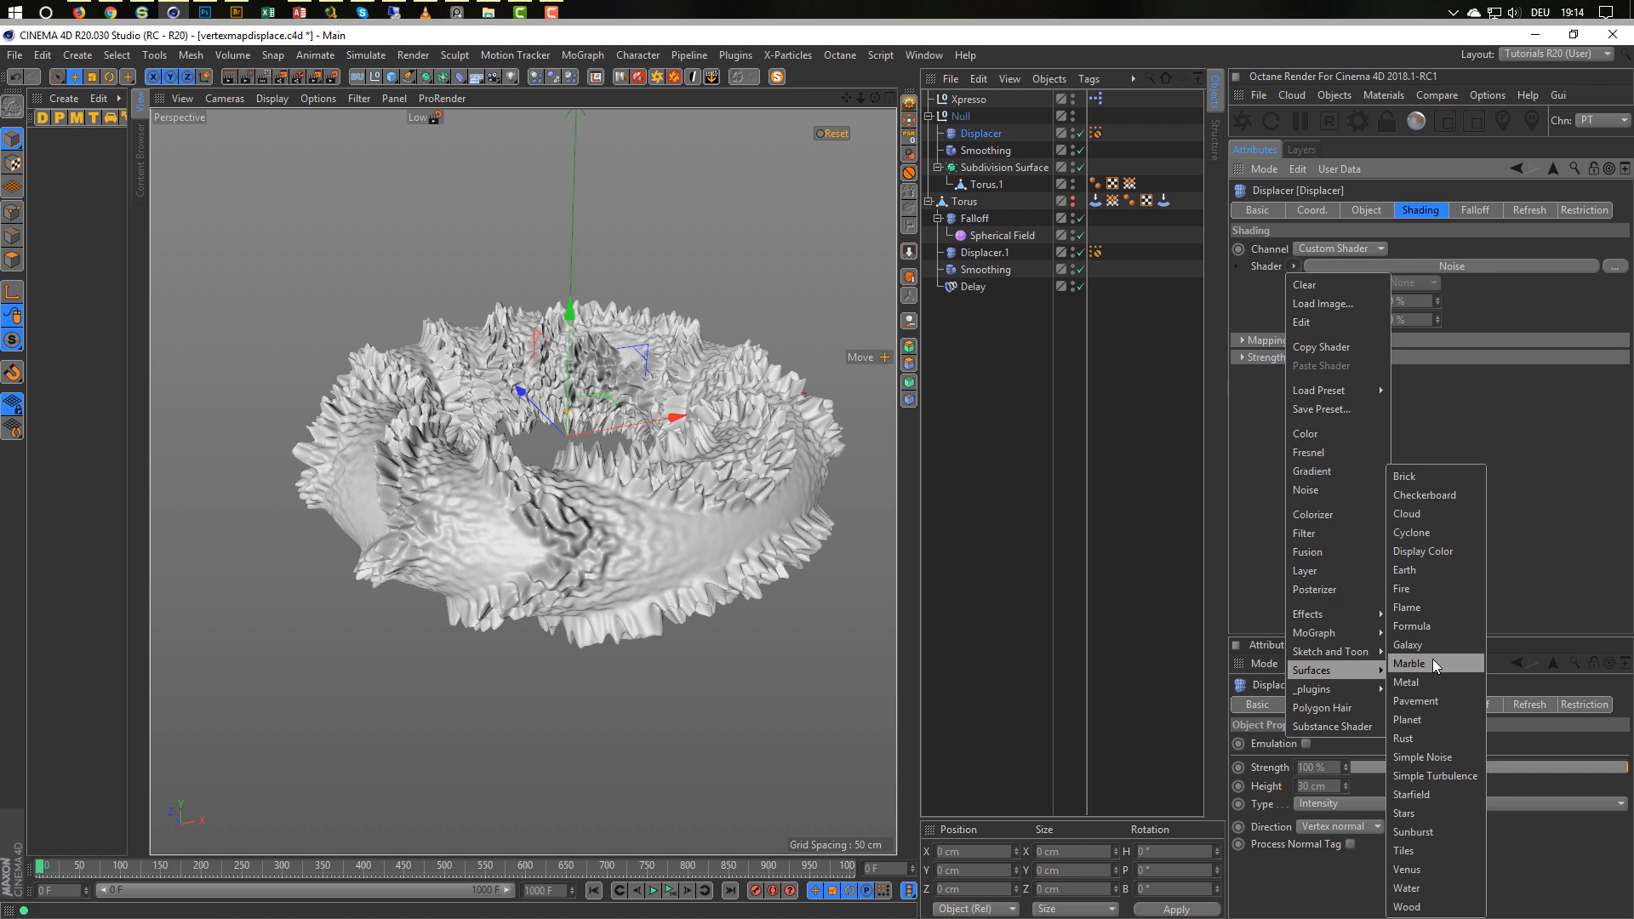
click(1411, 847)
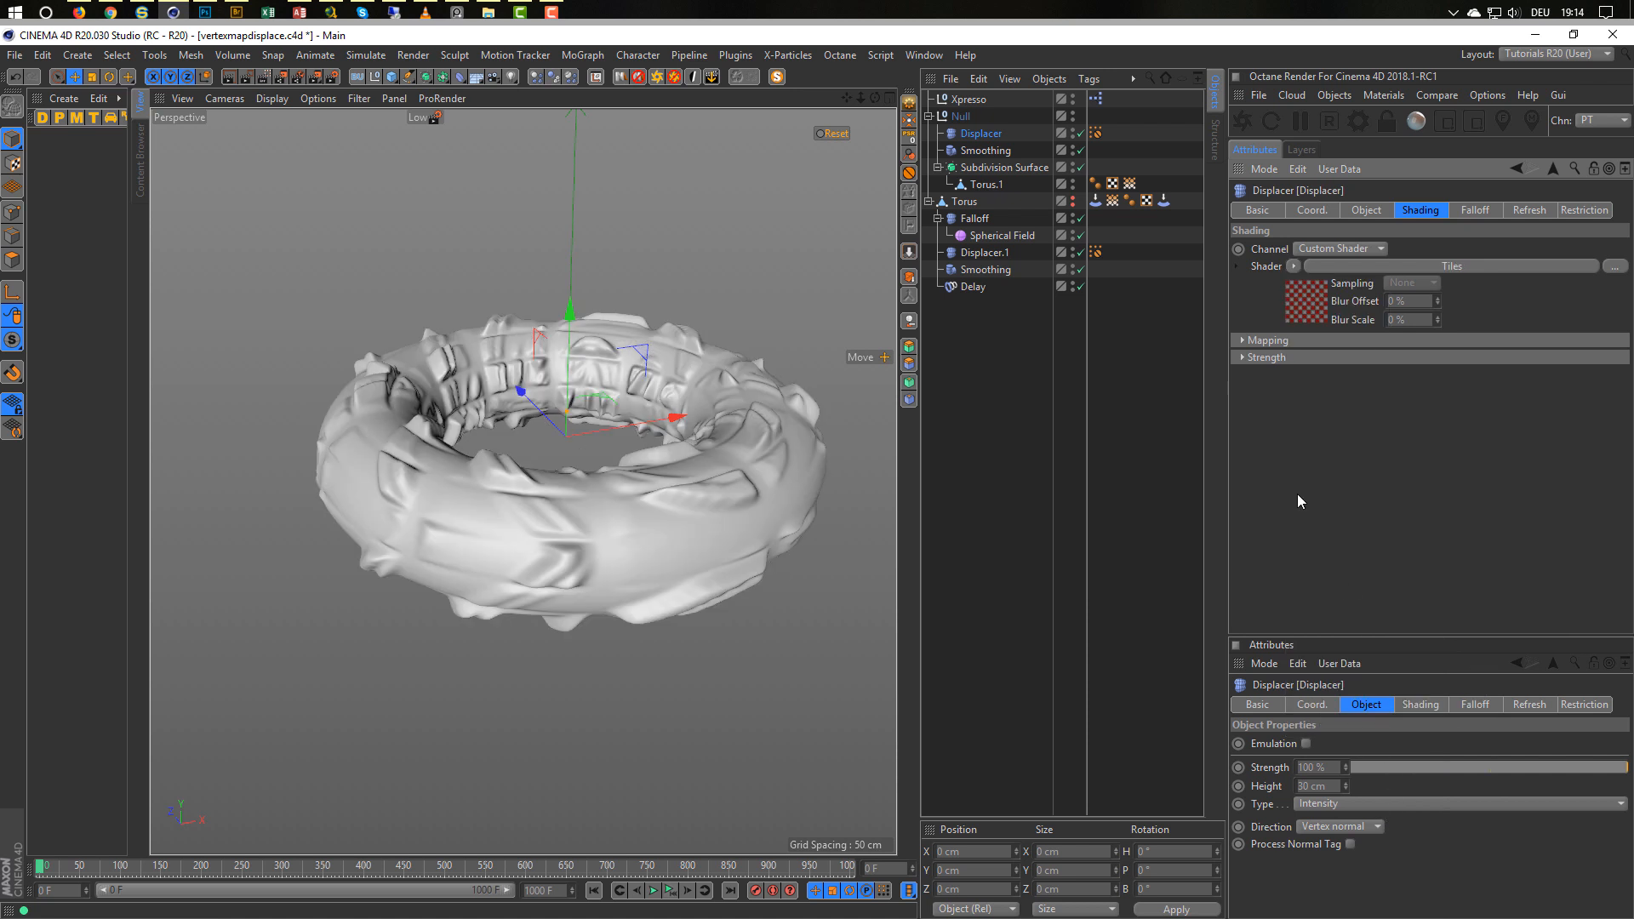
Set the Tiles shader's Pattern to Circles 3.
click(1297, 303)
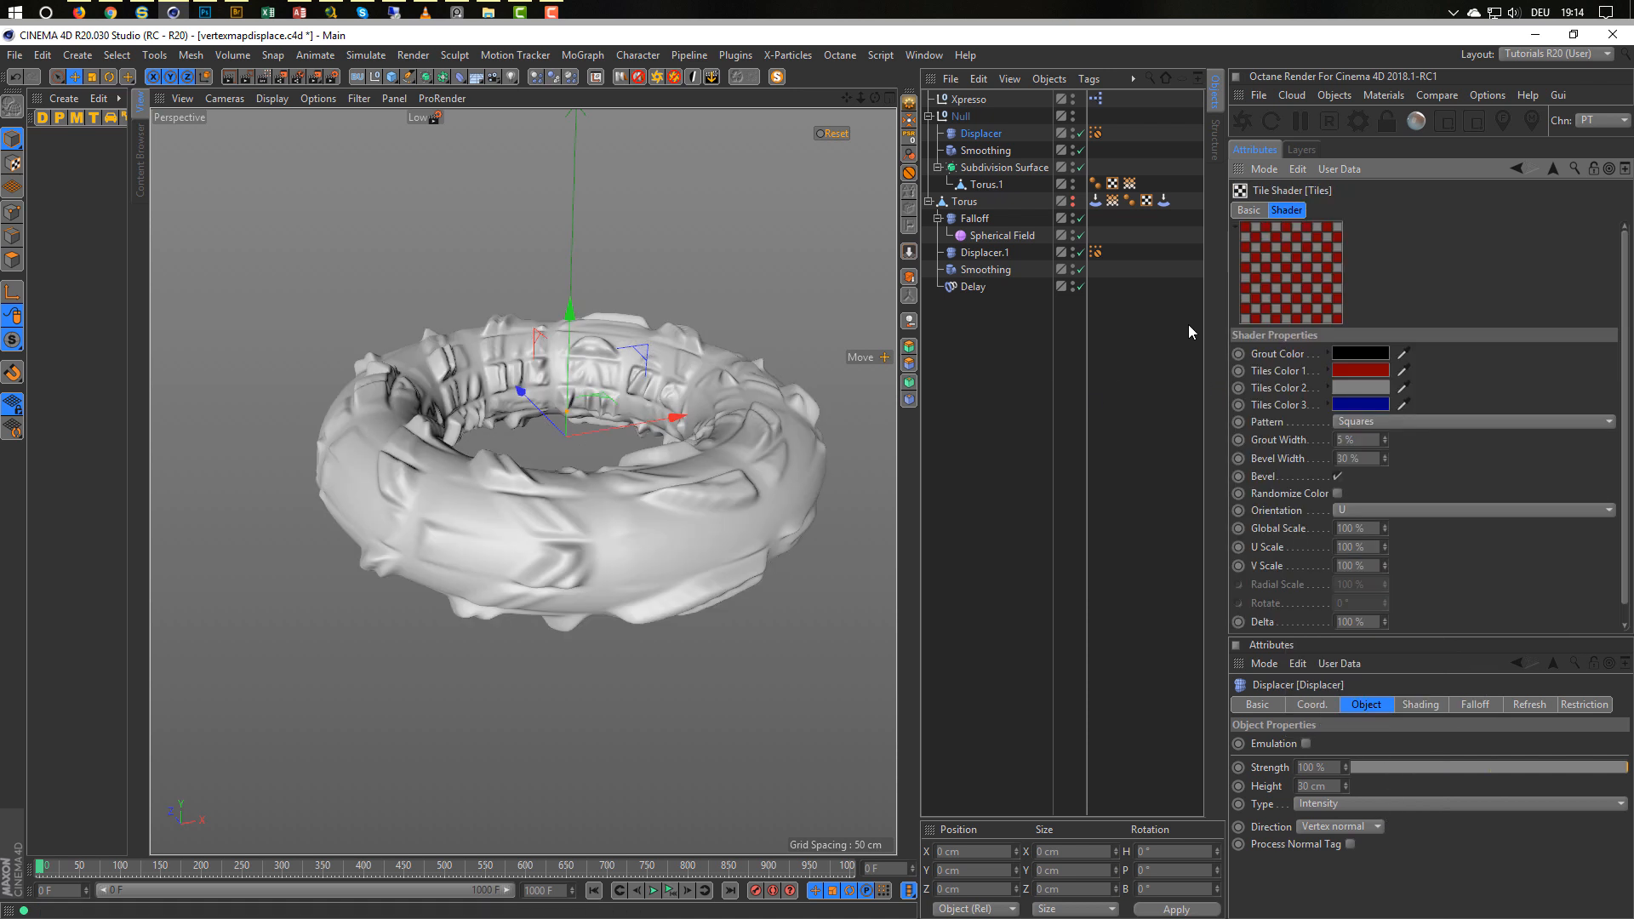
click(1376, 421)
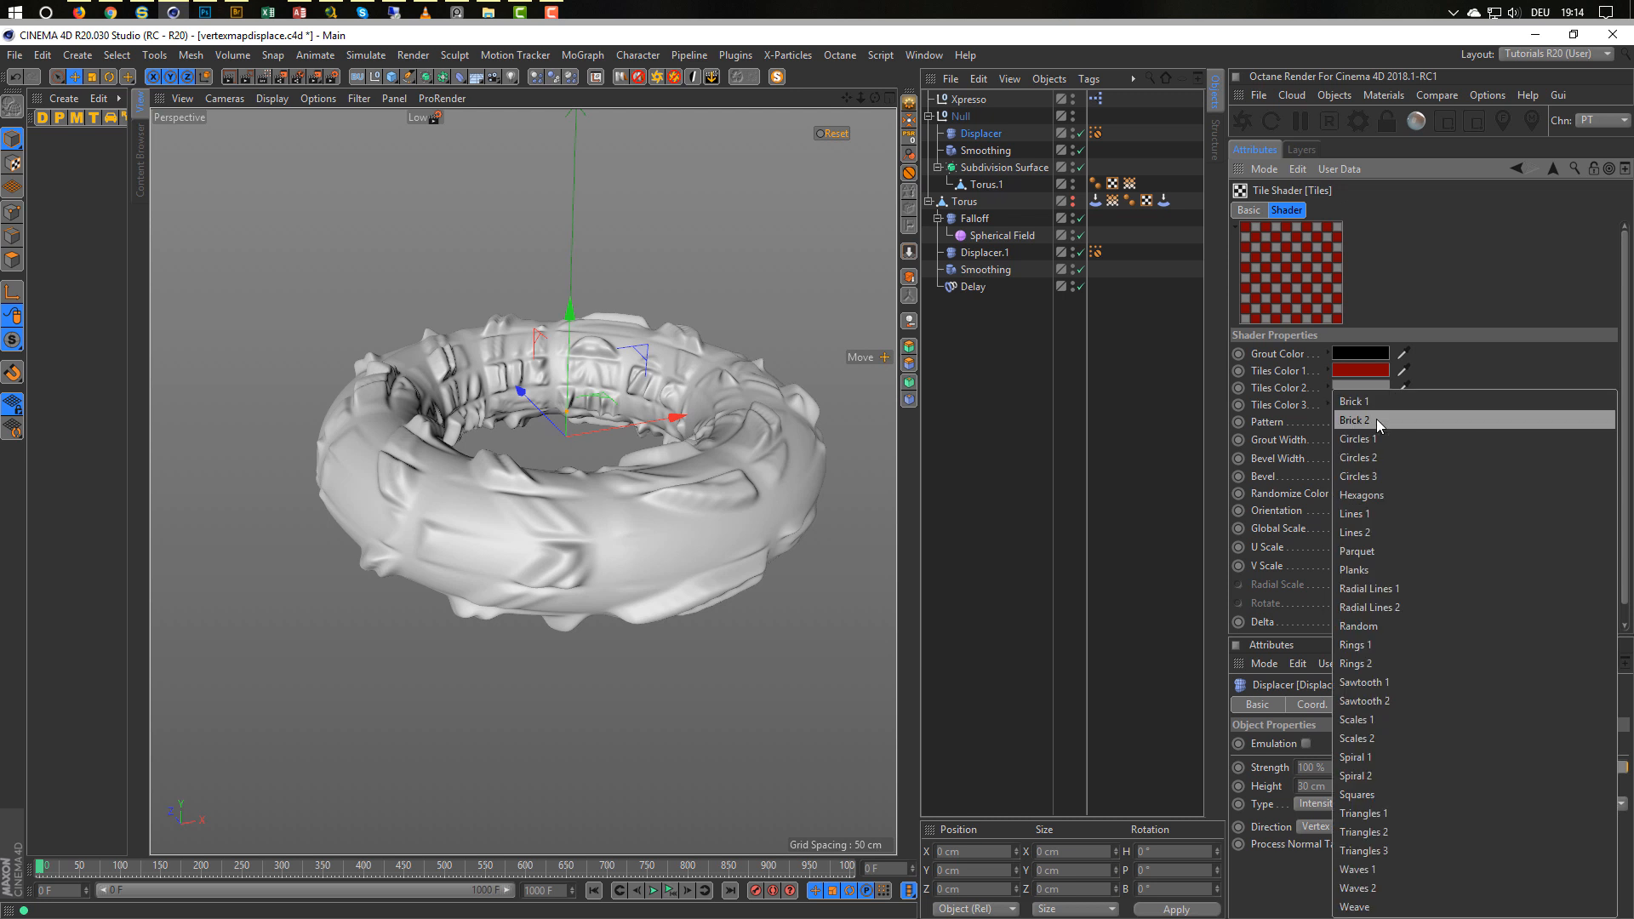
click(1378, 478)
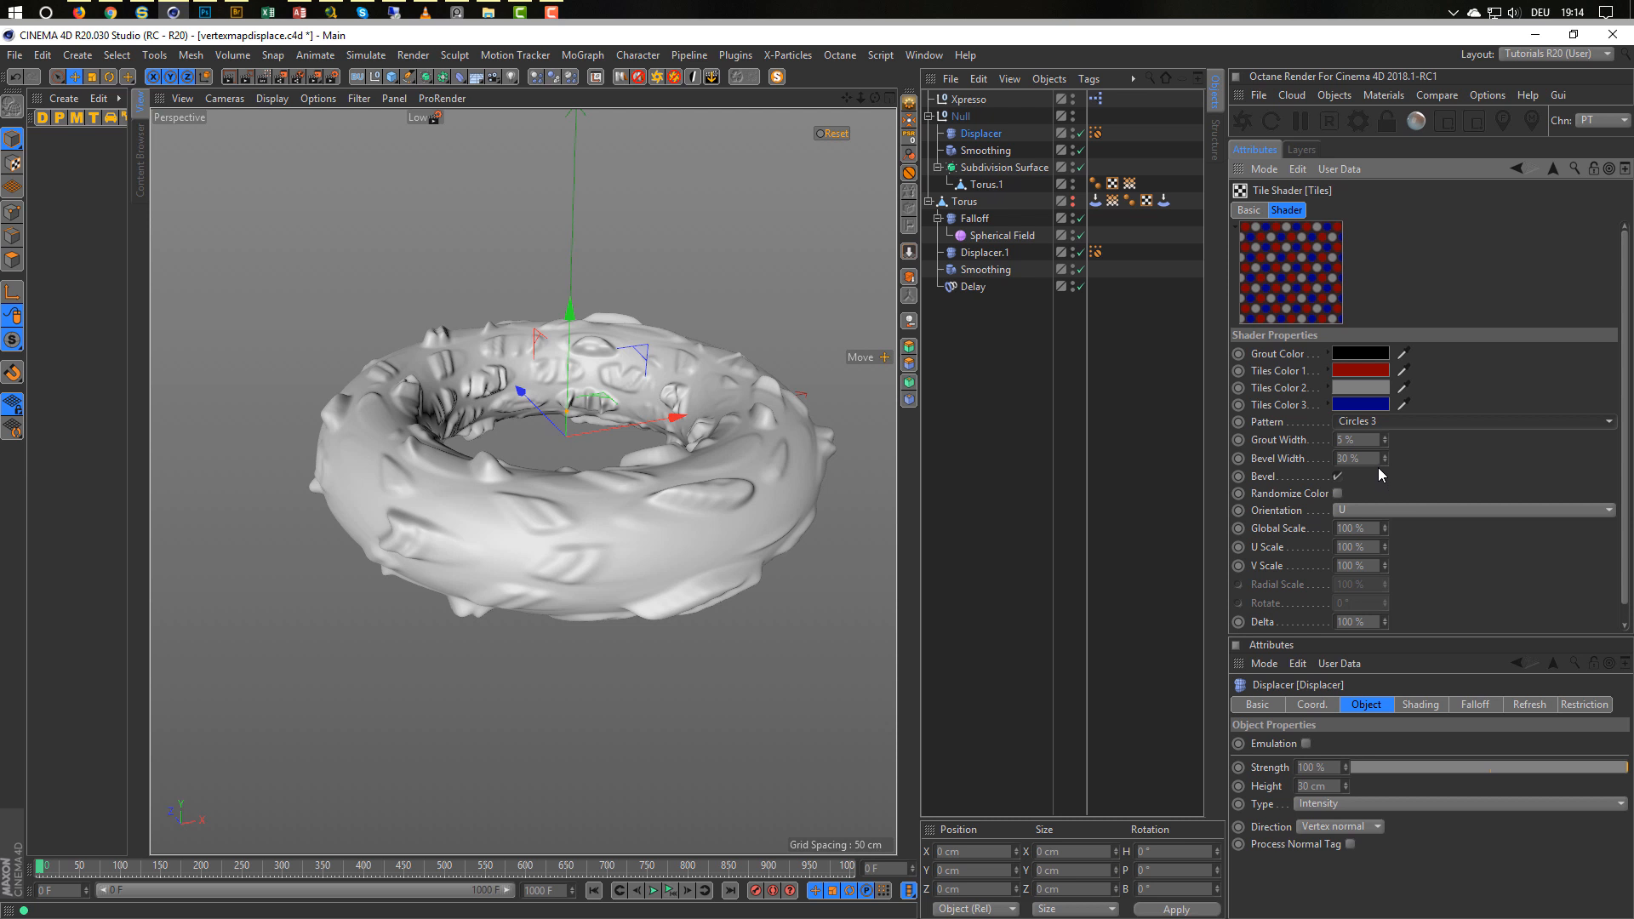
Set the Tiles shader's Grout Color to white and Tiles Color 1, 2 and 3 to black.
click(1366, 356)
drag(1362, 383, 1584, 376)
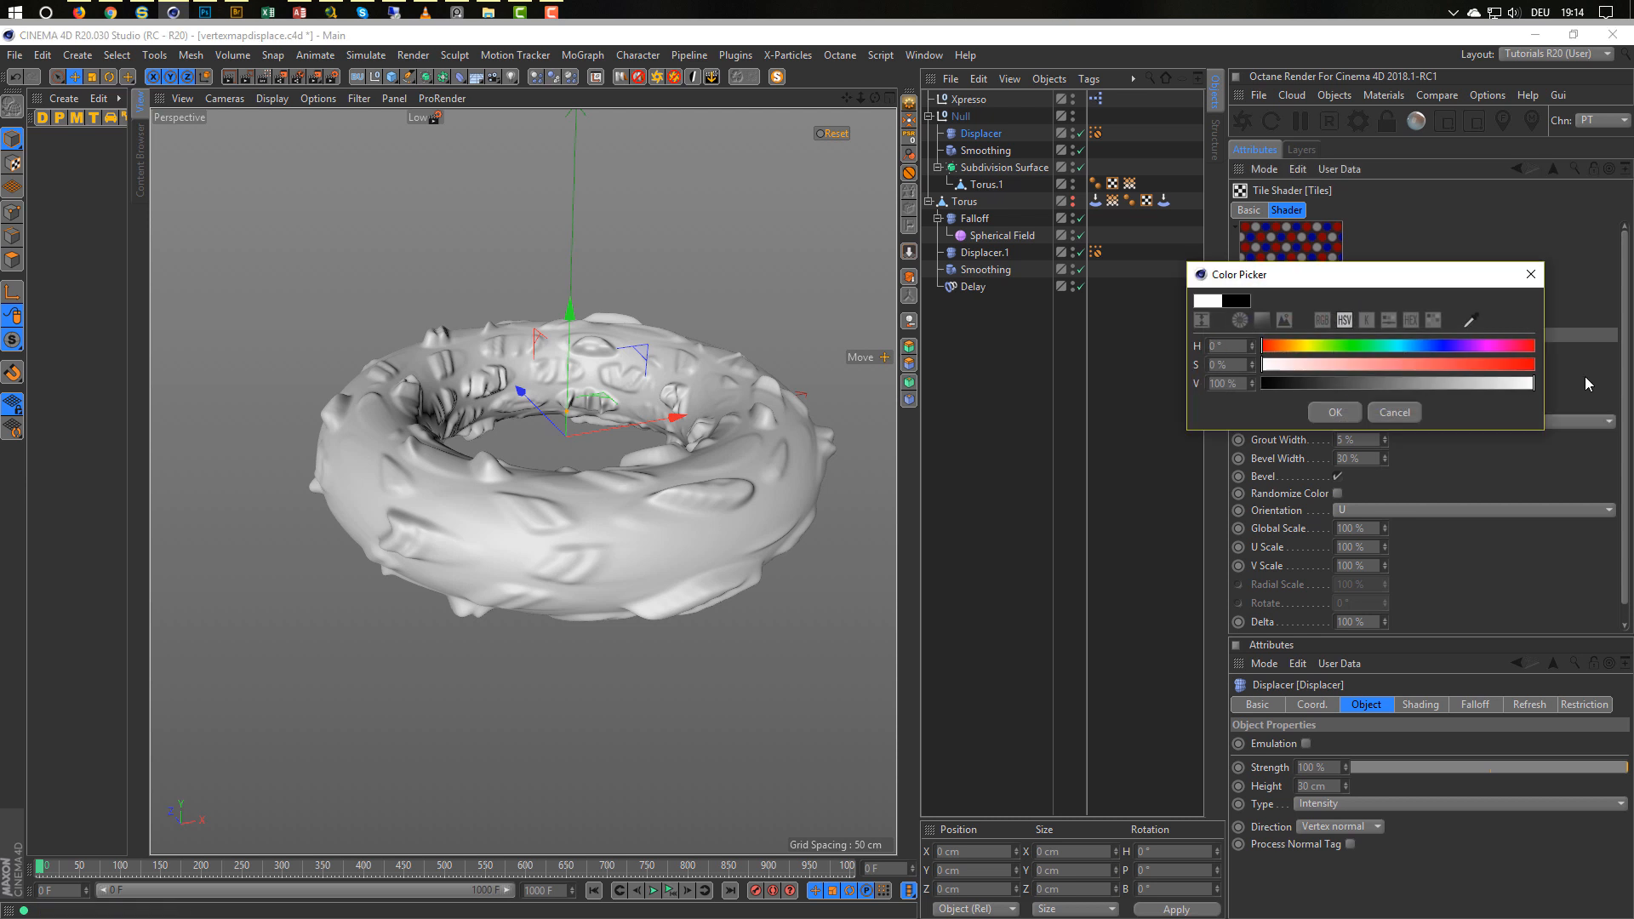
click(1336, 413)
click(1359, 383)
drag(1365, 393, 1166, 405)
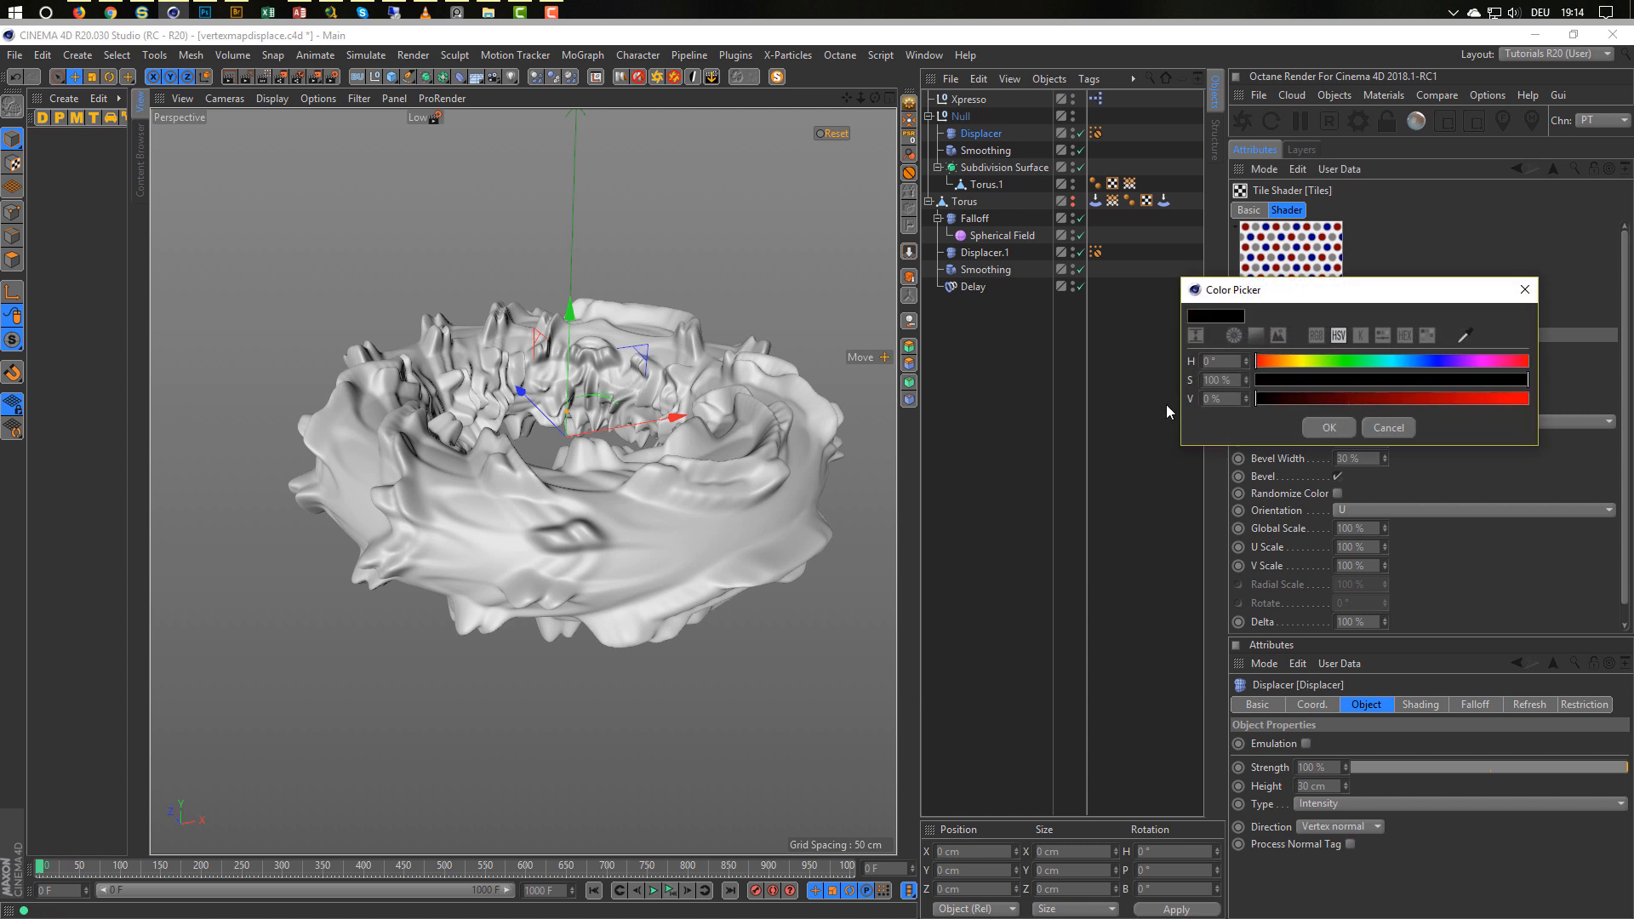
click(1329, 427)
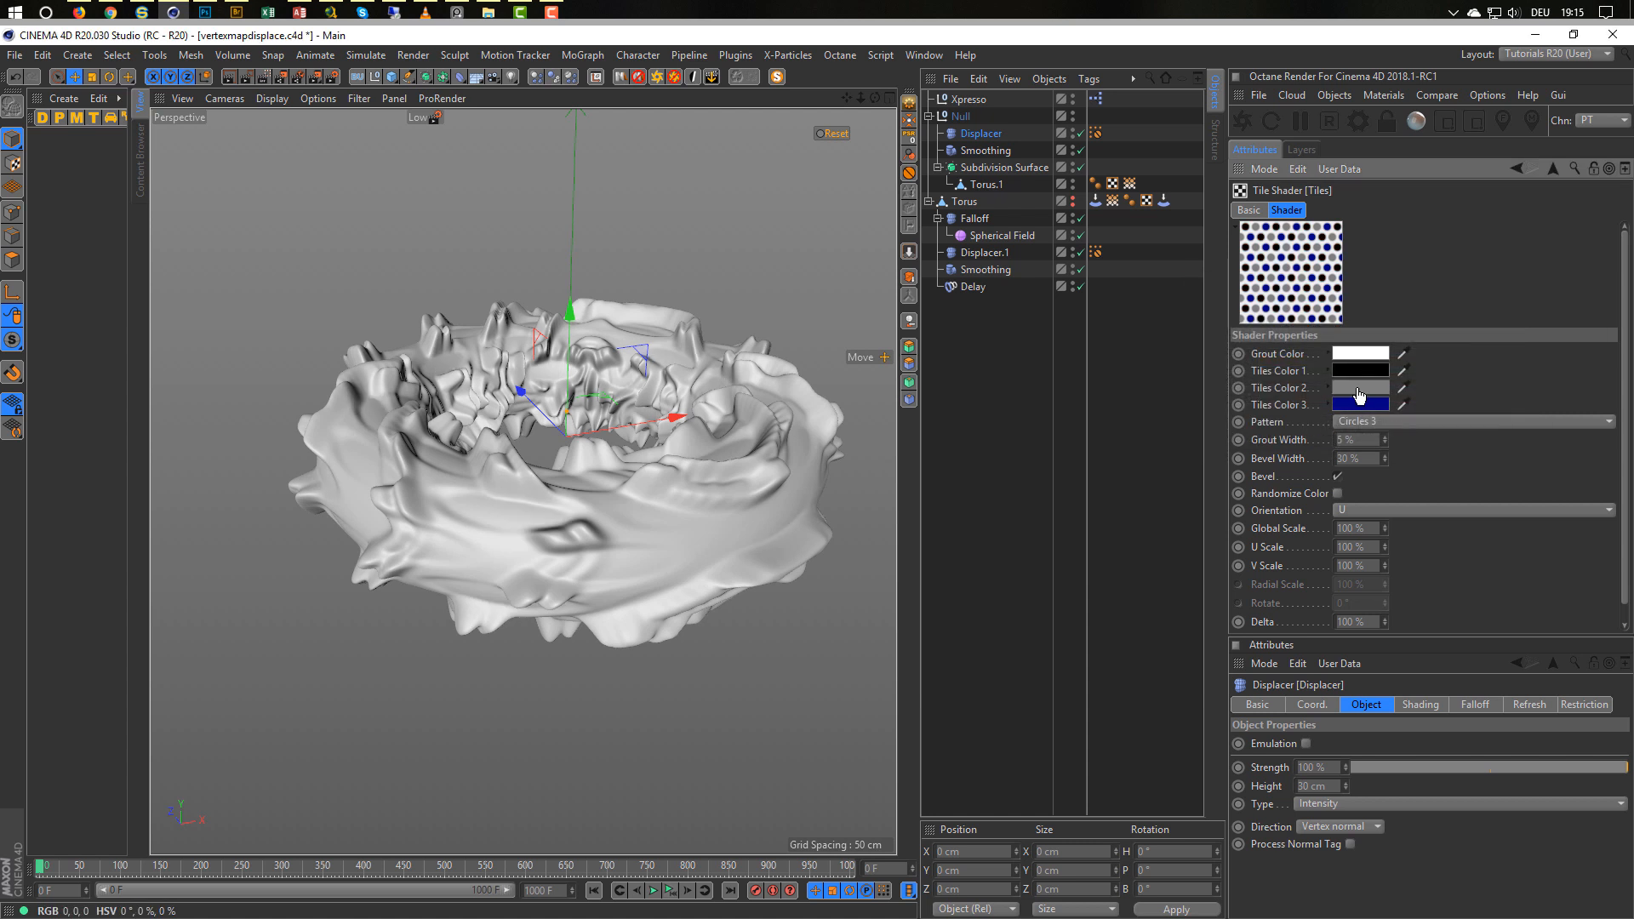
drag(1362, 377, 1358, 390)
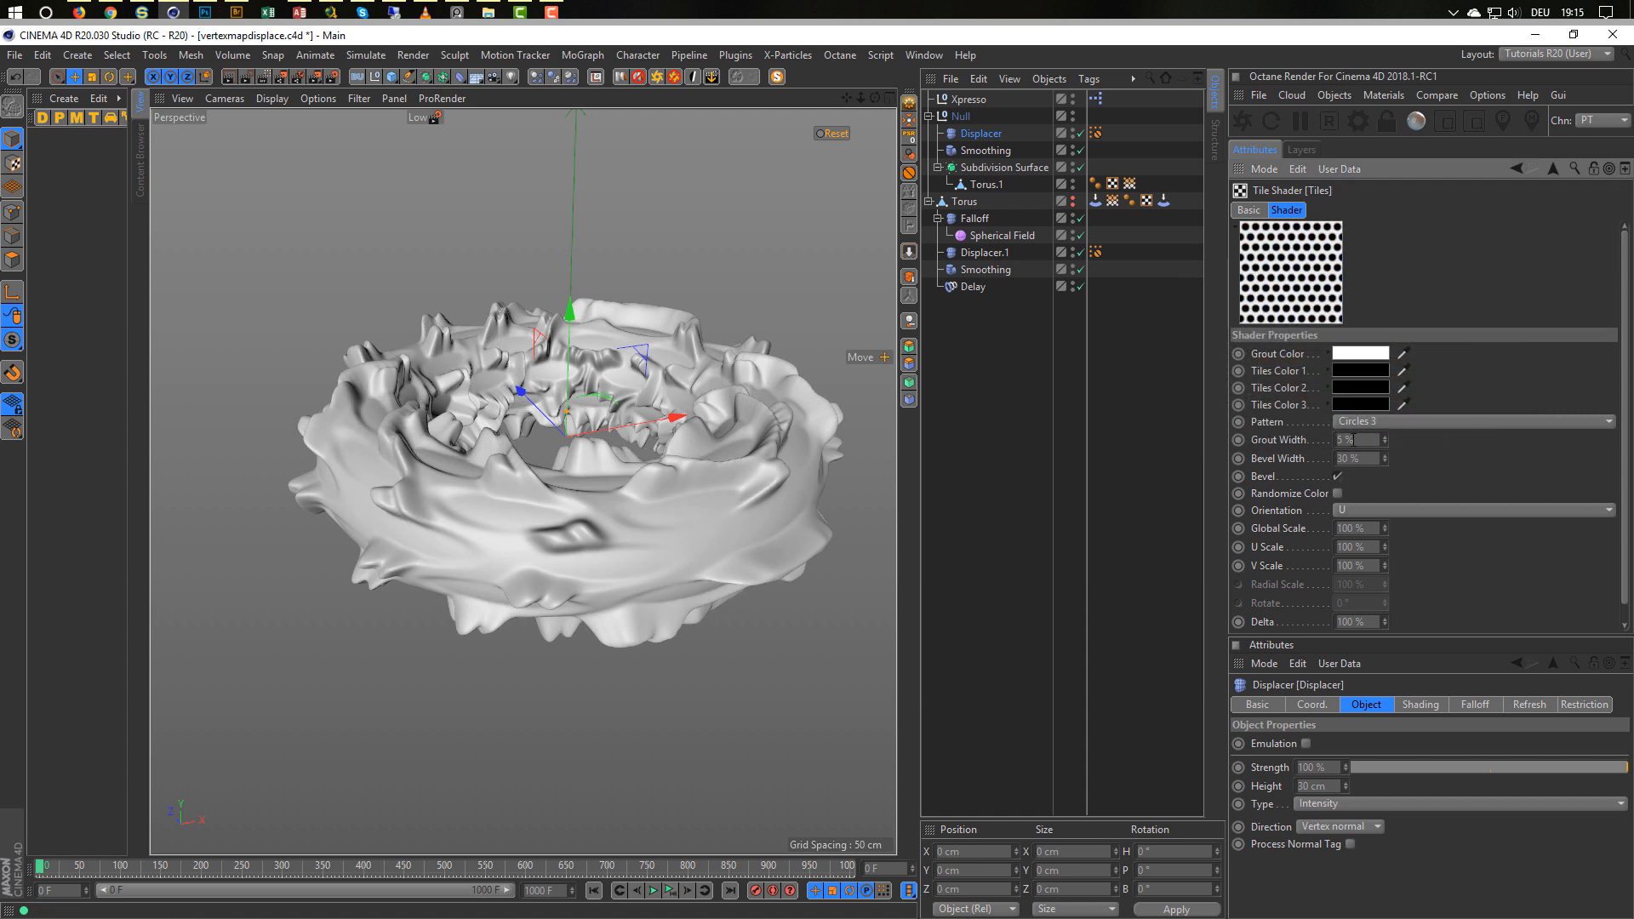
Set the Tiles shader's Global Scale to 20%.
double_click(1362, 528)
text(20)
key(Return)
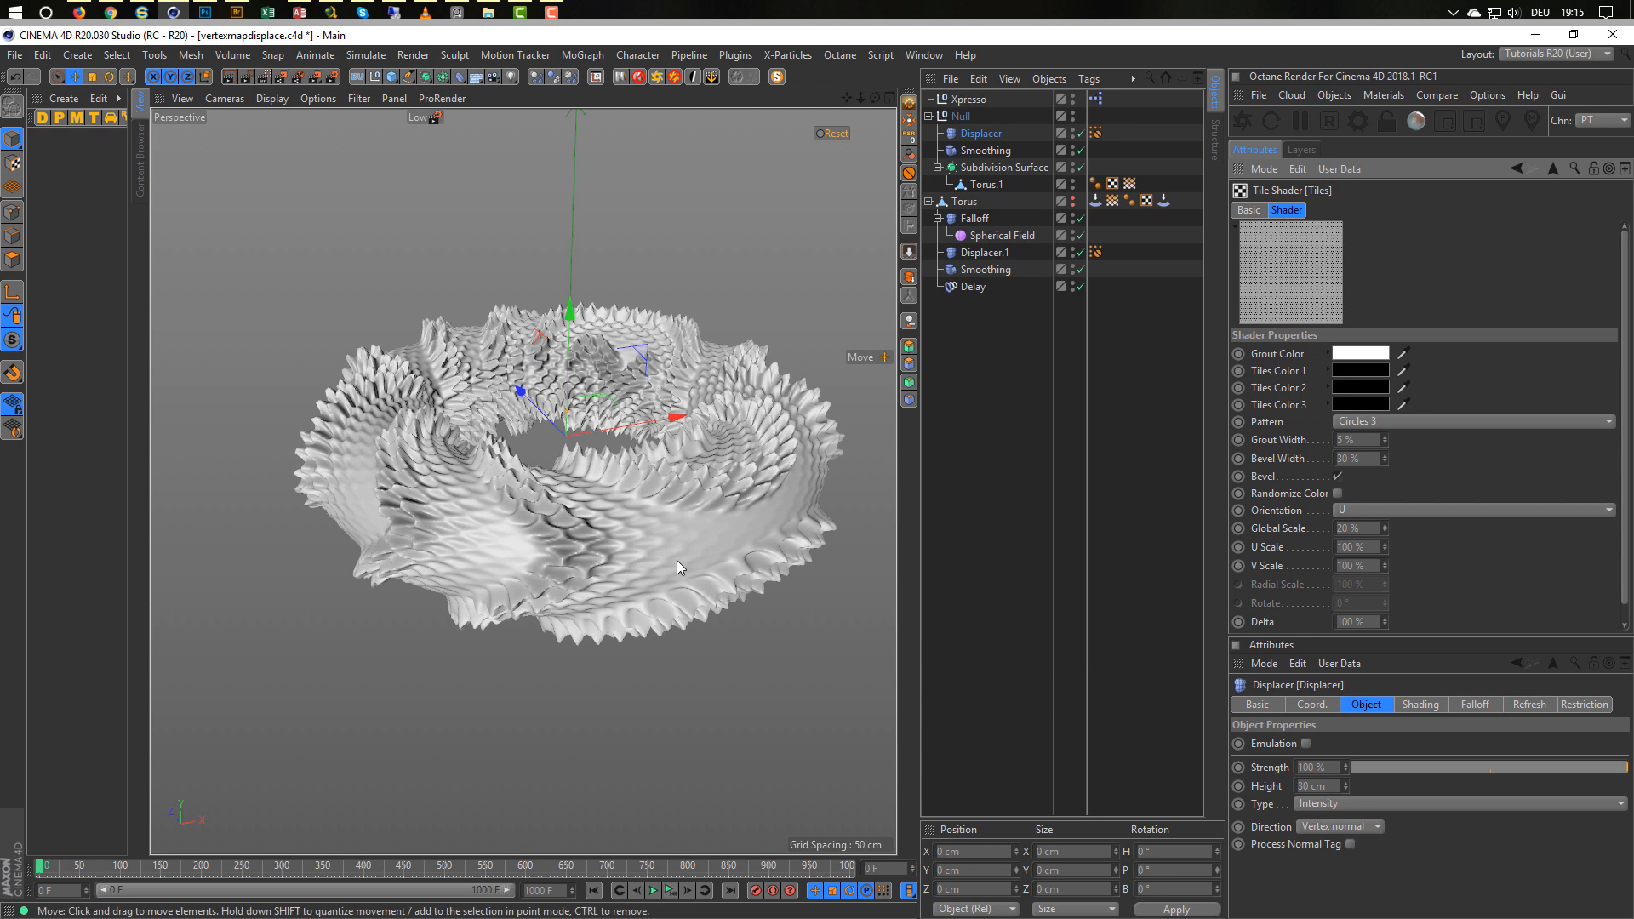
Set the Tiles shader's Global Scale to 10%.
scroll(580, 519, up, 5)
scroll(630, 503, down, 4)
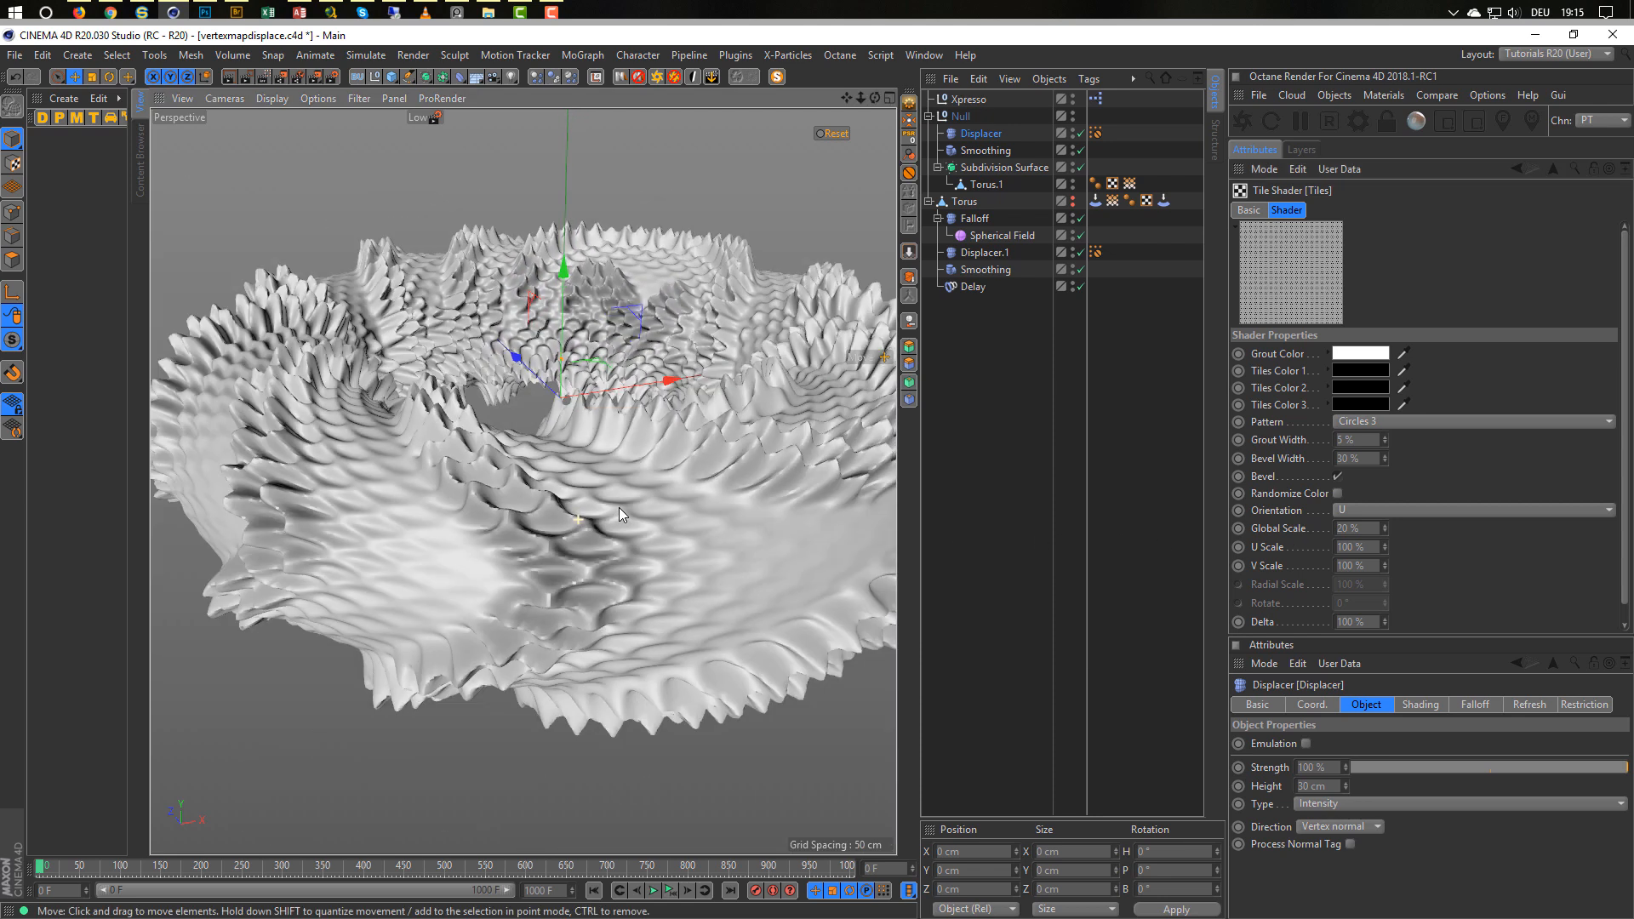
scroll(615, 509, up, 5)
scroll(667, 504, down, 5)
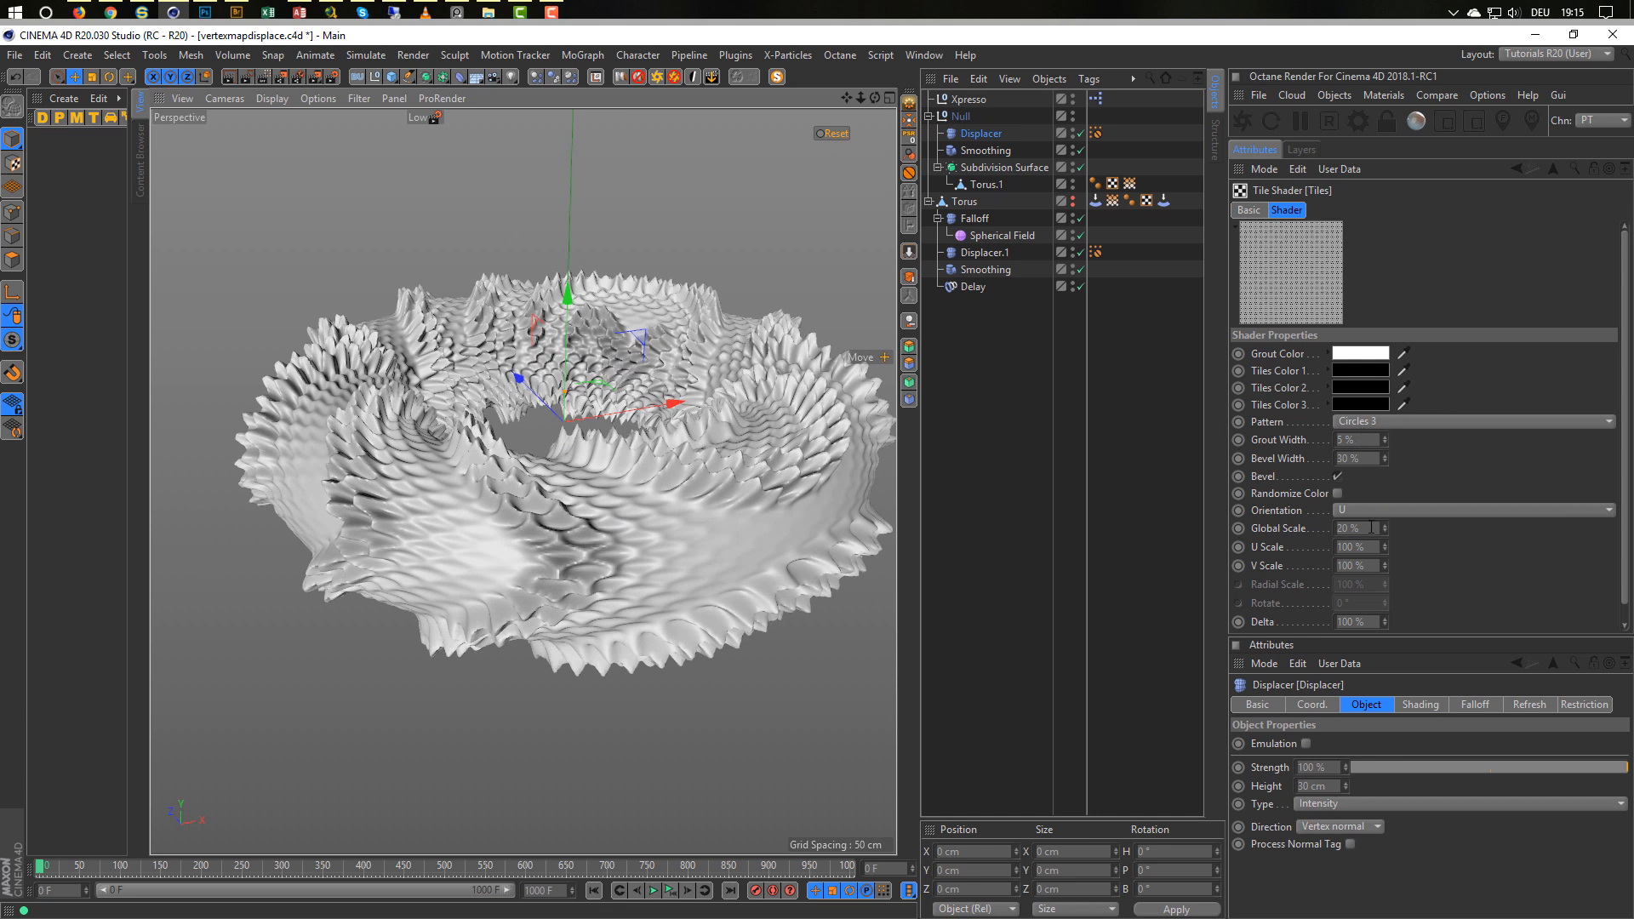
drag(1371, 526, 1300, 545)
text(10)
key(Return)
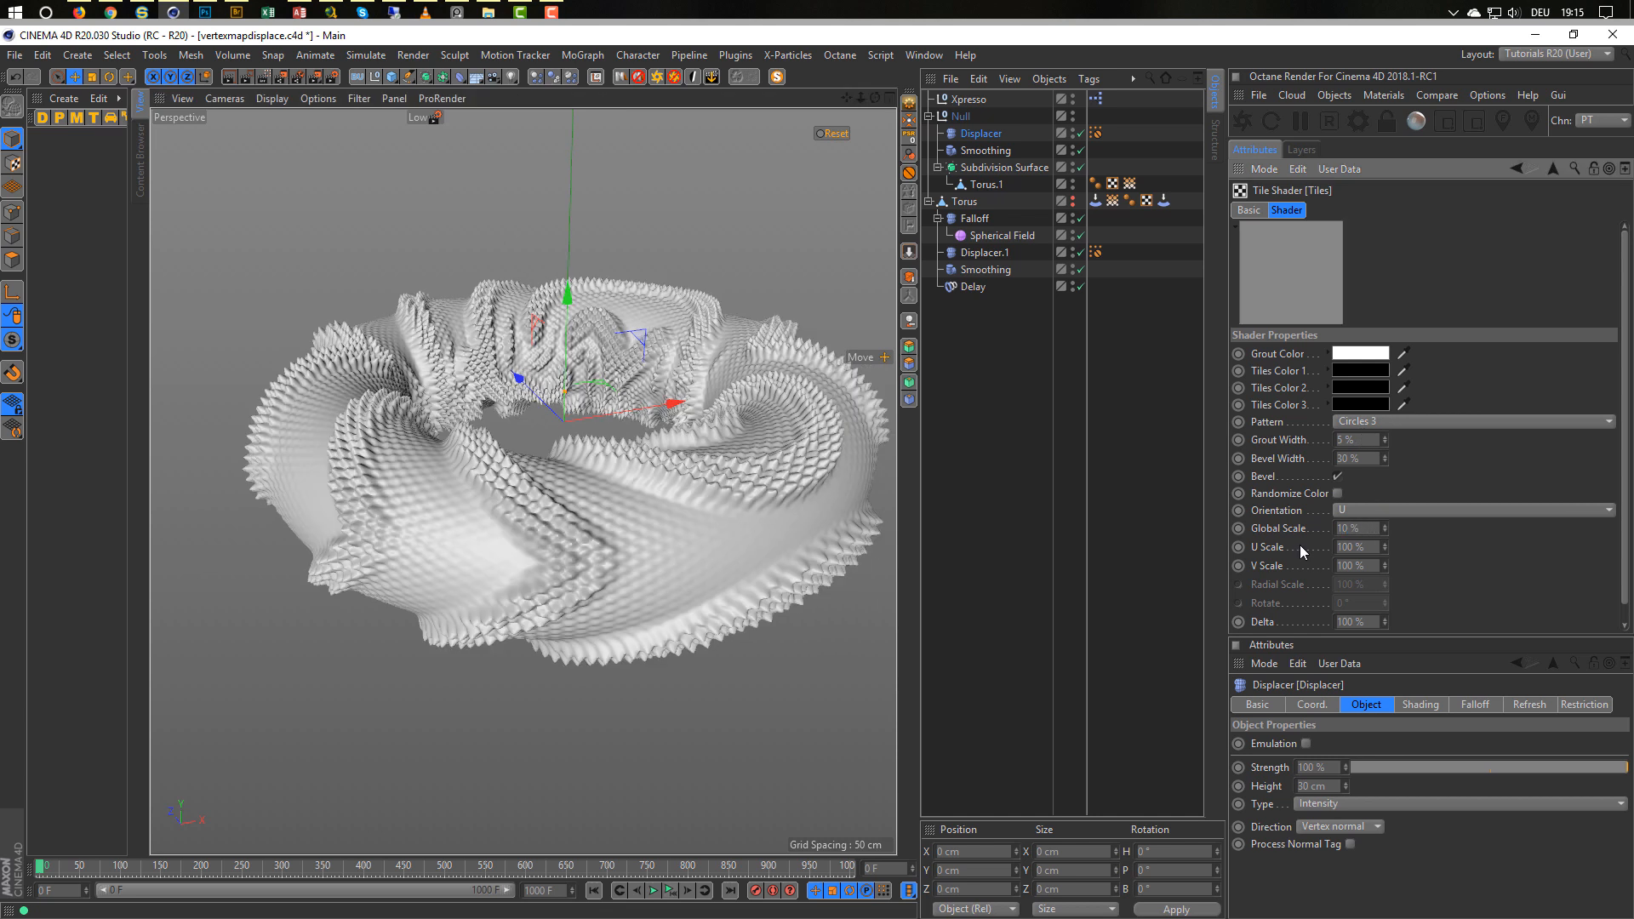
Set the height of the Displacer above Torus.1 to 50 cm.
scroll(678, 493, up, 5)
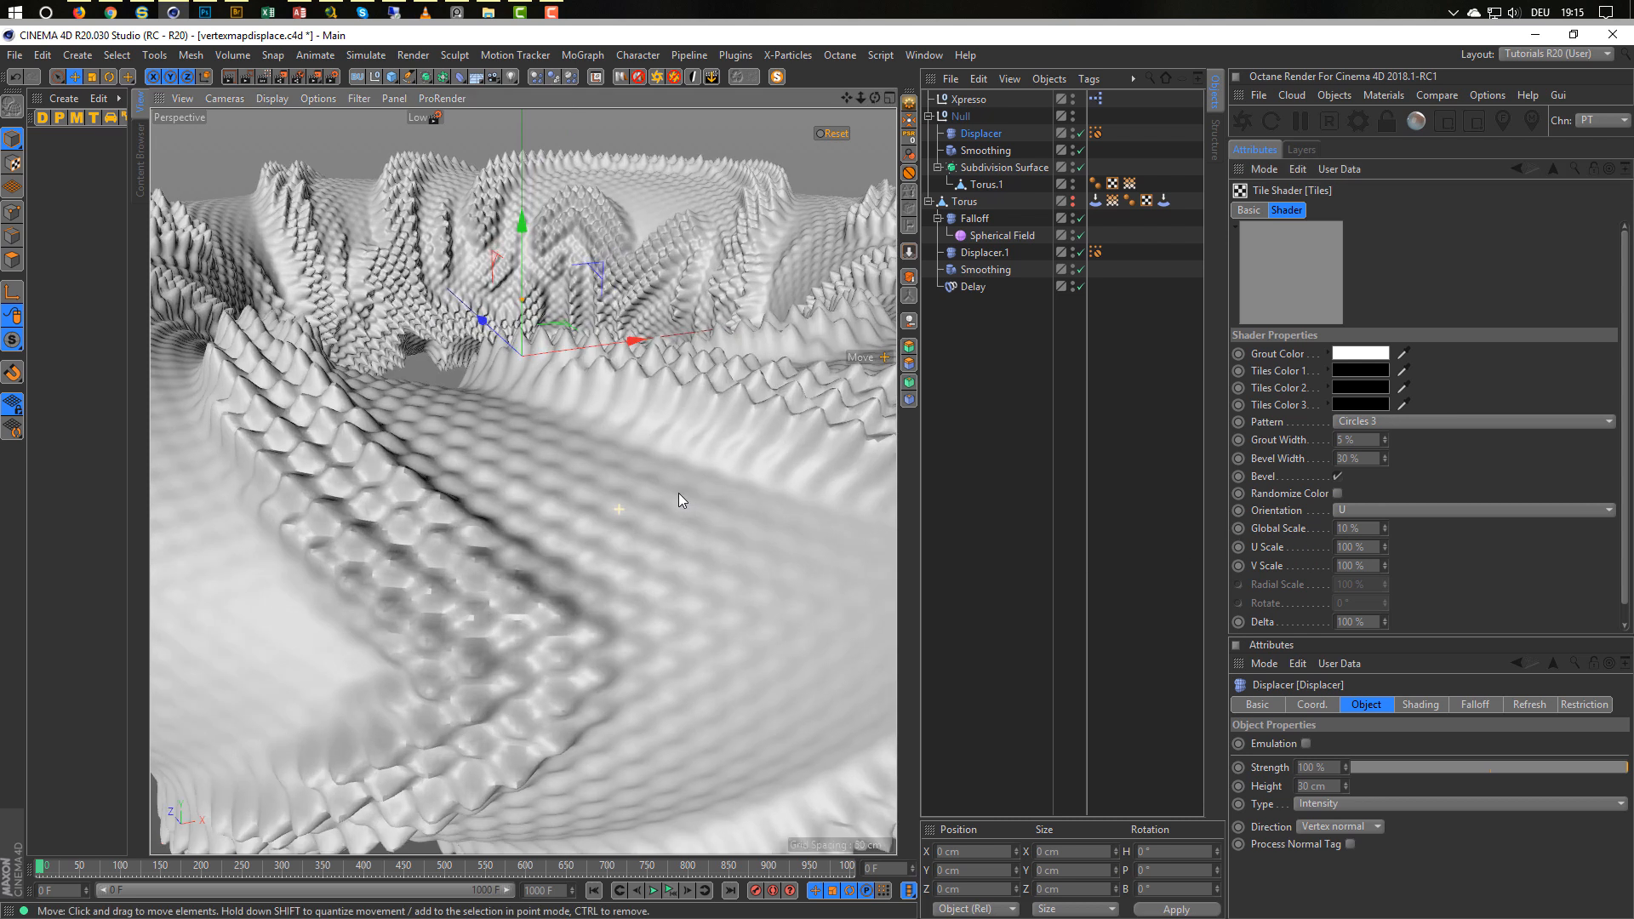
scroll(664, 497, down, 4)
scroll(647, 504, up, 3)
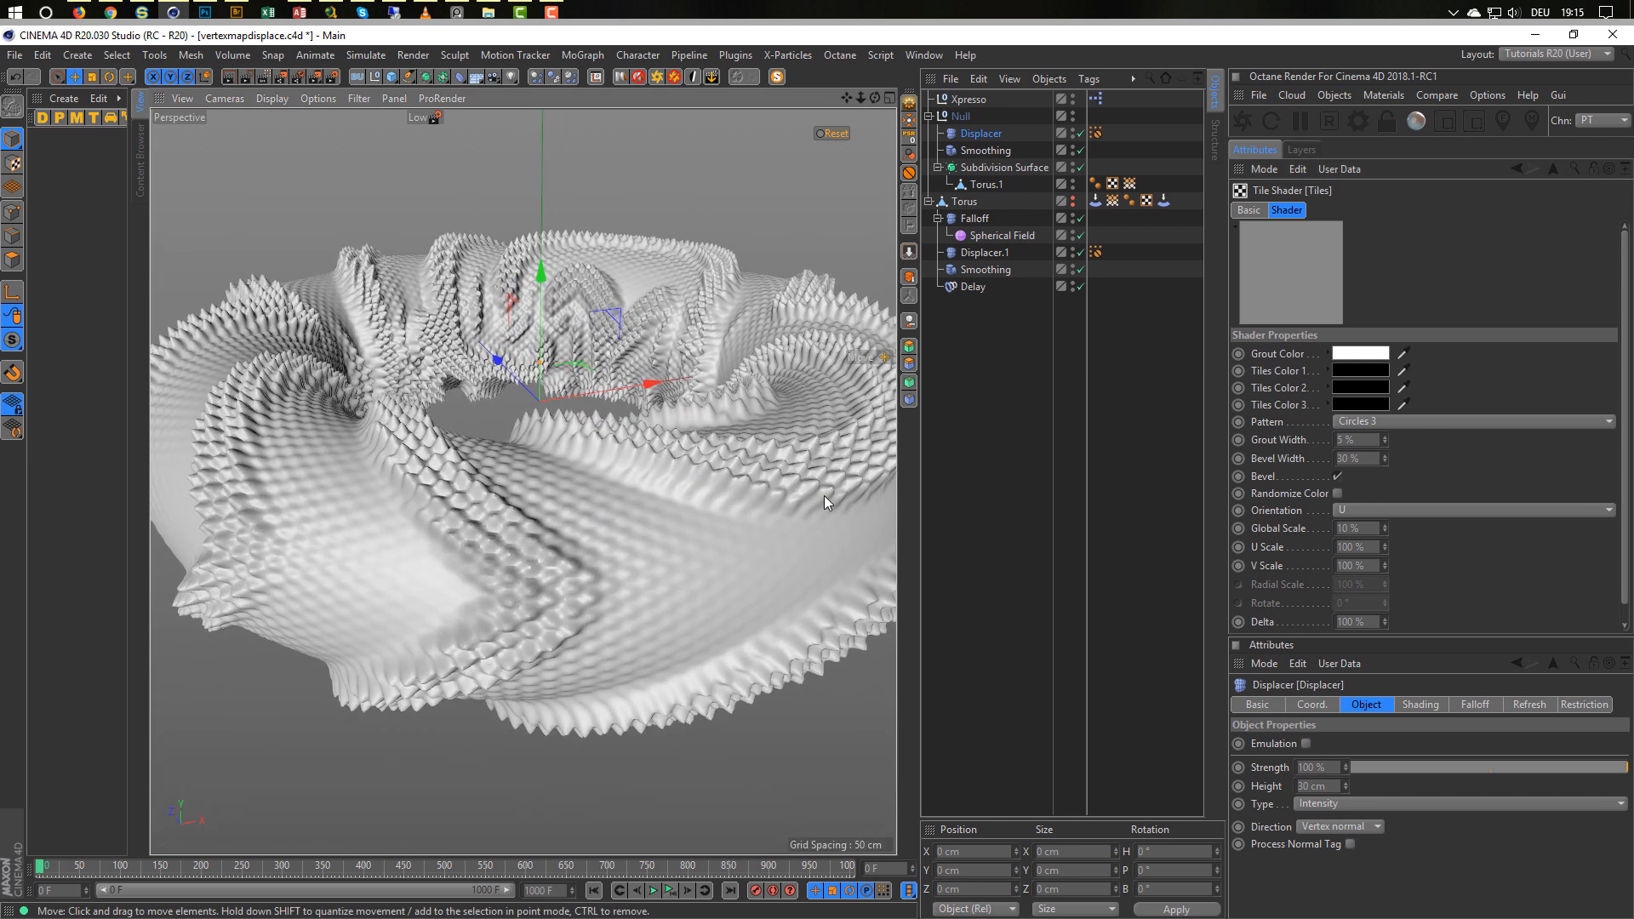
scroll(561, 545, up, 4)
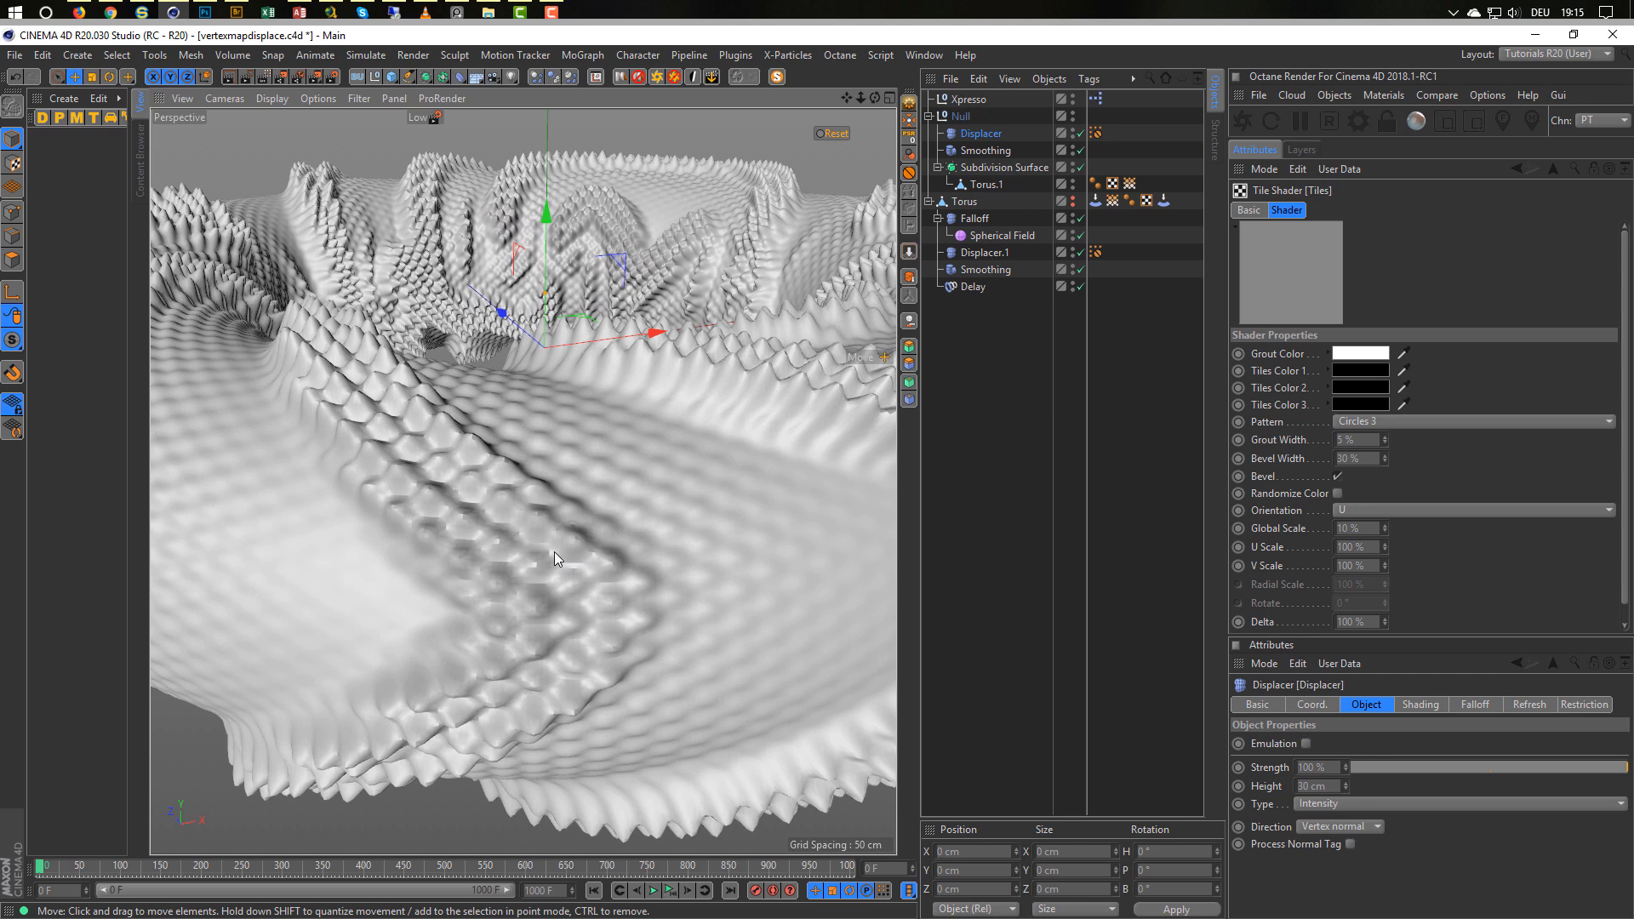
mouse_move(541, 574)
alt+mouse_down()
mouse_move(534, 608)
mouse_move(539, 588)
alt+mouse_up()
mouse_move(538, 580)
alt+right_down()
mouse_move(615, 555)
mouse_move(564, 568)
alt+right_up()
mouse_move(563, 569)
alt+mouse_down()
mouse_move(559, 601)
mouse_move(550, 565)
alt+mouse_up()
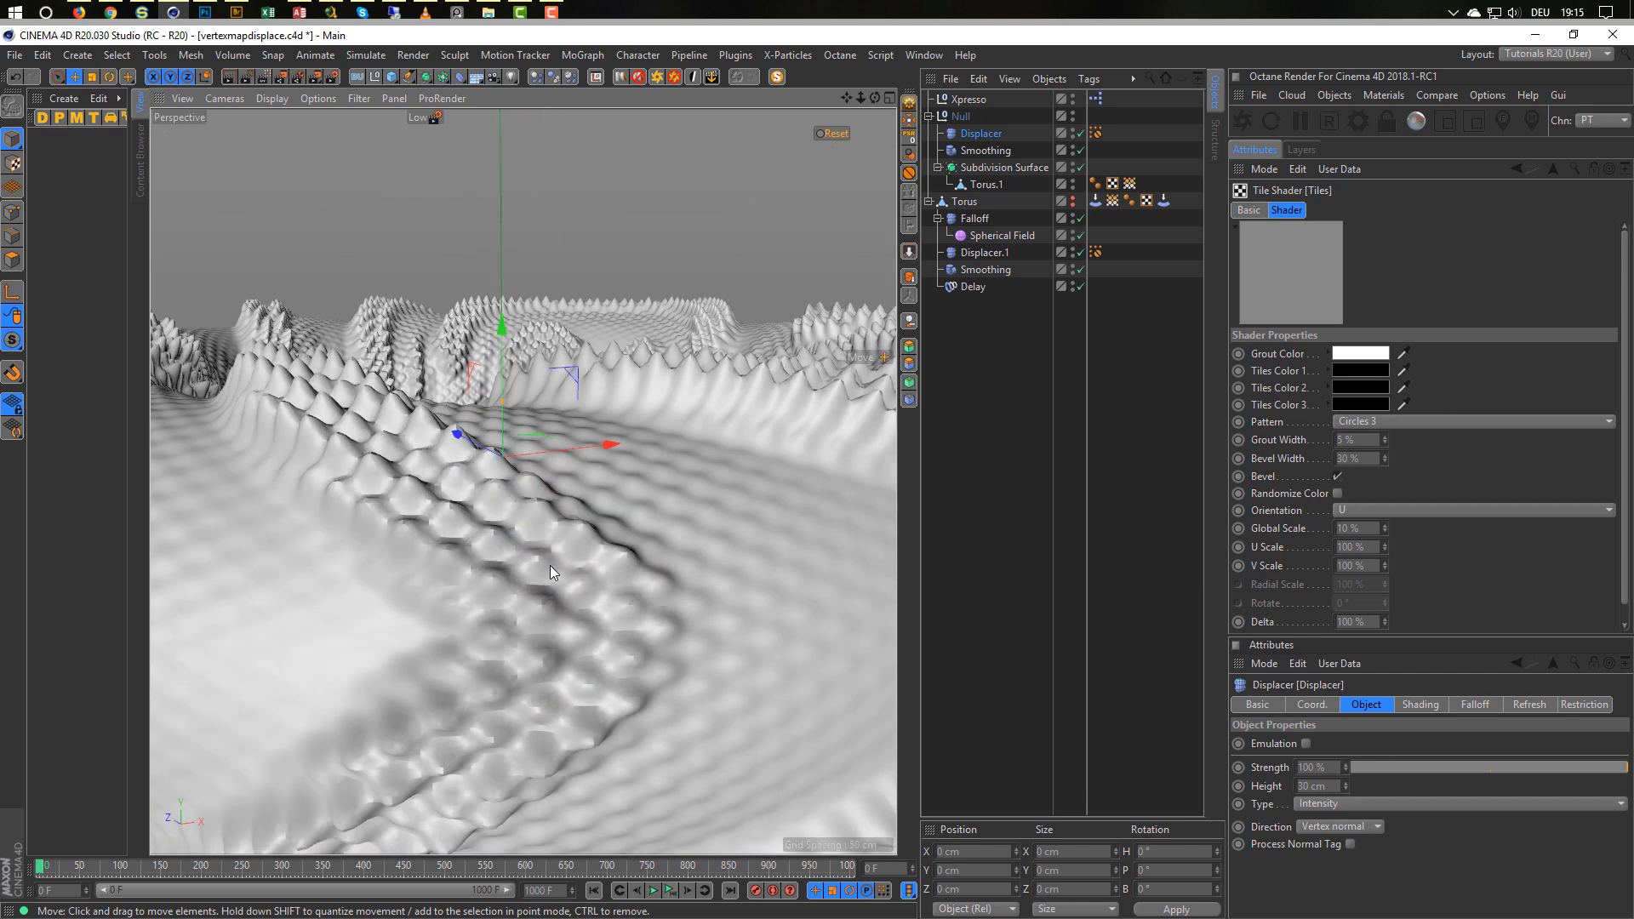
click(983, 134)
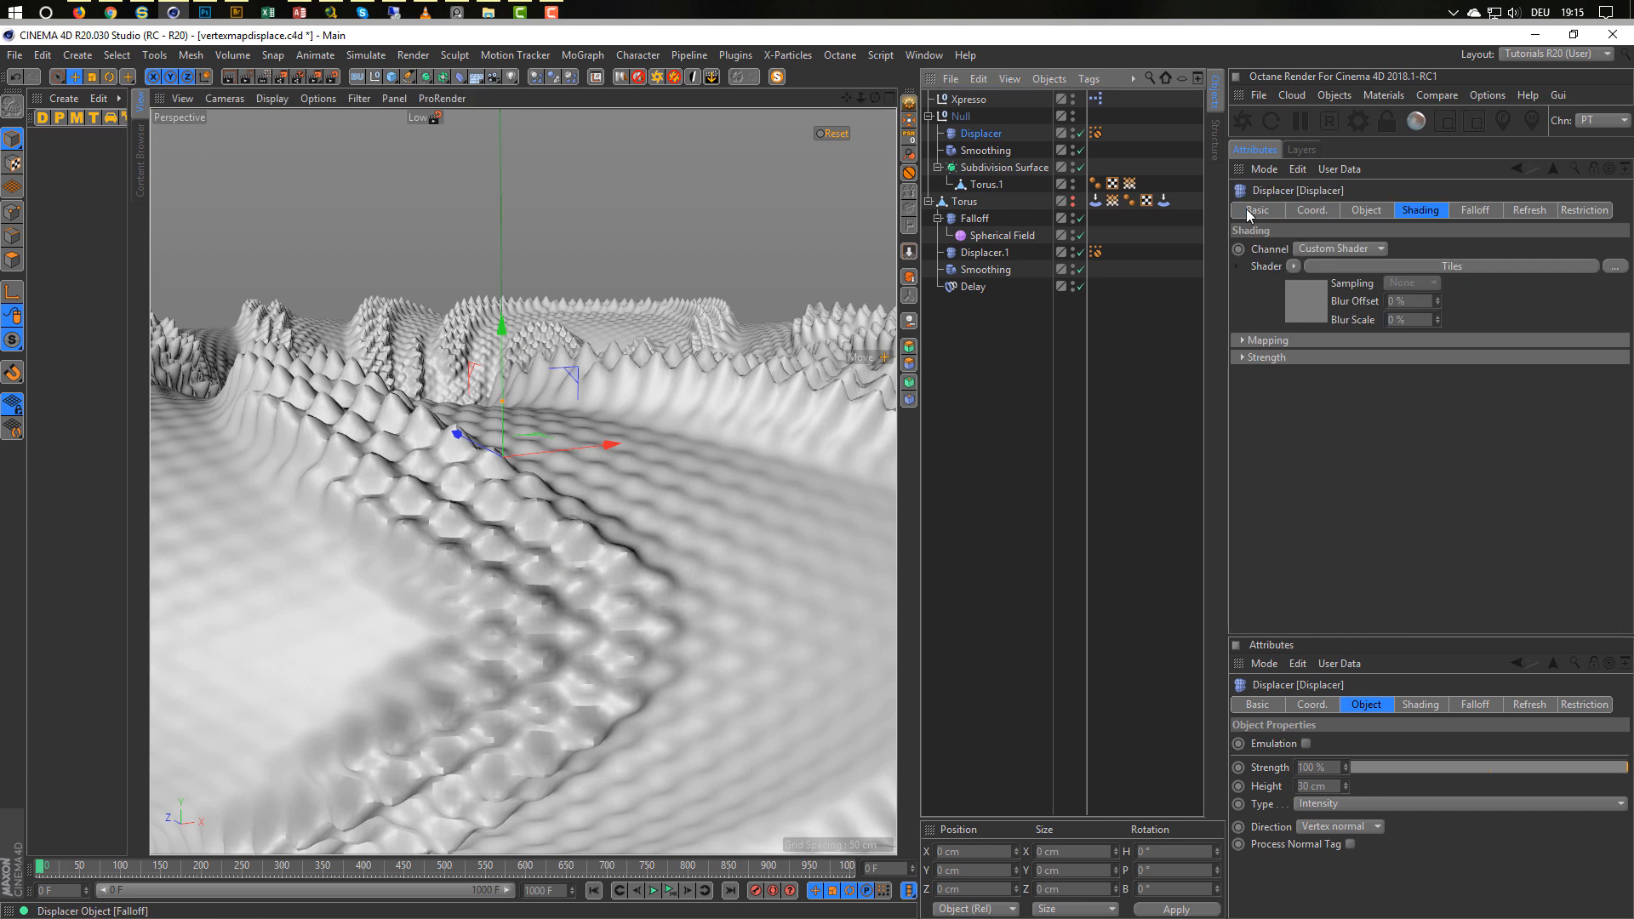
click(1365, 210)
double_click(1337, 291)
text(50)
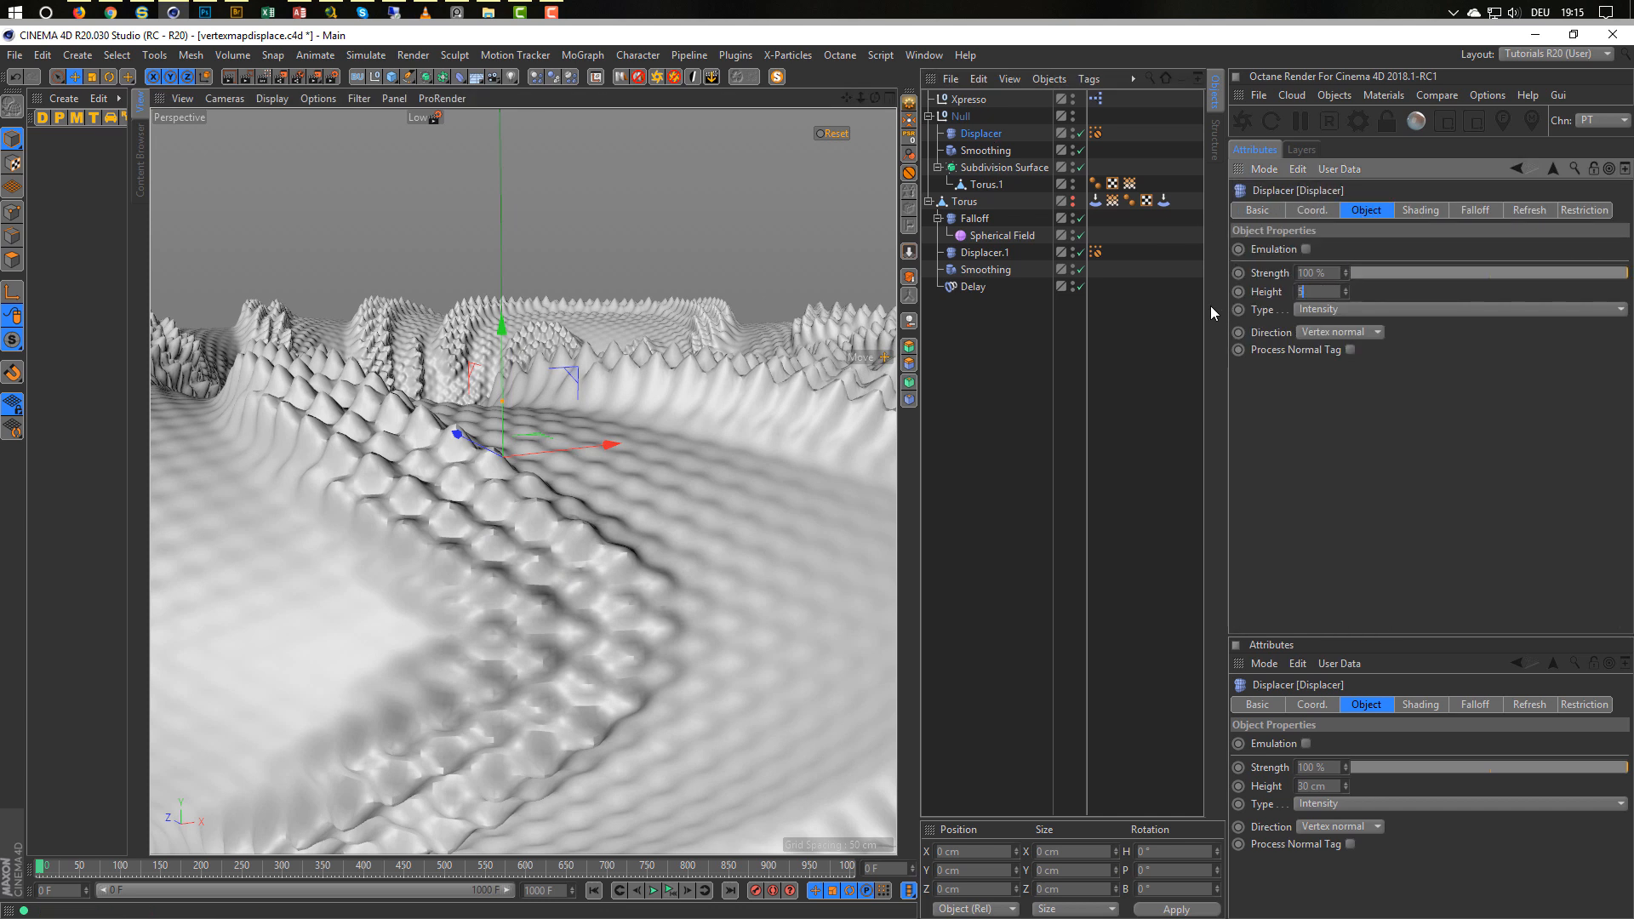
key(Return)
alt+drag(876, 374, 775, 480)
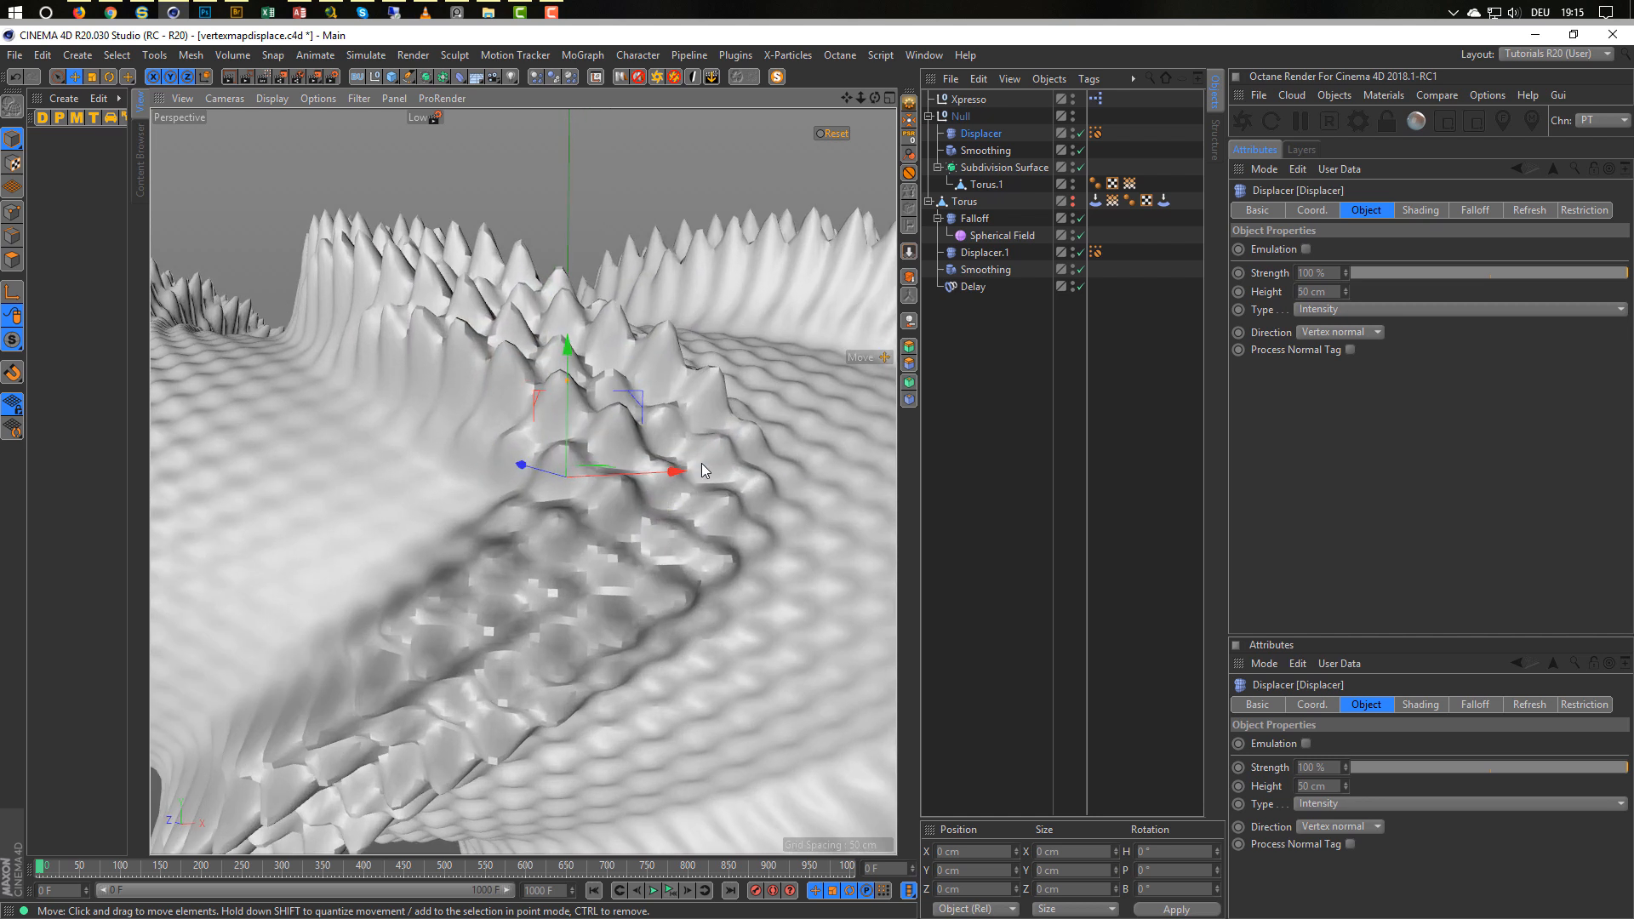
click(989, 168)
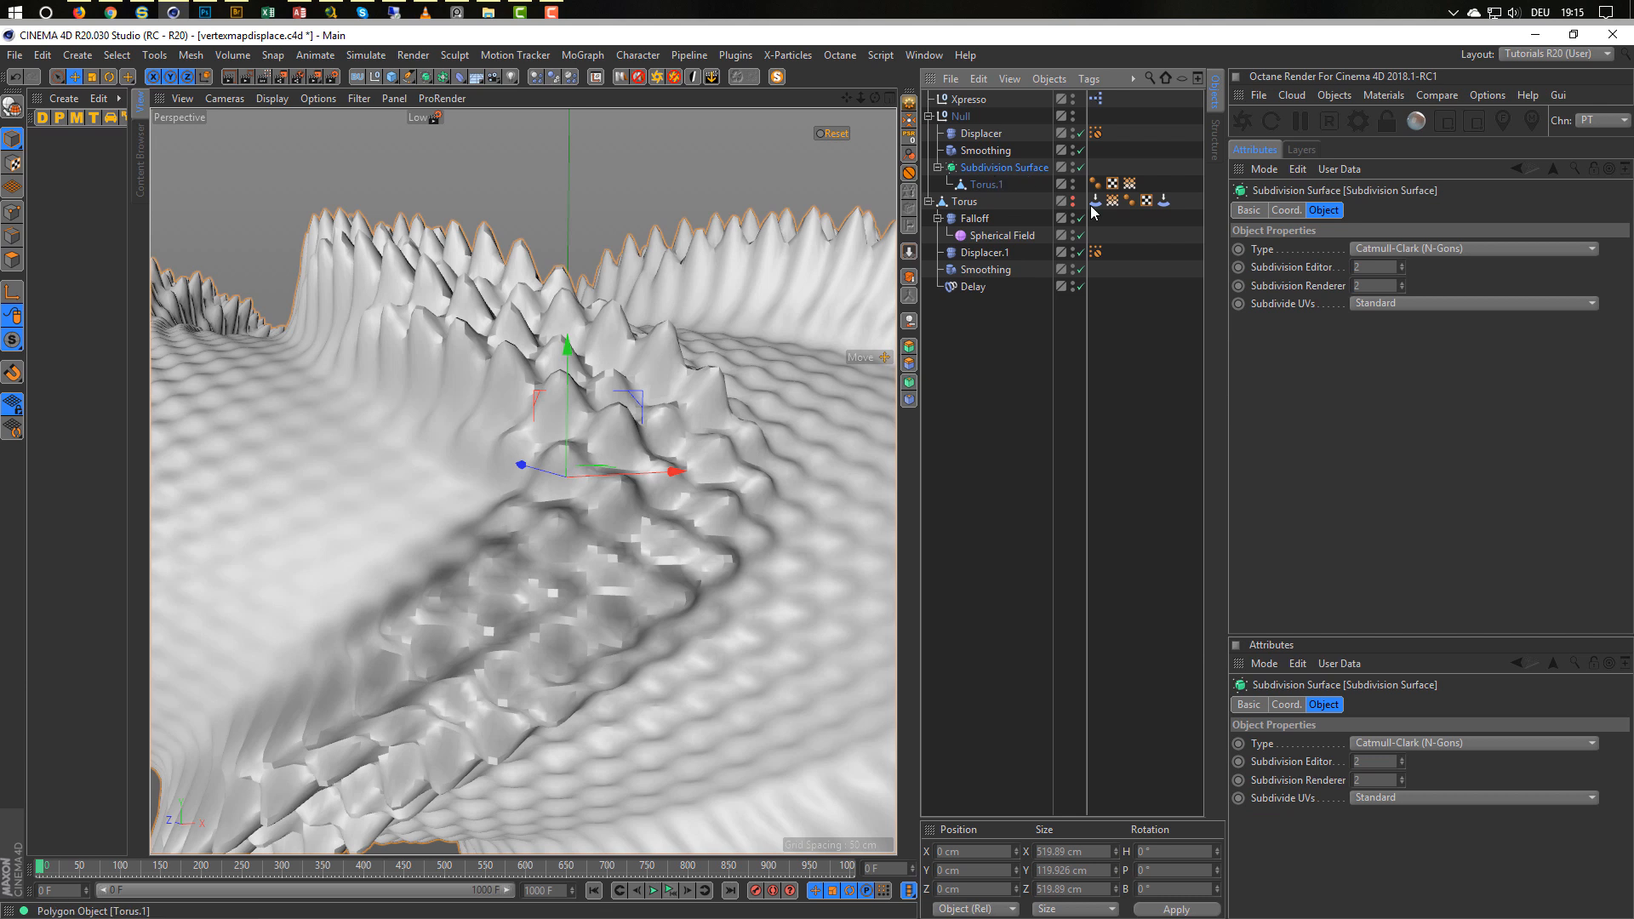
click(1402, 264)
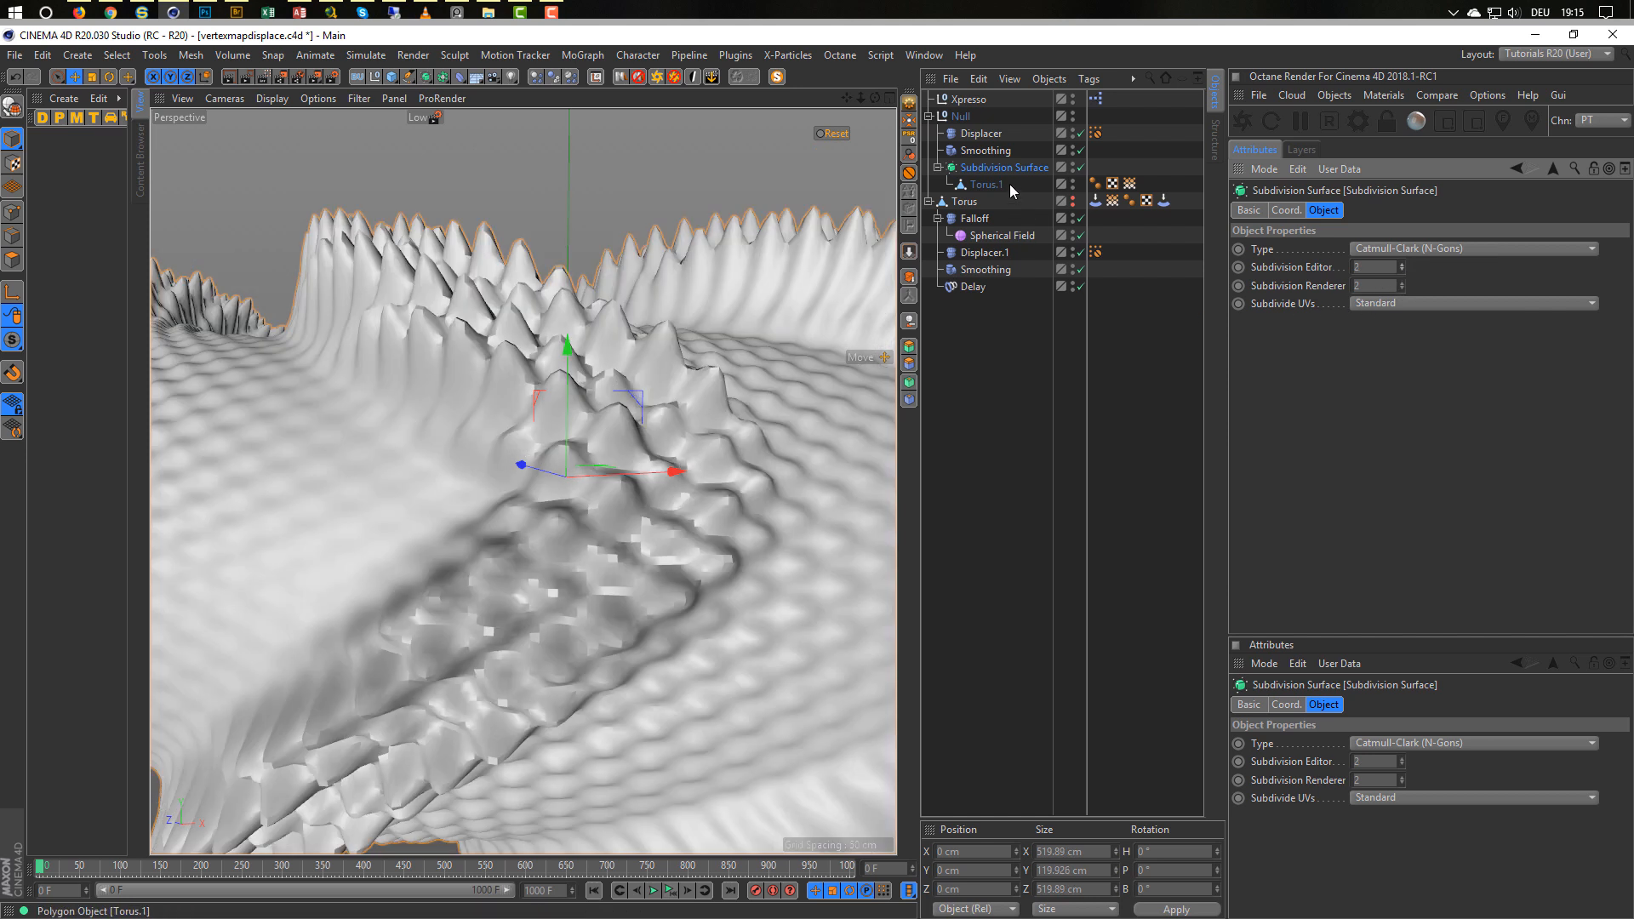
Set the Bevel Width of the Displacer's Tiles shader to 50%.
click(983, 134)
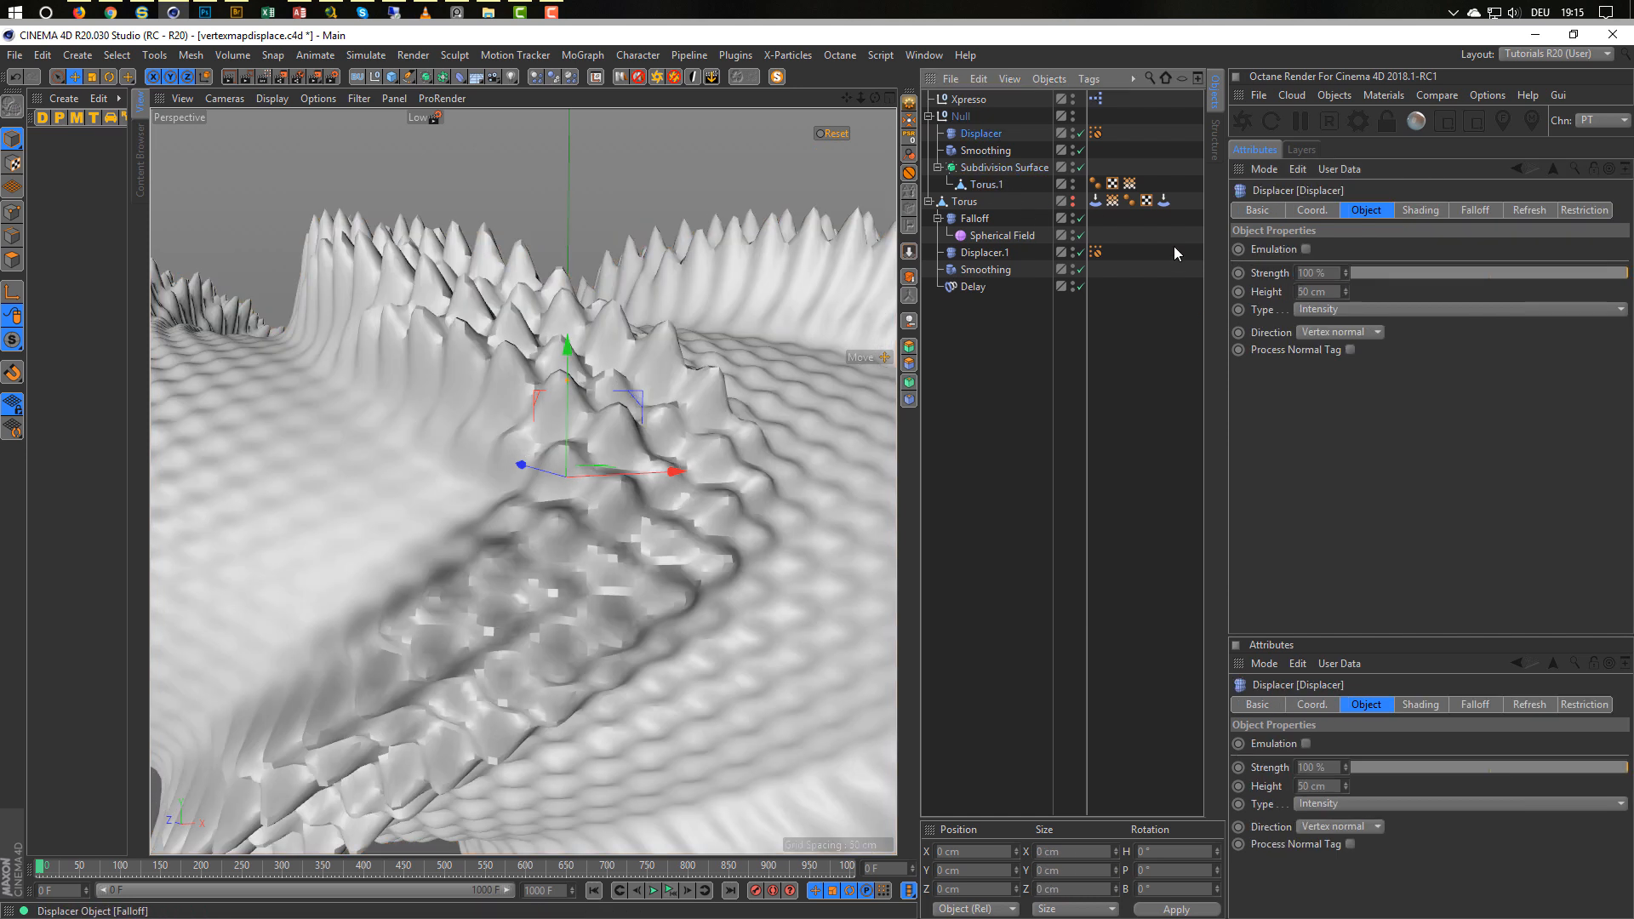
click(1420, 209)
click(1320, 328)
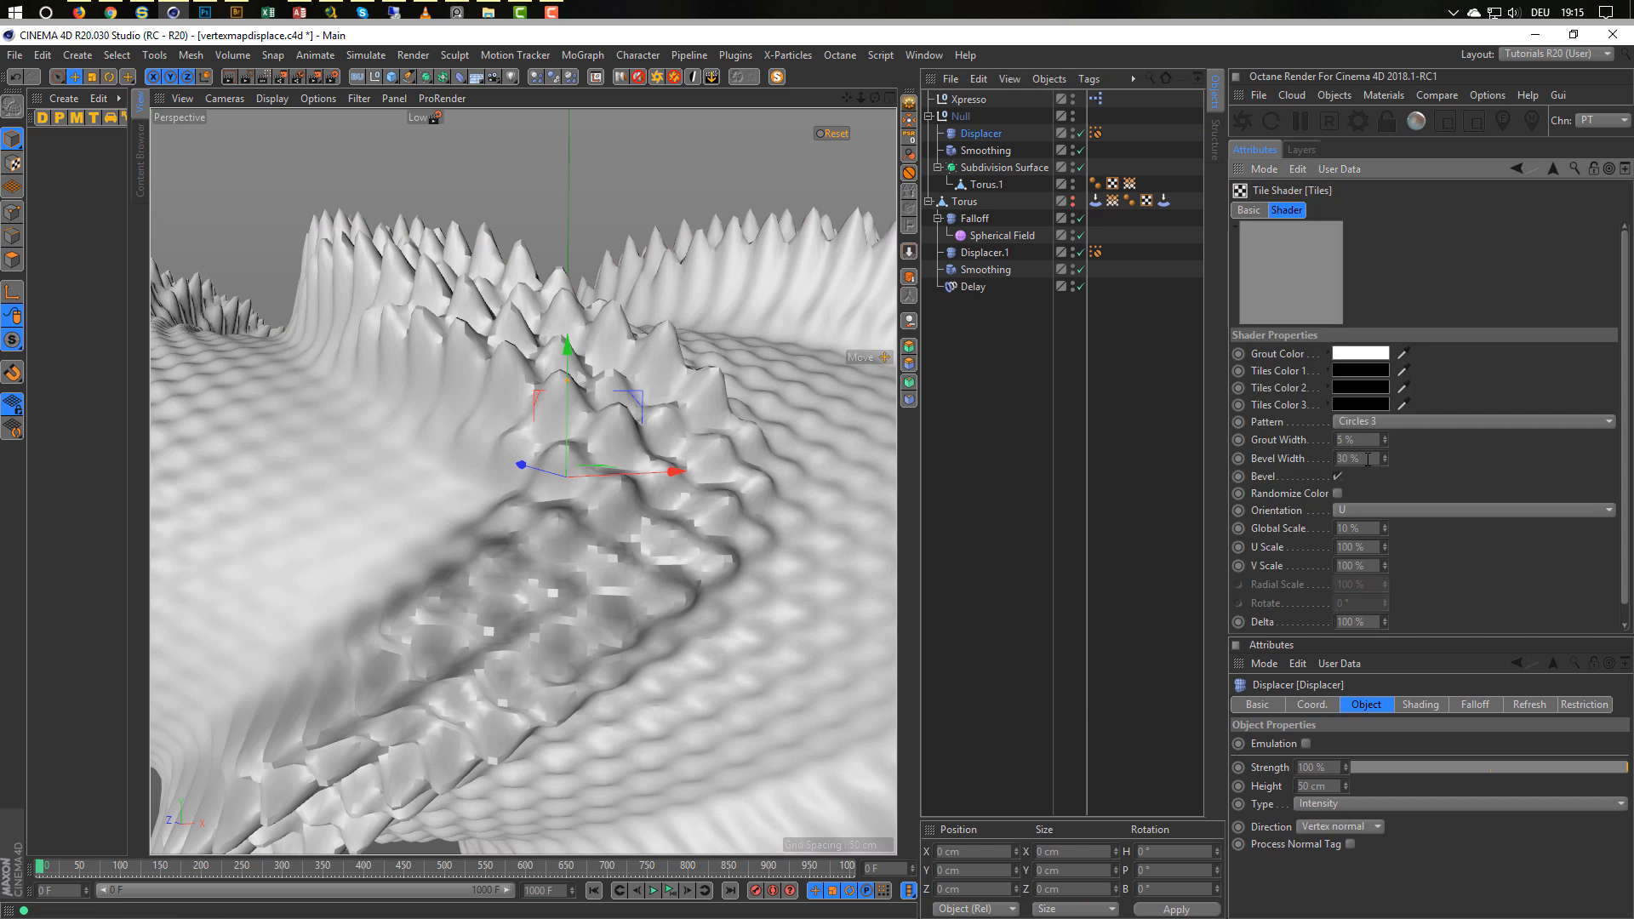
double_click(1367, 459)
text(50)
key(Return)
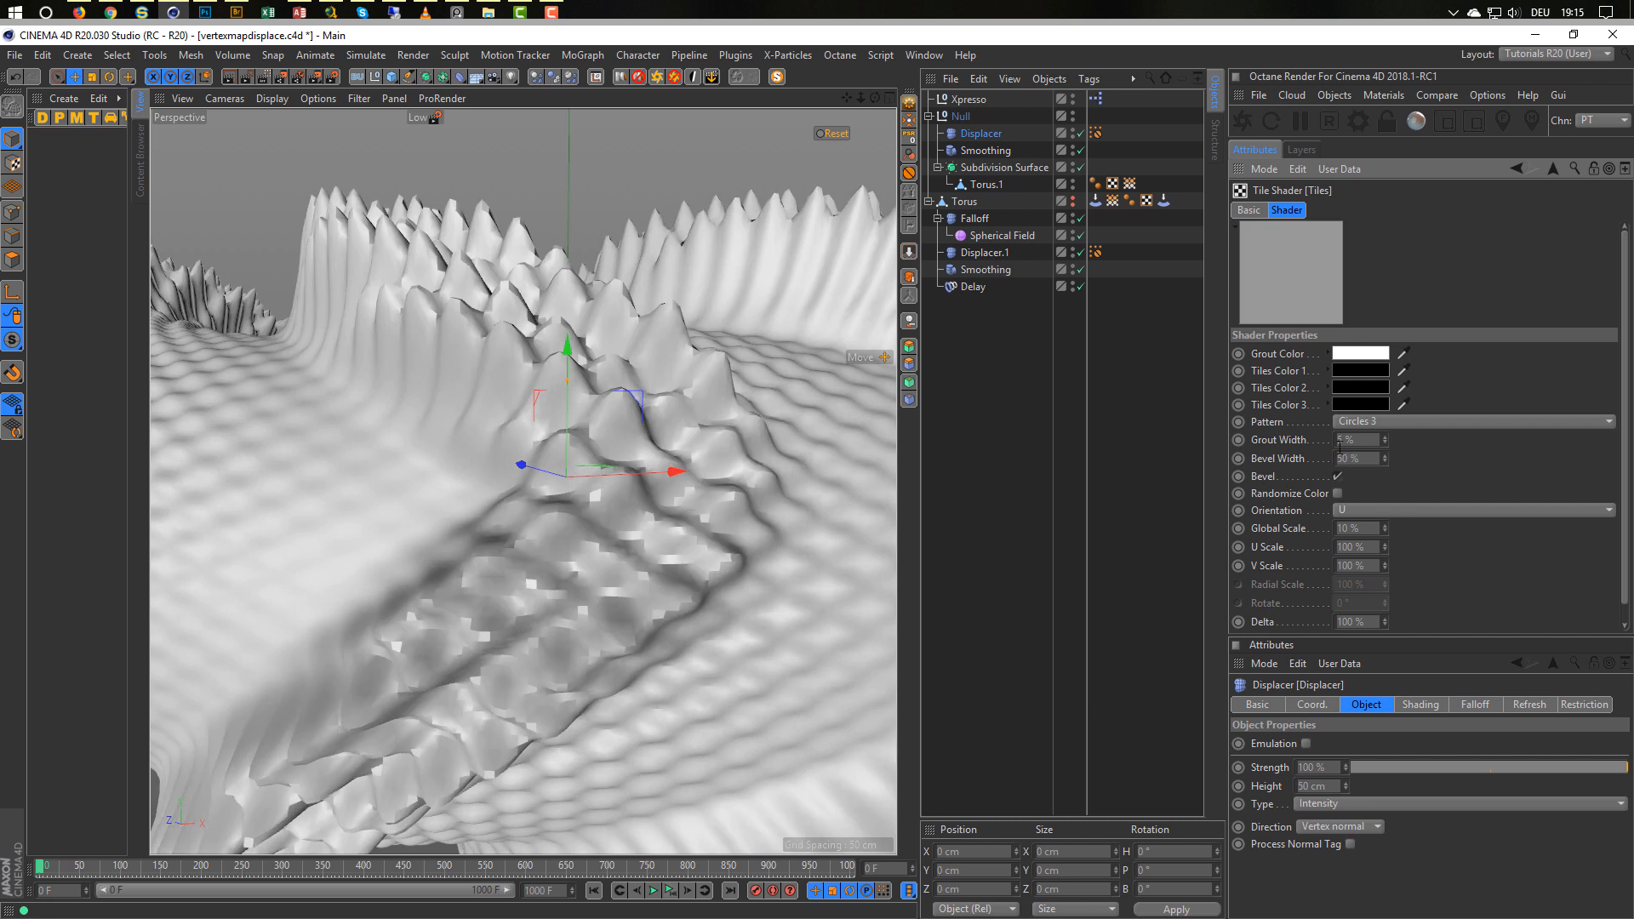
Try a Grout Width of 10% on the Tiles shader and set it back to 5%.
text(10)
key(Return)
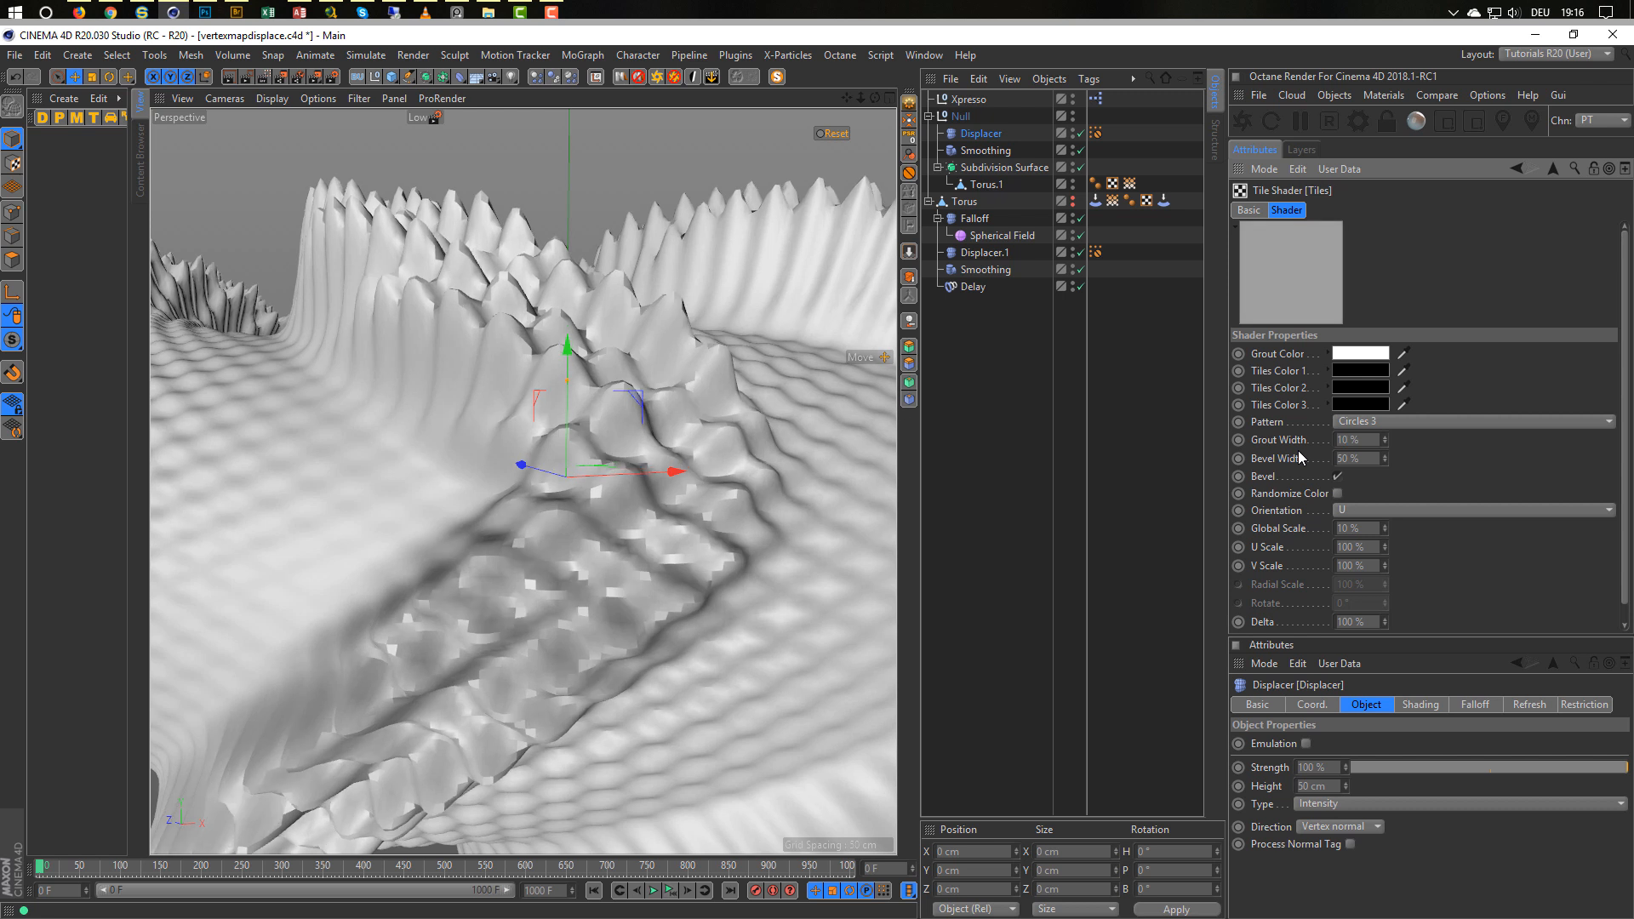
click(1363, 439)
text(5)
key(Return)
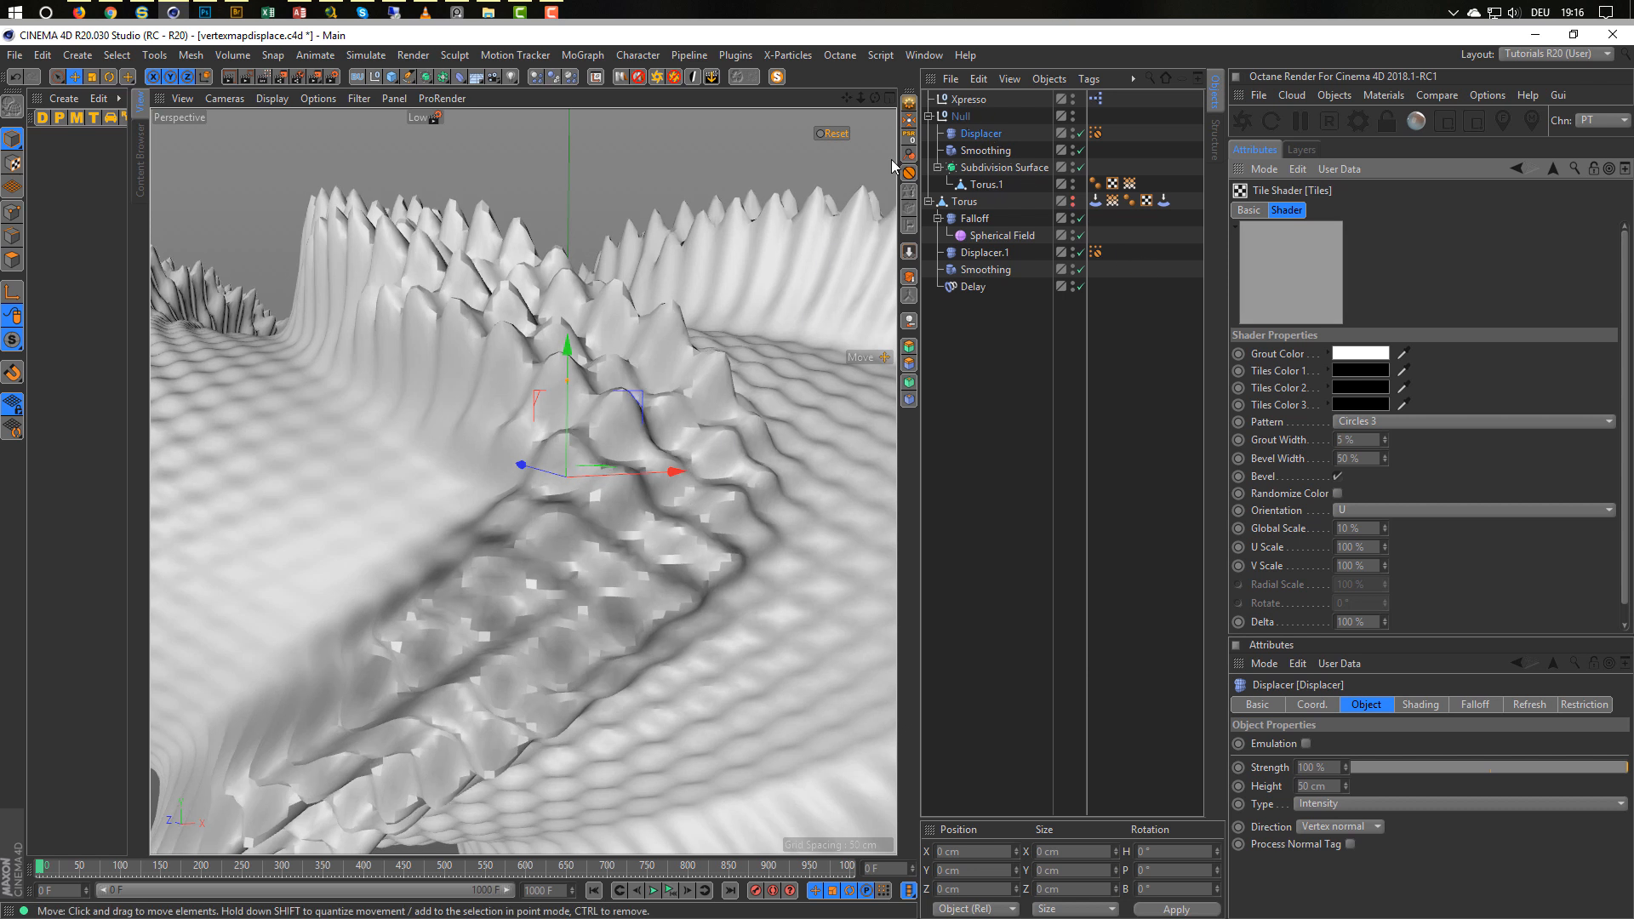
Wrap the Null in a new Subdivision Surface with both the editor and renderer subdivisions set to 1.
click(962, 116)
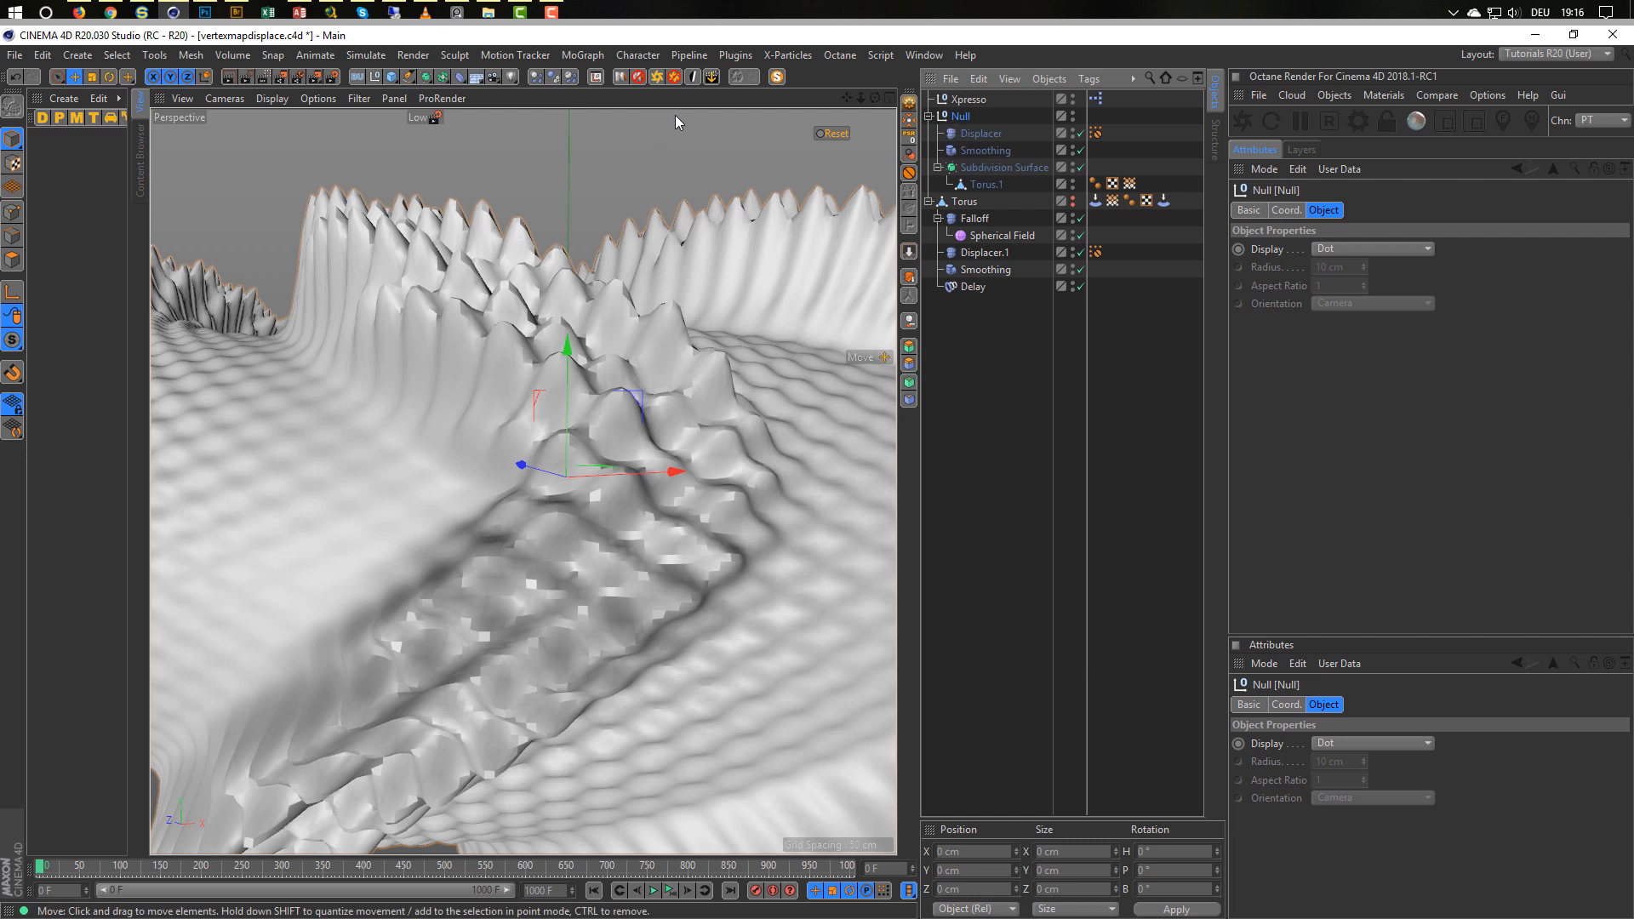
click(428, 78)
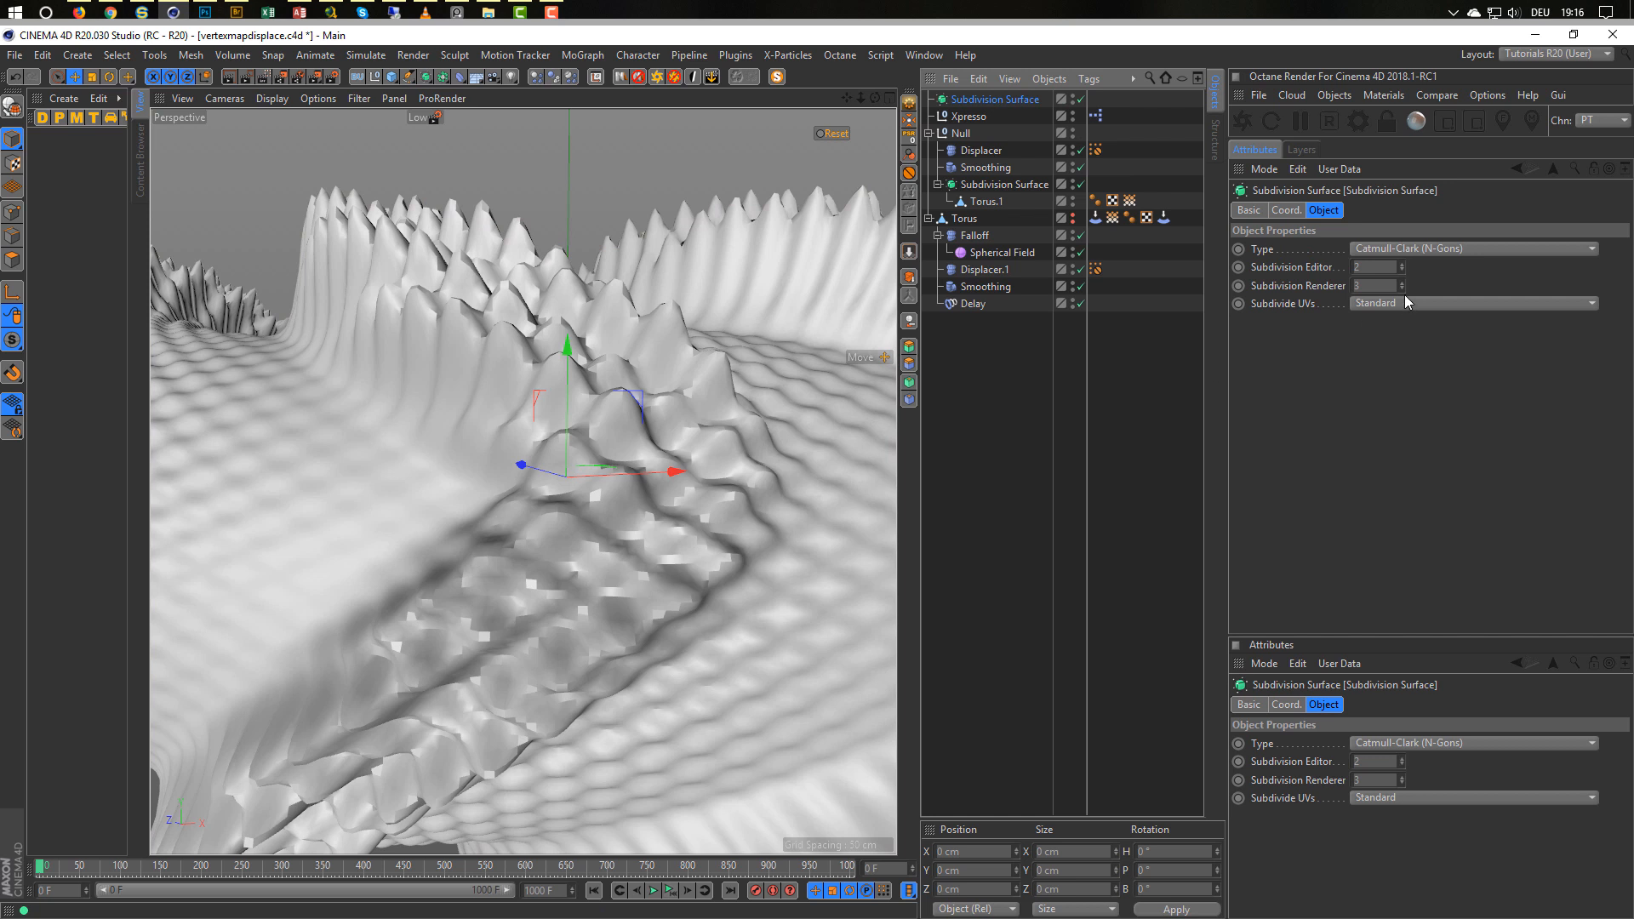
click(1402, 265)
click(1402, 269)
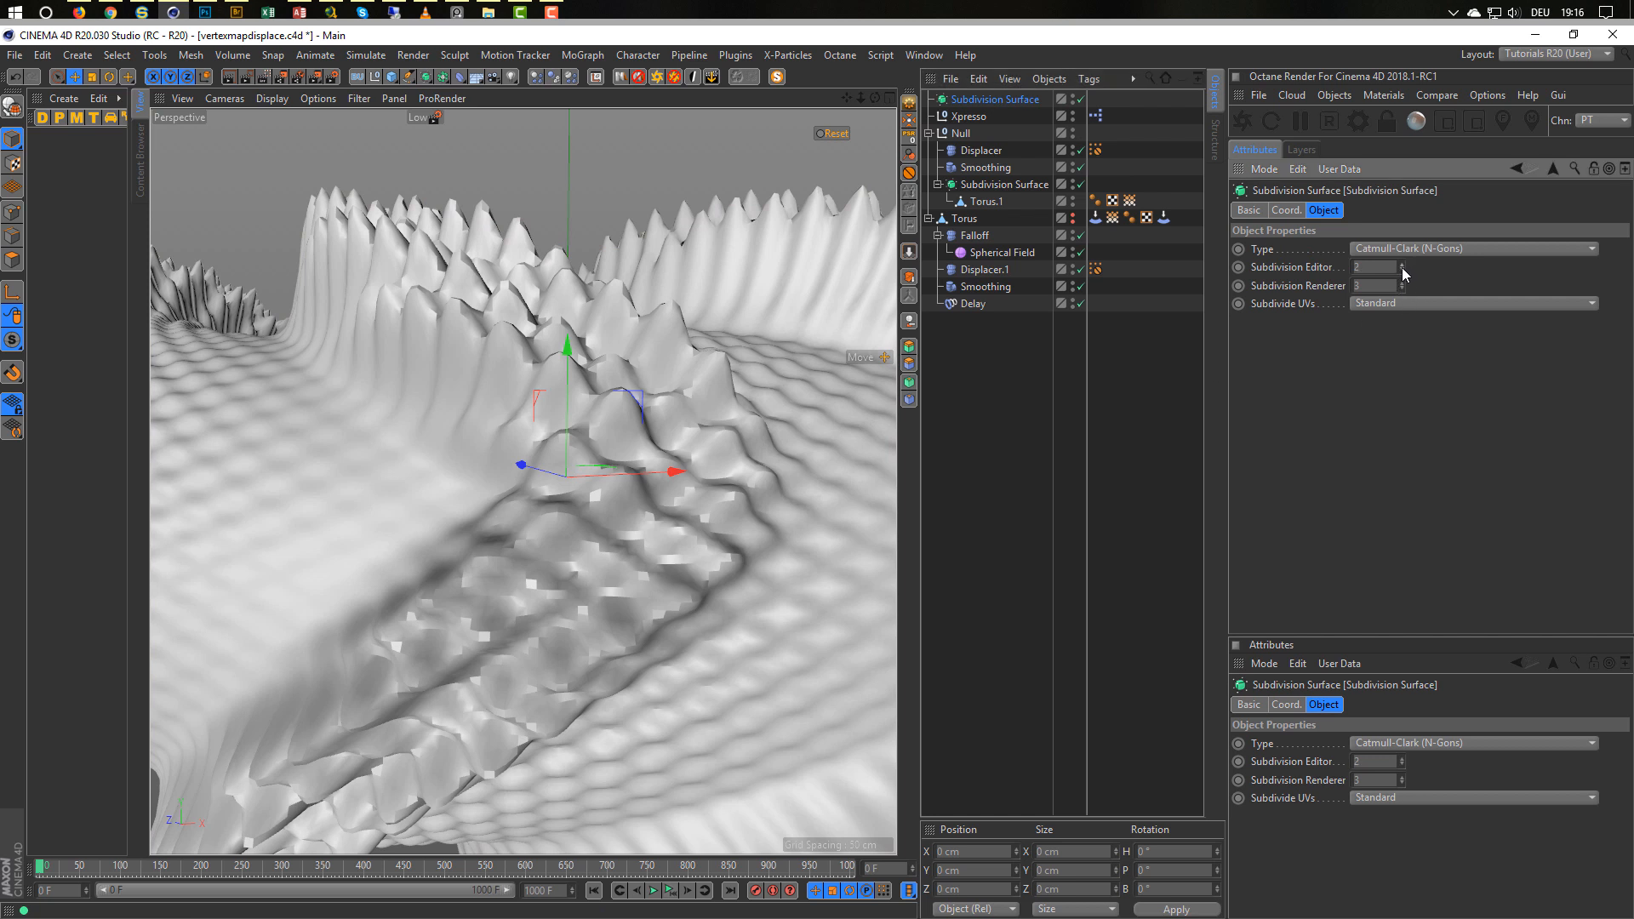
click(1402, 269)
click(1402, 283)
click(1401, 289)
click(1401, 290)
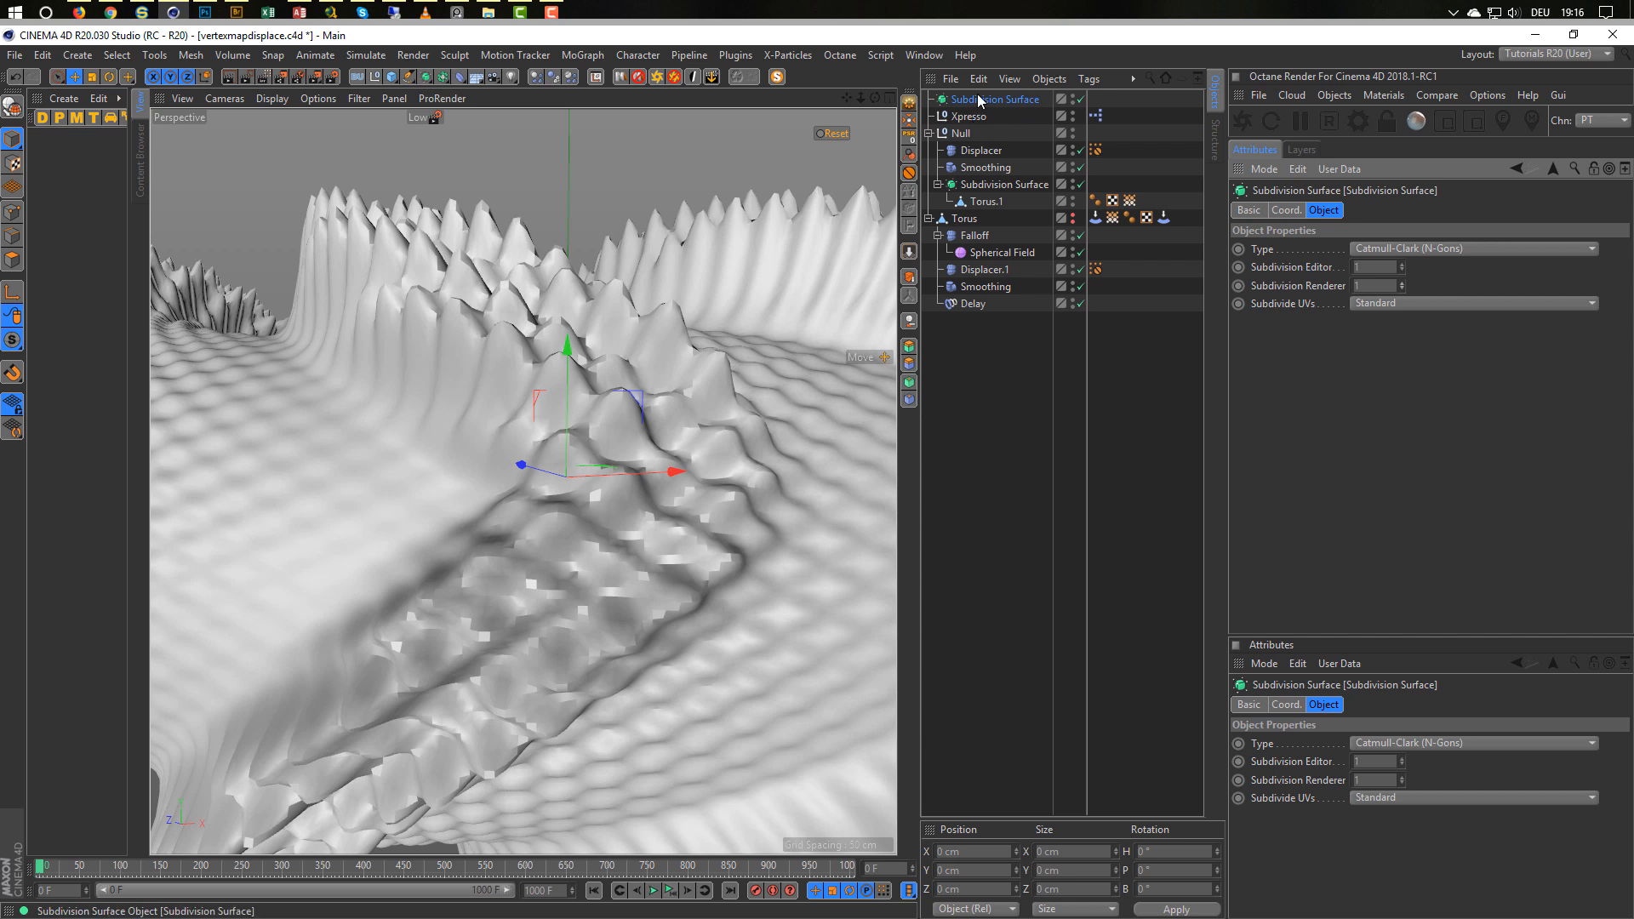
mouse_move(987, 100)
mouse_down()
mouse_move(972, 136)
mouse_move(982, 115)
mouse_up()
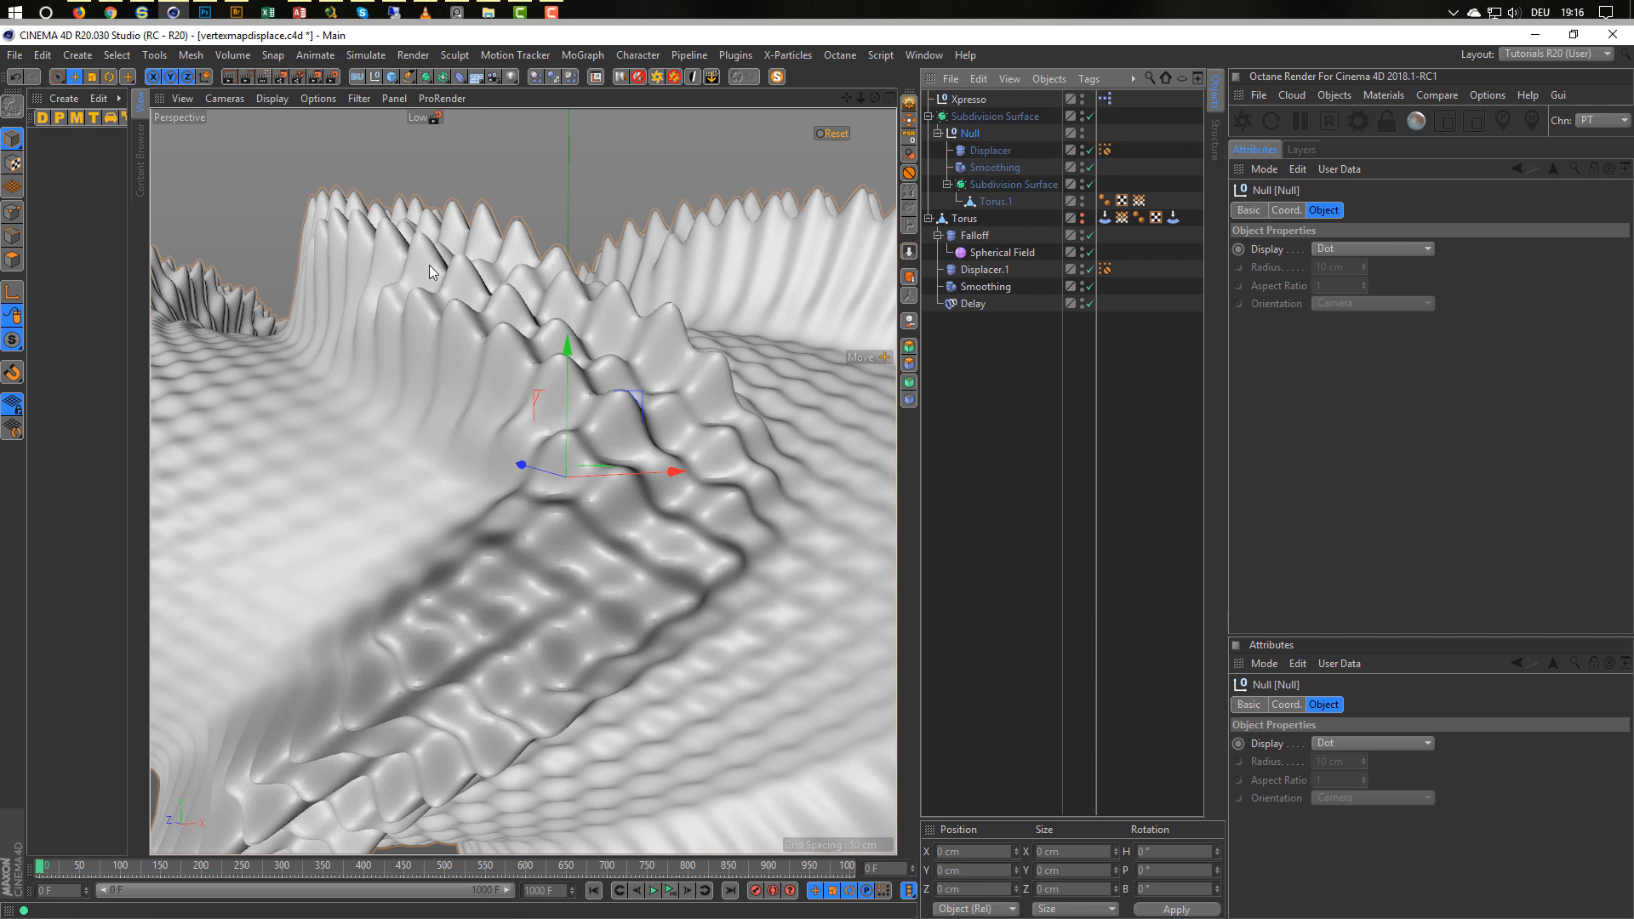
Examine the smoothed displaced torus close up and from several angles.
alt+right_drag(640, 556, 494, 577)
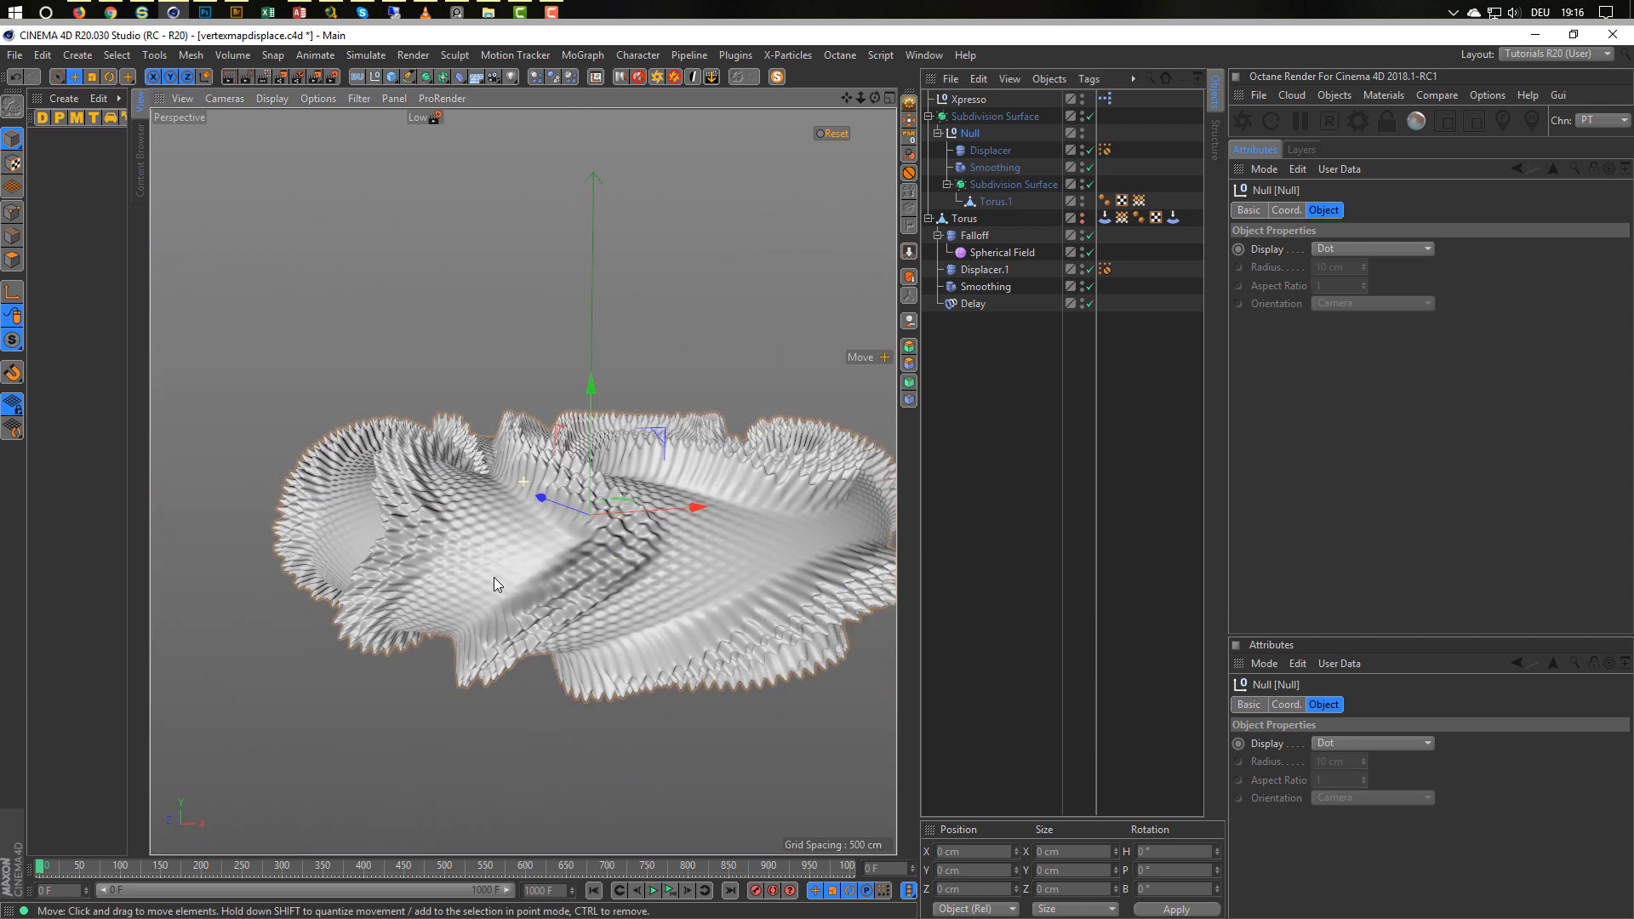
alt+drag(570, 564, 589, 509)
alt+right_drag(589, 509, 761, 451)
alt+drag(760, 451, 754, 484)
alt+right_drag(754, 483, 465, 526)
alt+drag(465, 526, 436, 480)
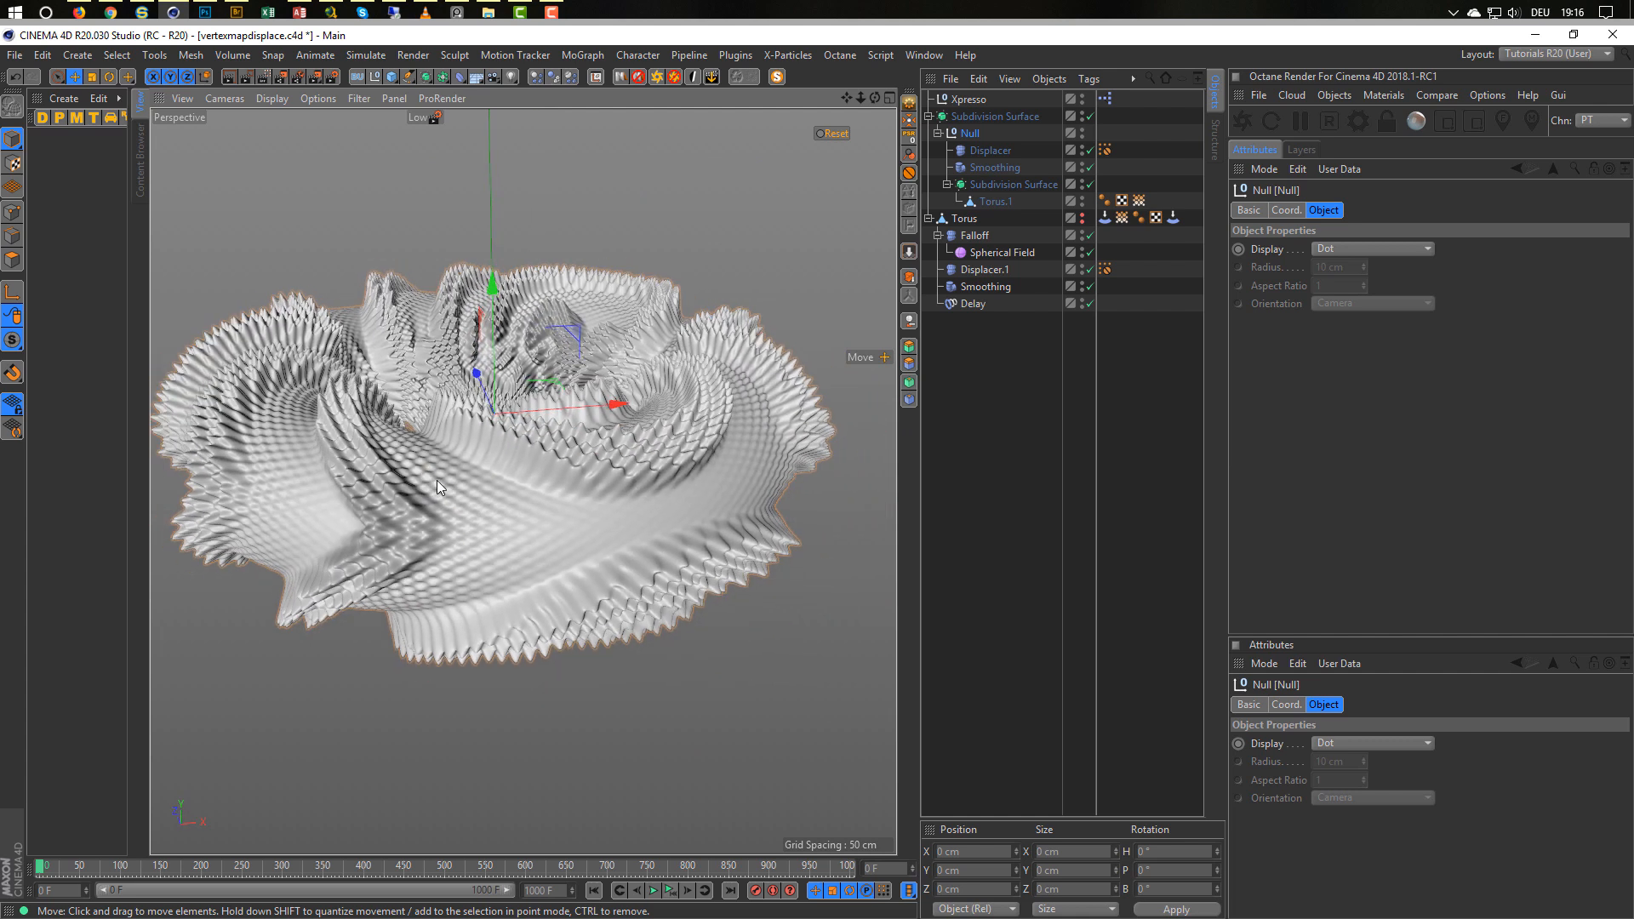
alt+right_drag(436, 480, 565, 451)
alt+drag(565, 451, 524, 436)
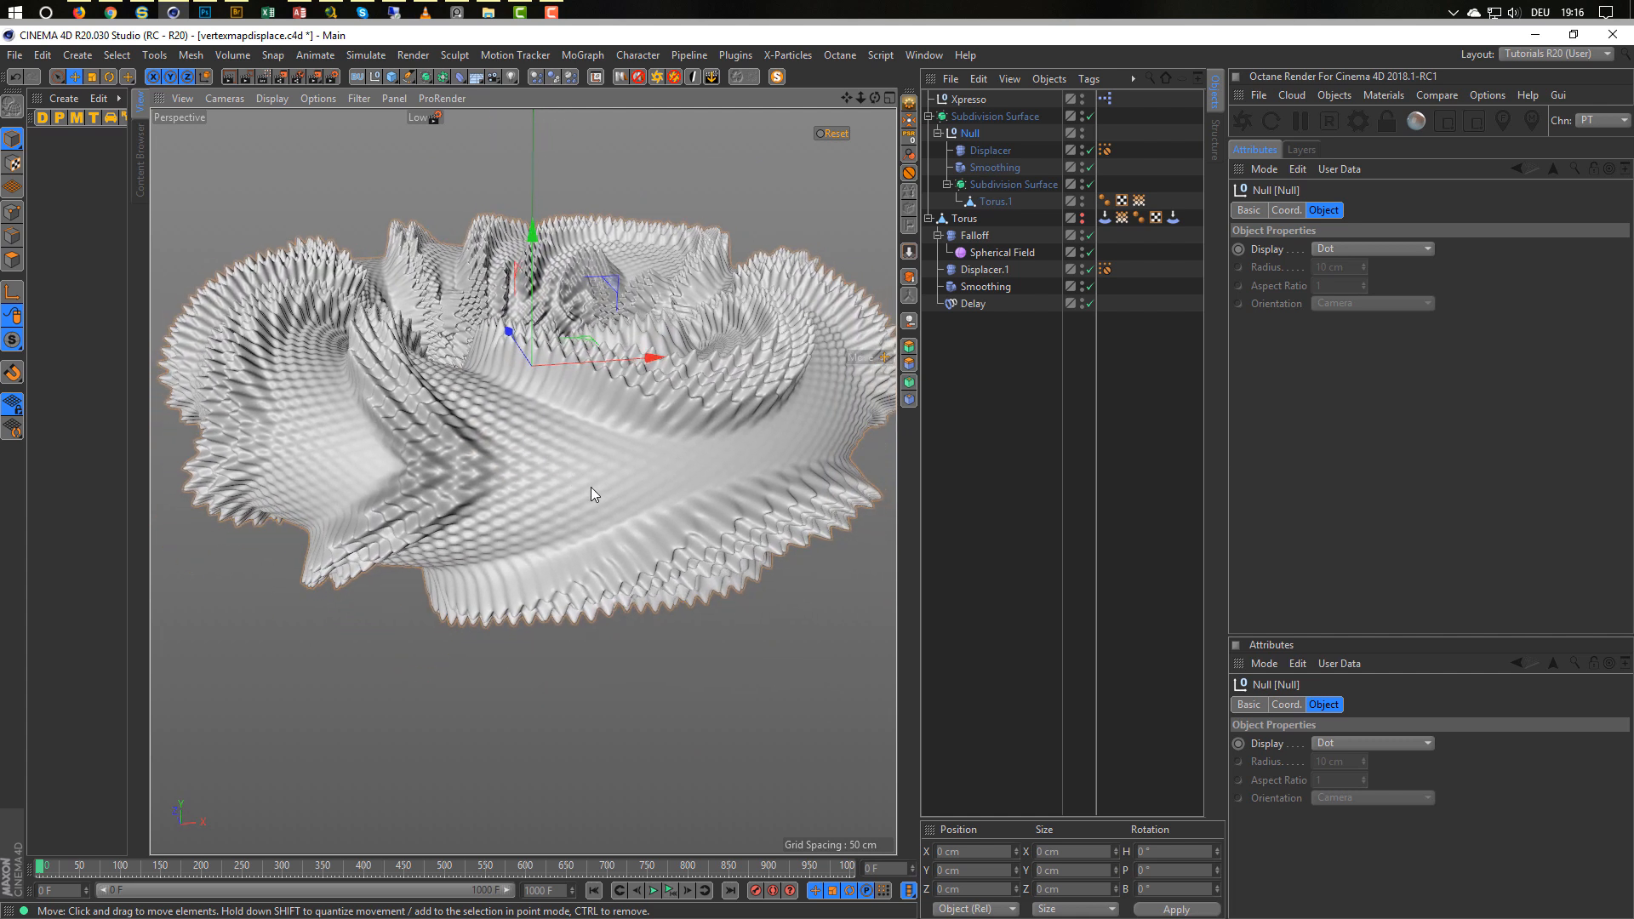
Save the scene and reset the torus's accumulated deformation.
key(ctrl+s)
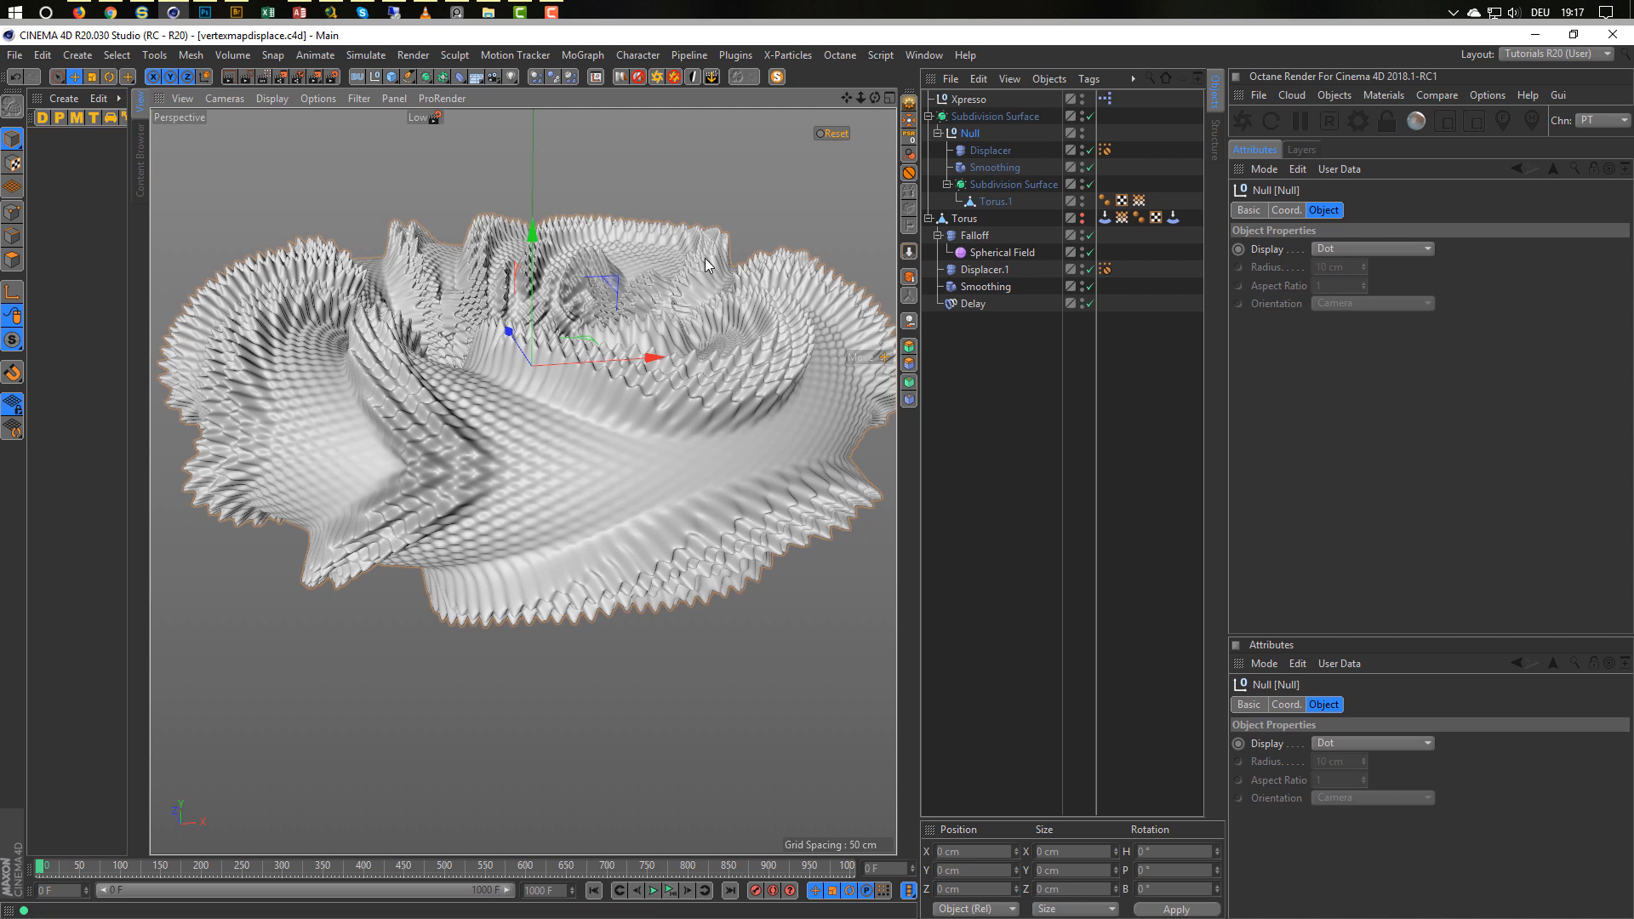
click(837, 134)
click(837, 133)
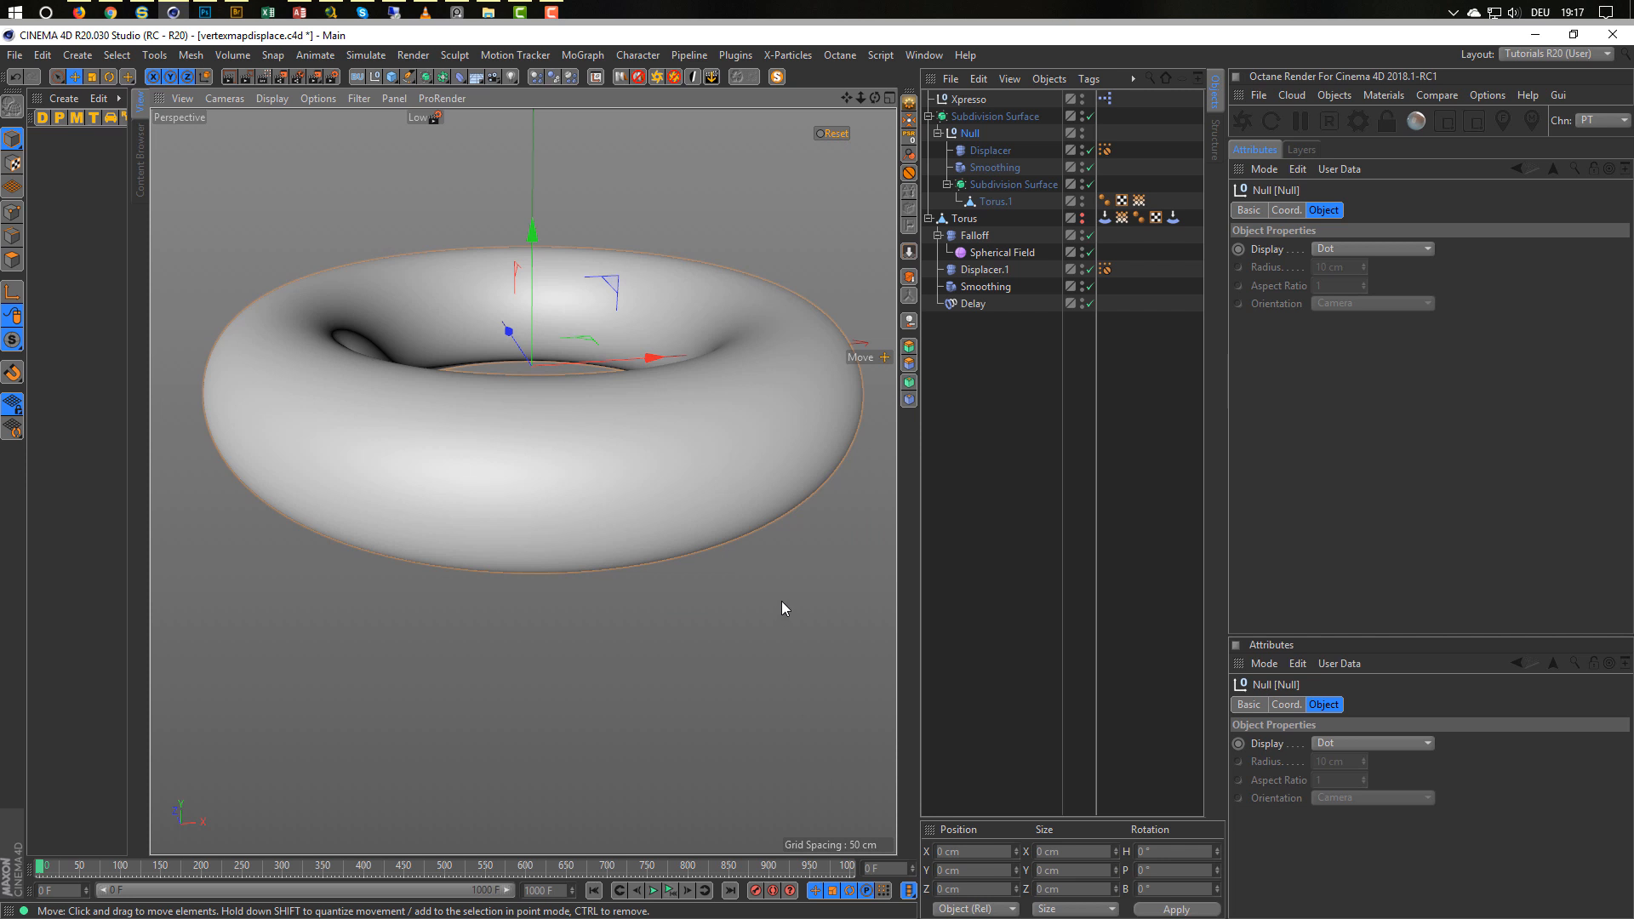
Play the animation, disable the outer Subdivision Surface during playback, and stop at frame 167.
click(671, 891)
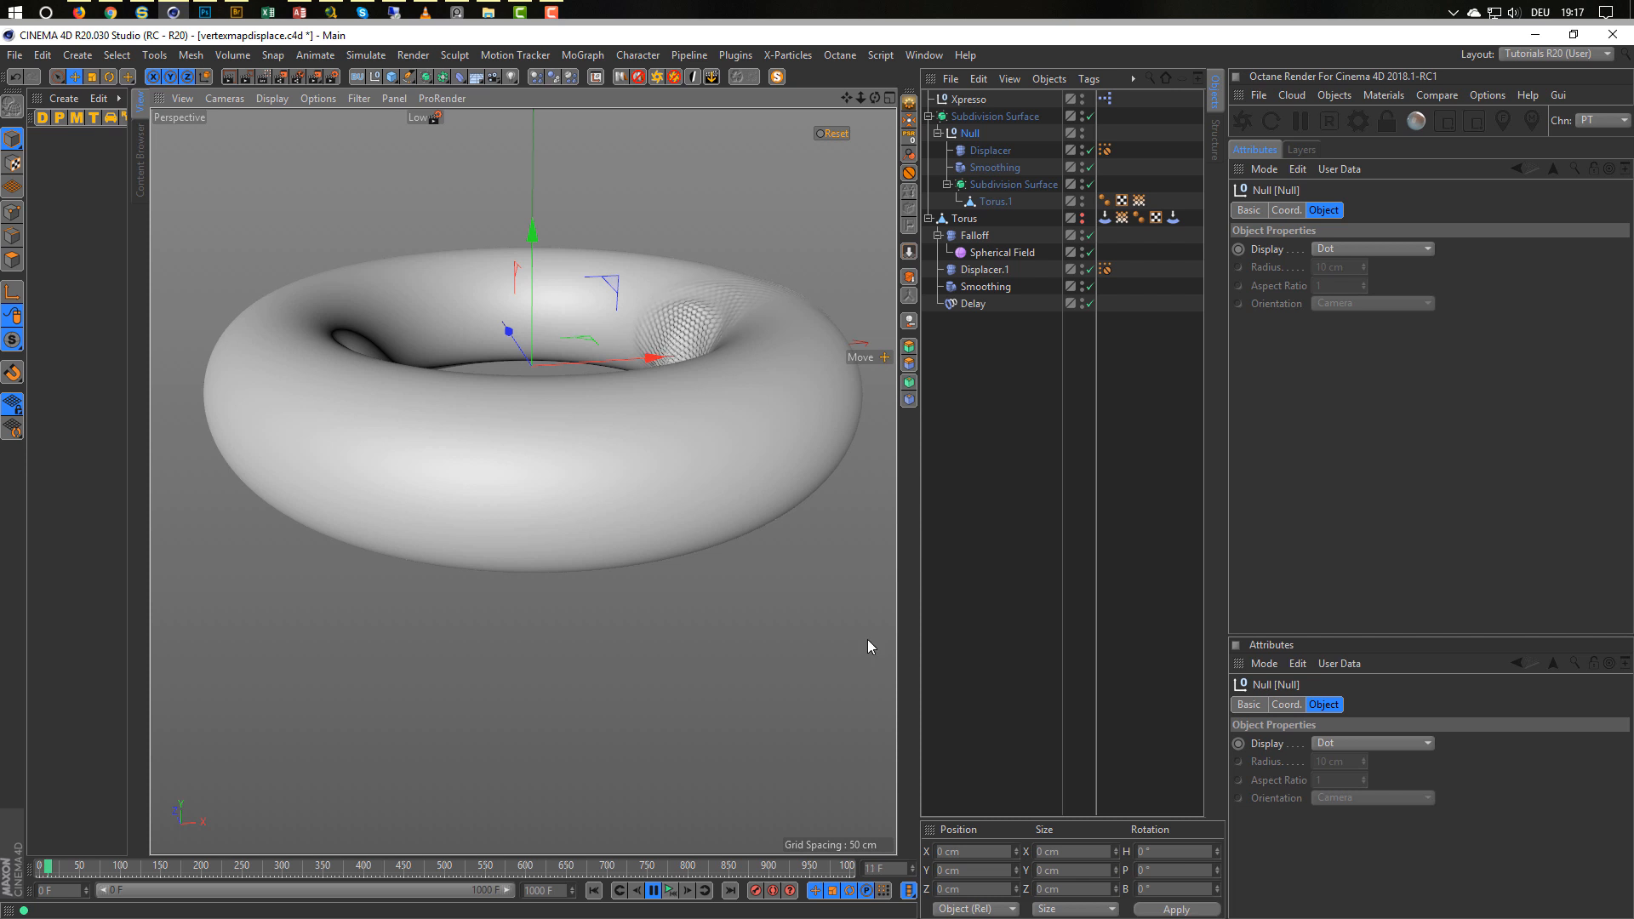
click(1090, 116)
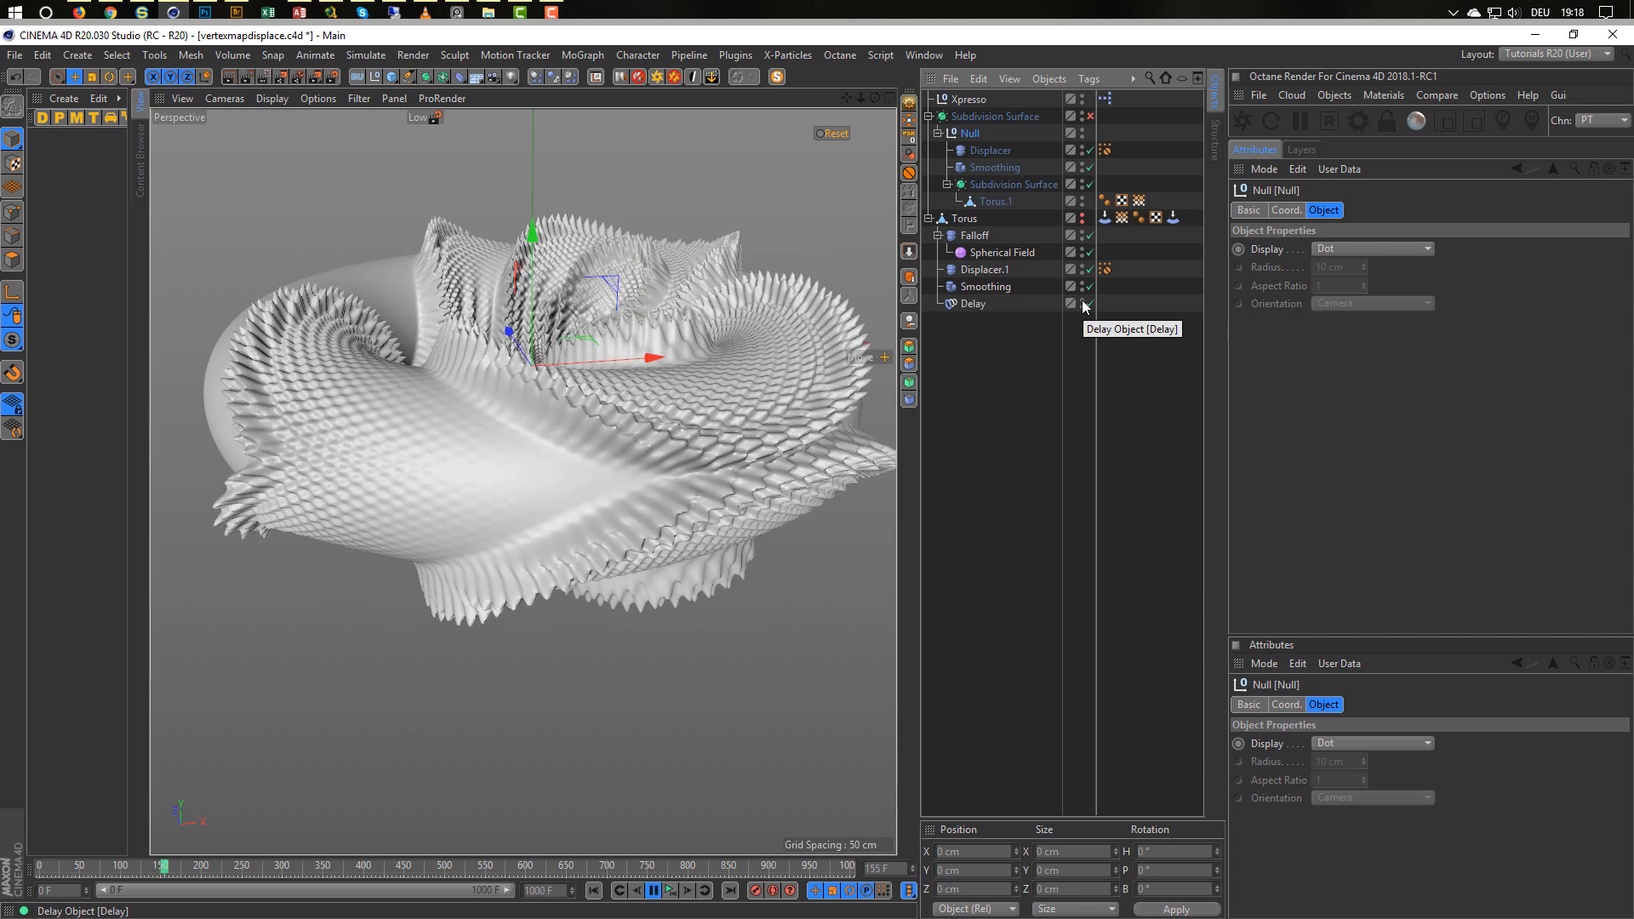
click(652, 890)
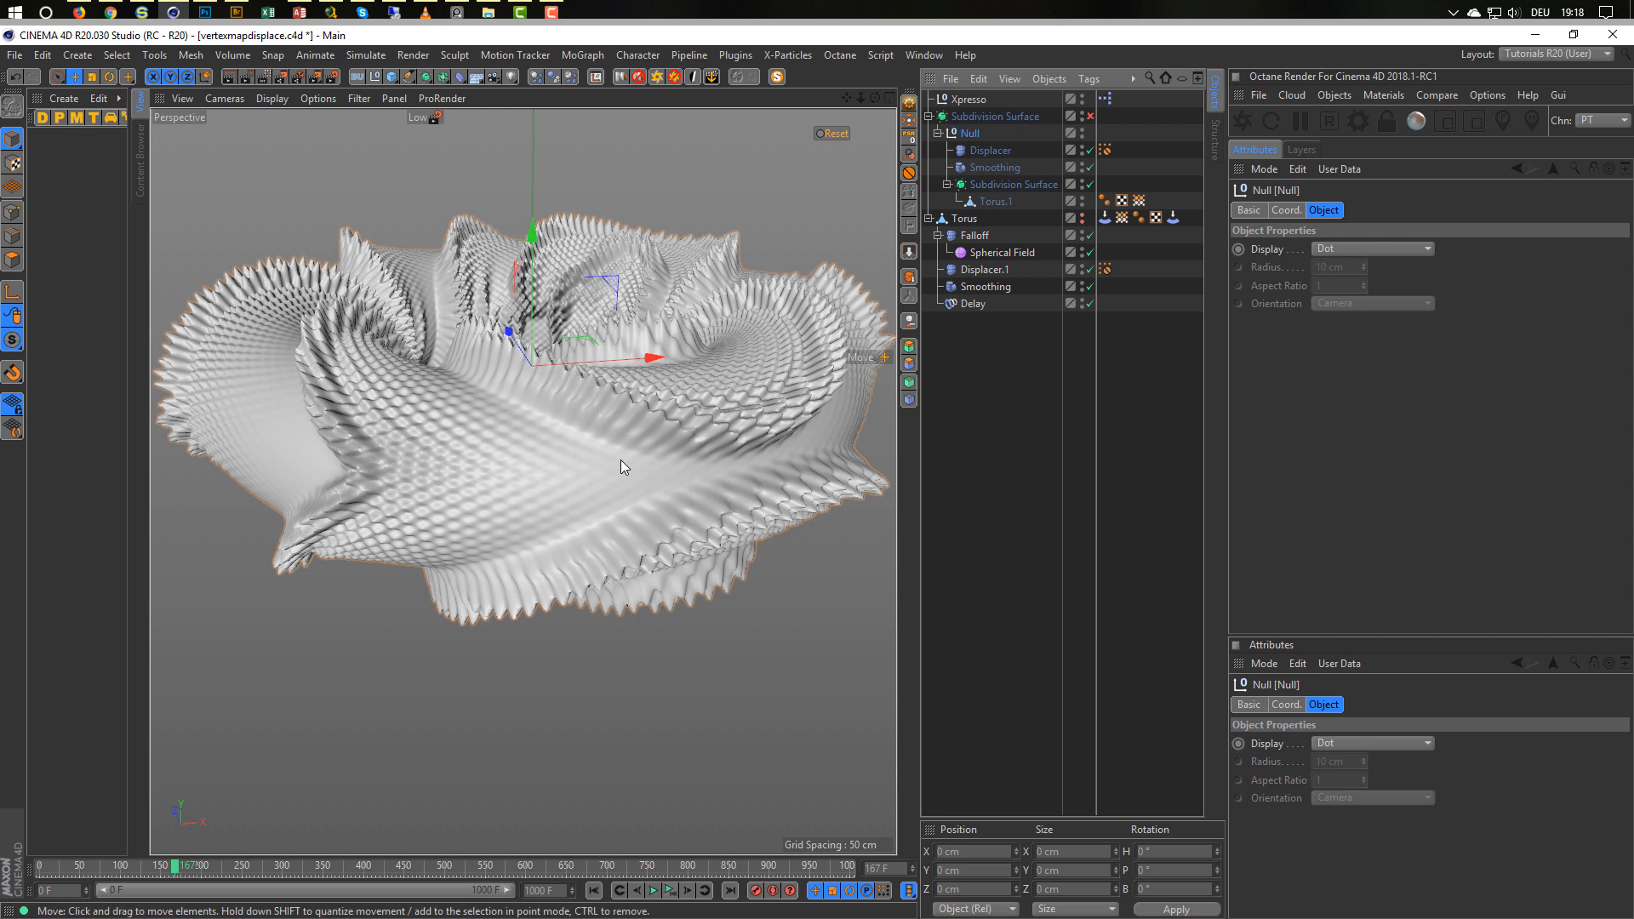
Show the object settings of the Displacer above Torus.1 and save the scene.
alt+drag(623, 477, 626, 533)
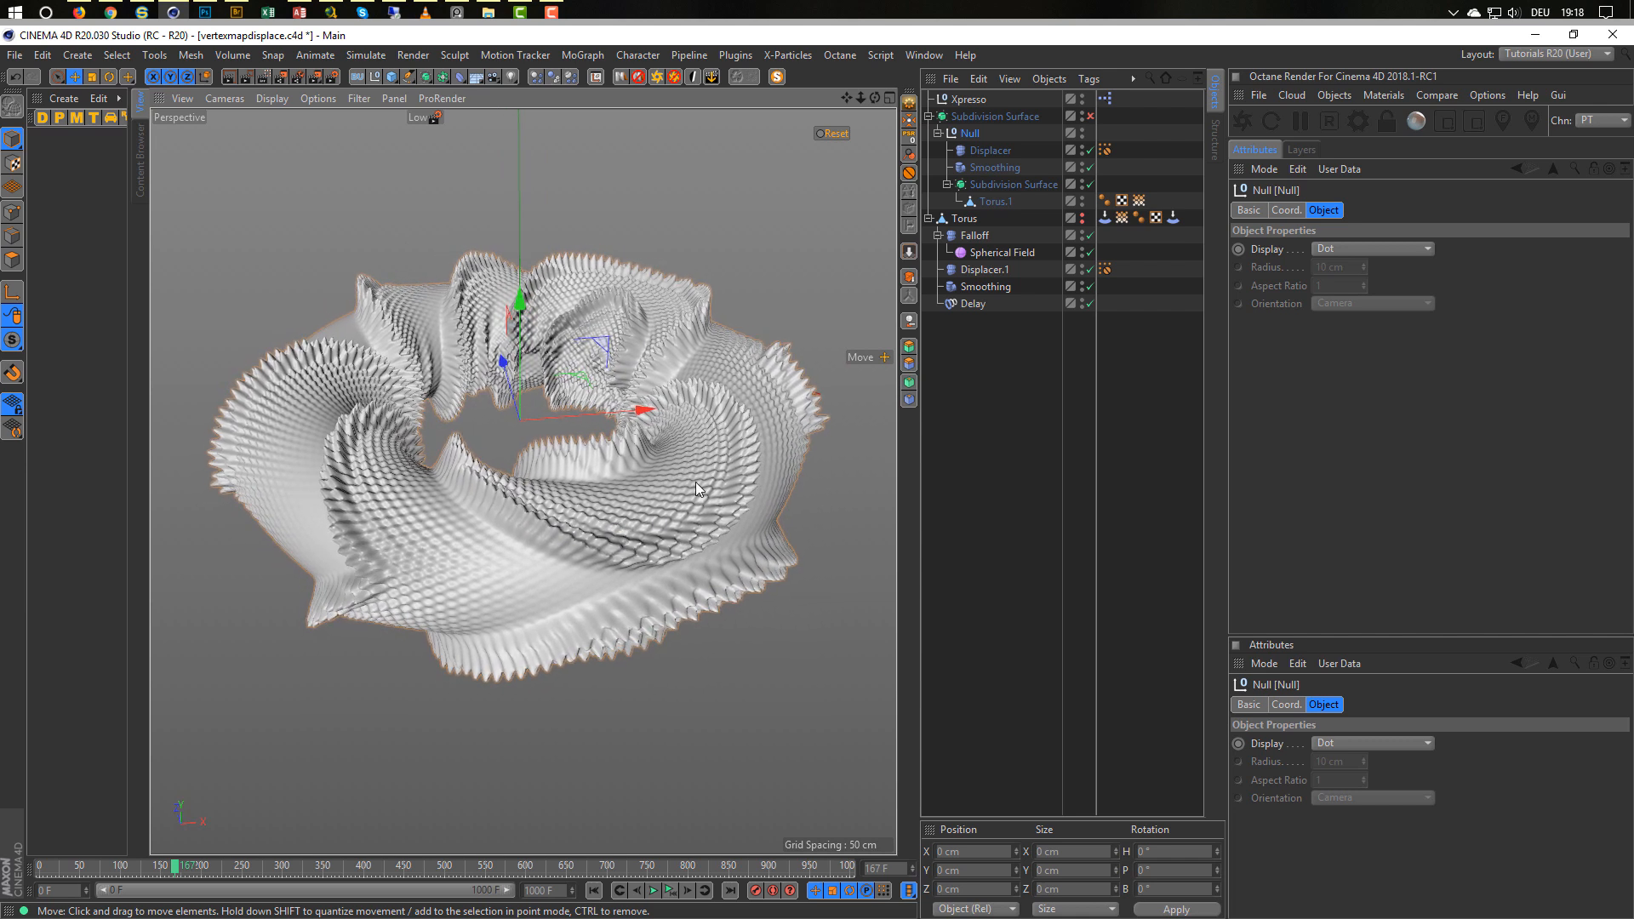
click(987, 155)
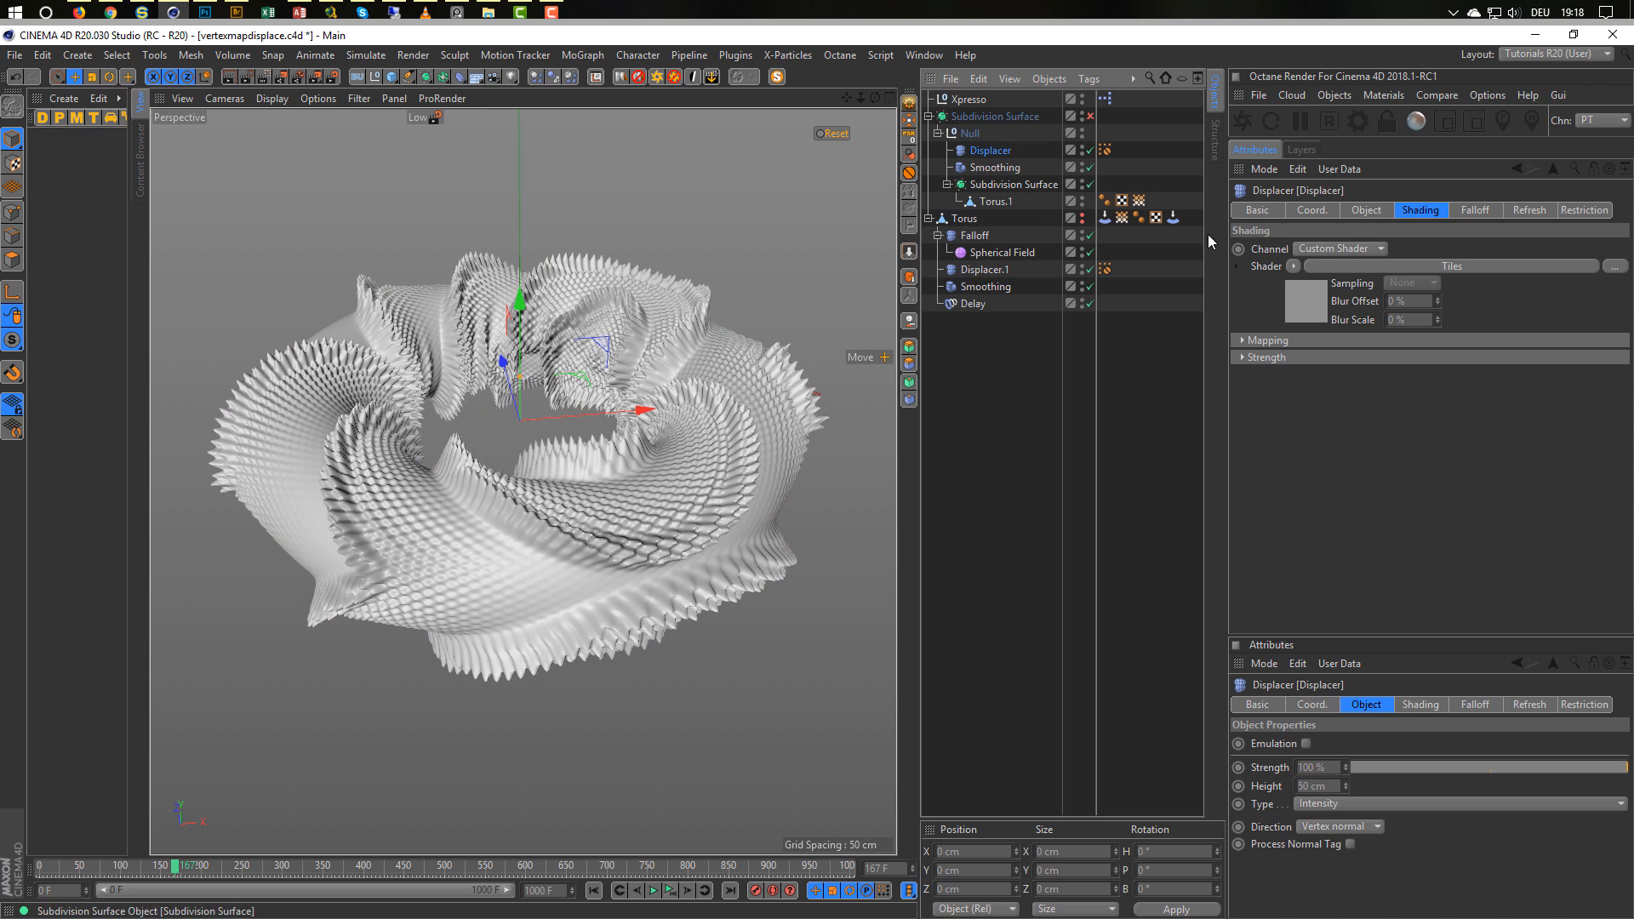
click(1360, 209)
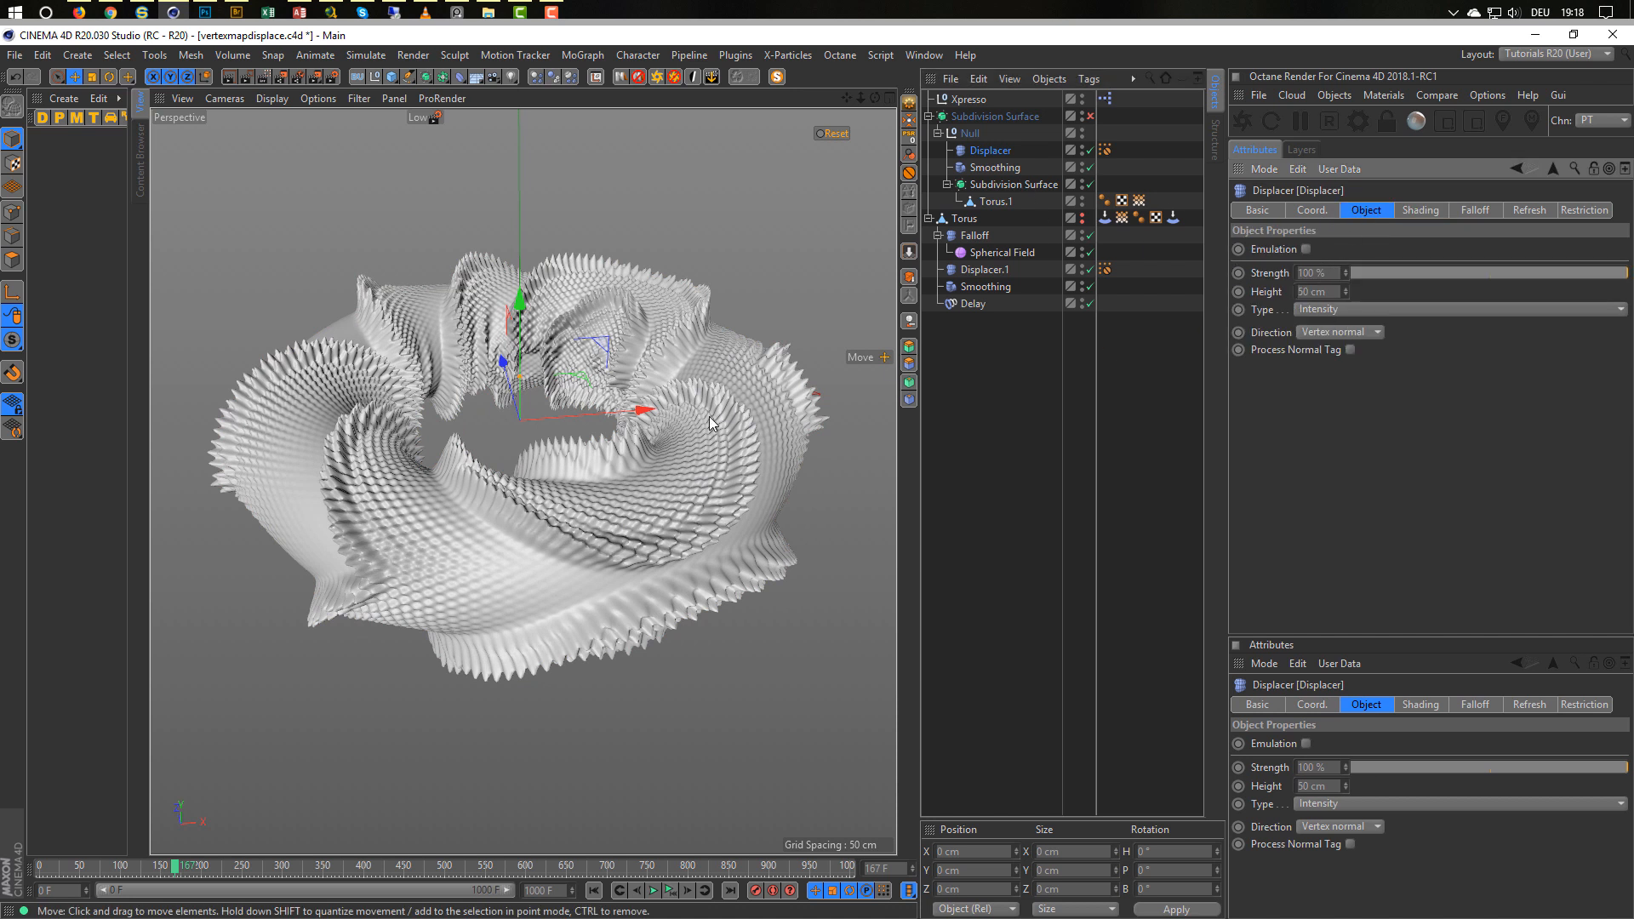
key(ctrl+s)
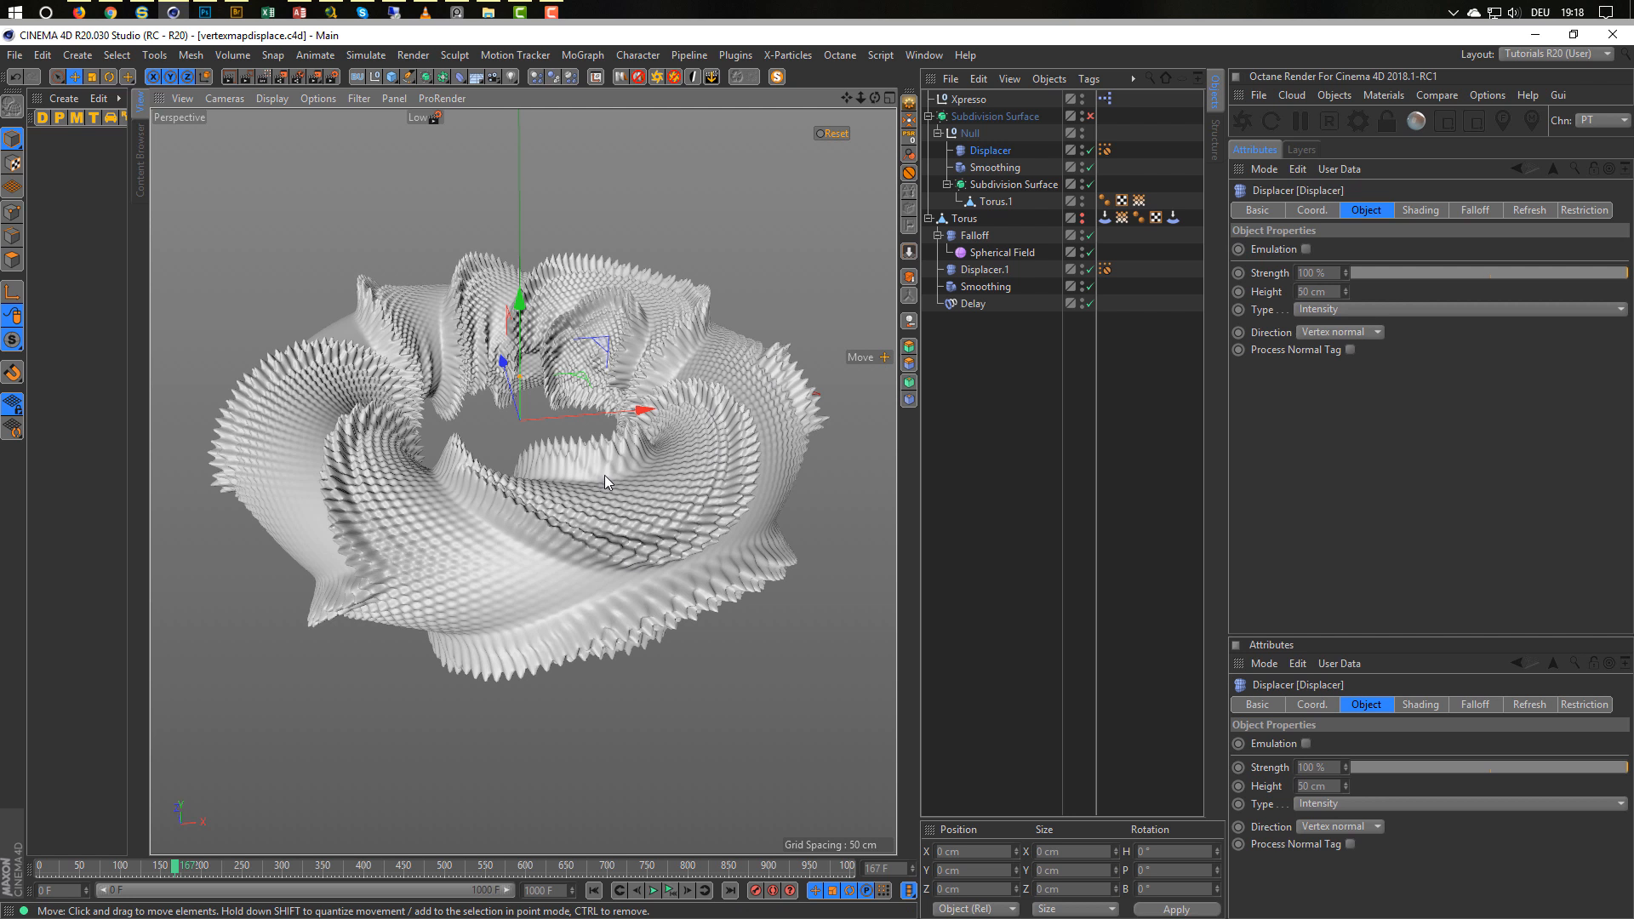
drag(608, 499, 609, 515)
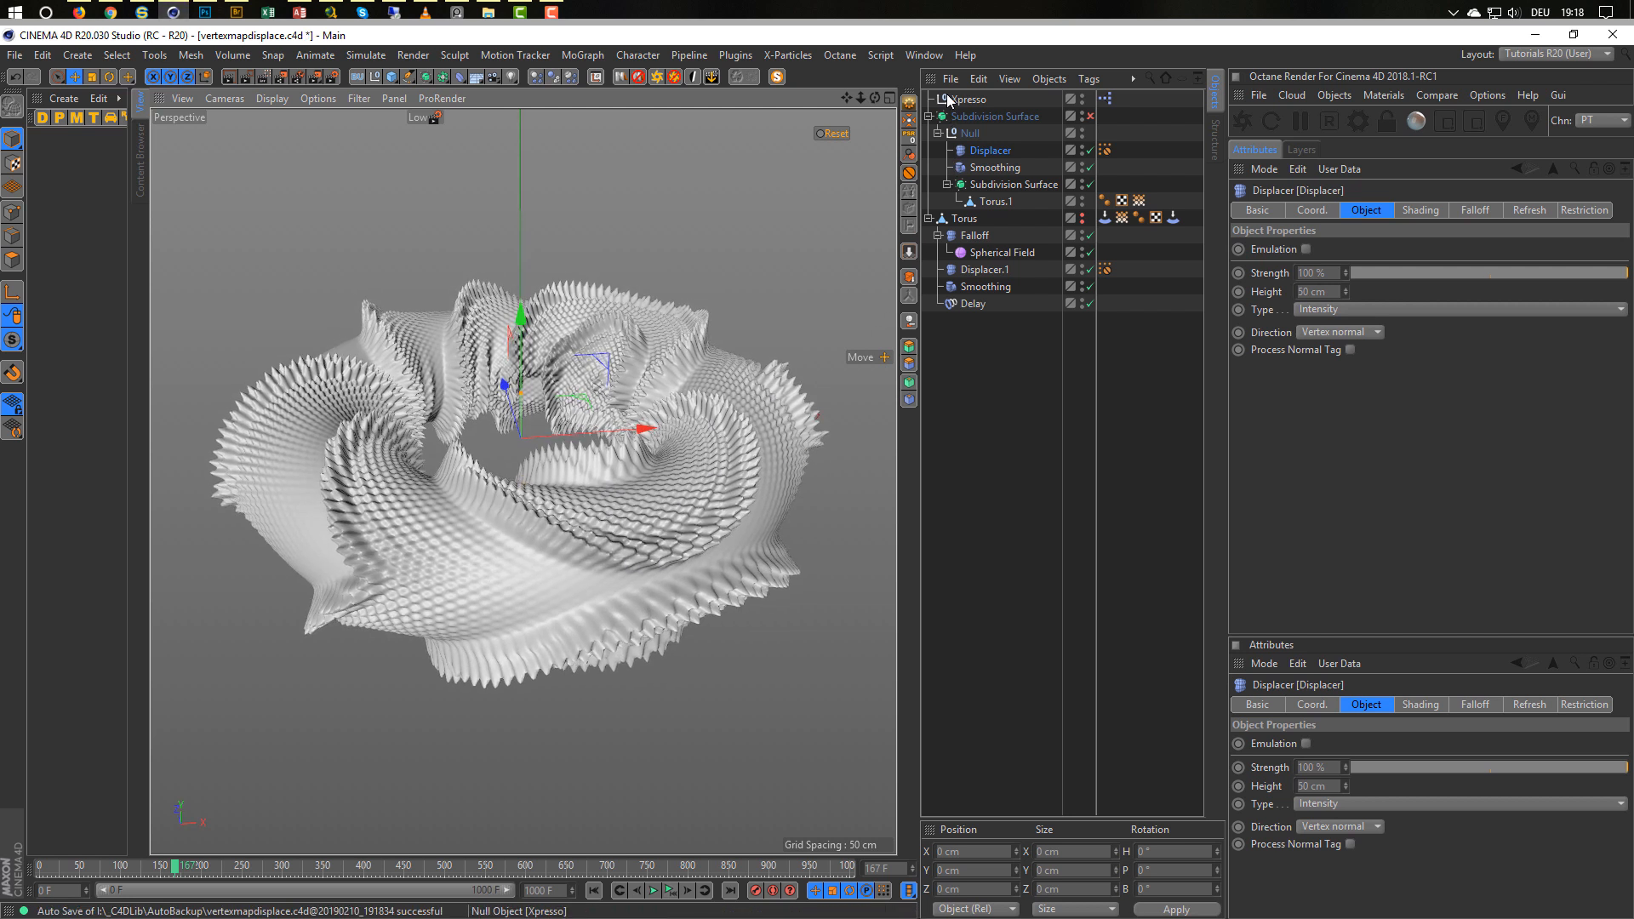
Open the Octane Live Viewer, widen its window and place it beside the torus.
click(1243, 121)
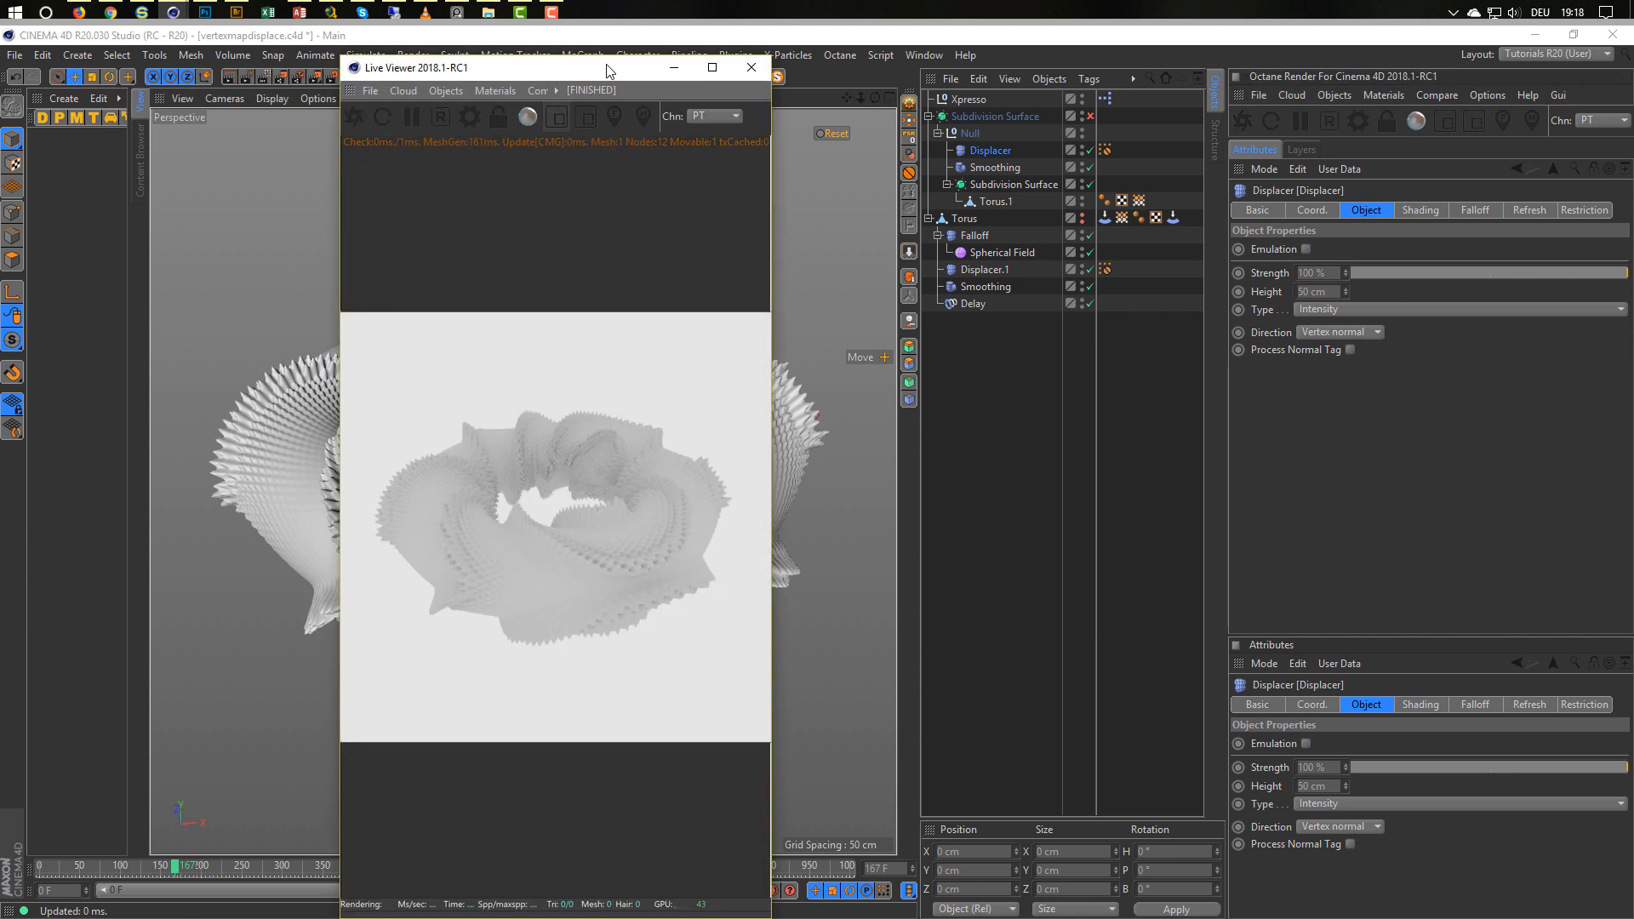
drag(528, 67, 725, 60)
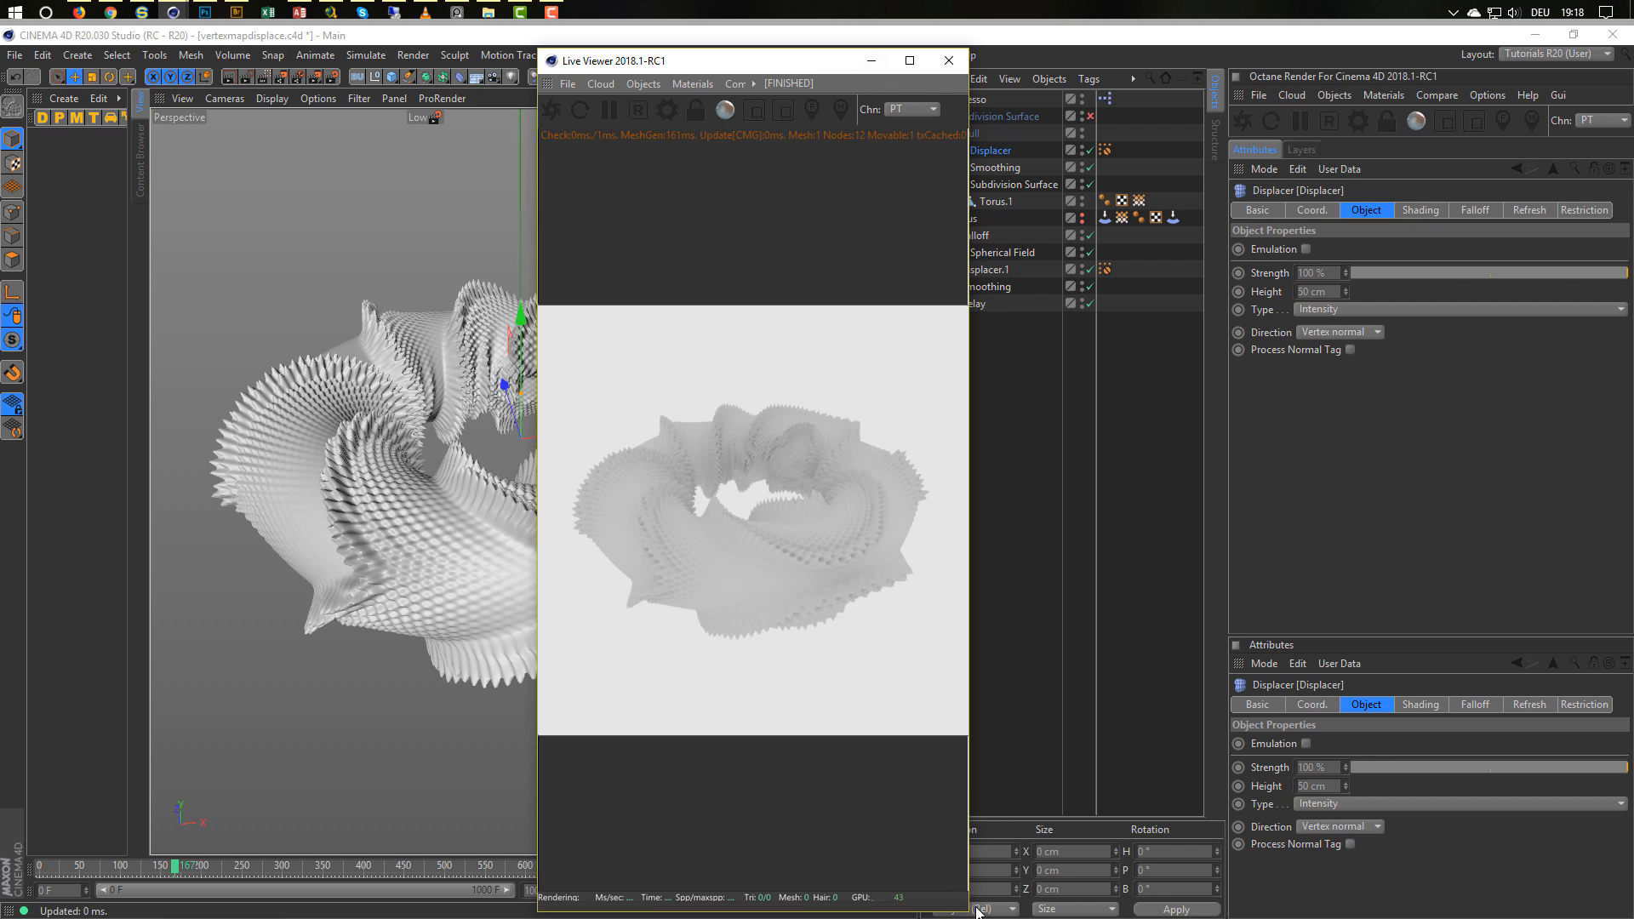
drag(966, 910, 1219, 623)
drag(1013, 77, 1295, 300)
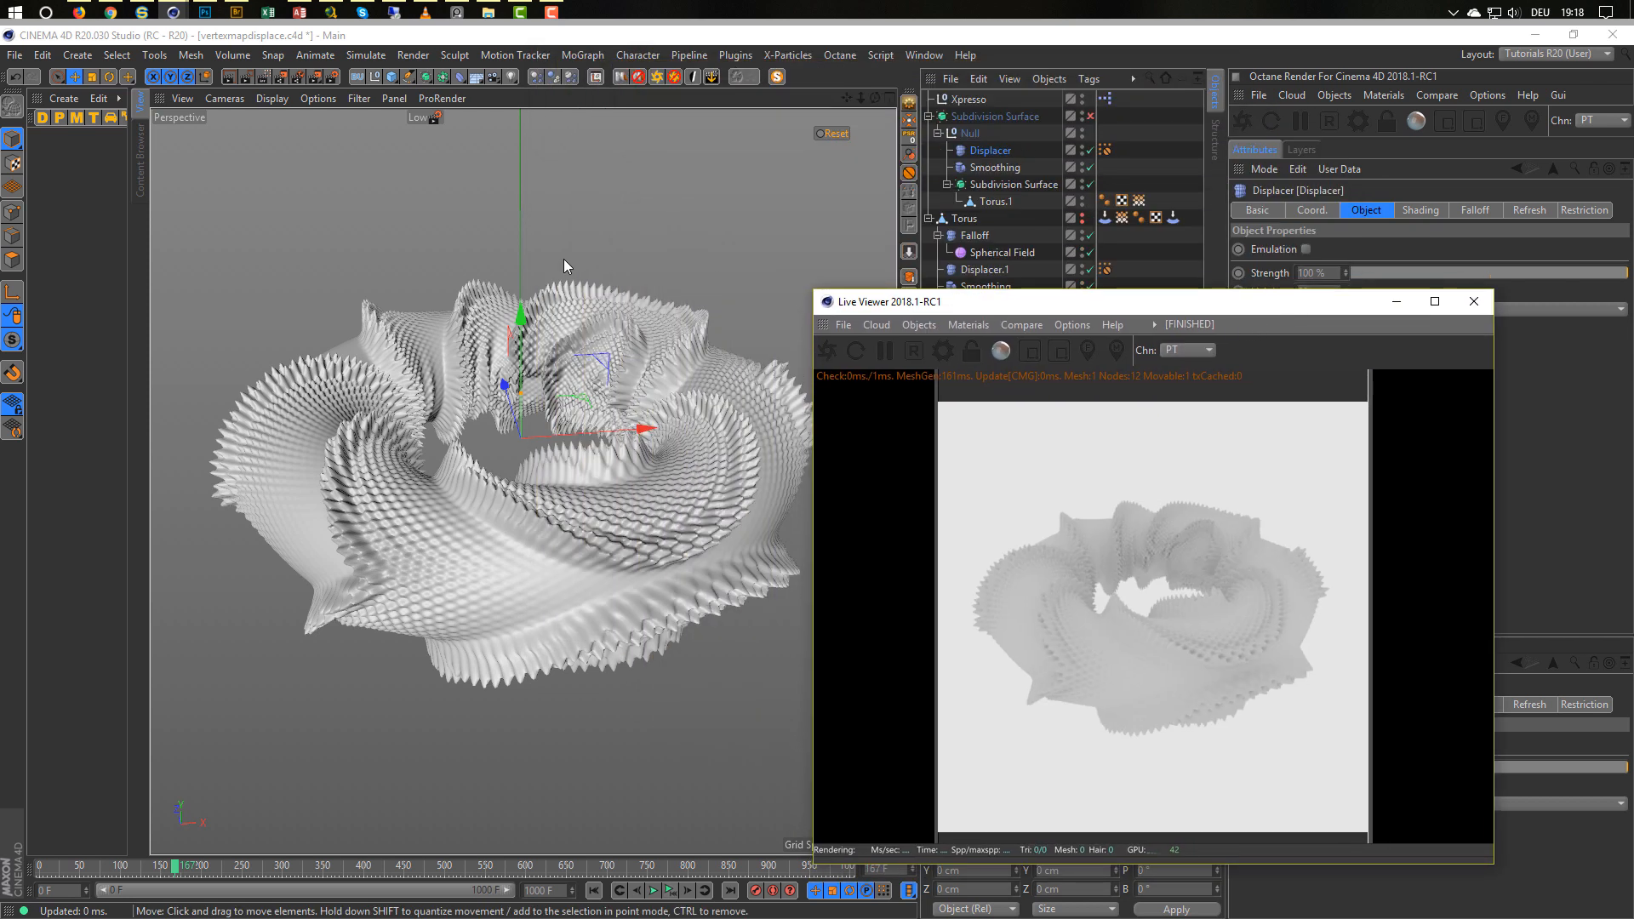
Set the Octane render output to 1280 x 720 pixels with locked ratio and start a new live render.
key(ctrl+b)
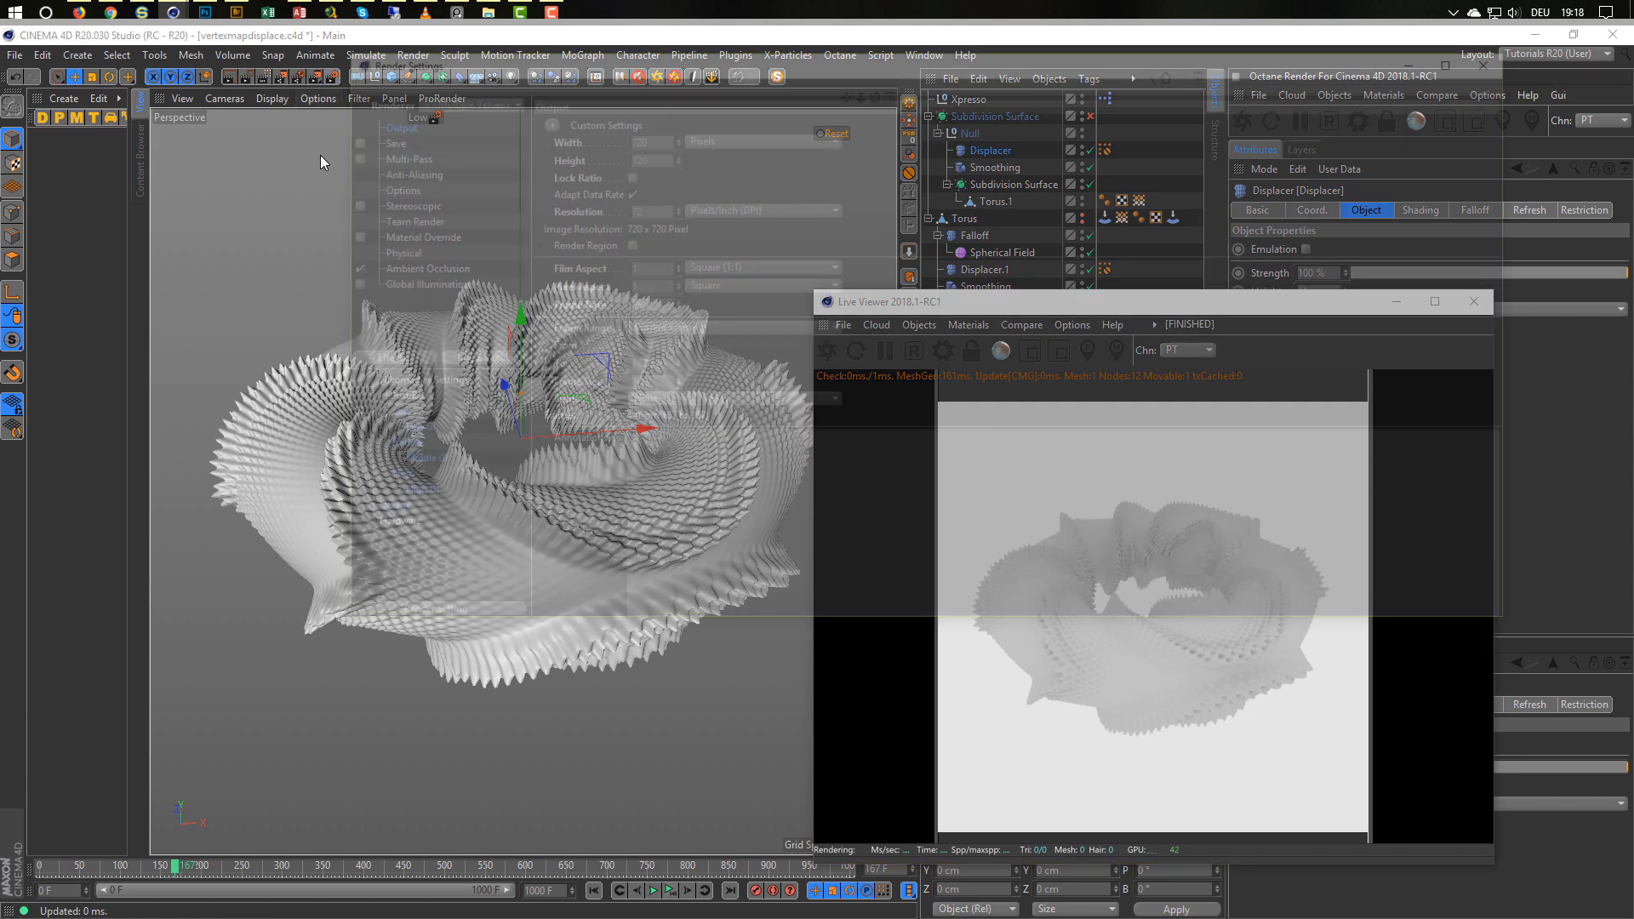
click(341, 510)
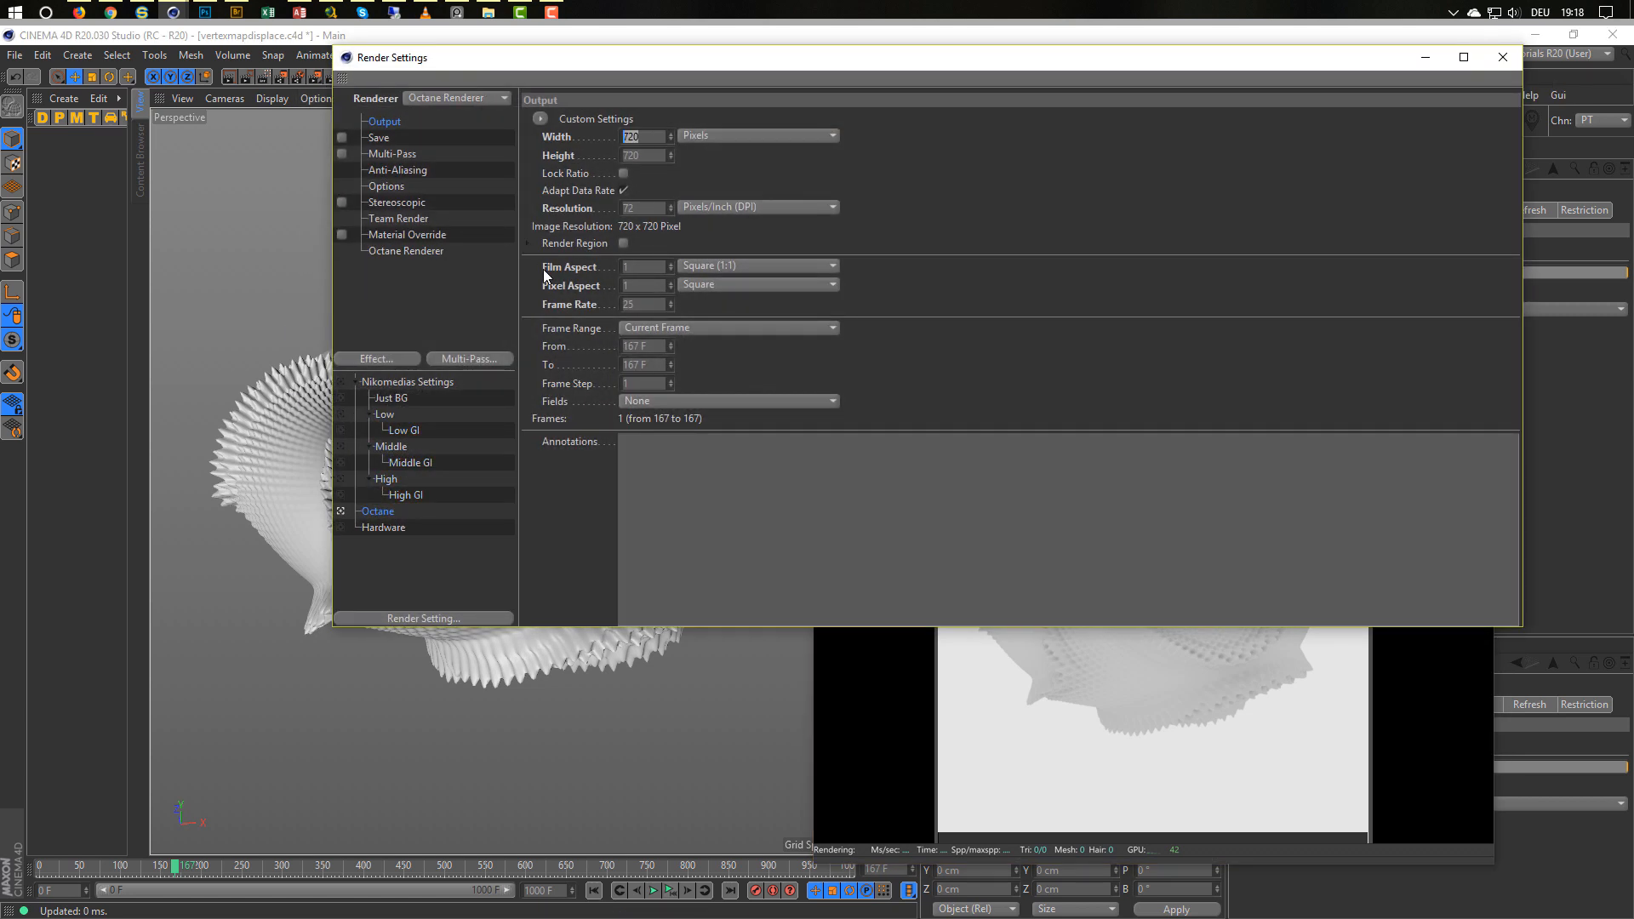
text(1280)
key(Return)
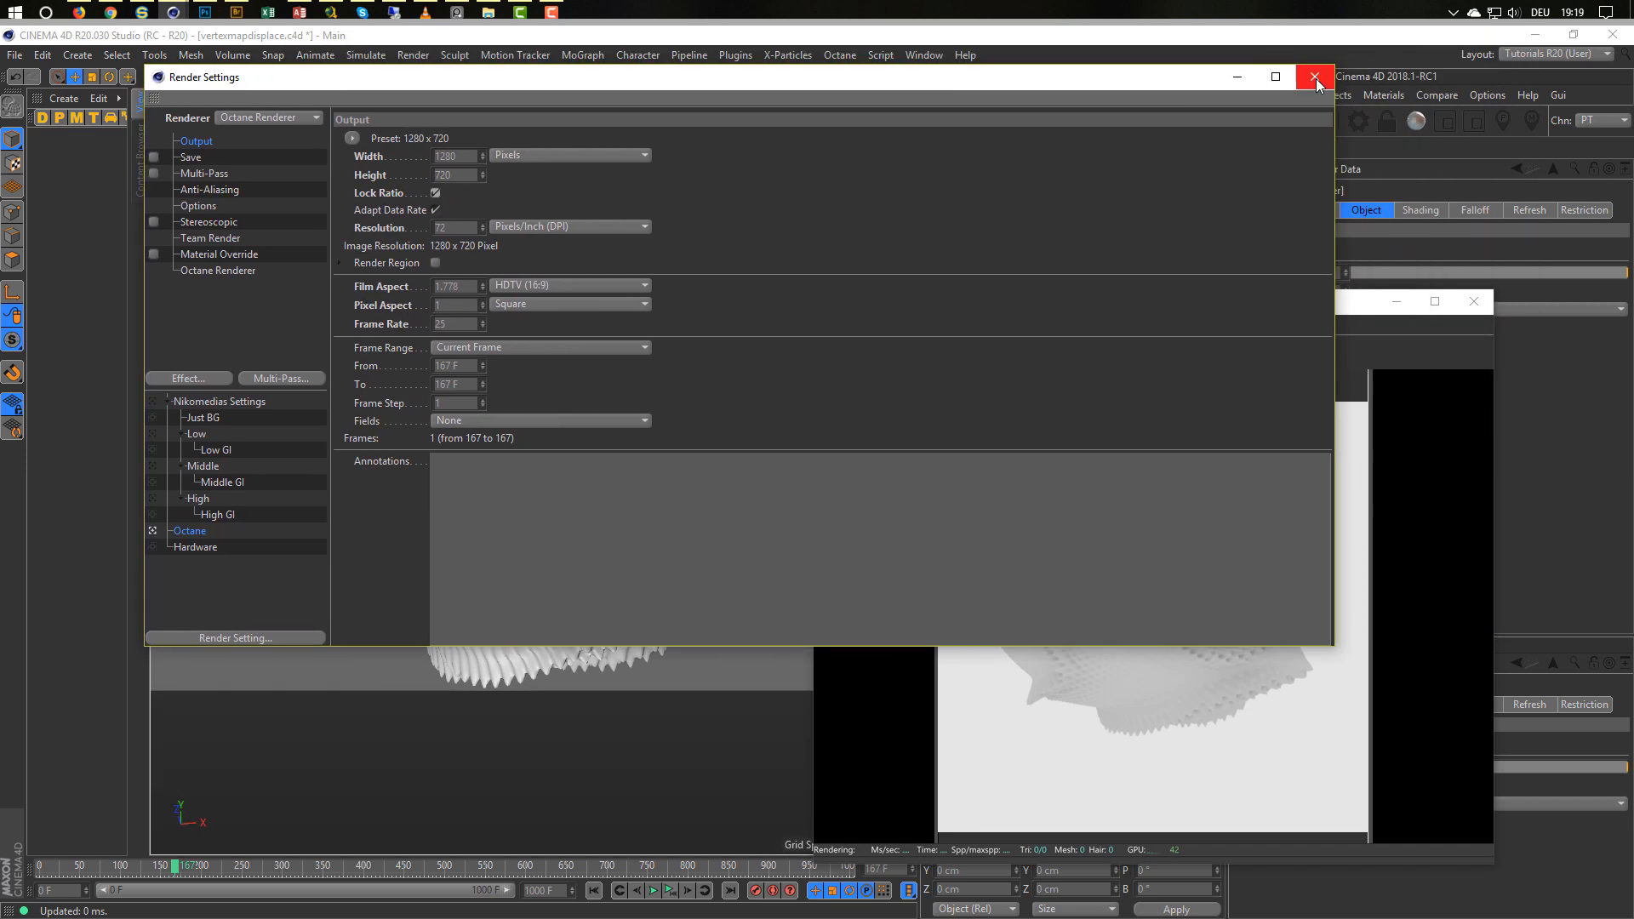
click(1317, 75)
click(827, 350)
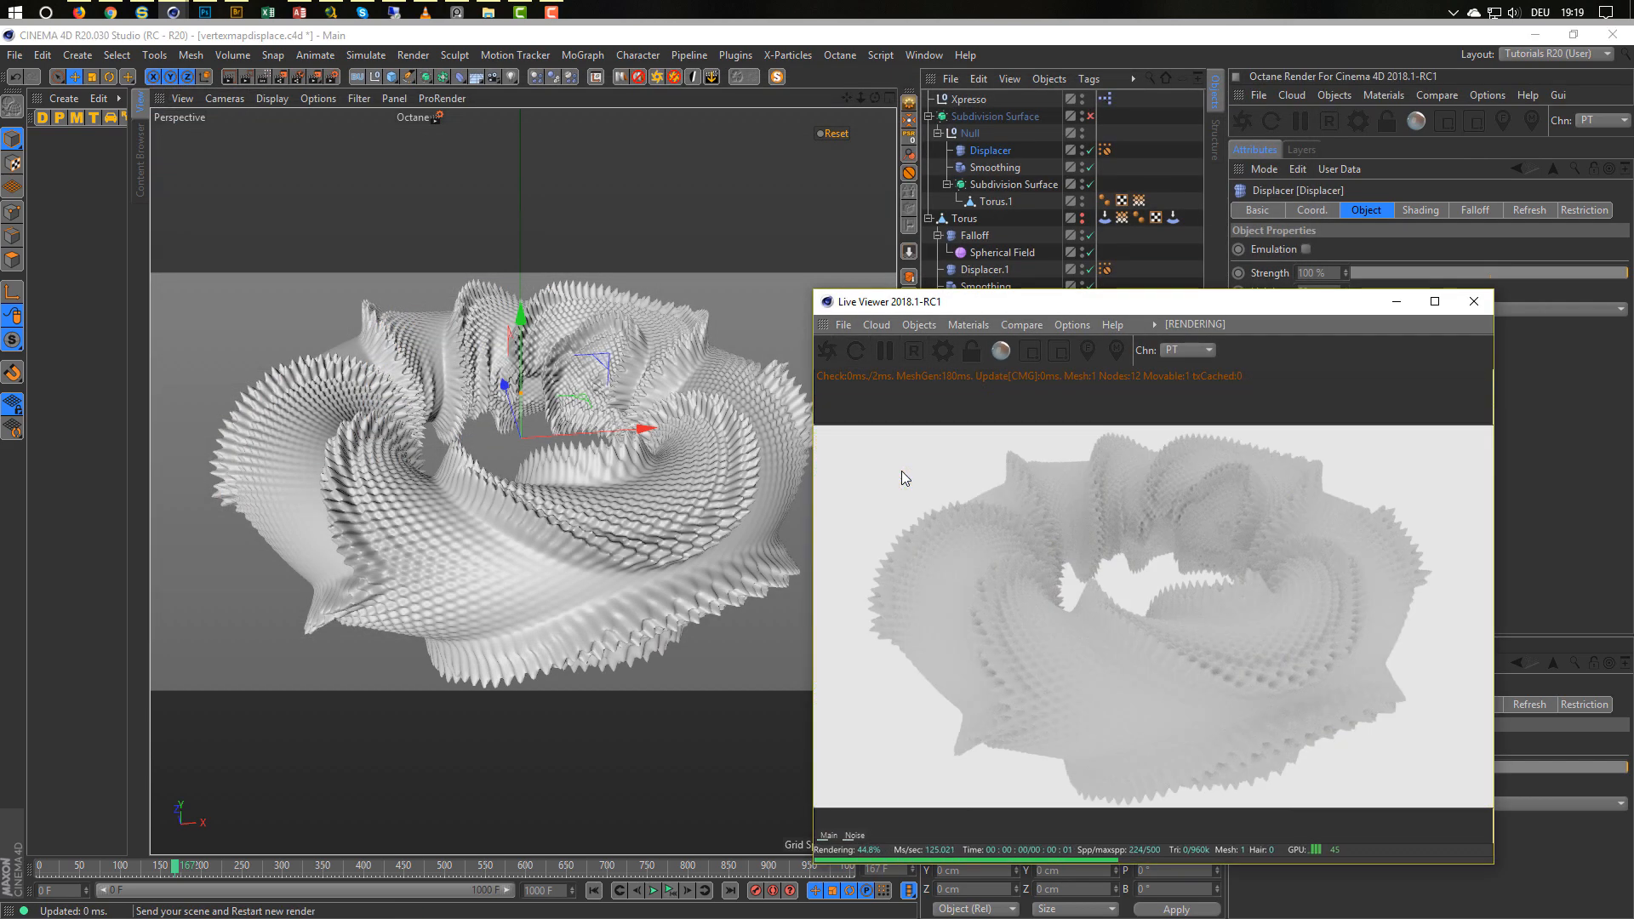
Frame the whole torus in the live render and add the Octane Rig Pro lighting setup to the scene.
alt+right_drag(599, 496, 584, 495)
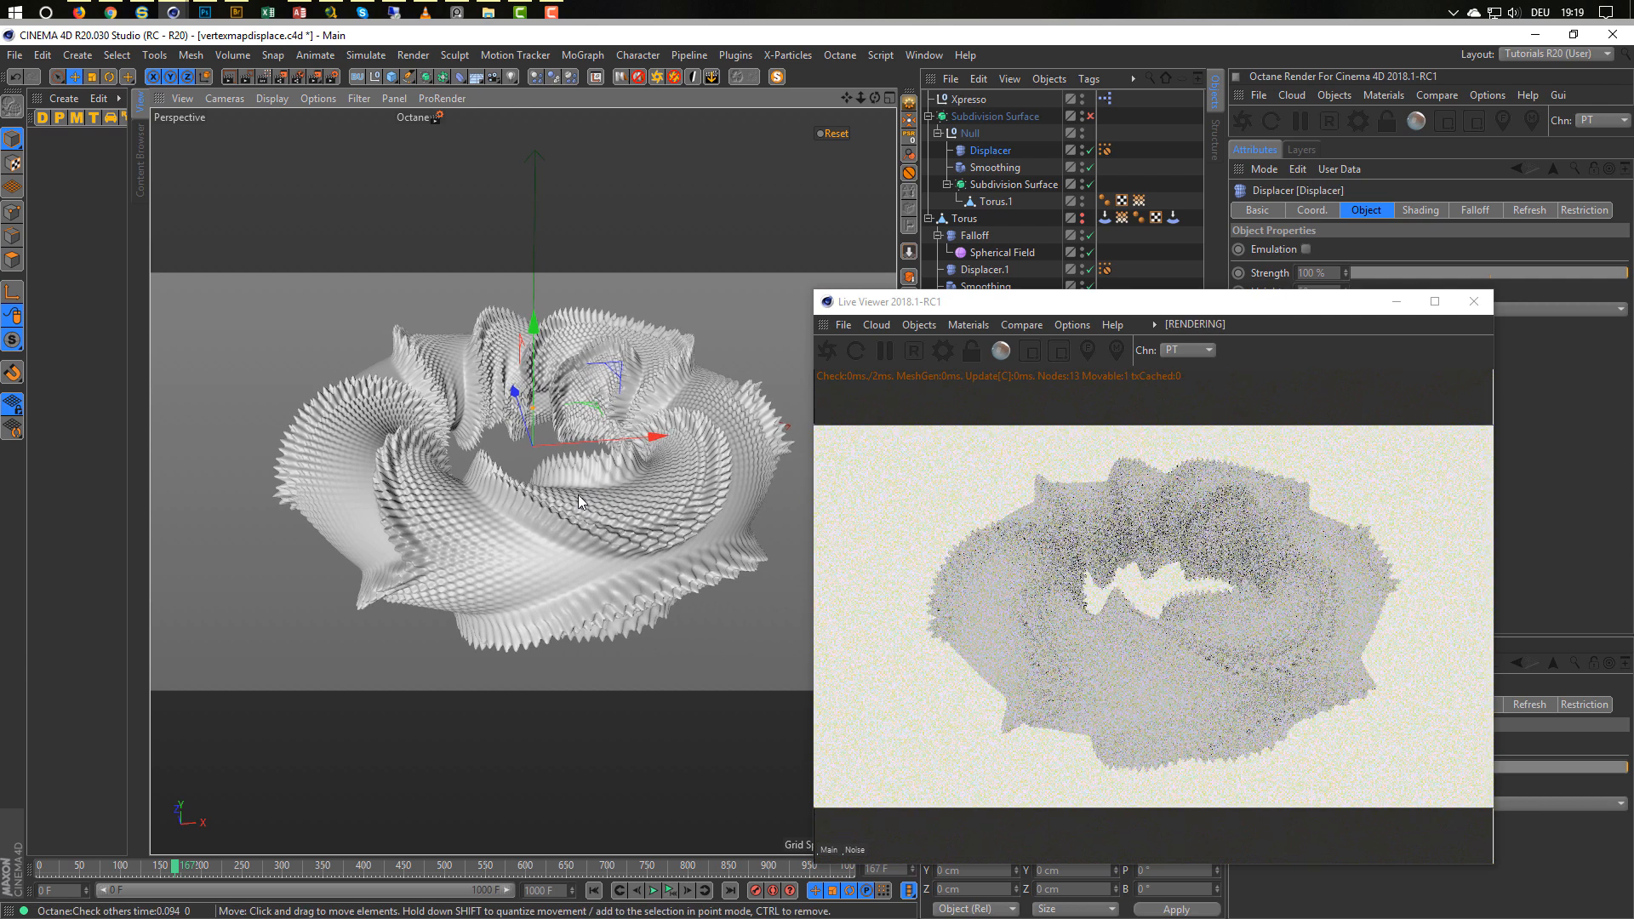
alt+middle_drag(610, 495, 615, 484)
drag(1088, 301, 631, 363)
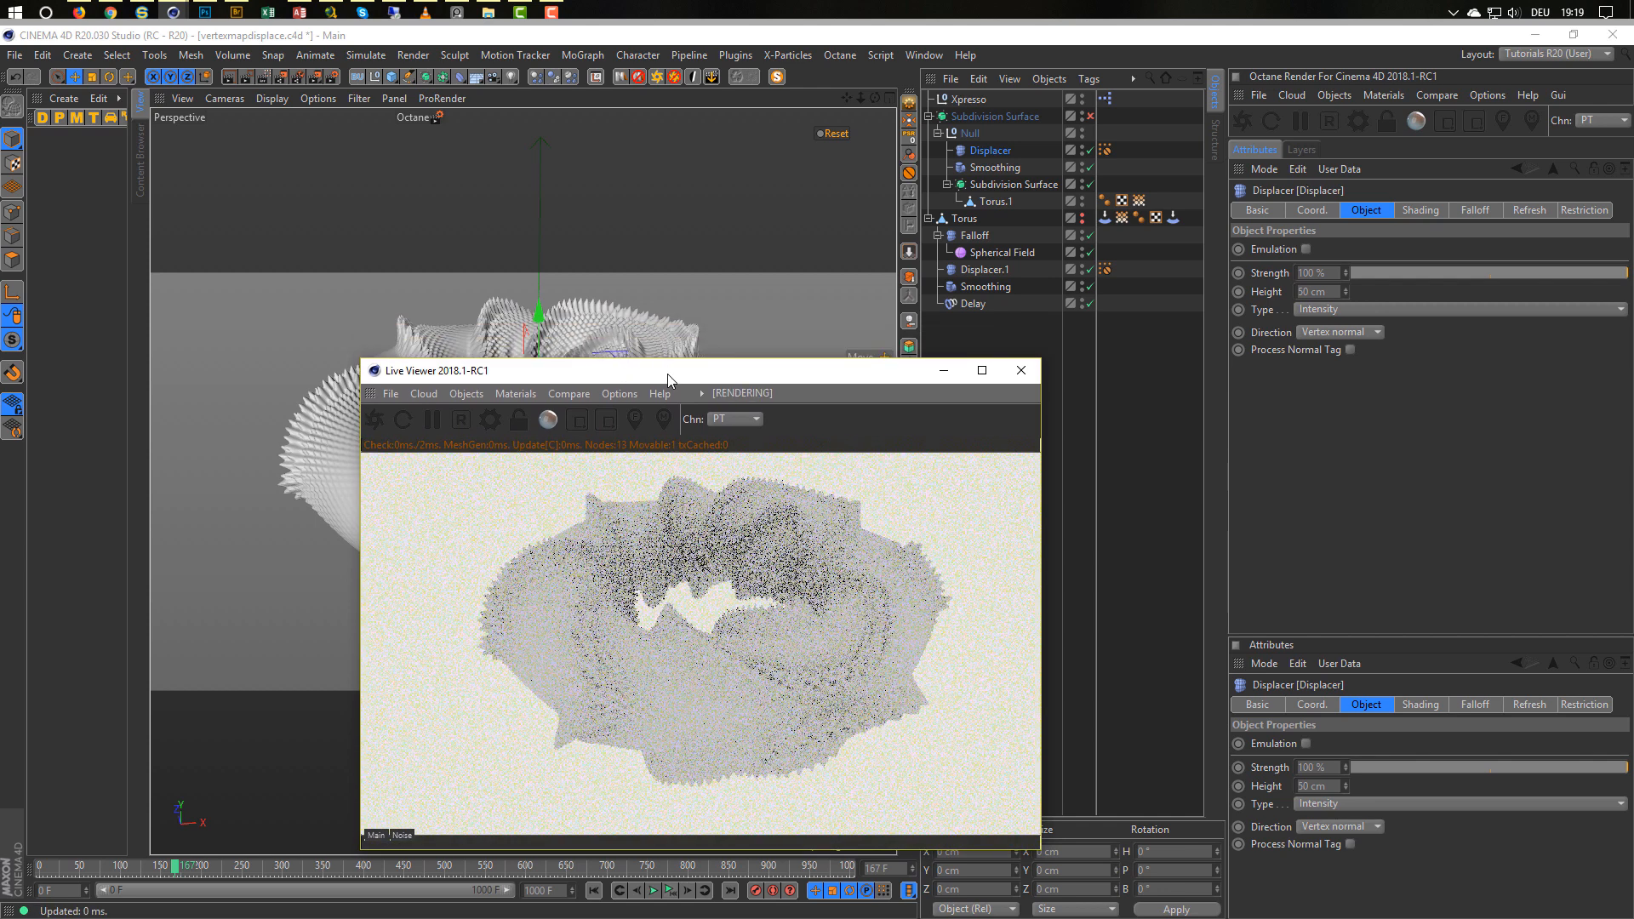
click(656, 76)
click(963, 100)
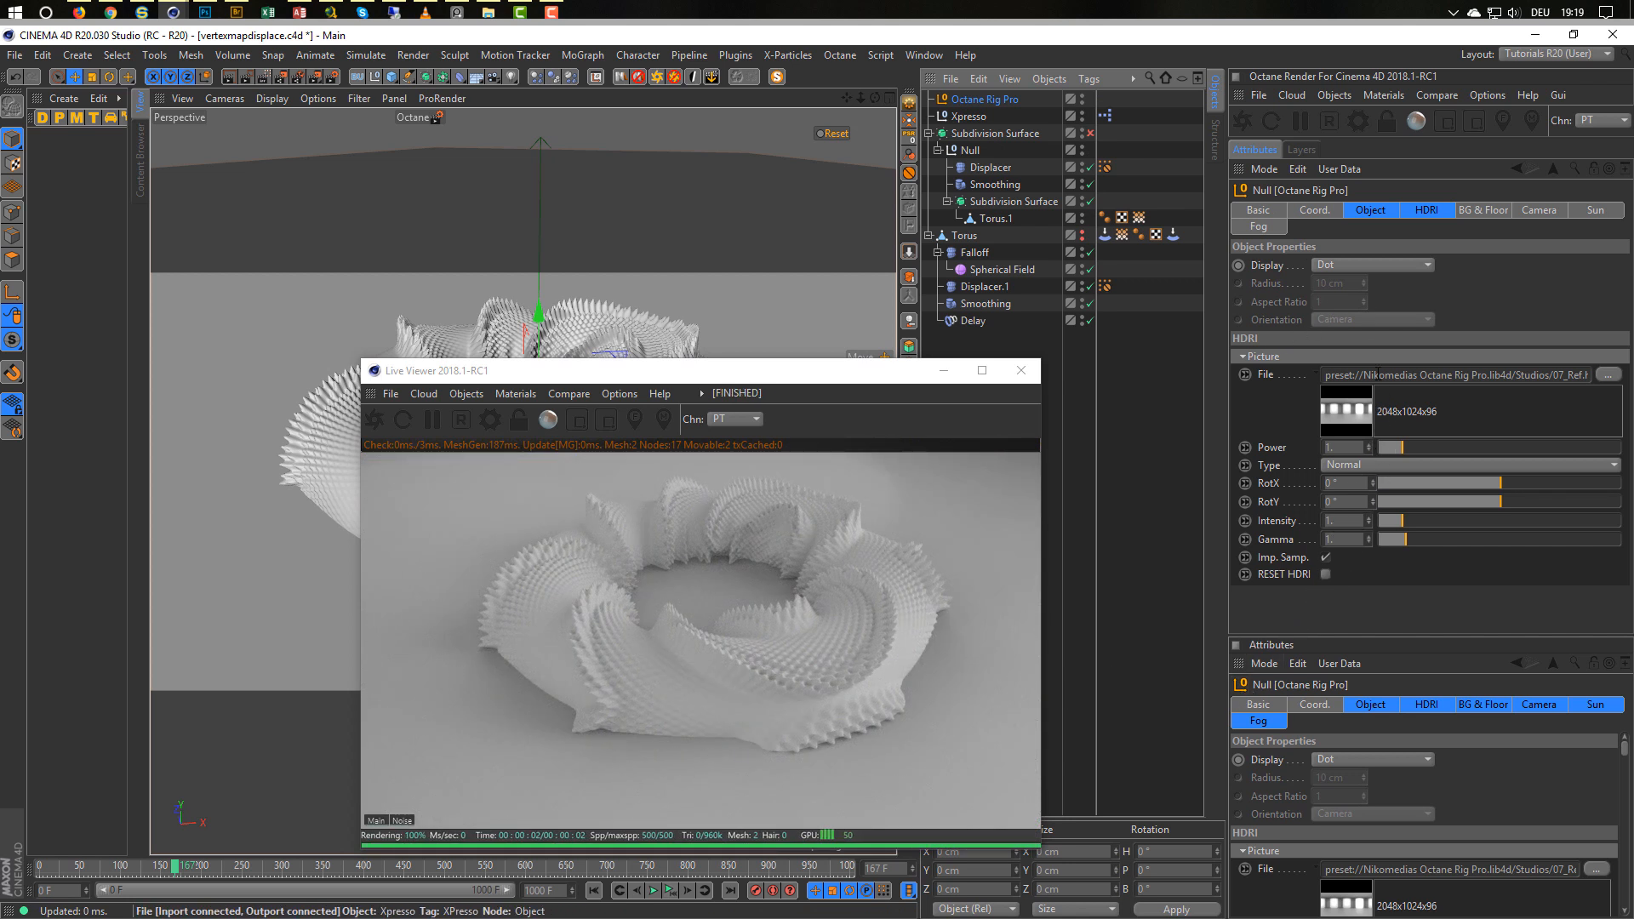
Turn off the shadow catcher floor and the background of the Octane Rig Pro.
click(1481, 210)
click(1310, 545)
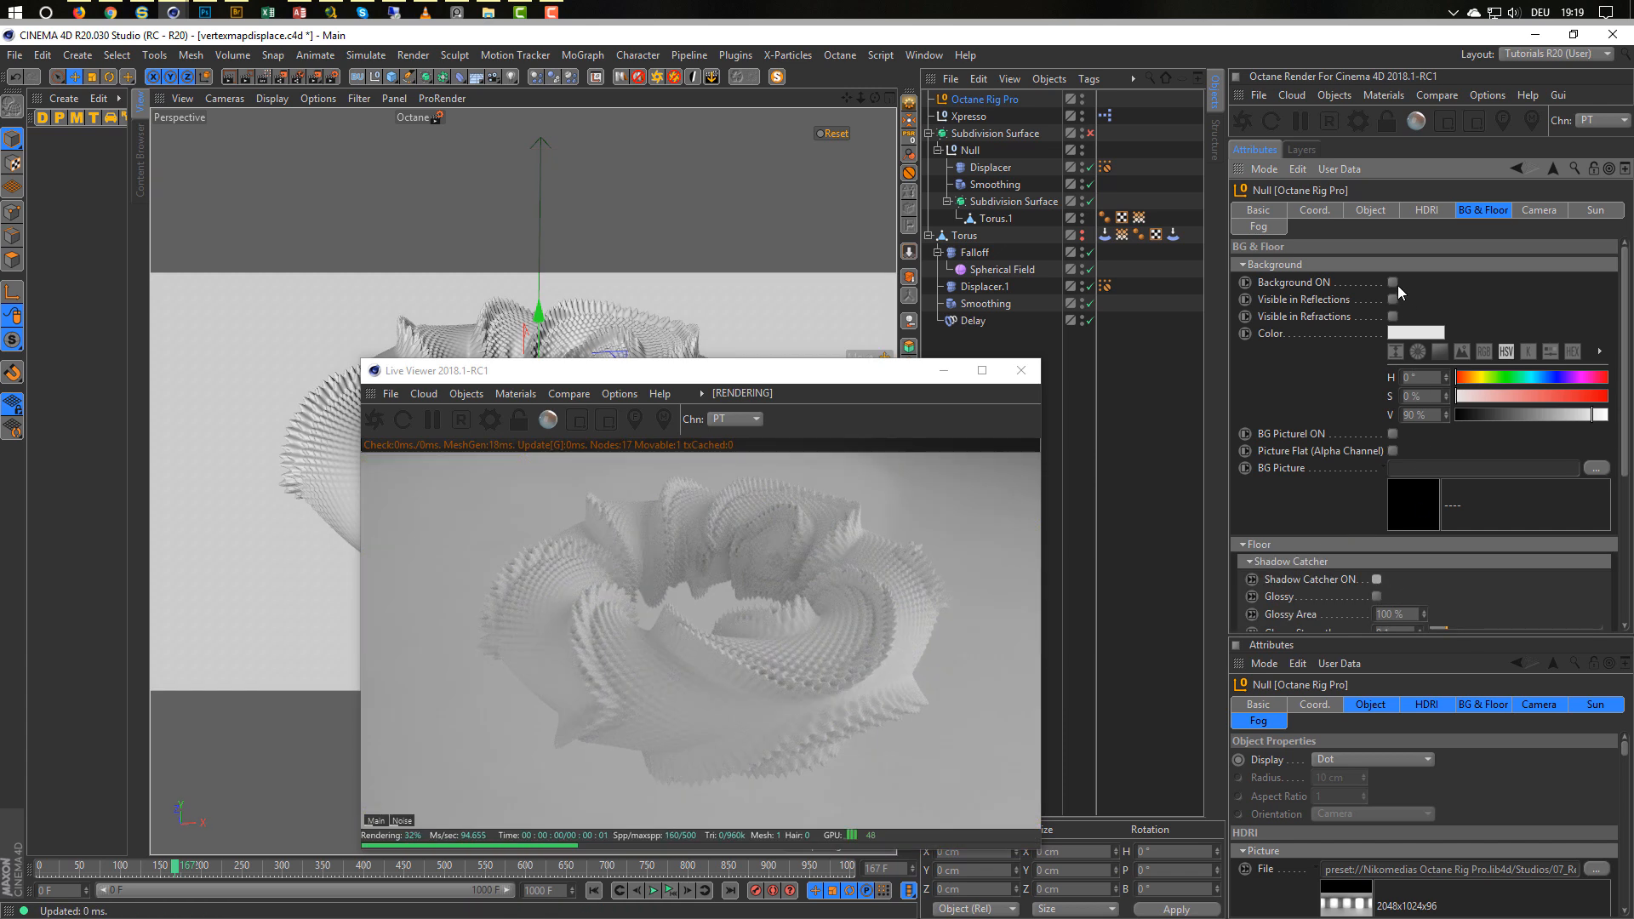
click(1393, 283)
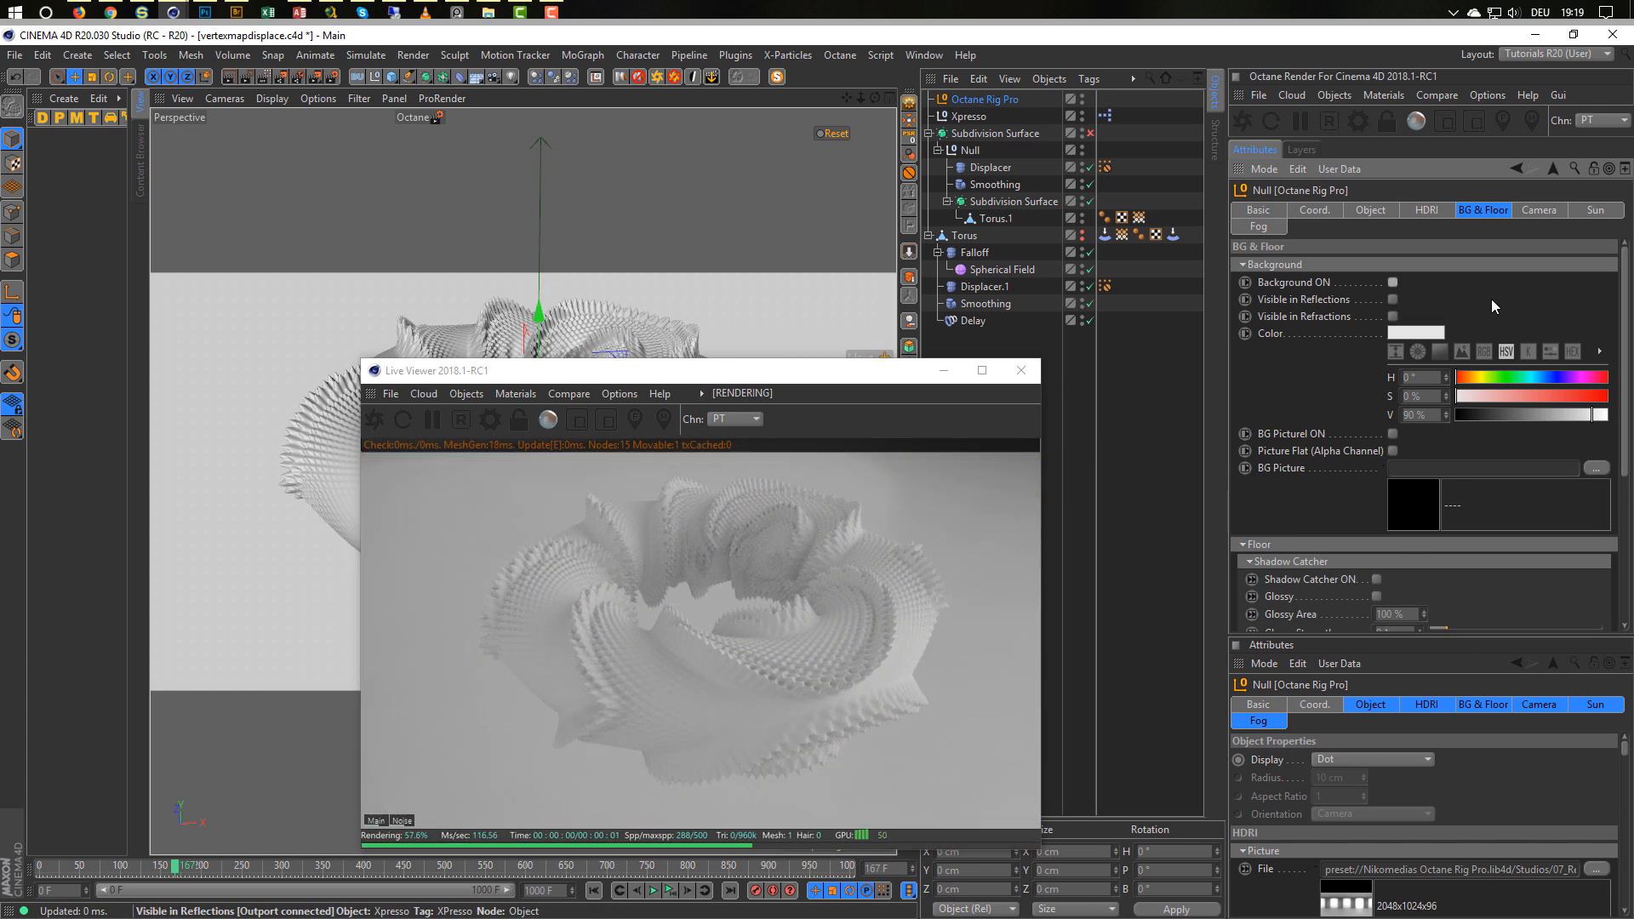
Enable the Octane Rig Pro background with its colour brightness (V) at 12% and reposition the Live Viewer window.
click(1393, 282)
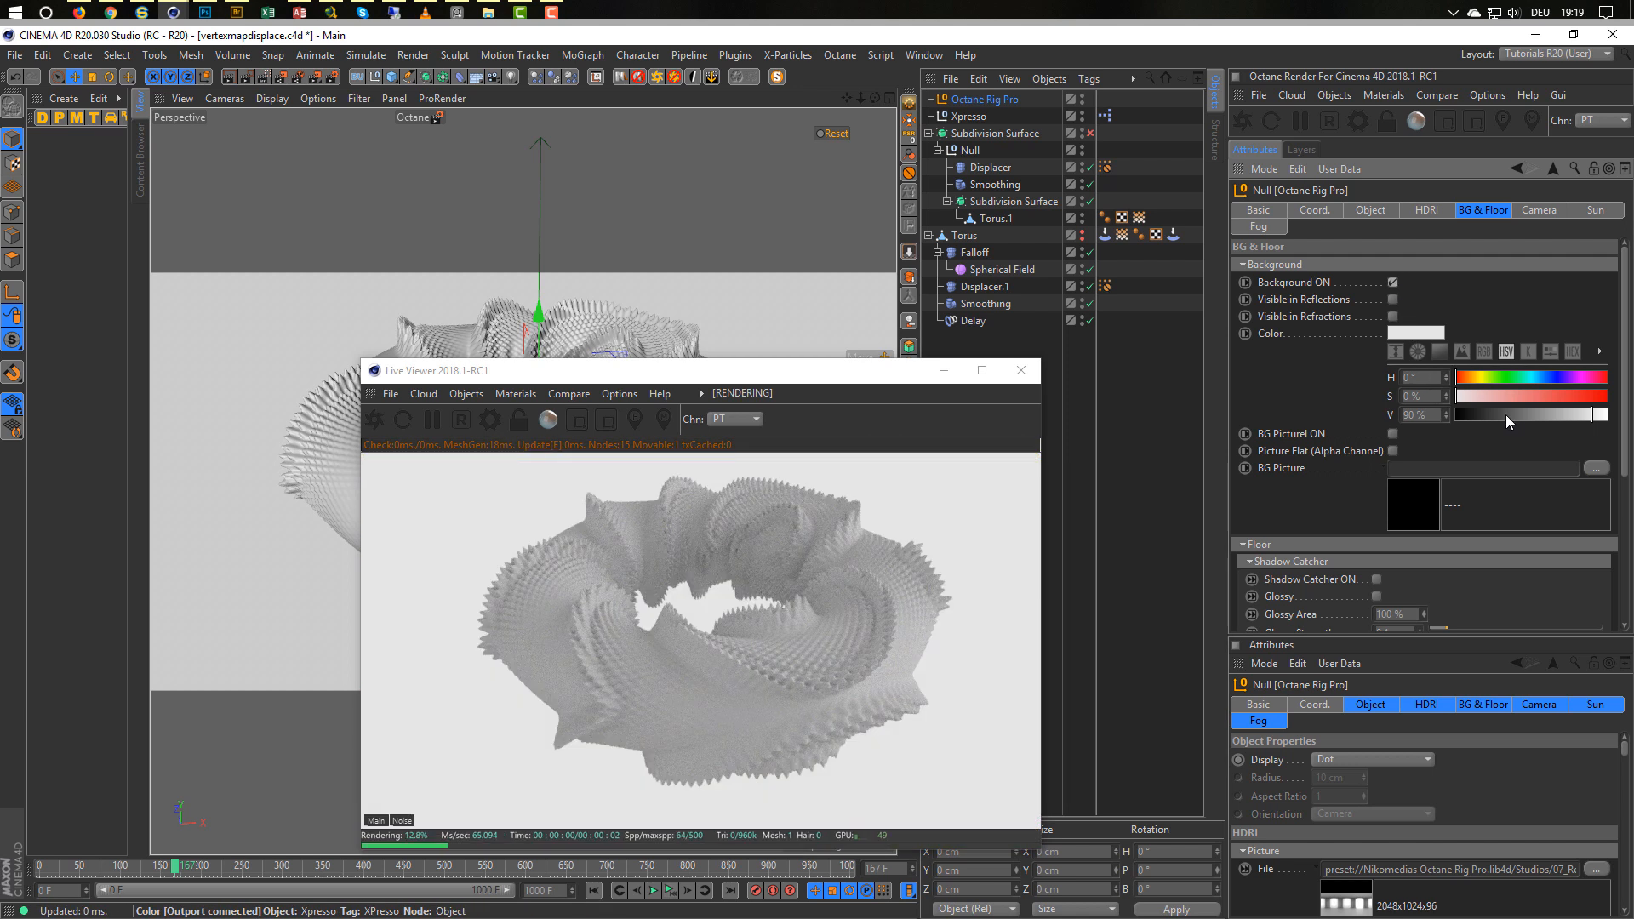
drag(1501, 415, 1473, 415)
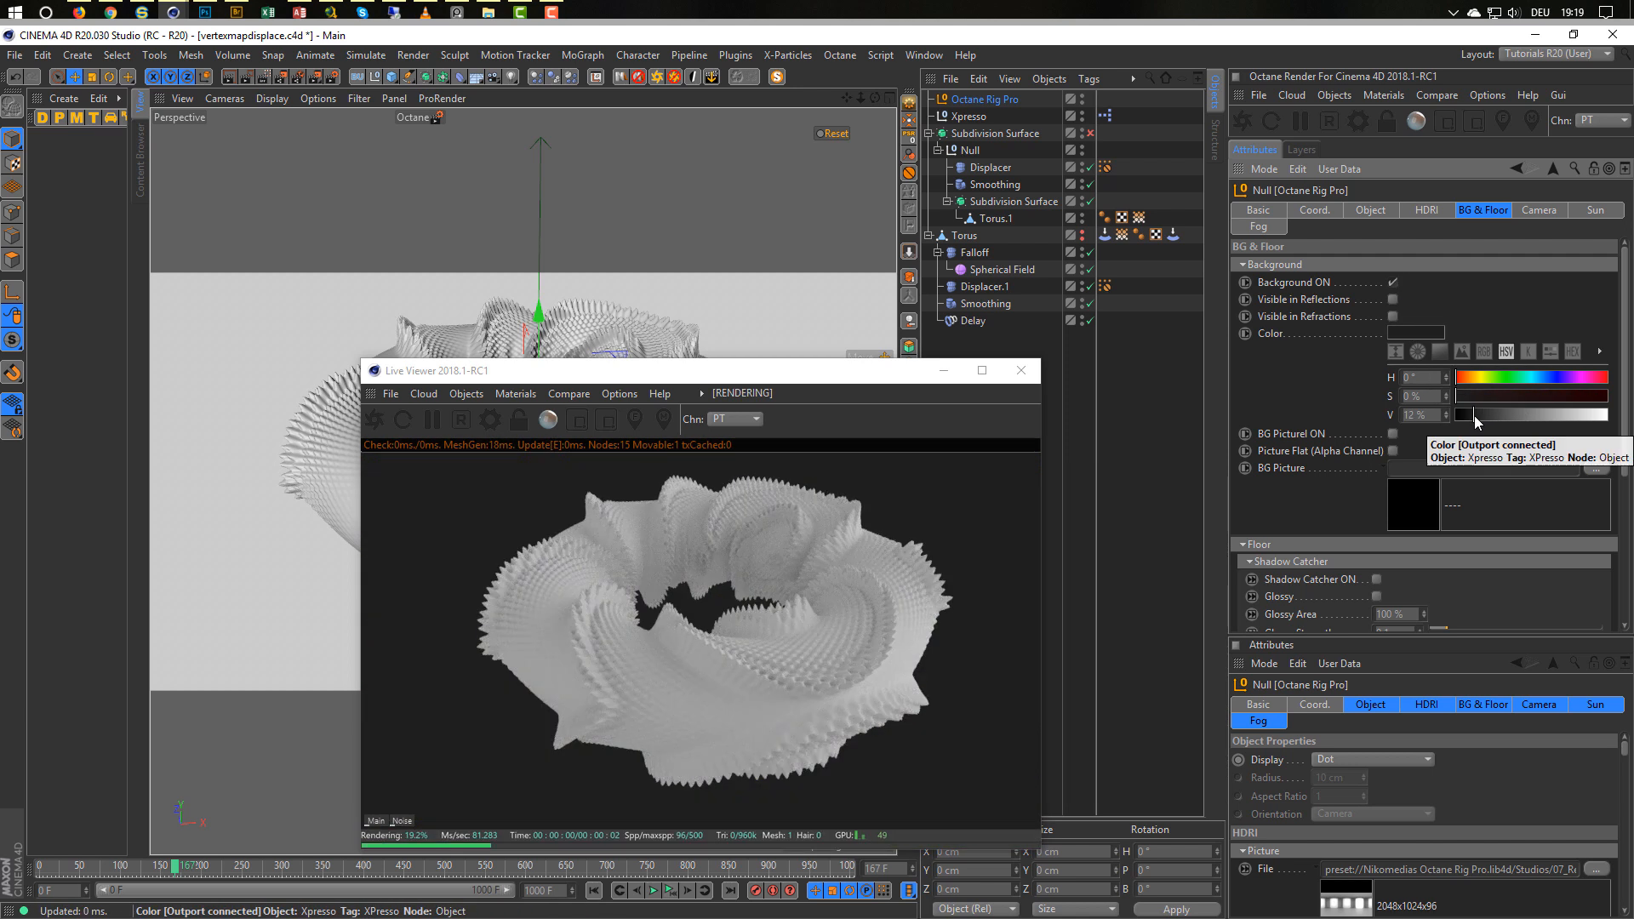
drag(883, 384, 1386, 346)
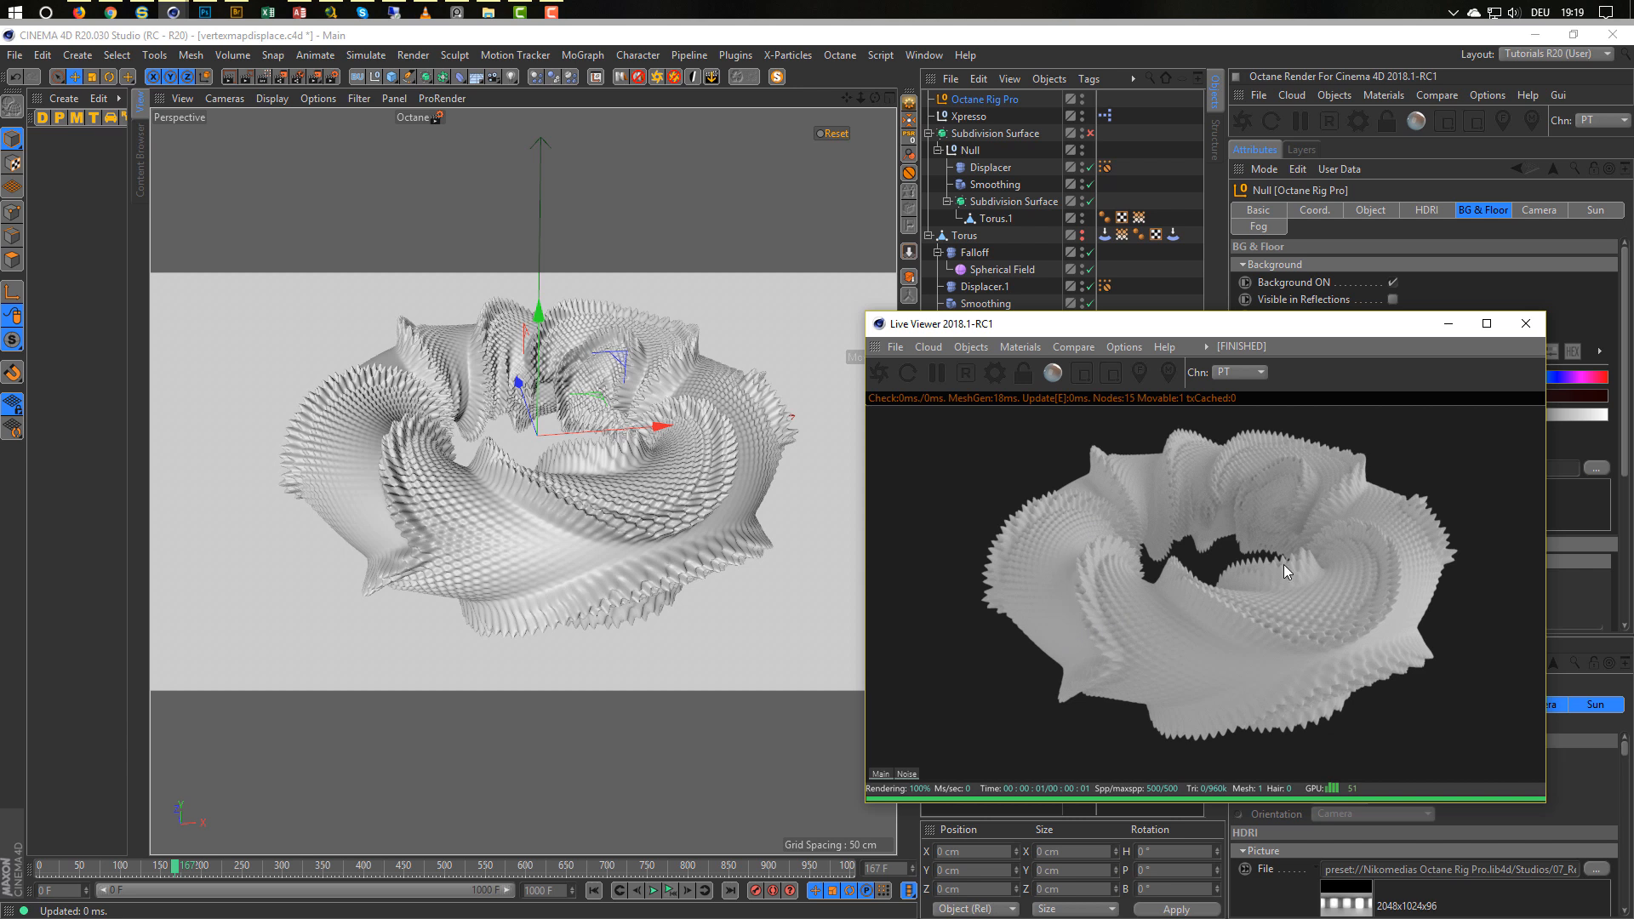
Switch to Chrome to examine the THE FIELDS reference image on Behance, and return to Cinema 4D.
click(110, 12)
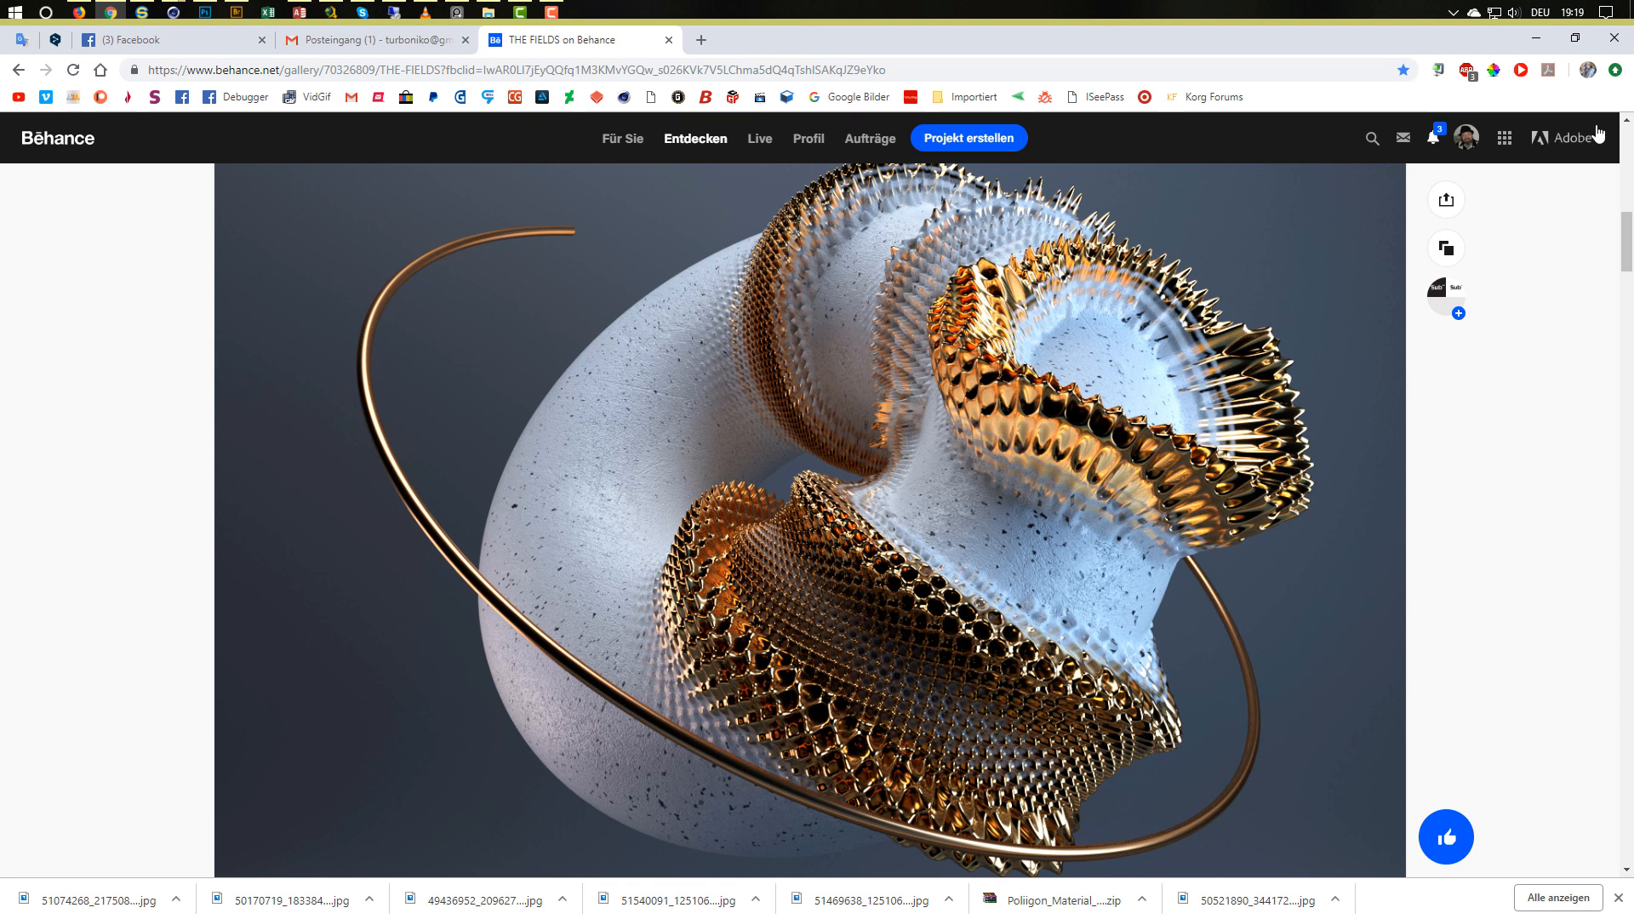
click(1536, 38)
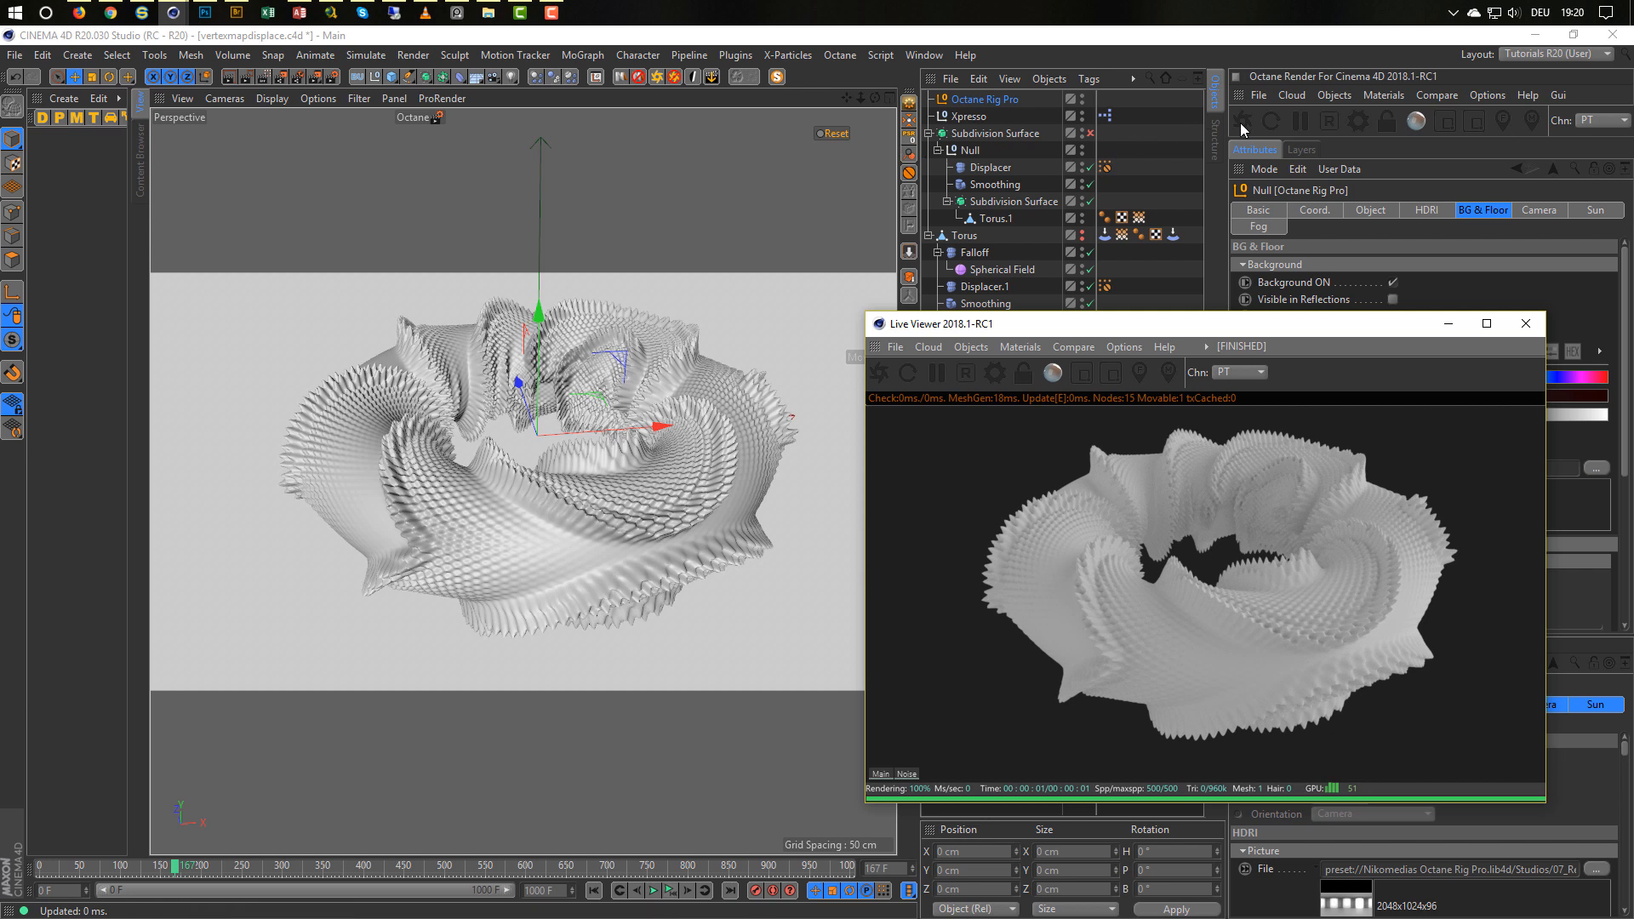
Open the Octane Node Editor, move it clear of the Live Viewer and enlarge it.
click(1380, 95)
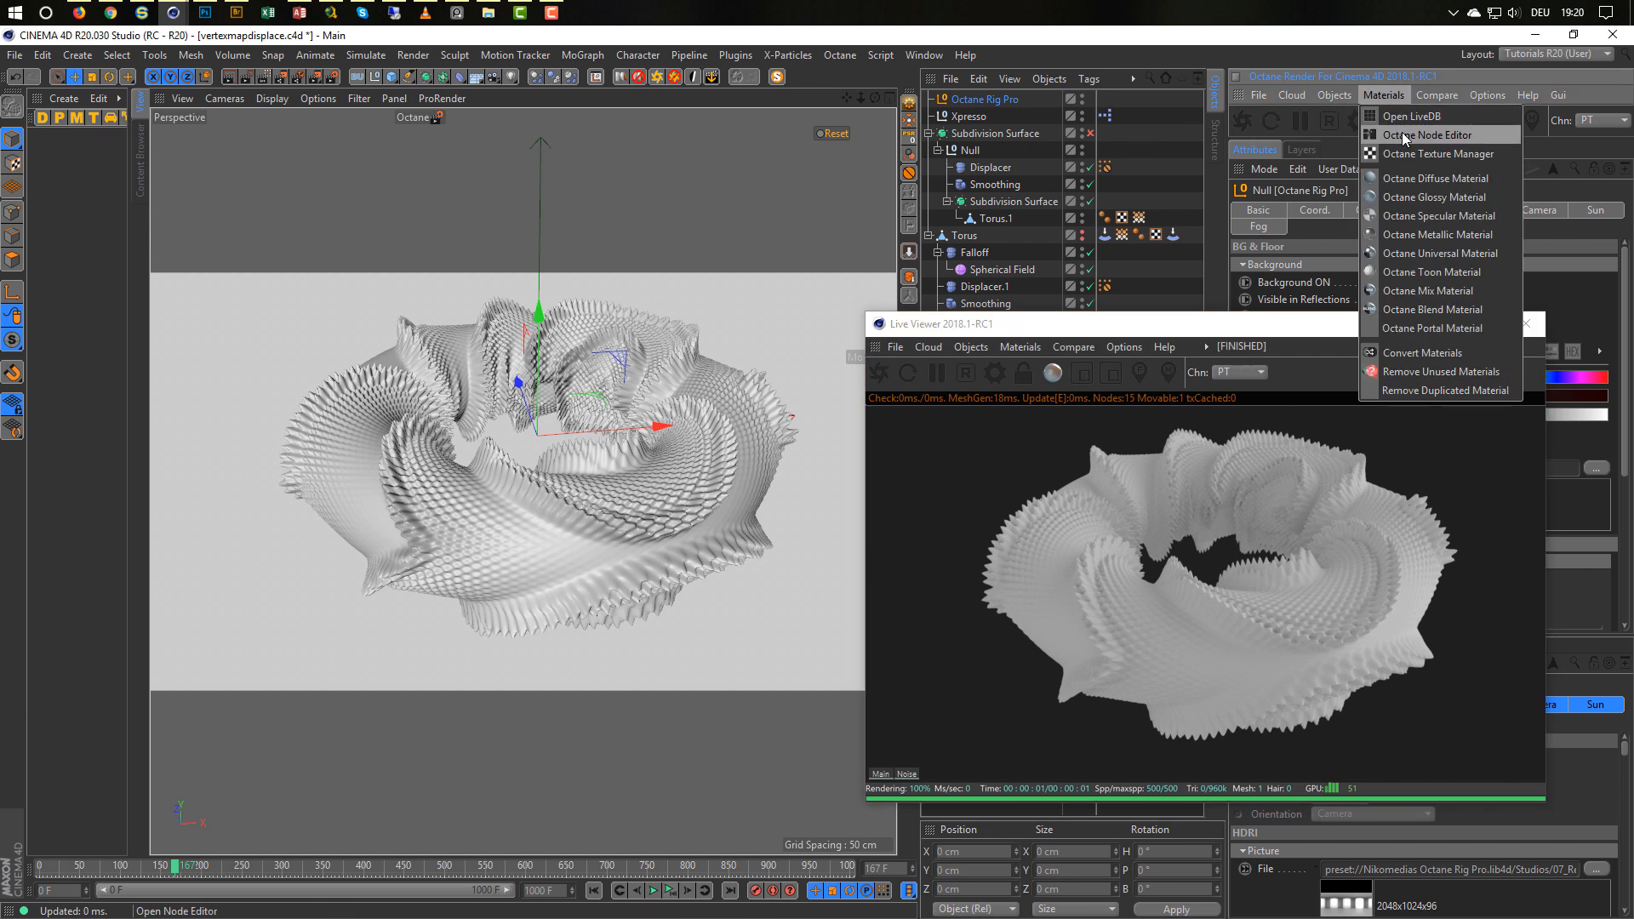
click(1402, 131)
drag(766, 328, 596, 153)
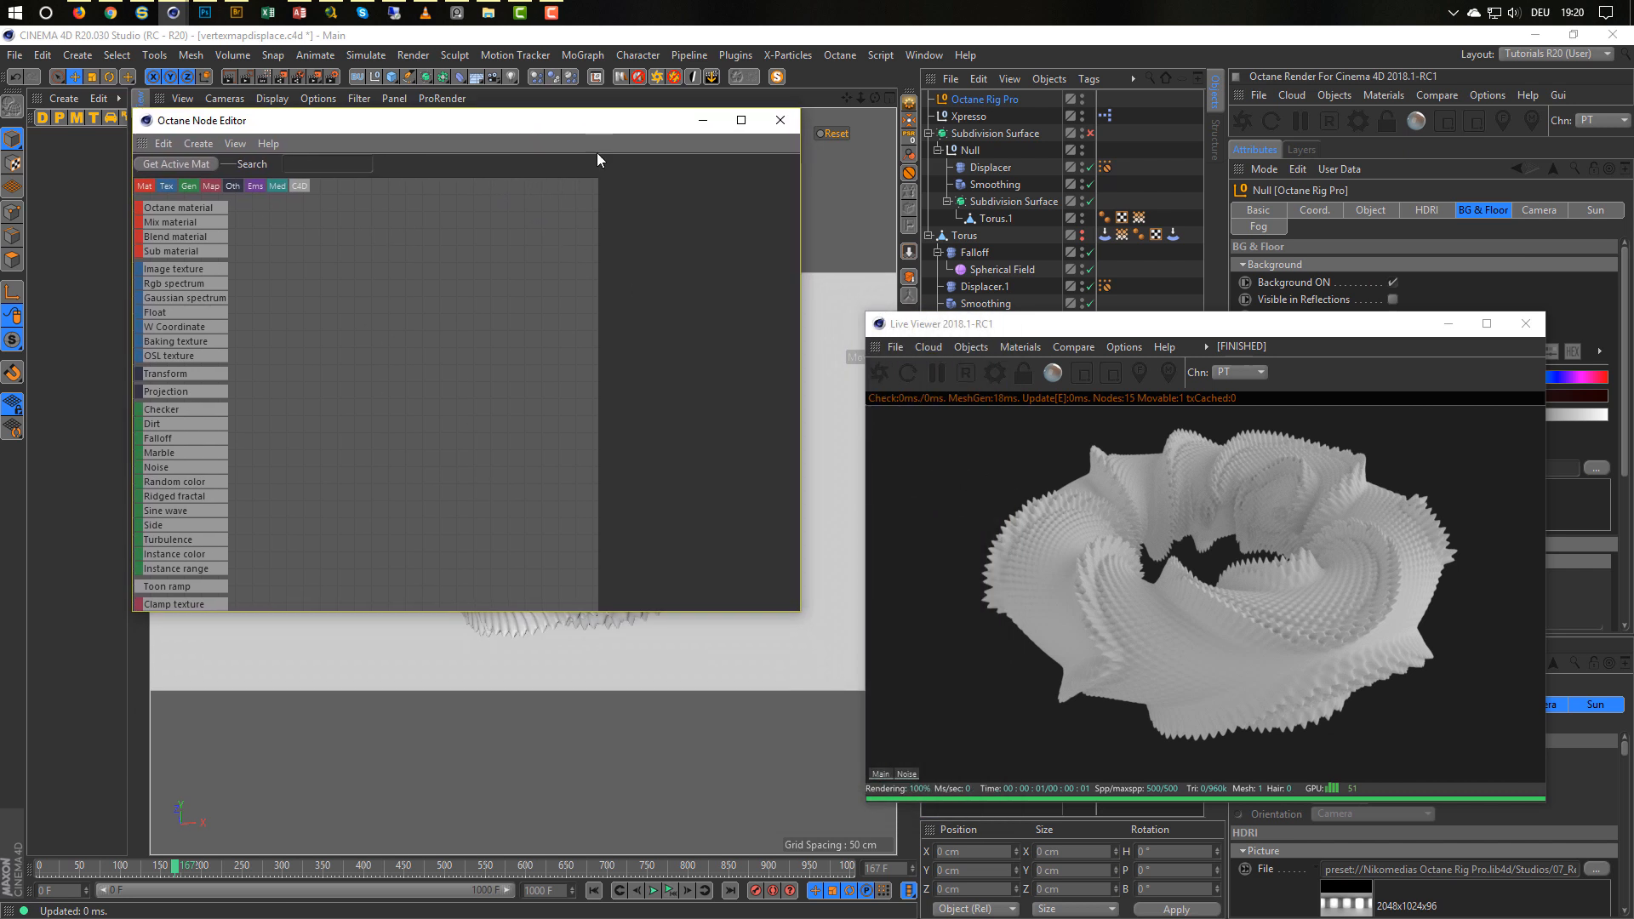
drag(800, 610, 904, 852)
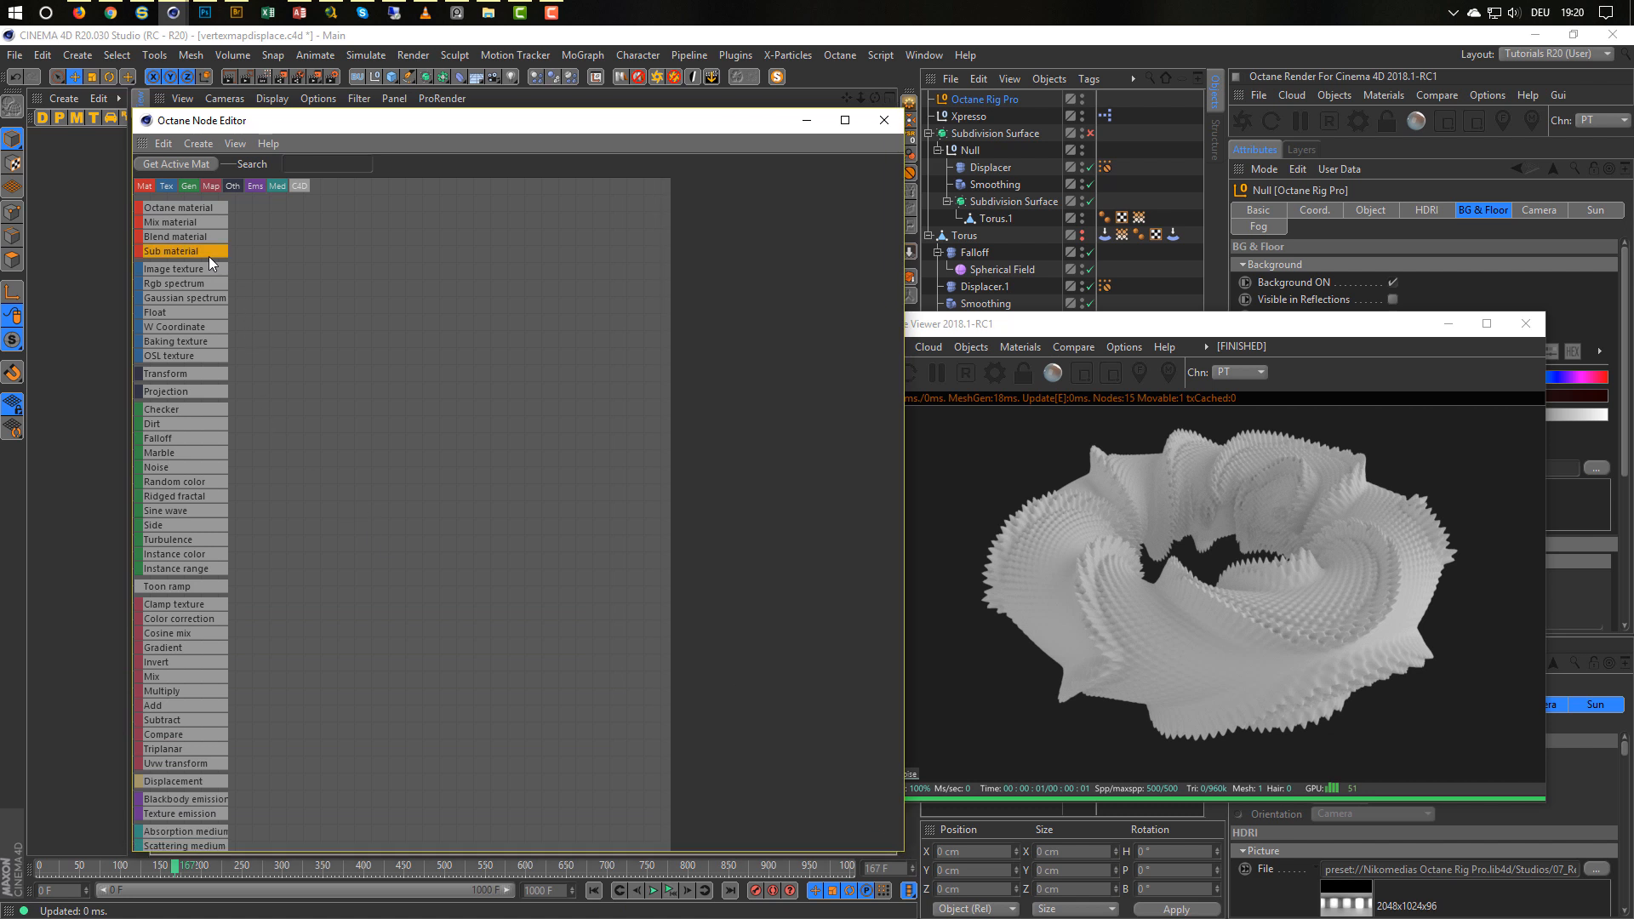
Add a Blend material node to the node graph and position it in the middle of the canvas.
click(180, 237)
drag(473, 319, 579, 283)
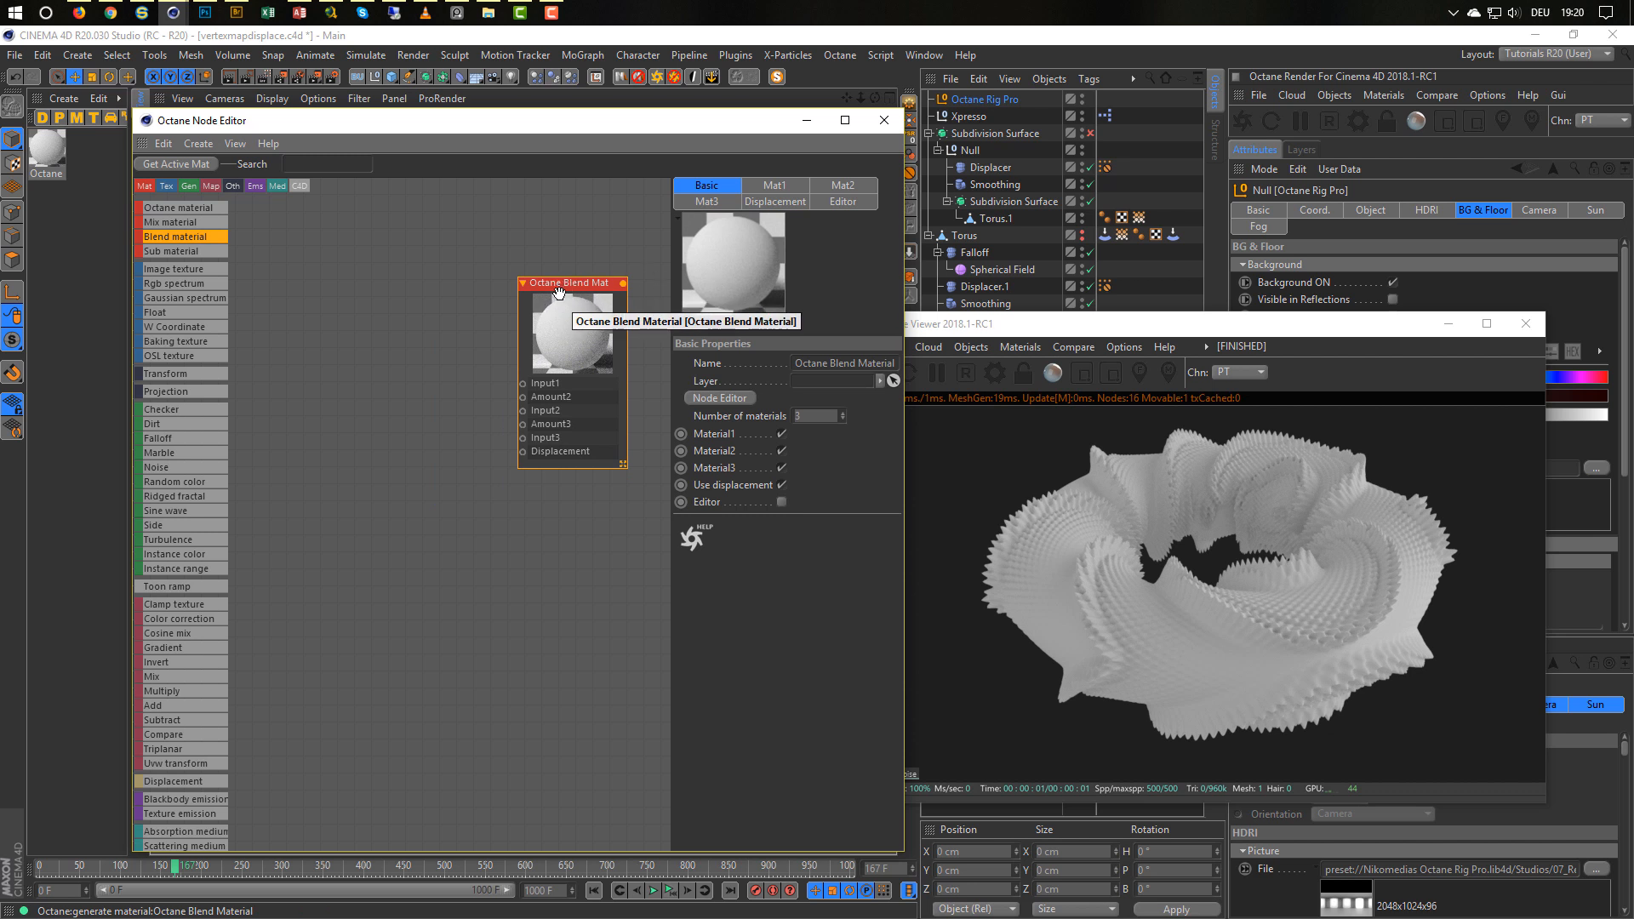
drag(560, 290, 536, 251)
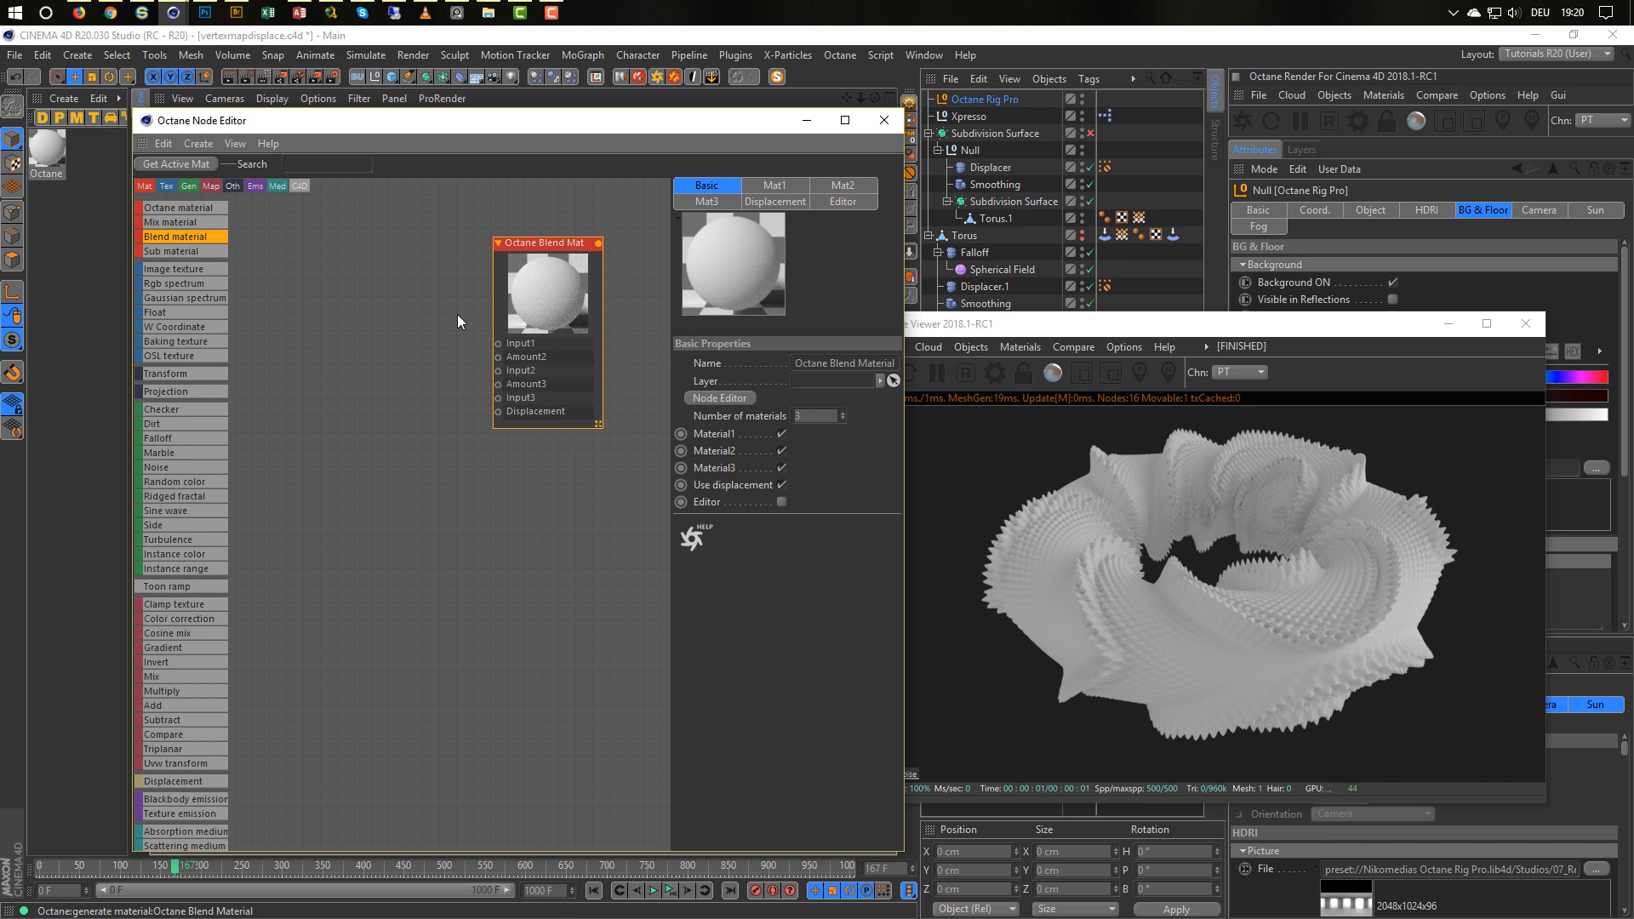
drag(532, 245, 521, 259)
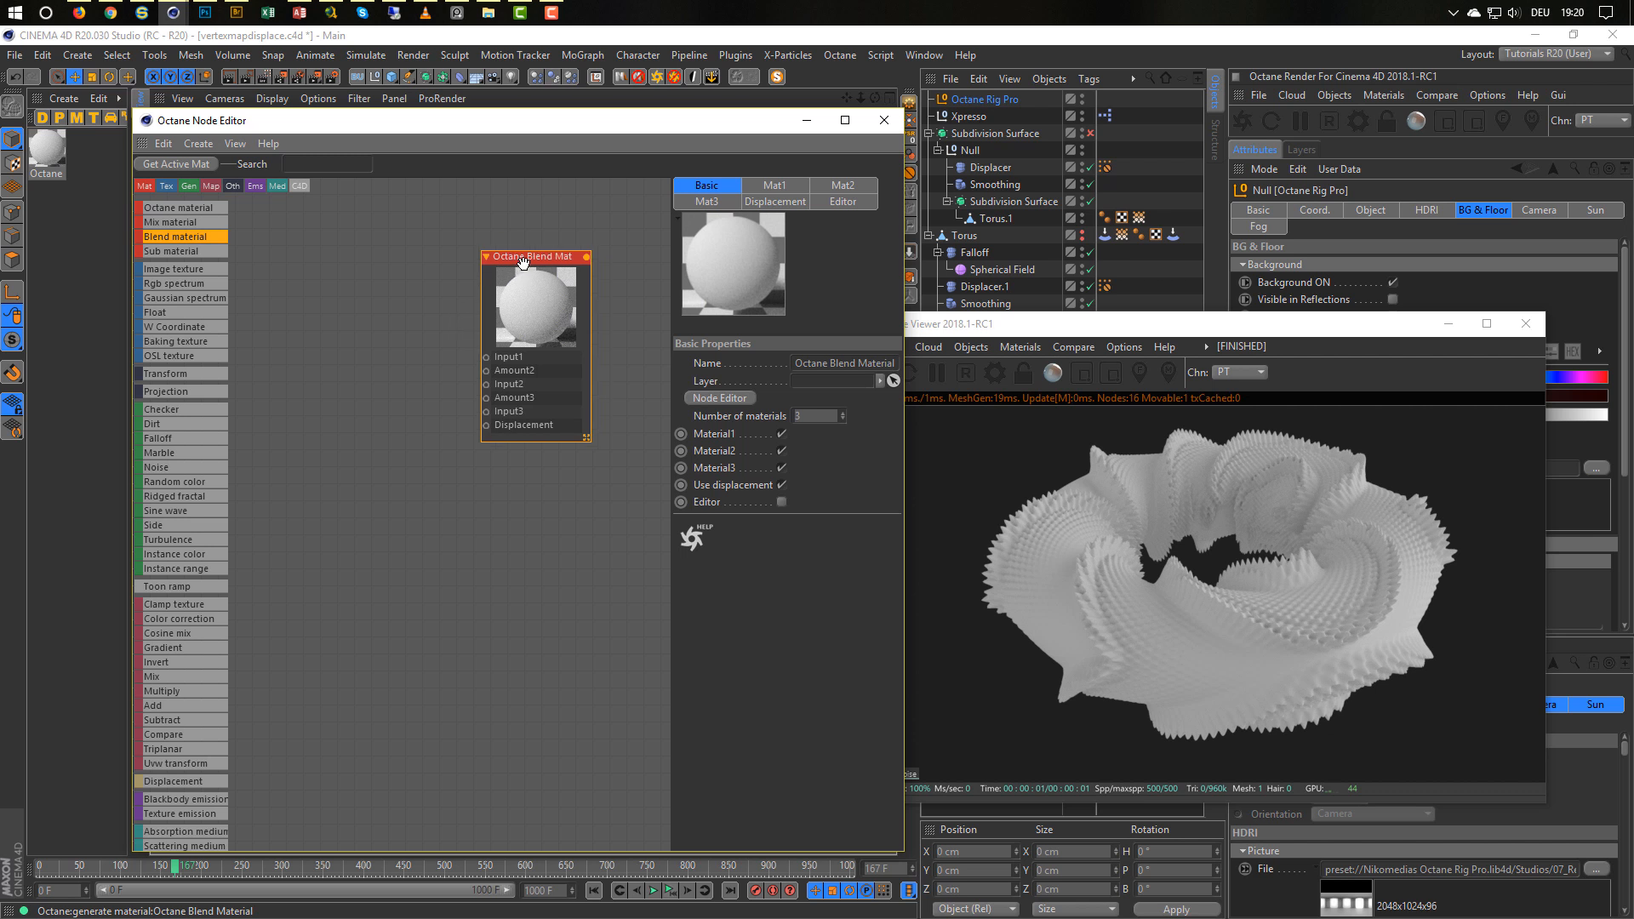
Add the first sub-material to the blend material's Mat1 slot and place its node beside the blend node.
click(774, 185)
click(723, 364)
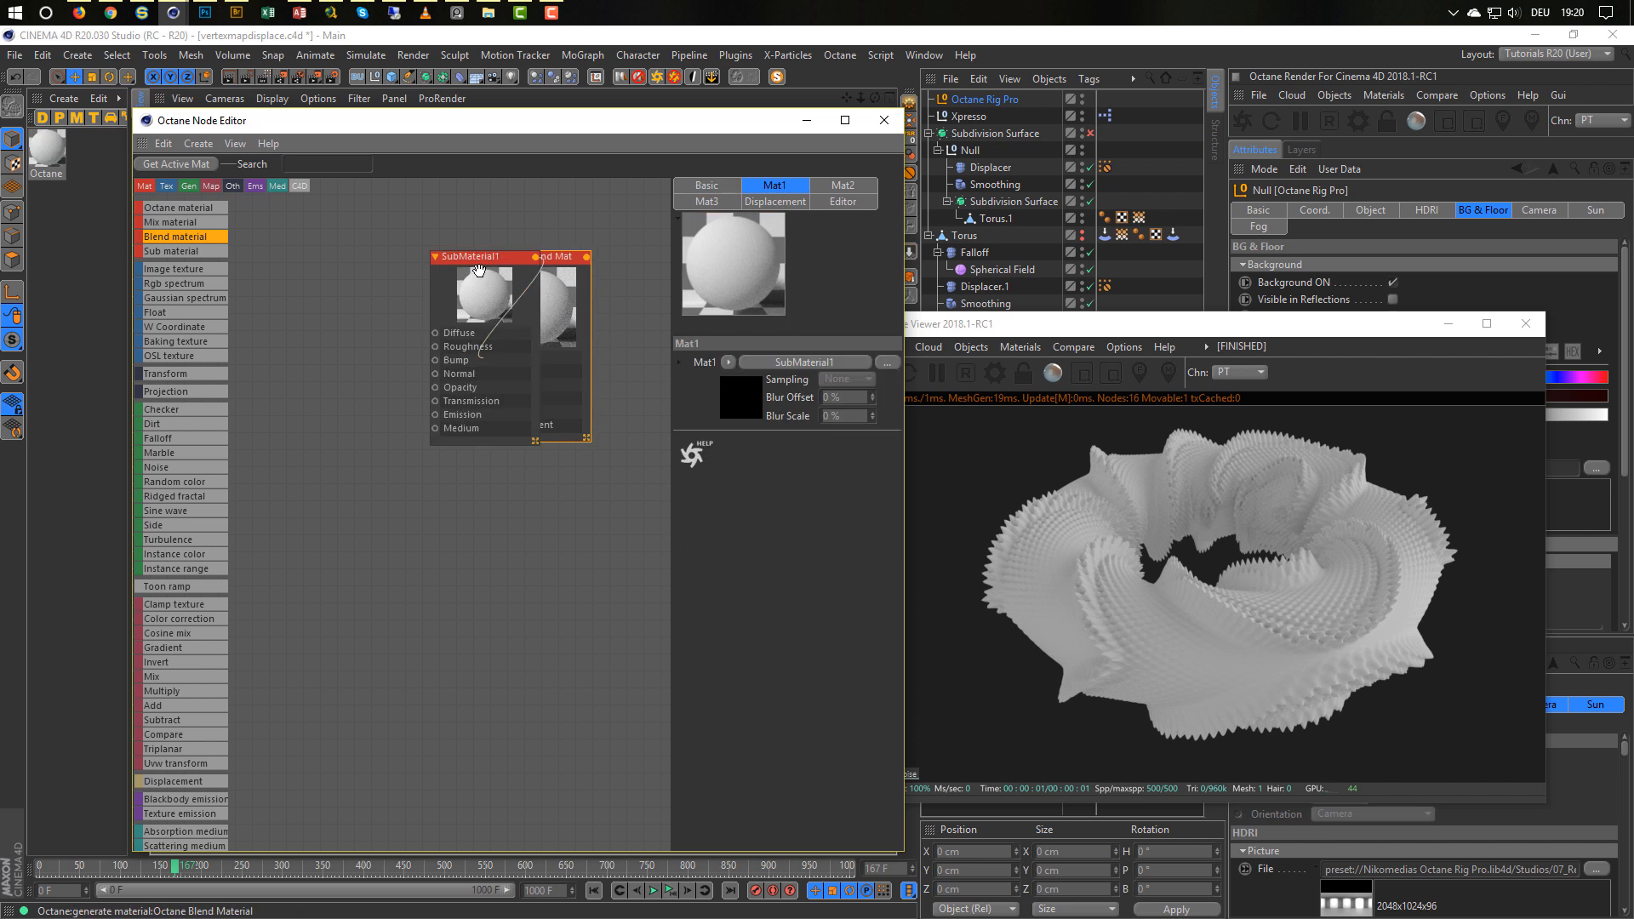
drag(479, 260, 363, 216)
click(363, 216)
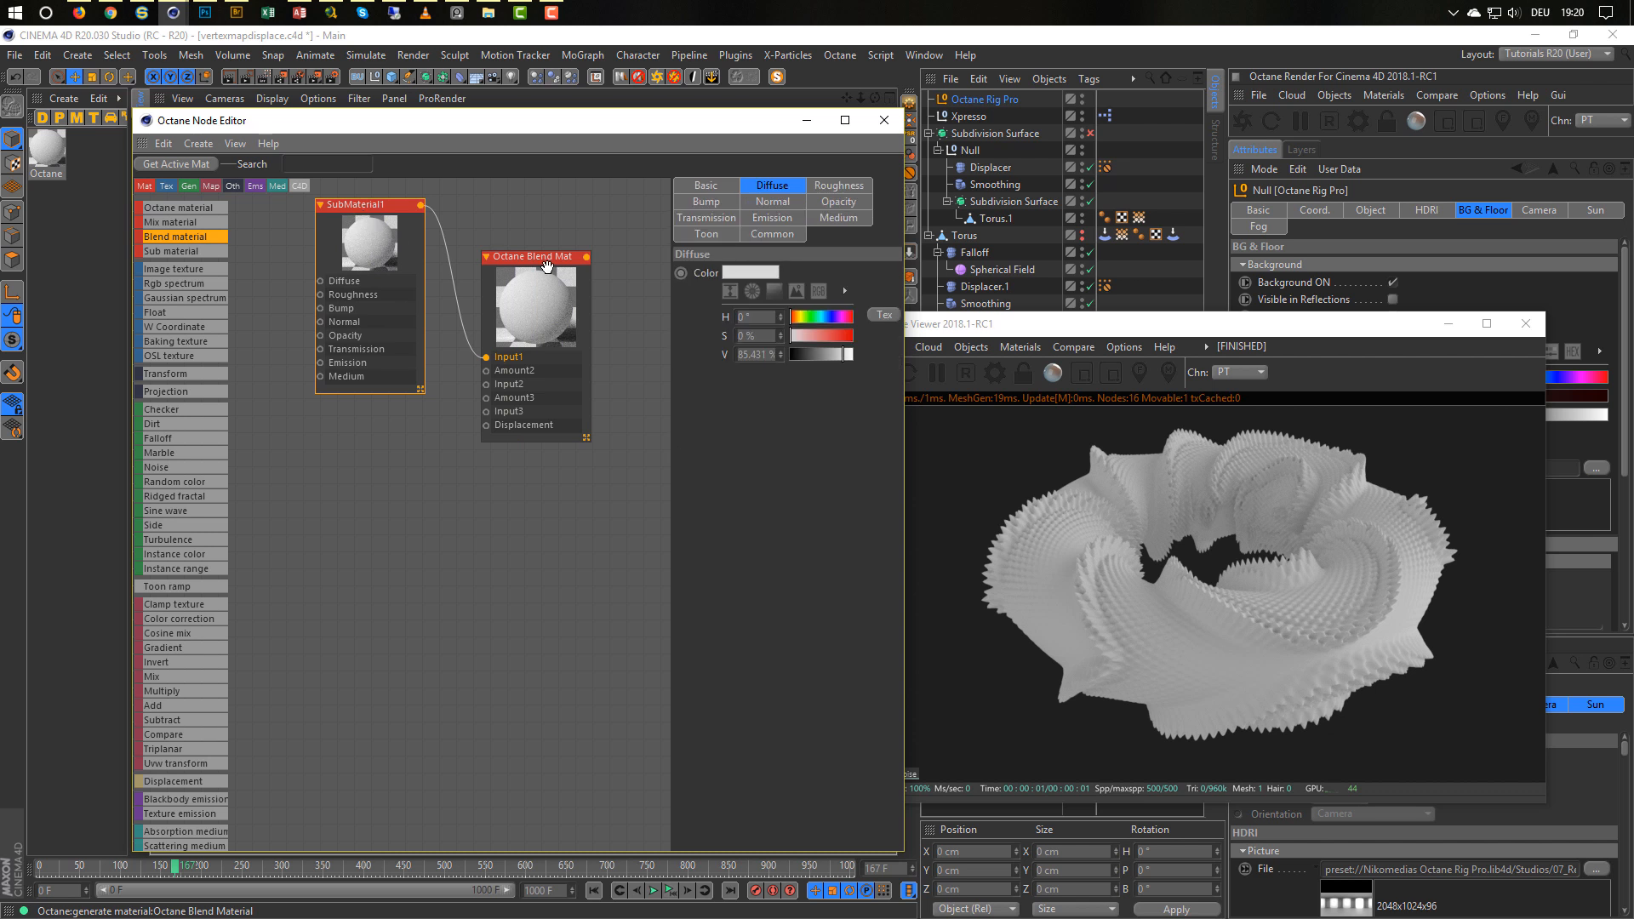
Set the first sub-material's material type to Glossy and move its node up in the graph.
click(753, 309)
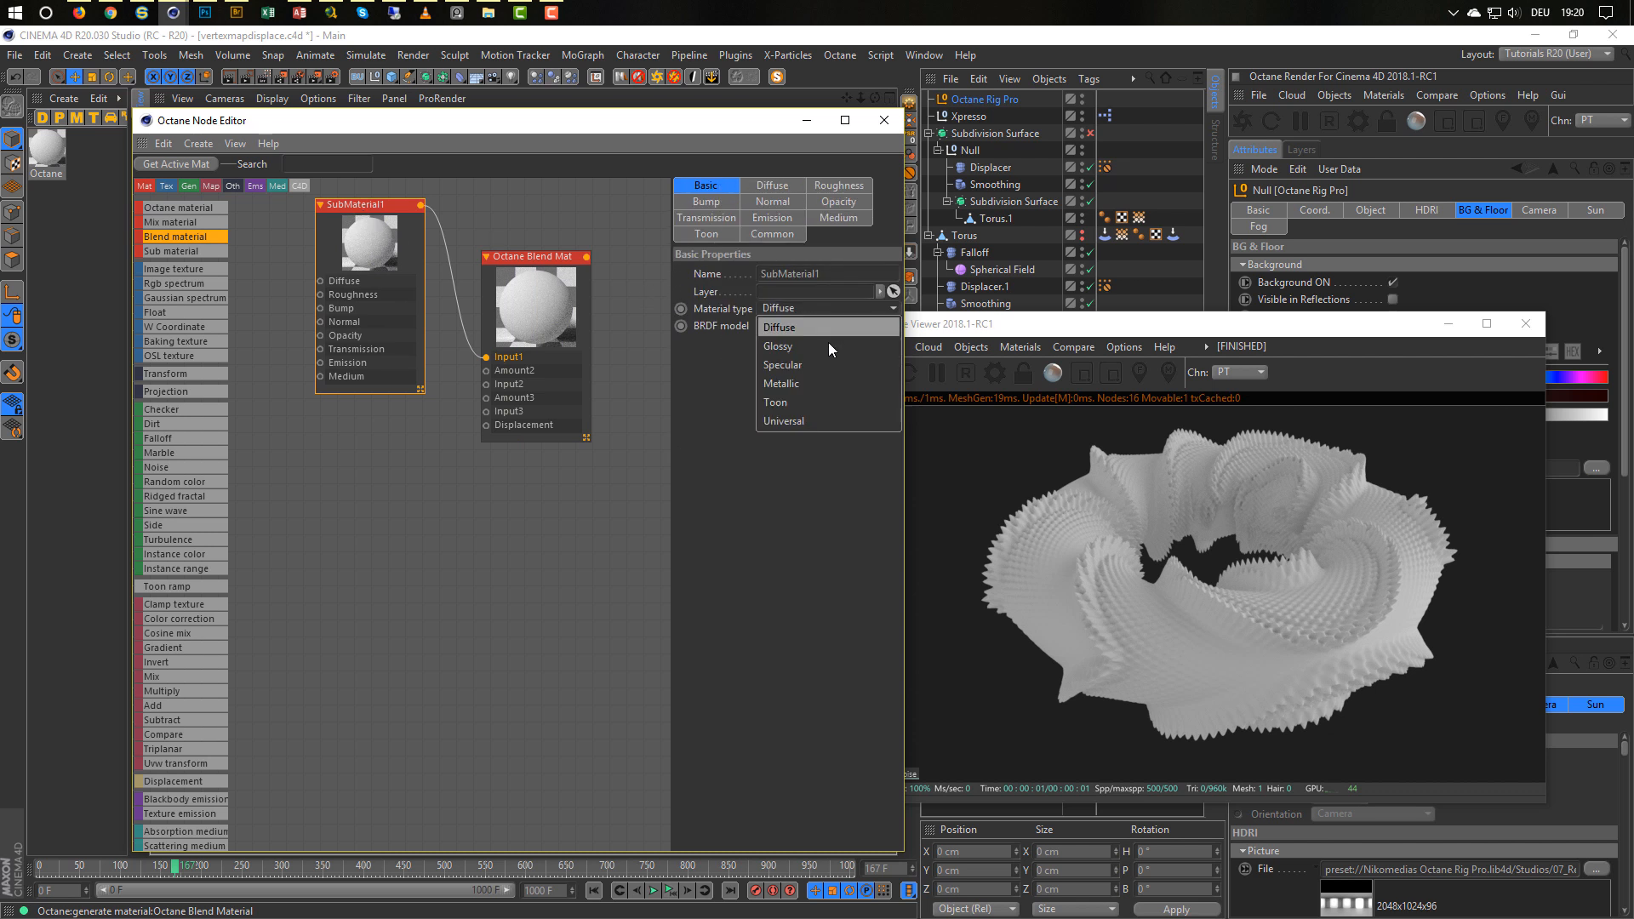
click(829, 342)
middle_drag(540, 391, 541, 446)
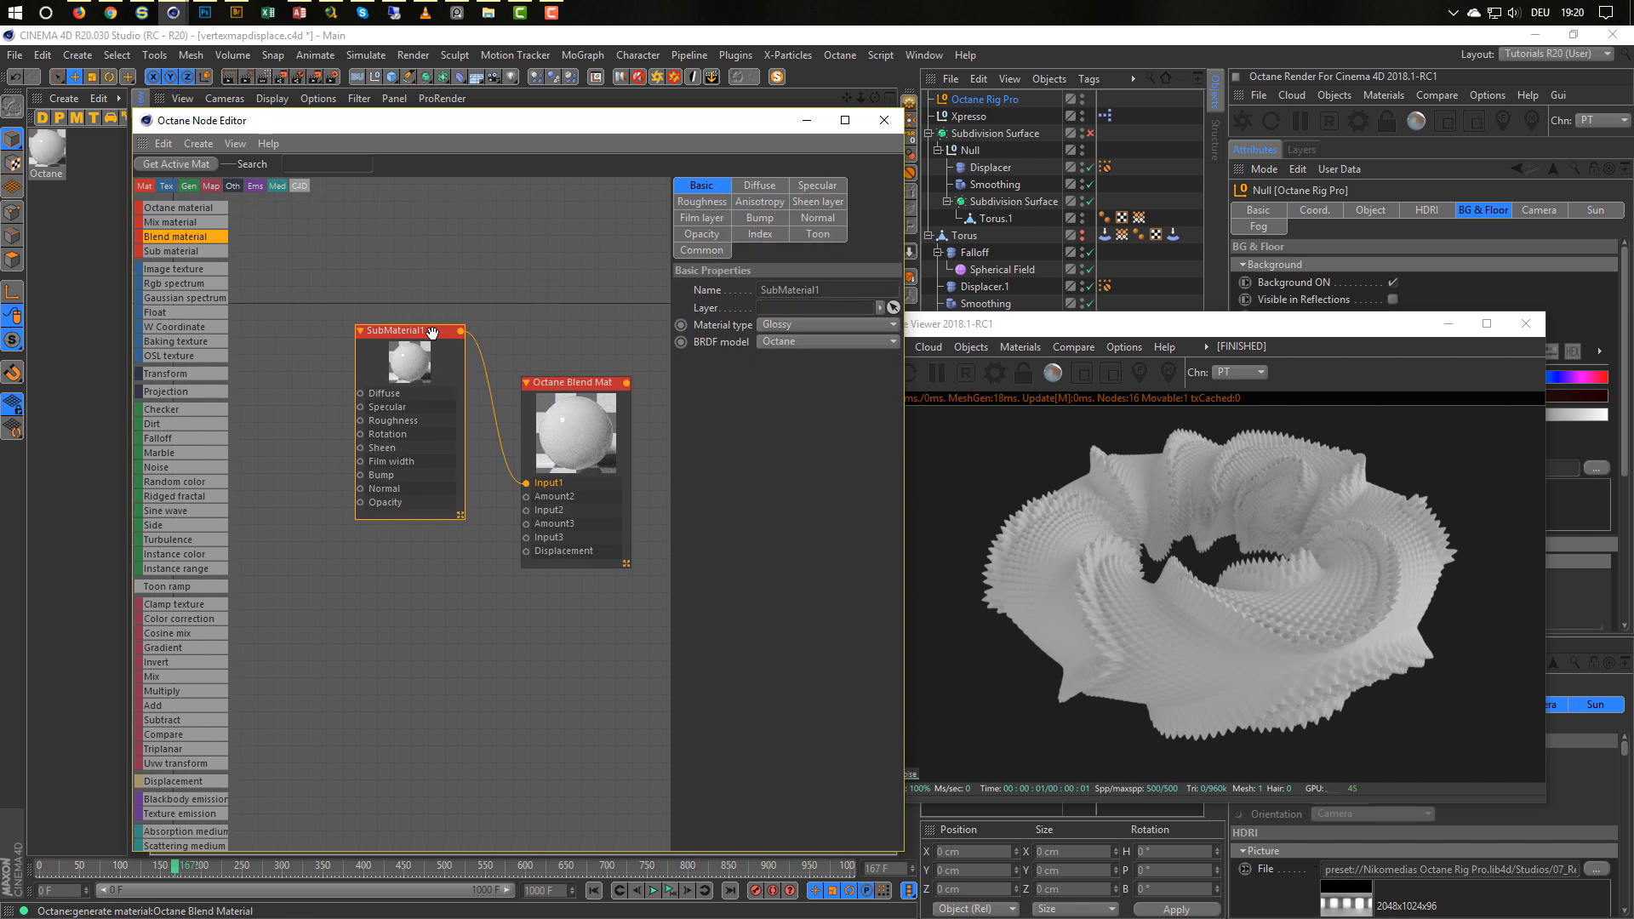
drag(432, 333, 432, 270)
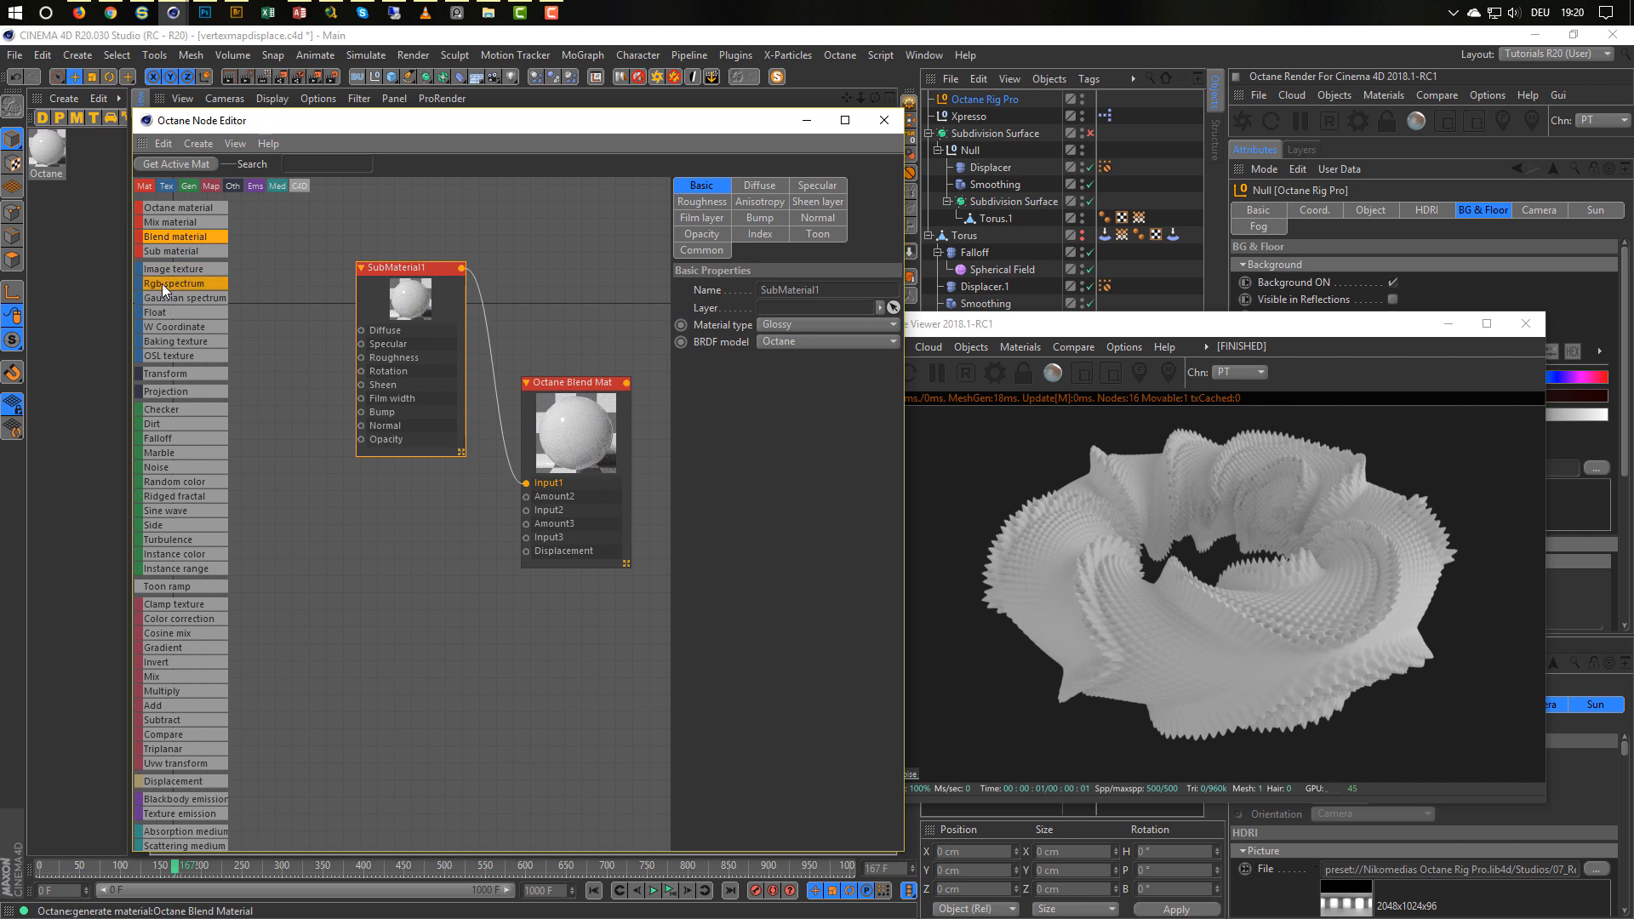
Connect an Rgb spectrum node to the sub-material's Diffuse input and tidy the node layout.
drag(256, 295, 361, 331)
drag(424, 271, 450, 261)
drag(589, 393, 608, 385)
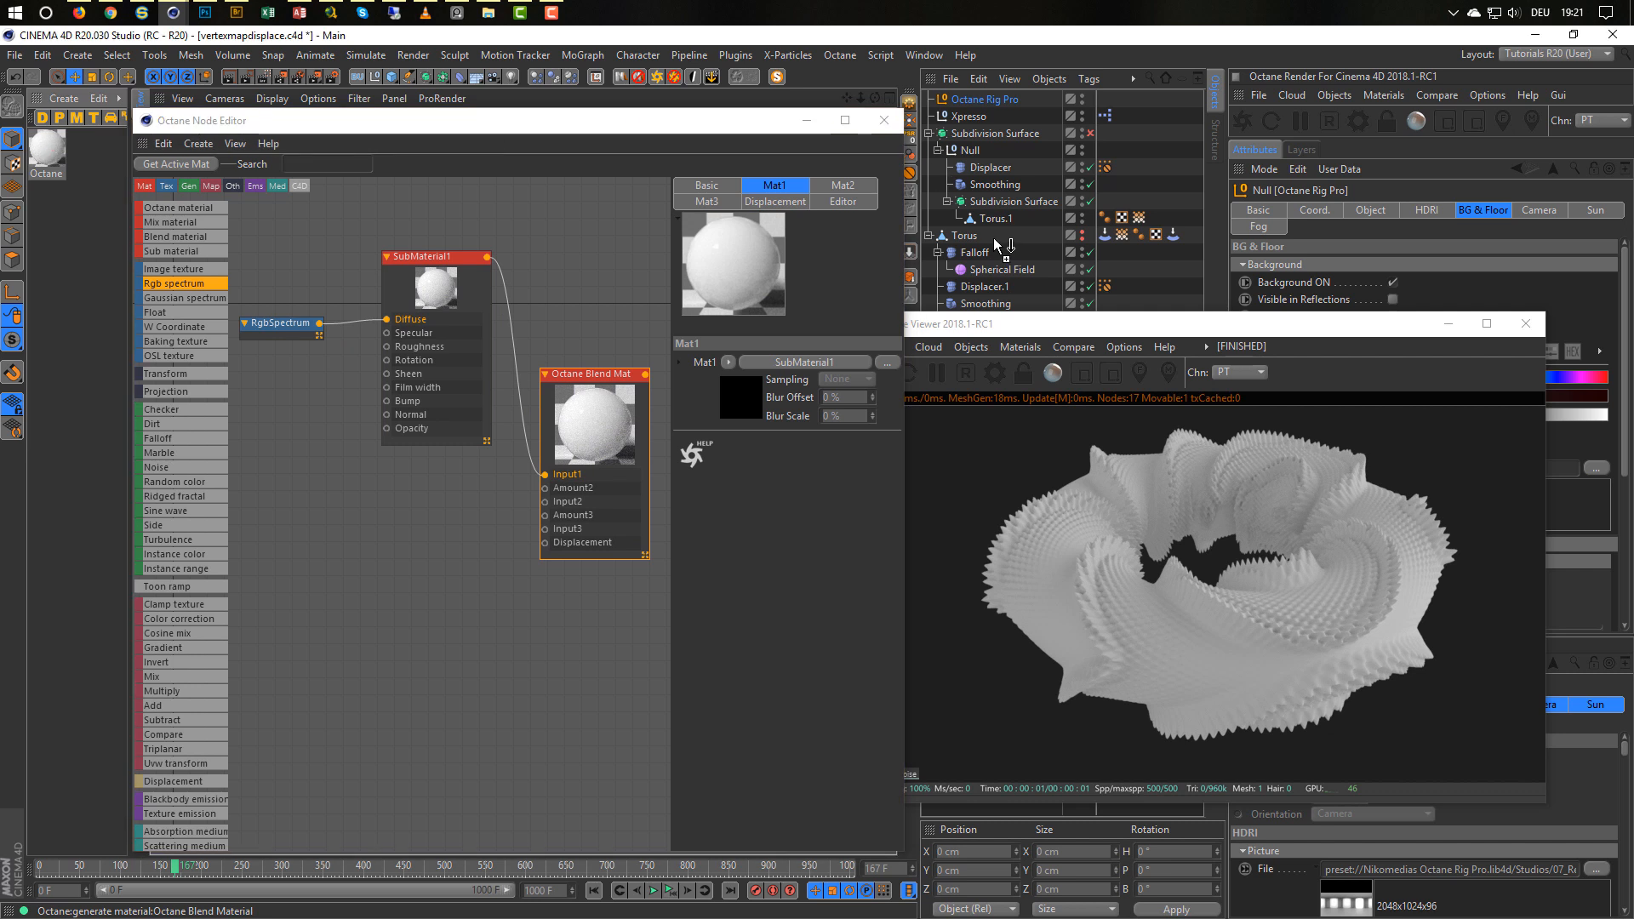
Assign the Octane blend material to Torus.1 and reposition the RgbSpectrum node.
drag(1000, 221, 1001, 220)
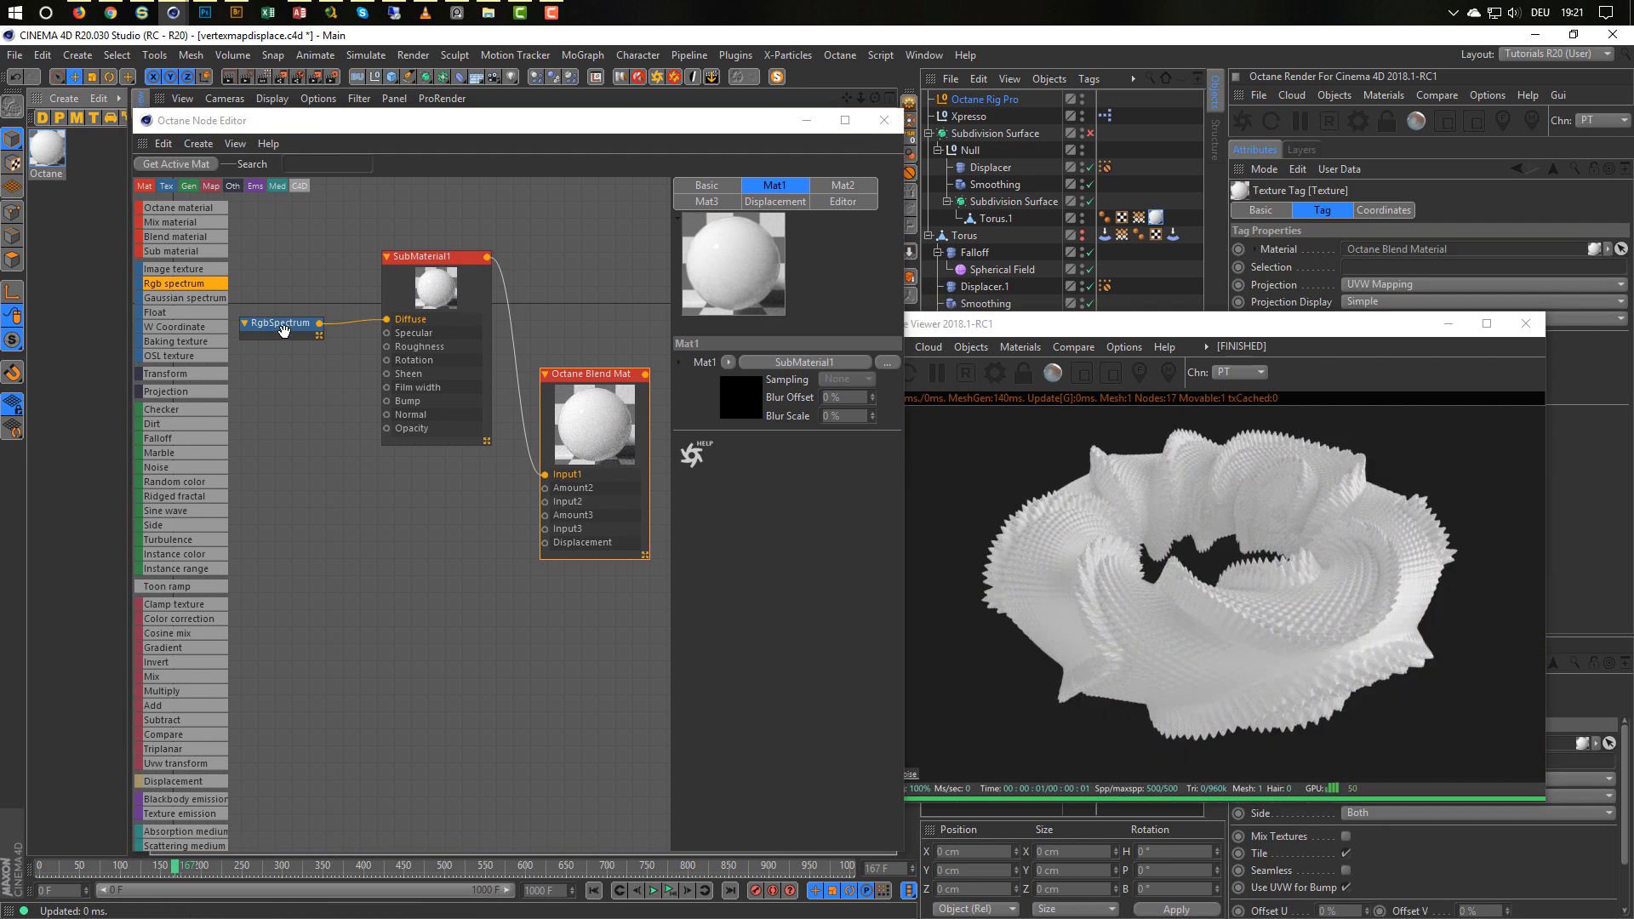
drag(284, 330, 300, 299)
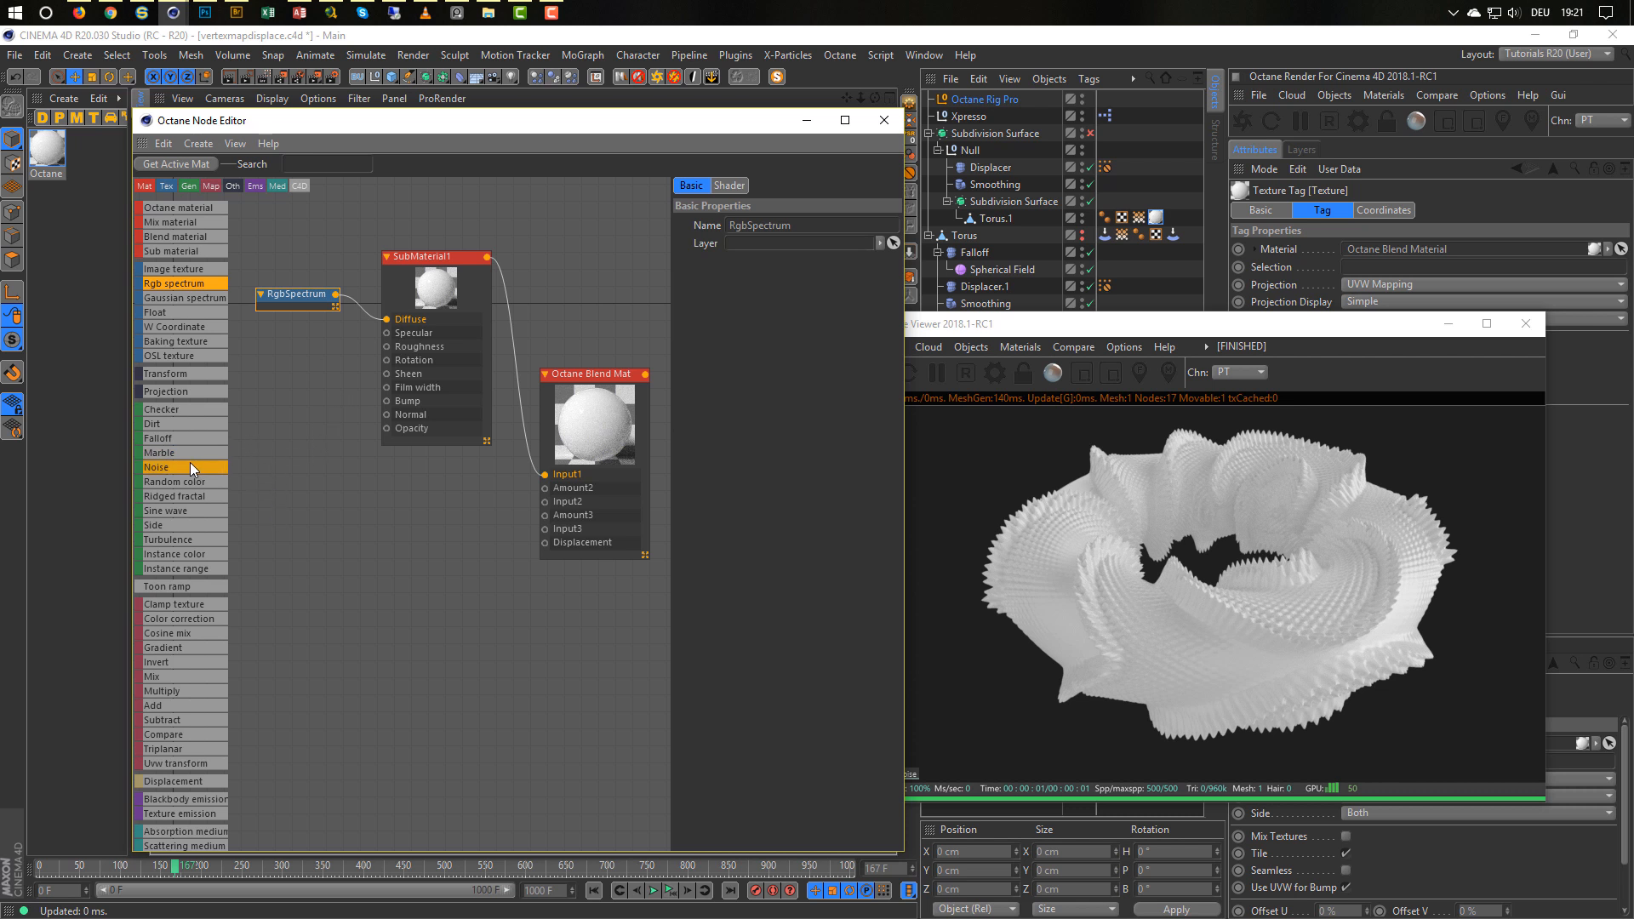
Connect a Noise node to the sub-material's Bump input and set its Octaves to 11.
drag(191, 466, 282, 408)
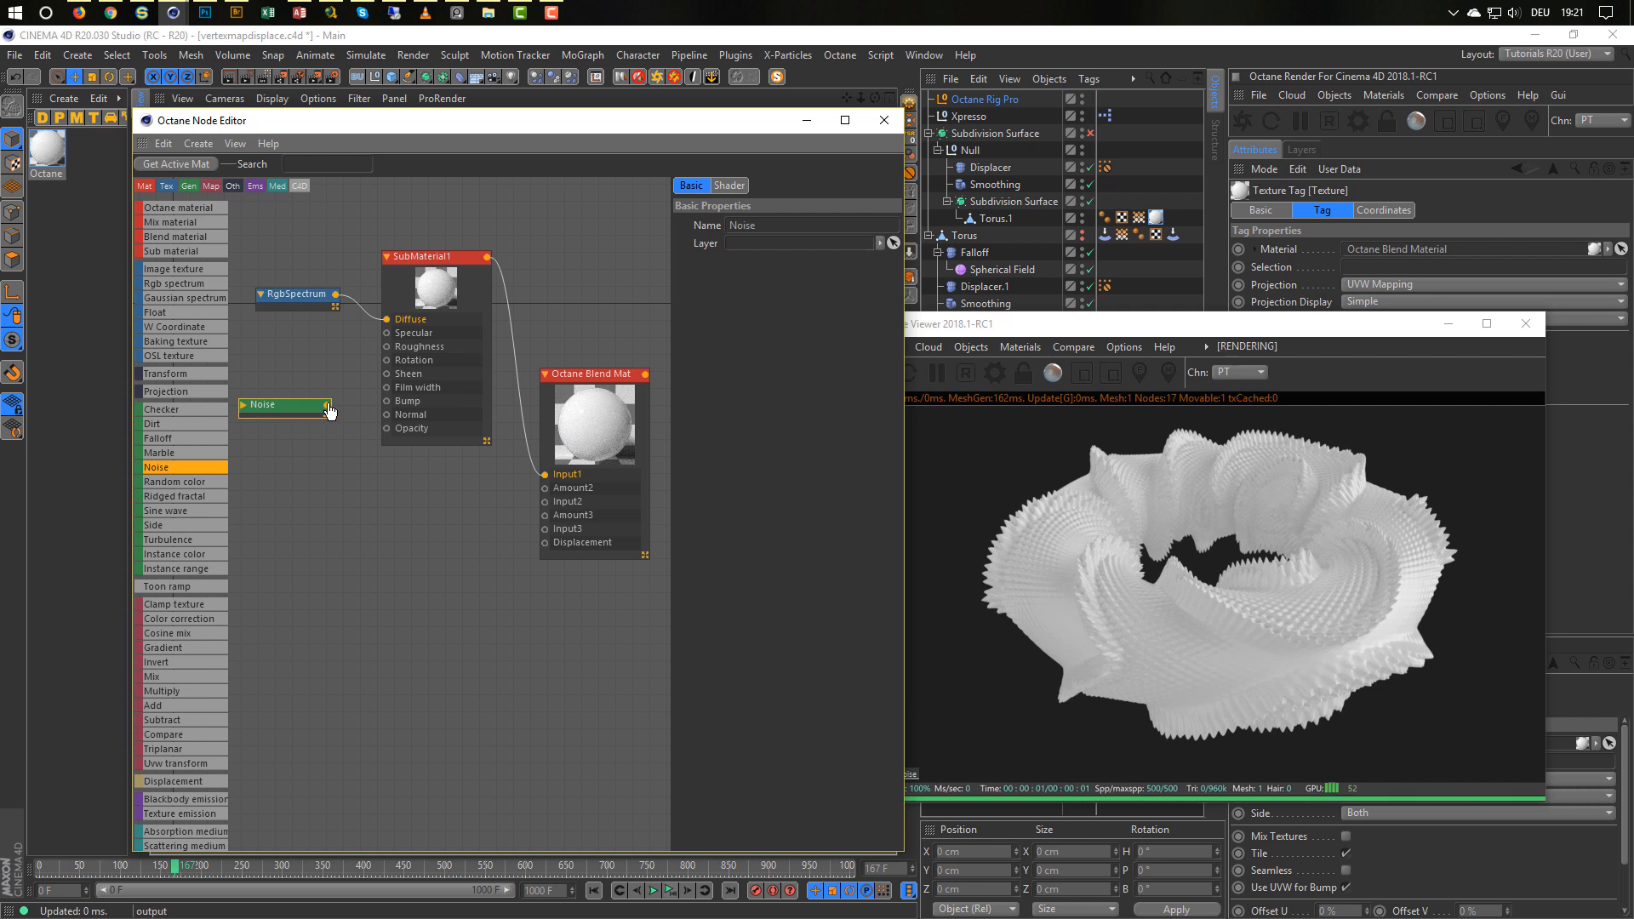
drag(385, 408, 387, 402)
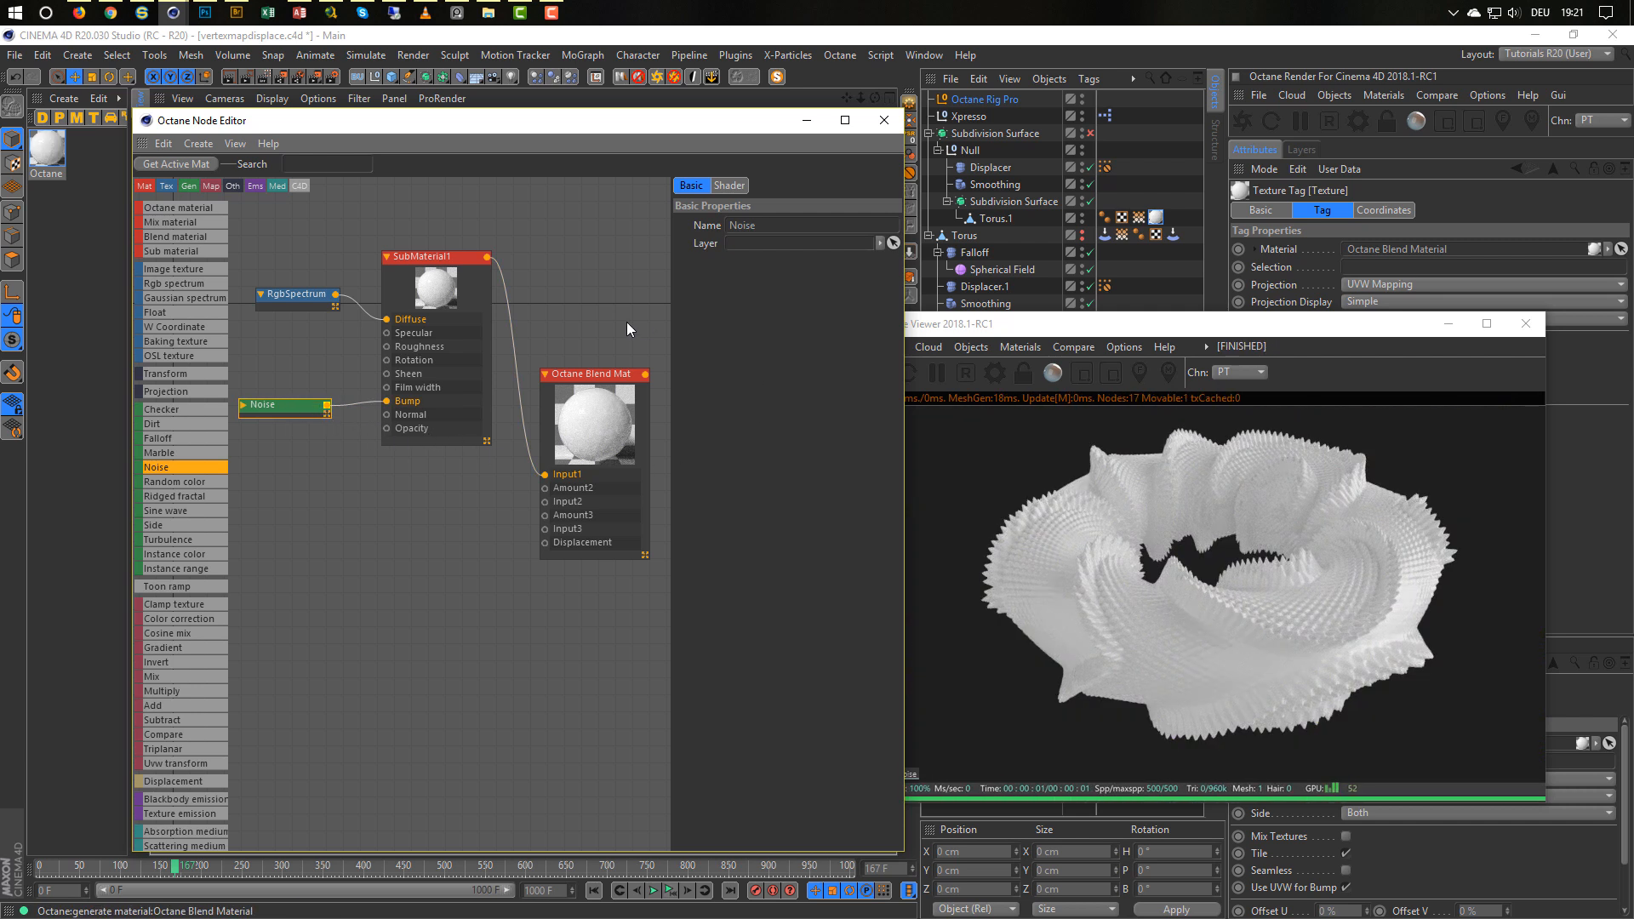
click(732, 185)
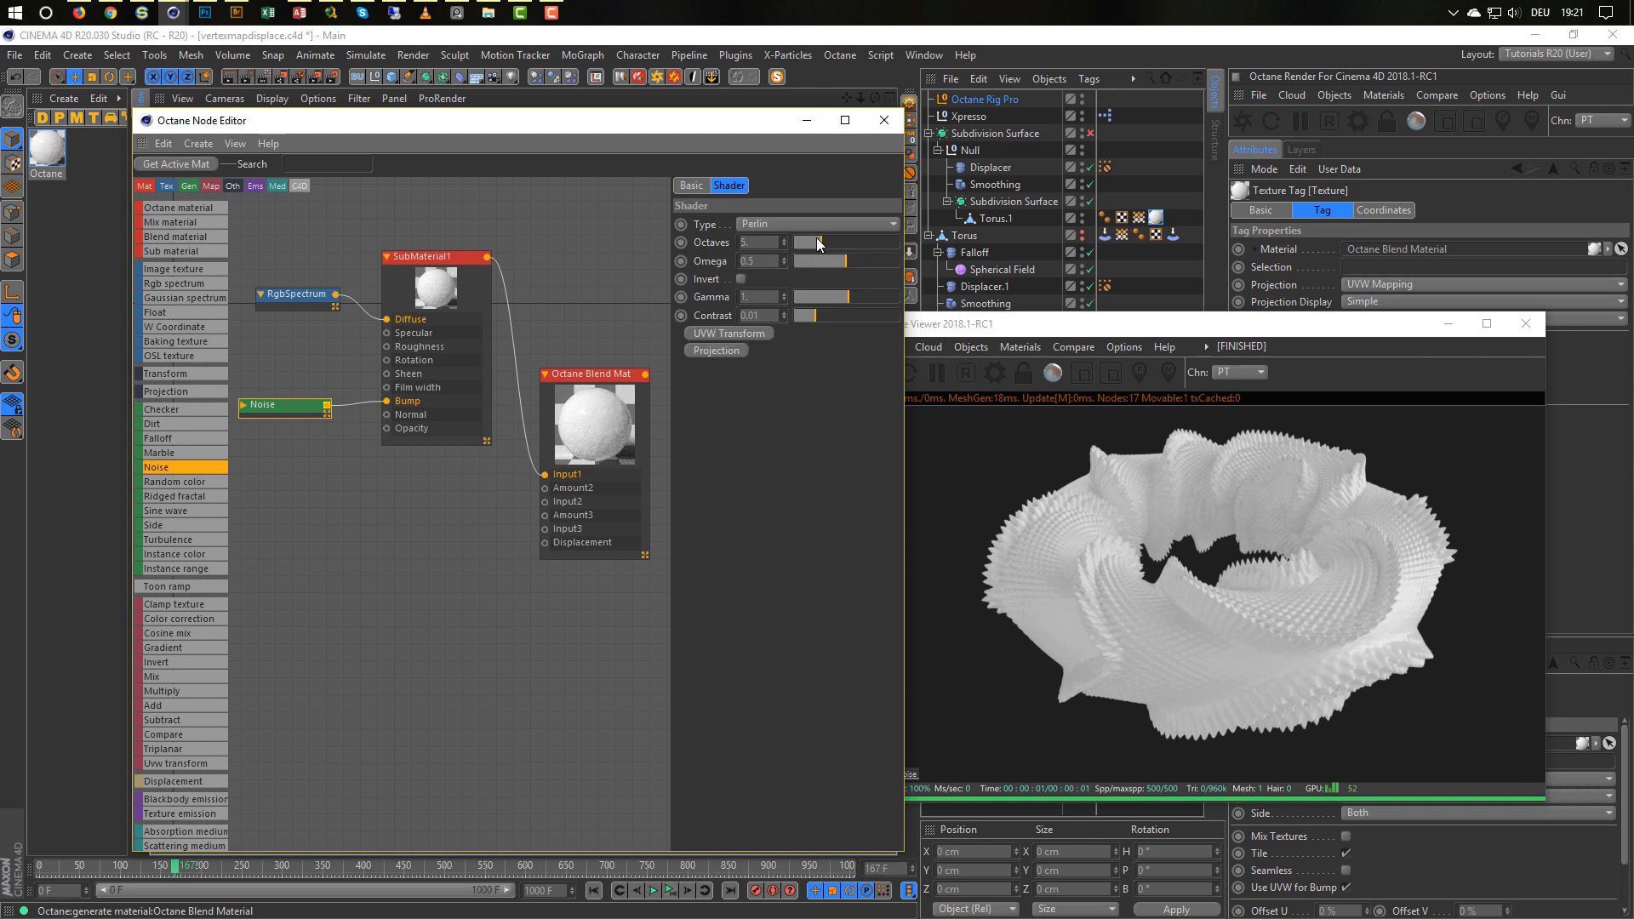
drag(817, 240, 864, 237)
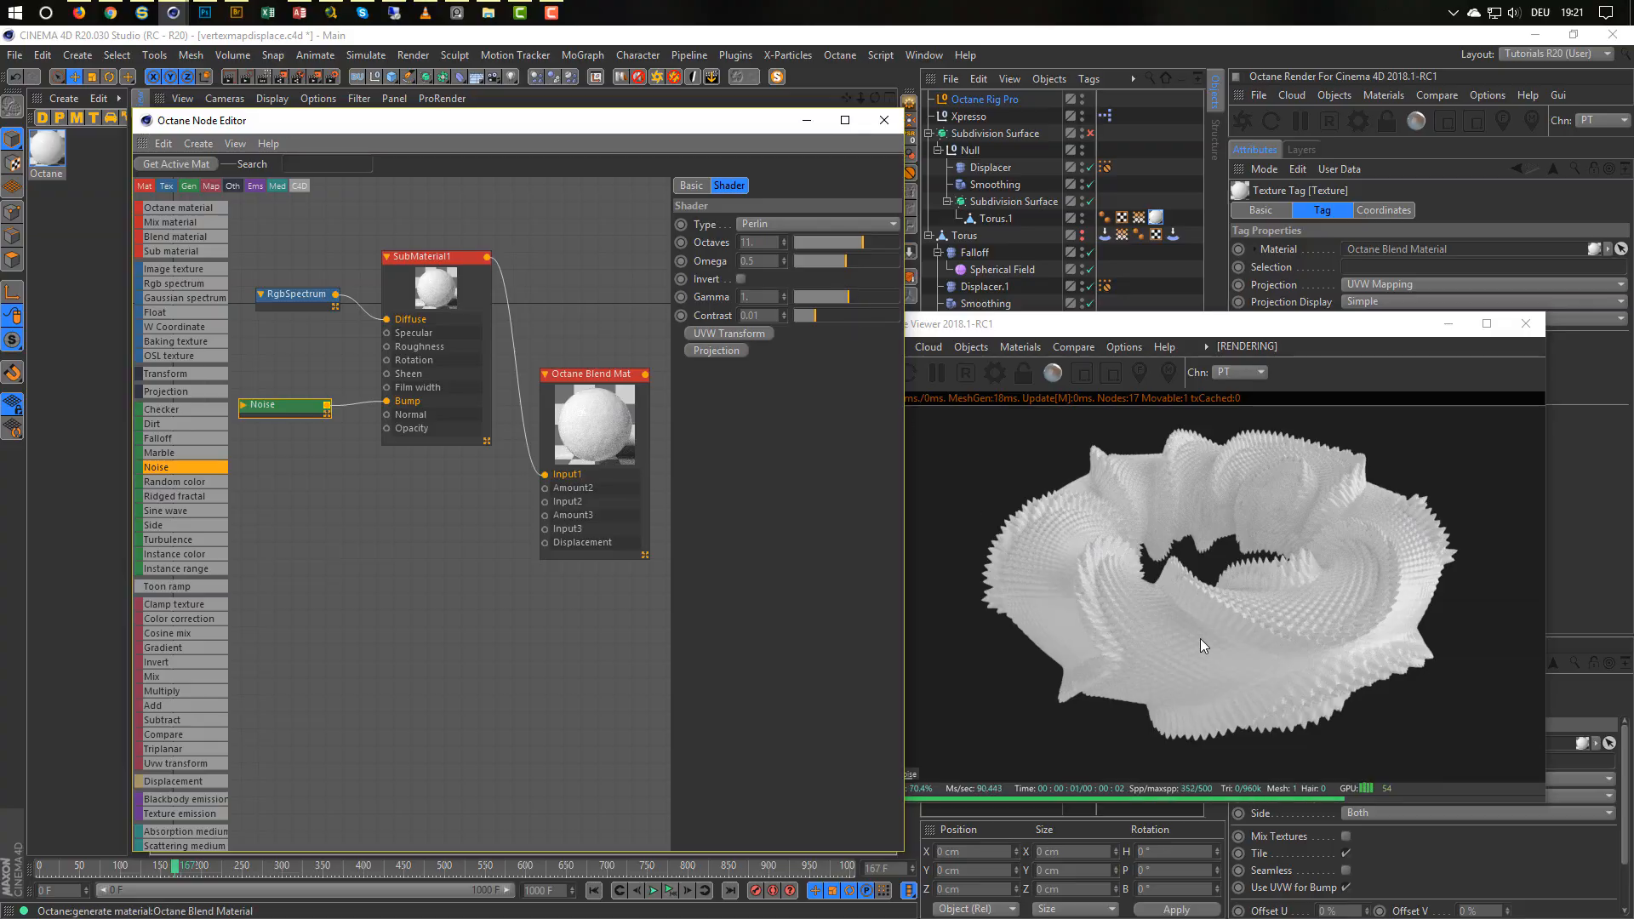
Connect a Float texture node to the sub-material's Roughness input, between the RgbSpectrum and Noise nodes.
alt+right_drag(1195, 645, 1400, 651)
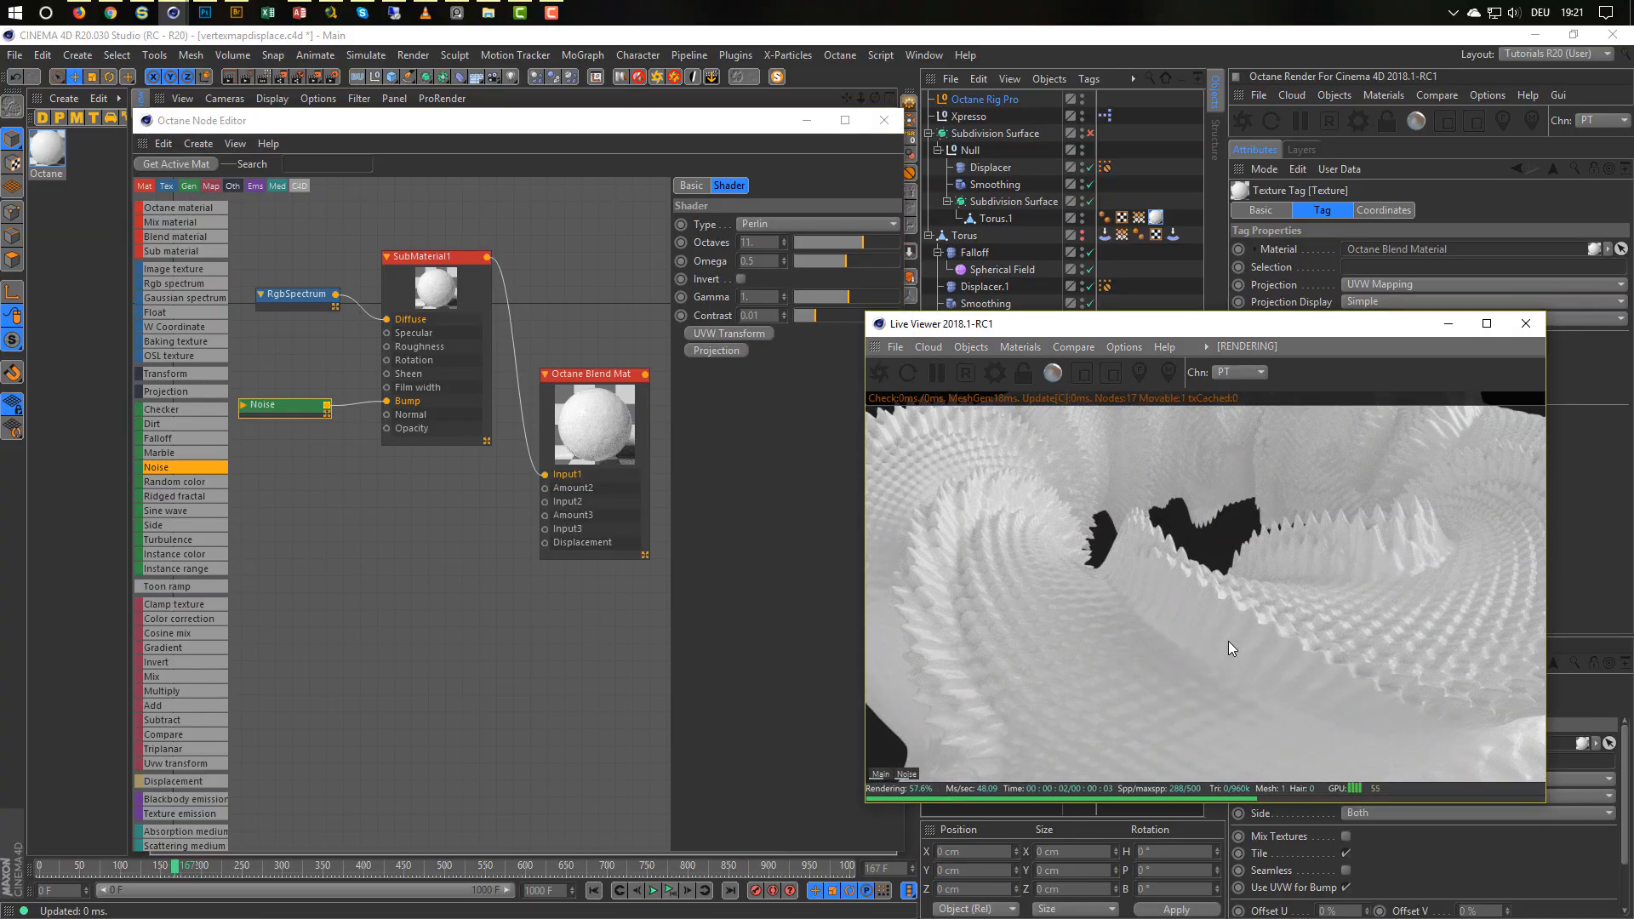
alt+middle_drag(1228, 641, 1238, 577)
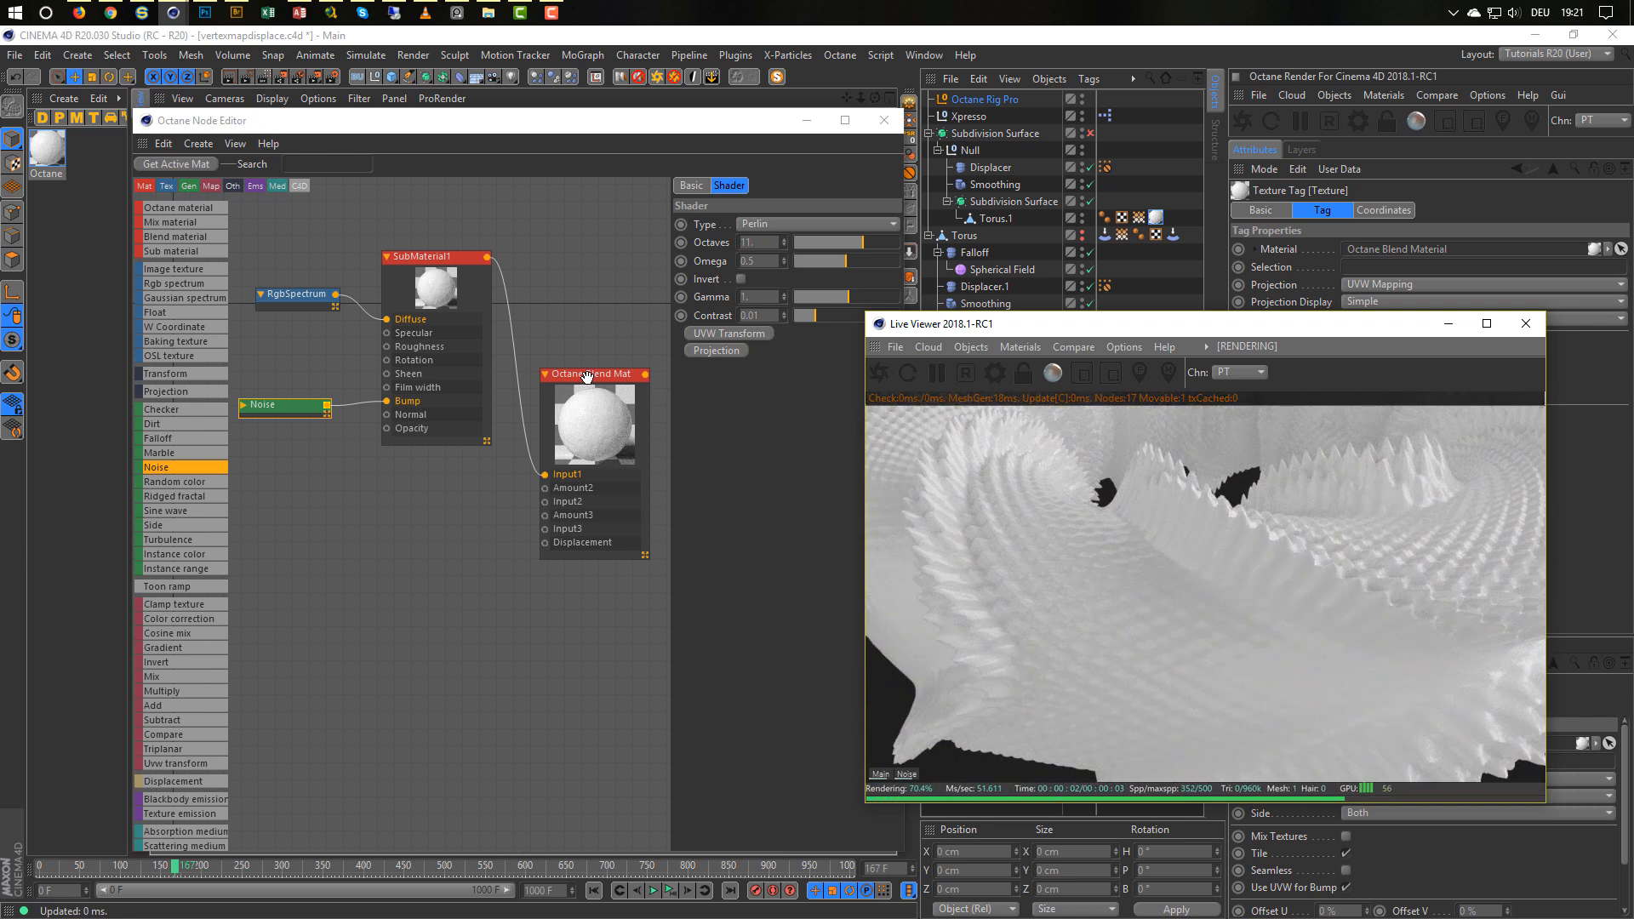
drag(295, 406, 299, 402)
drag(167, 312, 387, 347)
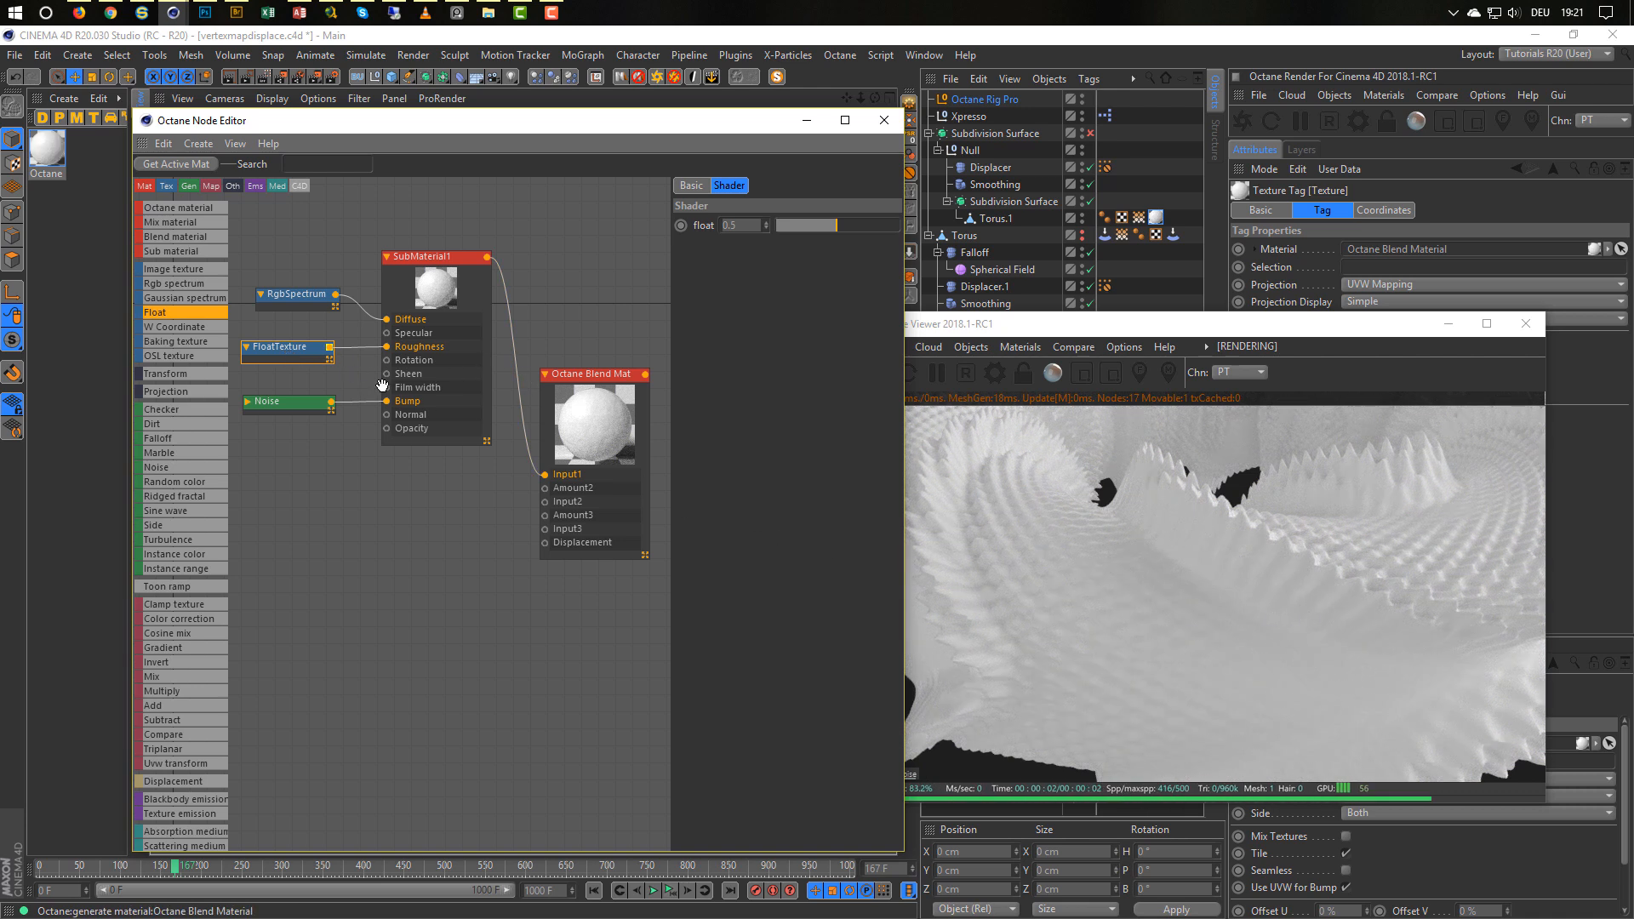
Darken the RgbSpectrum colour to a V value of 9%.
drag(292, 304, 290, 300)
click(801, 307)
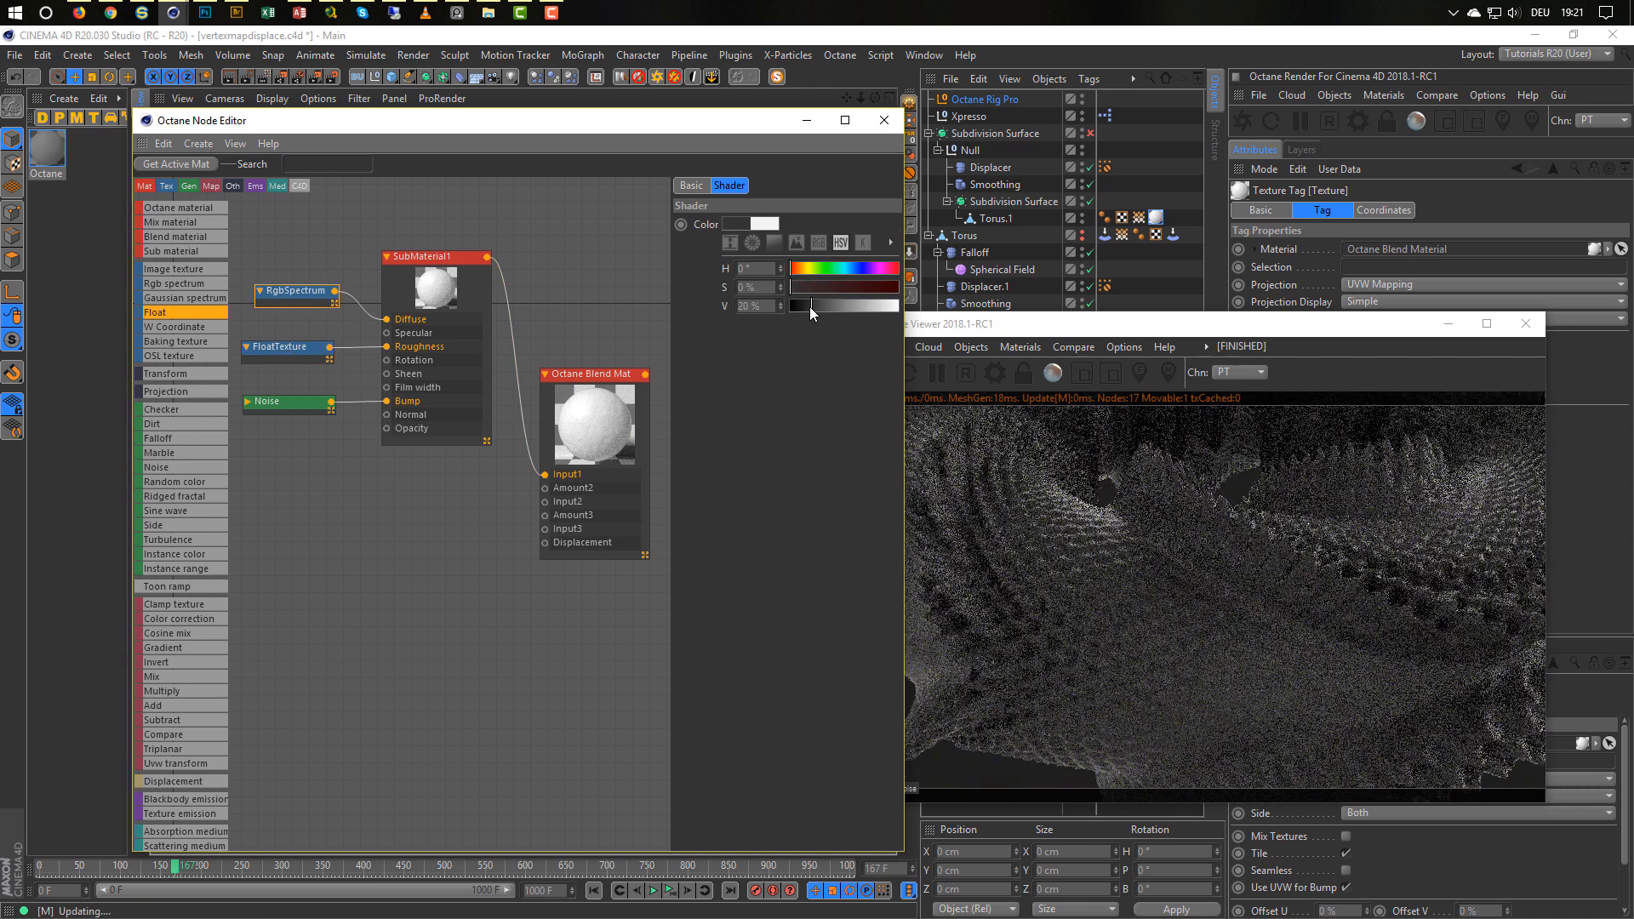
drag(800, 310, 799, 310)
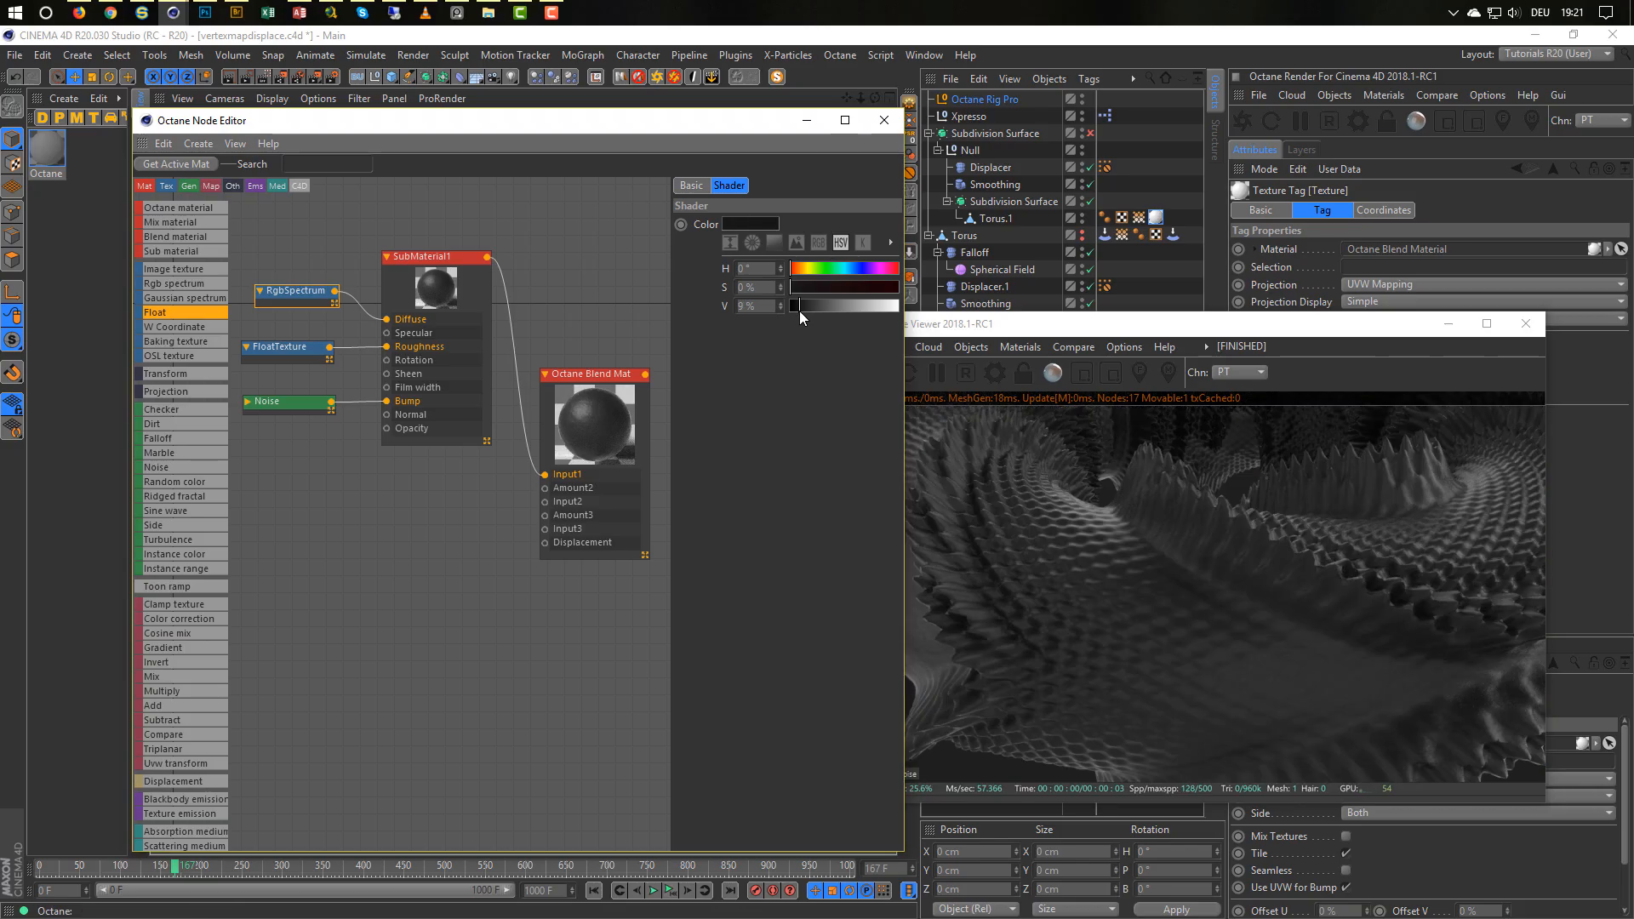
Set the bump Noise node's Omega to about 0.59 and its Octaves to 12.
click(1091, 591)
drag(1091, 590, 1307, 717)
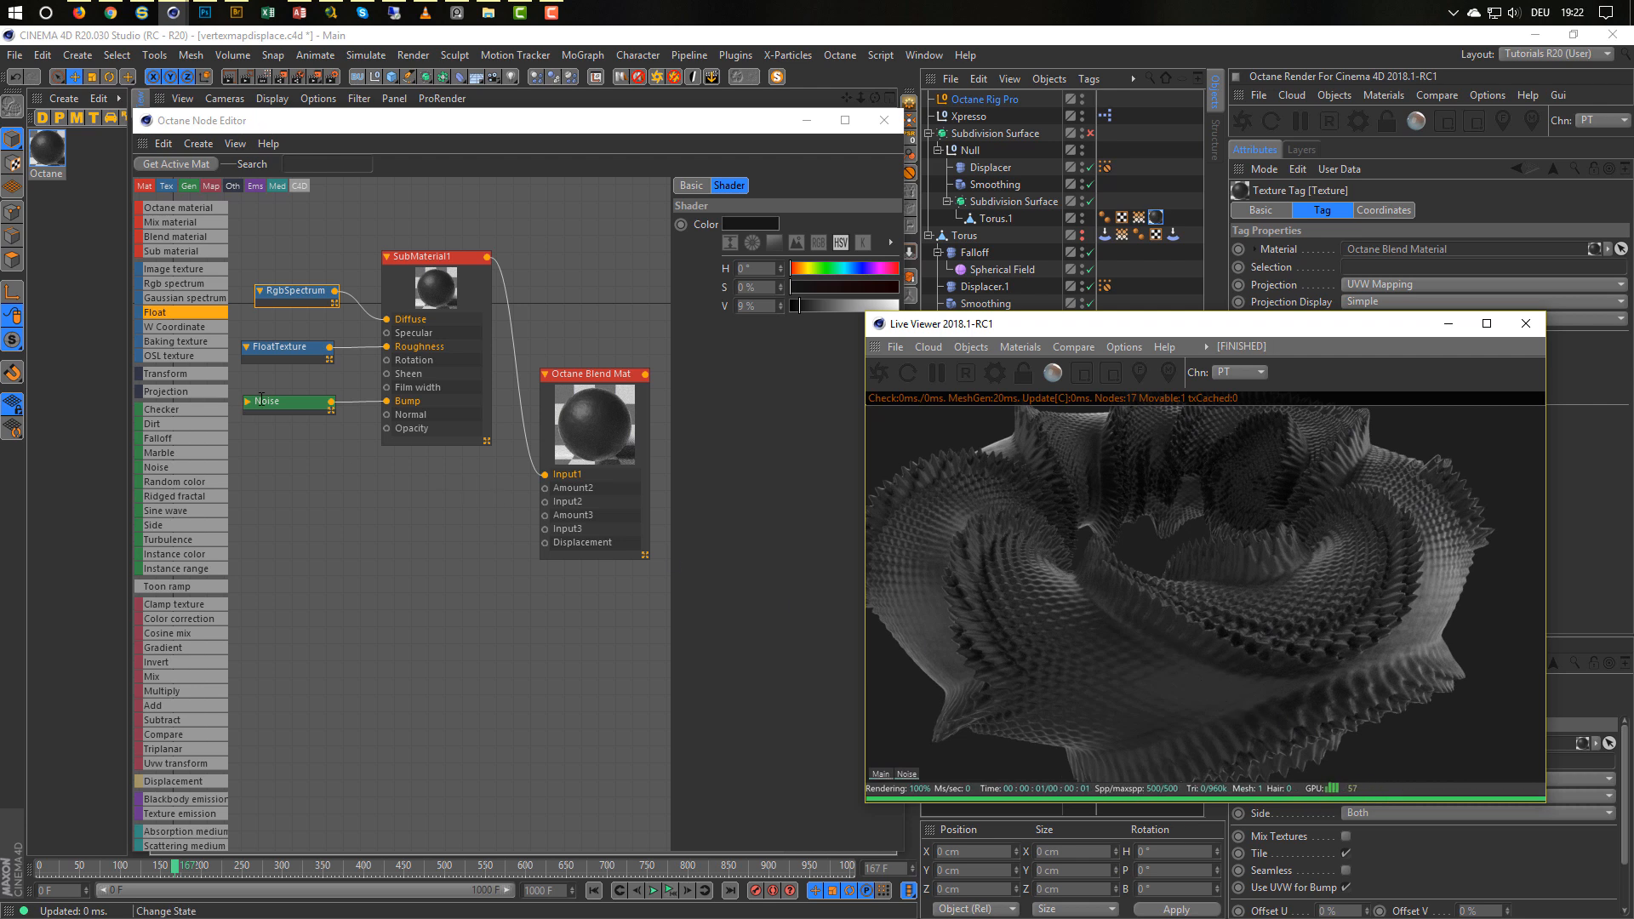
click(292, 423)
click(287, 402)
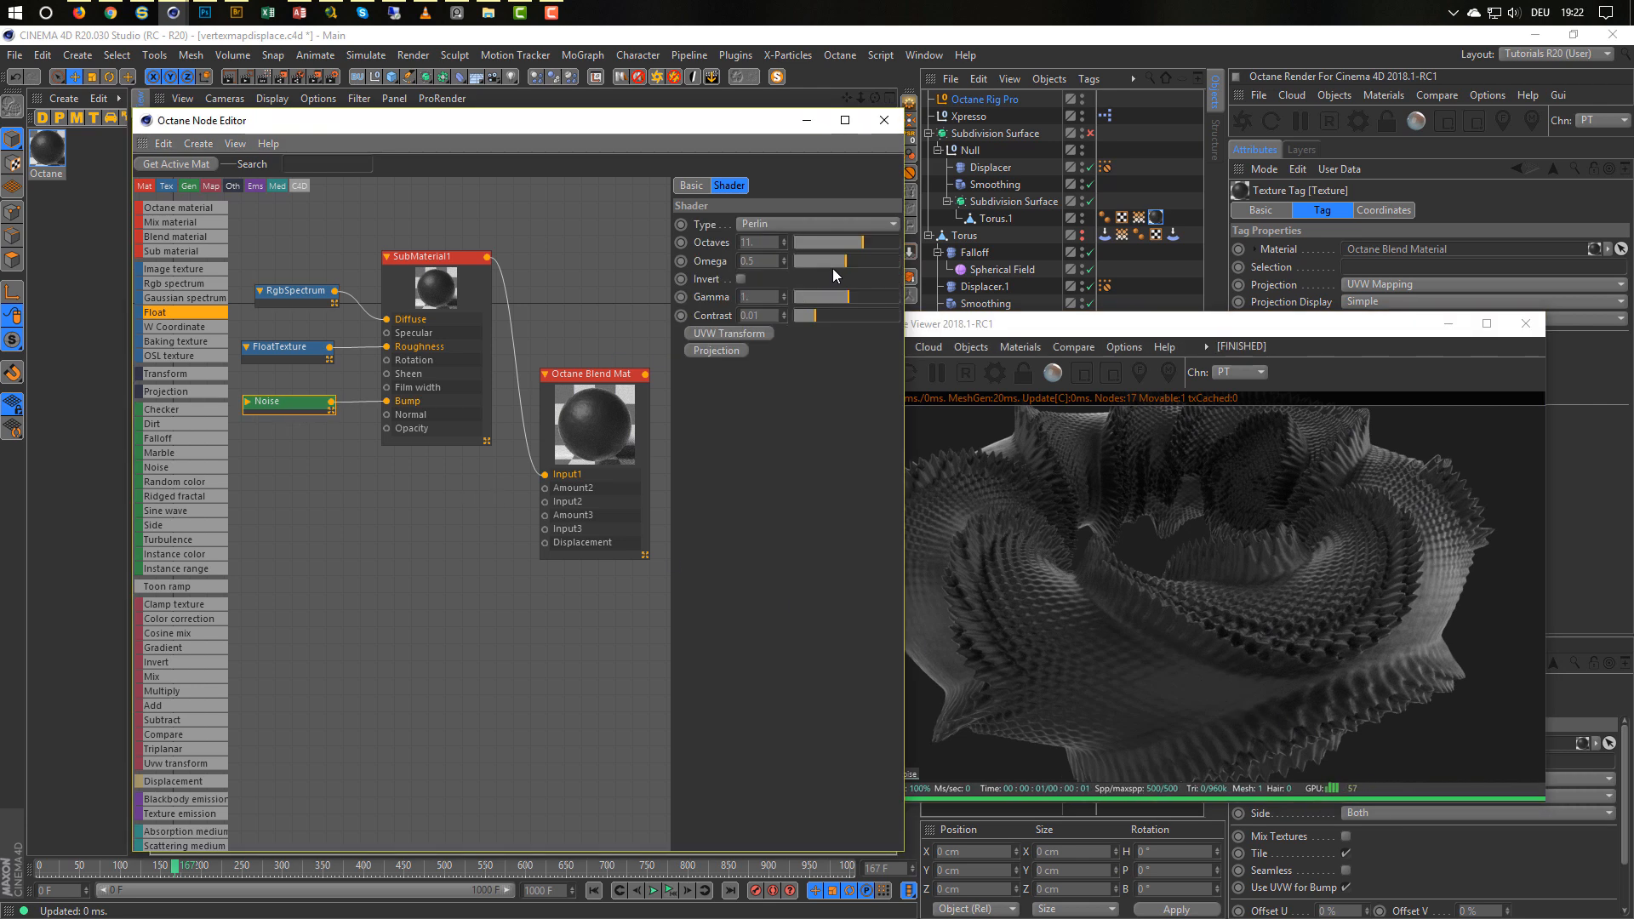
mouse_move(847, 262)
mouse_down()
mouse_move(875, 263)
mouse_move(854, 266)
mouse_up()
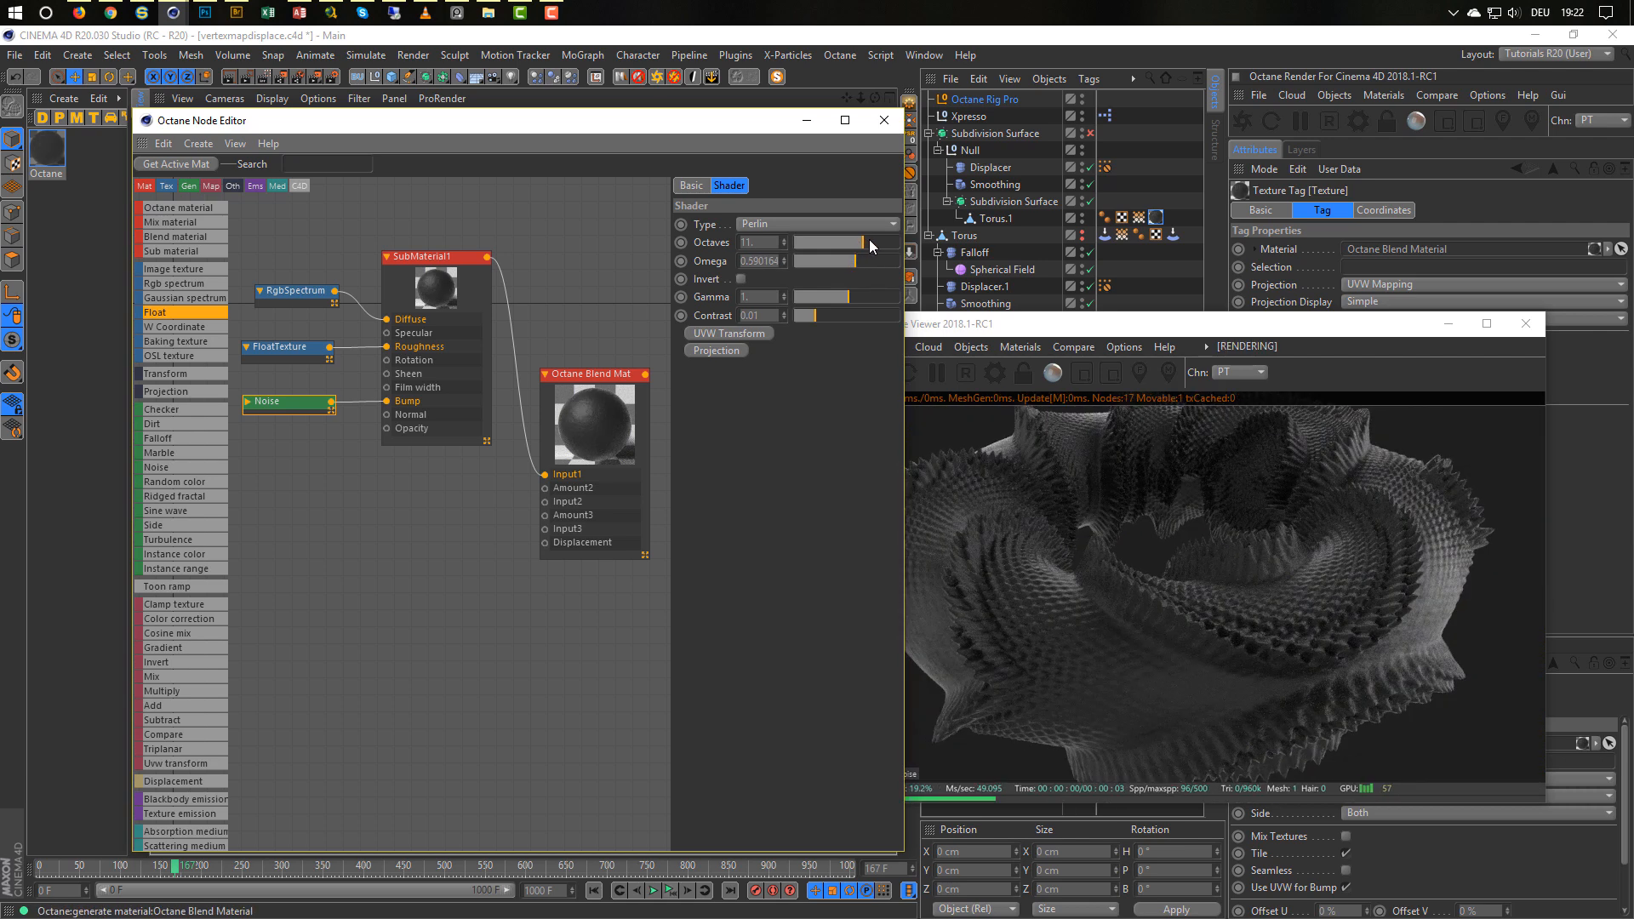
click(870, 243)
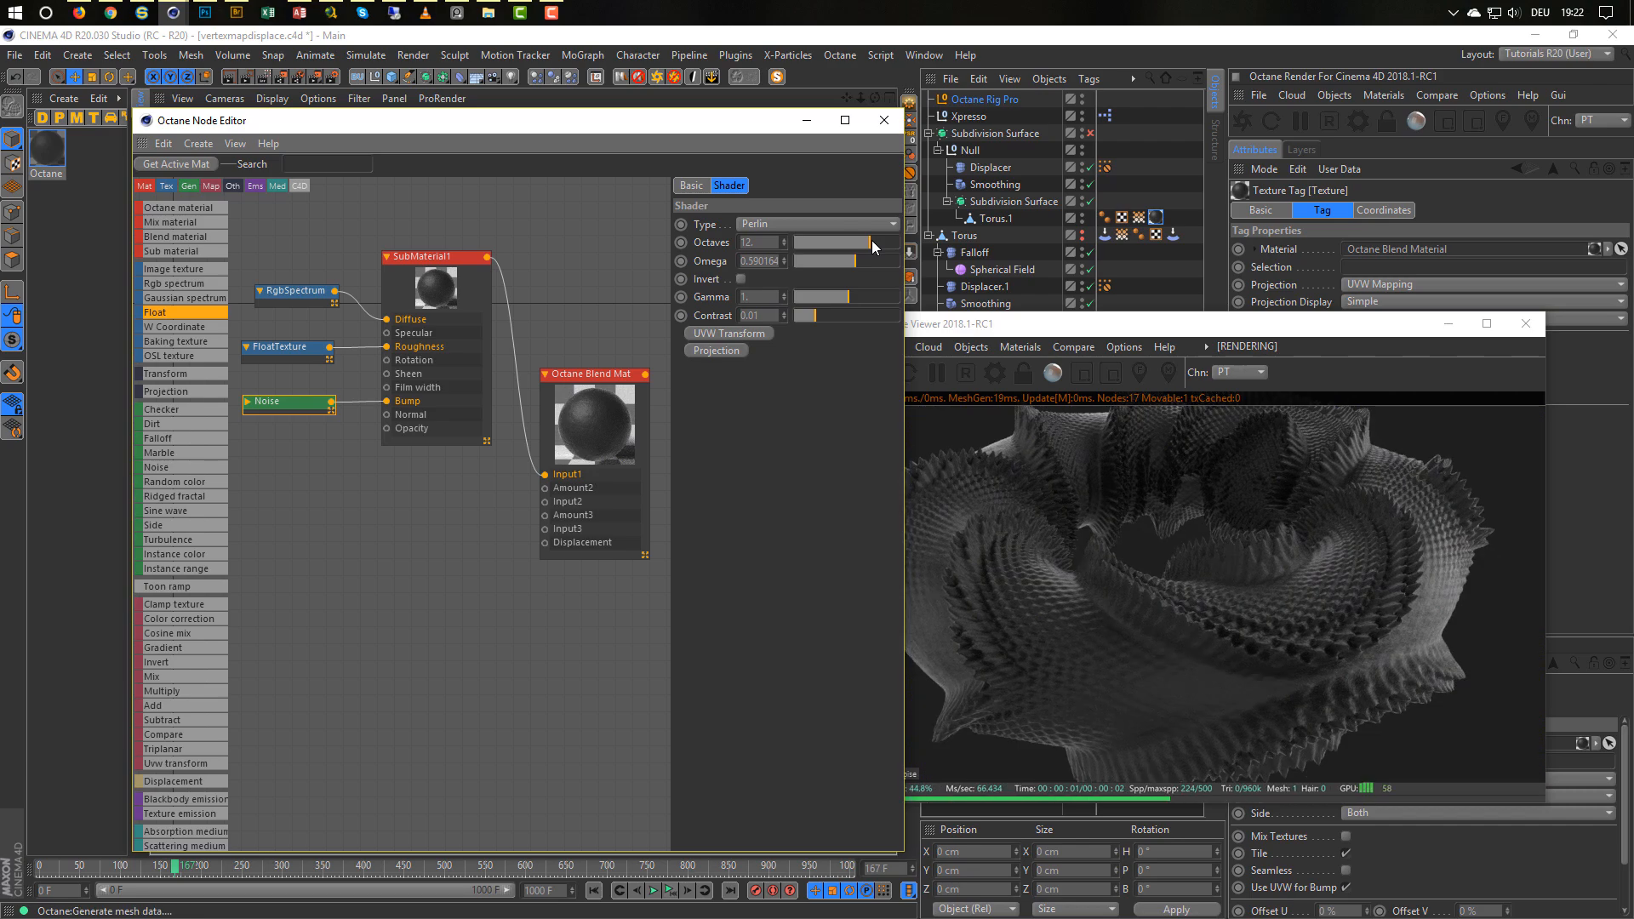
Lower the bump Noise node's Gamma to about 0.069.
right_drag(1188, 710, 1385, 667)
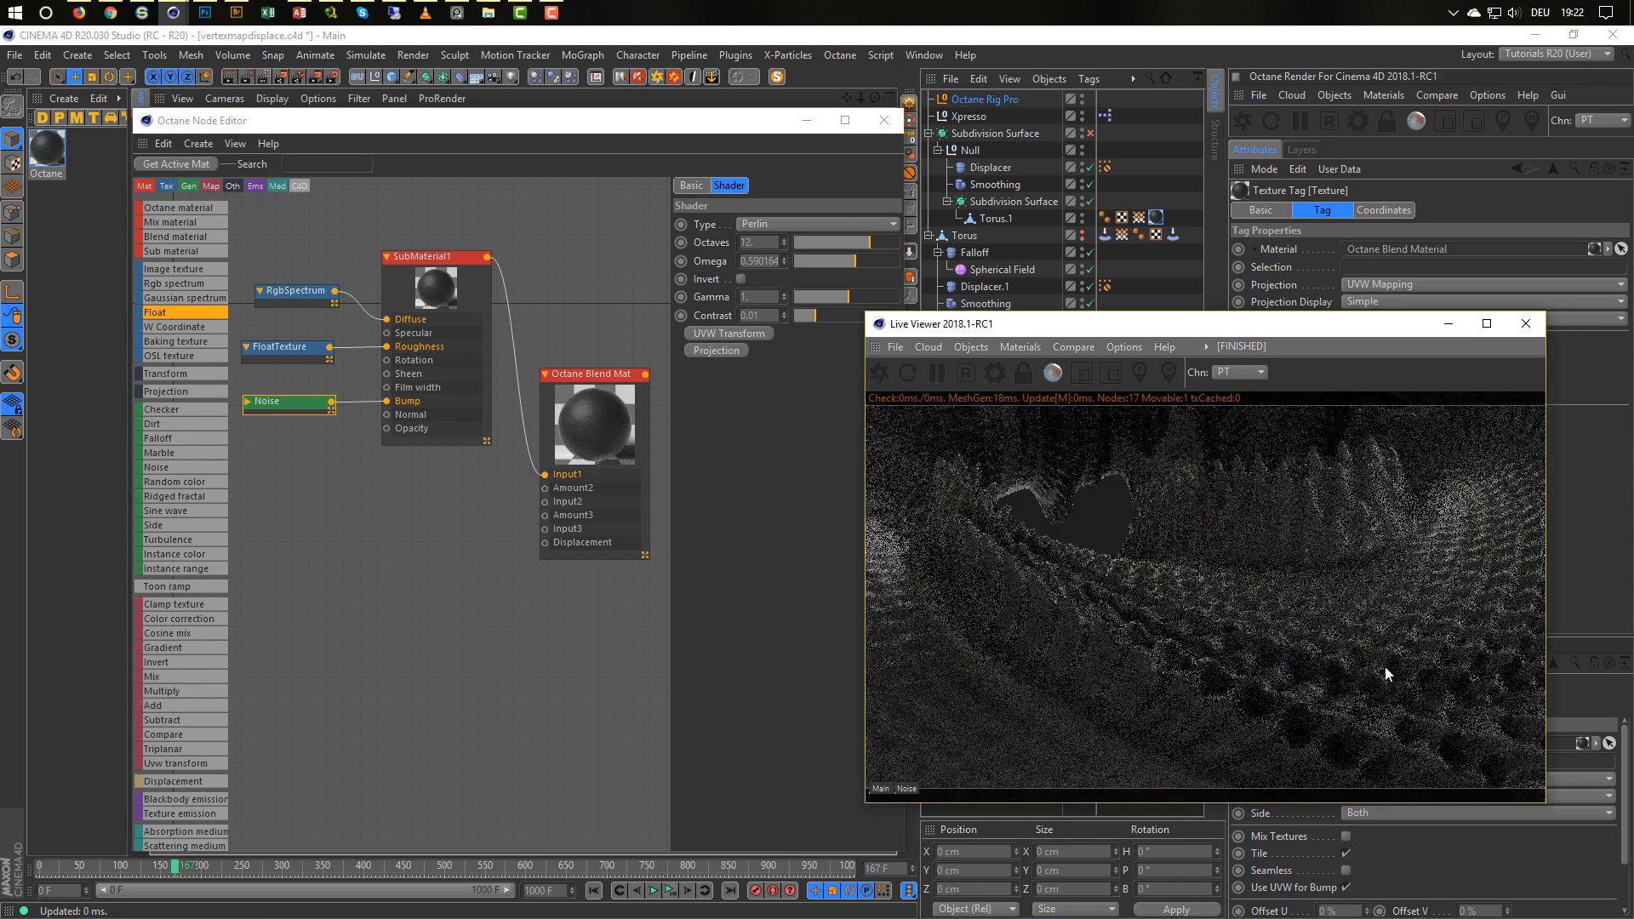
drag(1386, 666, 1301, 452)
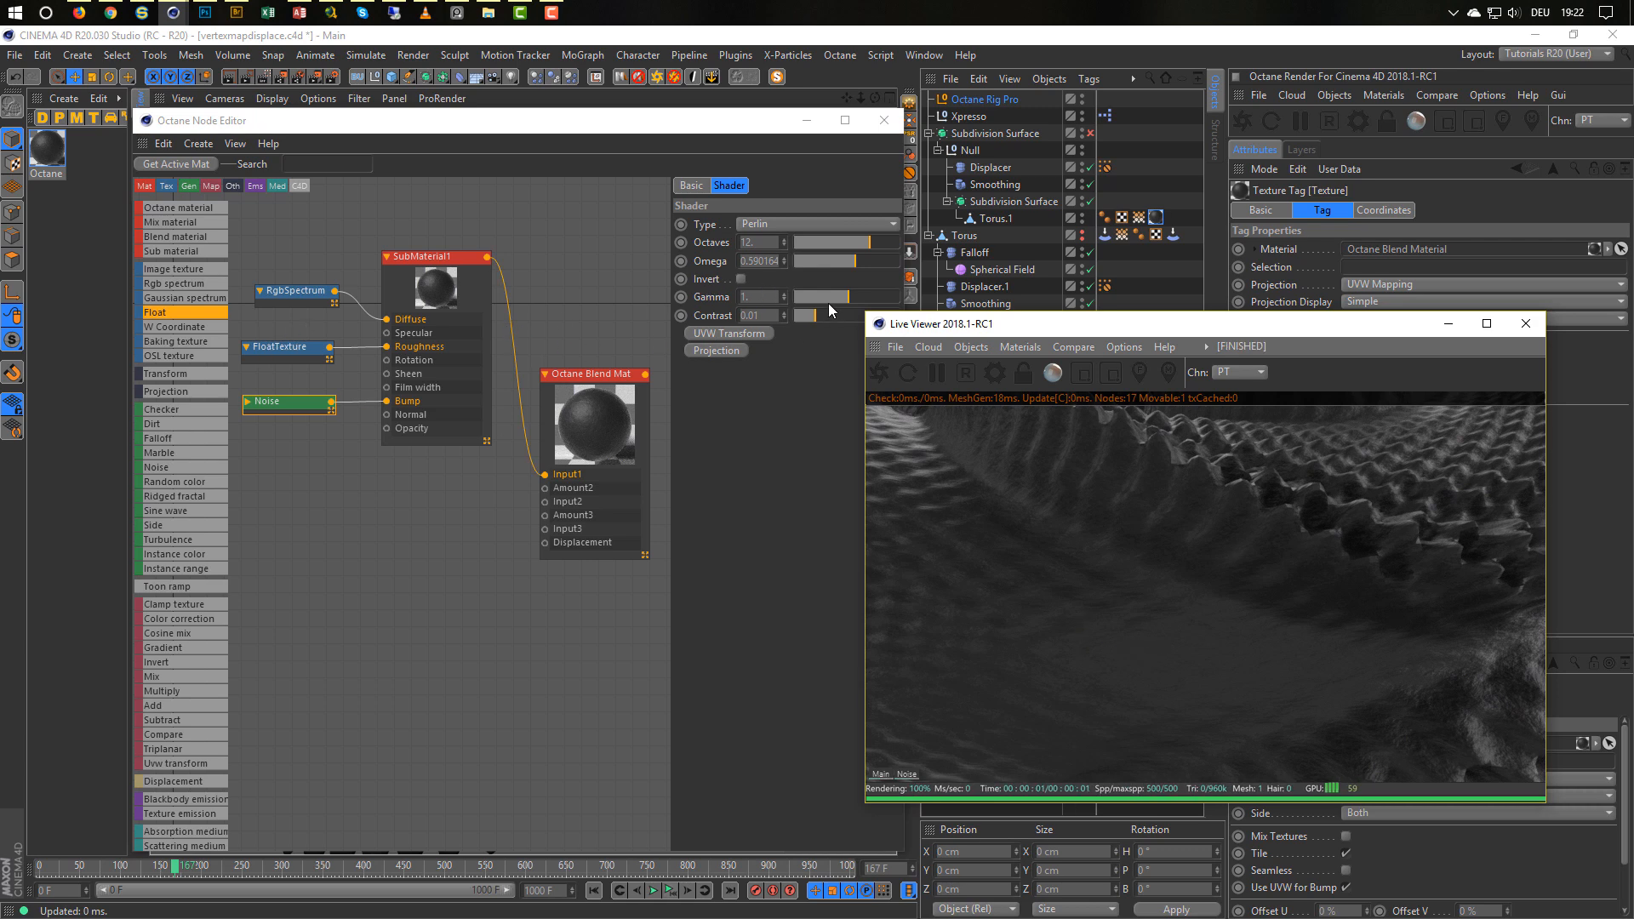
drag(851, 295, 817, 309)
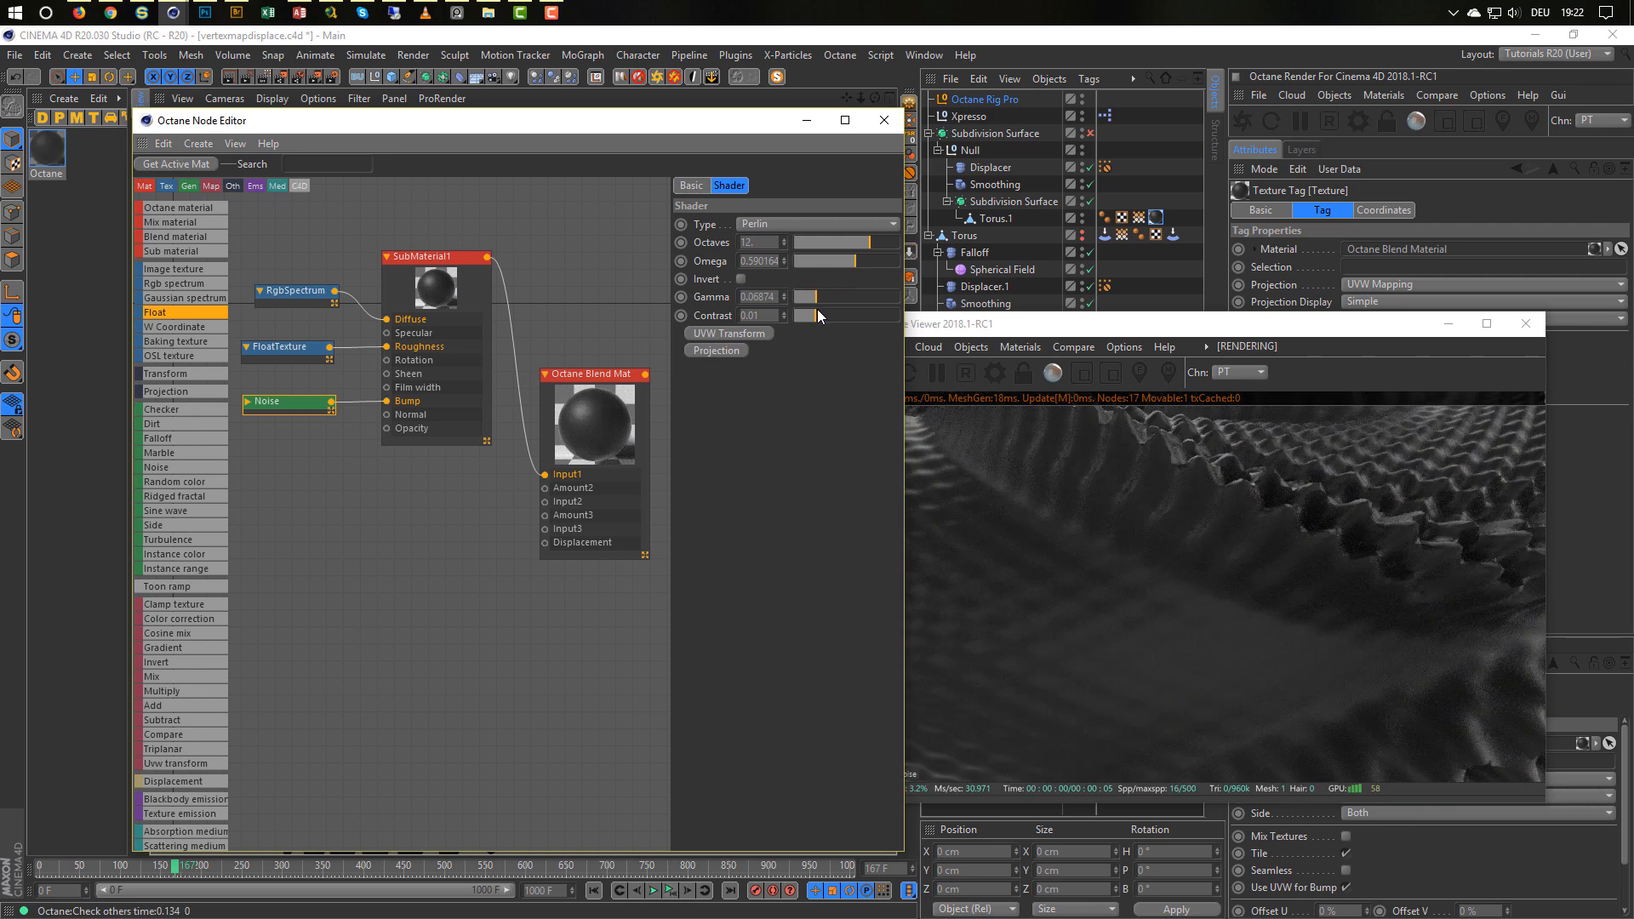
Set the bump Noise node's Gamma to 1.
double_click(757, 297)
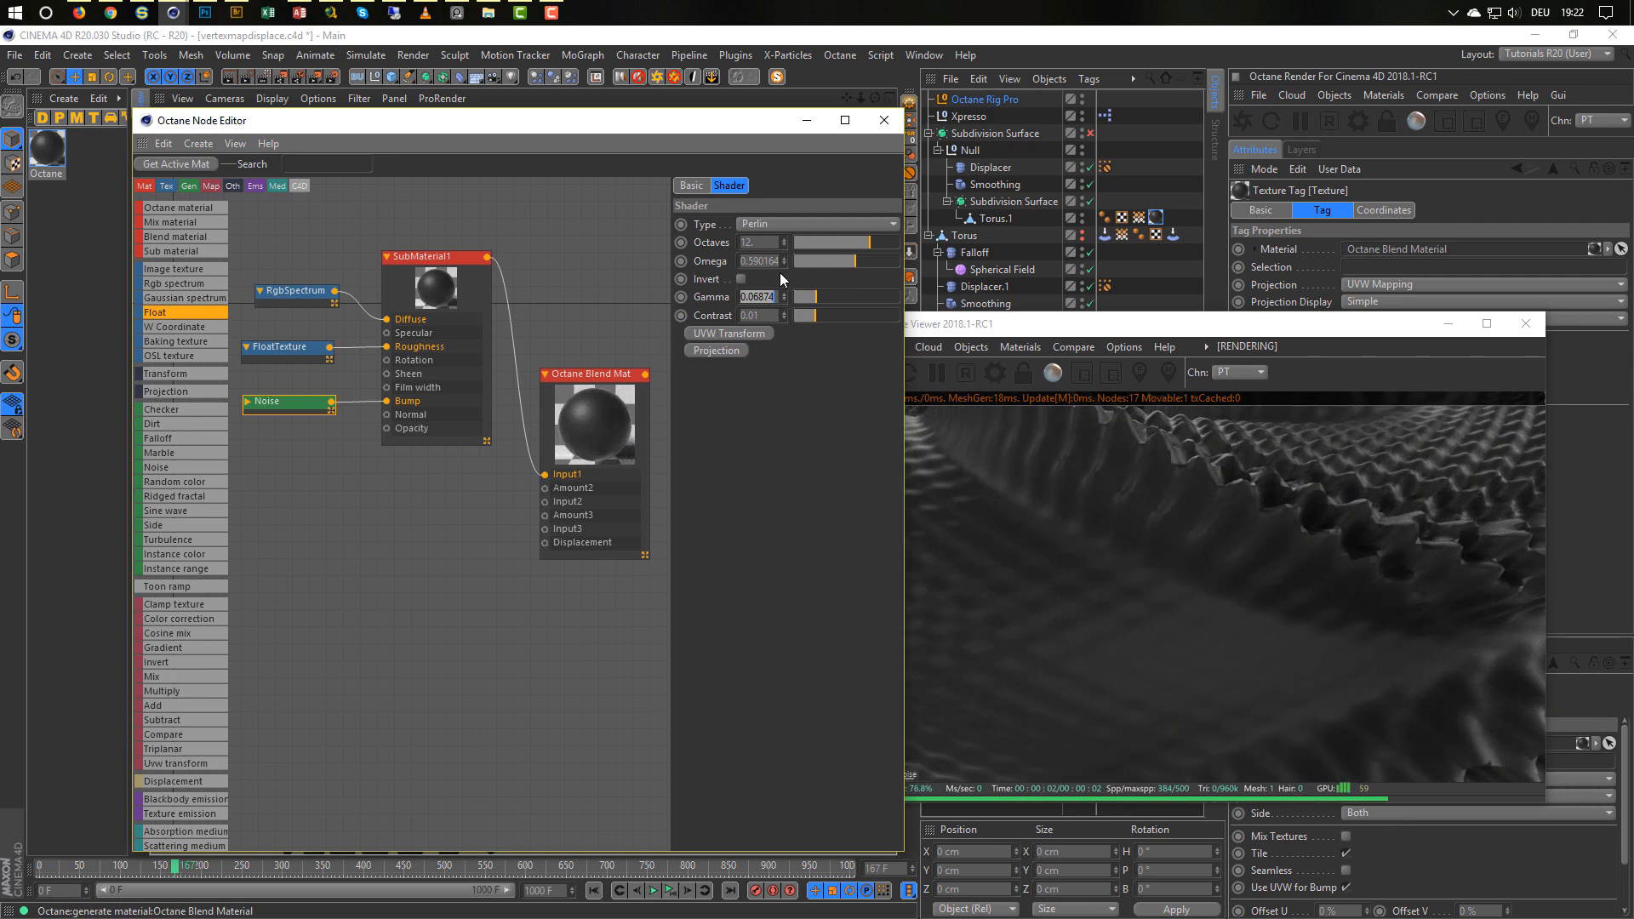
text(1)
key(Return)
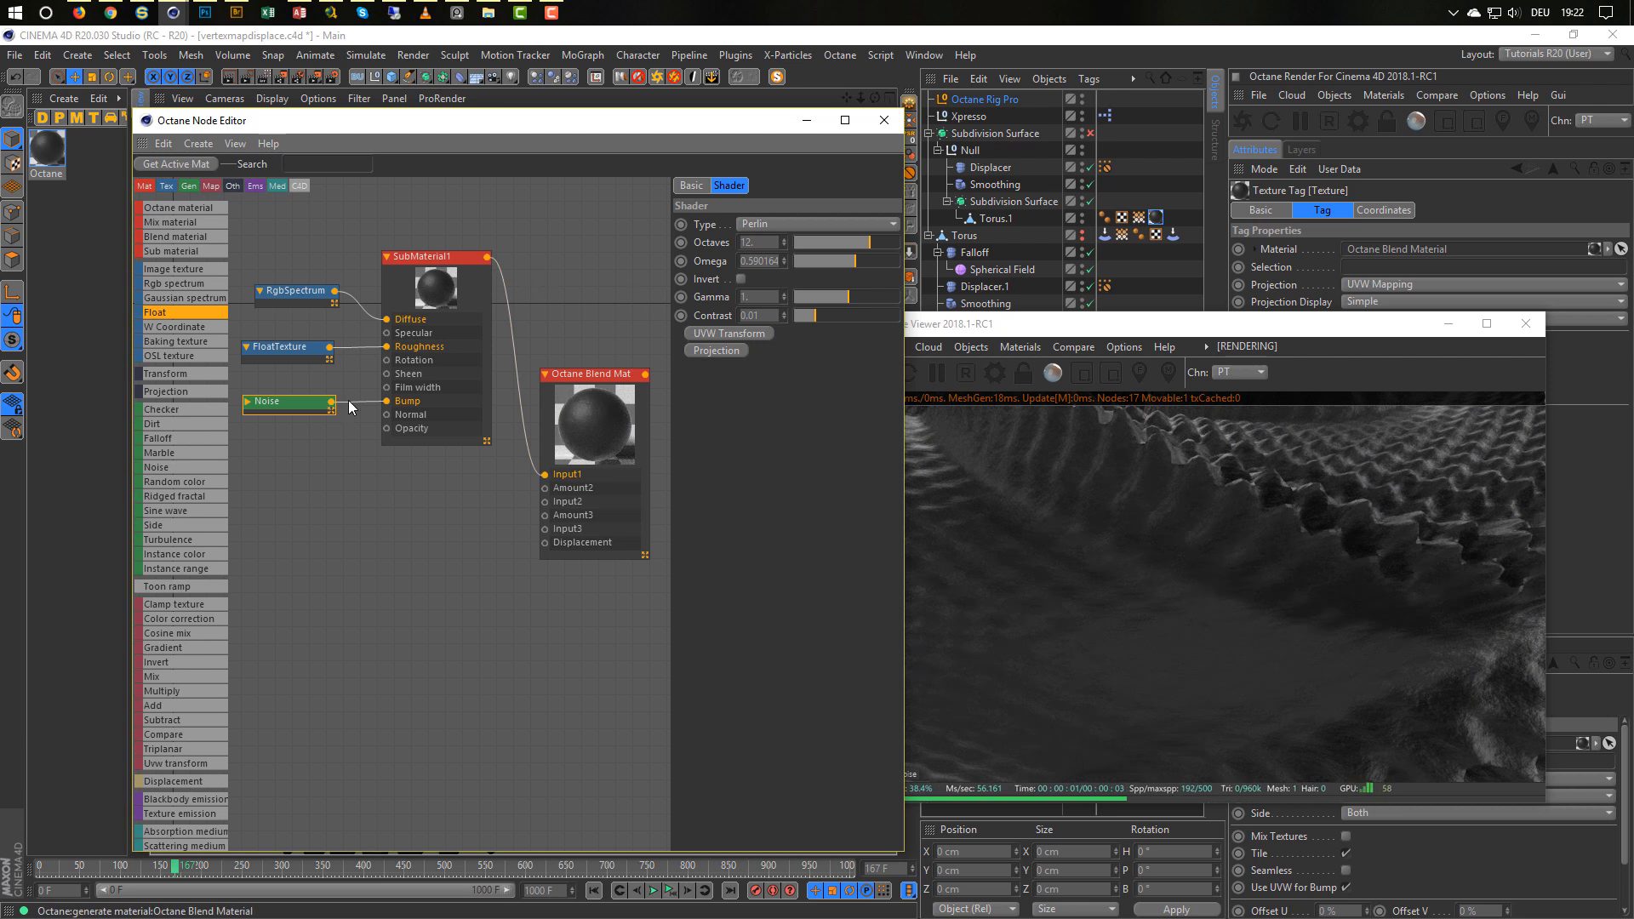
Add a UVW Transform node to the bump Noise, place it beside the Noise, and scale it uniformly to 0.2.
click(730, 333)
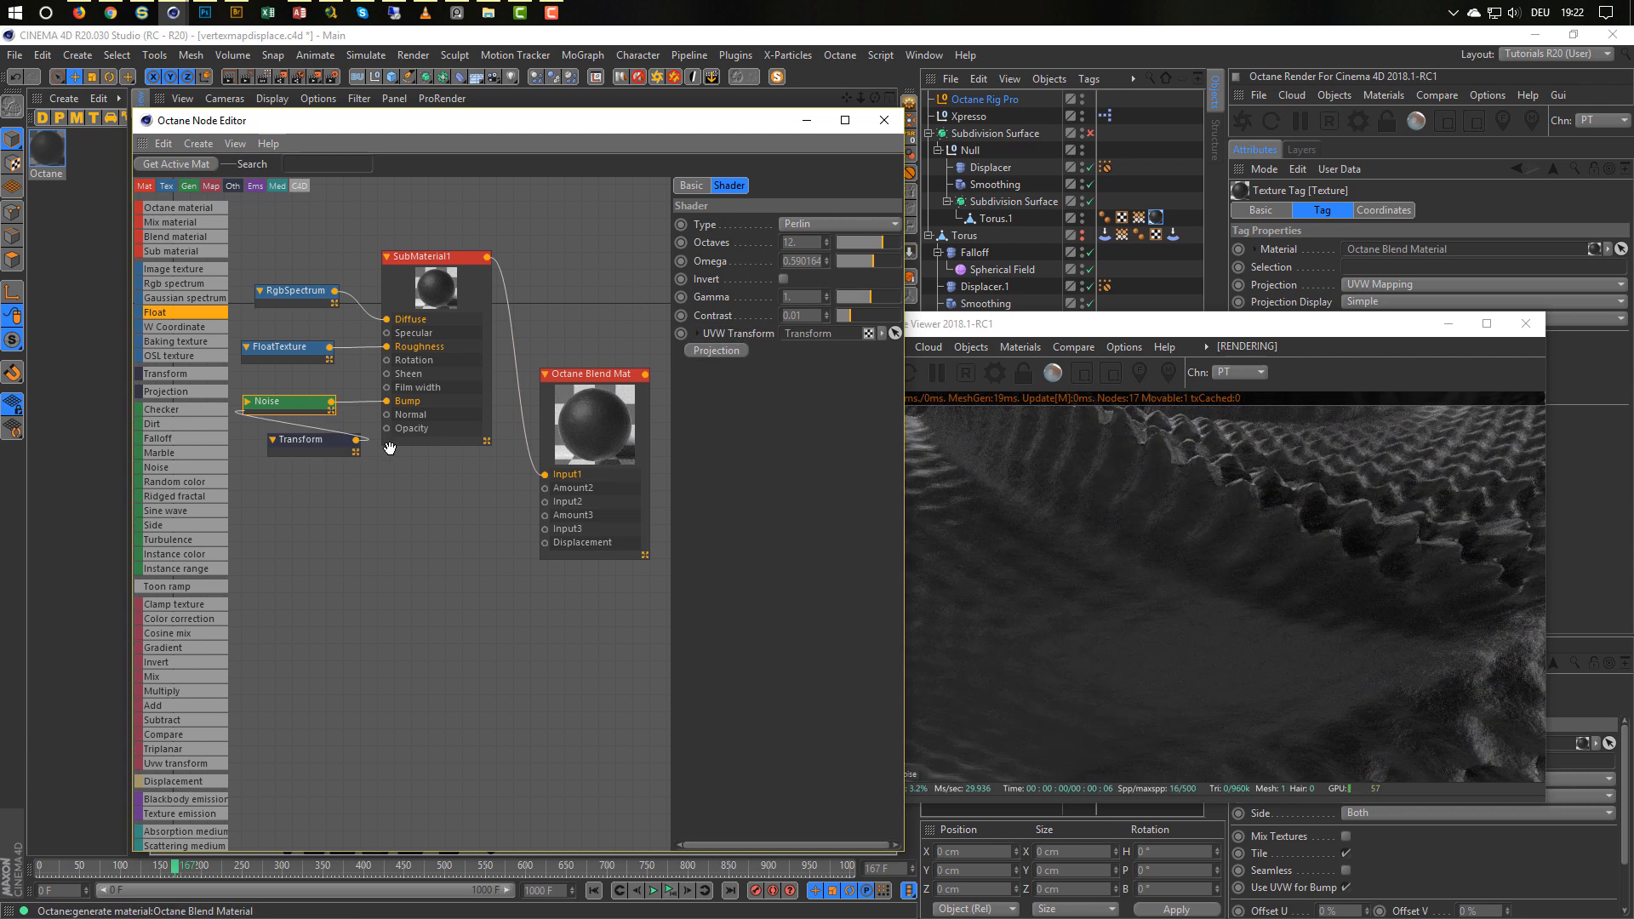
middle_drag(387, 437, 522, 409)
drag(461, 421, 323, 385)
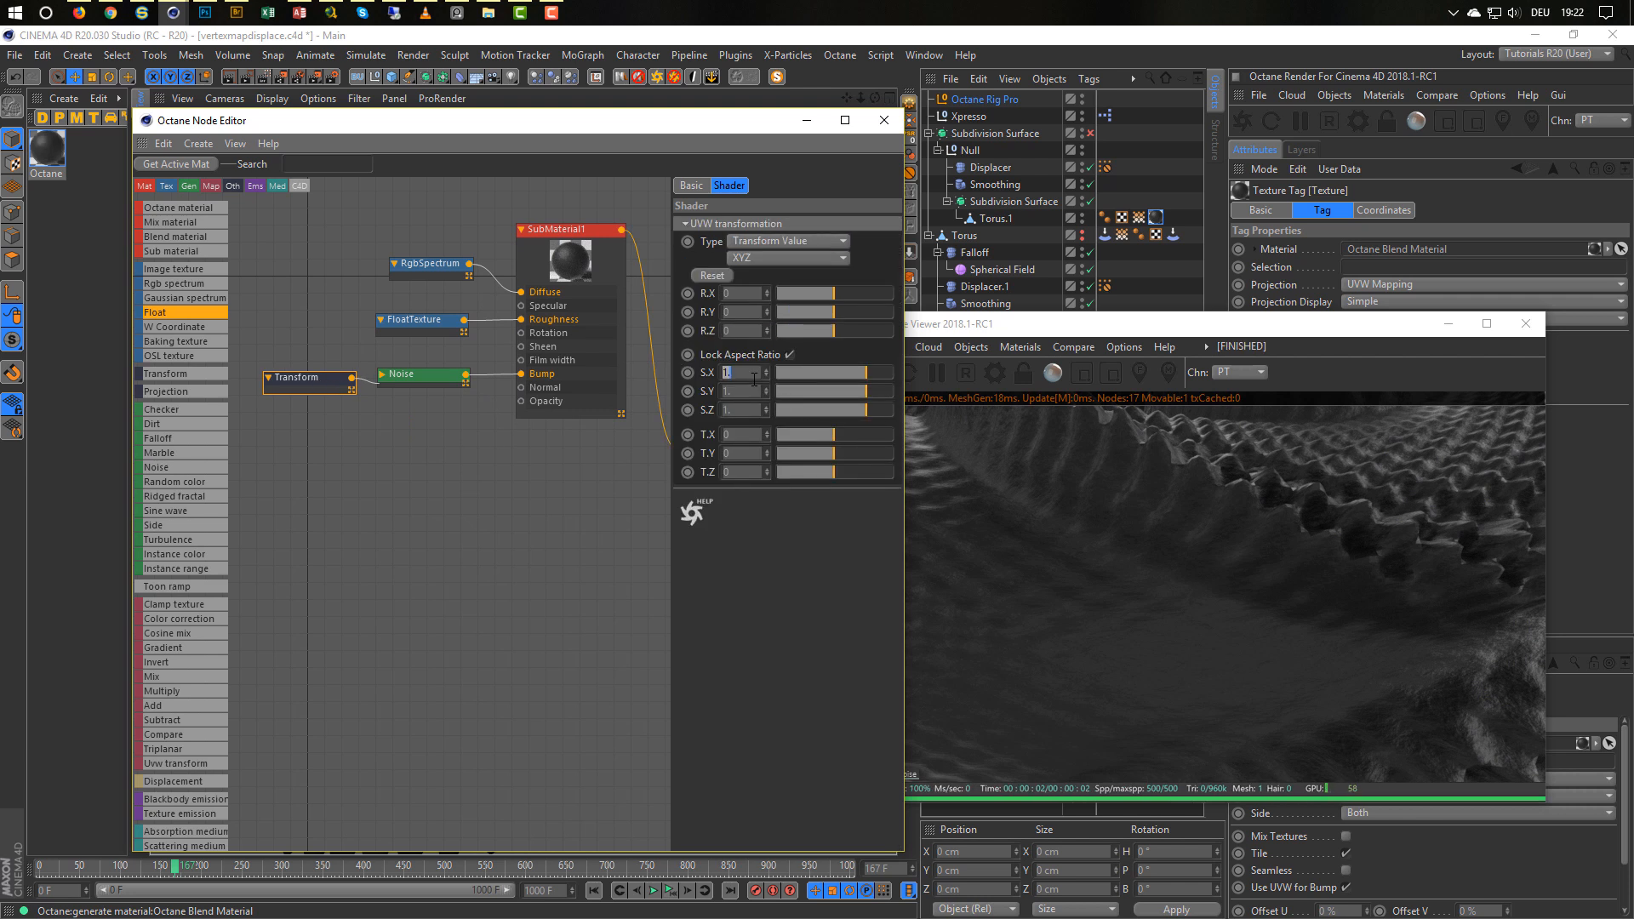
key(Return)
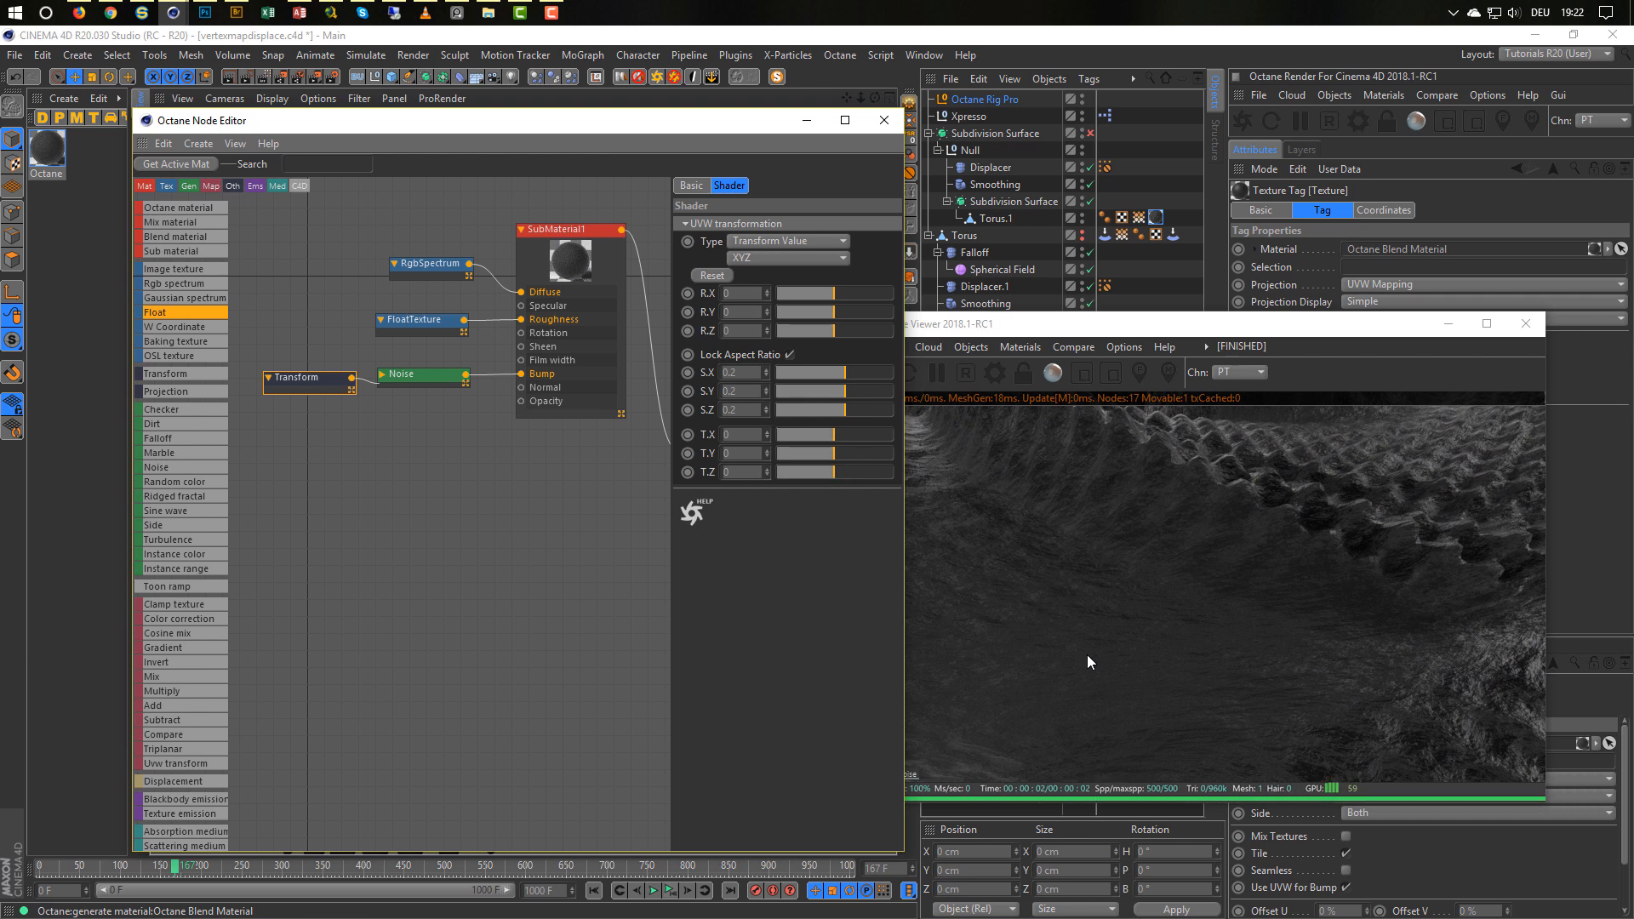
Unlock the aspect ratio of the Transform node and set its X scale to 0.1.
click(789, 354)
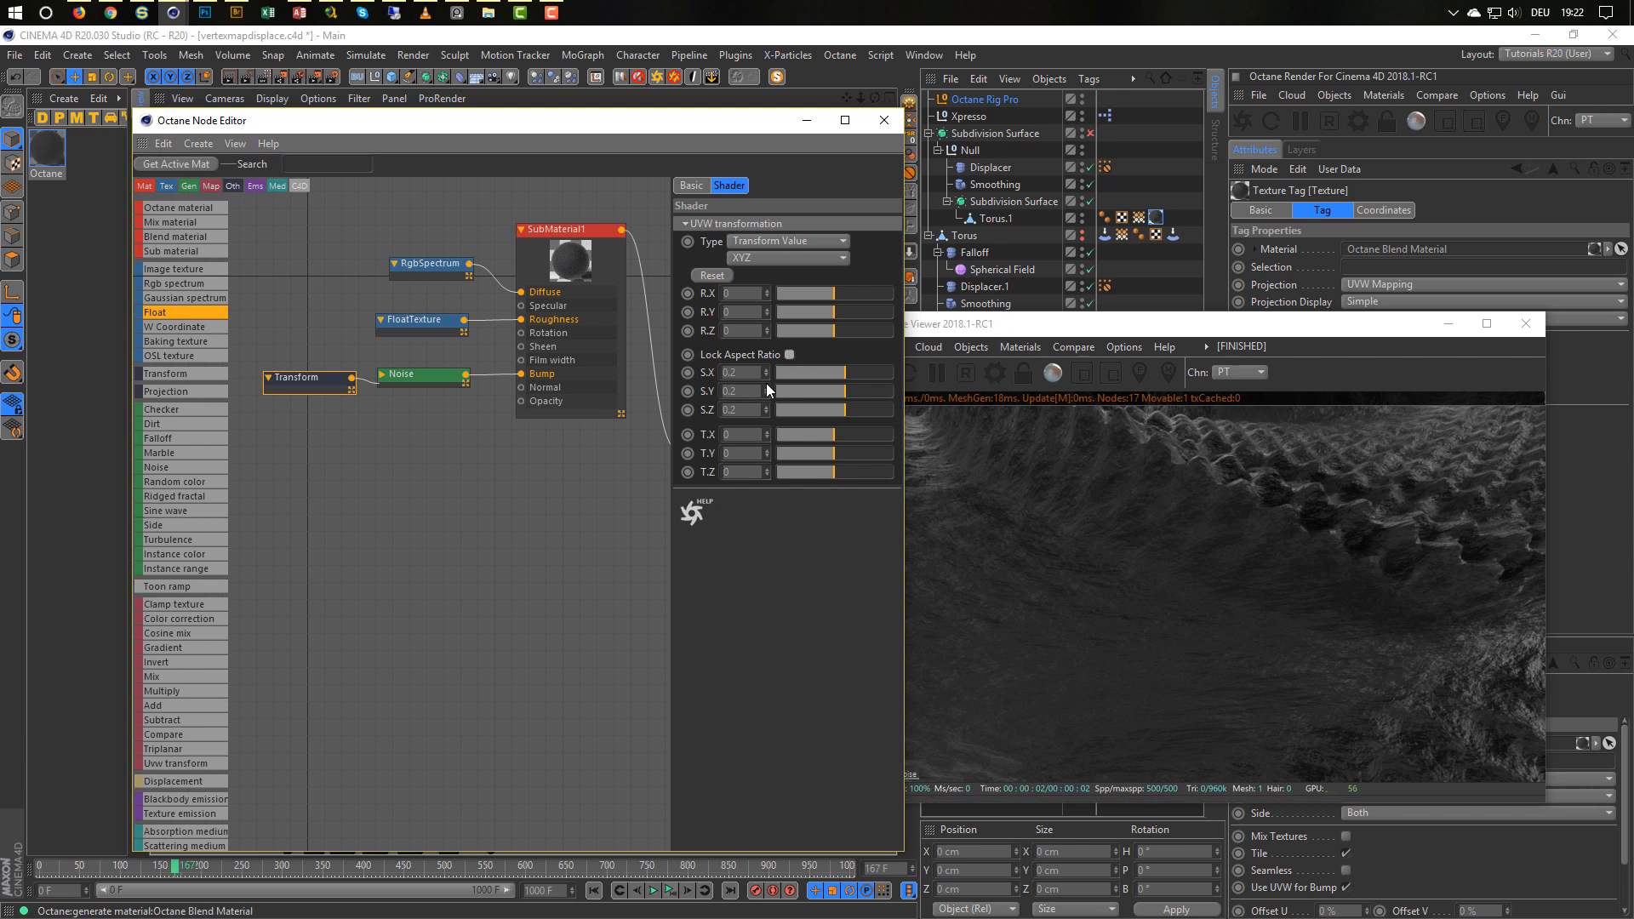
text(0.1)
key(Return)
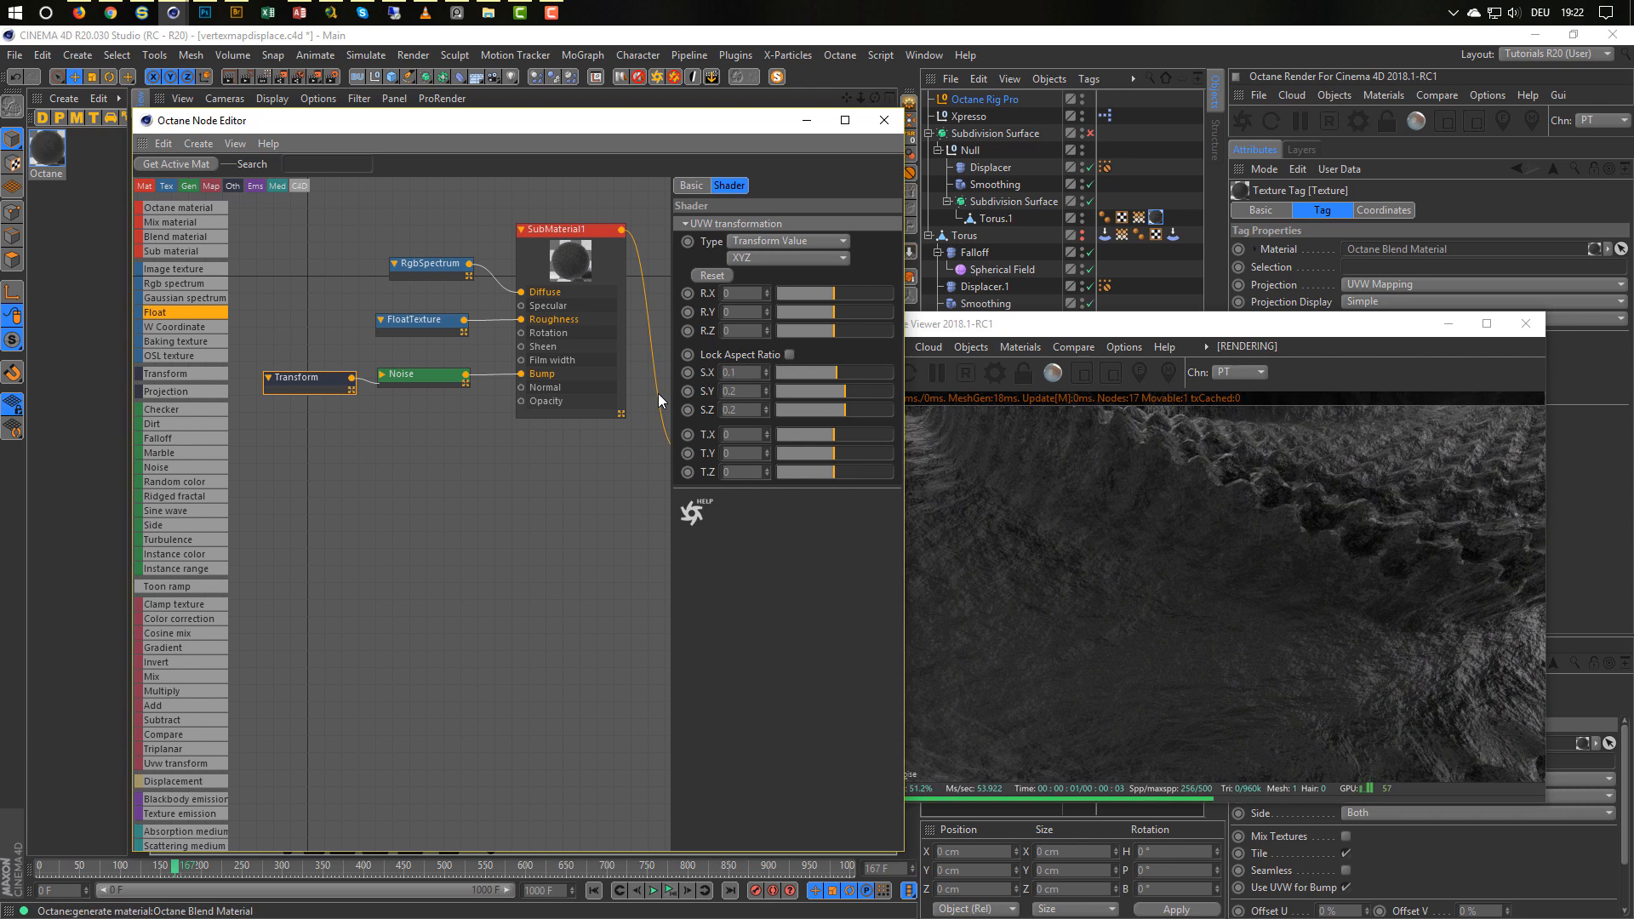
Brighten the RgbSpectrum colour to a V value of 79% and show the whole torus in the render preview.
click(434, 265)
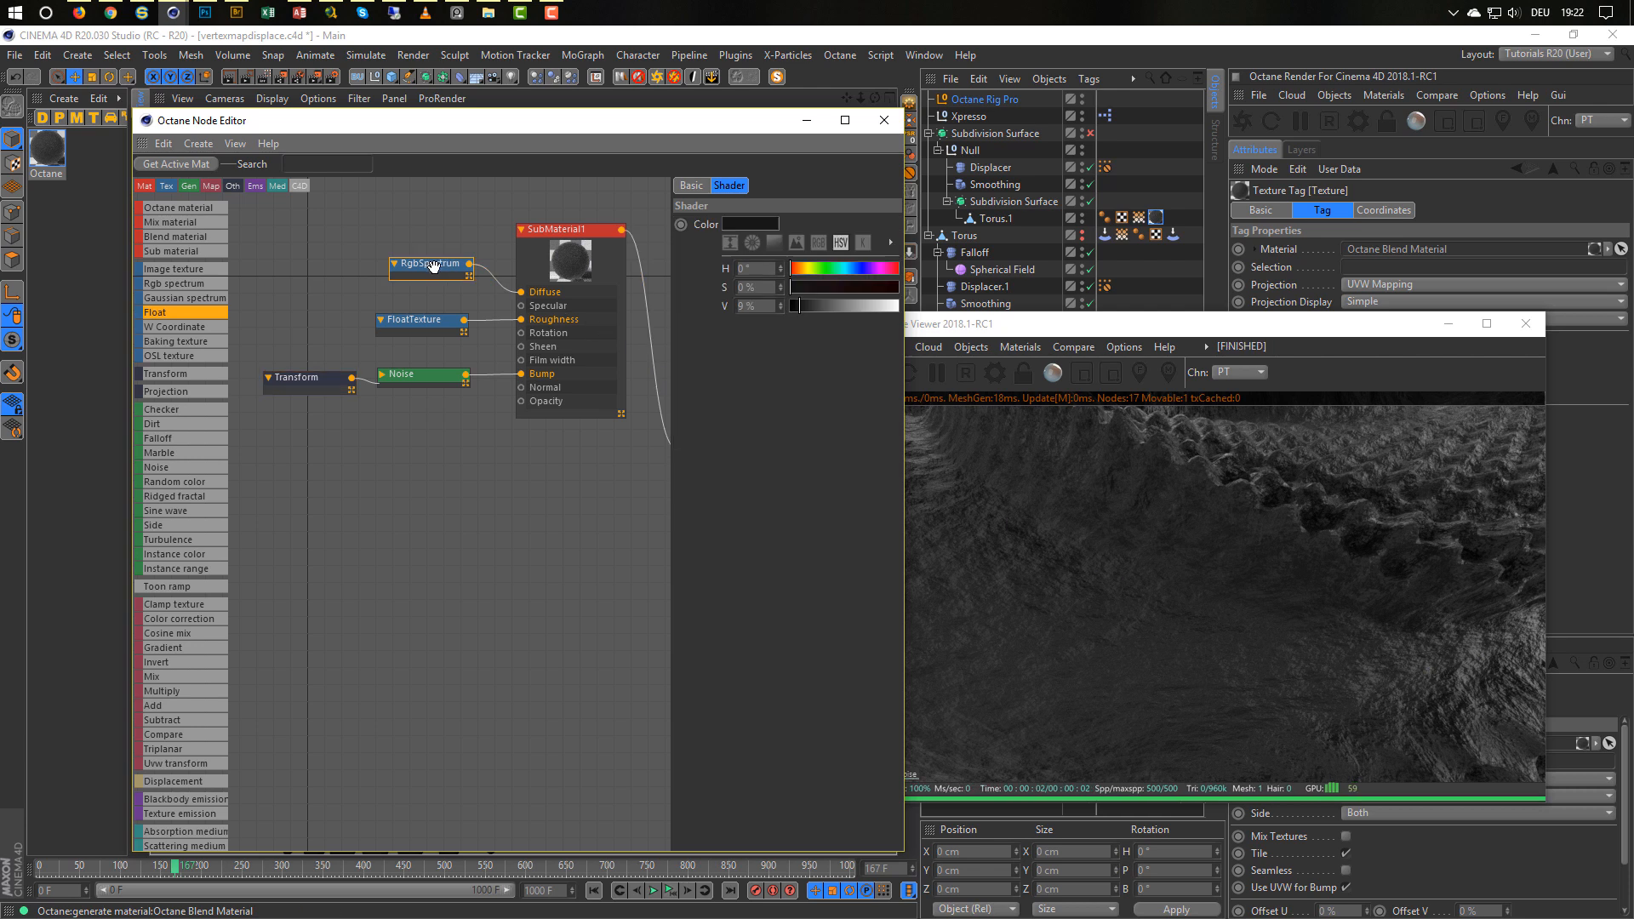
drag(824, 307, 899, 310)
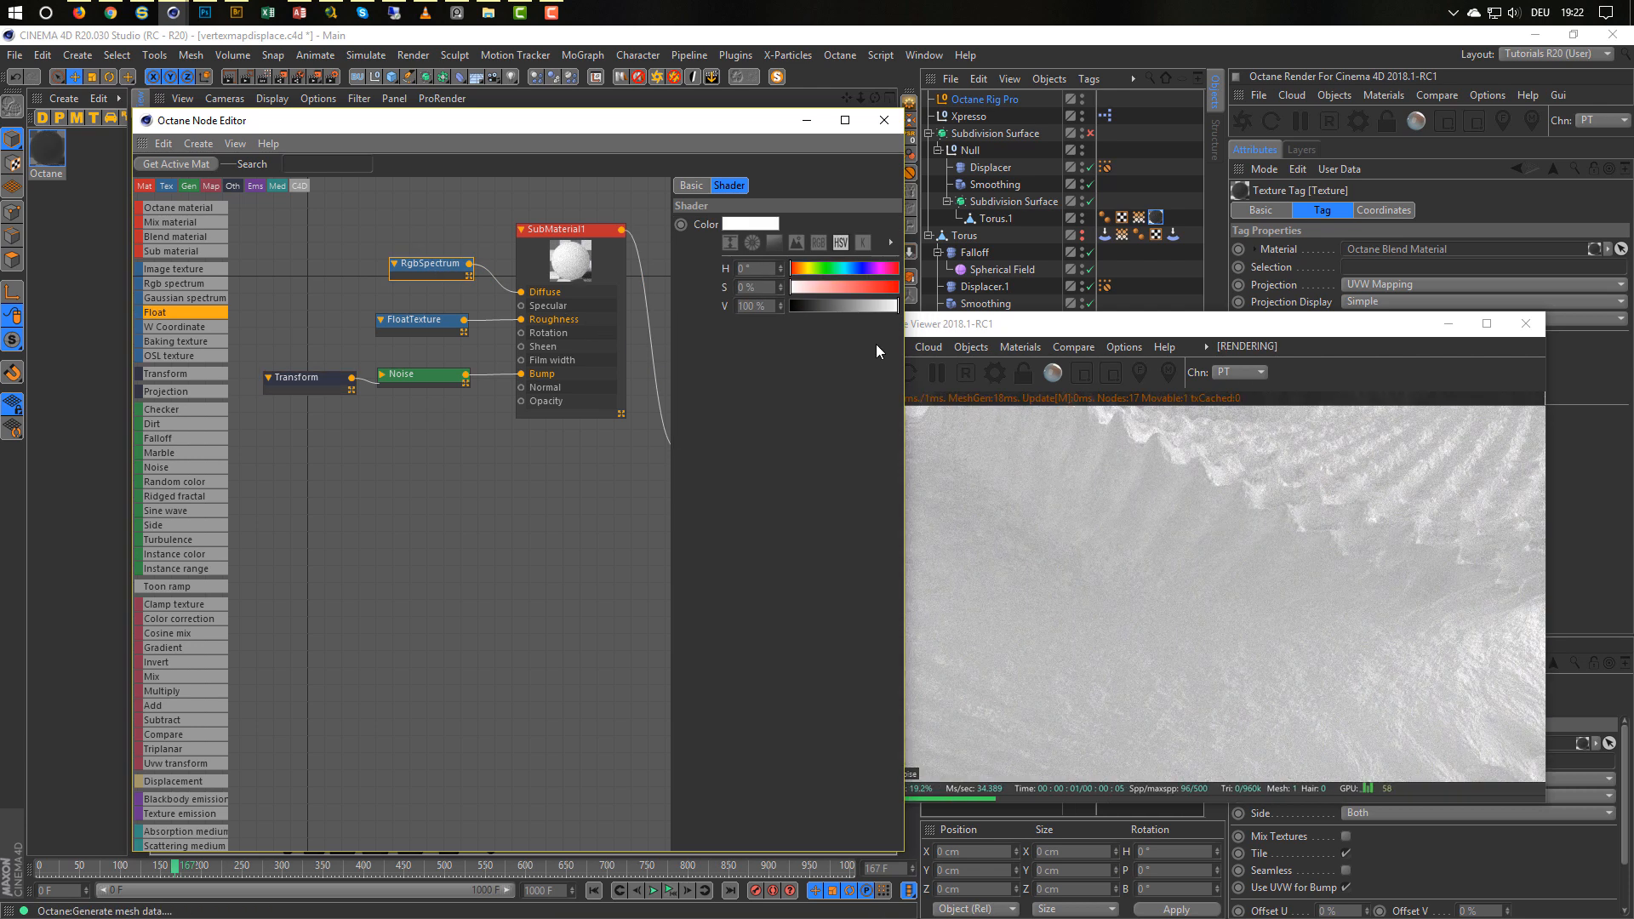
click(875, 306)
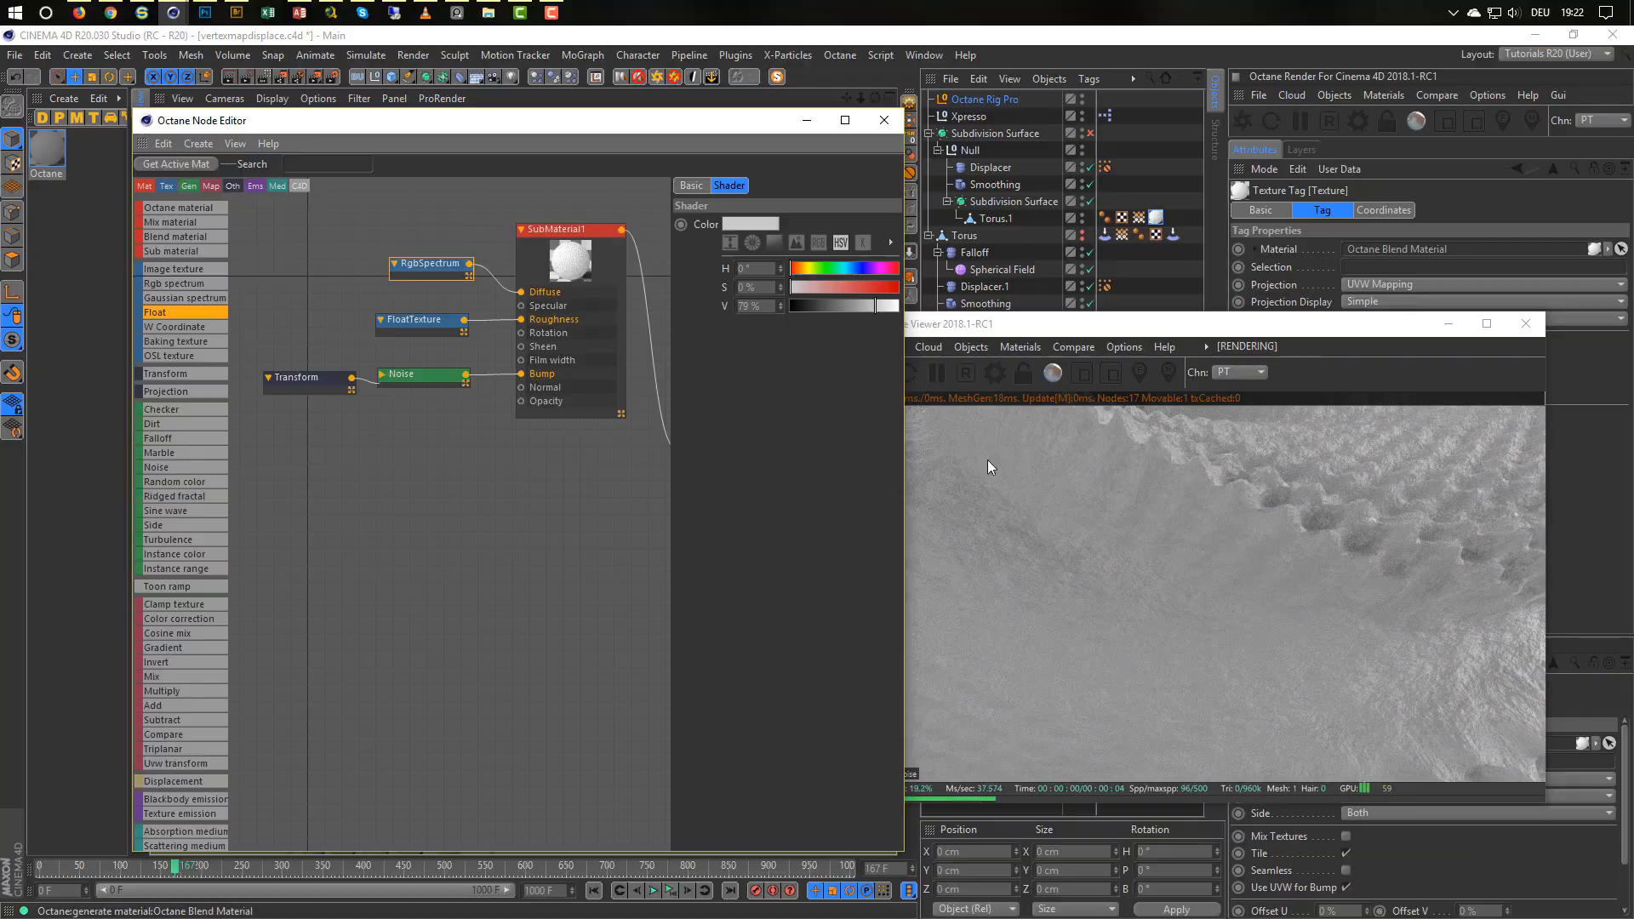
click(1208, 595)
drag(1207, 595, 1203, 648)
Move the RgbSpectrum node up and away from the sub-material and lower the FloatTexture node to make room between them.
drag(421, 263, 321, 223)
drag(412, 323, 416, 359)
click(407, 374)
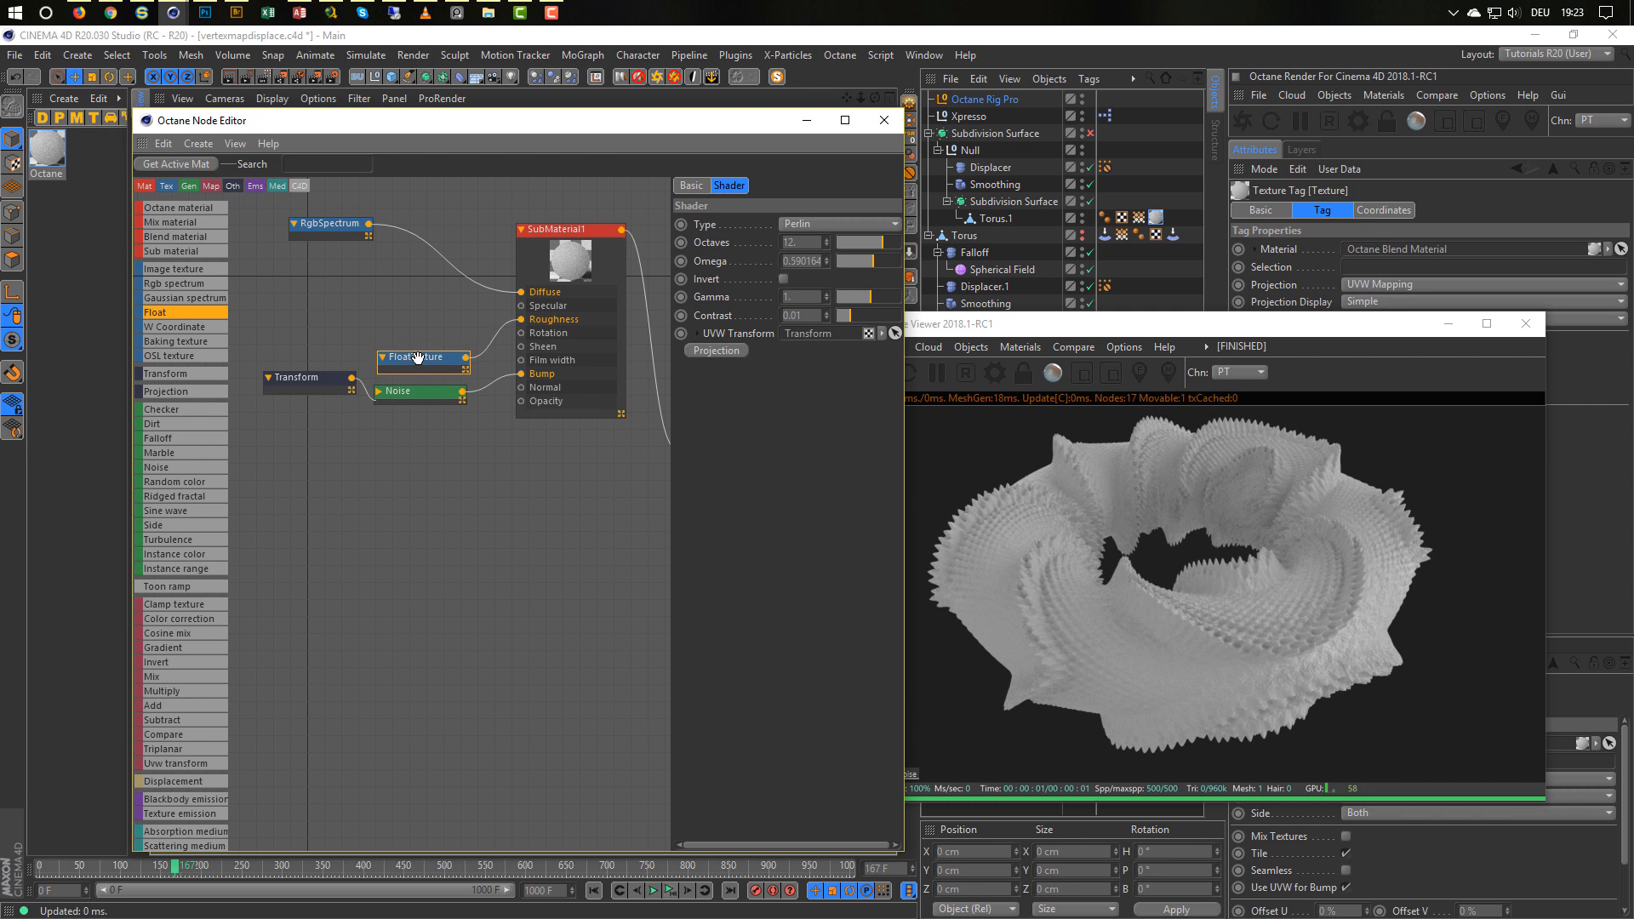
drag(331, 224, 314, 214)
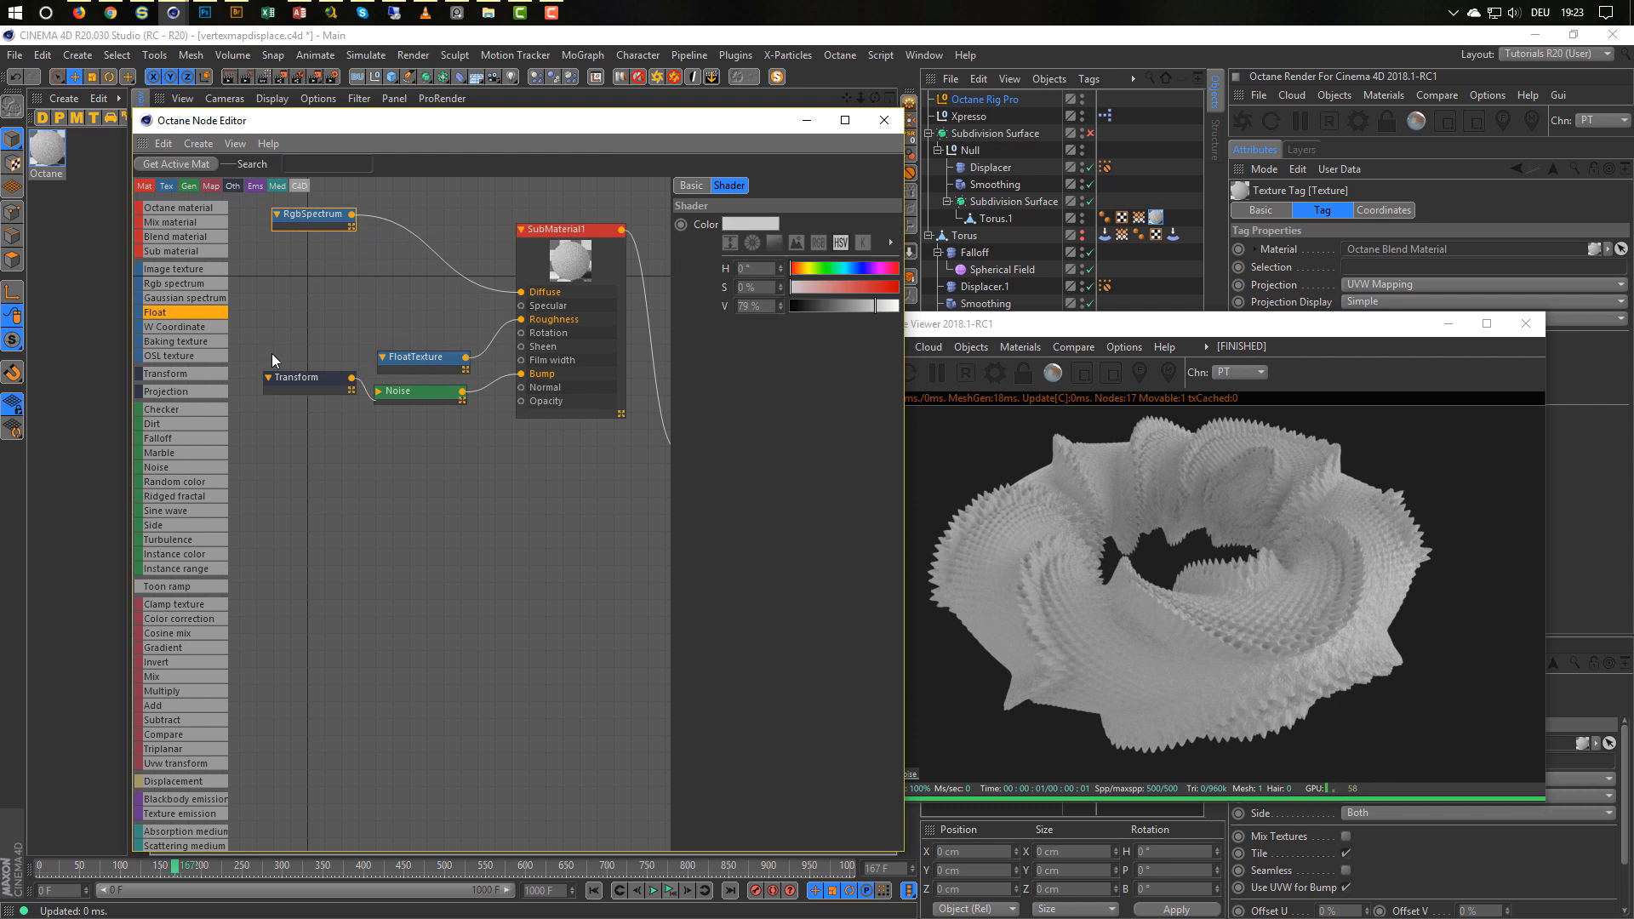
Add a Cinema 4D Noise shader node below the RgbSpectrum node and show its settings.
click(268, 849)
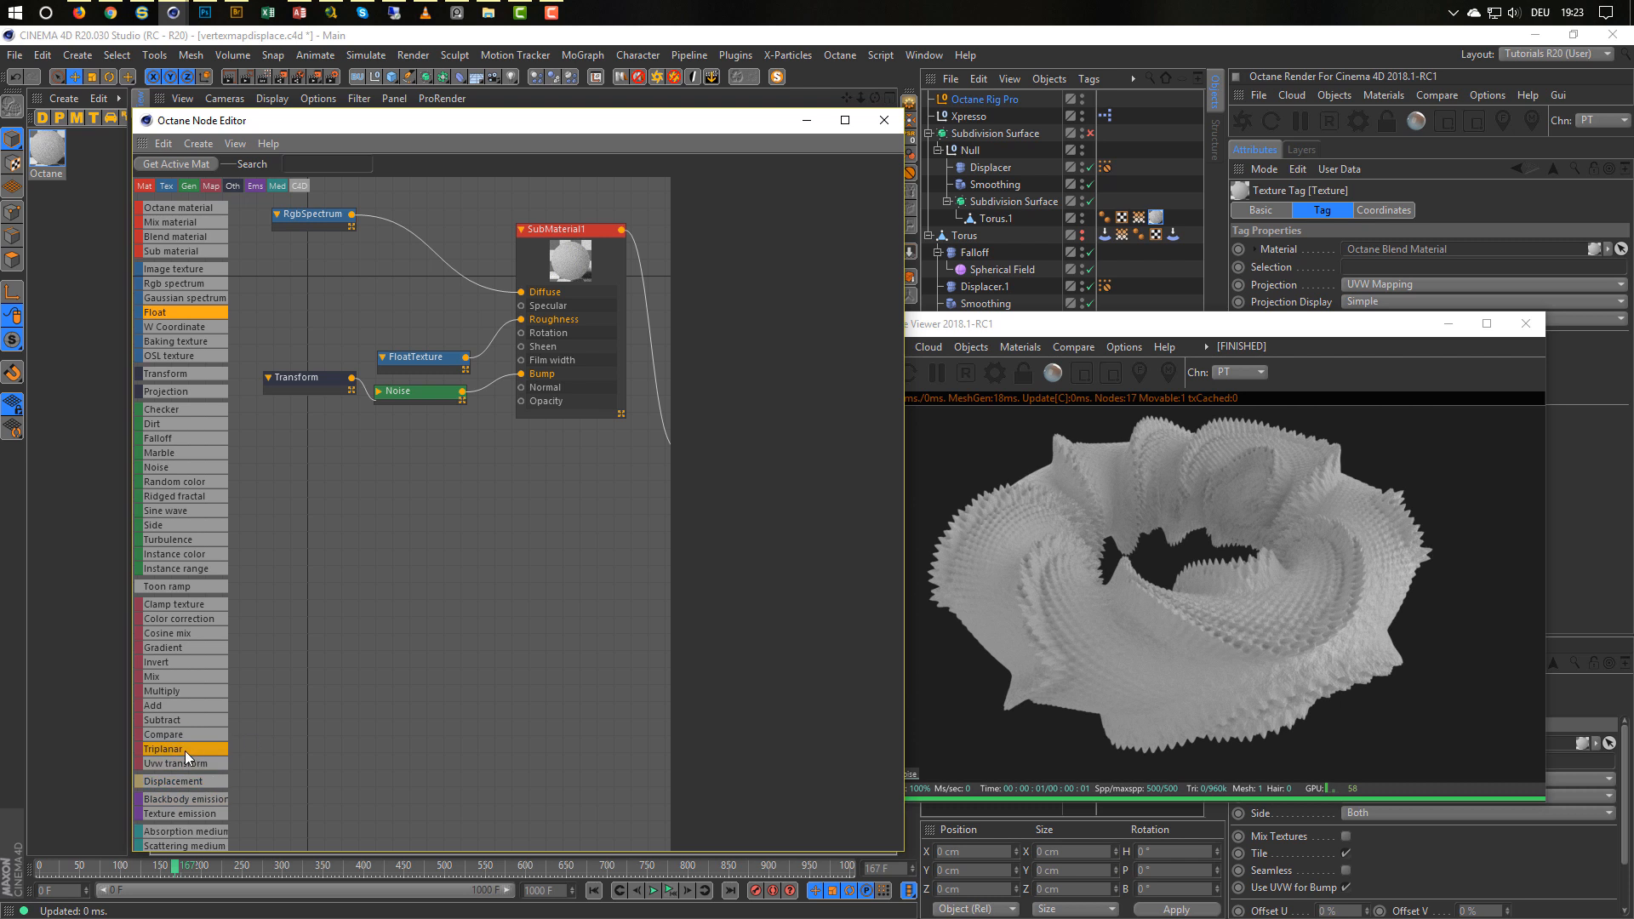
scroll(186, 751, down, 3)
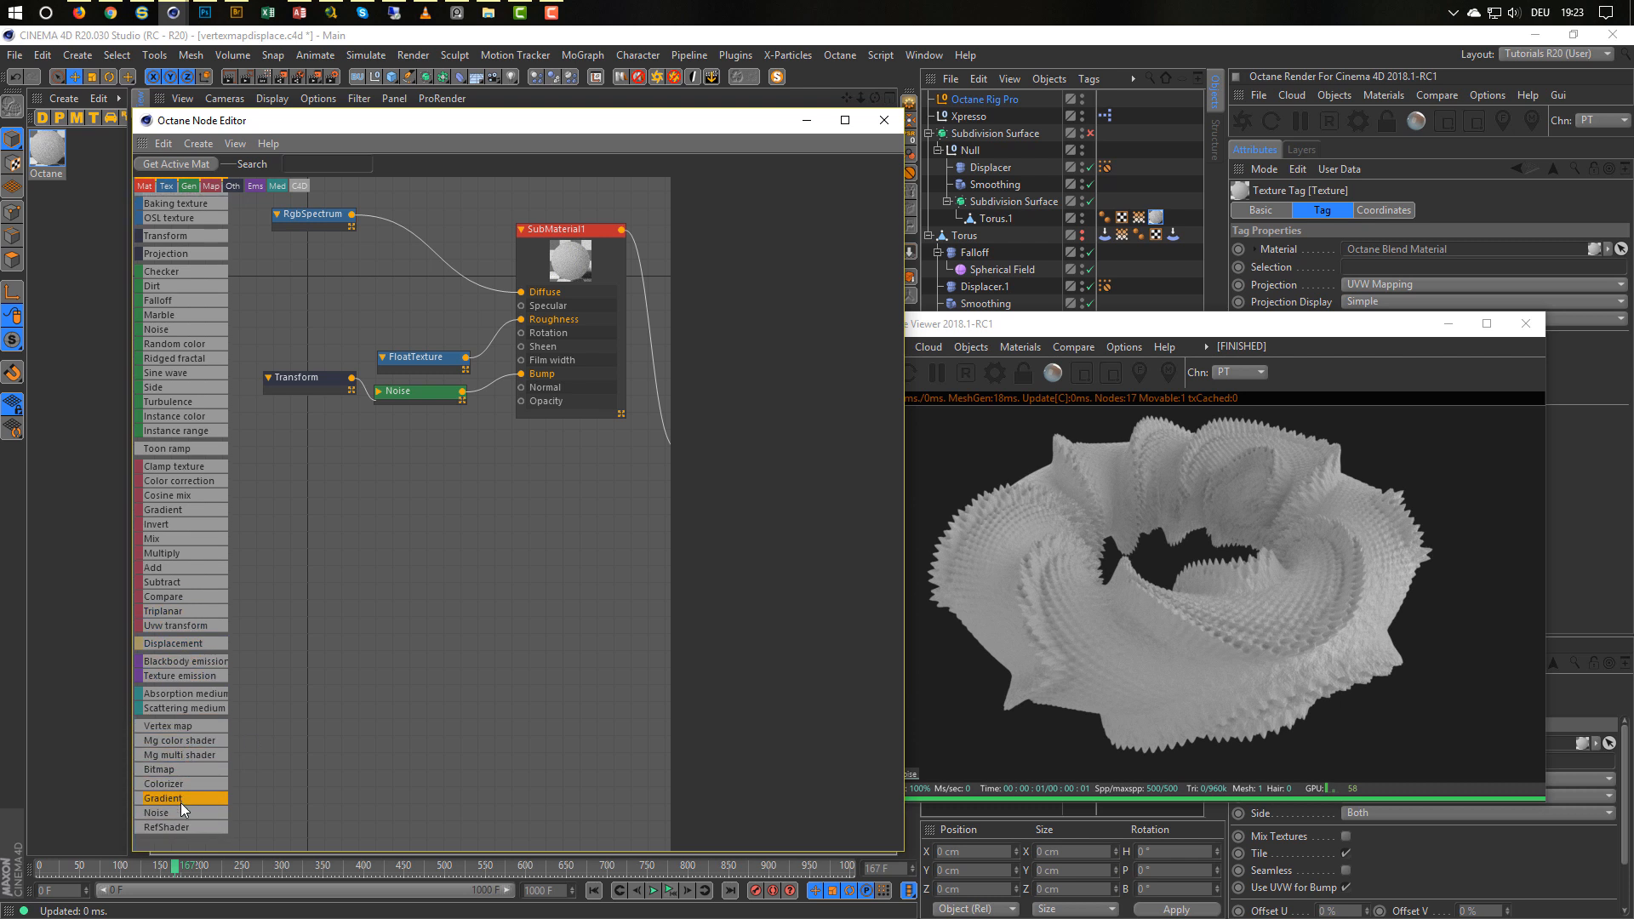
drag(164, 812, 303, 279)
double_click(314, 274)
Set the render size for C4D shaders to 2048x2048 in the Octane settings and close them.
click(1360, 119)
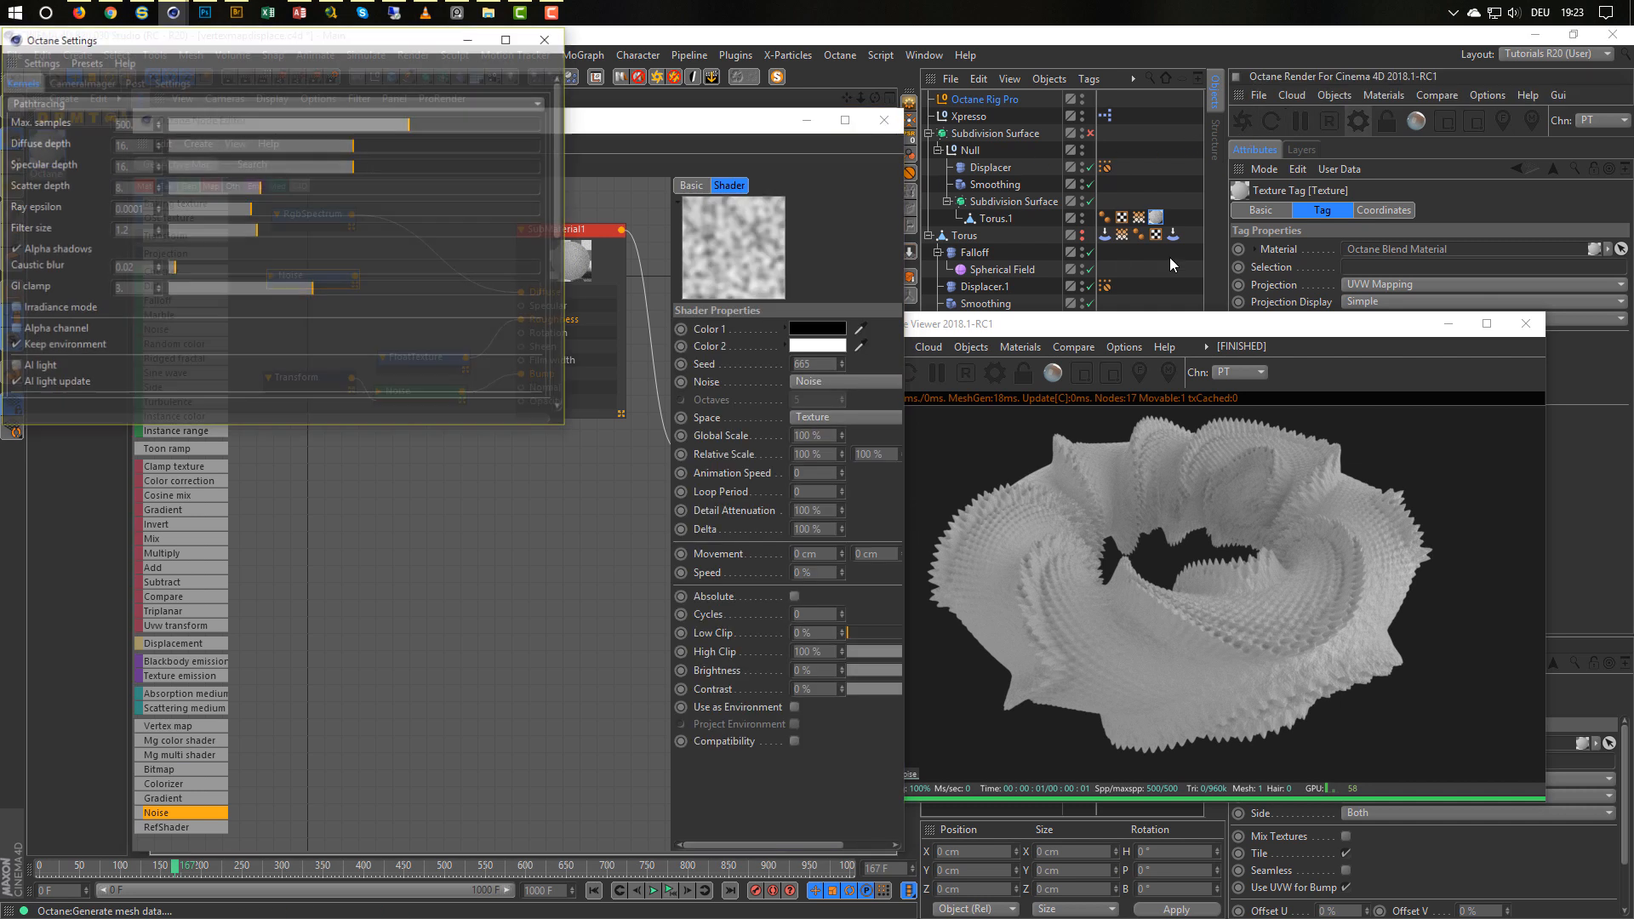
drag(315, 51, 484, 155)
click(340, 195)
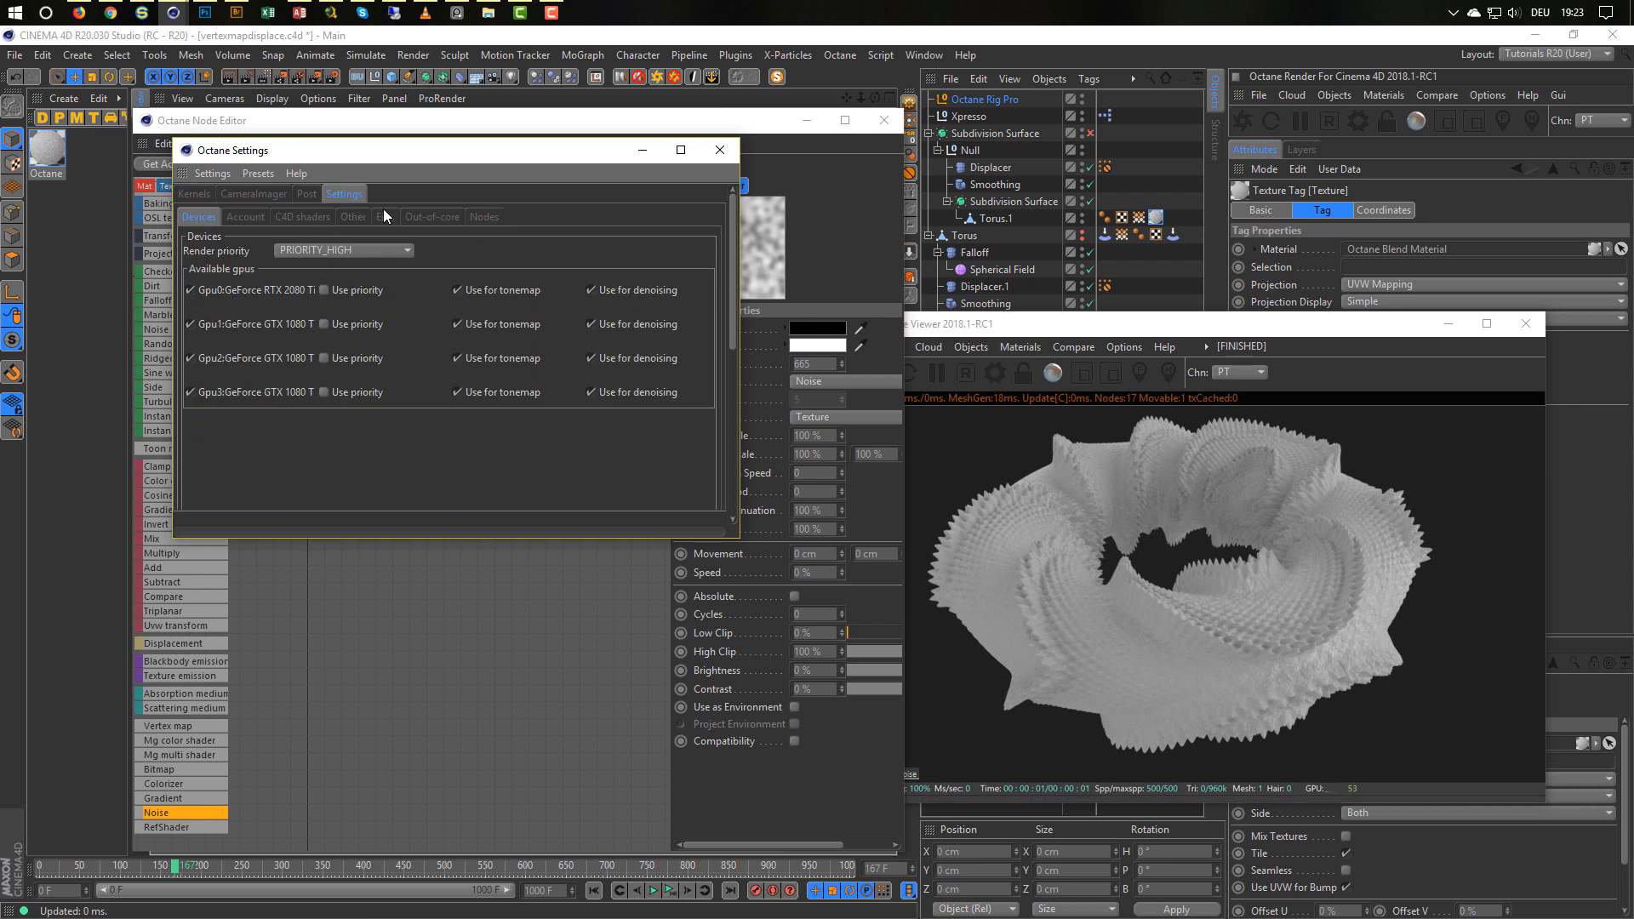
click(301, 218)
click(317, 285)
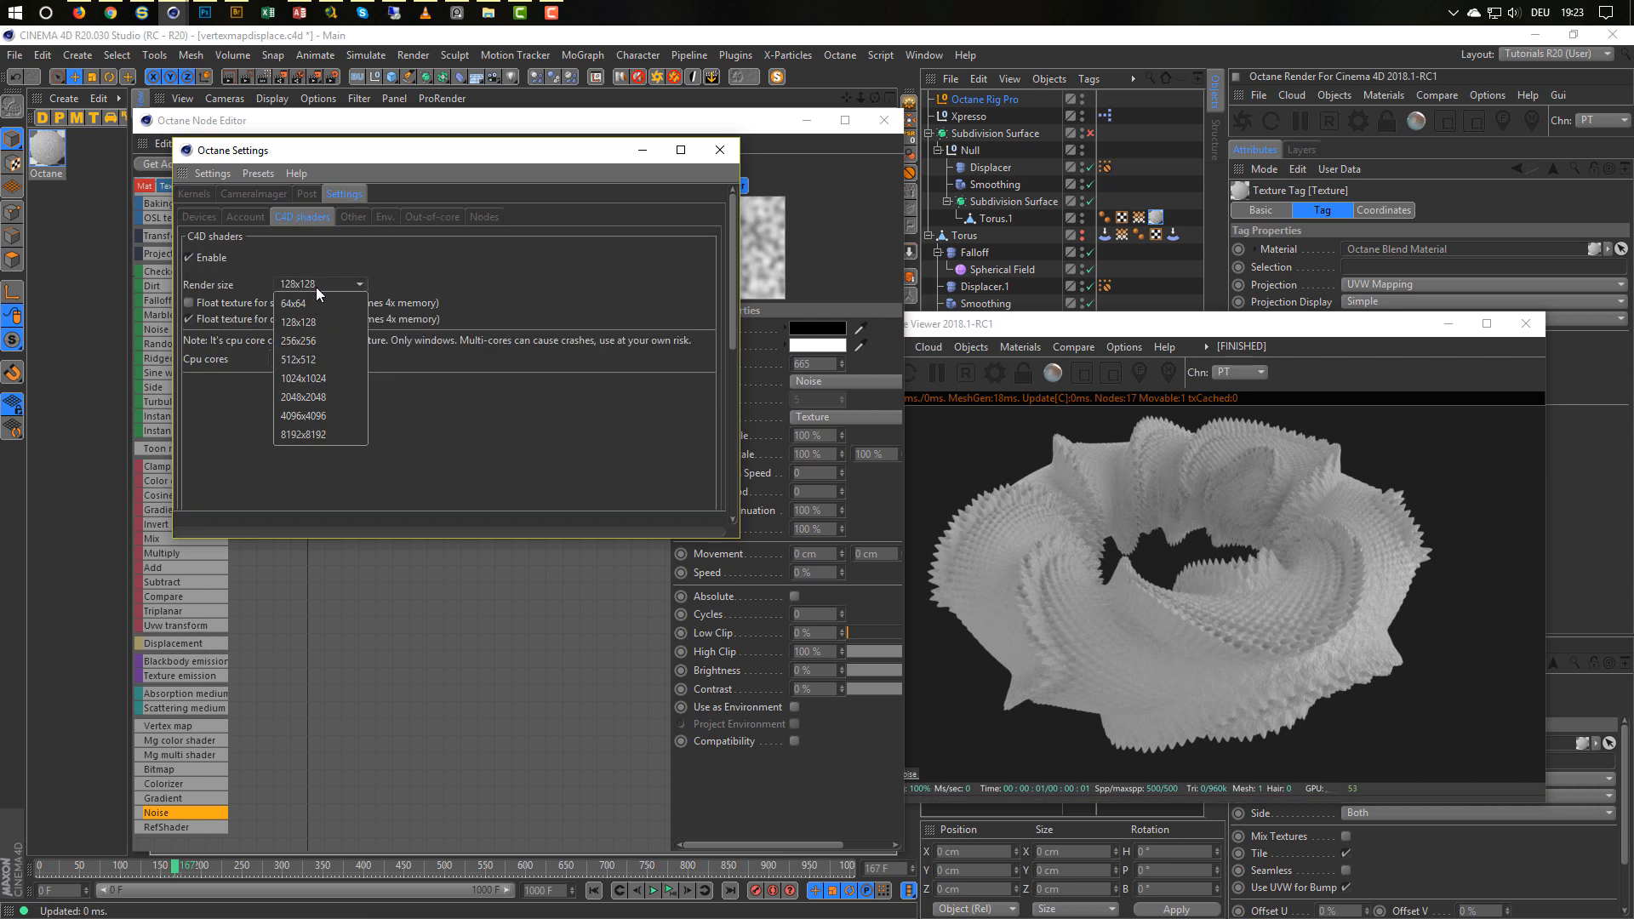
click(323, 398)
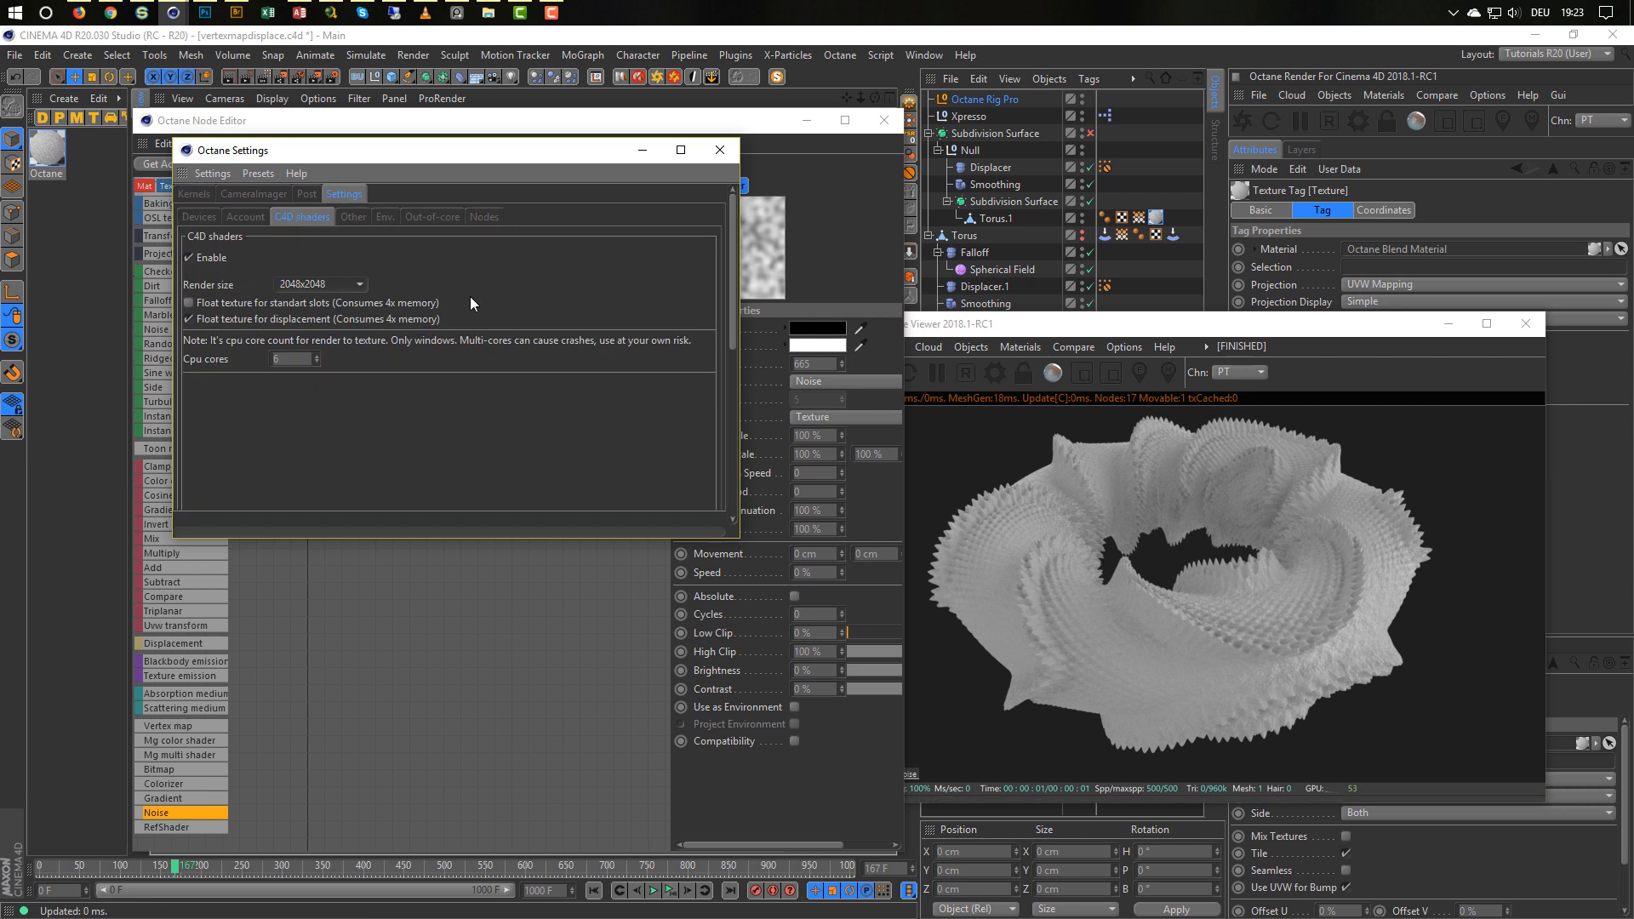
click(721, 150)
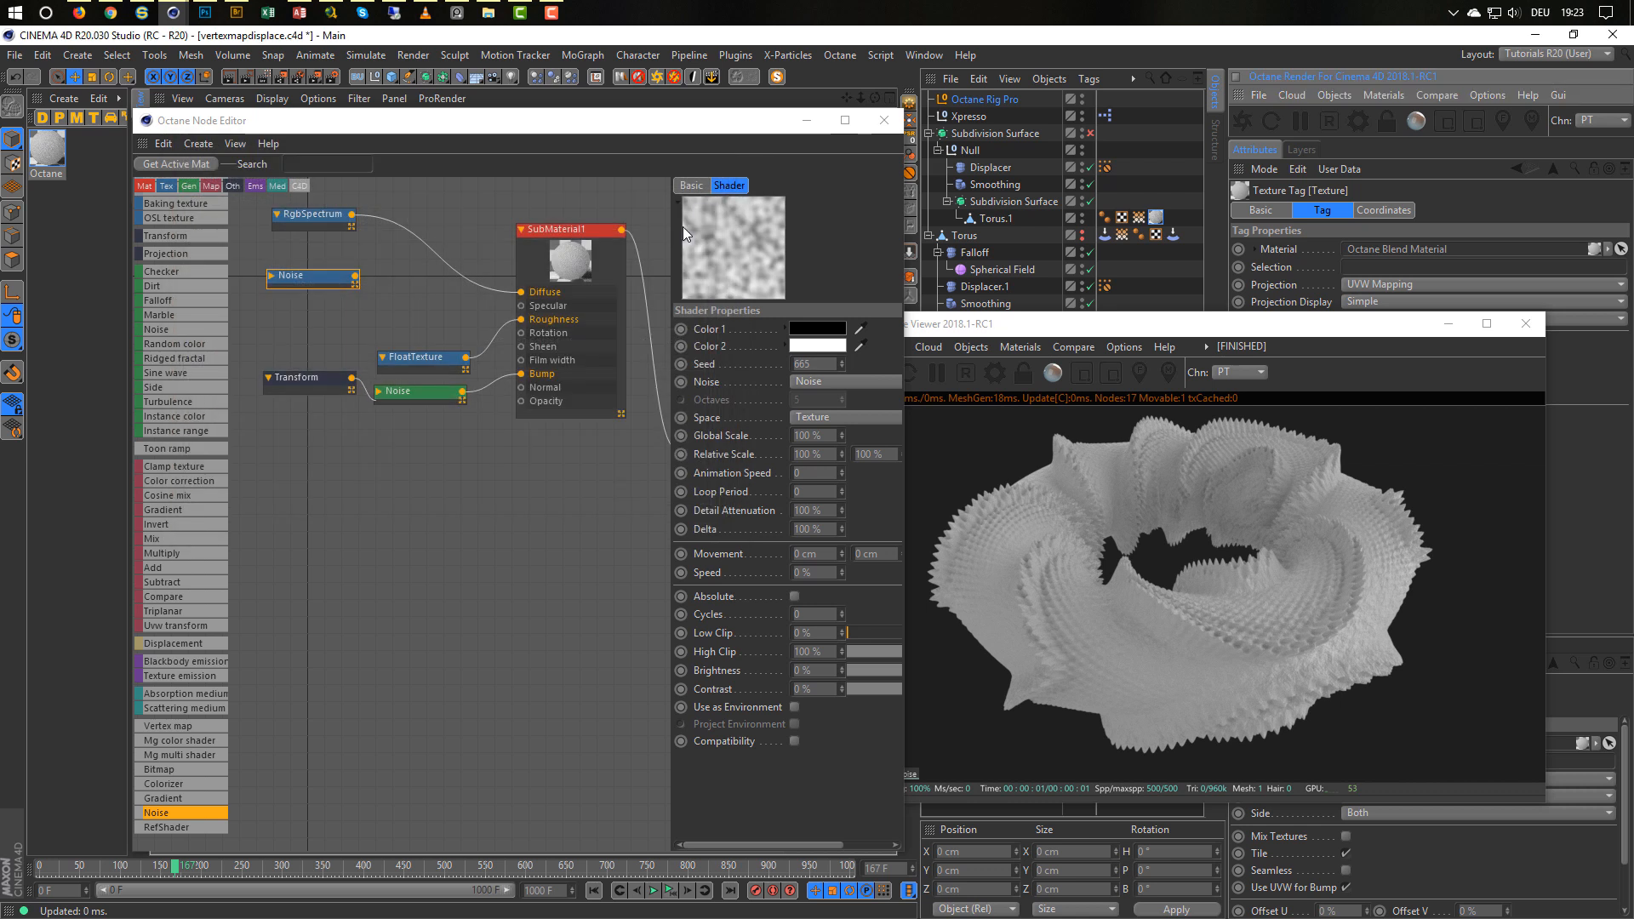
Feed the sub-material's Diffuse from a Mix texture with RgbSpectrum as Texture1 and the C4D Noise as Texture2, keeping the nodes tidy.
click(314, 275)
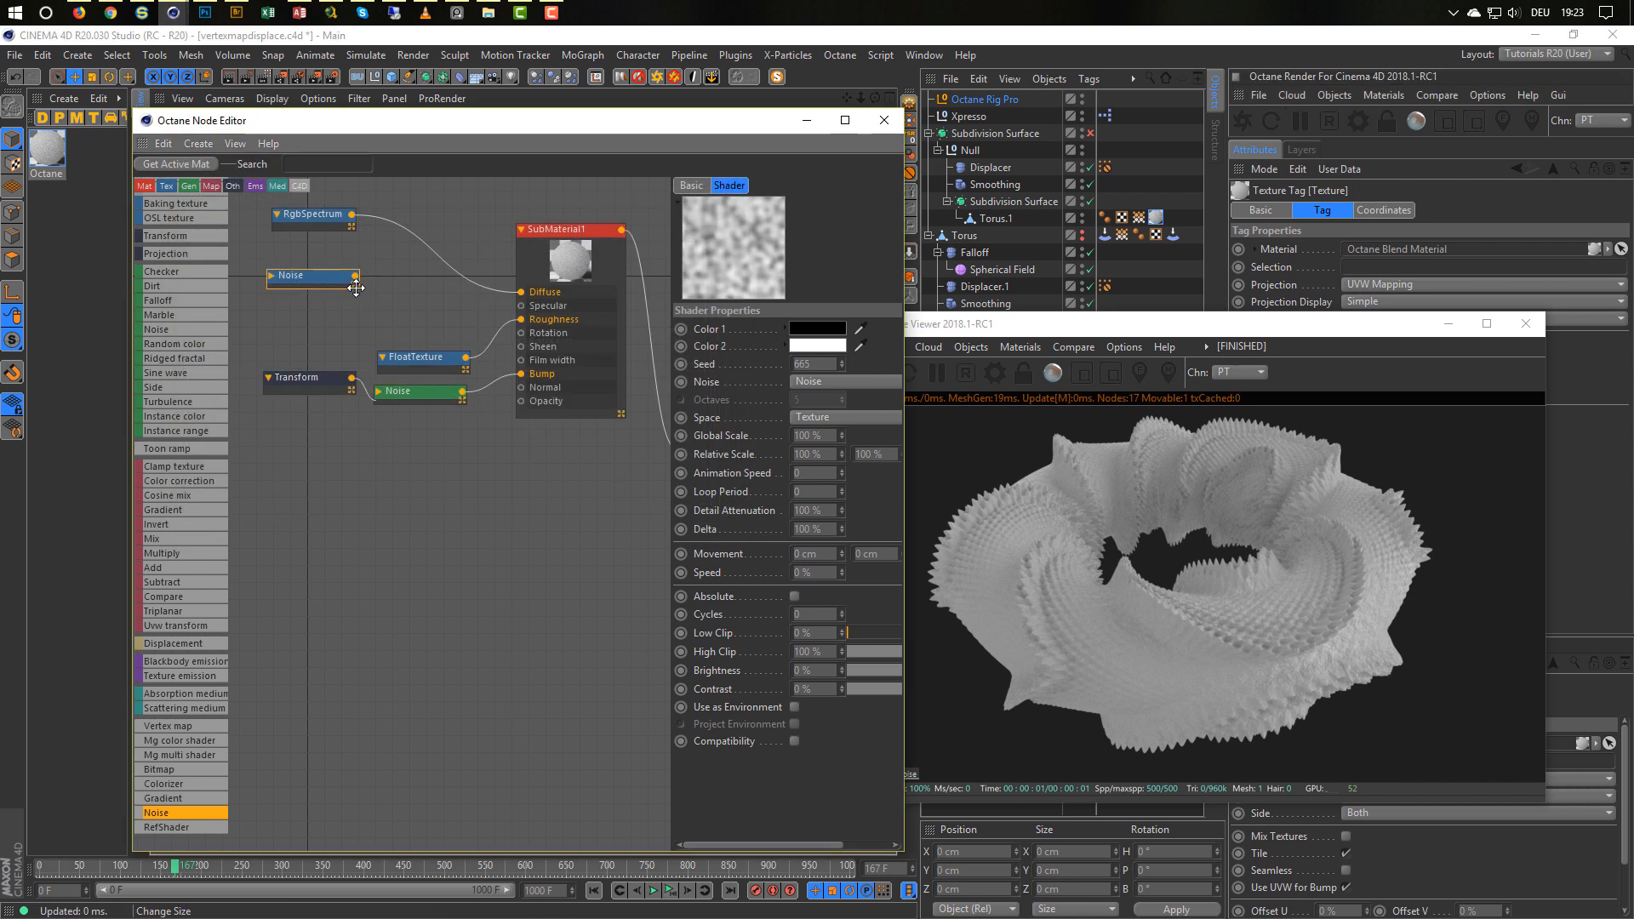
drag(326, 283, 324, 291)
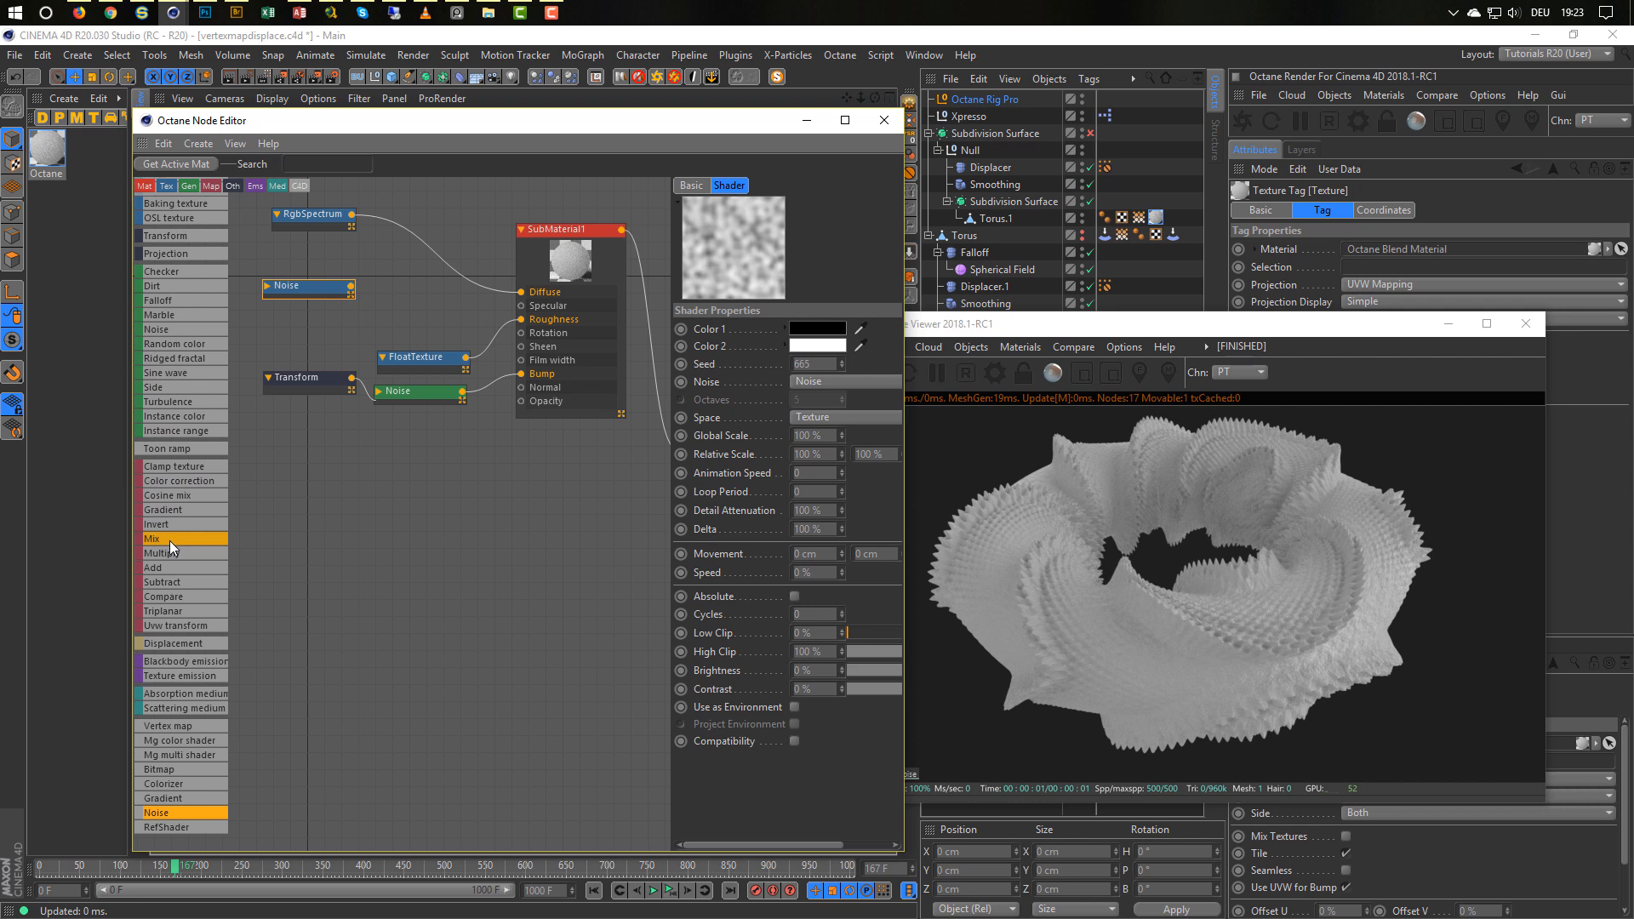
drag(170, 537, 271, 515)
mouse_move(406, 233)
mouse_down()
mouse_move(437, 216)
mouse_move(399, 261)
mouse_up()
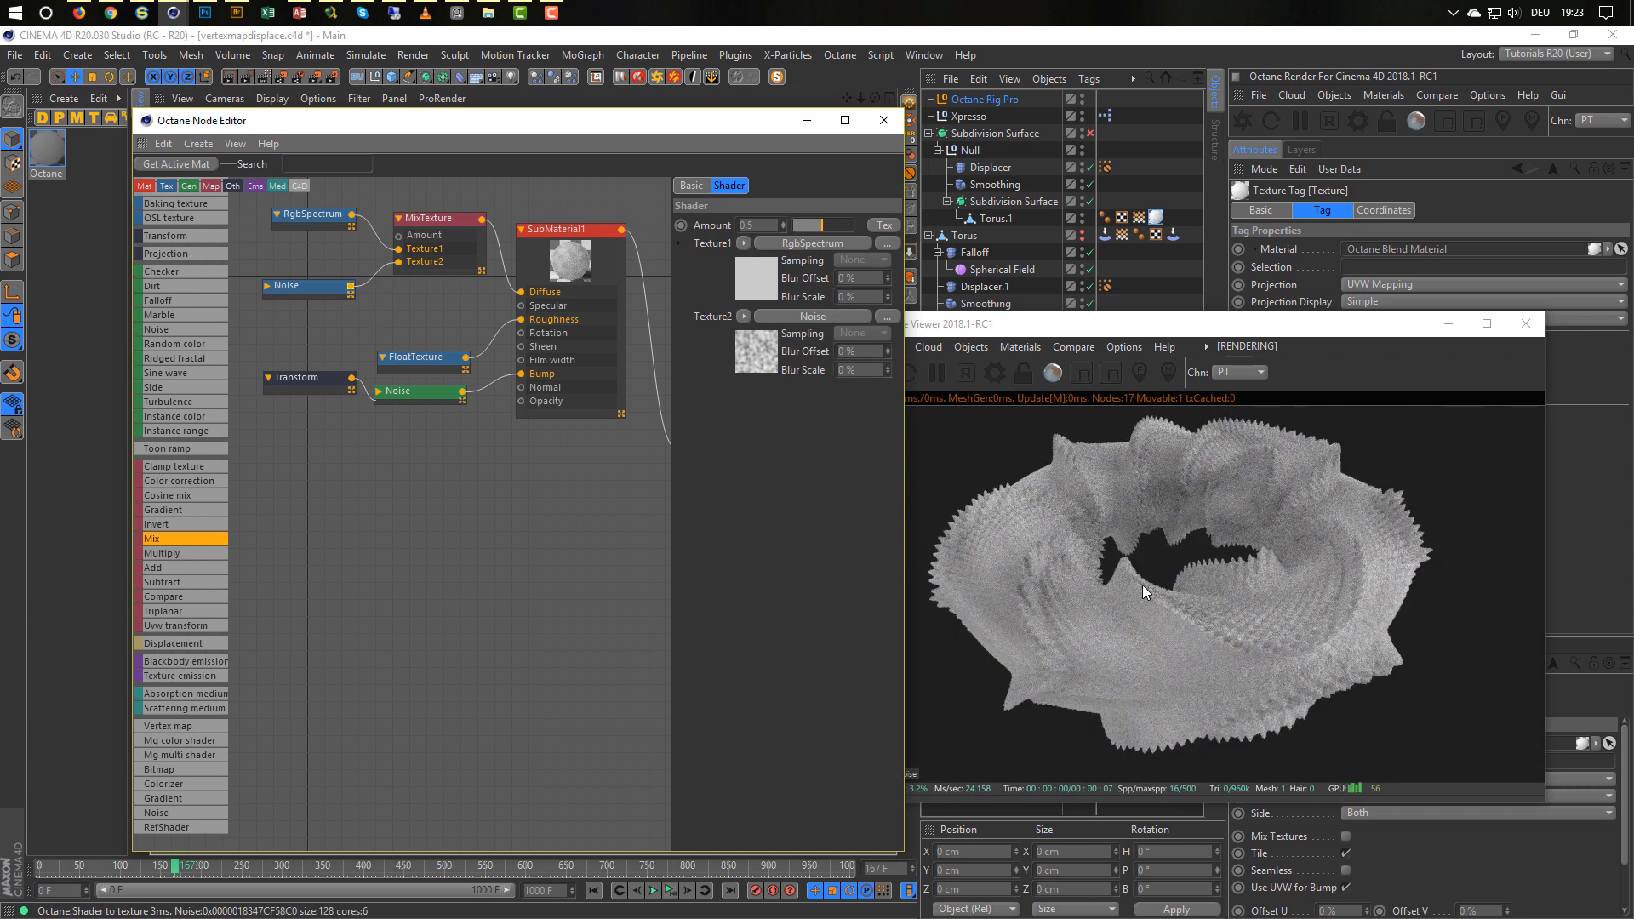
drag(304, 217, 297, 255)
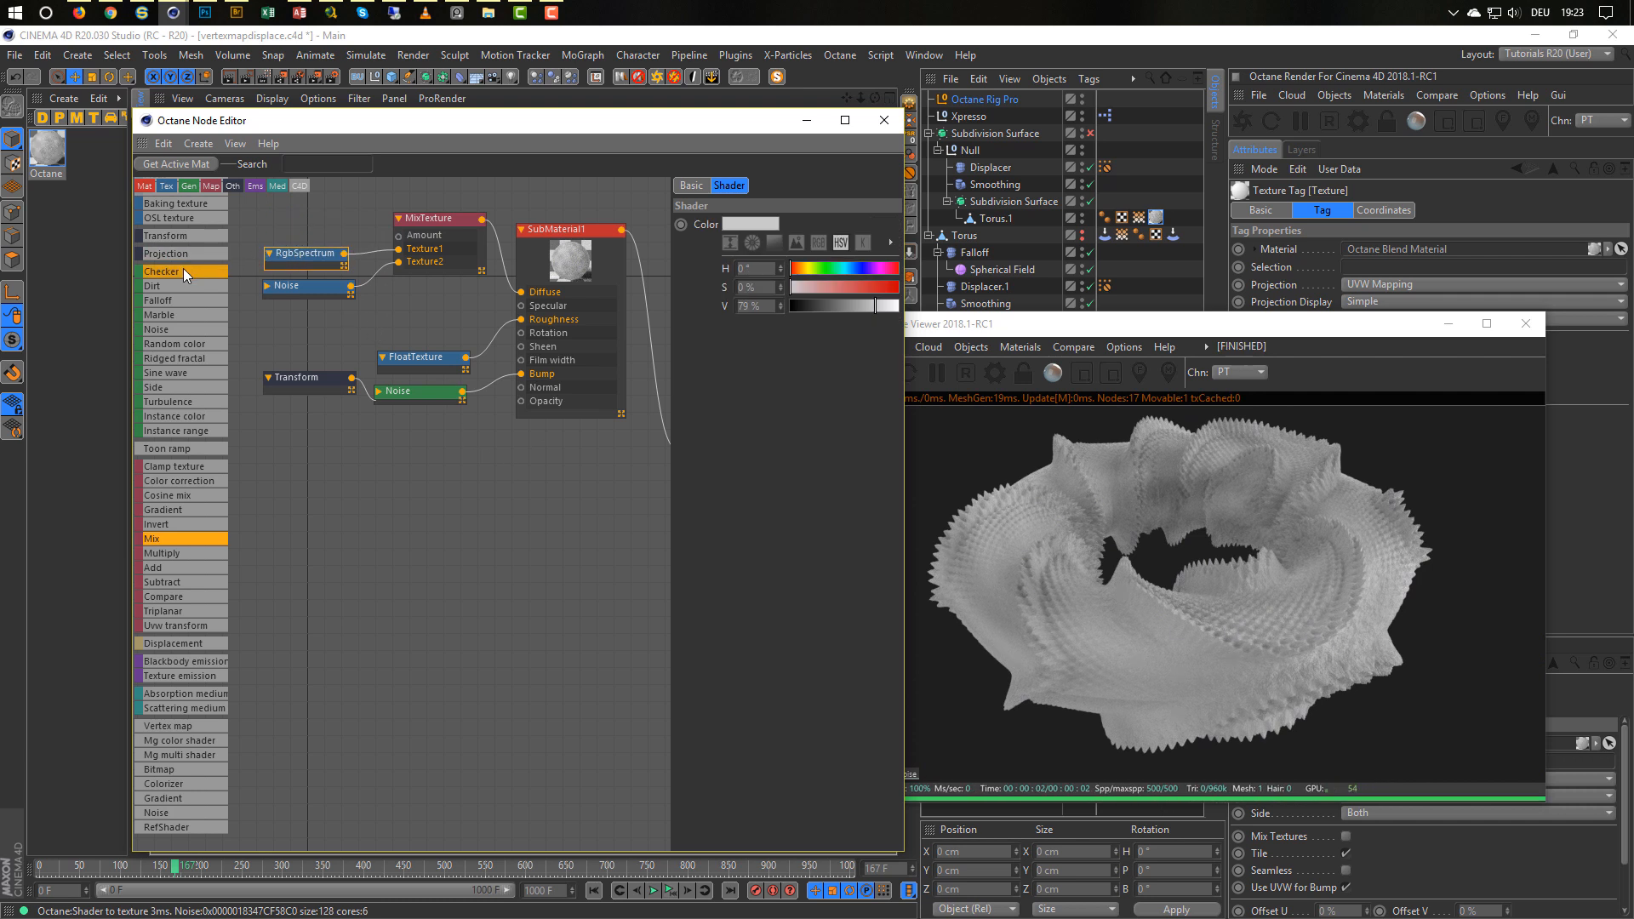
Widen the parameter area and set the C4D Noise node's Global Scale to 5%.
click(274, 282)
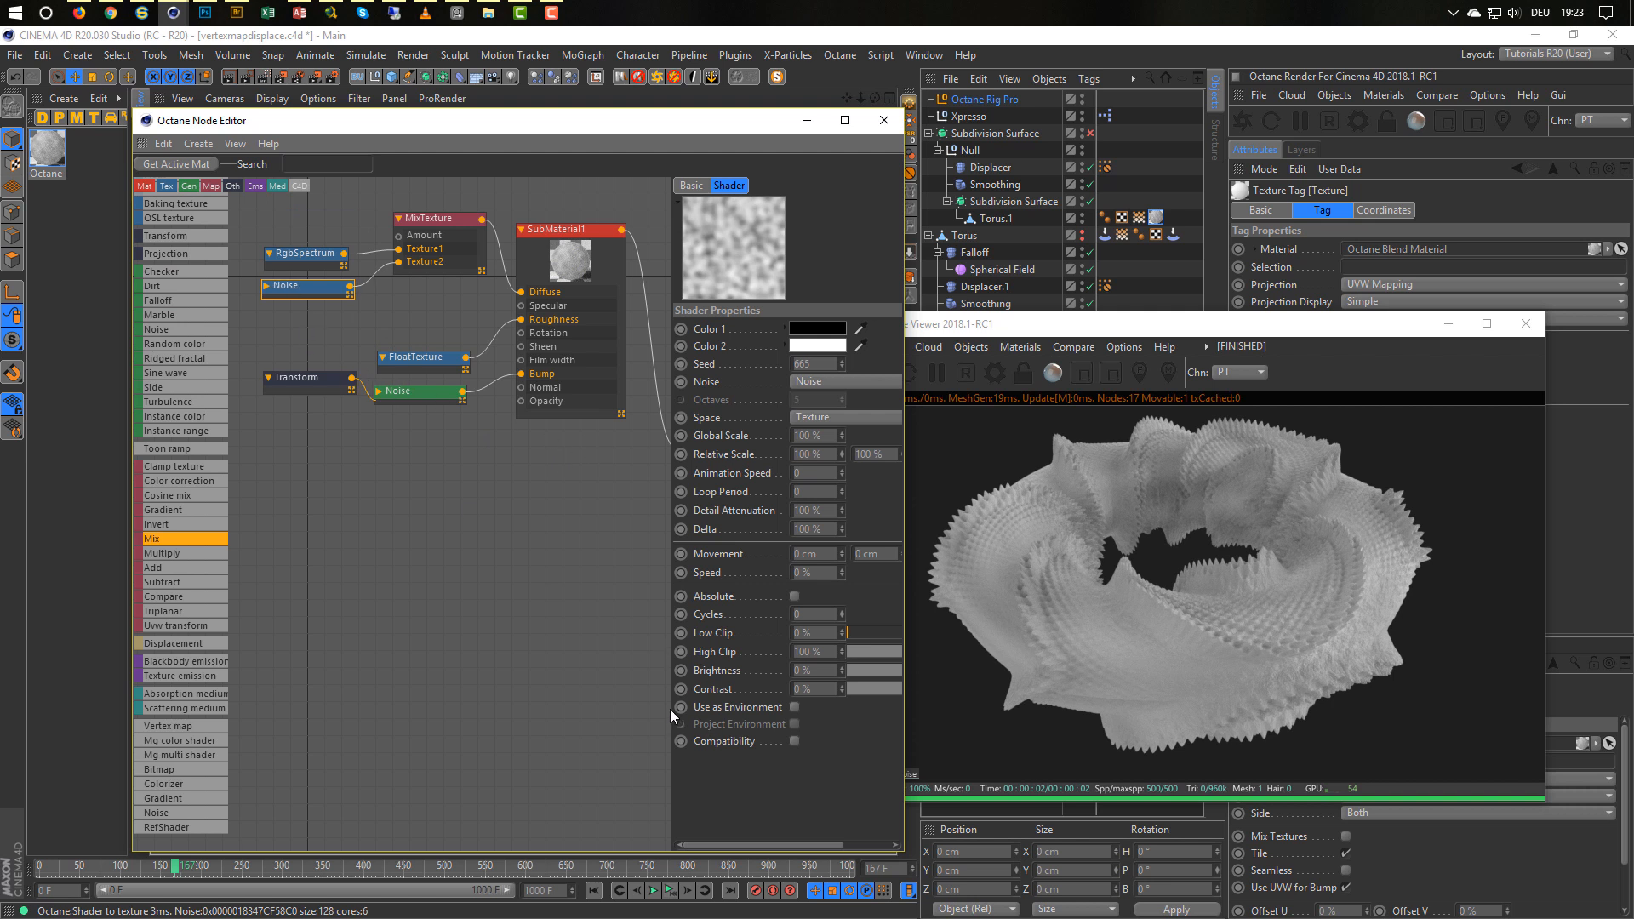
drag(672, 708, 526, 692)
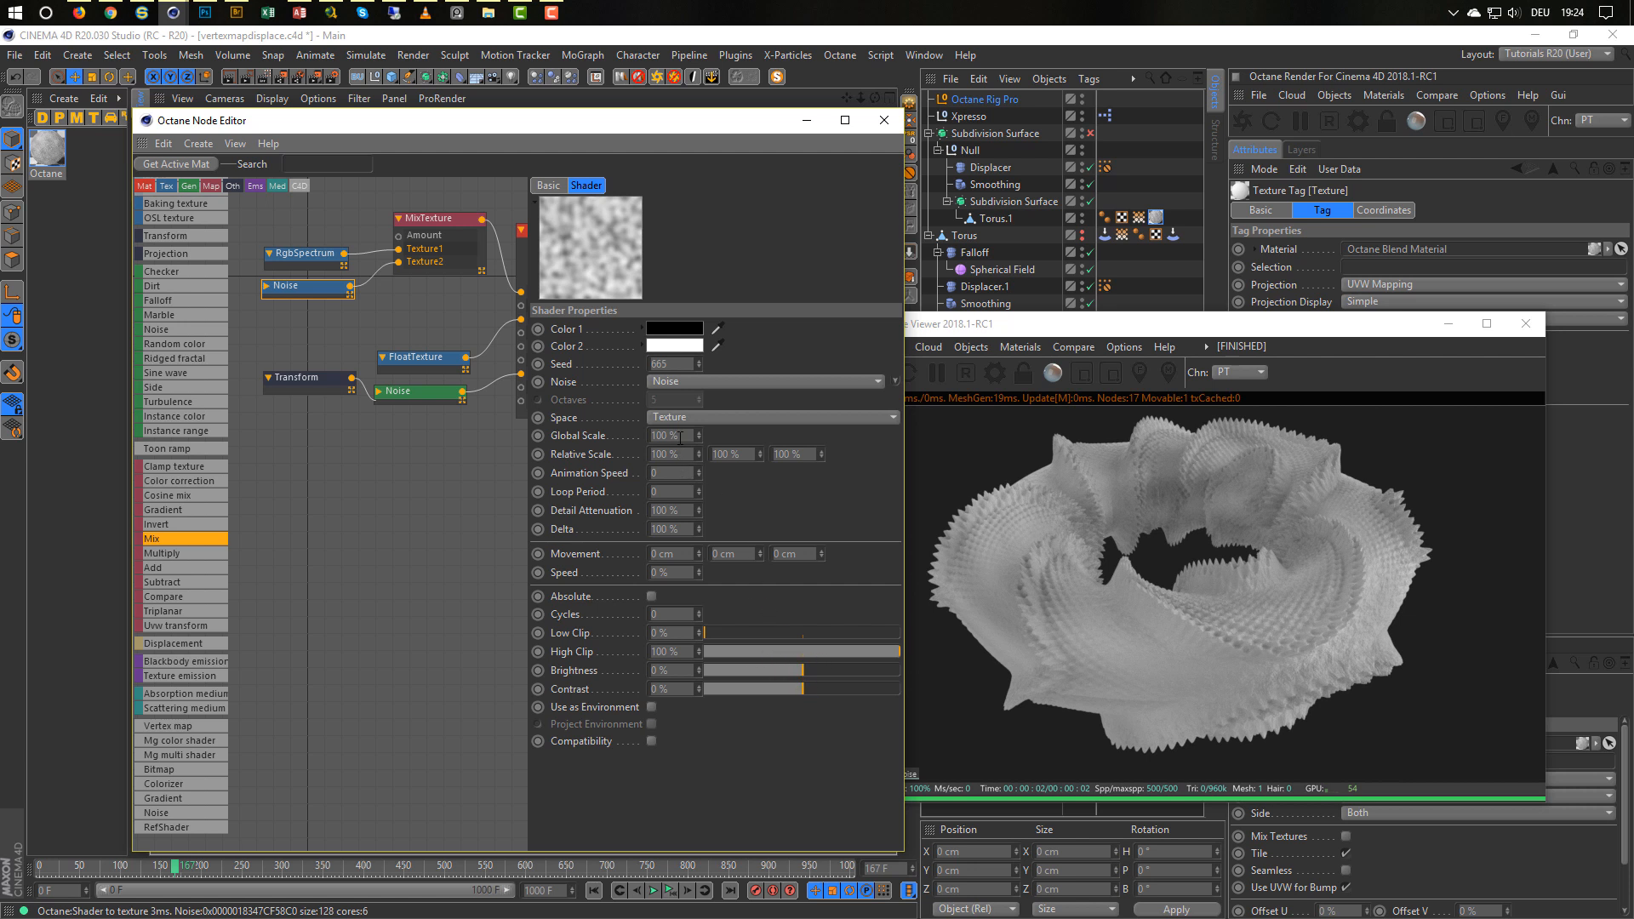
text(10)
key(Return)
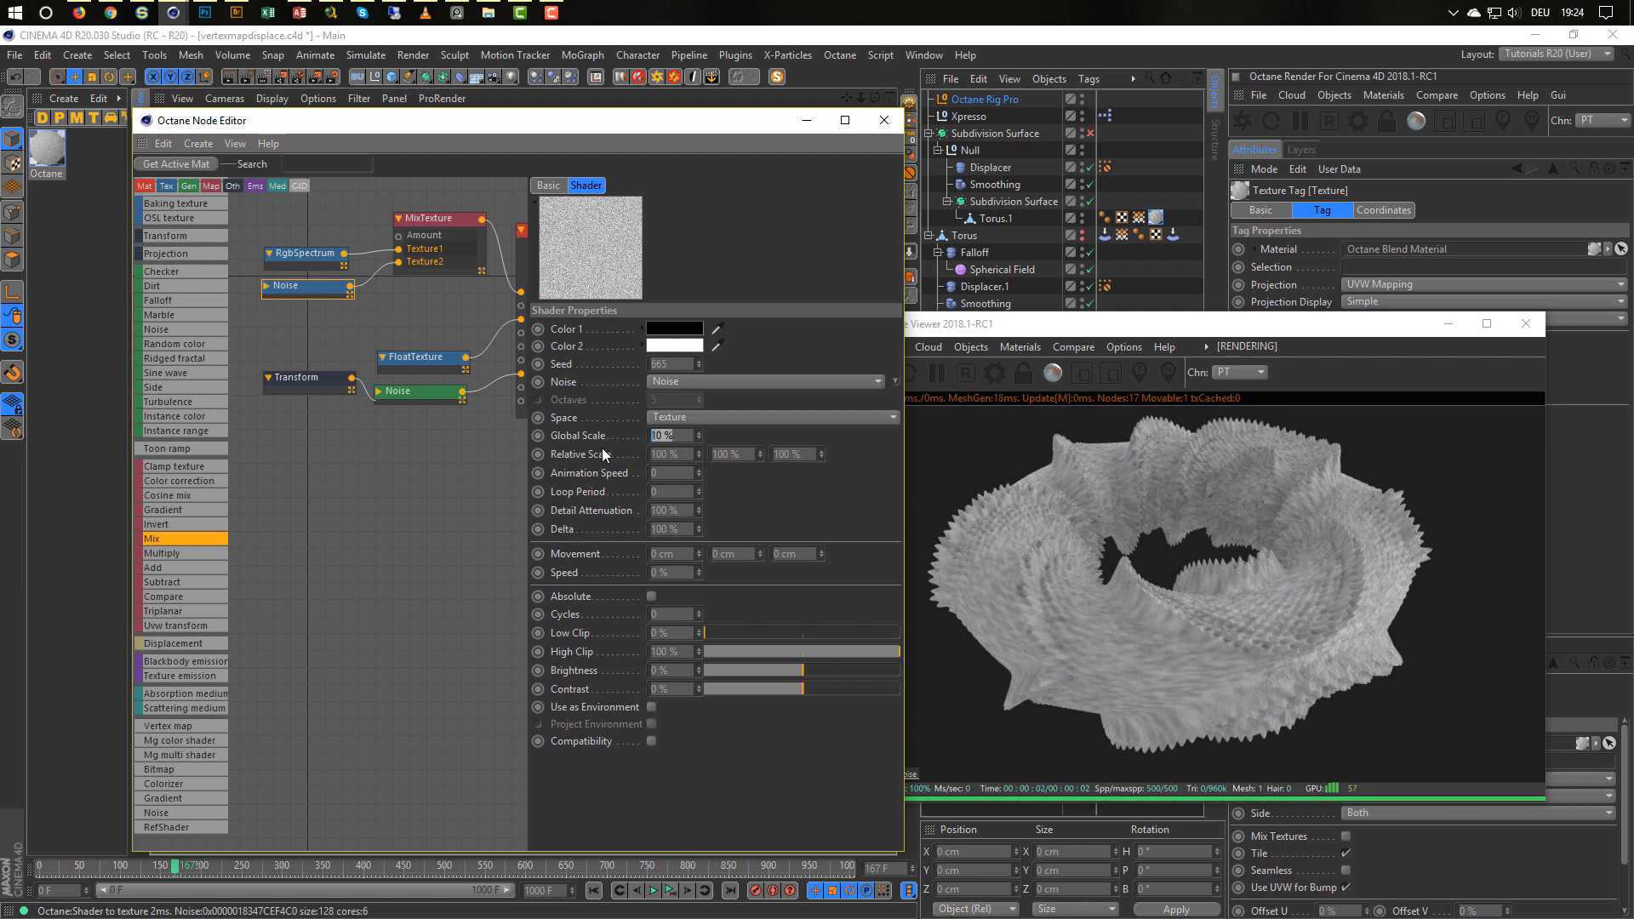
text(5)
key(Return)
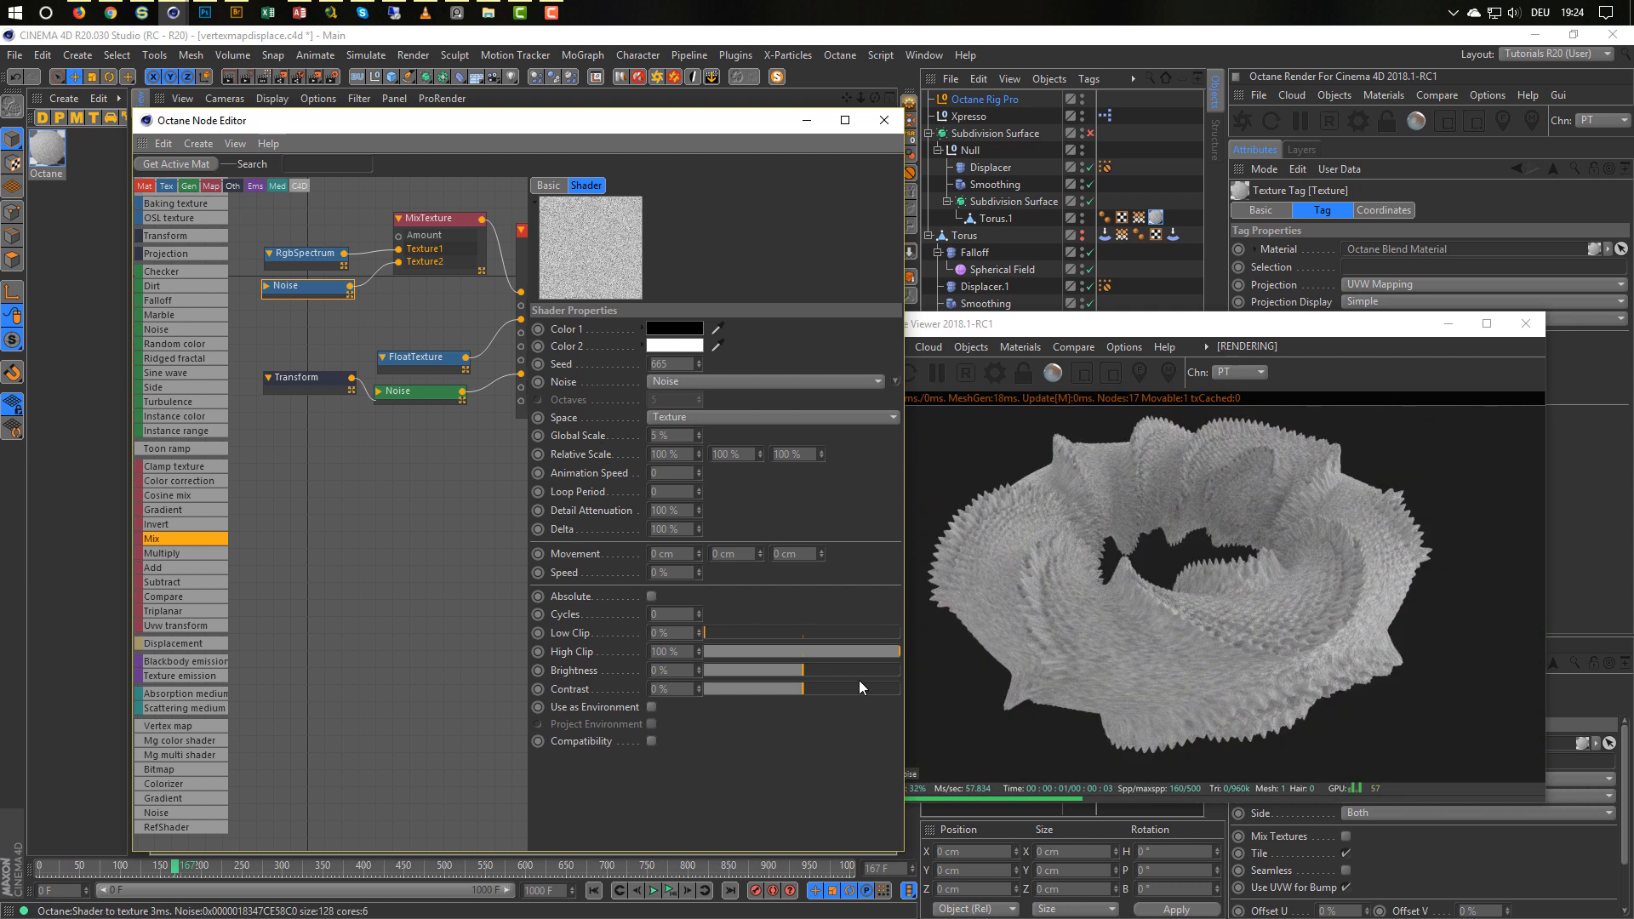
Raise the C4D Noise node's Contrast to 100% and lower its High Clip to 55%.
click(855, 689)
drag(906, 686, 902, 694)
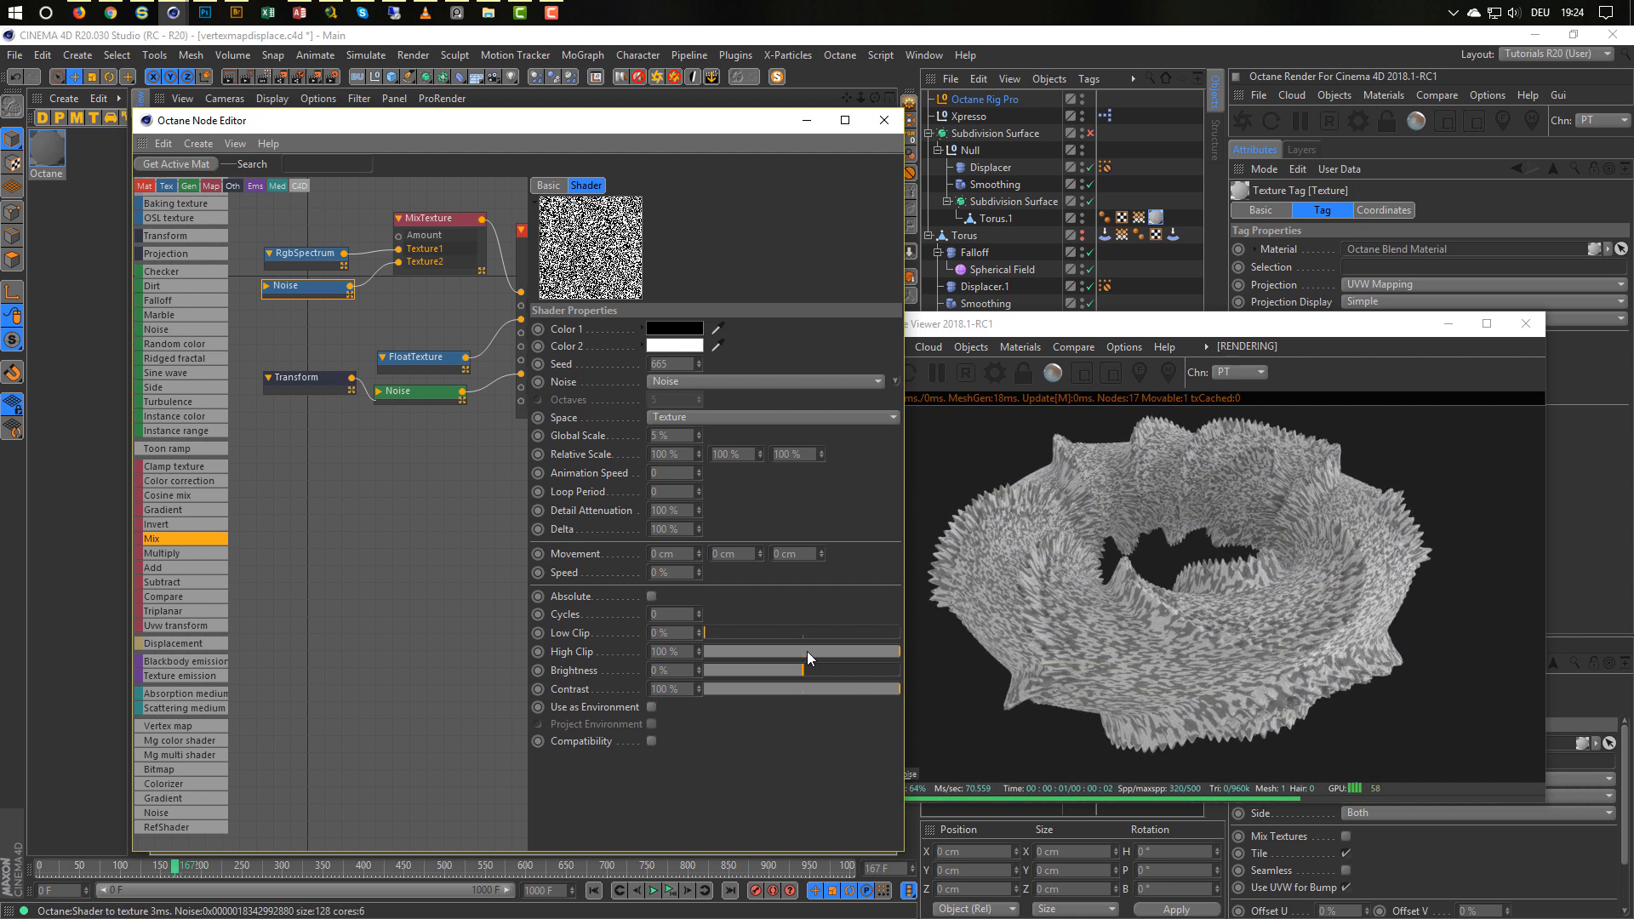
drag(807, 651, 777, 651)
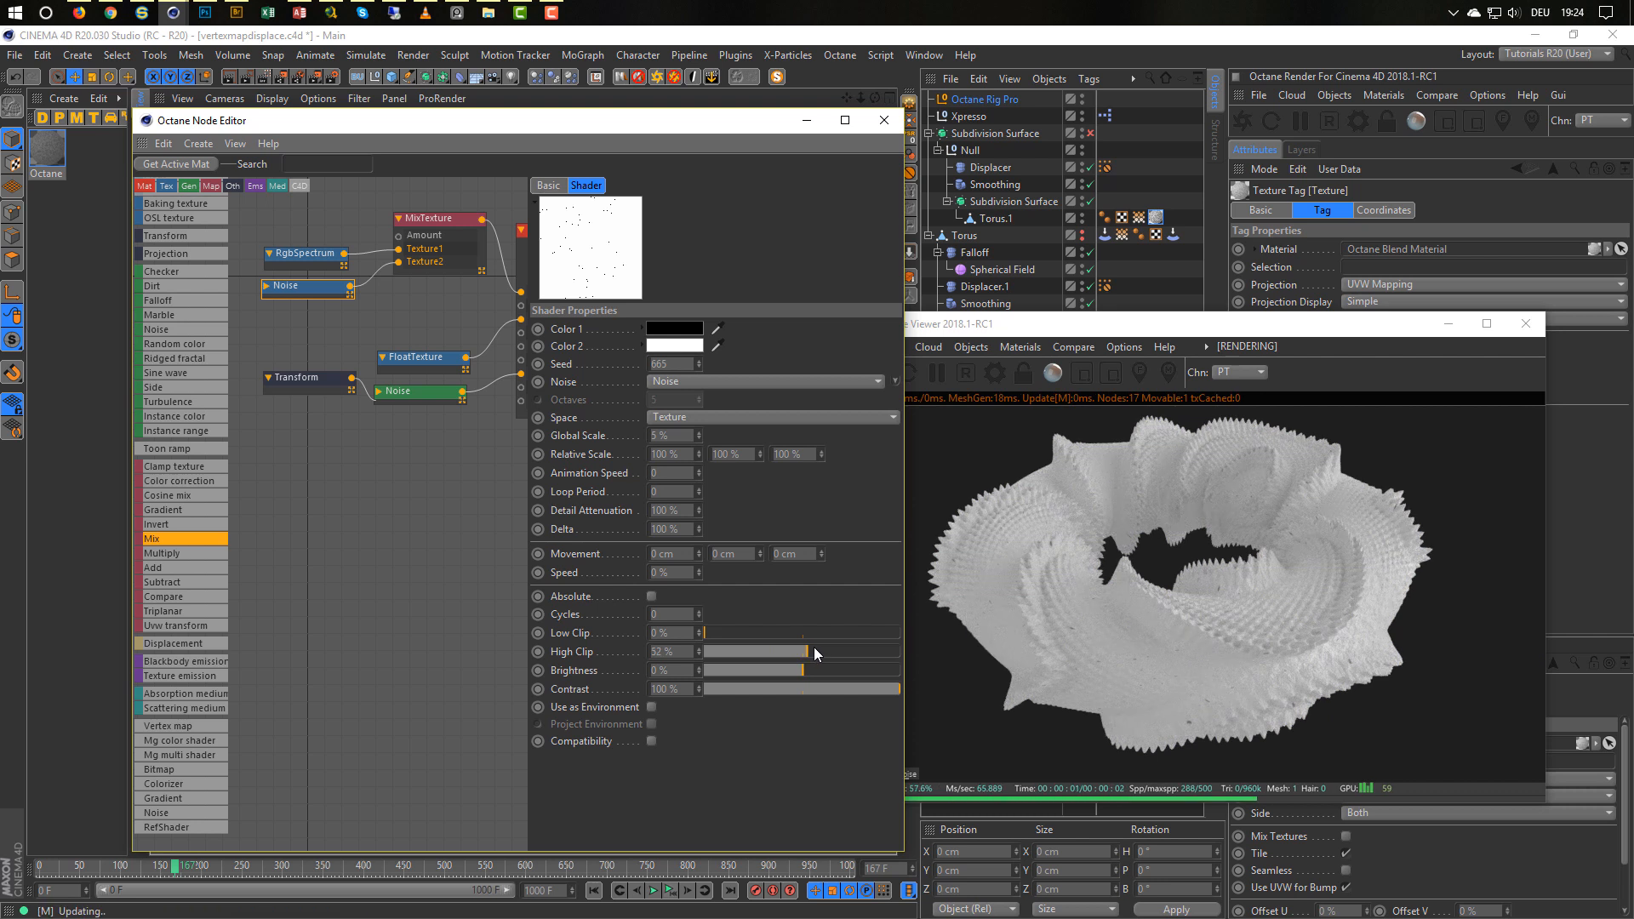
click(817, 650)
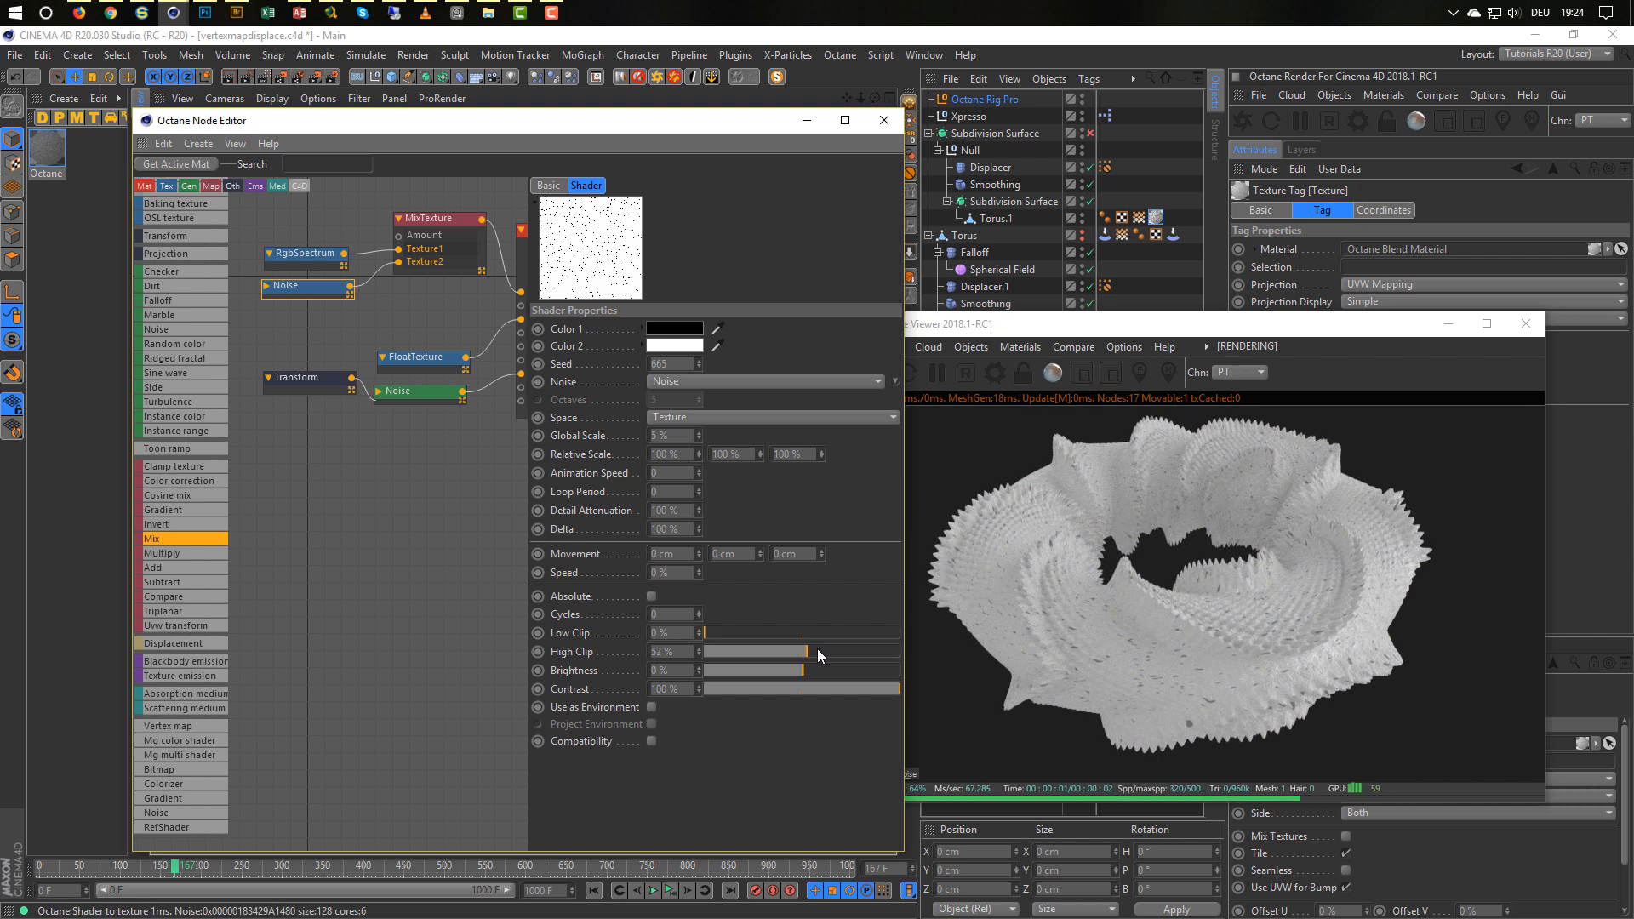
click(814, 652)
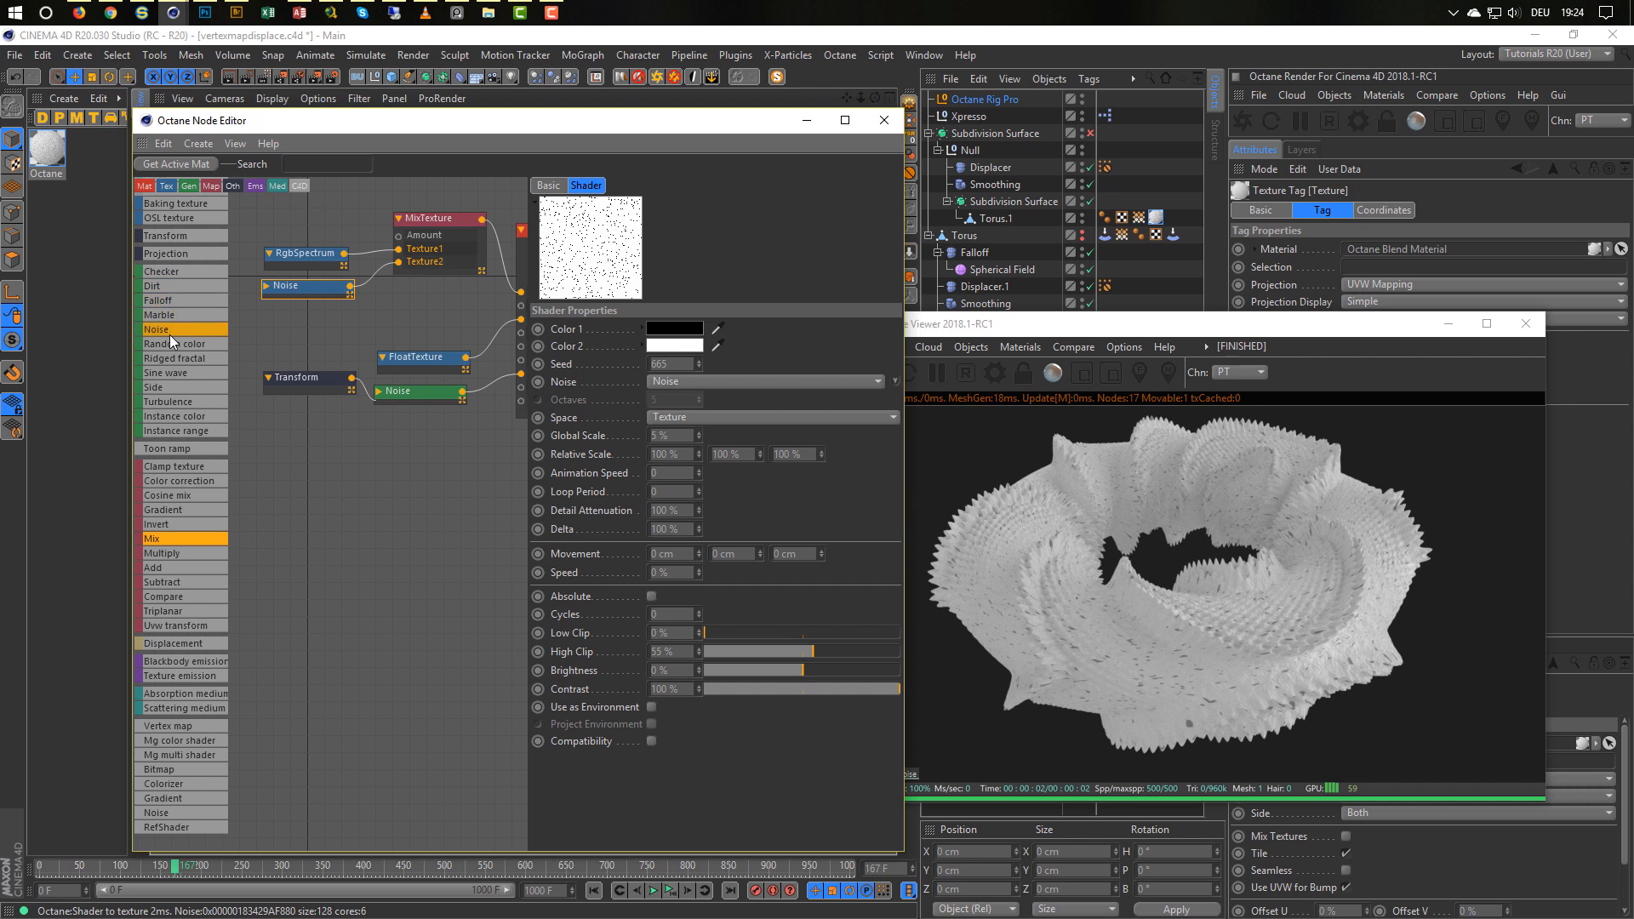
Try a Falloff map on the MixTexture's Amount input and delete the Falloff node.
drag(273, 213, 315, 212)
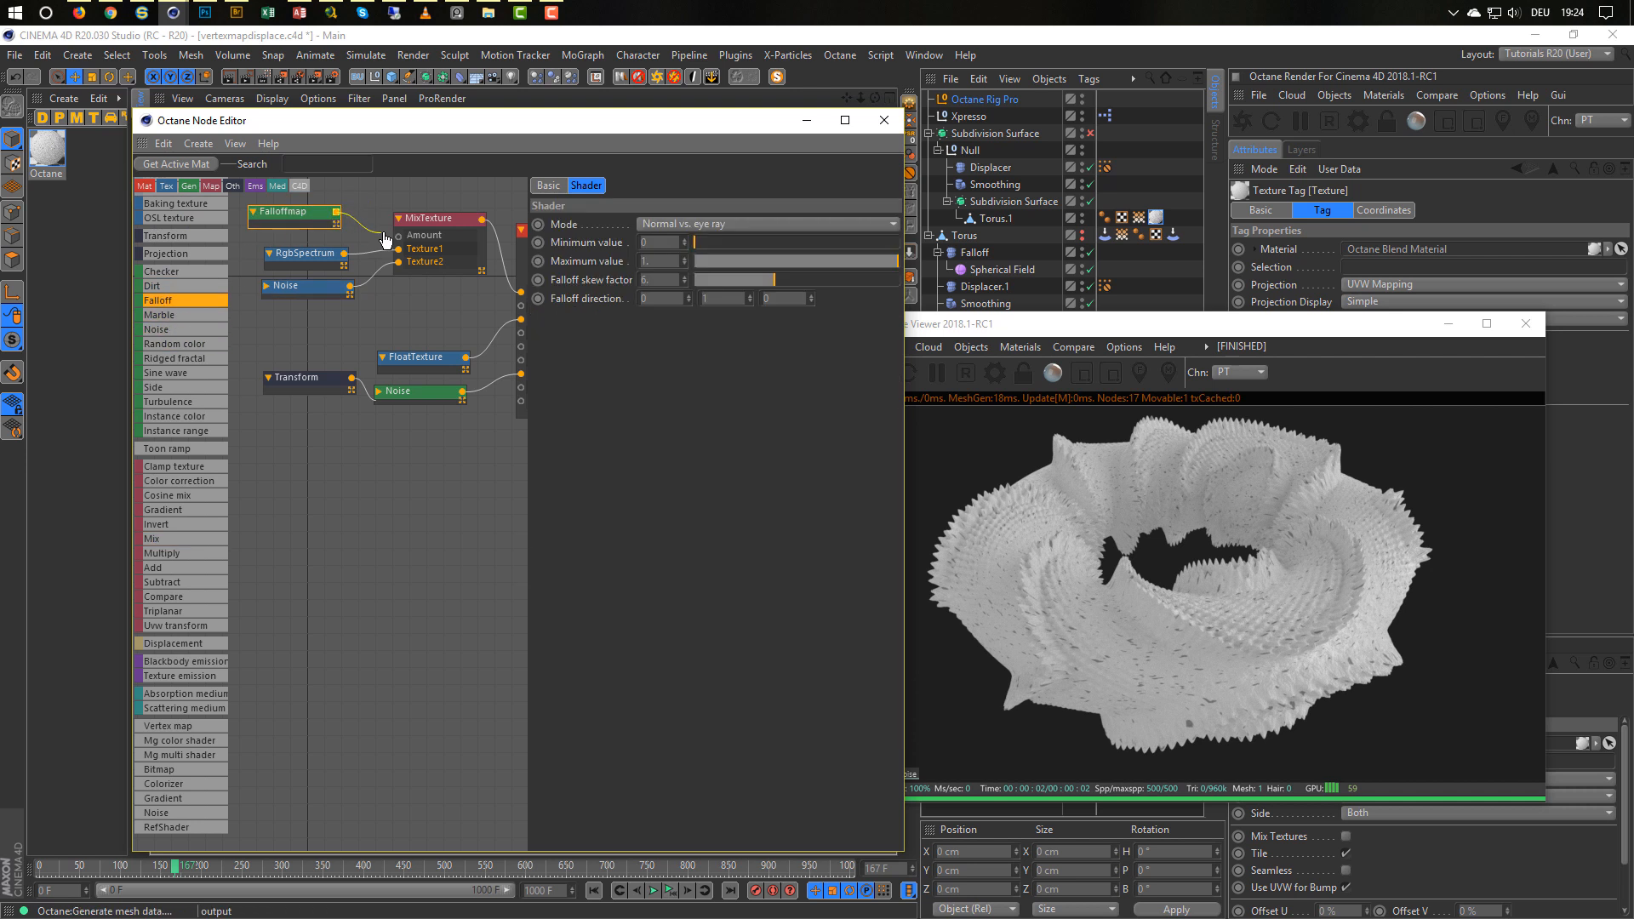
drag(399, 246, 399, 238)
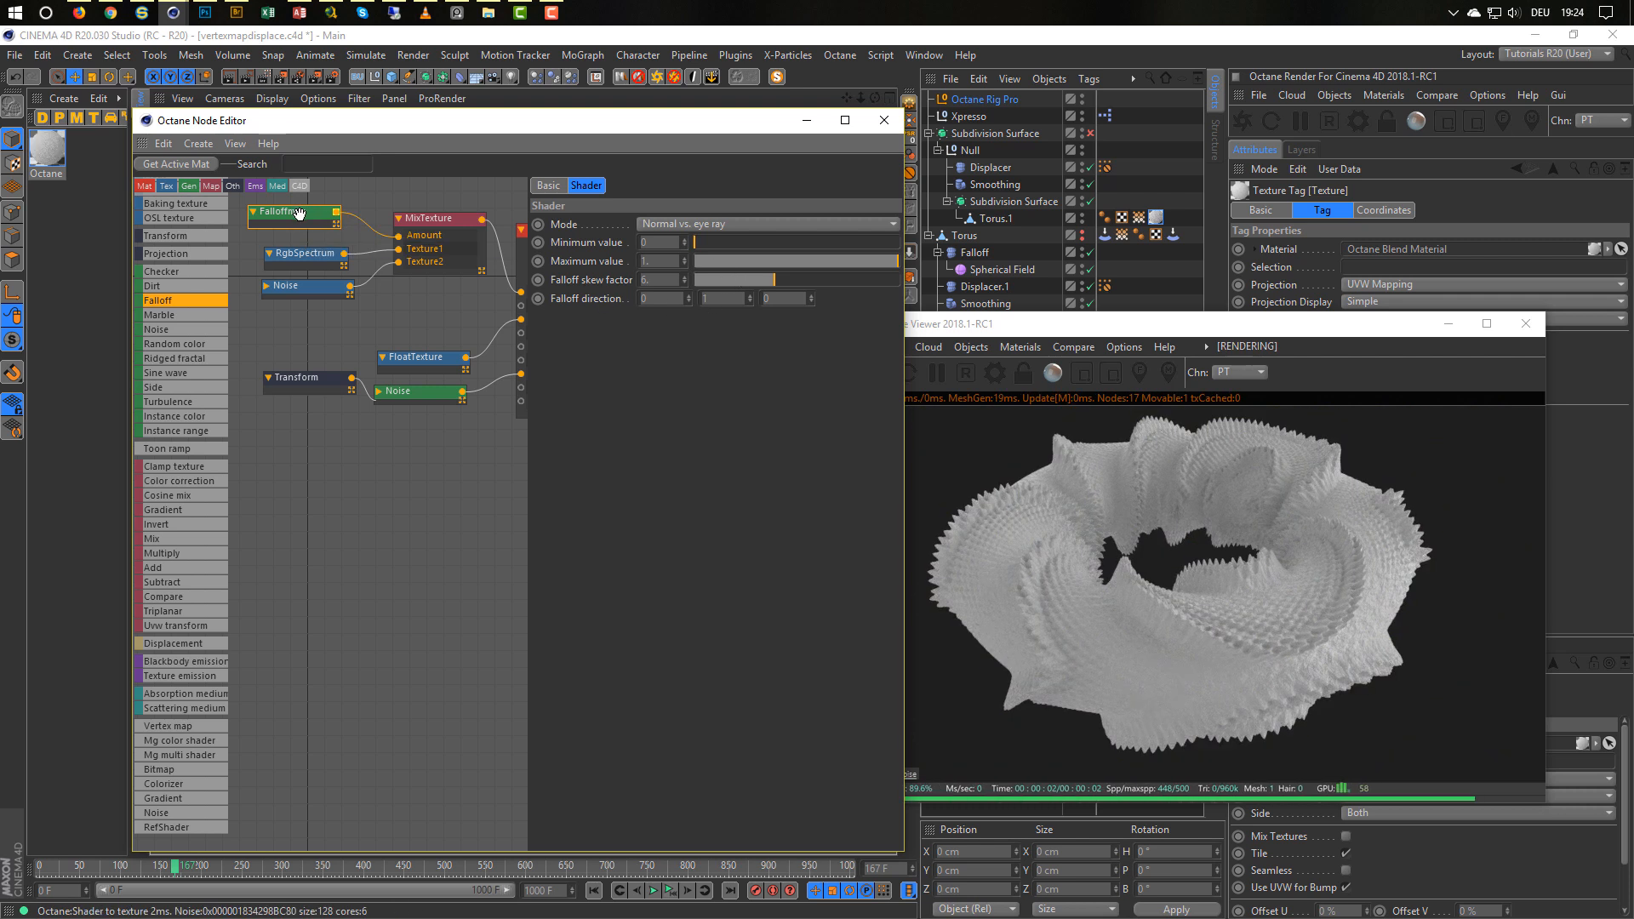
key(Delete)
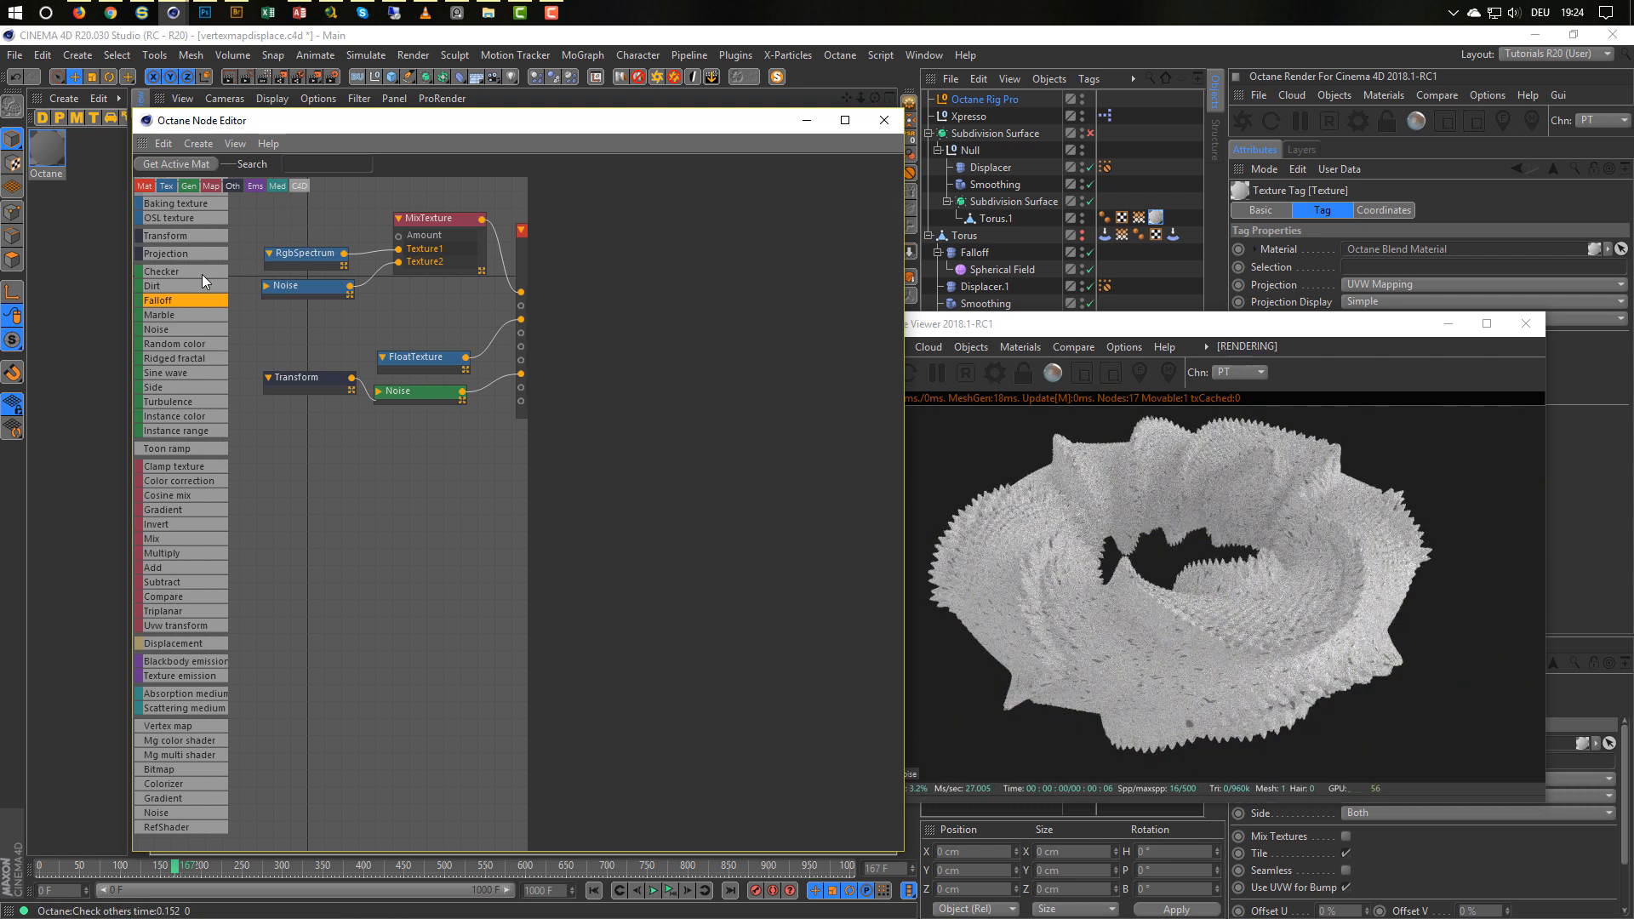
scroll(199, 269, up, 2)
scroll(199, 269, up, 3)
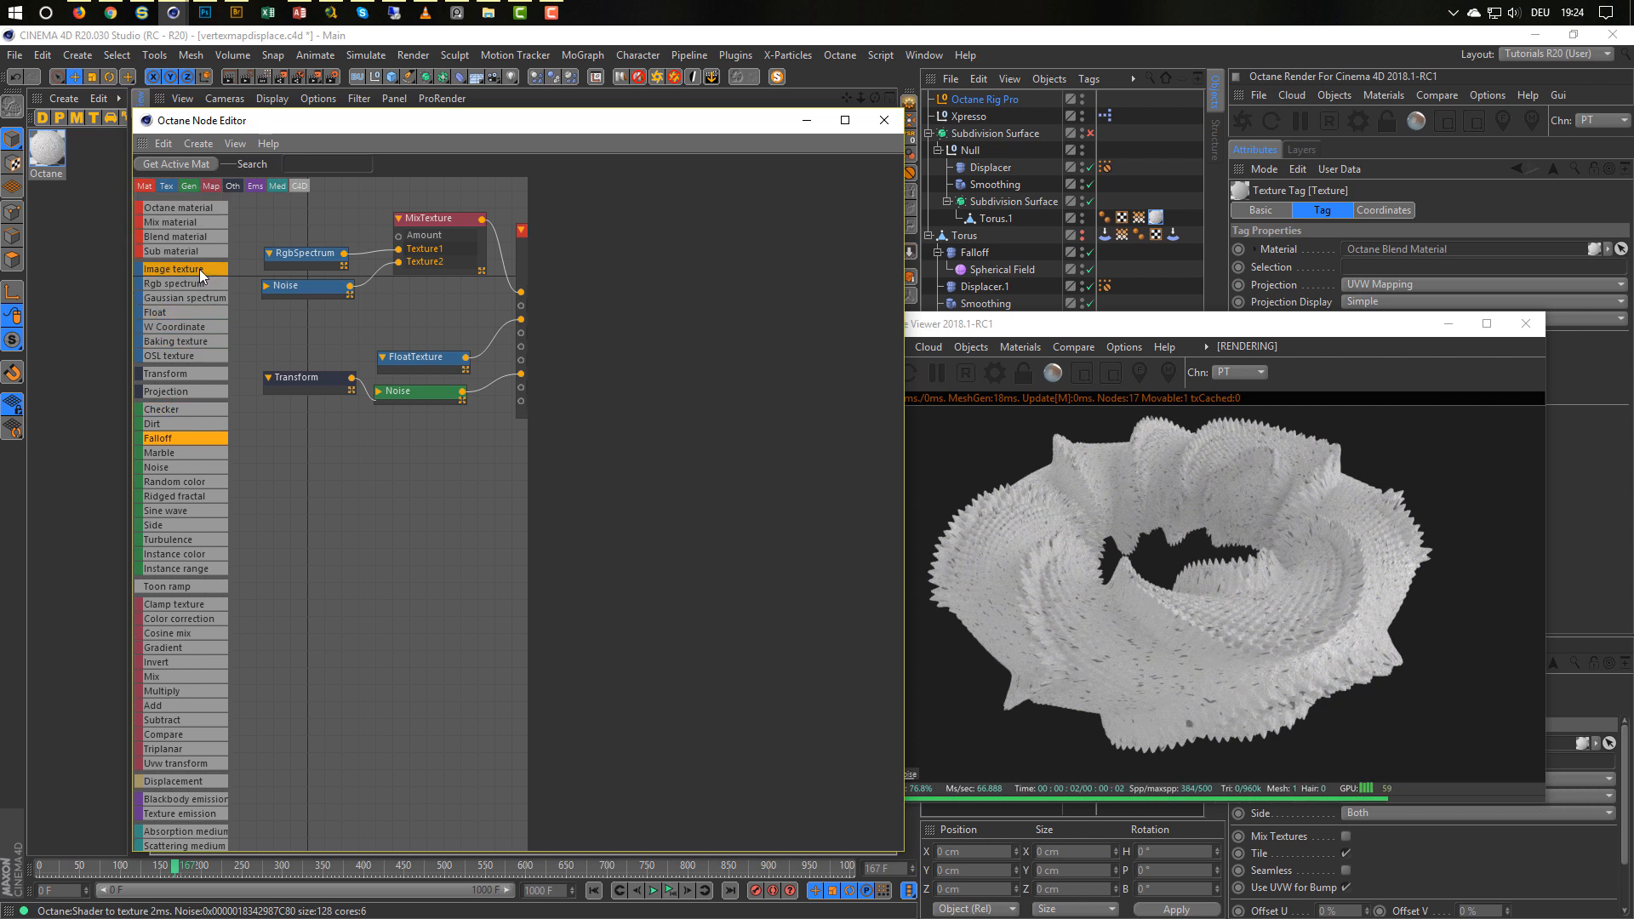
Feed the MixTexture's Amount input from a new Float texture and raise its value to about 0.91.
drag(288, 207, 398, 234)
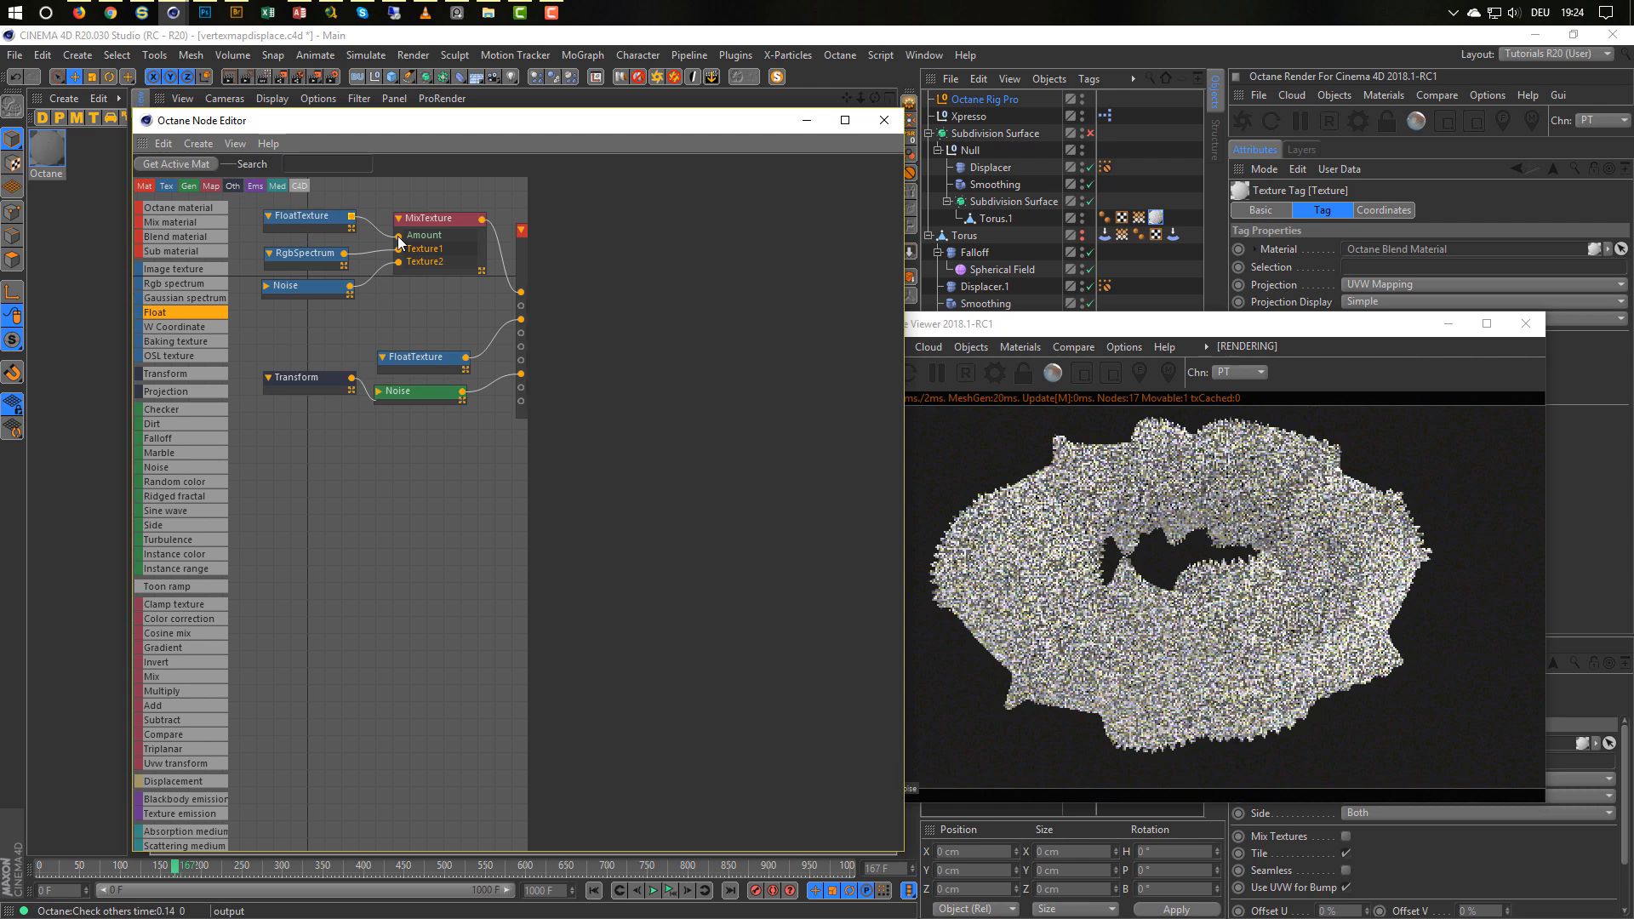
click(309, 225)
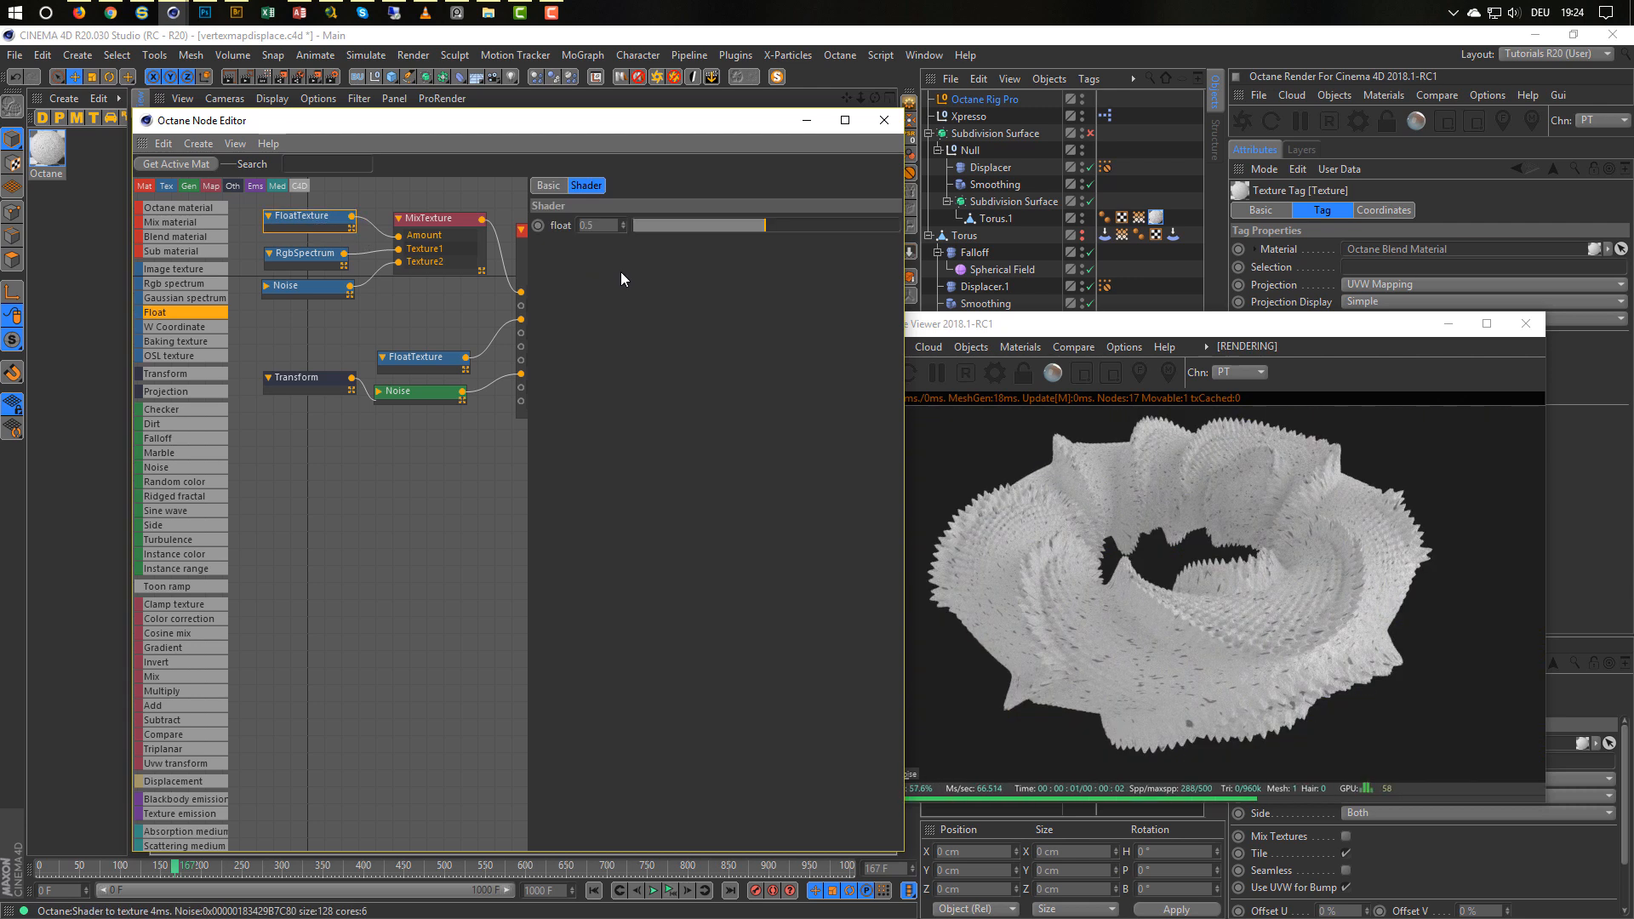
click(765, 224)
drag(742, 223, 865, 228)
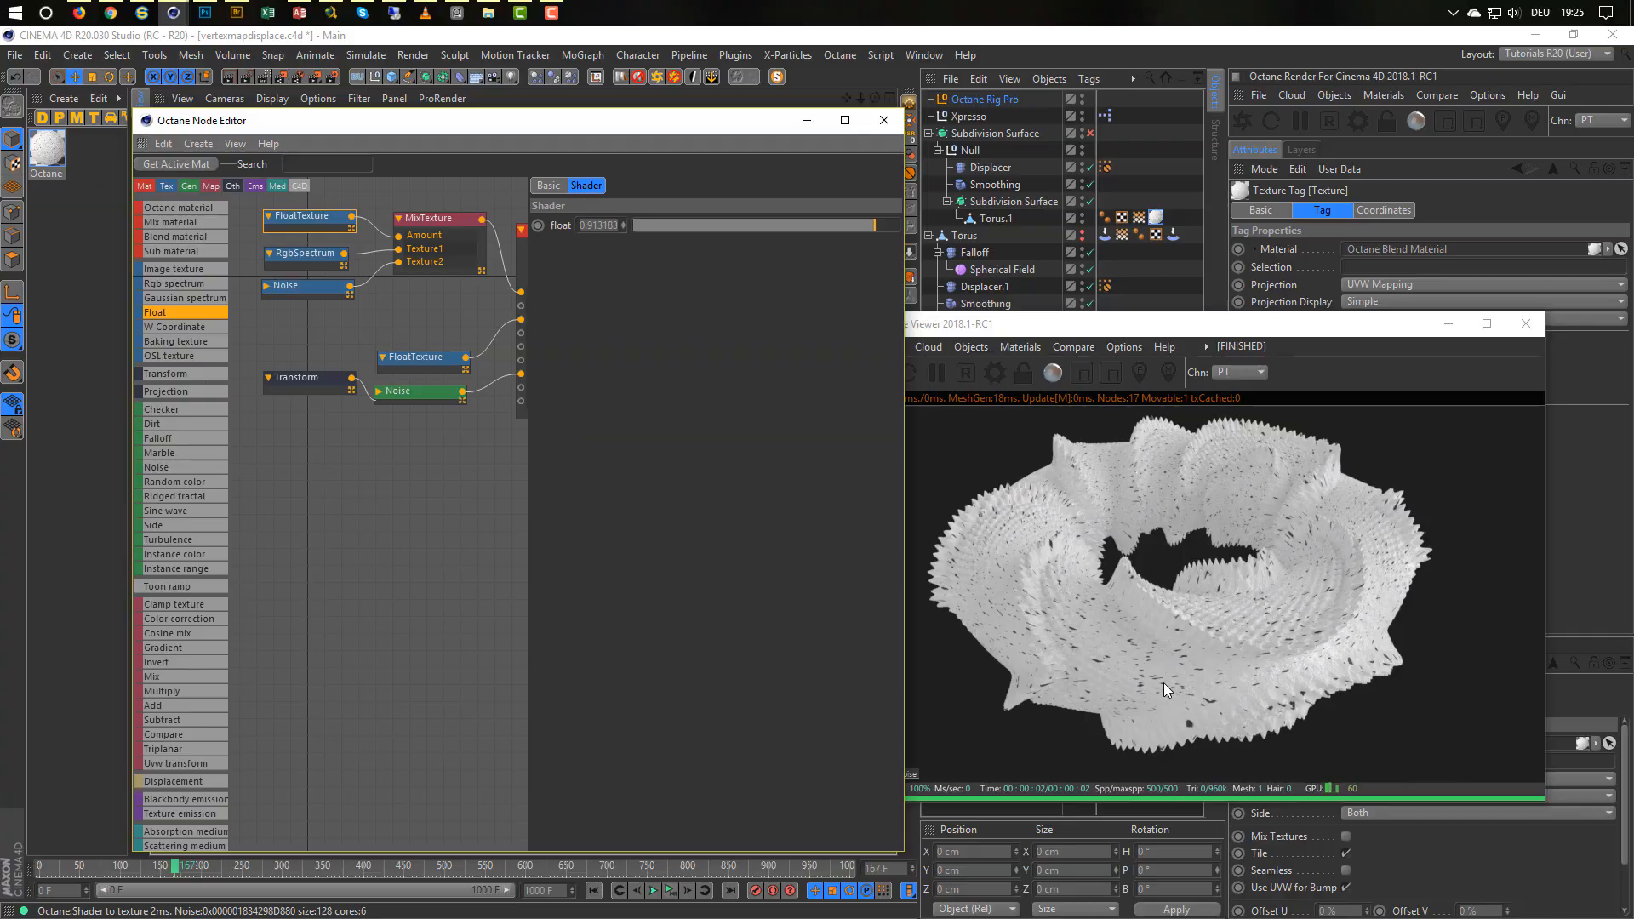
Raise the bump Noise node's Omega to about 0.73 and change its type to Circular.
alt+right_drag(1165, 683, 1450, 431)
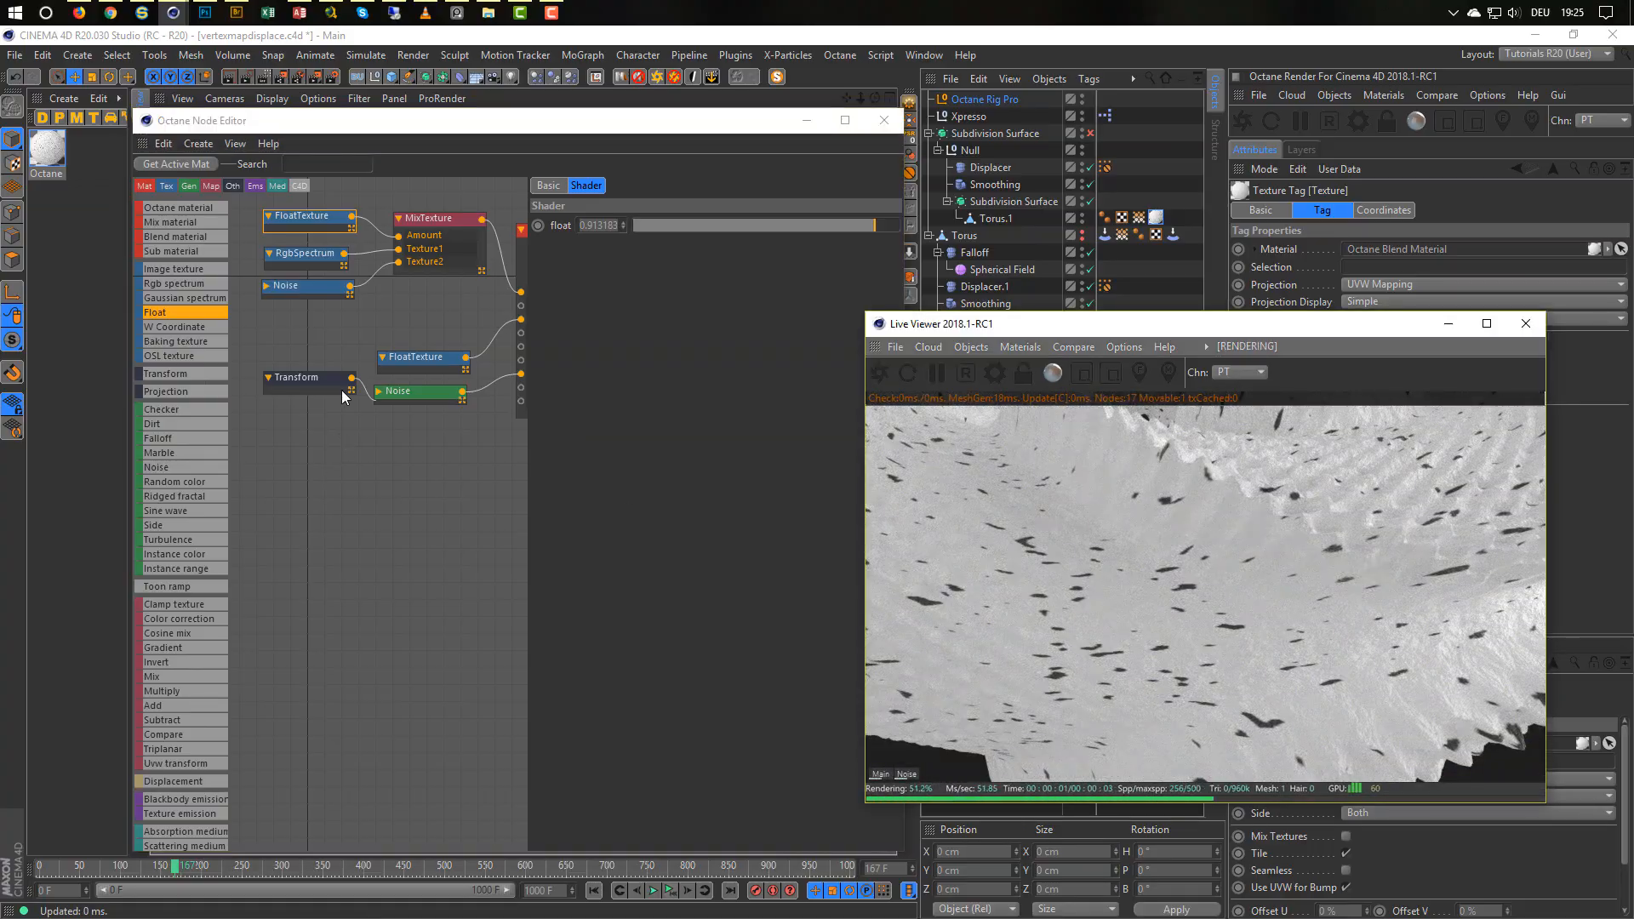
click(310, 291)
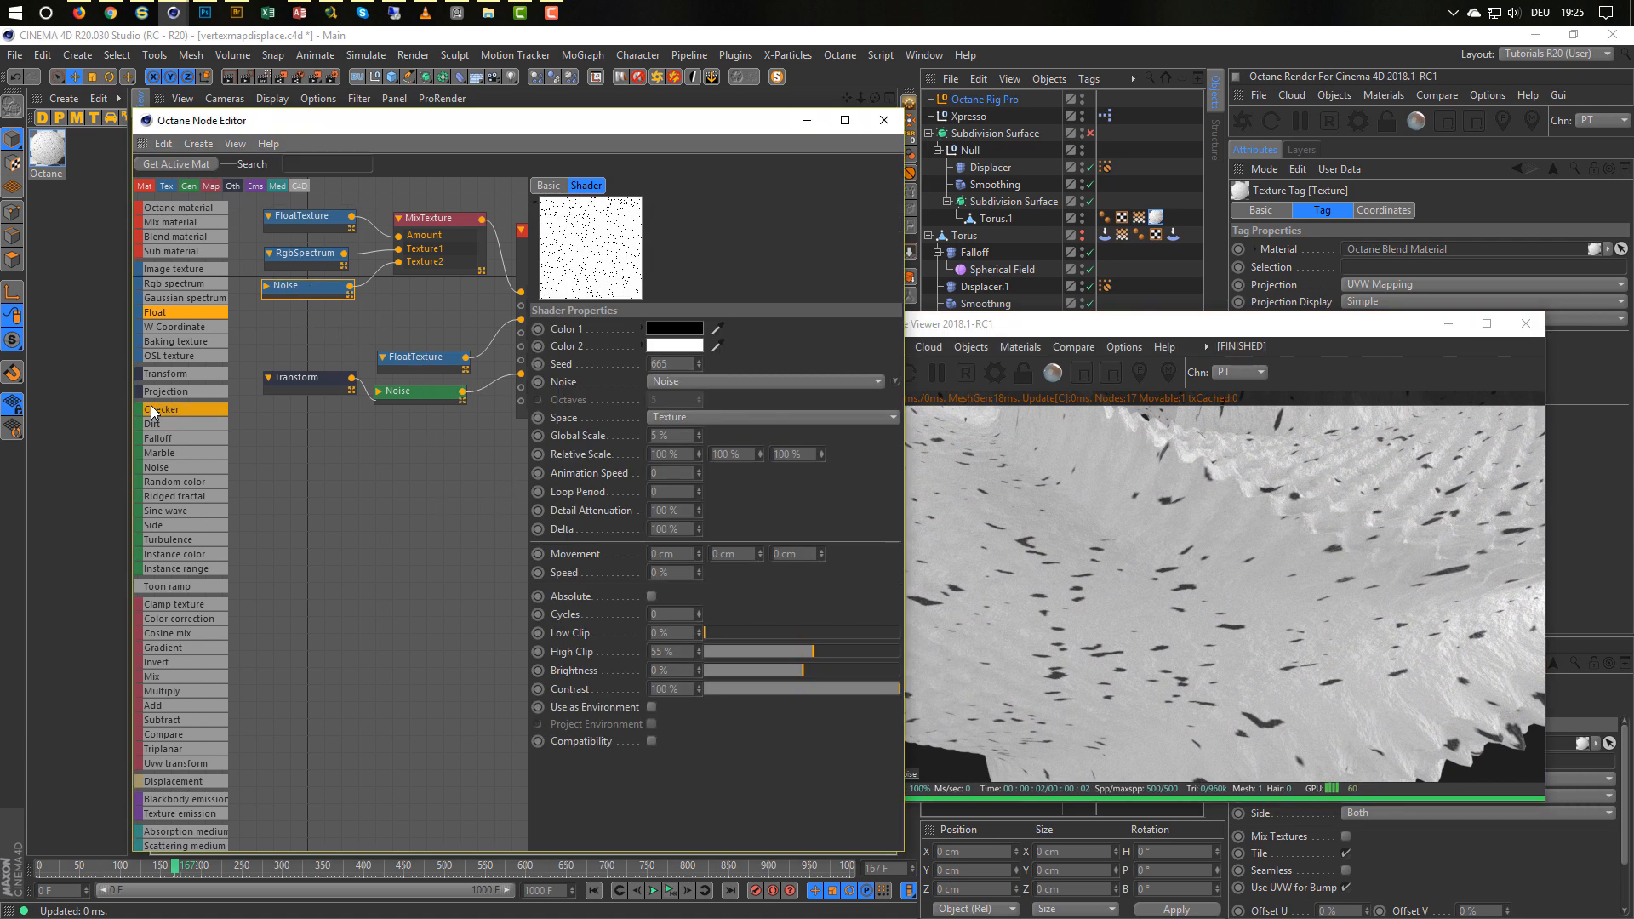
drag(132, 411, 14, 444)
middle_drag(300, 435, 264, 447)
click(270, 401)
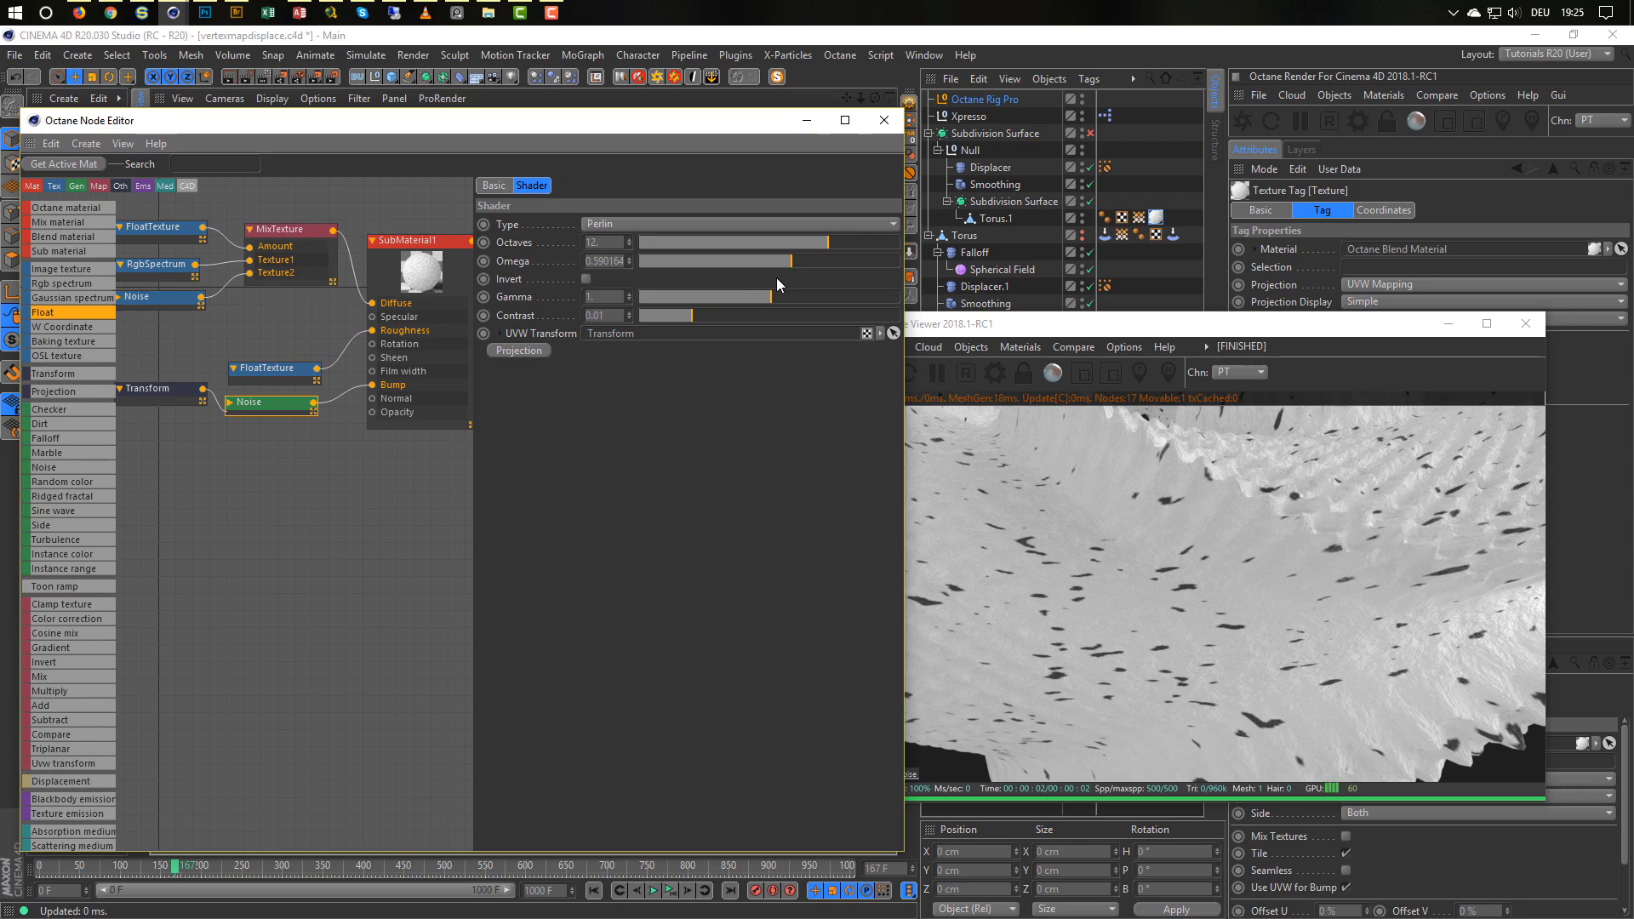
drag(807, 262, 829, 261)
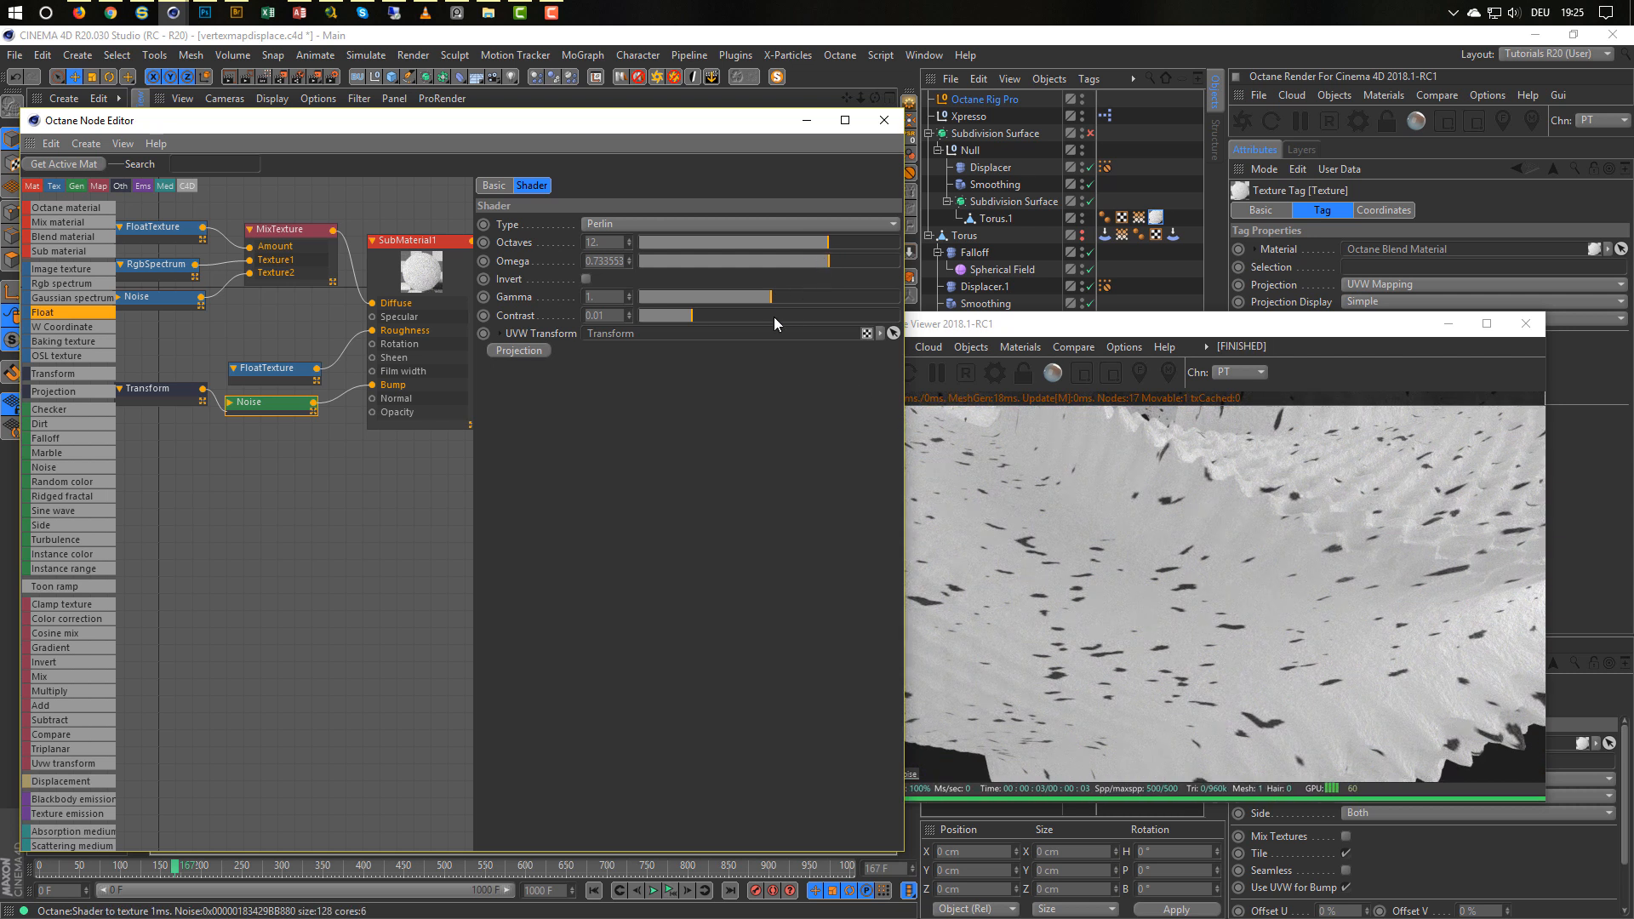
click(676, 225)
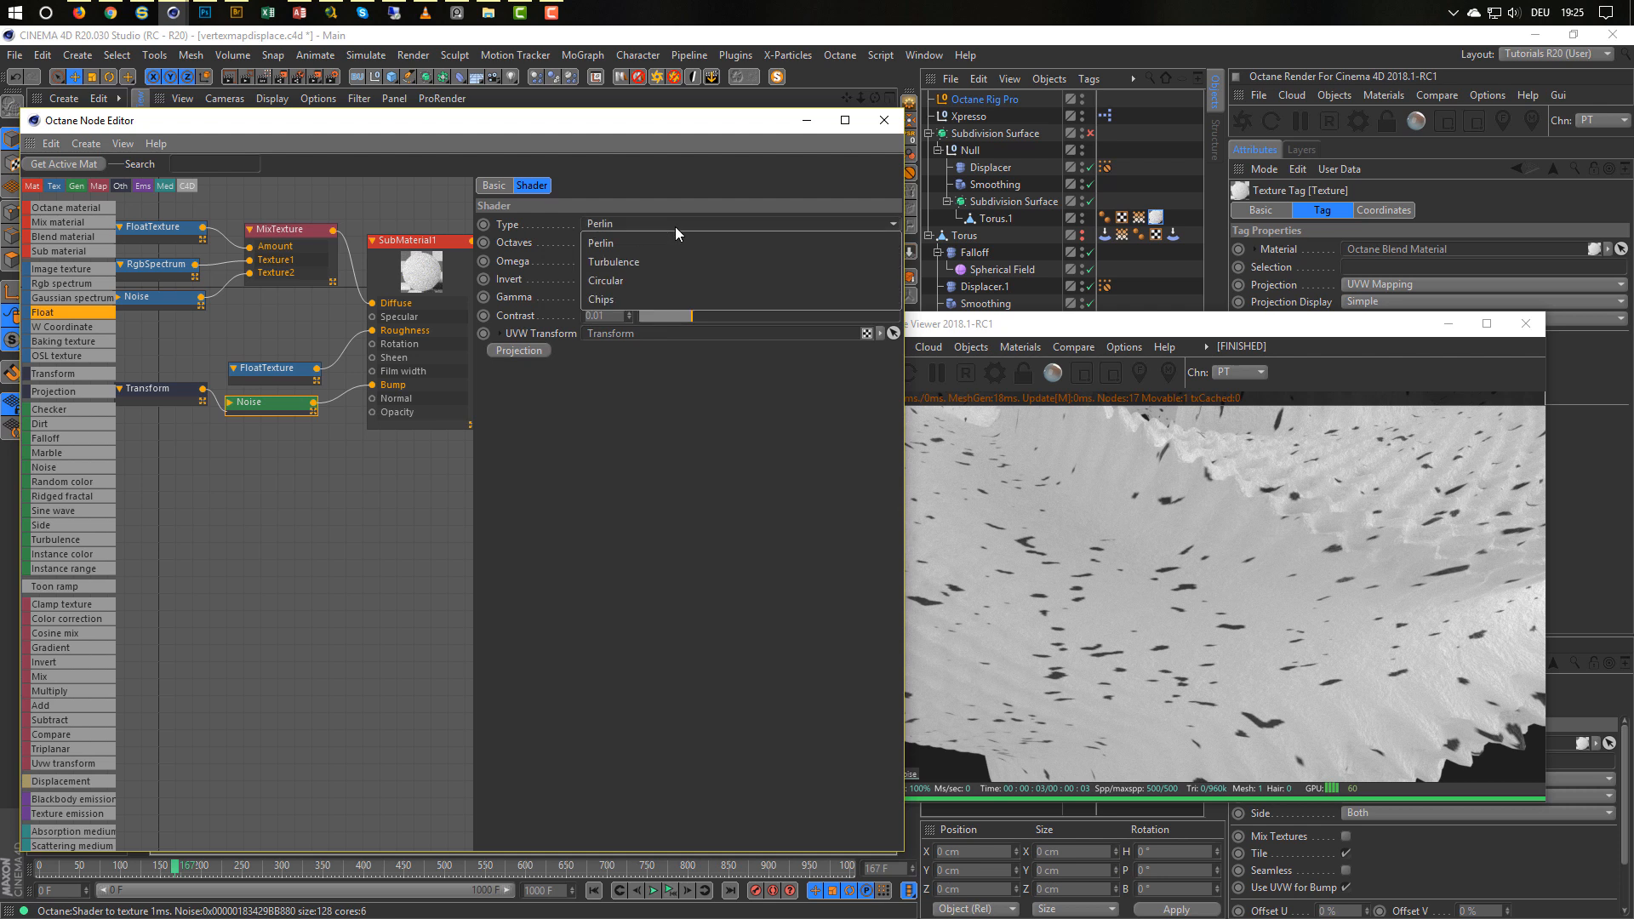
click(672, 280)
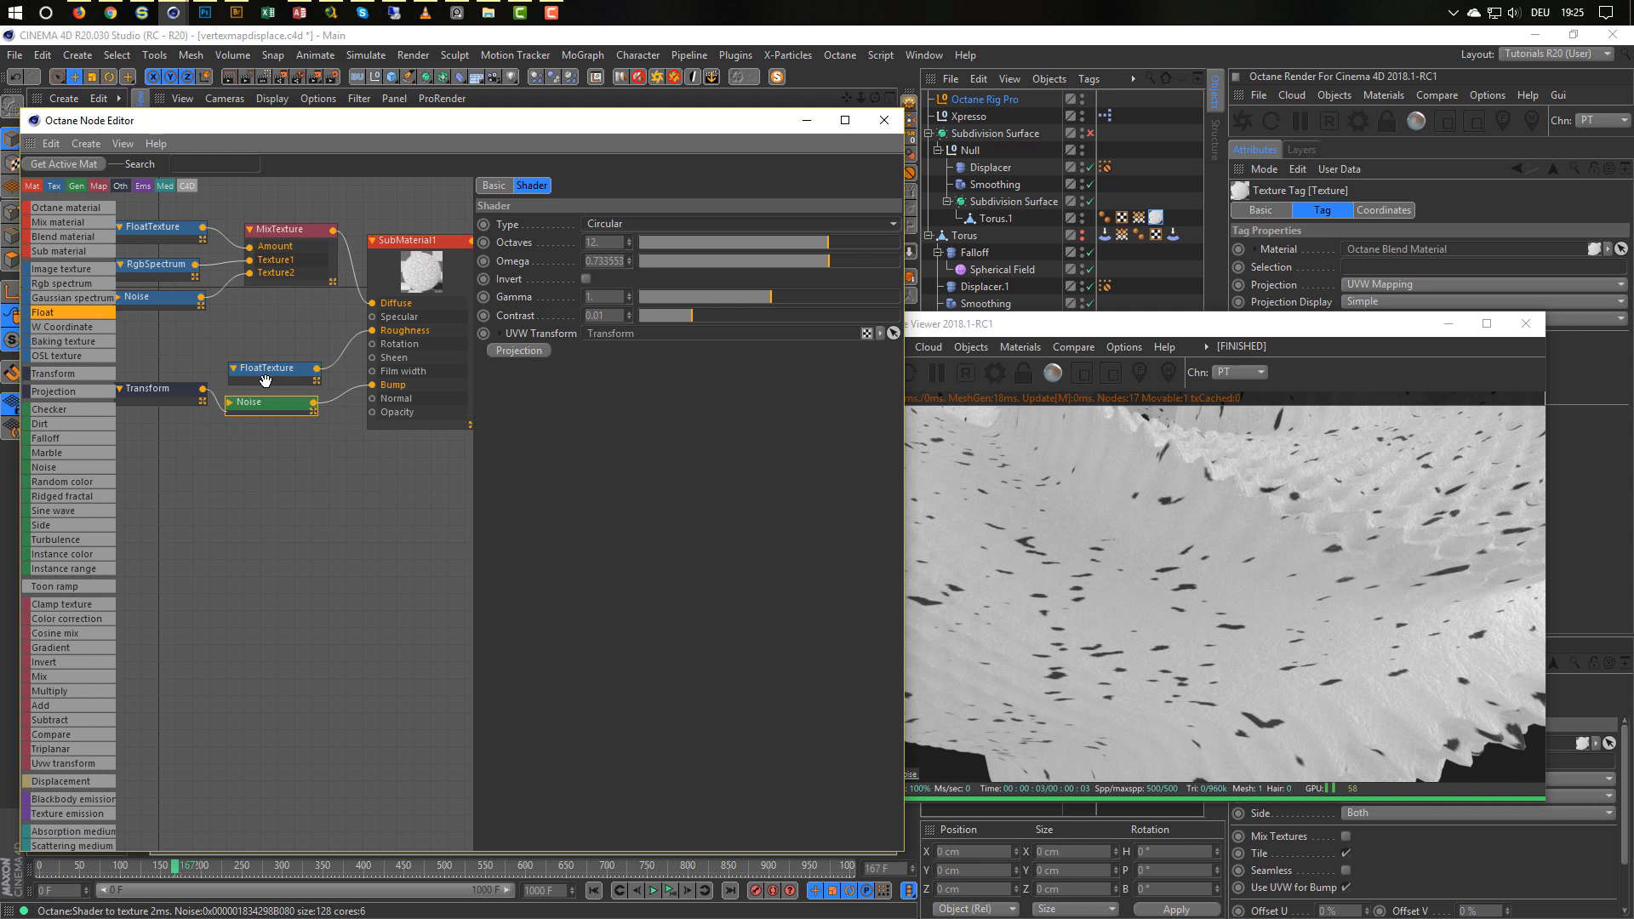
Set the first Relative Scale value of the C4D Noise node to 20% and check the speckles on the torus render.
click(155, 298)
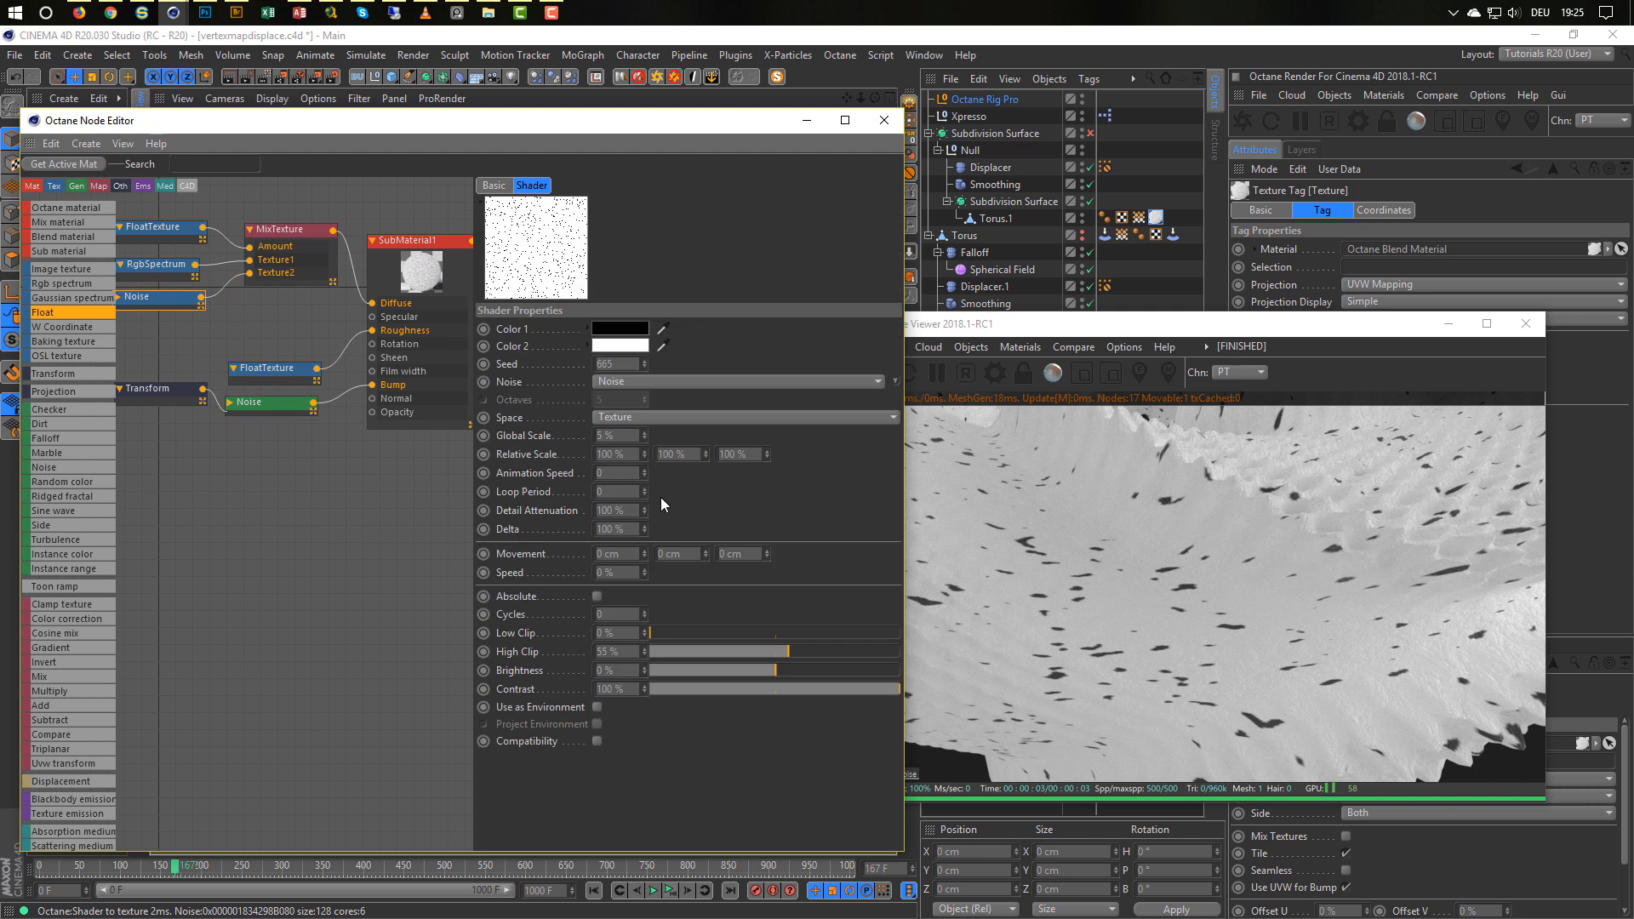
click(600, 458)
text(20)
key(Return)
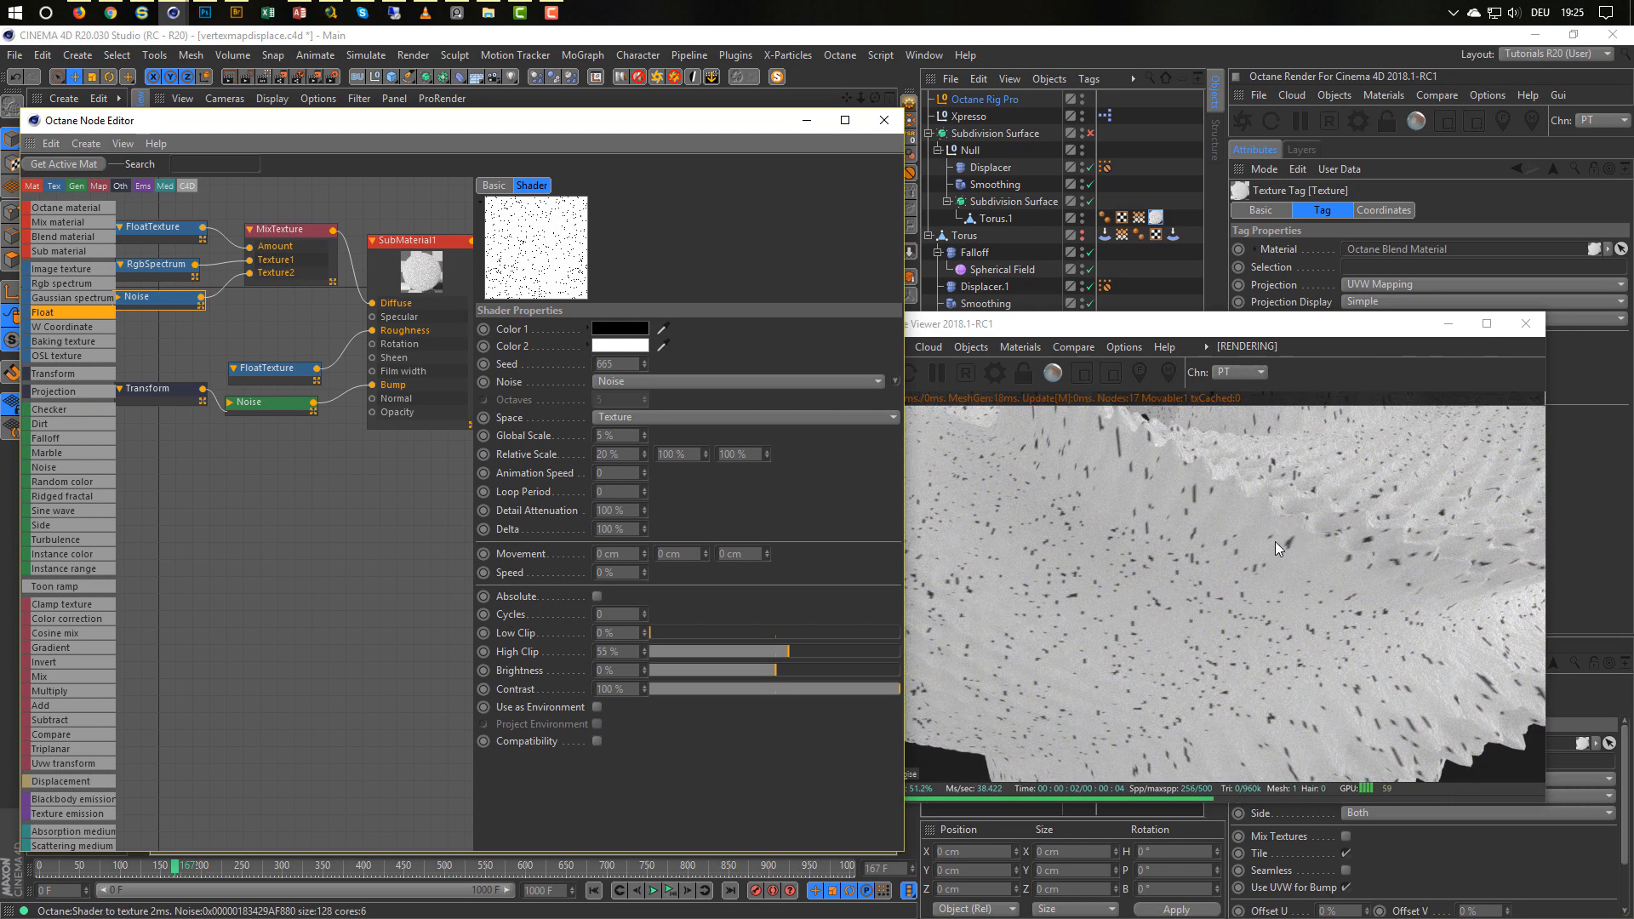
alt+right_drag(1275, 541, 685, 574)
alt+middle_drag(1137, 628, 1137, 645)
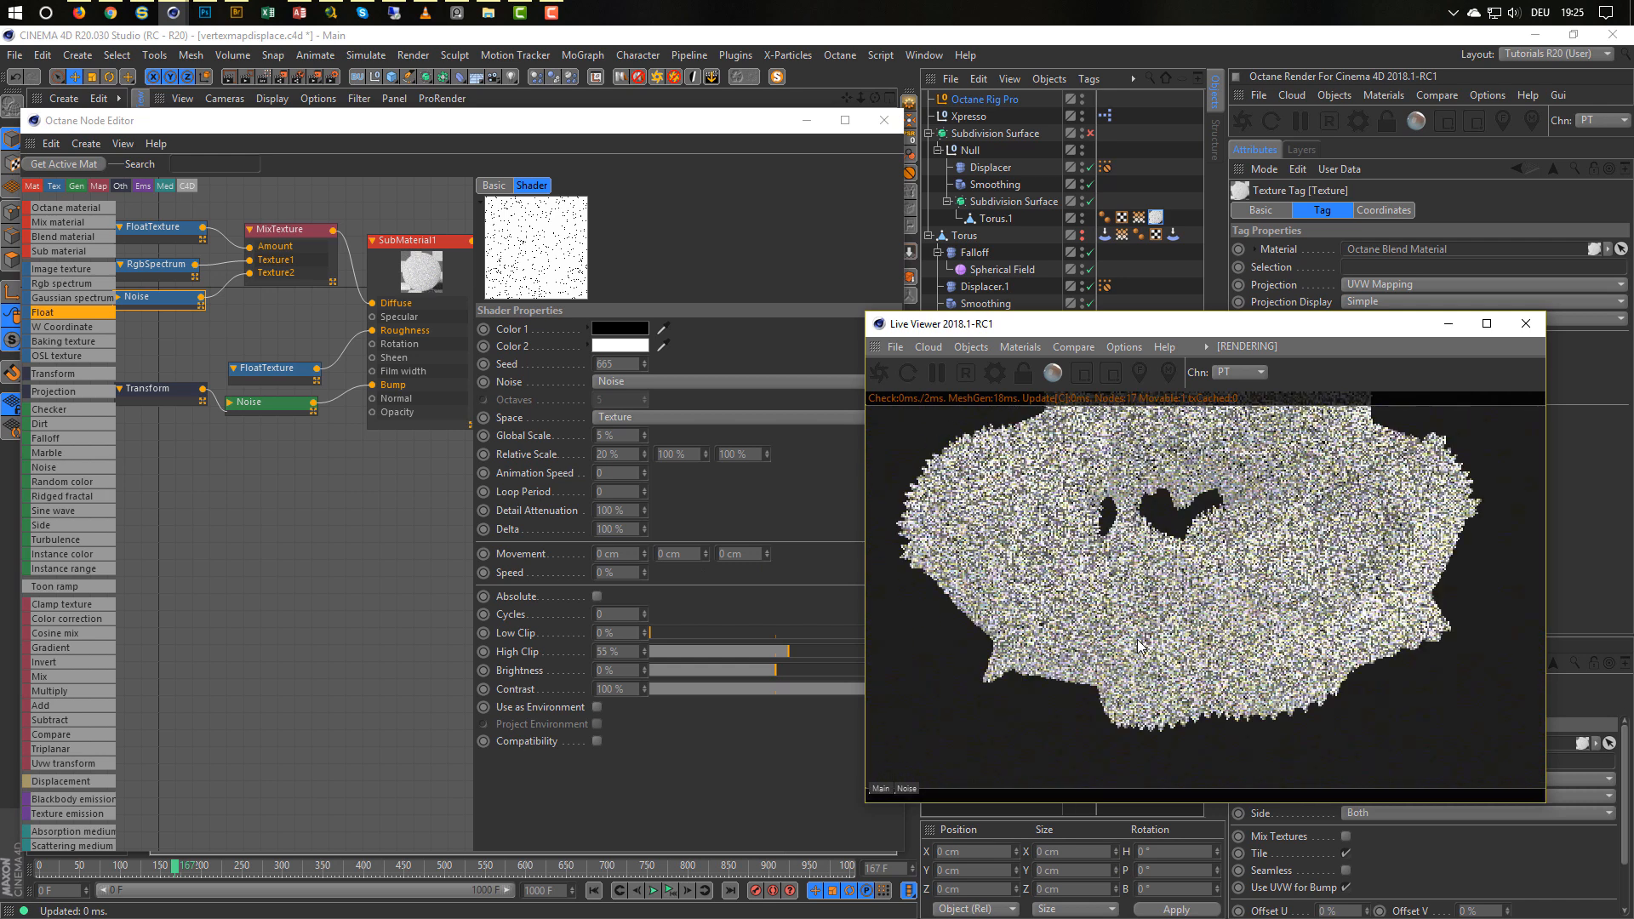
alt+drag(1138, 645, 1306, 674)
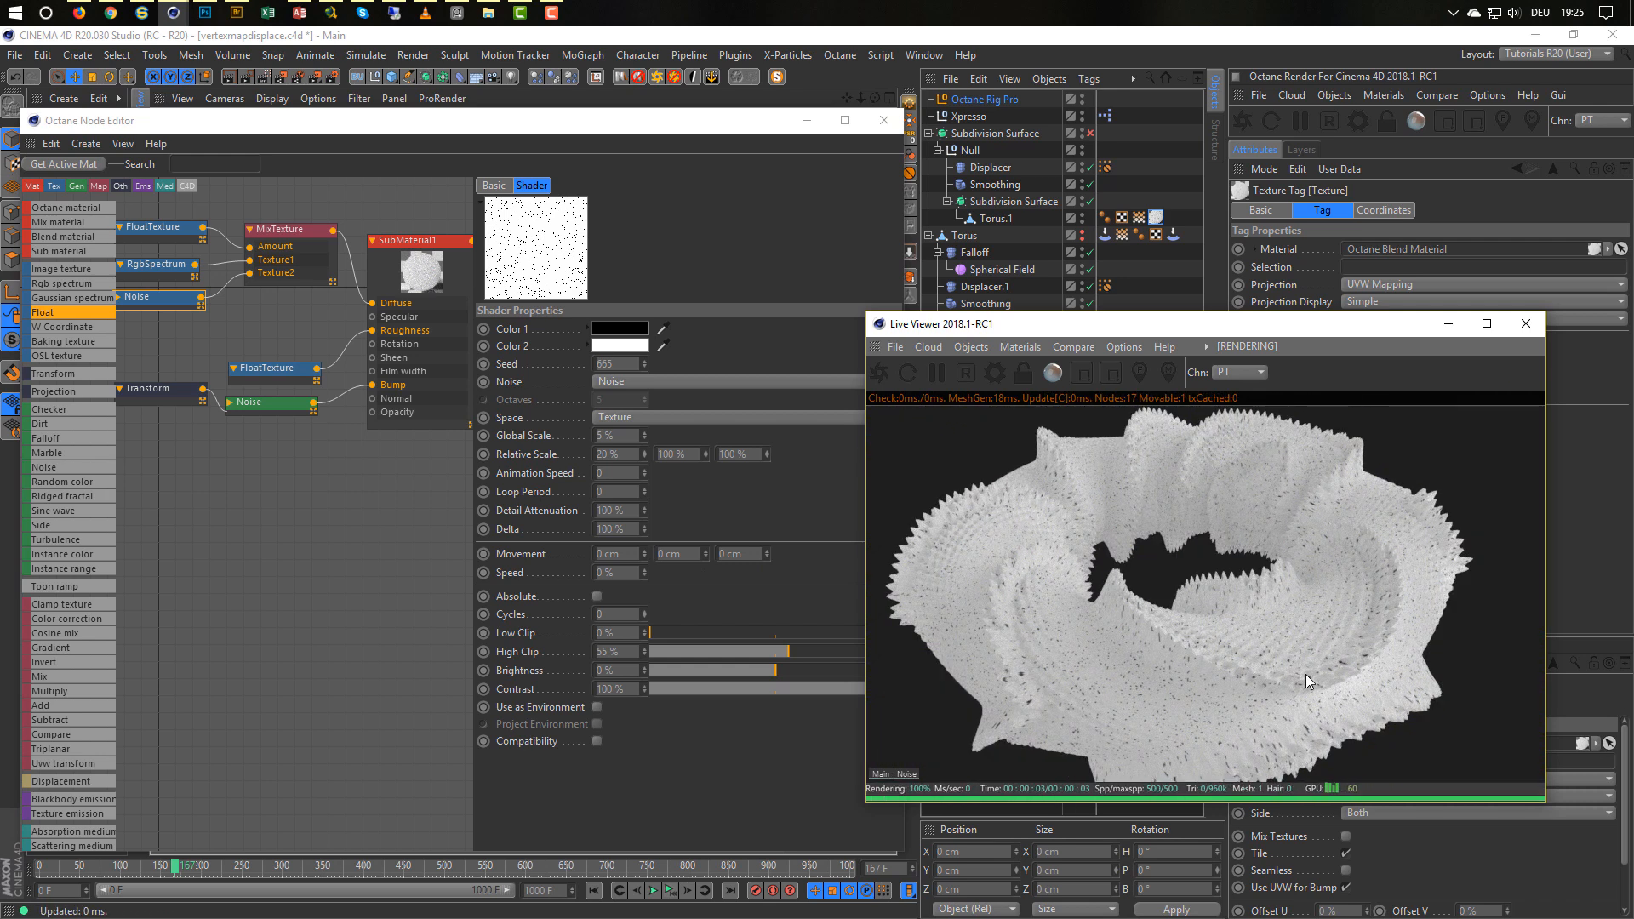
Lower the C4D Noise node's High Clip to 52% and darken the RgbSpectrum colour to about 48% V.
click(780, 654)
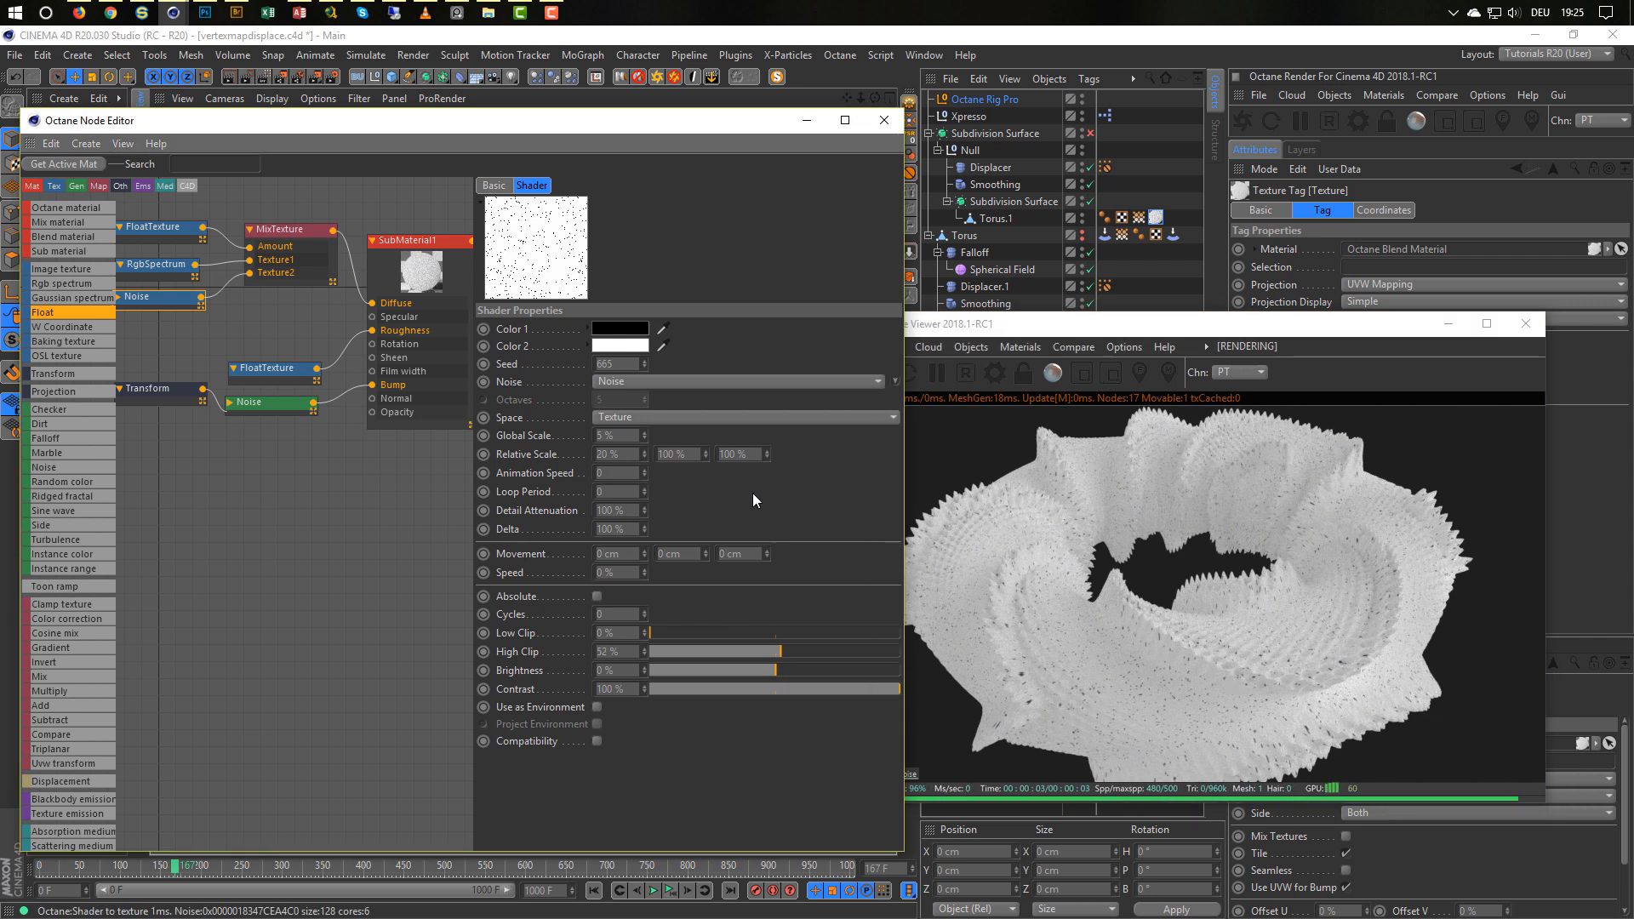
click(156, 265)
drag(773, 310, 740, 310)
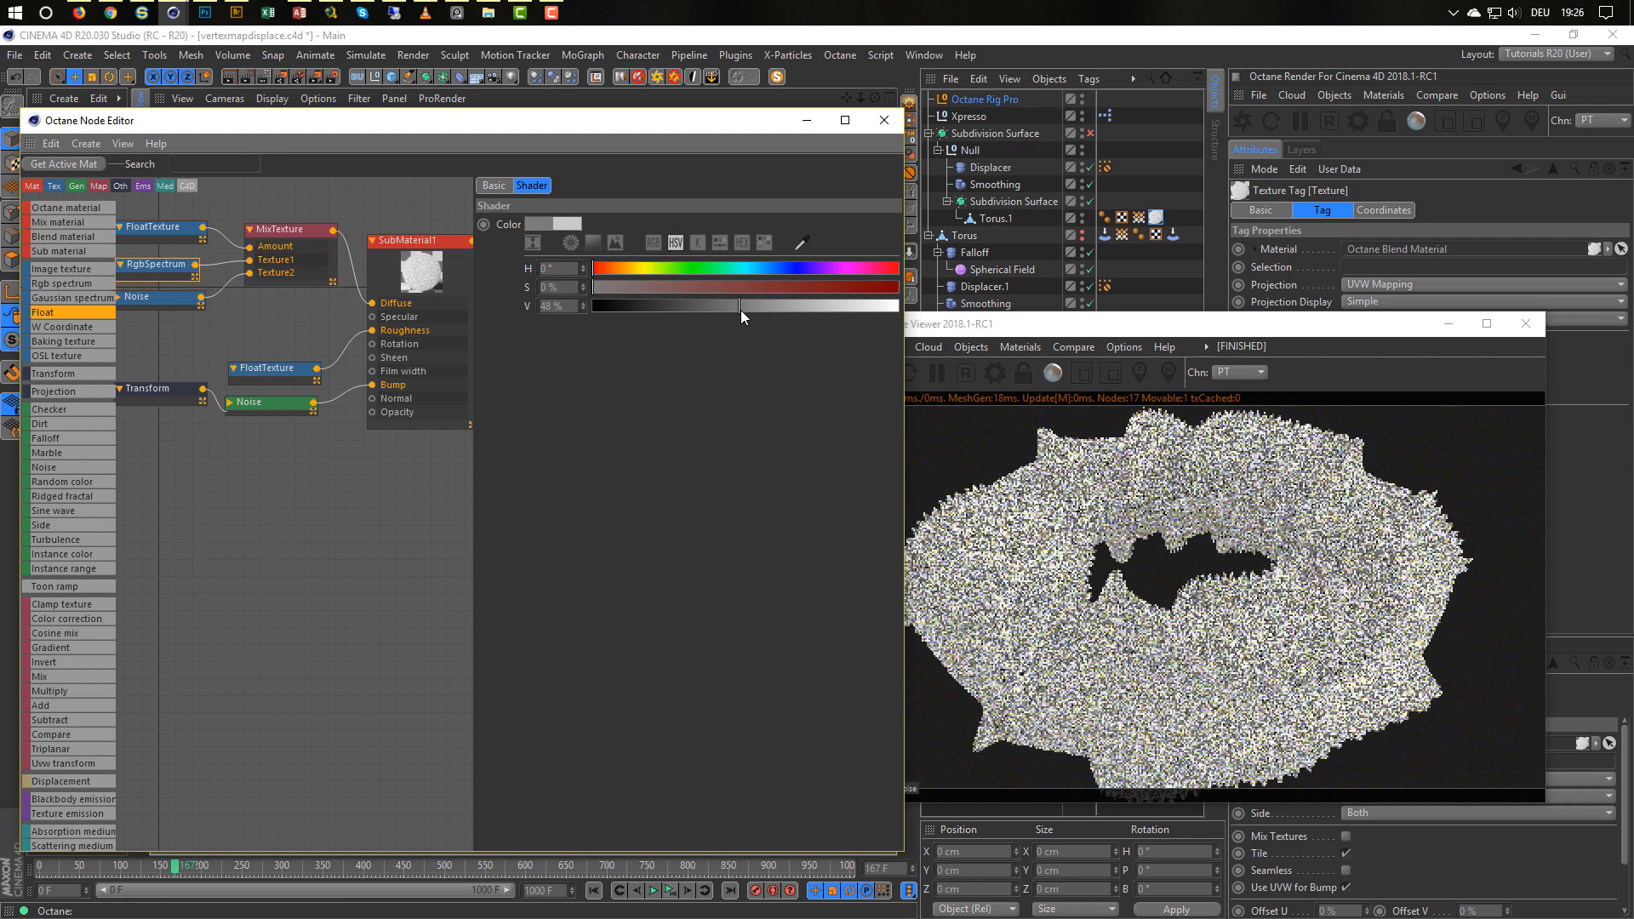
Set the FloatTexture on the MixTexture's Amount to about 0.77 and the FloatTexture on Roughness to 0.
click(148, 246)
drag(844, 227, 823, 231)
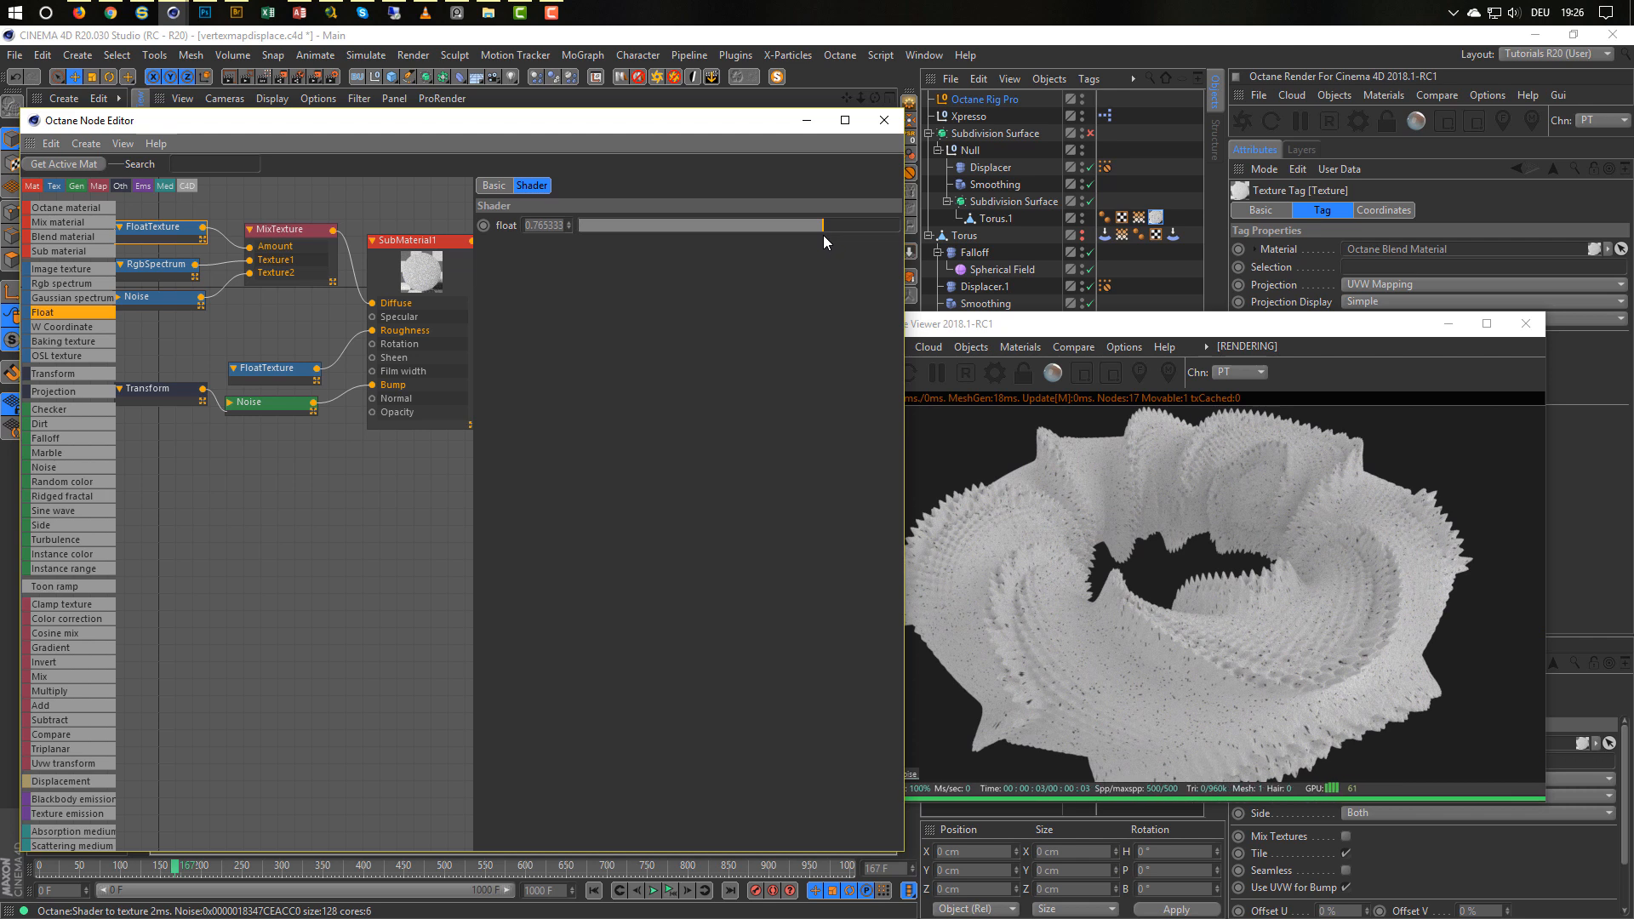
click(278, 374)
drag(615, 227, 579, 259)
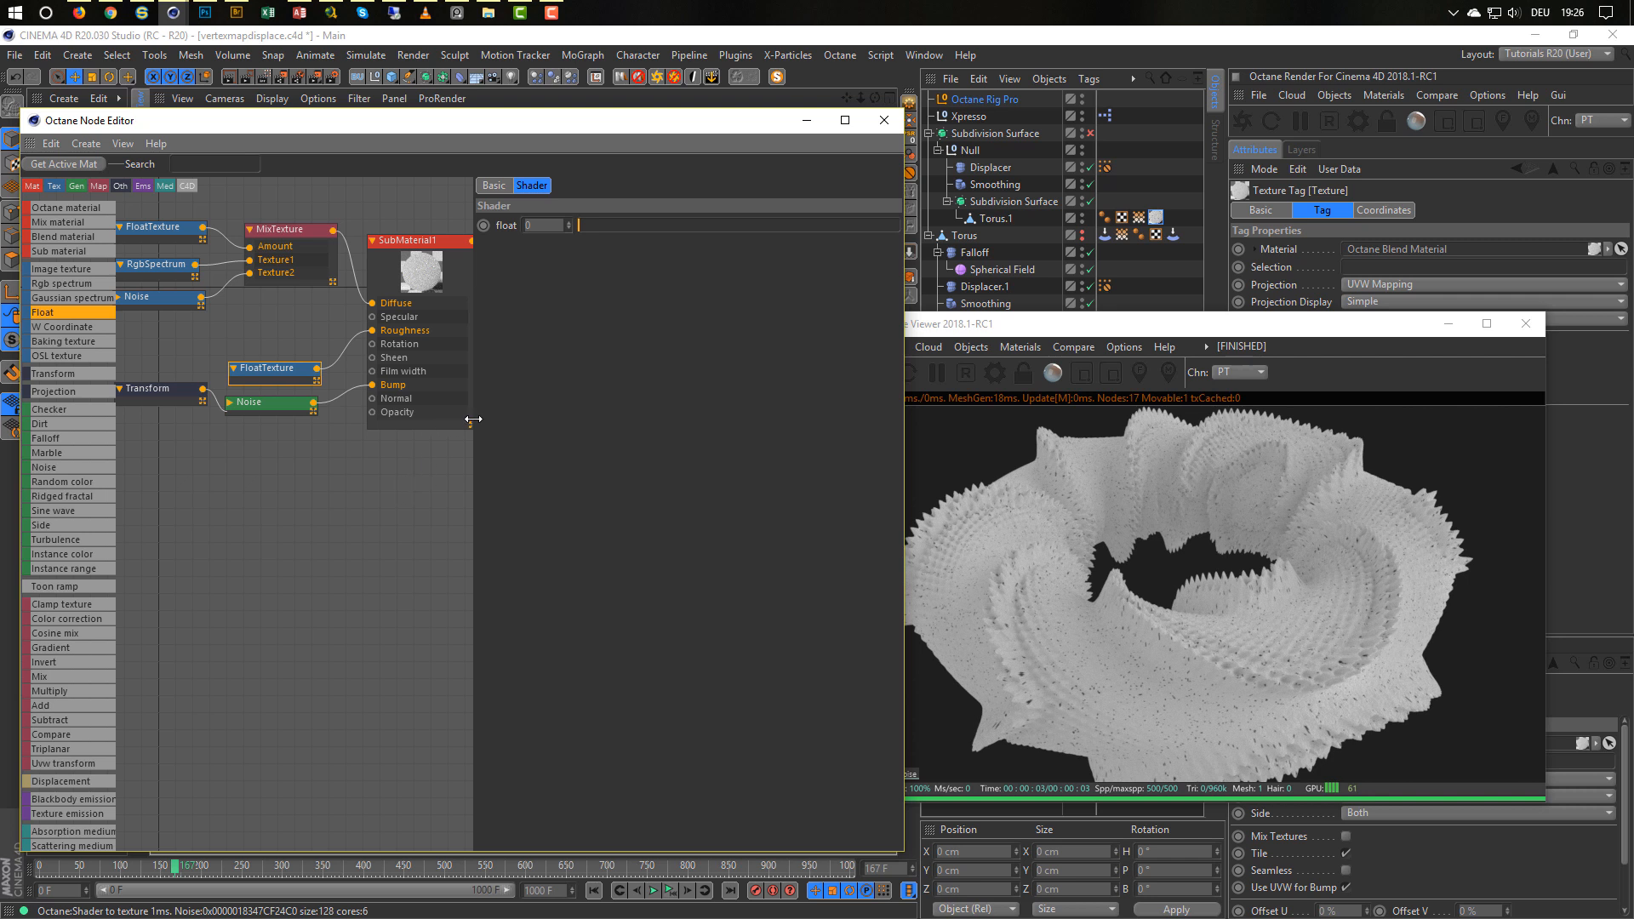
Create a second sub-material in the Octane Blend Material's Mat2 slot and place its node below the first one's.
drag(473, 464, 648, 478)
middle_drag(634, 472, 624, 410)
click(589, 281)
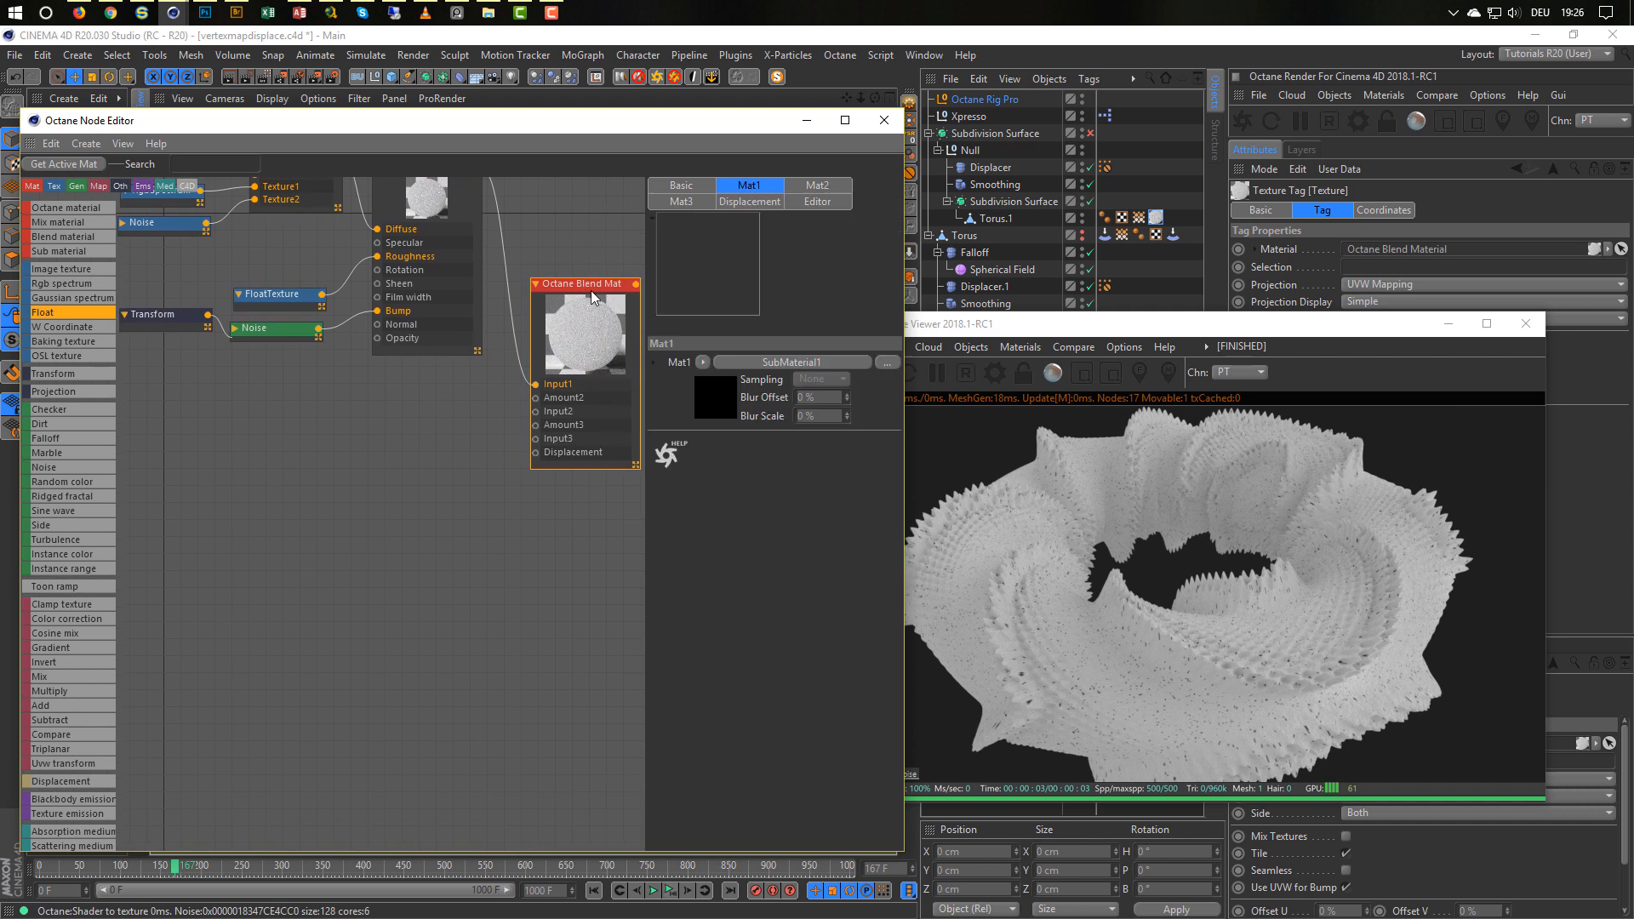
click(696, 362)
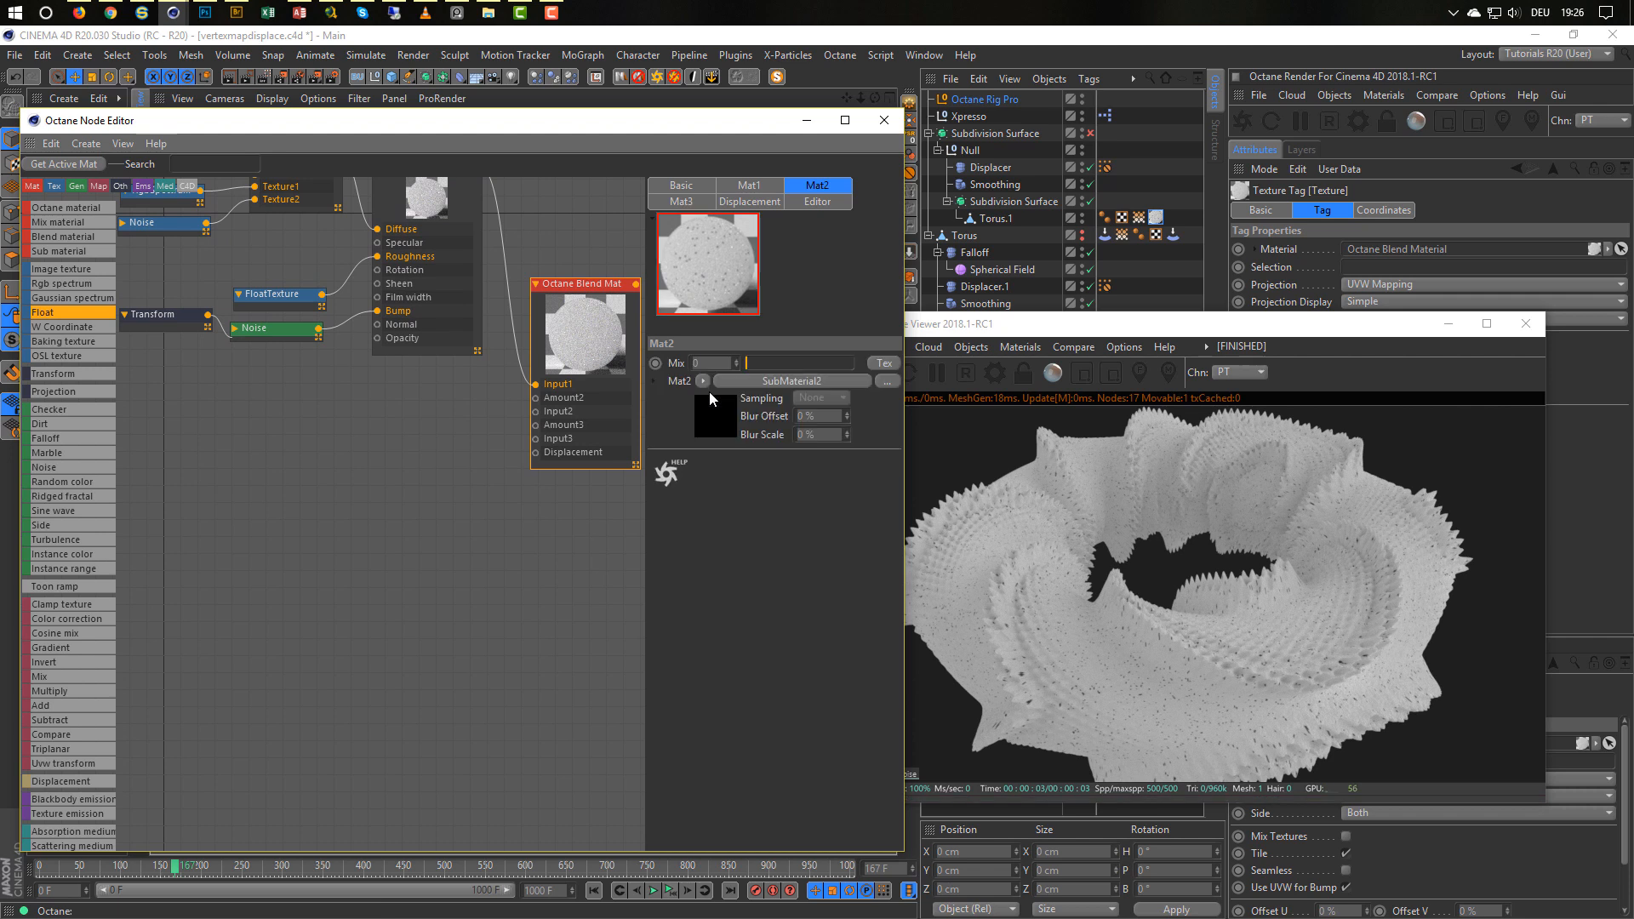
drag(549, 477, 396, 494)
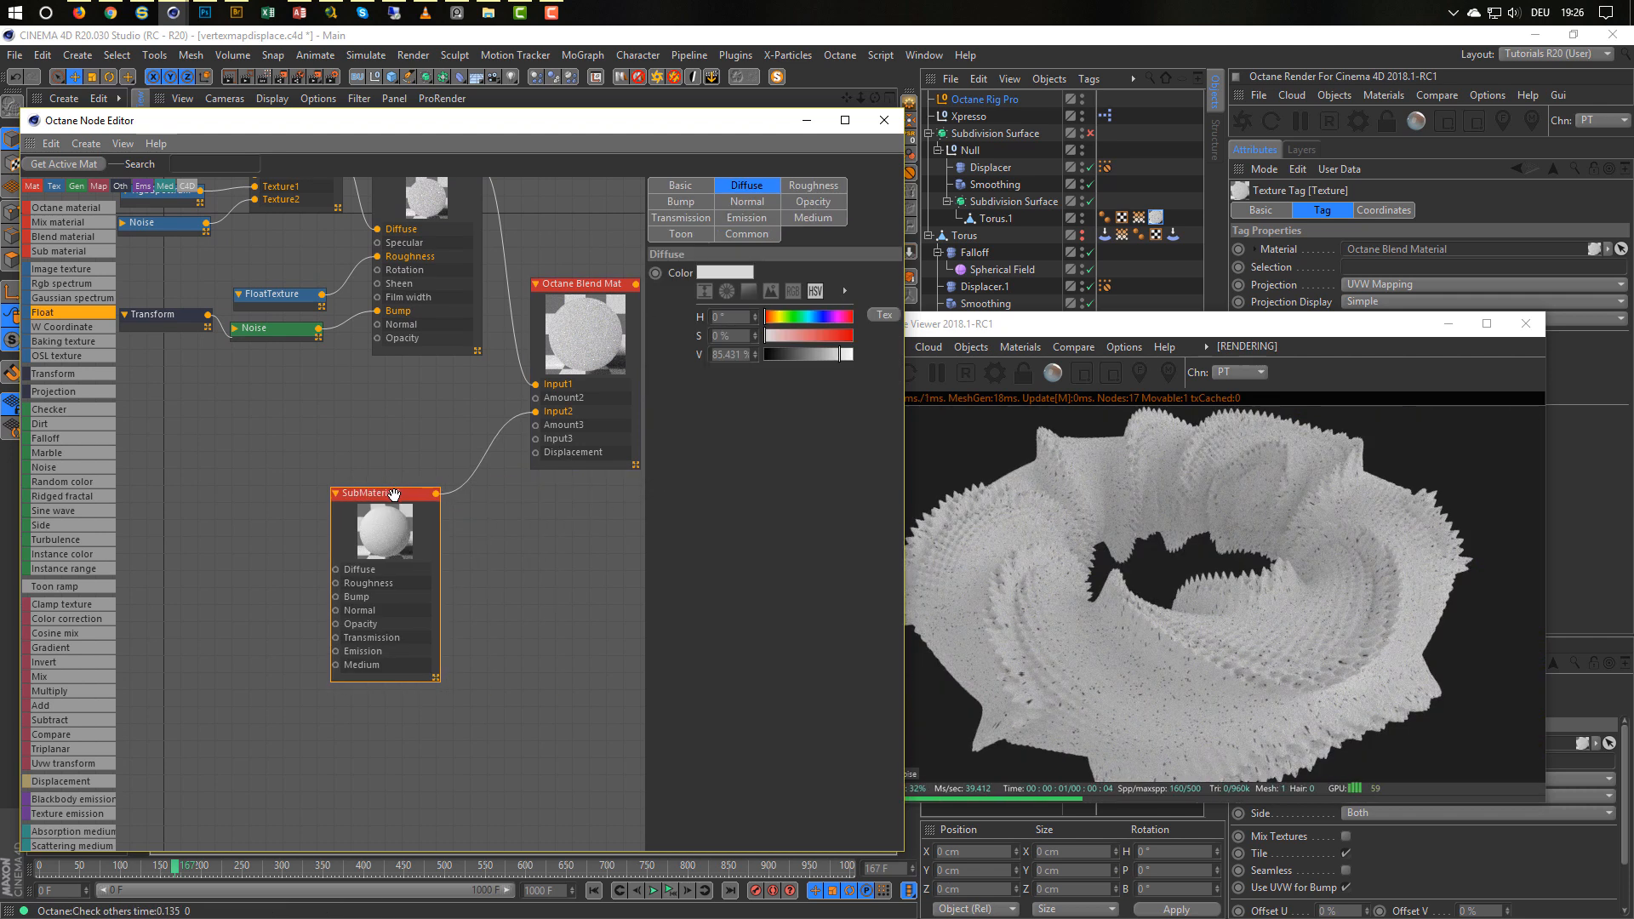
Change the material type of SubMaterial2 to Metallic.
click(681, 185)
click(750, 314)
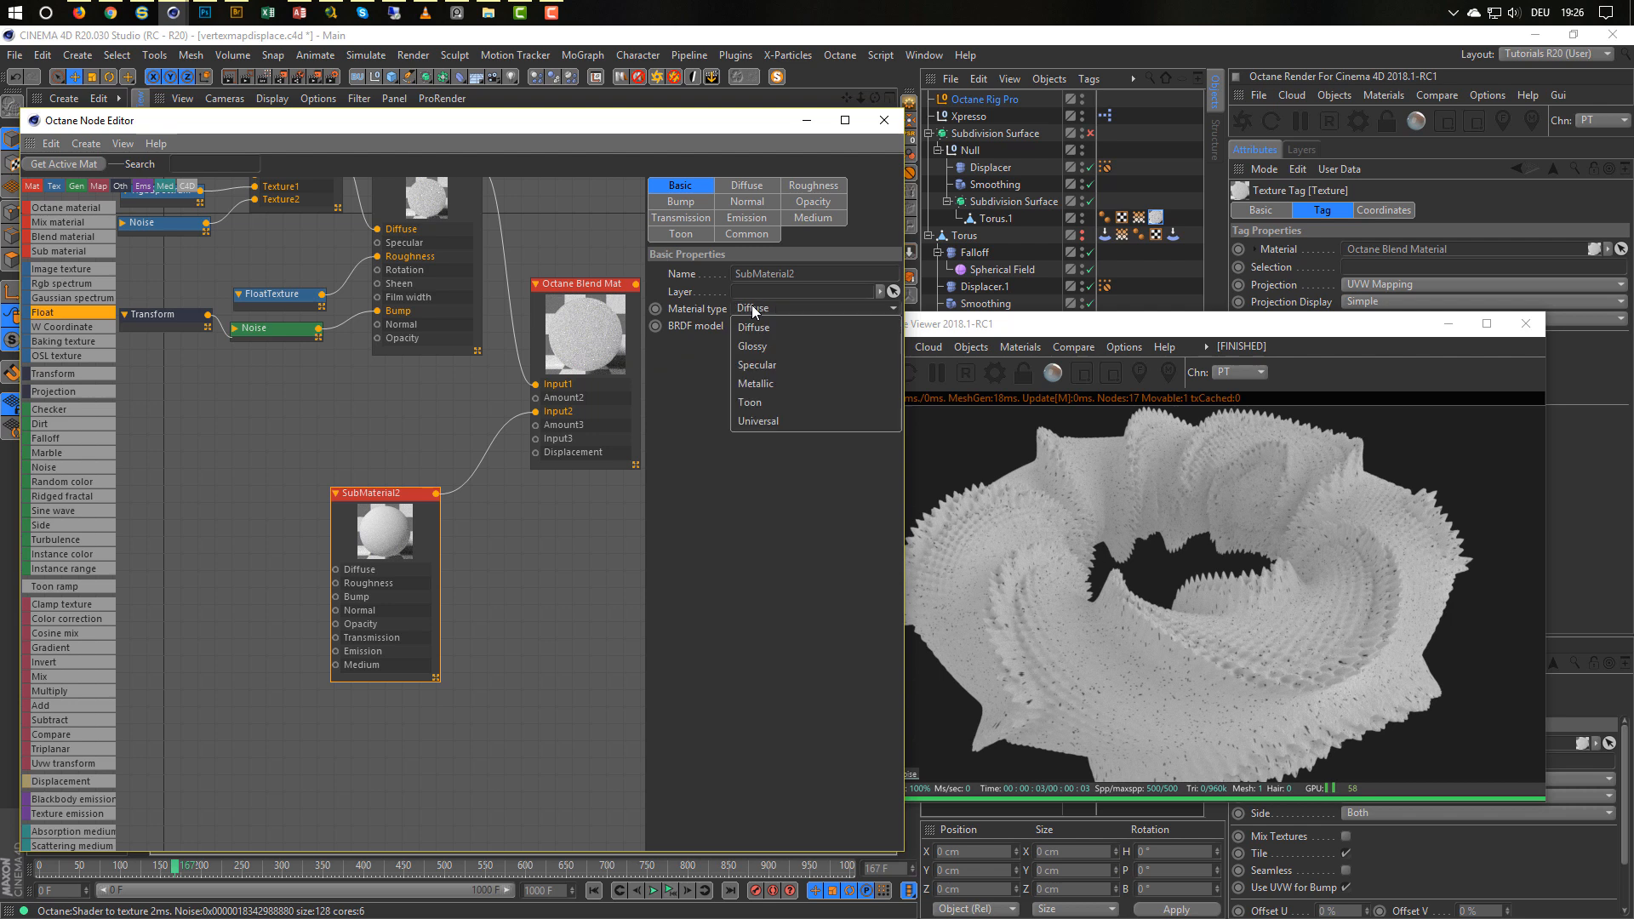
click(779, 378)
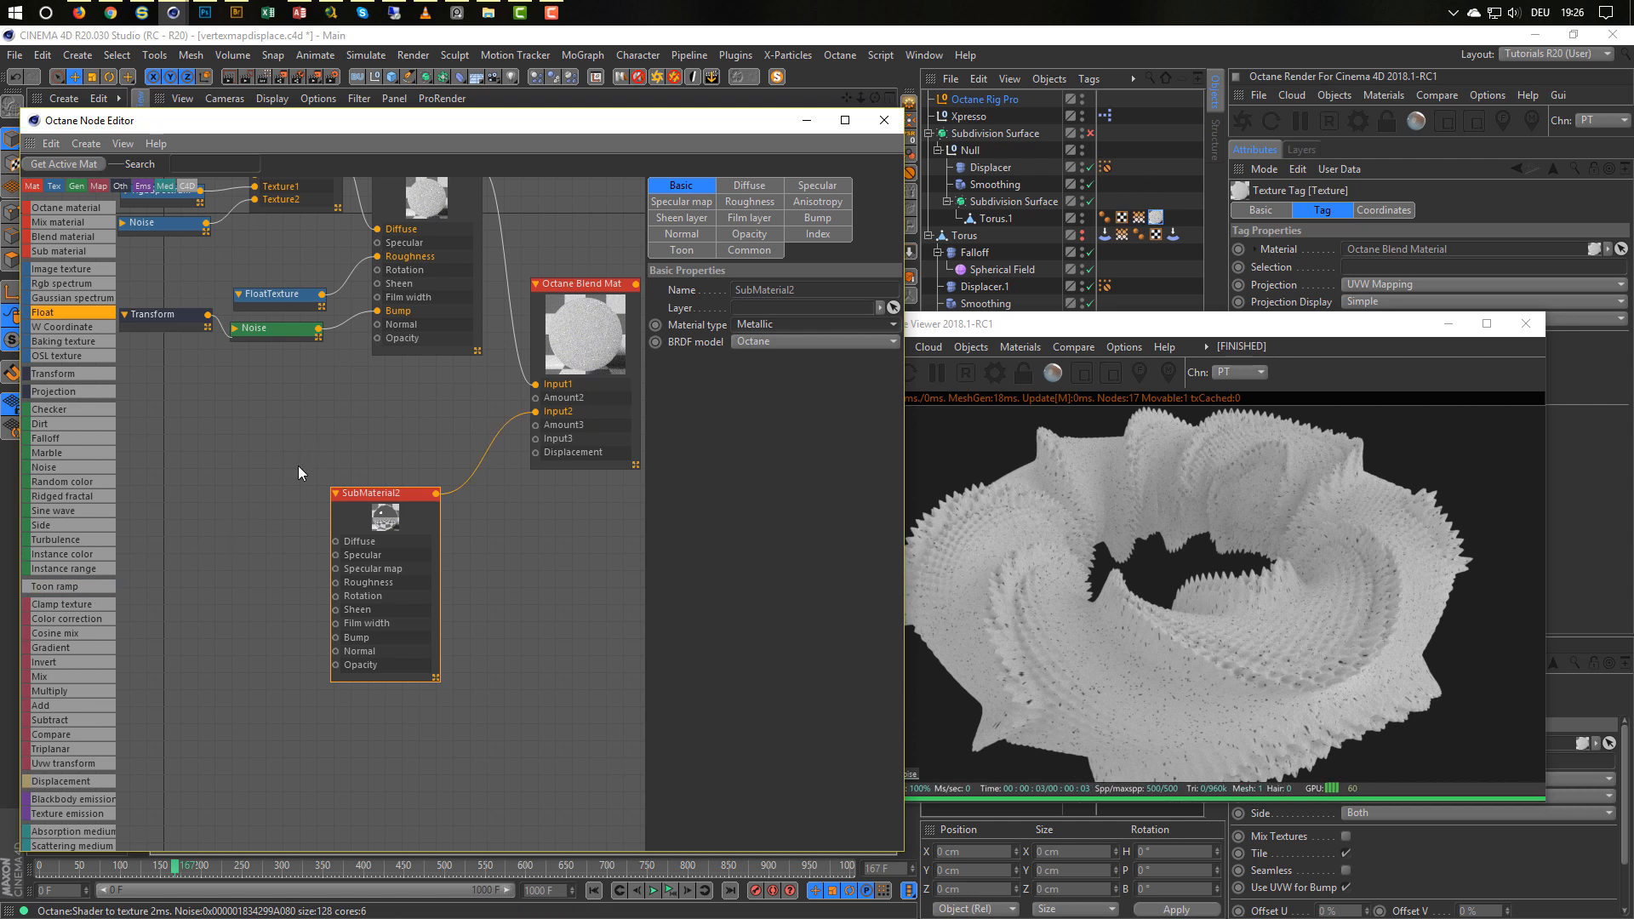
Add a Vertex Map node and assign the Torus.1 object's Stretch vertex map tag to it.
scroll(80, 585, down, 5)
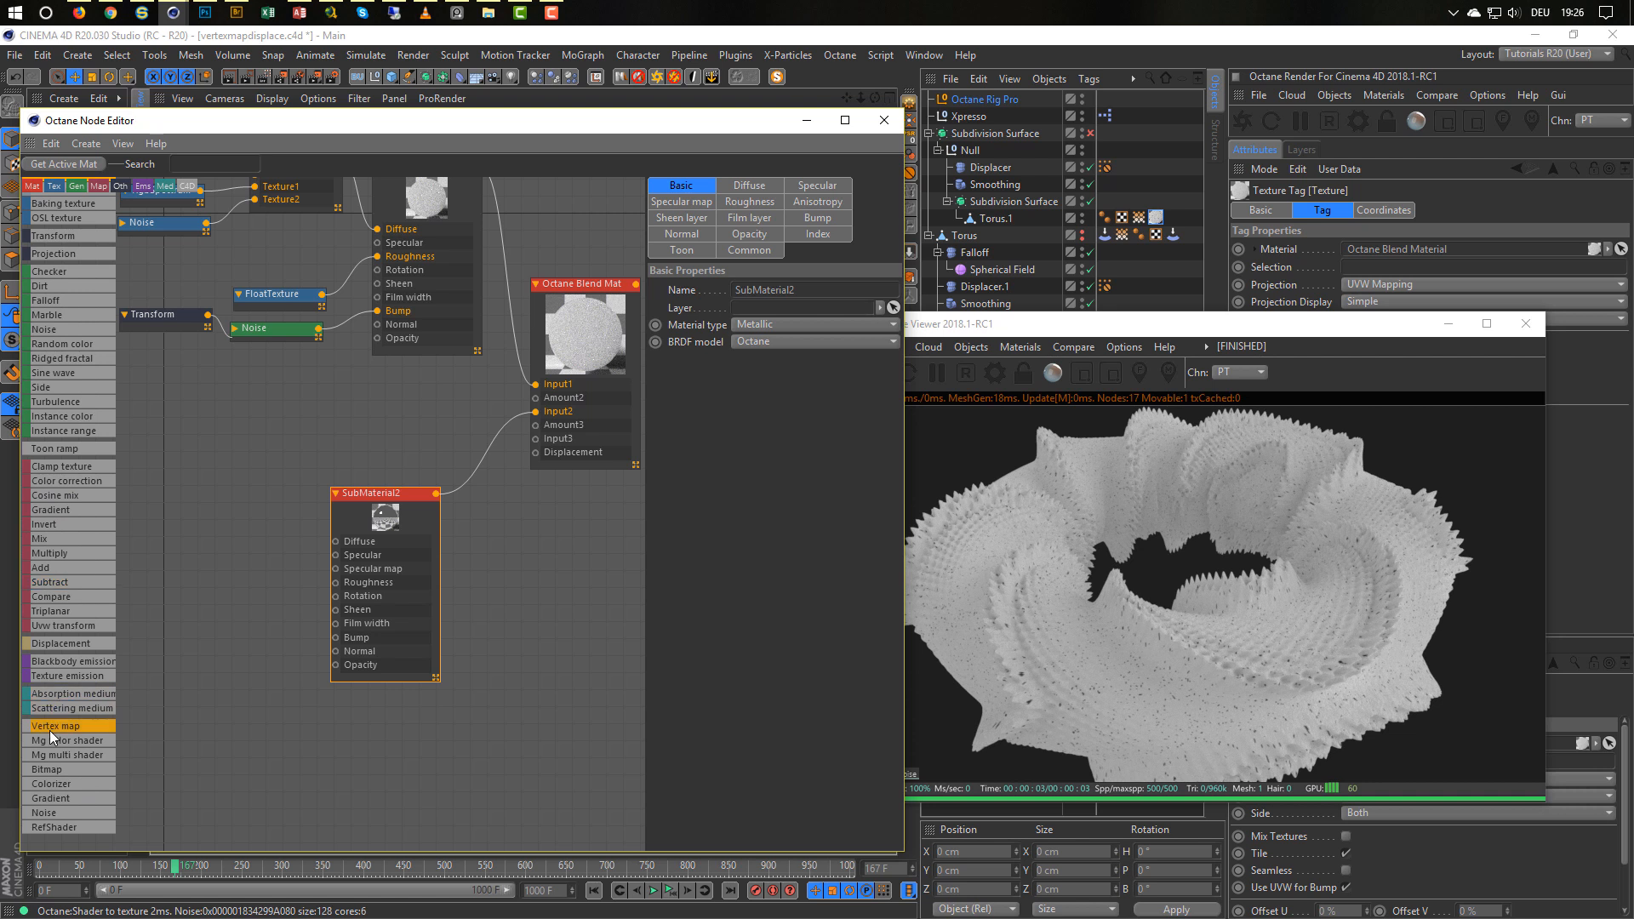
mouse_move(381, 394)
mouse_down()
mouse_move(432, 427)
mouse_move(411, 388)
mouse_up()
double_click(411, 387)
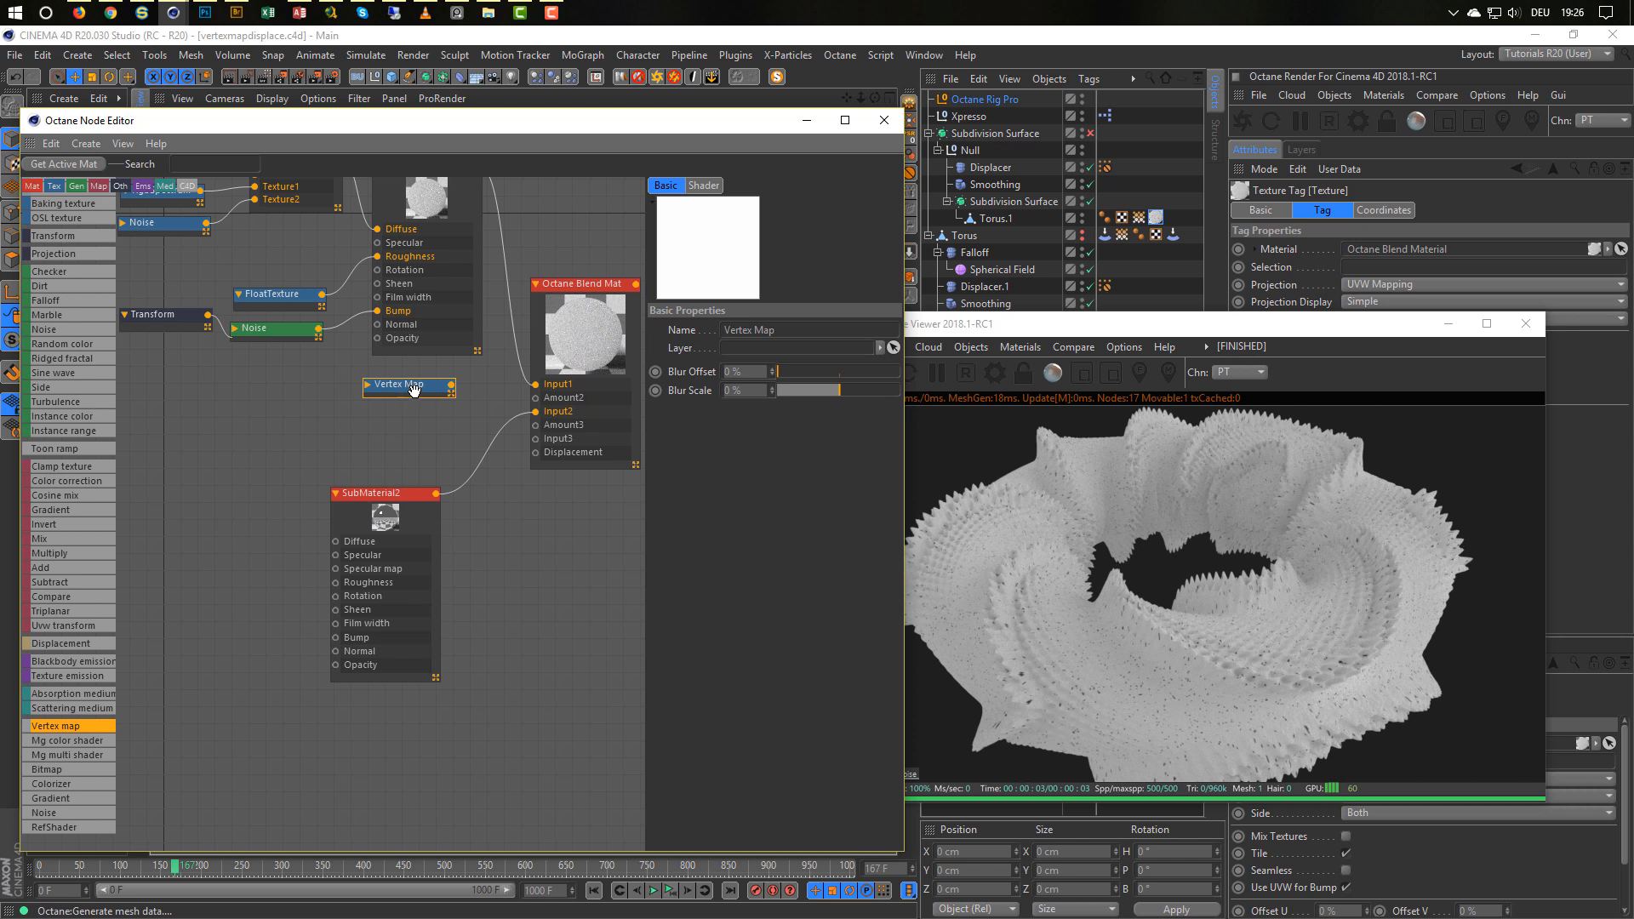
click(705, 185)
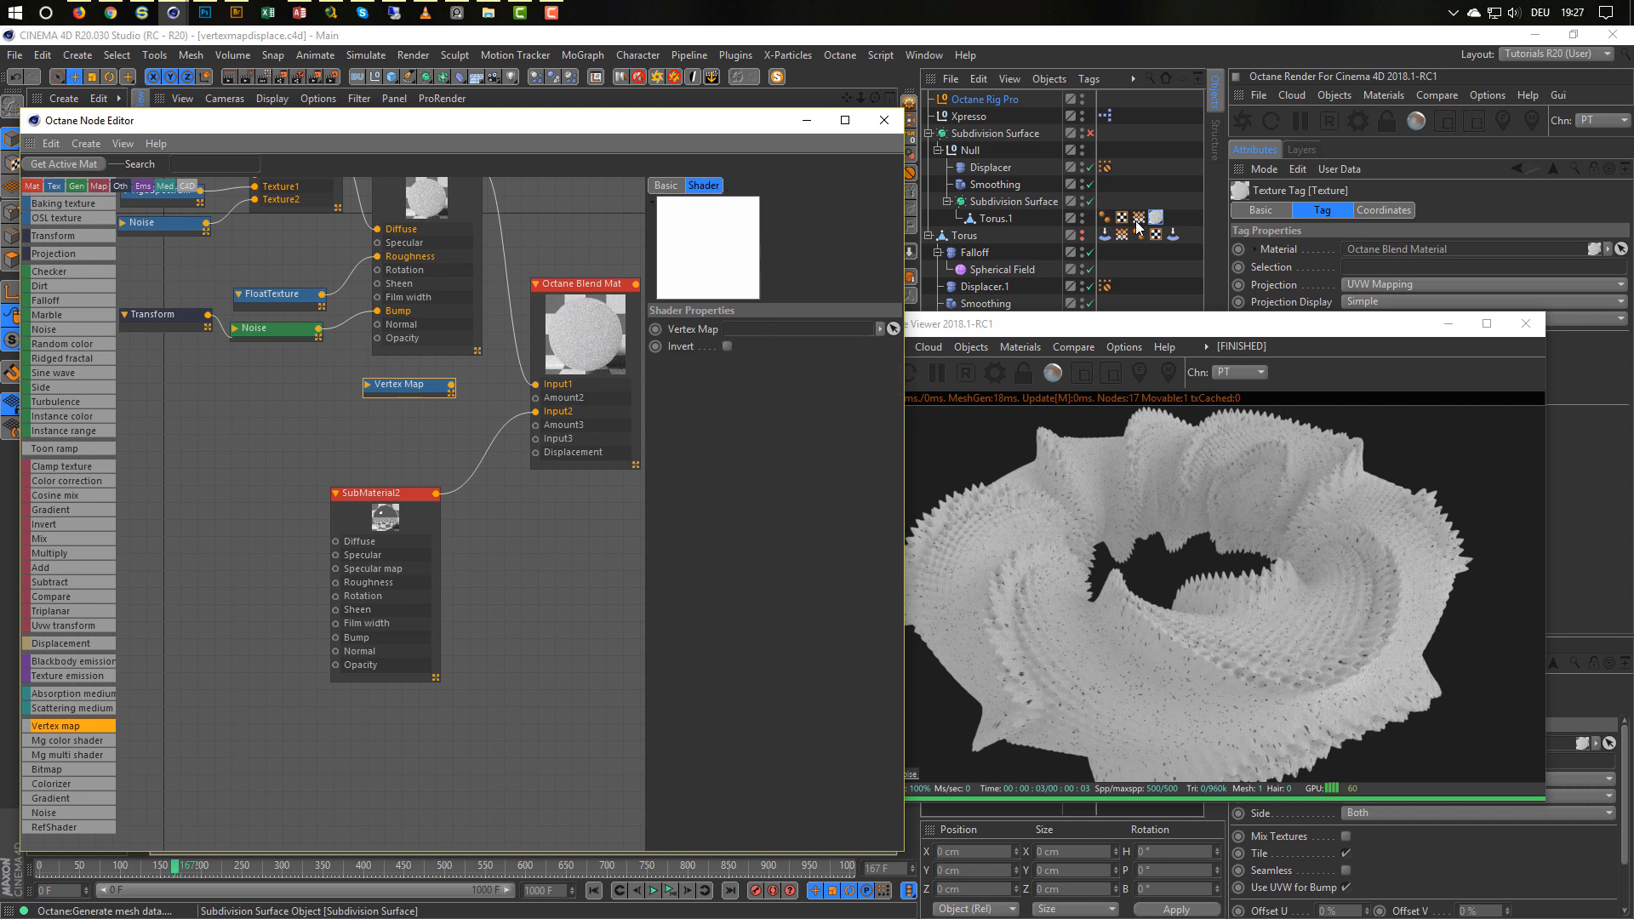
drag(1138, 218, 1045, 243)
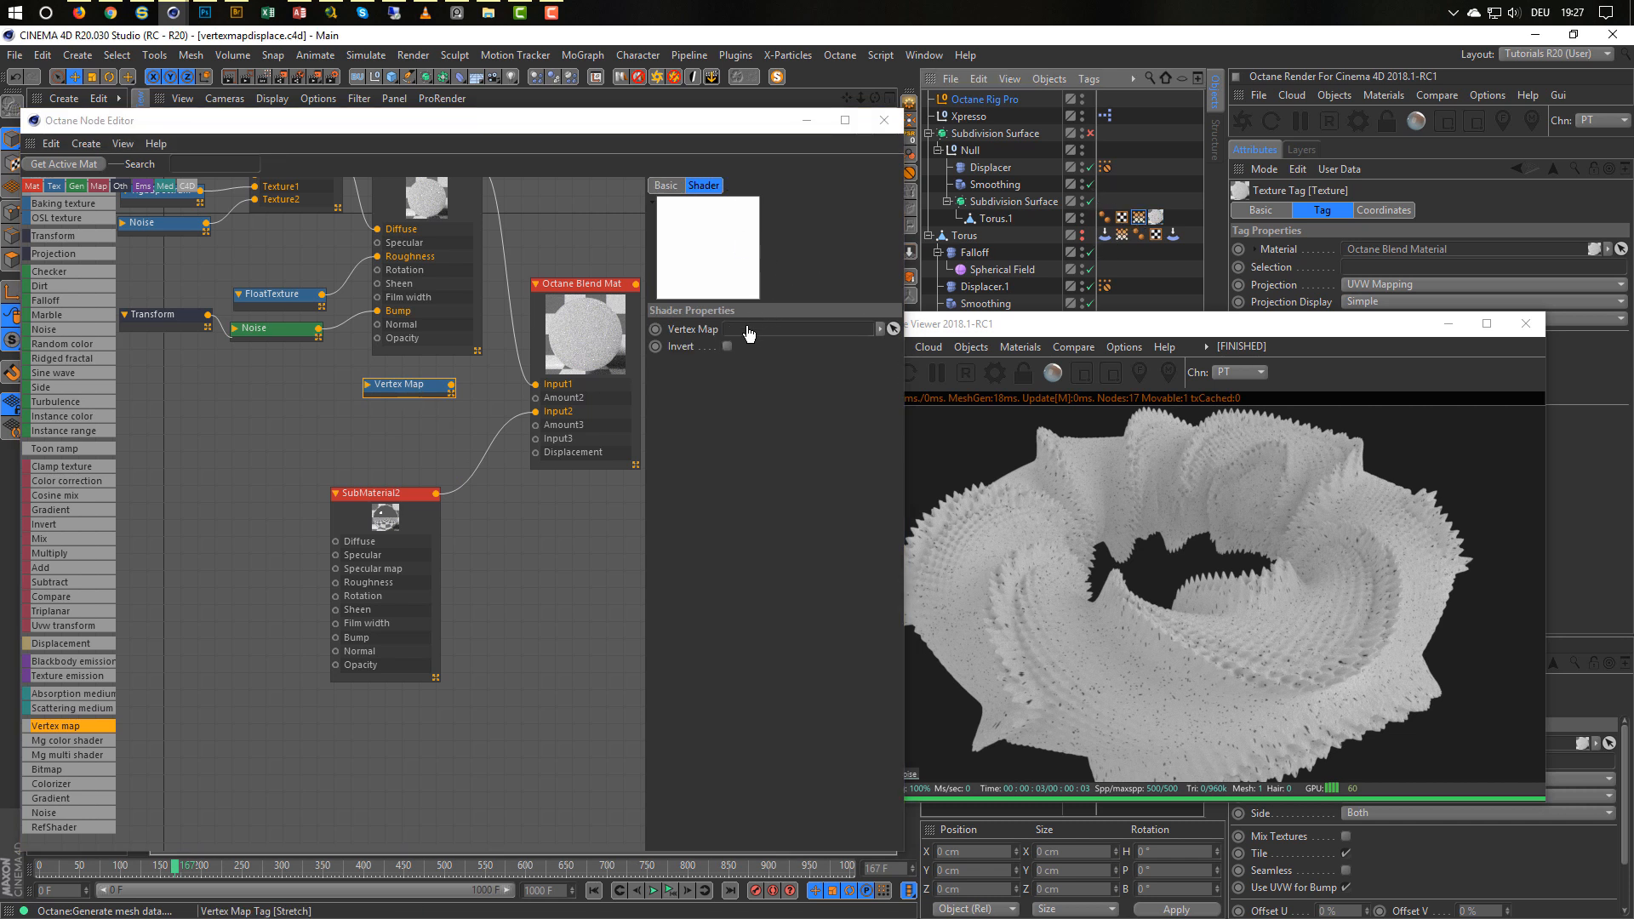
drag(748, 332, 749, 332)
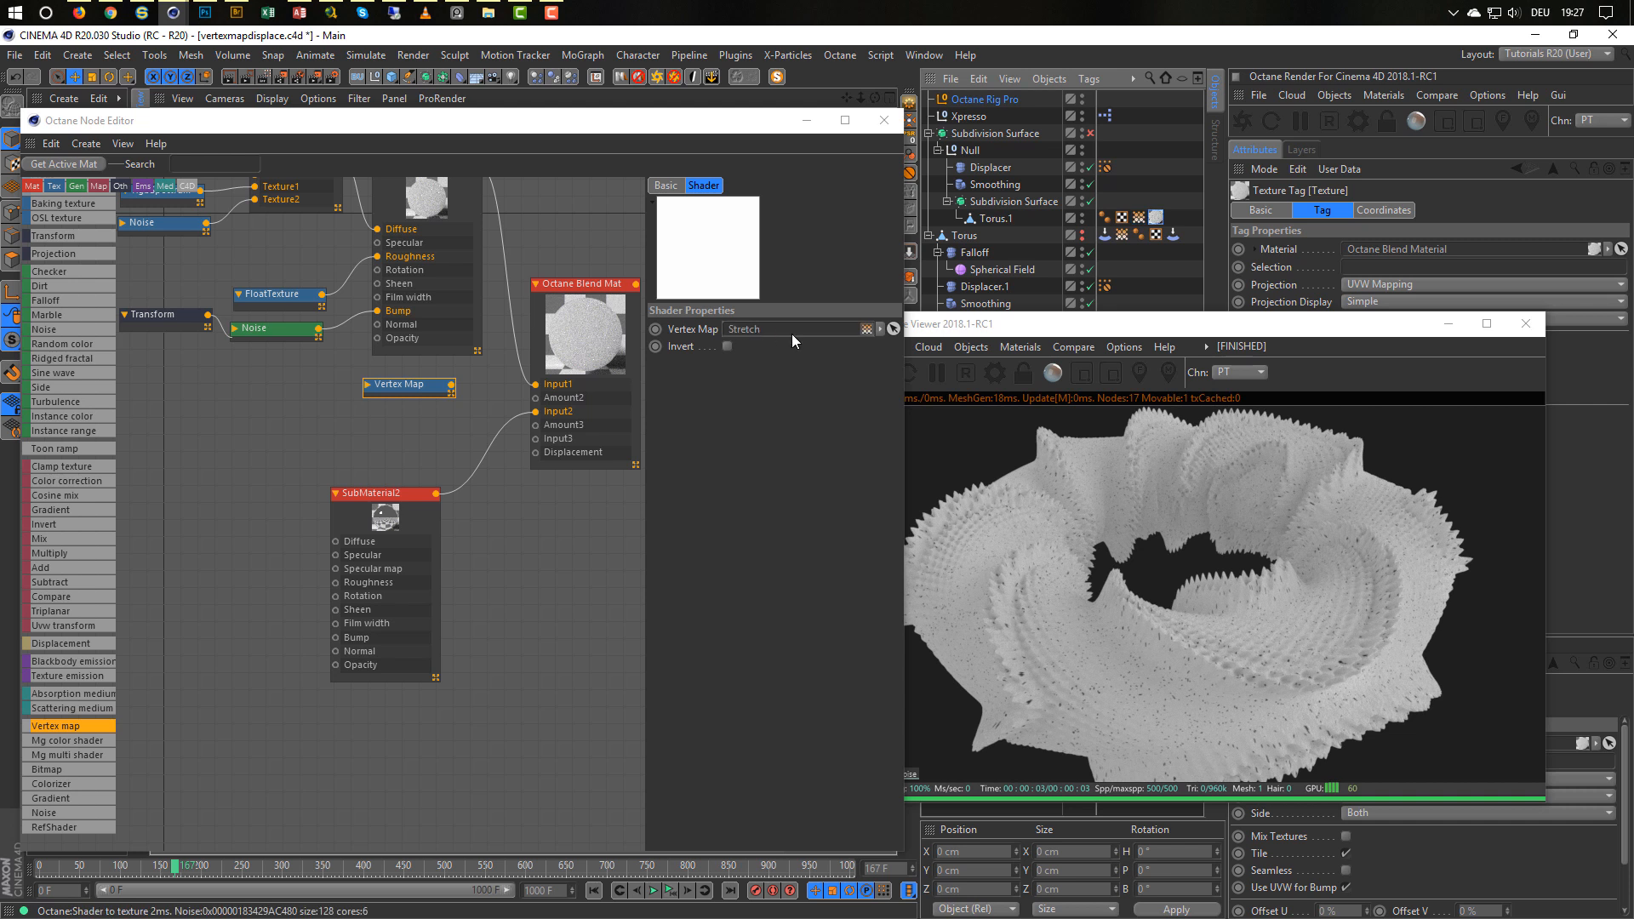
Connect the Vertex Map node to the Amount2 input of the Octane Blend Material.
click(974, 345)
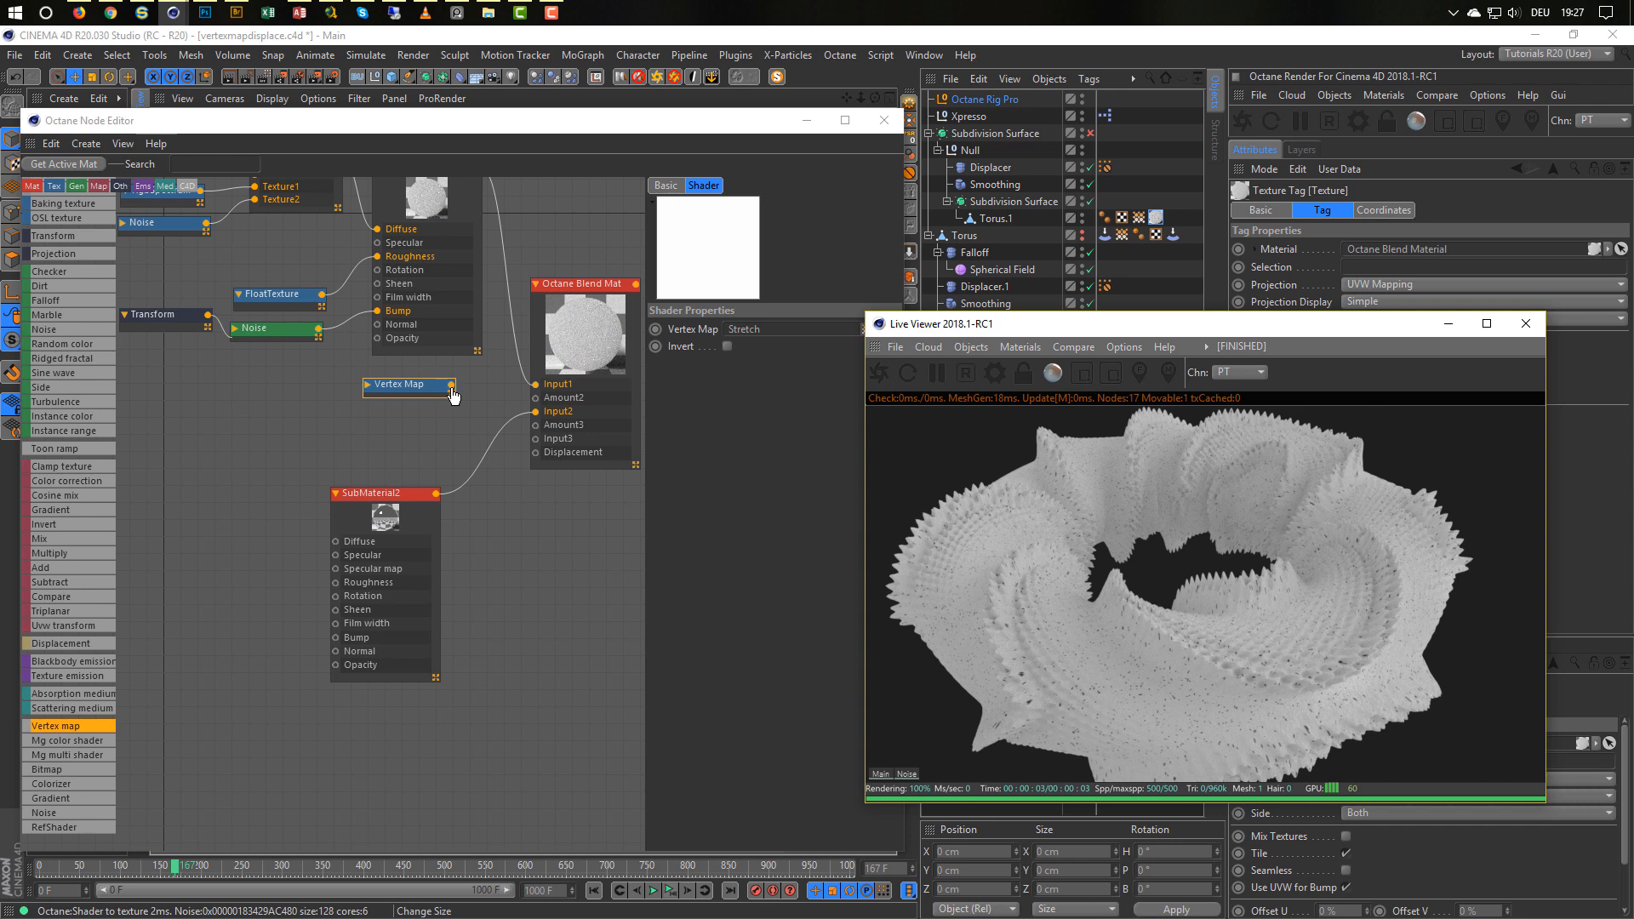
click(481, 394)
drag(534, 415, 535, 397)
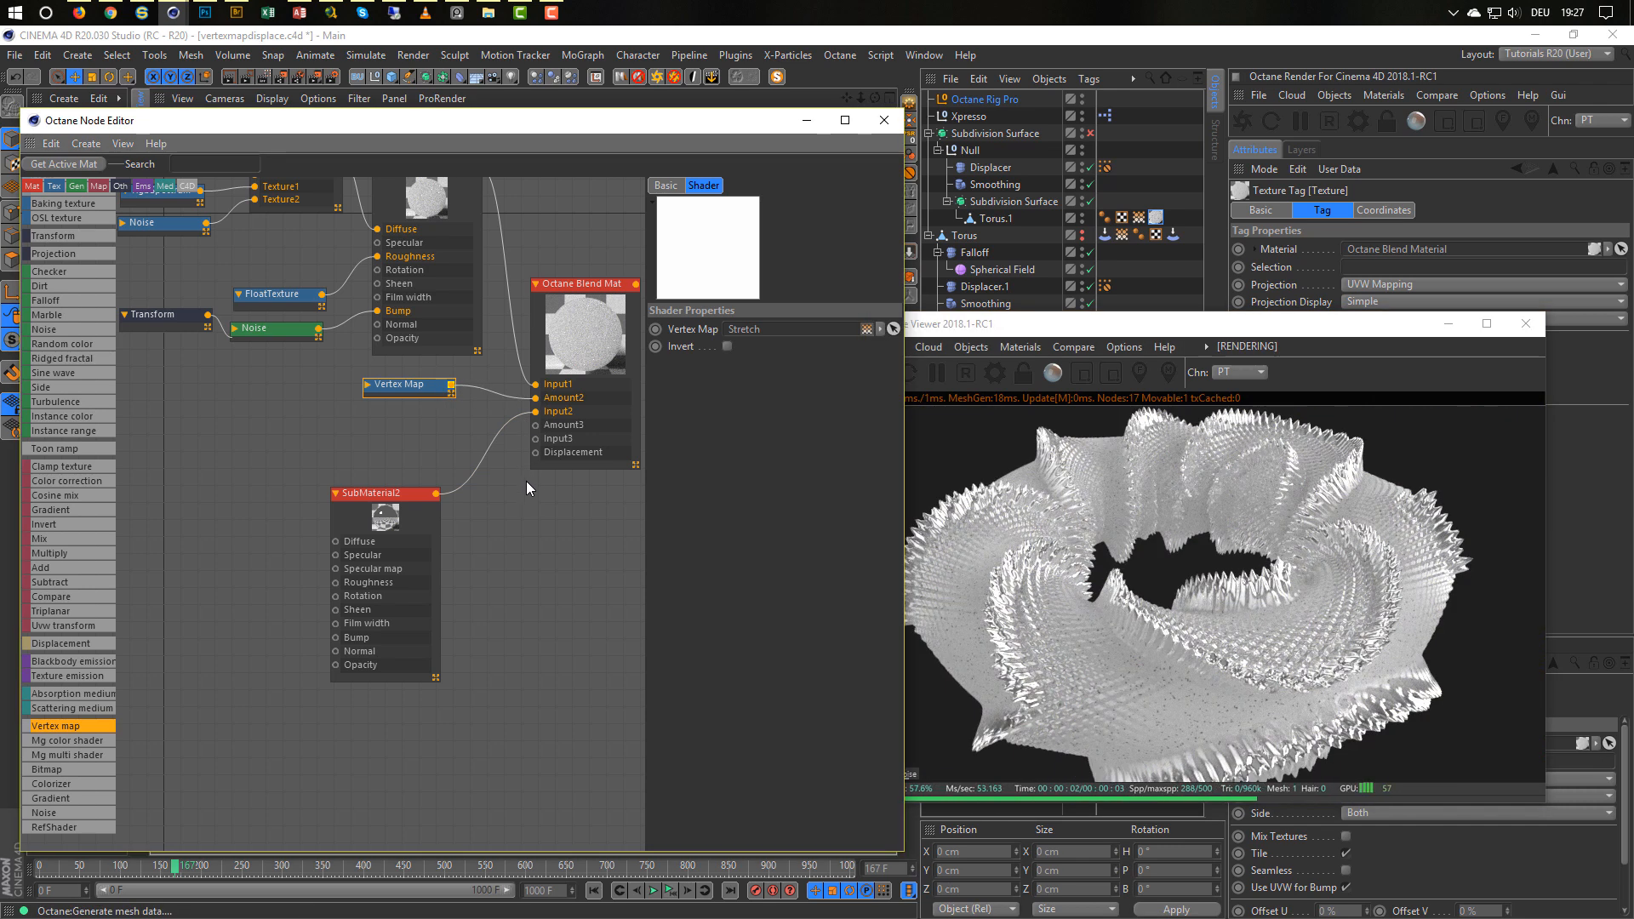
Set SubMaterial2's metallic reflection mode to Rgb IOR and raise its first Metallic IOR value to 1.6.
click(387, 493)
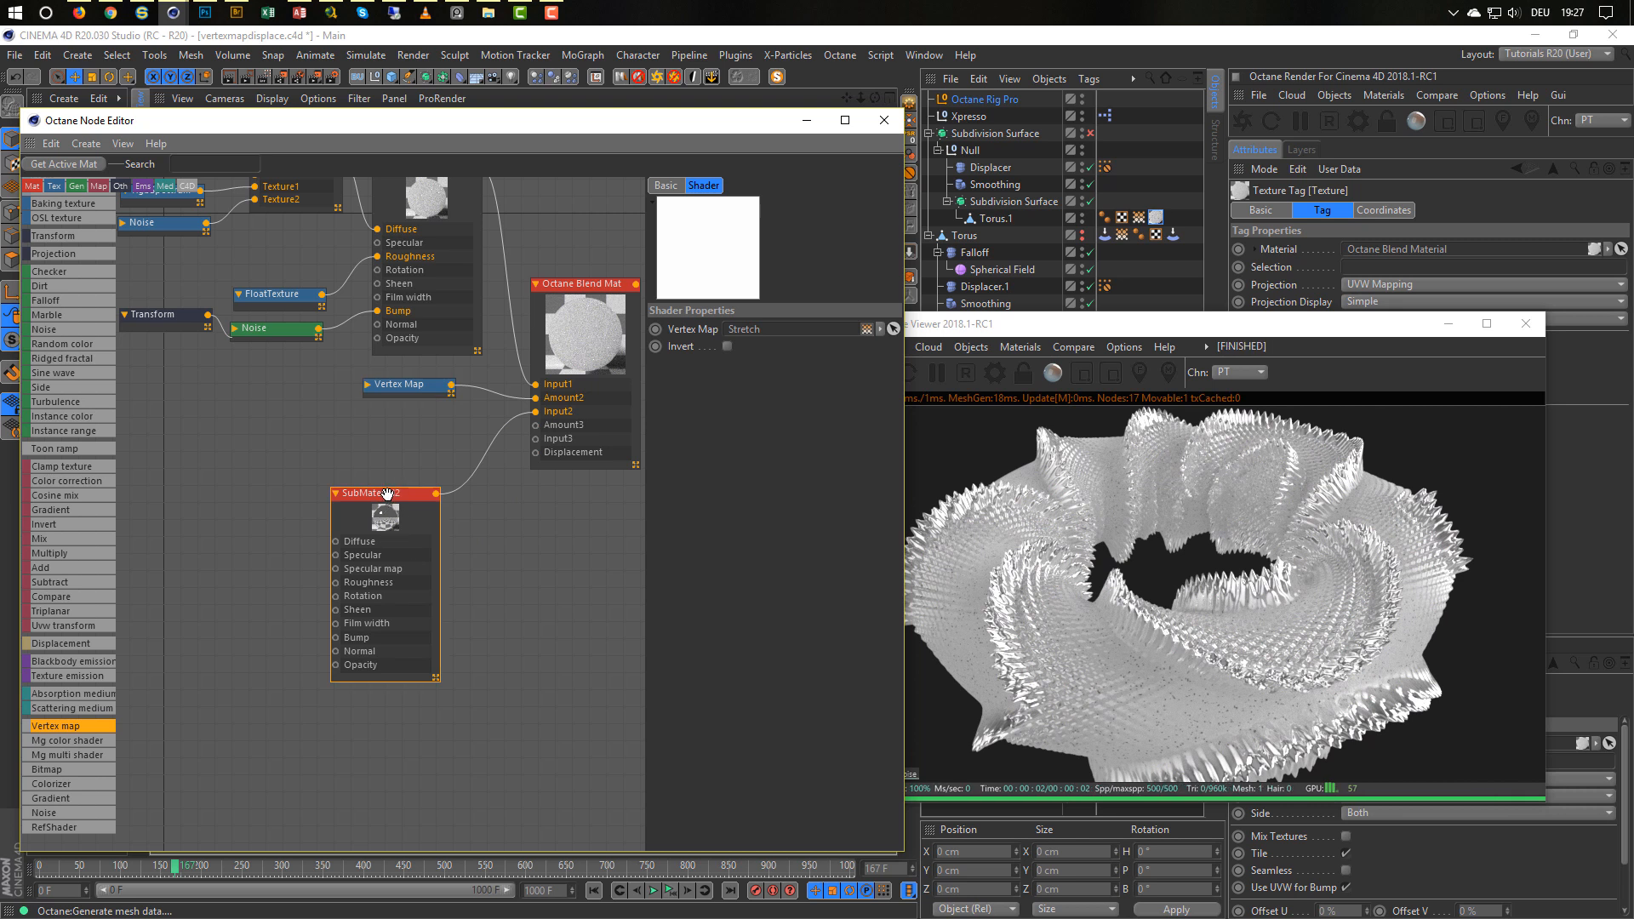
drag(387, 494, 398, 452)
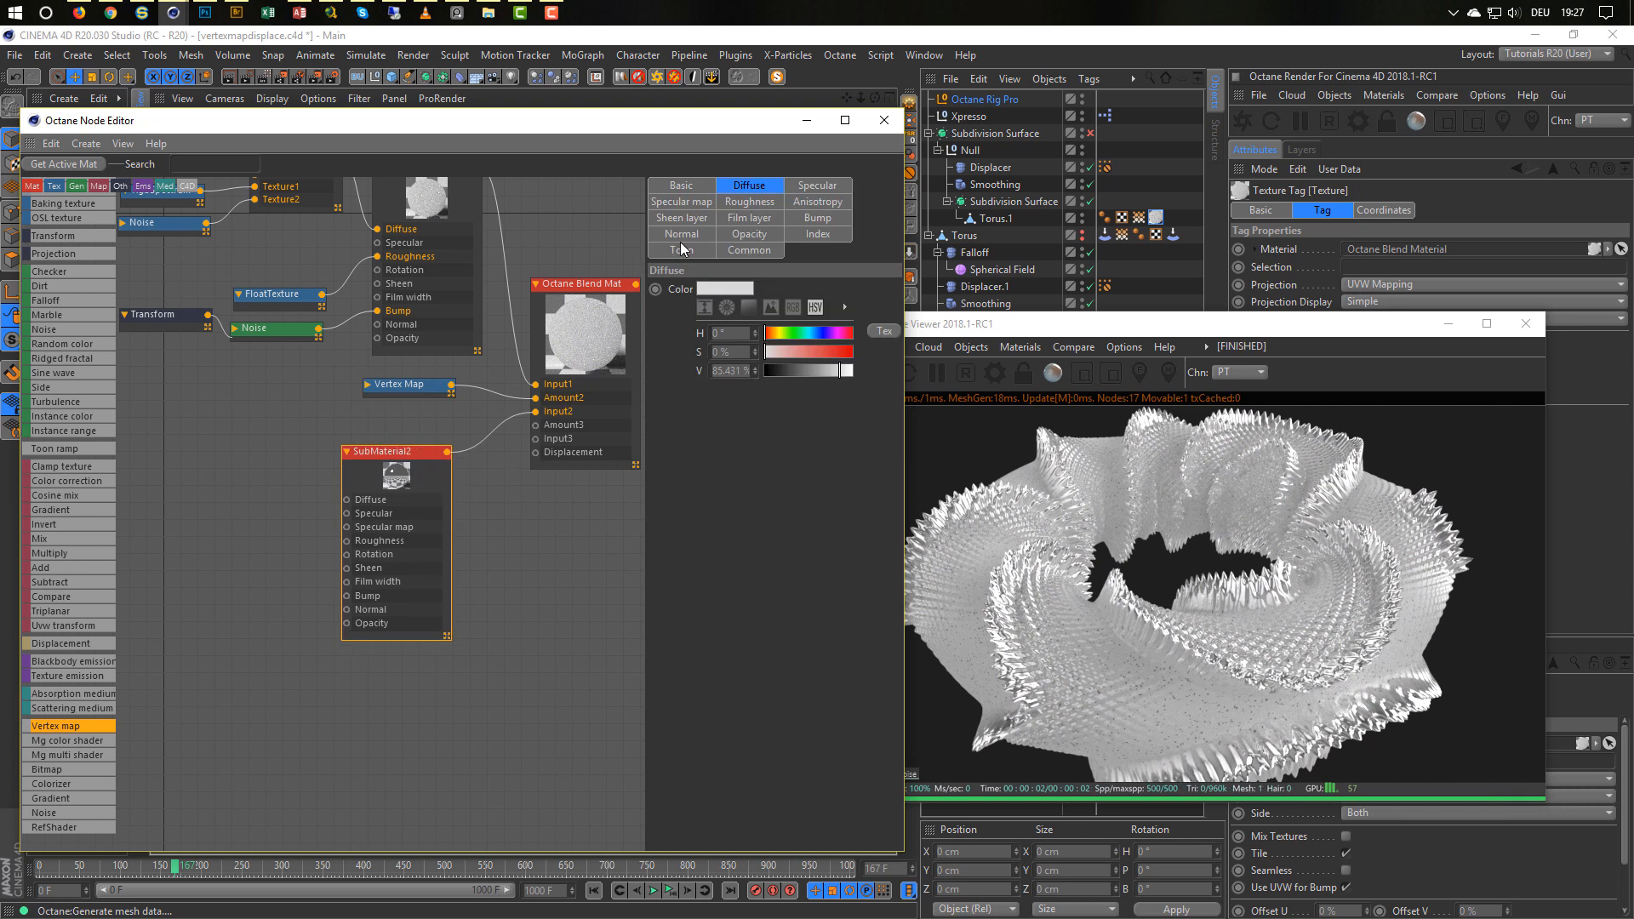
click(813, 235)
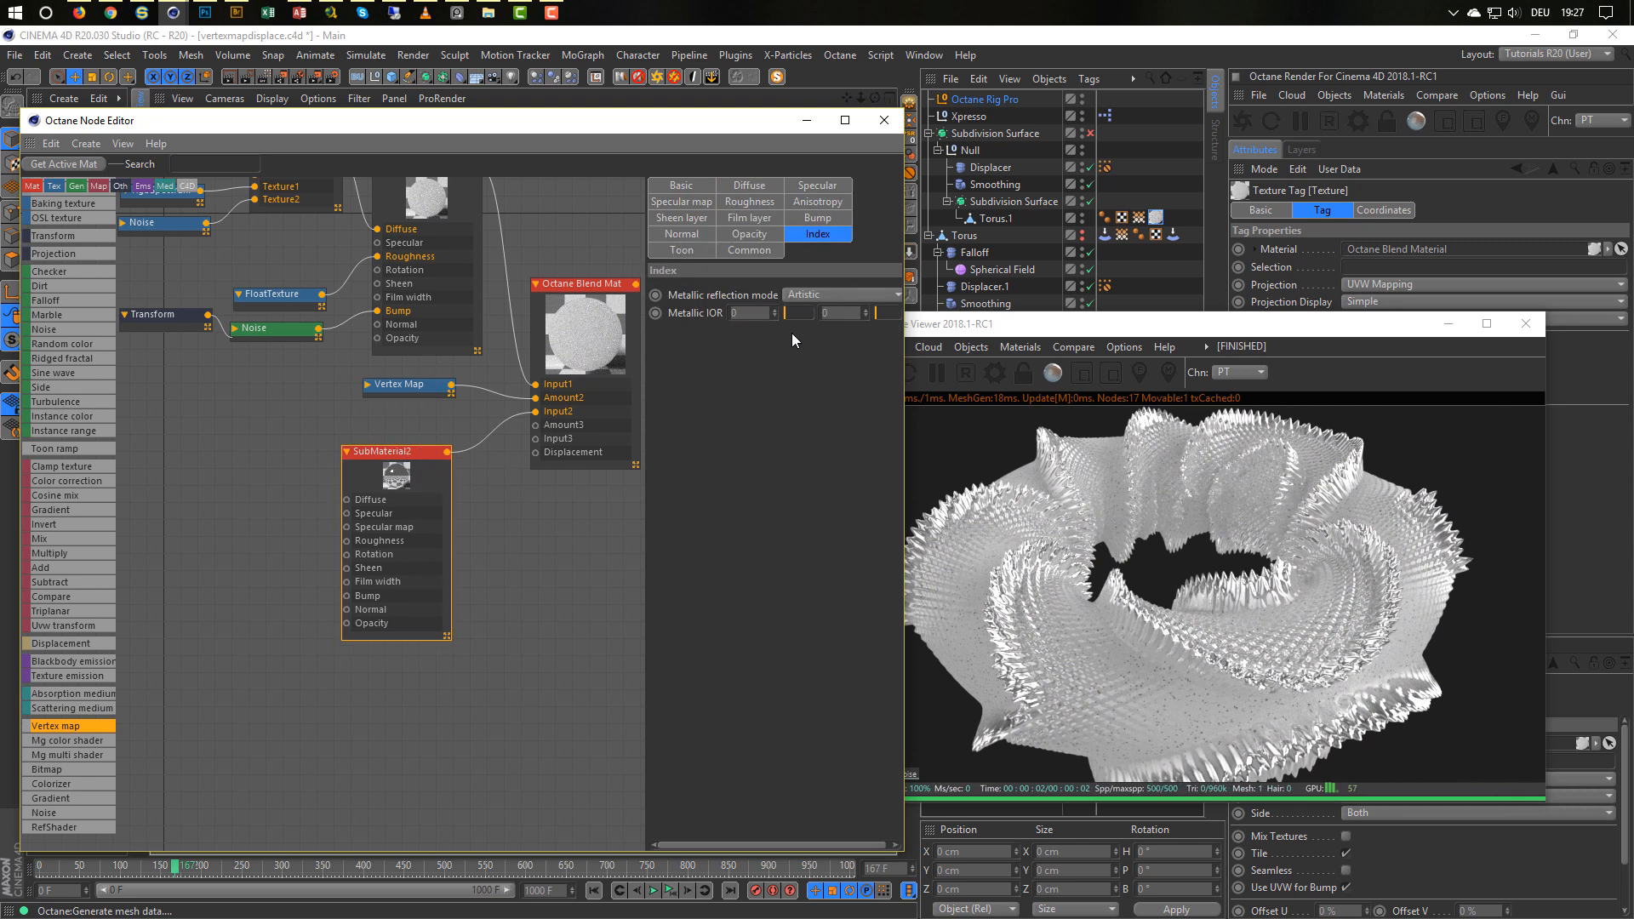
click(815, 293)
click(817, 357)
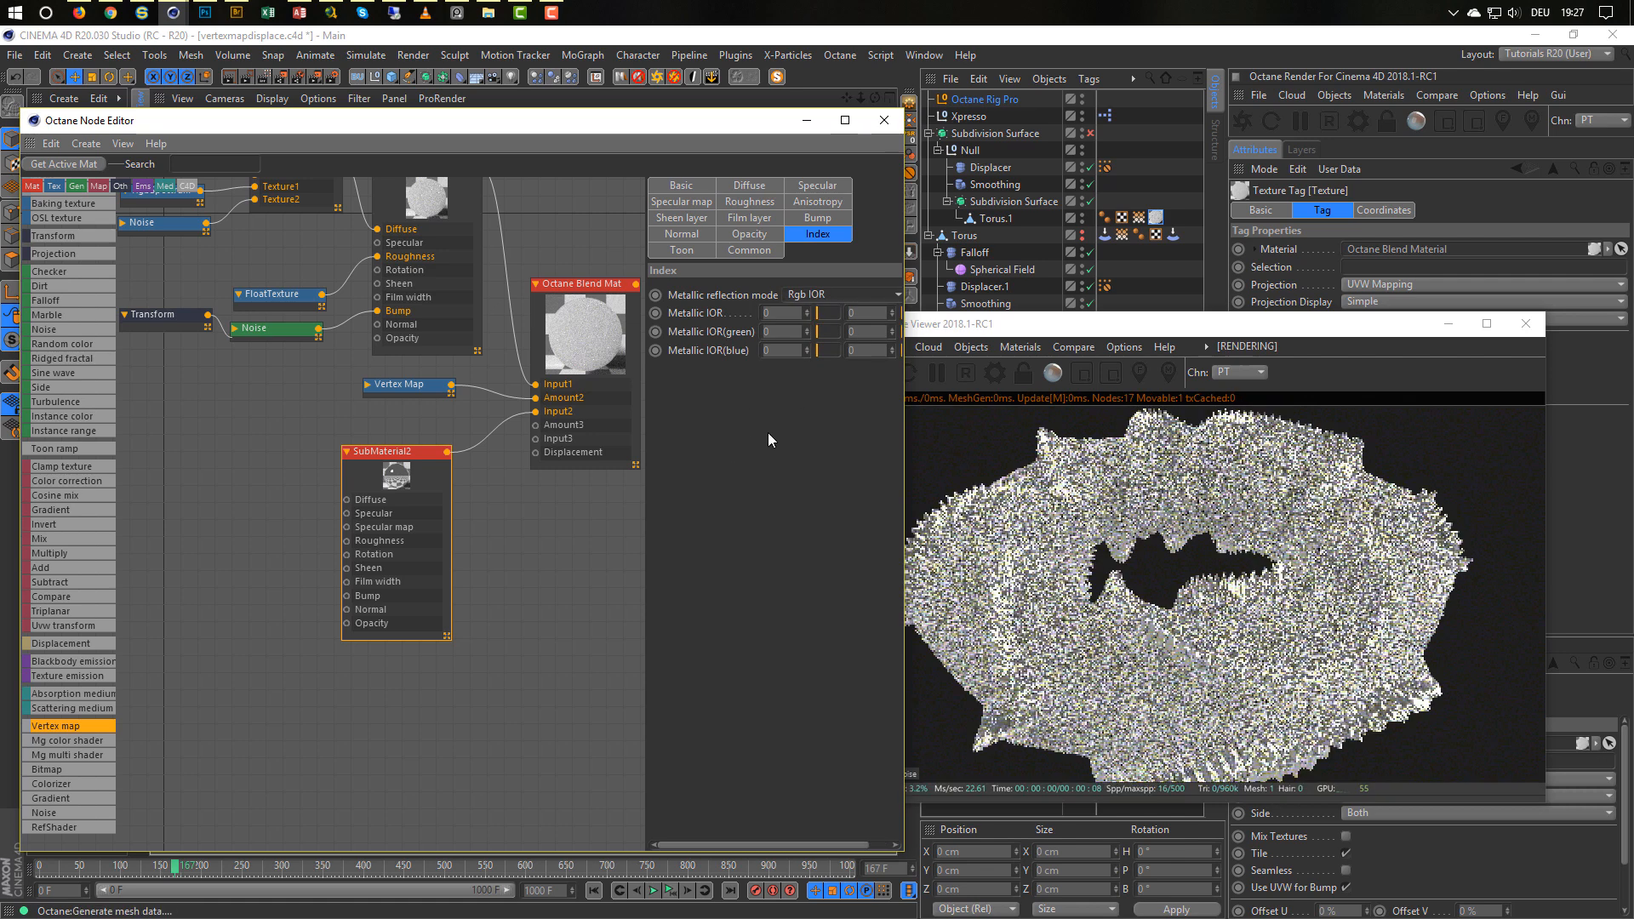
click(819, 315)
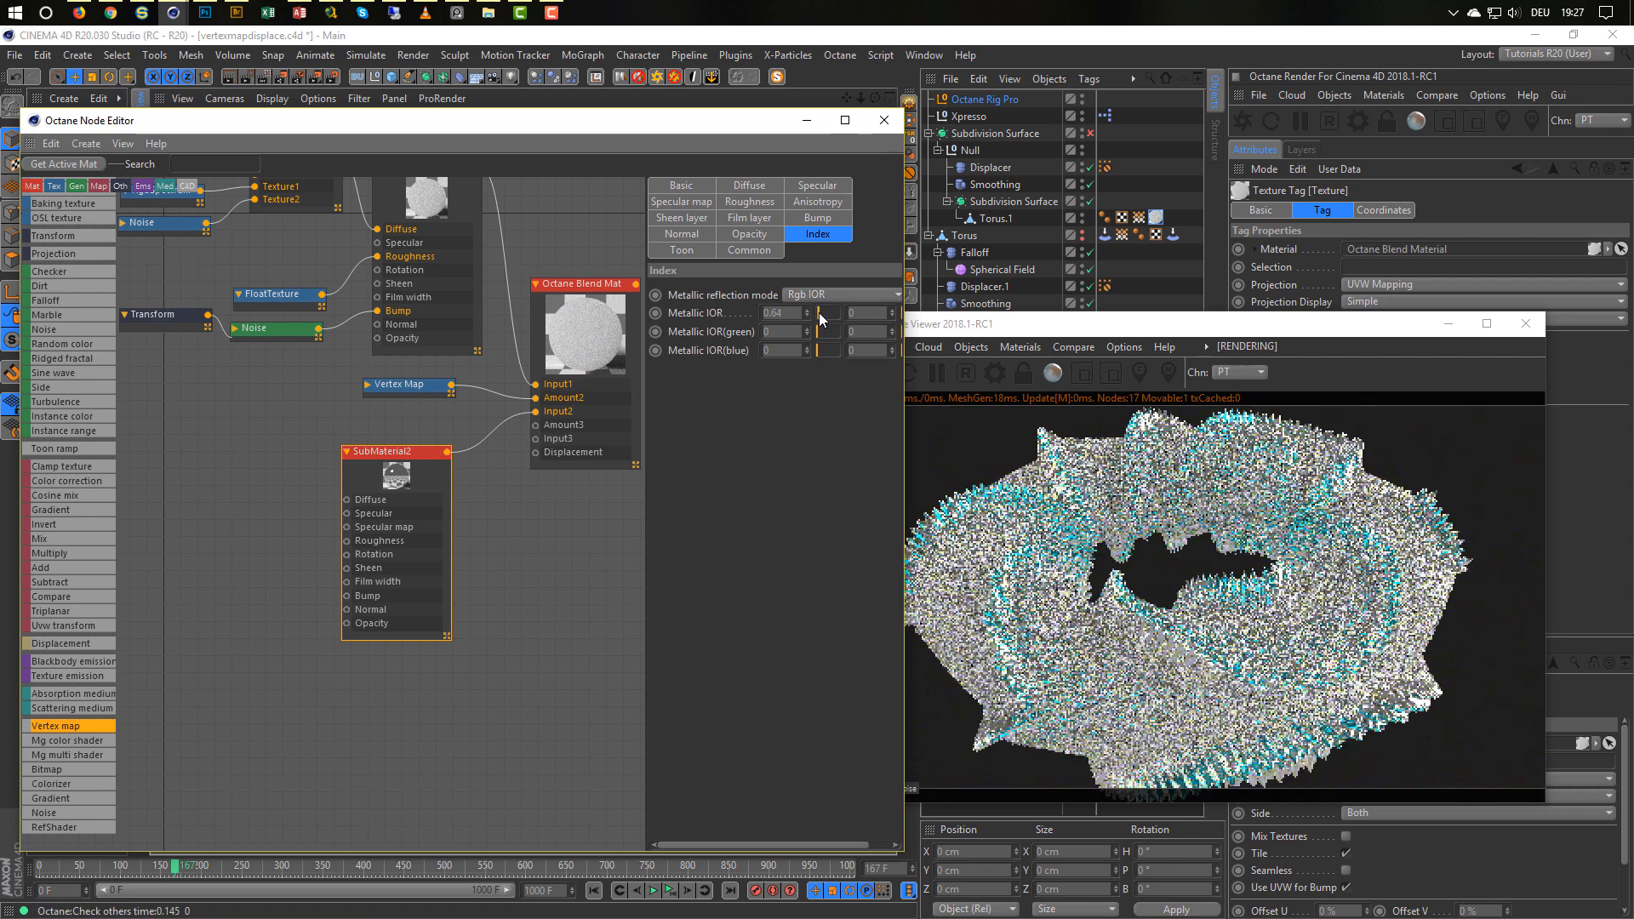
drag(818, 313, 820, 317)
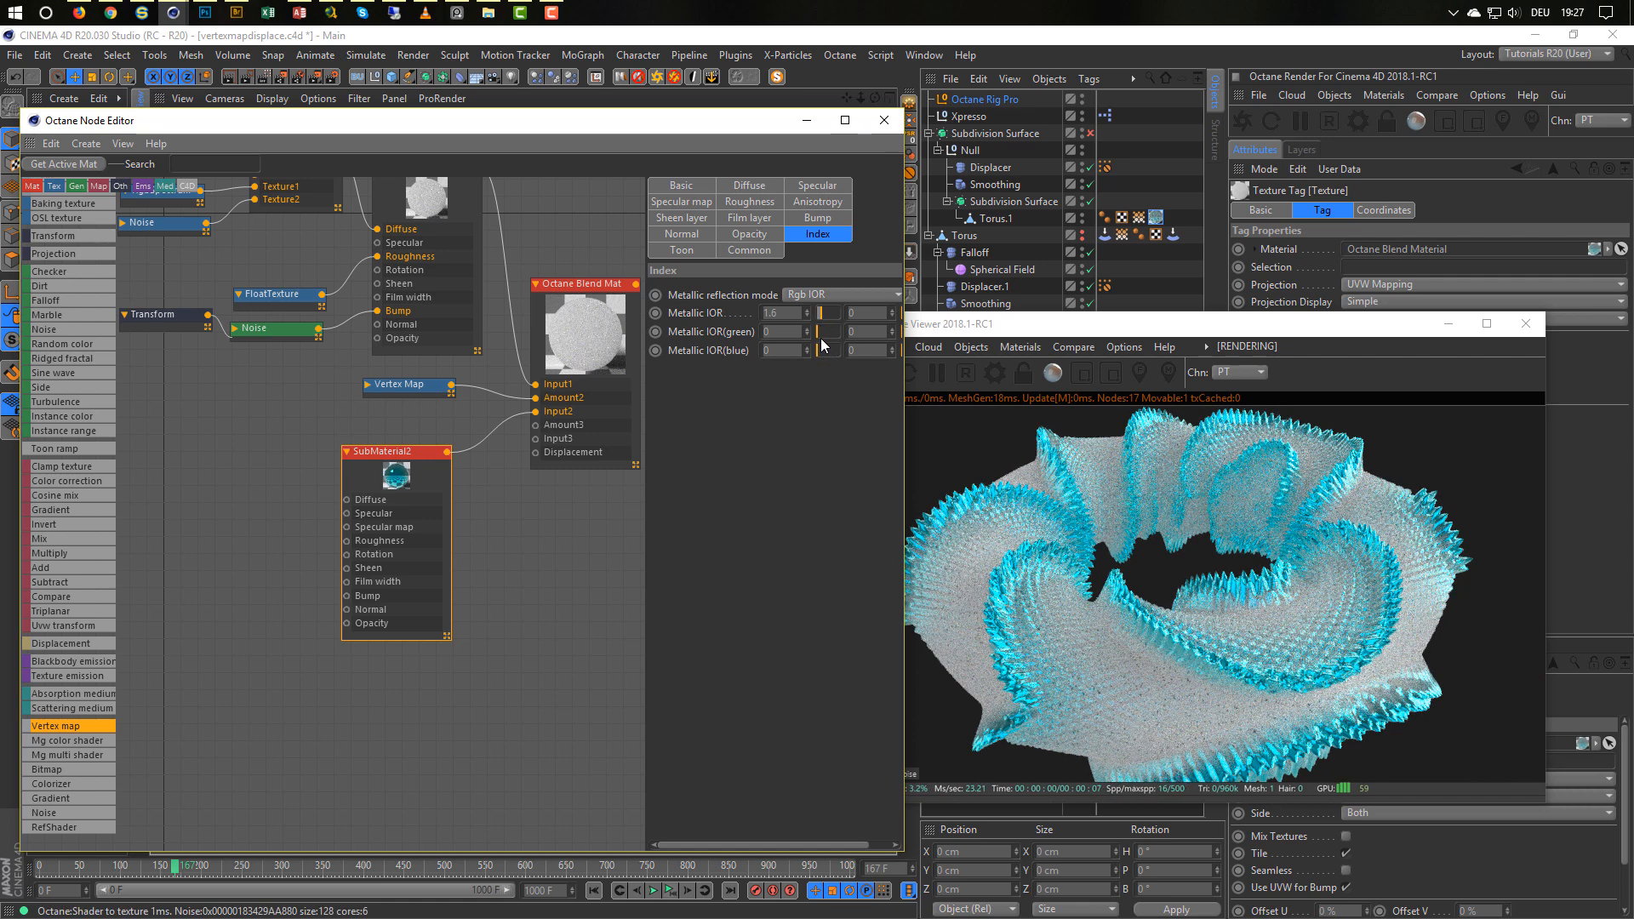
Set SubMaterial2's Metallic IOR(green) to 2.88 and Metallic IOR(blue) to 1.6.
click(821, 332)
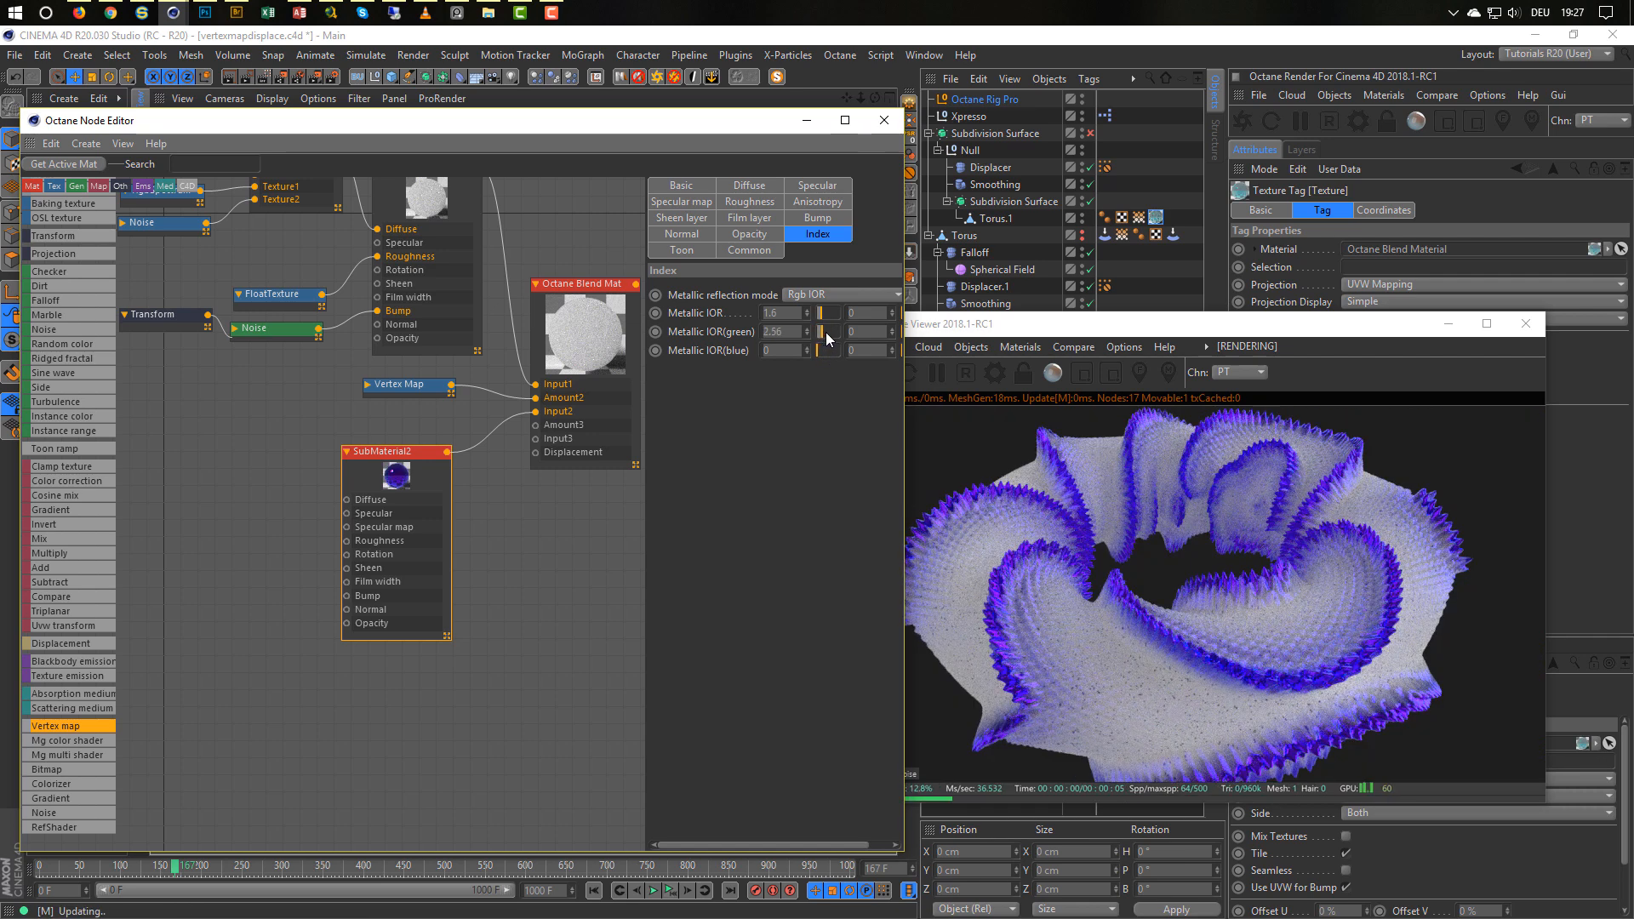
drag(826, 332, 818, 339)
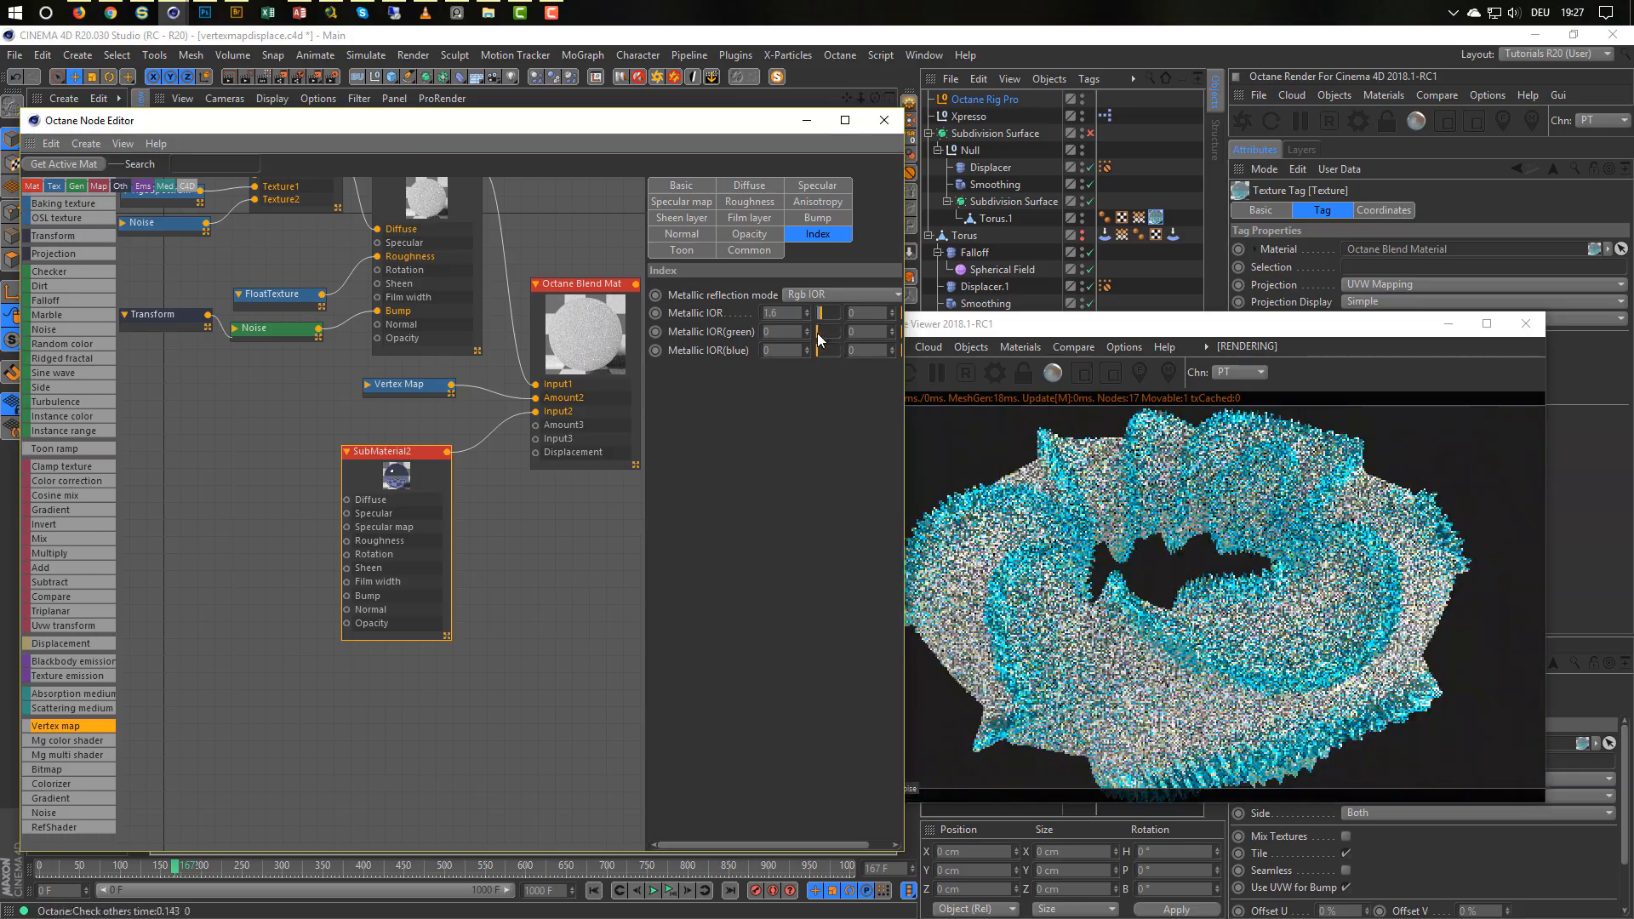
click(824, 332)
click(822, 349)
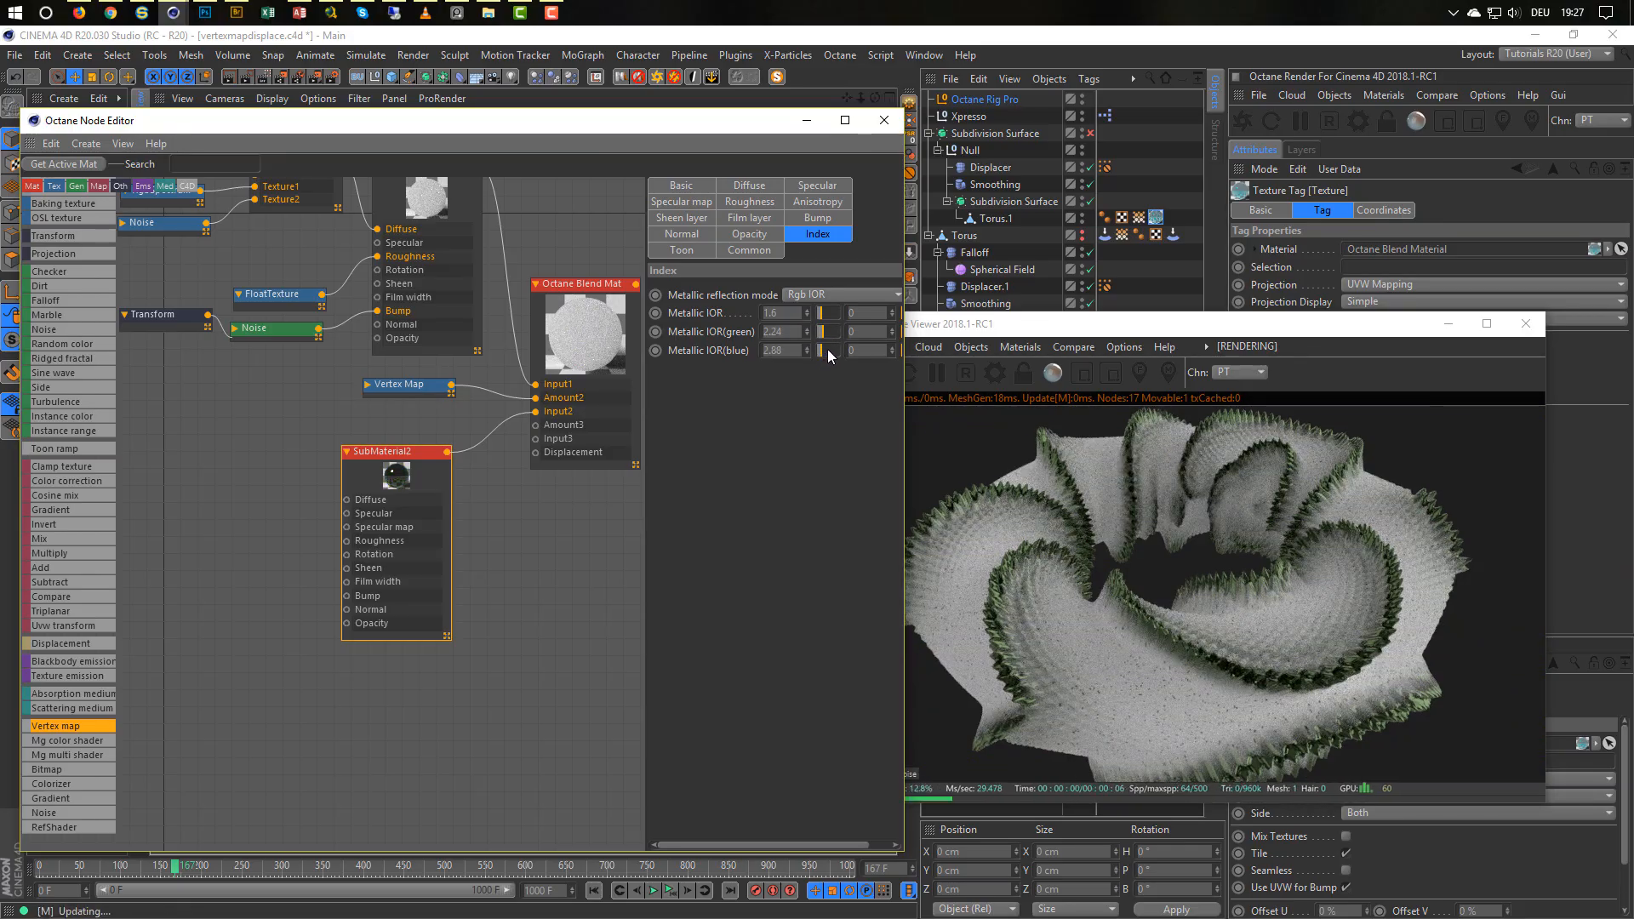
drag(828, 349, 824, 330)
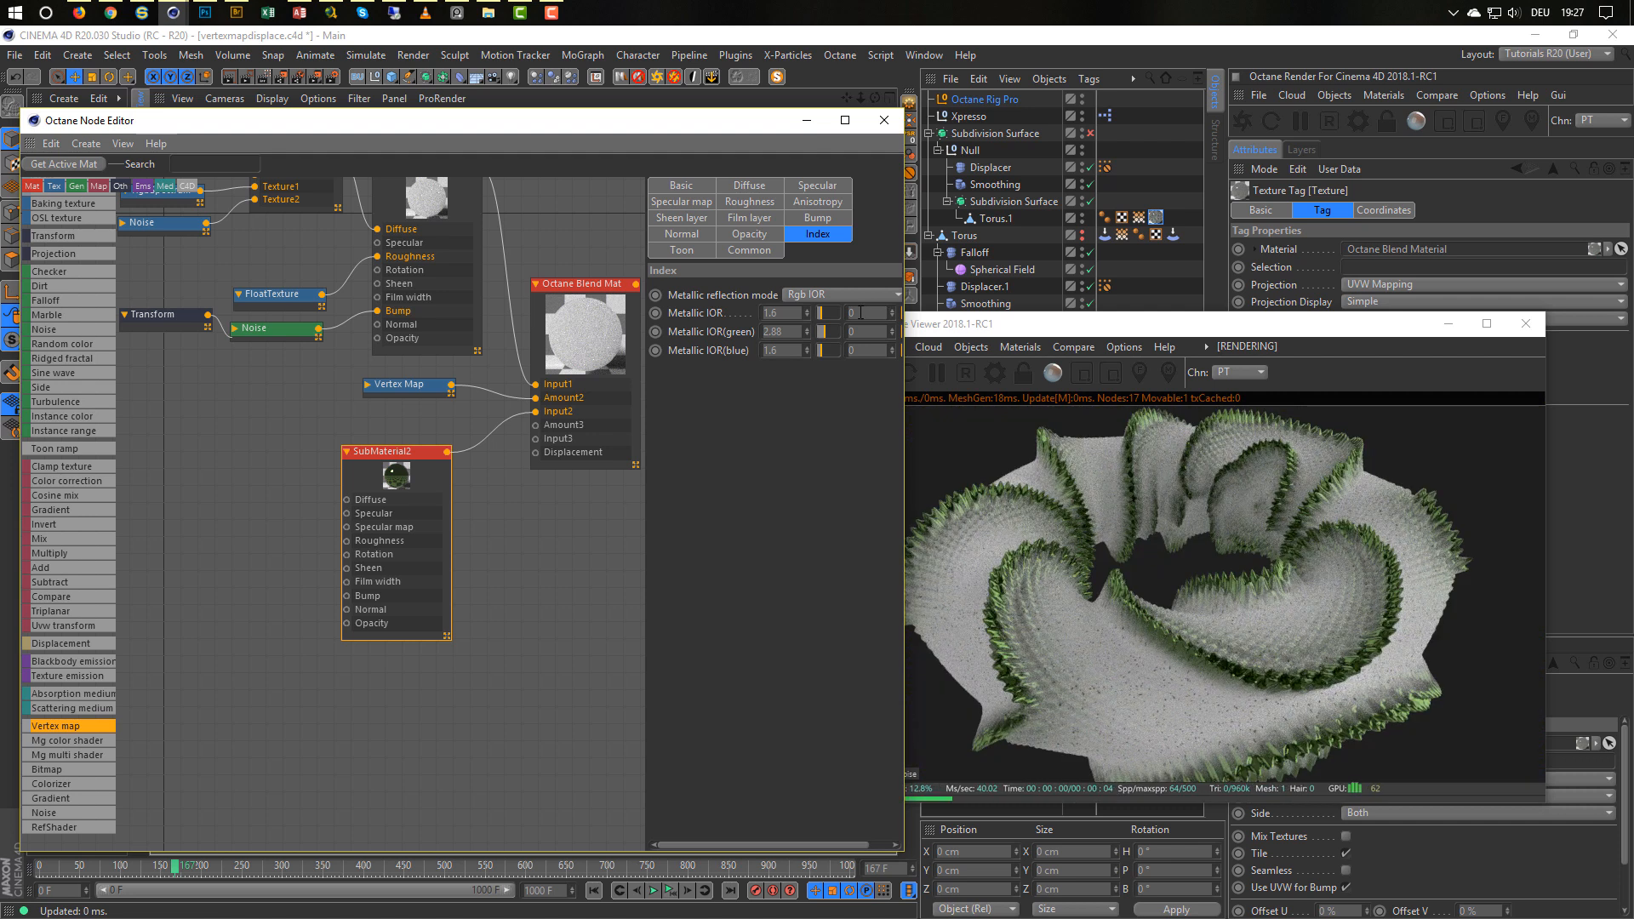
Set the second value of SubMaterial2's Metallic IOR to about 1.05 and of Metallic IOR(green) to about 0.57, keeping blue at 0.
drag(646, 380, 591, 381)
drag(862, 298, 876, 298)
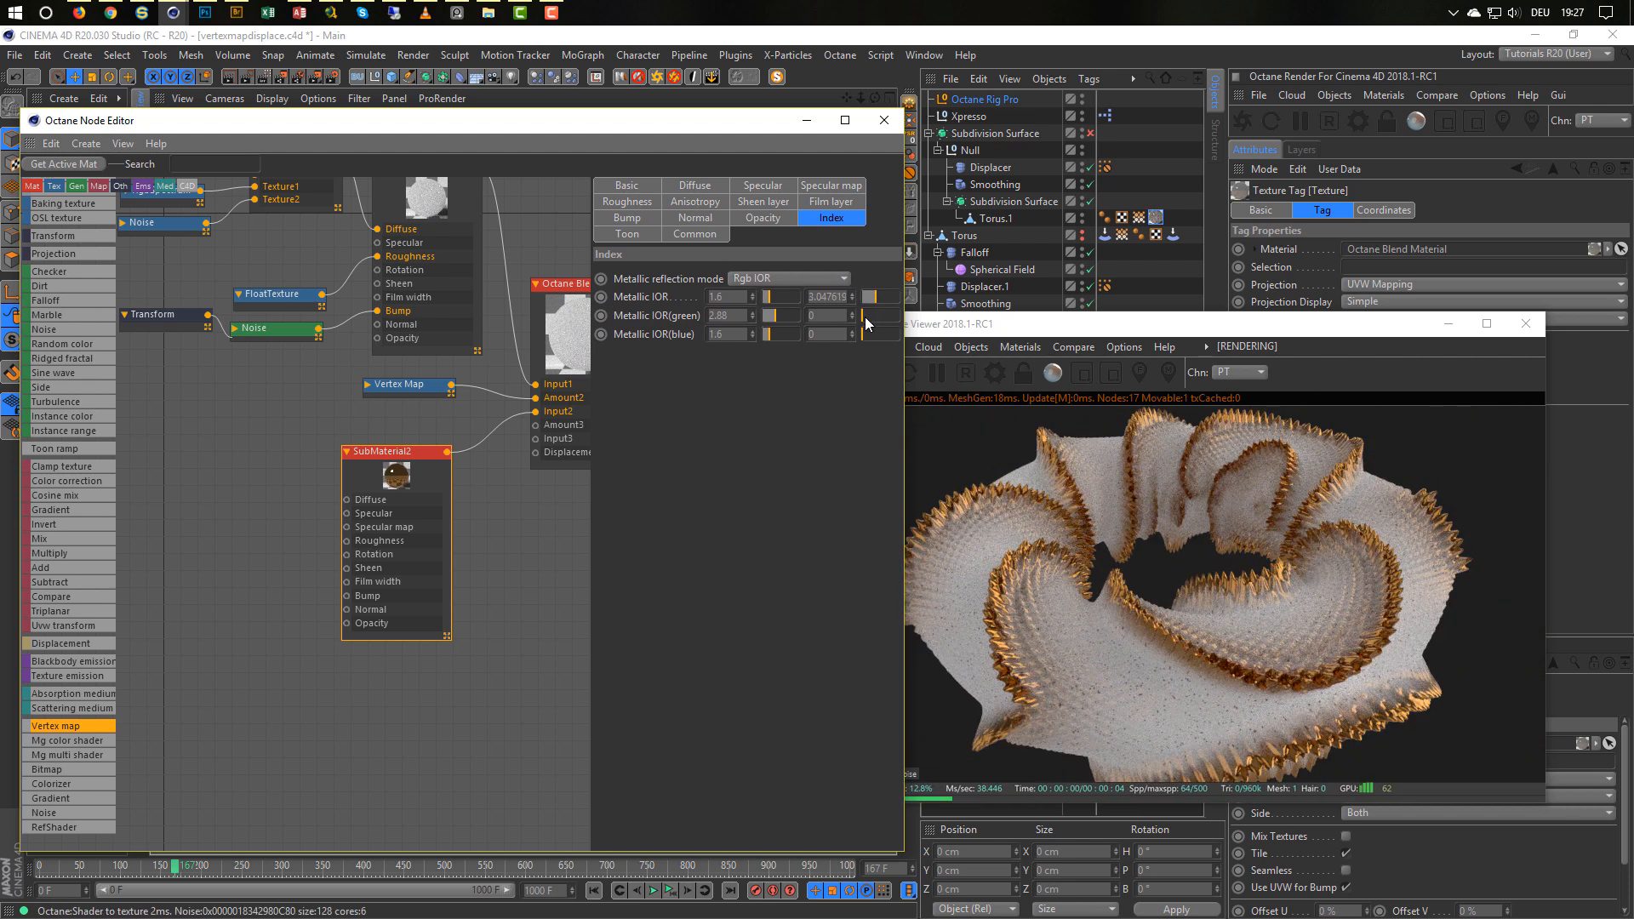
click(865, 317)
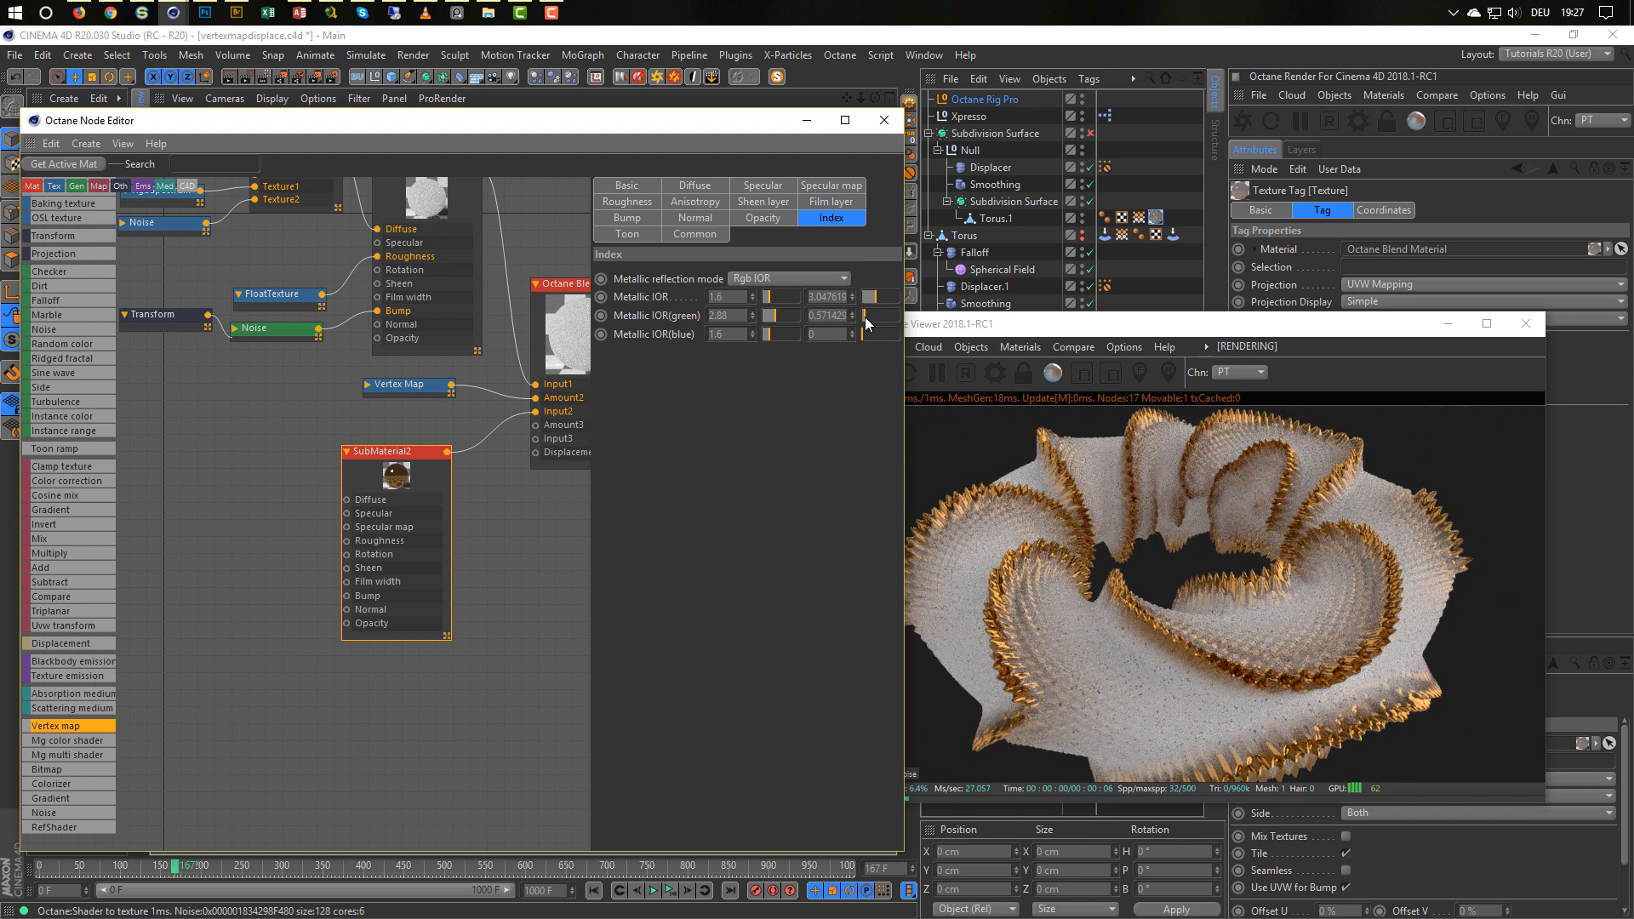
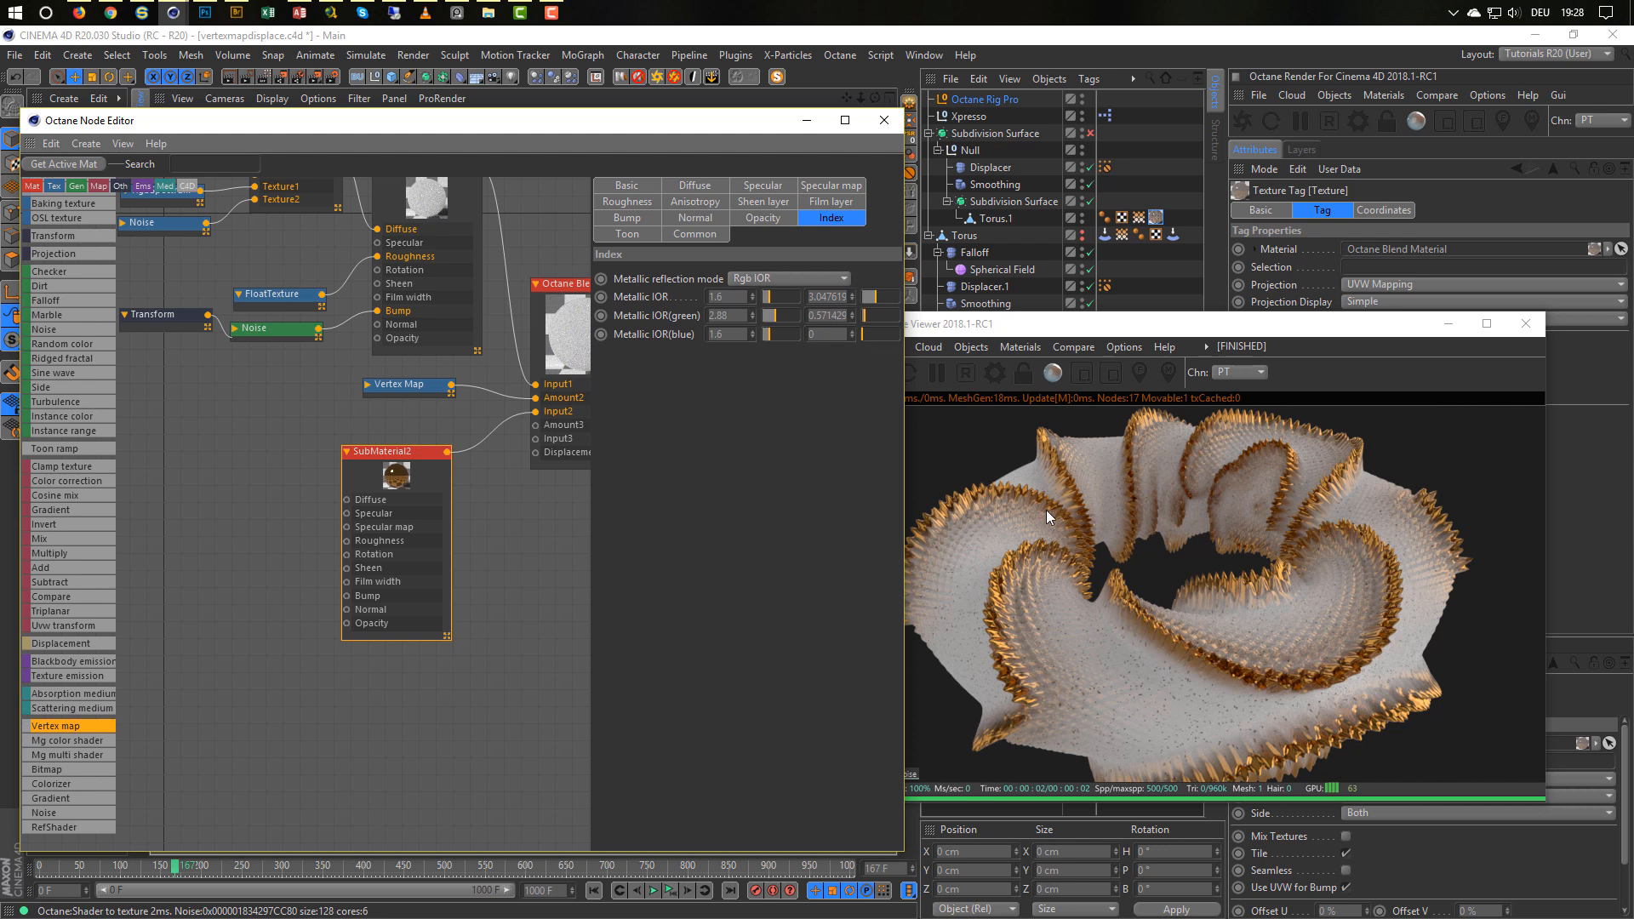
drag(866, 330, 851, 335)
Add a Float texture node, connect it to SubMaterial2's Roughness input and set its value to about 0.034.
drag(377, 451, 377, 445)
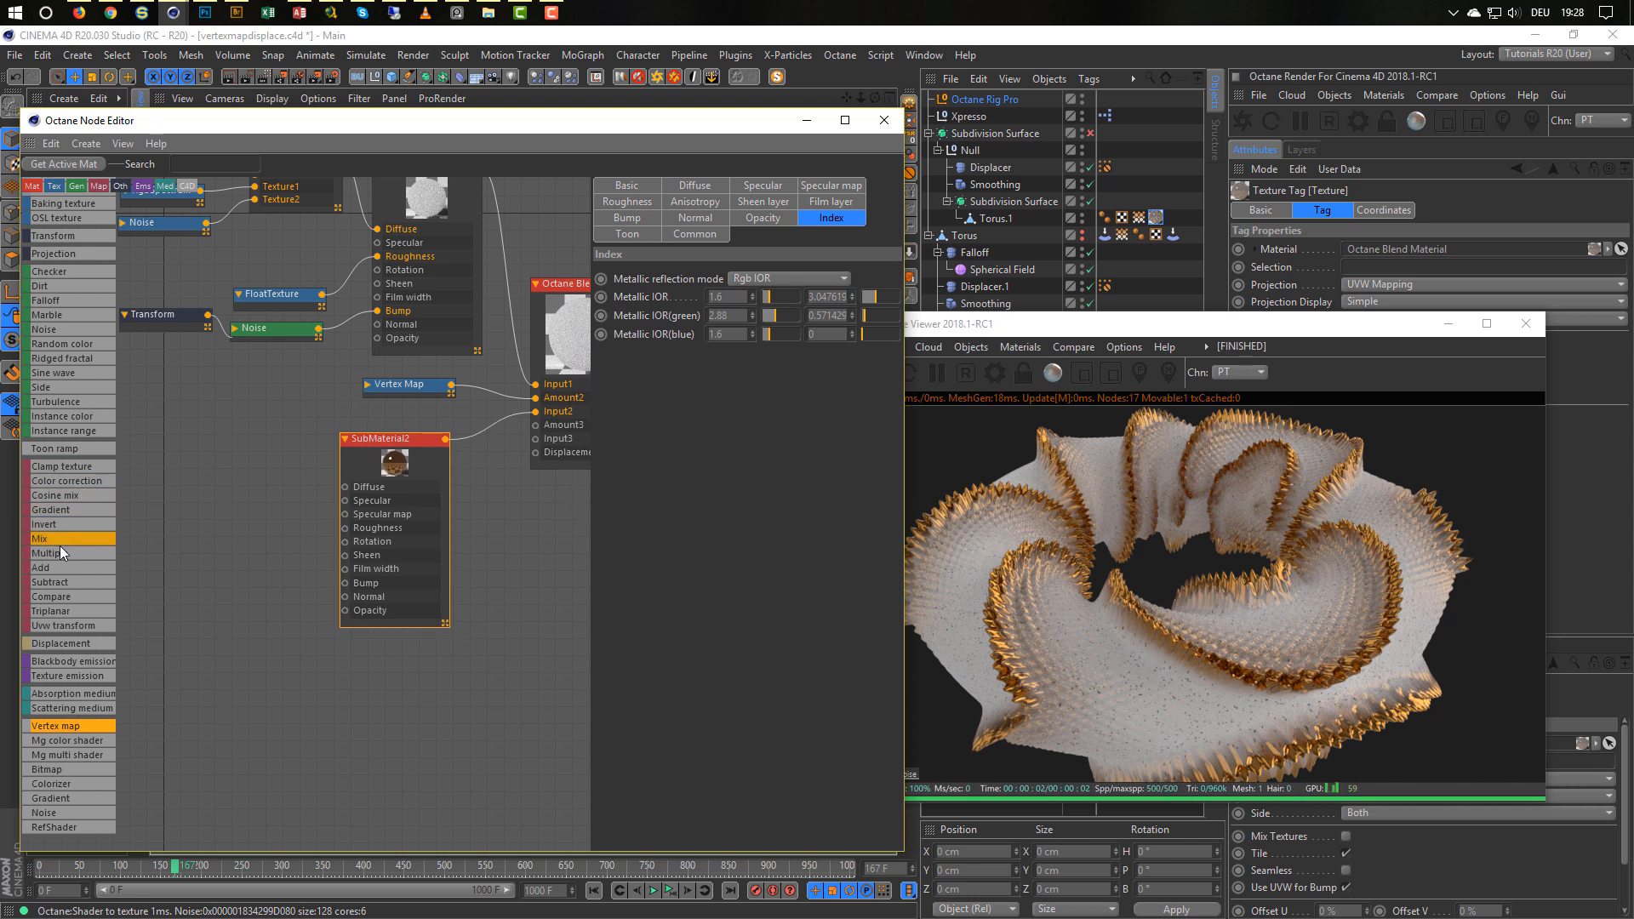
scroll(56, 266, up, 3)
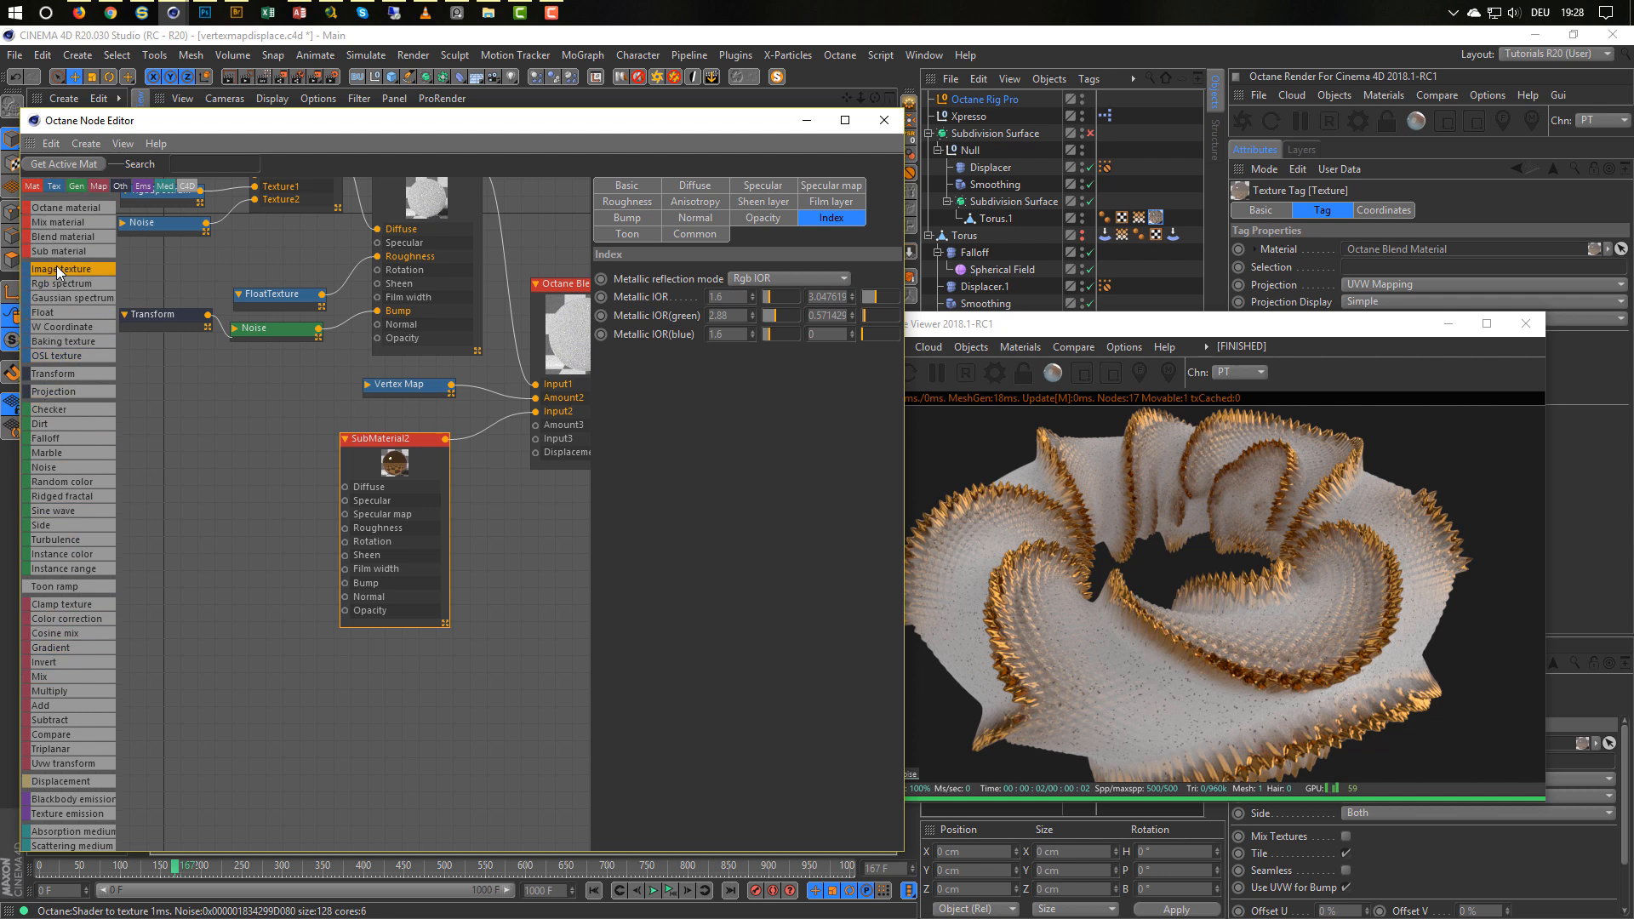
drag(49, 312, 255, 509)
click(286, 515)
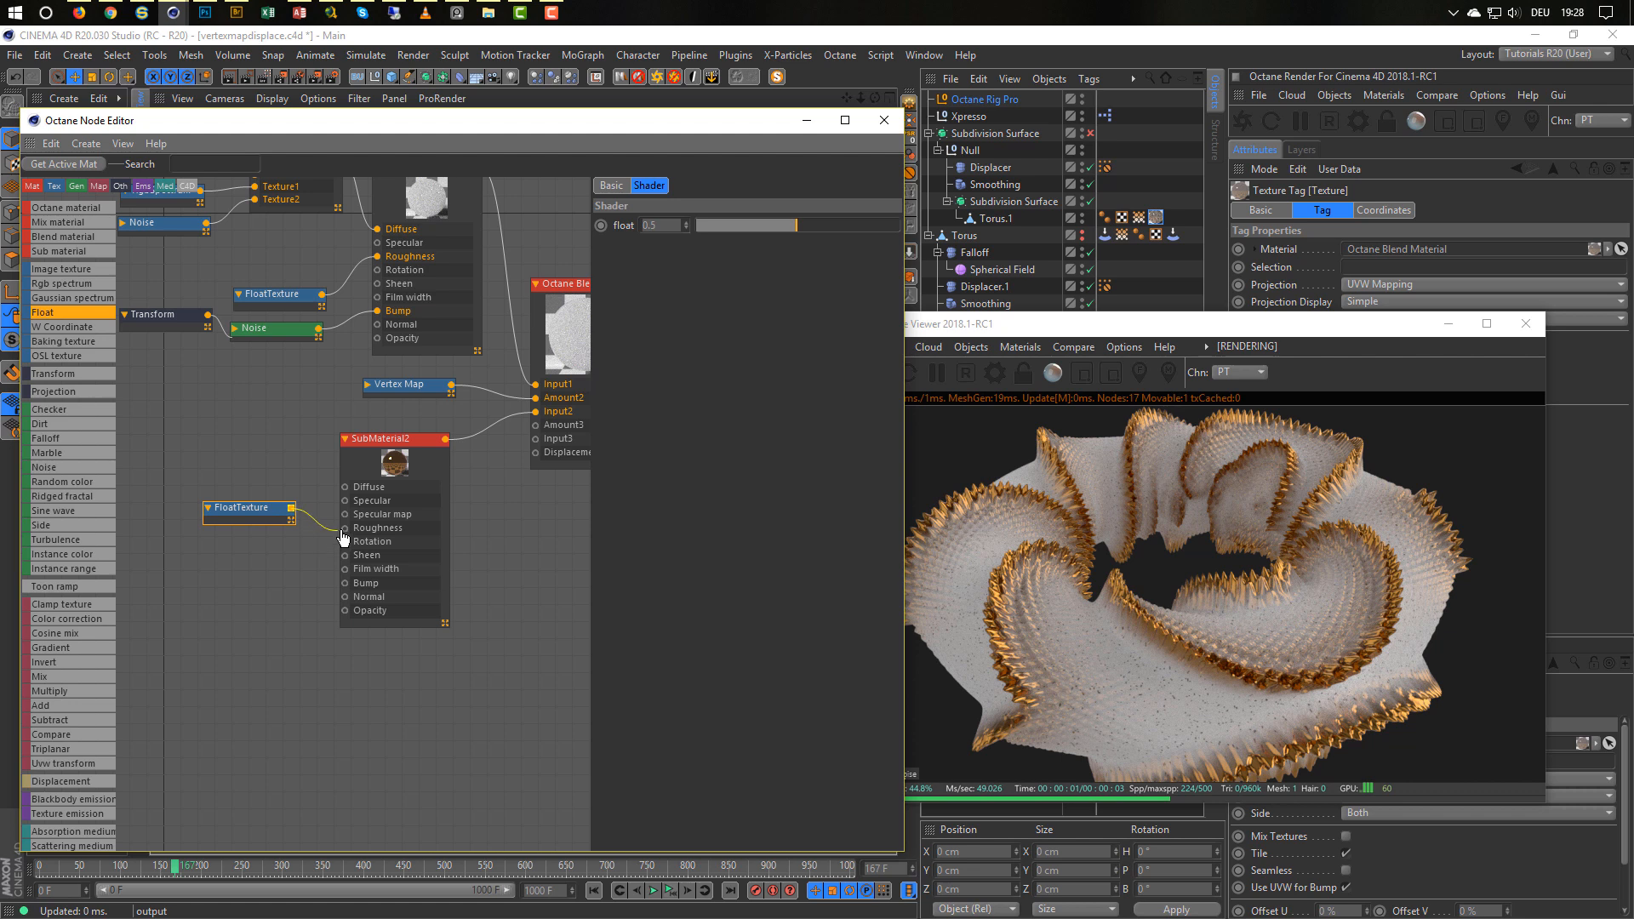
drag(343, 537, 276, 529)
click(702, 226)
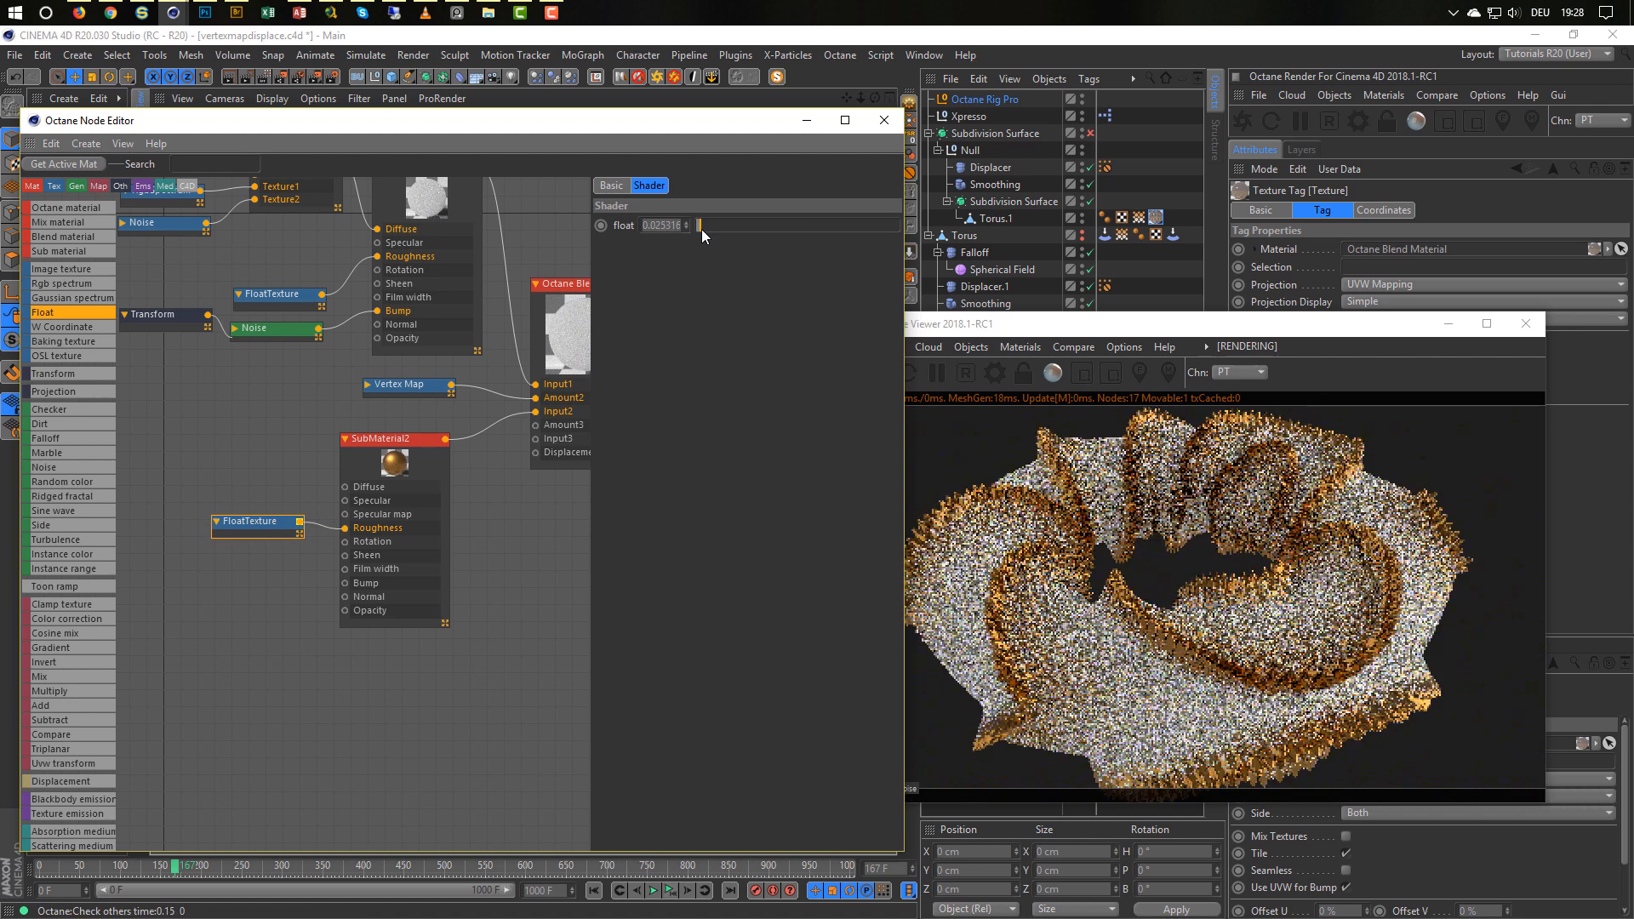
drag(703, 228, 712, 228)
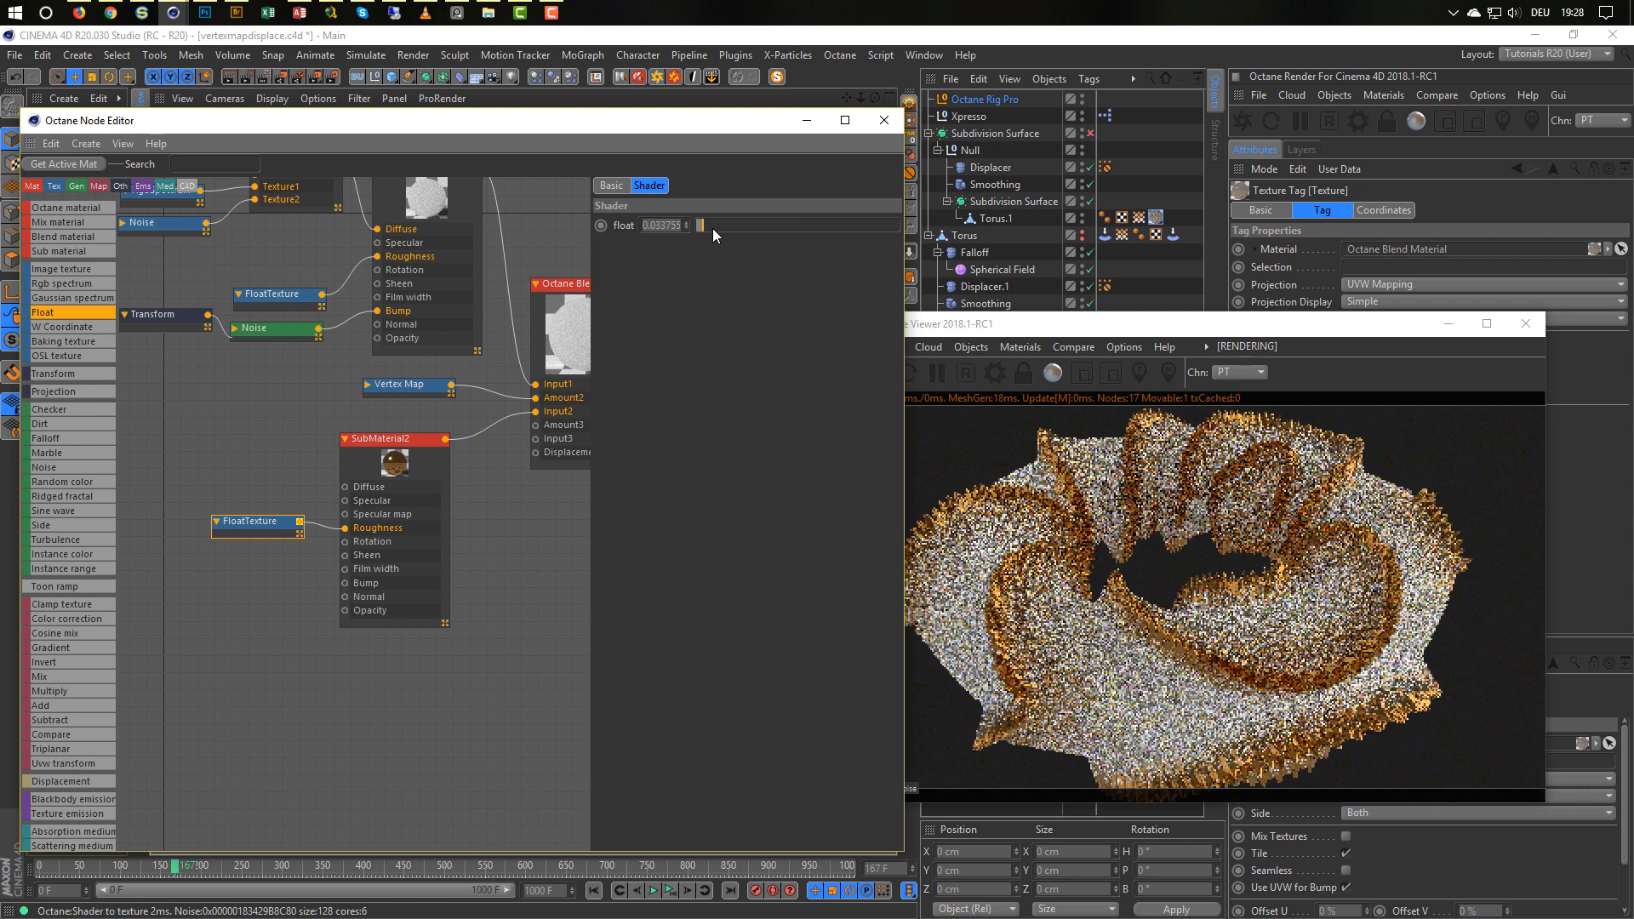
Duplicate the roughness FloatTexture node, connect the copy to SubMaterial2's Film width input and align it below the original.
click(407, 439)
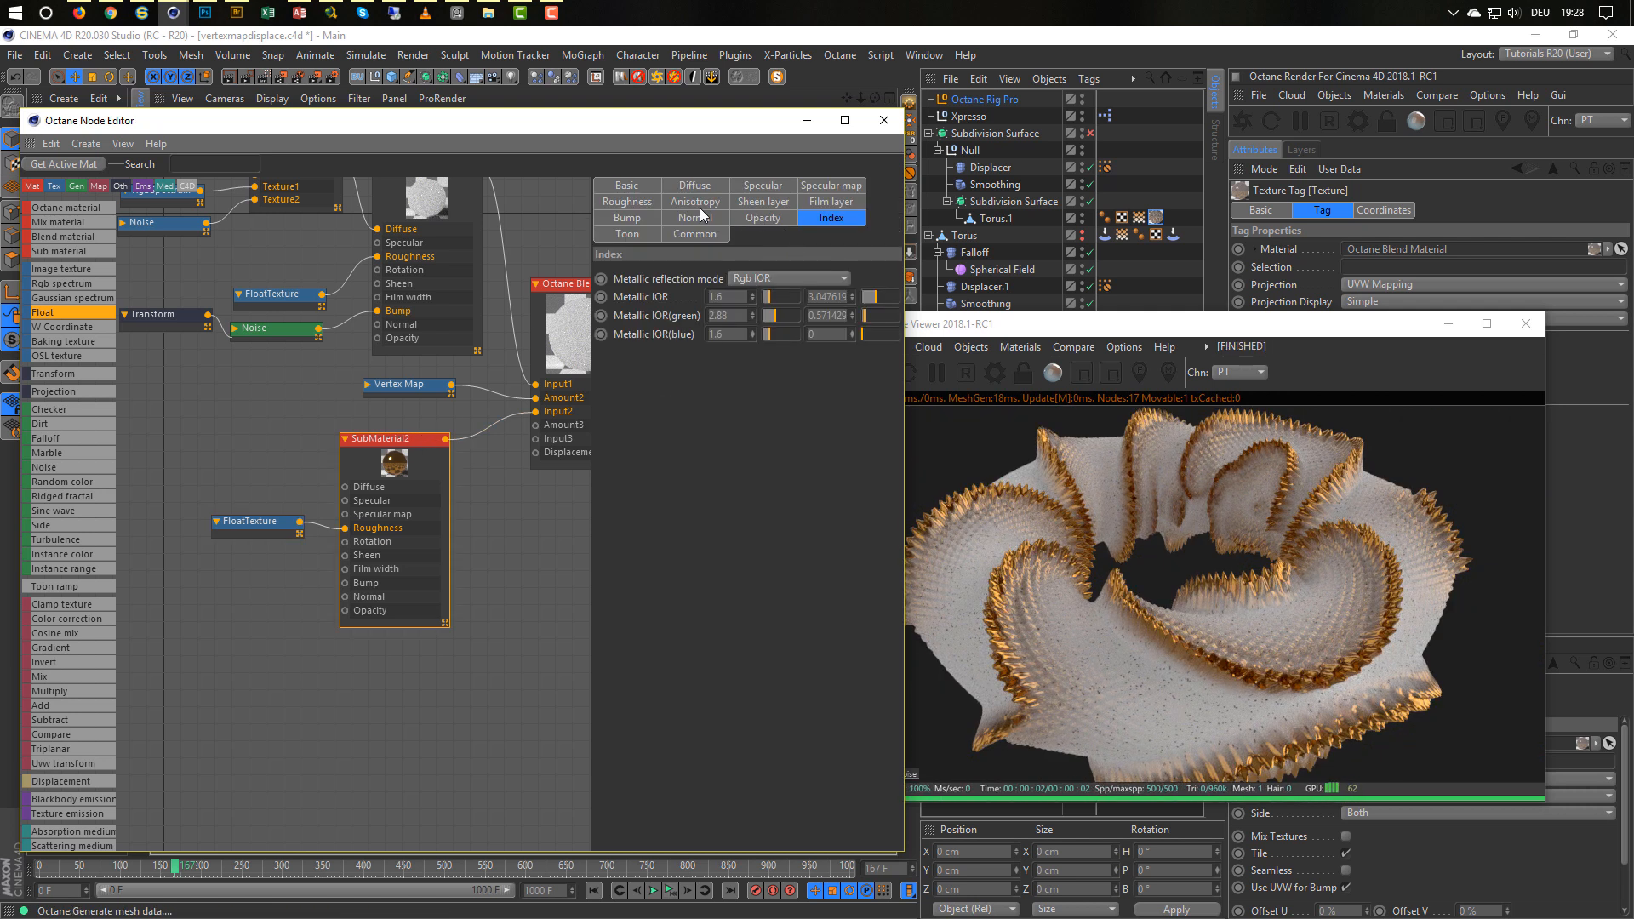
click(822, 204)
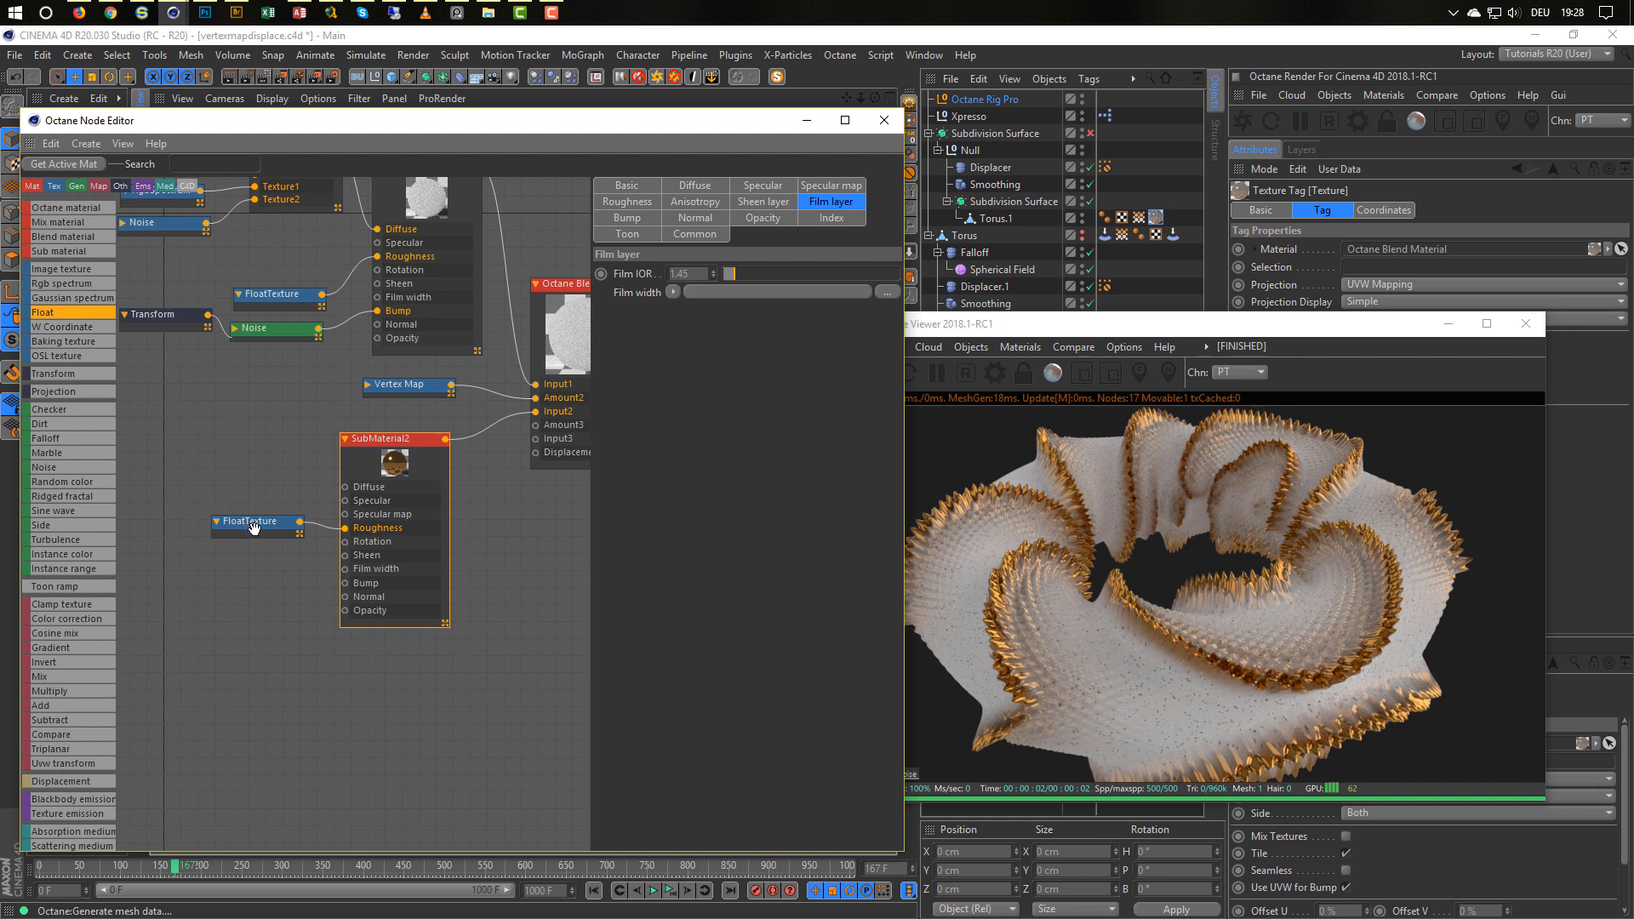
ctrl+drag(254, 528, 236, 575)
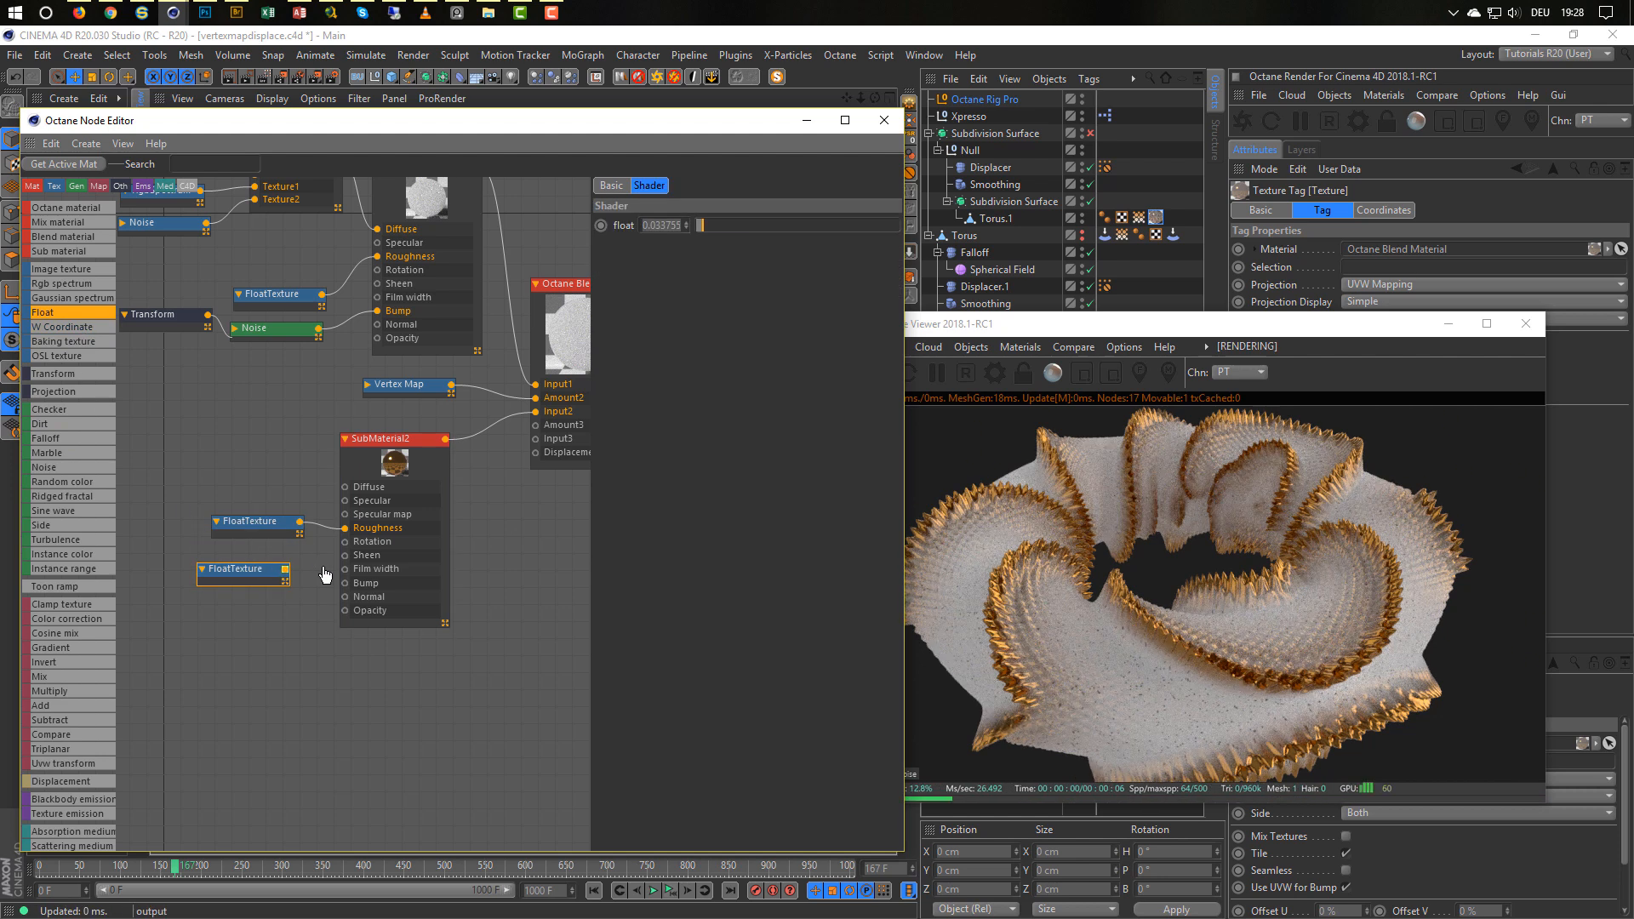
drag(345, 576, 343, 570)
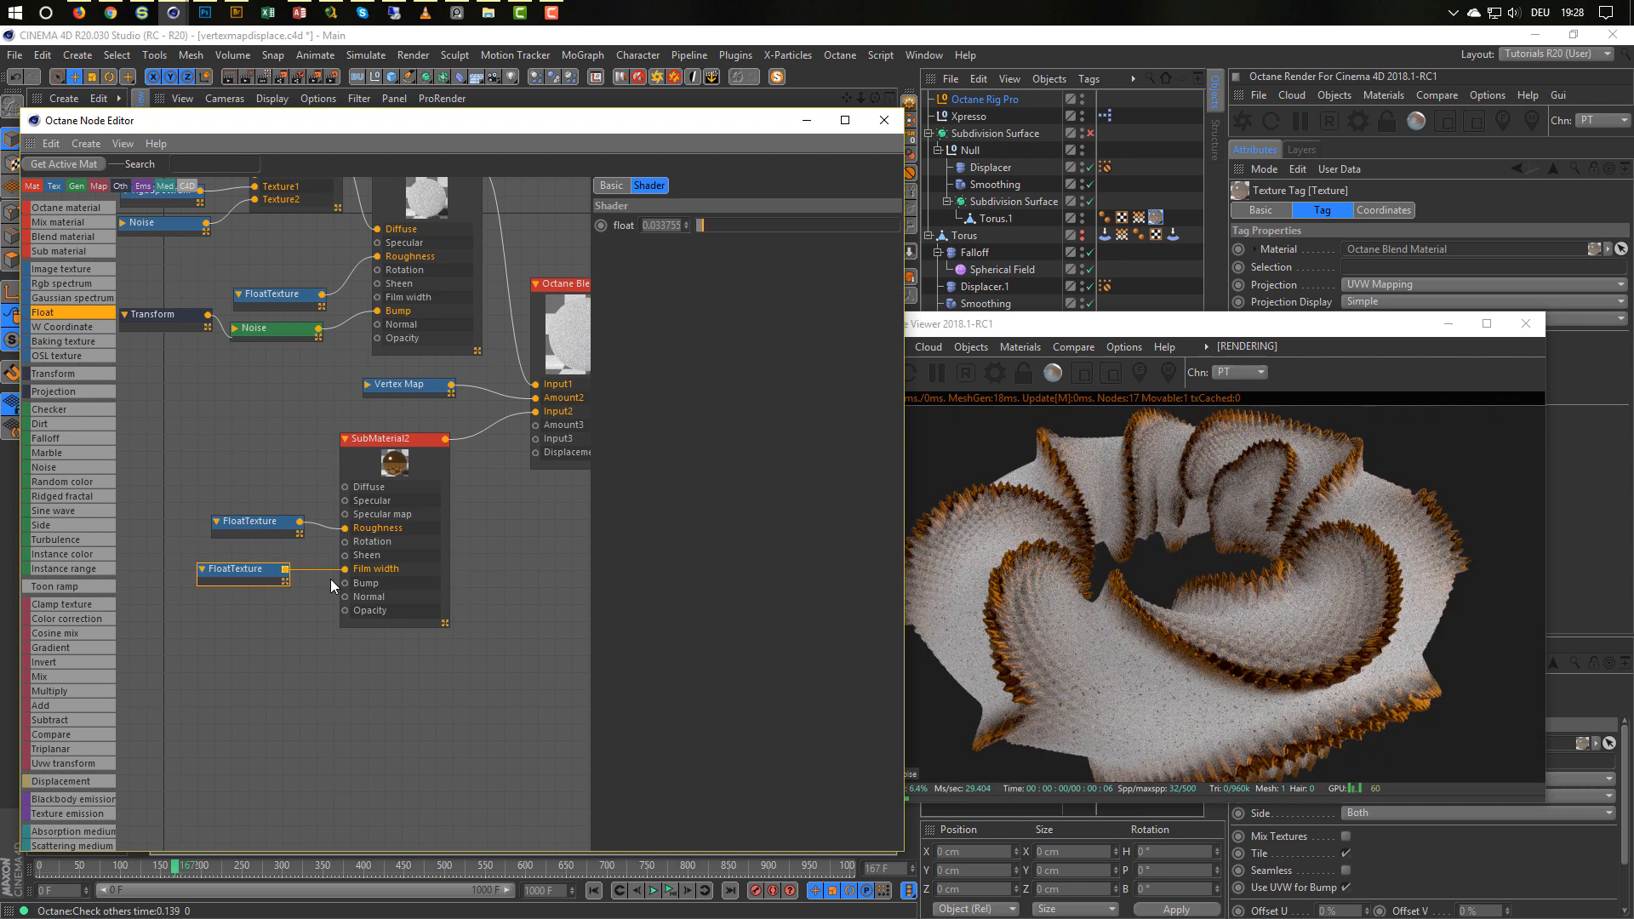
drag(238, 569, 253, 559)
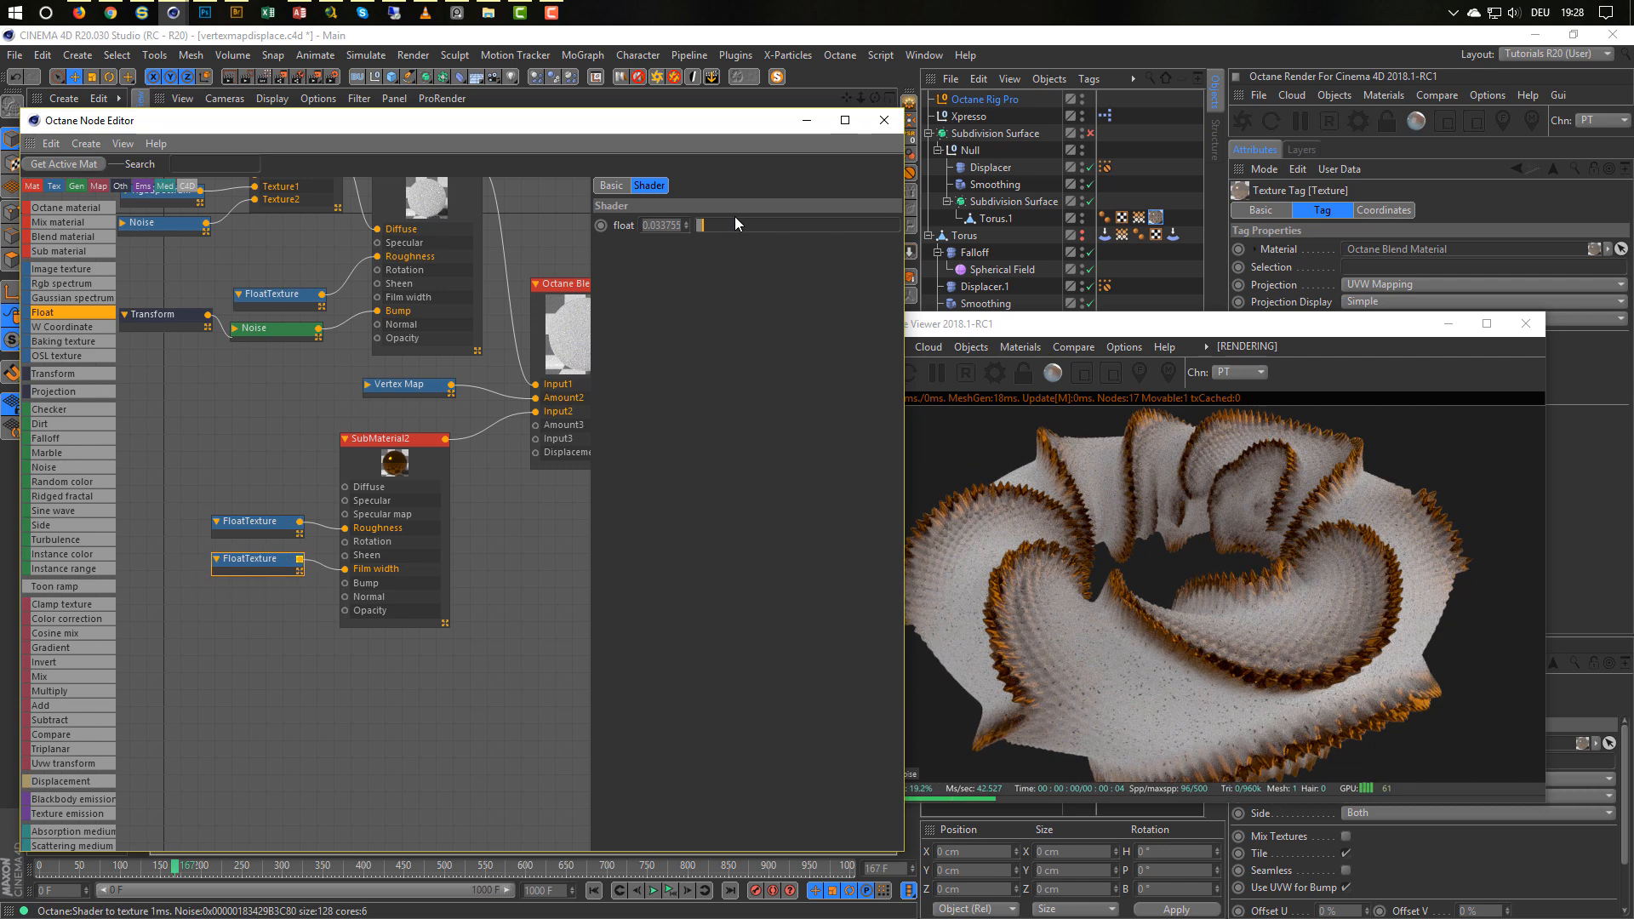
Try film width values of about 0.12 and 0.24 on the new FloatTexture, then set it to 0.
drag(711, 226, 720, 226)
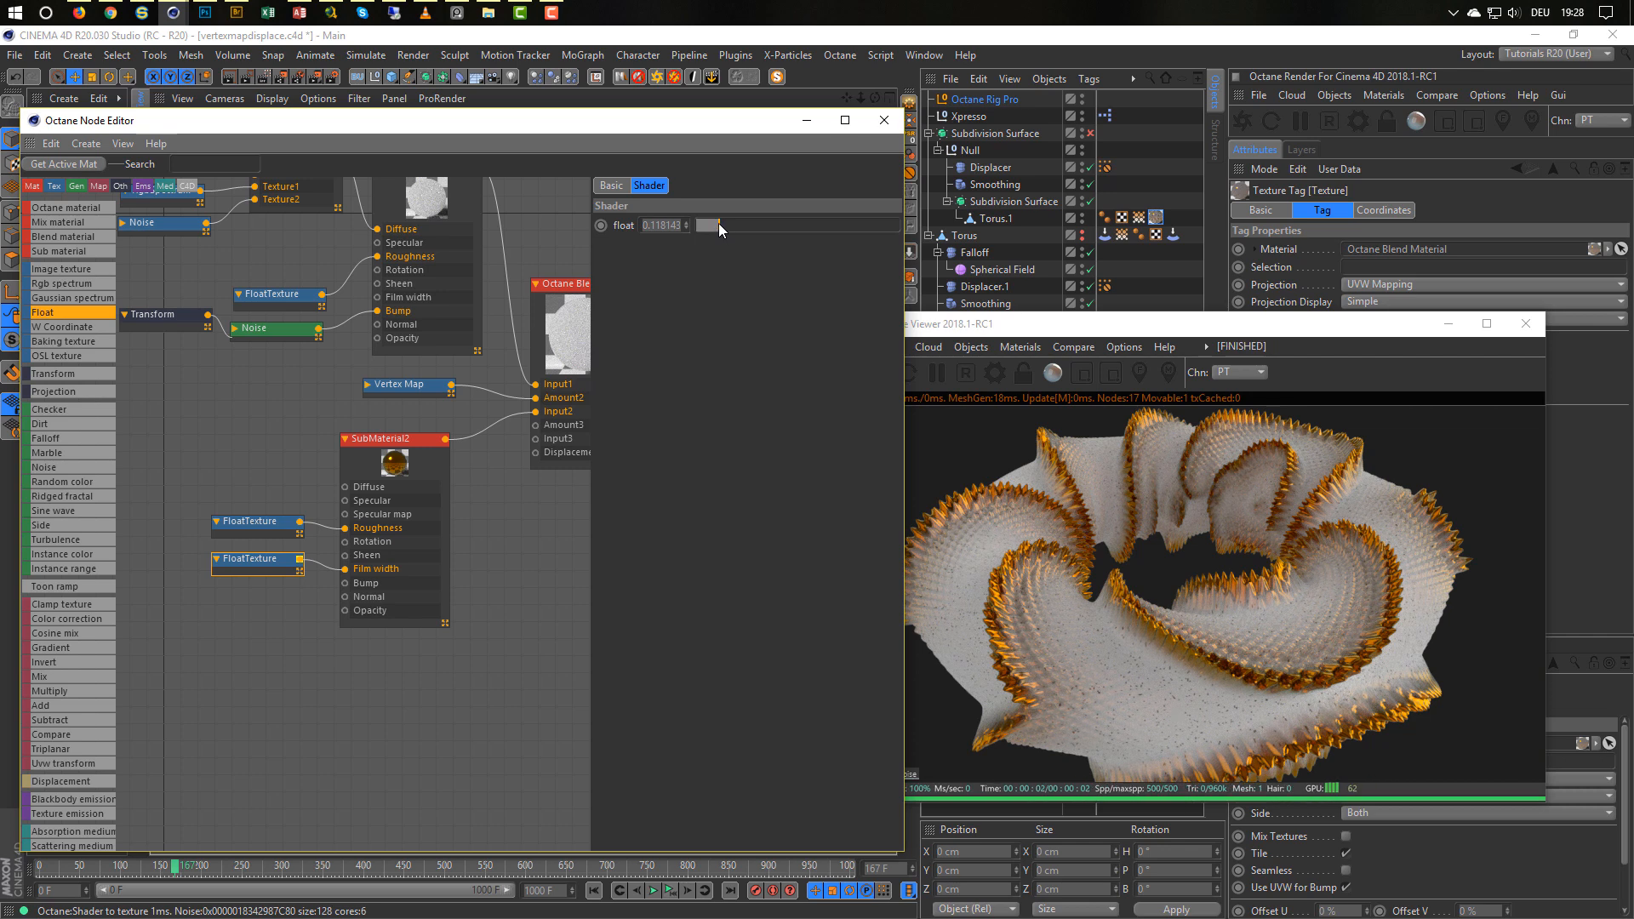
mouse_move(718, 225)
mouse_down()
mouse_move(692, 221)
mouse_move(744, 219)
mouse_up()
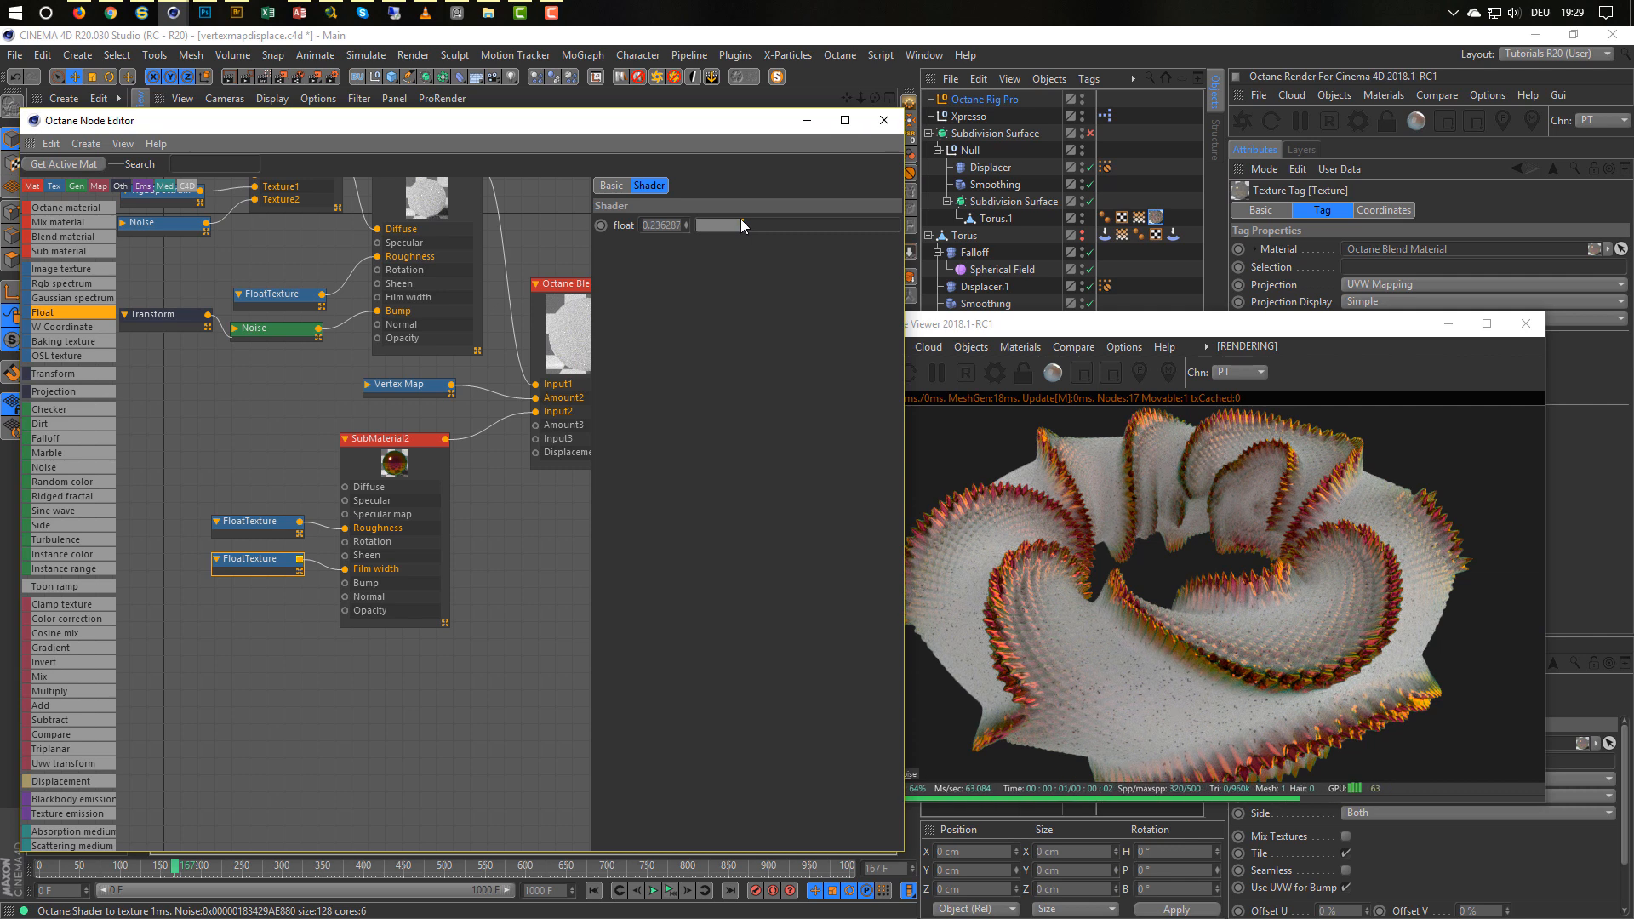
drag(738, 217, 693, 231)
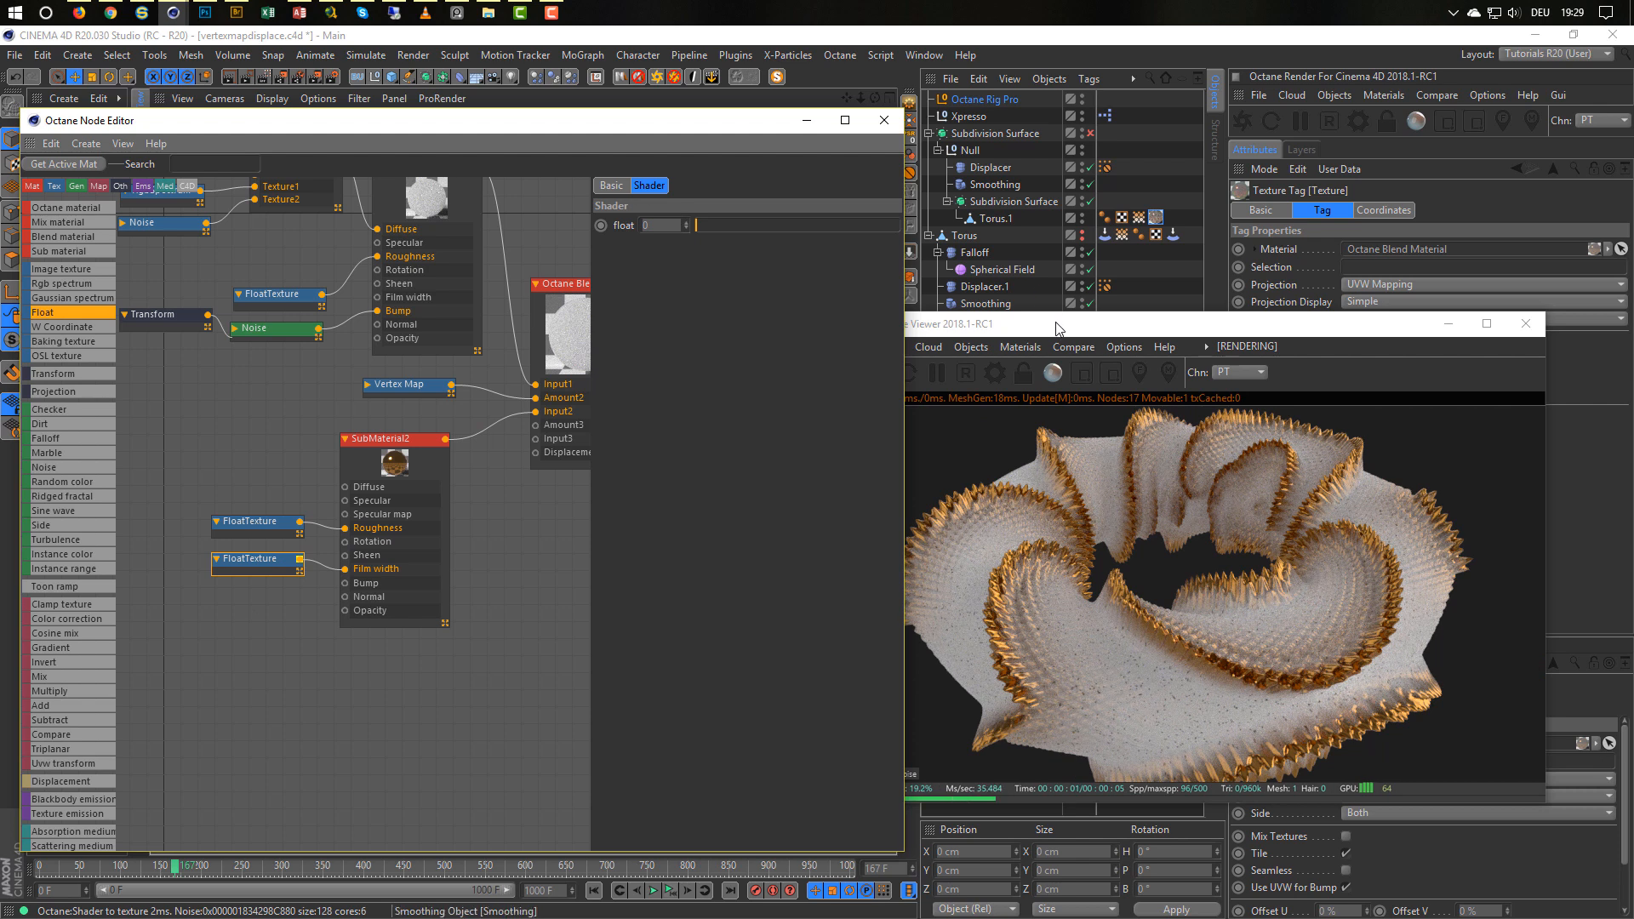
Close the node editor and reframe the perspective view so the whole torus fits with space around it.
click(1058, 329)
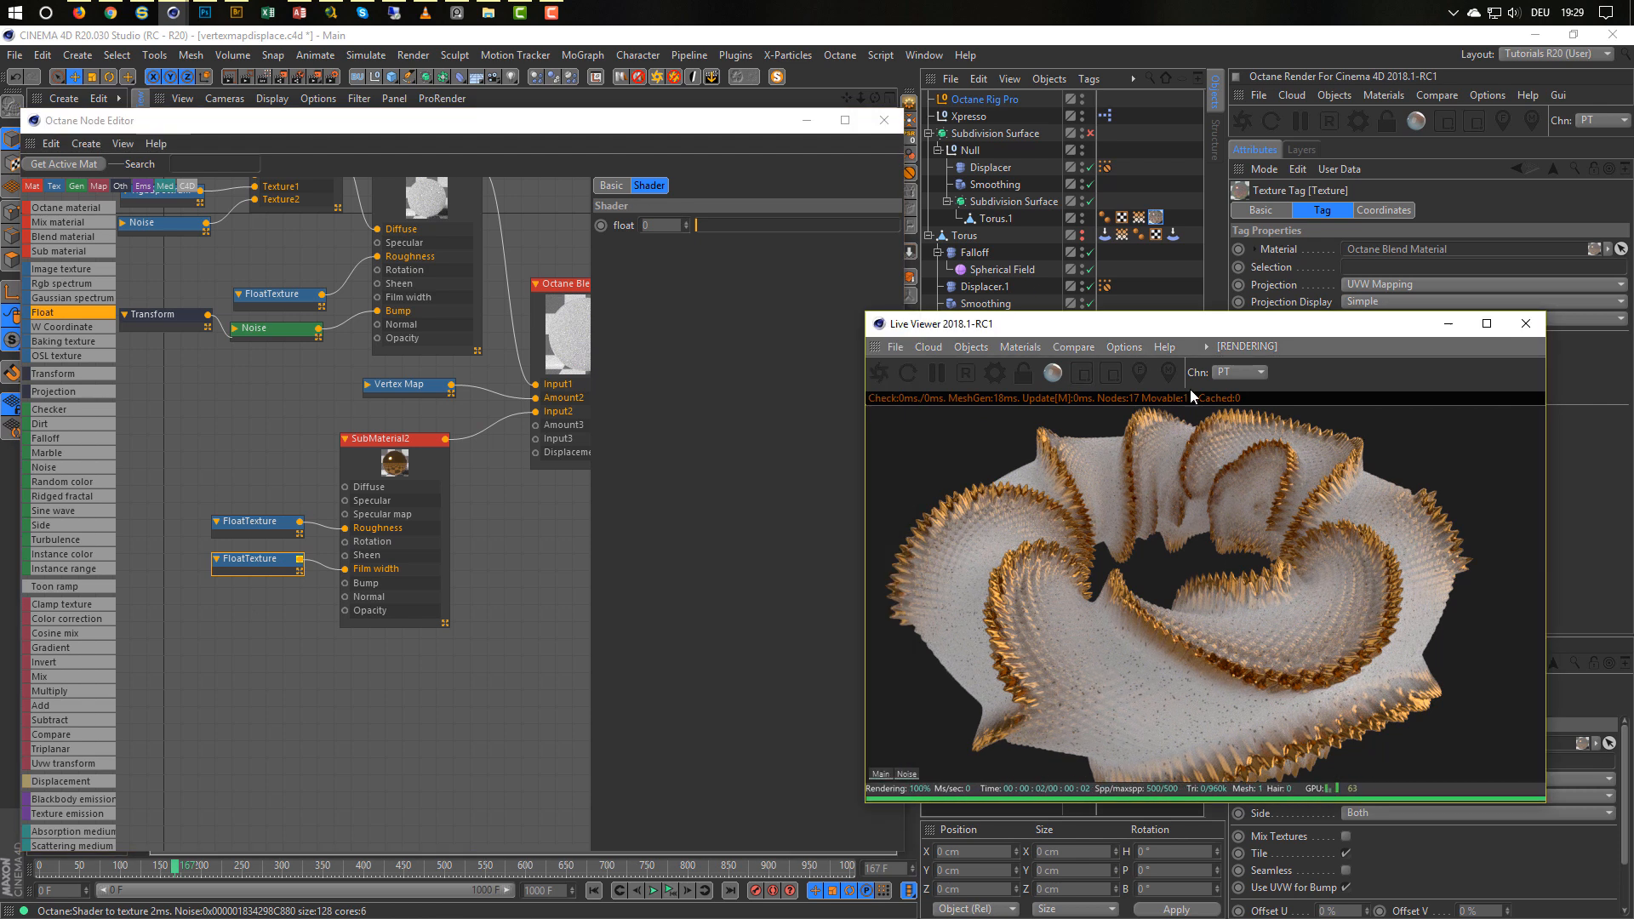
click(884, 121)
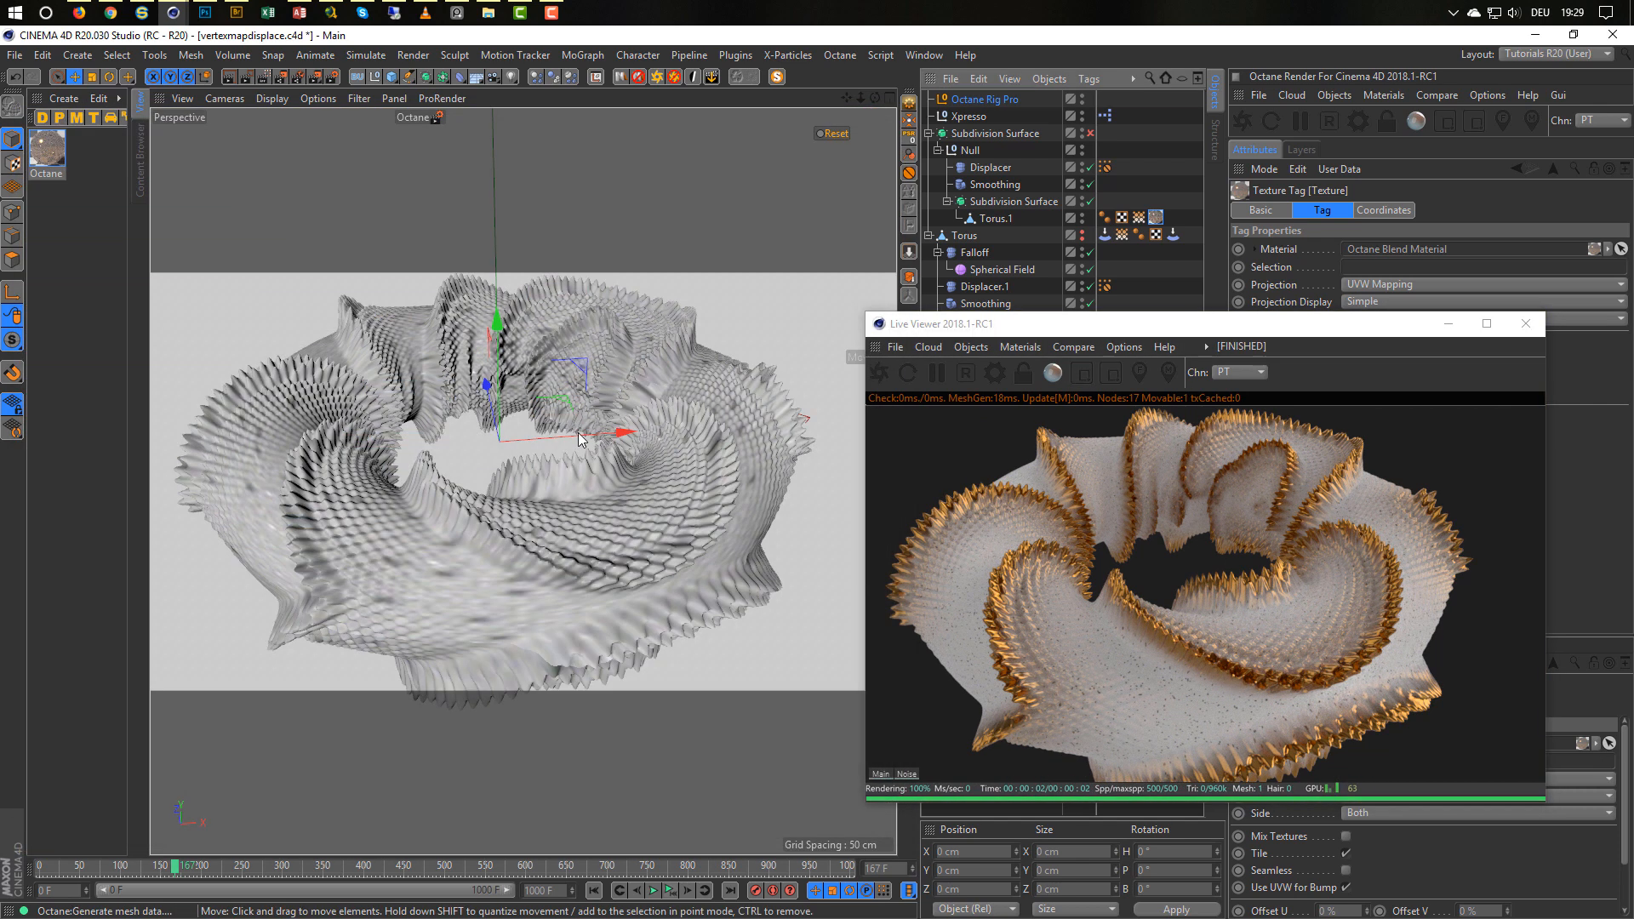
drag(559, 466, 630, 479)
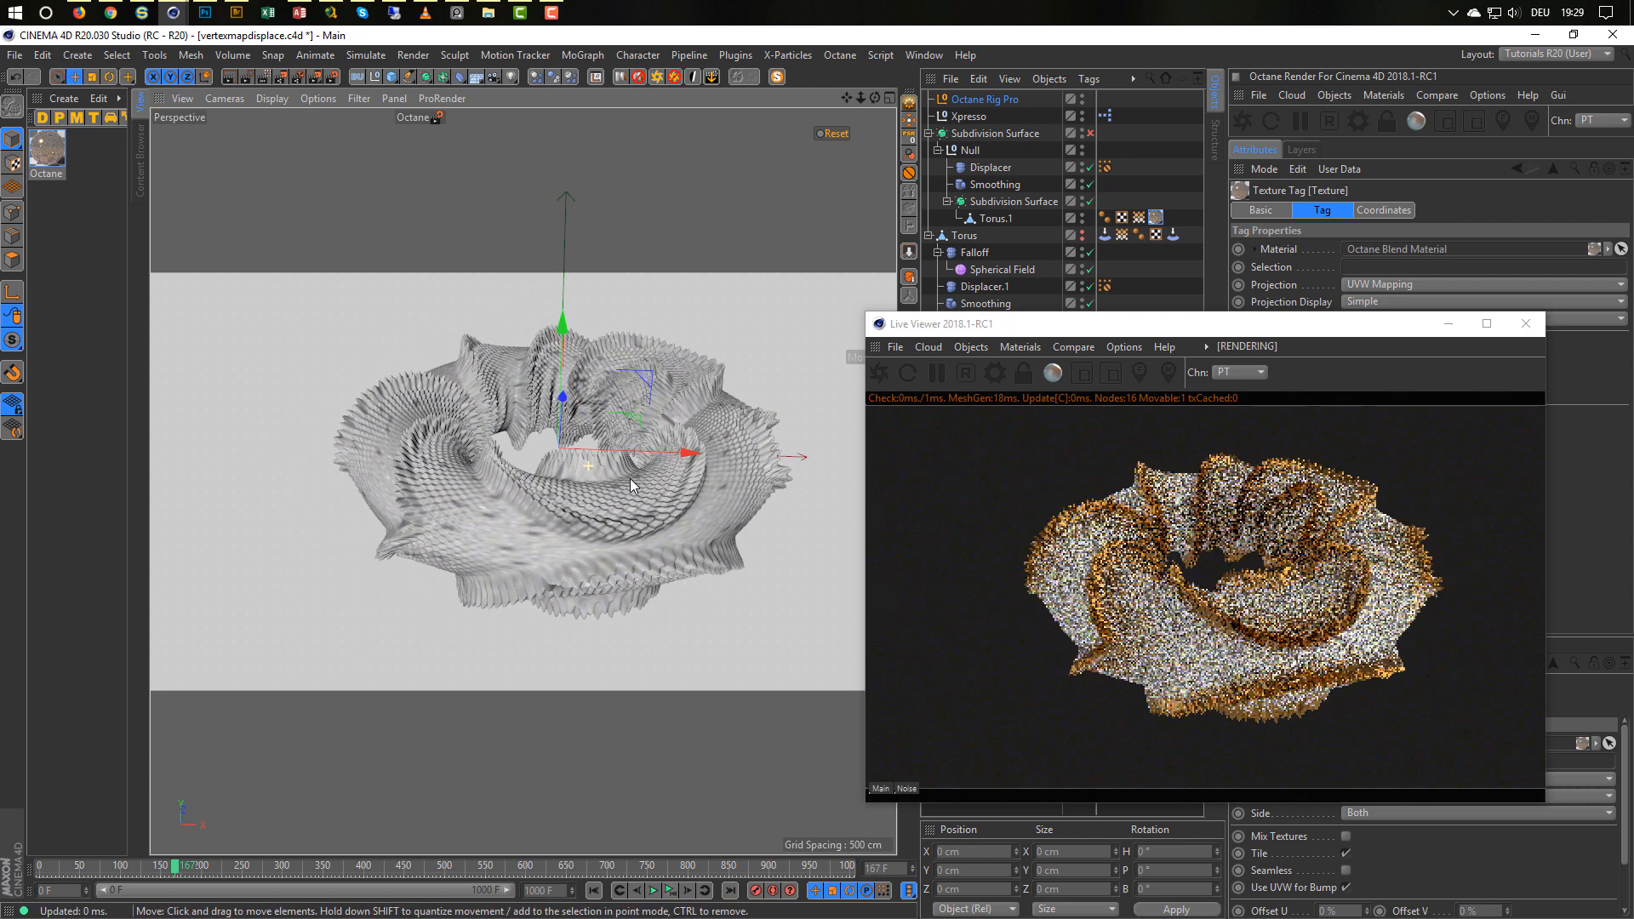
alt+right_drag(621, 491, 628, 482)
alt+middle_drag(628, 481, 599, 459)
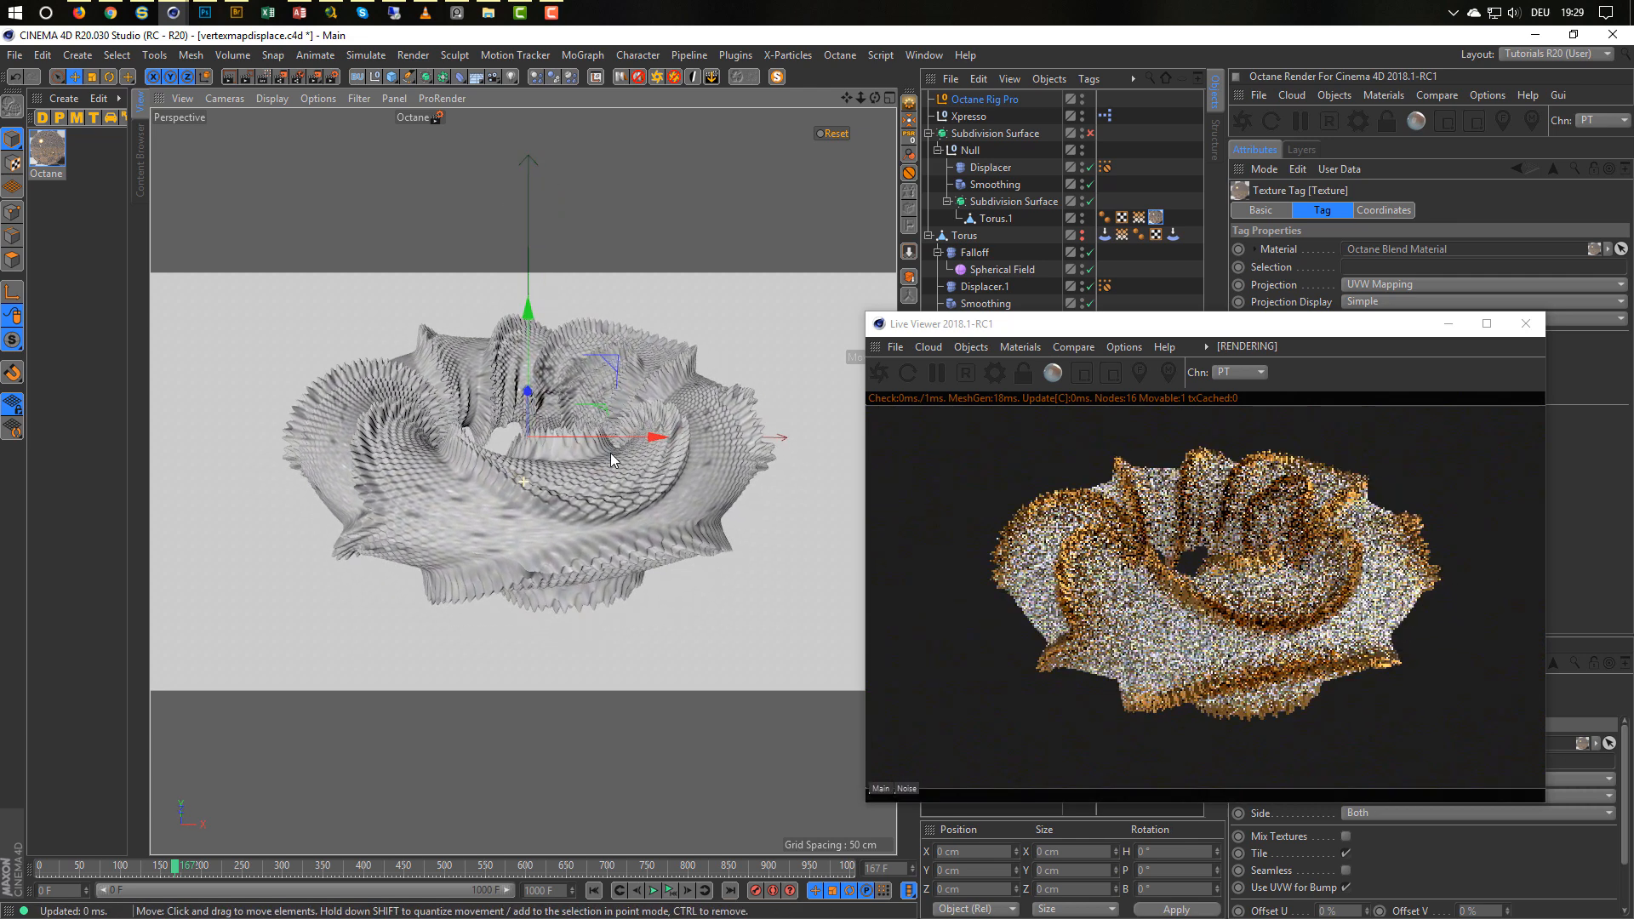
alt+right_drag(599, 459, 622, 457)
drag(621, 457, 640, 471)
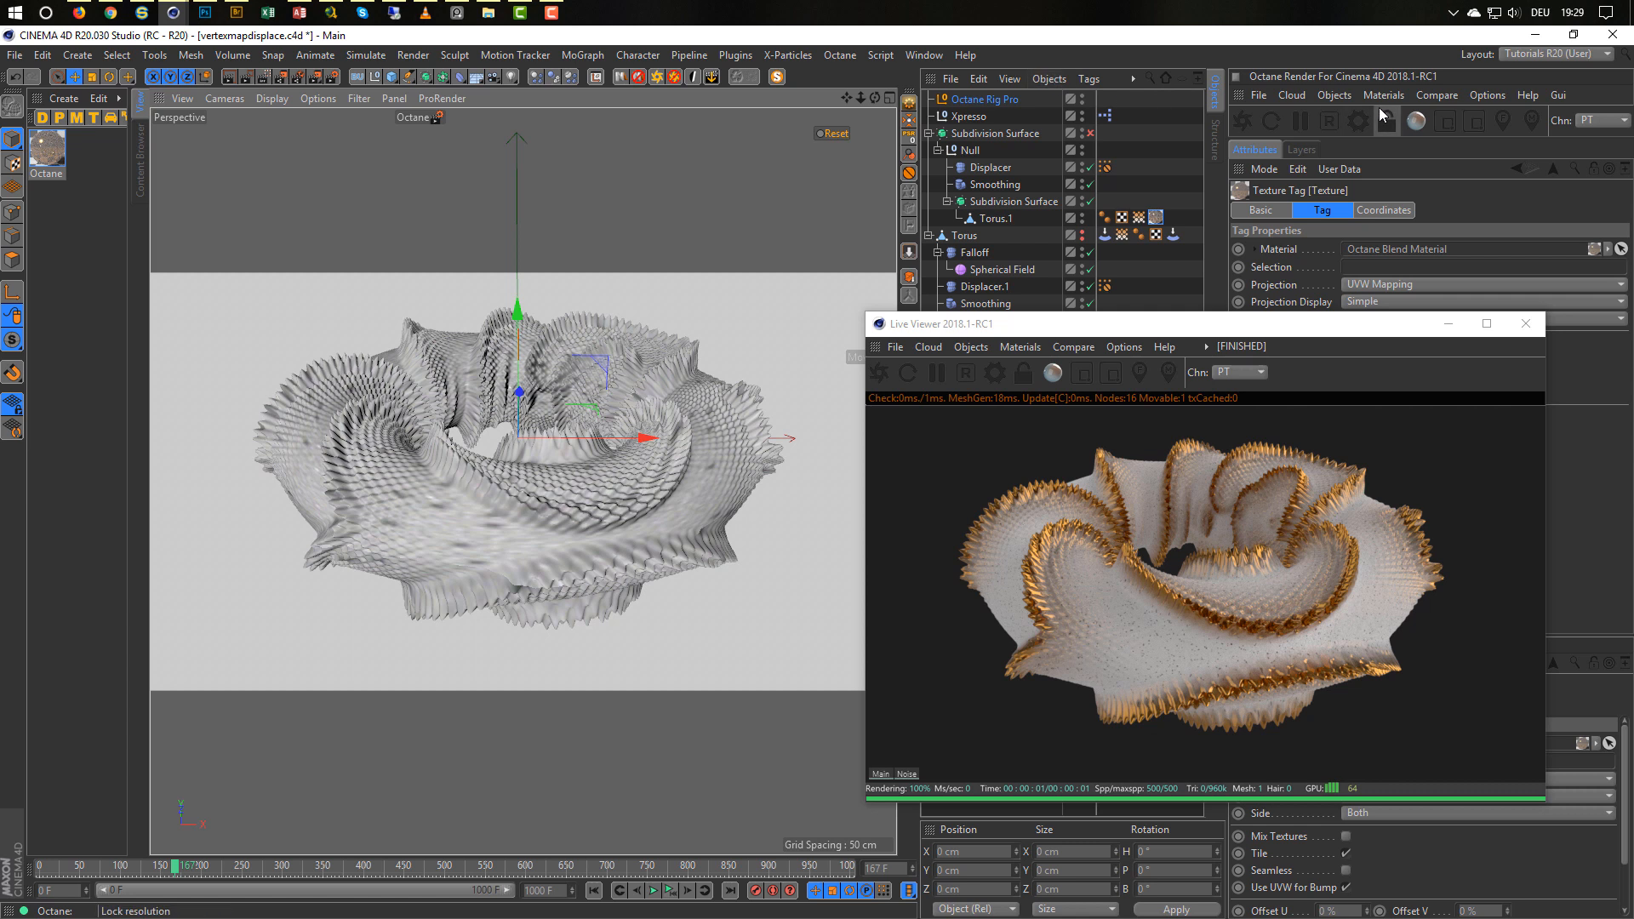
Create an Octane Camera from the current view and show the settings of its camera tag.
click(1334, 94)
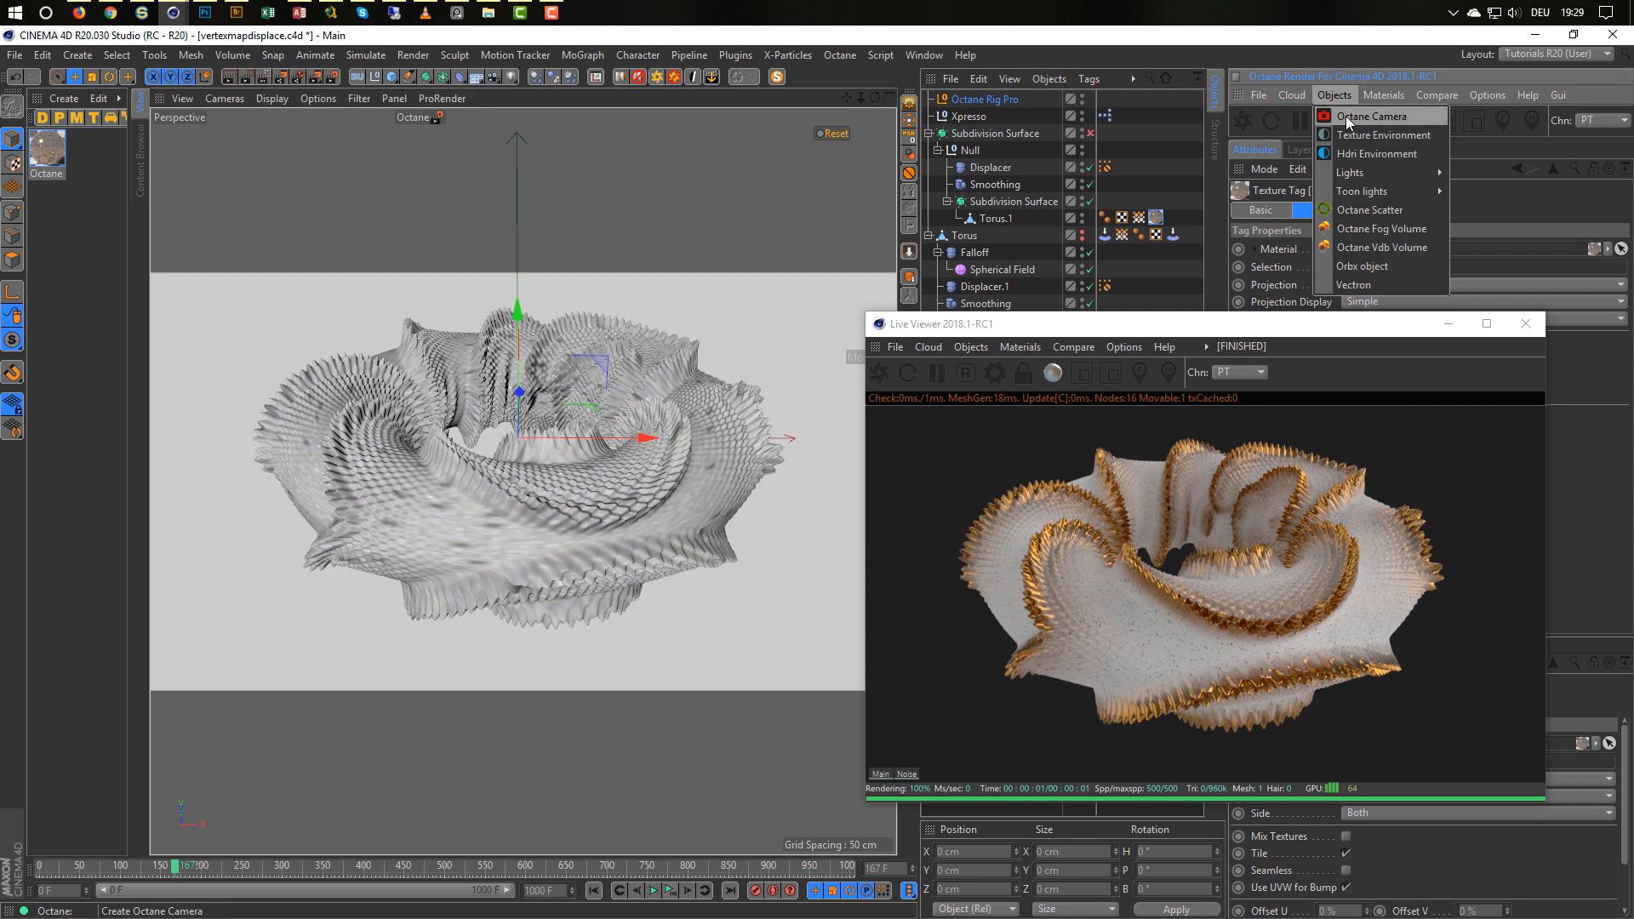
click(1347, 117)
click(1105, 99)
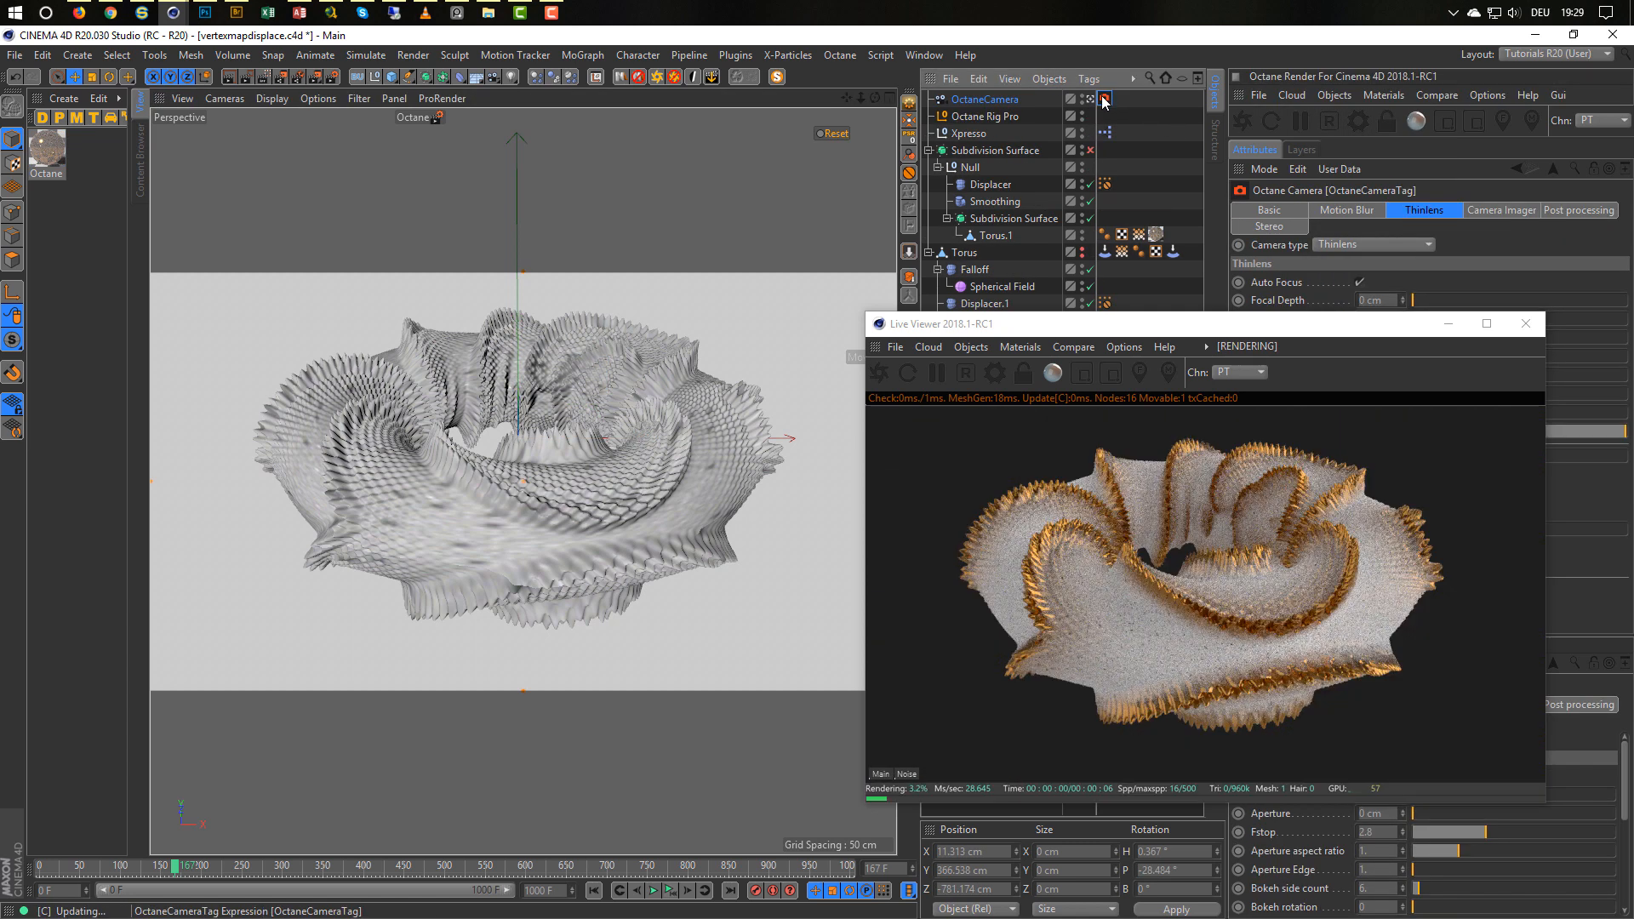
Set the OctaneCamera's heading rotation to 0° and its X position to 0 cm.
click(1001, 100)
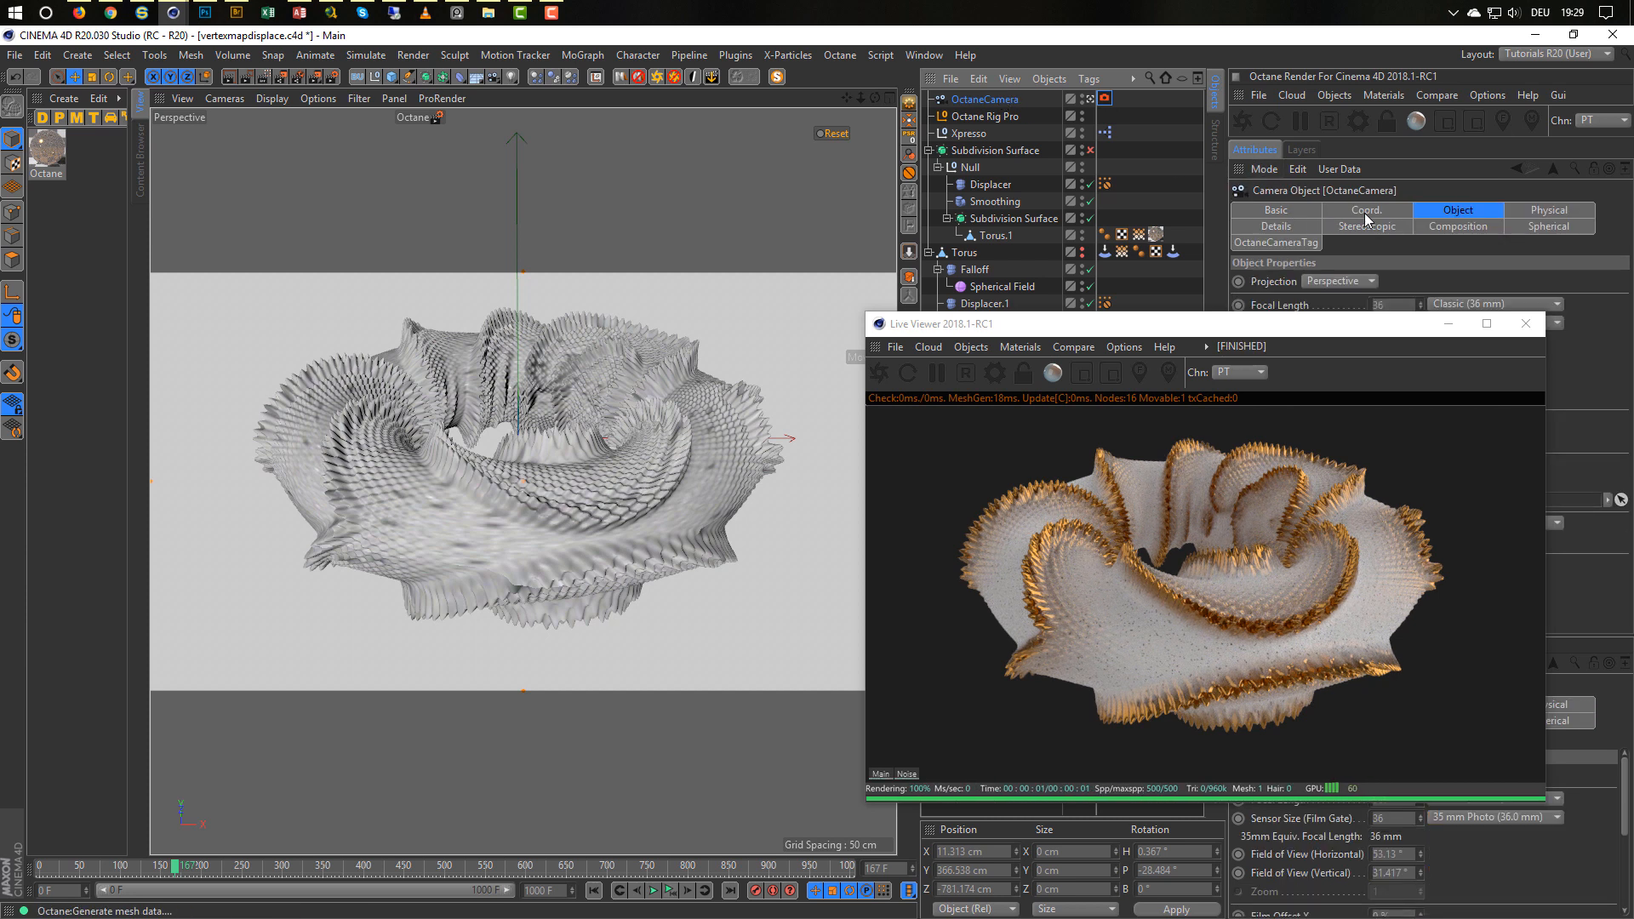
click(1366, 211)
drag(1285, 332, 1276, 433)
click(1507, 283)
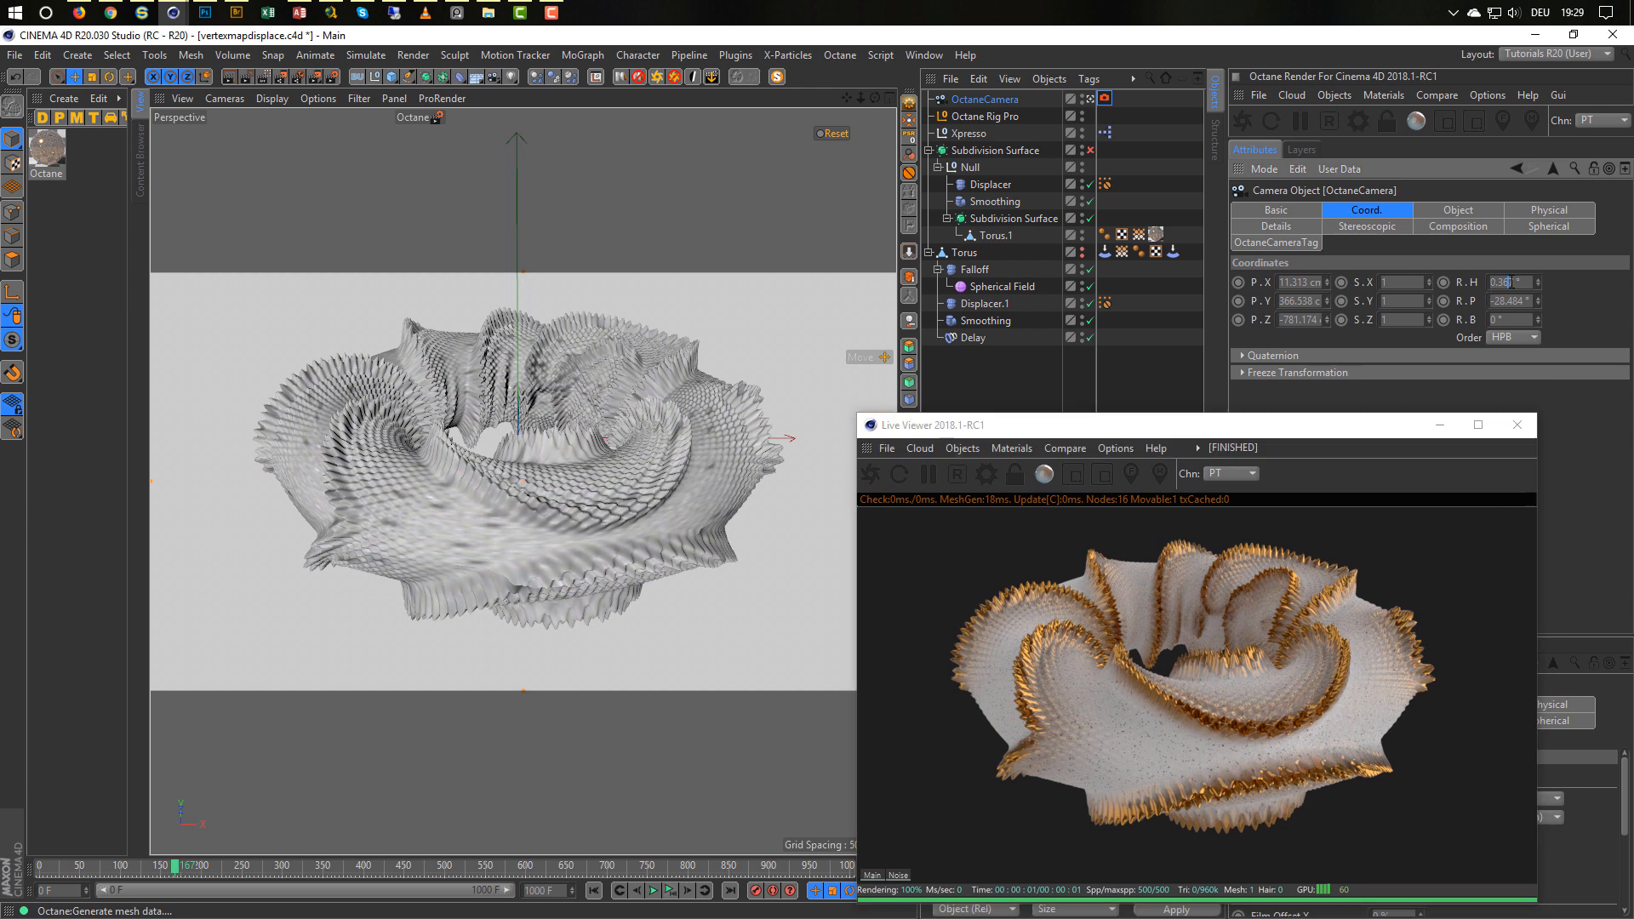
text(0)
key(Return)
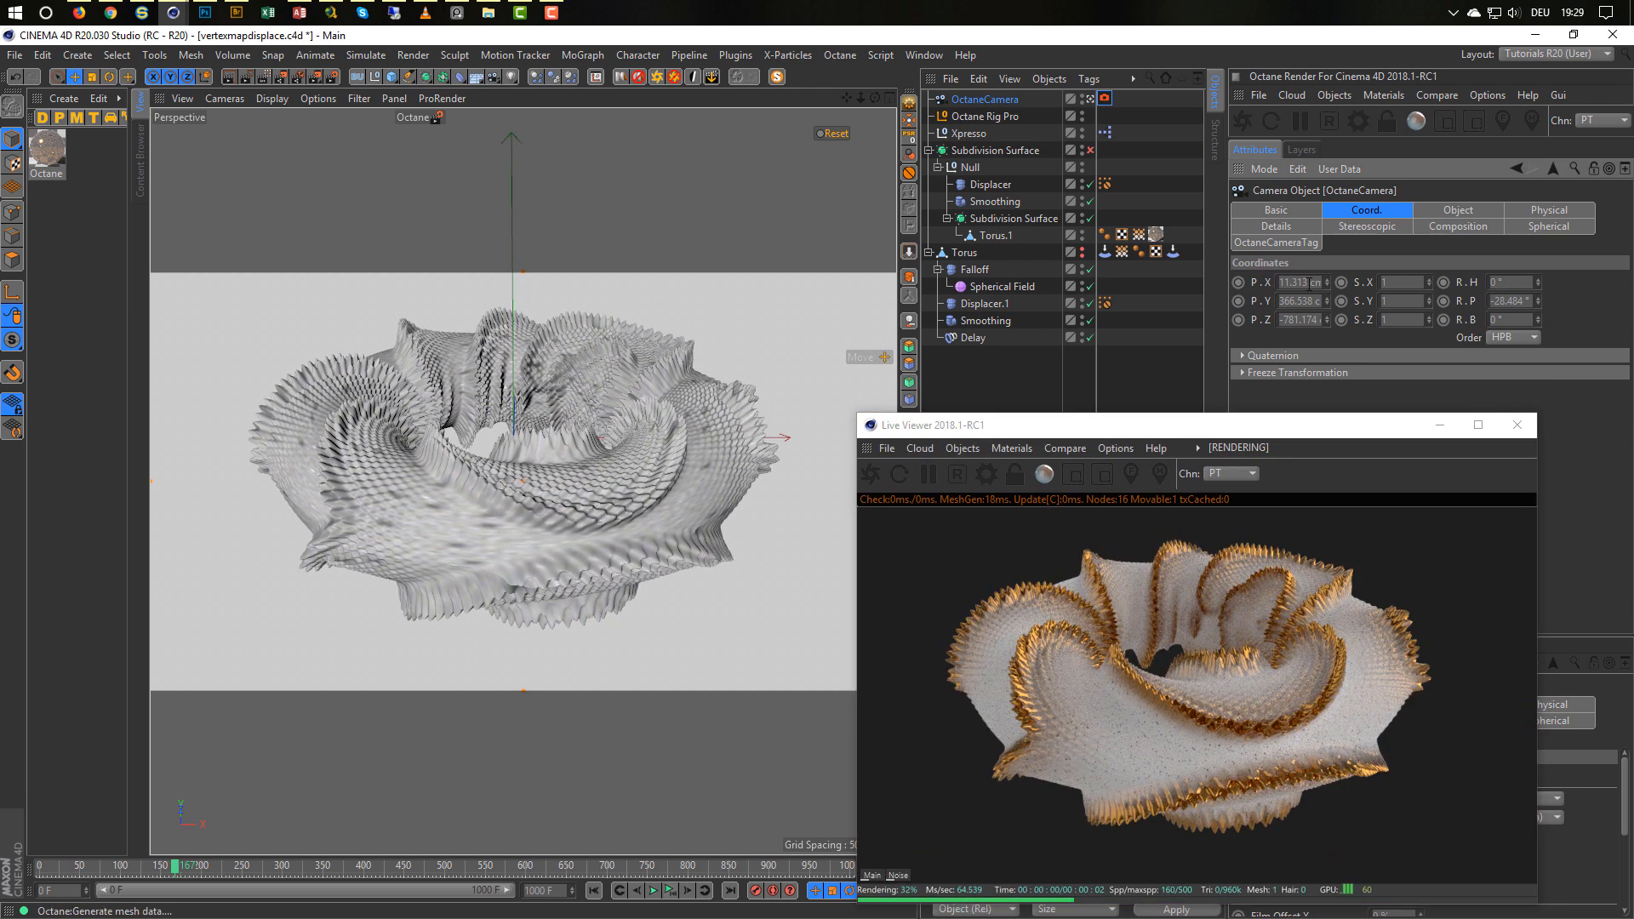
click(1308, 284)
text(0)
key(Return)
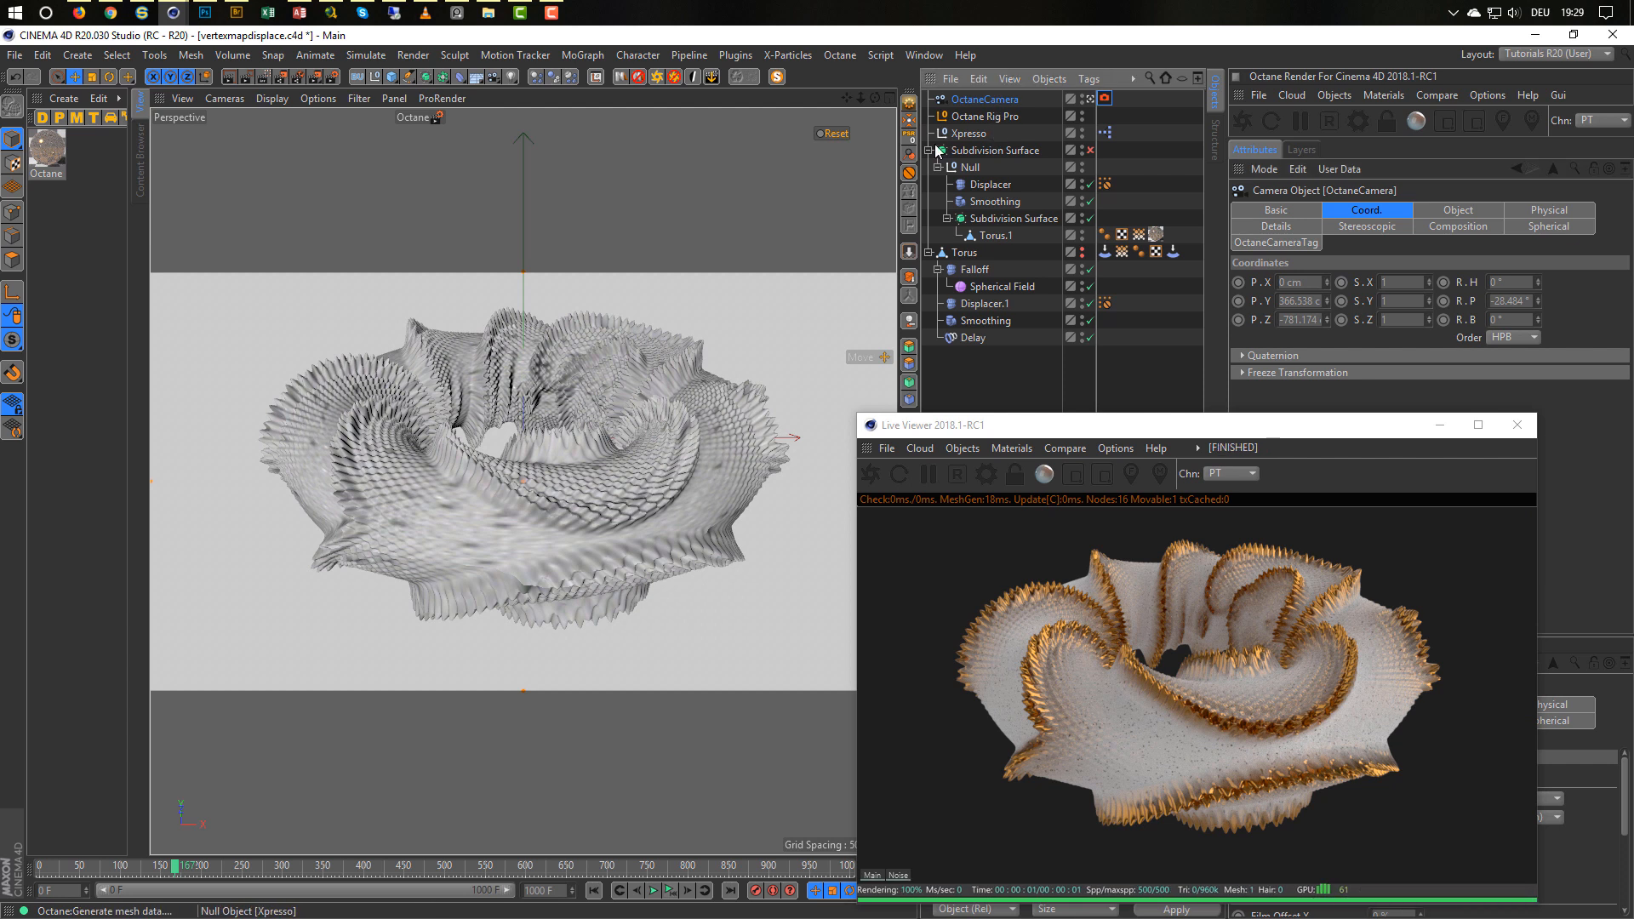
Add a Protection tag to the OctaneCamera, unlock its Y and Z position, and test the camera movement in the view.
click(909, 175)
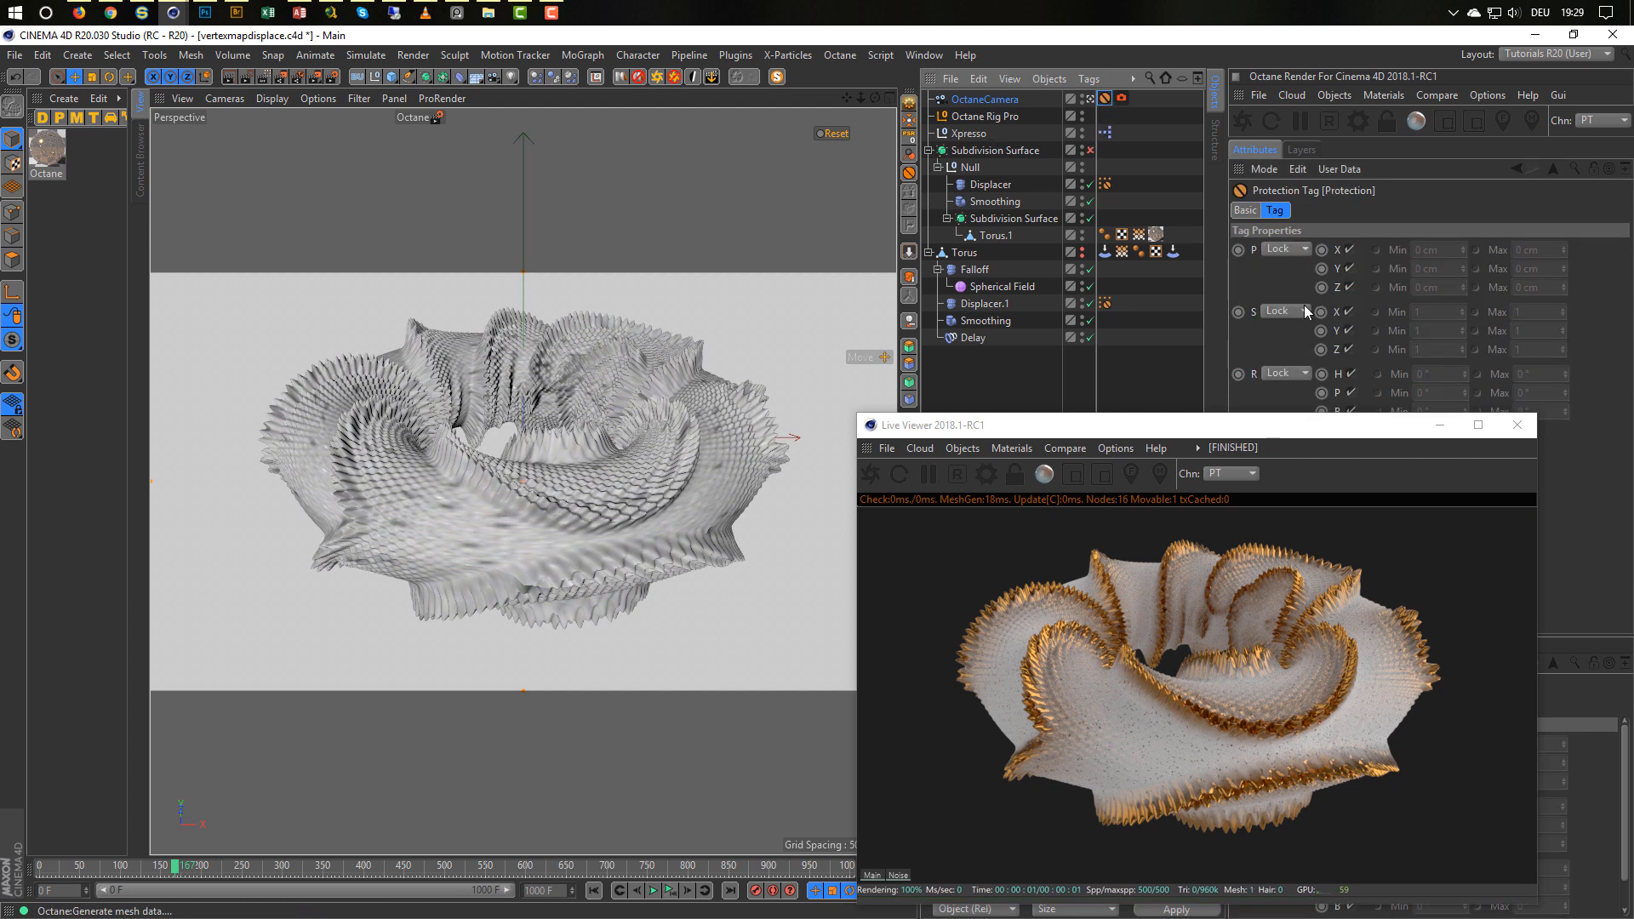
click(1349, 269)
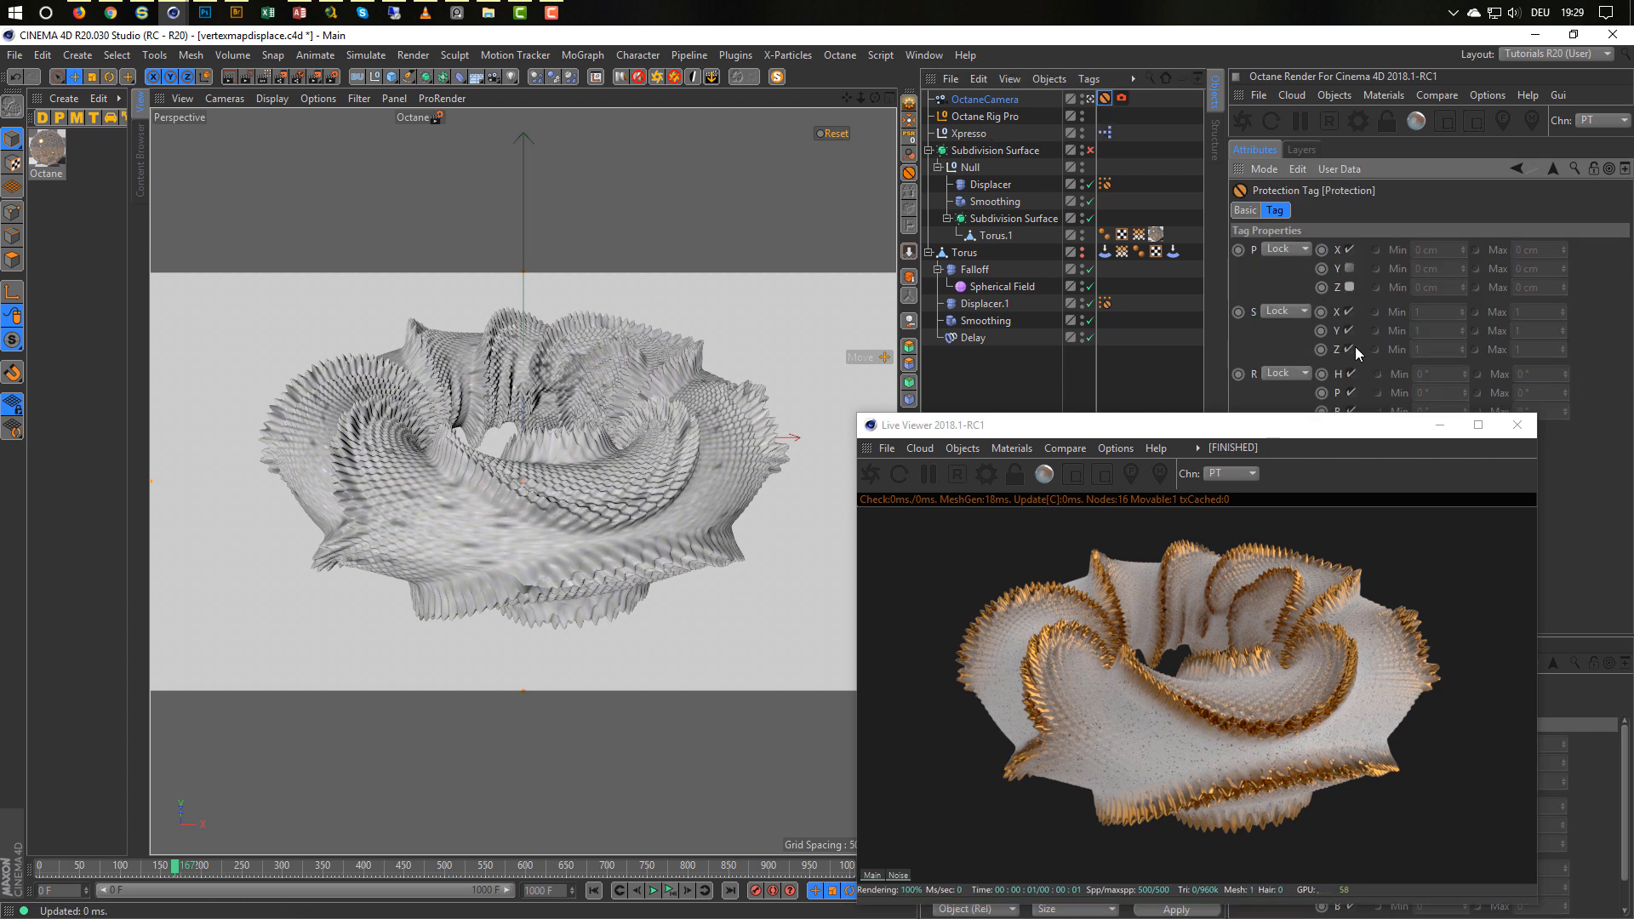
alt+drag(563, 432, 562, 410)
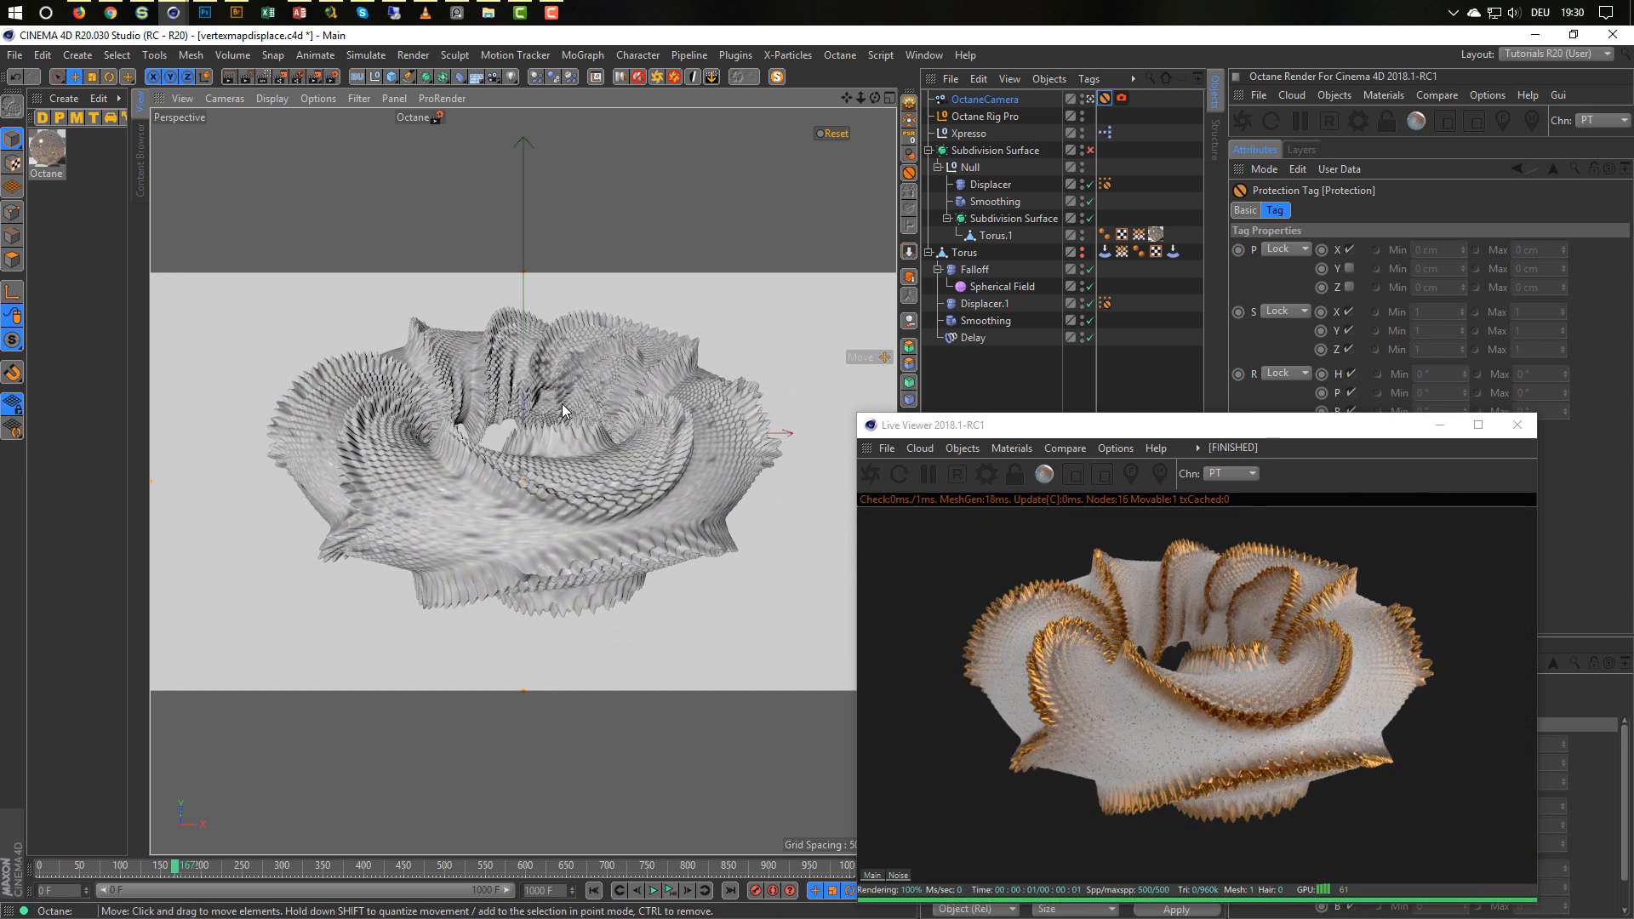
Enable the Shadow Catcher in the Octane Rig Pro's background and floor settings.
click(985, 100)
click(994, 122)
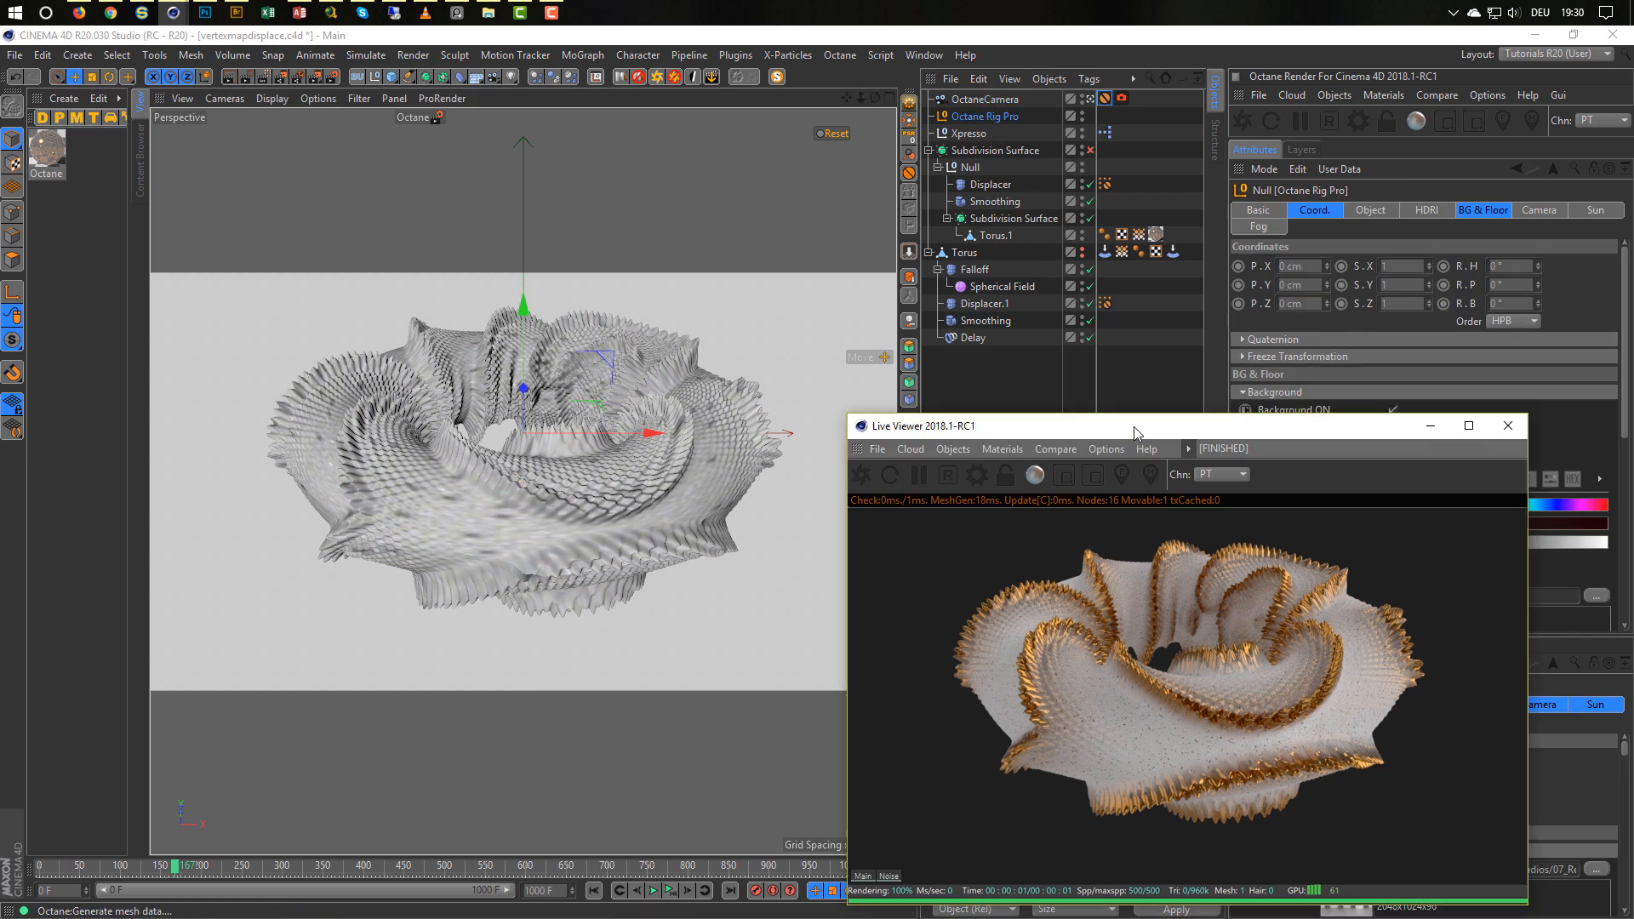
drag(1132, 424, 639, 337)
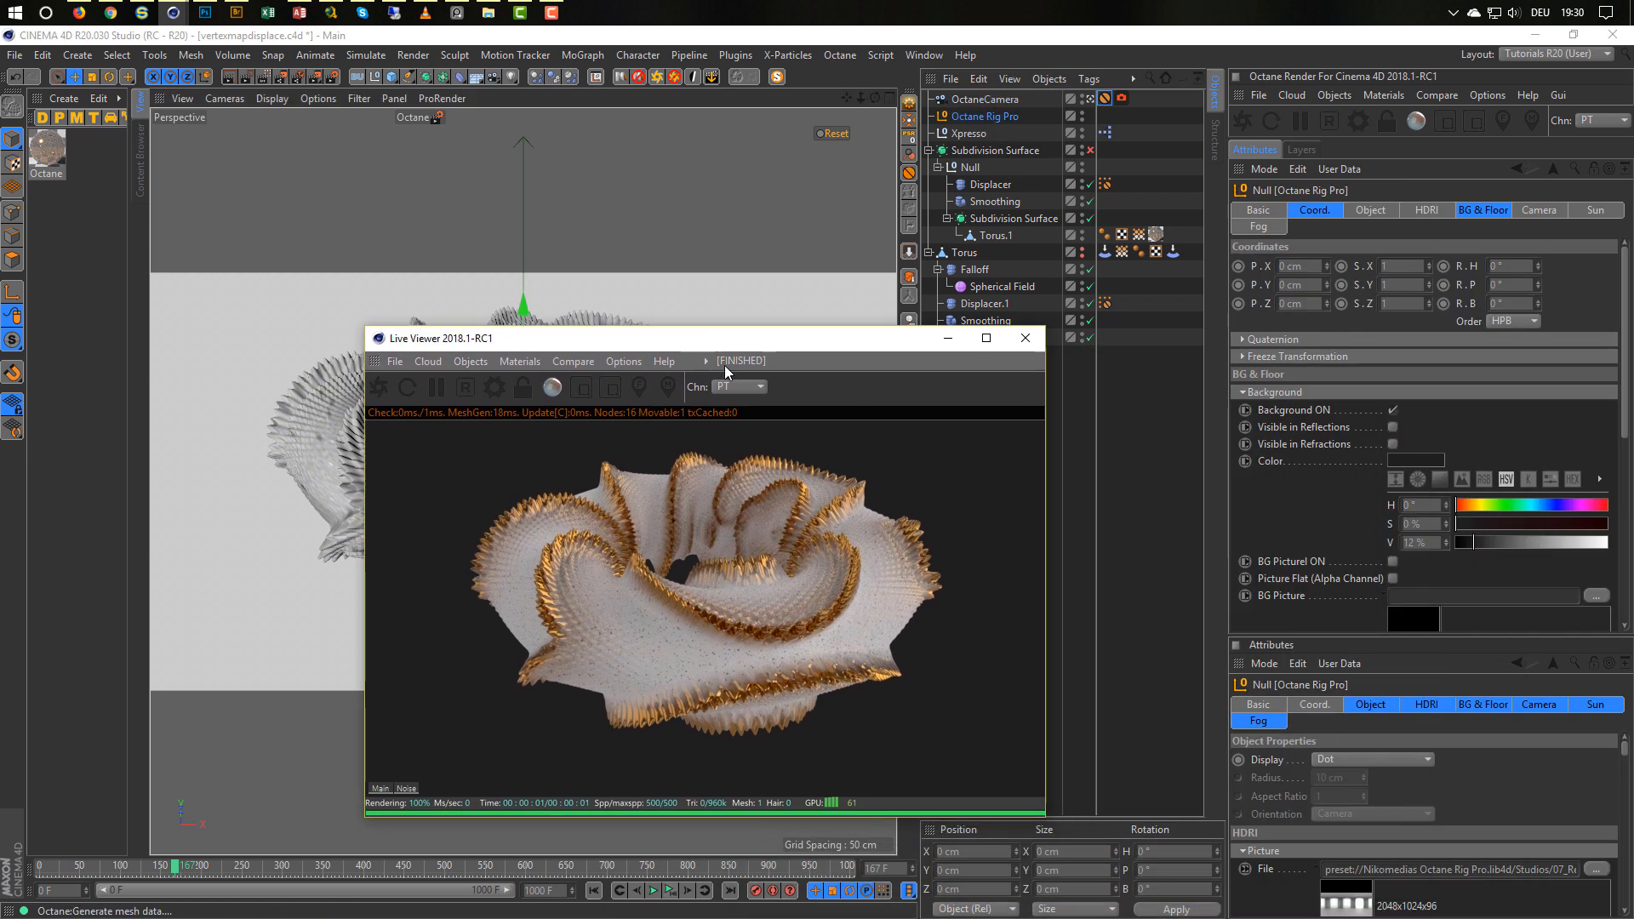
click(1488, 211)
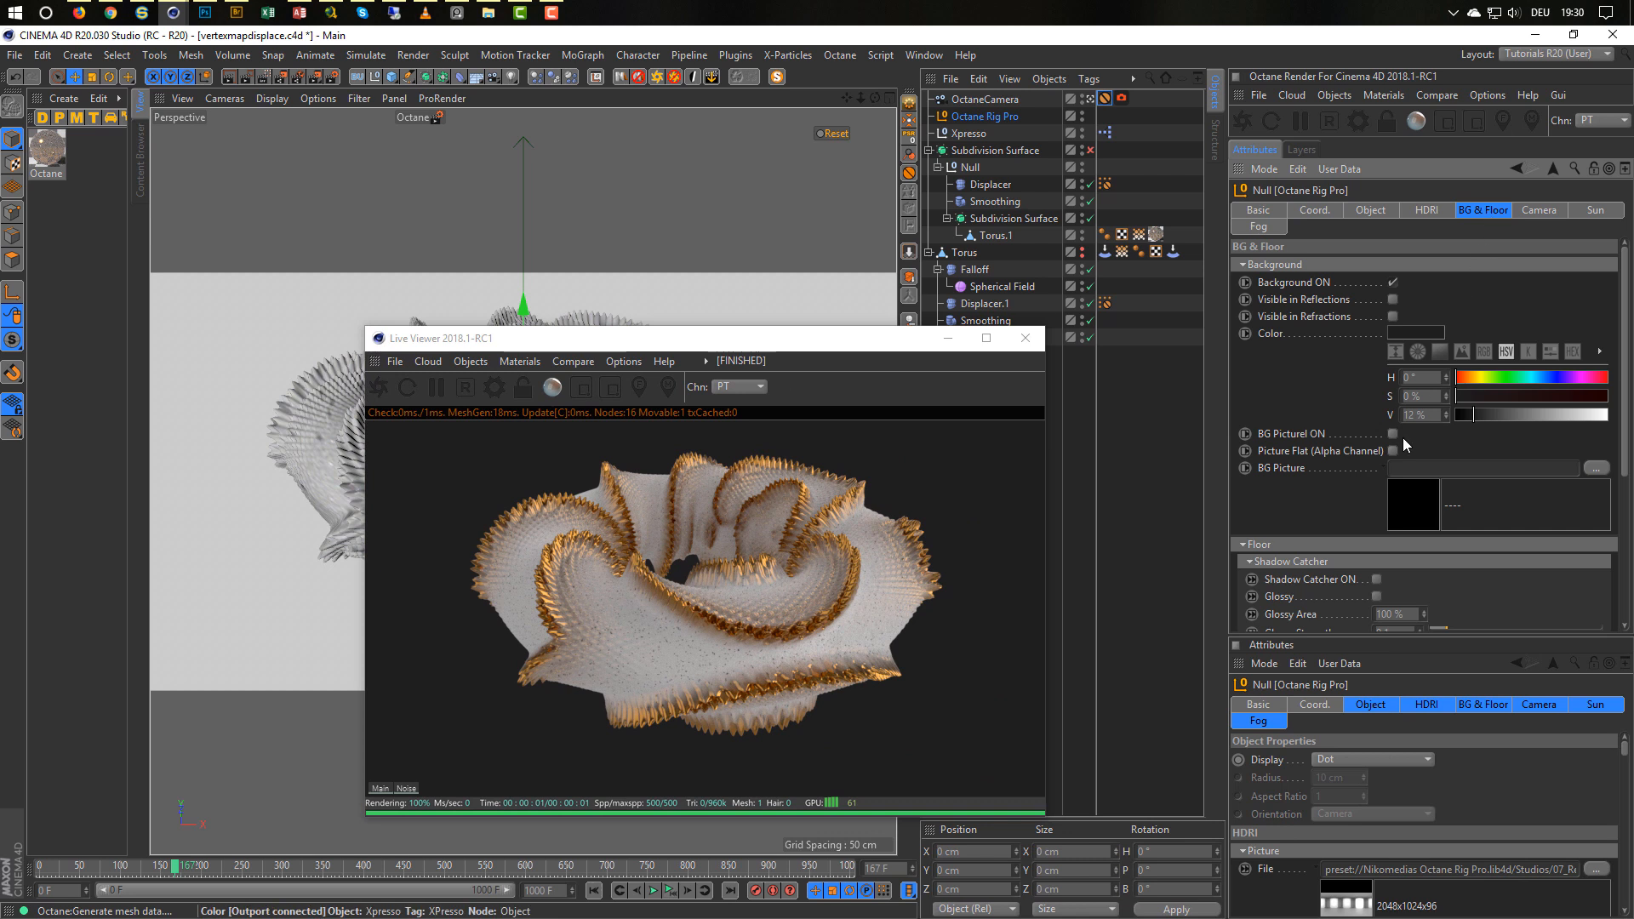
click(1376, 580)
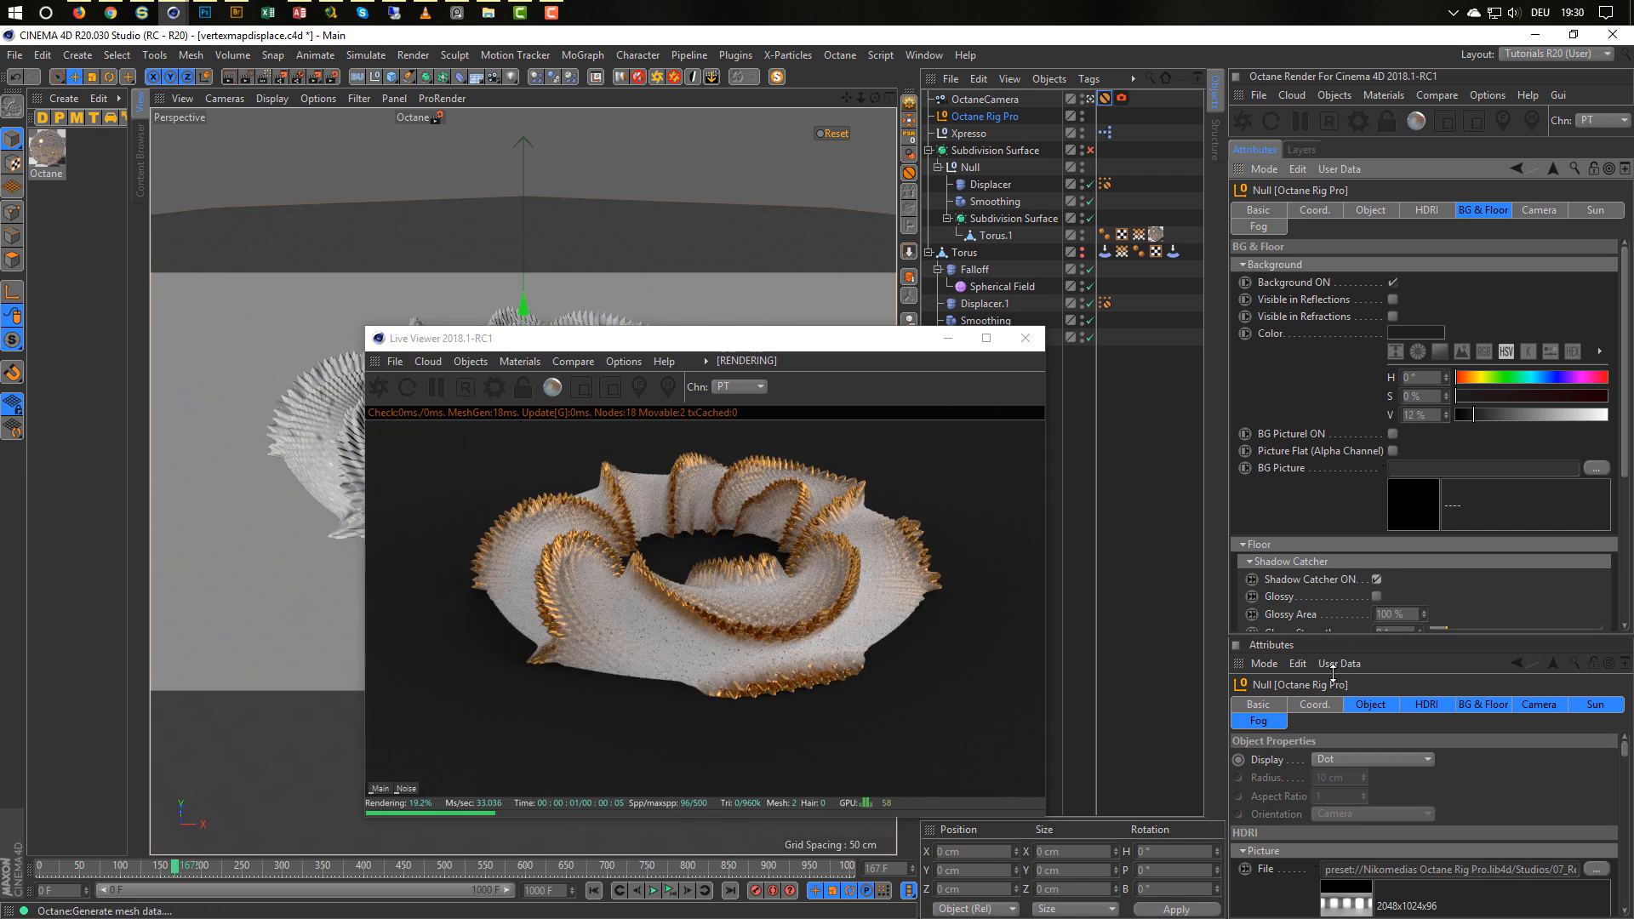
Set the Octane Rig Pro's floor height to -100 cm and its background colour's brightness value to 13%.
drag(1333, 672, 1333, 771)
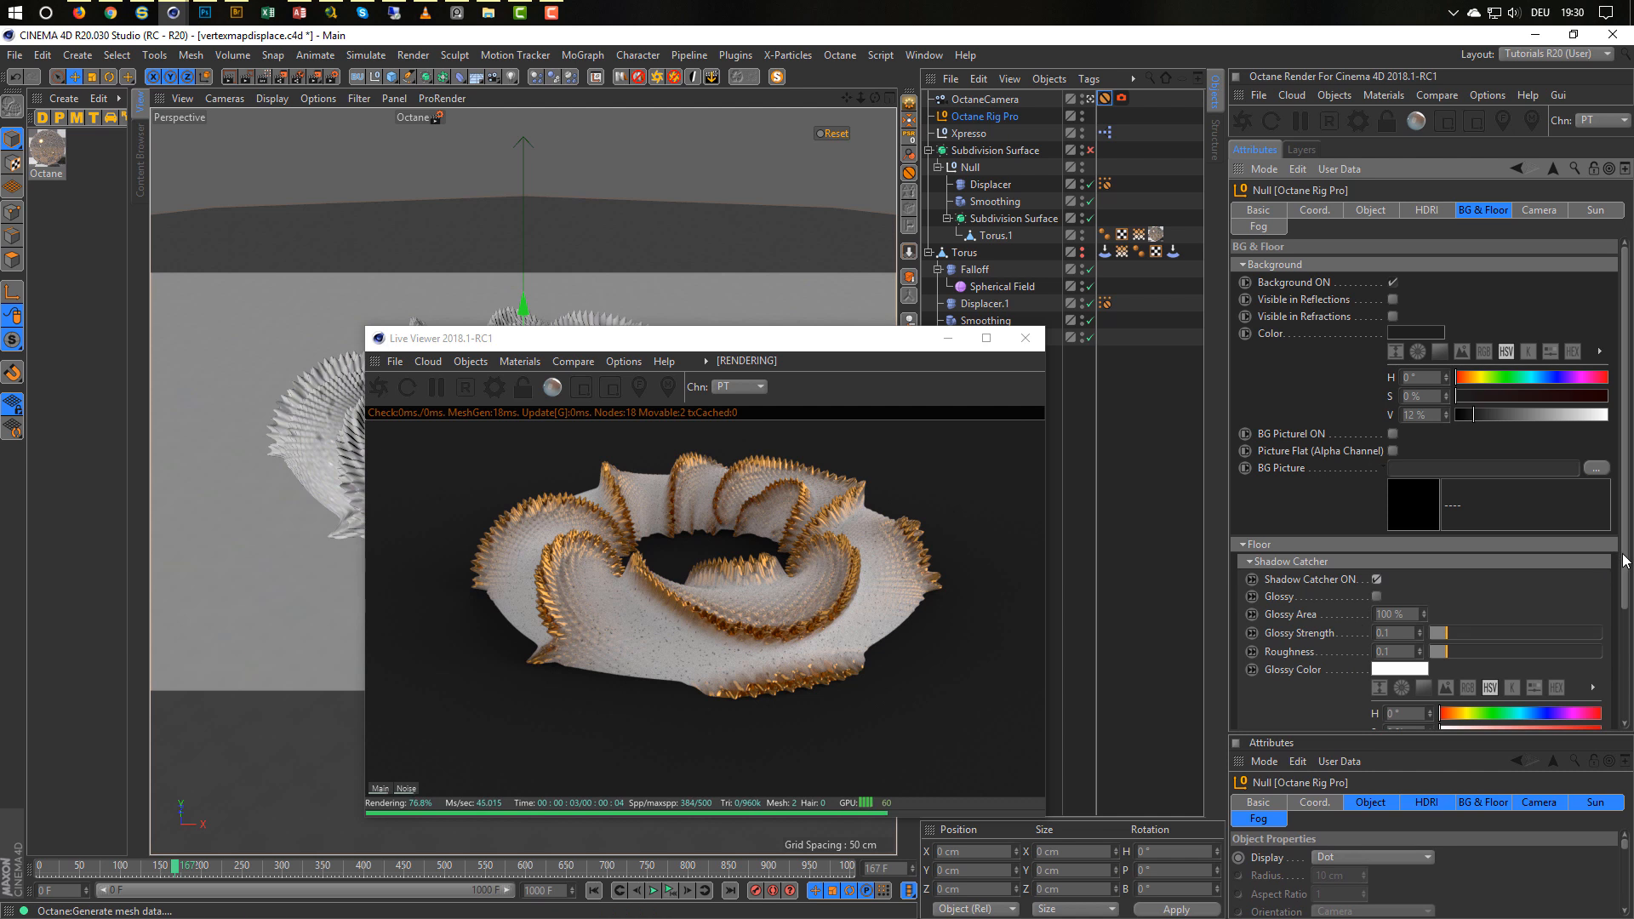
drag(1625, 560, 1625, 669)
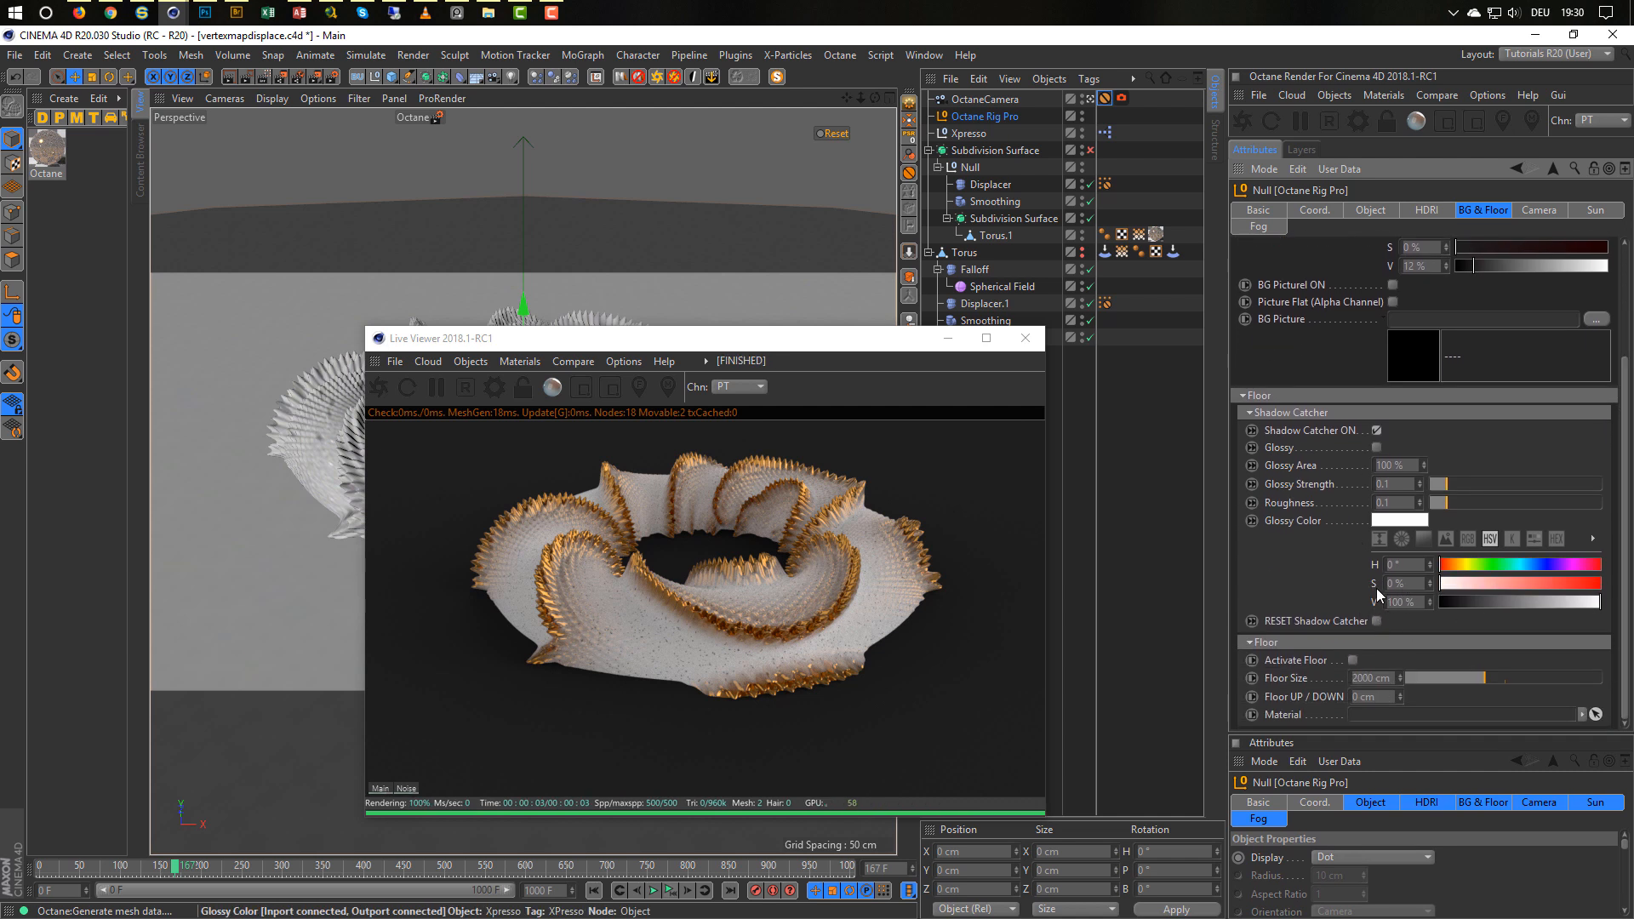
click(1376, 696)
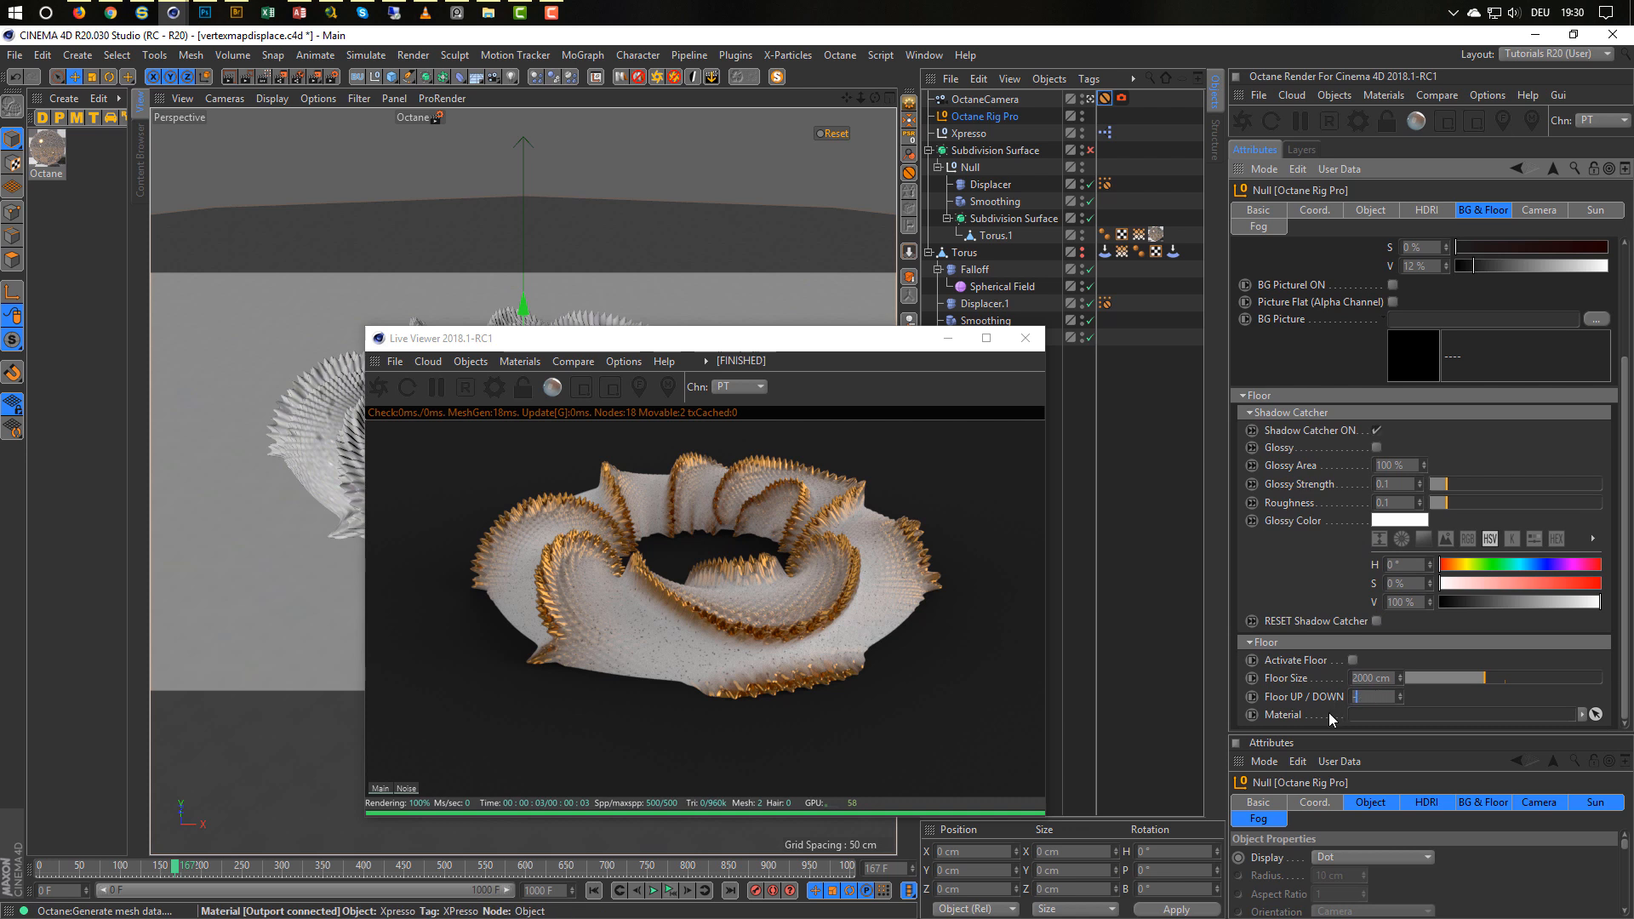
key(Return)
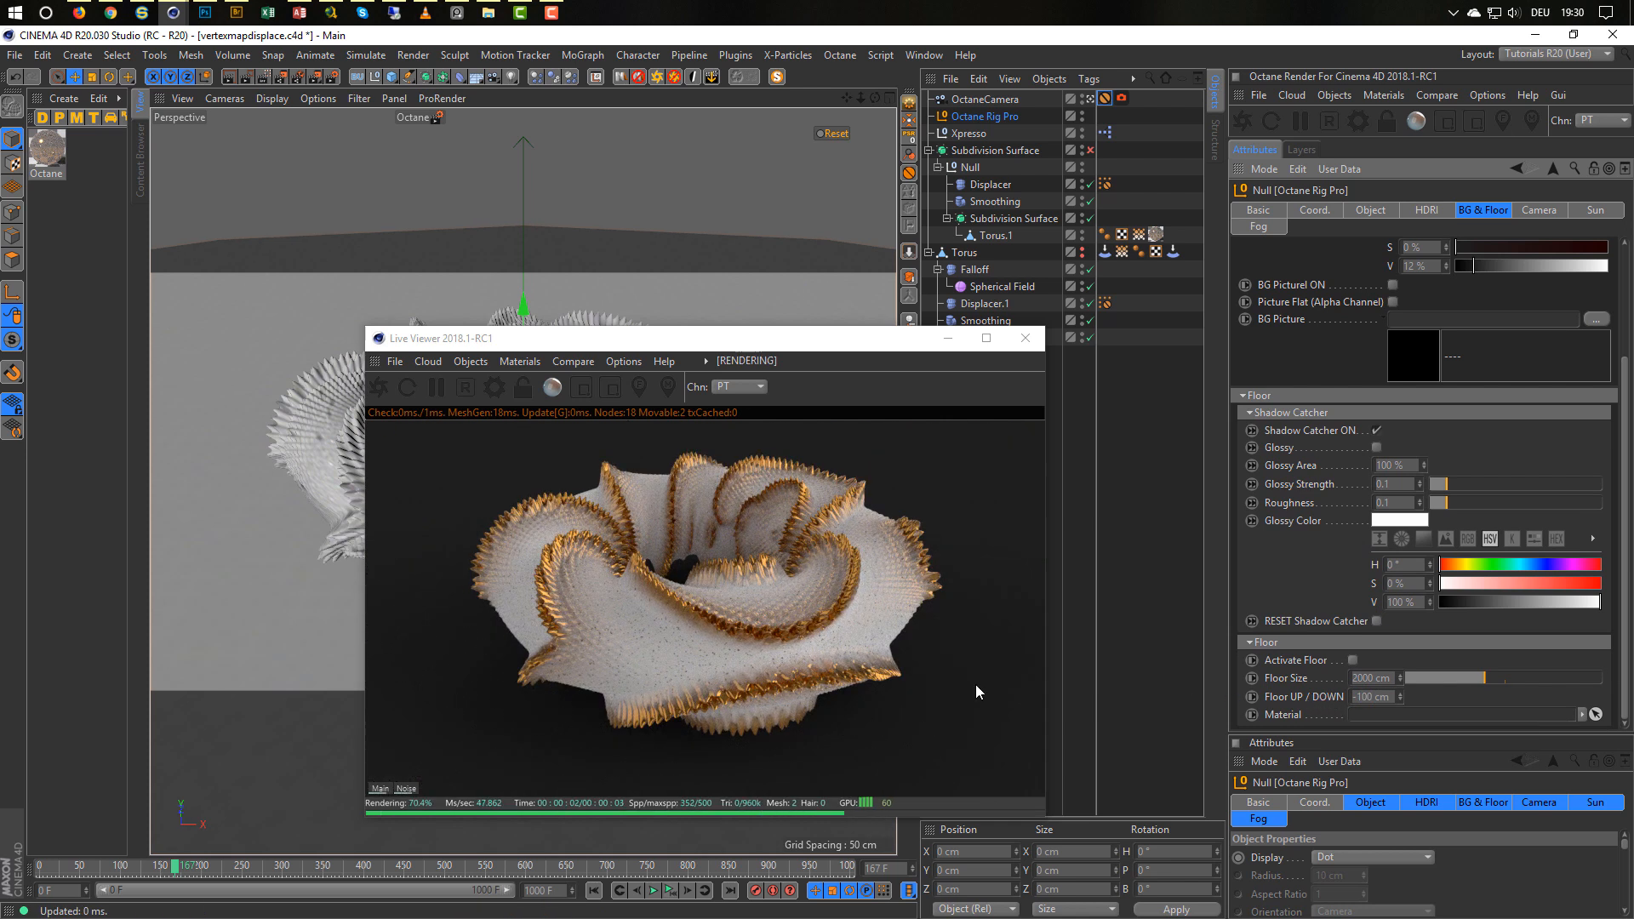
mouse_move(1484, 265)
mouse_down()
mouse_move(1509, 264)
mouse_move(1474, 266)
mouse_up()
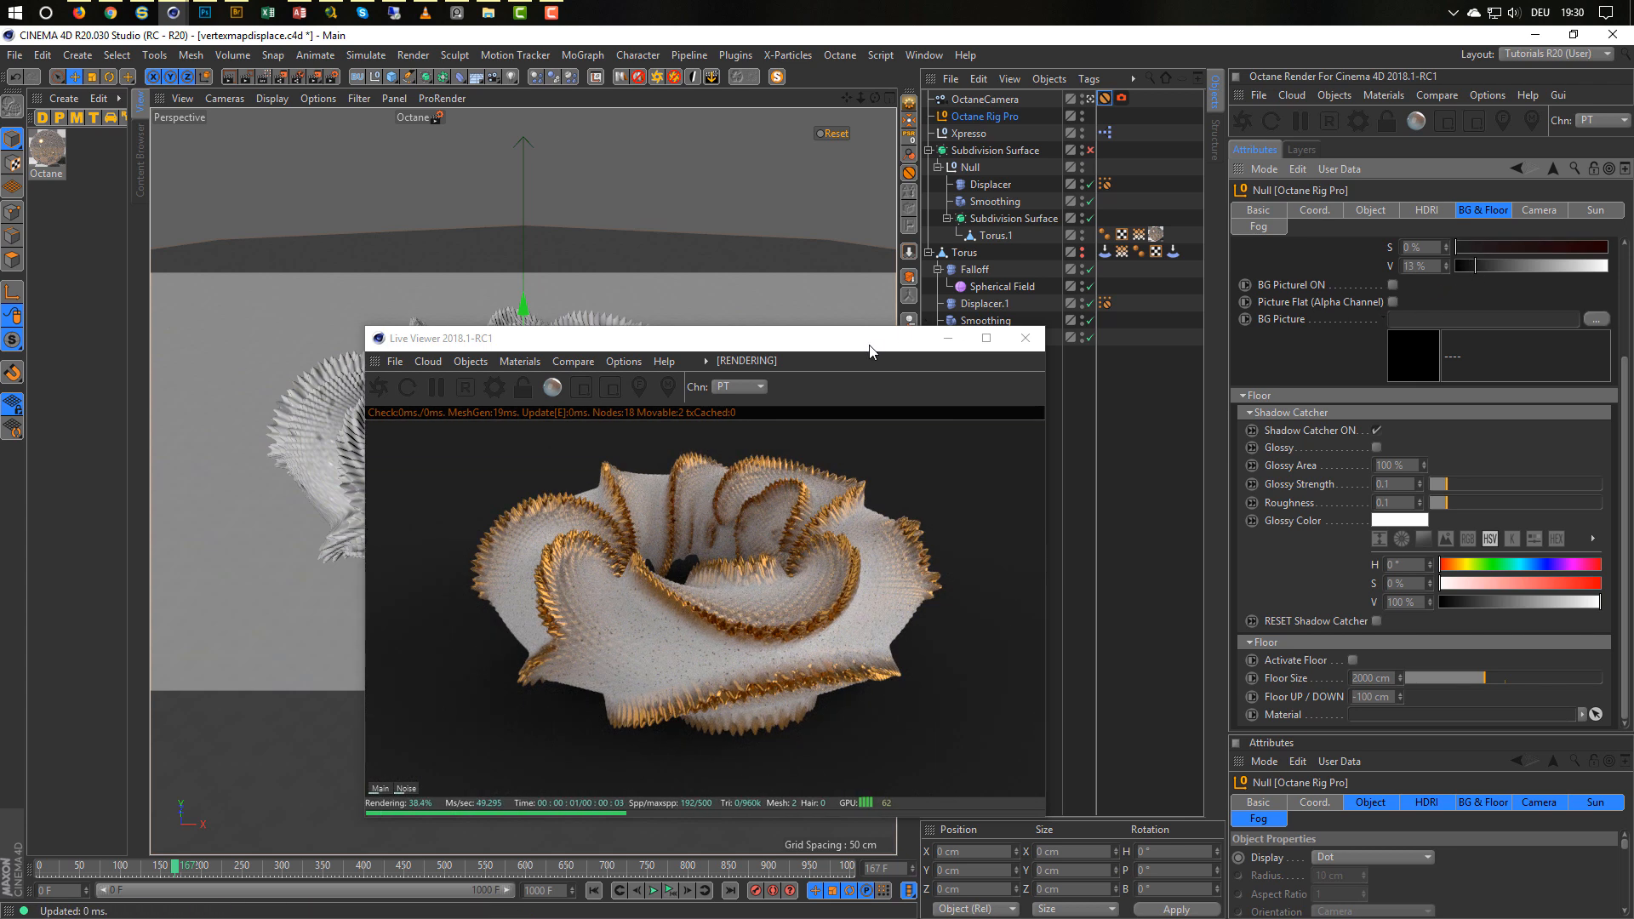
Load NatureLabFront_IBL_Ref.hdr from the Indoor HDRI presets as the Octane Rig Pro's HDRI picture.
drag(940, 349, 1408, 389)
click(1426, 209)
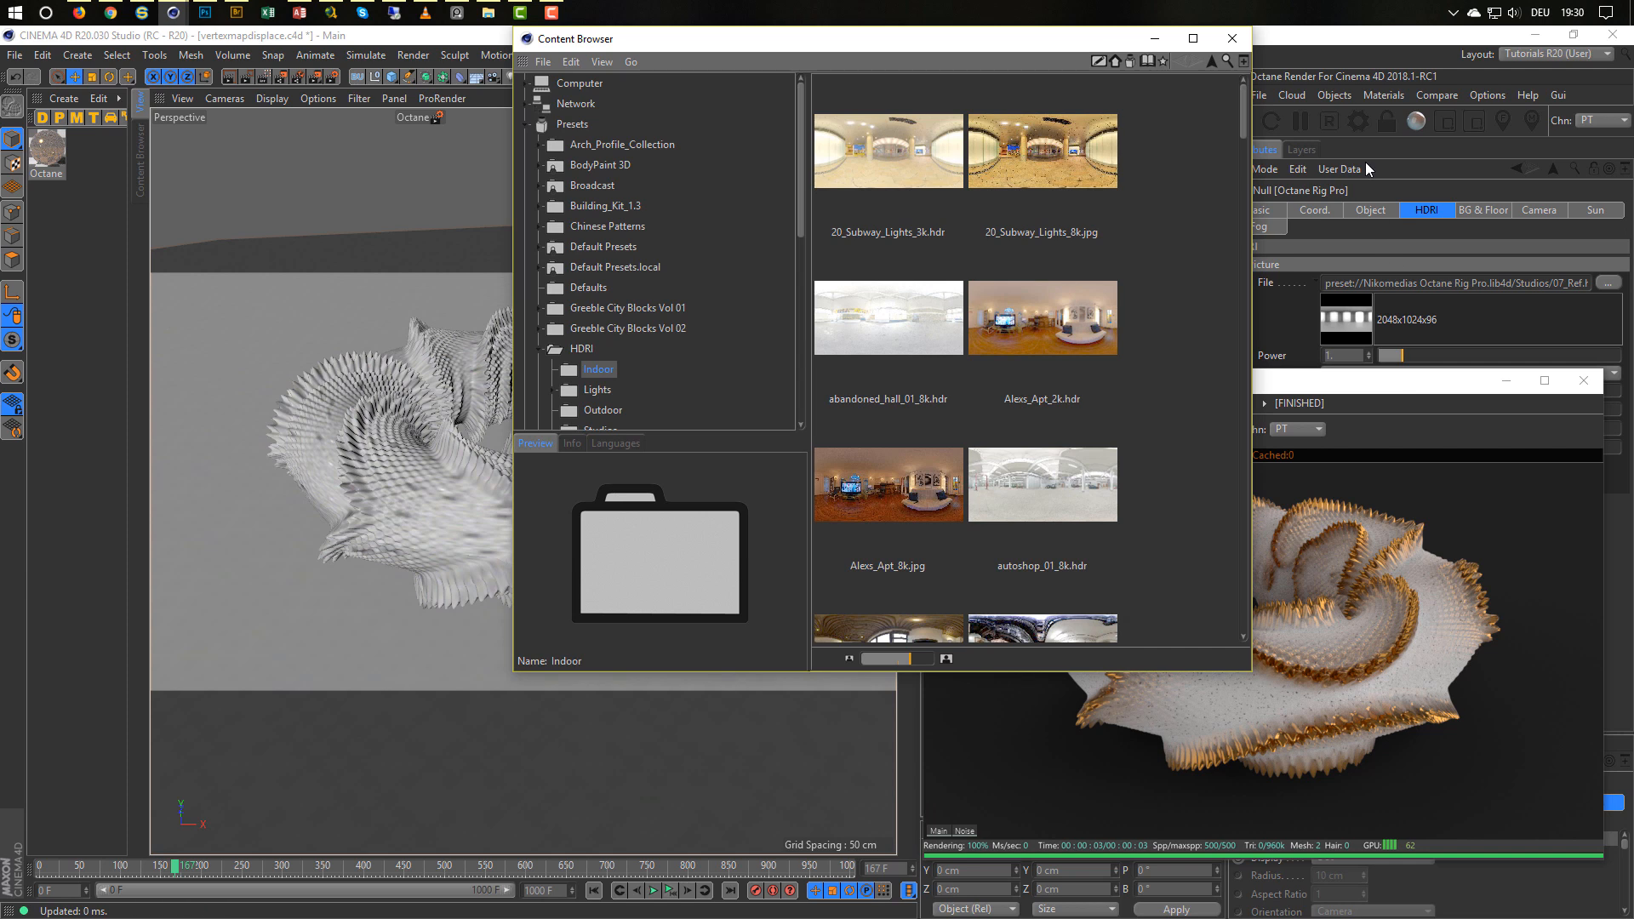
drag(1028, 46, 643, 134)
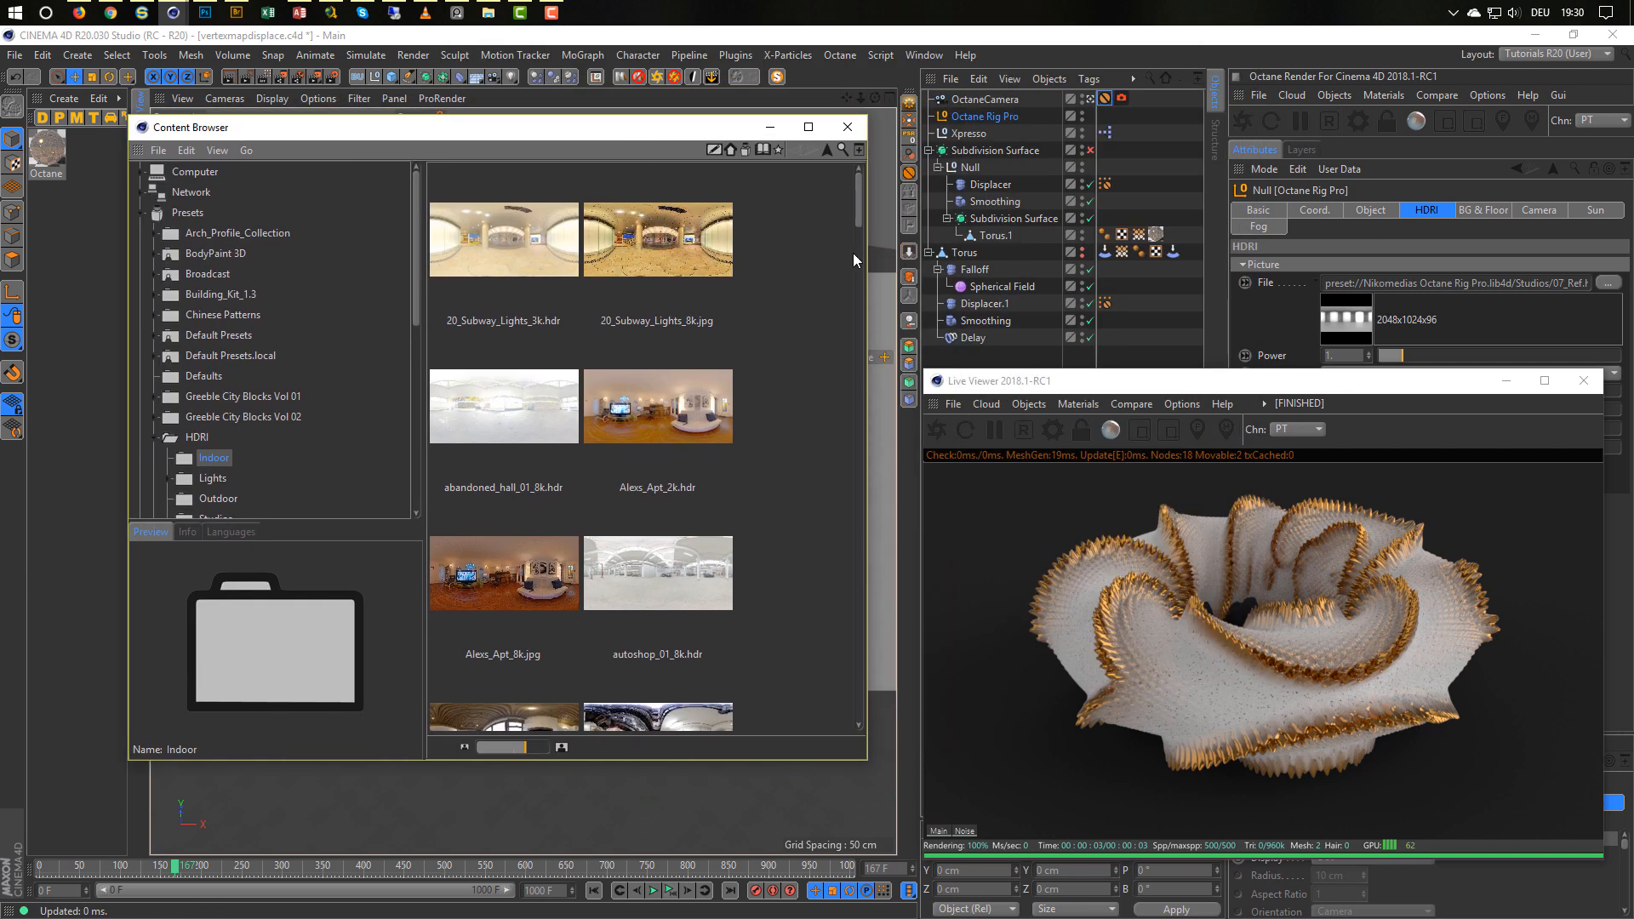
drag(861, 201, 847, 453)
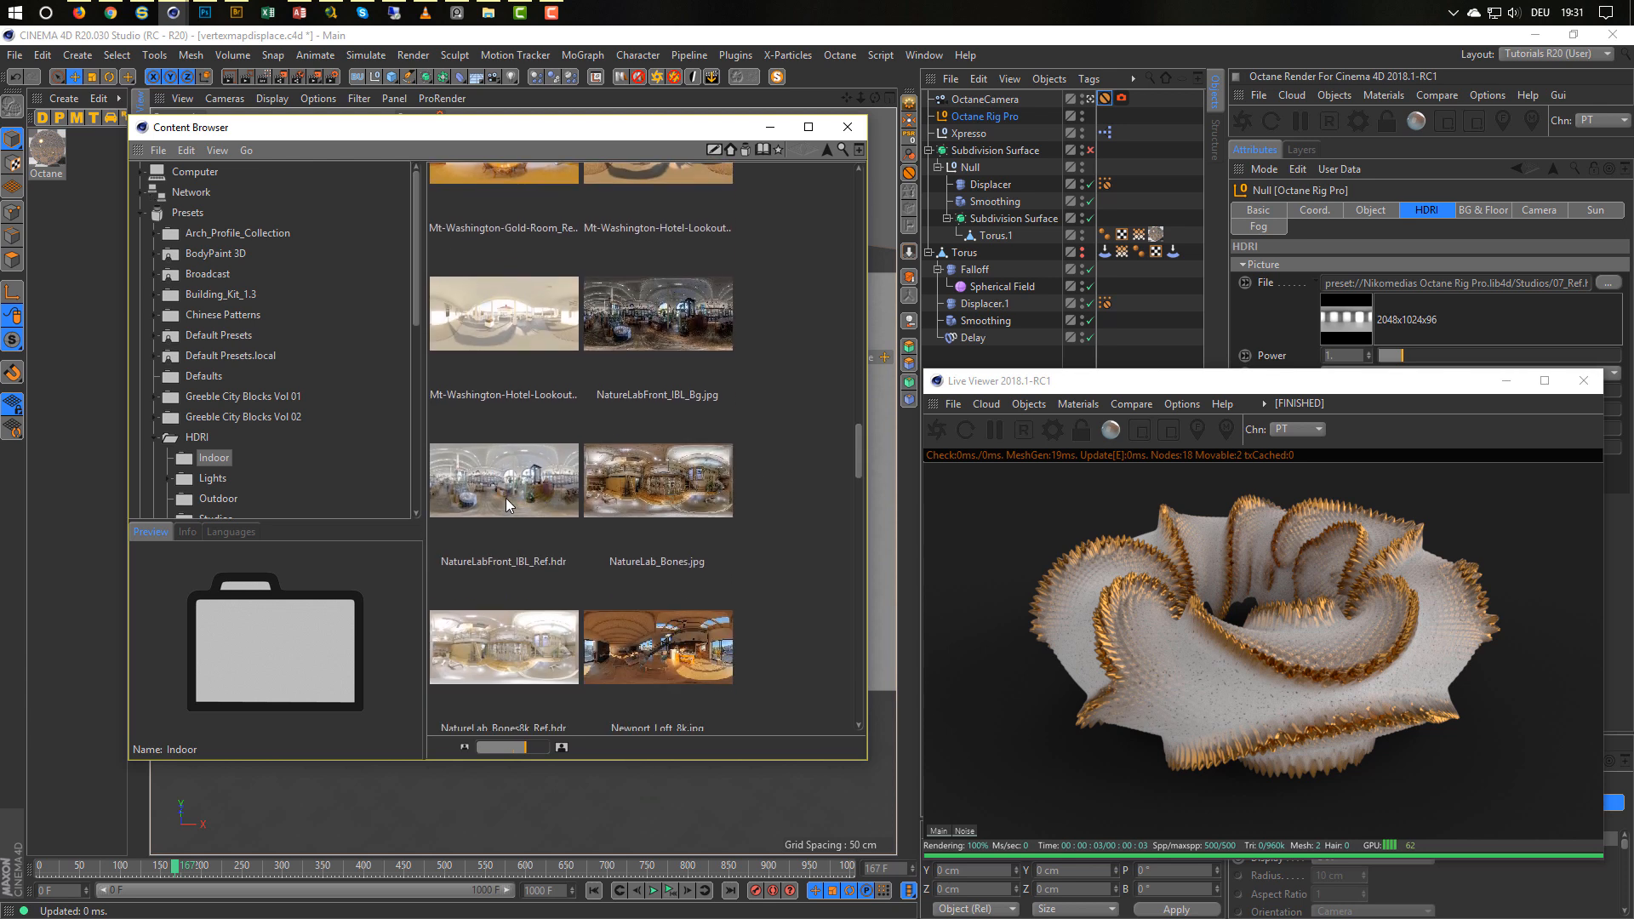
drag(508, 504, 1445, 288)
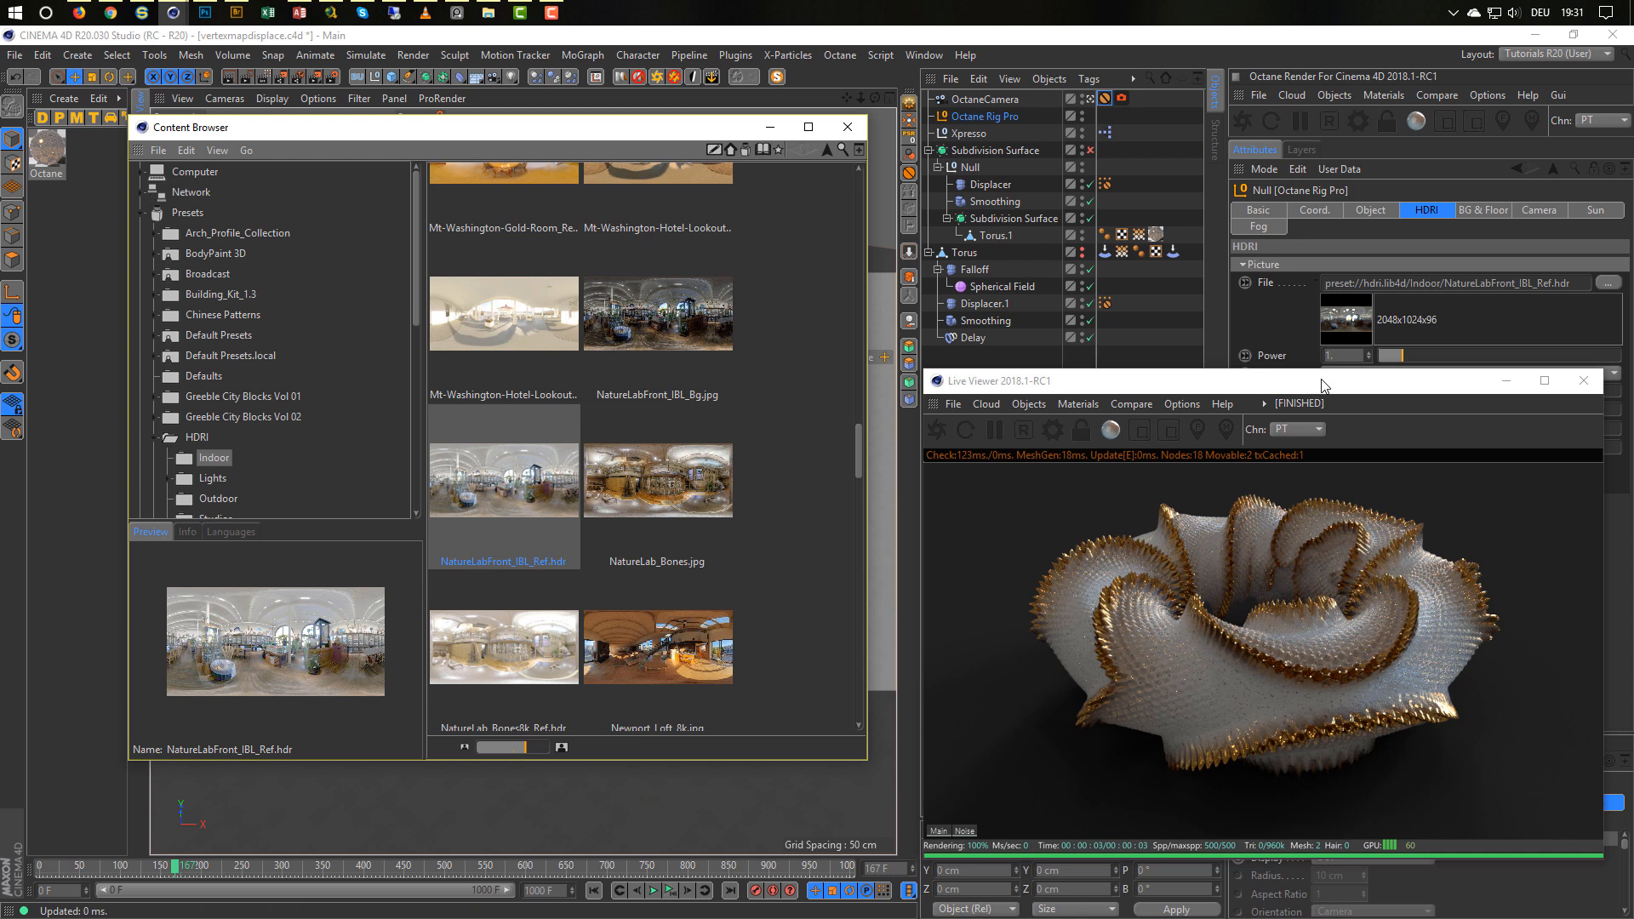
Try an HDRI intensity of 2, and settle on an intensity of 1.5.
drag(1324, 387, 959, 273)
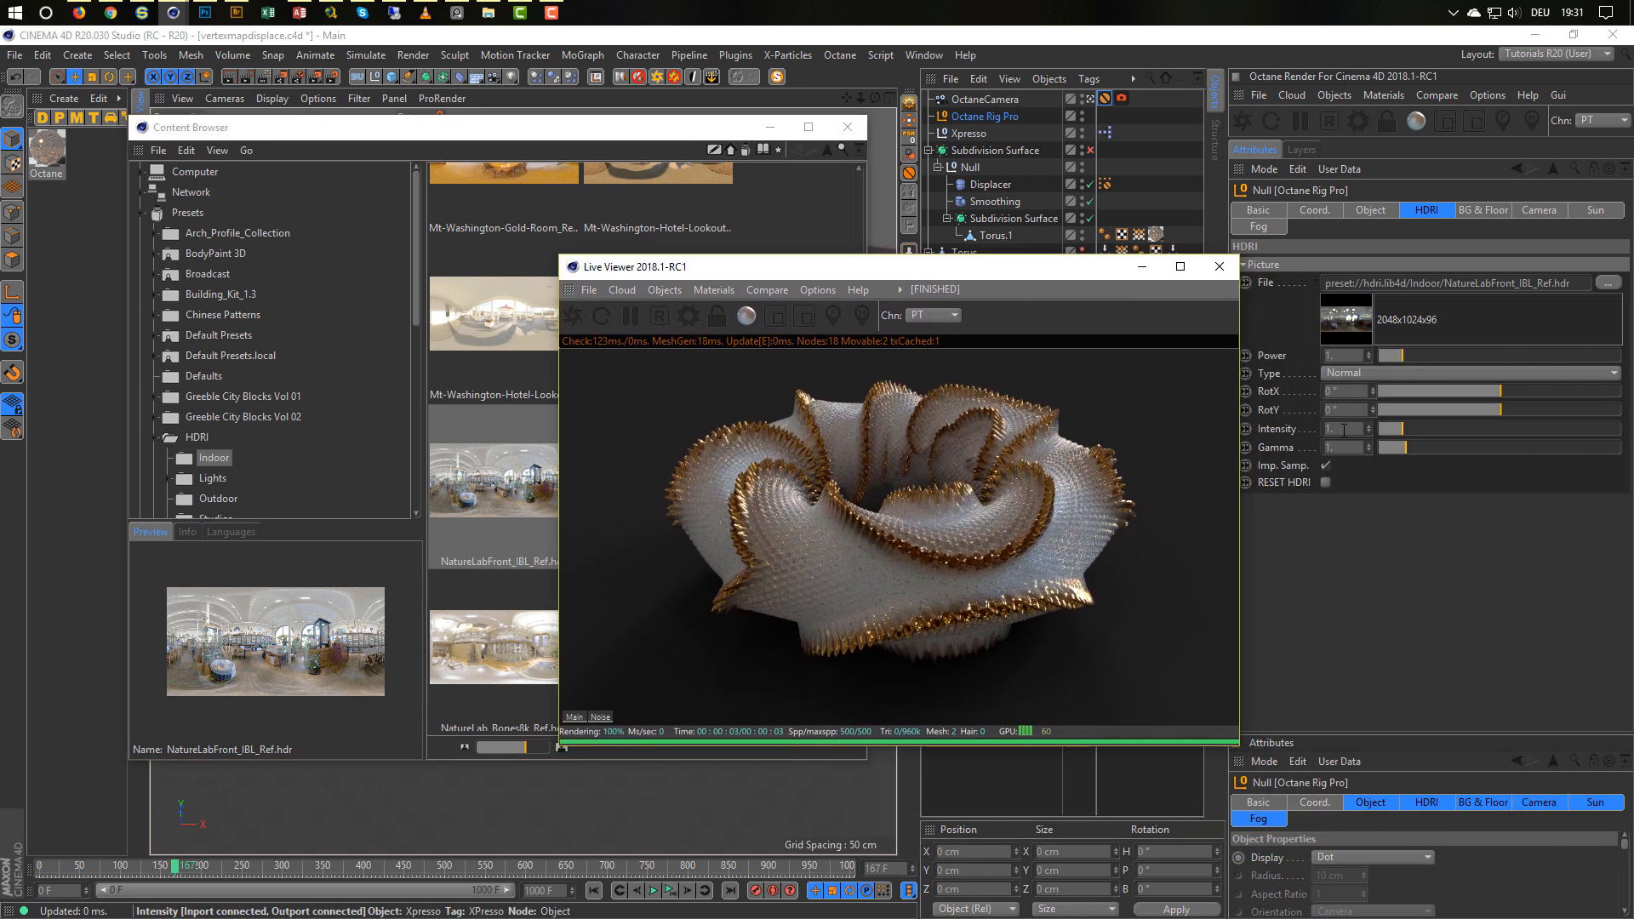
text(2)
key(Return)
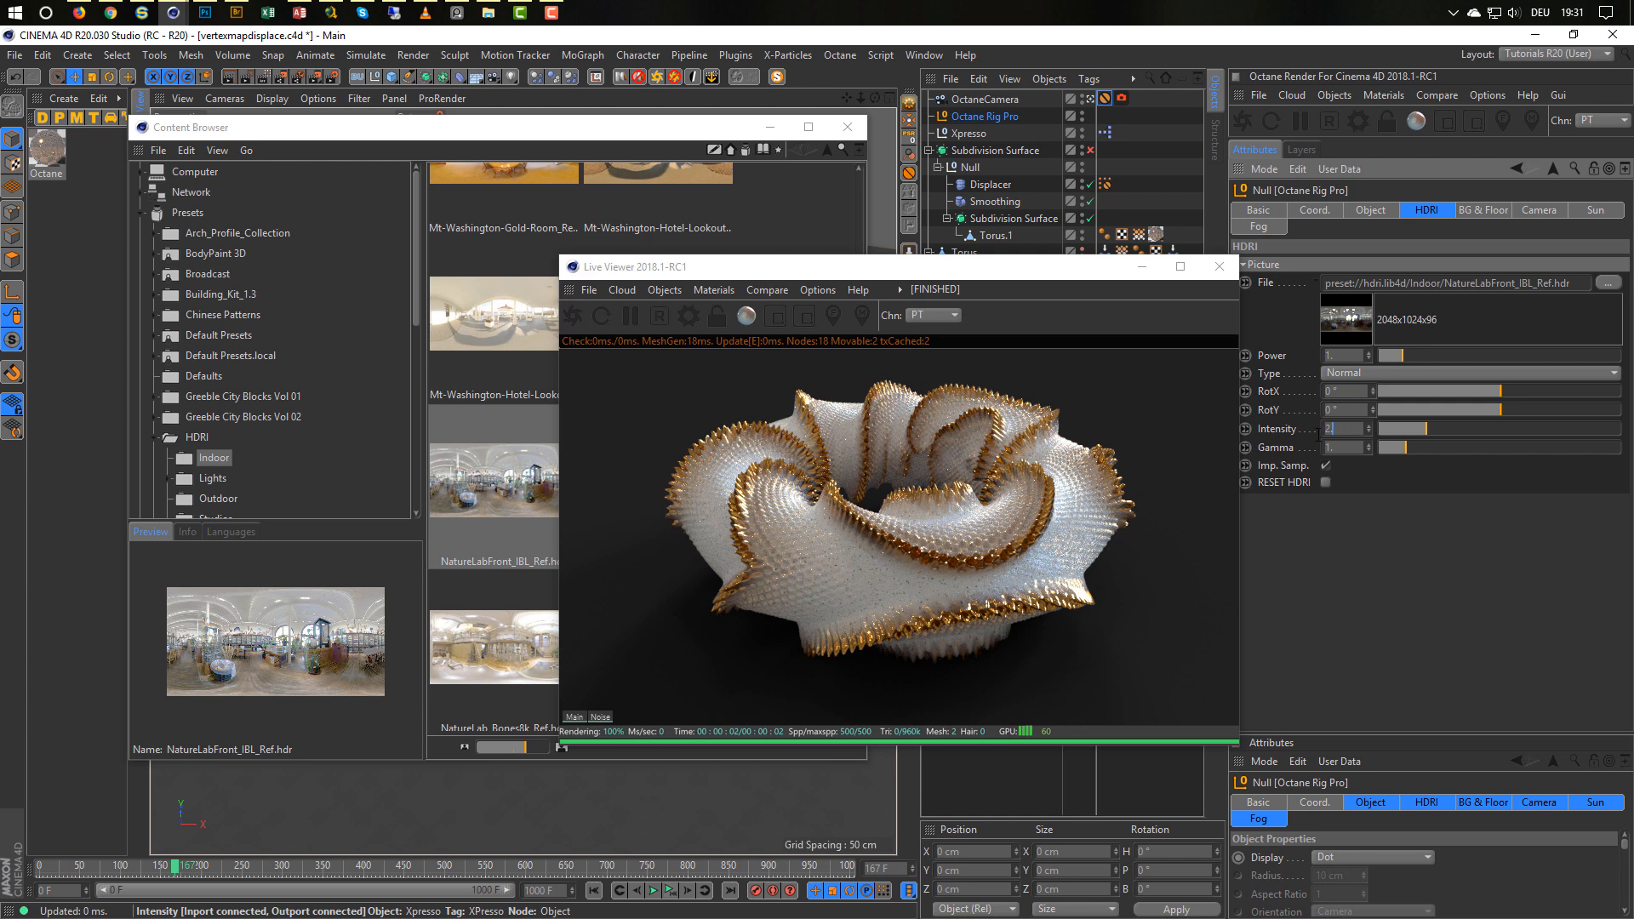
text(1.5)
key(Return)
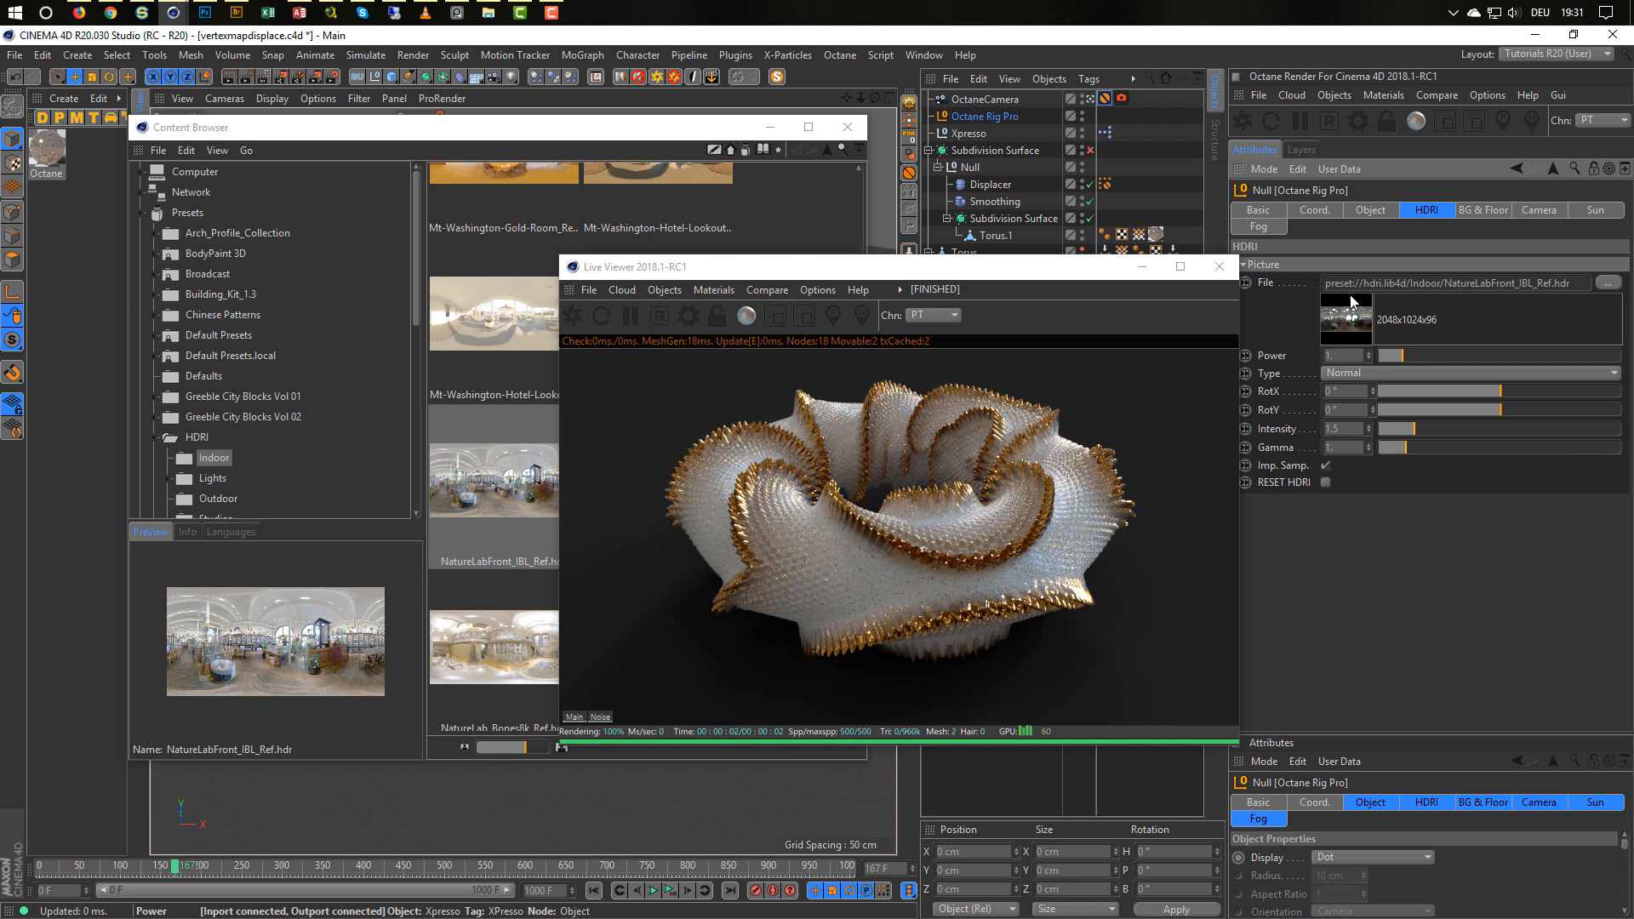
Save the project and close the Content Browser.
drag(1039, 273, 1393, 333)
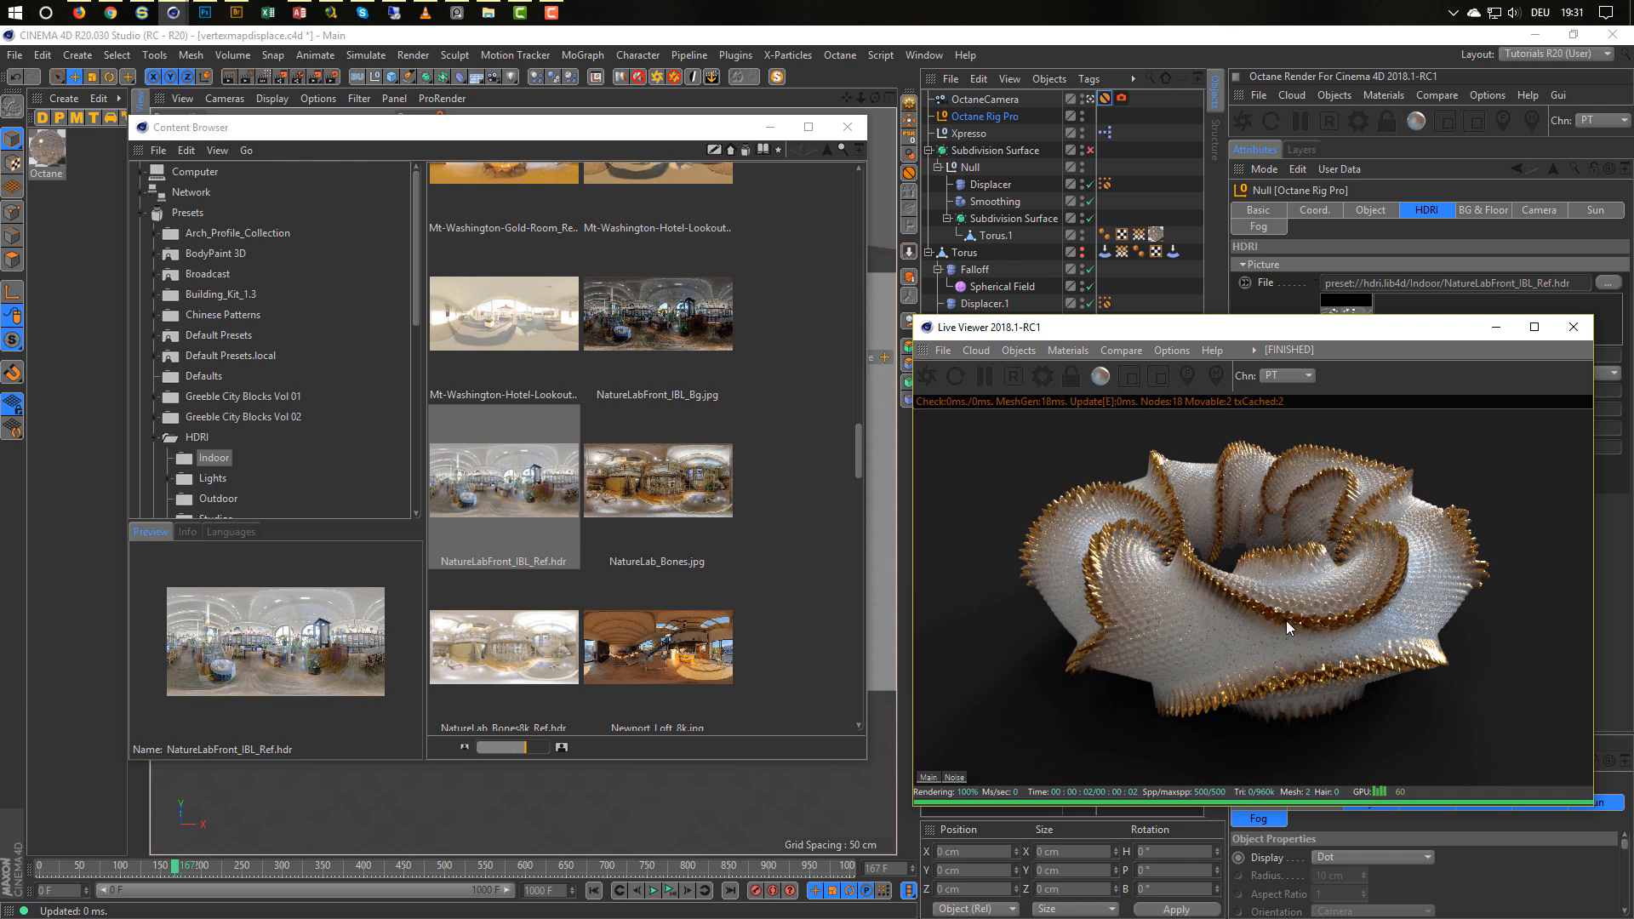
key(ctrl+s)
click(848, 127)
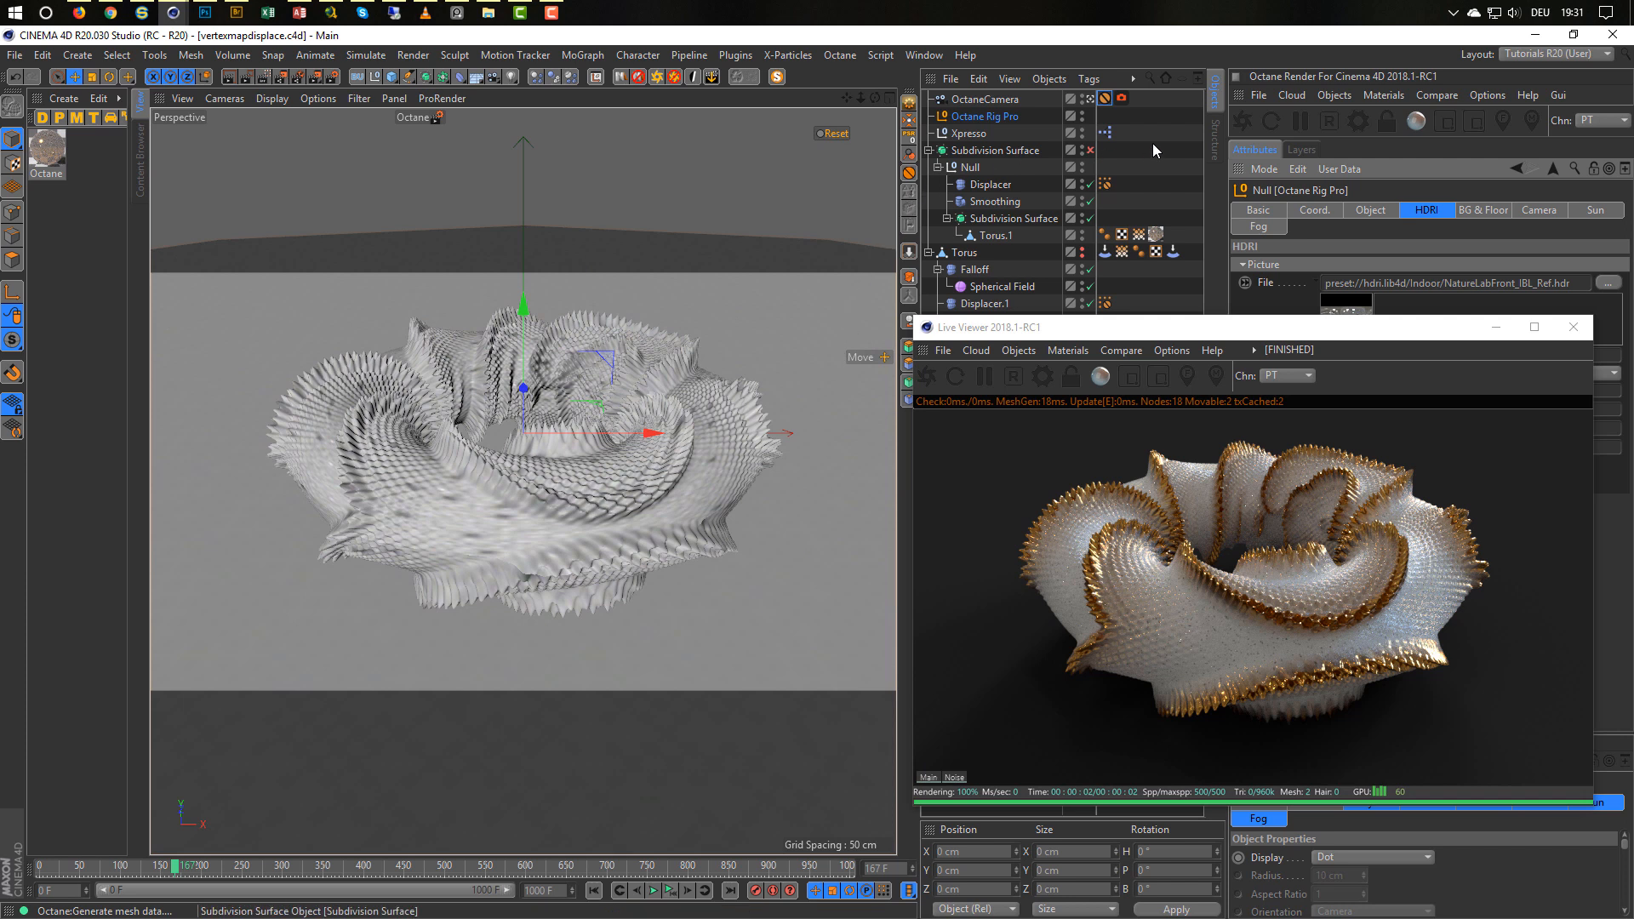
Set the Octane pathtracing kernel's maximum samples to 300 and close the Octane settings.
click(1358, 121)
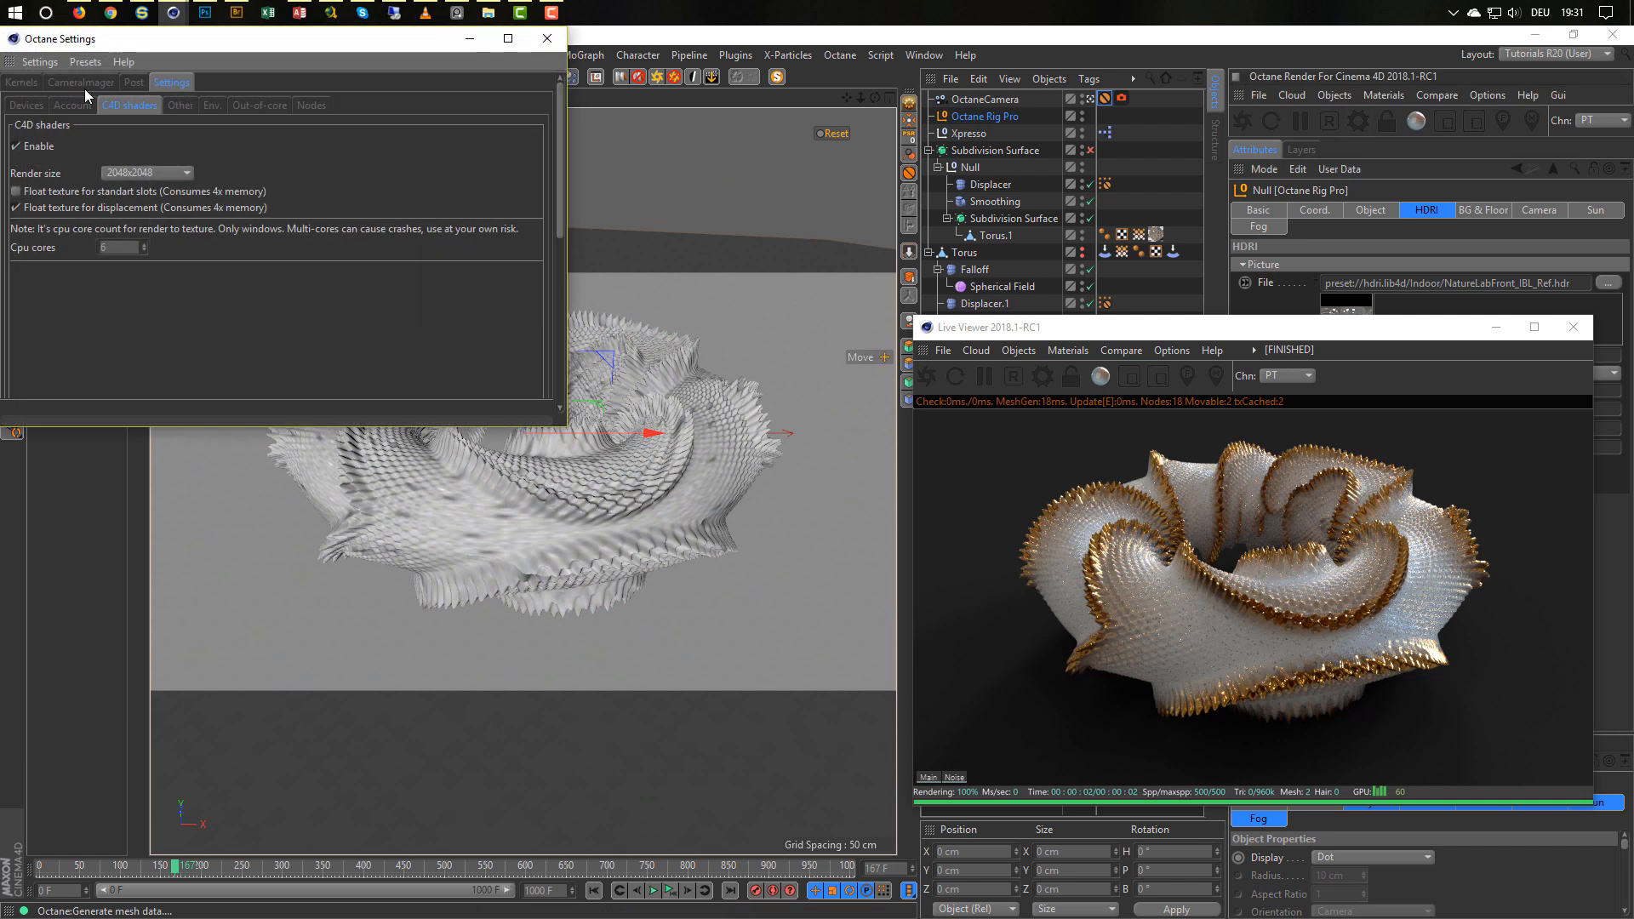
click(21, 83)
double_click(134, 121)
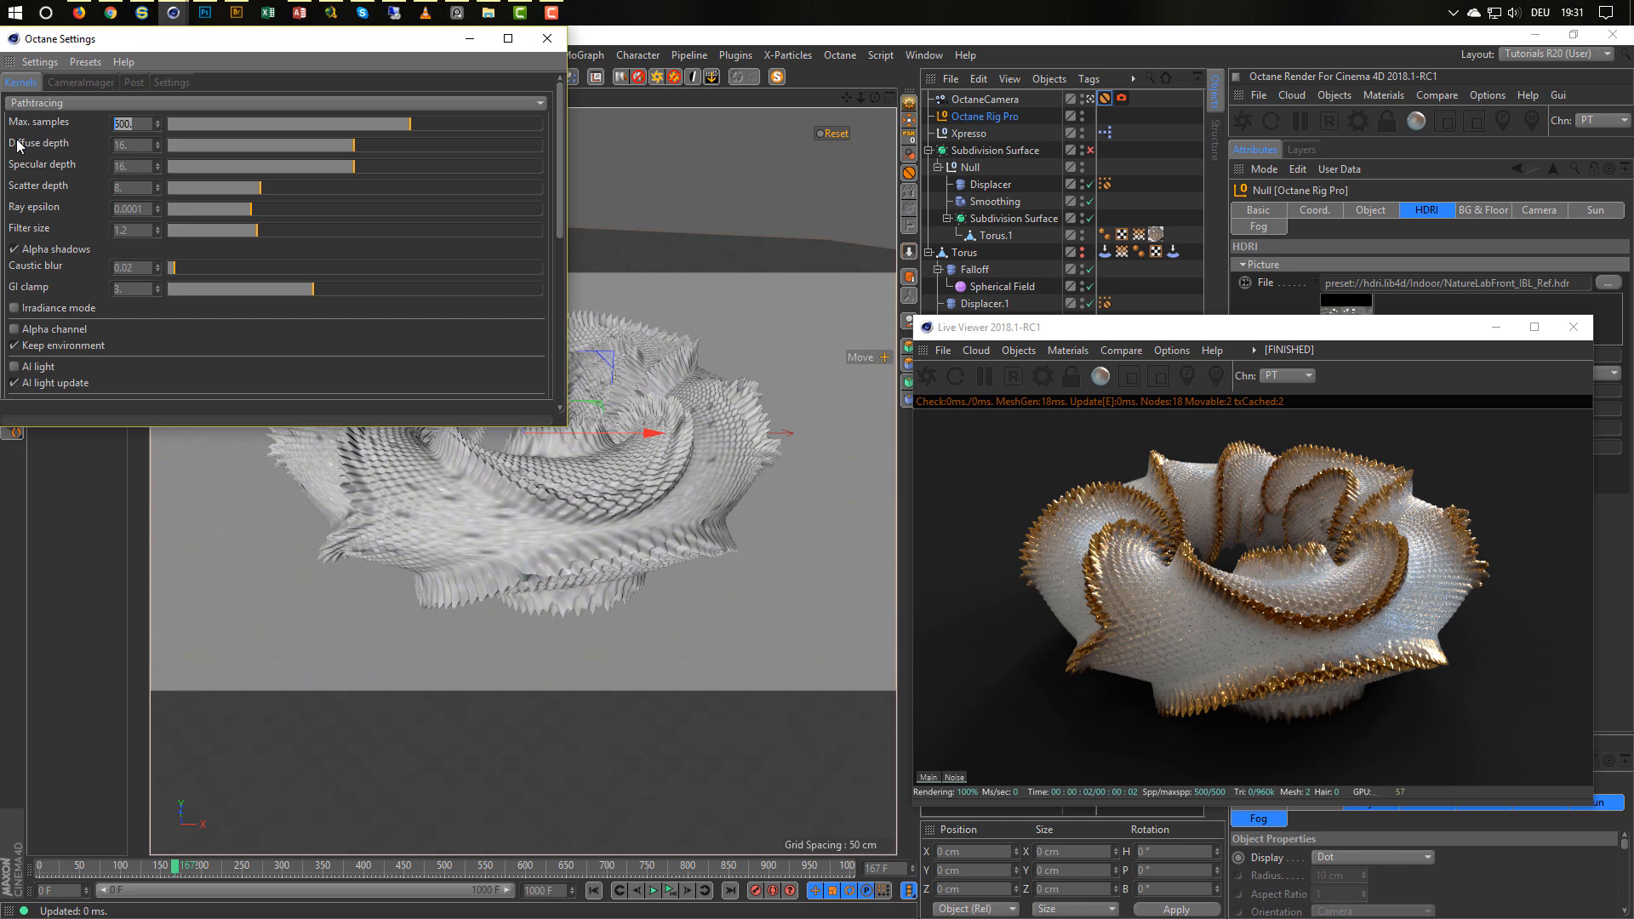
key(Return)
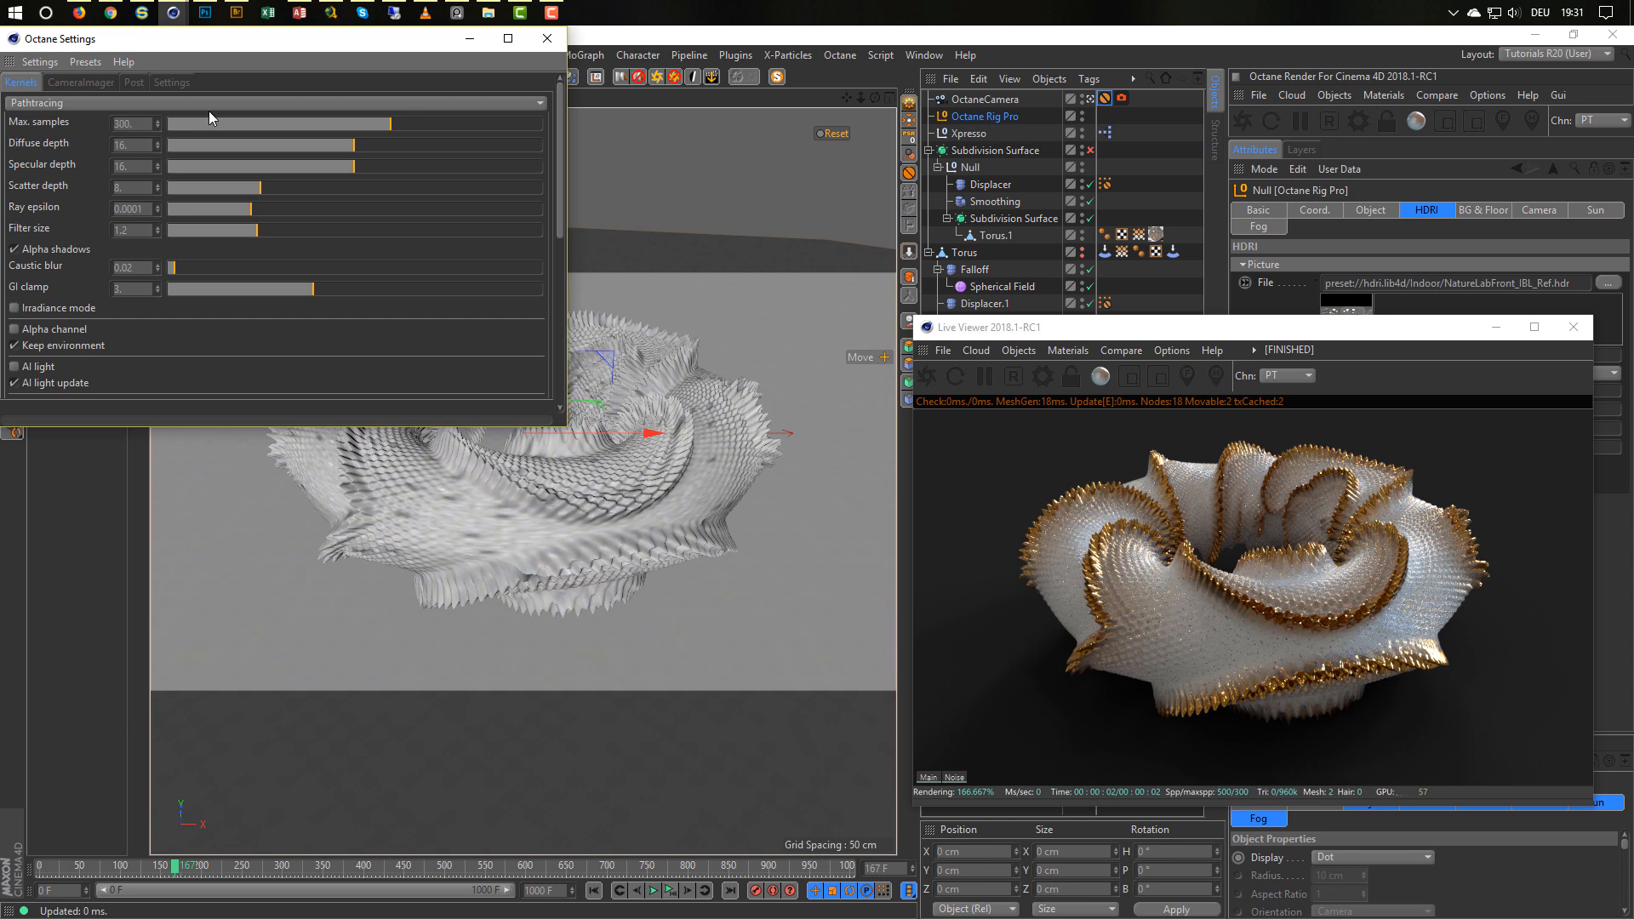
click(548, 38)
Enable the Camera Imager and its AI denoiser in the OctaneCamera's camera tag.
click(1122, 98)
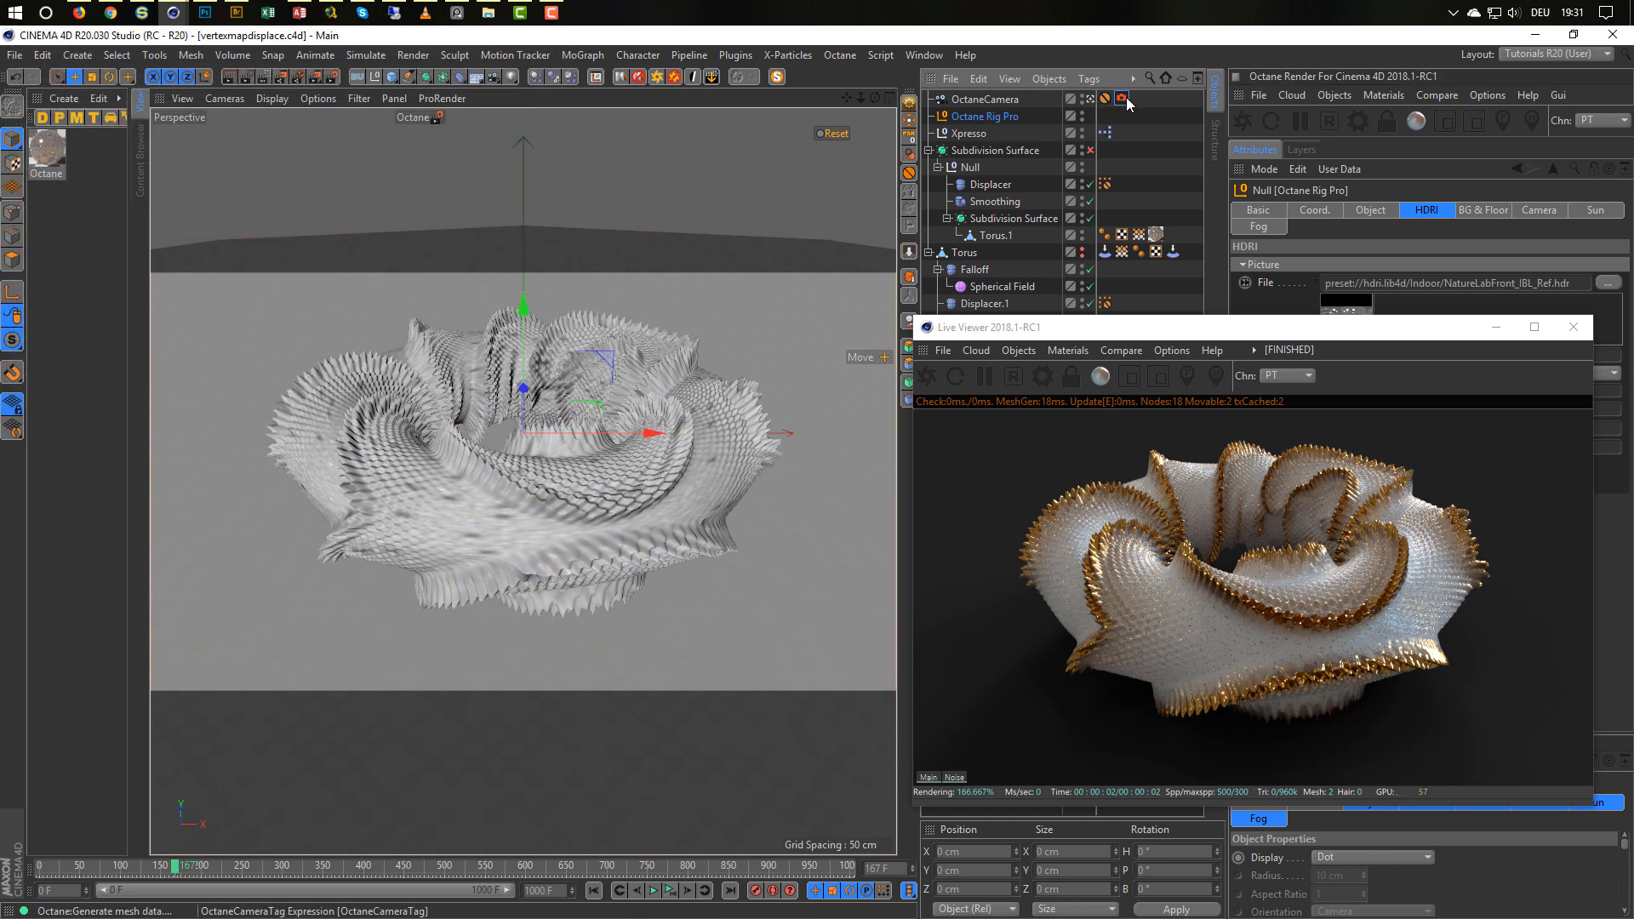
drag(1262, 332, 1139, 415)
click(1494, 213)
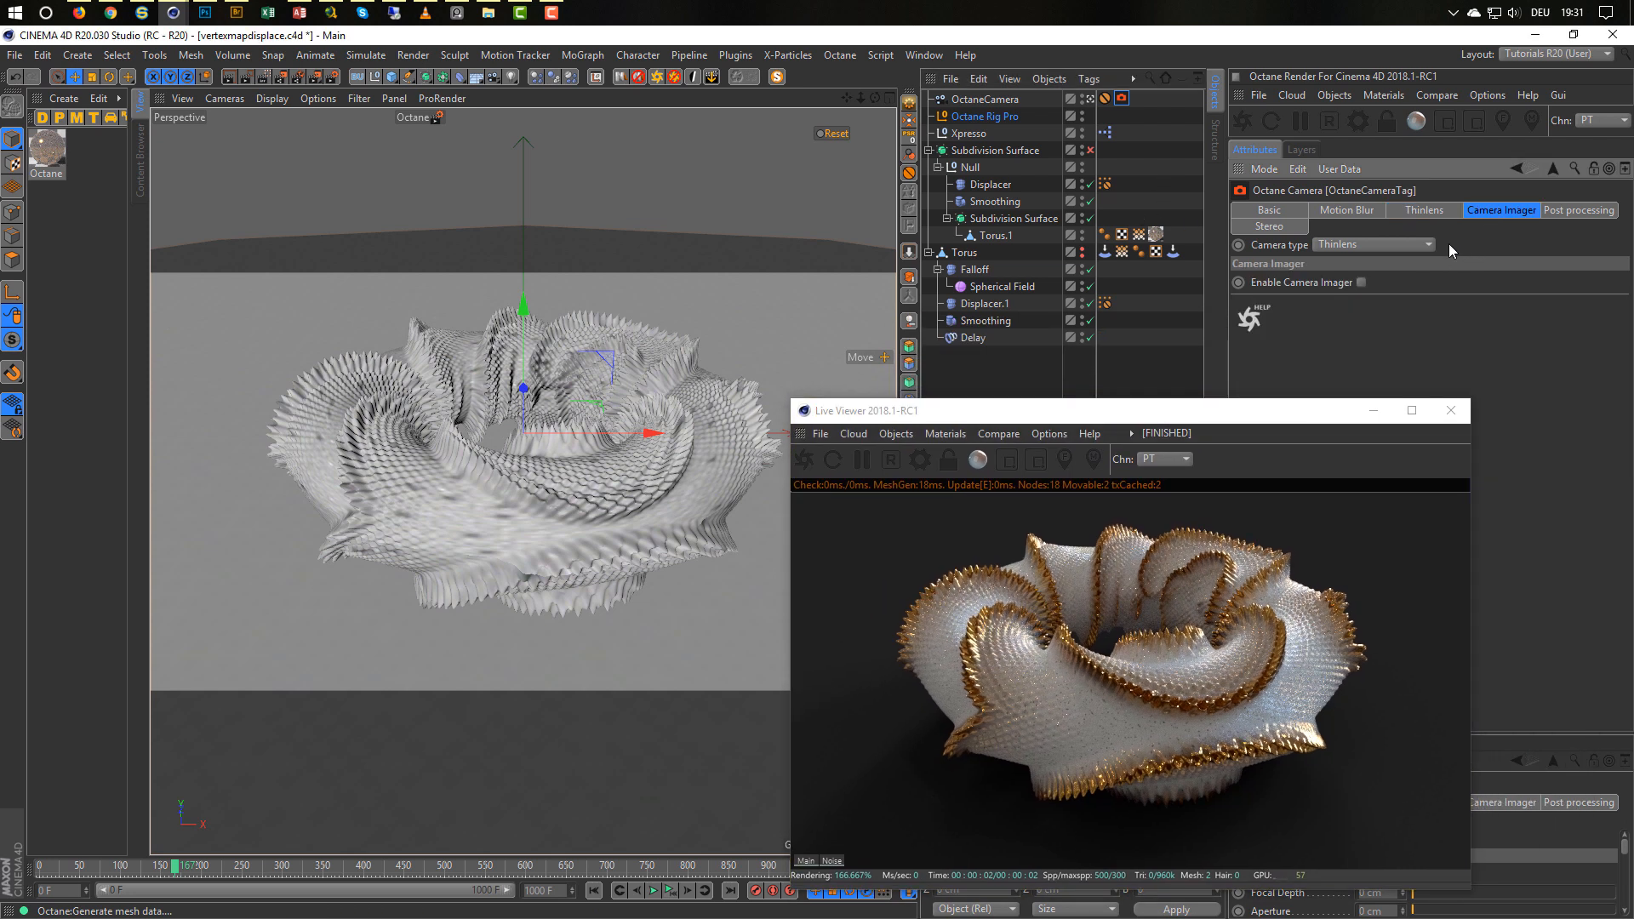
click(1361, 282)
click(1294, 305)
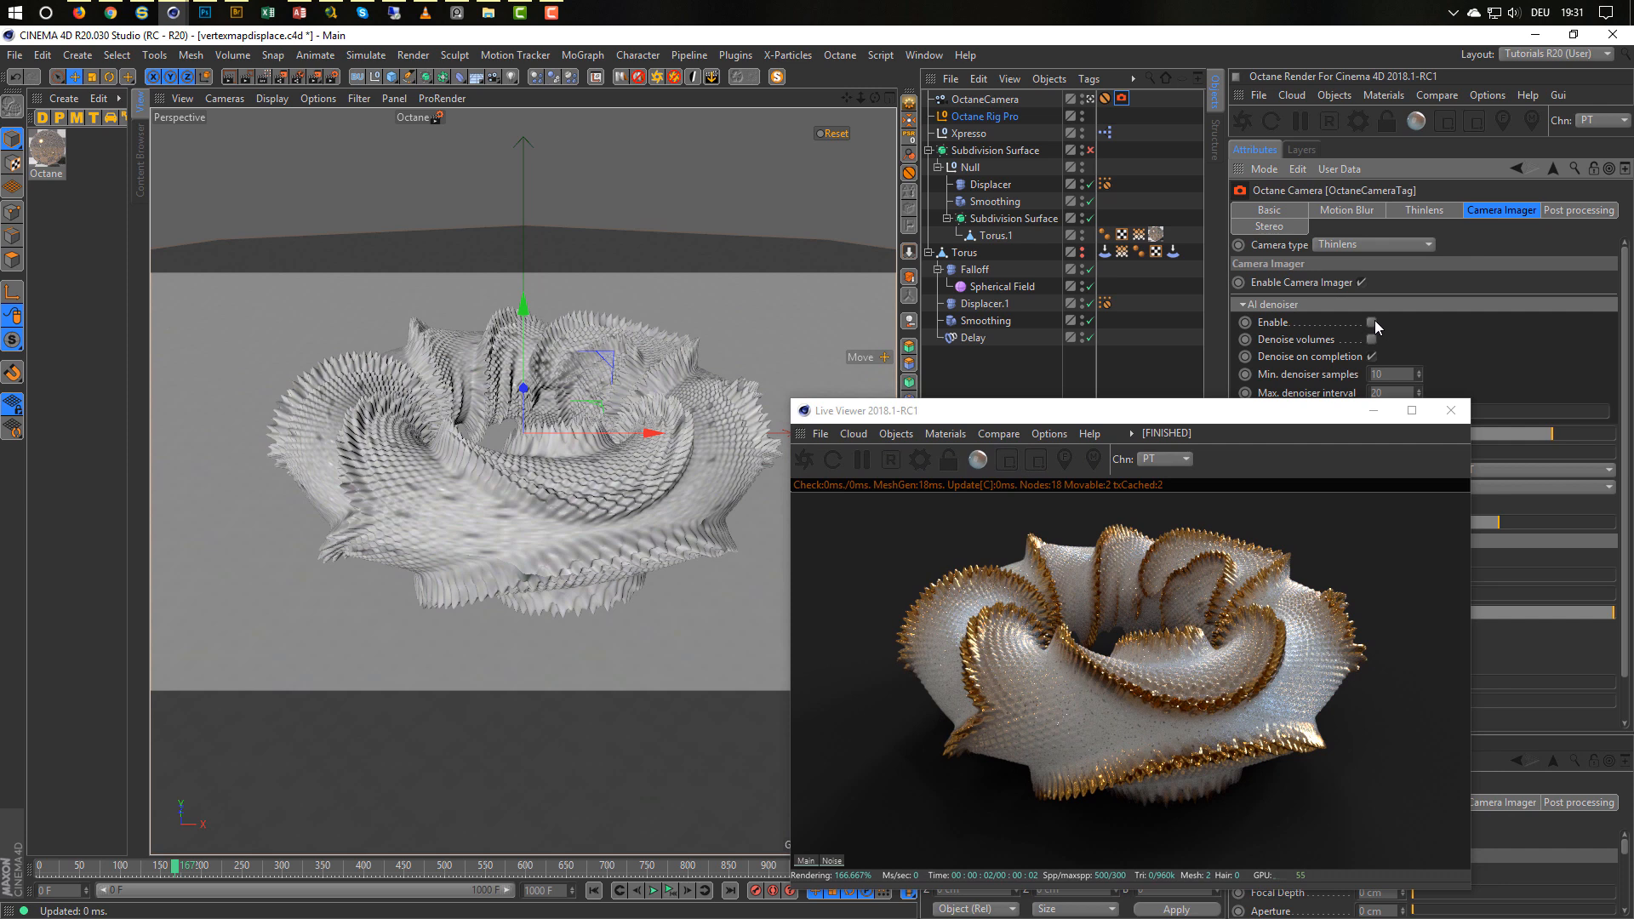
click(1371, 323)
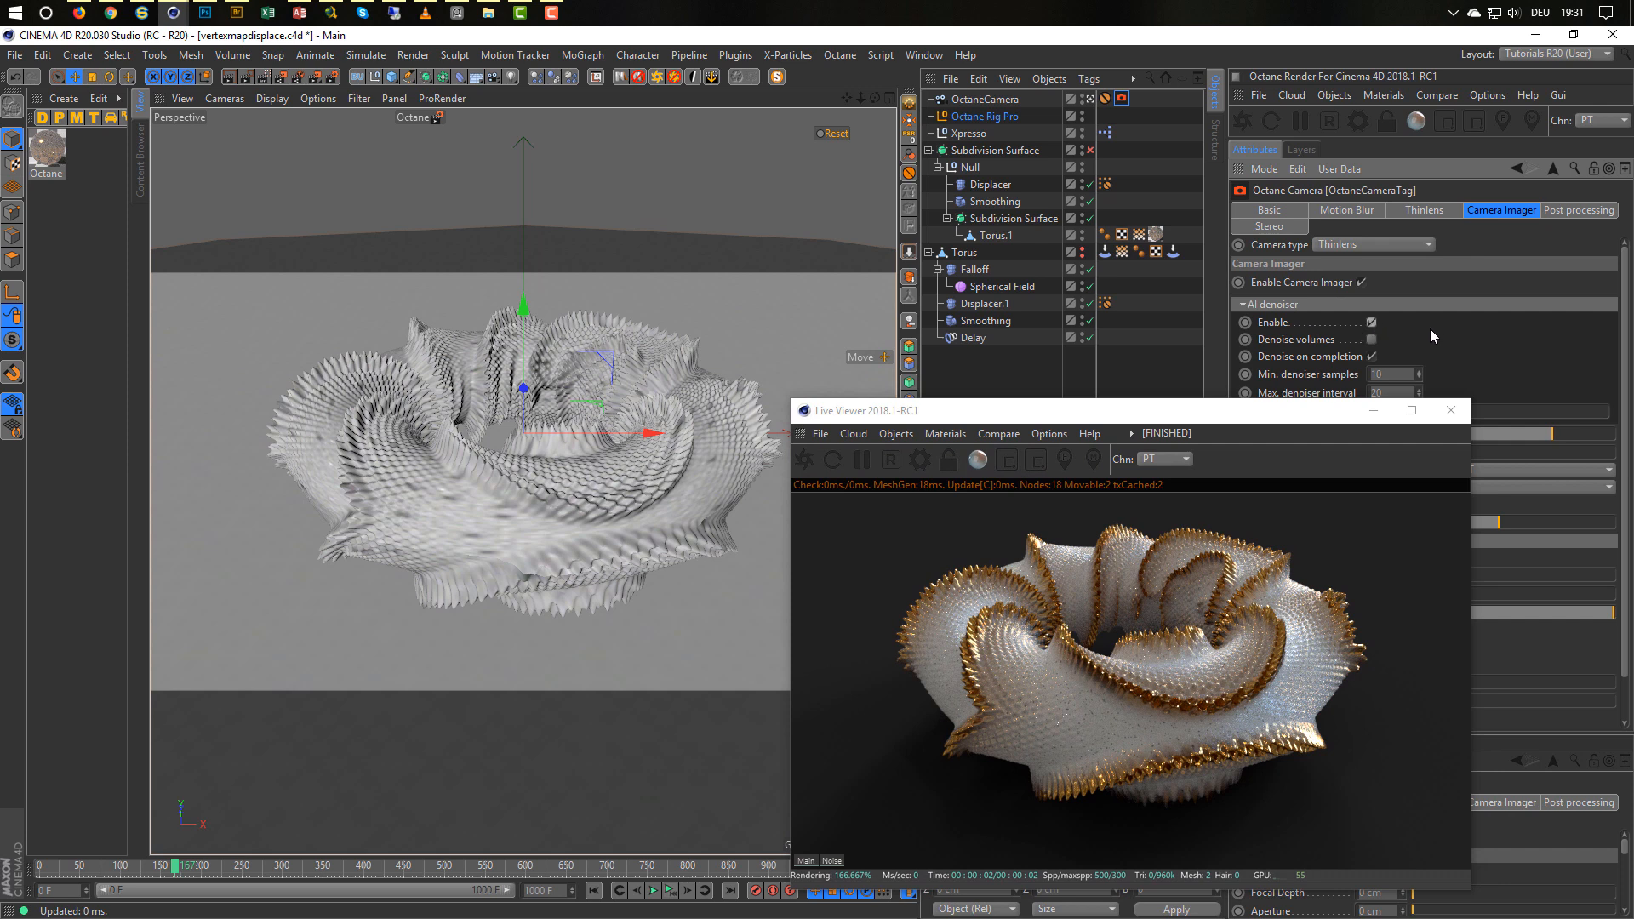
Turn on the denoised beauty pass for the Octane Renderer in the render settings.
click(332, 78)
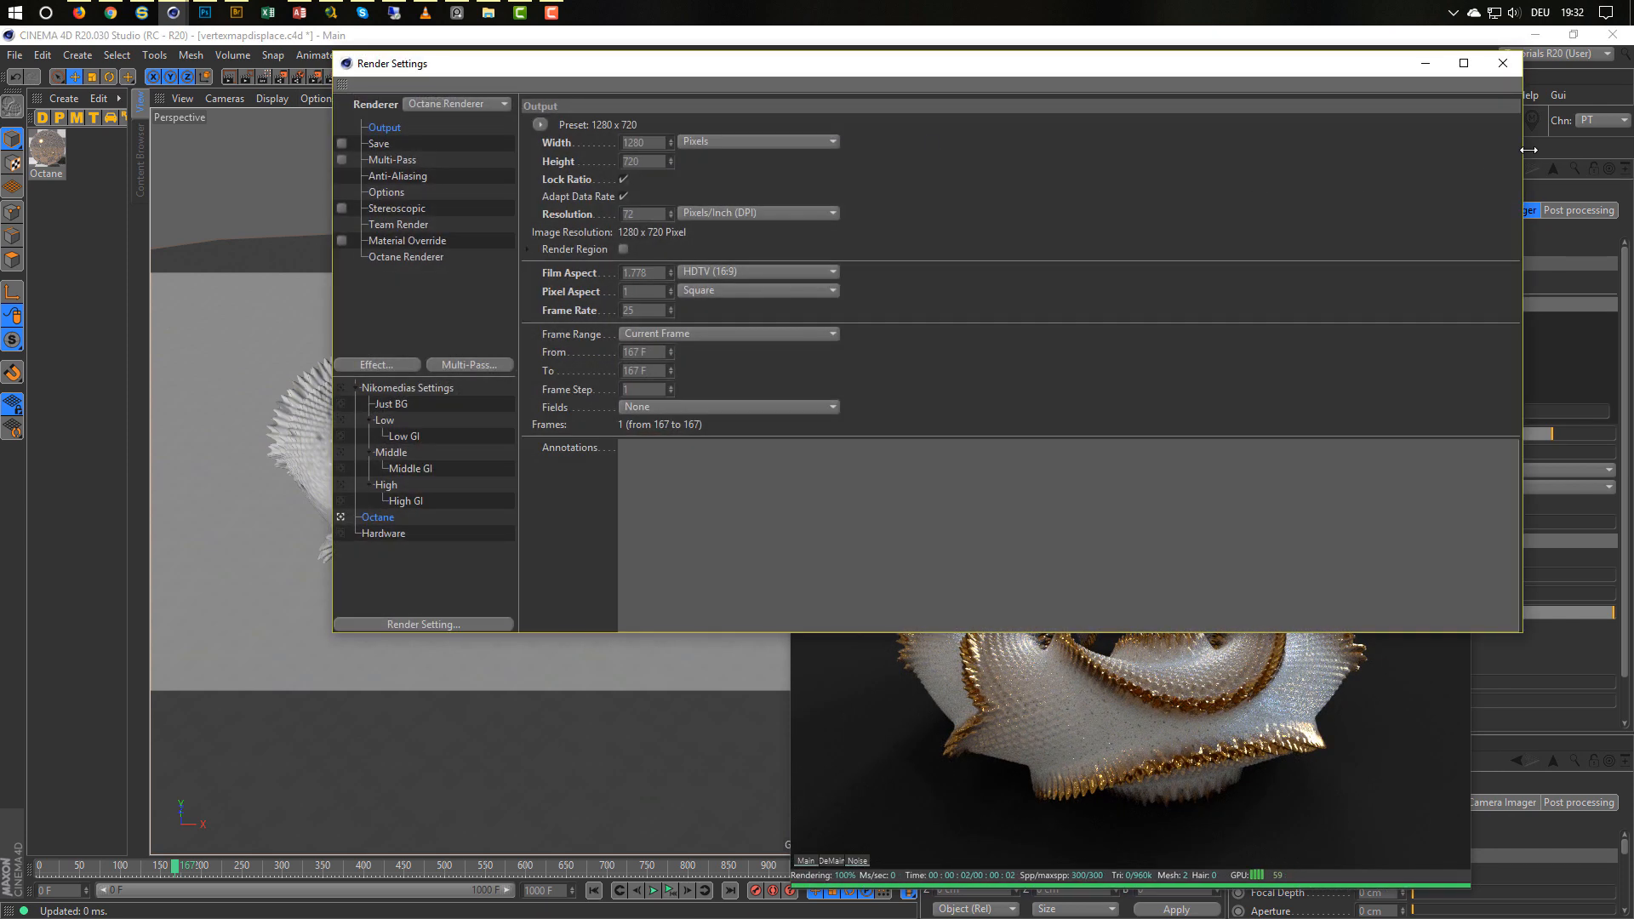
drag(1524, 150, 1115, 151)
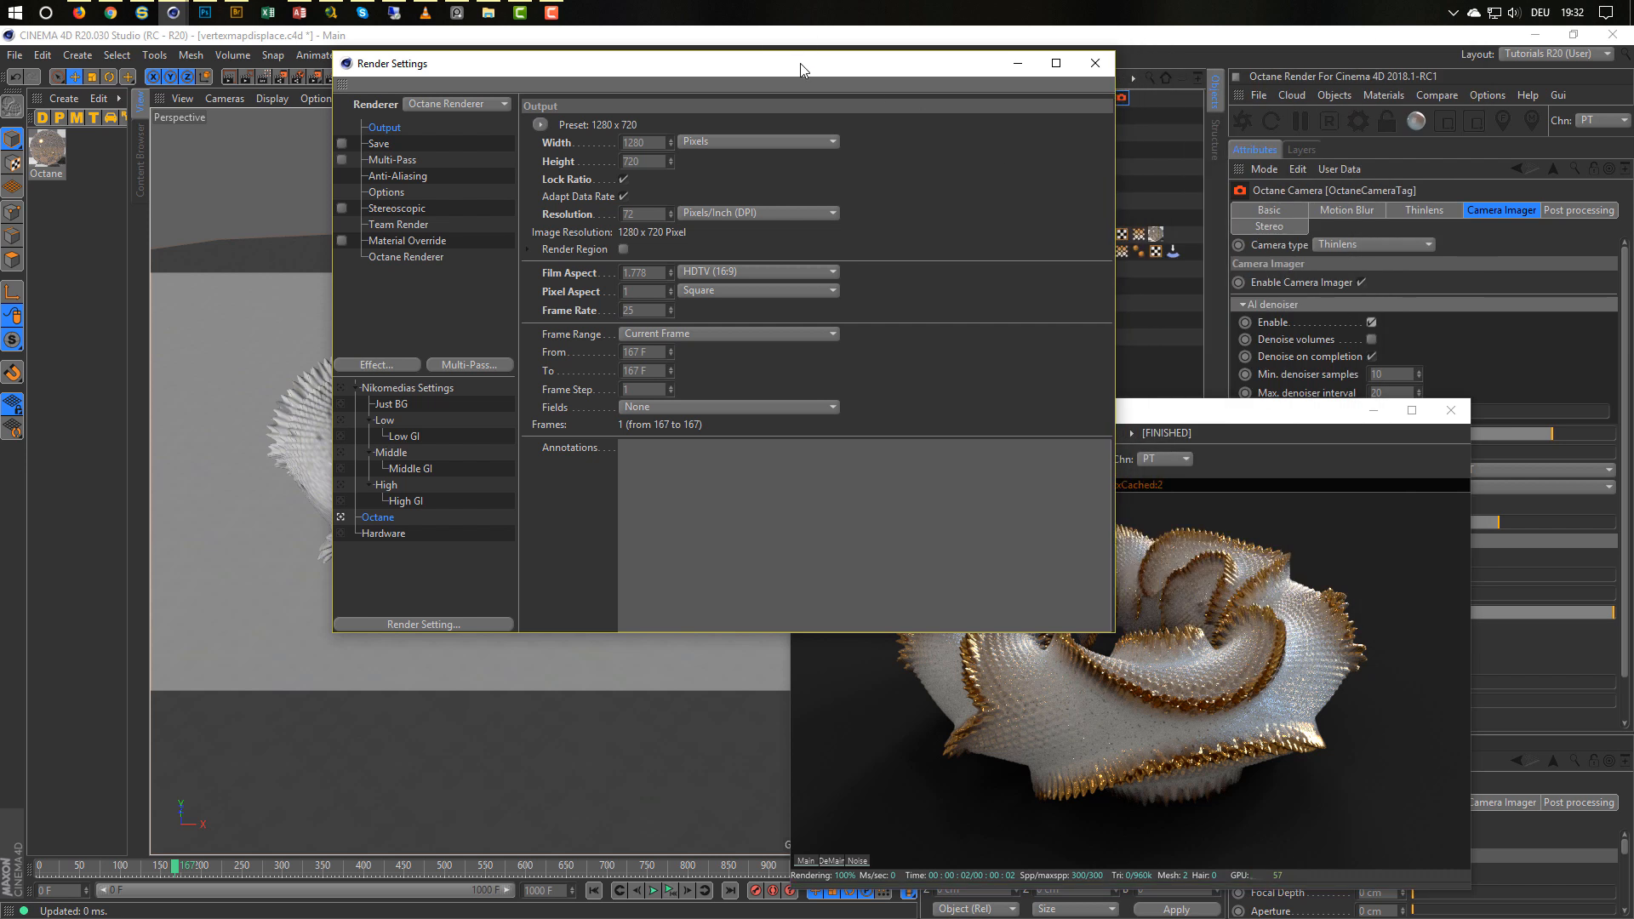
drag(800, 63, 499, 97)
click(103, 284)
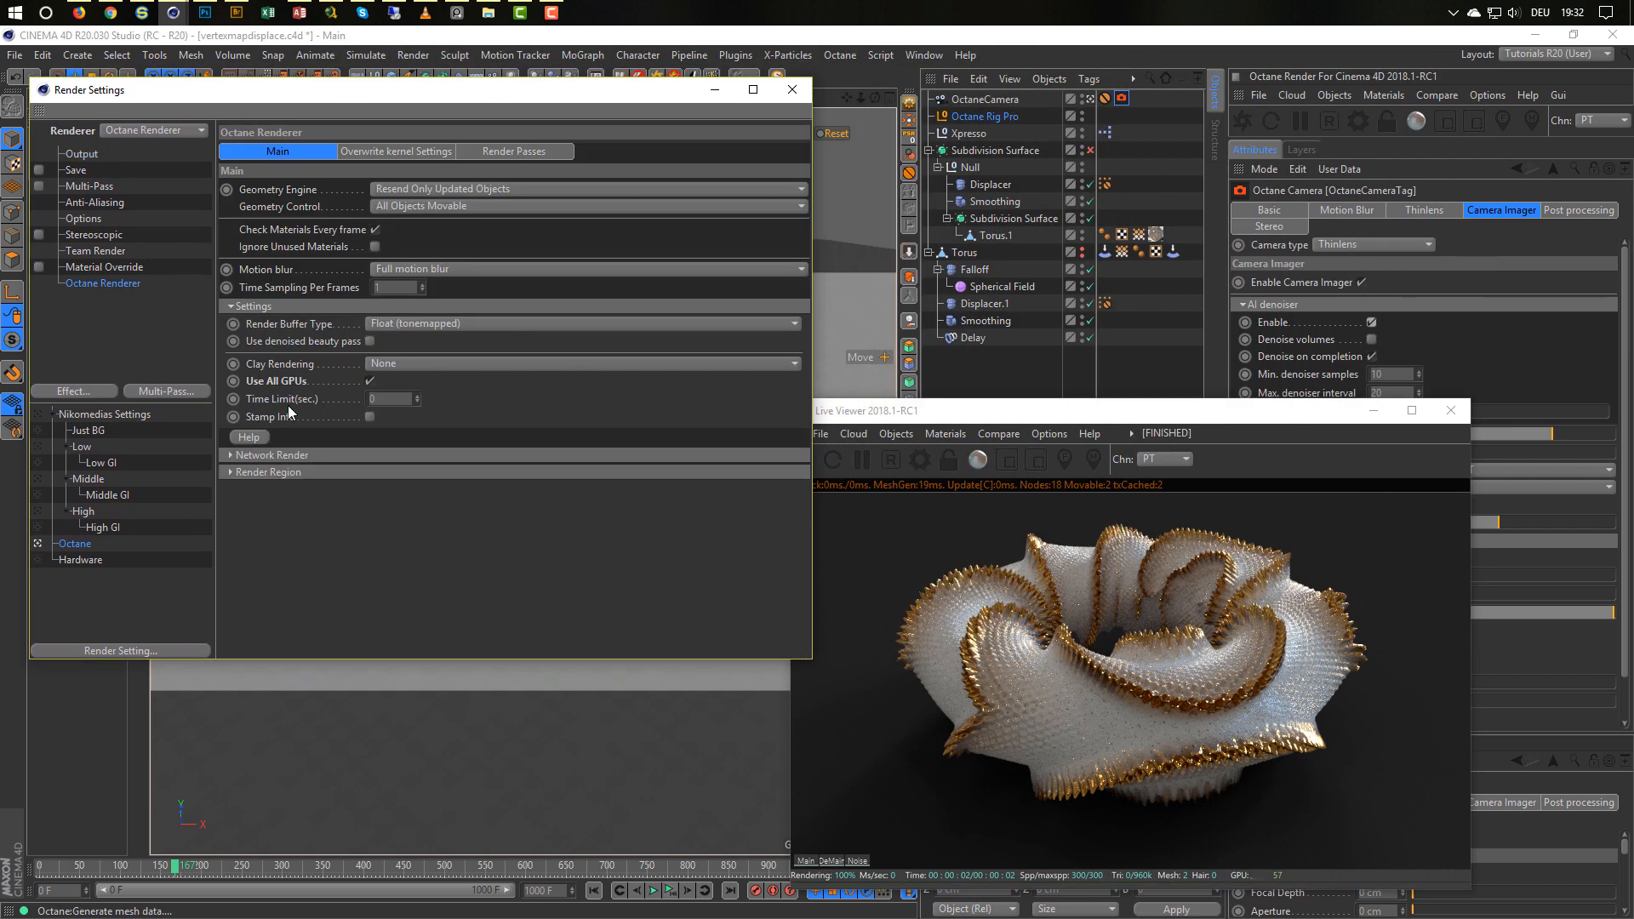
click(370, 341)
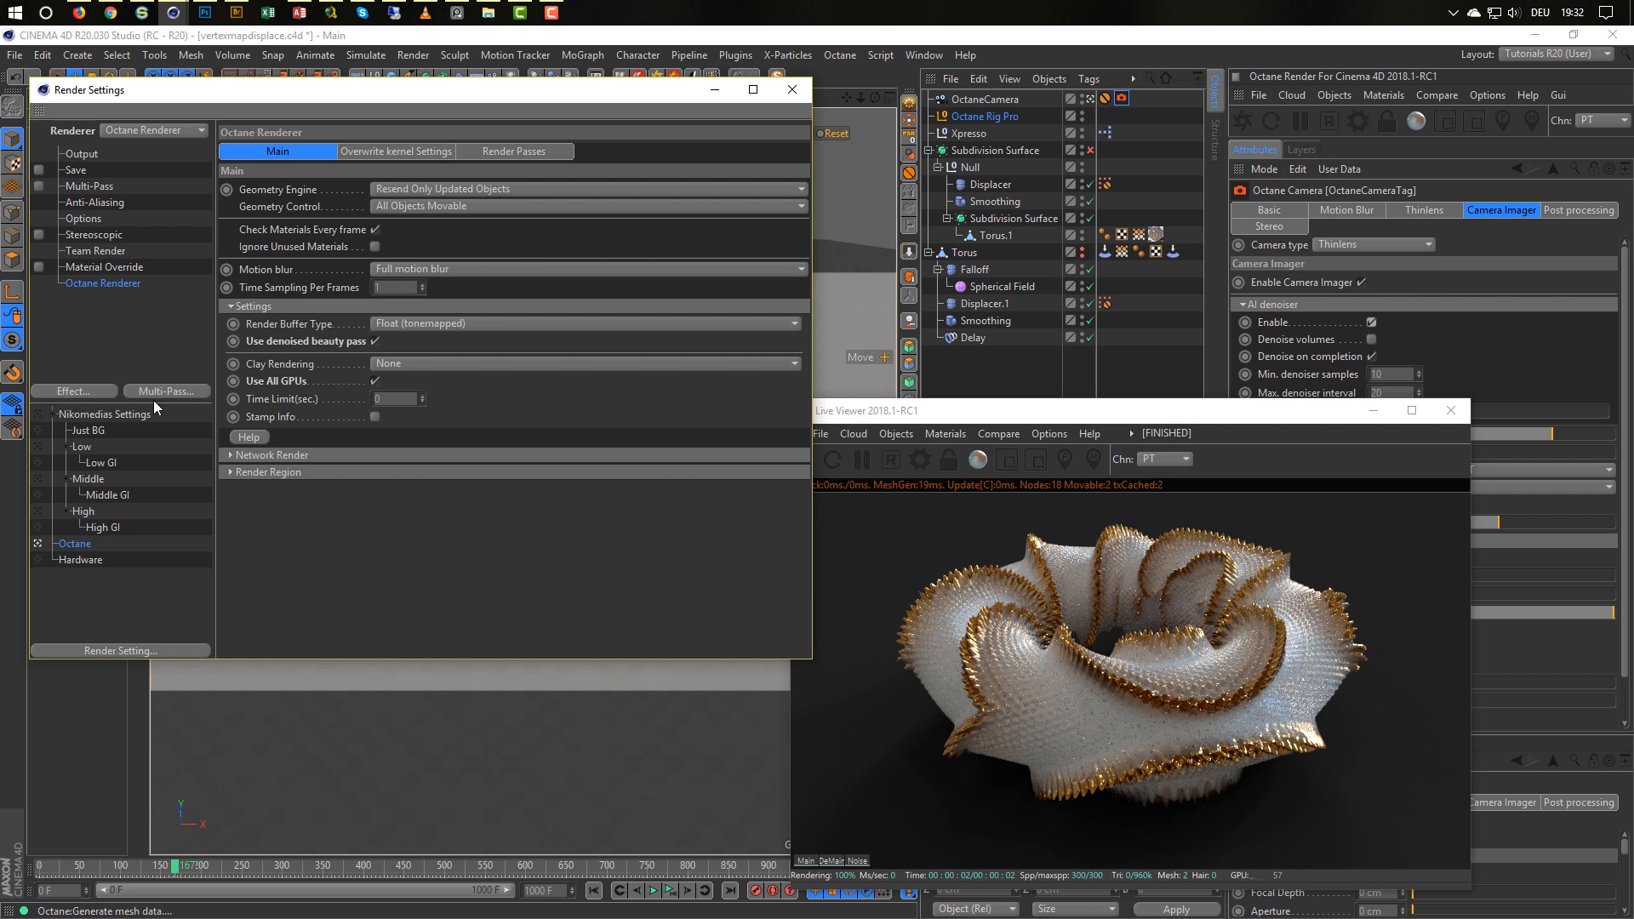
Set the render output's frame range from frame 0 to frame 200.
click(141, 159)
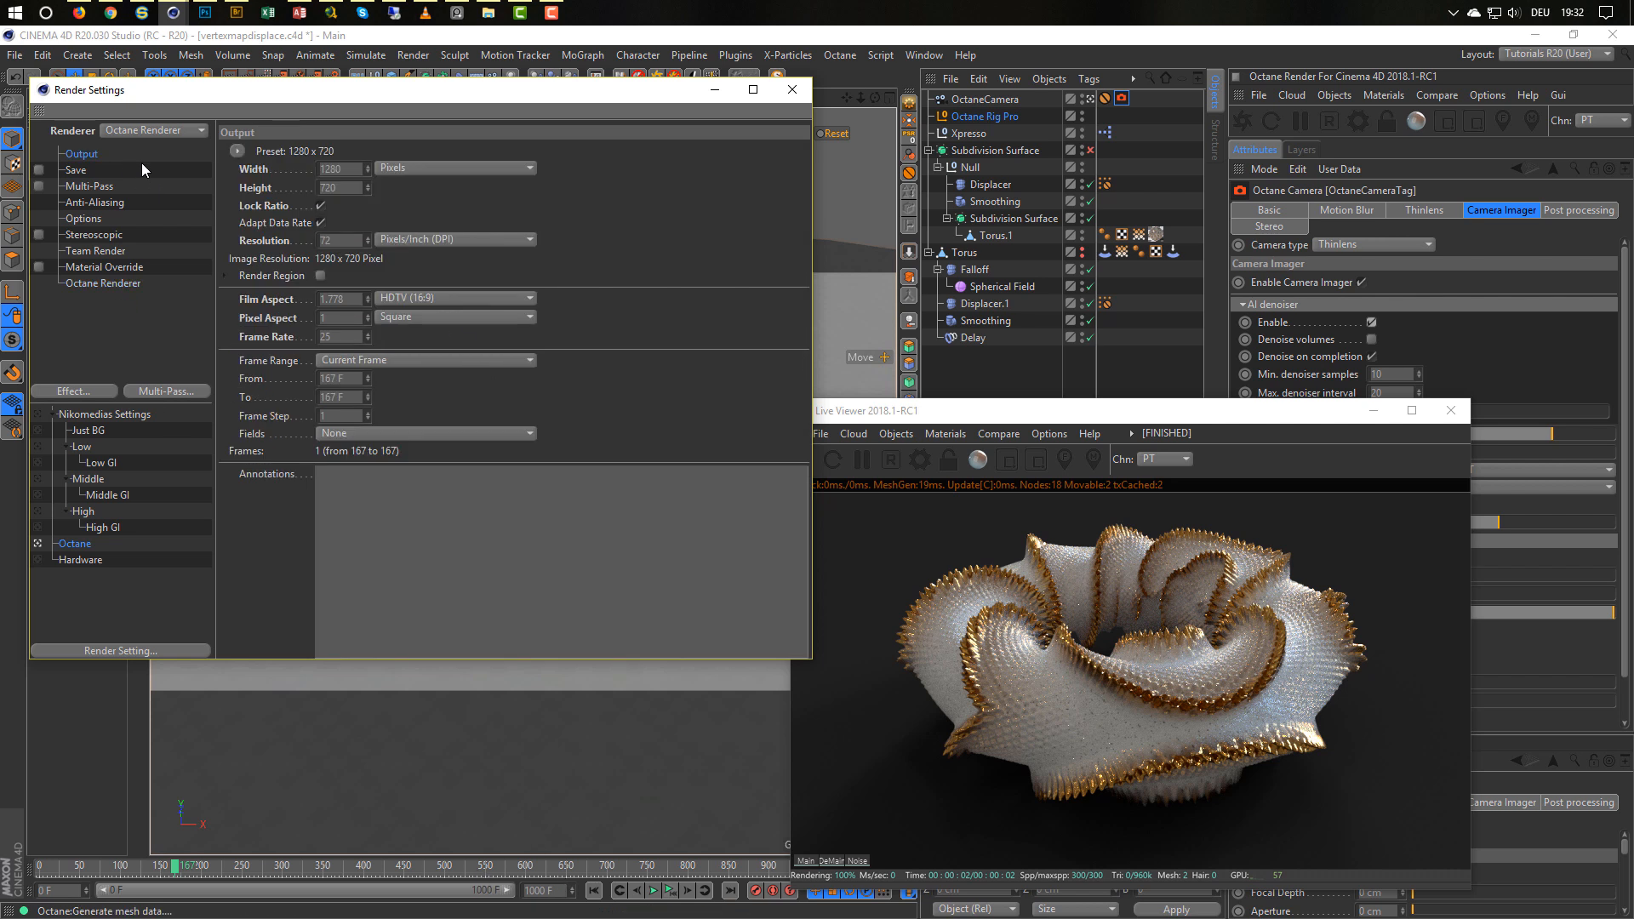
double_click(358, 380)
text(0)
key(Tab)
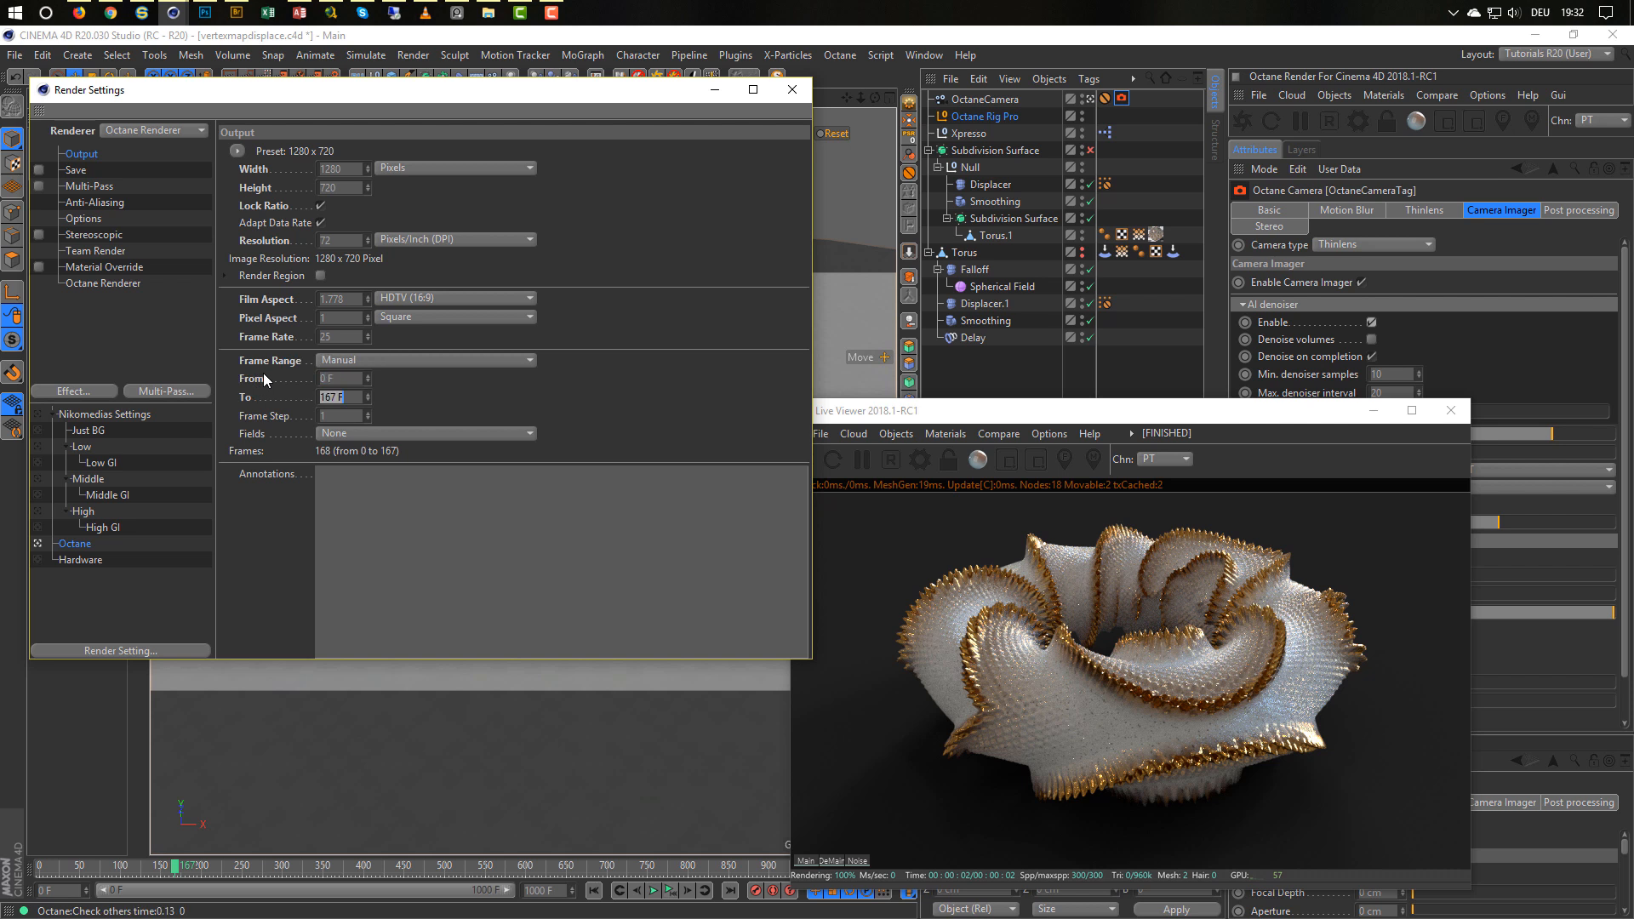
text(200)
key(Return)
Render the animation to the Picture Viewer without saving to a file, and play back the rendered frames.
drag(1086, 420, 1169, 336)
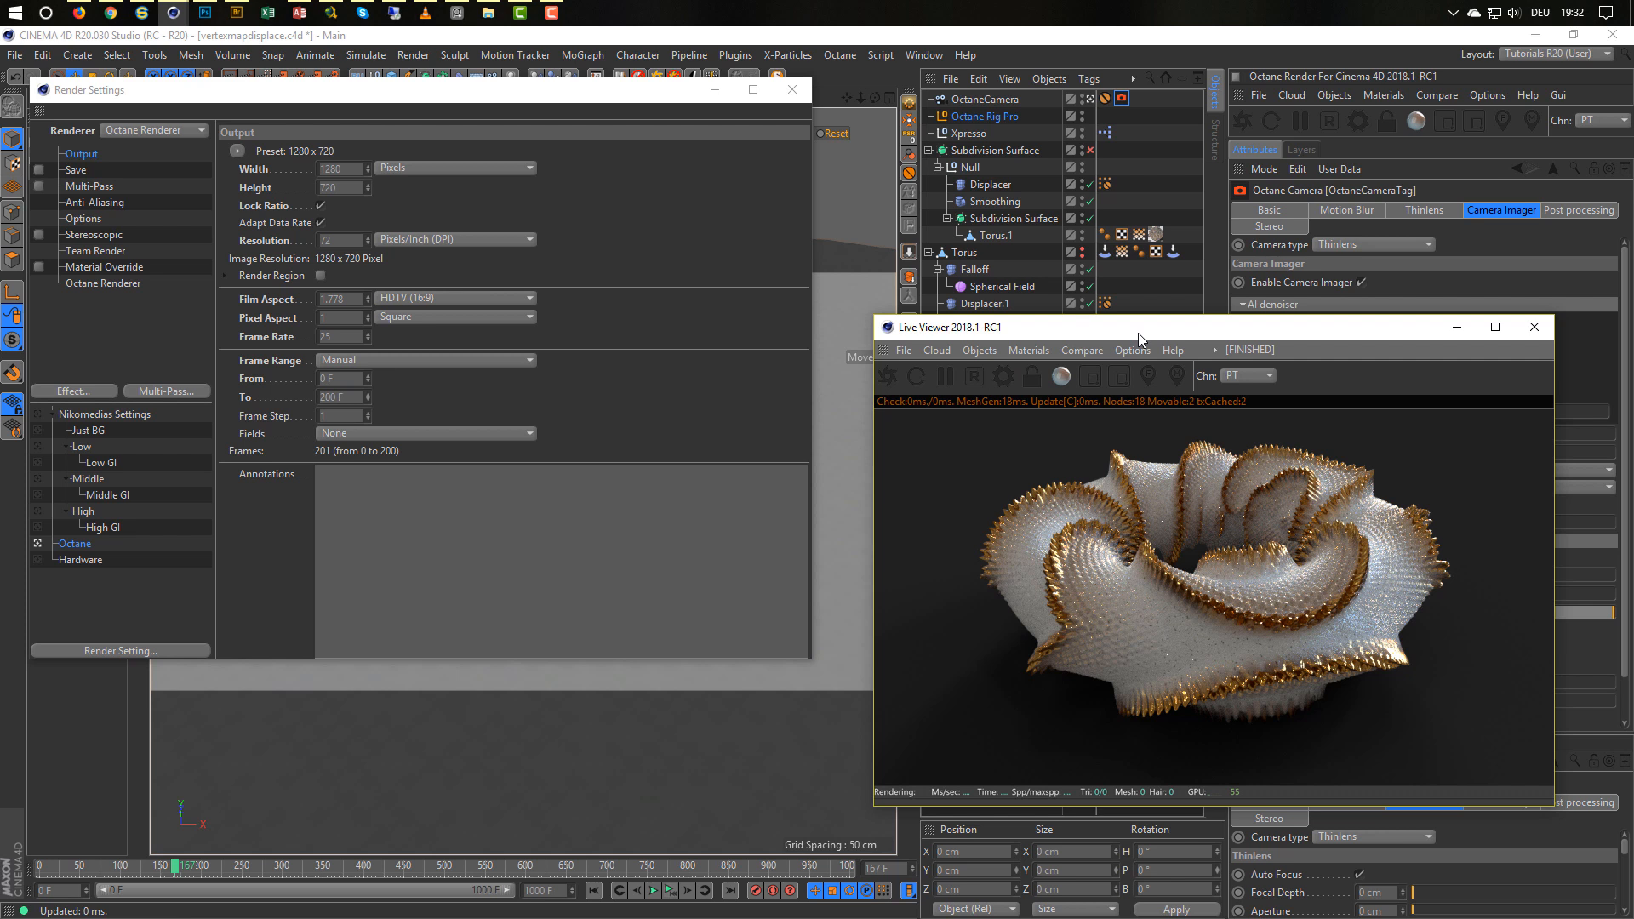
key(shift+r)
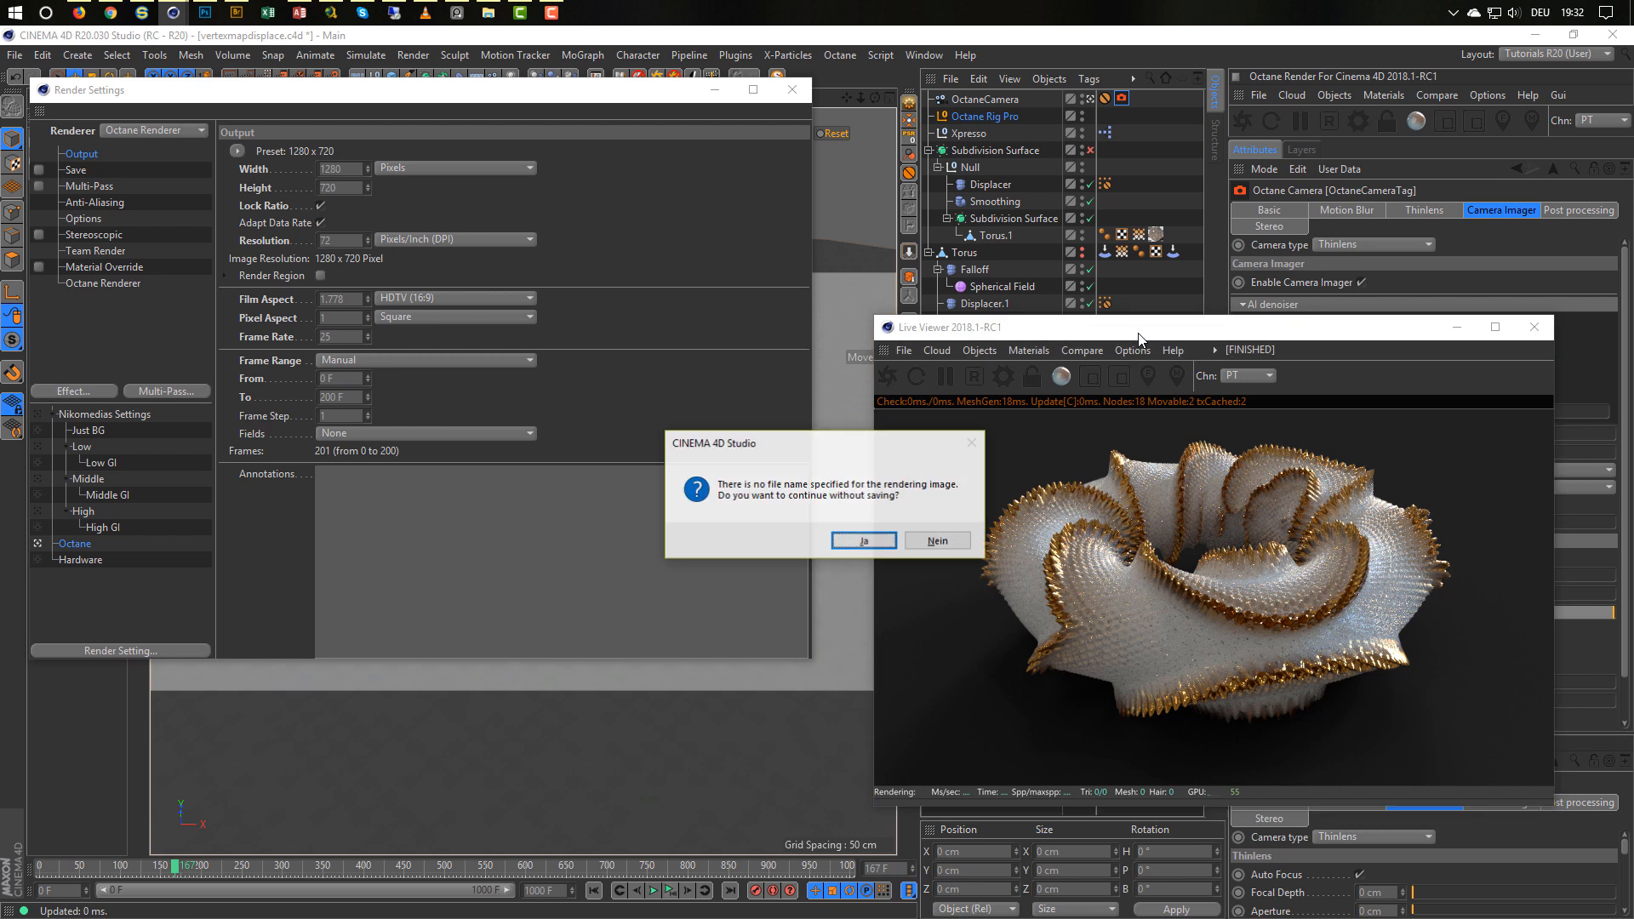
click(862, 542)
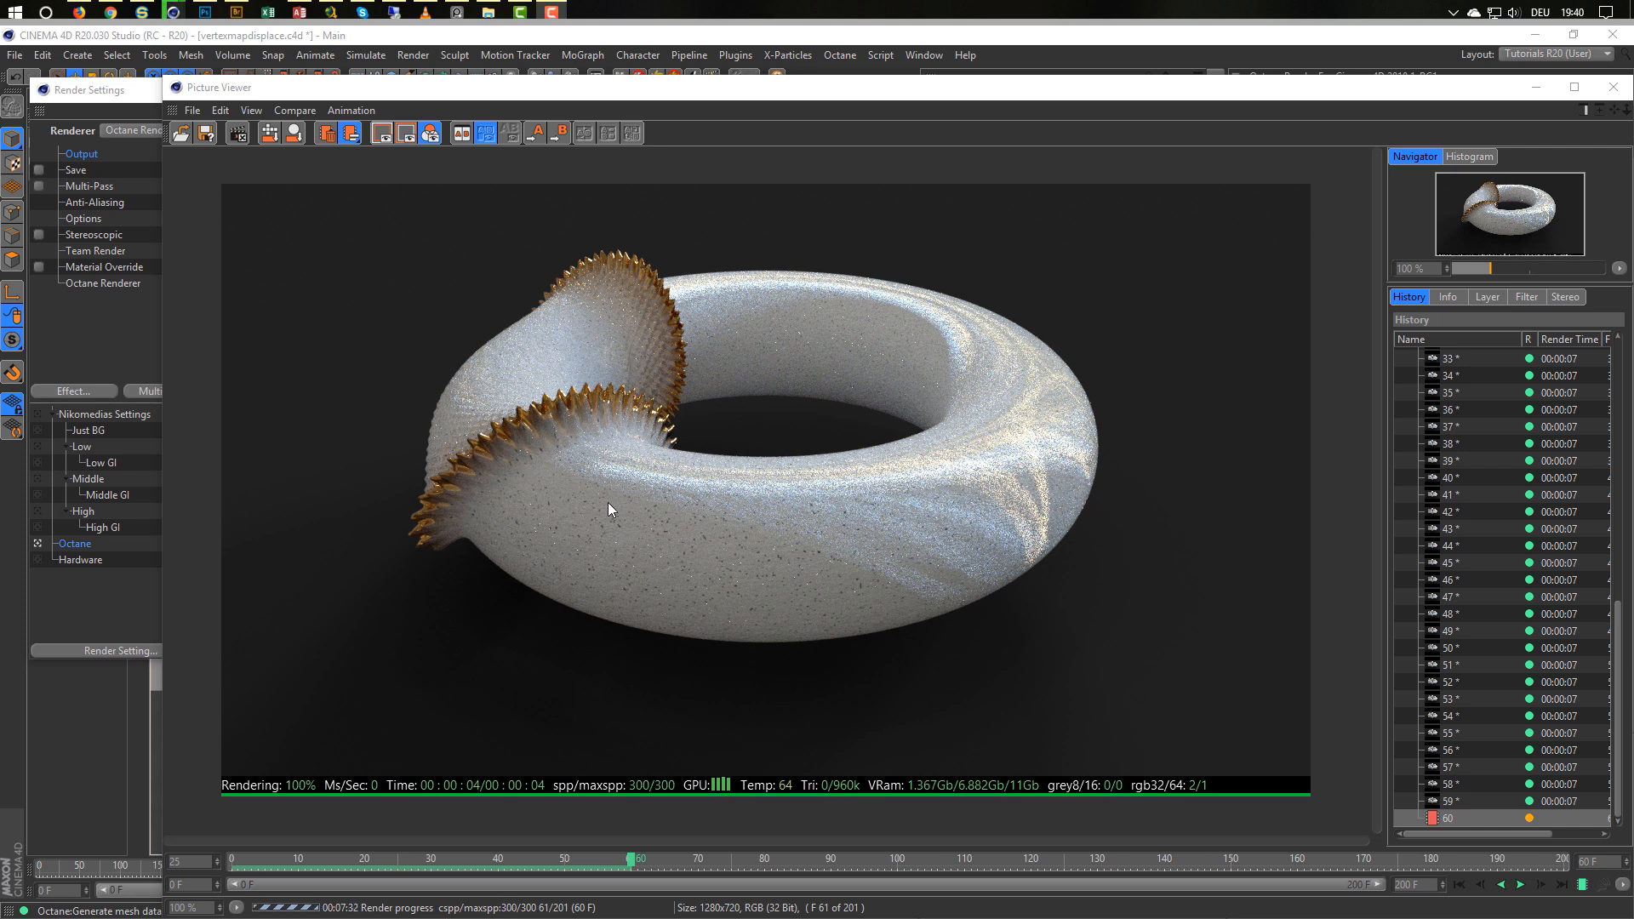
click(1520, 885)
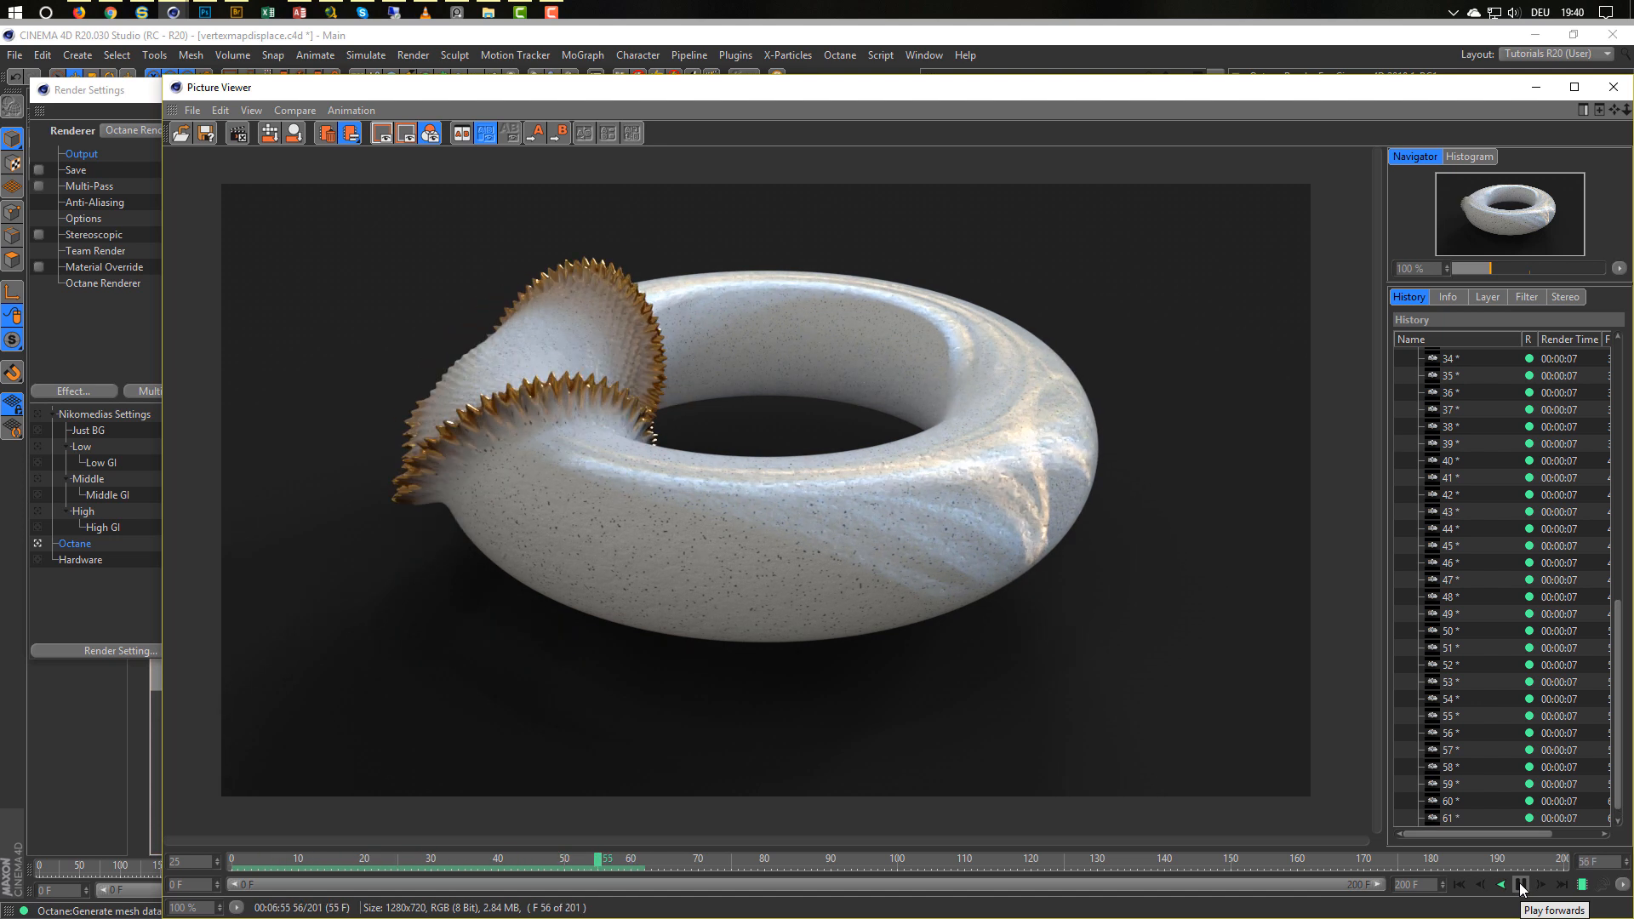
Abort the running animation render, closing the Picture Viewer and the render settings.
click(1521, 886)
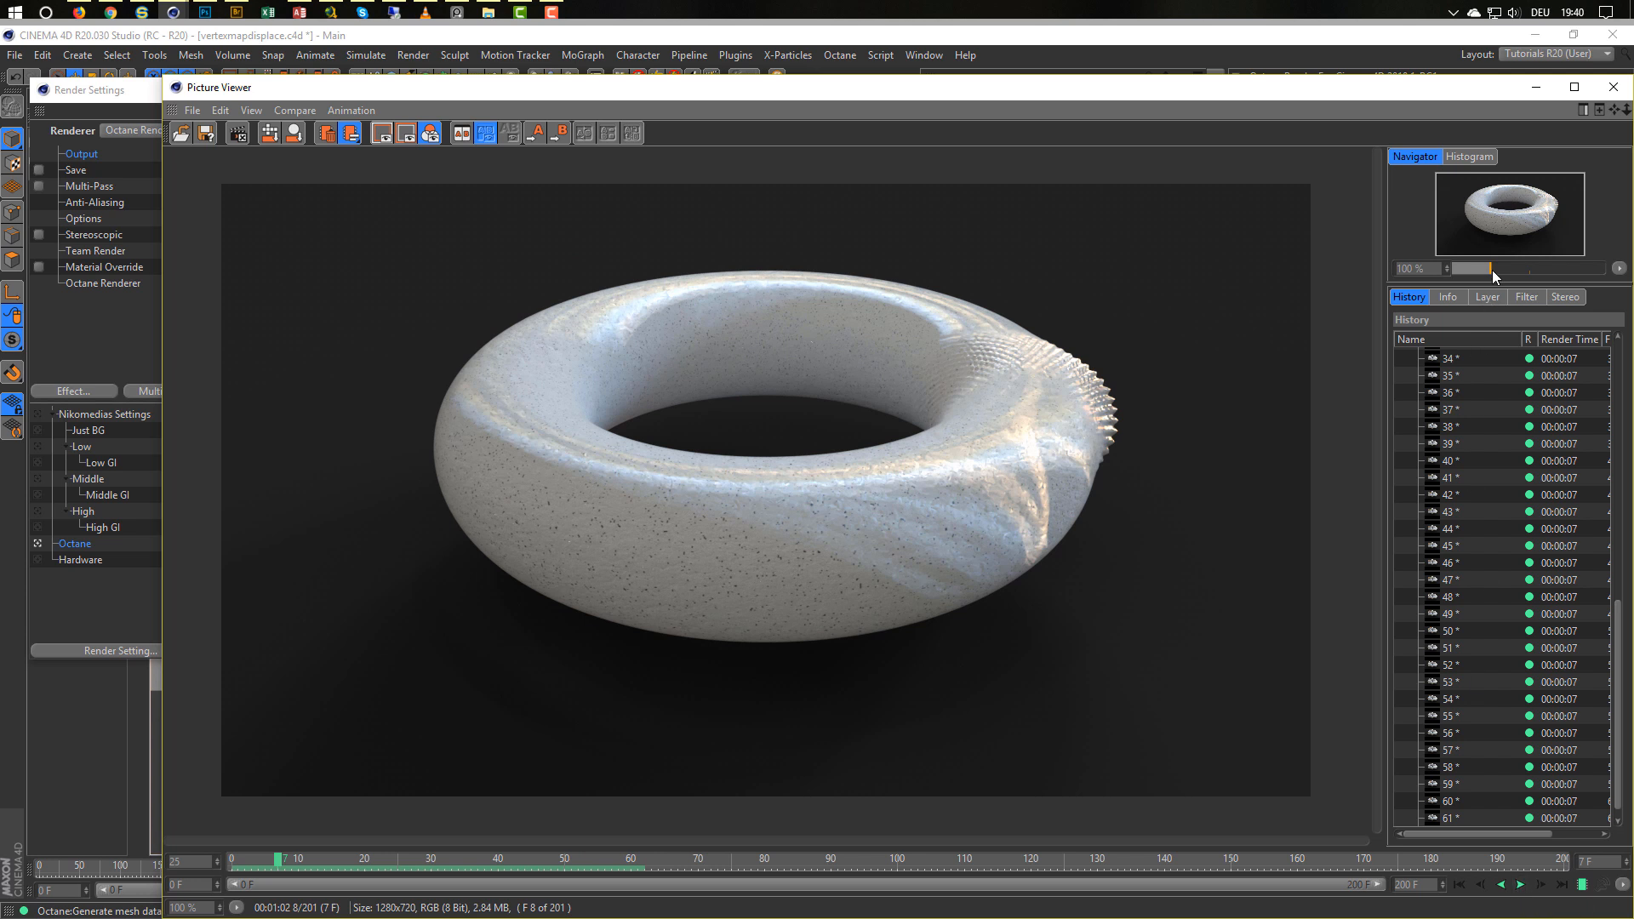
click(1613, 87)
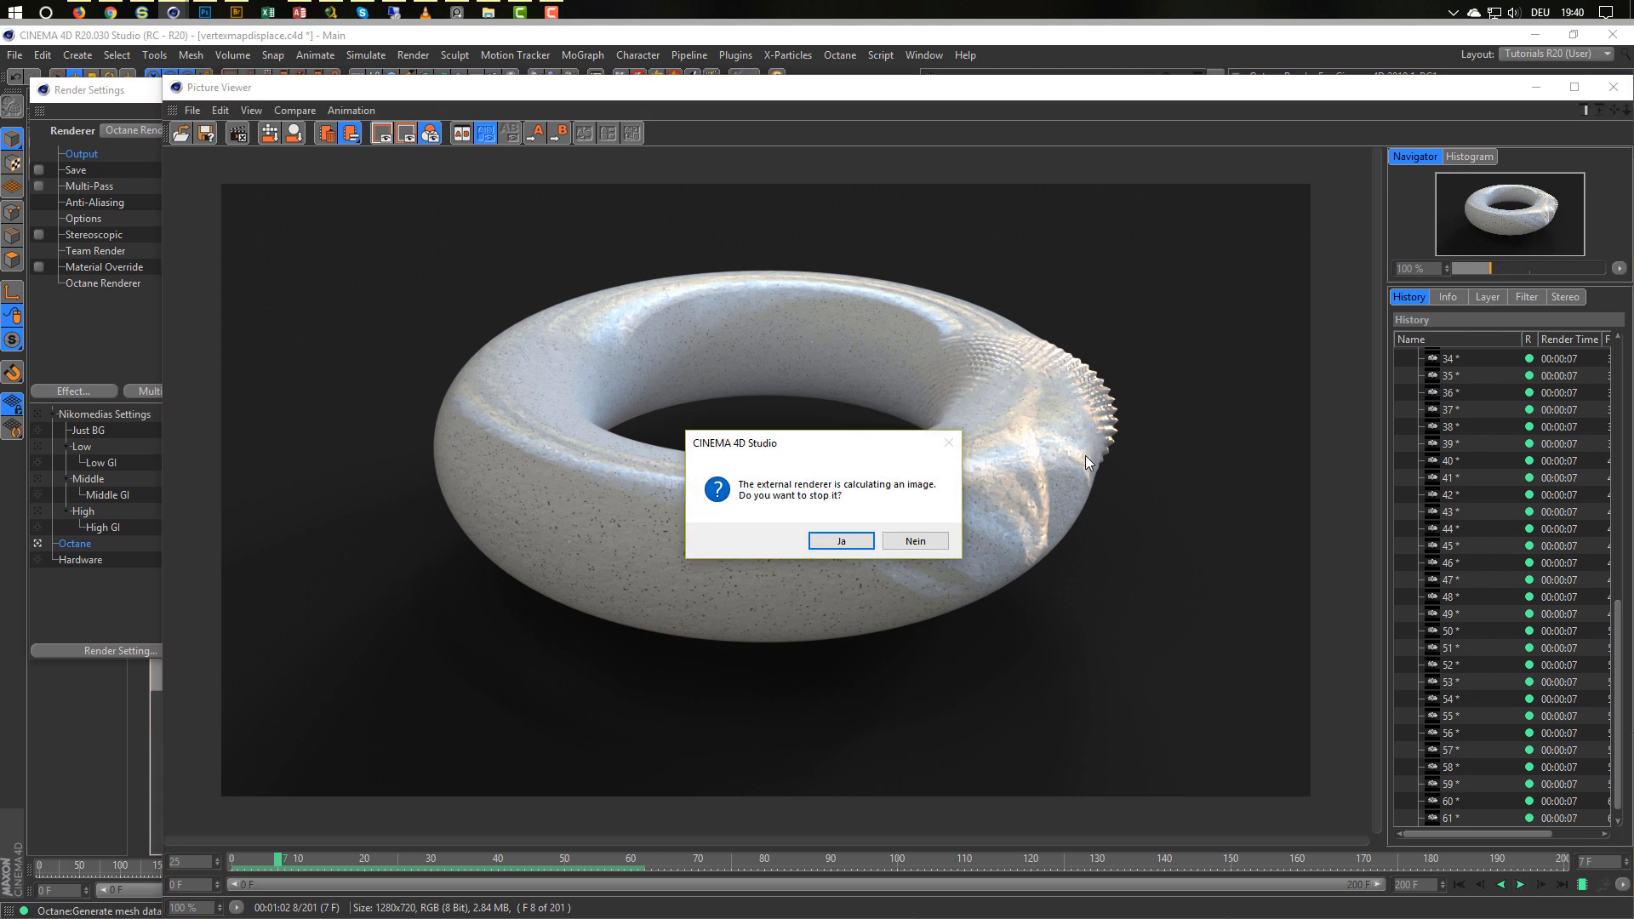
click(845, 541)
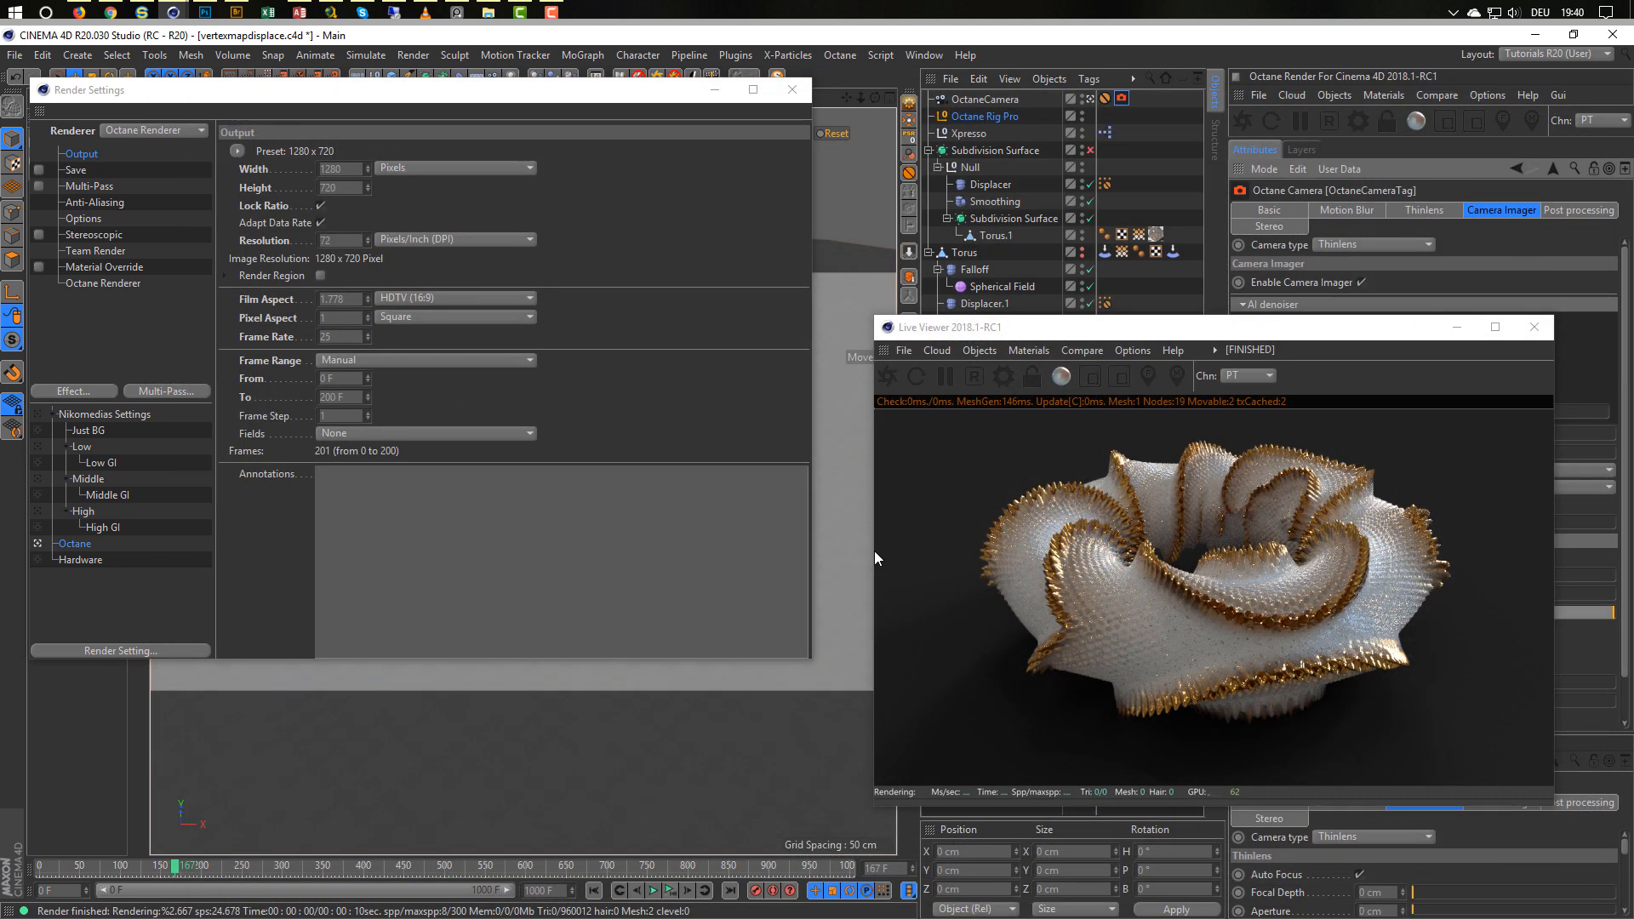
click(906, 555)
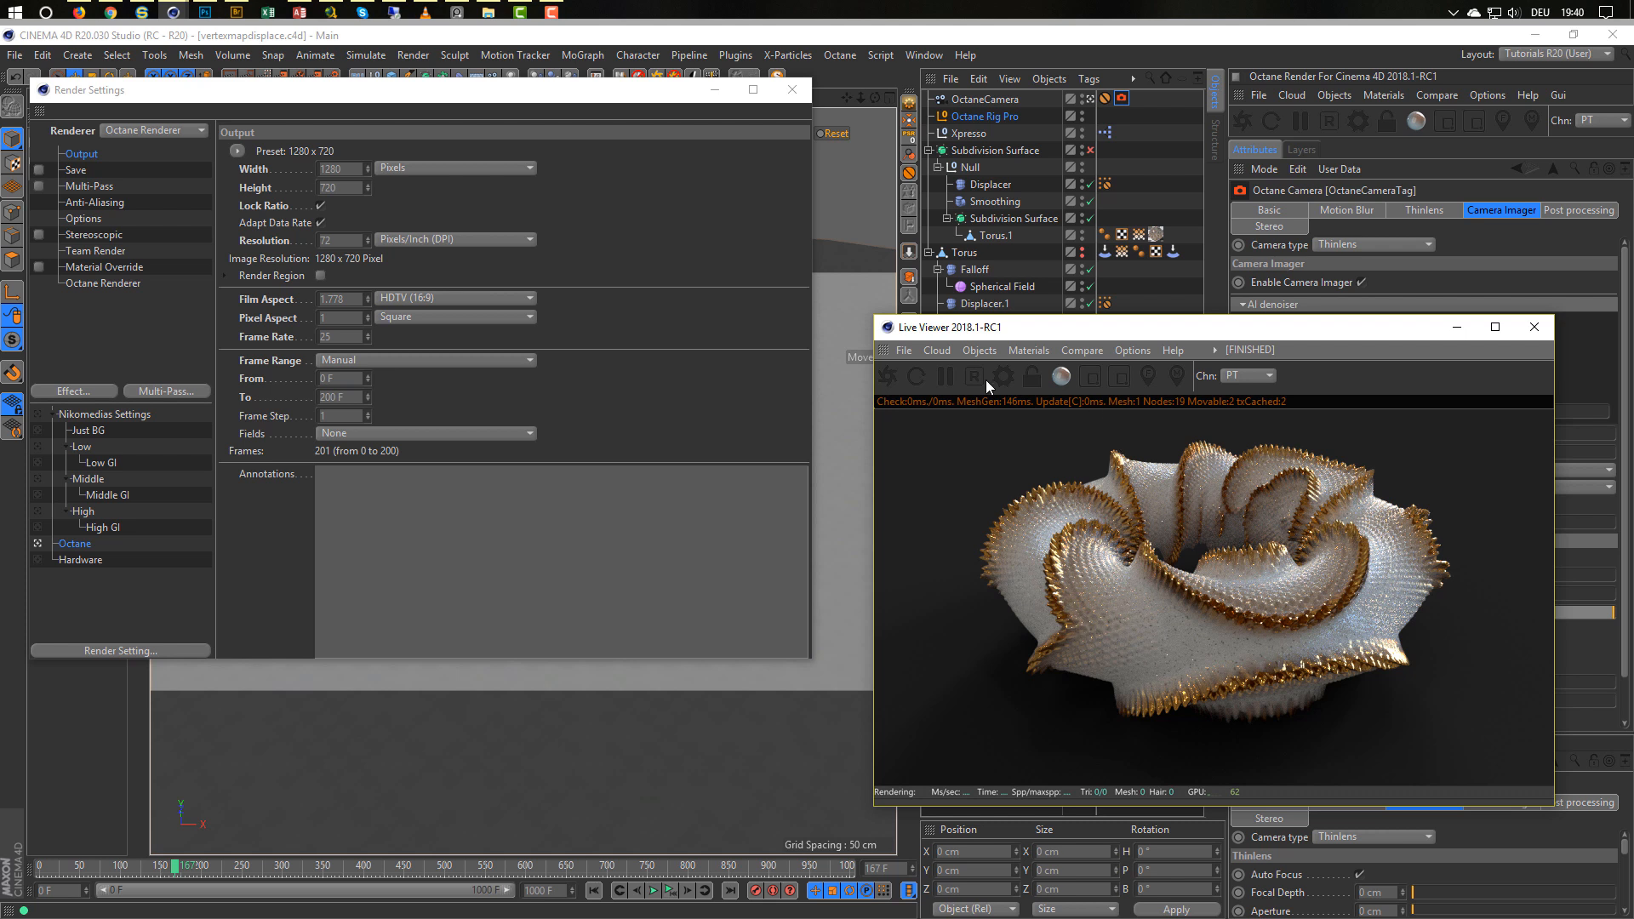
click(792, 90)
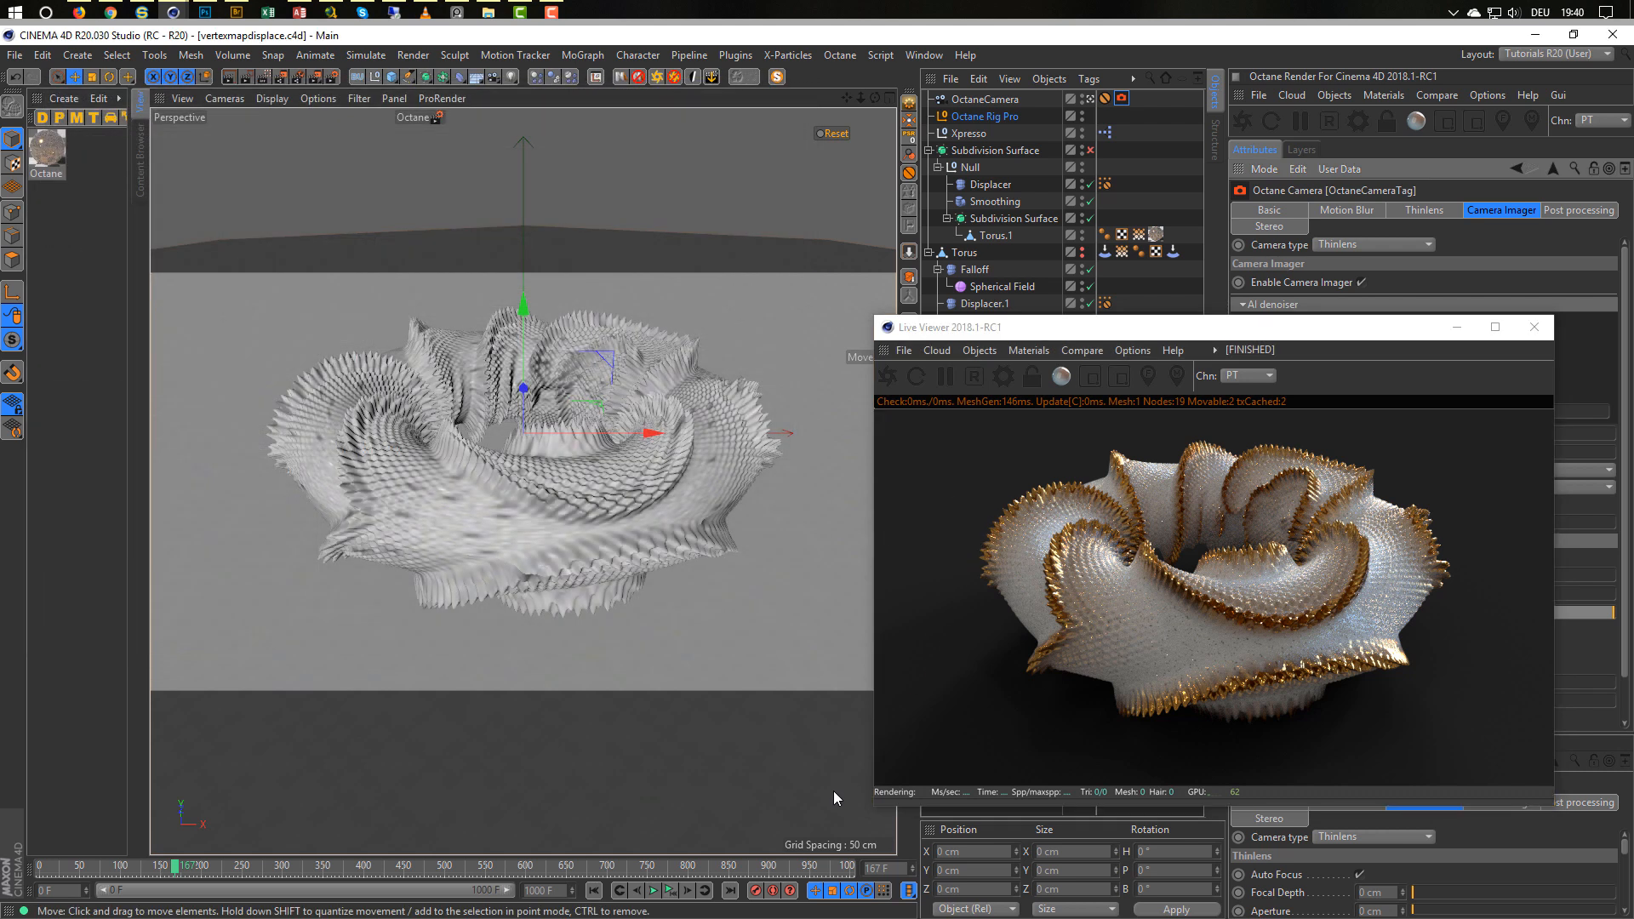
Reset the torus displacement at frame 0 and restart its Live Viewer render.
click(621, 893)
click(834, 134)
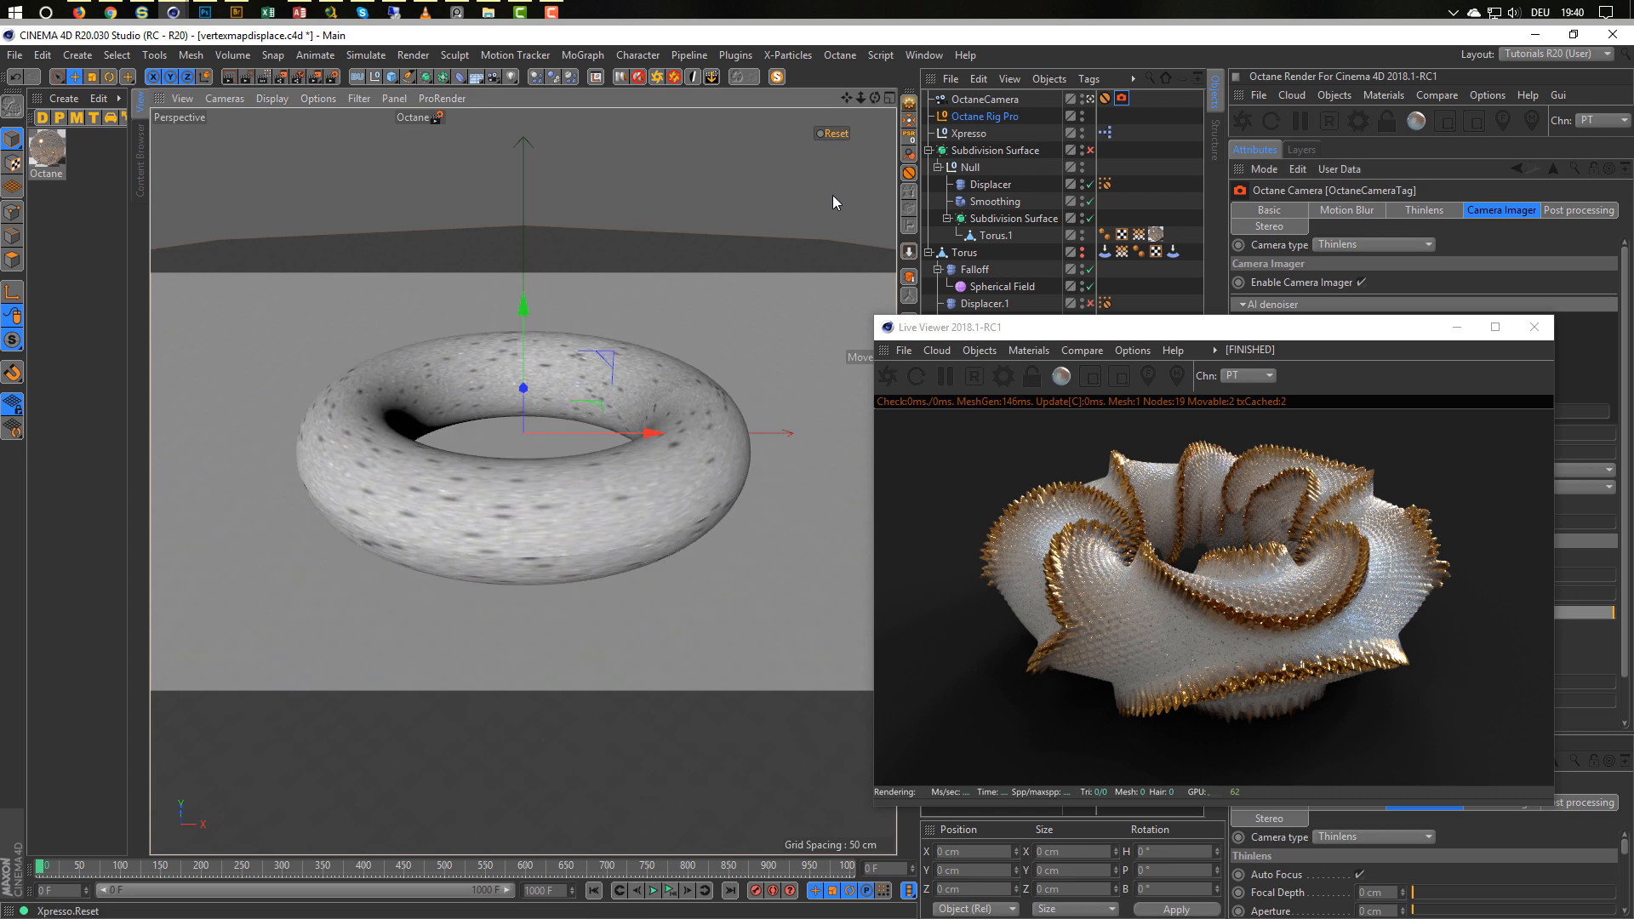
click(889, 377)
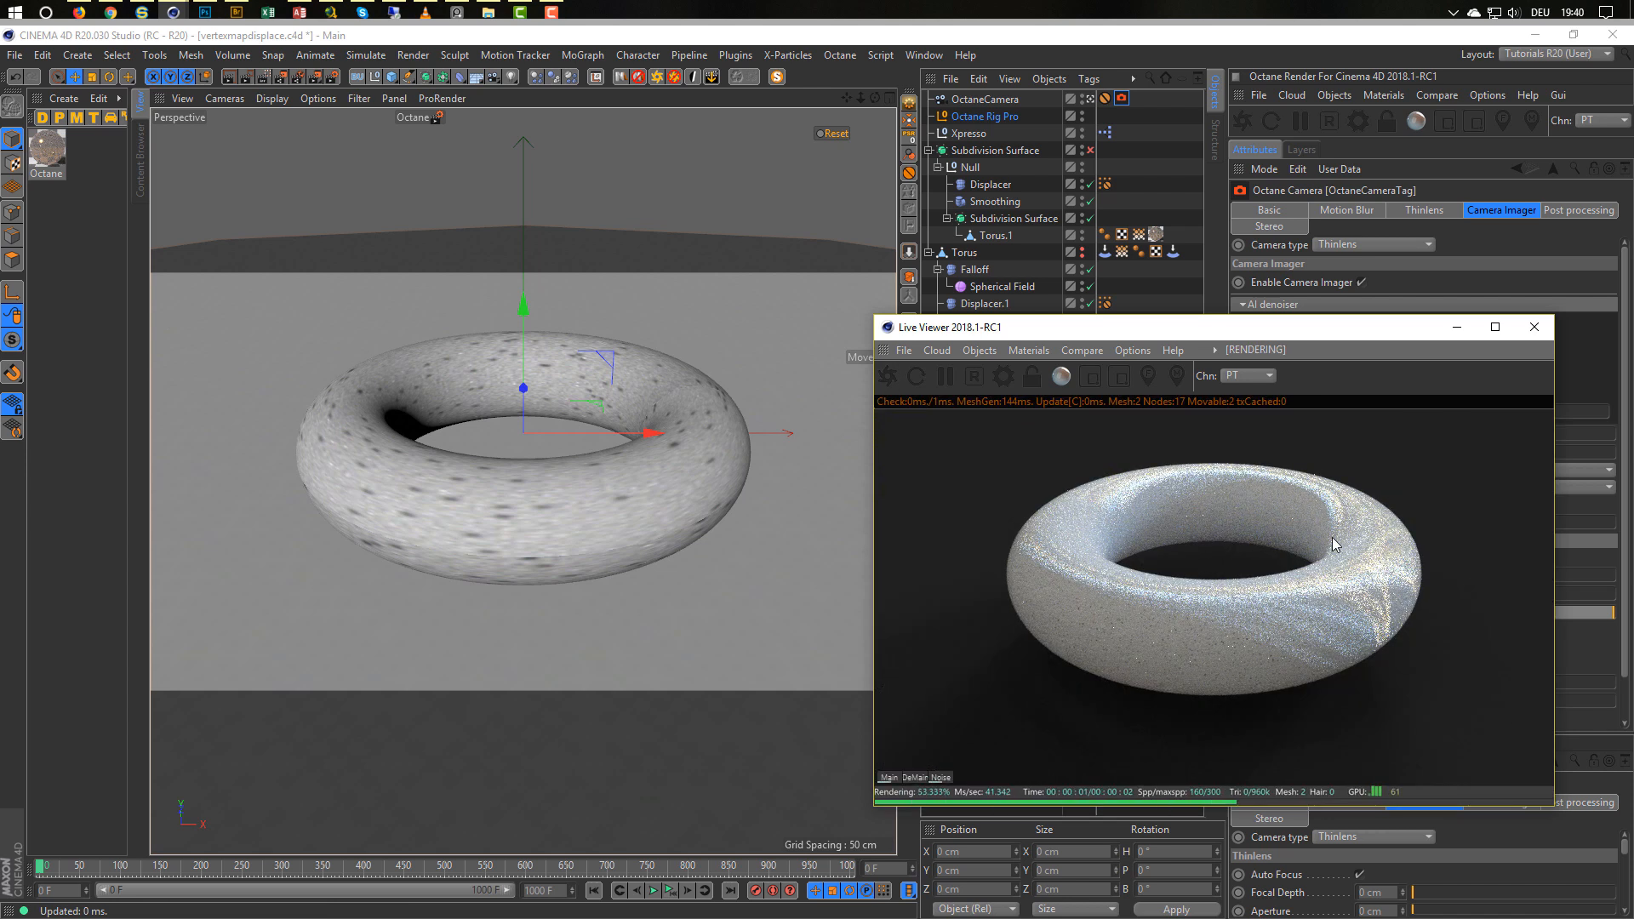
Show the Octane Rig Pro's HDRI settings and open the Content Browser beside the Live Viewer.
drag(1300, 330, 960, 358)
click(979, 117)
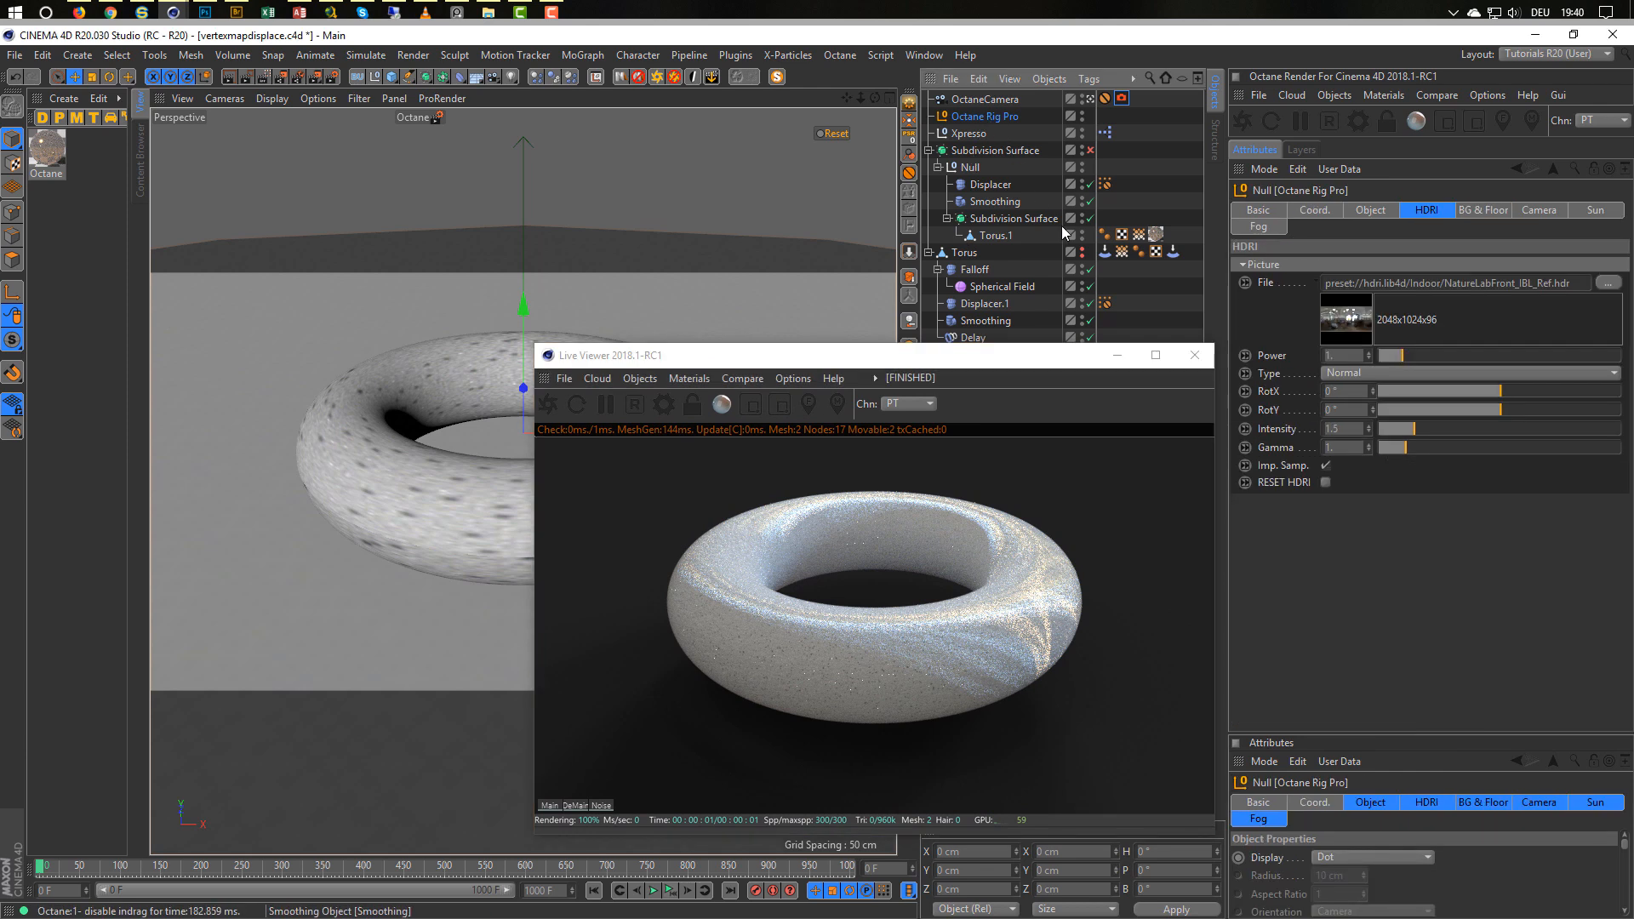
drag(1057, 355, 1419, 382)
key(shift+F8)
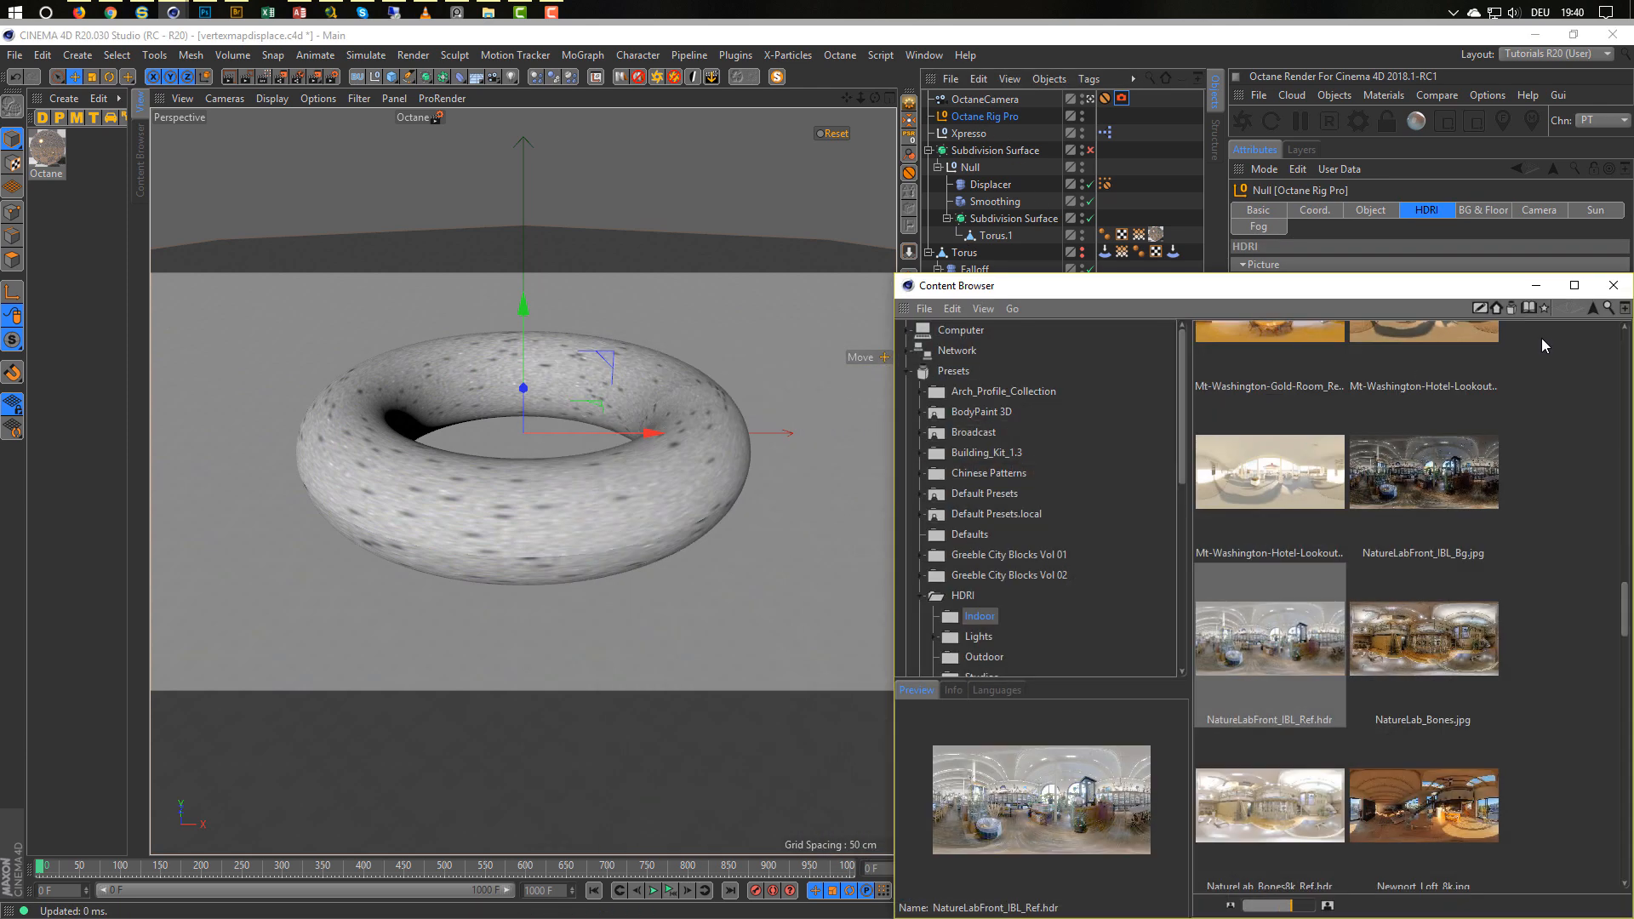
drag(1381, 294, 629, 165)
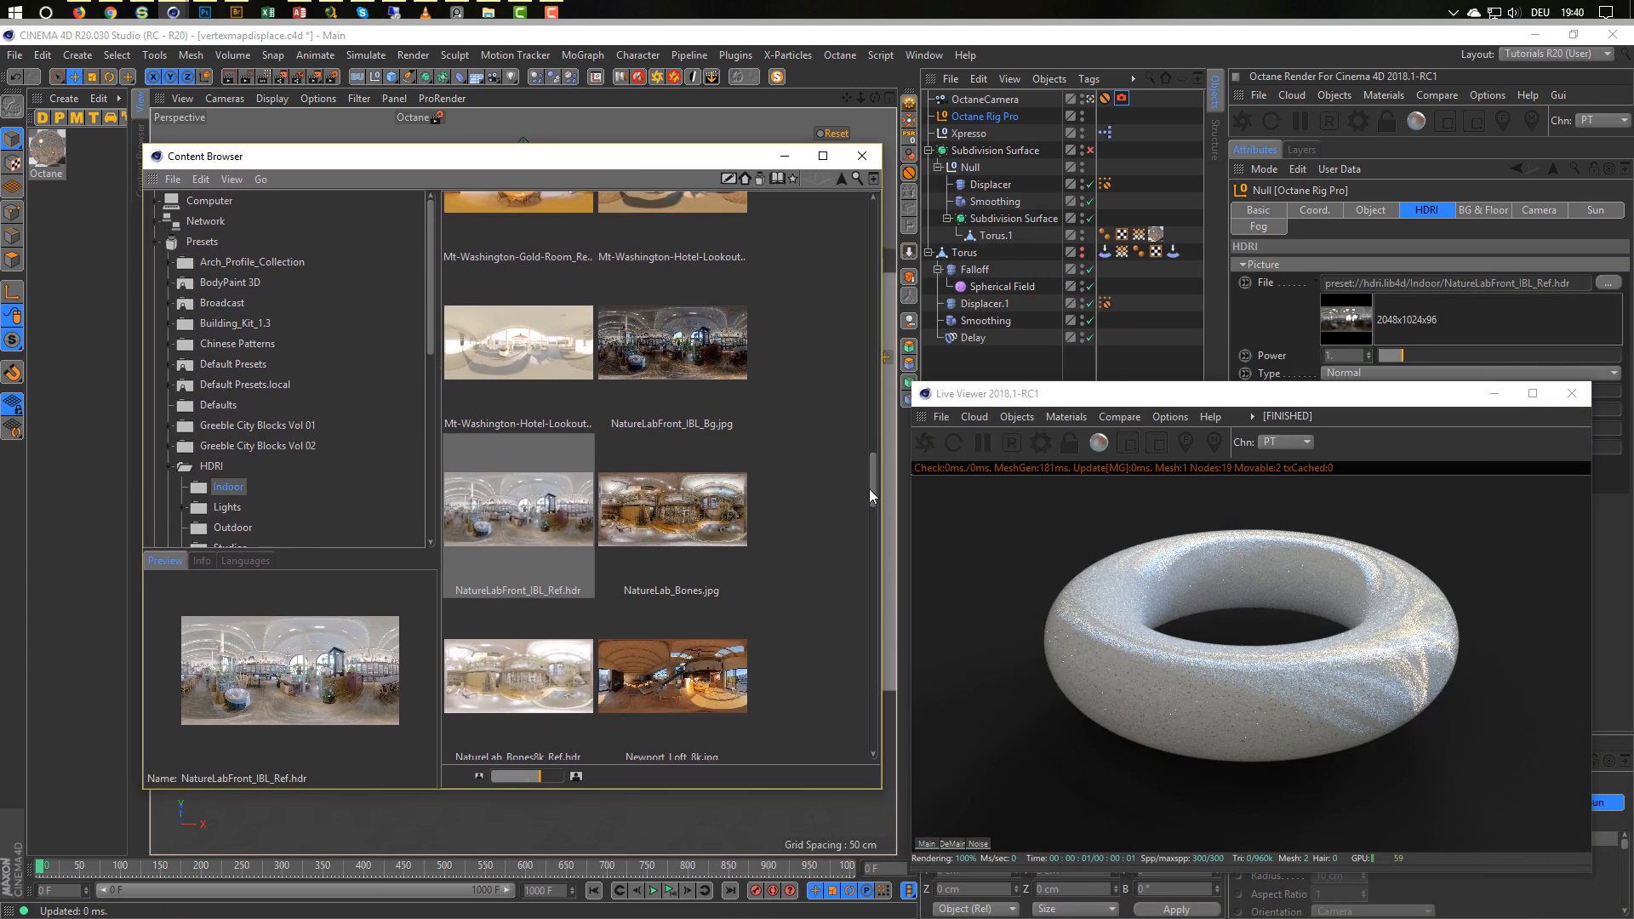
Try vanKleef_03_Ref.hdr from the indoor HDRI presets as the Octane Rig Pro's HDRI file.
drag(870, 489, 873, 350)
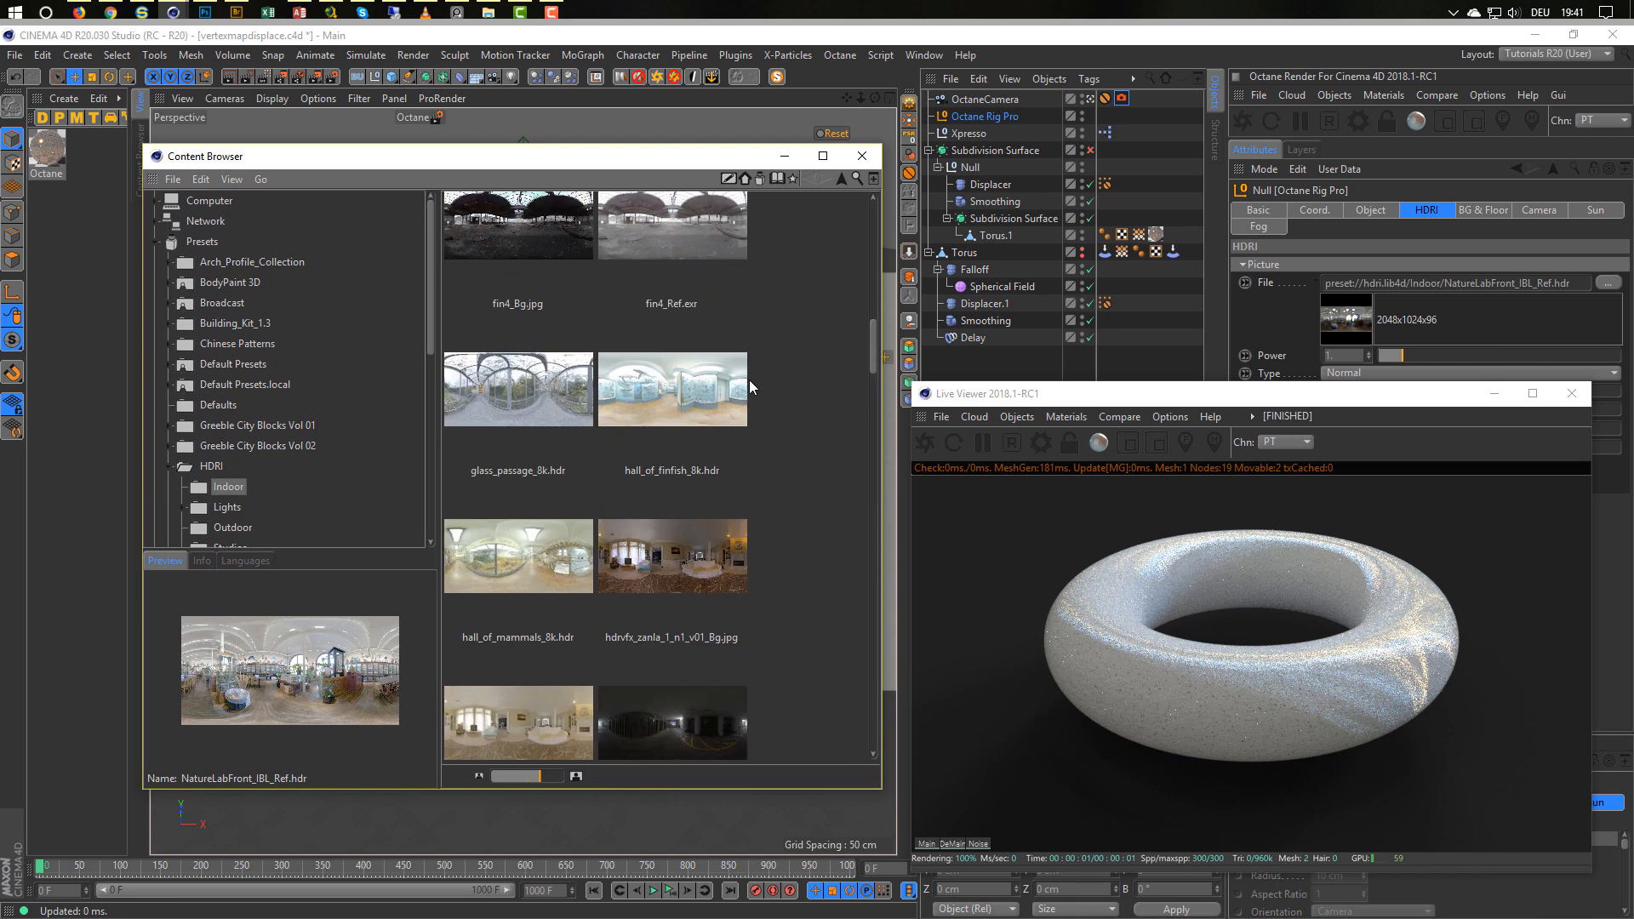
drag(647, 405, 1063, 369)
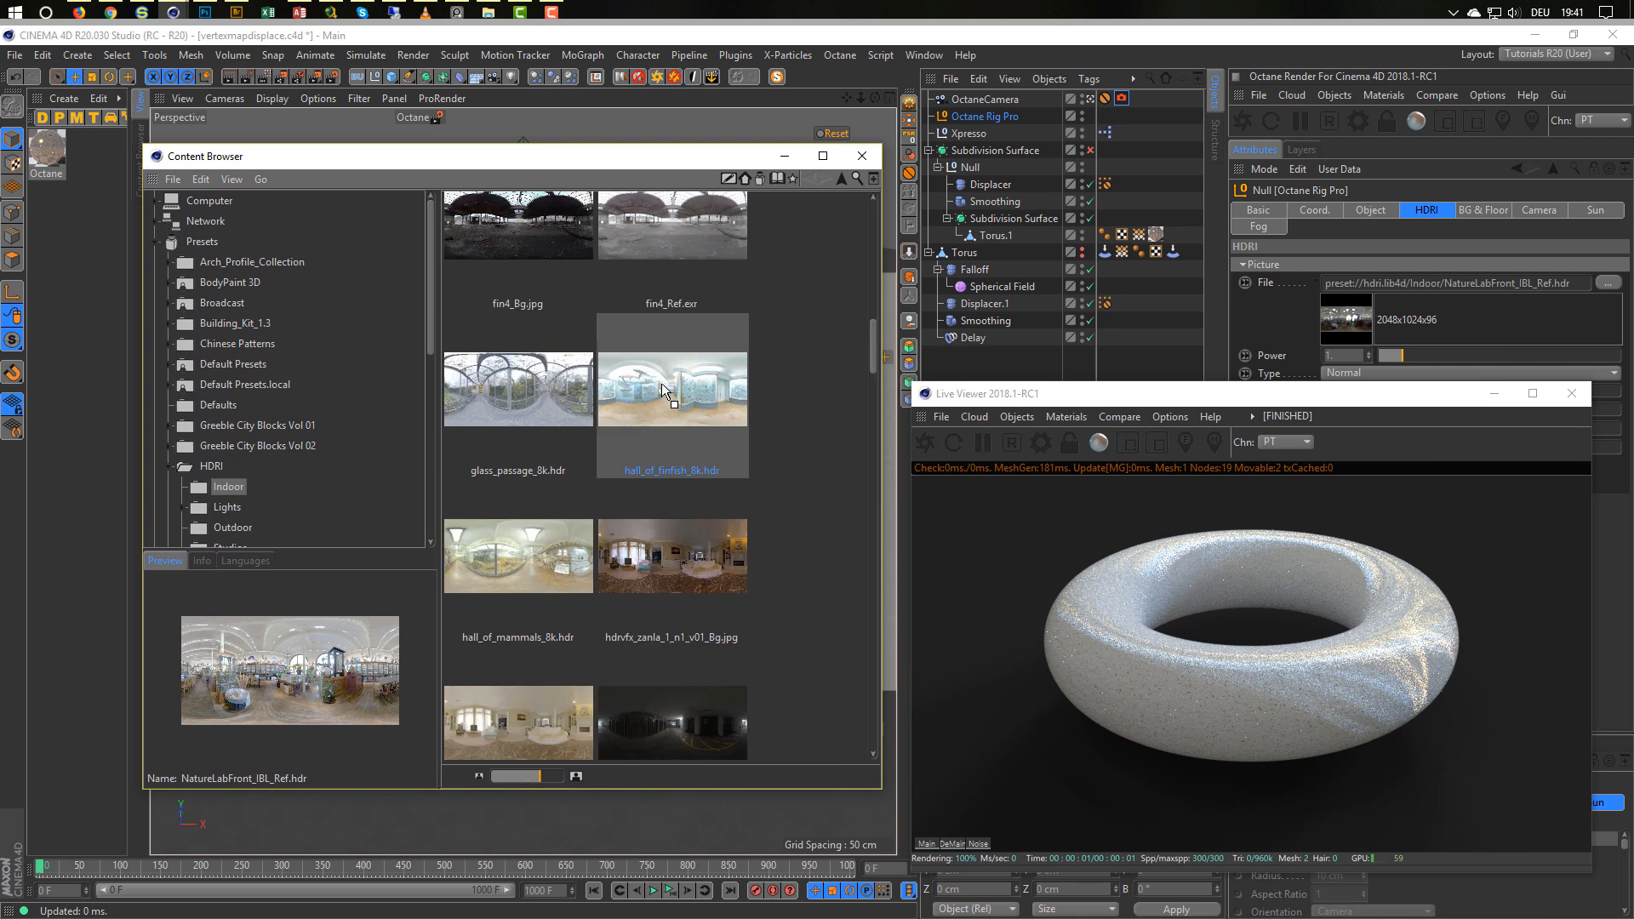
drag(873, 347, 888, 257)
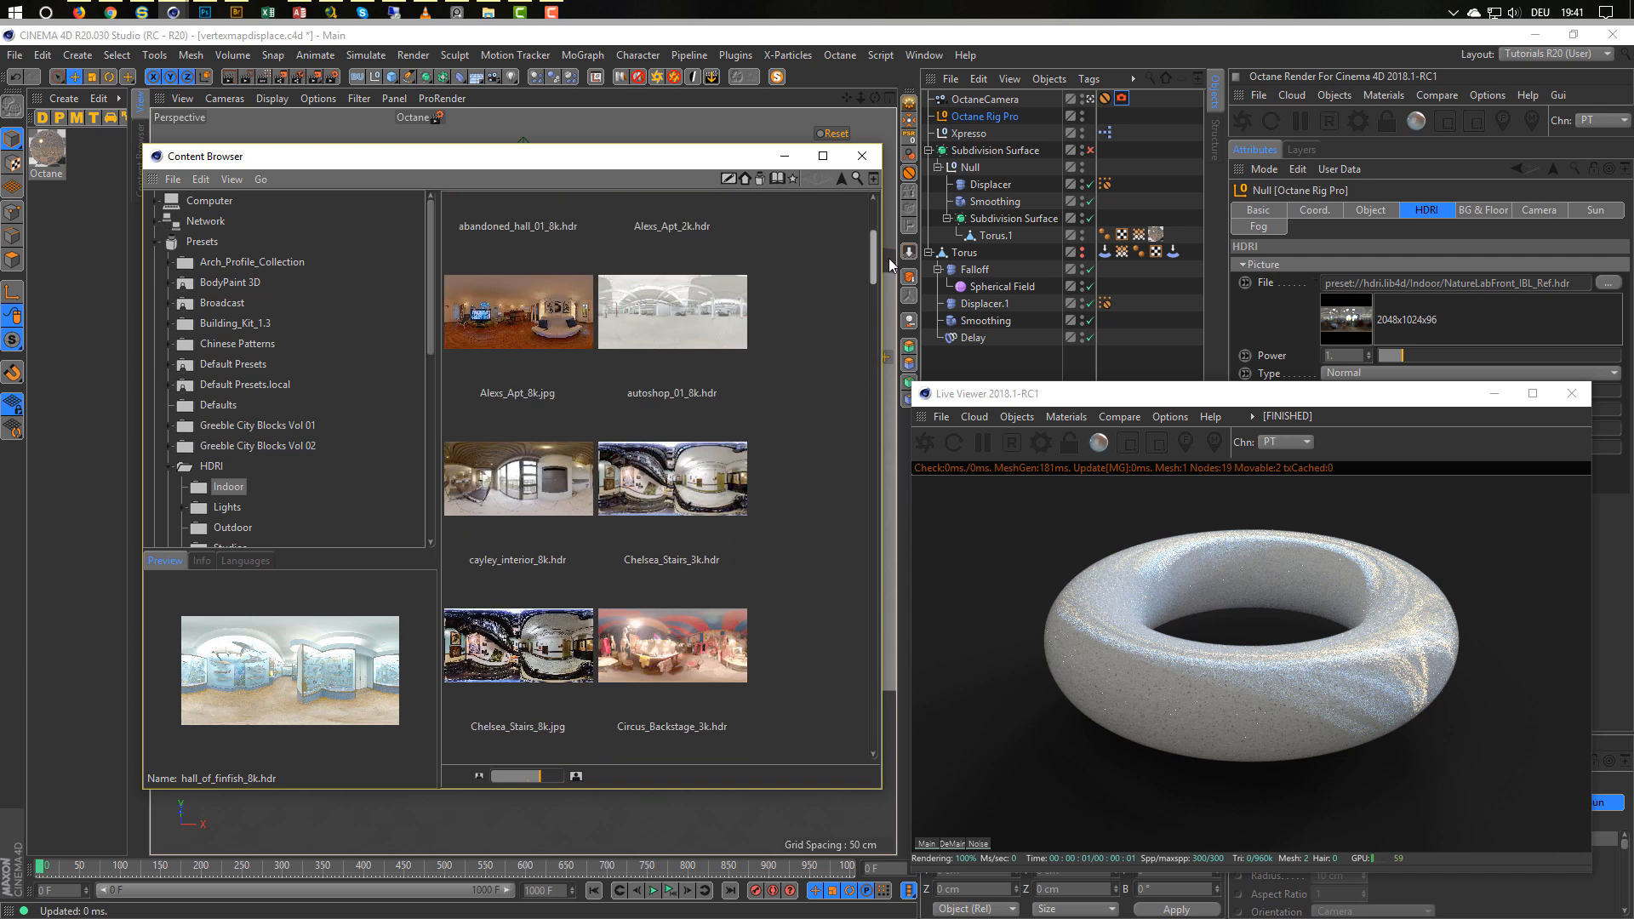
drag(888, 257, 893, 782)
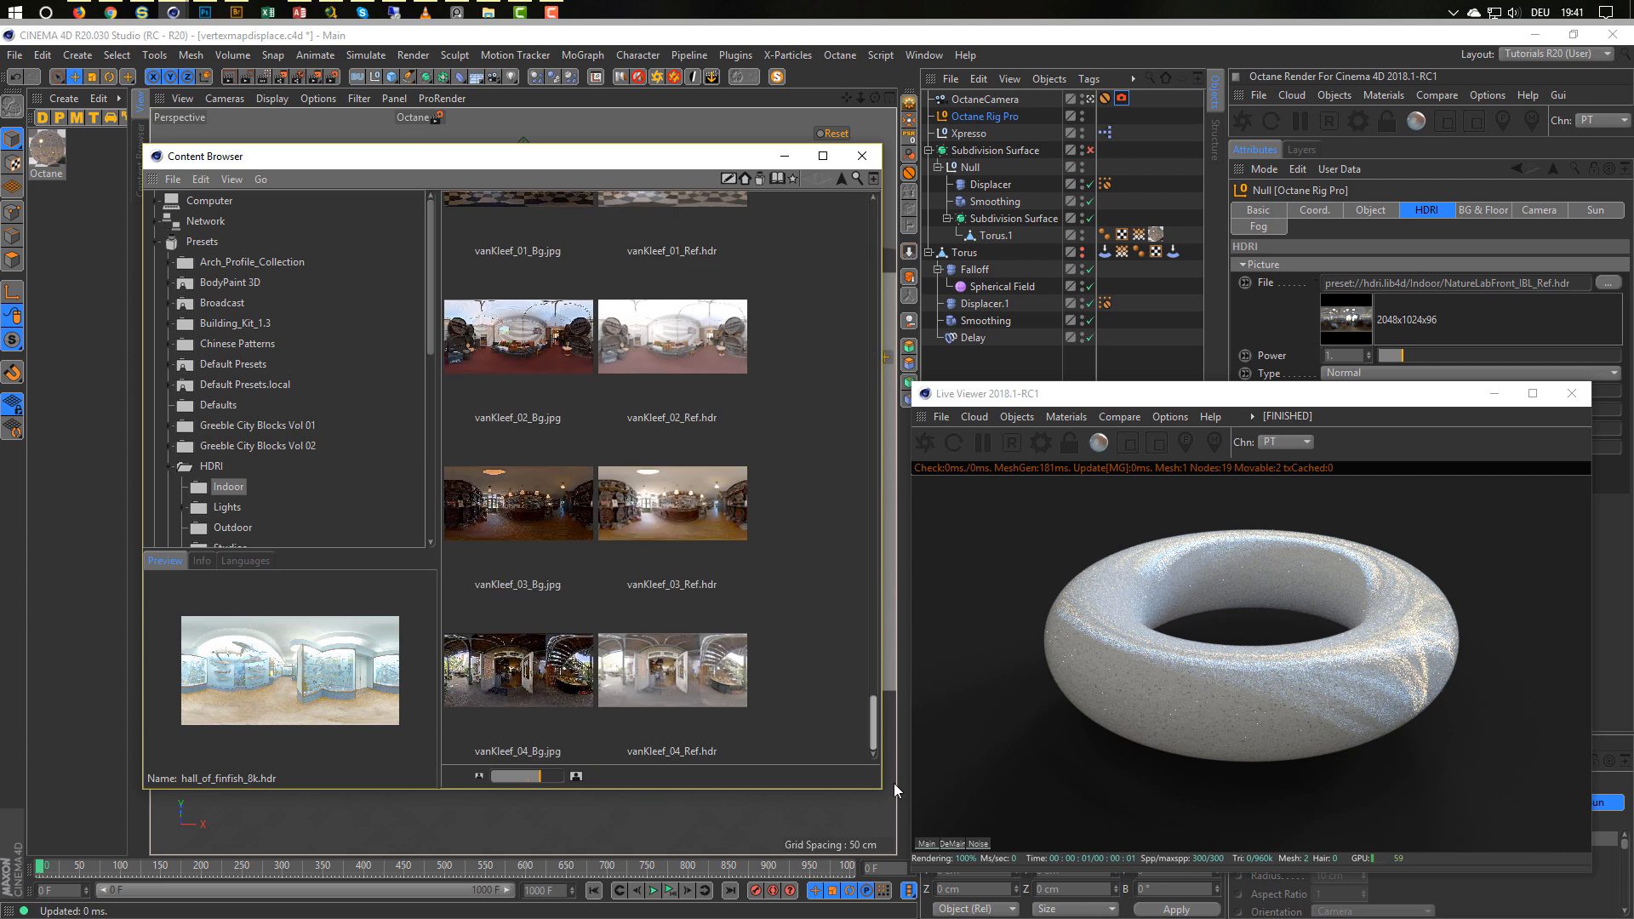
click(660, 507)
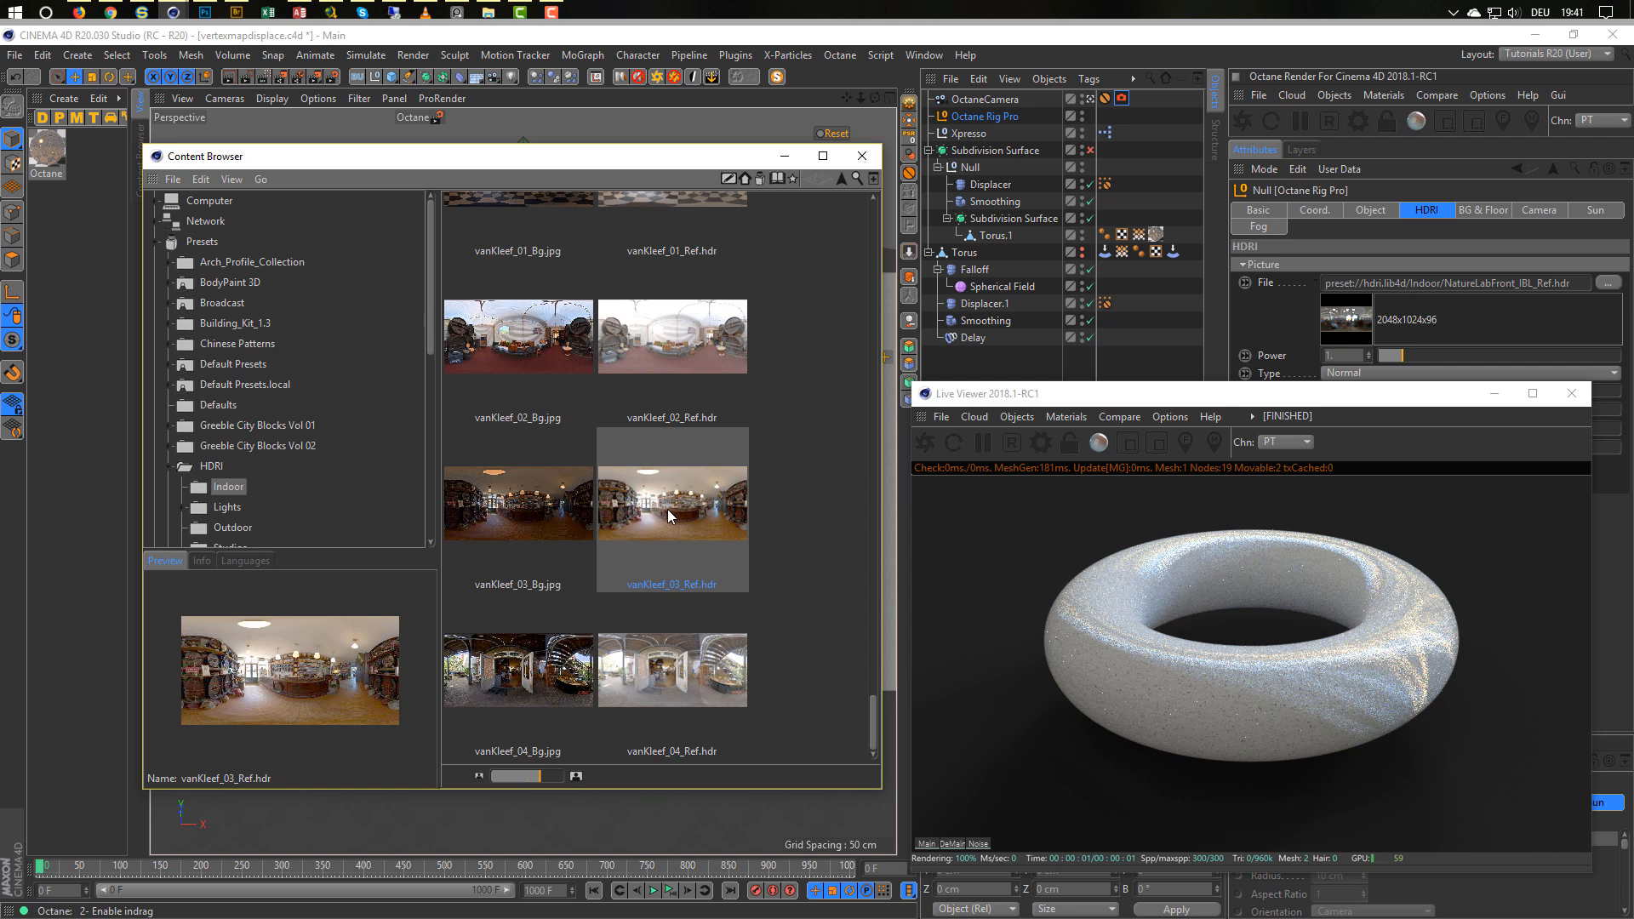
drag(668, 509, 1447, 288)
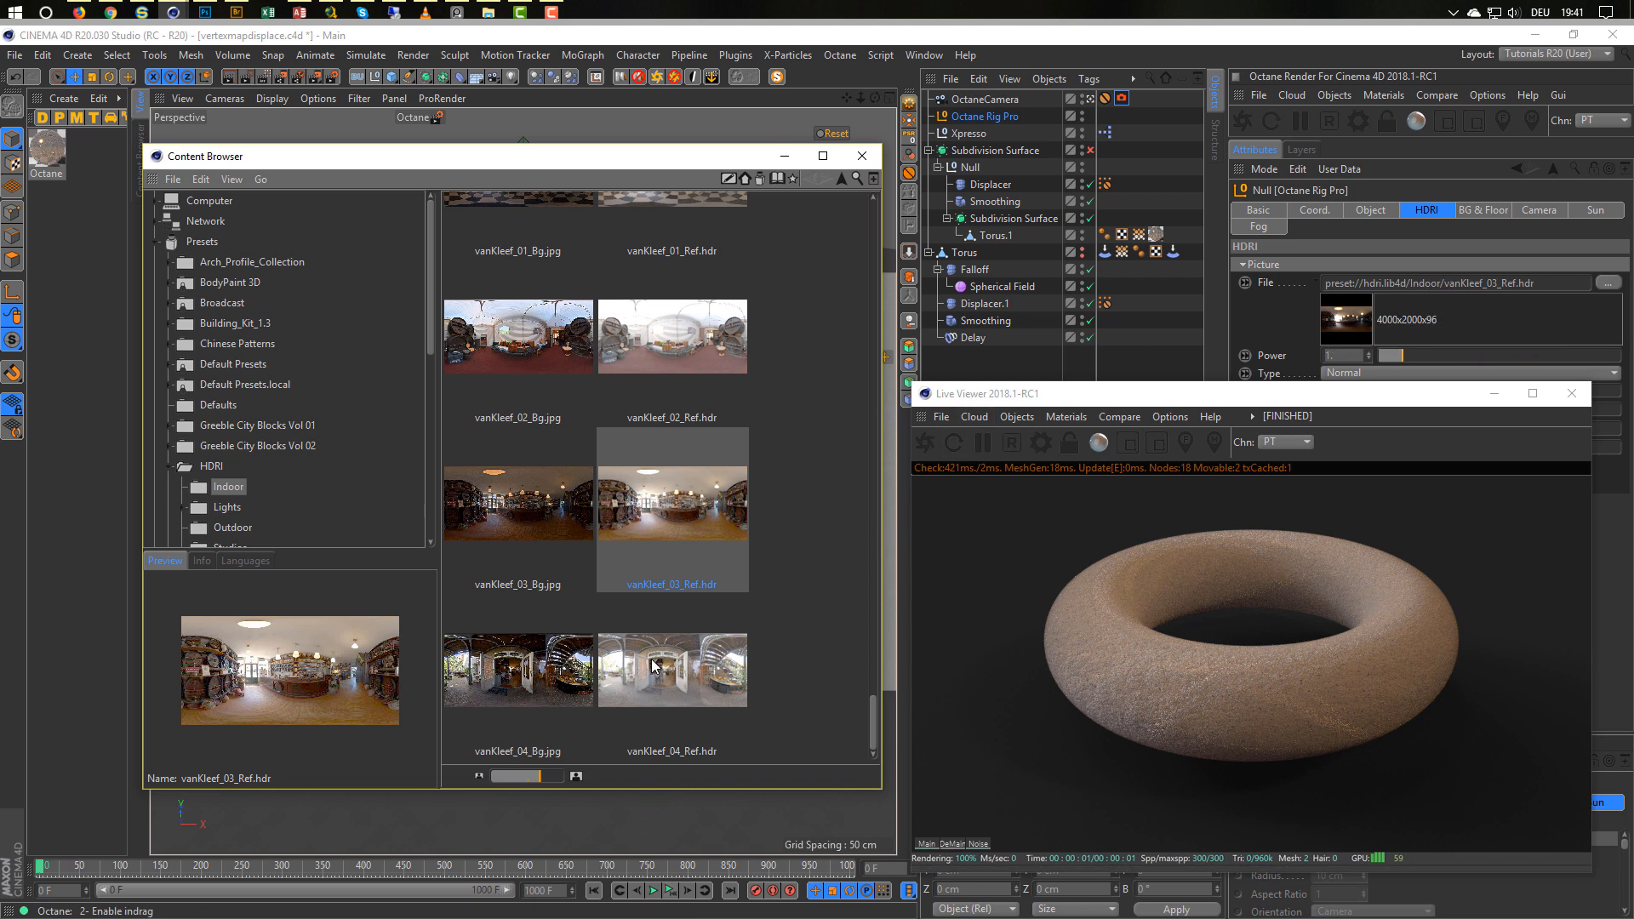
Try vanKleef_01_Ref.hdr and royal_esplanade_8k (1).hdr as the Octane Rig Pro's HDRI file.
scroll(569, 431, up, 2)
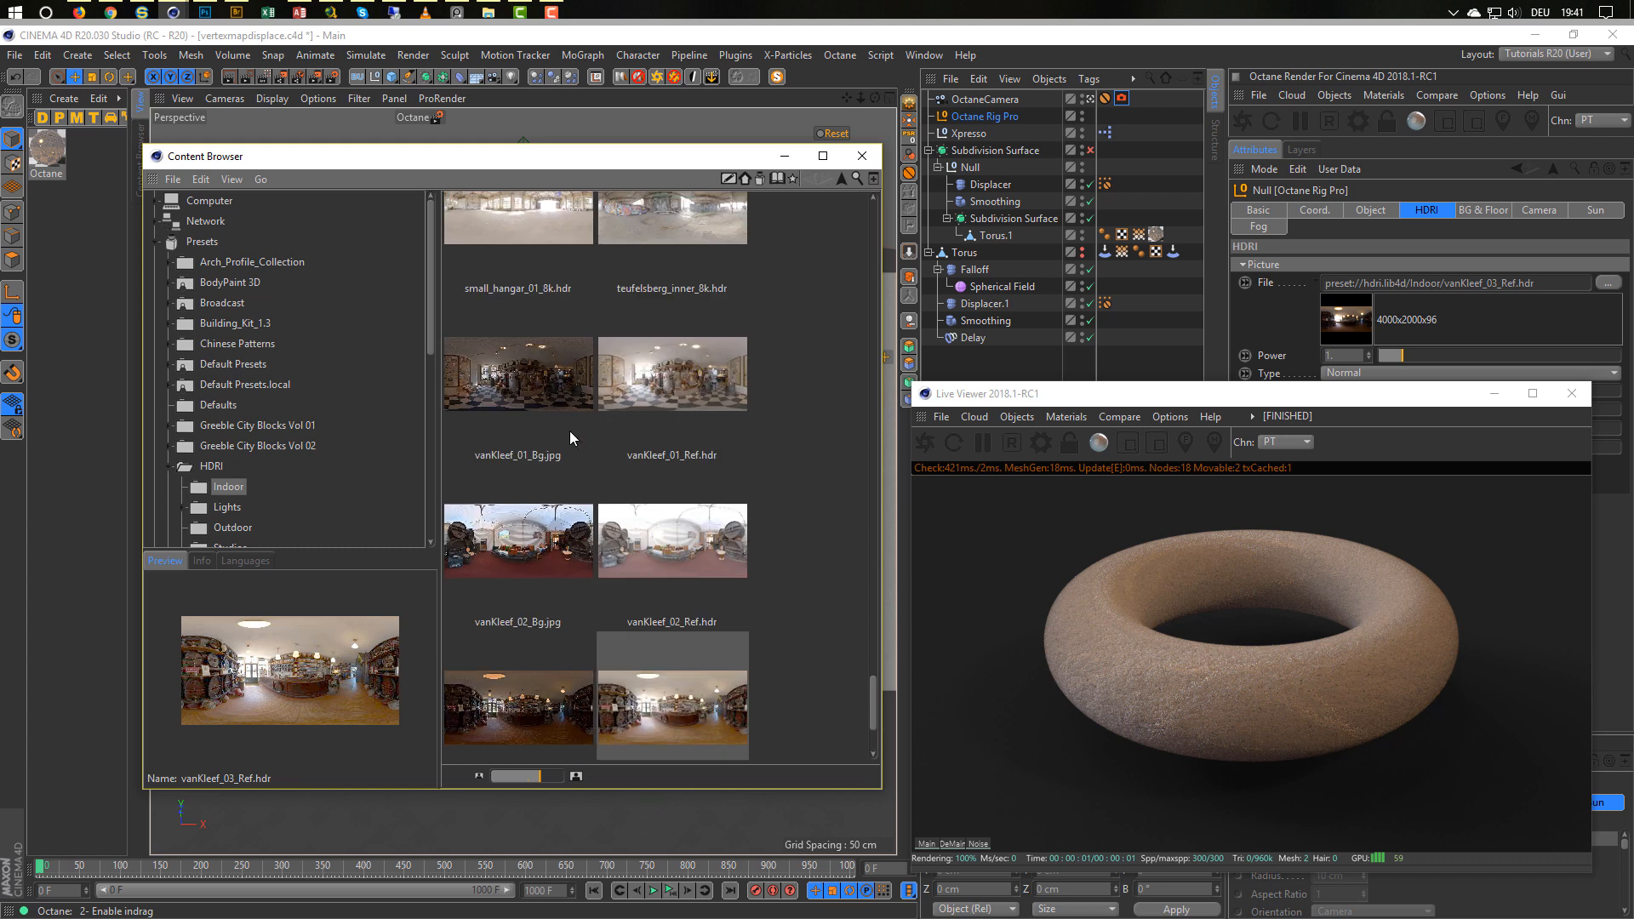
click(688, 400)
drag(737, 392, 1492, 290)
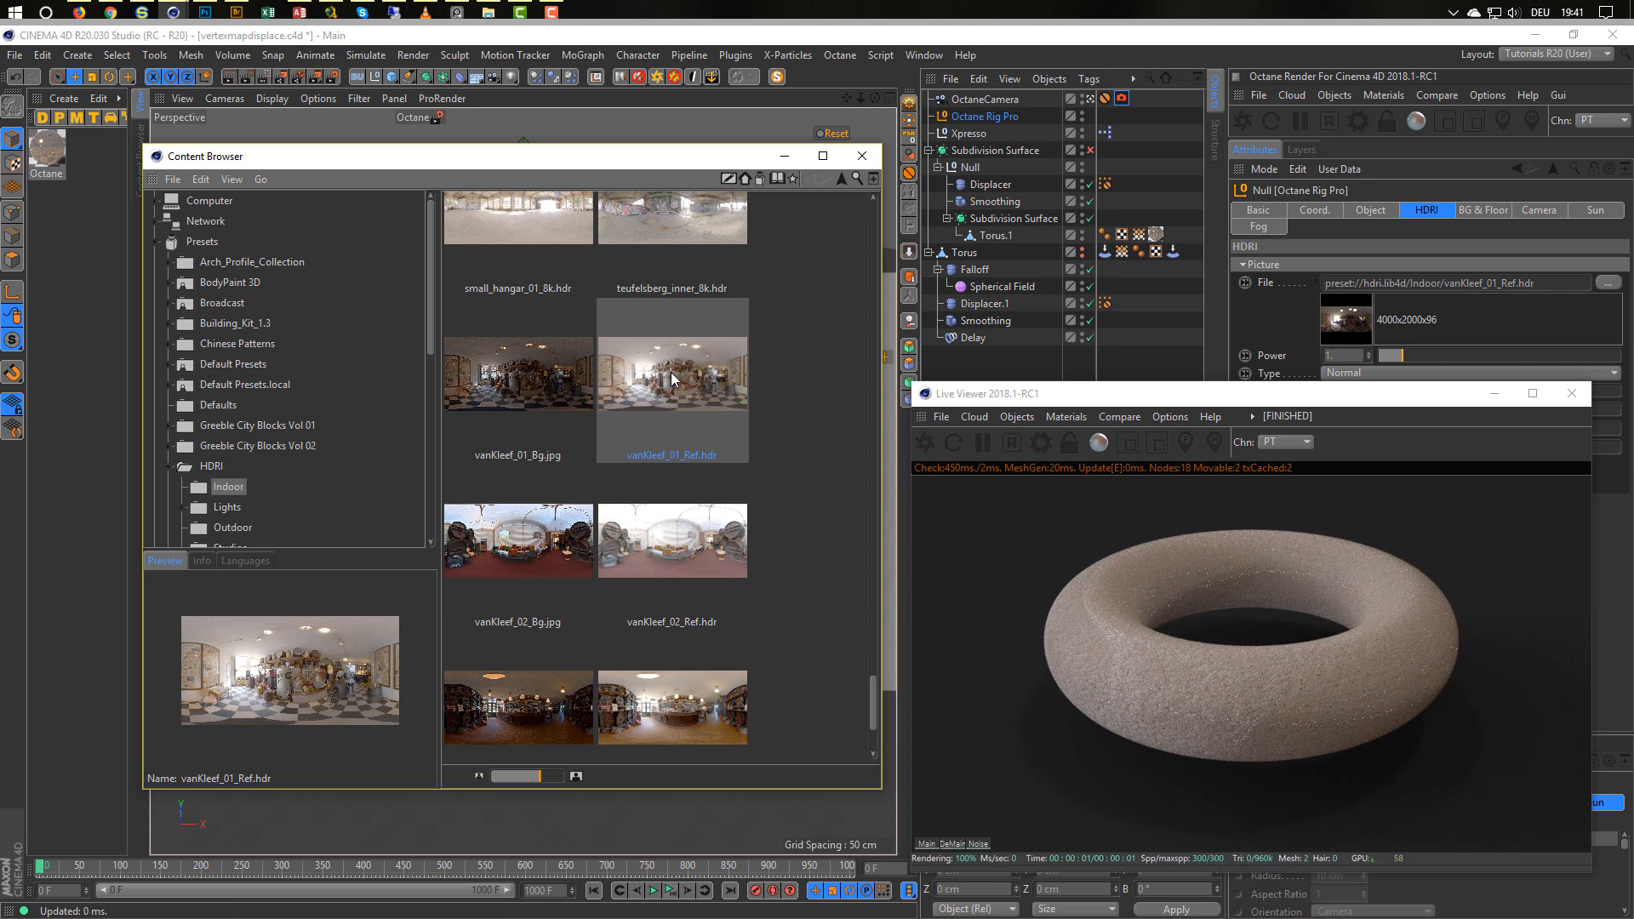
scroll(672, 379, up, 3)
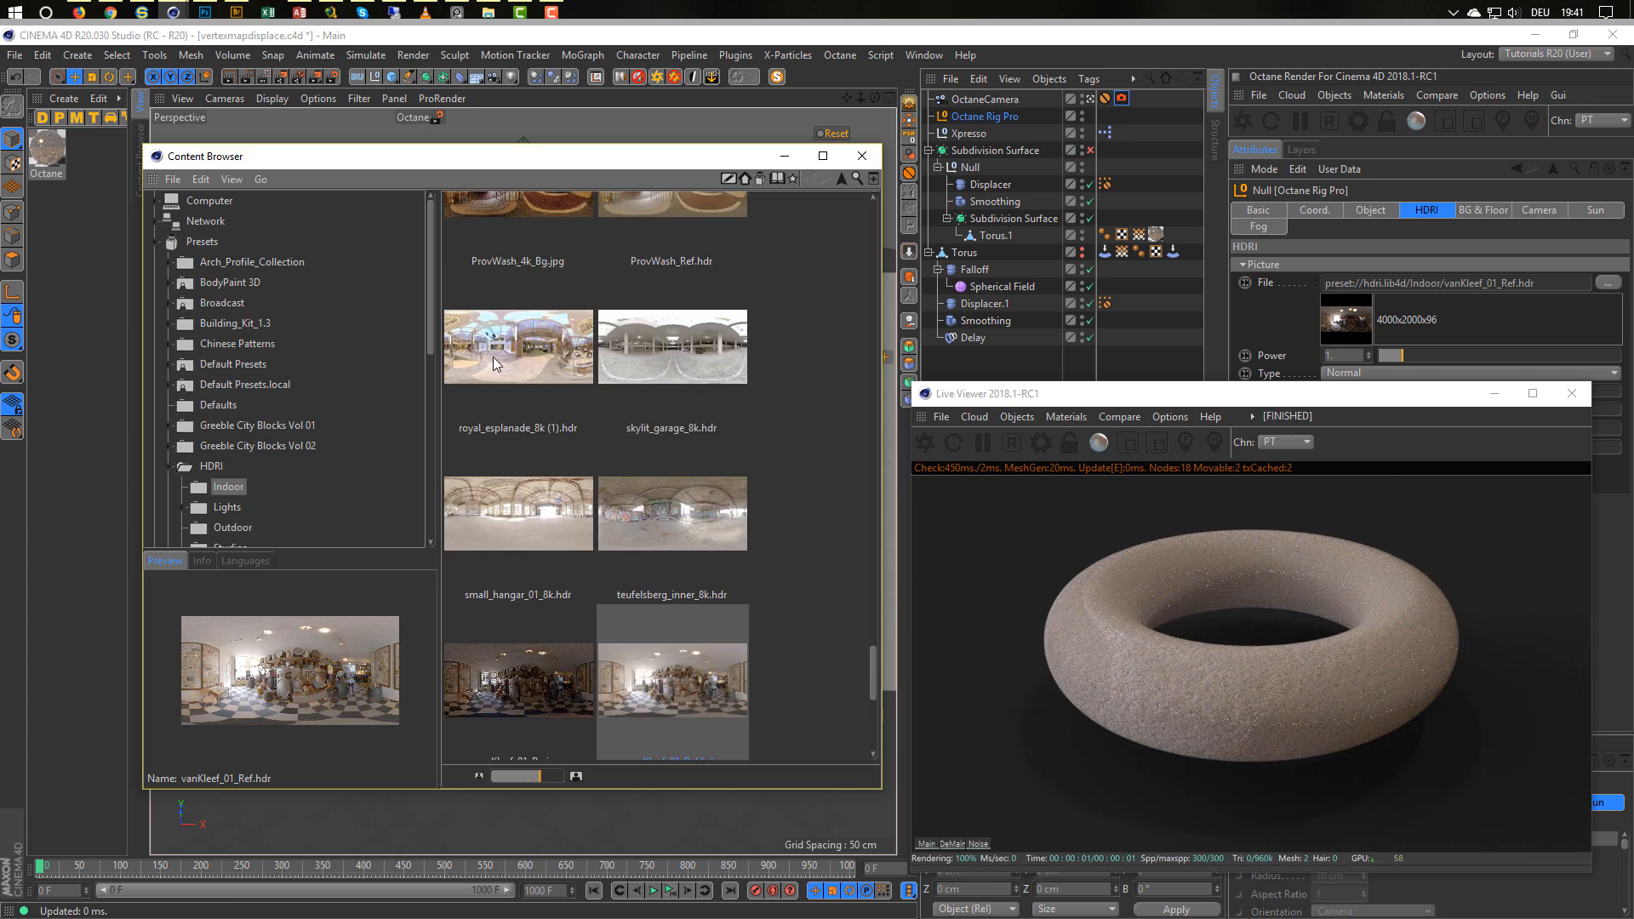
drag(507, 358, 1538, 290)
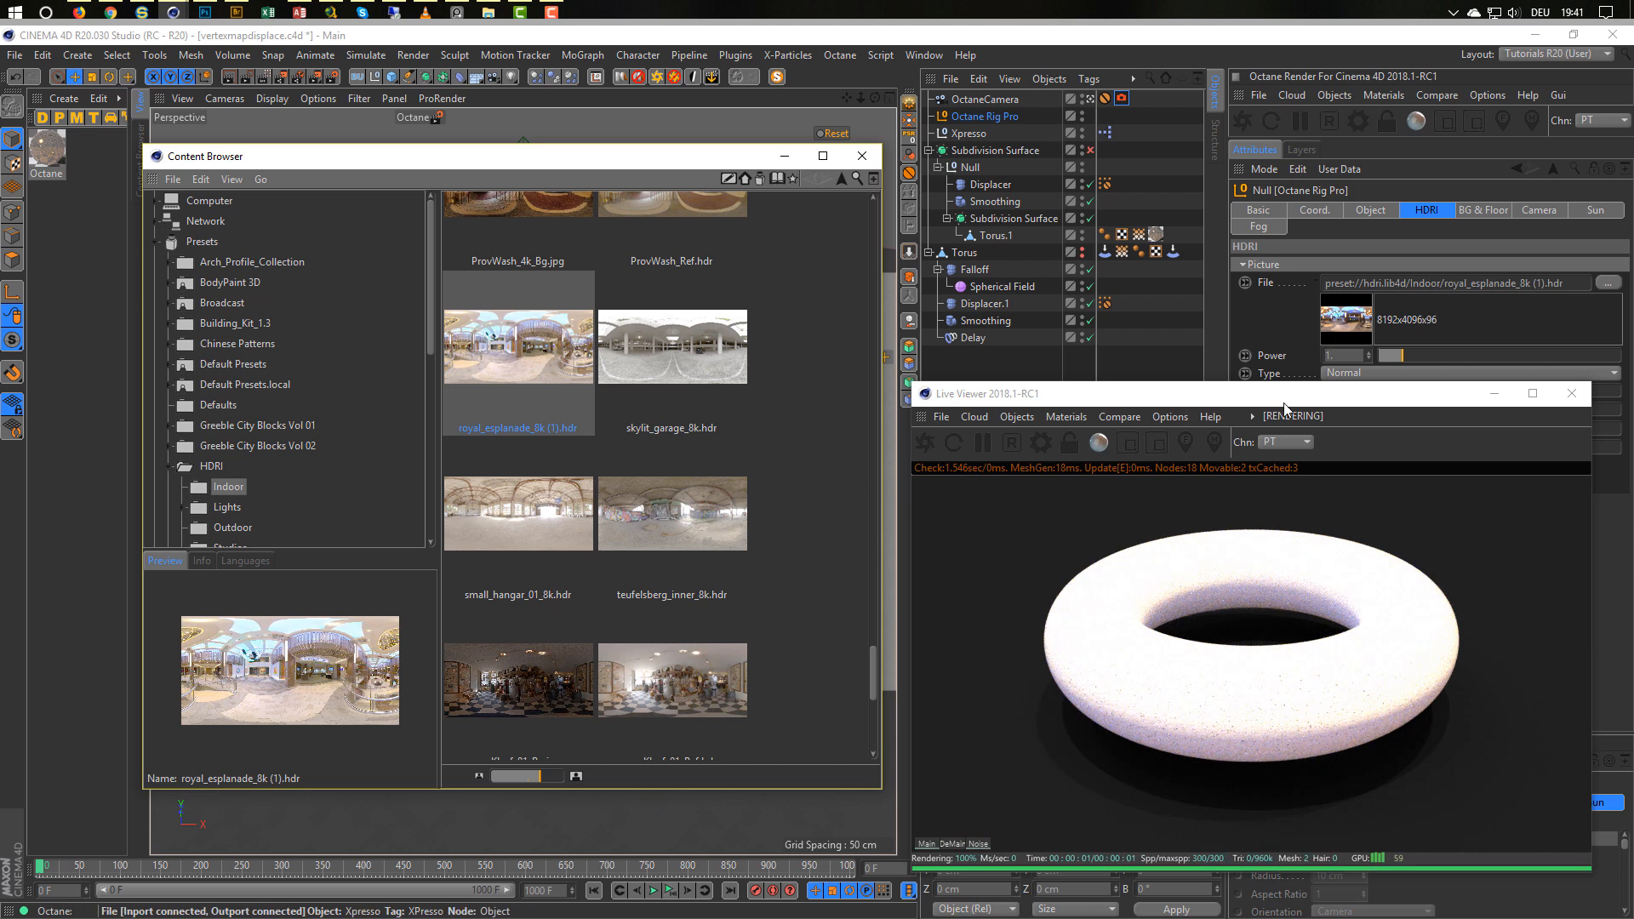
Set the Octane Rig Pro's HDRI intensity to 1.
click(1202, 392)
drag(1202, 392, 816, 298)
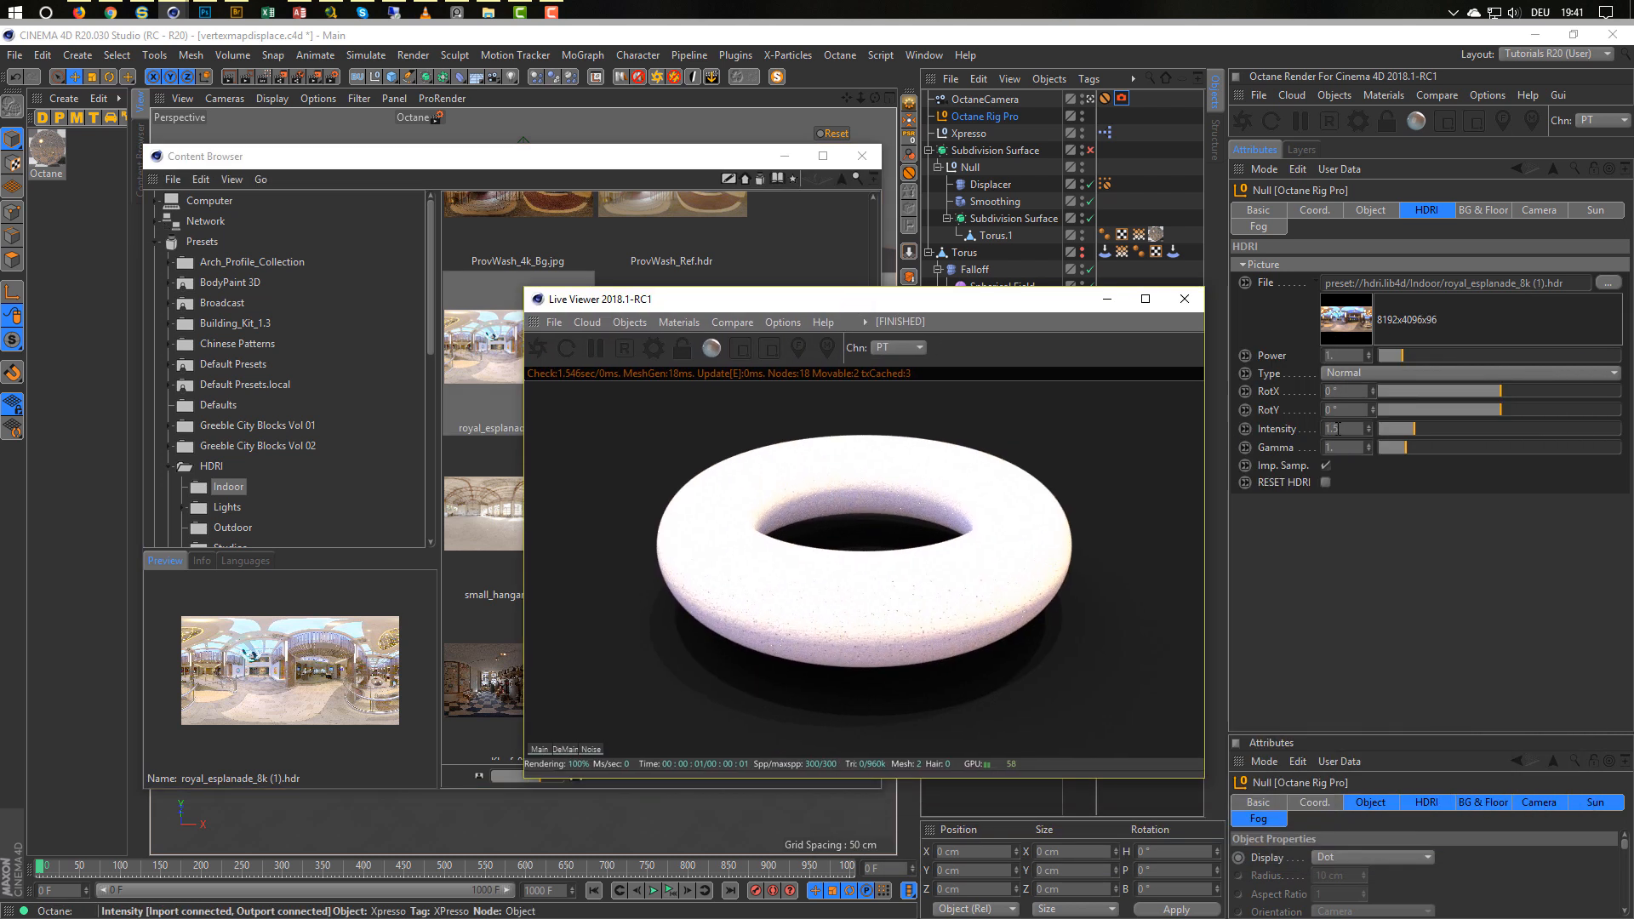
text(1)
key(Return)
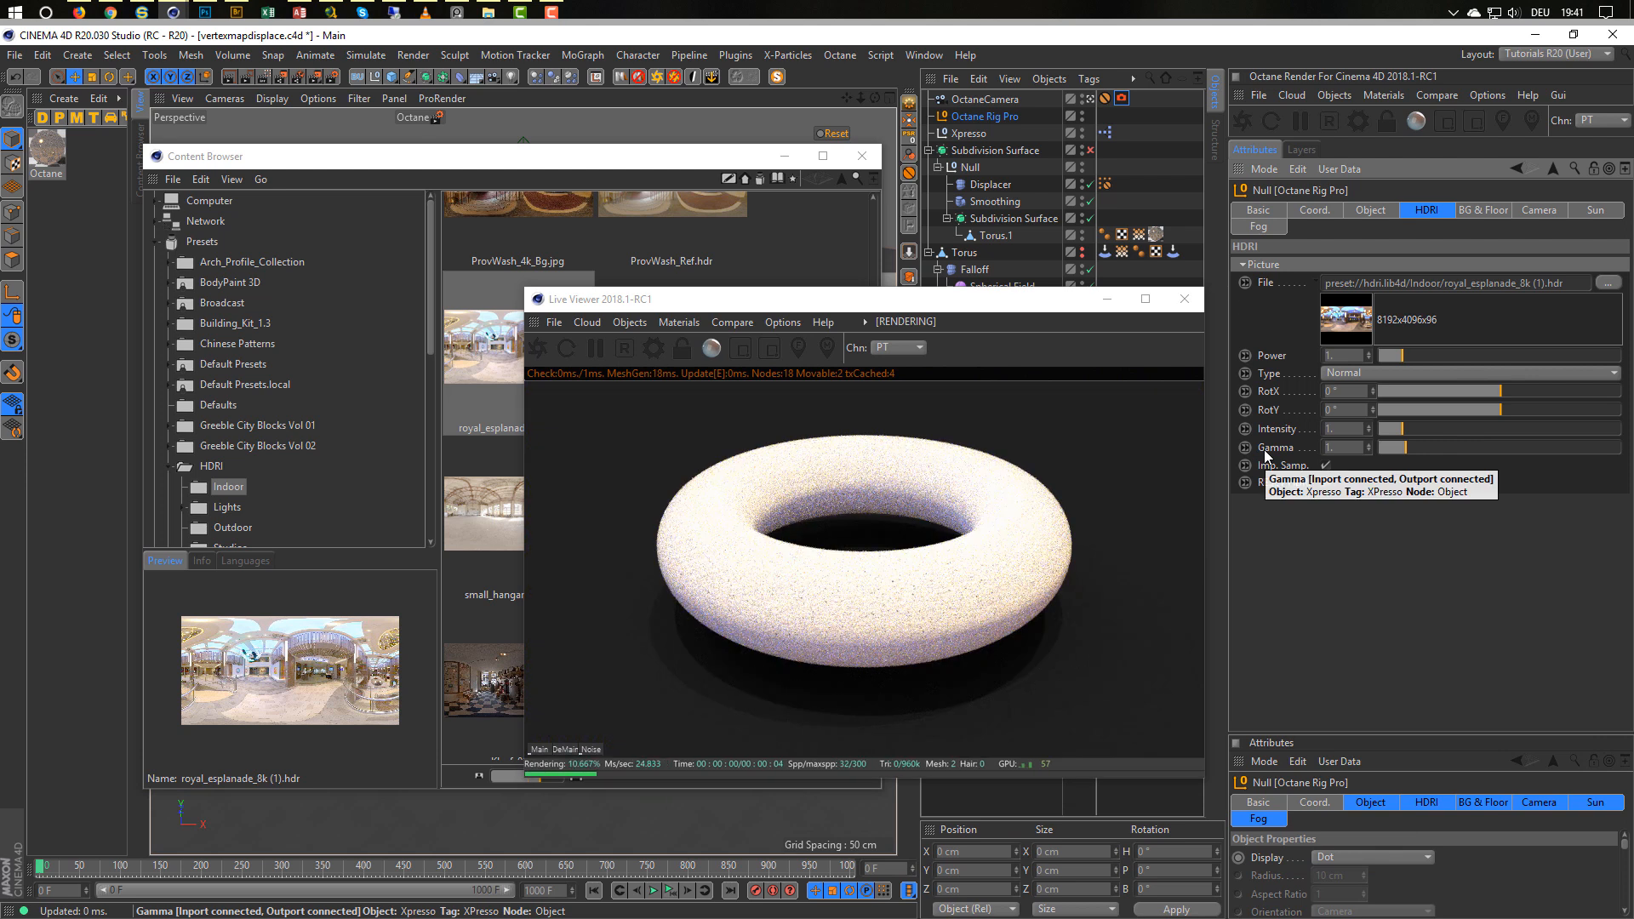
drag(993, 311, 1377, 381)
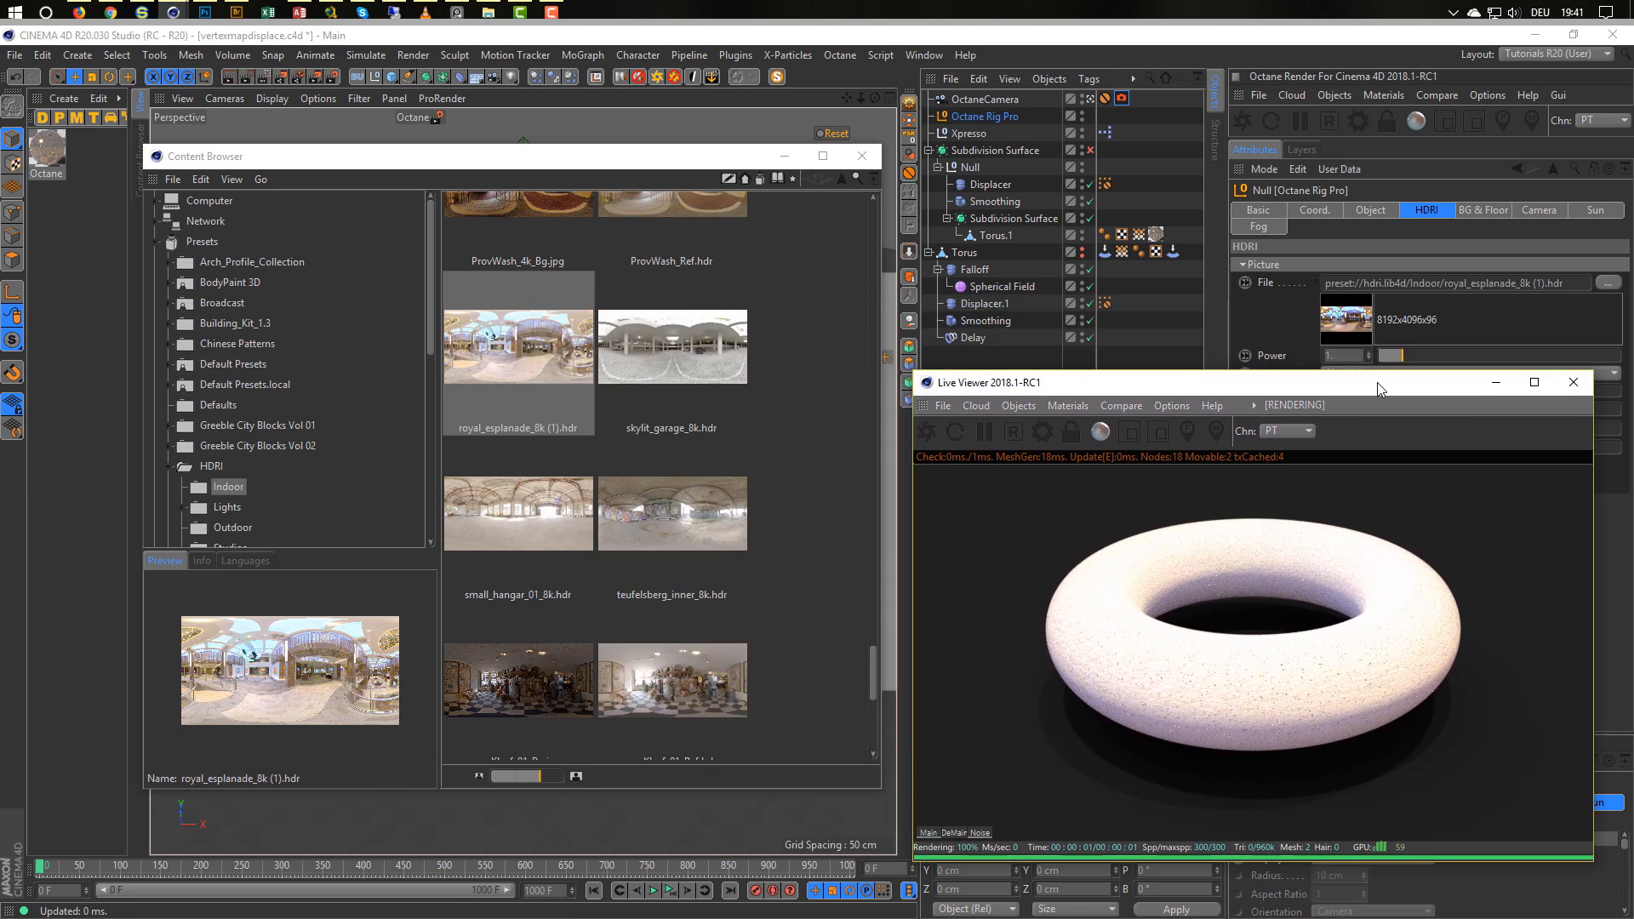
Assign Planetarium Wien.hdr from the indoor HDRI presets as the Octane Rig Pro's HDRI file.
scroll(683, 476, up, 2)
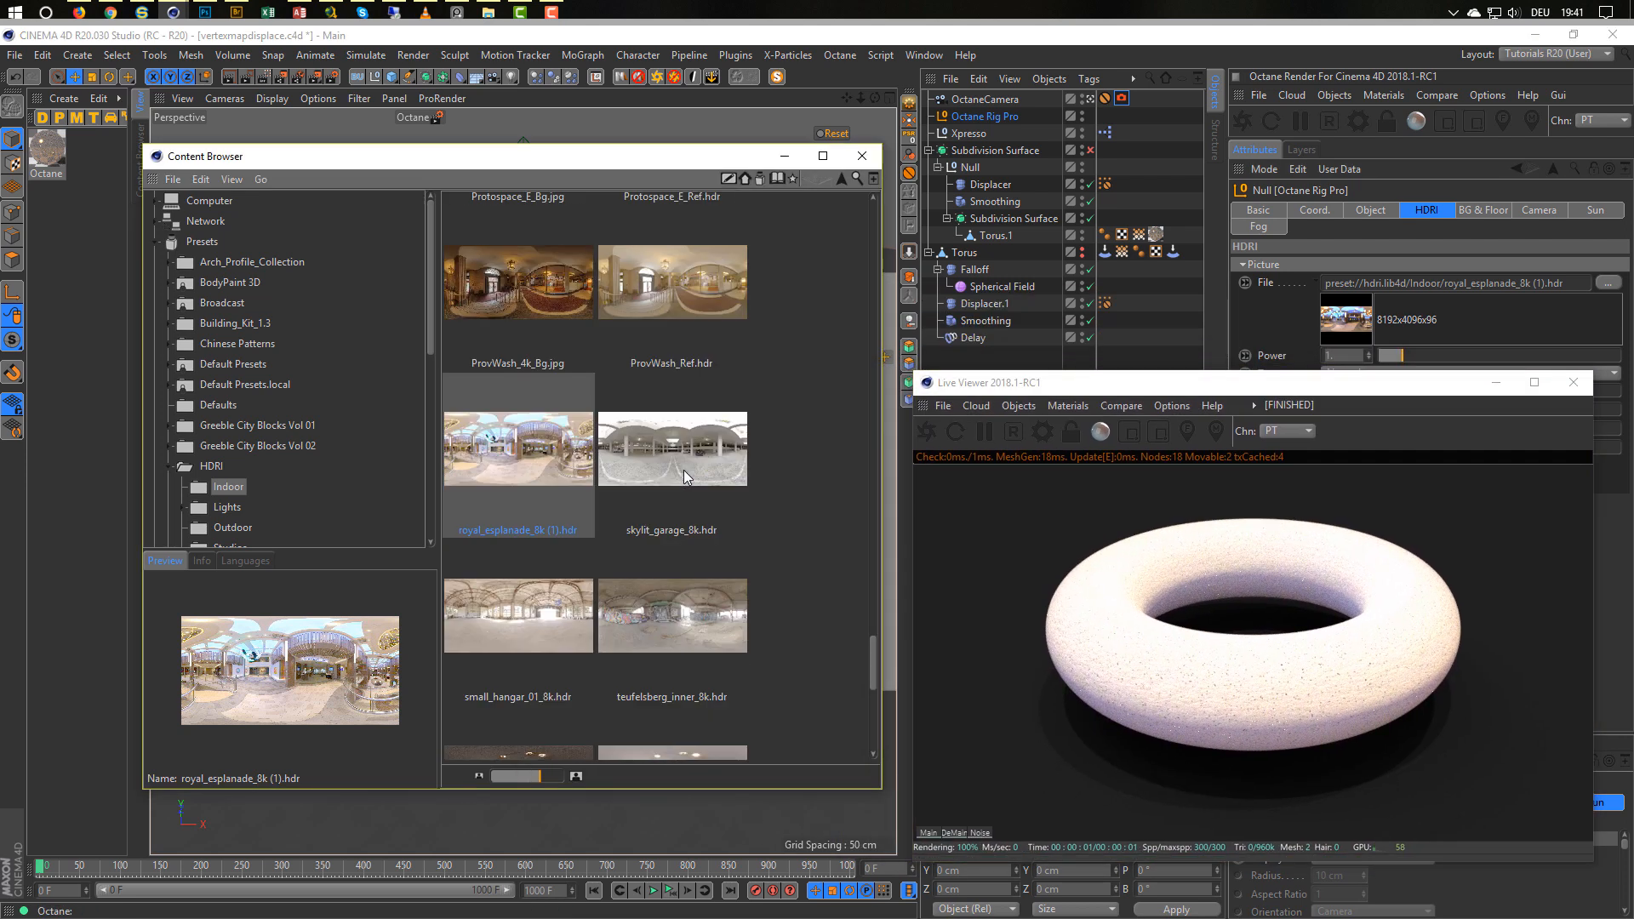
scroll(683, 477, up, 3)
scroll(682, 470, up, 3)
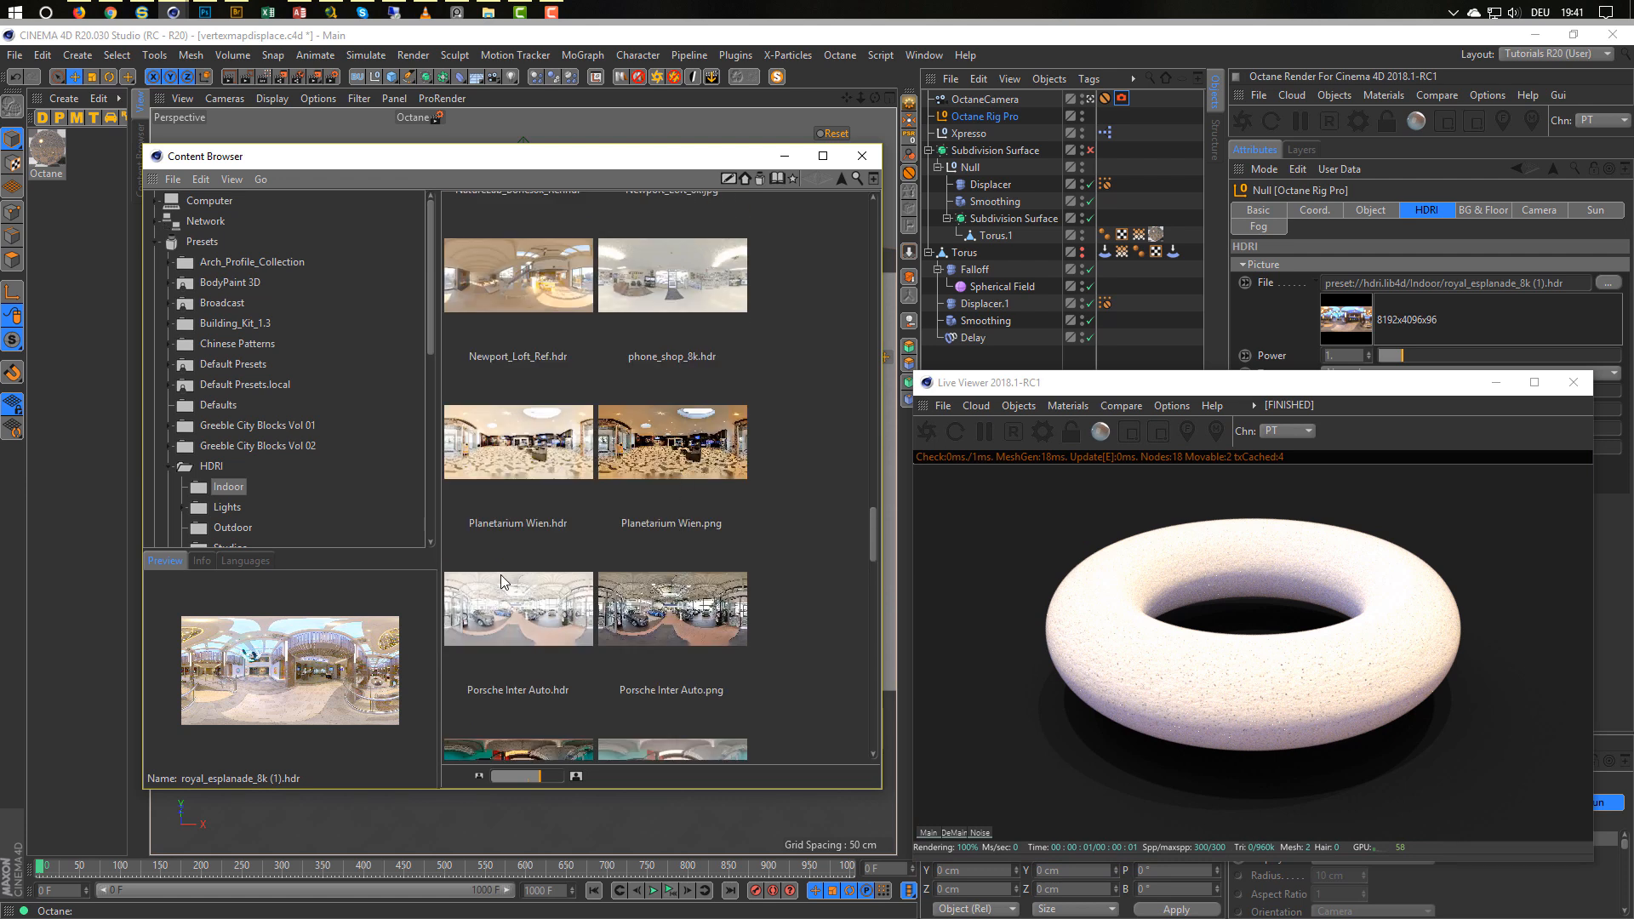
scroll(501, 575, up, 1)
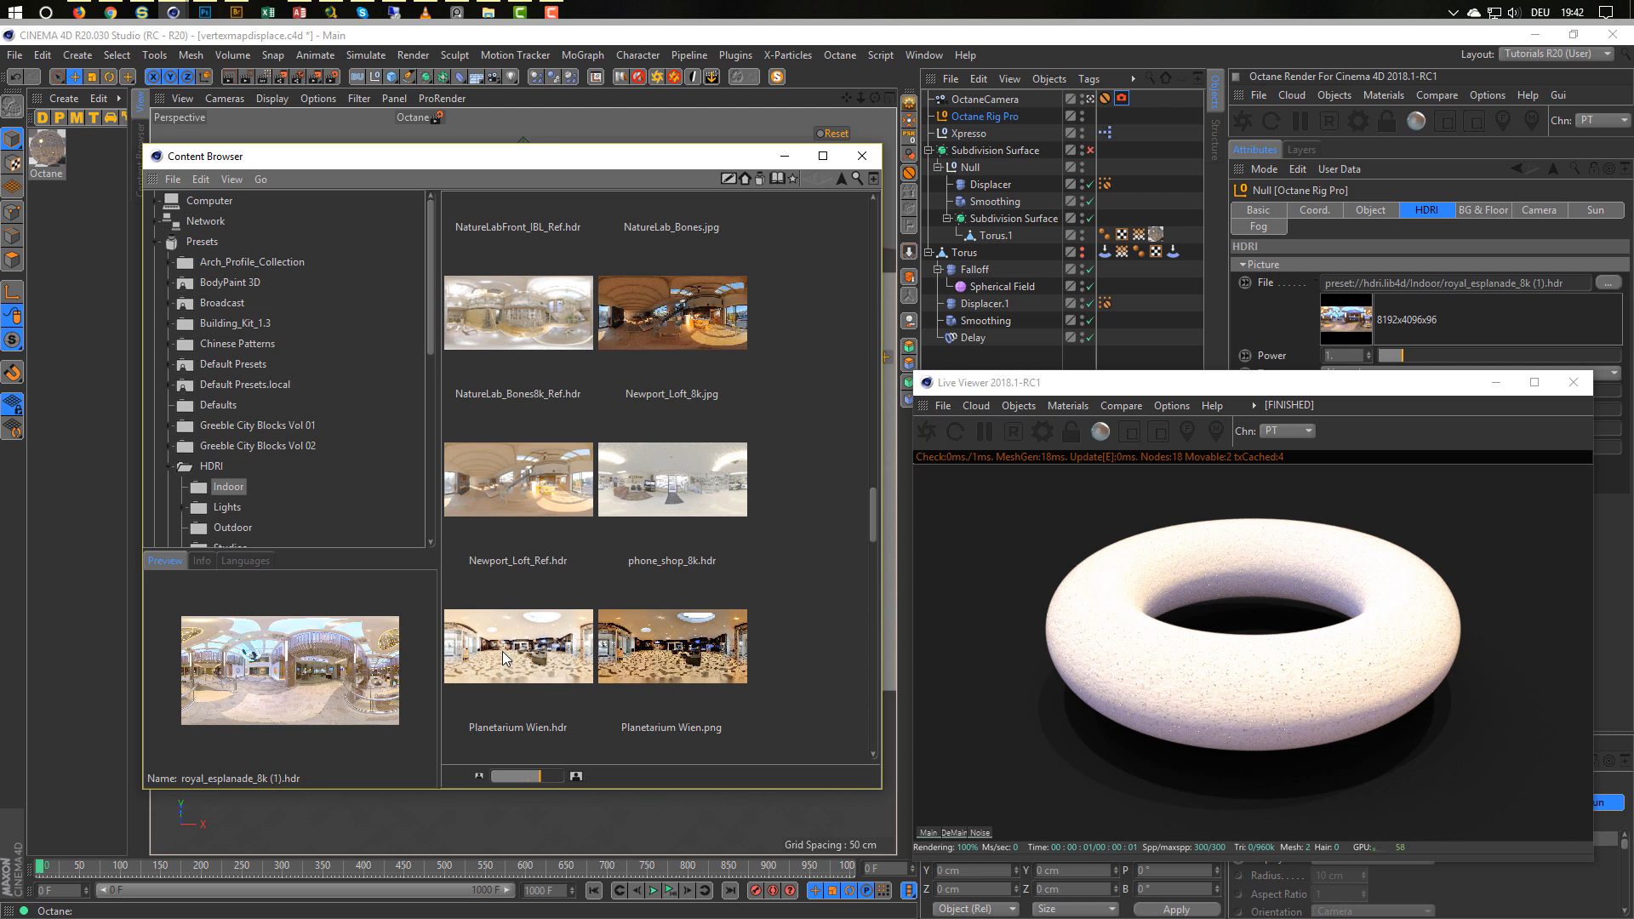
drag(506, 658, 749, 657)
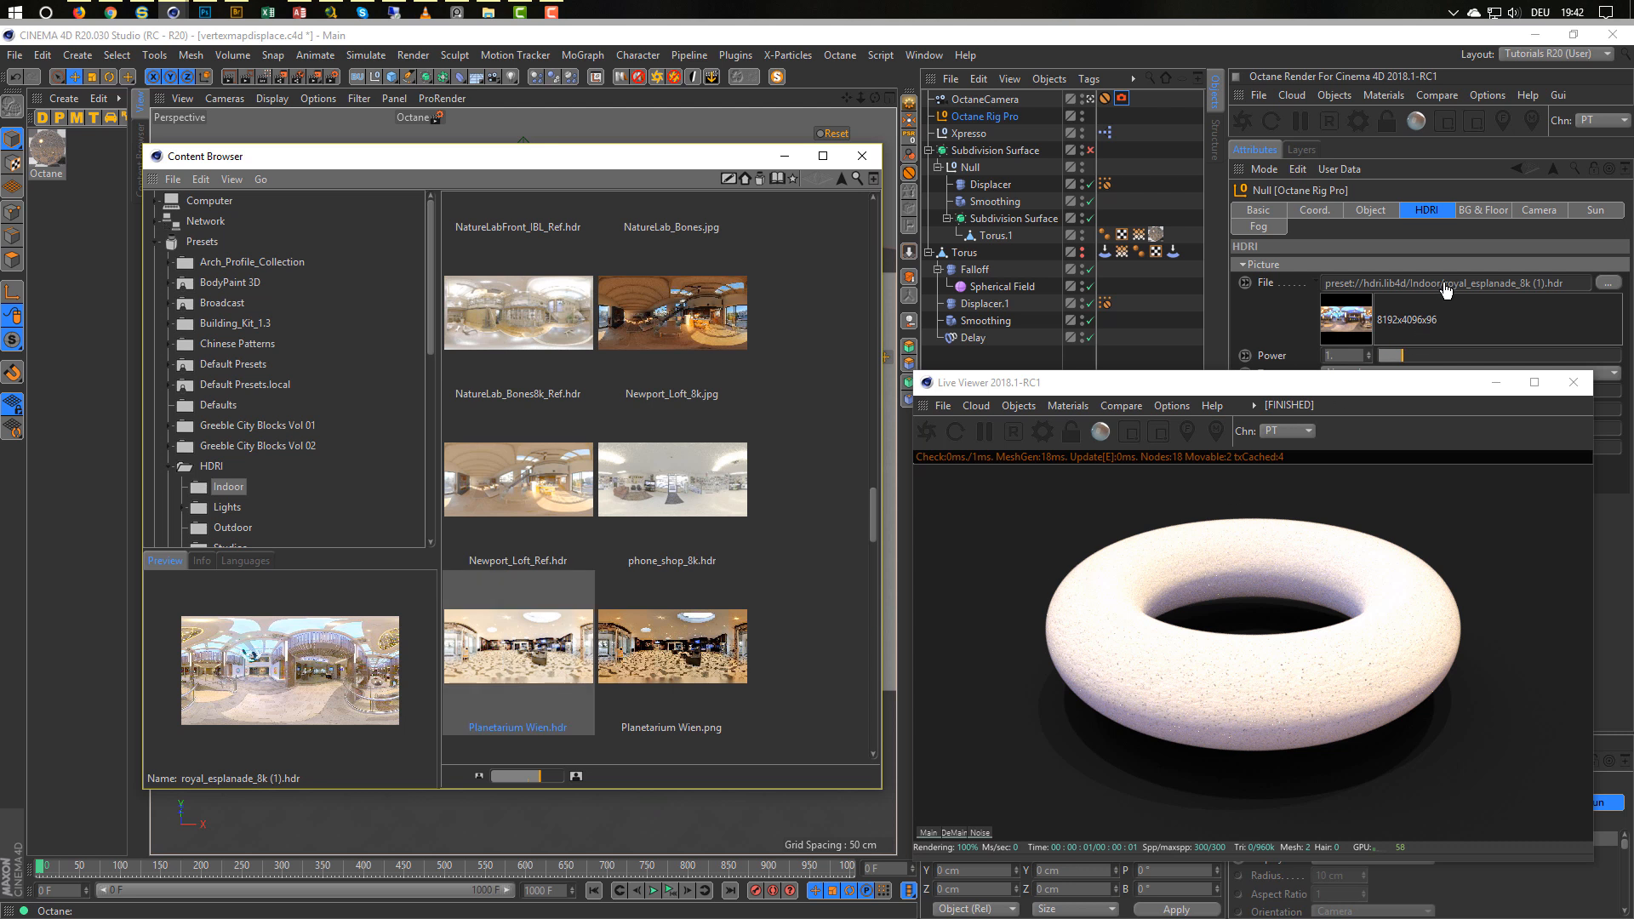
drag(1446, 290, 1446, 290)
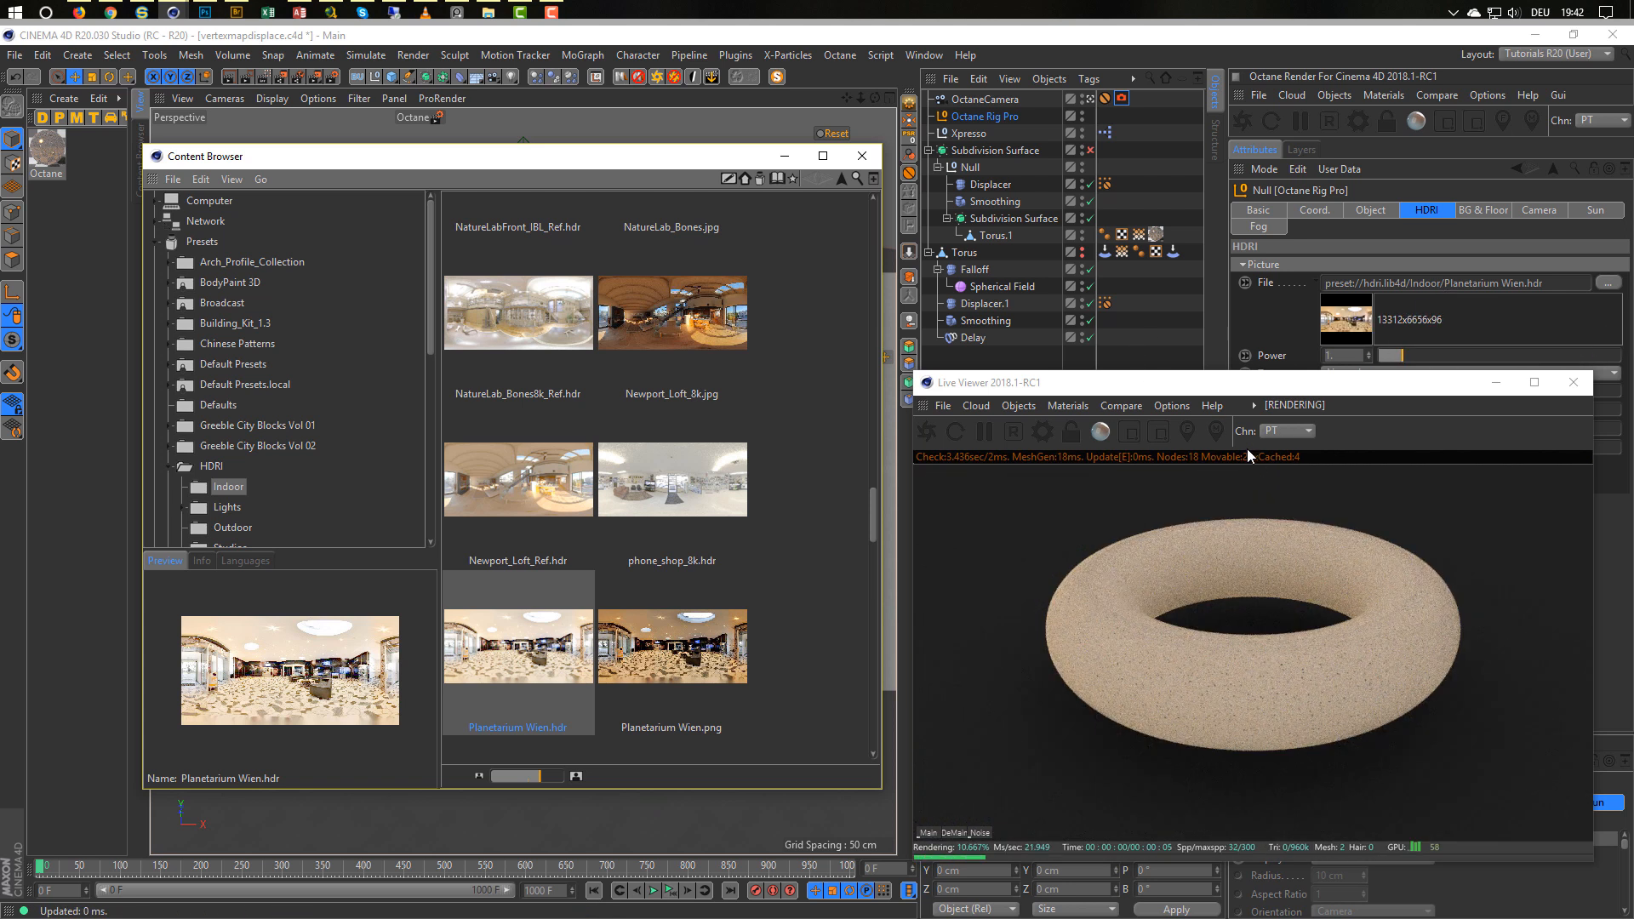
Browse the indoor HDRI presets for a suitable environment and preview NatureLabFront_IBL_Ref.hdr.
scroll(504, 486, up, 5)
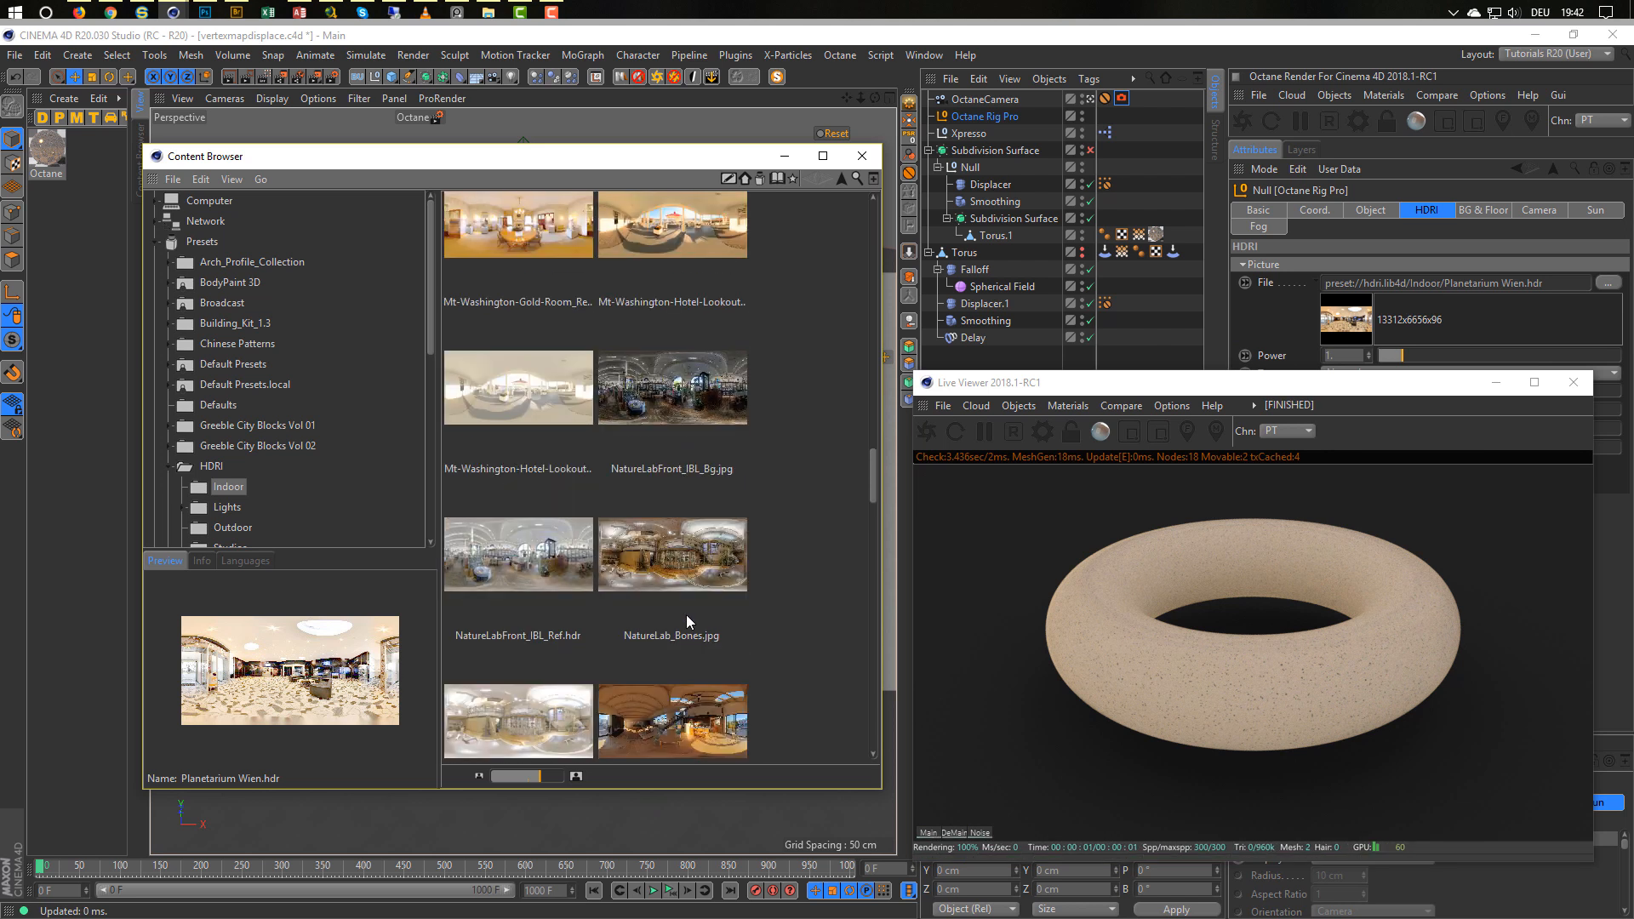
click(522, 568)
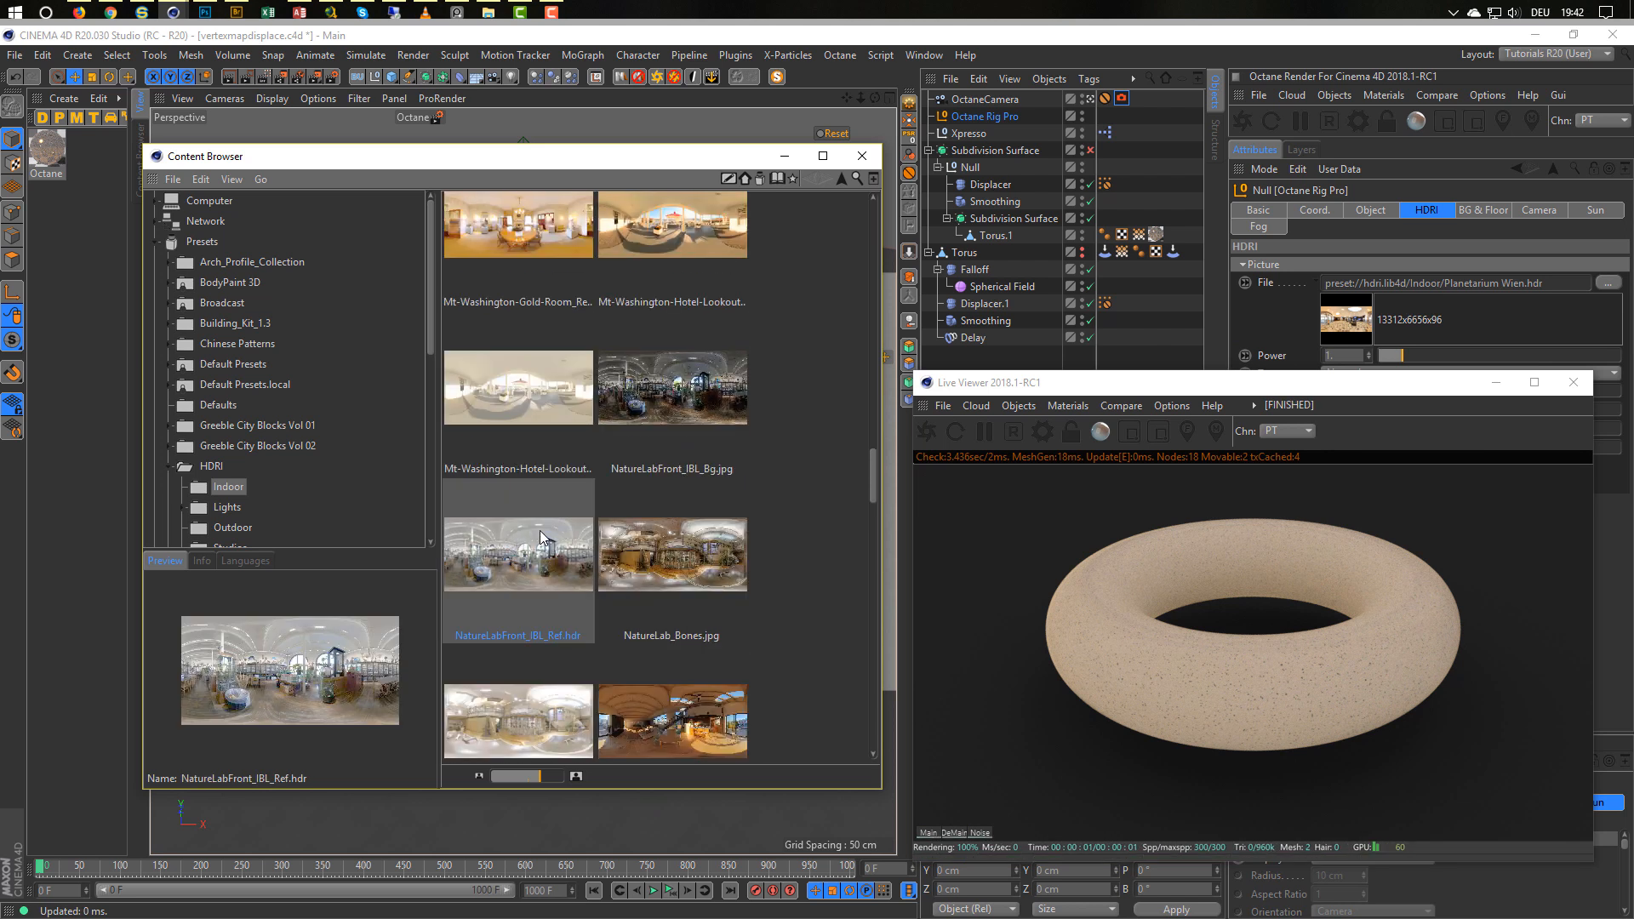
scroll(533, 572, down, 1)
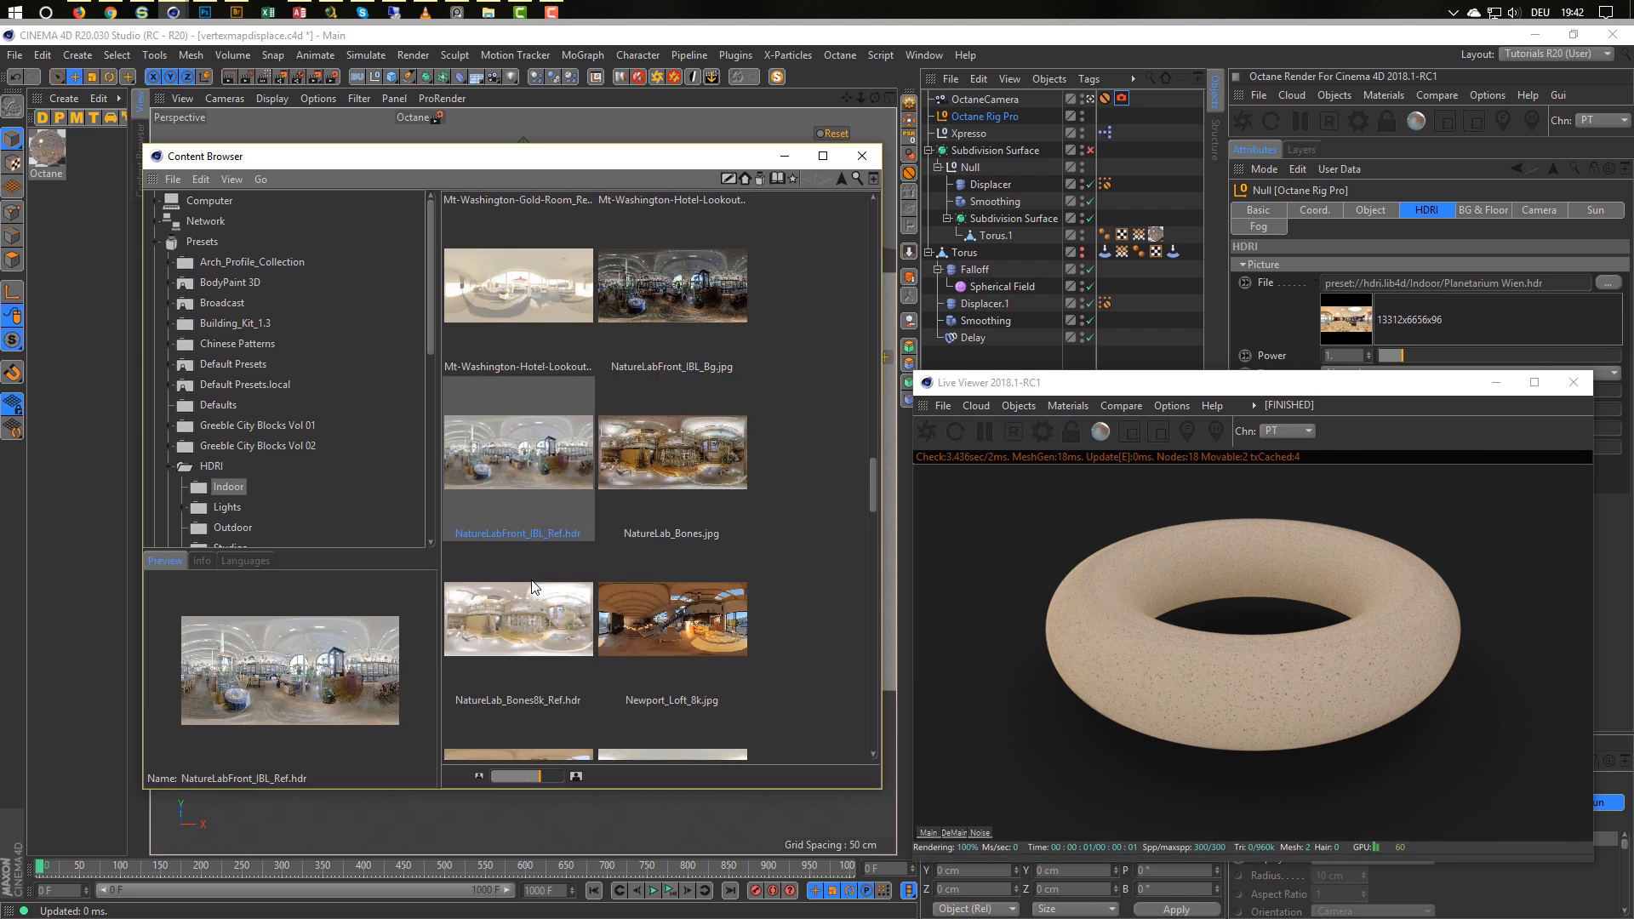
scroll(544, 587, down, 1)
scroll(549, 590, up, 2)
scroll(545, 582, up, 4)
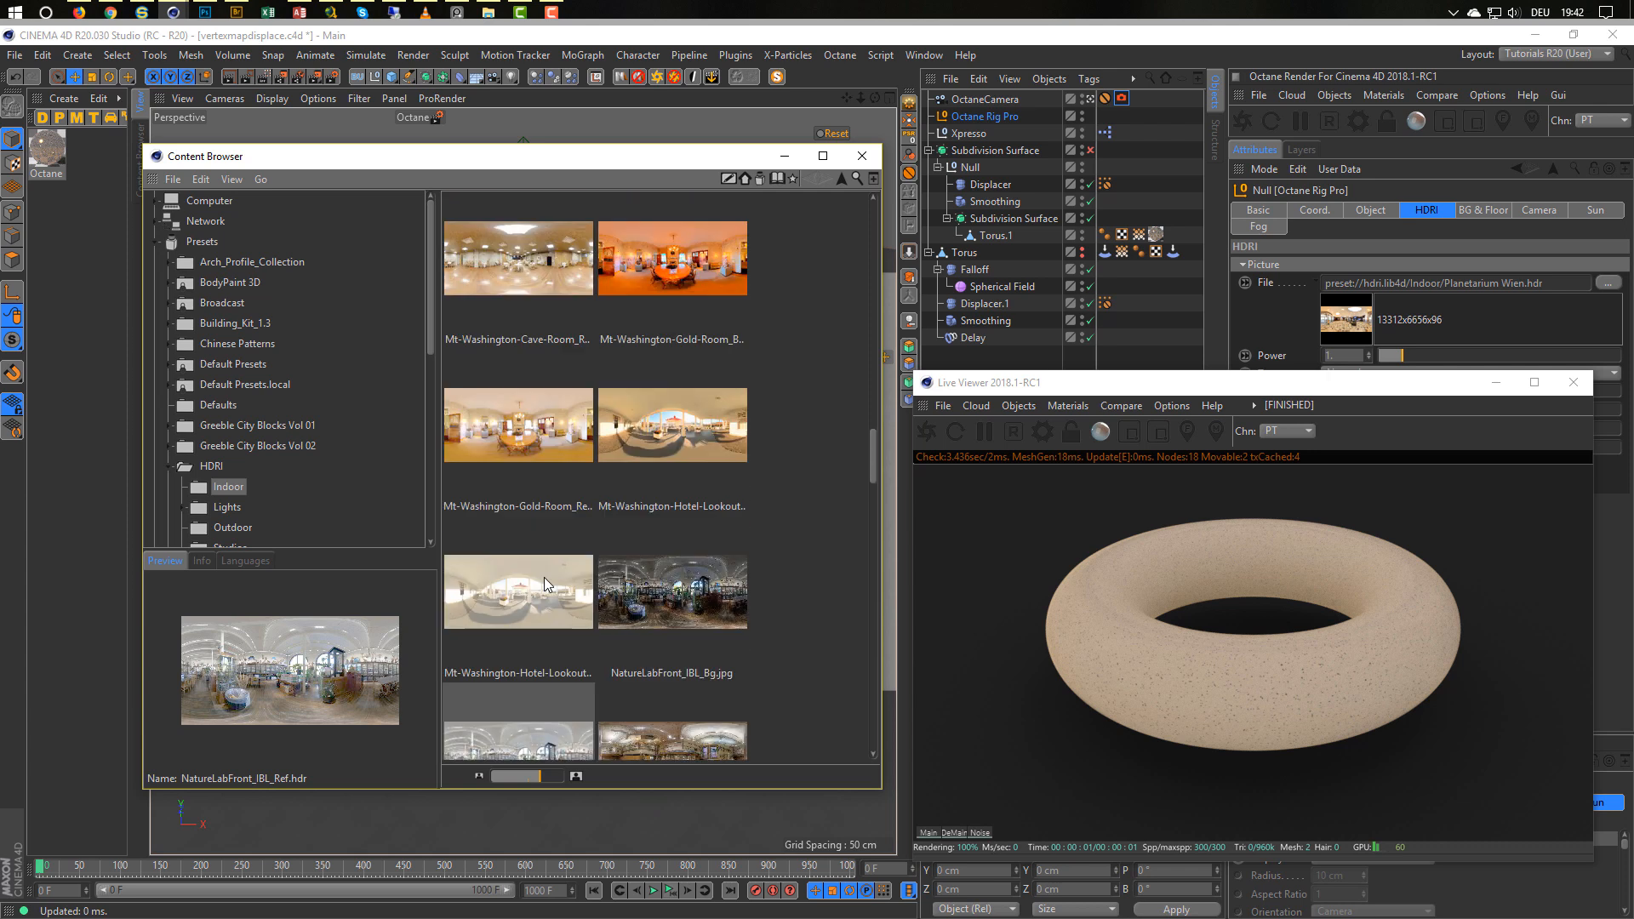
scroll(258, 488, down, 2)
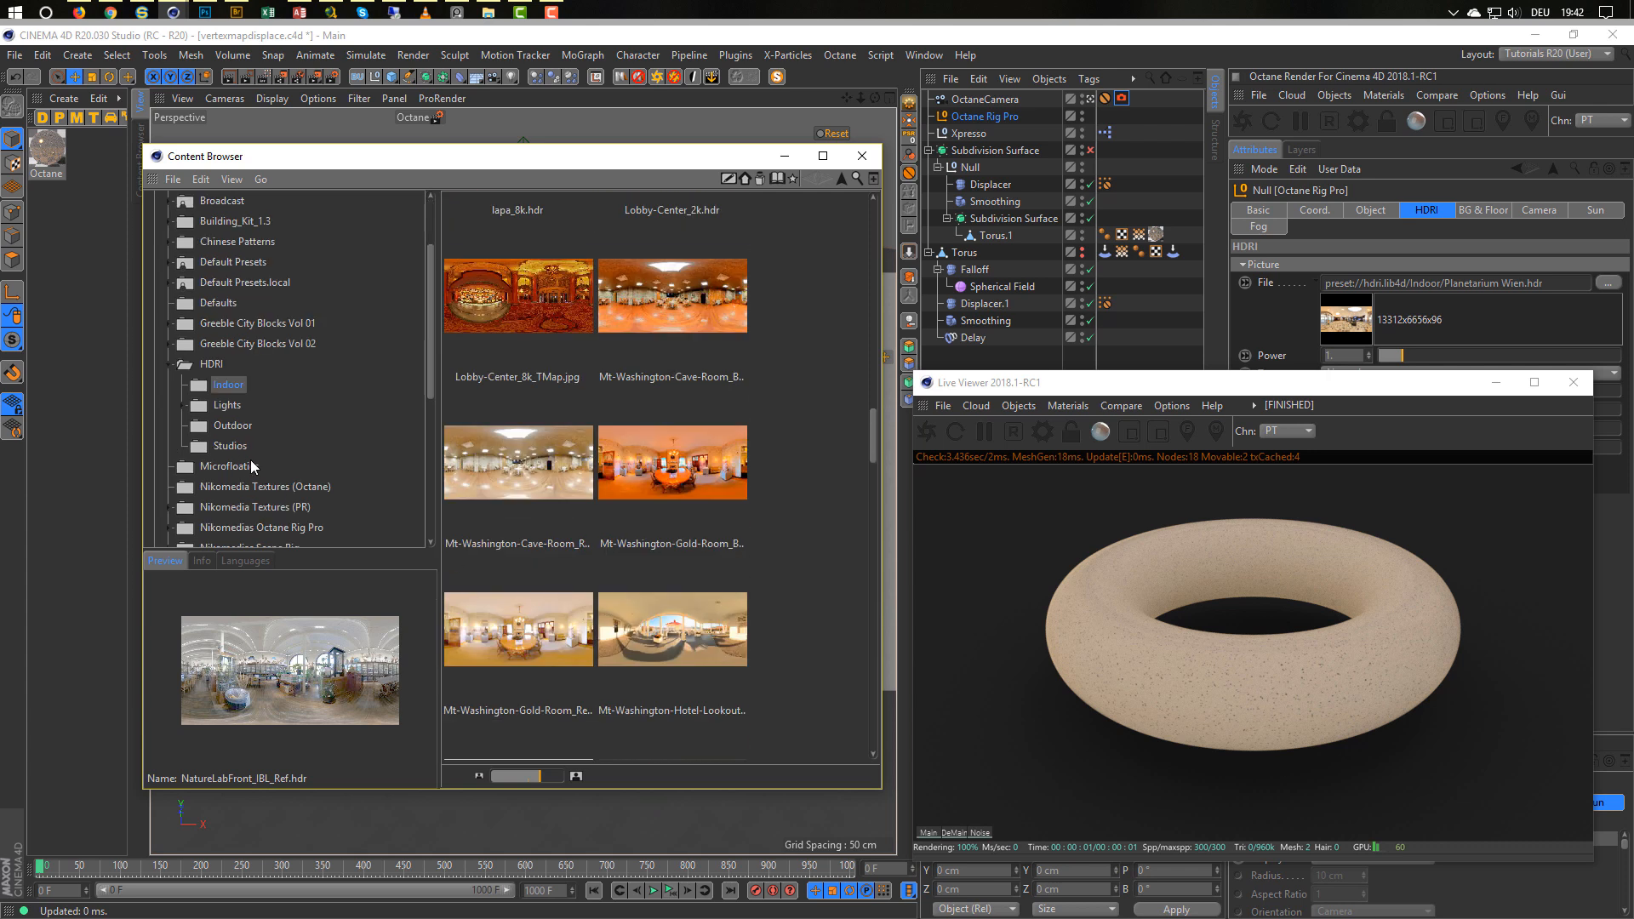
Try studio_small_01_8k.hdr from the Studios HDRI presets as the Octane Rig Pro's HDRI file.
click(250, 460)
scroll(759, 599, down, 4)
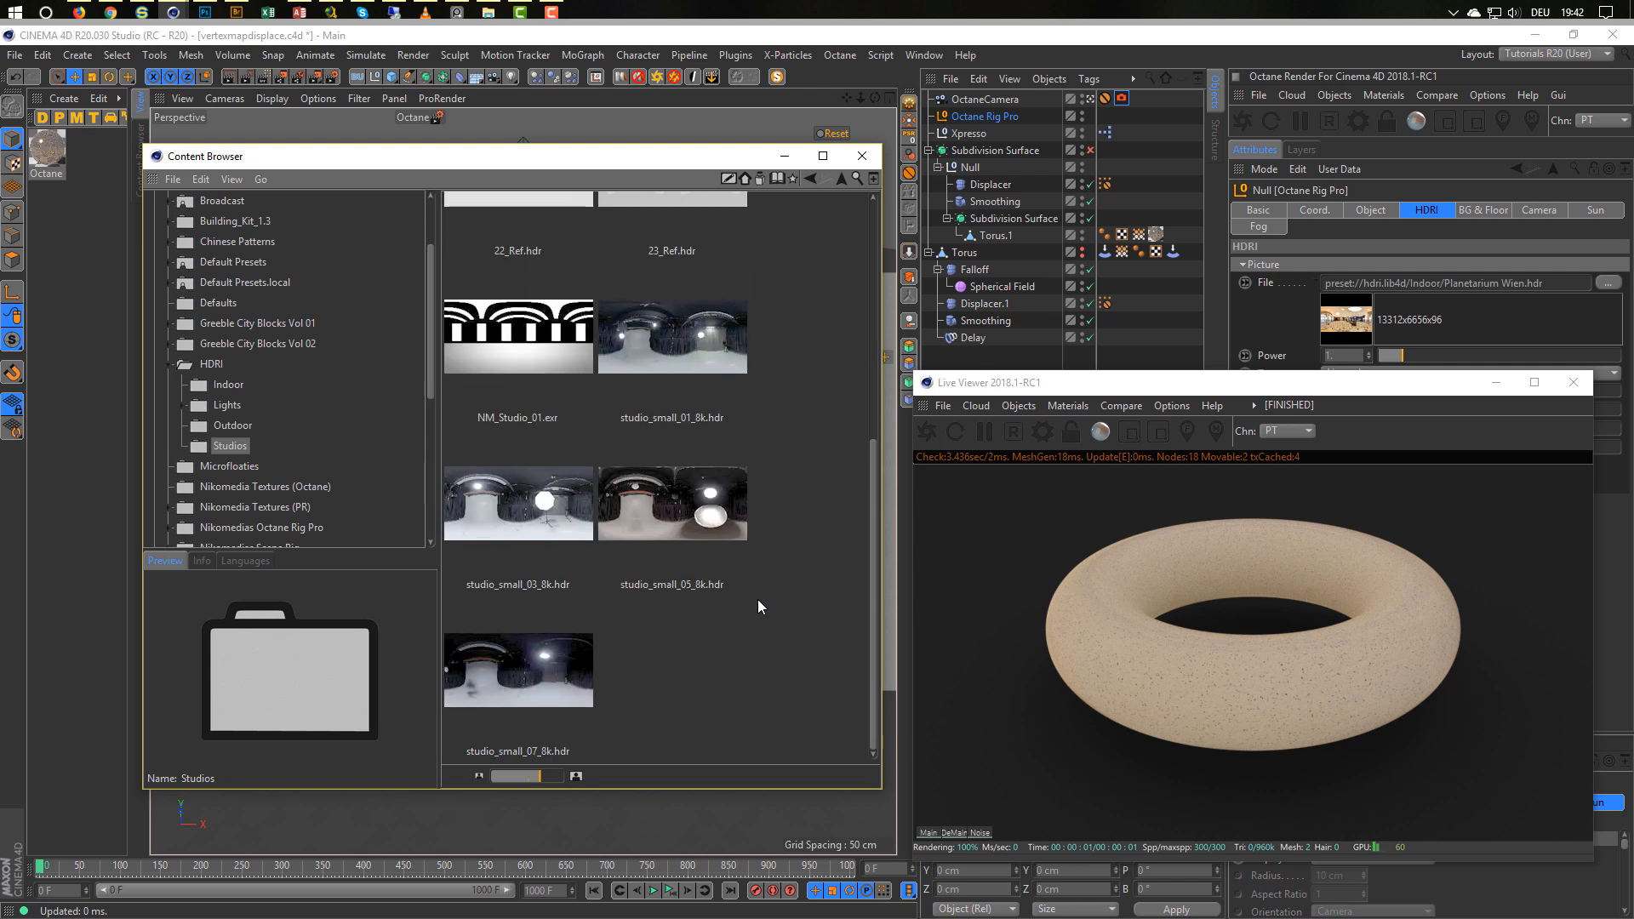
click(663, 336)
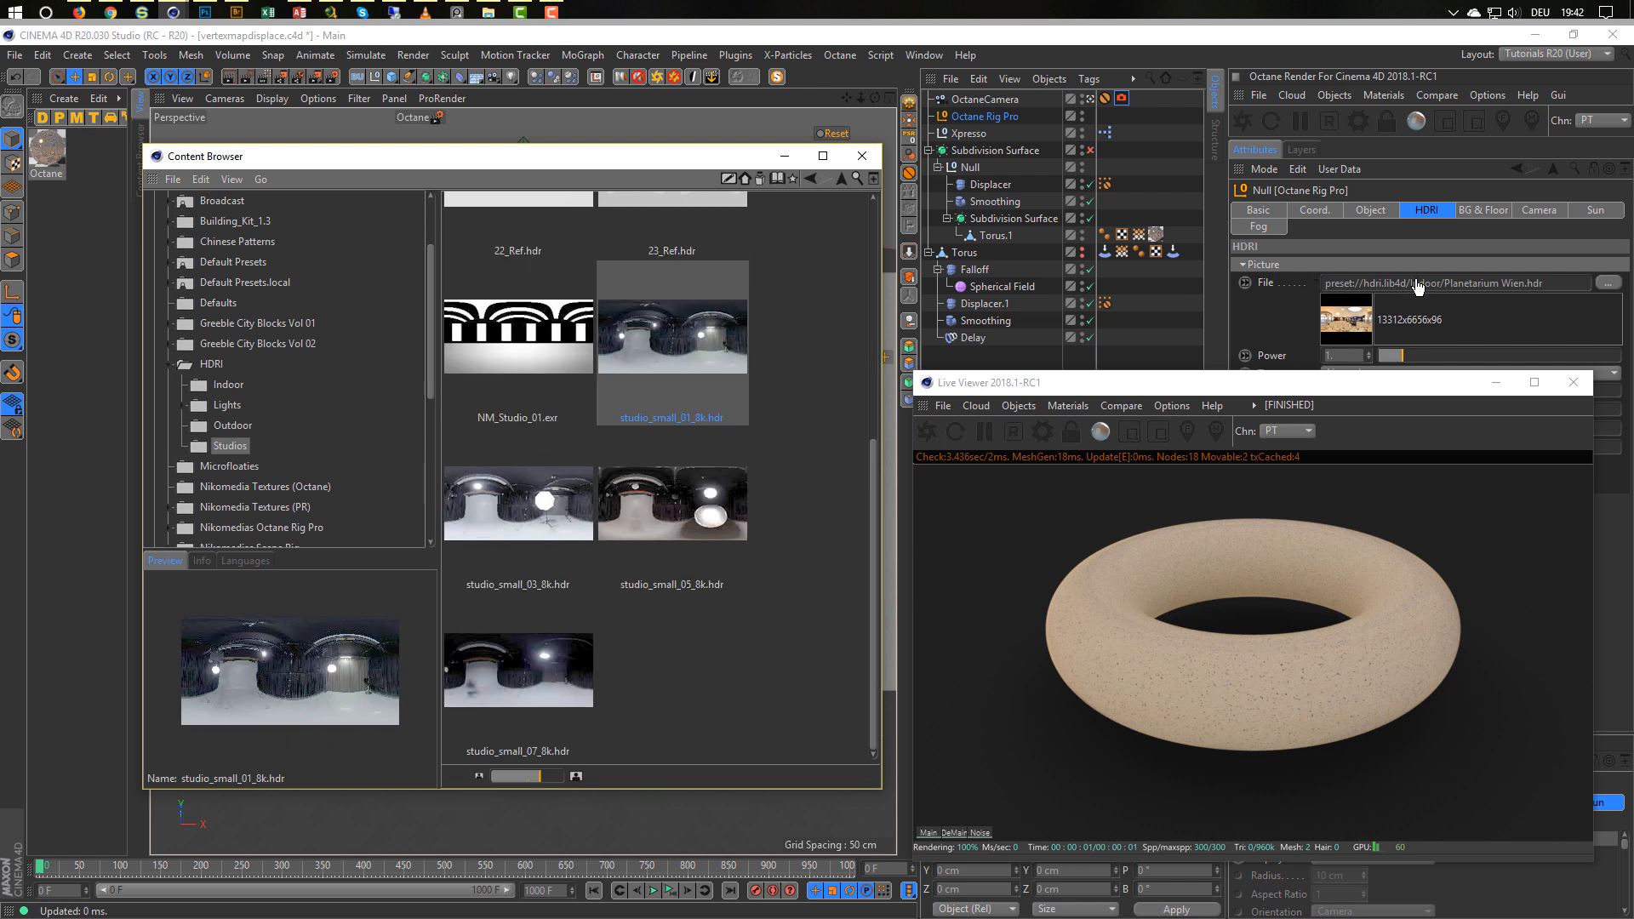
drag(1417, 287, 1417, 287)
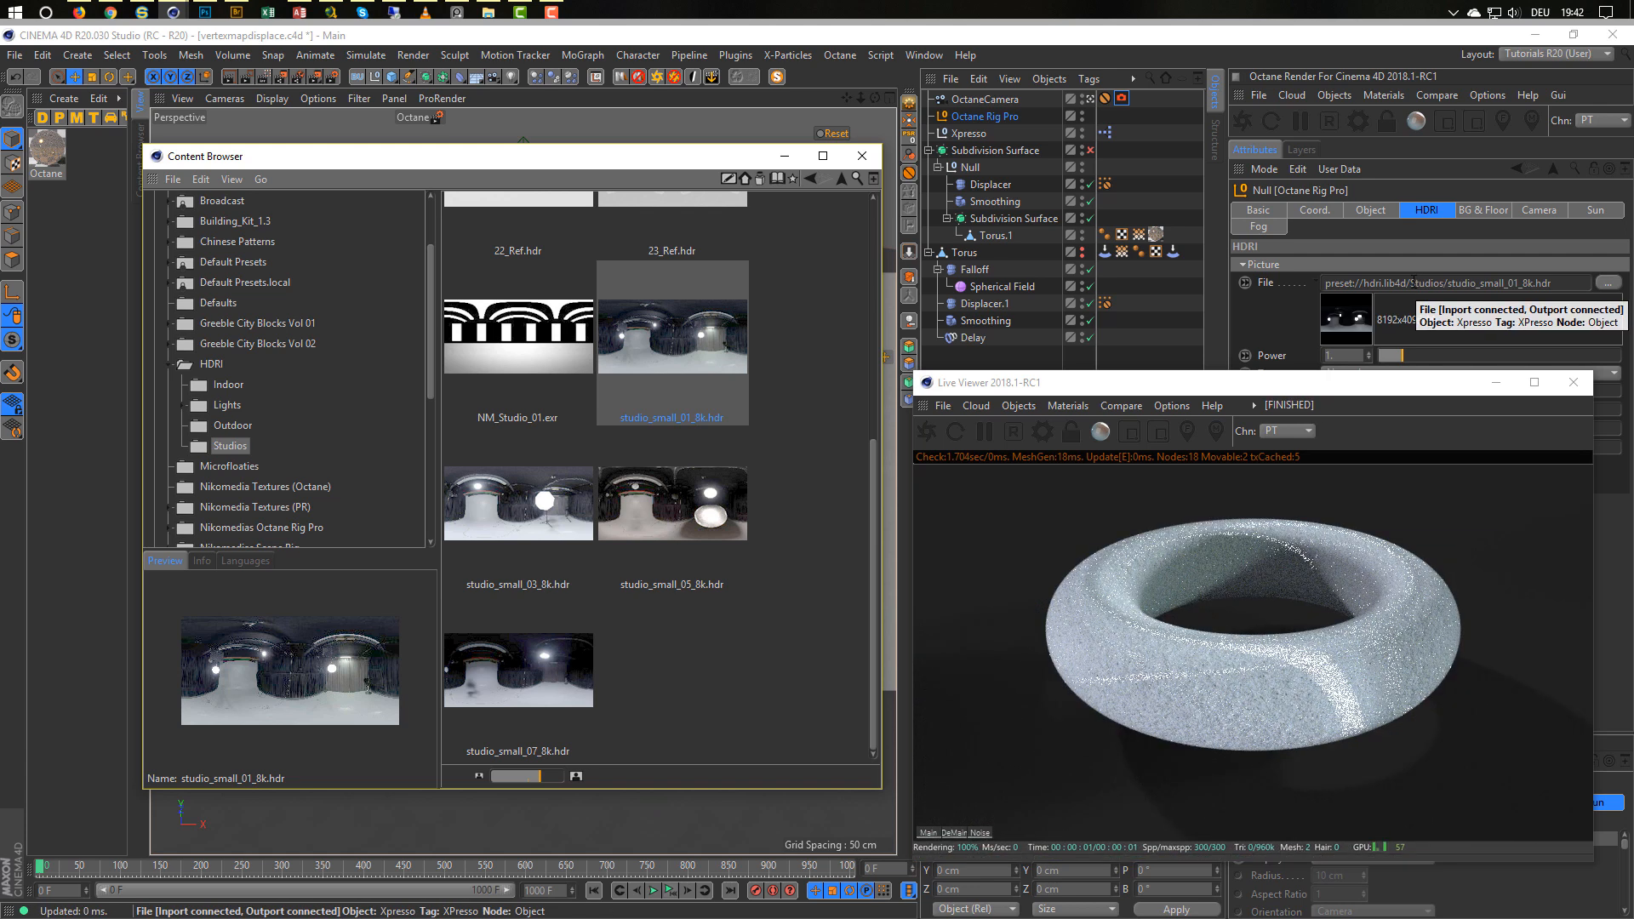
Assign 14-Hamarikyu_Bridge_B_3k.hdr from the outdoor HDRI presets as the Octane Rig Pro's HDRI file and close the Content Browser.
drag(1349, 389, 1307, 405)
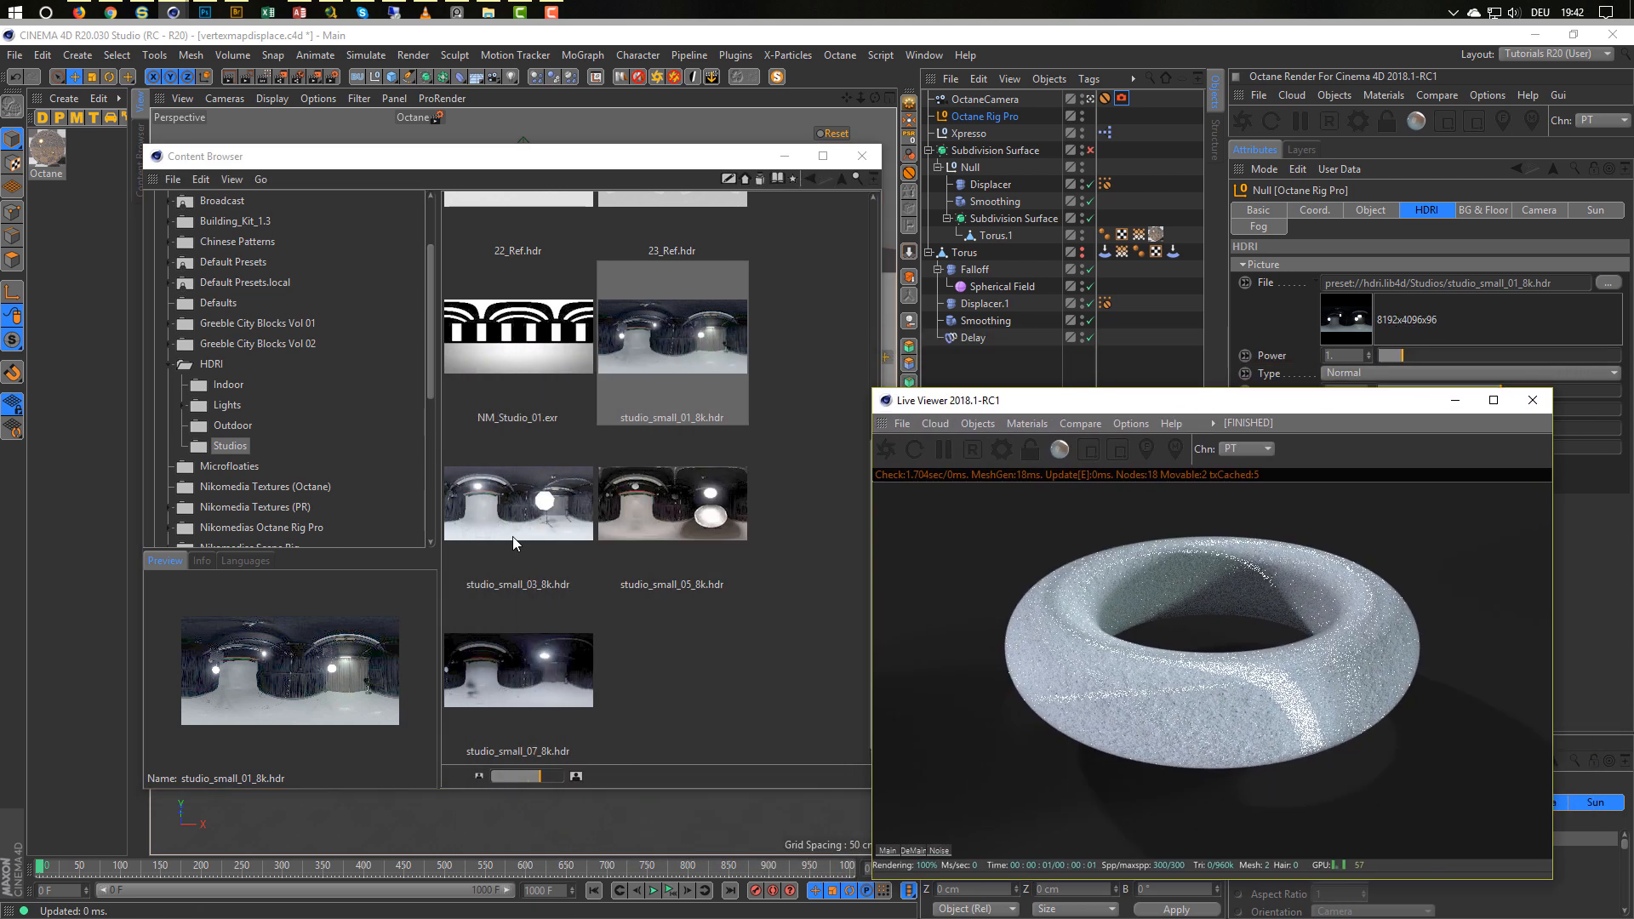
click(534, 400)
scroll(534, 400, up, 5)
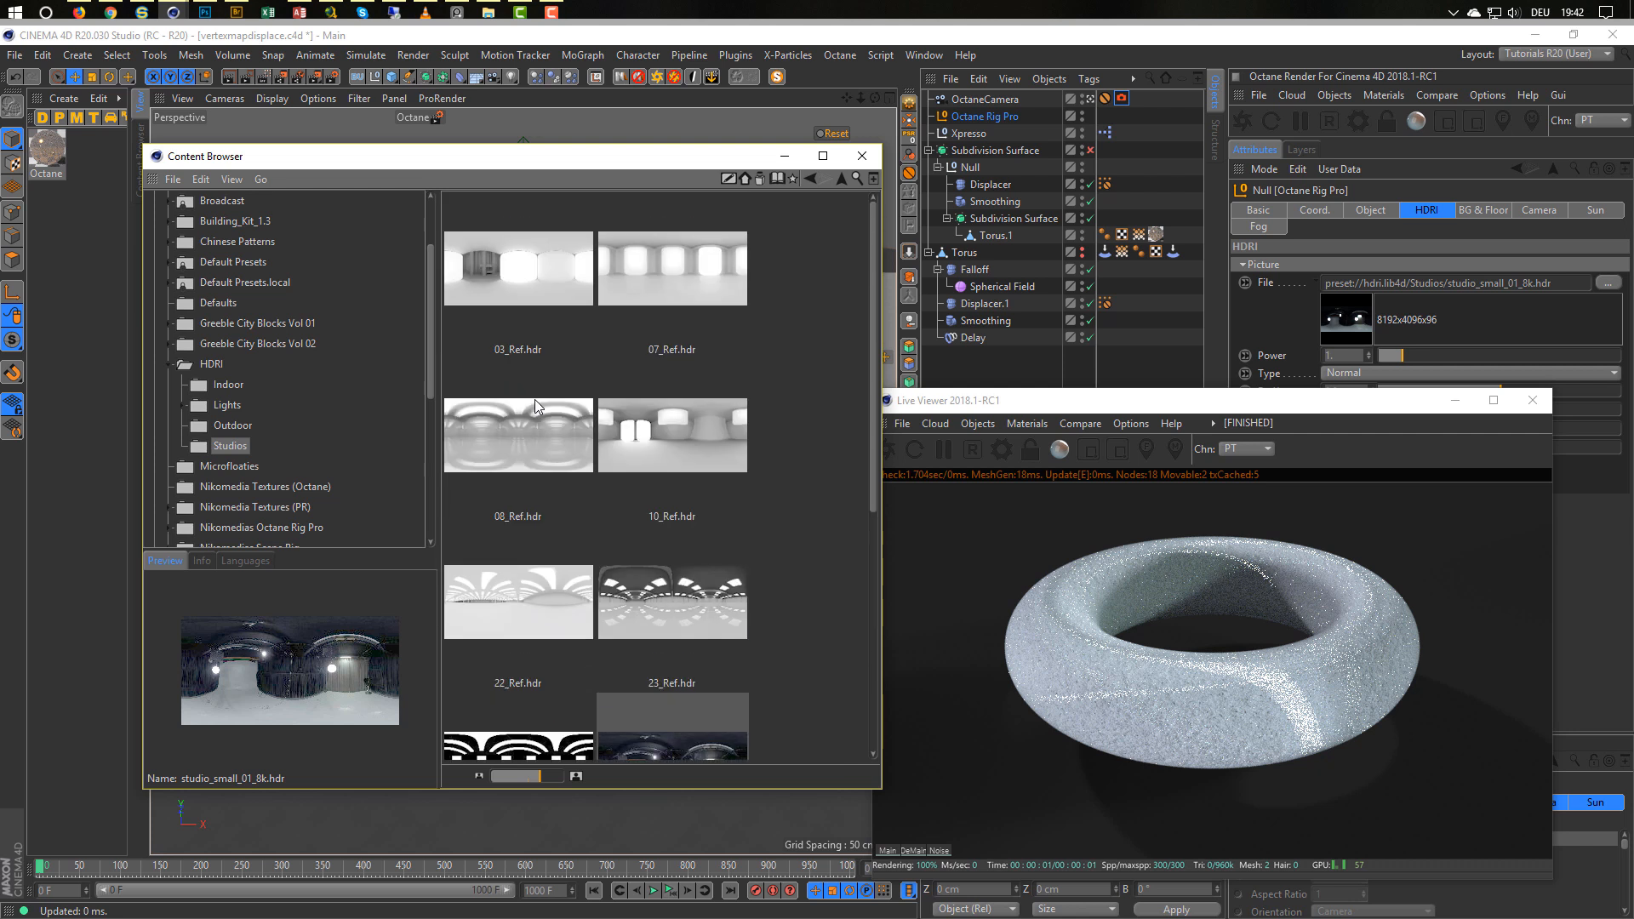
click(235, 425)
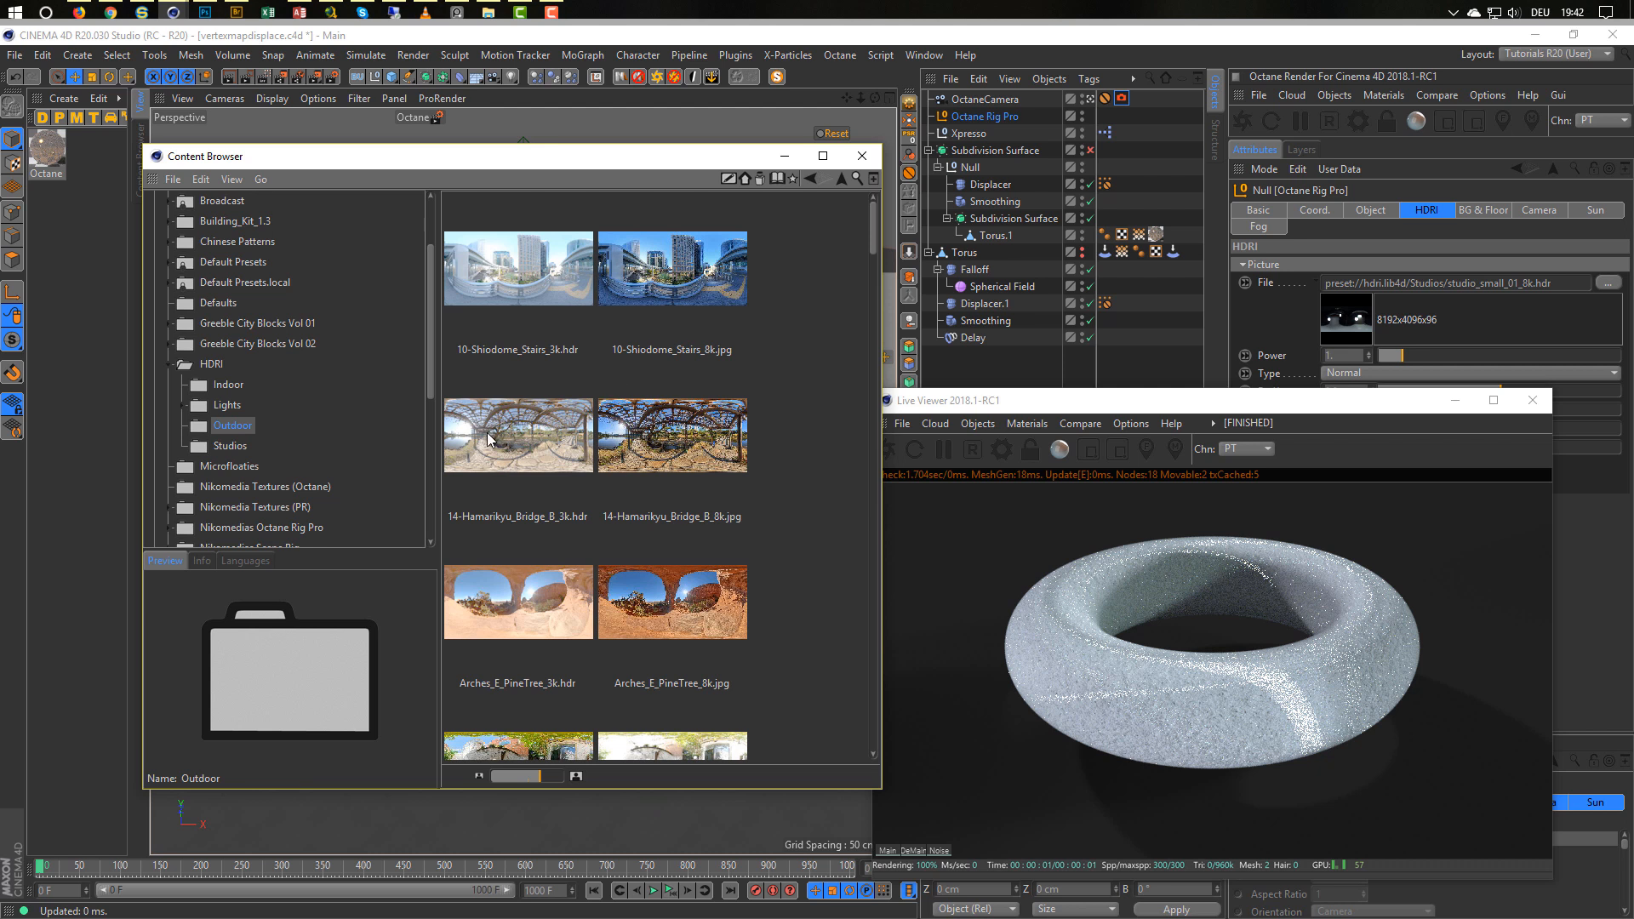
drag(489, 440, 1405, 284)
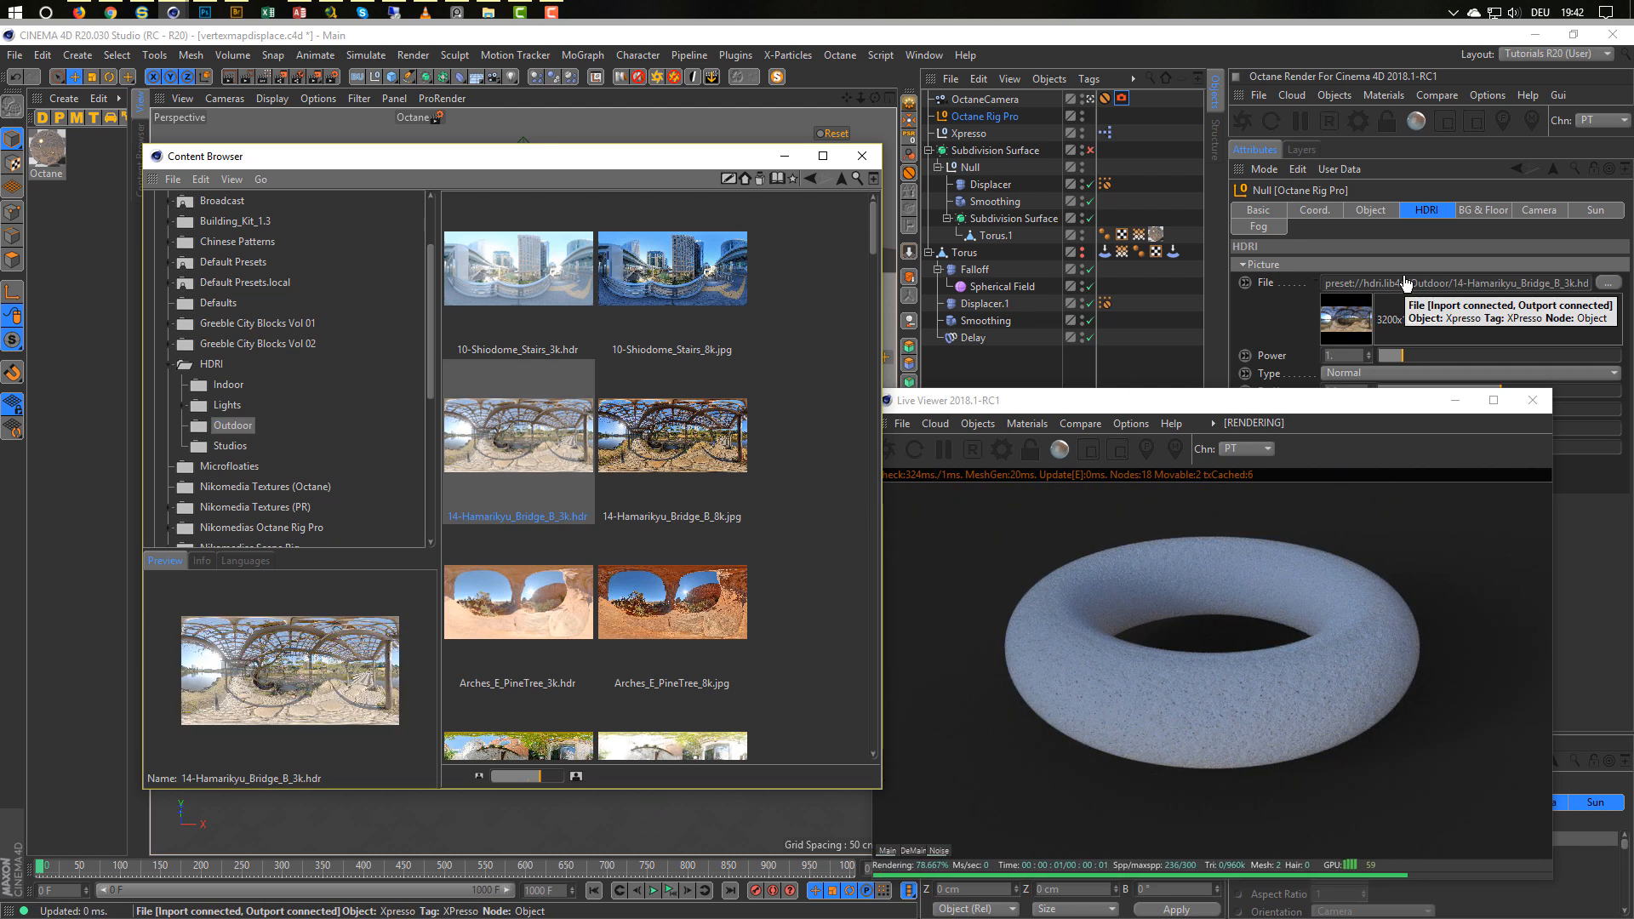
click(862, 156)
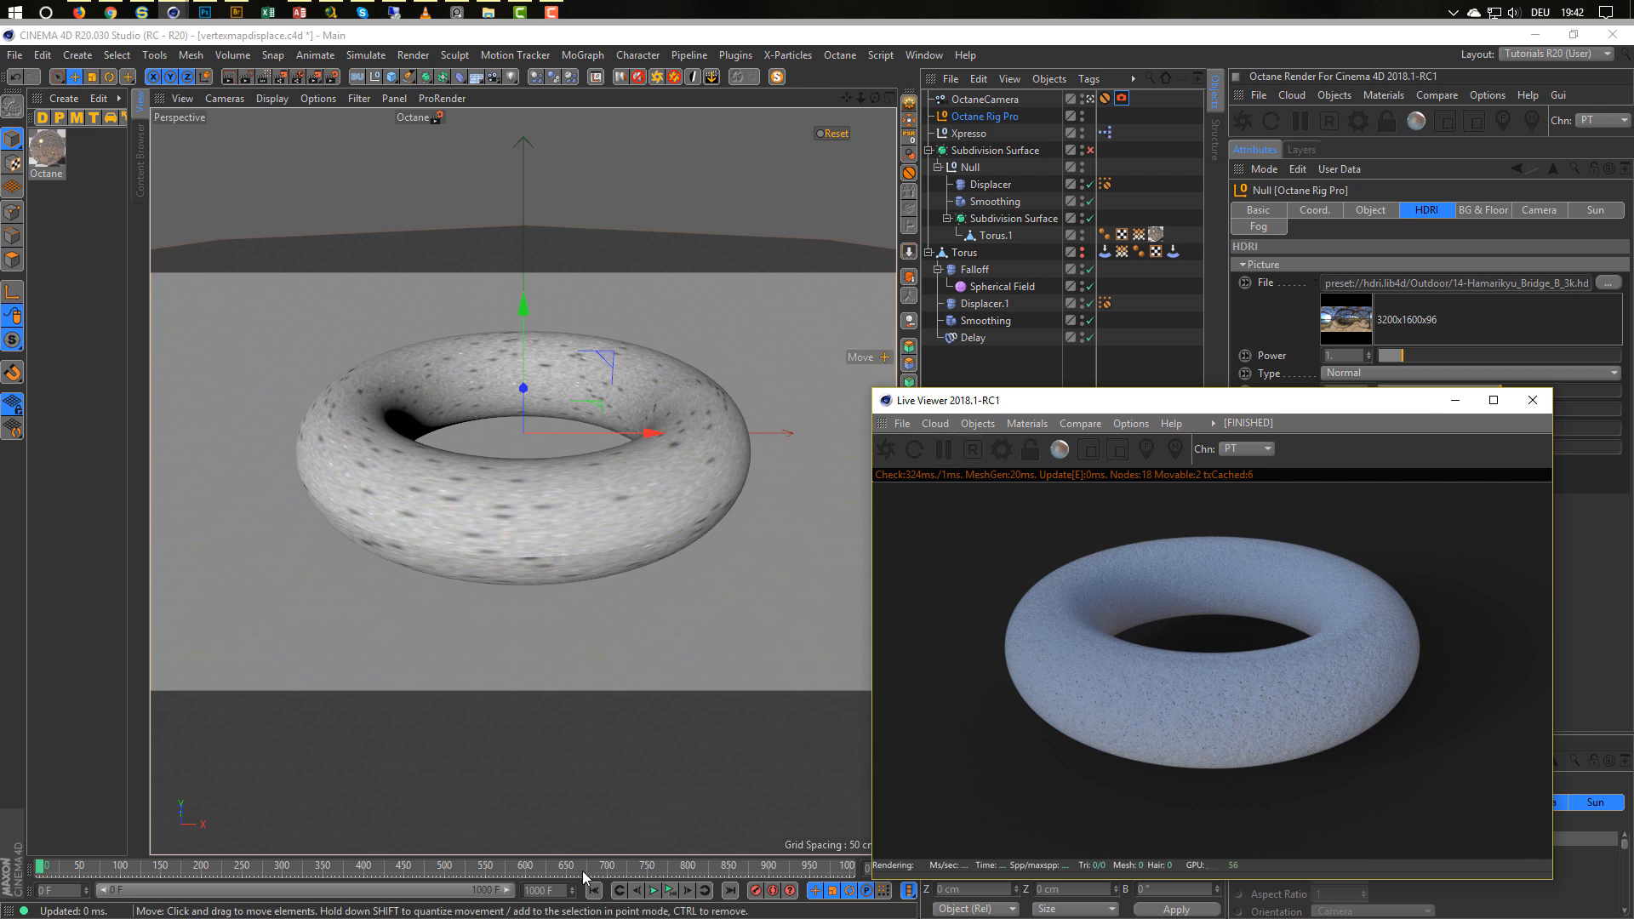
Play the animation to about frame 60 and rerender the displaced torus in the Live Viewer.
click(671, 890)
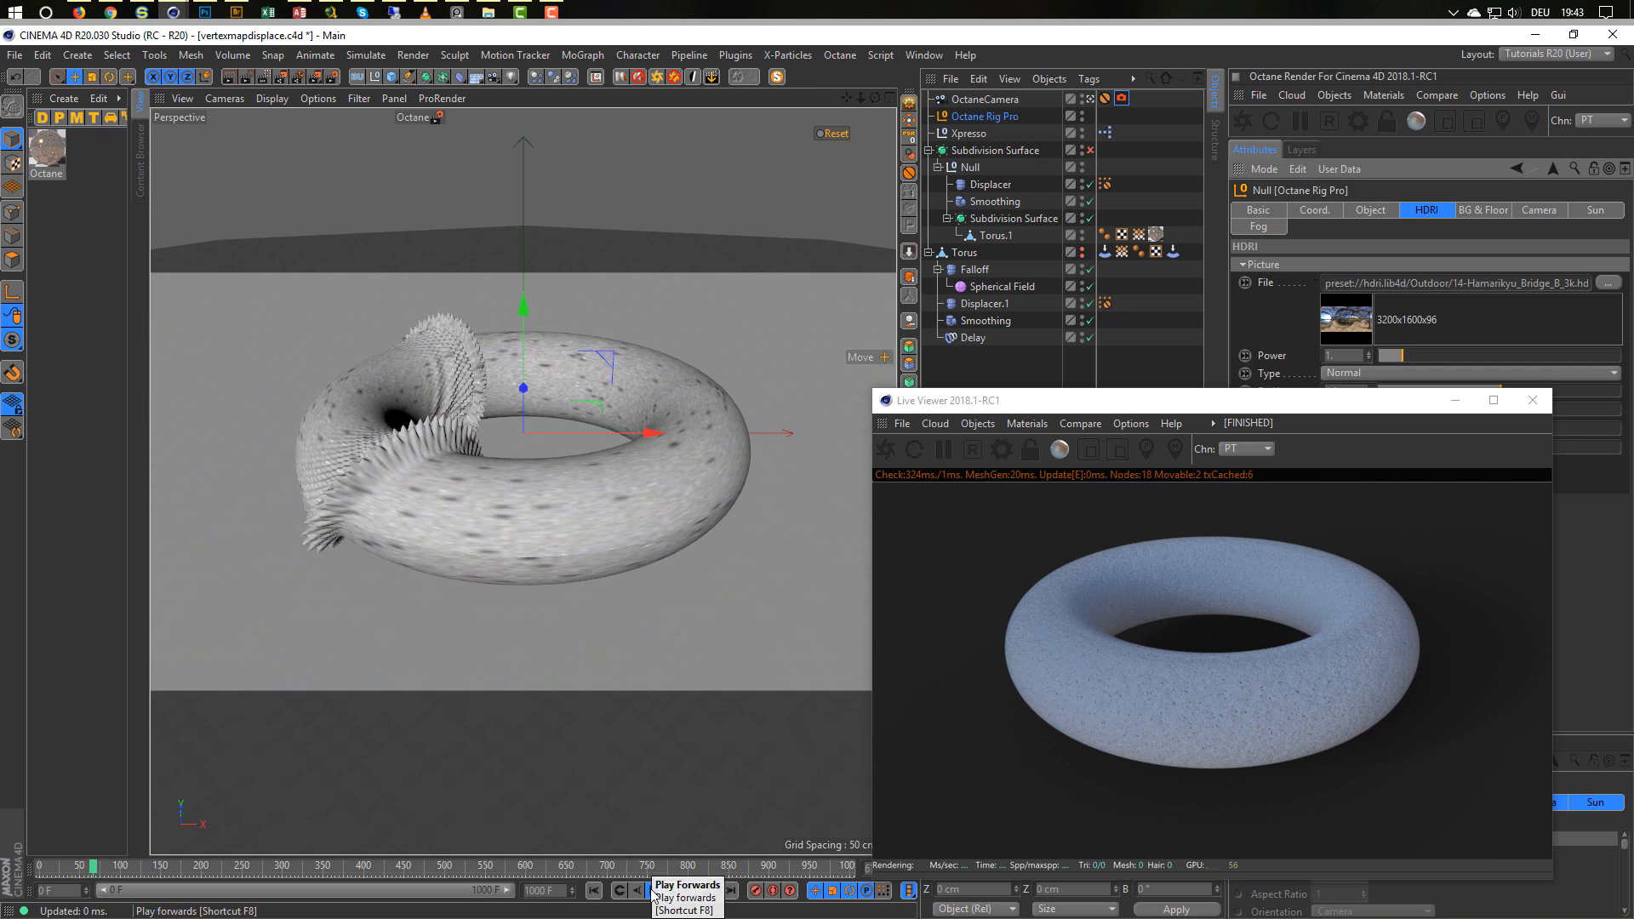
click(654, 891)
click(889, 444)
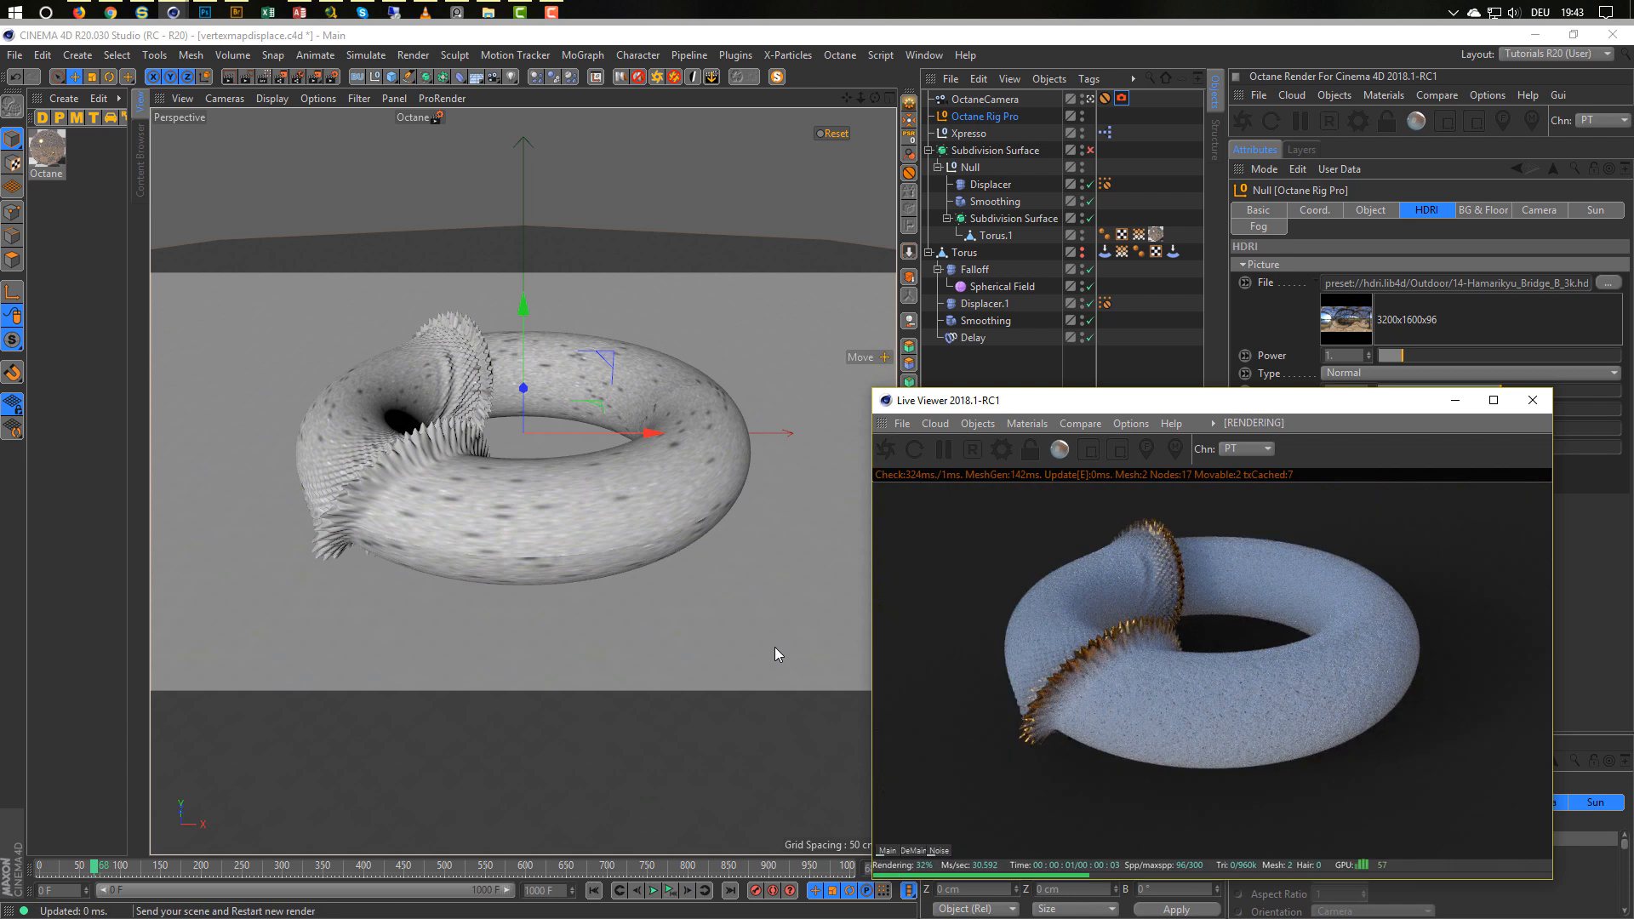
Set the Octane Rig Pro's HDRI intensity to 1.5 and close the Live Viewer.
drag(1300, 399, 937, 308)
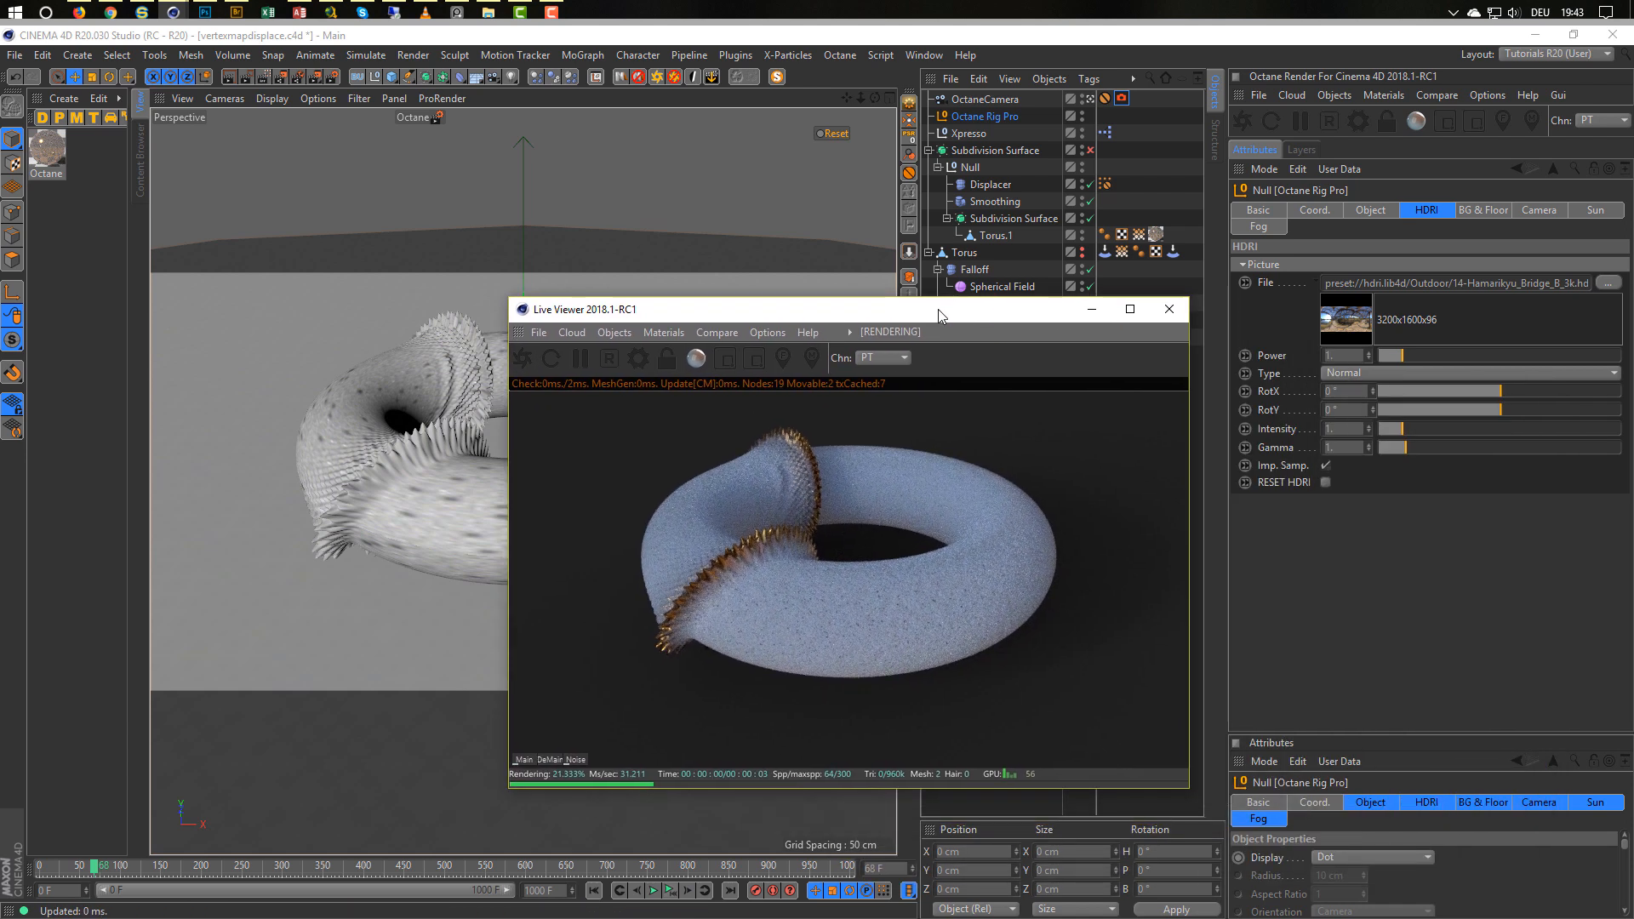
drag(1343, 429, 1273, 433)
text(1.5)
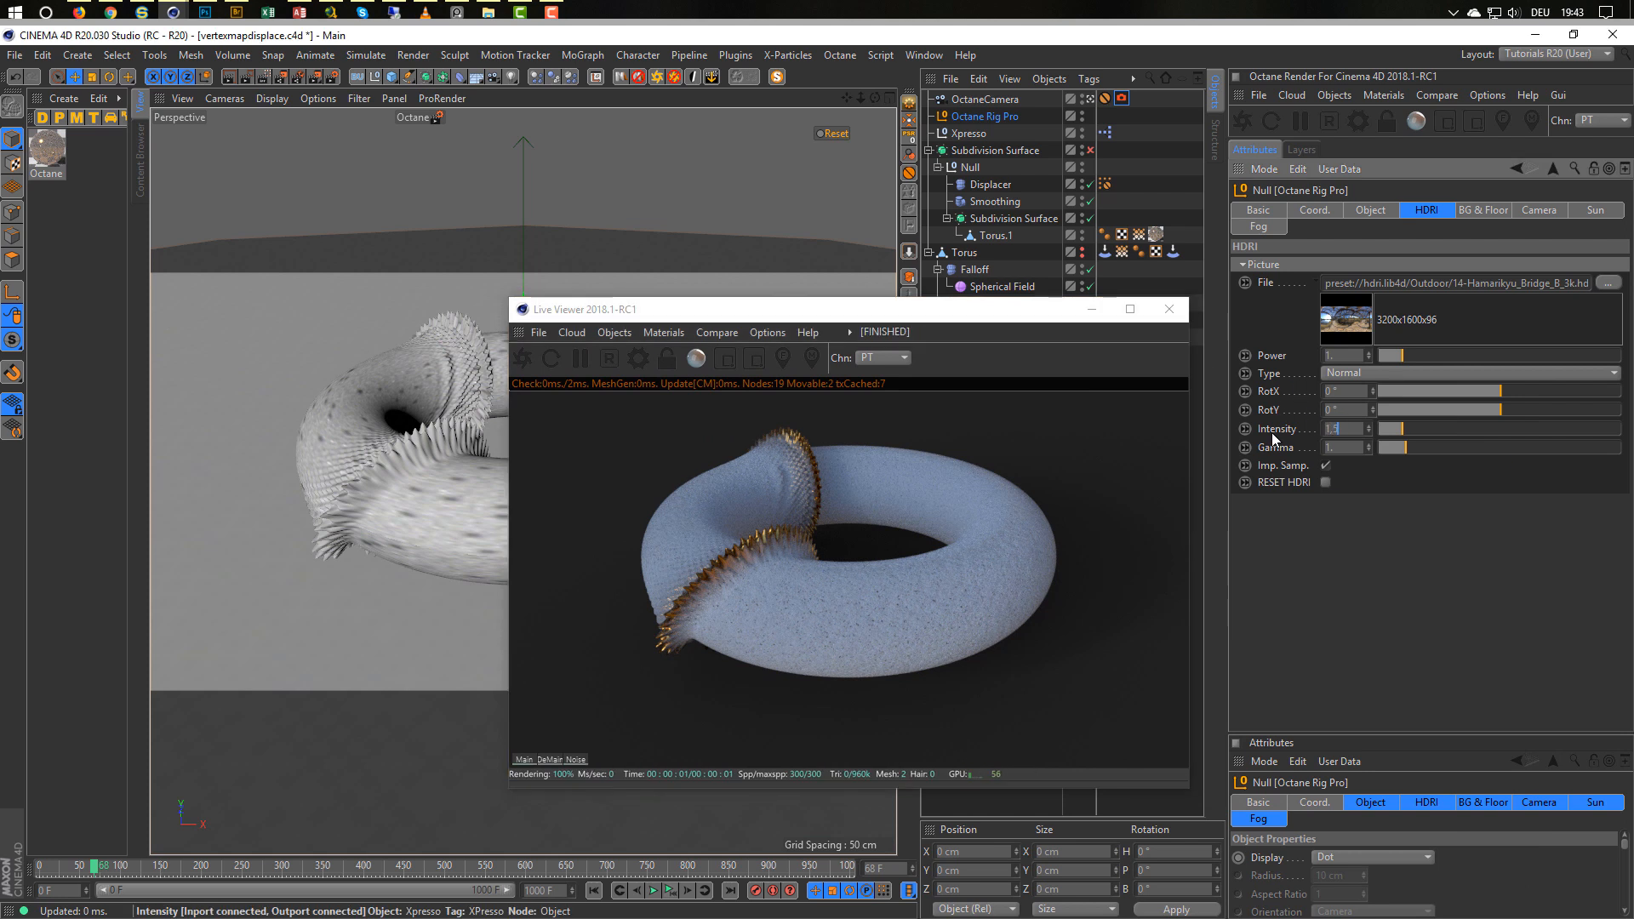
key(Return)
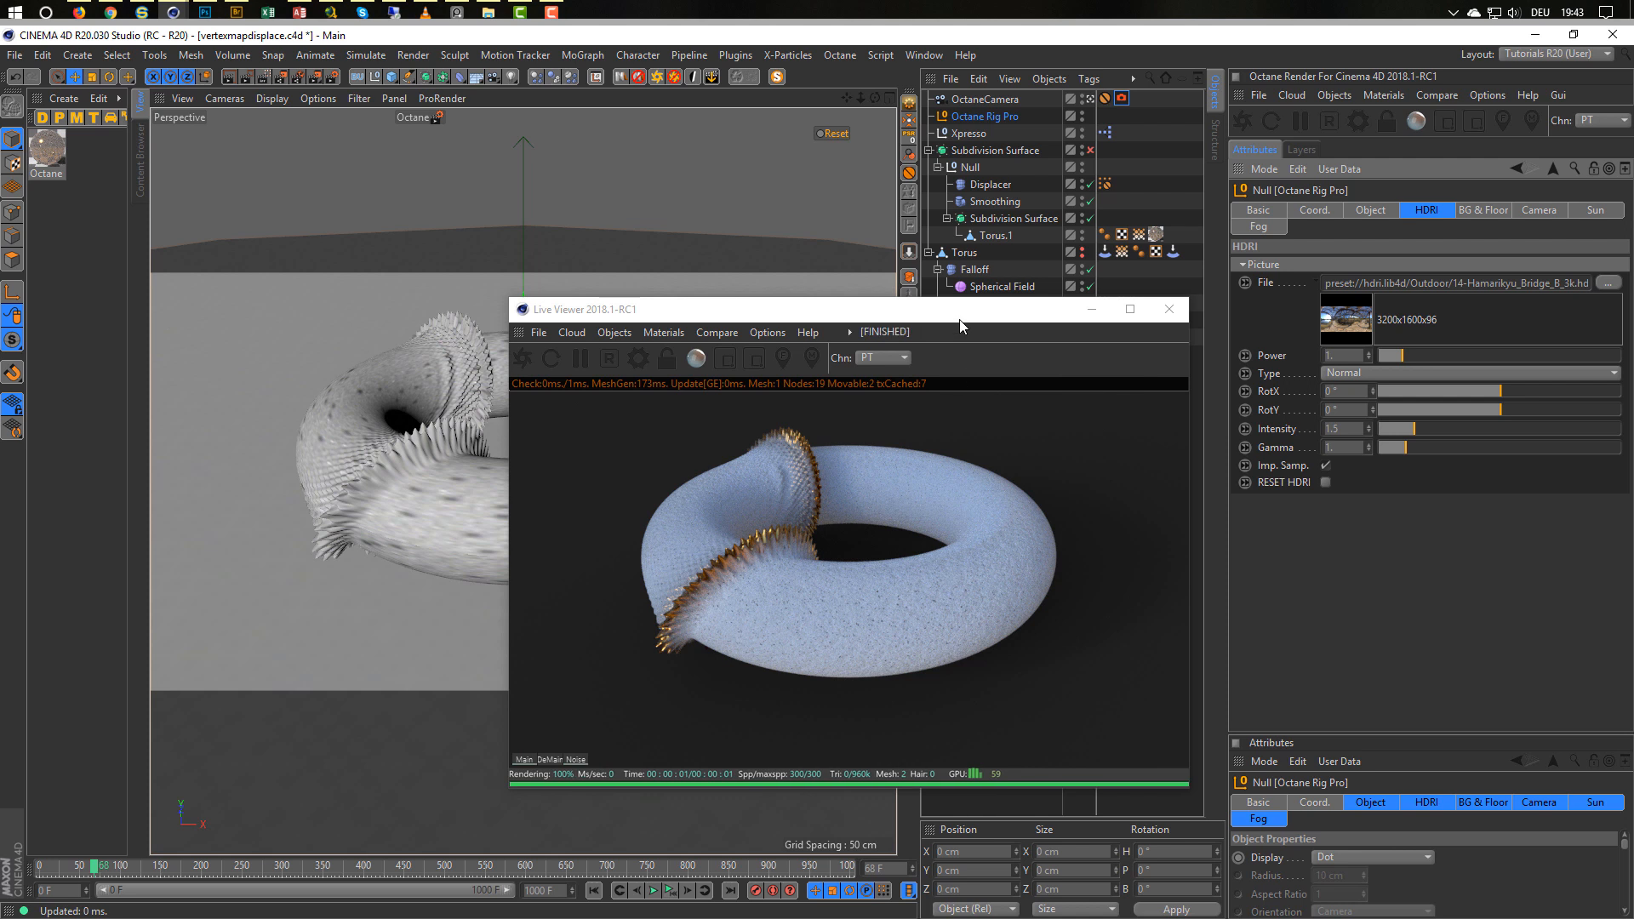
drag(966, 315, 1338, 299)
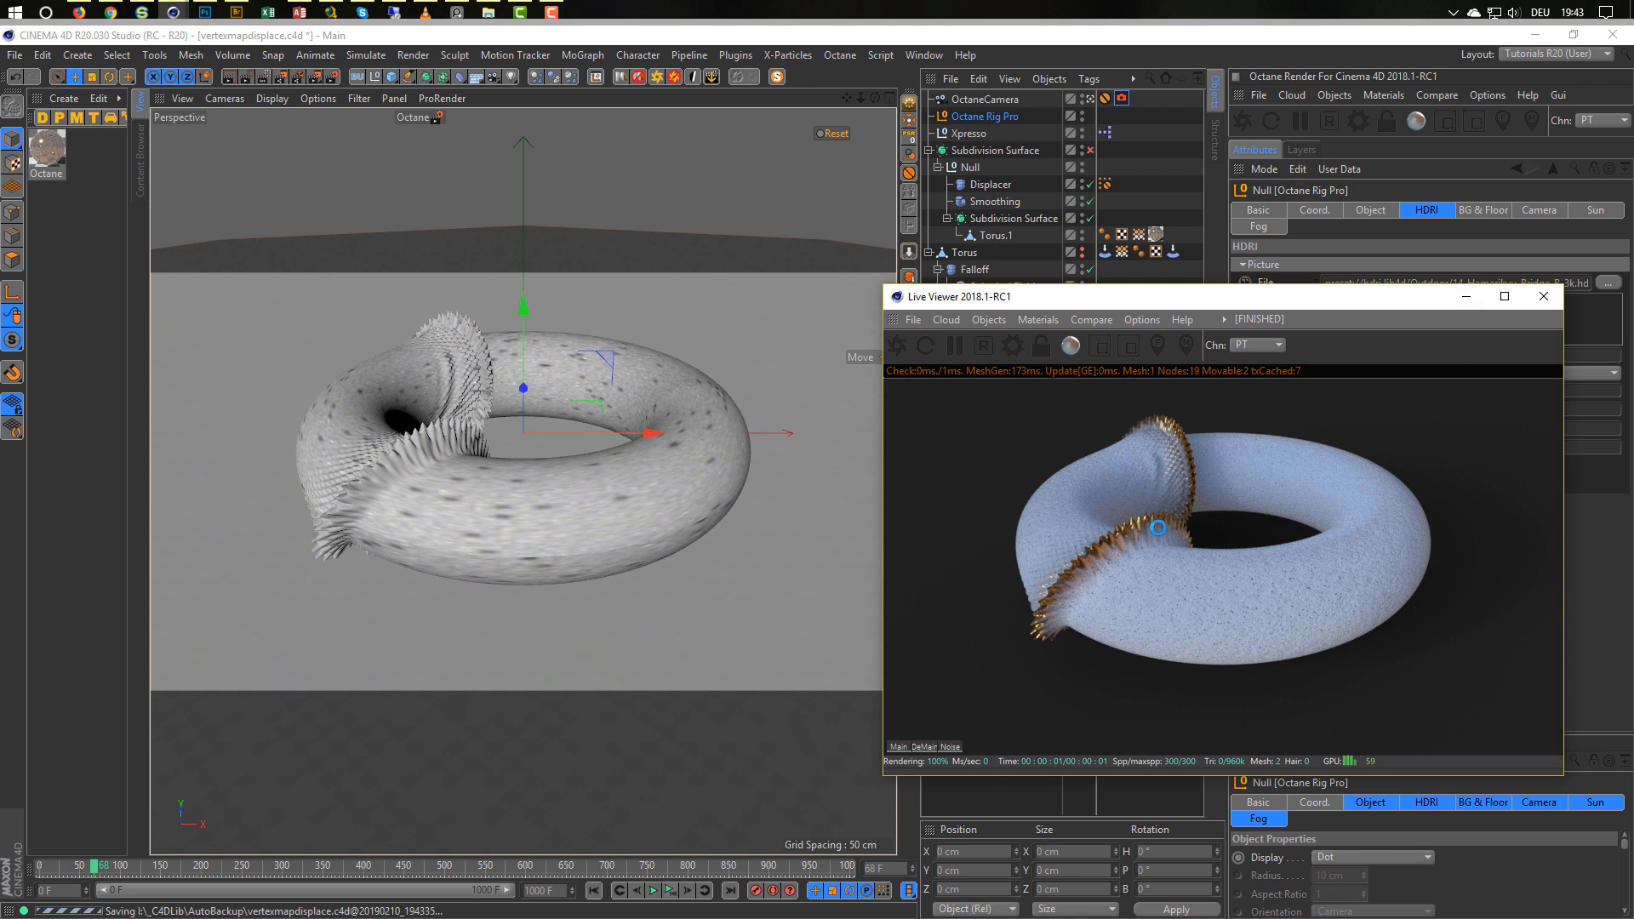
click(1542, 297)
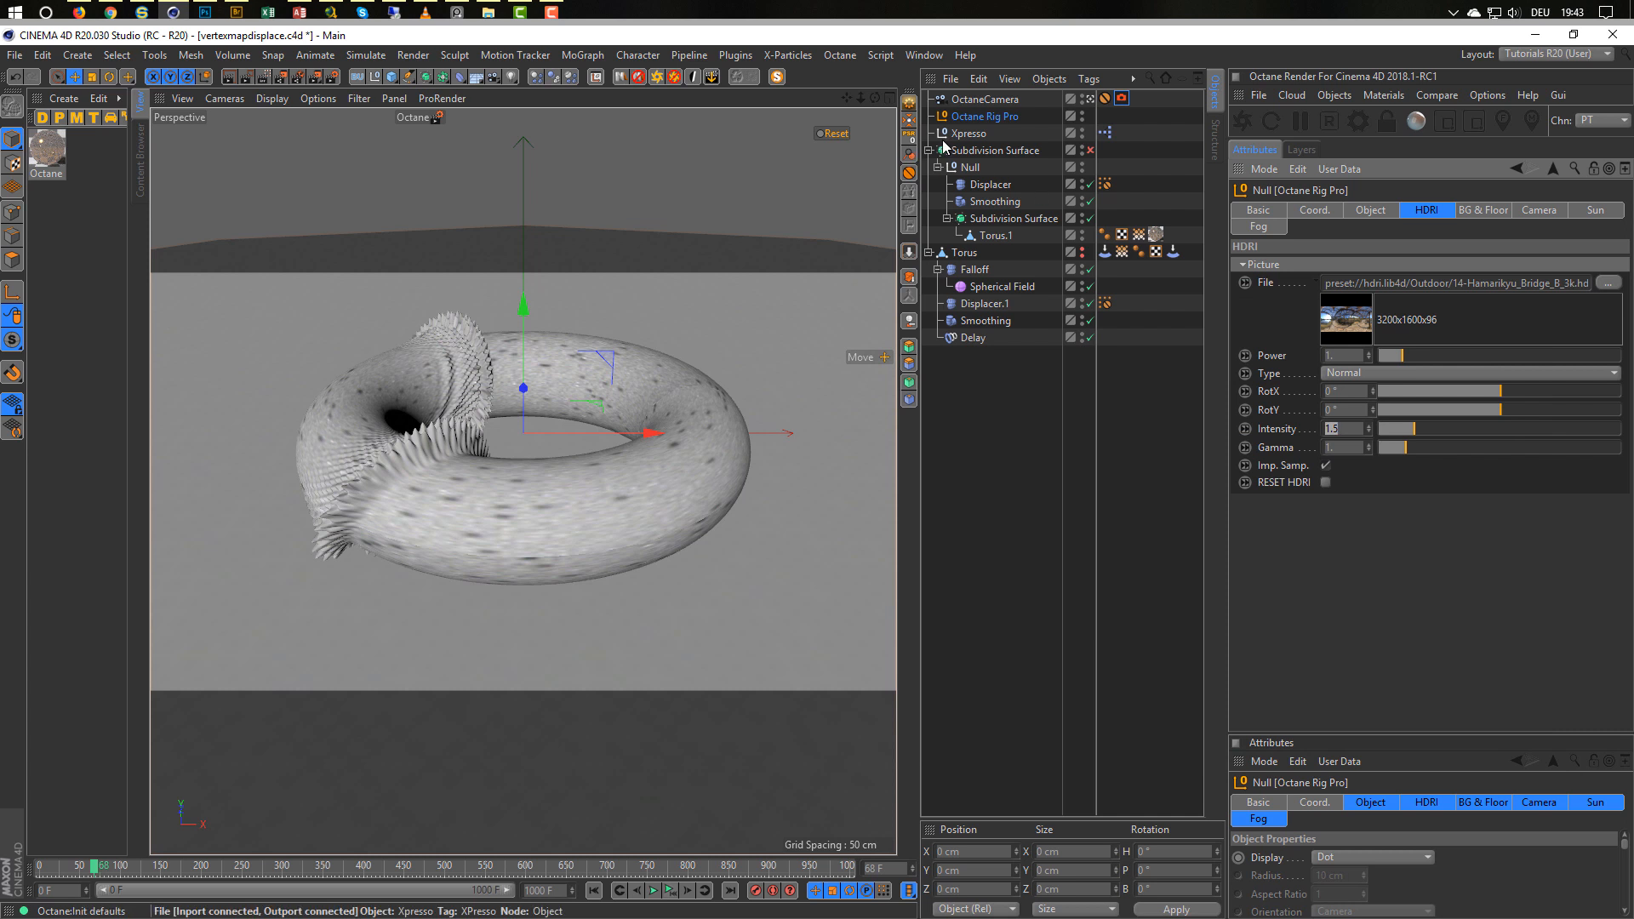
Save the scene incrementally as a new file version.
click(1155, 234)
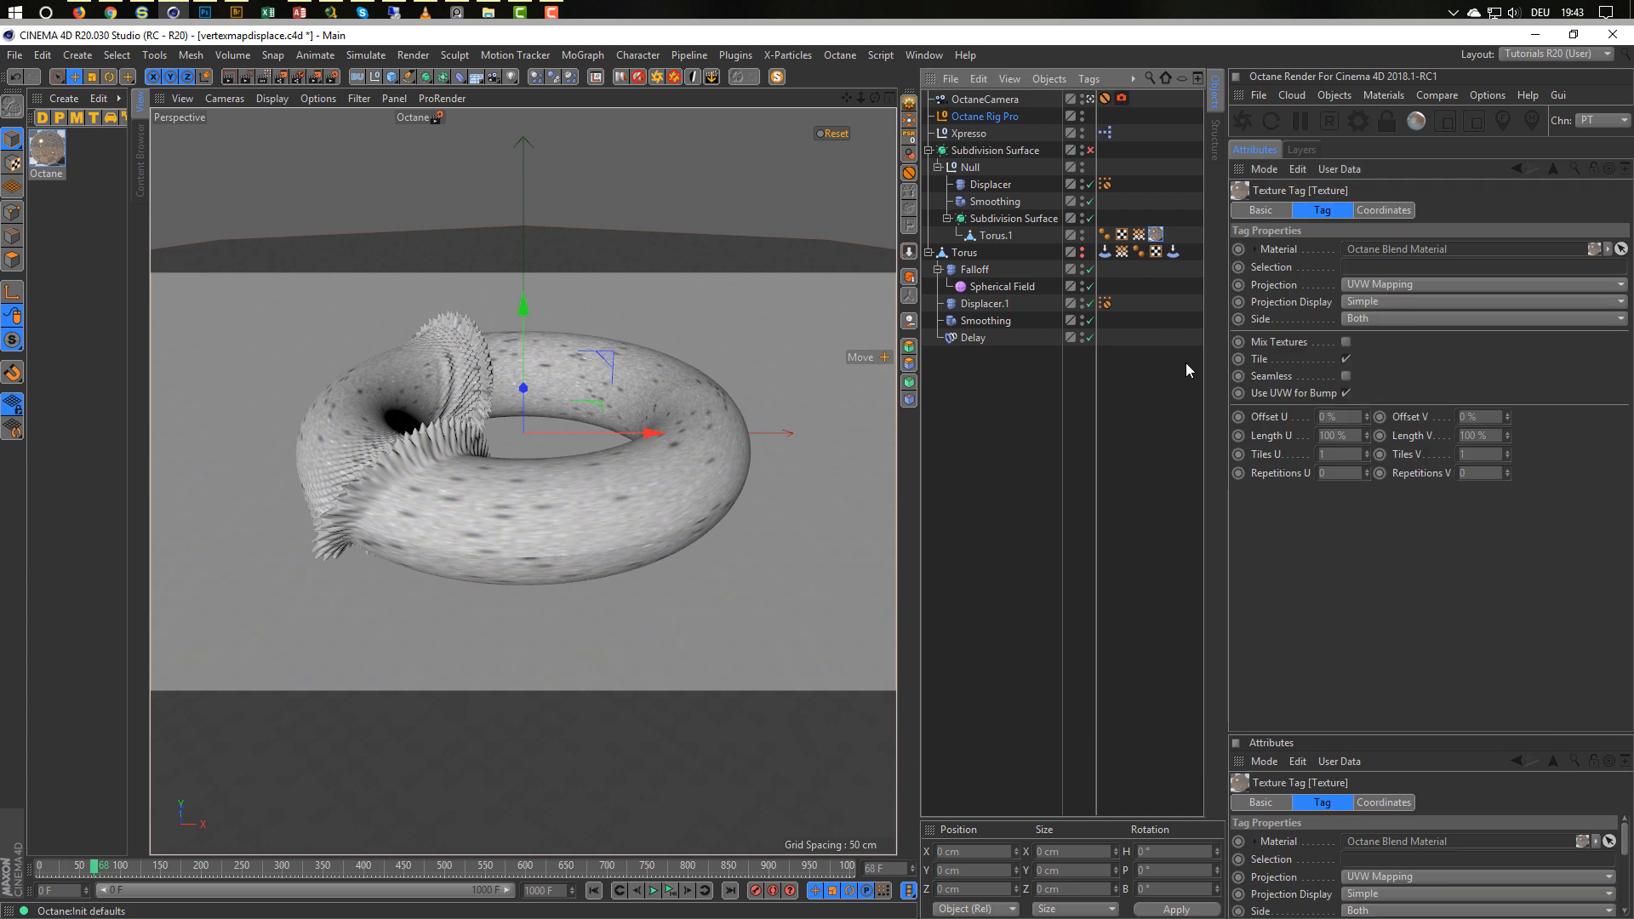
click(15, 55)
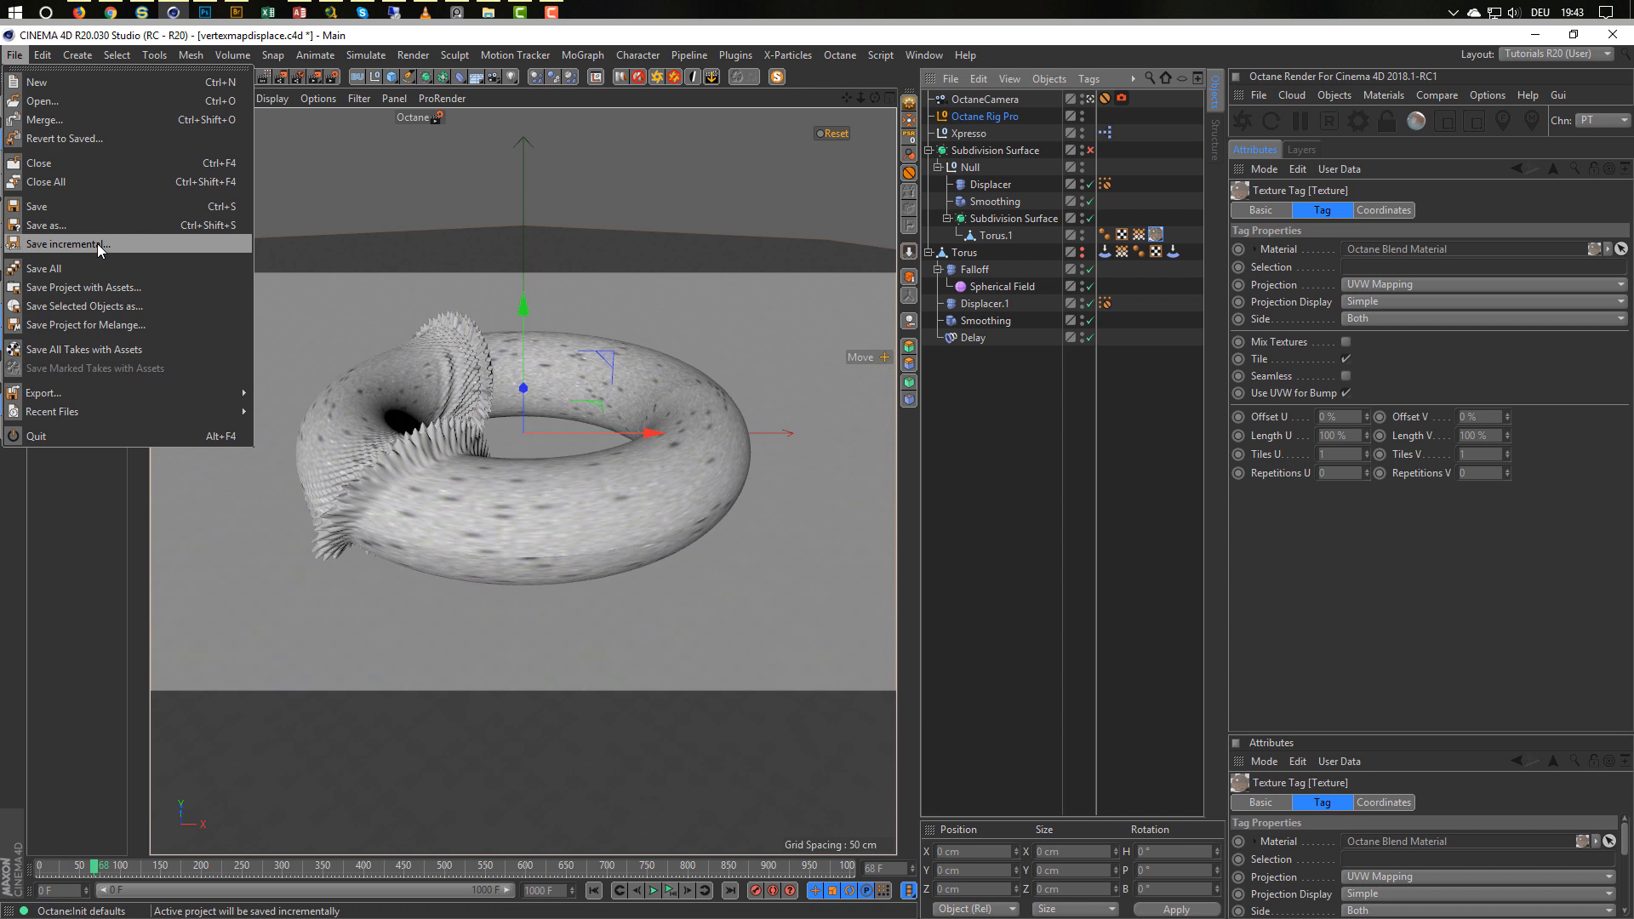
click(99, 244)
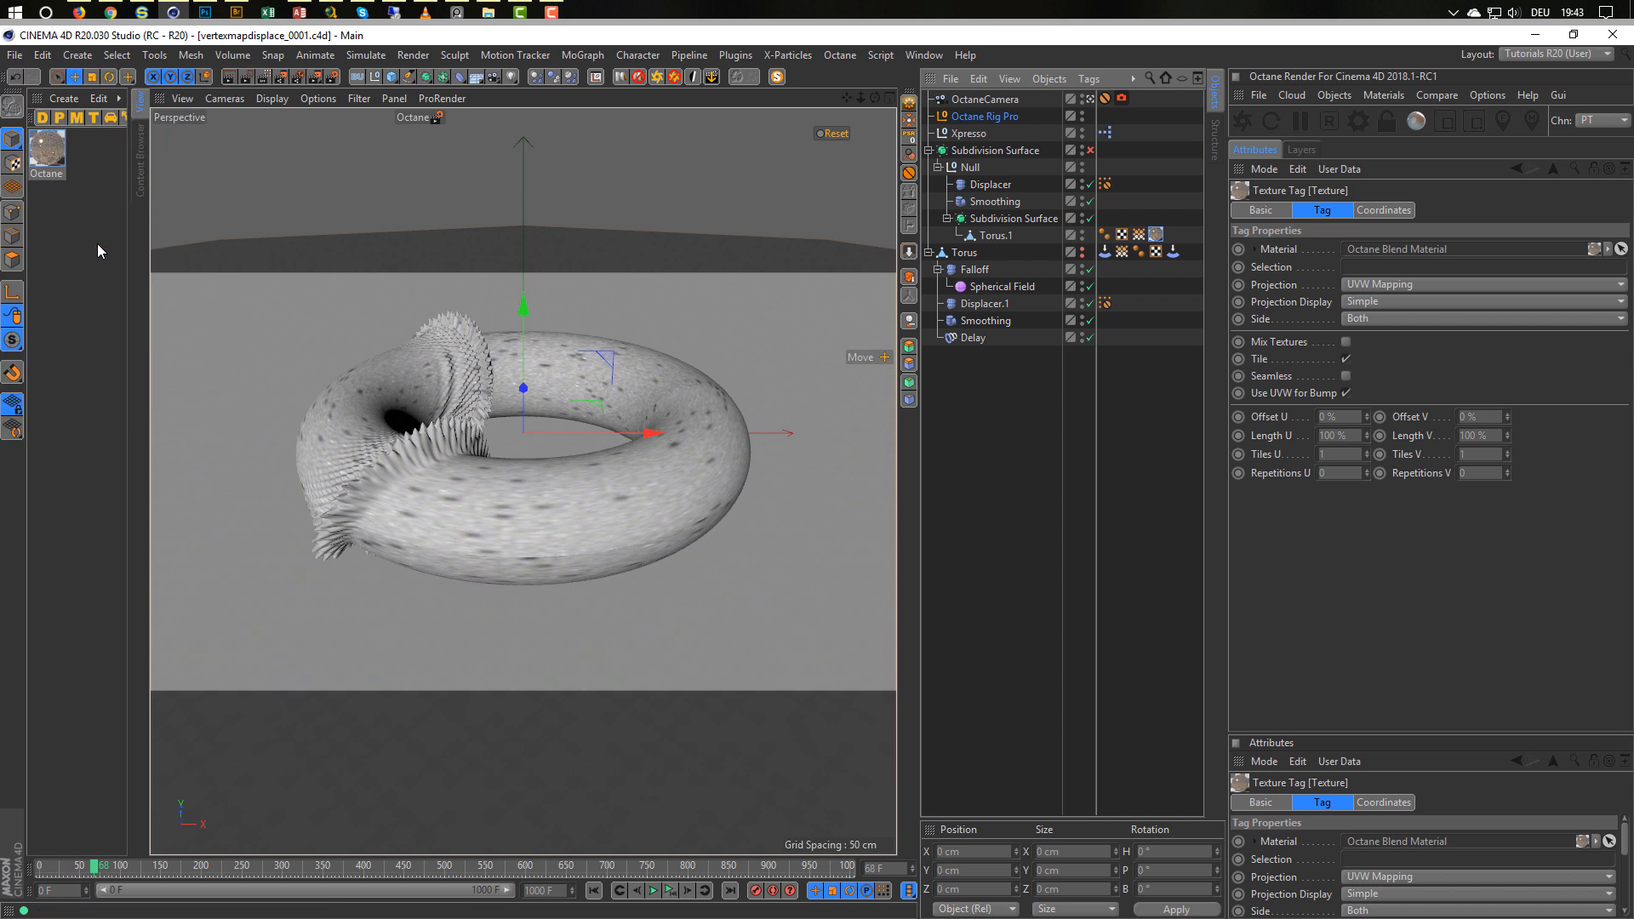
Delete the Octane blend material and the Octane Rig Pro from the scene.
click(38, 150)
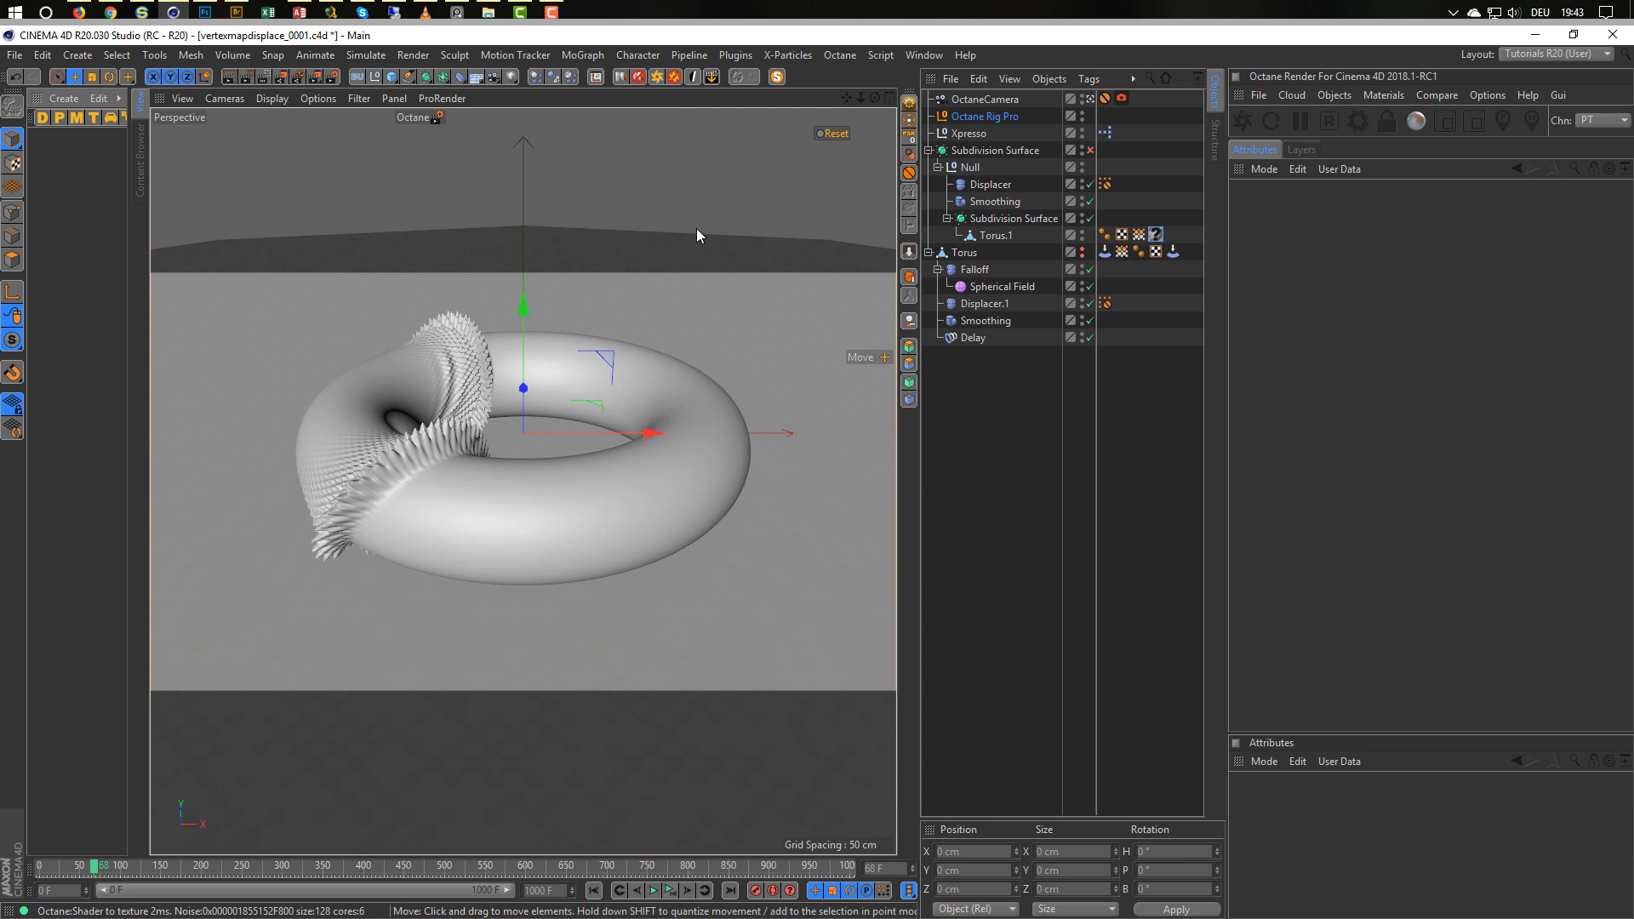
click(994, 115)
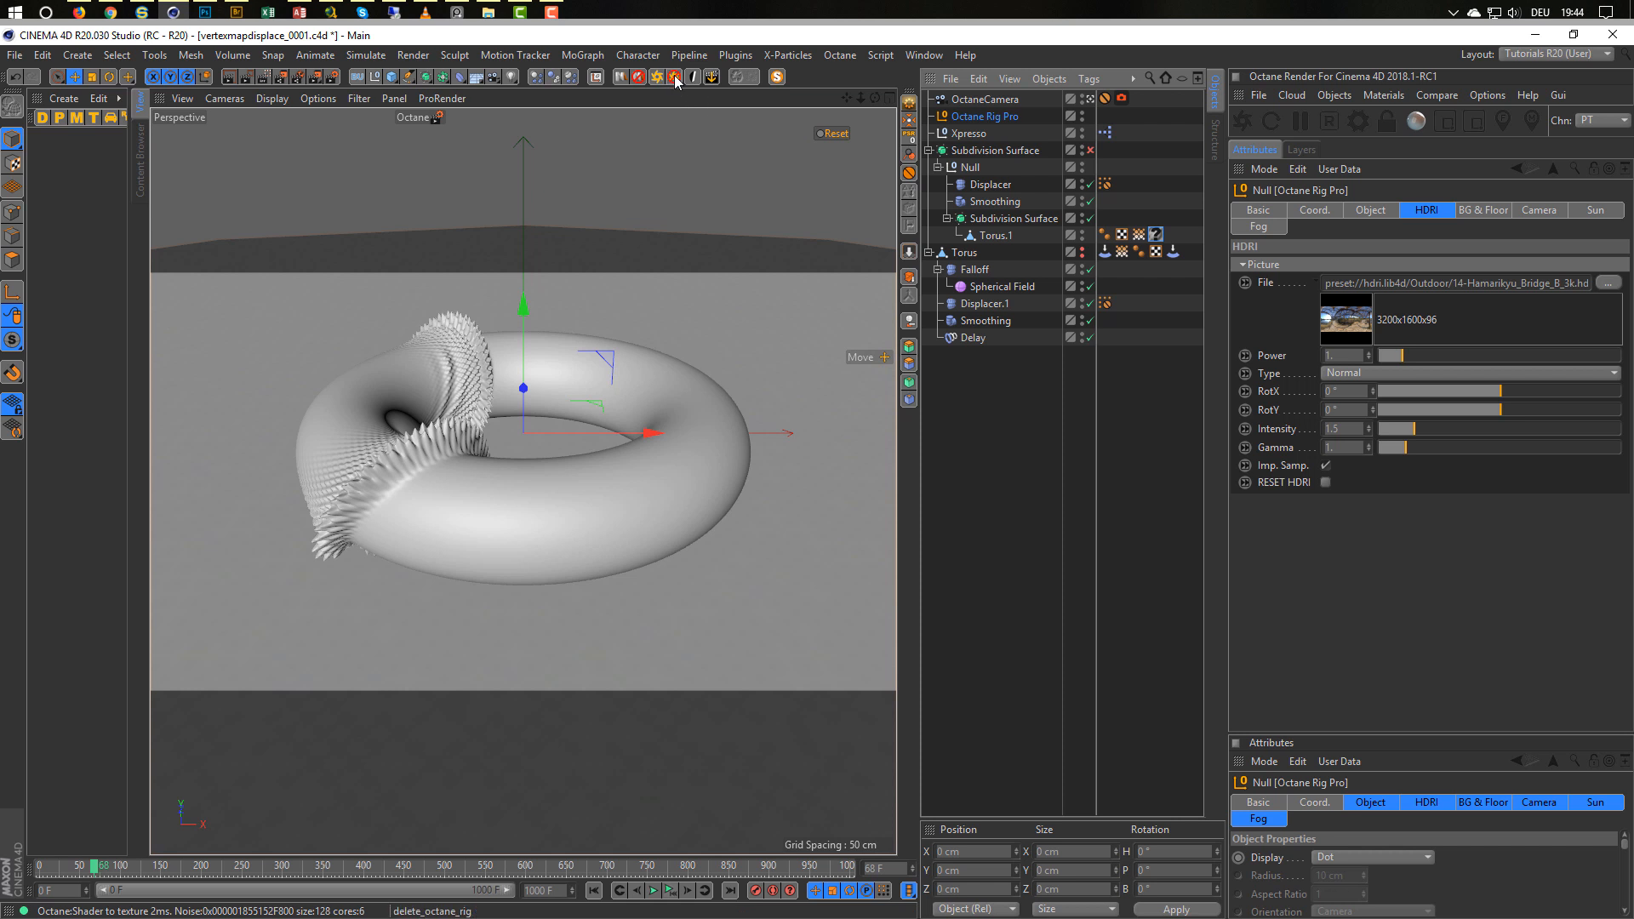
key(Delete)
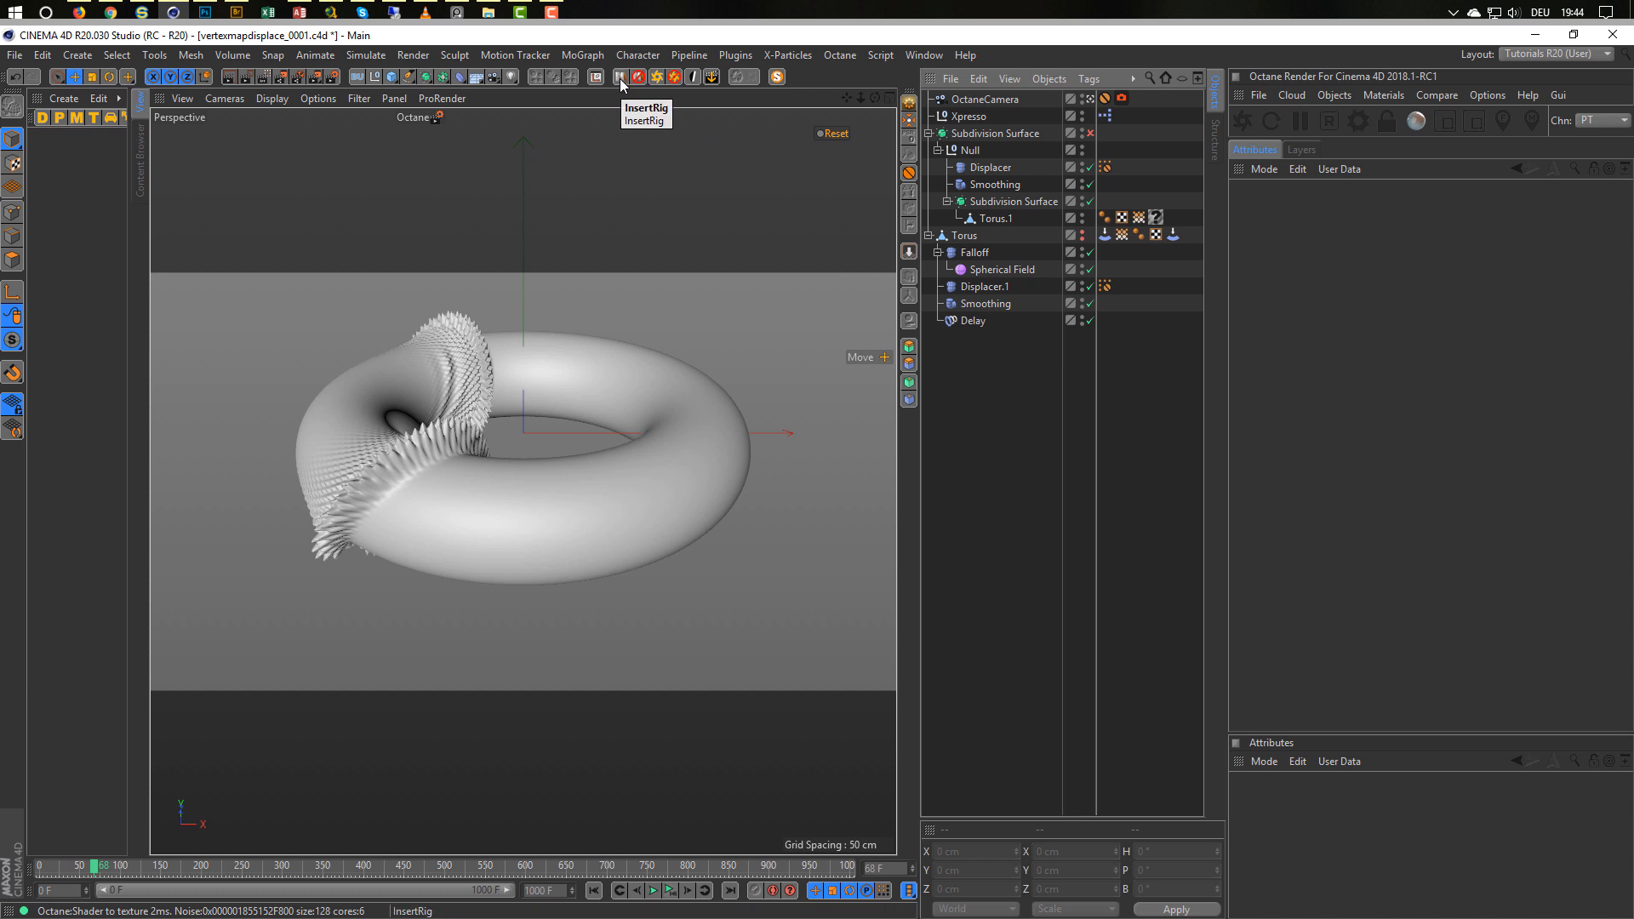
Create a standard material, open it in an enlarged Material Editor and show its reflectance layer's Fresnel settings.
double_click(48, 153)
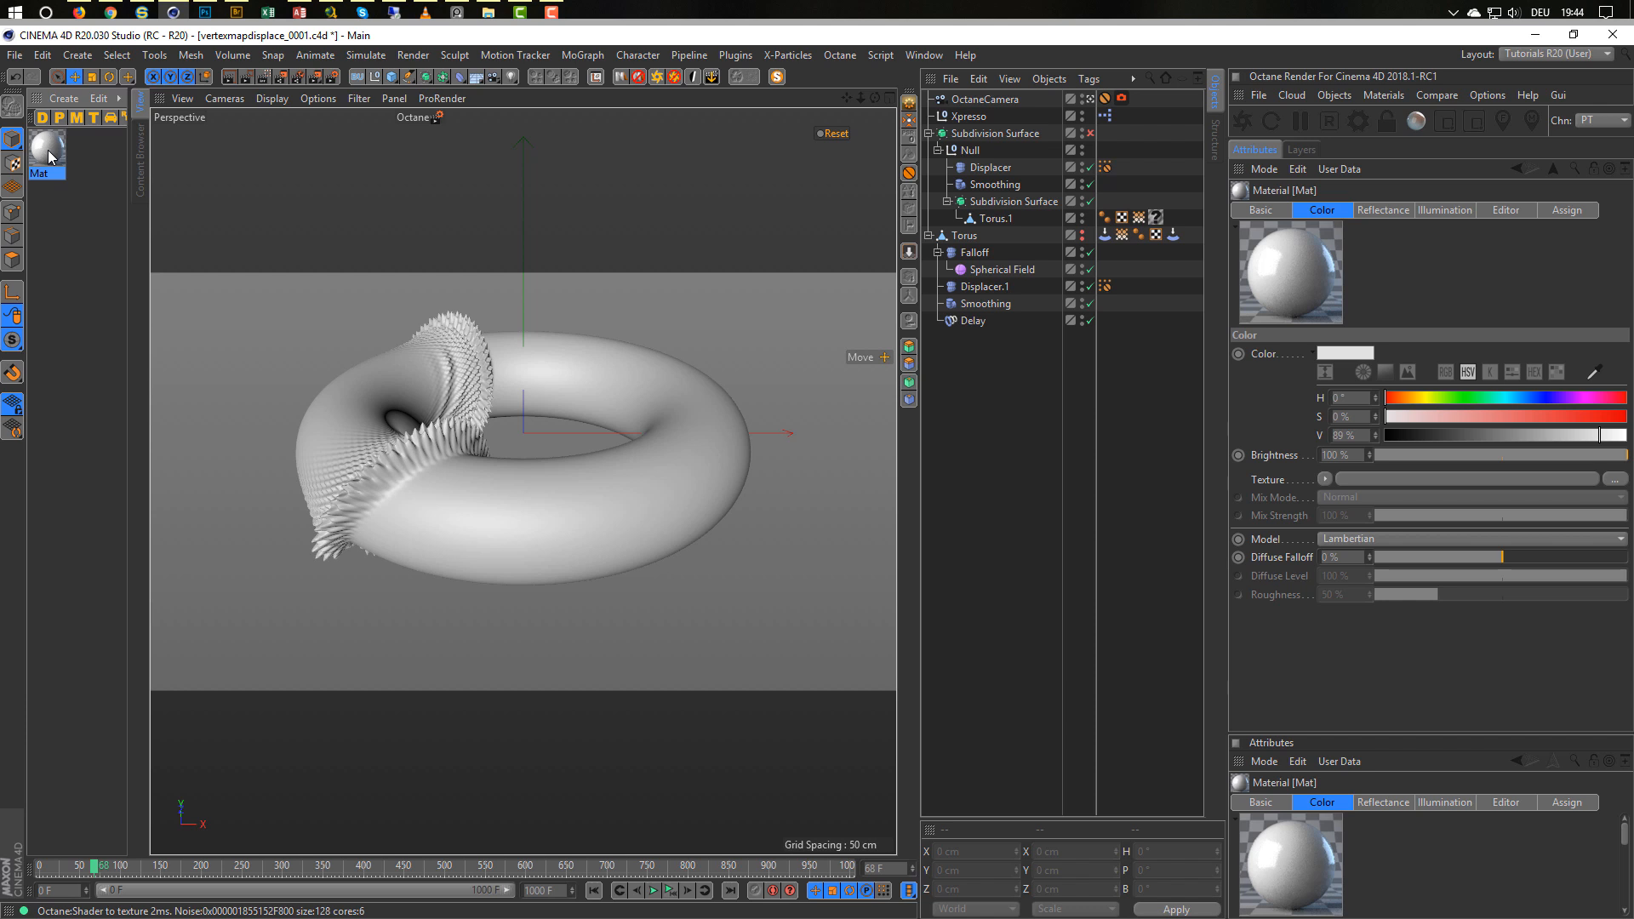
double_click(47, 153)
drag(375, 110, 612, 201)
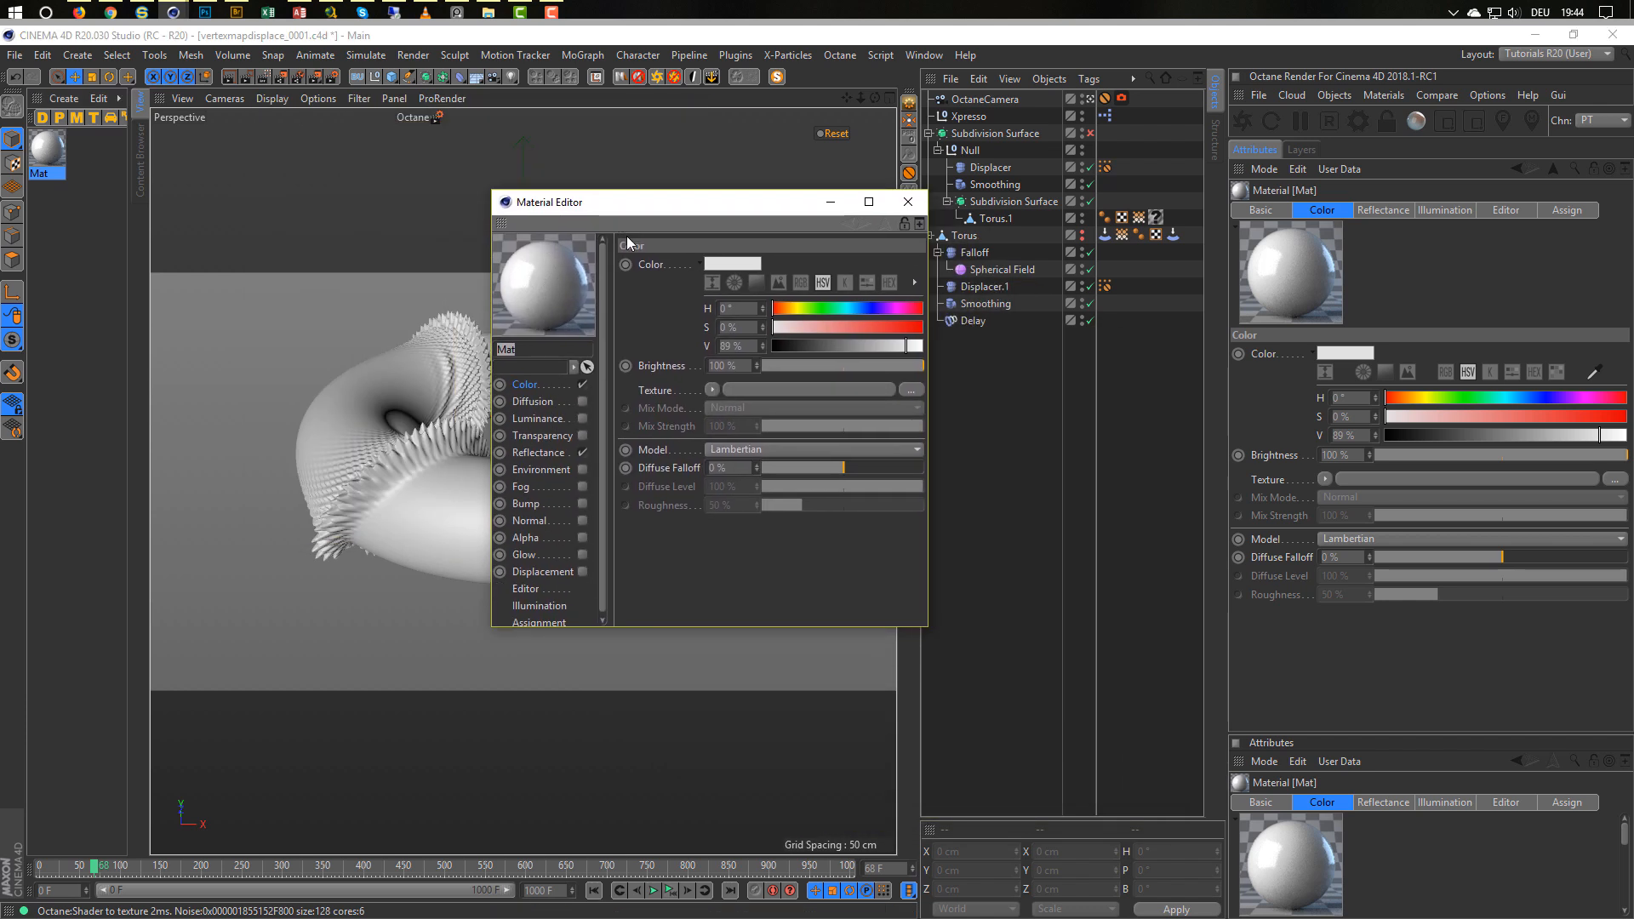
drag(926, 635, 1067, 819)
click(533, 388)
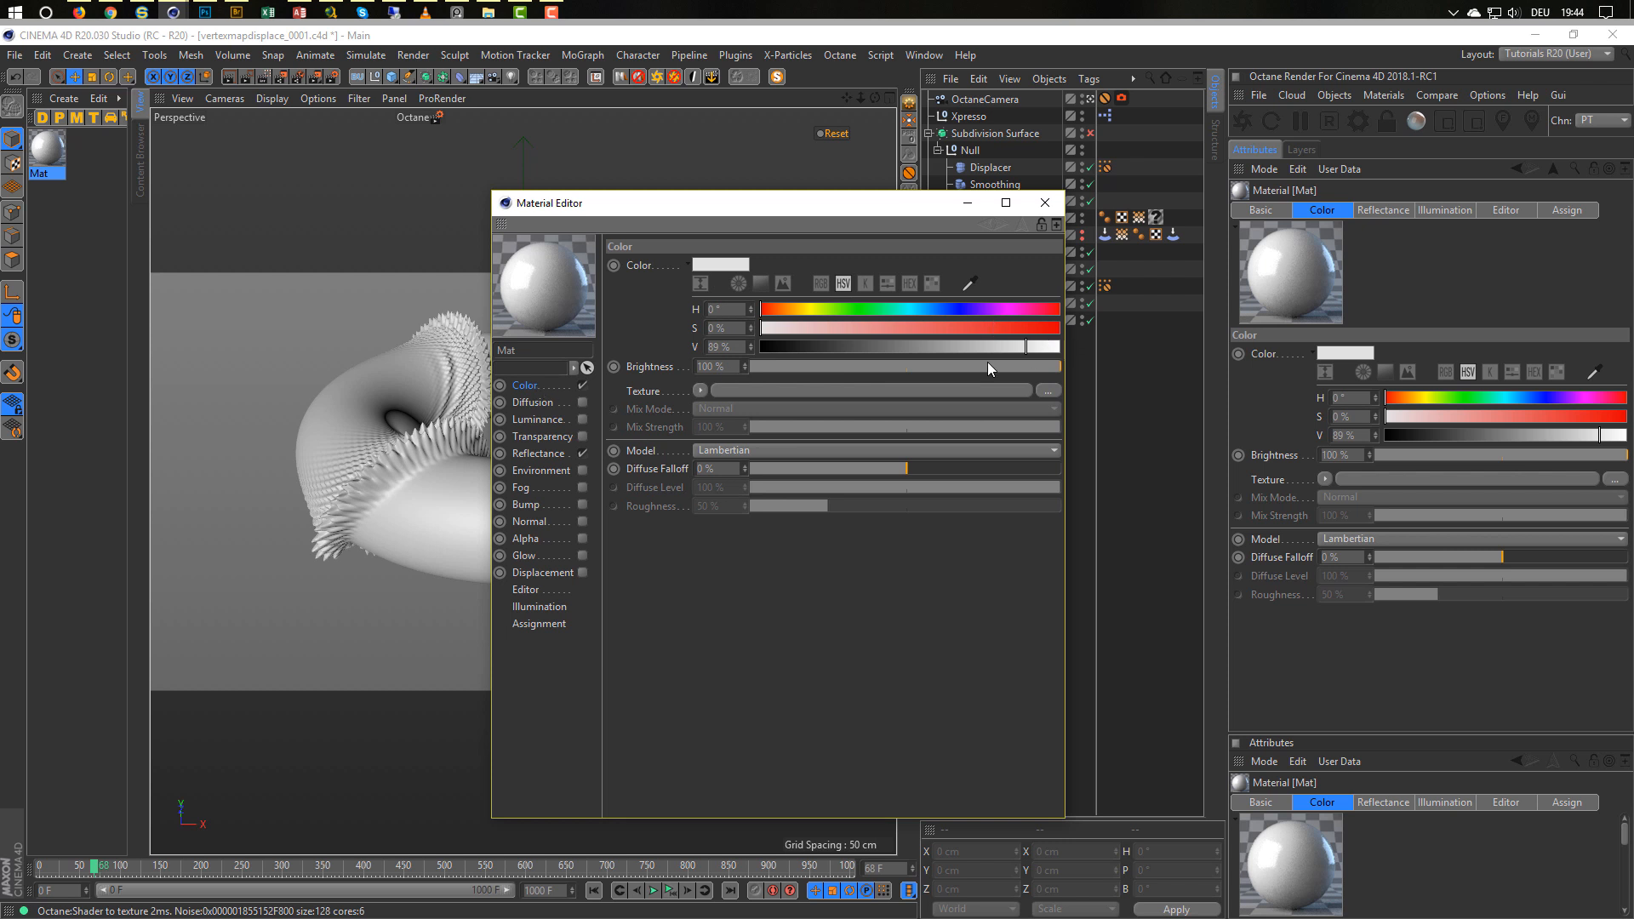
click(572, 456)
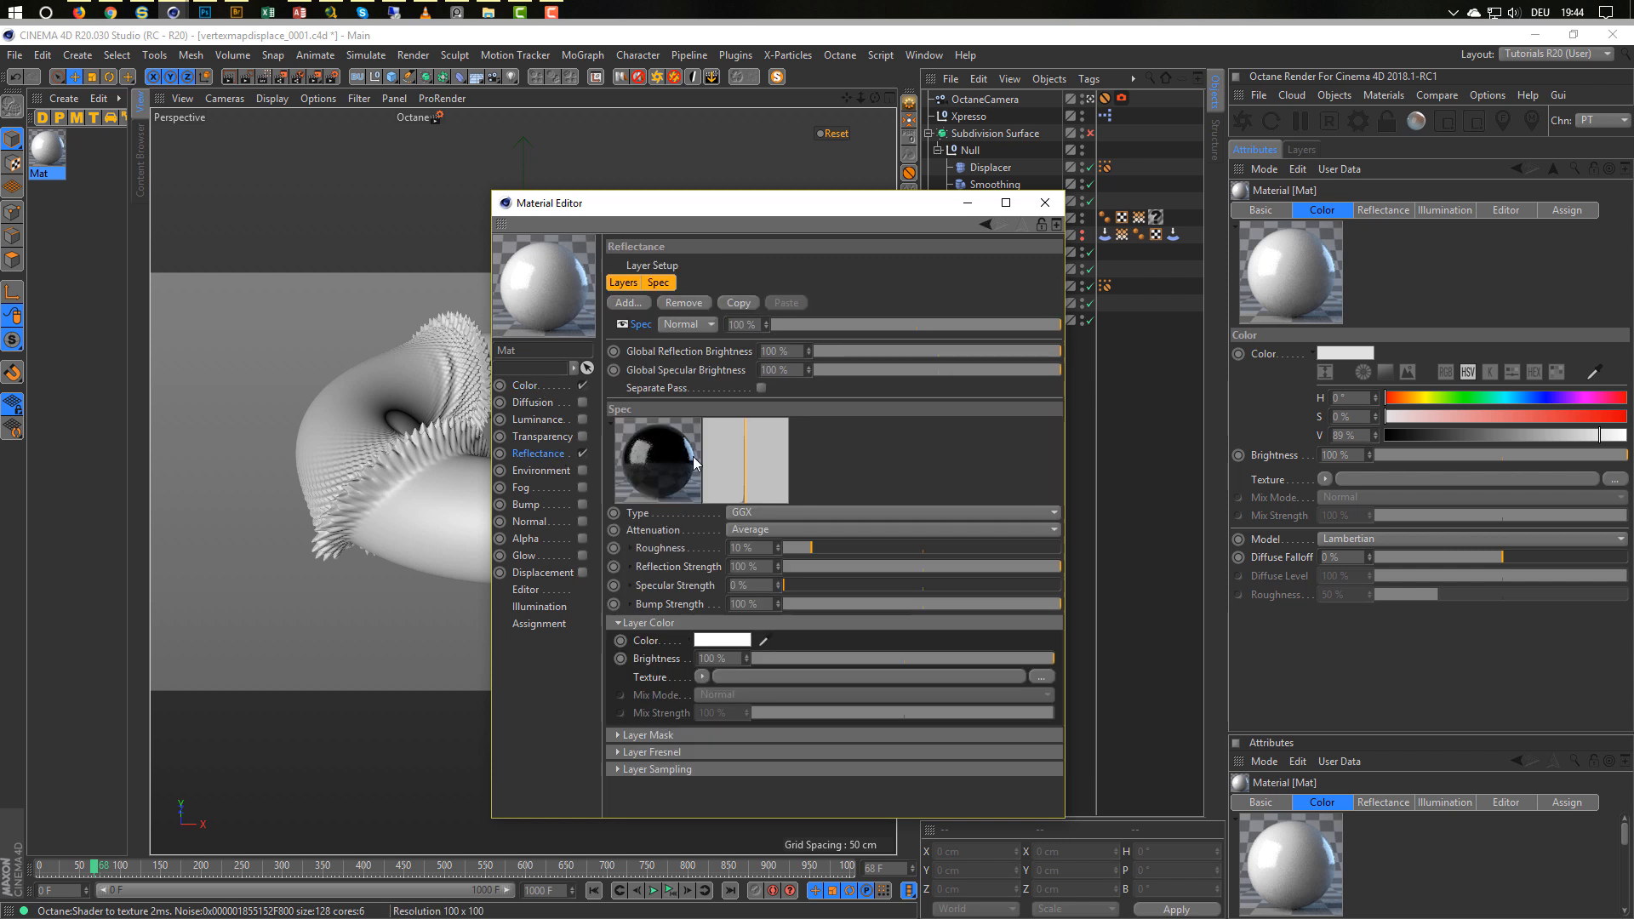
click(680, 753)
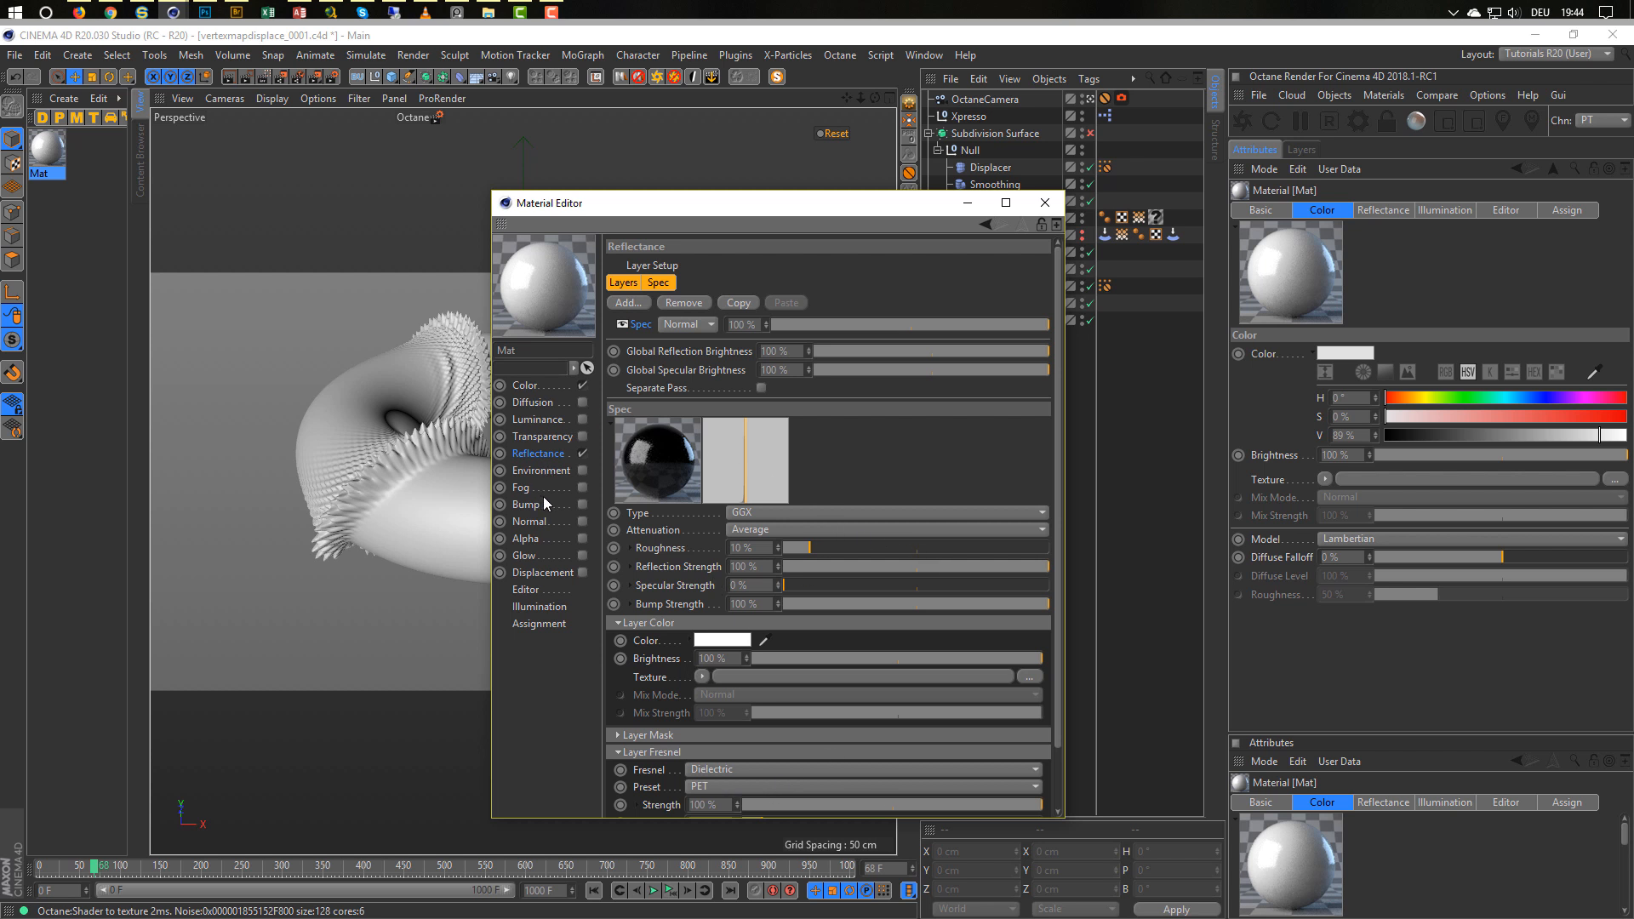
Enable the new material's Bump channel and load a Noise shader as its texture.
click(583, 504)
click(686, 307)
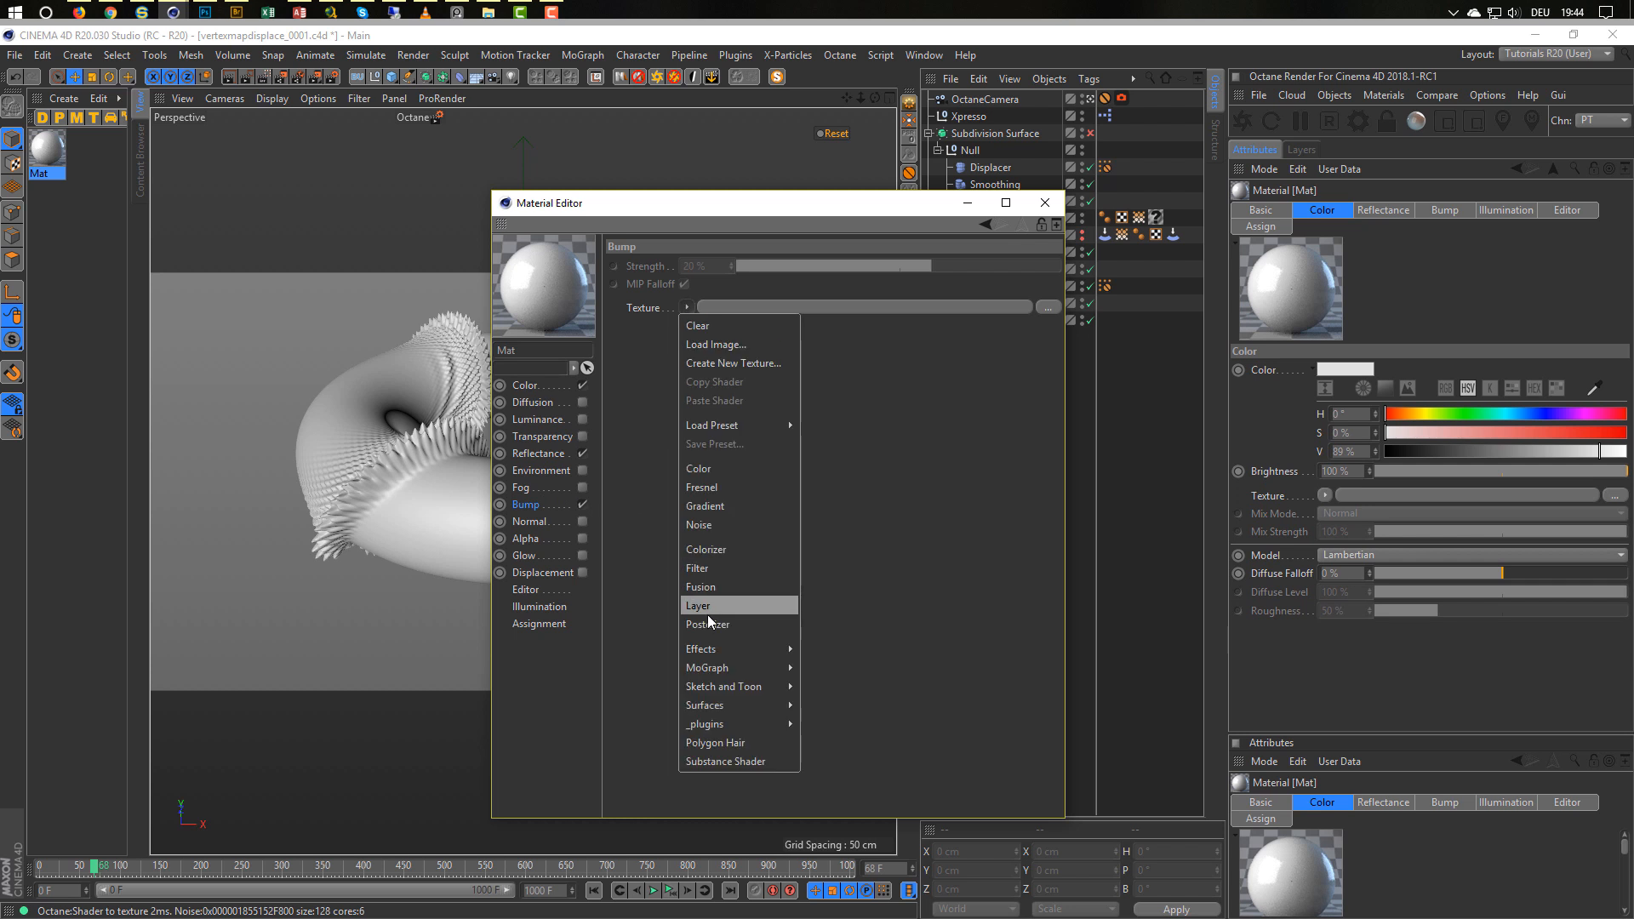
click(717, 525)
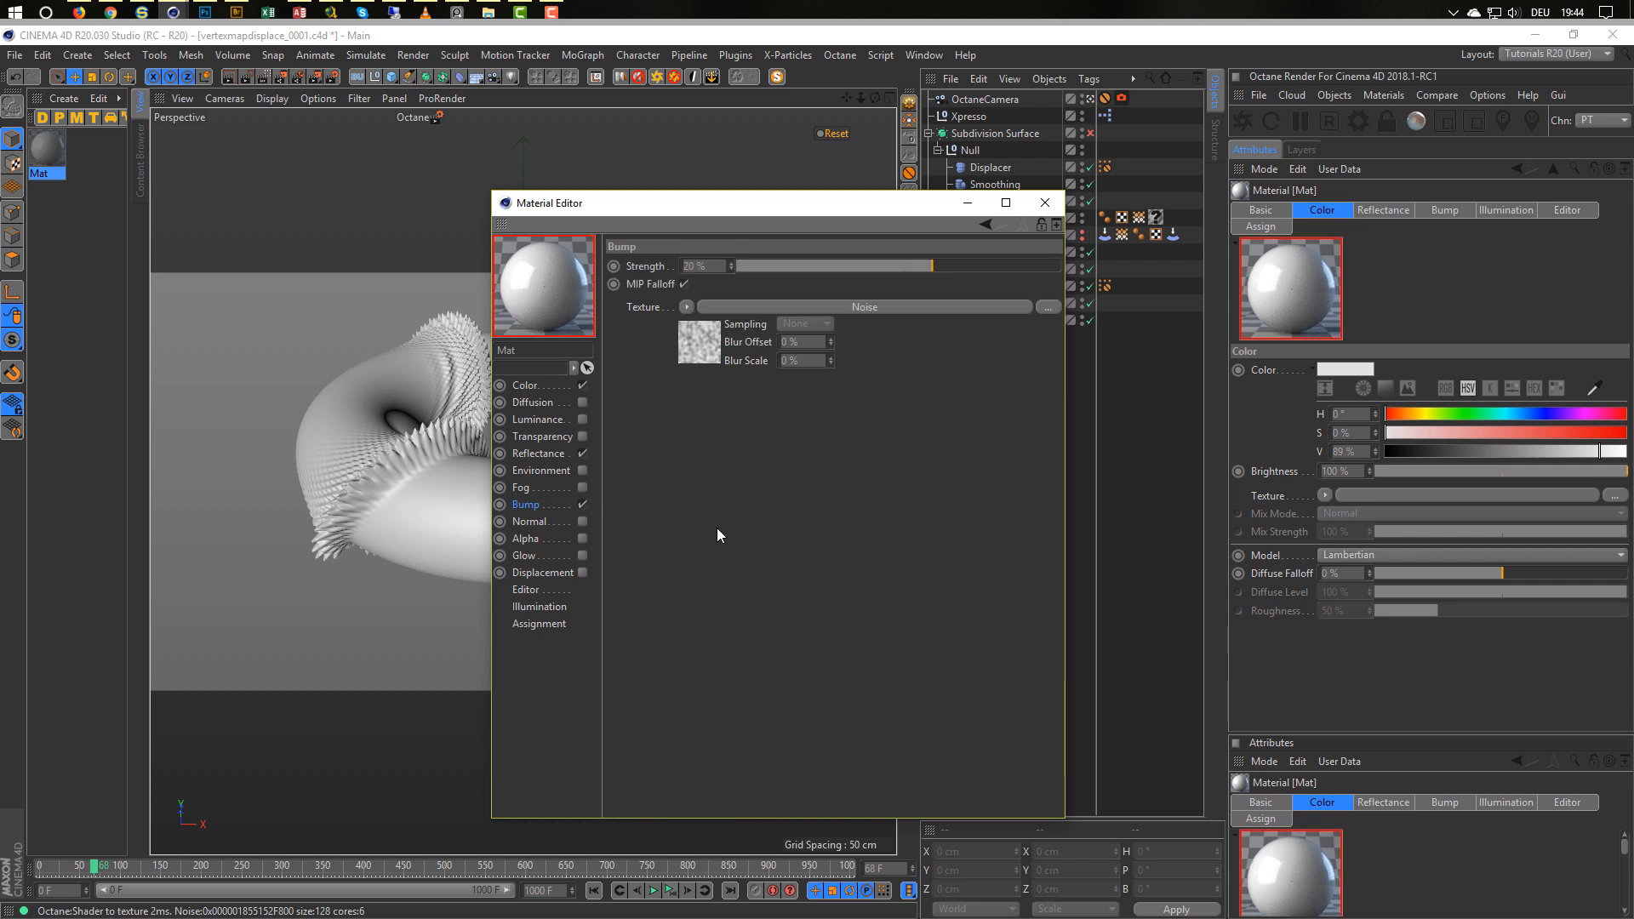
Set the bump Noise shader's global scale to 10 %.
click(703, 341)
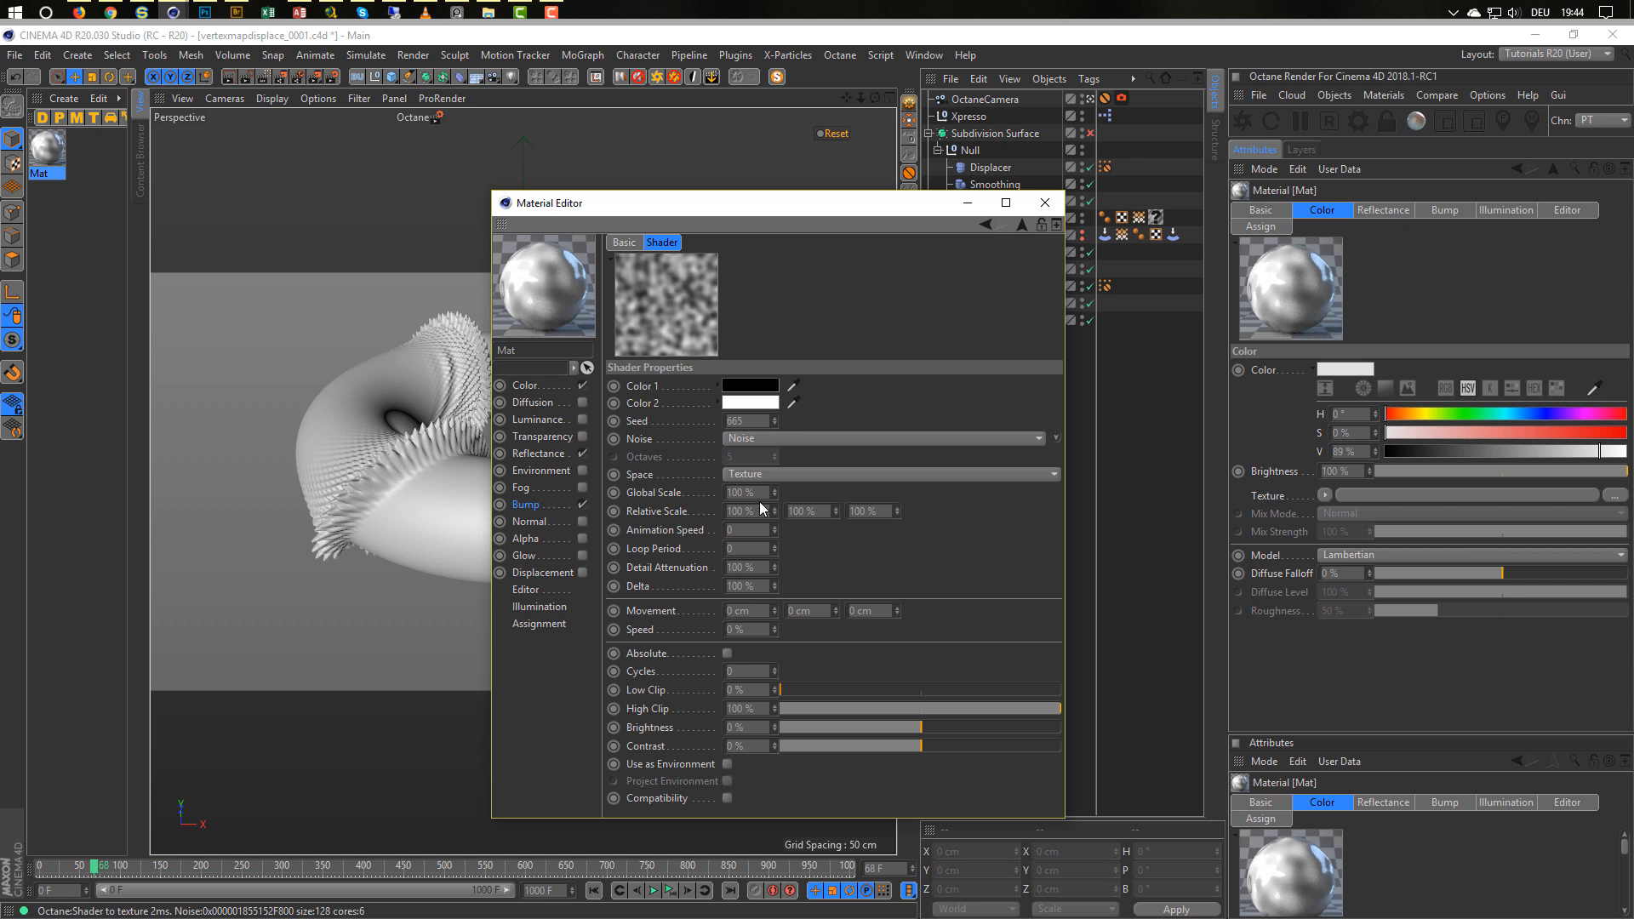
double_click(739, 492)
text(10)
key(Return)
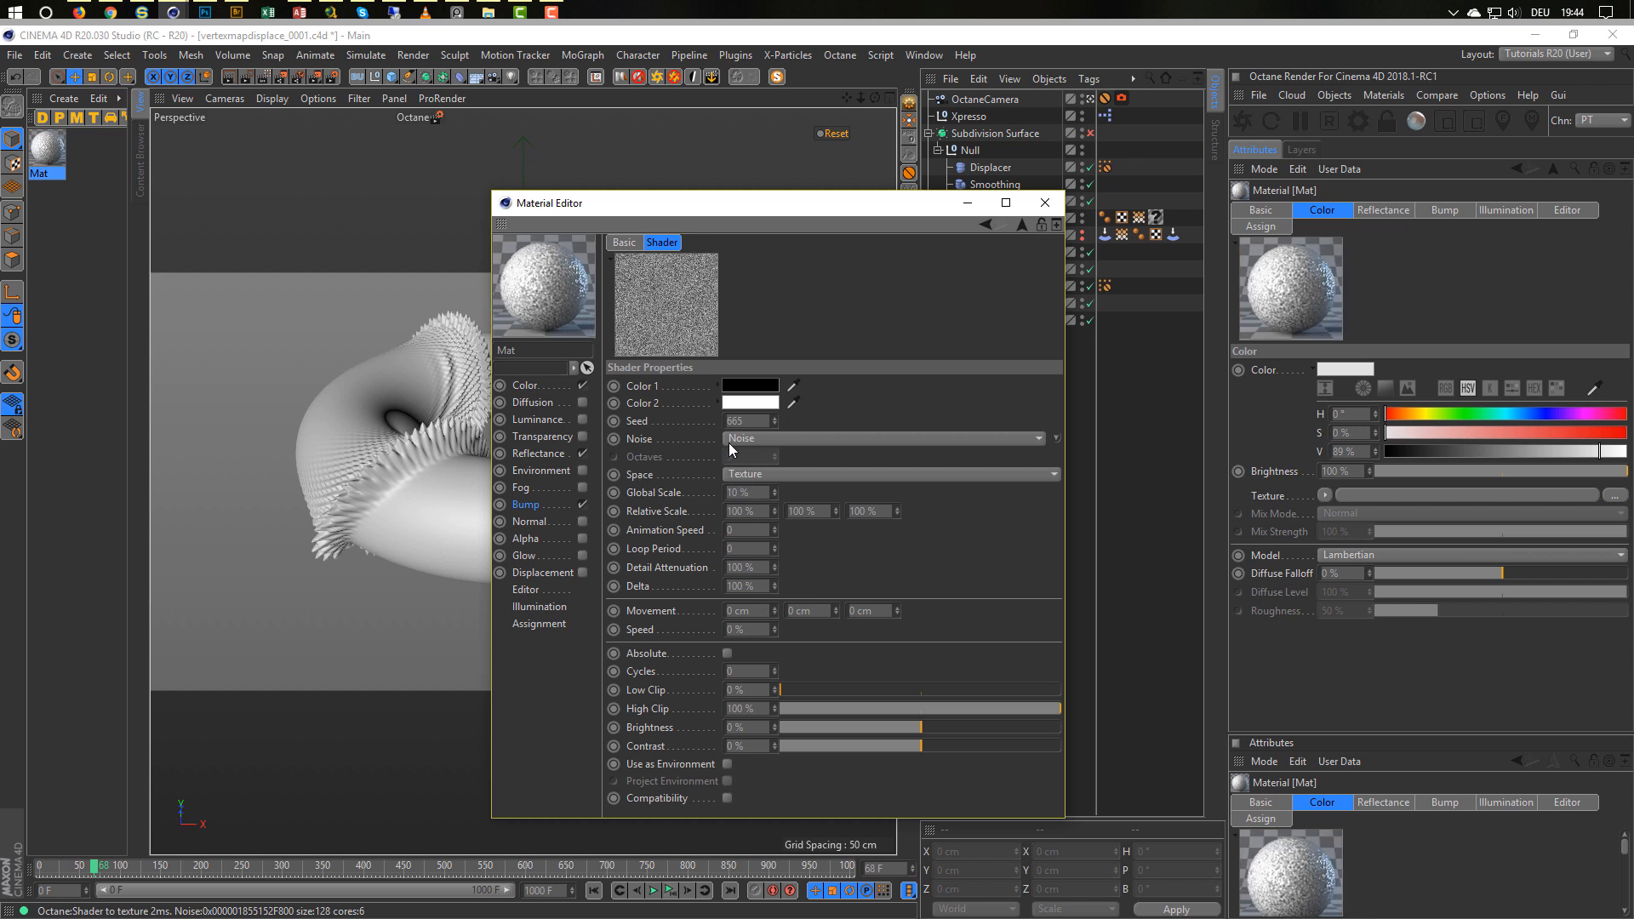
Set the bump Noise shader's noise type to Naki and apply the material to Torus.1.
click(729, 441)
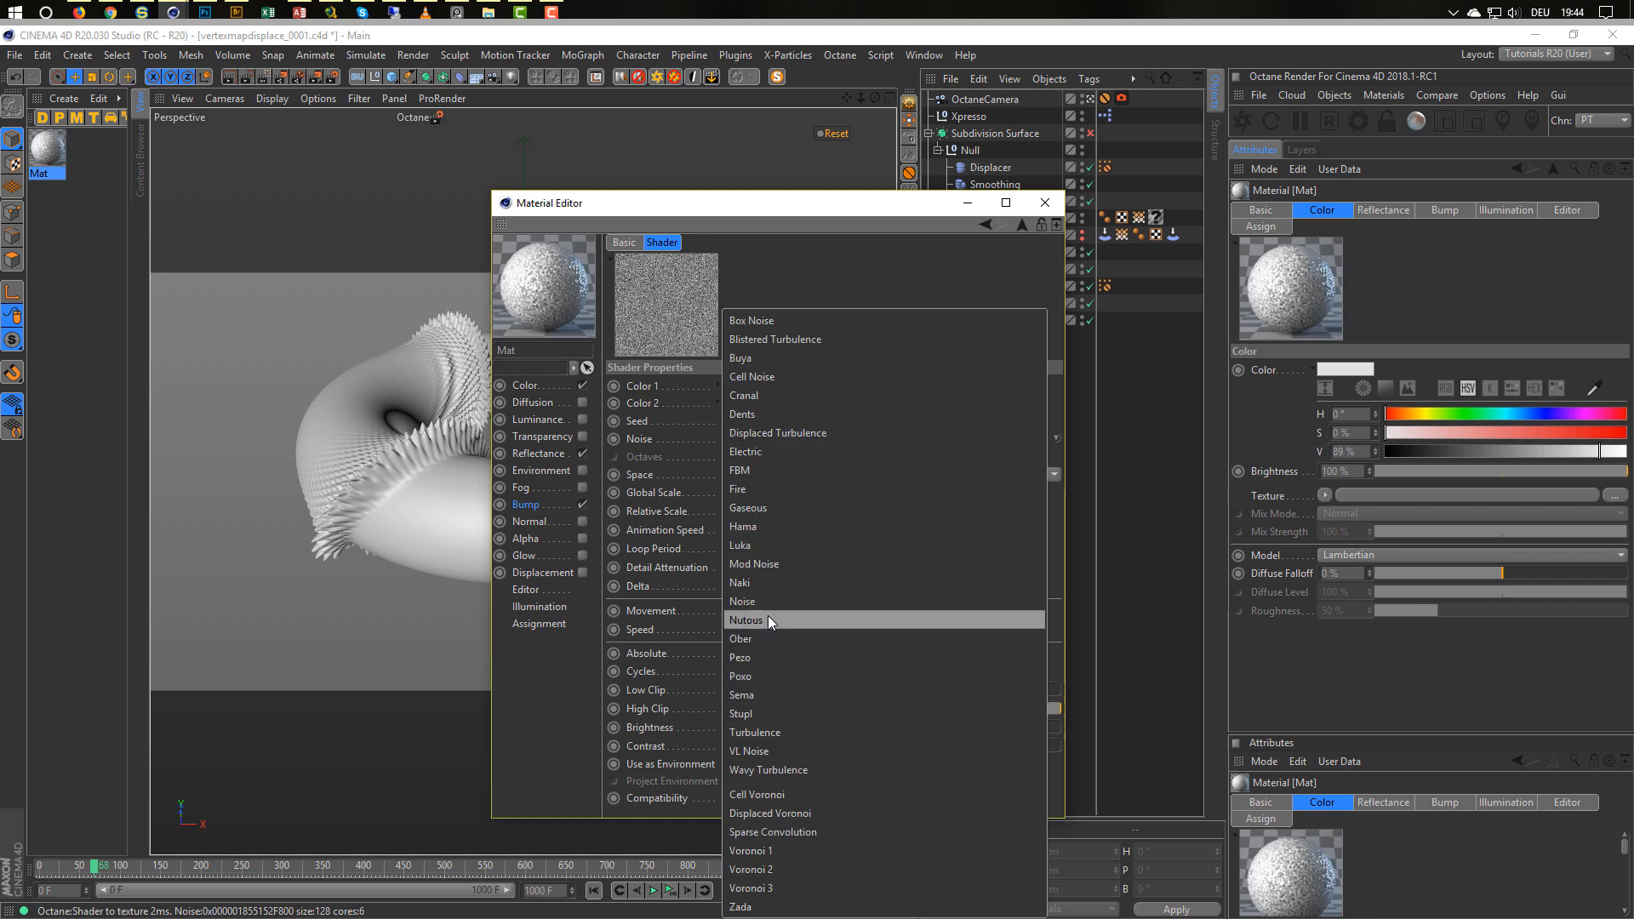
click(769, 583)
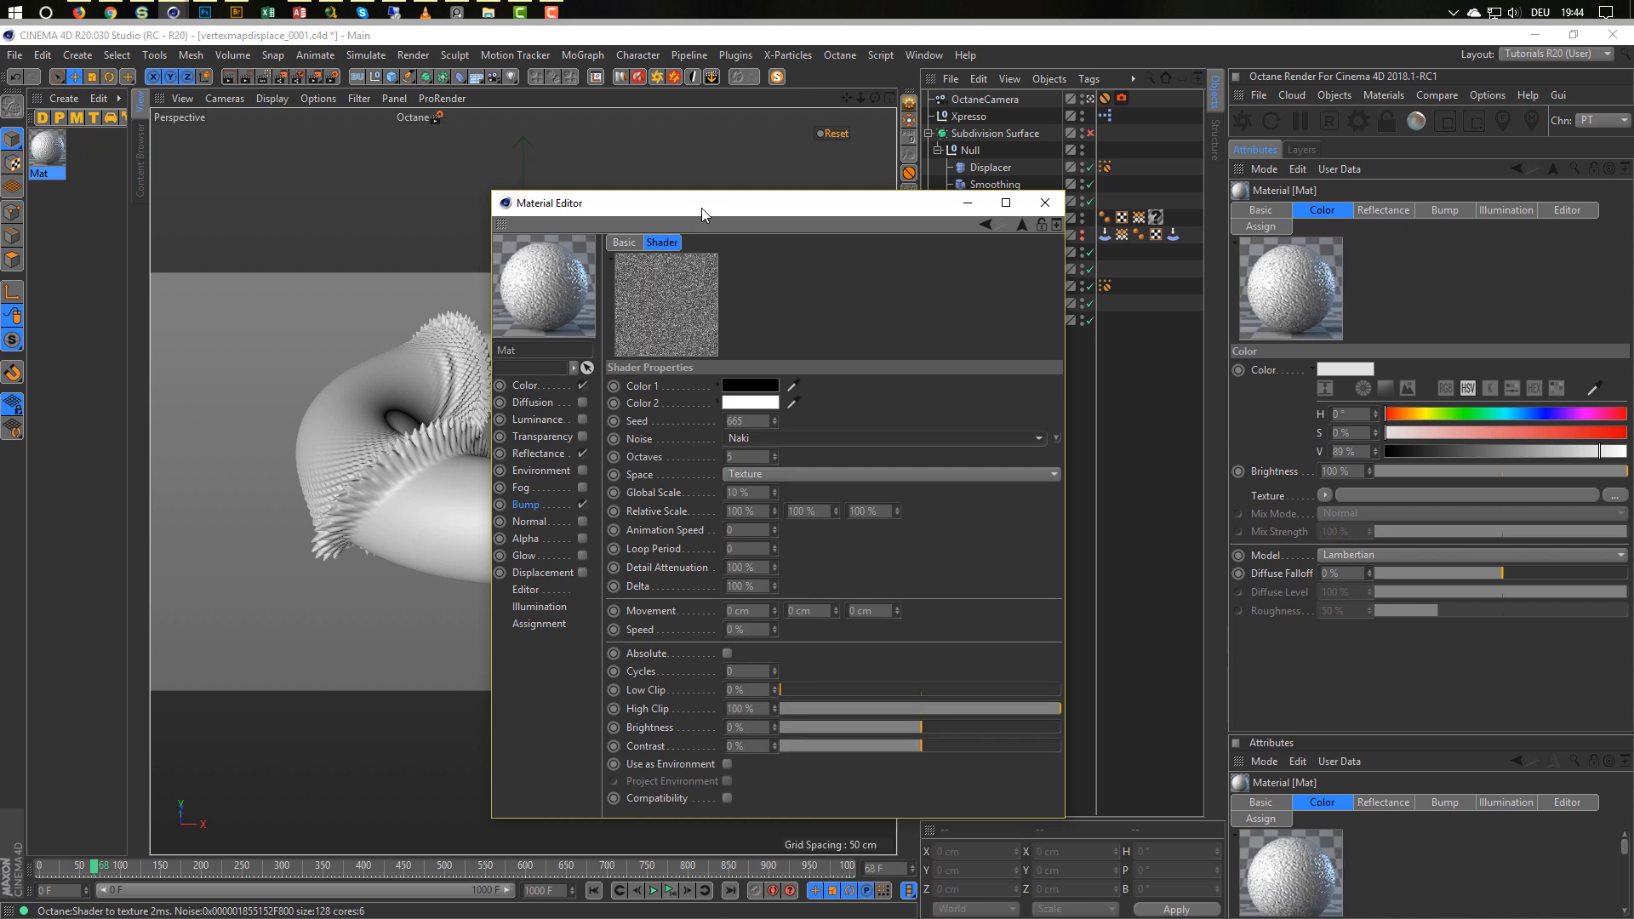
drag(702, 213, 560, 294)
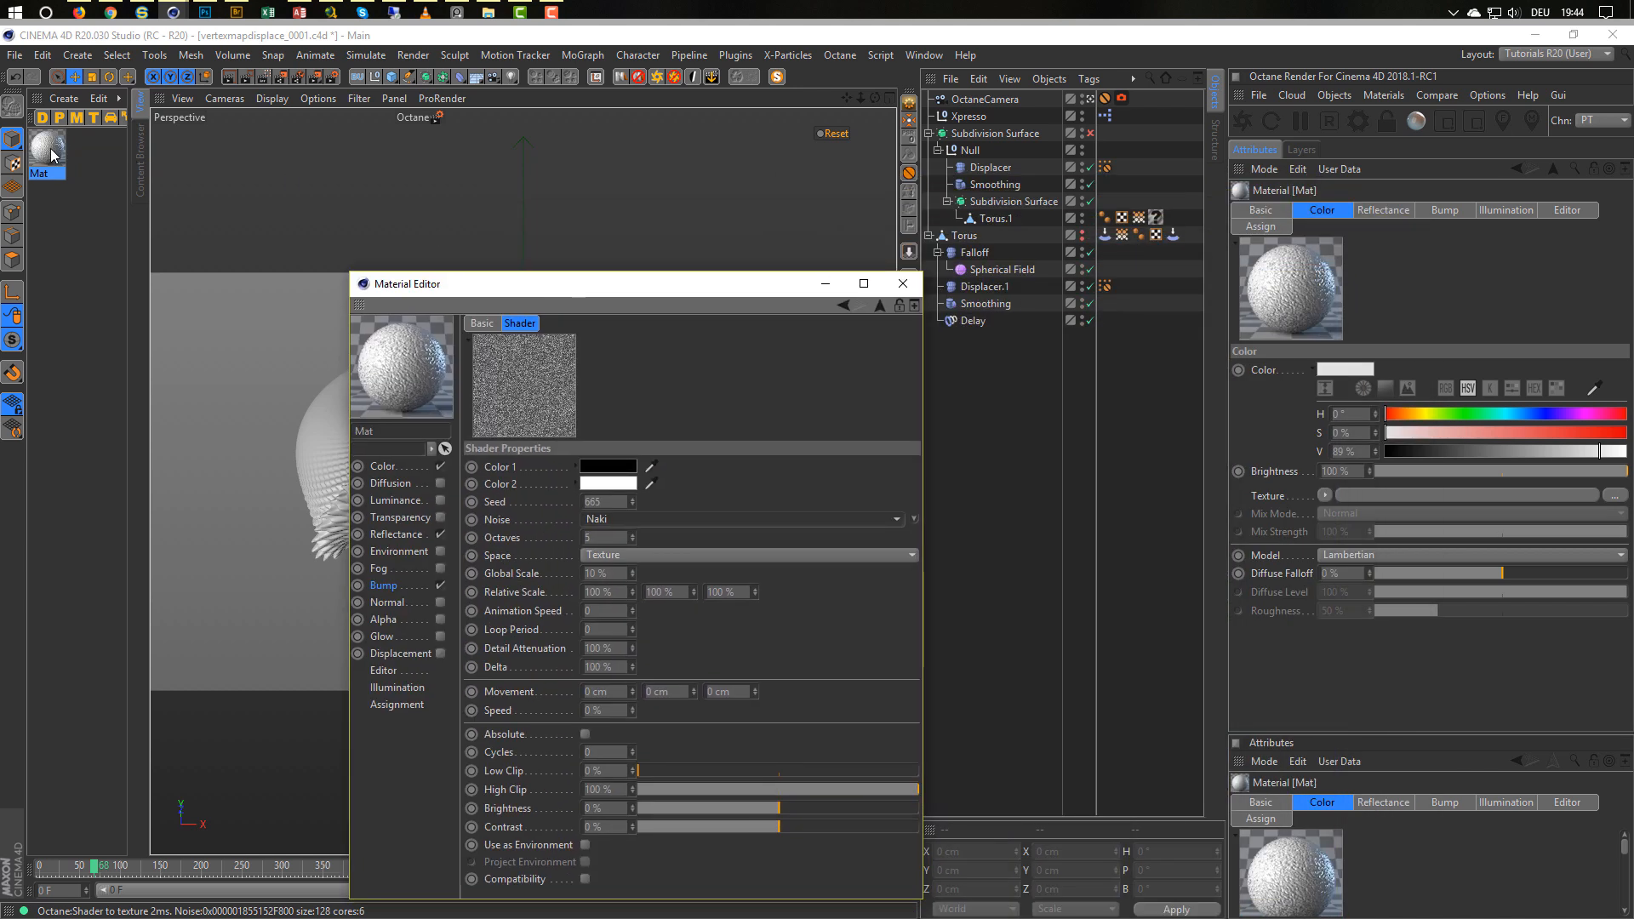
drag(51, 155, 1162, 218)
drag(781, 282, 1314, 249)
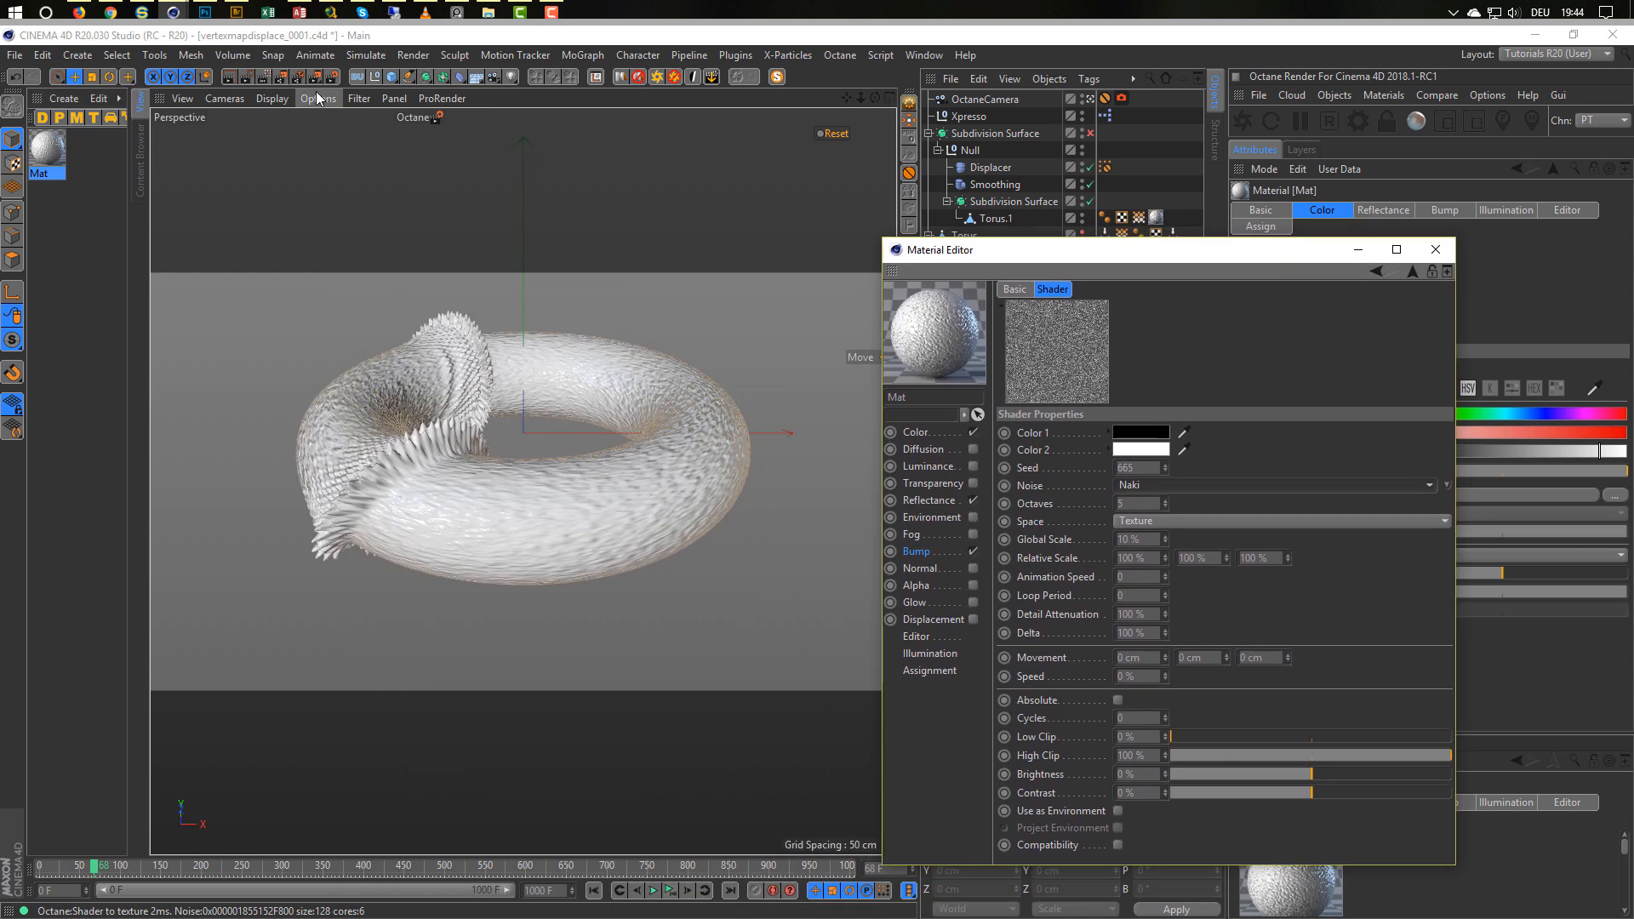
Activate the Low GI render preset and set its output width to 1280 pixels.
click(332, 77)
click(346, 436)
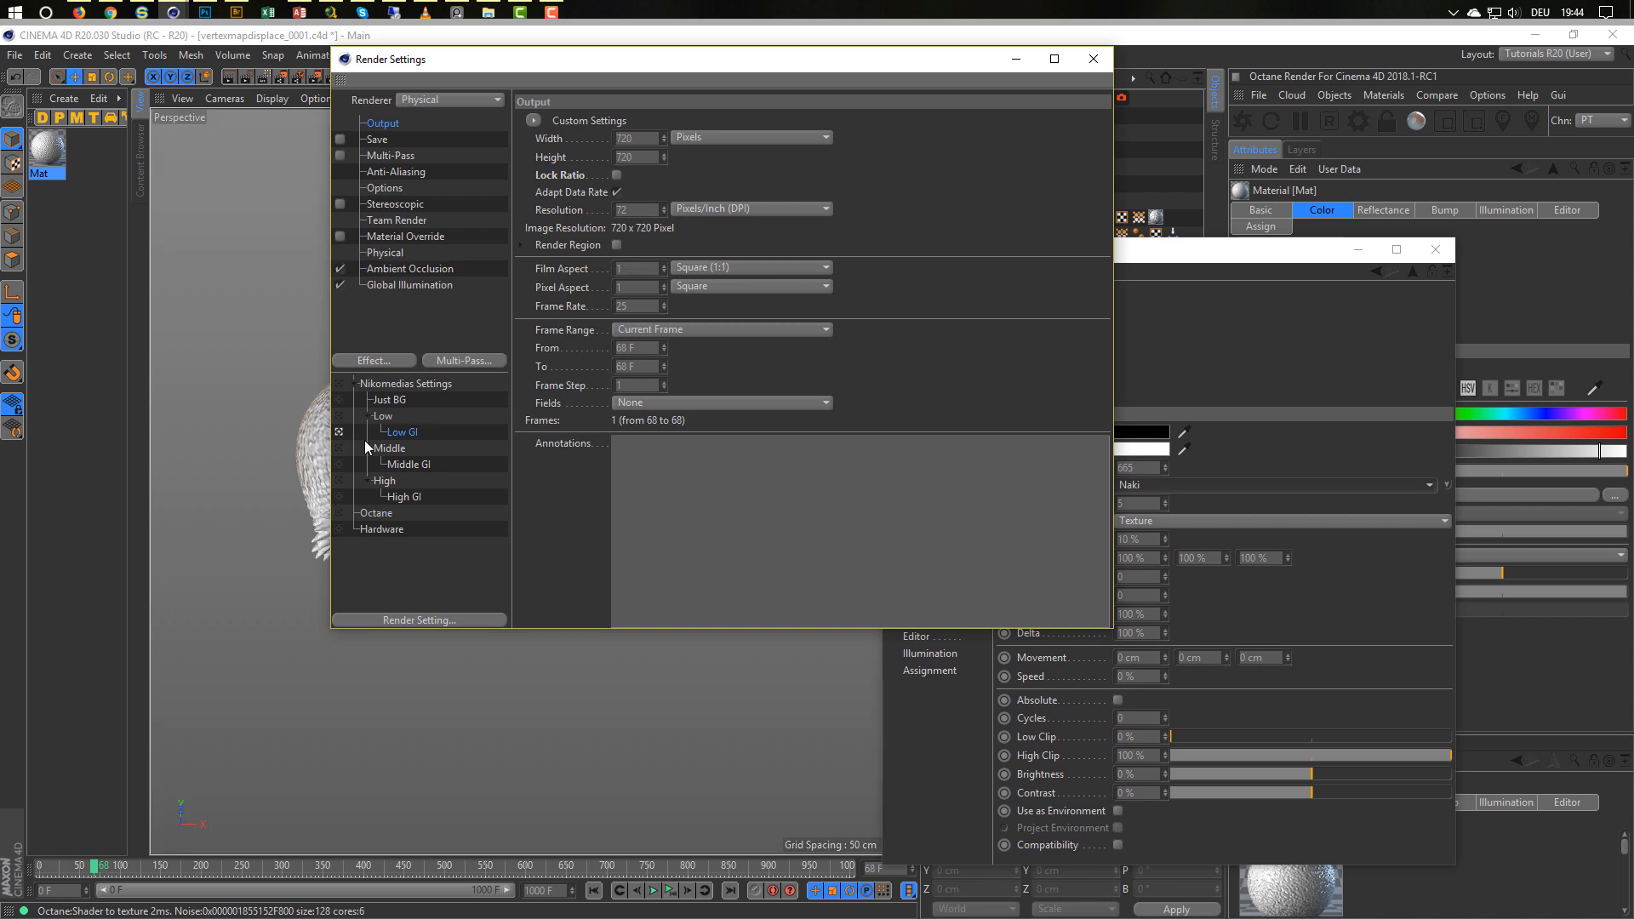
double_click(644, 137)
text(1280)
key(Return)
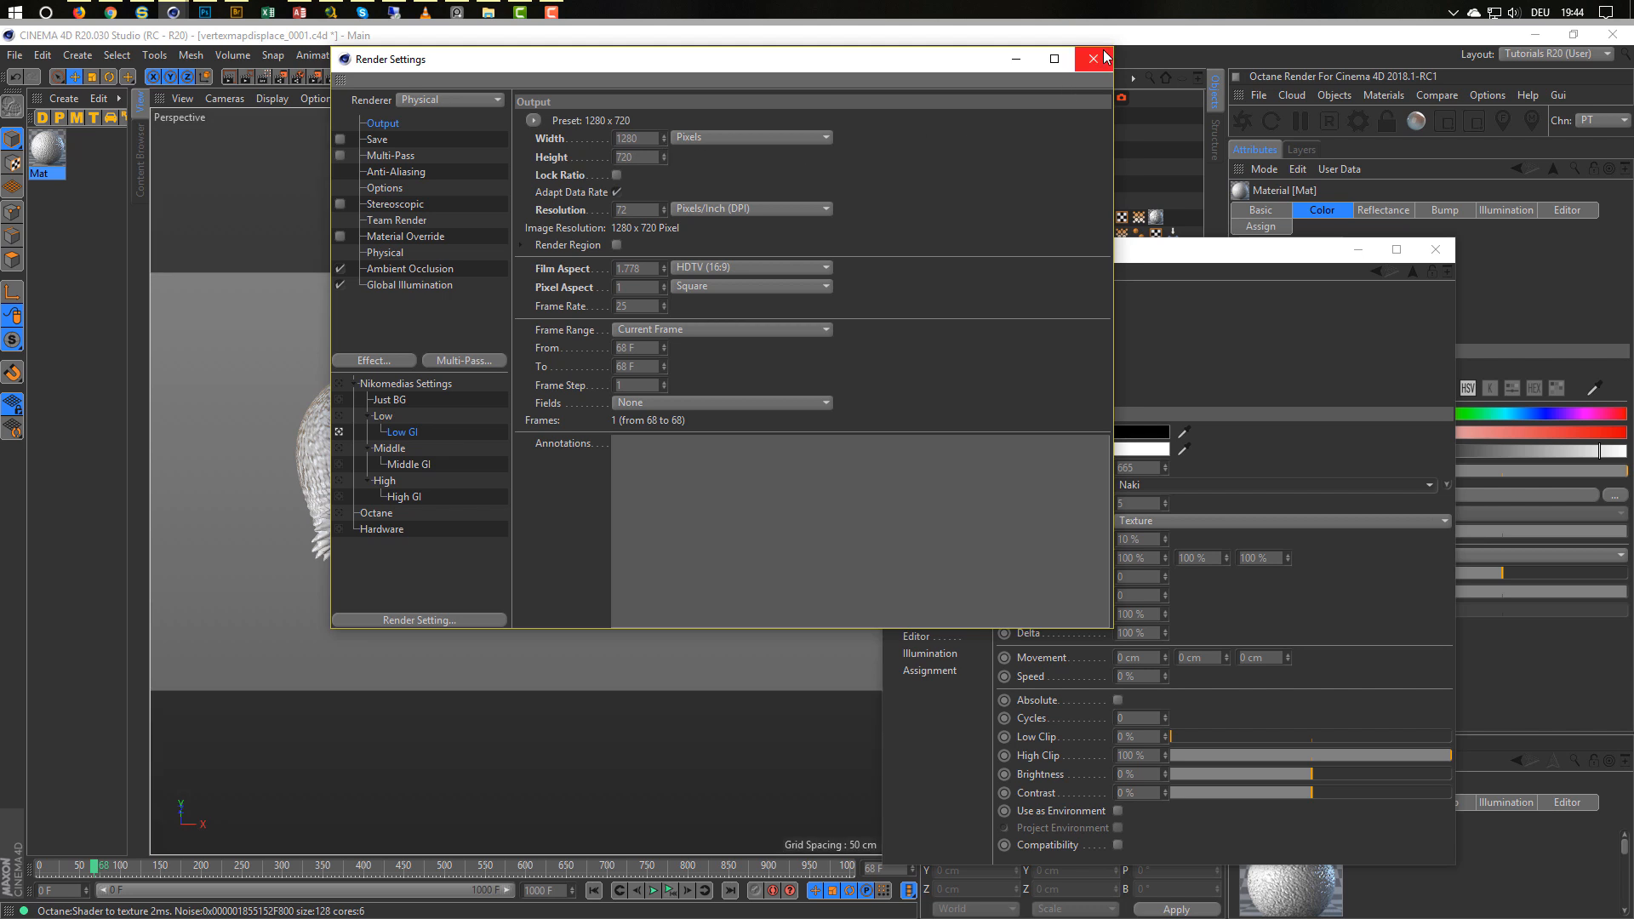
click(1093, 58)
Start an interactive render region and widen it to frame the torus.
click(263, 77)
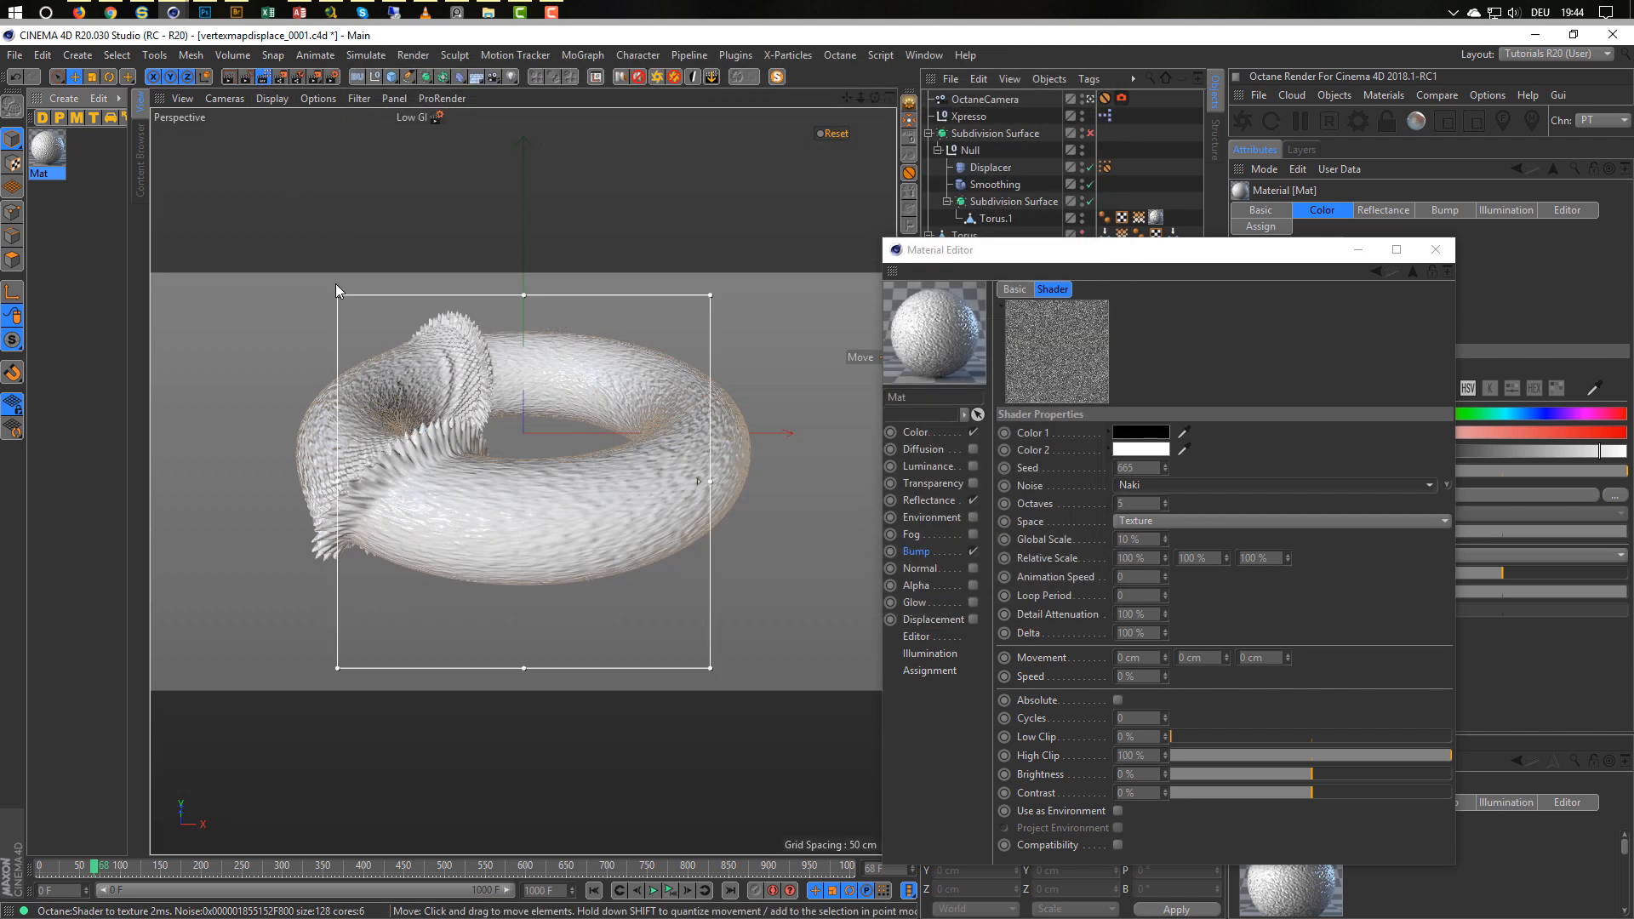
drag(335, 285, 240, 284)
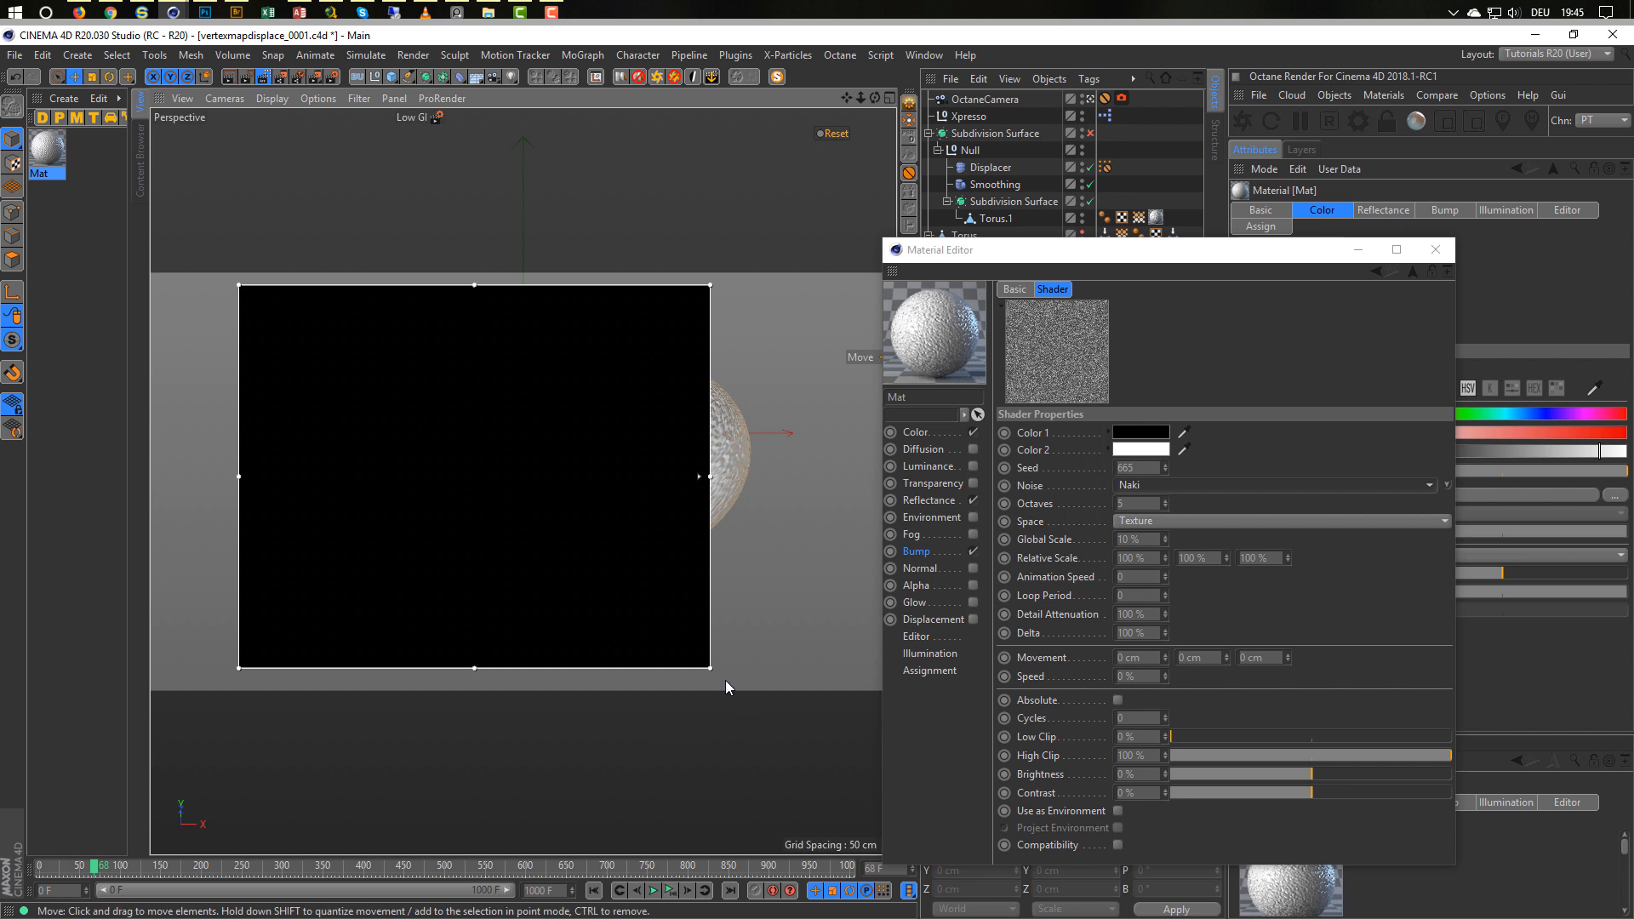
drag(726, 682, 810, 672)
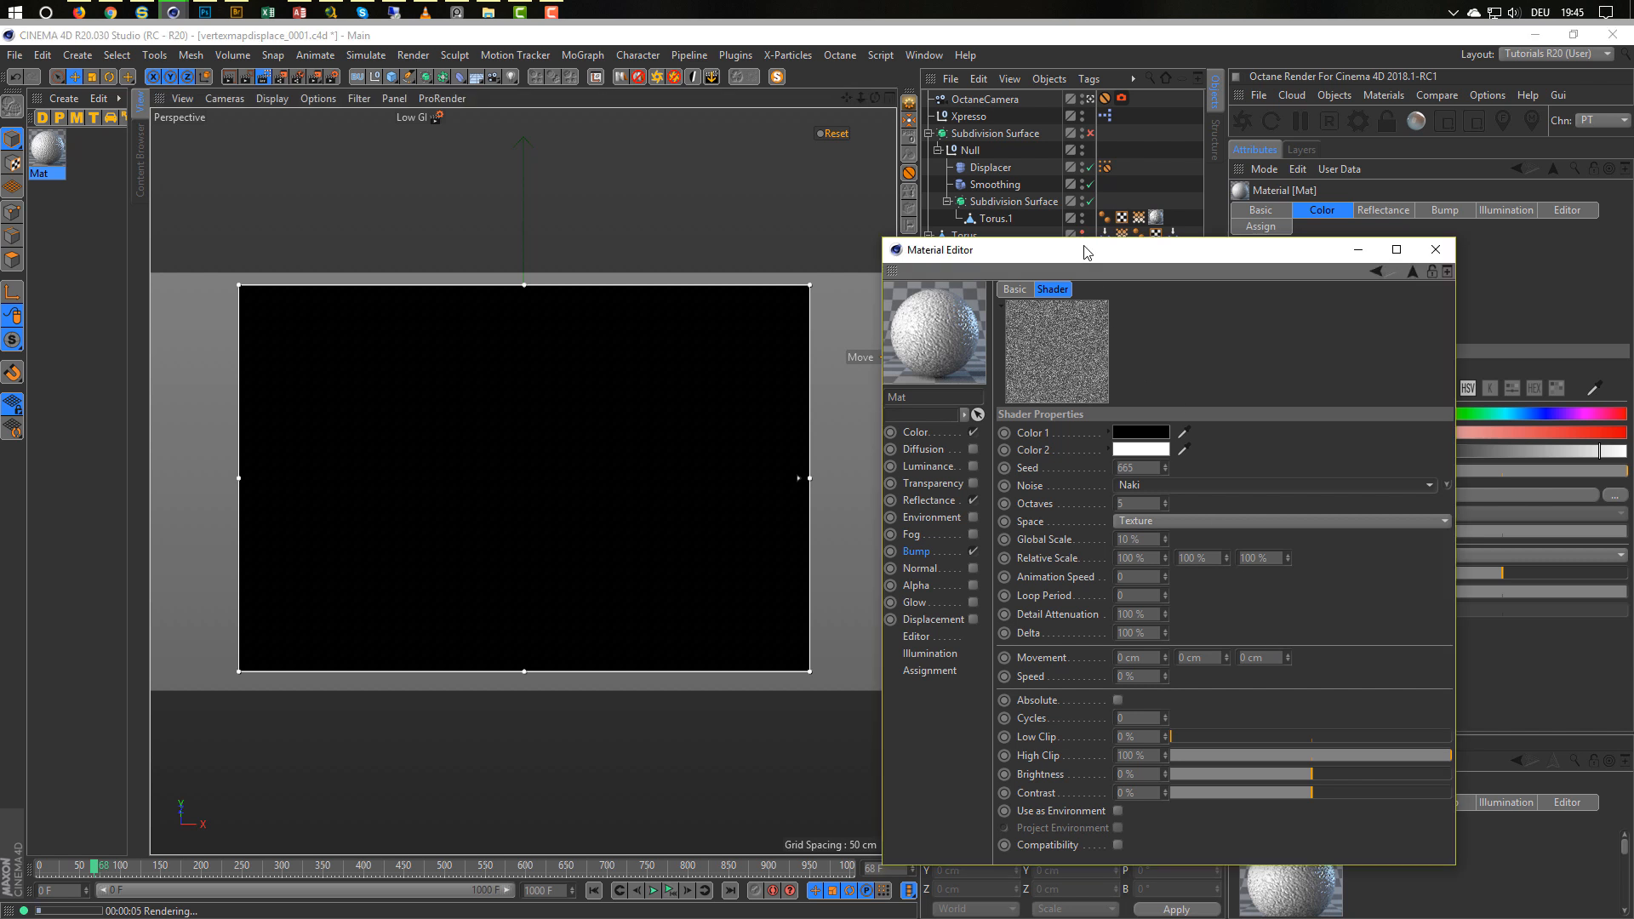
Add the Nikomedias Scene Rig Ultimate to the scene and show its Background & Floor settings.
drag(1086, 253, 913, 267)
click(619, 78)
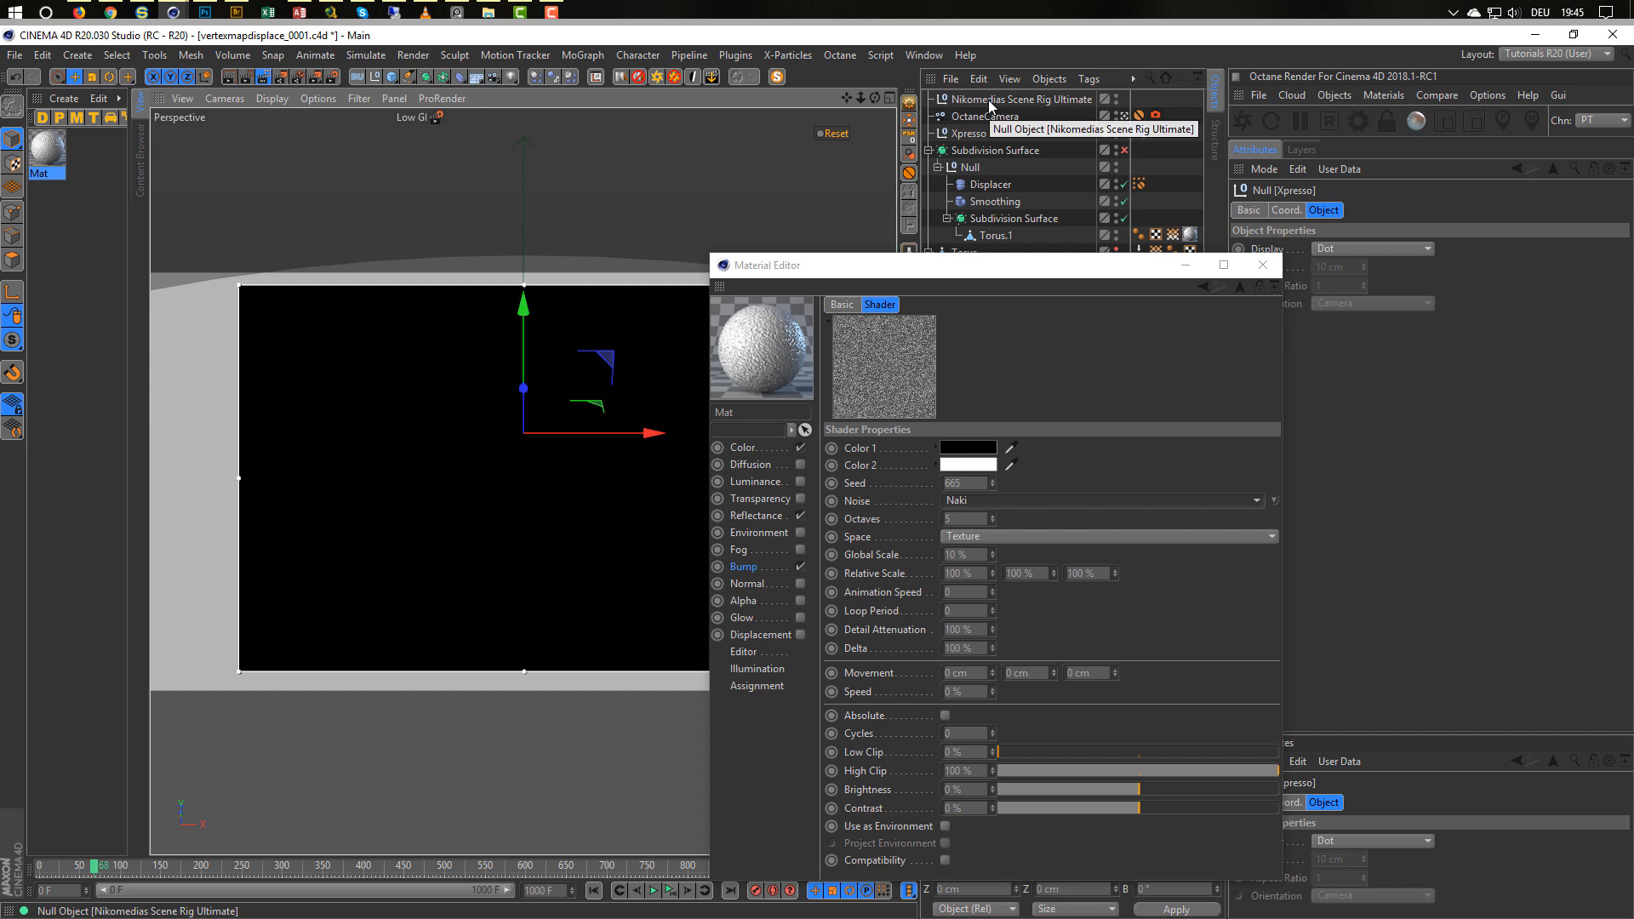
click(988, 100)
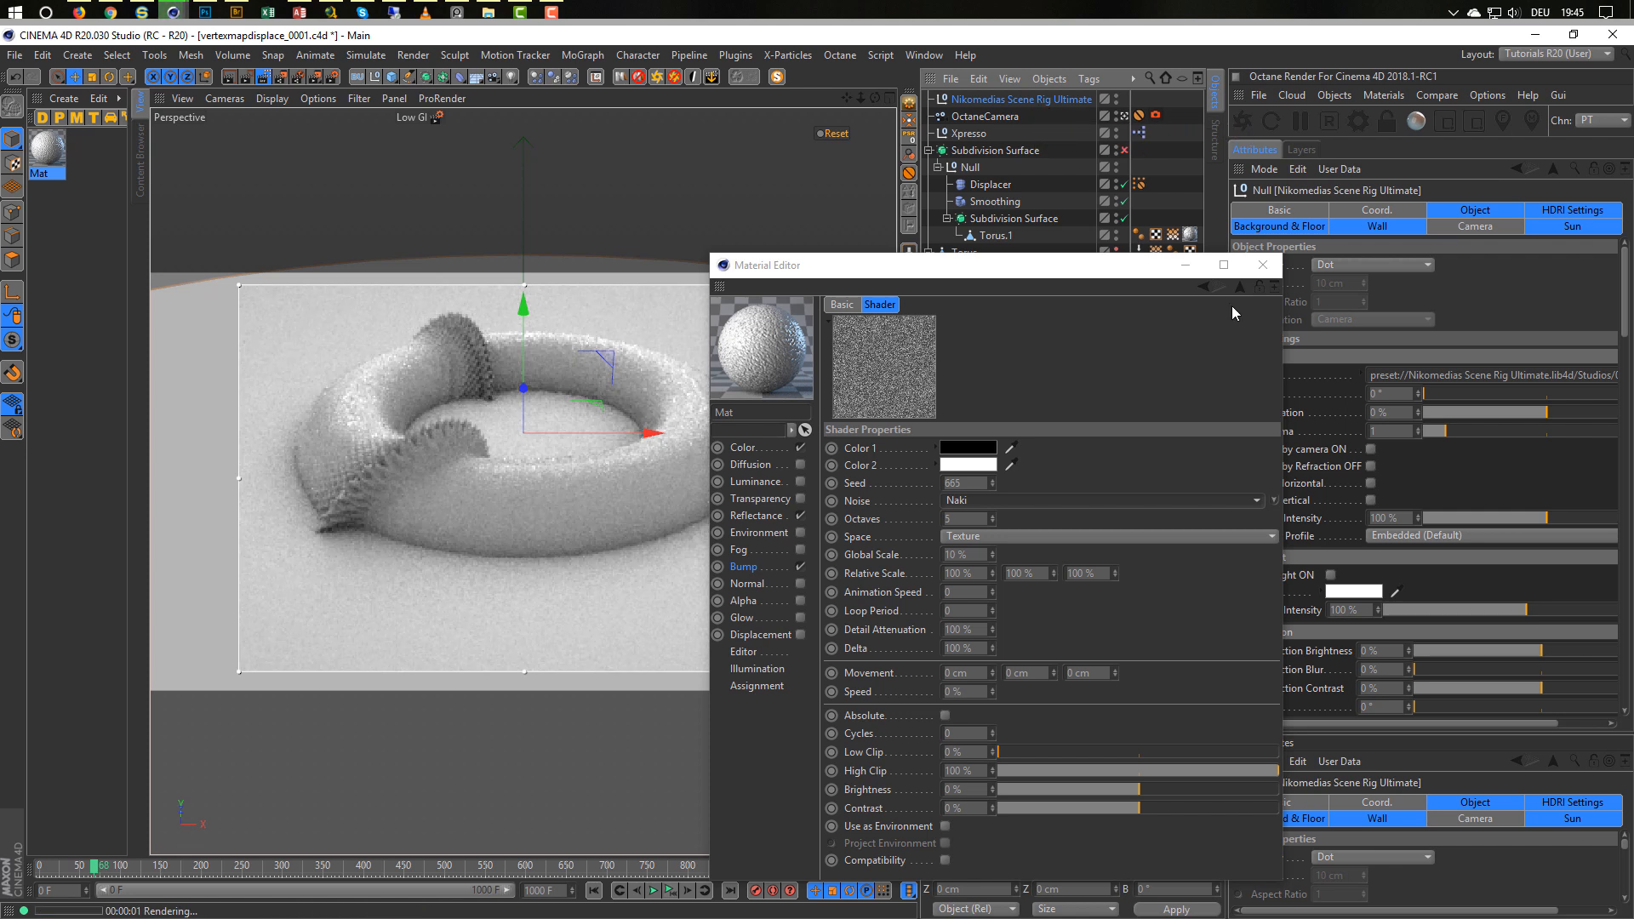
click(1321, 226)
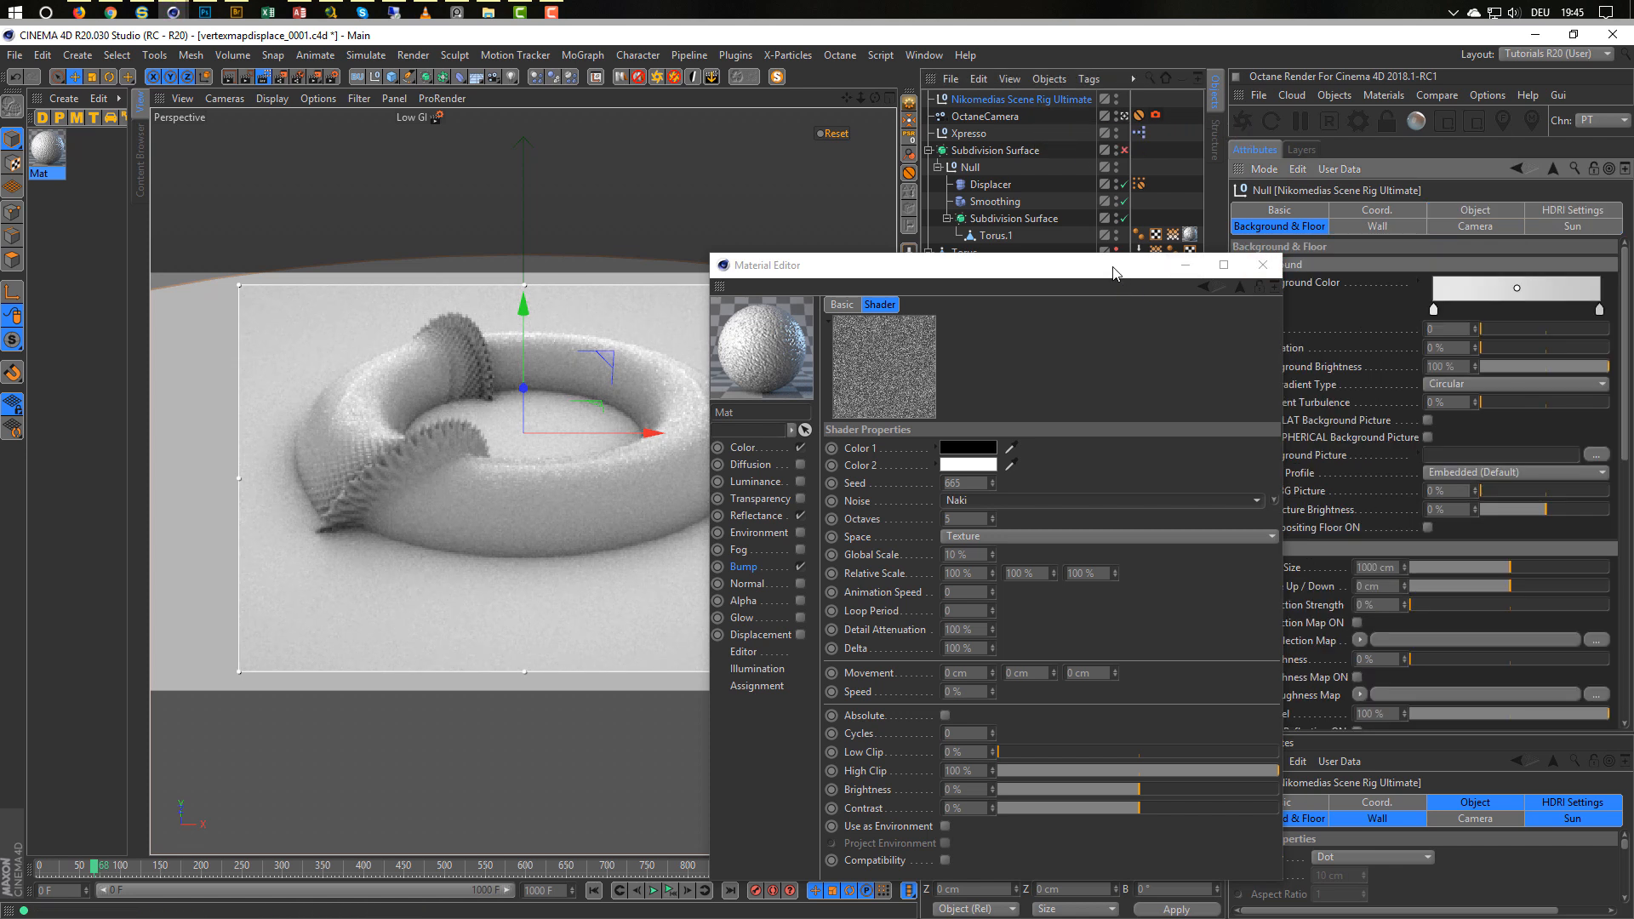
drag(1112, 268, 1059, 262)
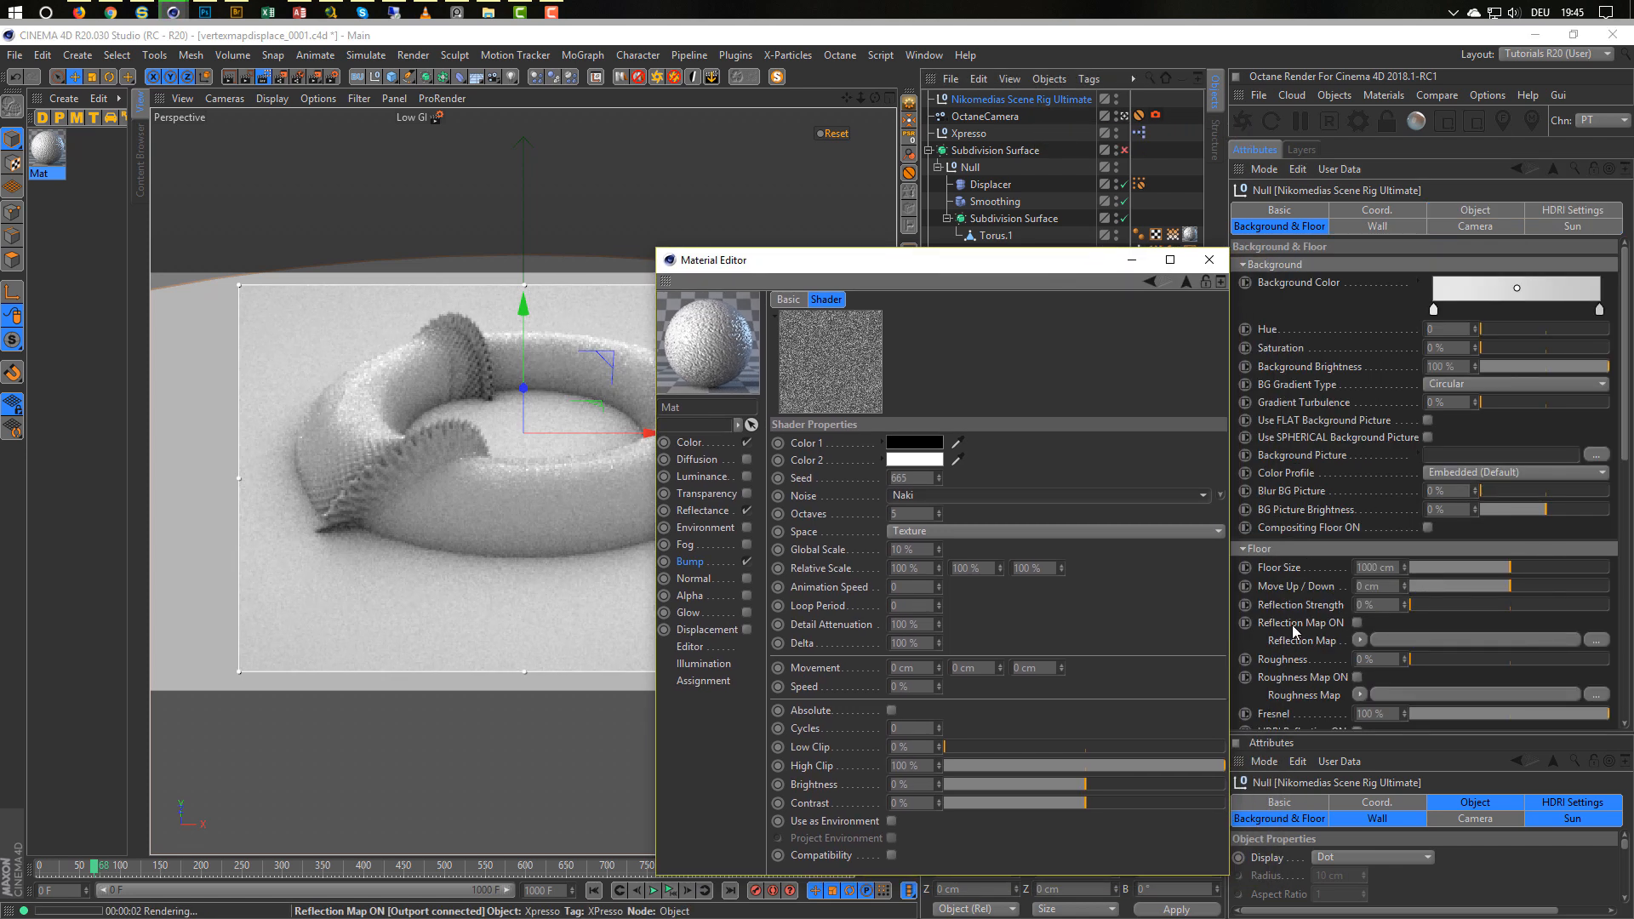
Set the scene rig floor's Move Up / Down value to -100 cm.
click(1292, 624)
scroll(1292, 625, down, 3)
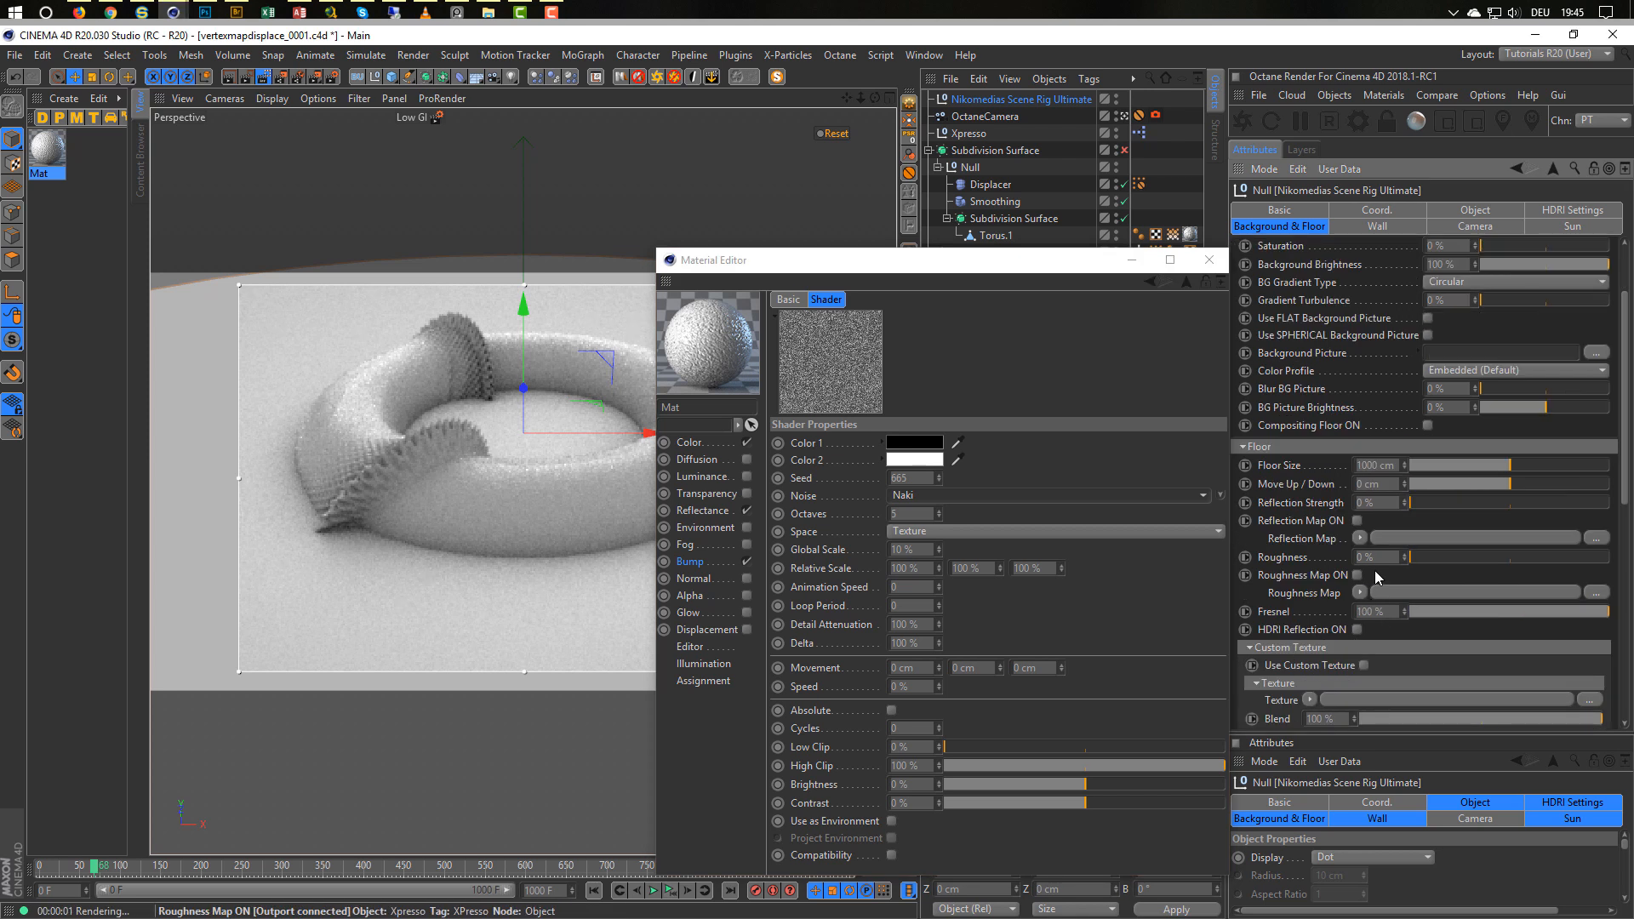
scroll(1333, 578, down, 3)
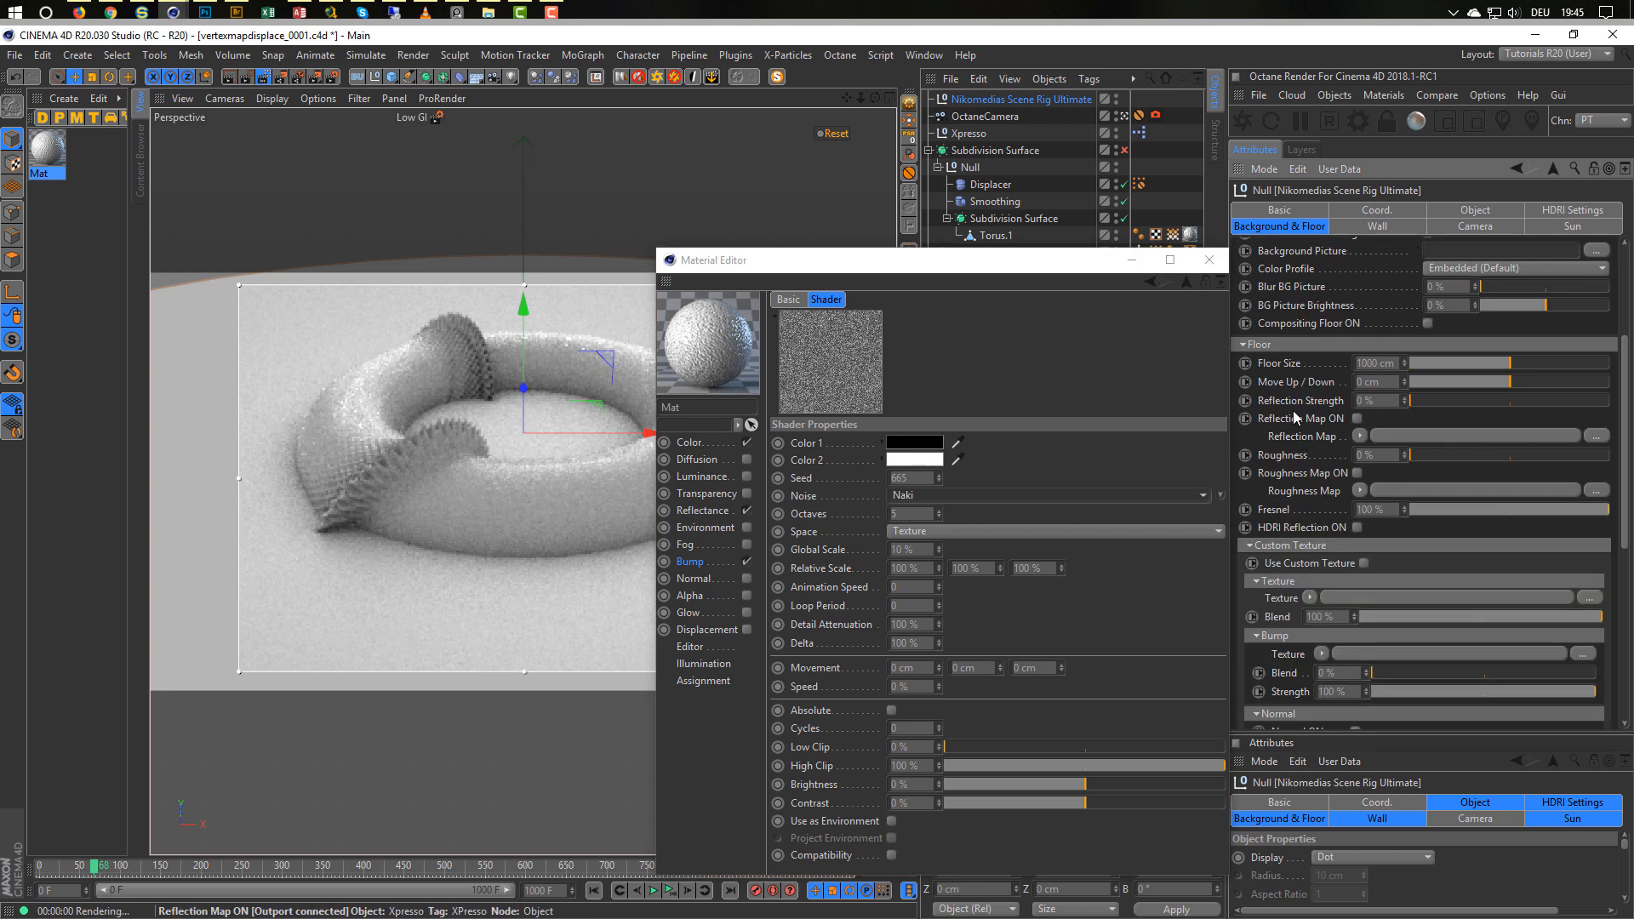
scroll(1289, 415, down, 9)
scroll(1284, 421, down, 3)
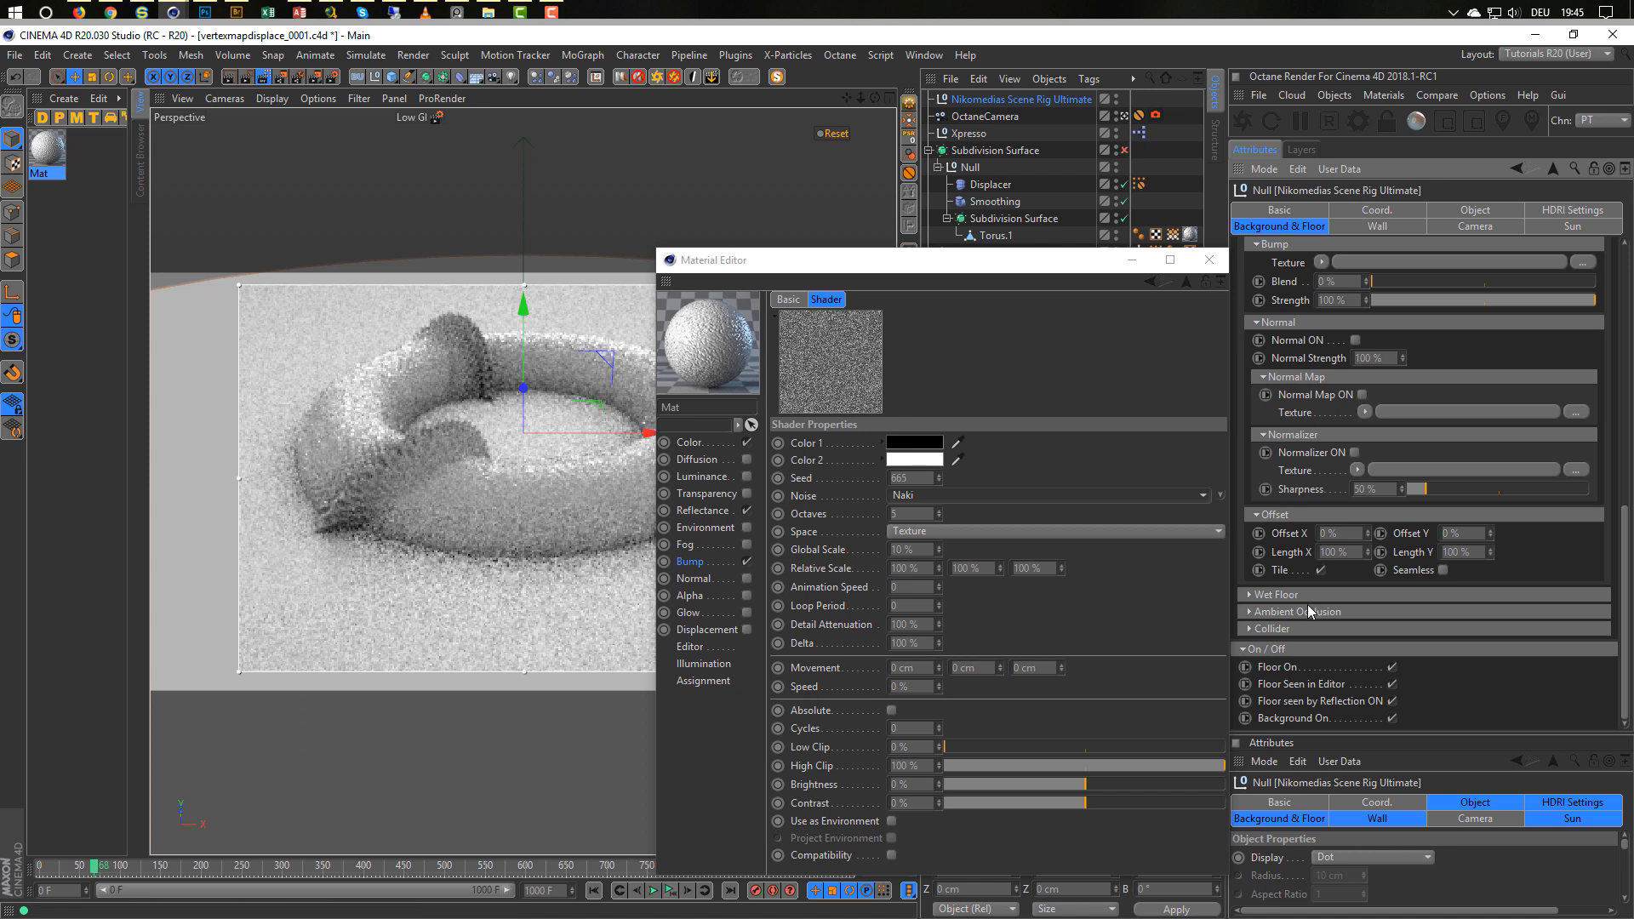
scroll(1308, 589, up, 15)
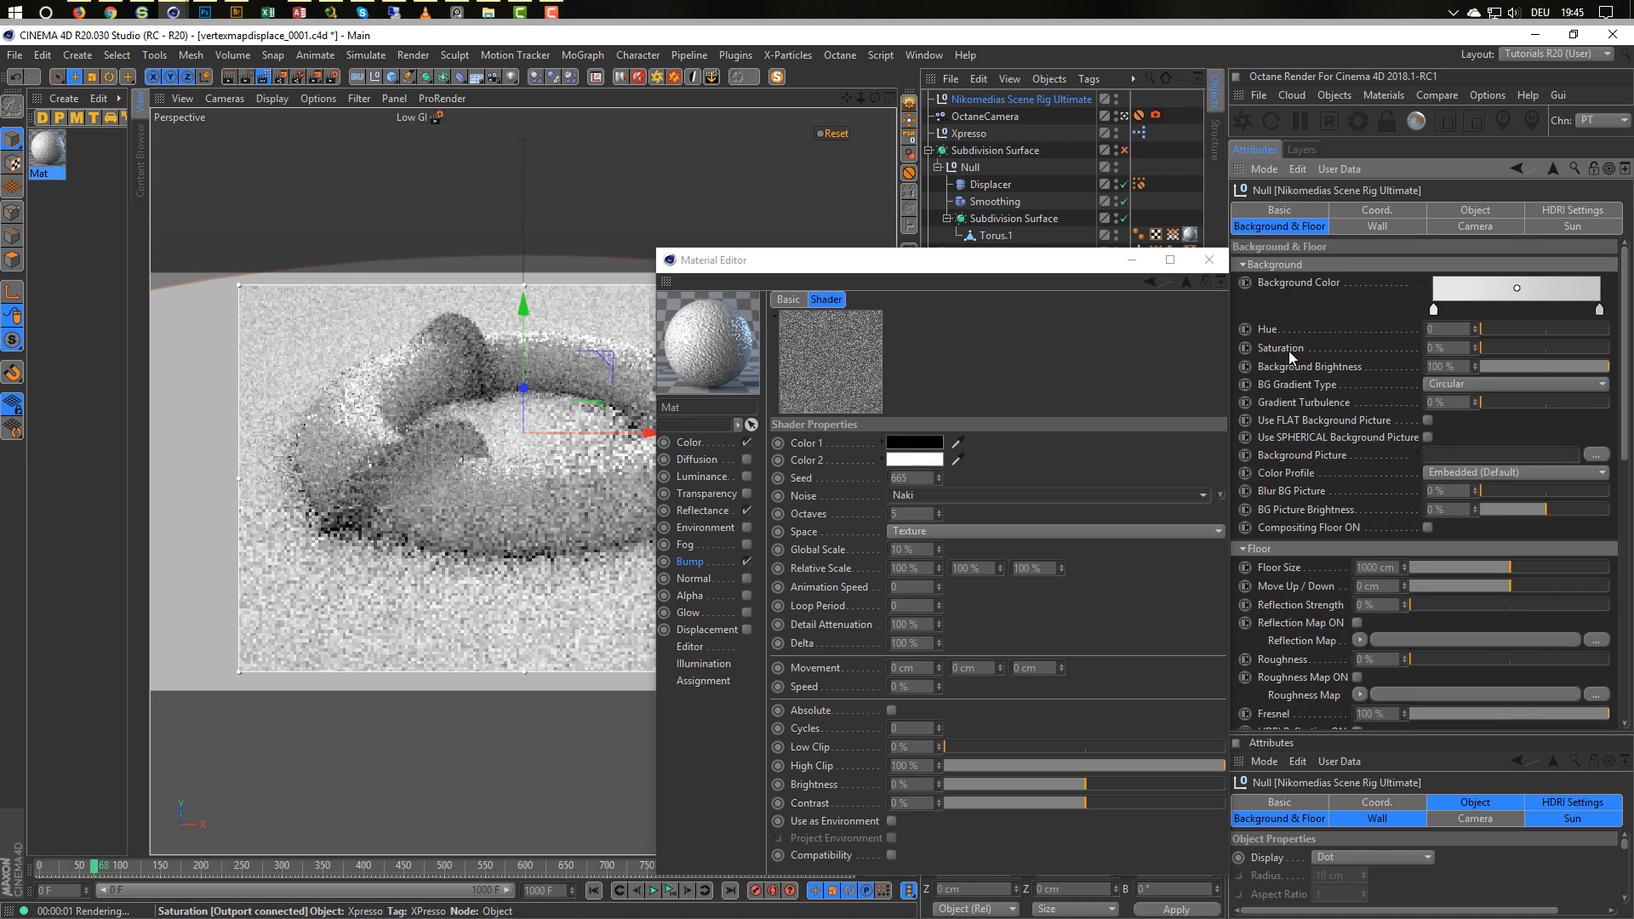
click(1297, 213)
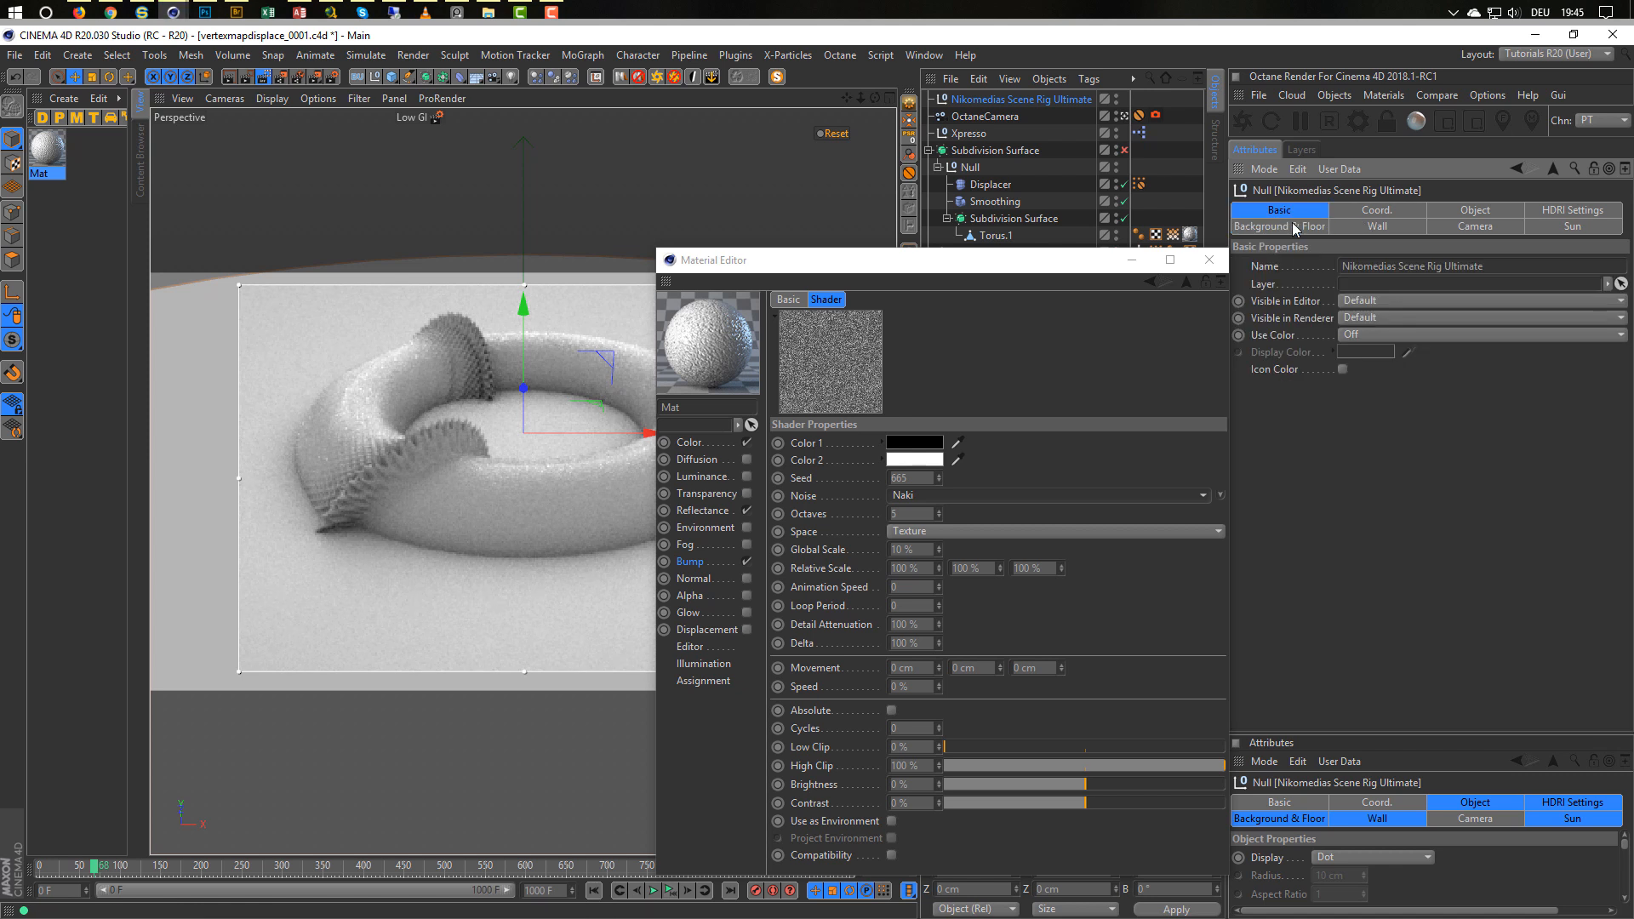
click(1292, 223)
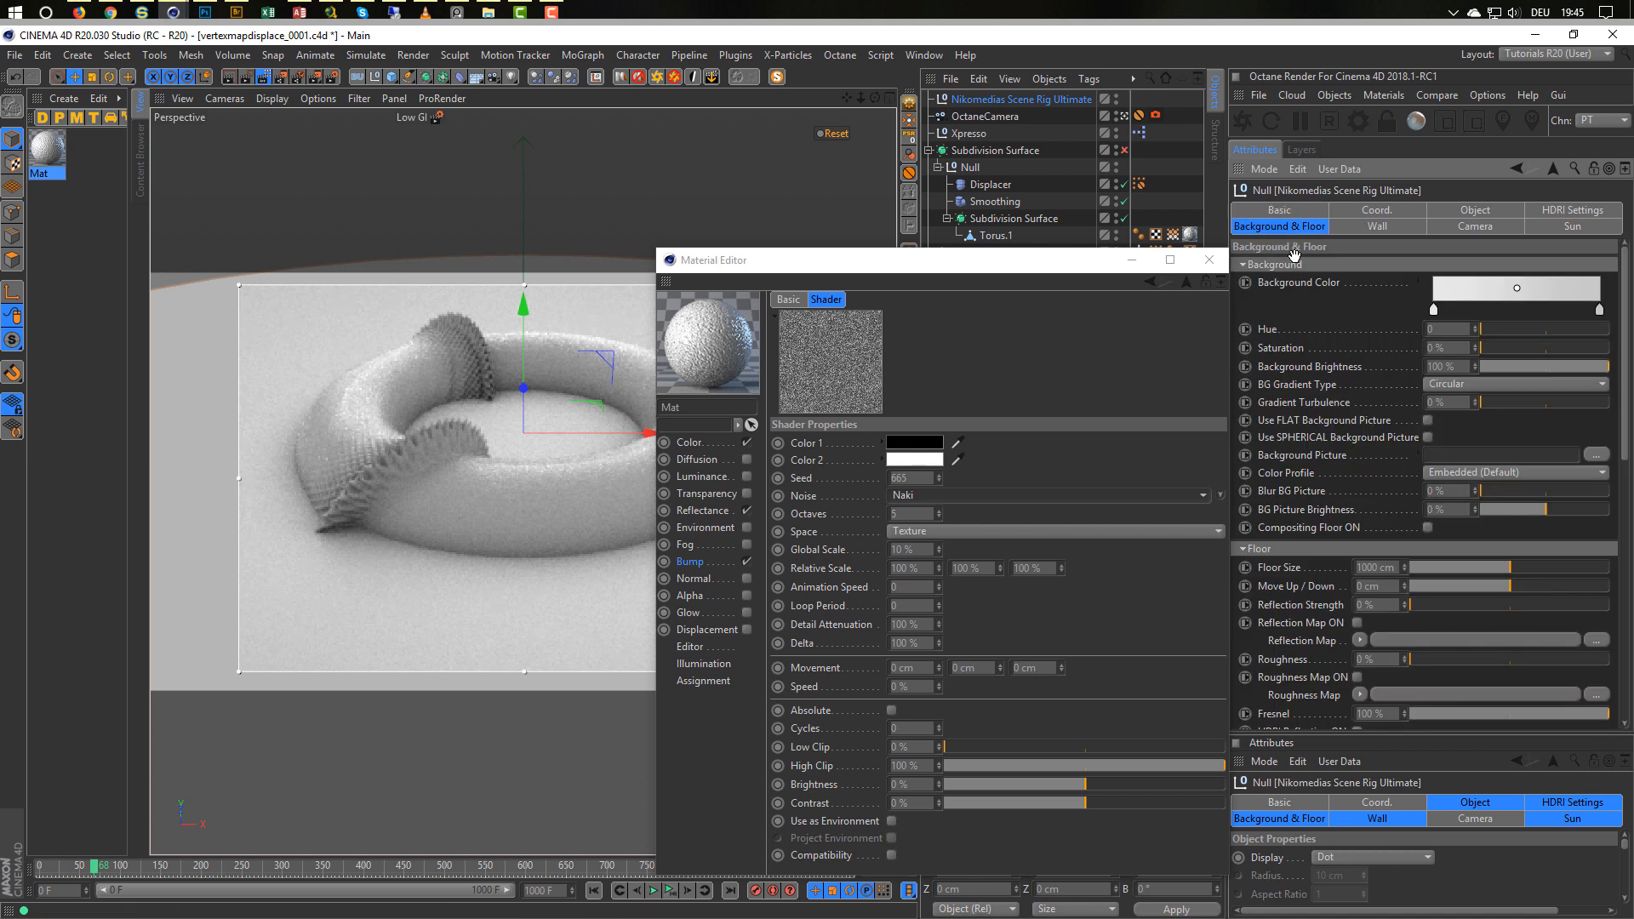
click(1378, 585)
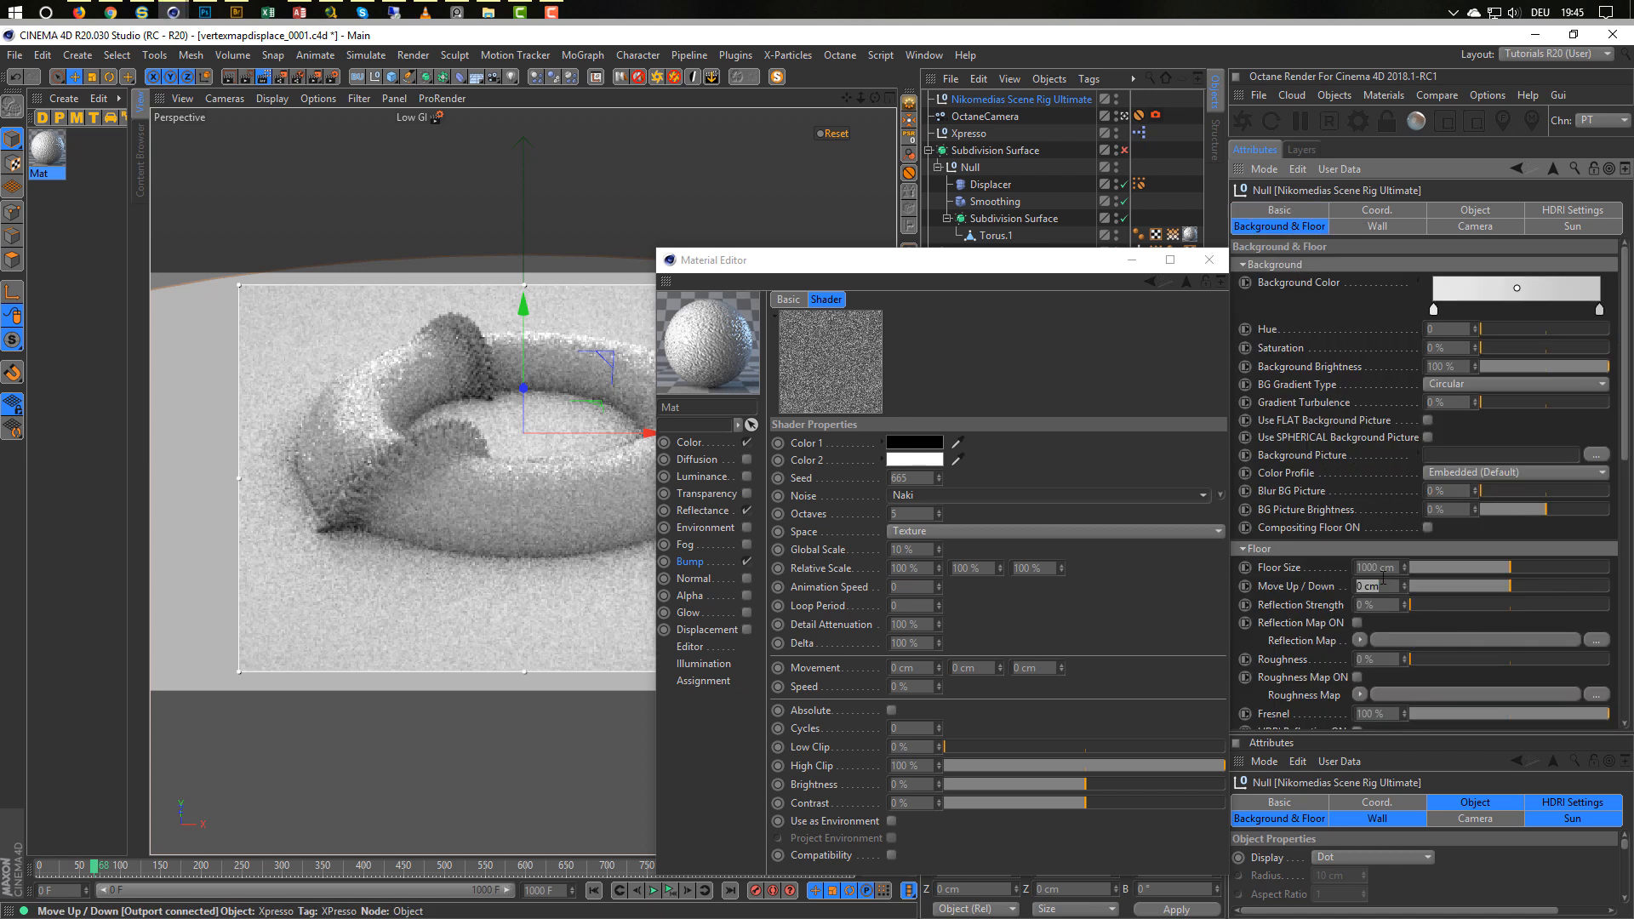
text(-100)
key(Return)
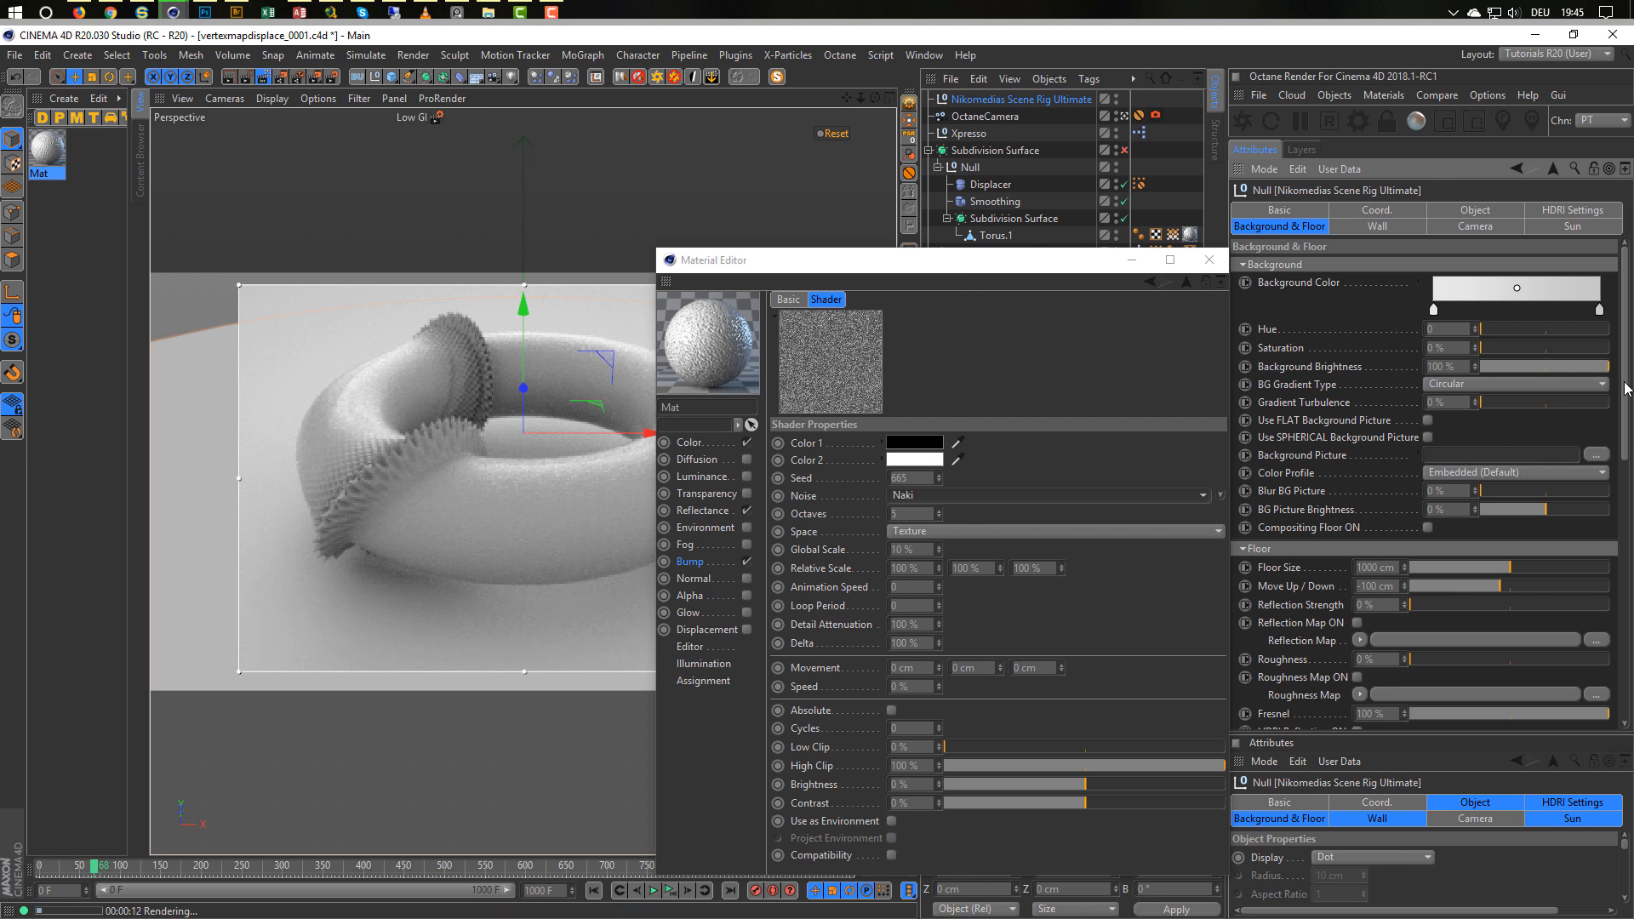
Disable the scene rig's Floor seen by Reflection option and uncover the render region.
drag(1624, 390, 1625, 662)
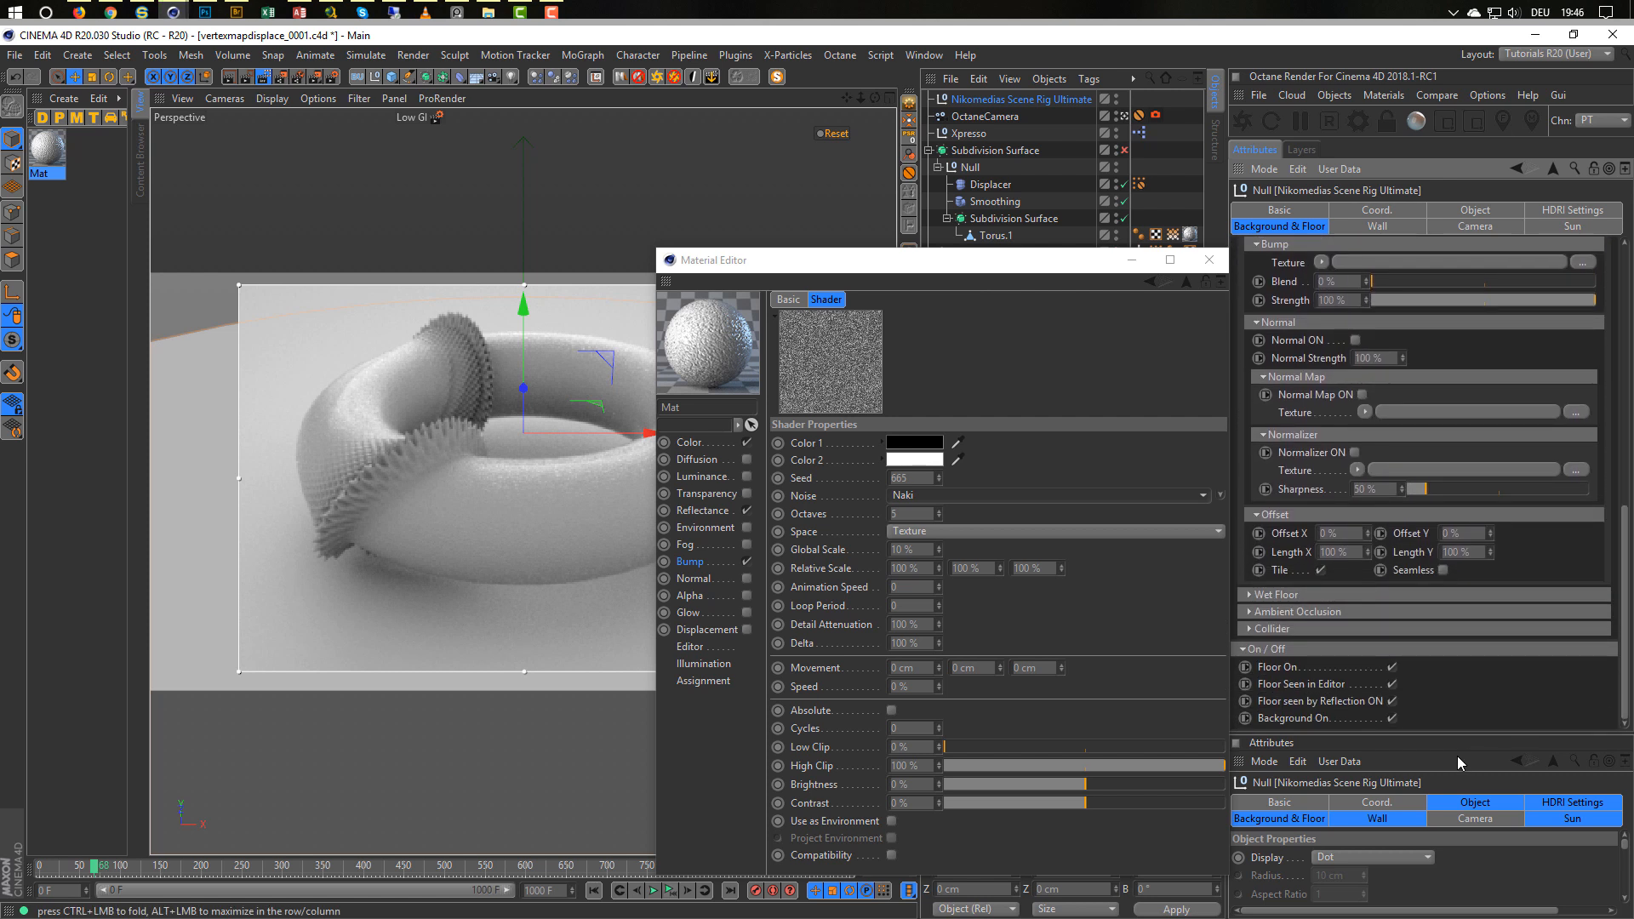
click(1393, 700)
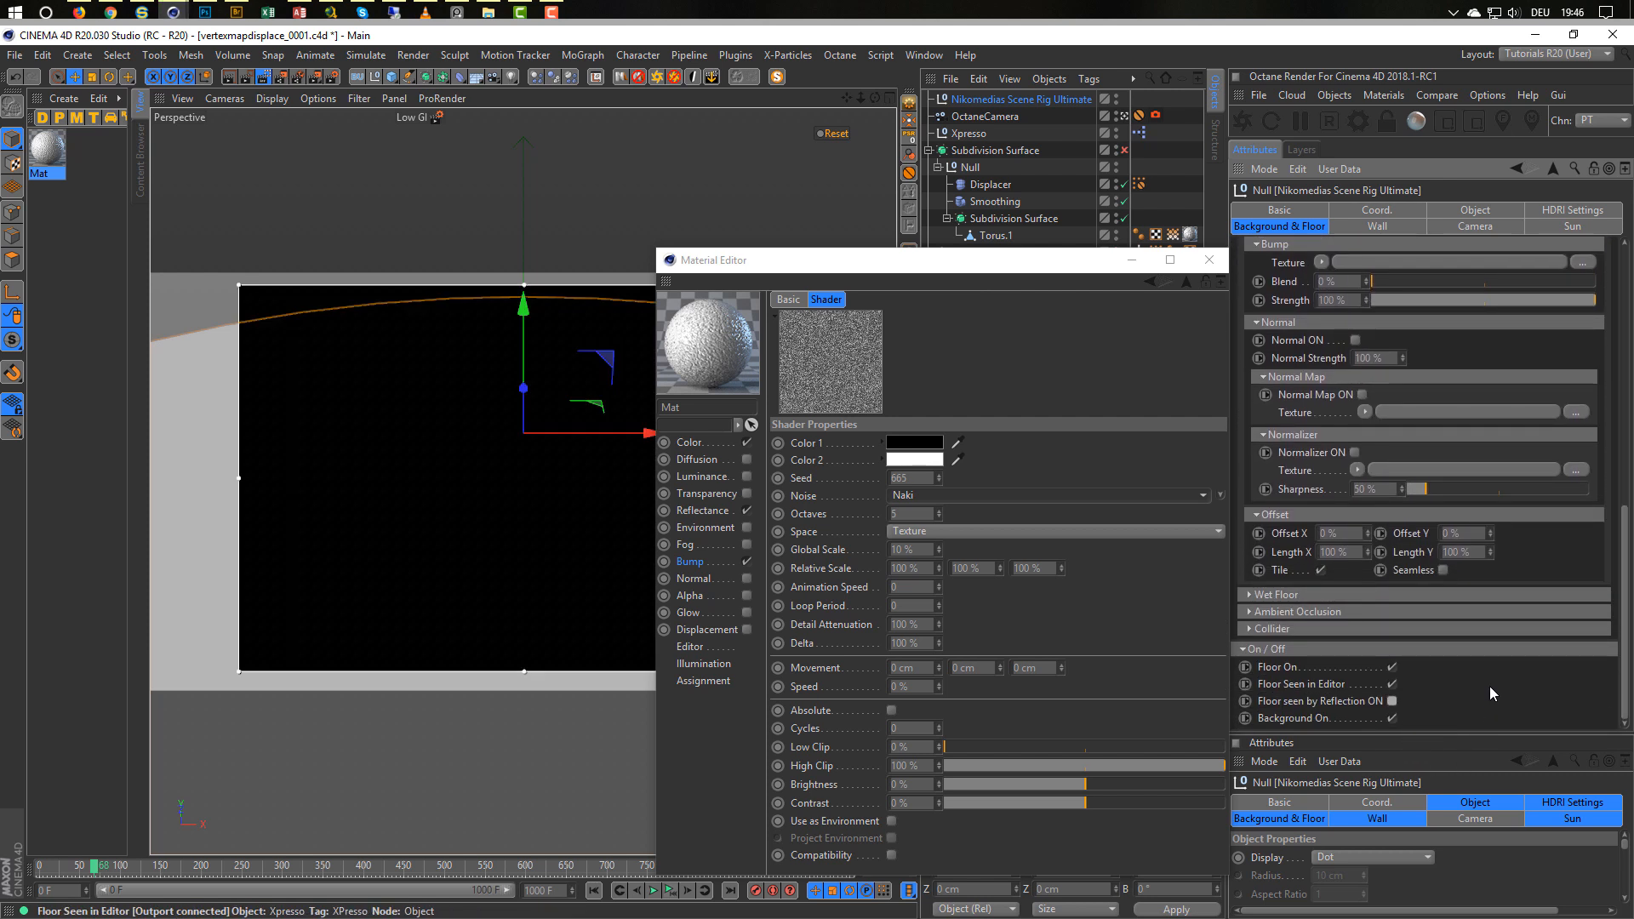
drag(975, 264, 1237, 240)
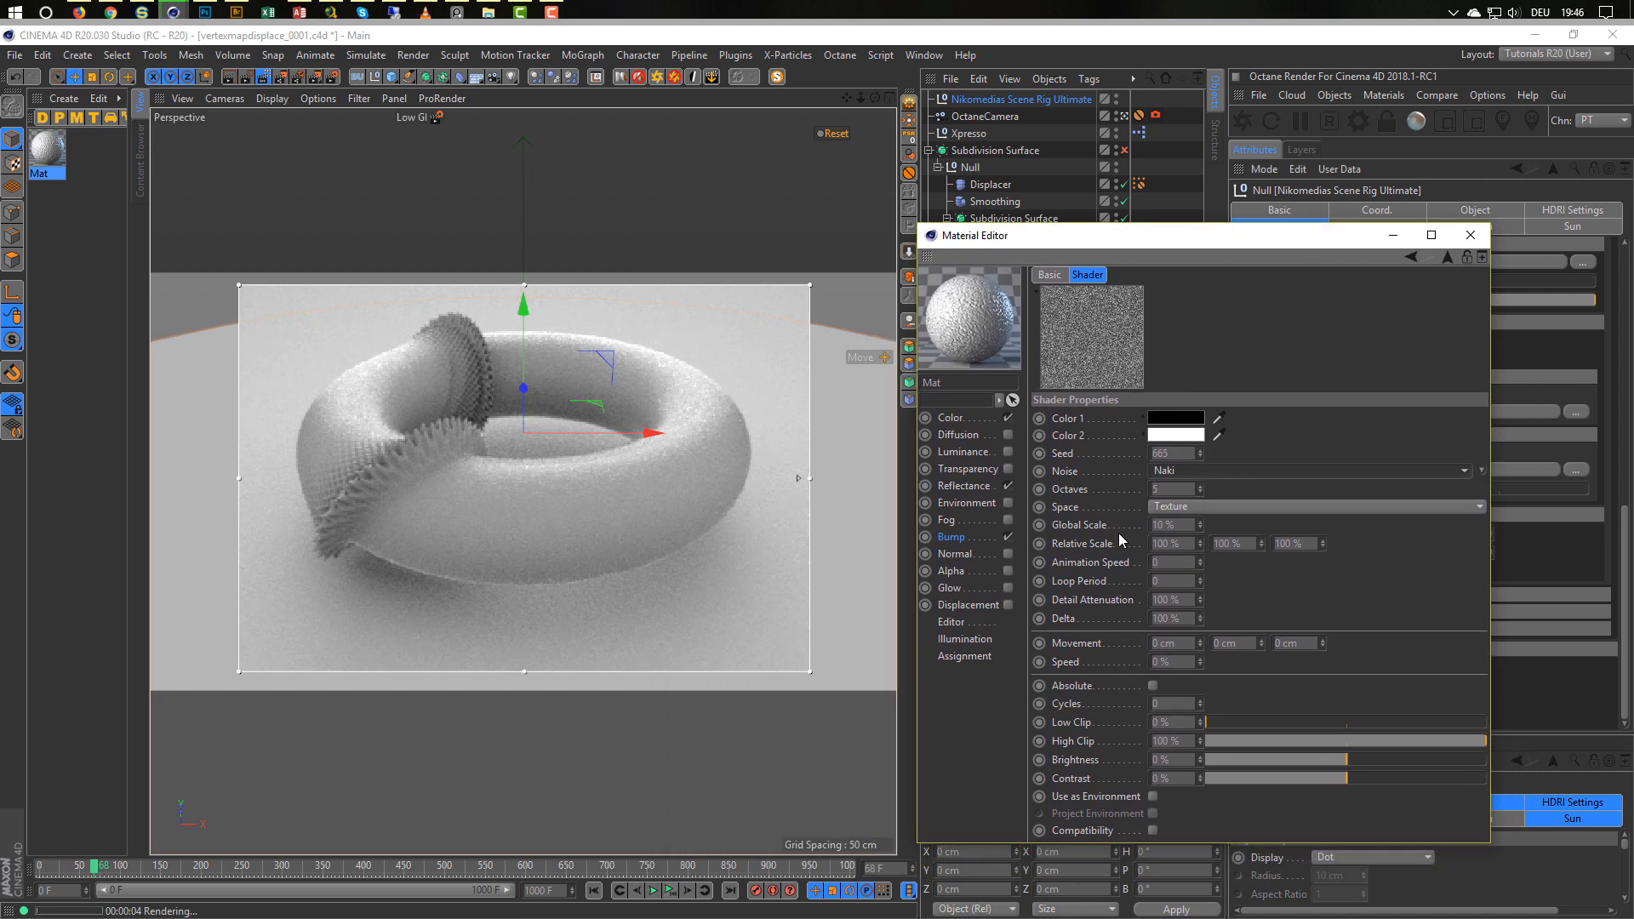
Set the roughness of the material's Spec reflectance layer to 20 %.
click(975, 542)
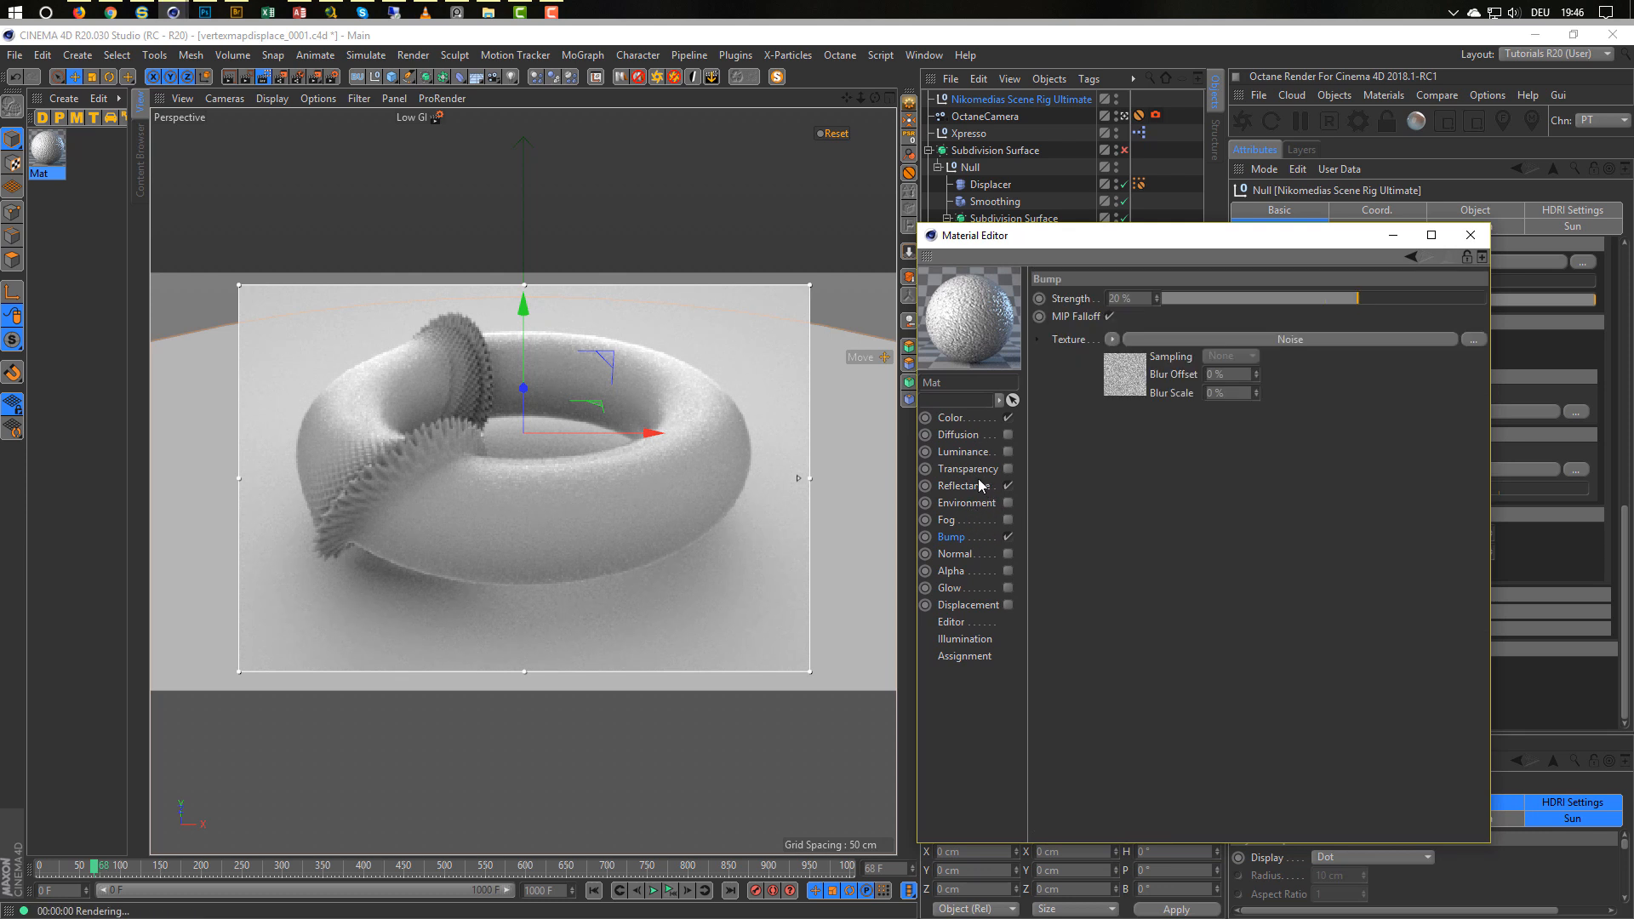
click(972, 487)
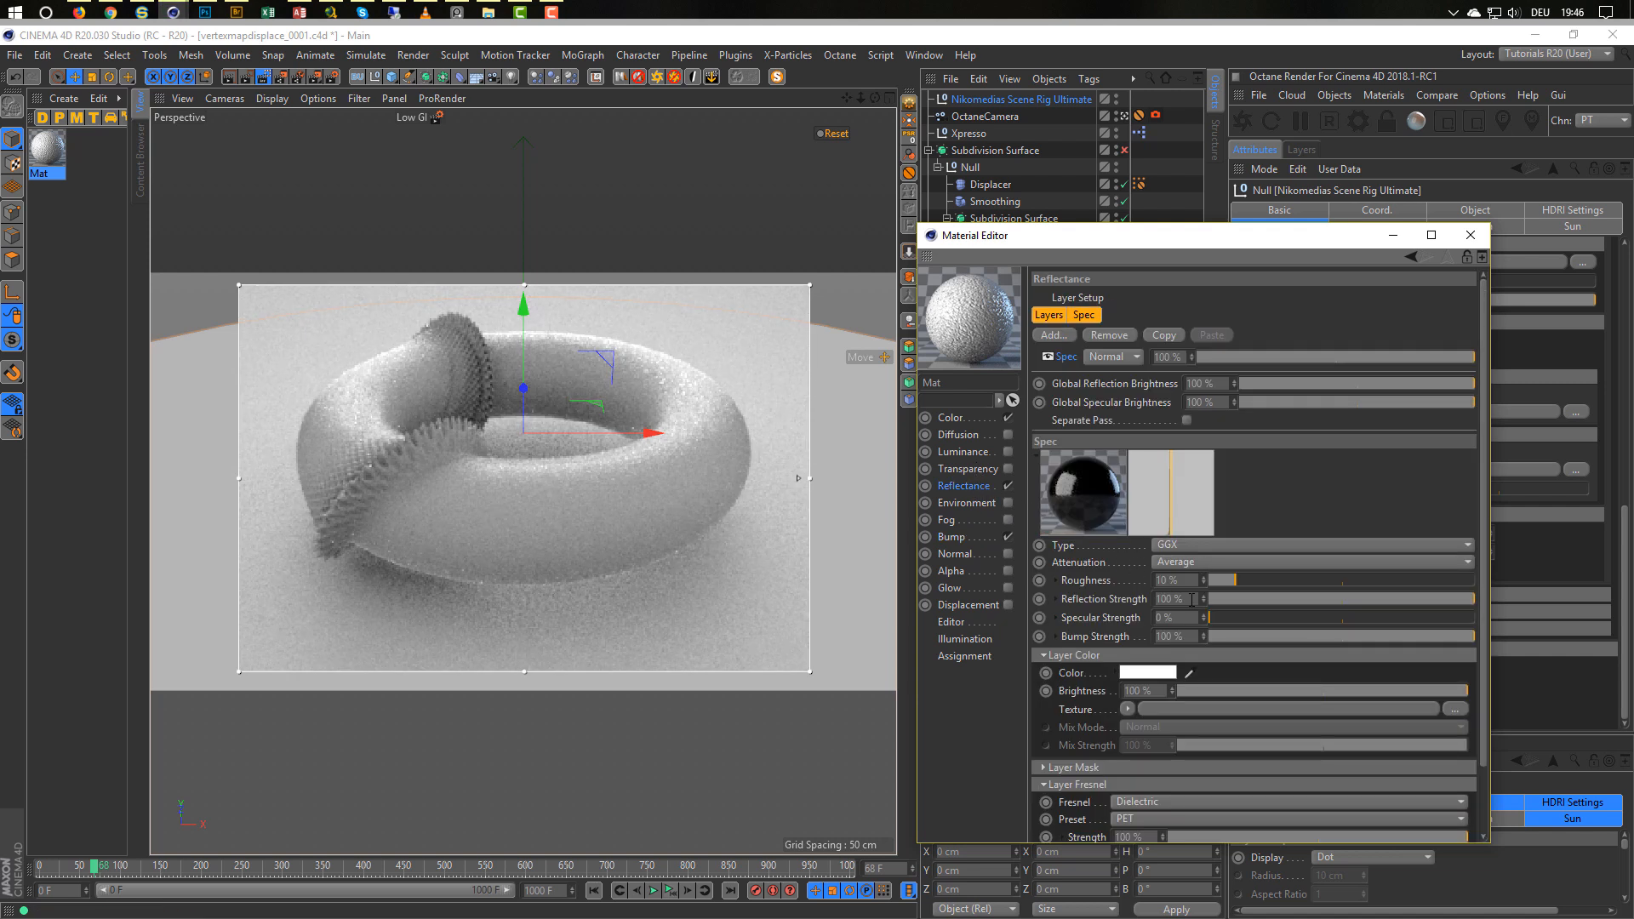
drag(1184, 579, 1079, 568)
text(20)
key(Return)
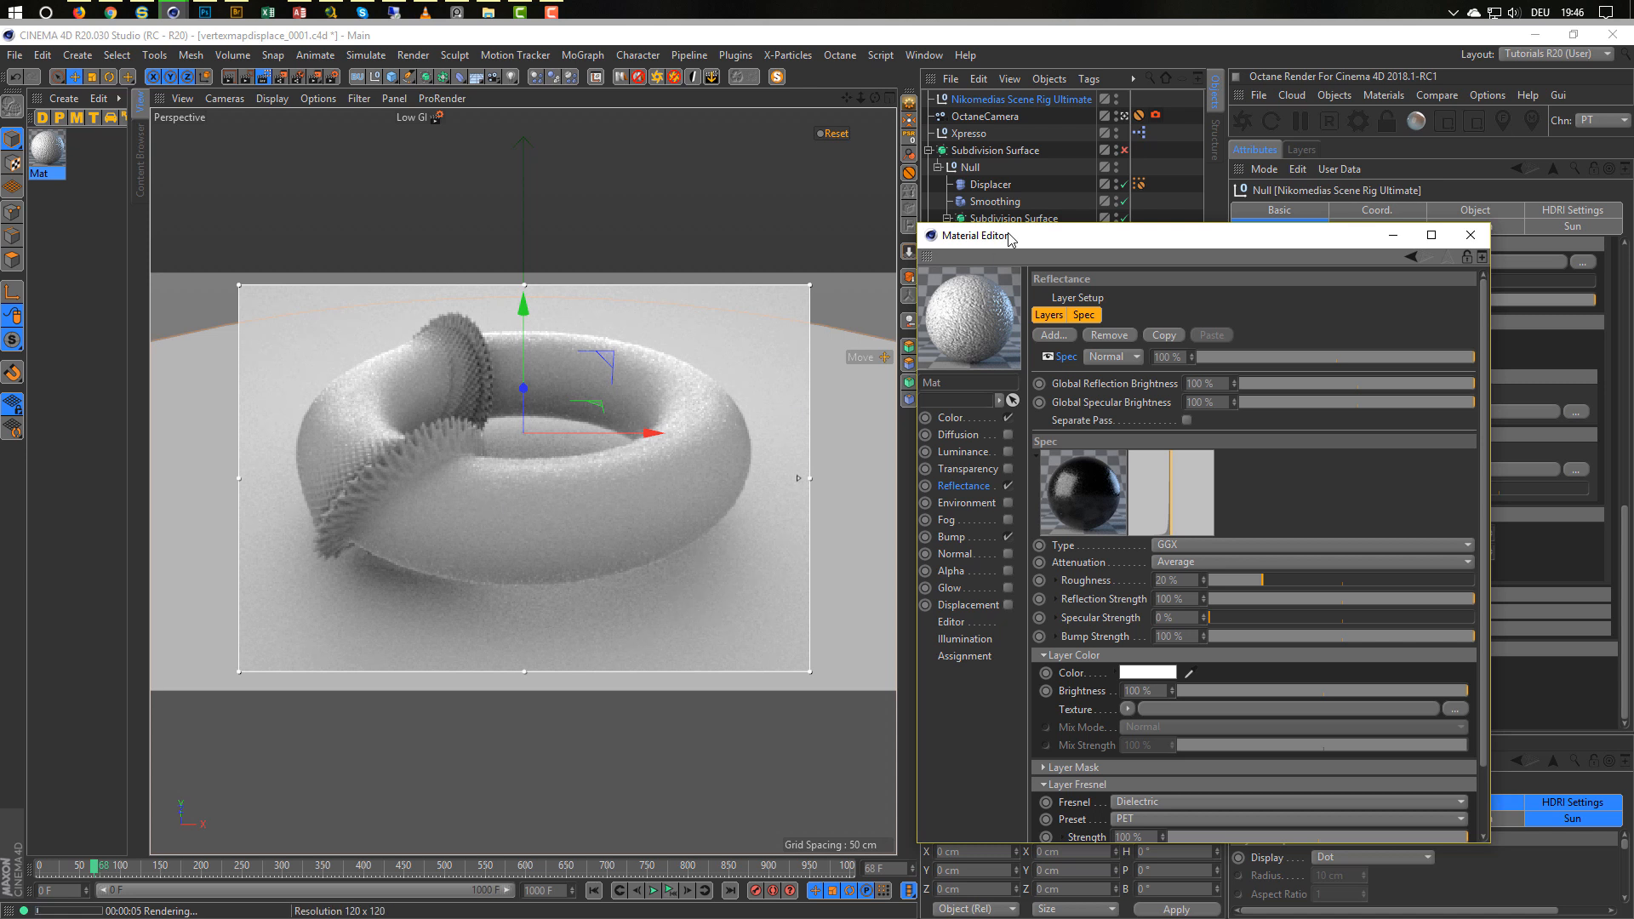
Delete the Octane Camera tag from OctaneCamera and rename the object as Camera.
click(1188, 184)
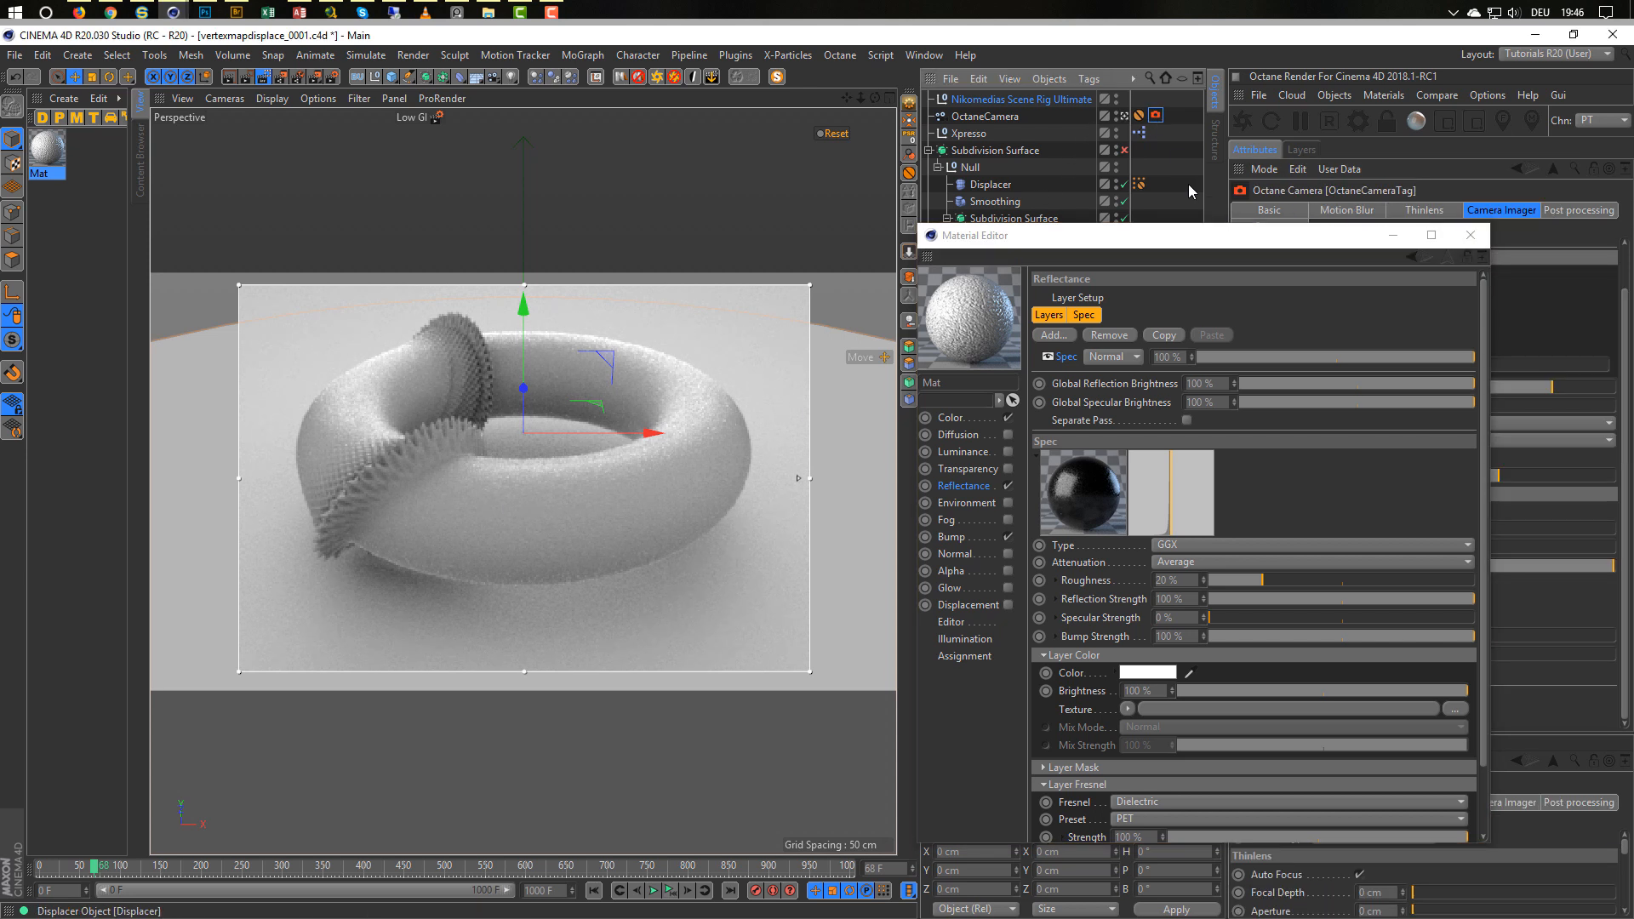
click(987, 117)
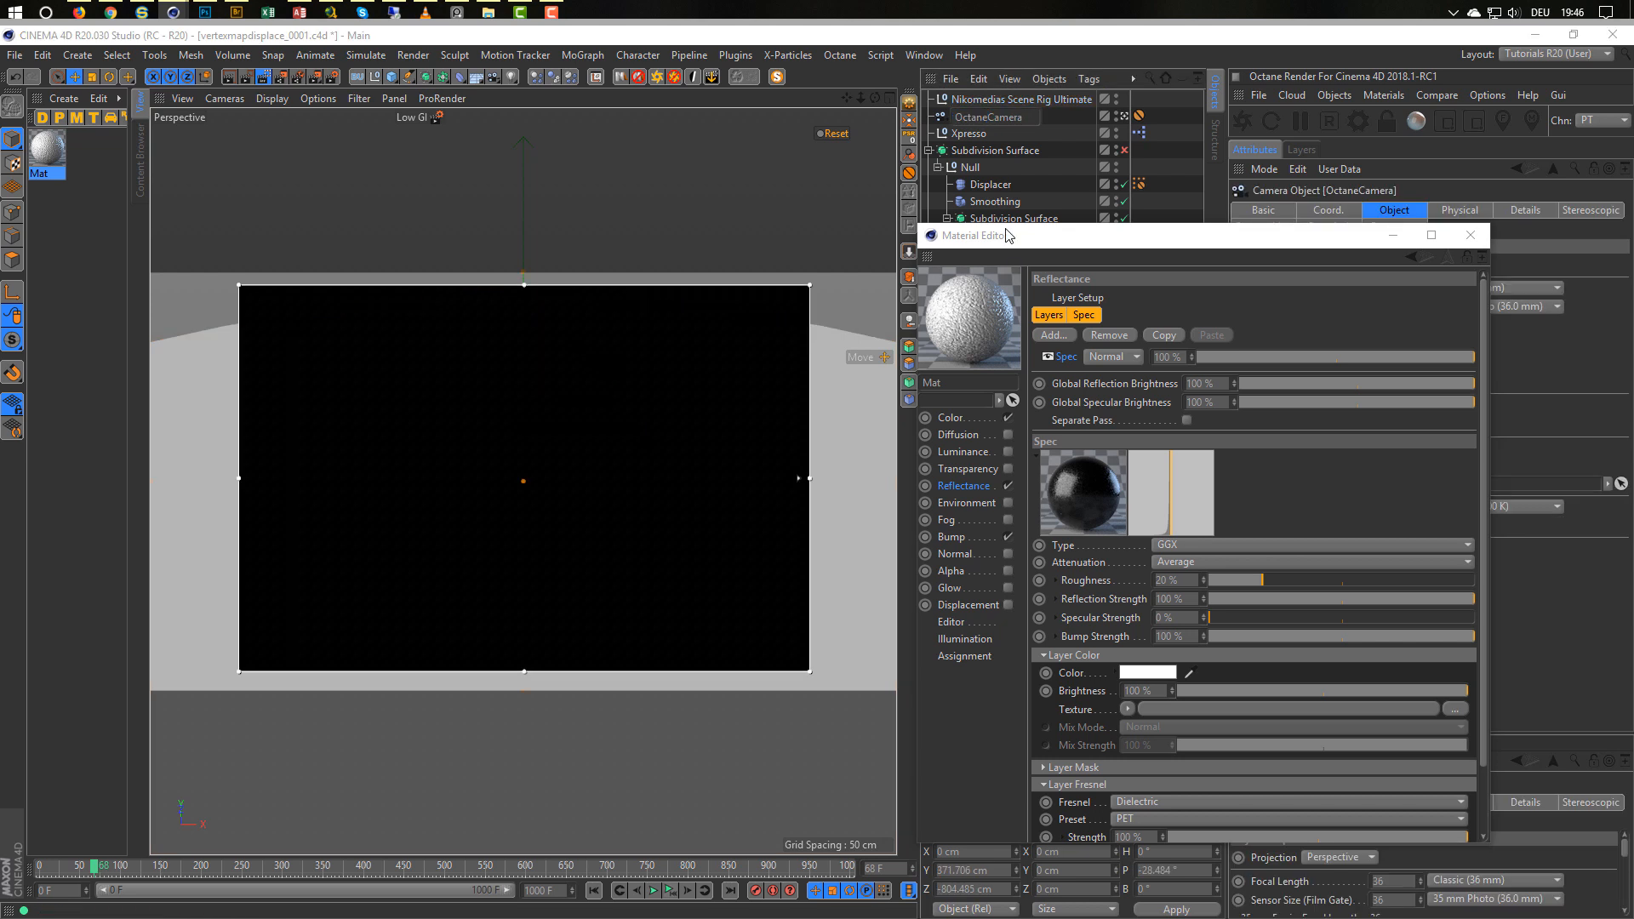
key(BackSpace)
key(BackSpace)
key(BackSpace)
key(BackSpace)
key(BackSpace)
key(BackSpace)
key(Return)
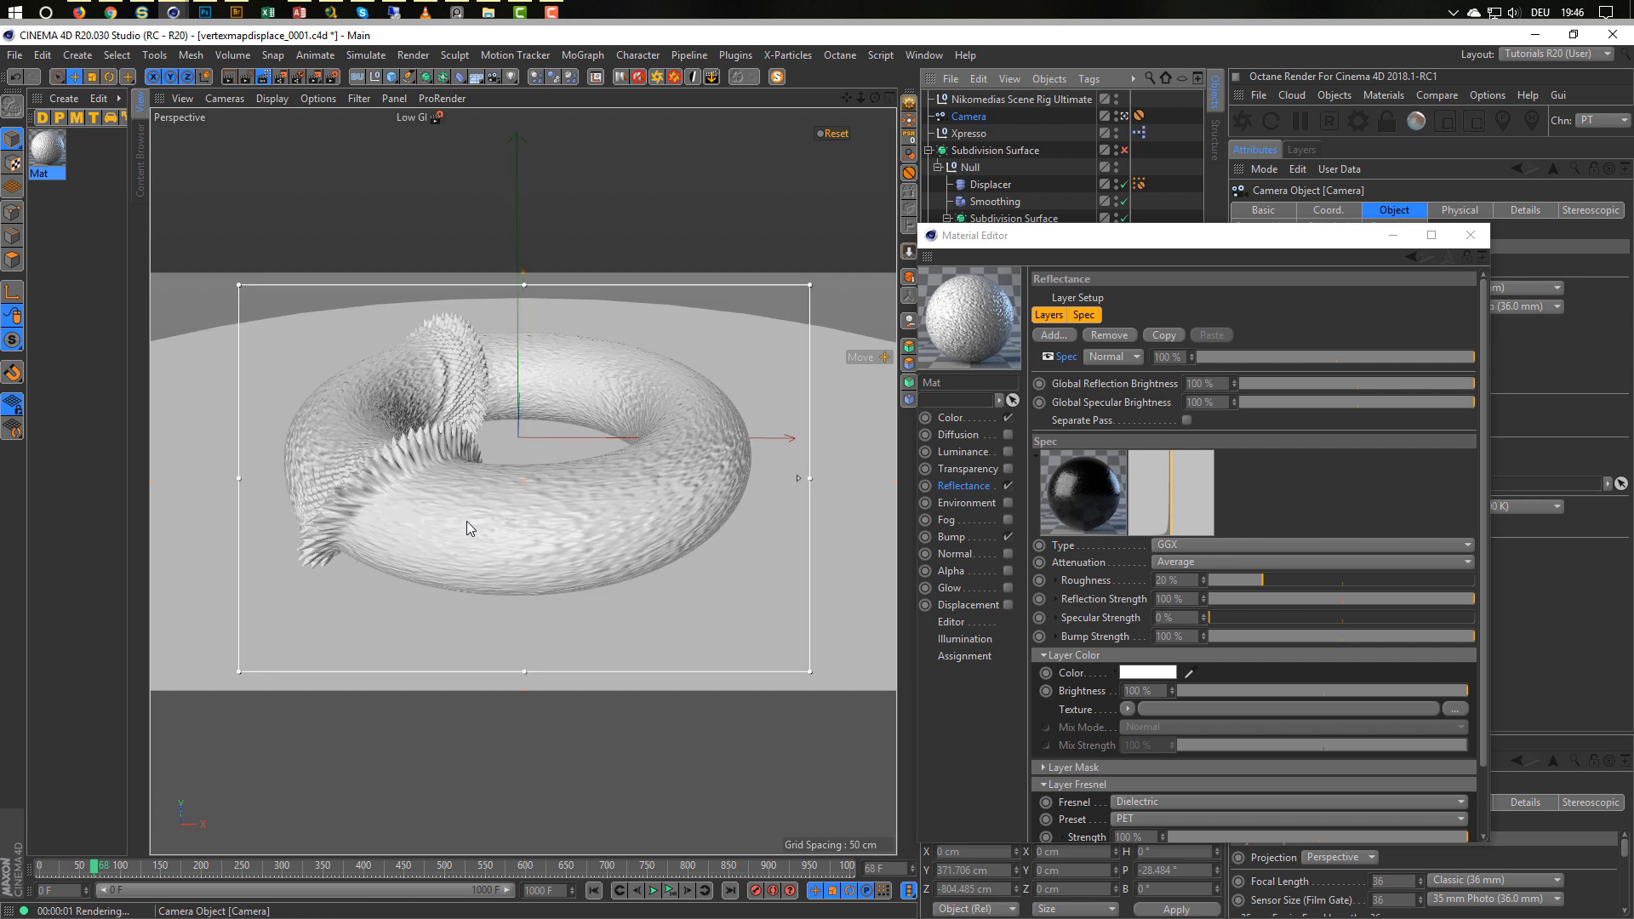
Set the bump Noise shader's global scale to 20 % while checking a close-up of the torus surface.
scroll(577, 491, up, 3)
scroll(581, 489, up, 3)
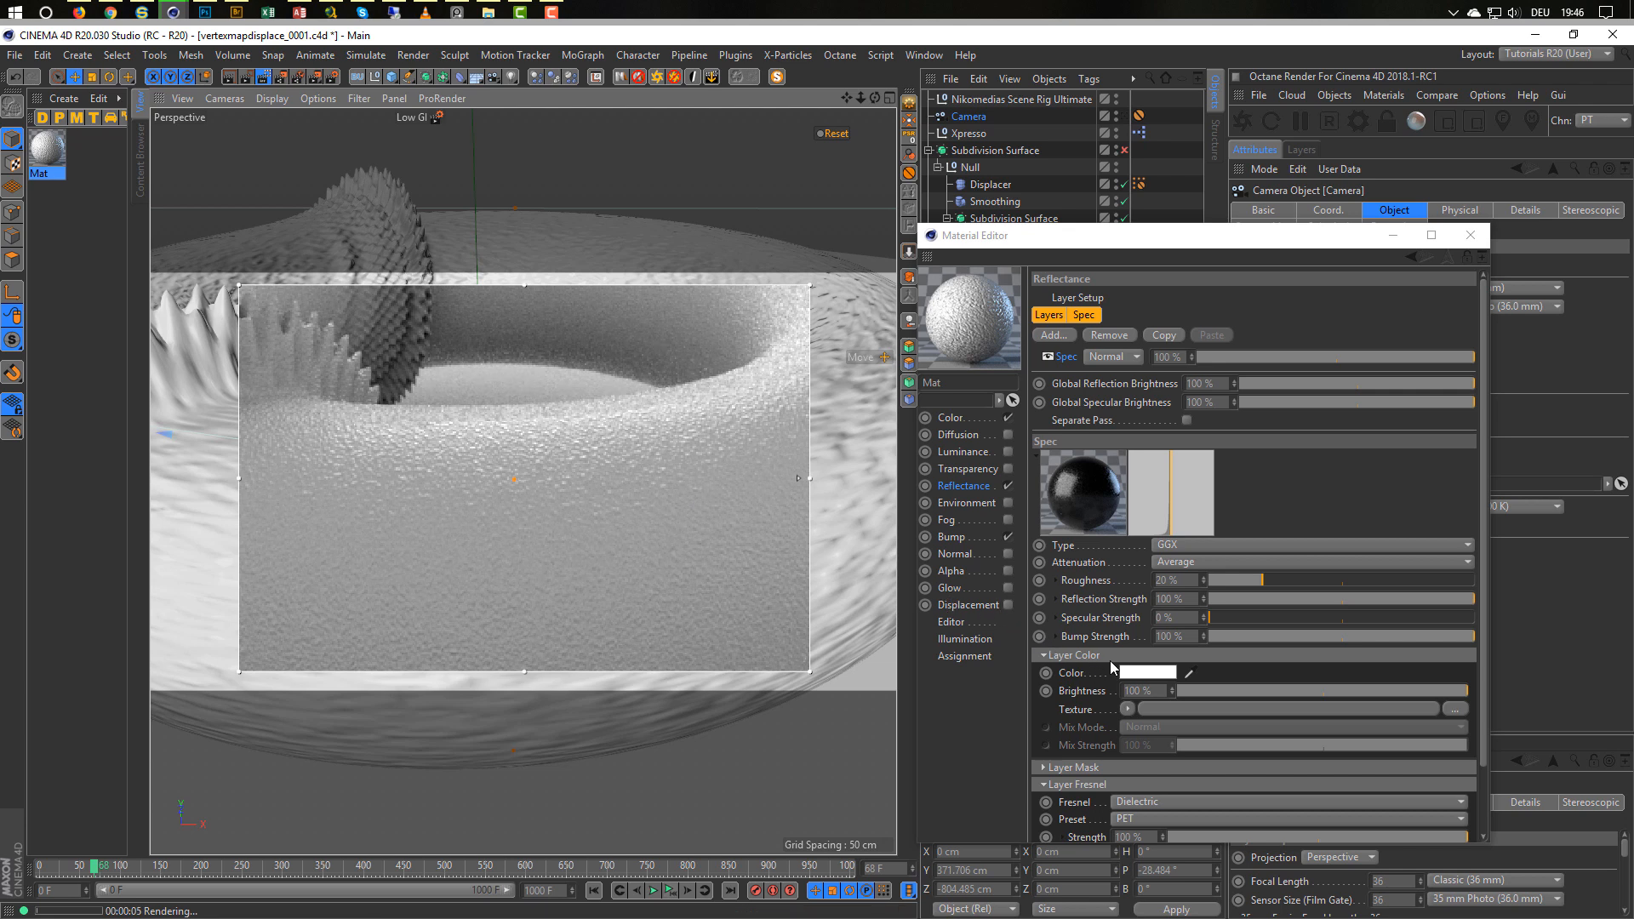
click(978, 536)
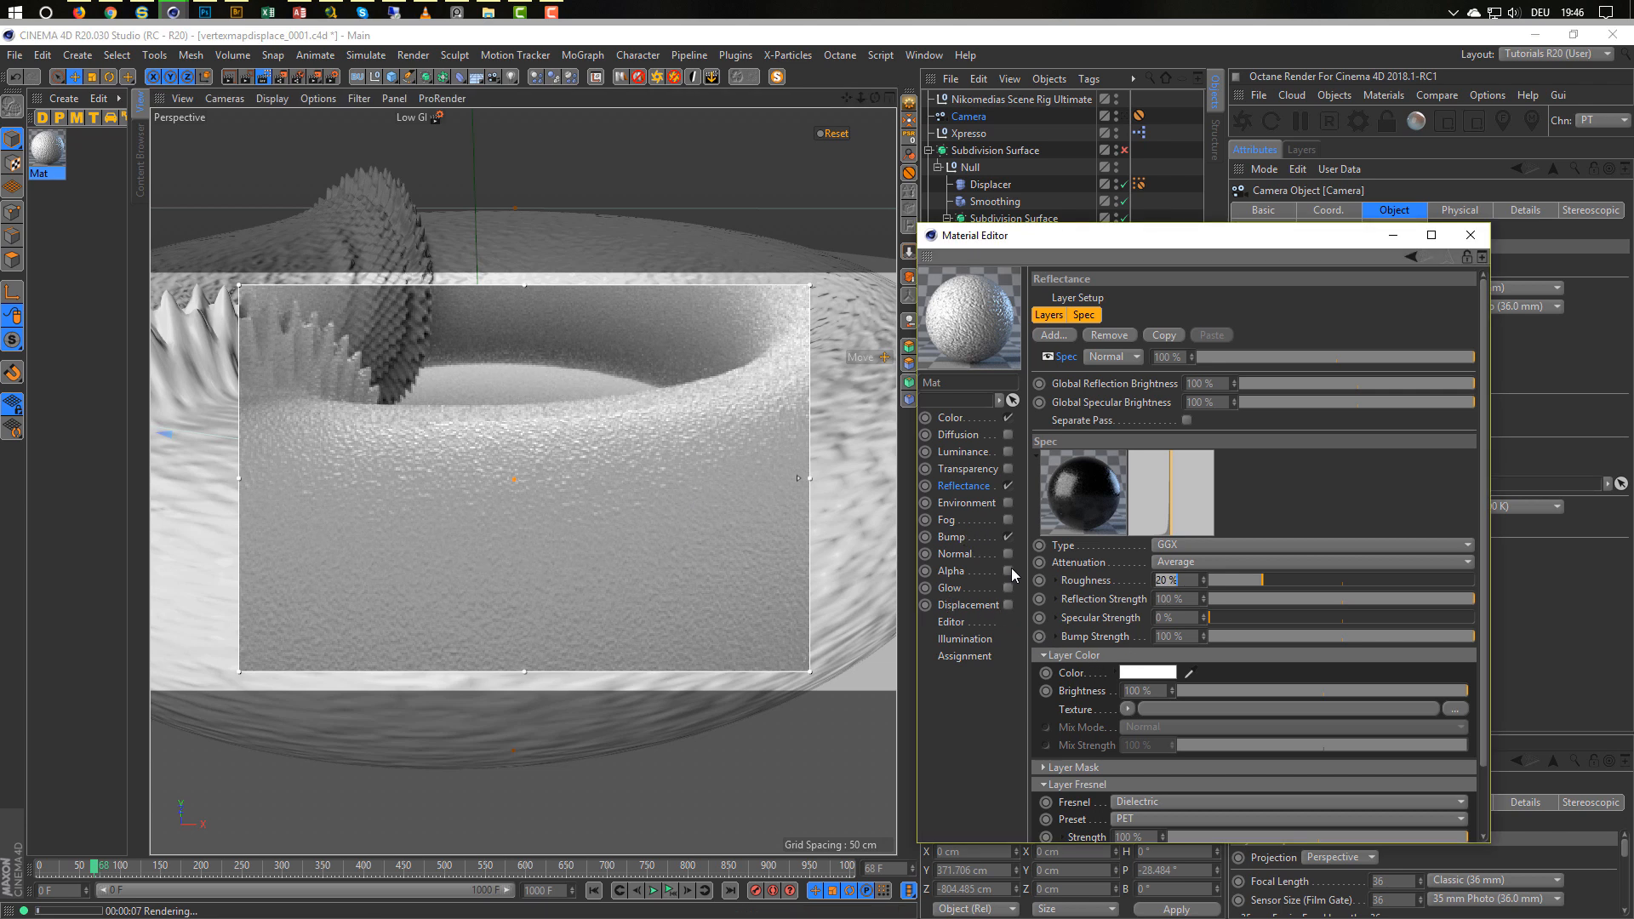
click(1125, 375)
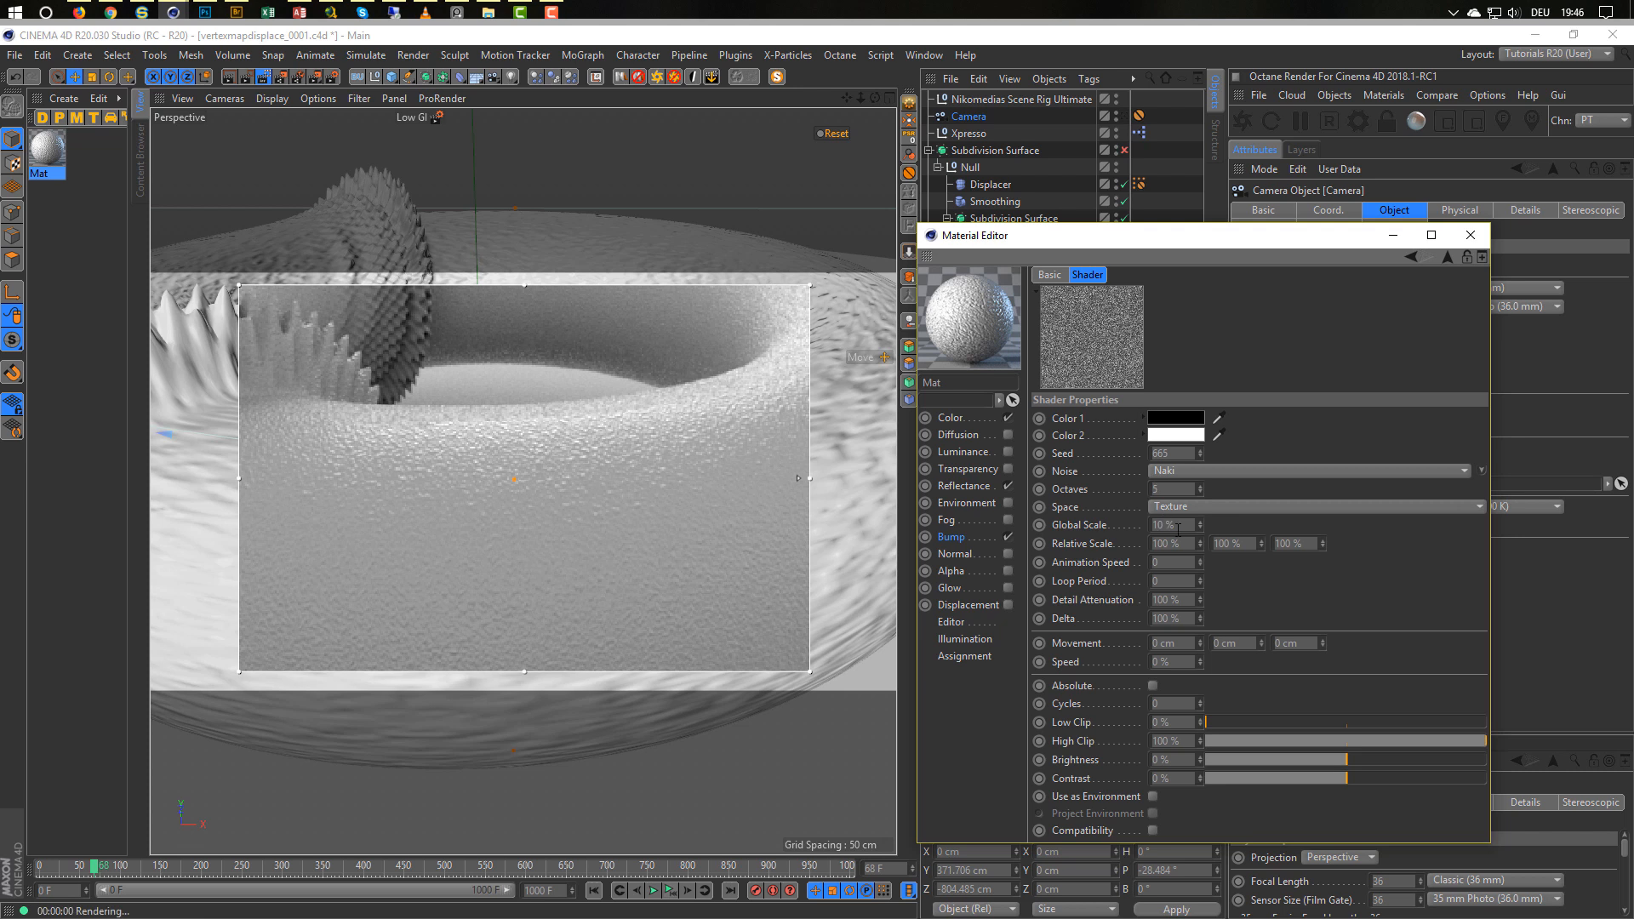
text(20)
key(Return)
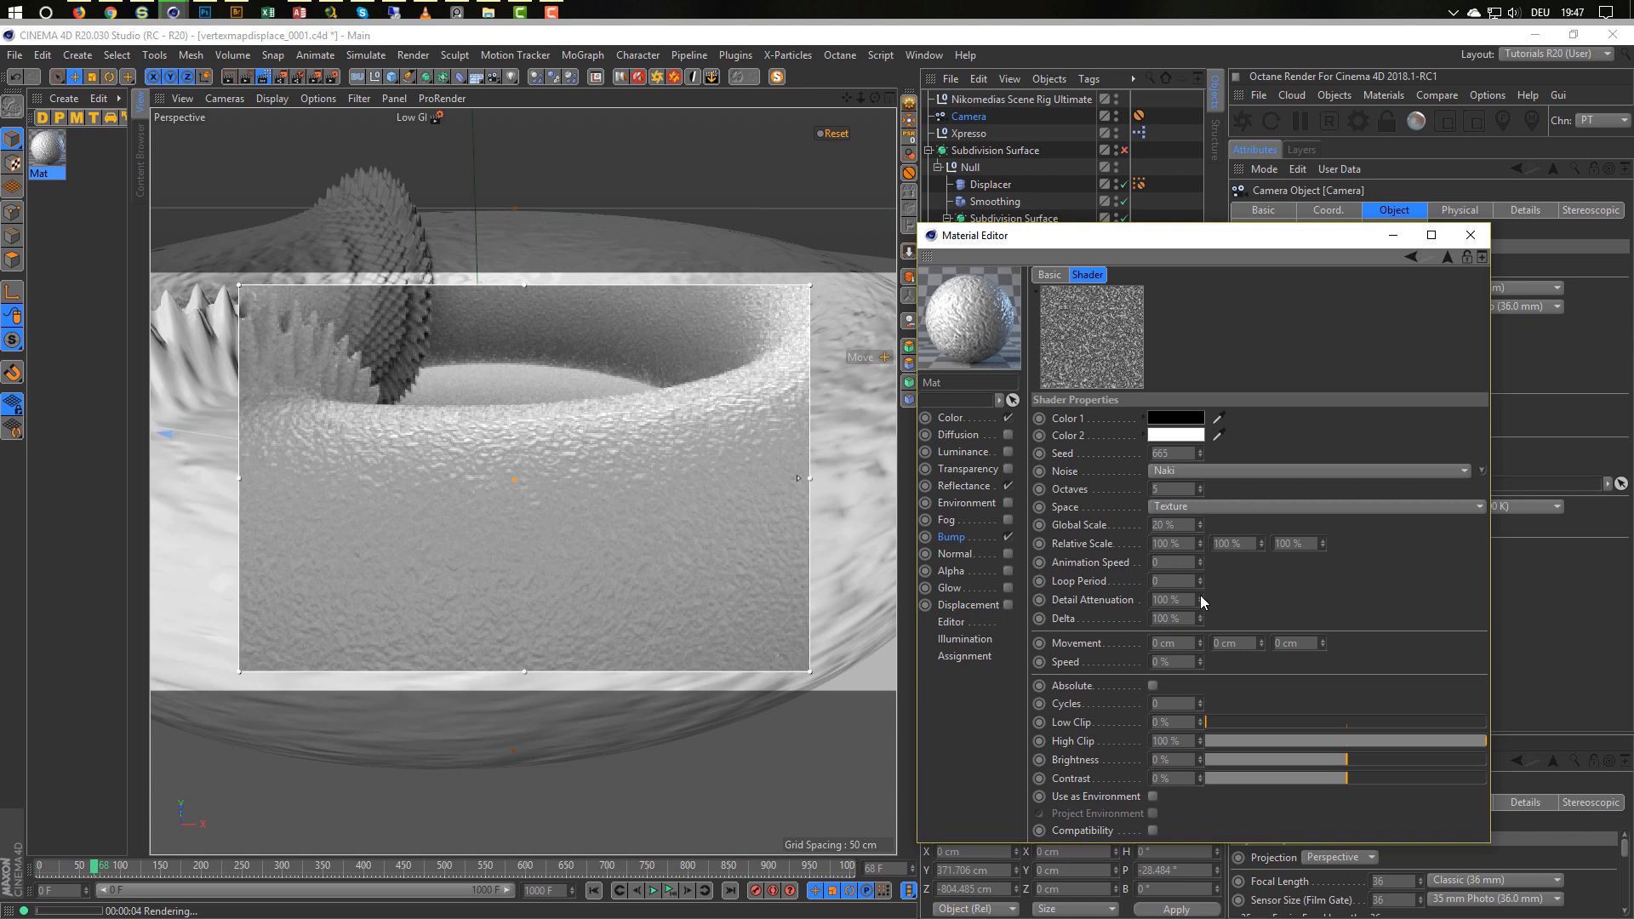
Change the bump Noise shader's noise type to FBM and set its global scale to 50 %.
click(1187, 470)
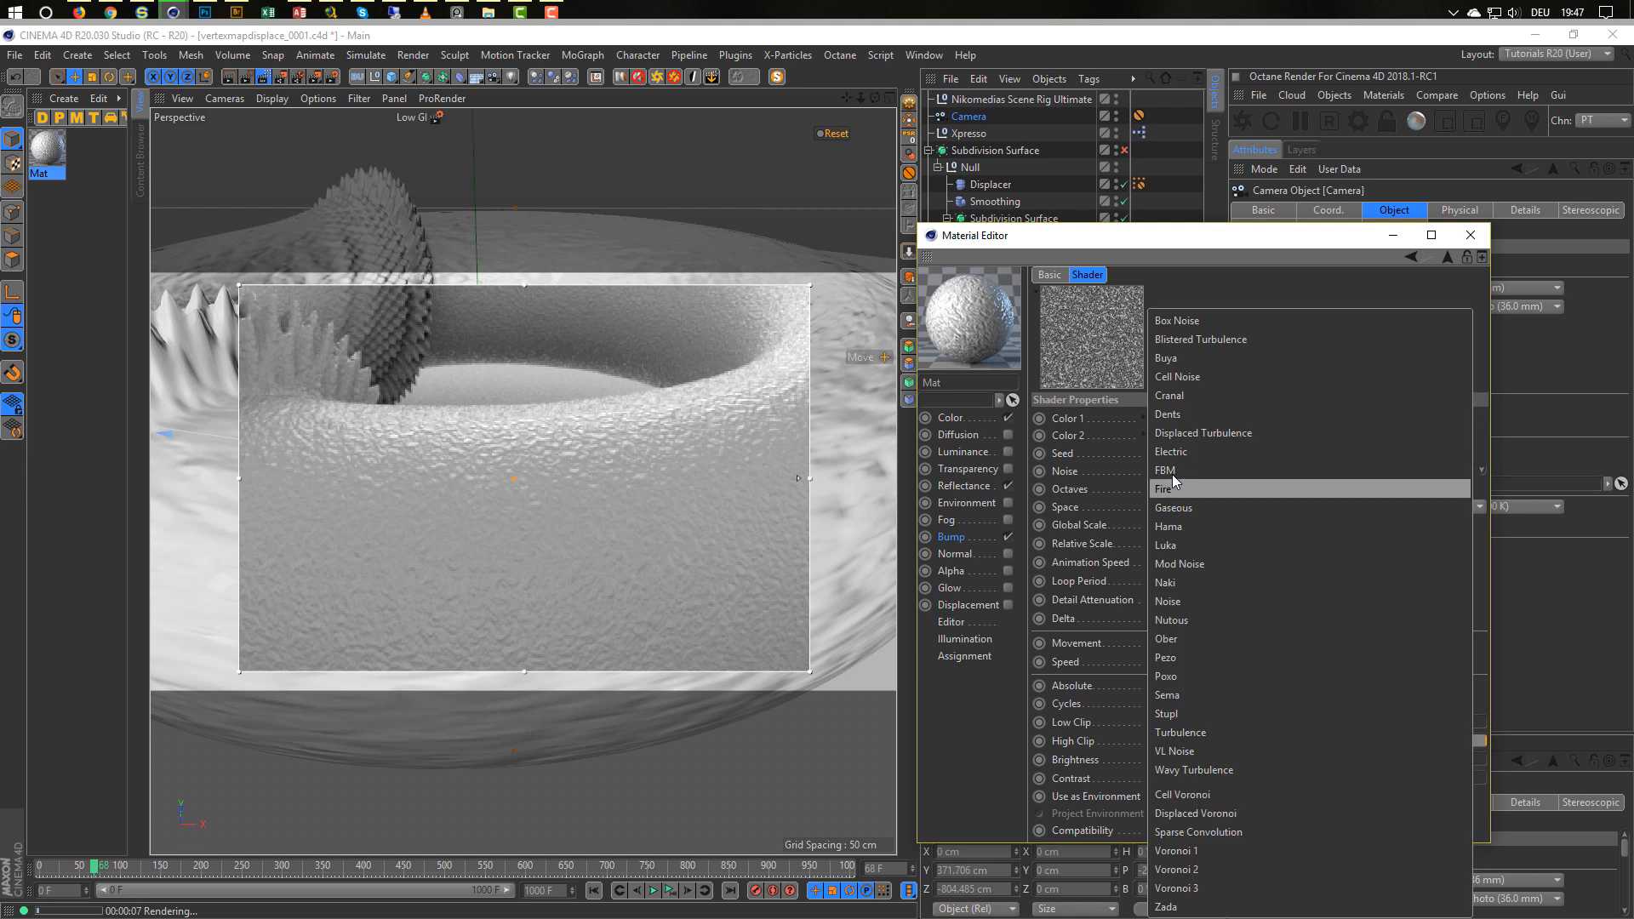
click(1175, 471)
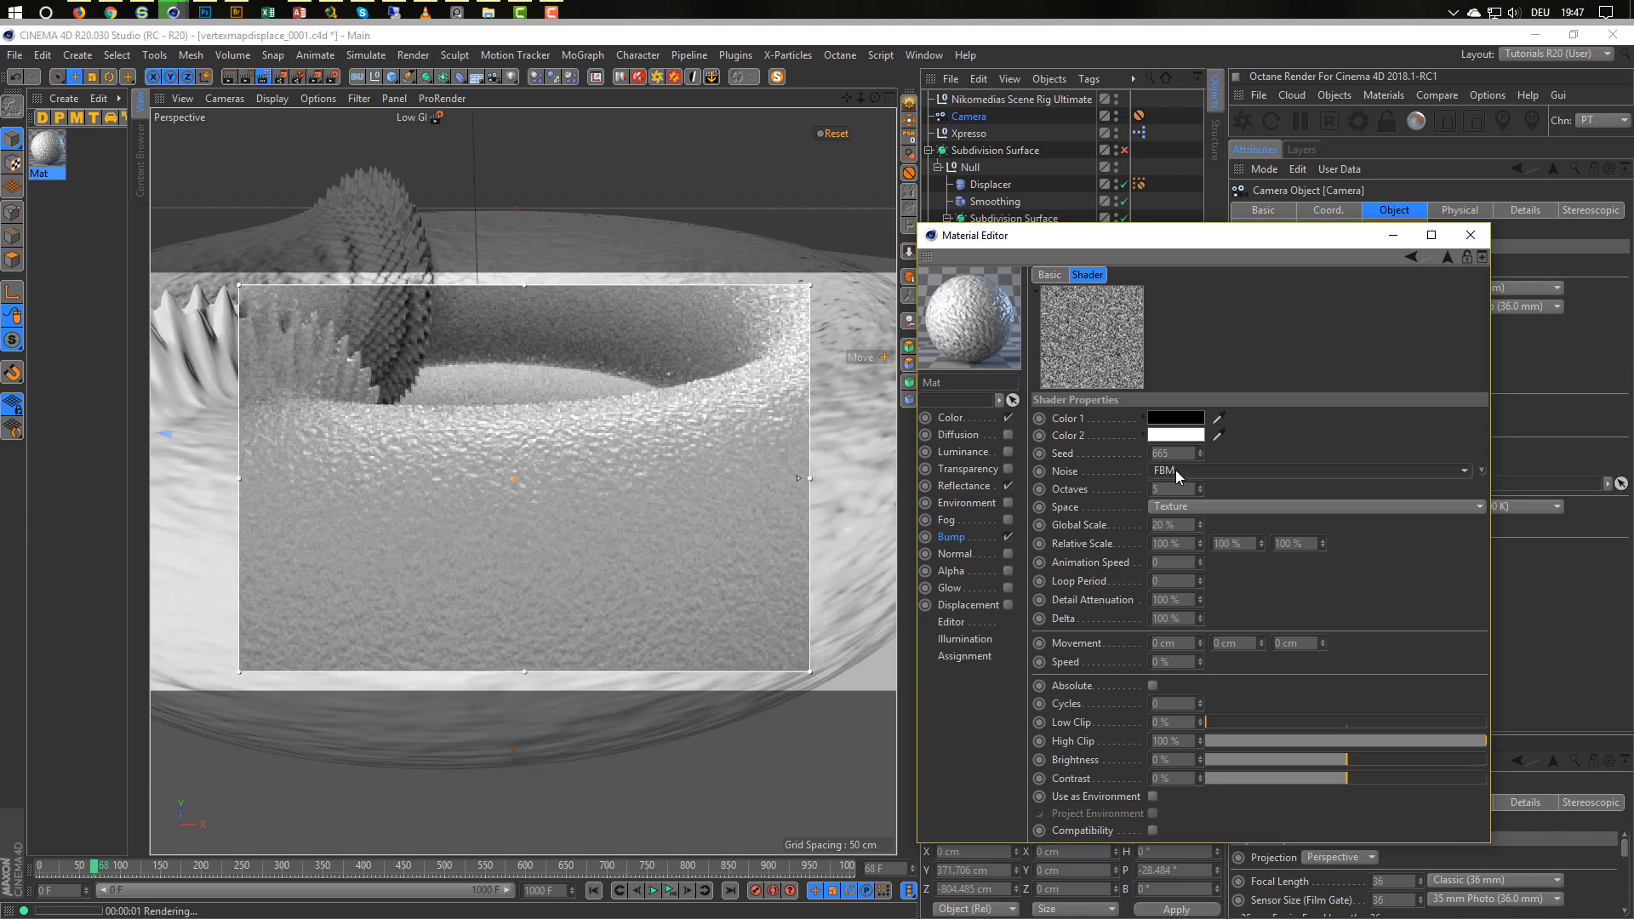
drag(1185, 528, 1137, 530)
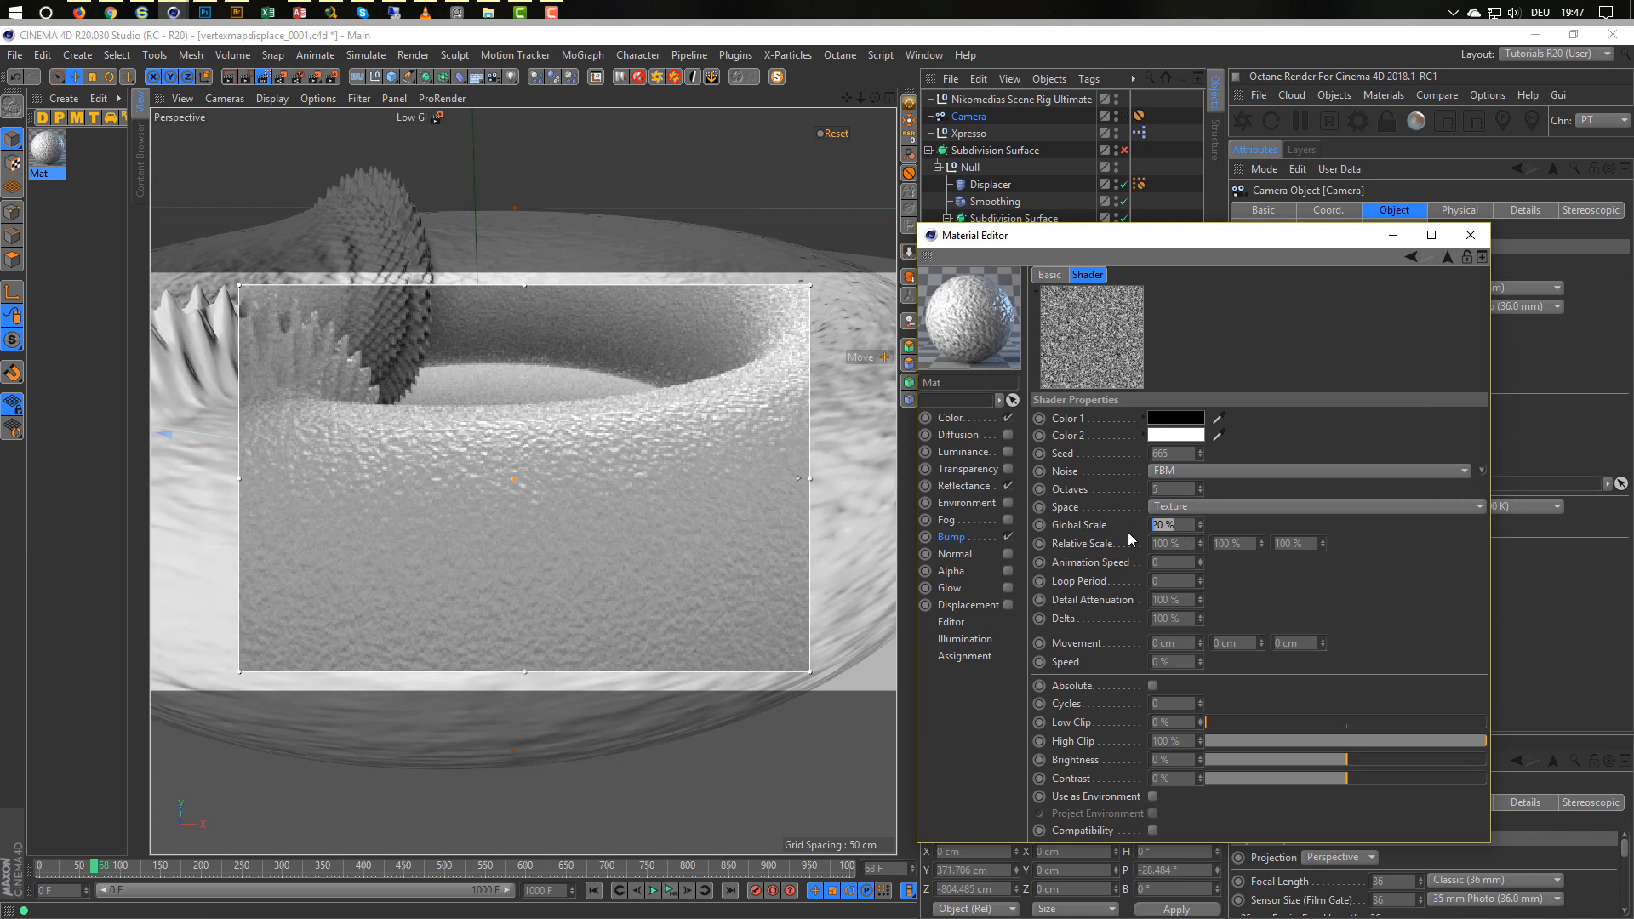
text(50)
key(Return)
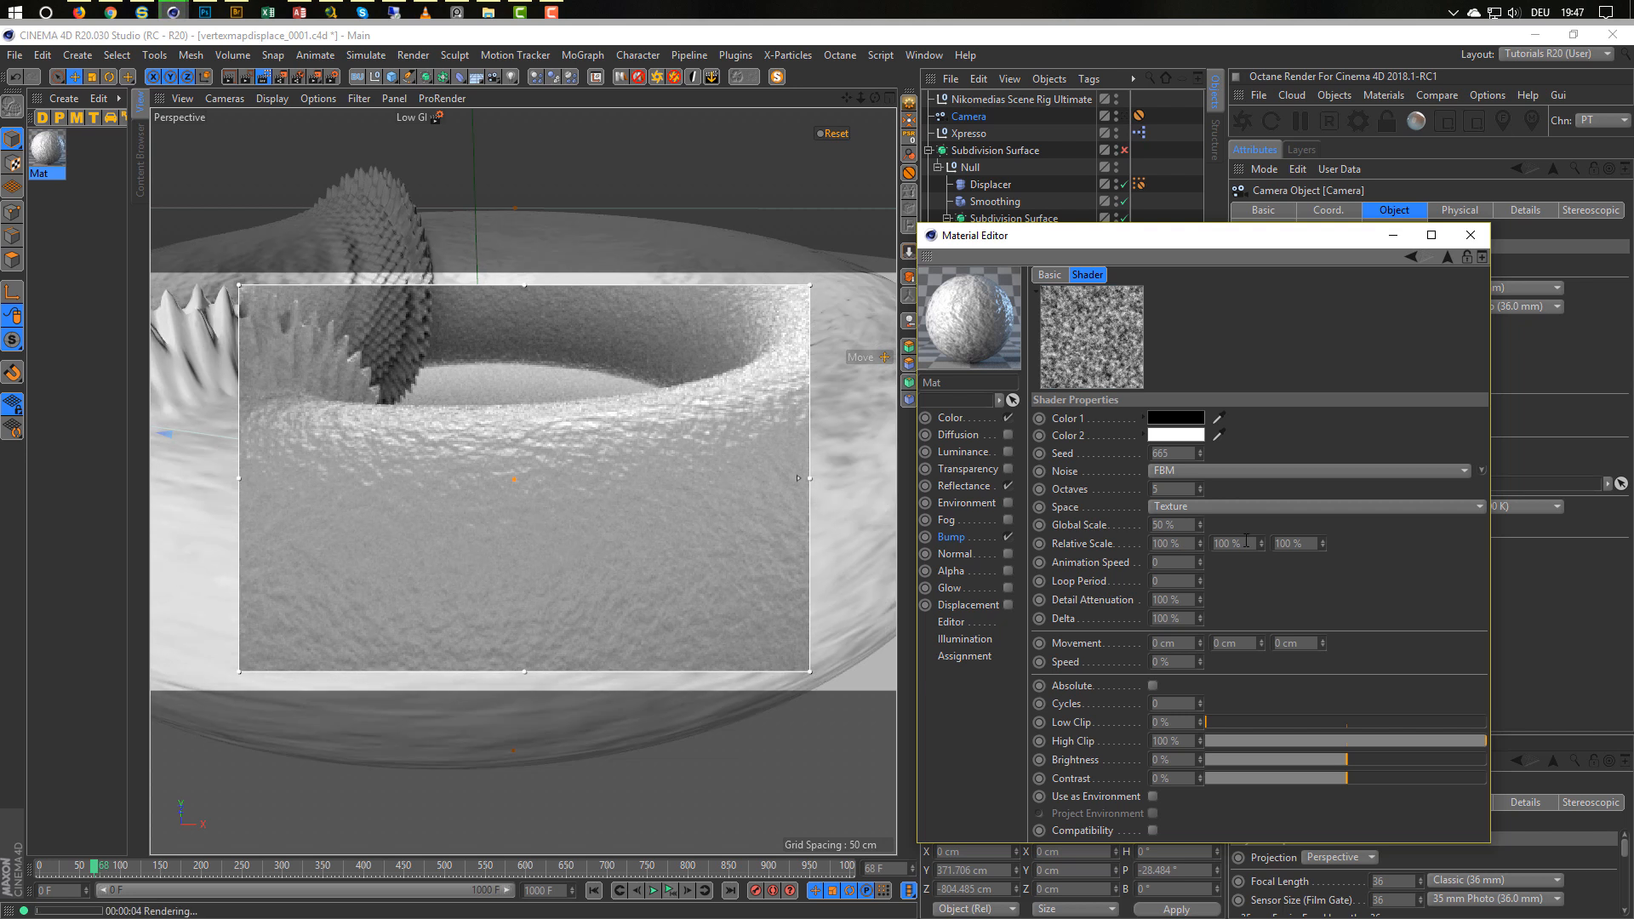
Try the UV (2D) space for the bump noise and switch it back to Texture.
click(1182, 507)
click(1181, 507)
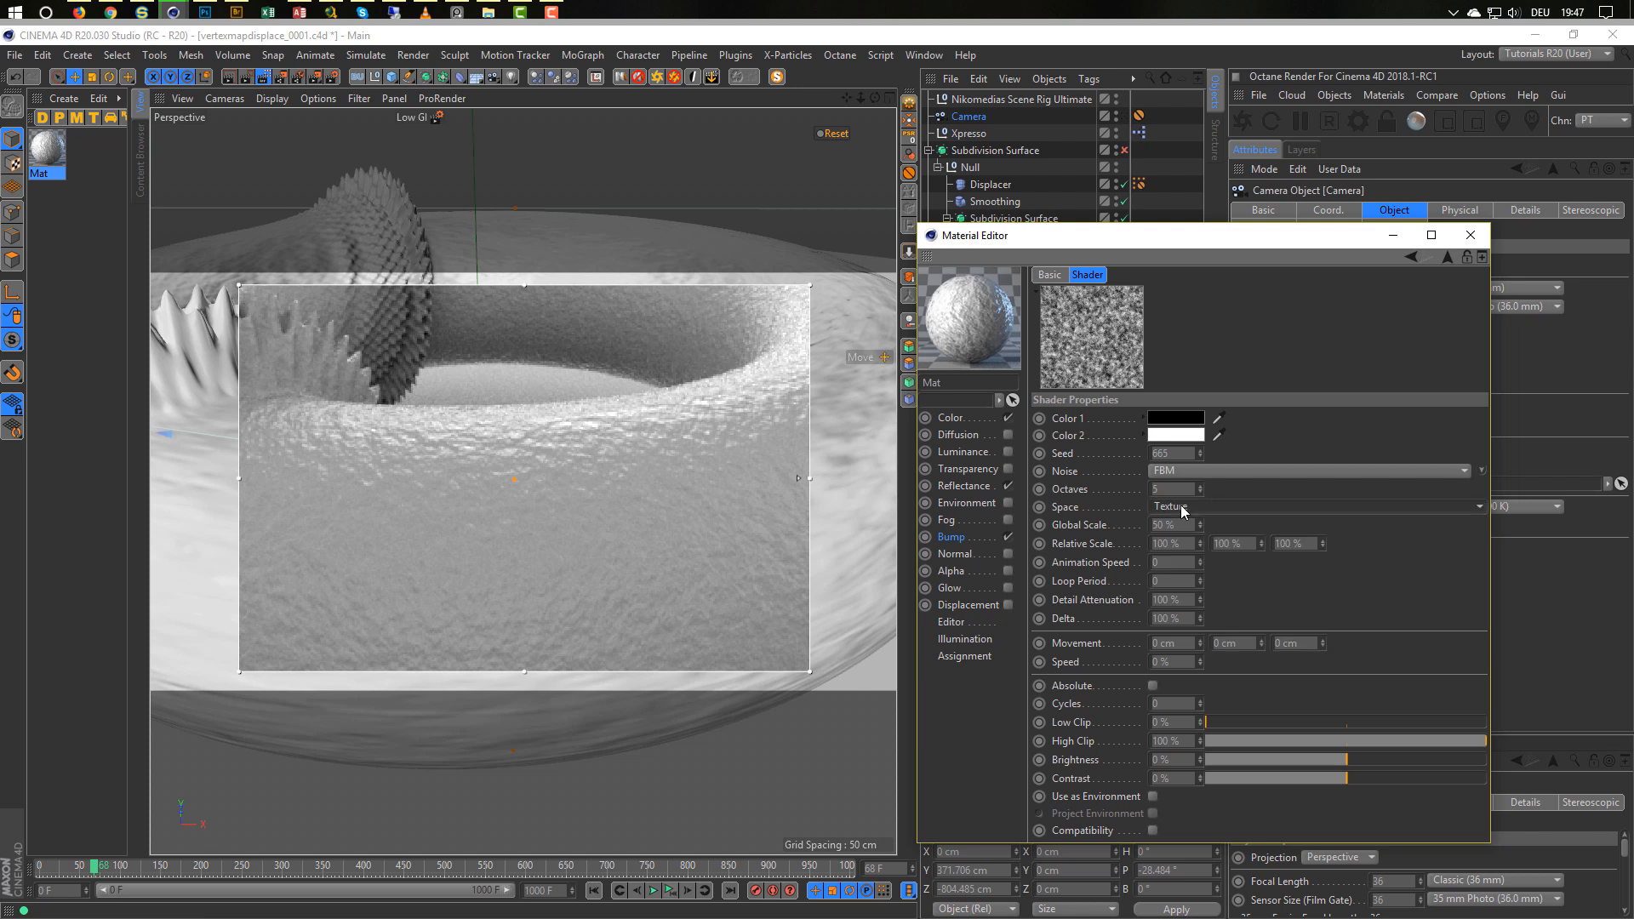
click(1186, 509)
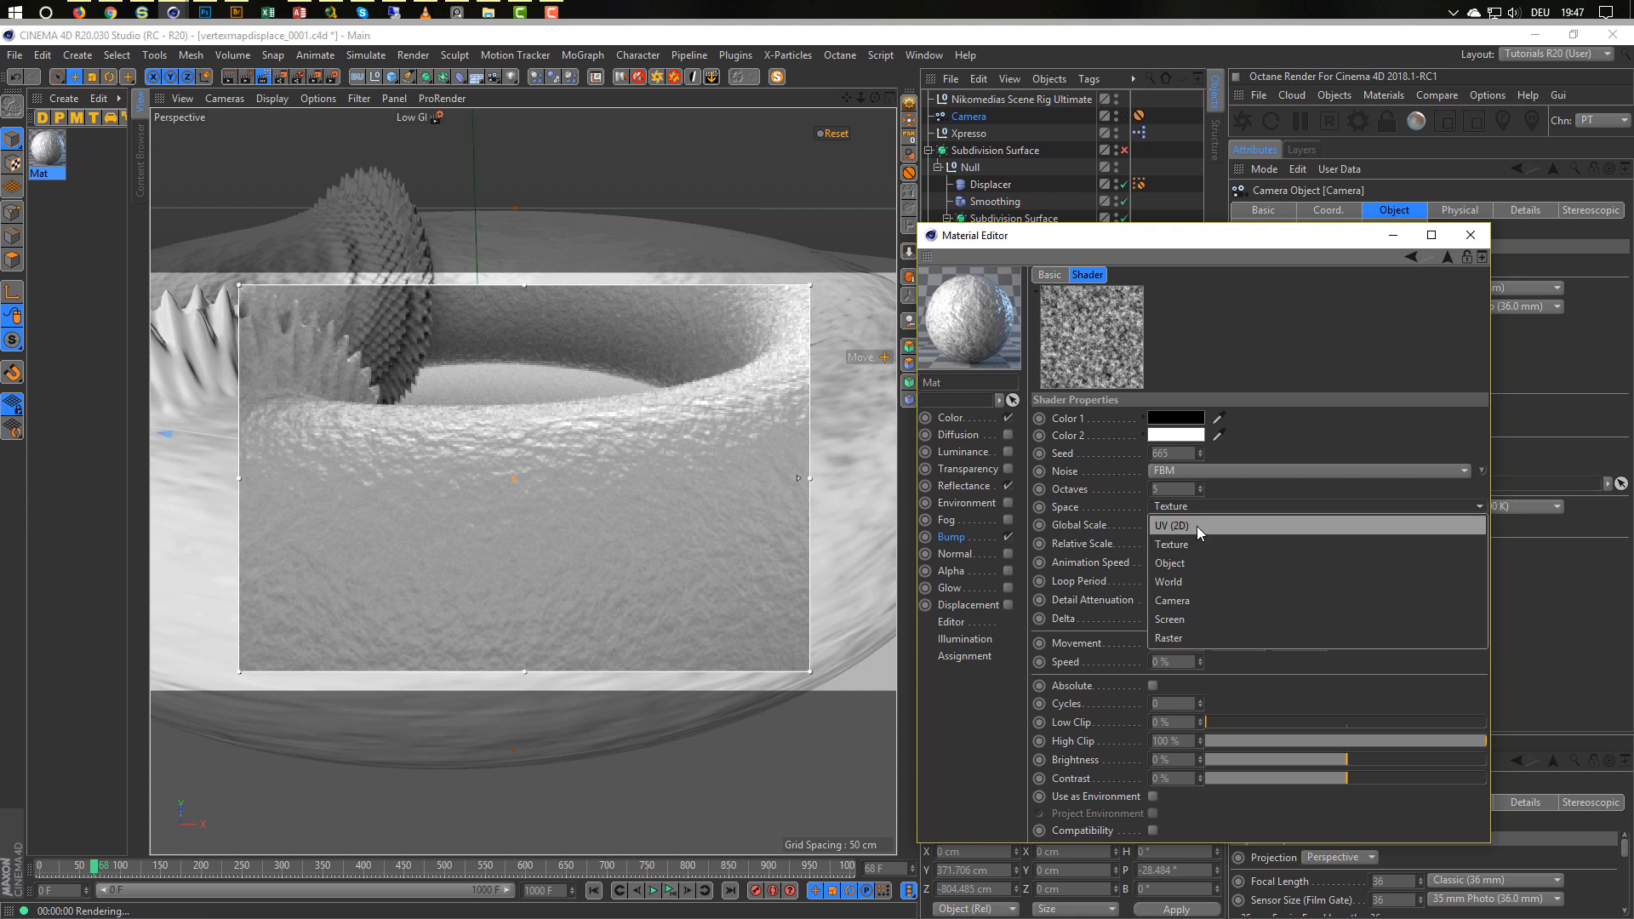
click(1196, 526)
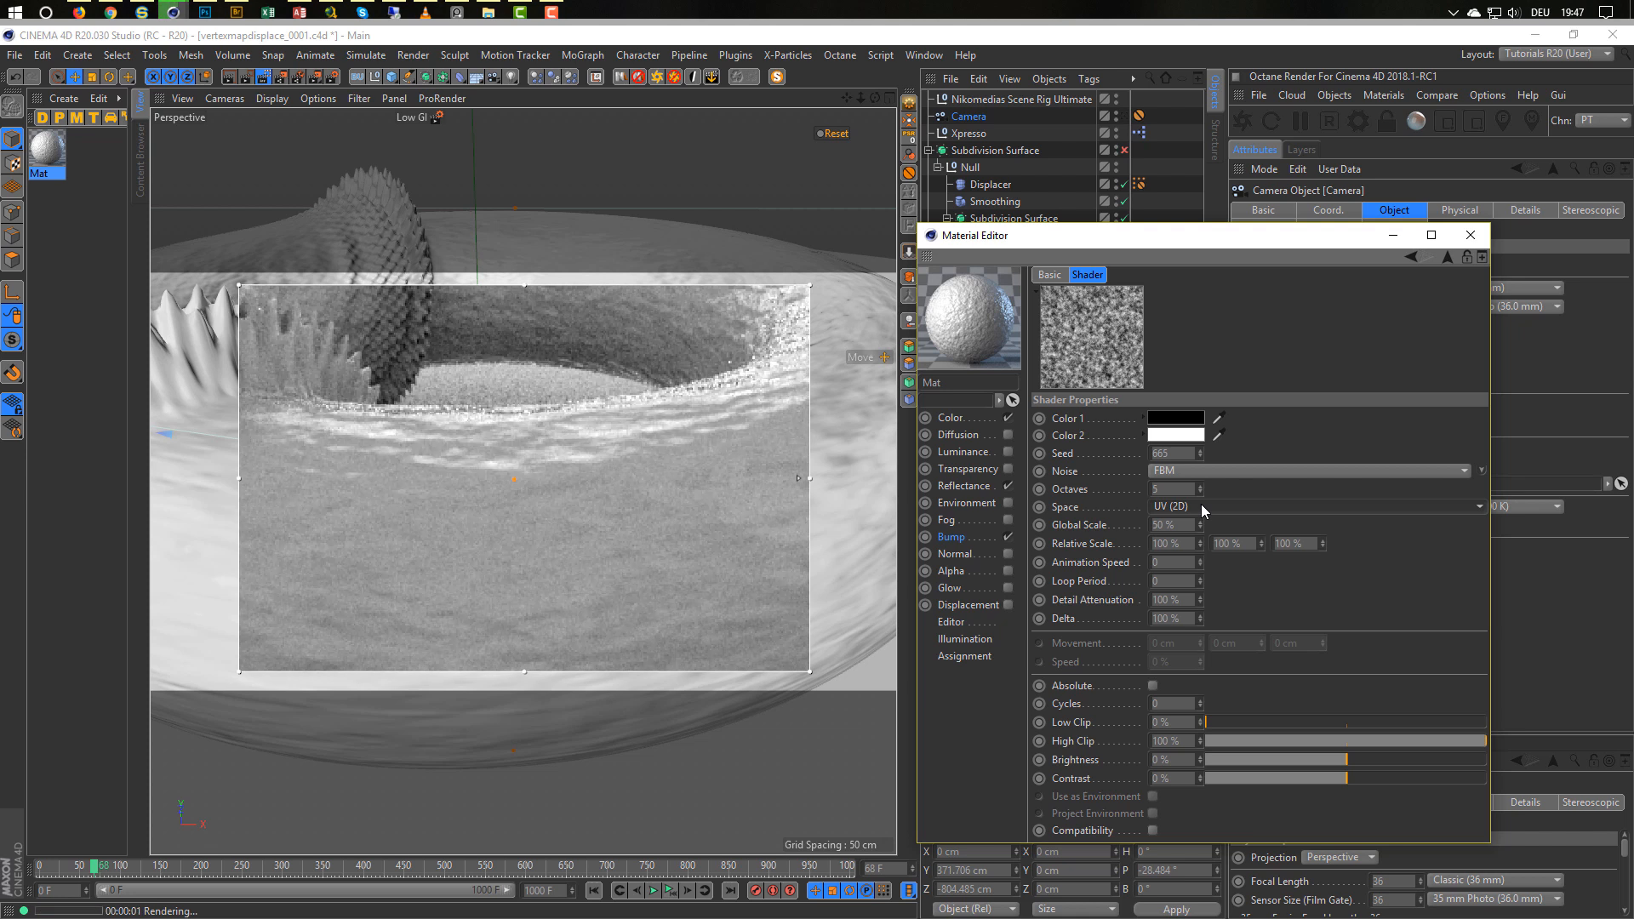
click(1202, 503)
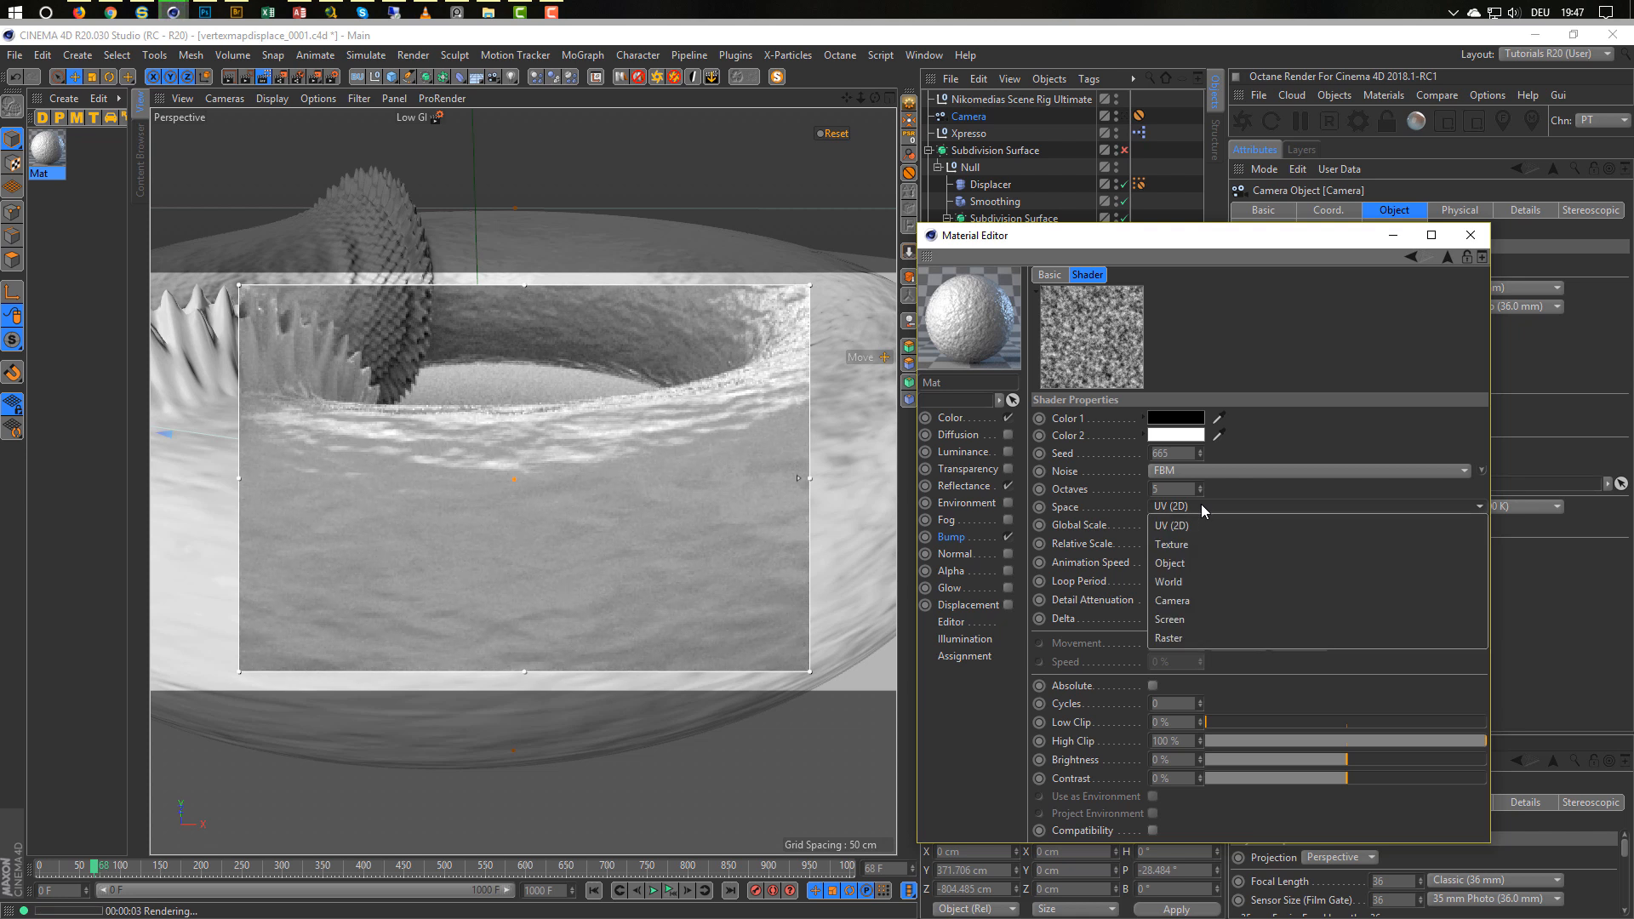
click(1191, 547)
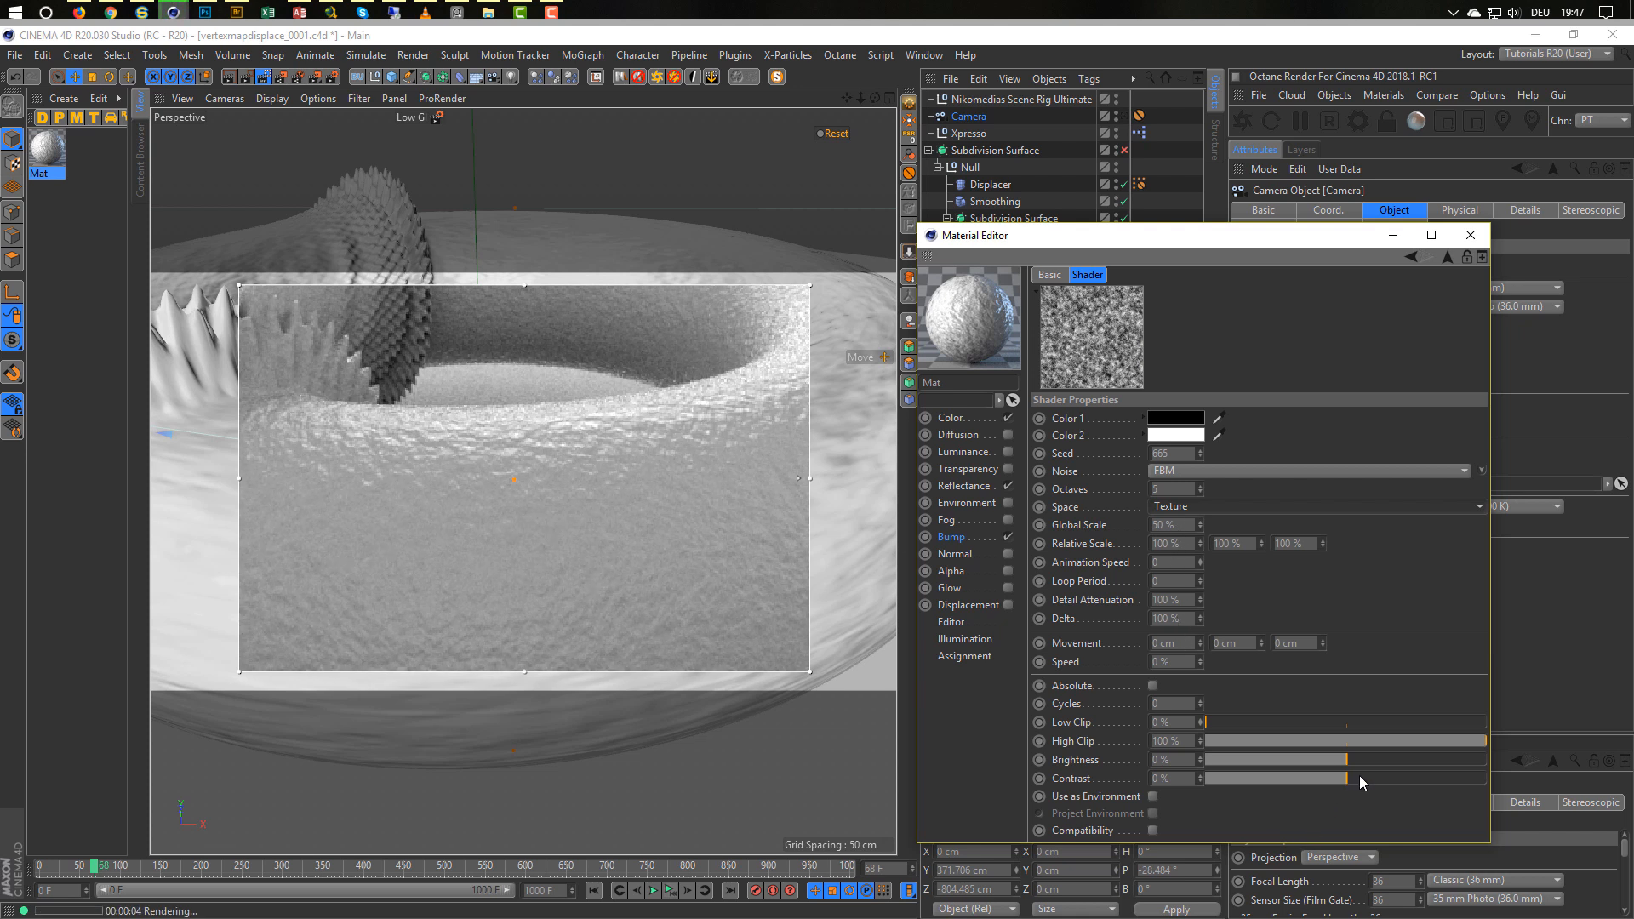
Raise the bump noise's contrast to 64 % and set the Bump channel's strength to 5 %.
drag(1372, 778, 1434, 785)
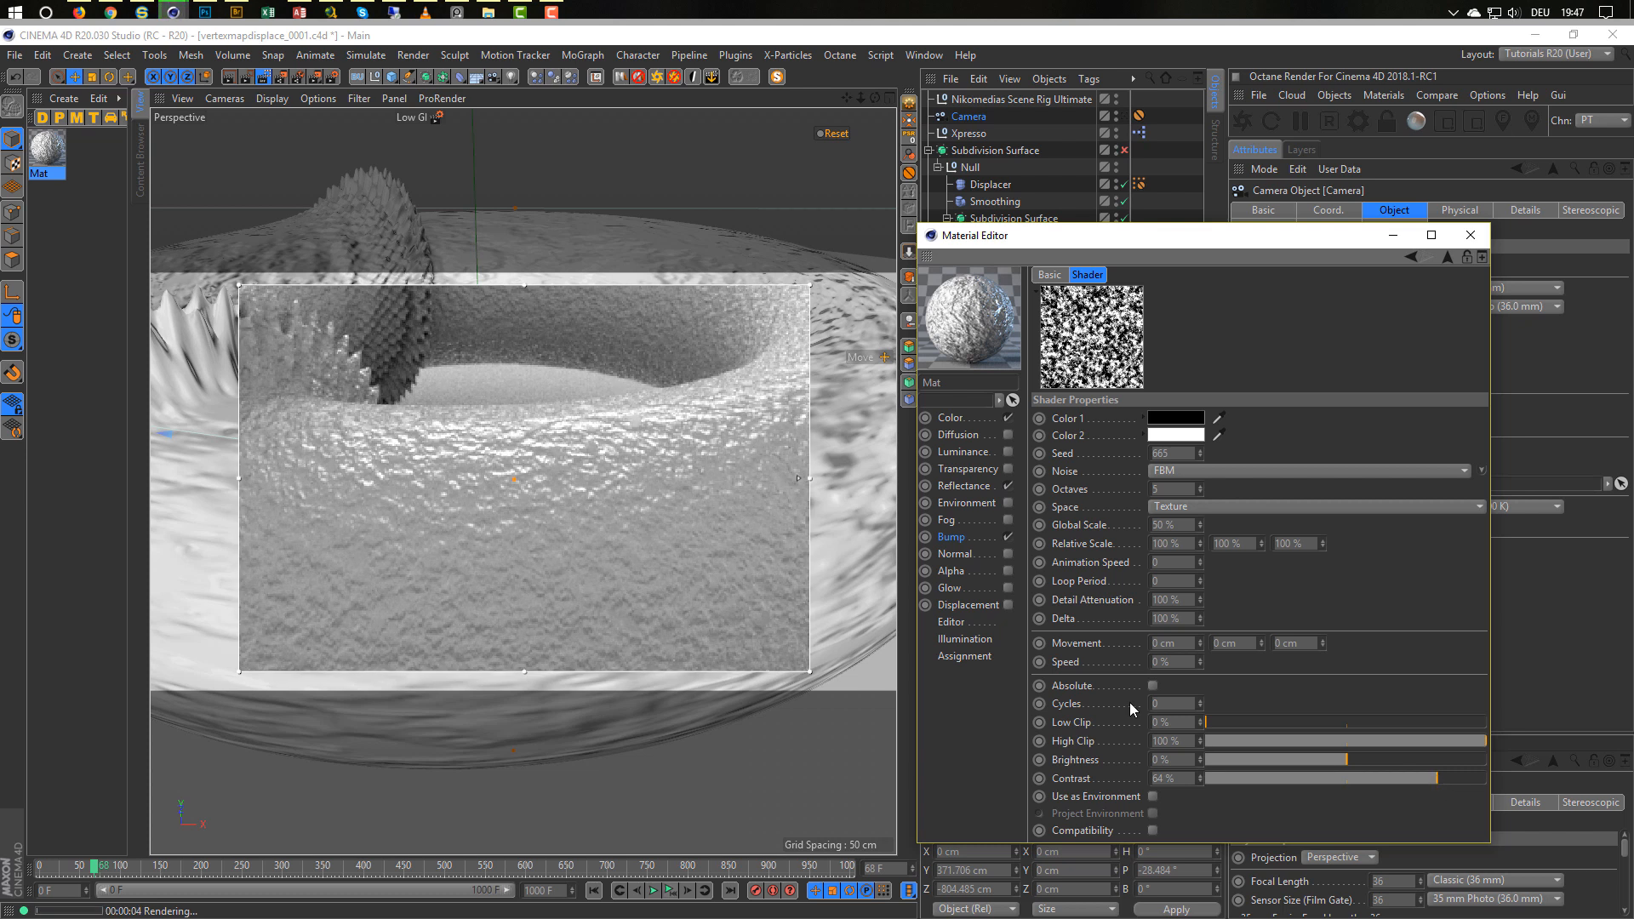
click(967, 538)
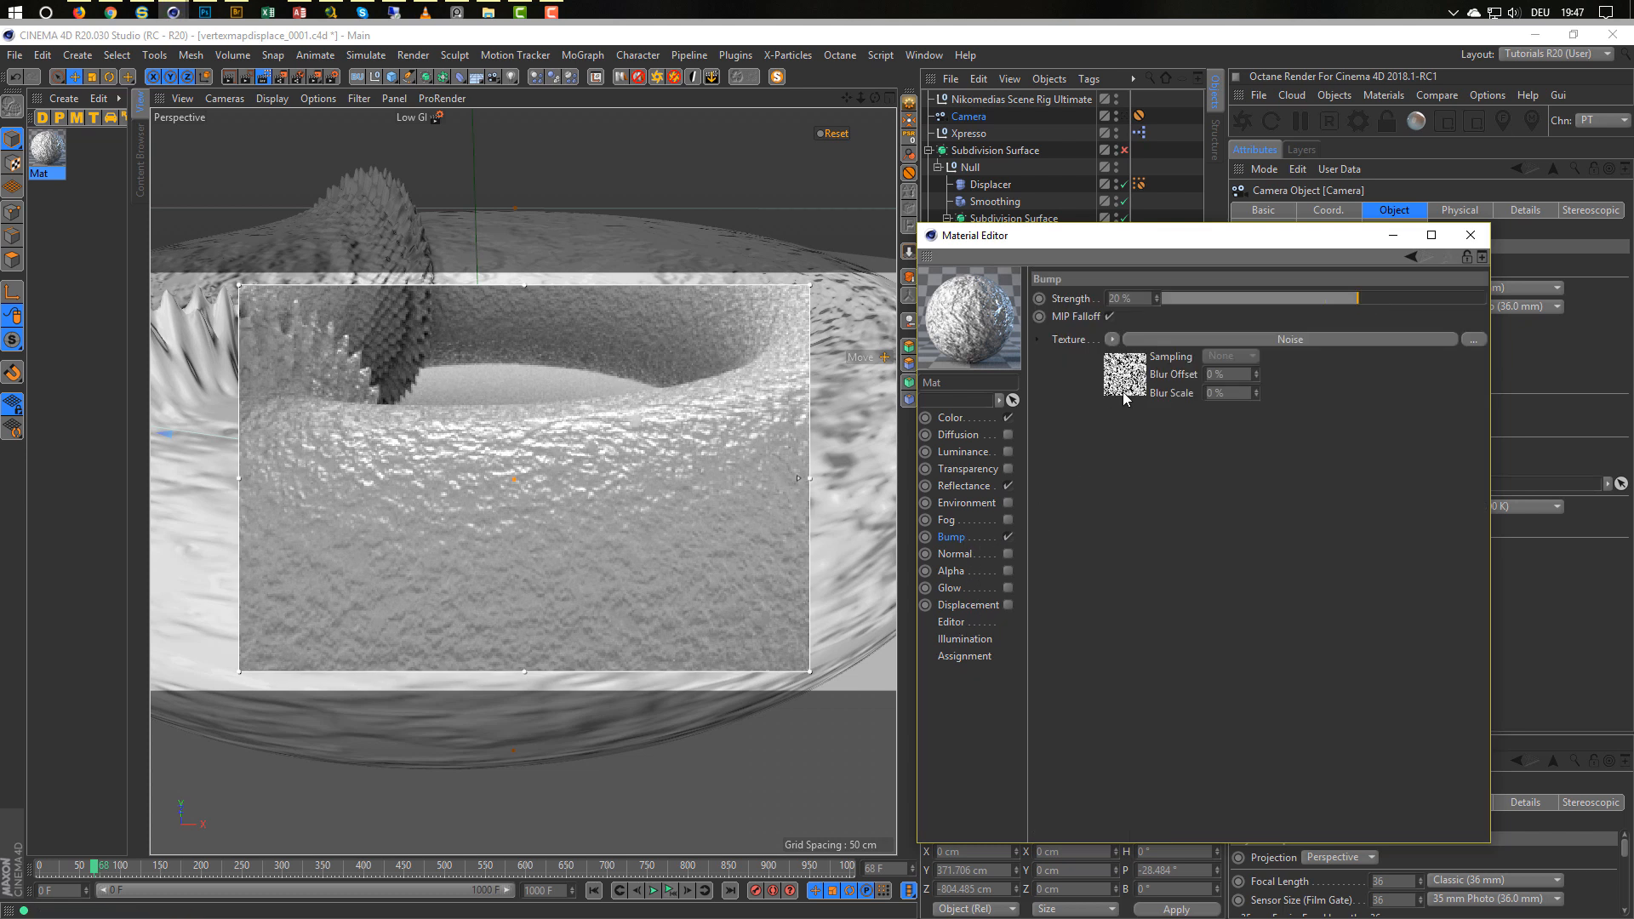
click(1119, 299)
text(5)
key(Return)
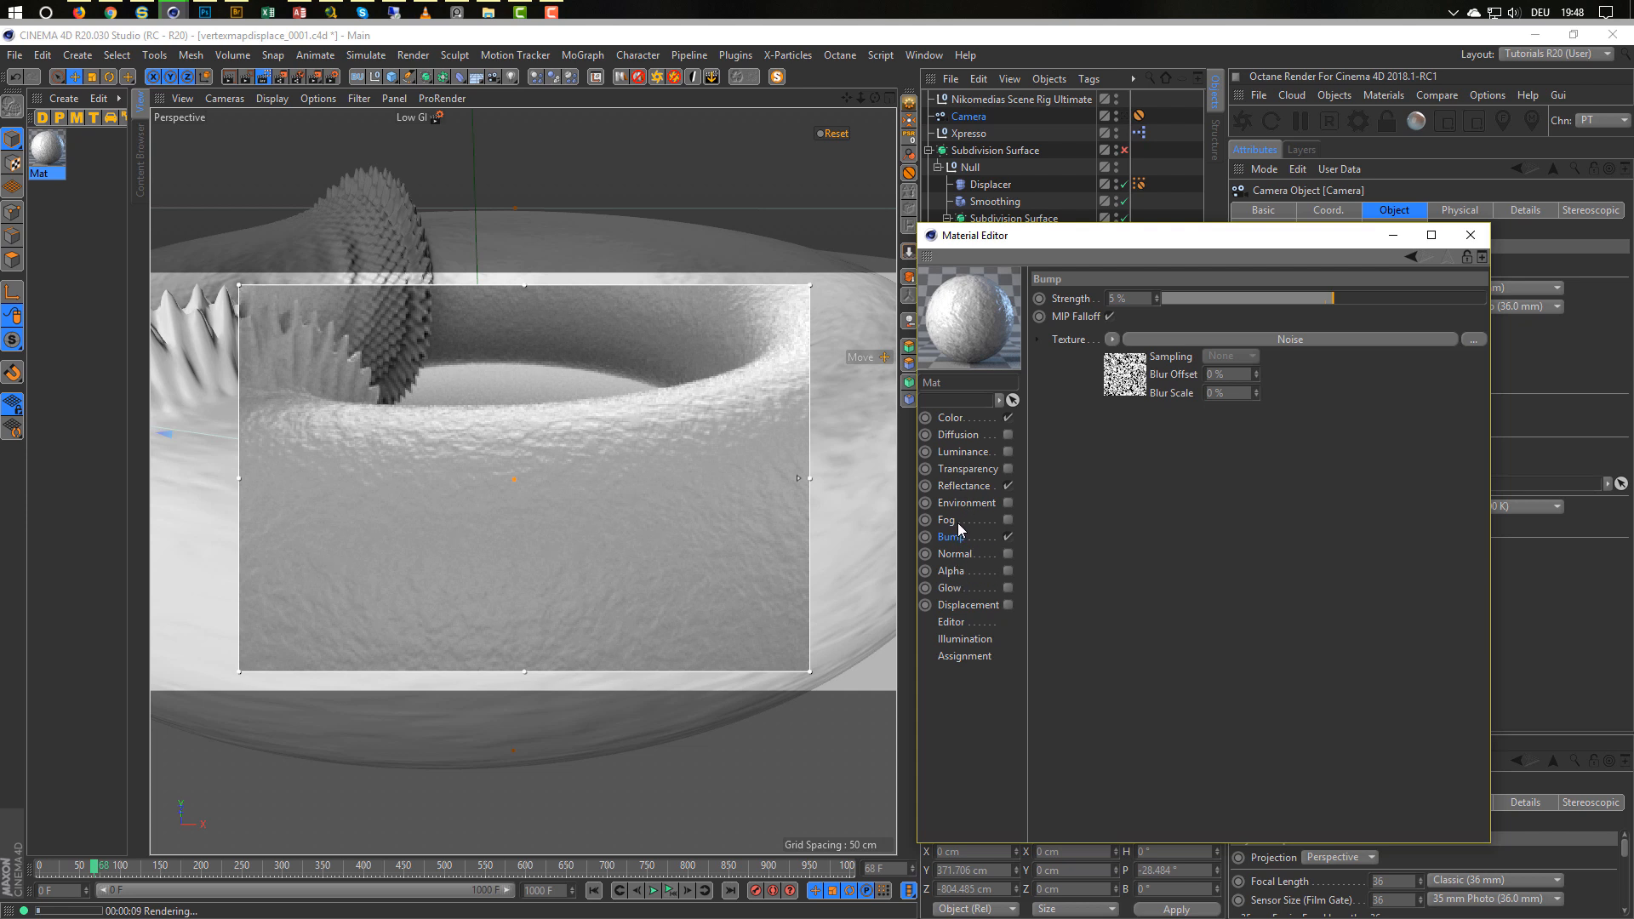
Set the roughness of the material's Spec reflectance layer to 25 %.
click(966, 486)
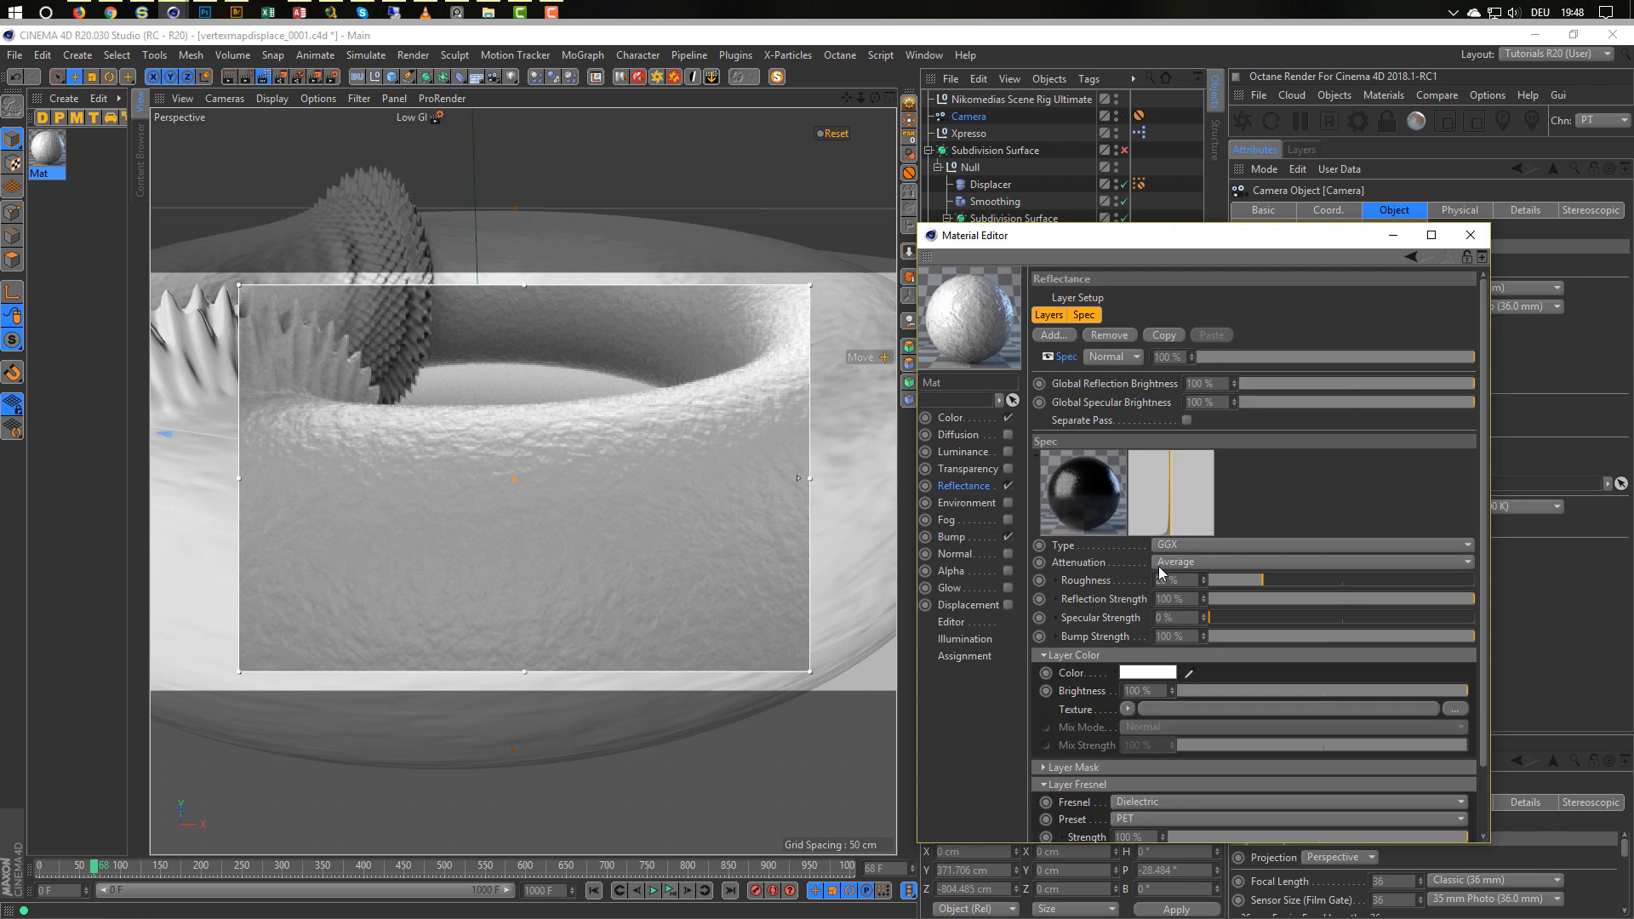
drag(1183, 579, 1137, 590)
text(25)
key(Return)
Try a reflection strength of 49 % on the Spec layer and restore it to 100 %.
drag(1360, 599, 1340, 600)
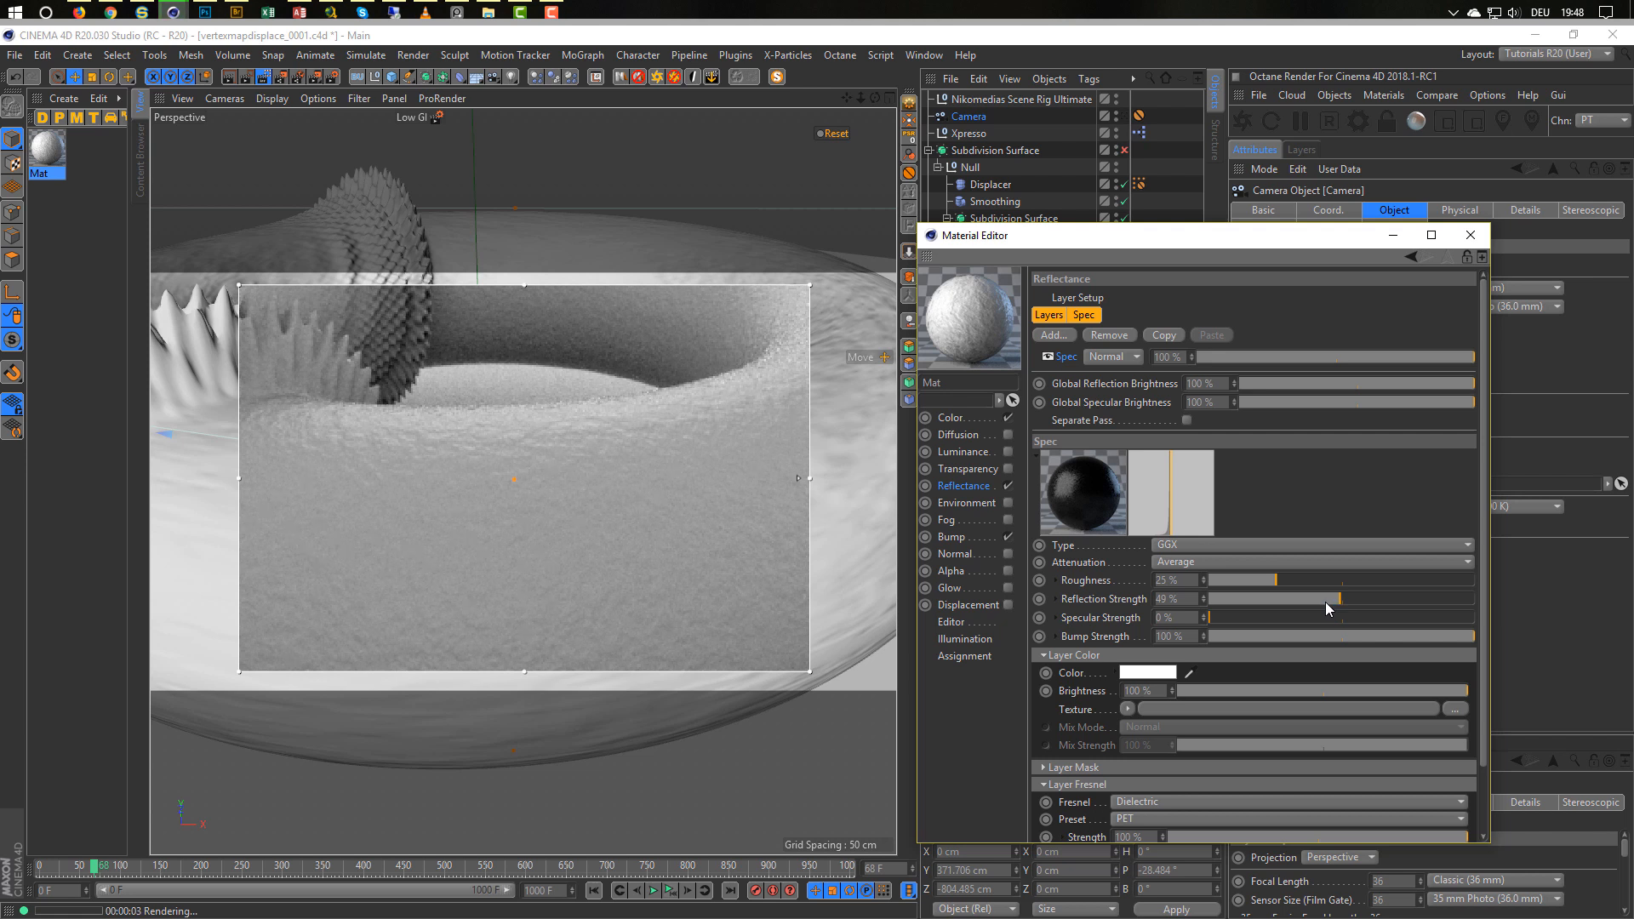
double_click(1165, 598)
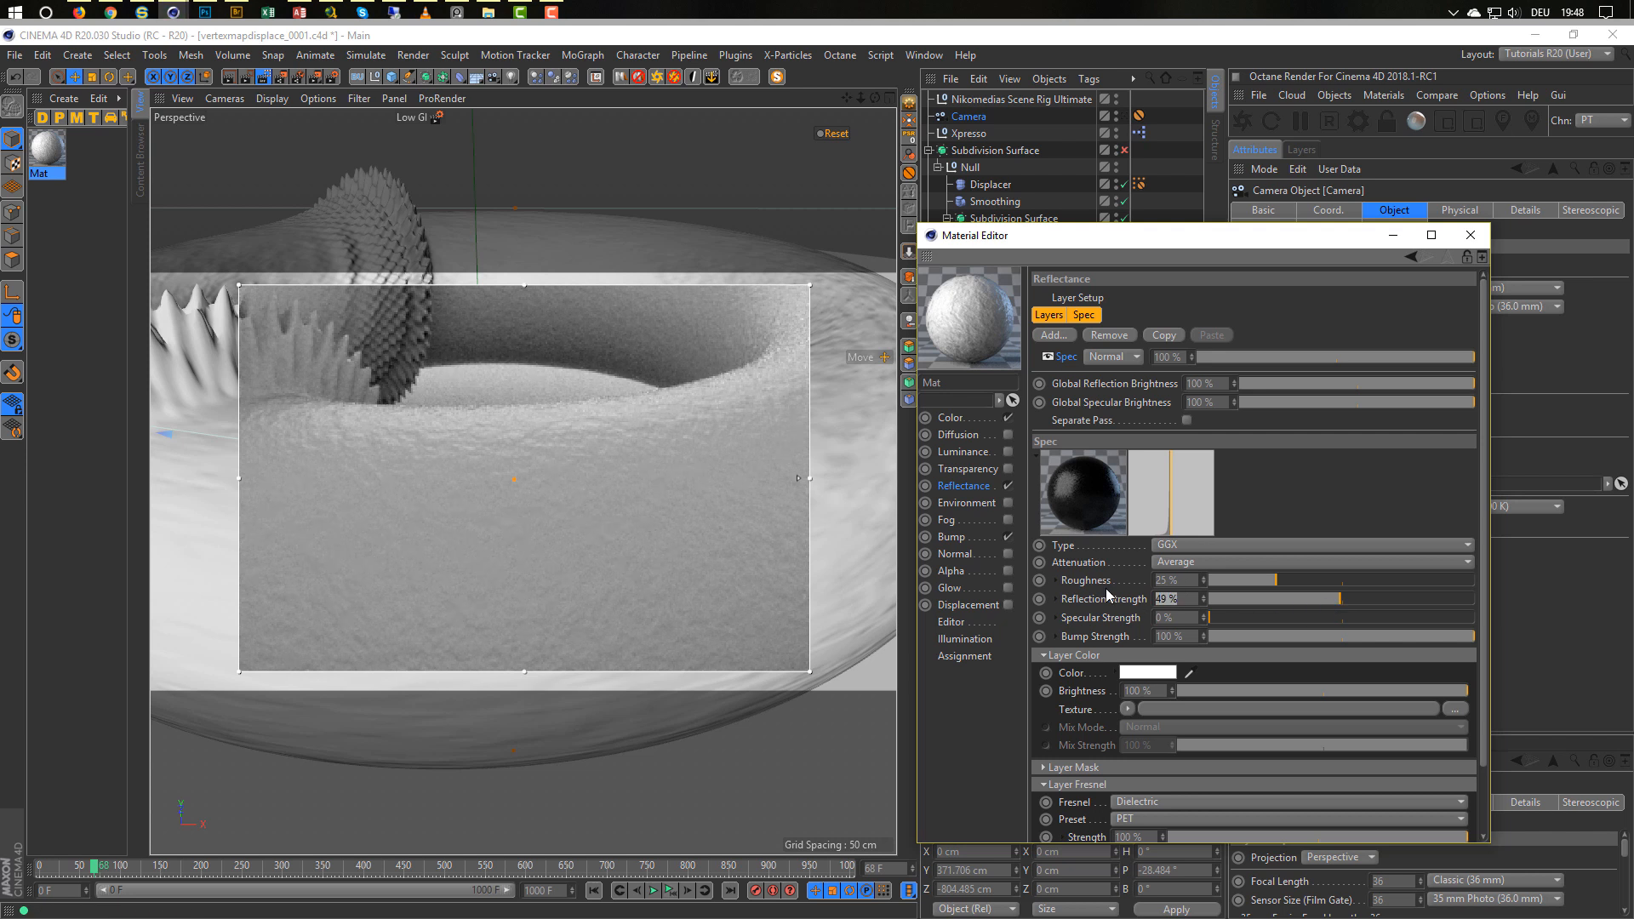
text(100)
key(Return)
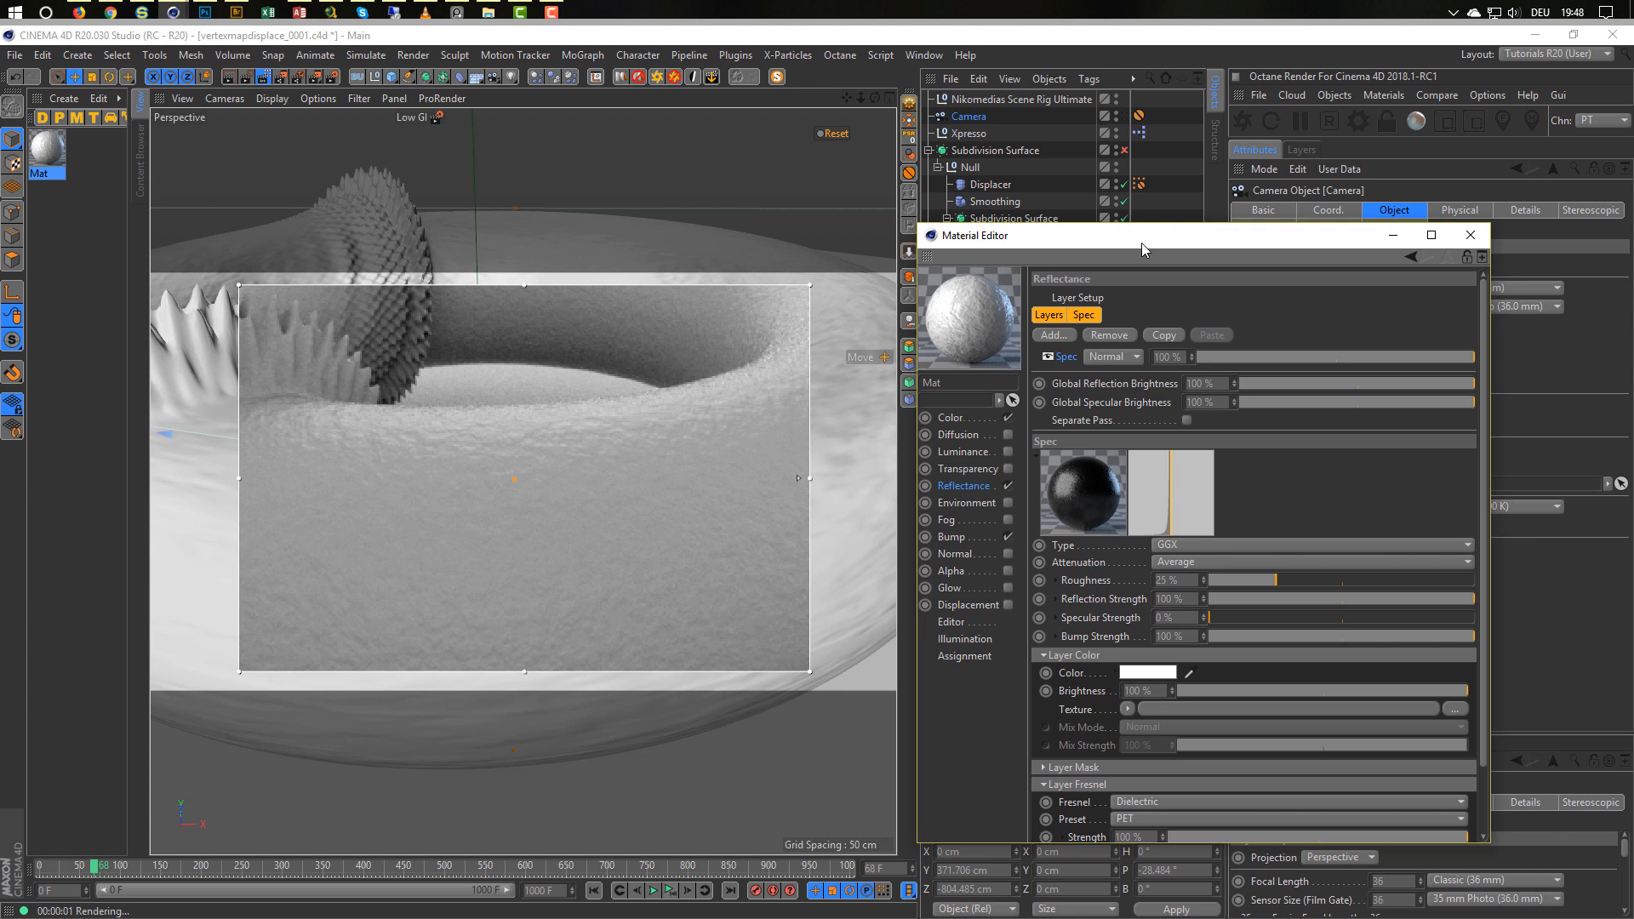
Load a Noise shader as the texture of the material's Color channel.
drag(1142, 235, 1162, 141)
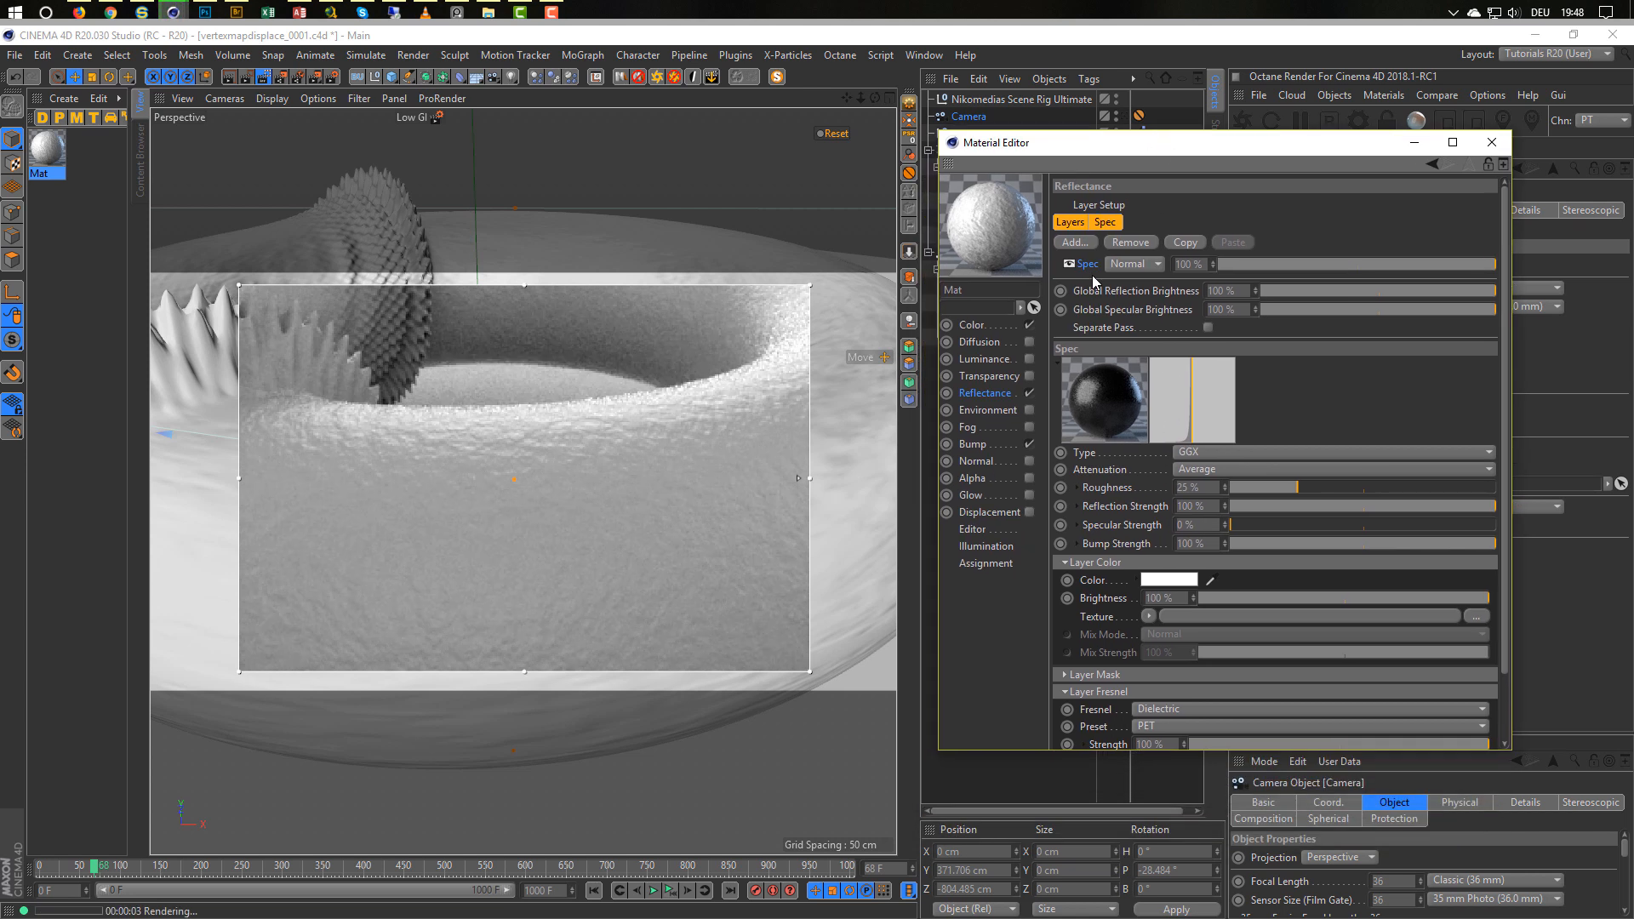
click(981, 332)
click(1147, 330)
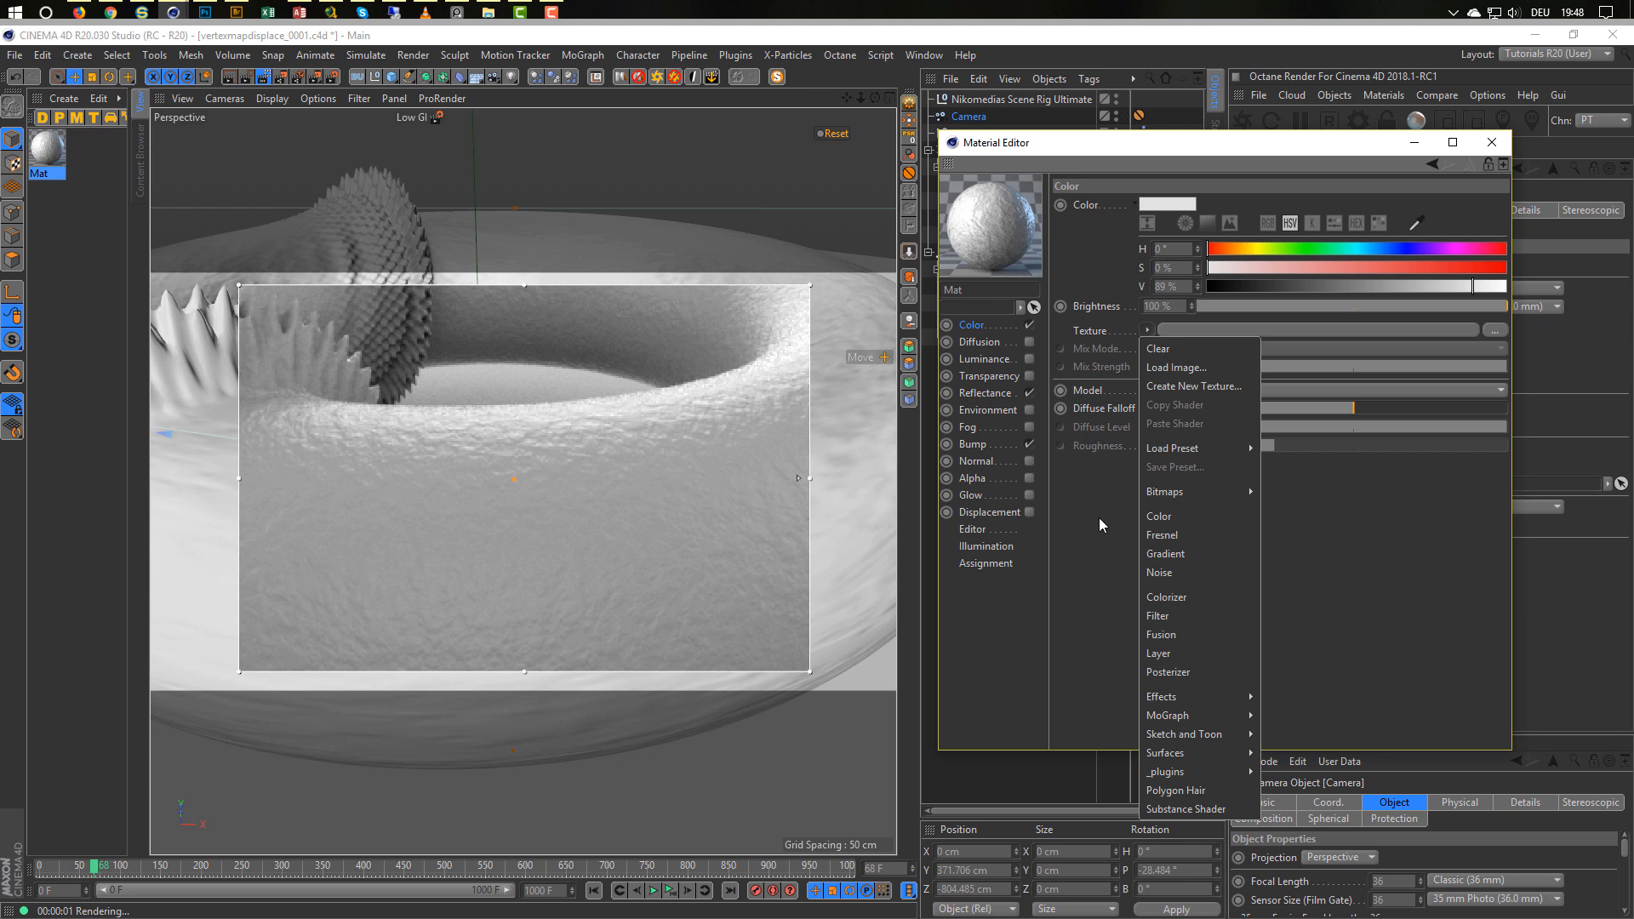
click(1177, 572)
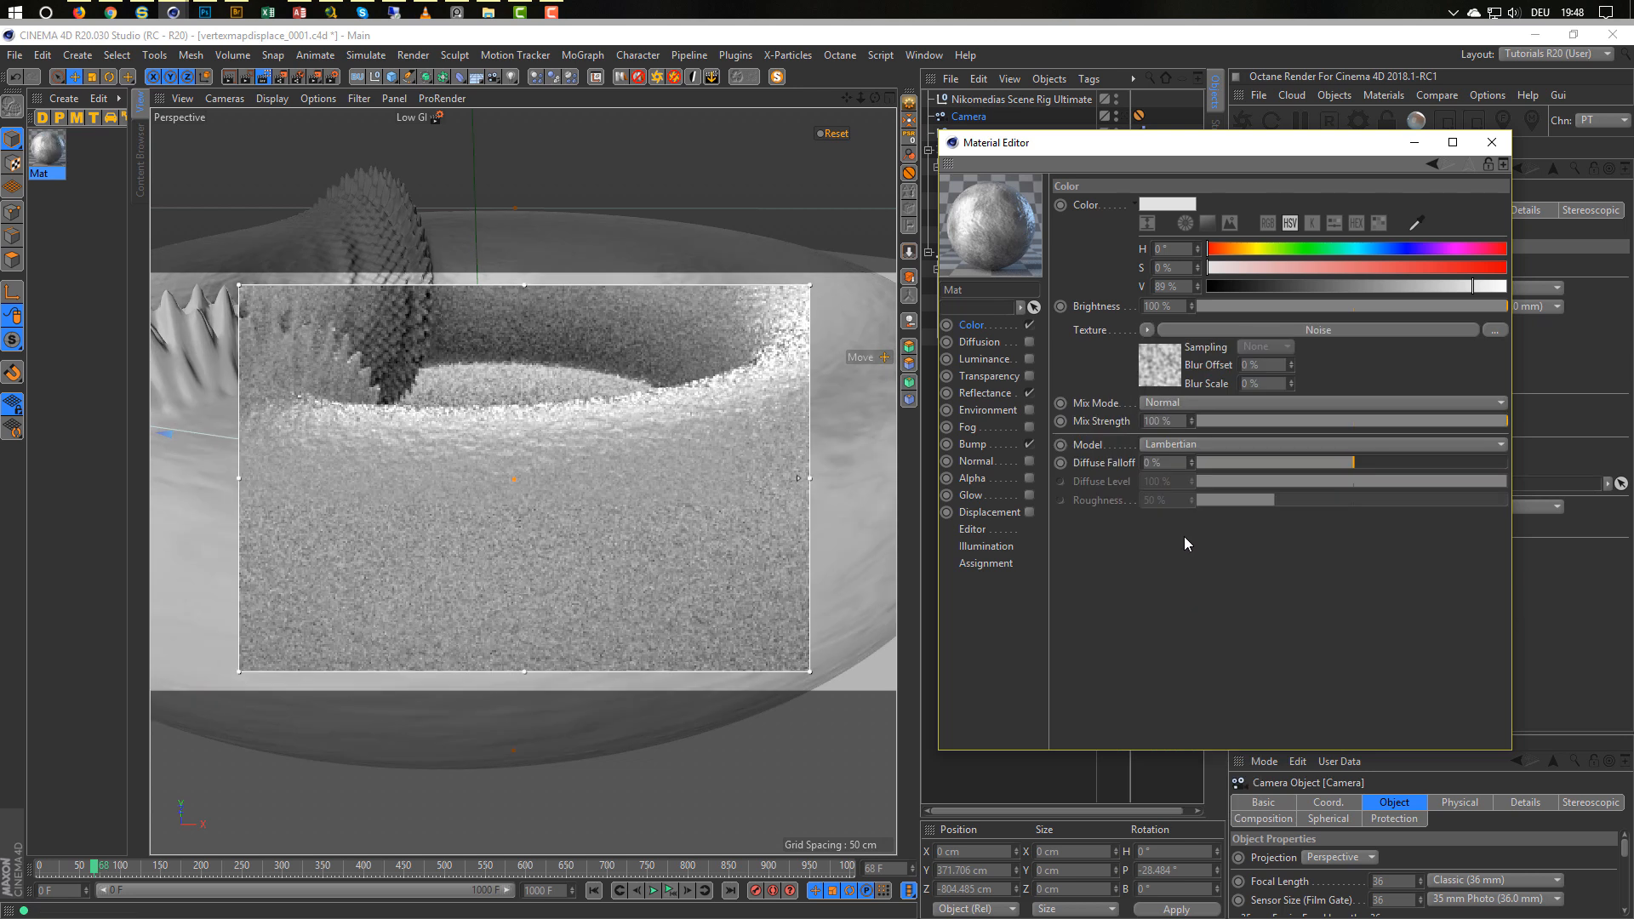
Set the color Noise shader's global scale to 10 %, high clip to 51 % and contrast to 74 % for sparse dark specks.
click(1171, 367)
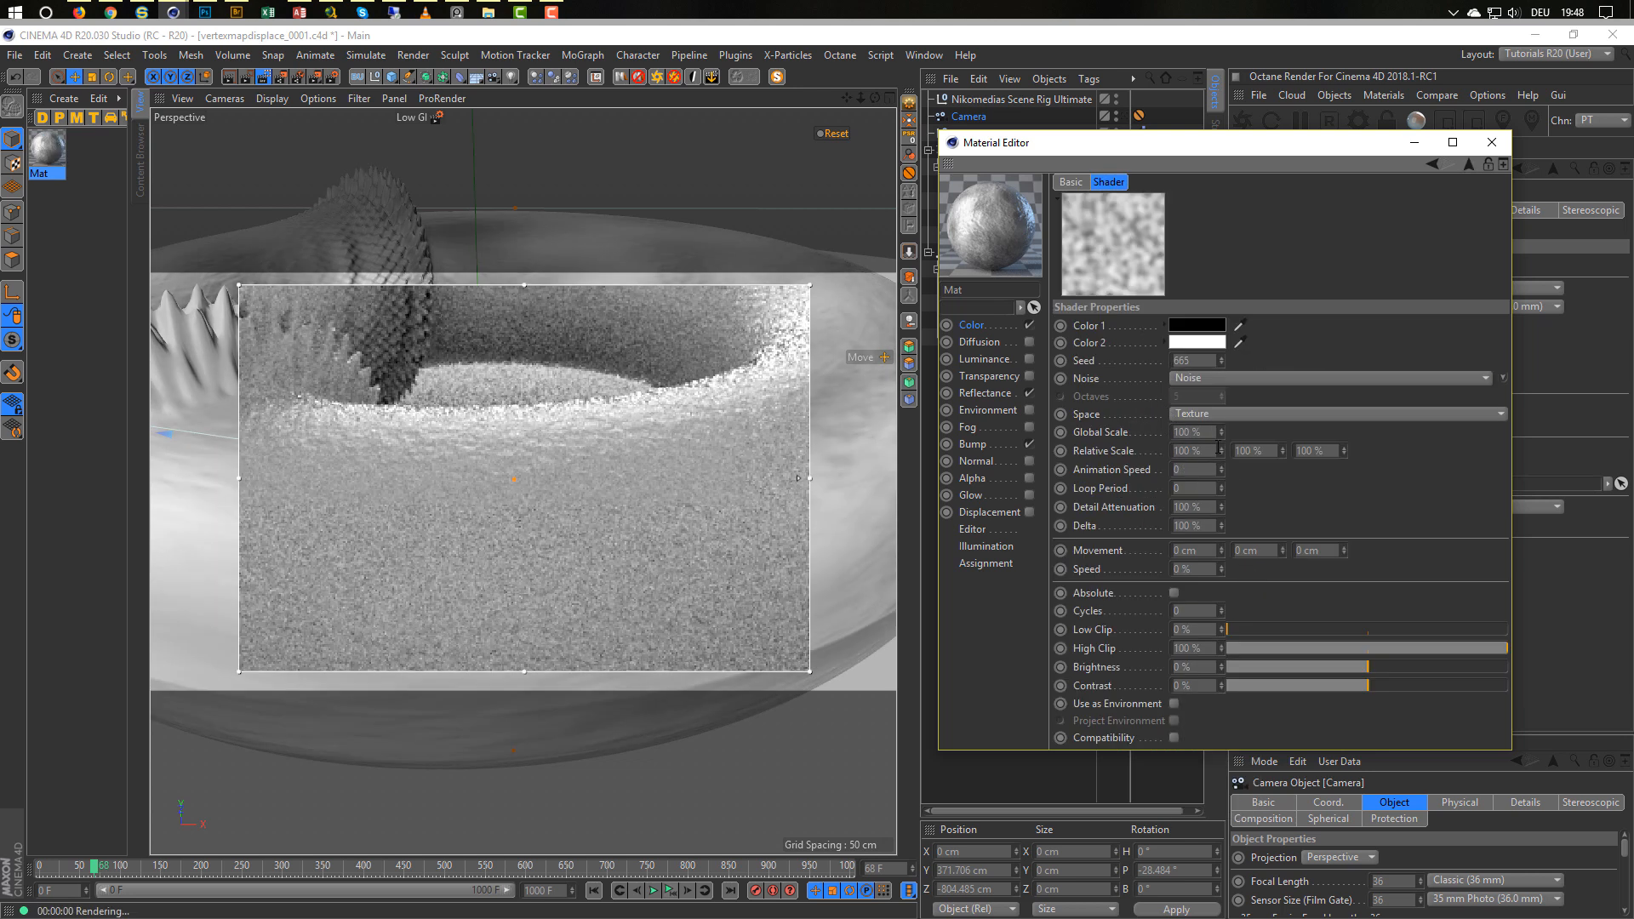
click(1178, 432)
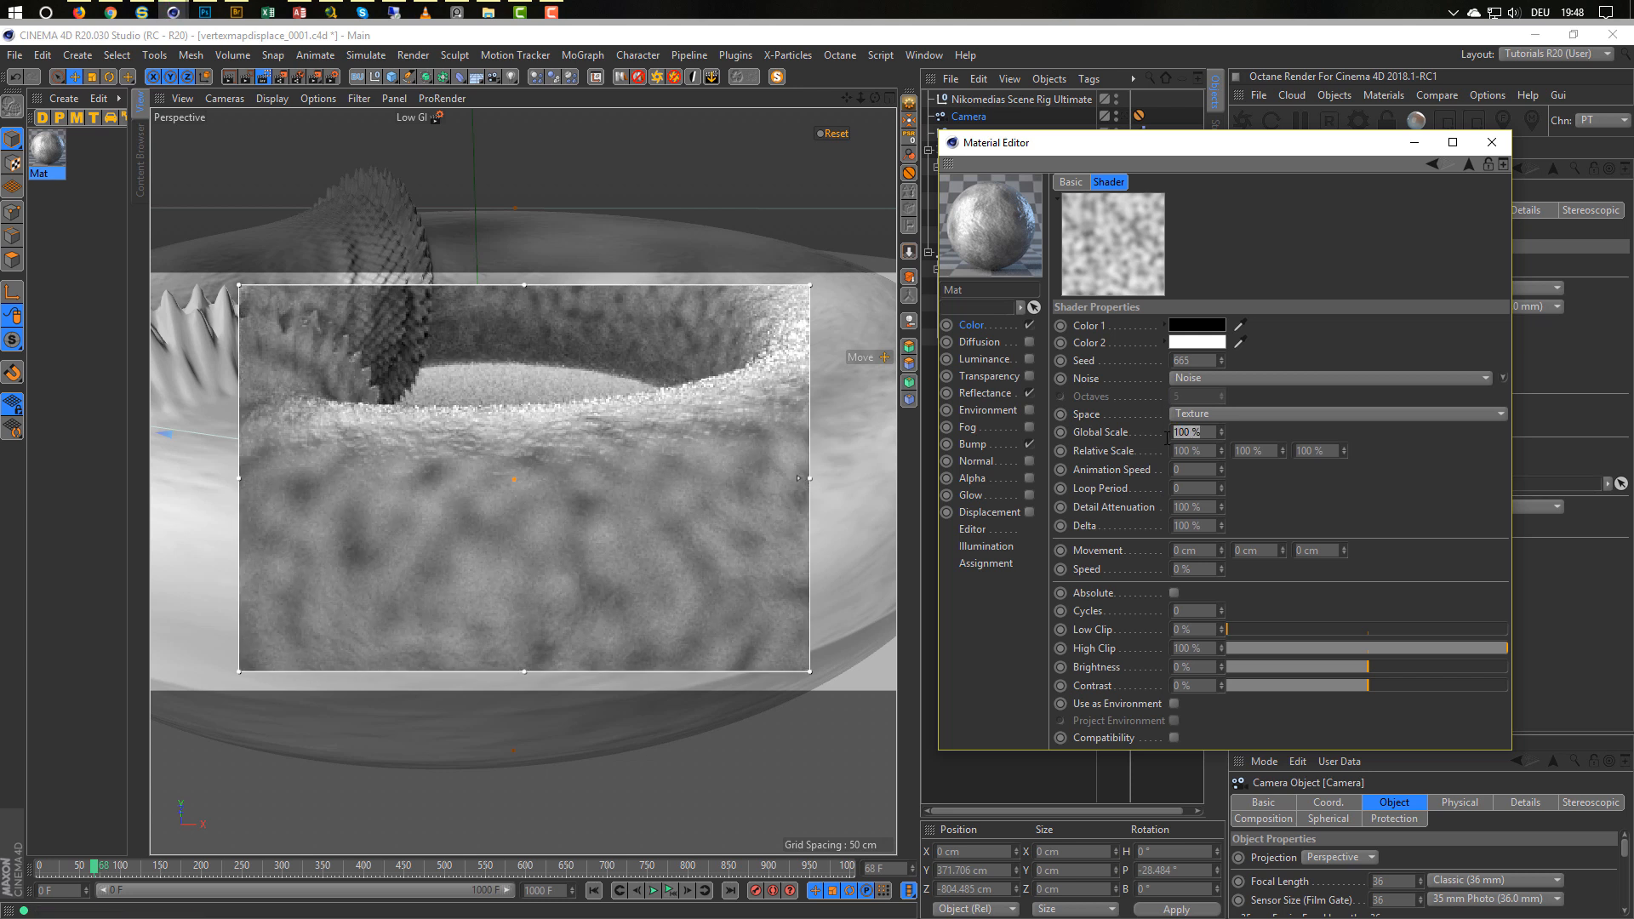
text(10)
key(Return)
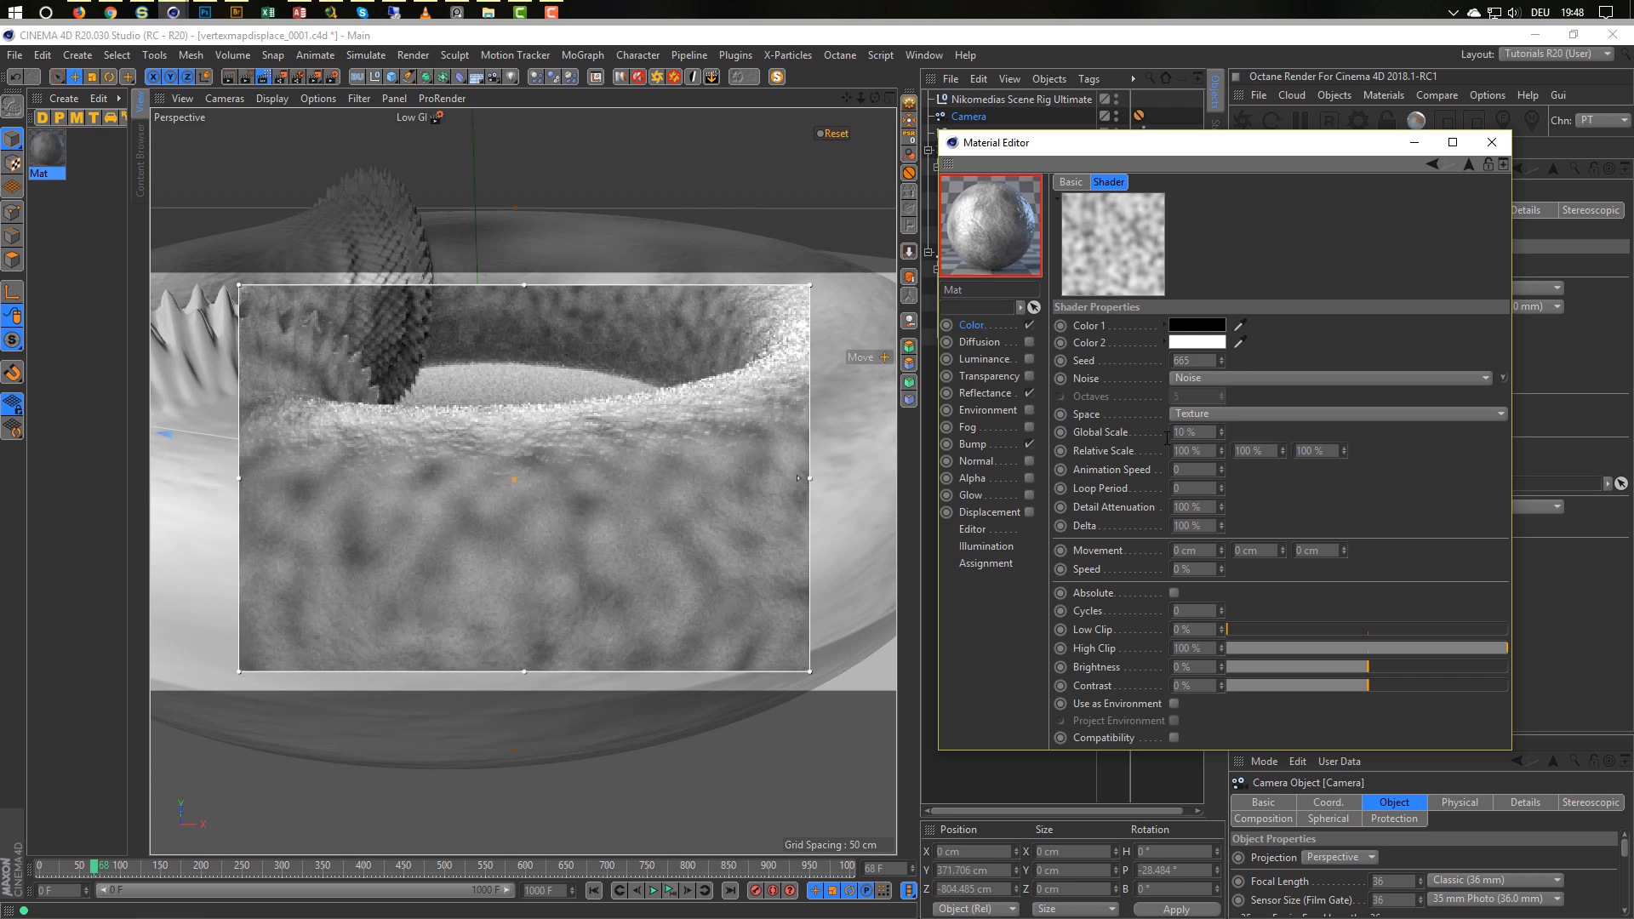
drag(1285, 648, 1470, 703)
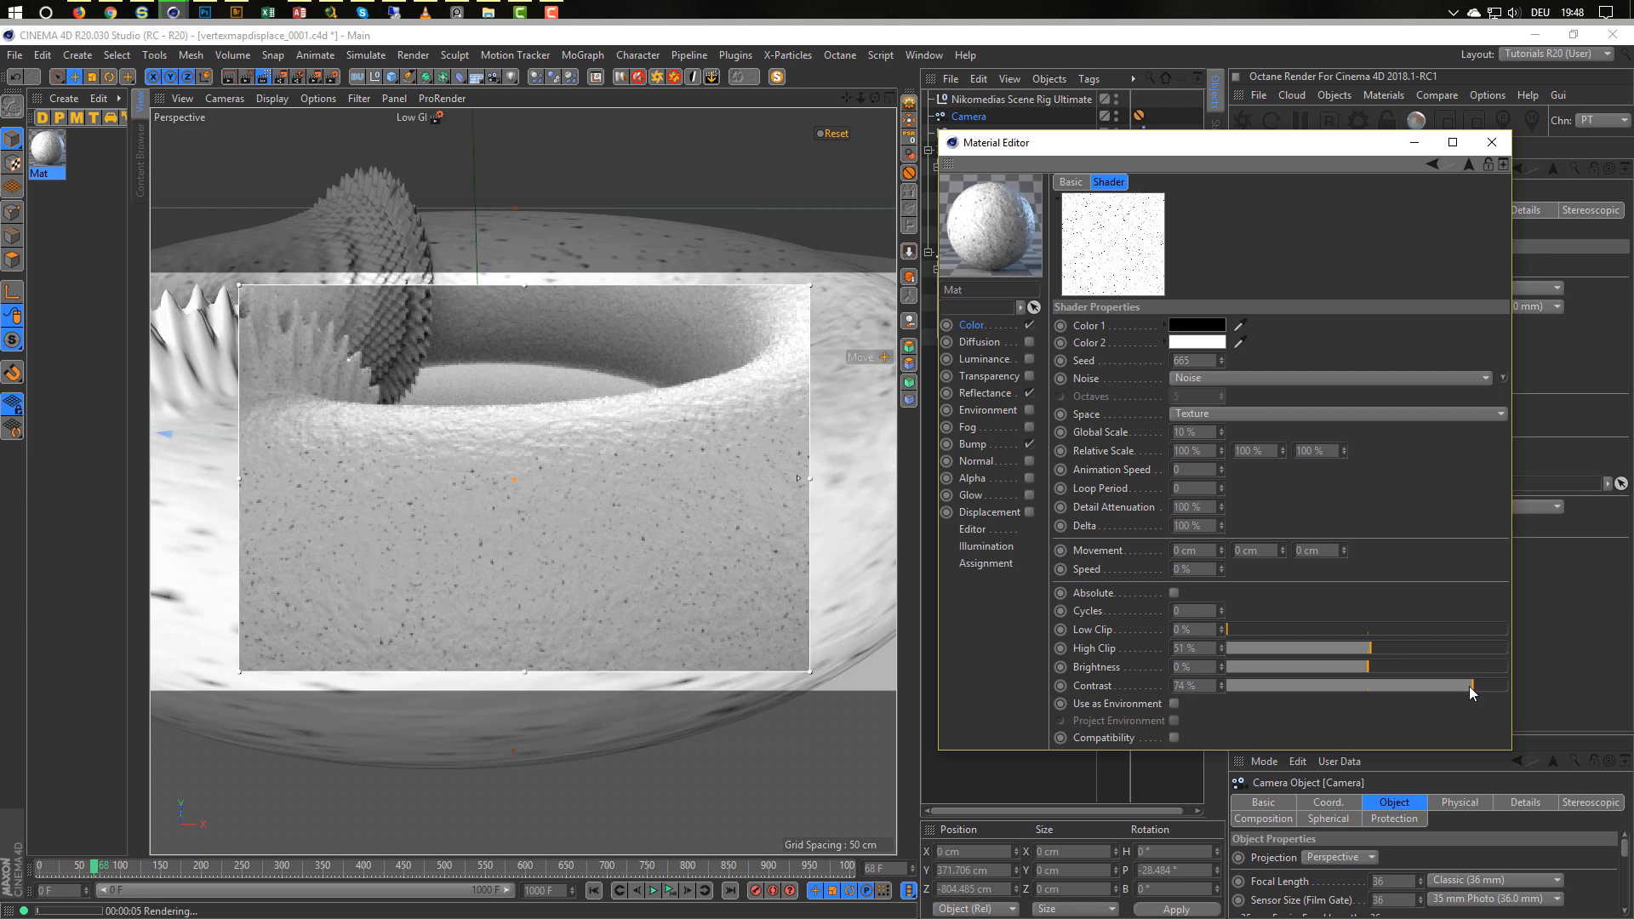
Set the Color channel's texture mix mode to Multiply and its color value (V) to 91 %.
click(1468, 164)
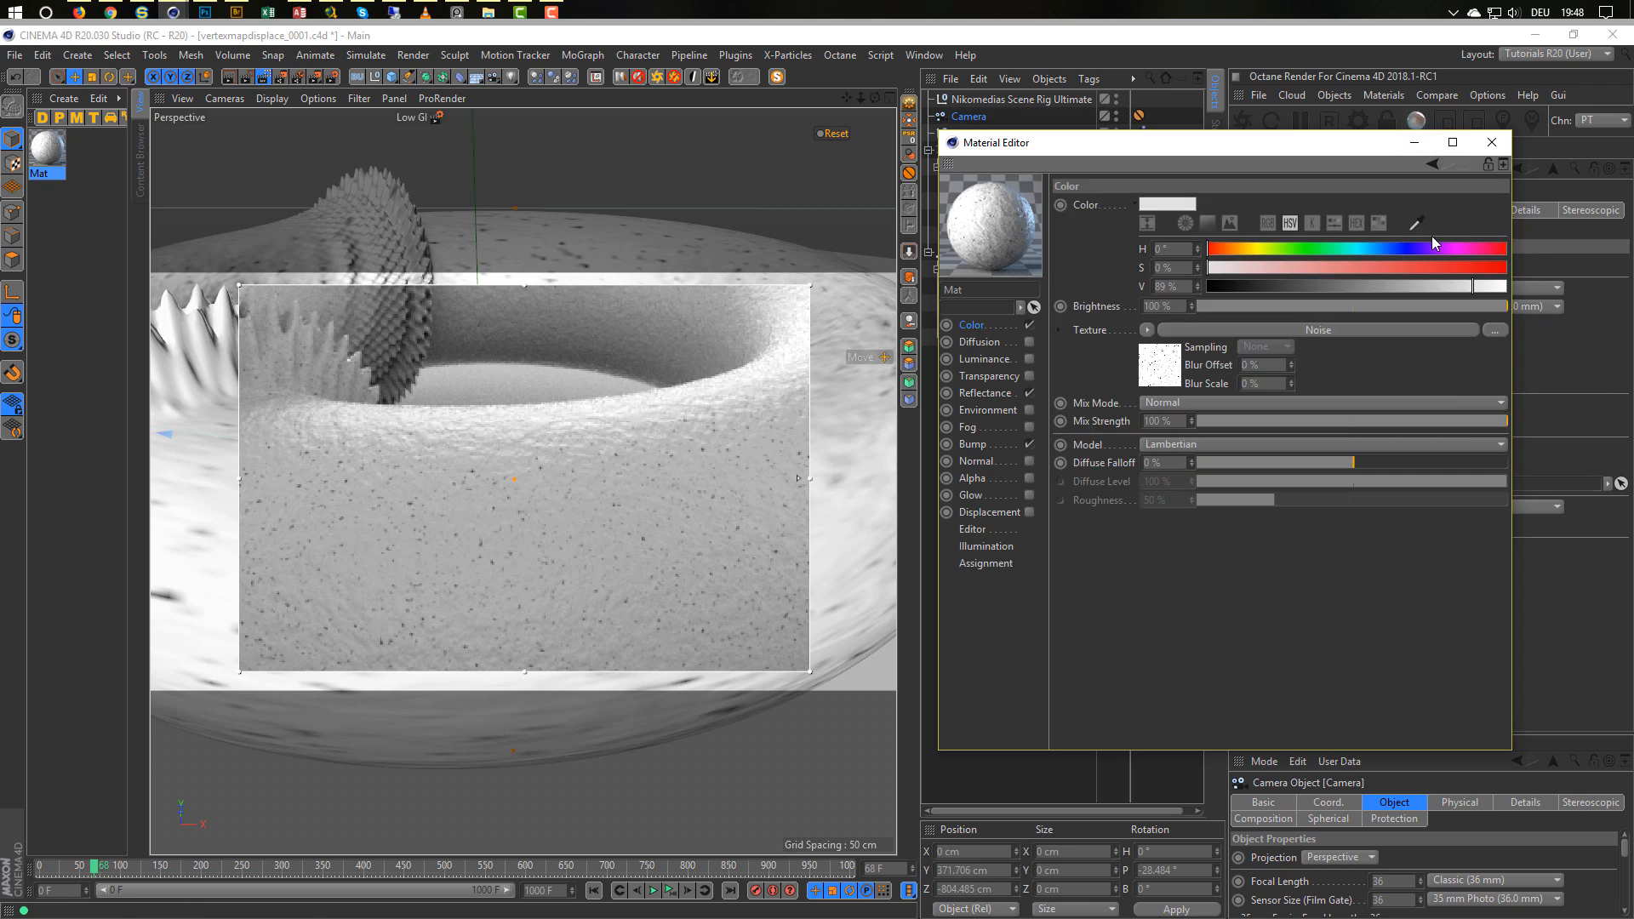
click(1207, 402)
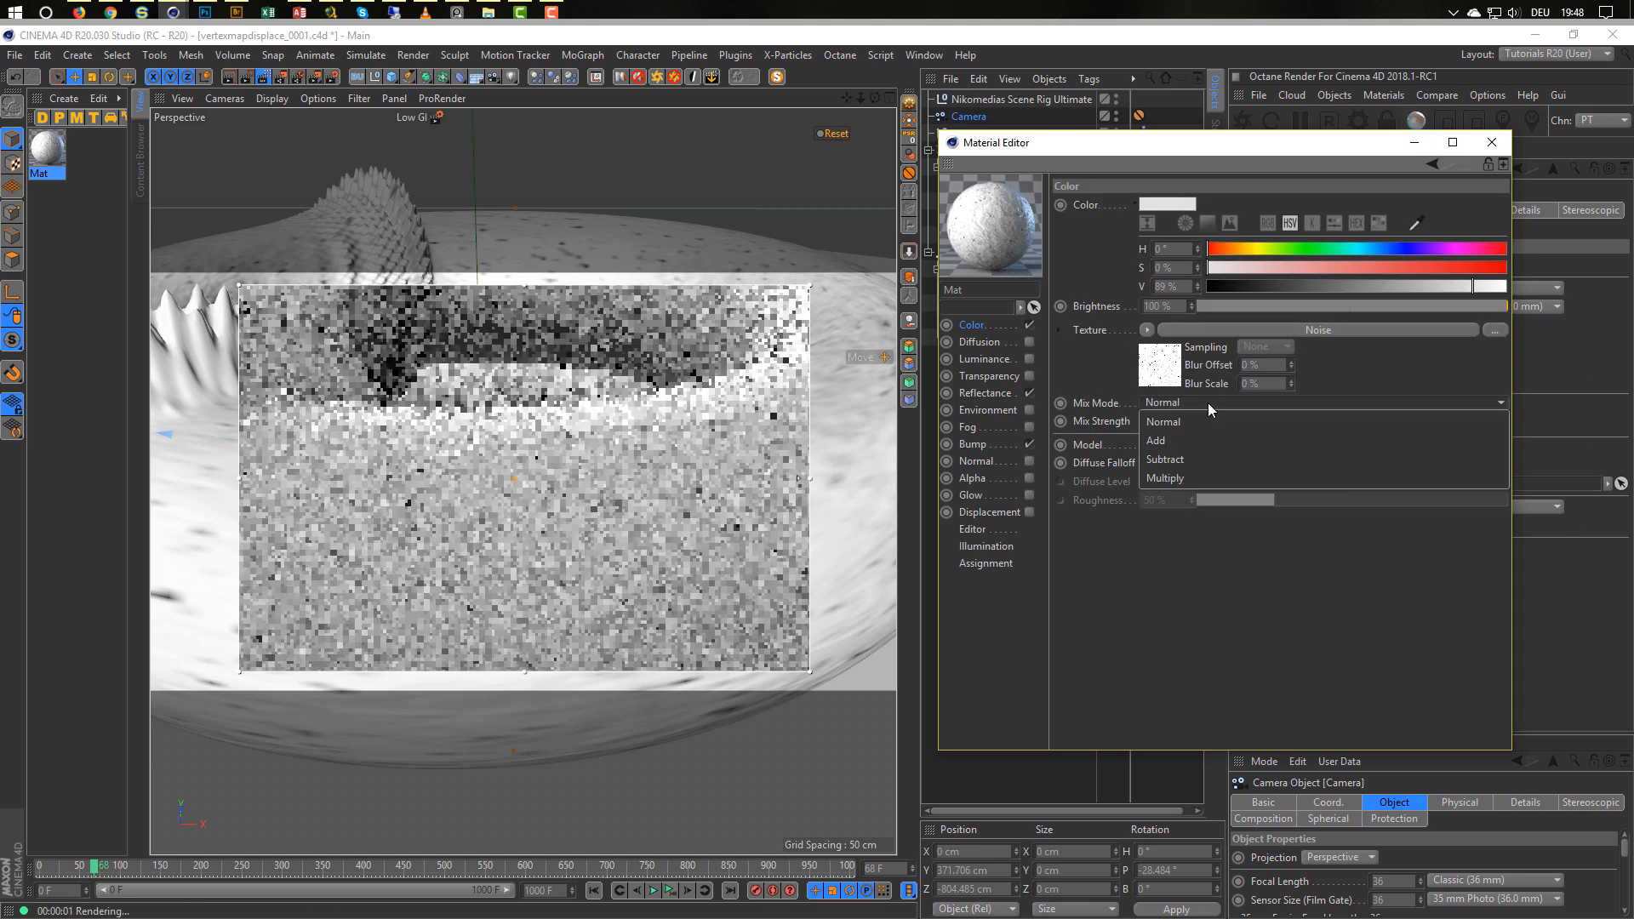
click(1205, 478)
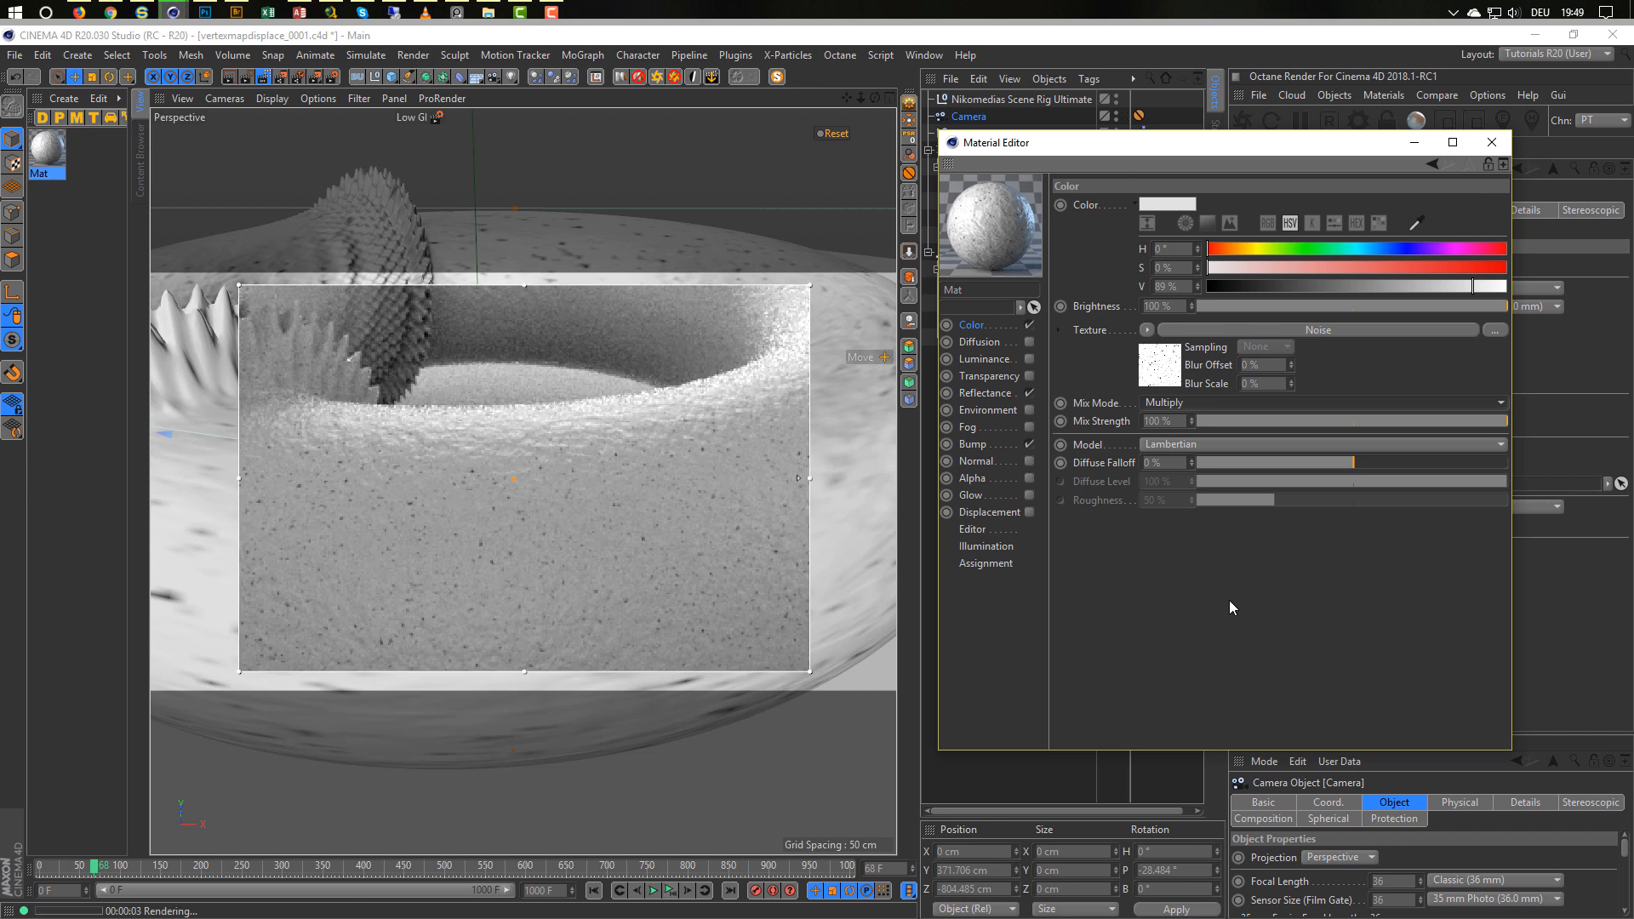
drag(1474, 289, 1488, 289)
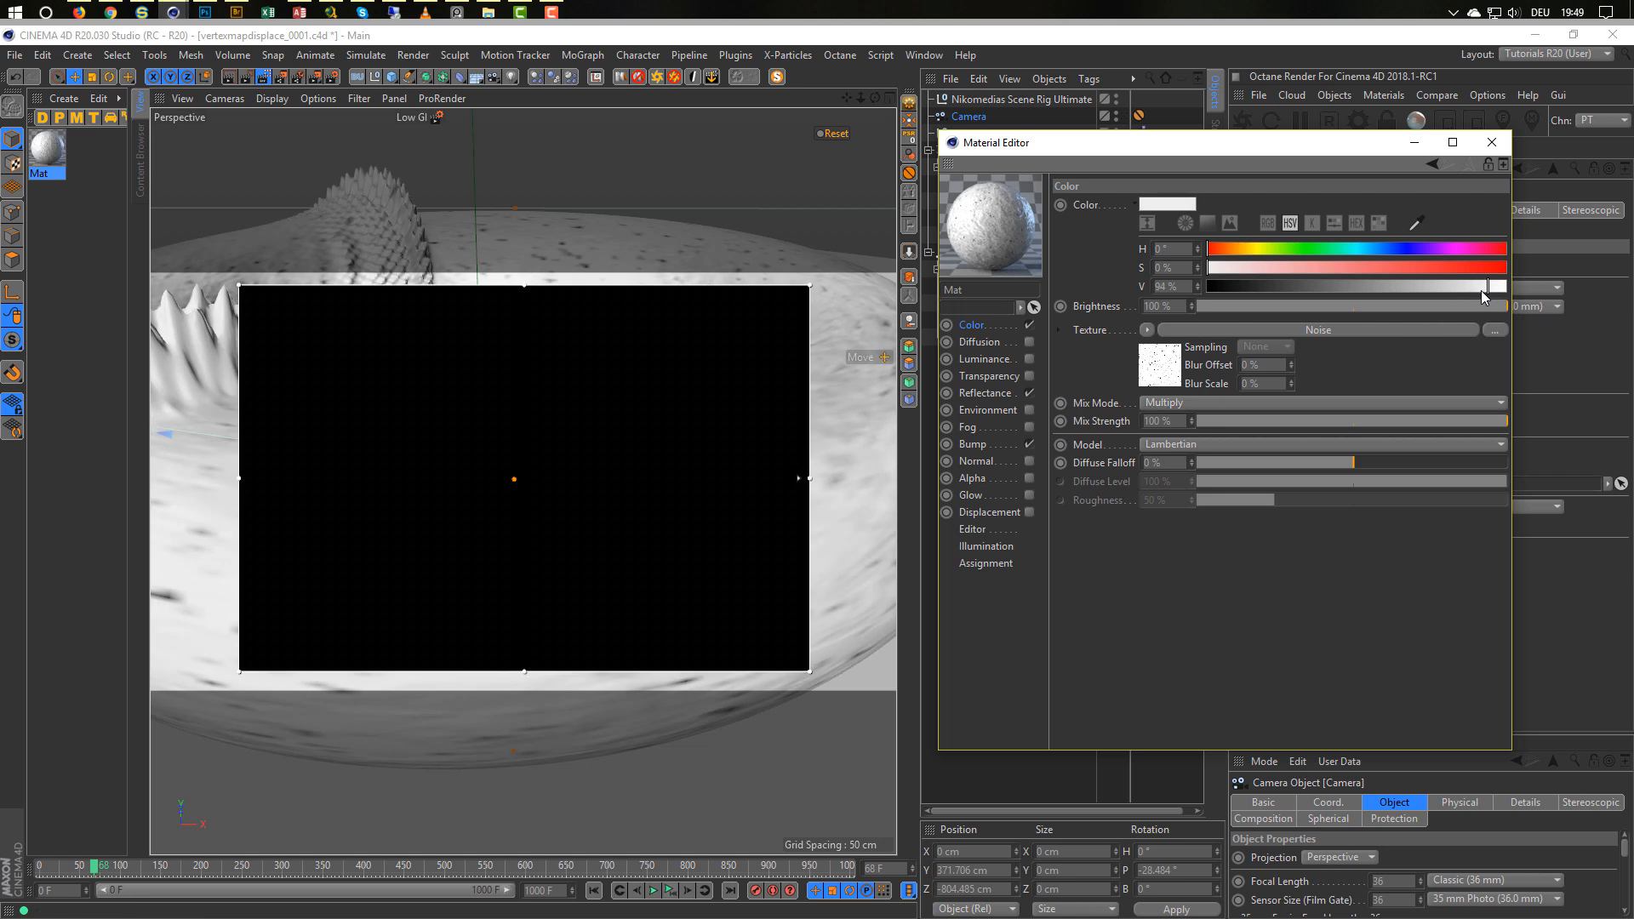
click(1479, 290)
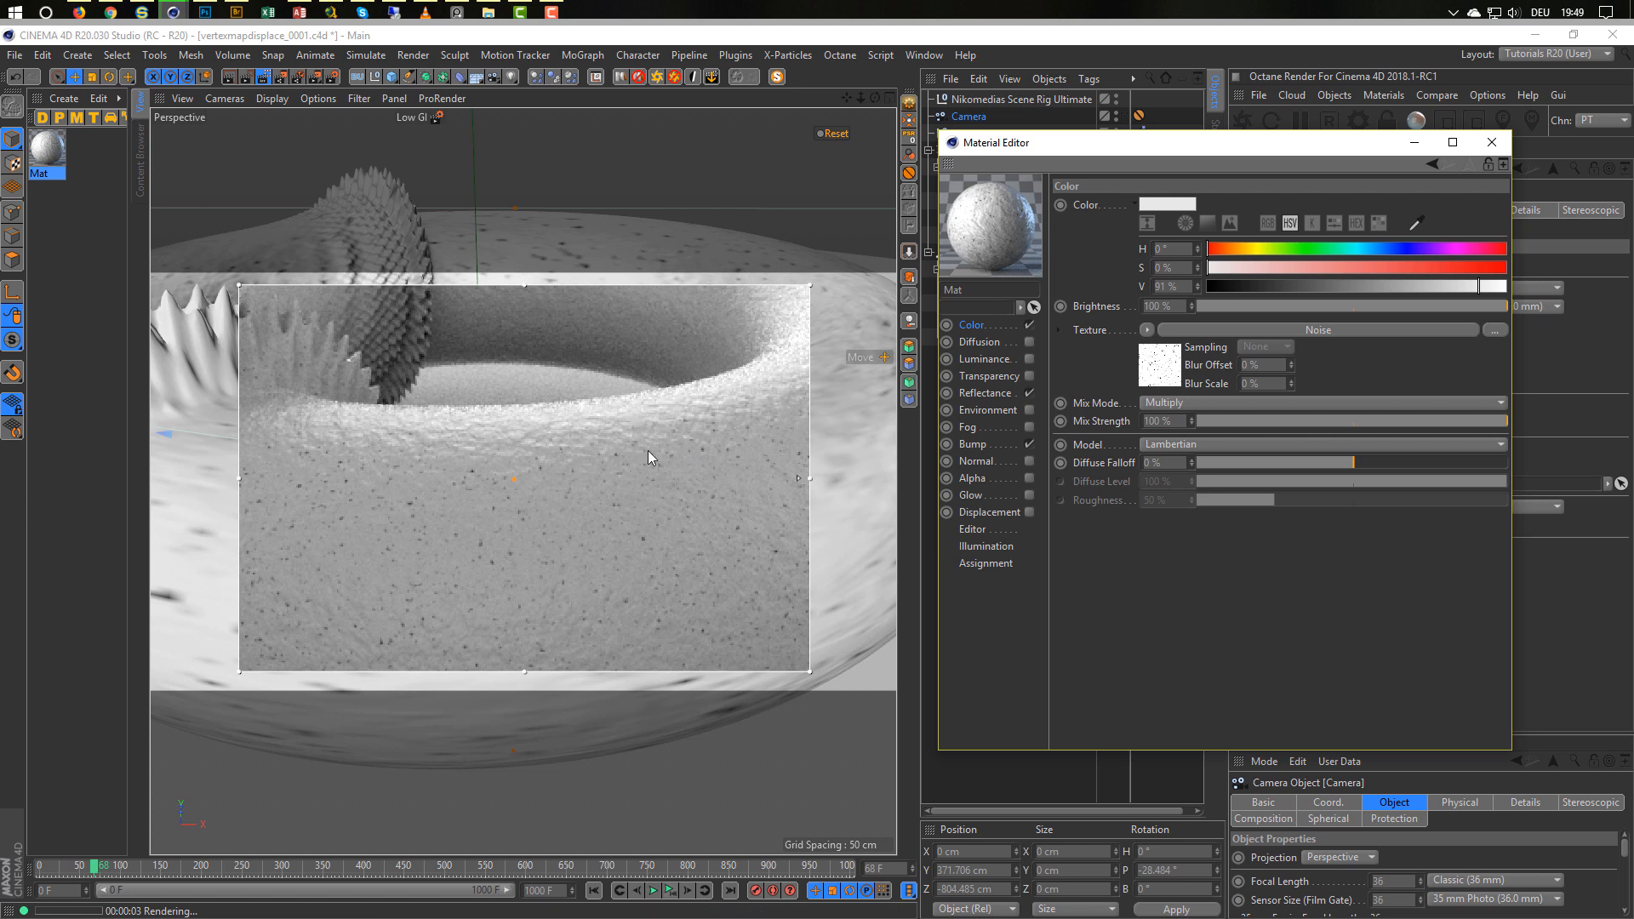
Turn off the interactive render region and close the material's editor.
click(246, 81)
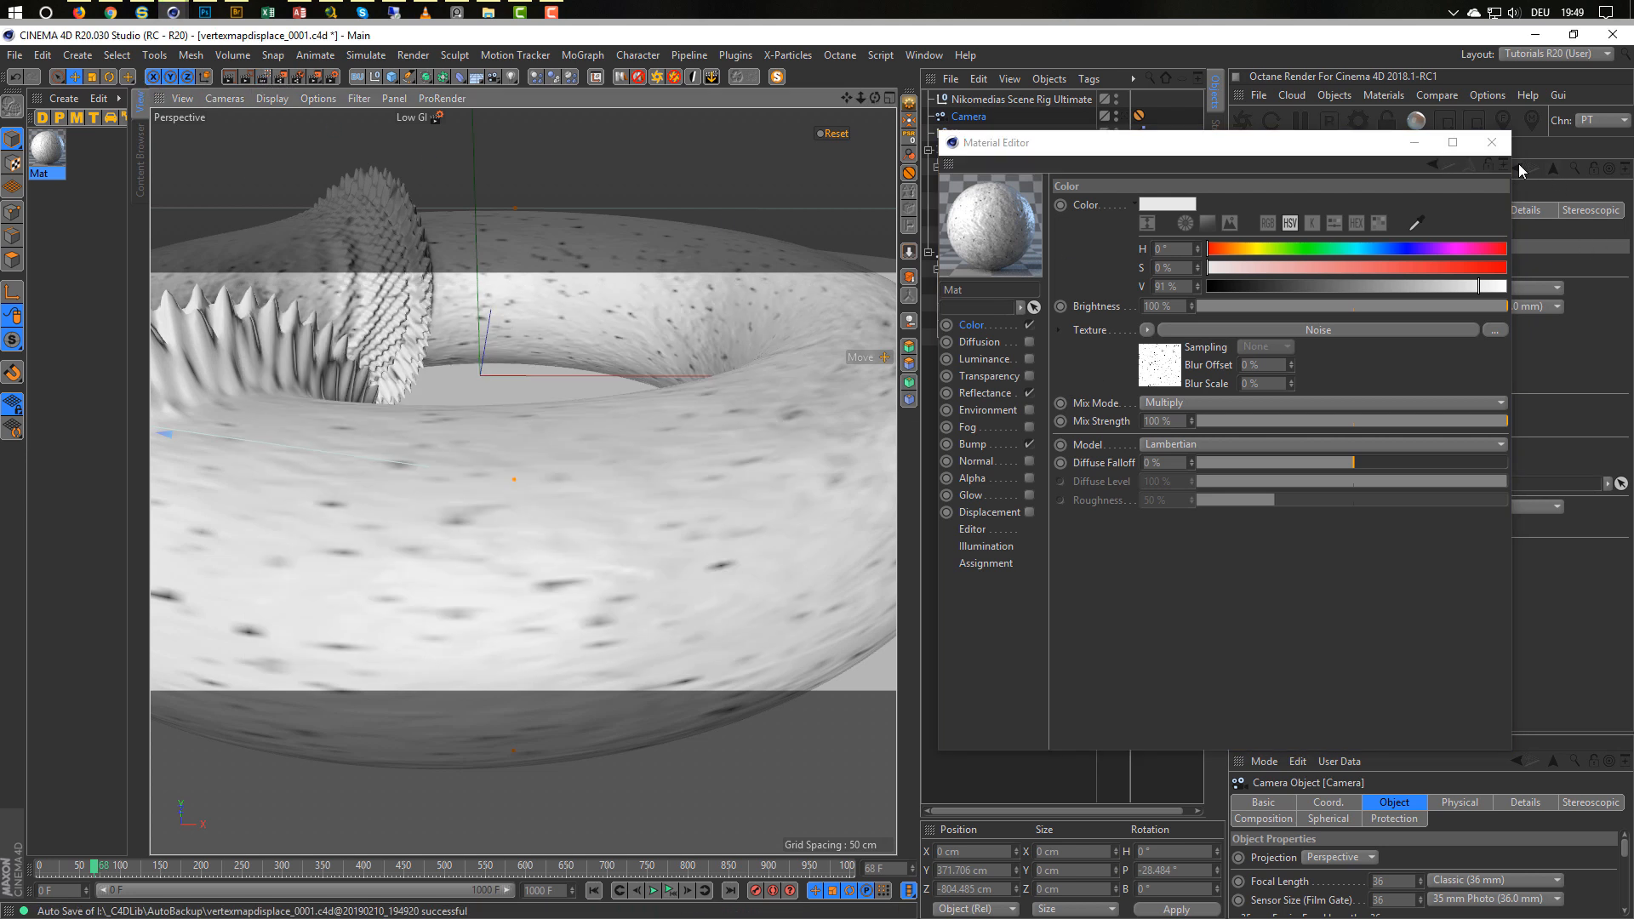
drag(1336, 153, 1243, 252)
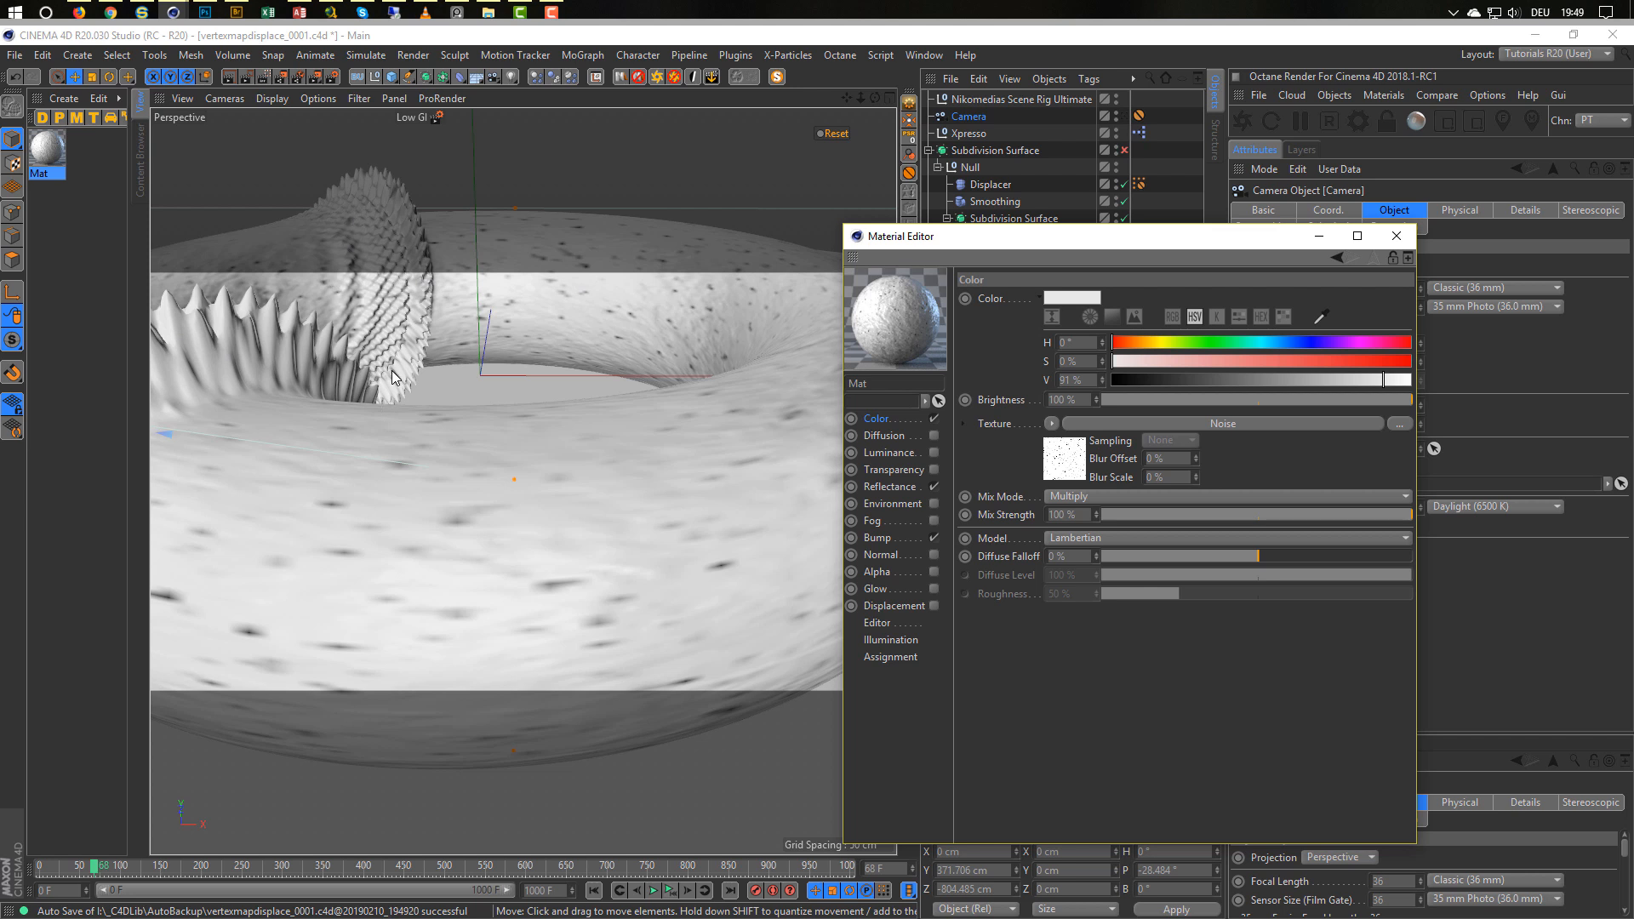
click(1393, 237)
Create a new material, name it Metal and disable its Color channel.
double_click(78, 187)
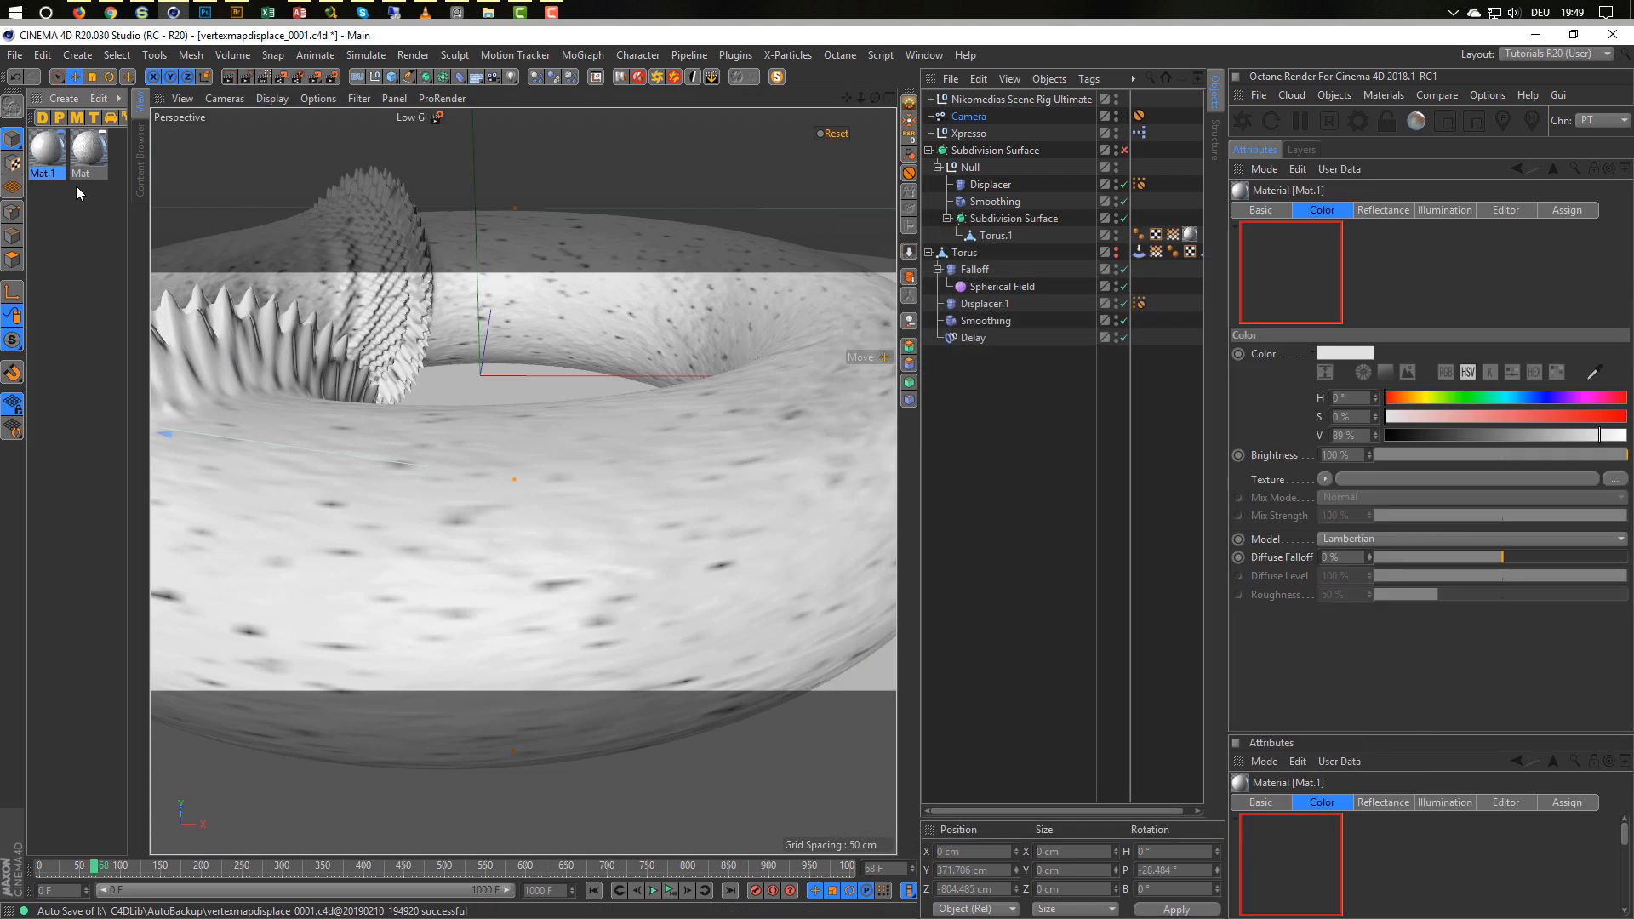
double_click(47, 148)
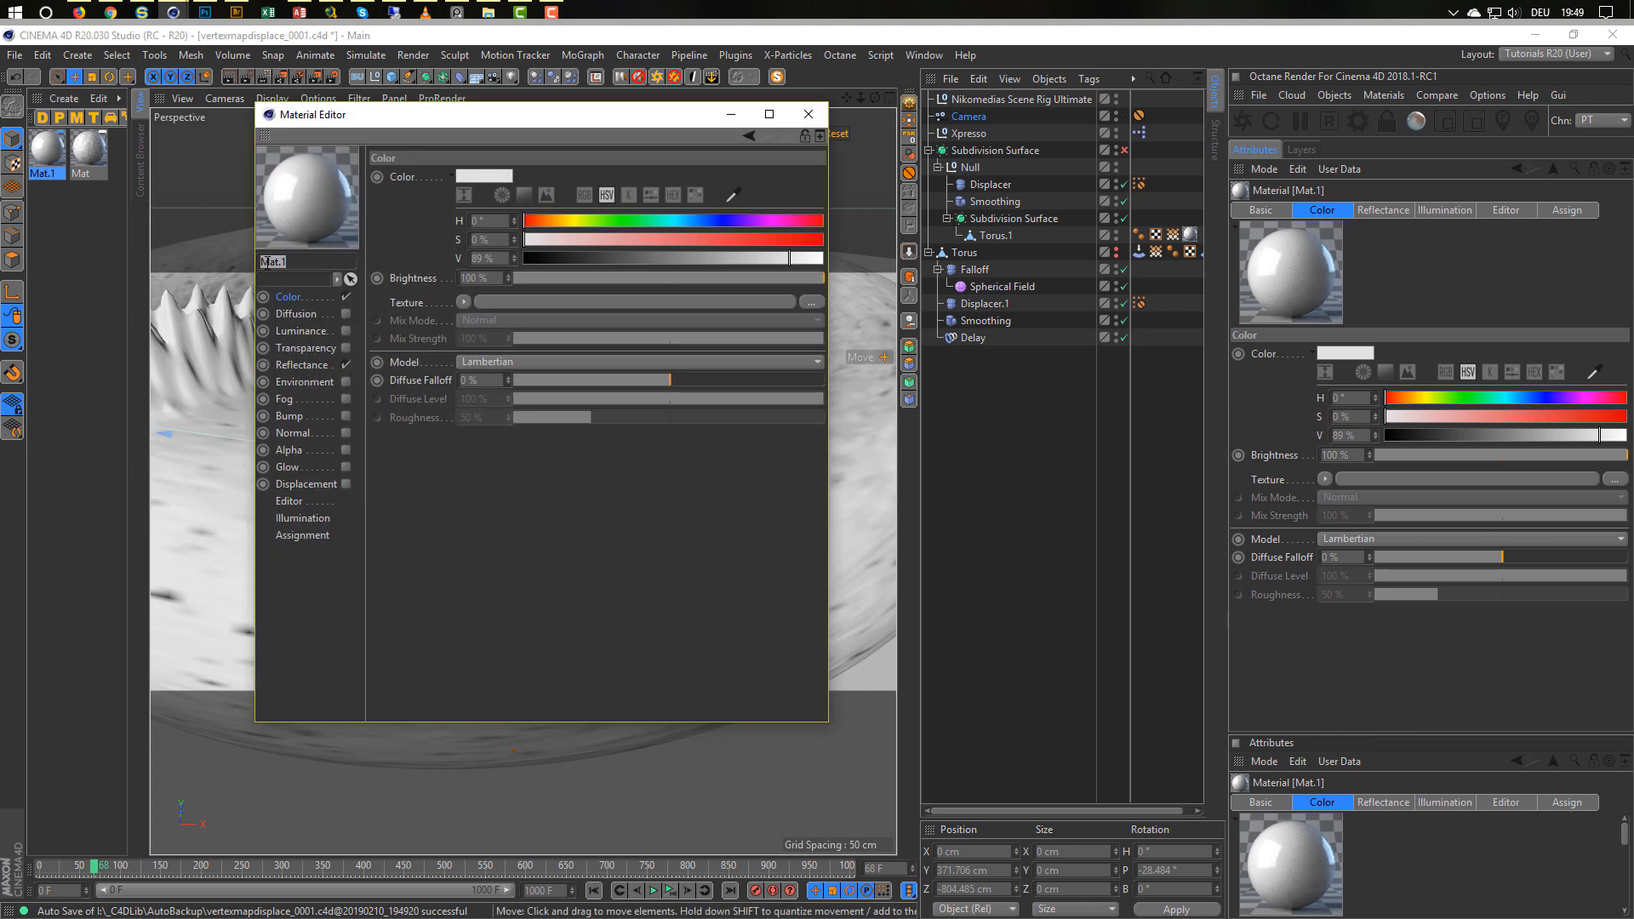
text(Meta)
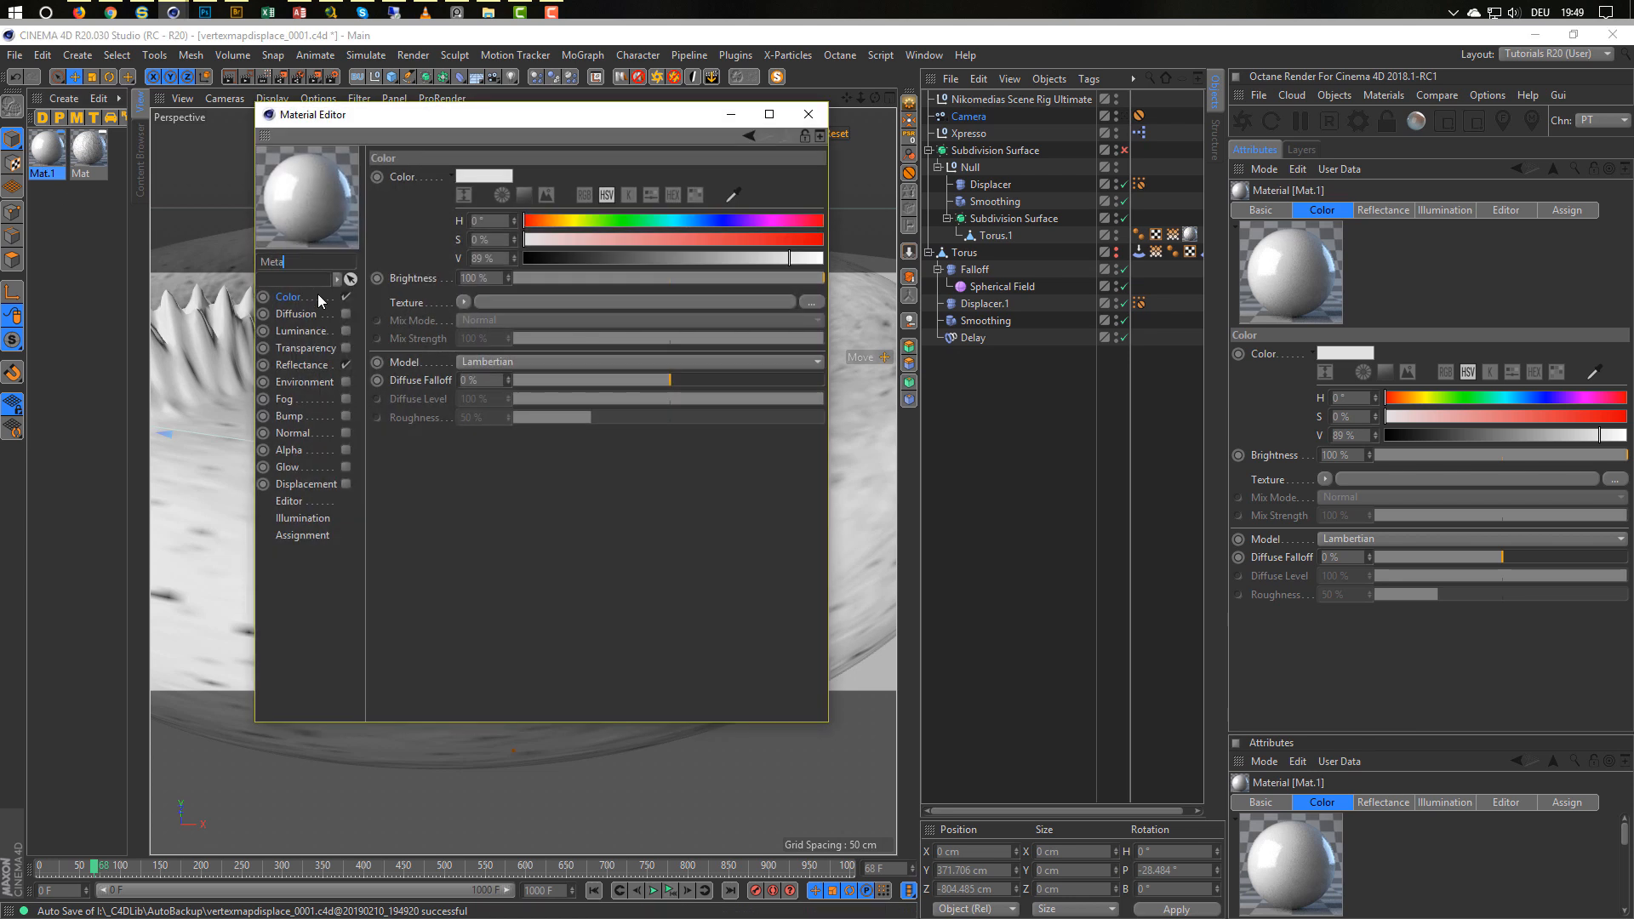
text(l)
key(Return)
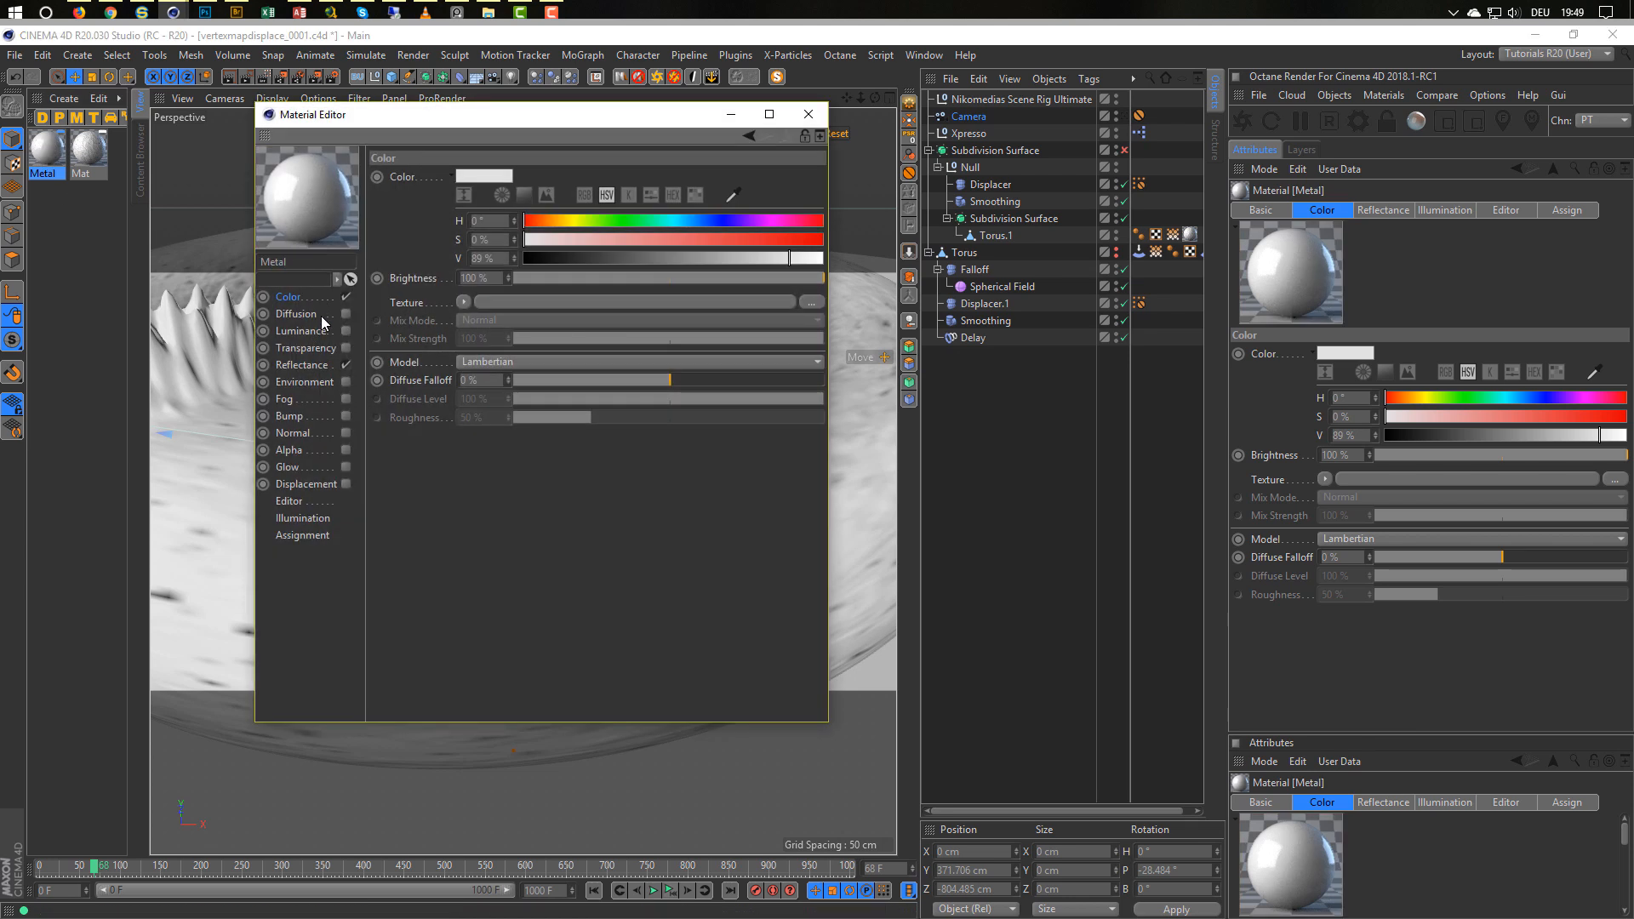
click(346, 297)
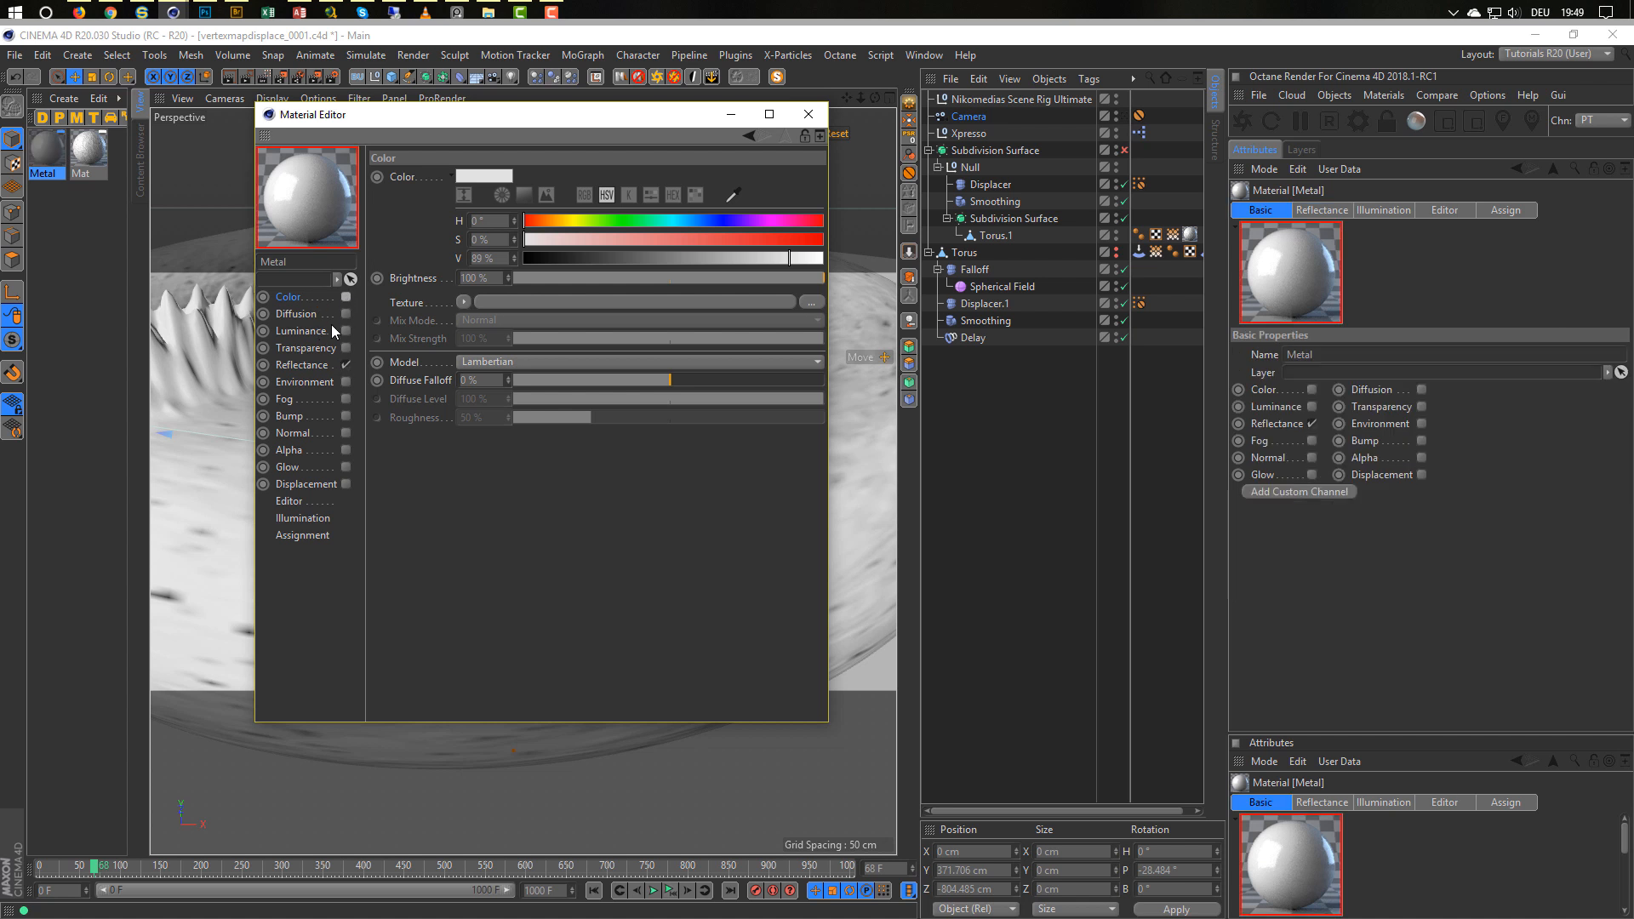
Give the Metal material's reflectance layer a Conductor Fresnel with the Gold preset and set its roughness to 15 %.
click(308, 369)
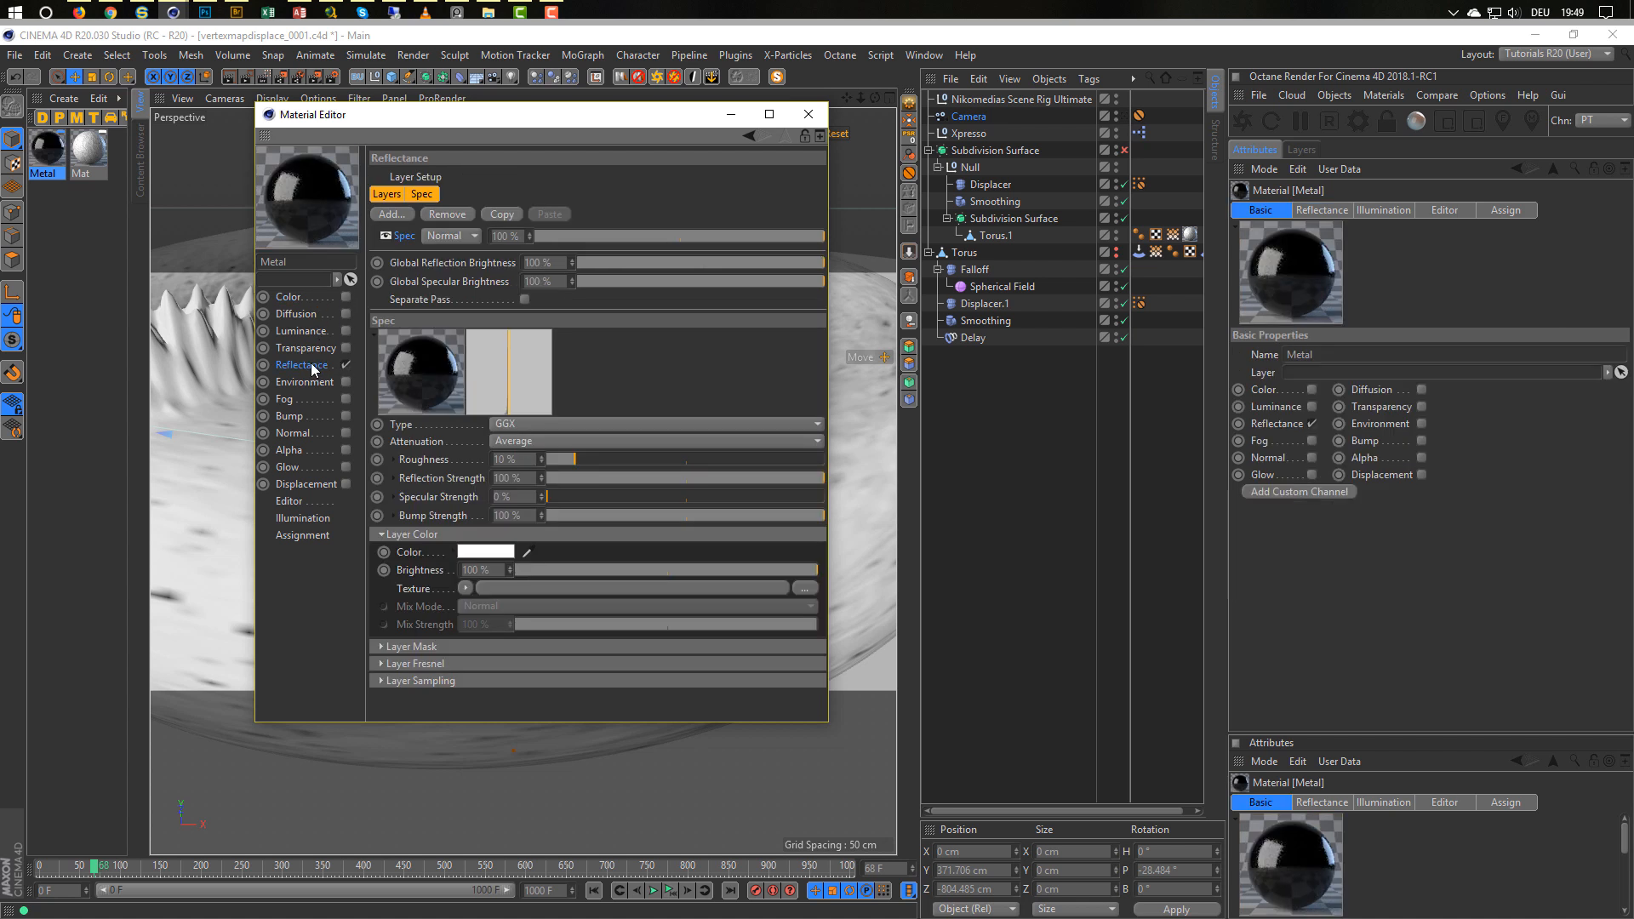
click(461, 661)
click(491, 680)
click(512, 718)
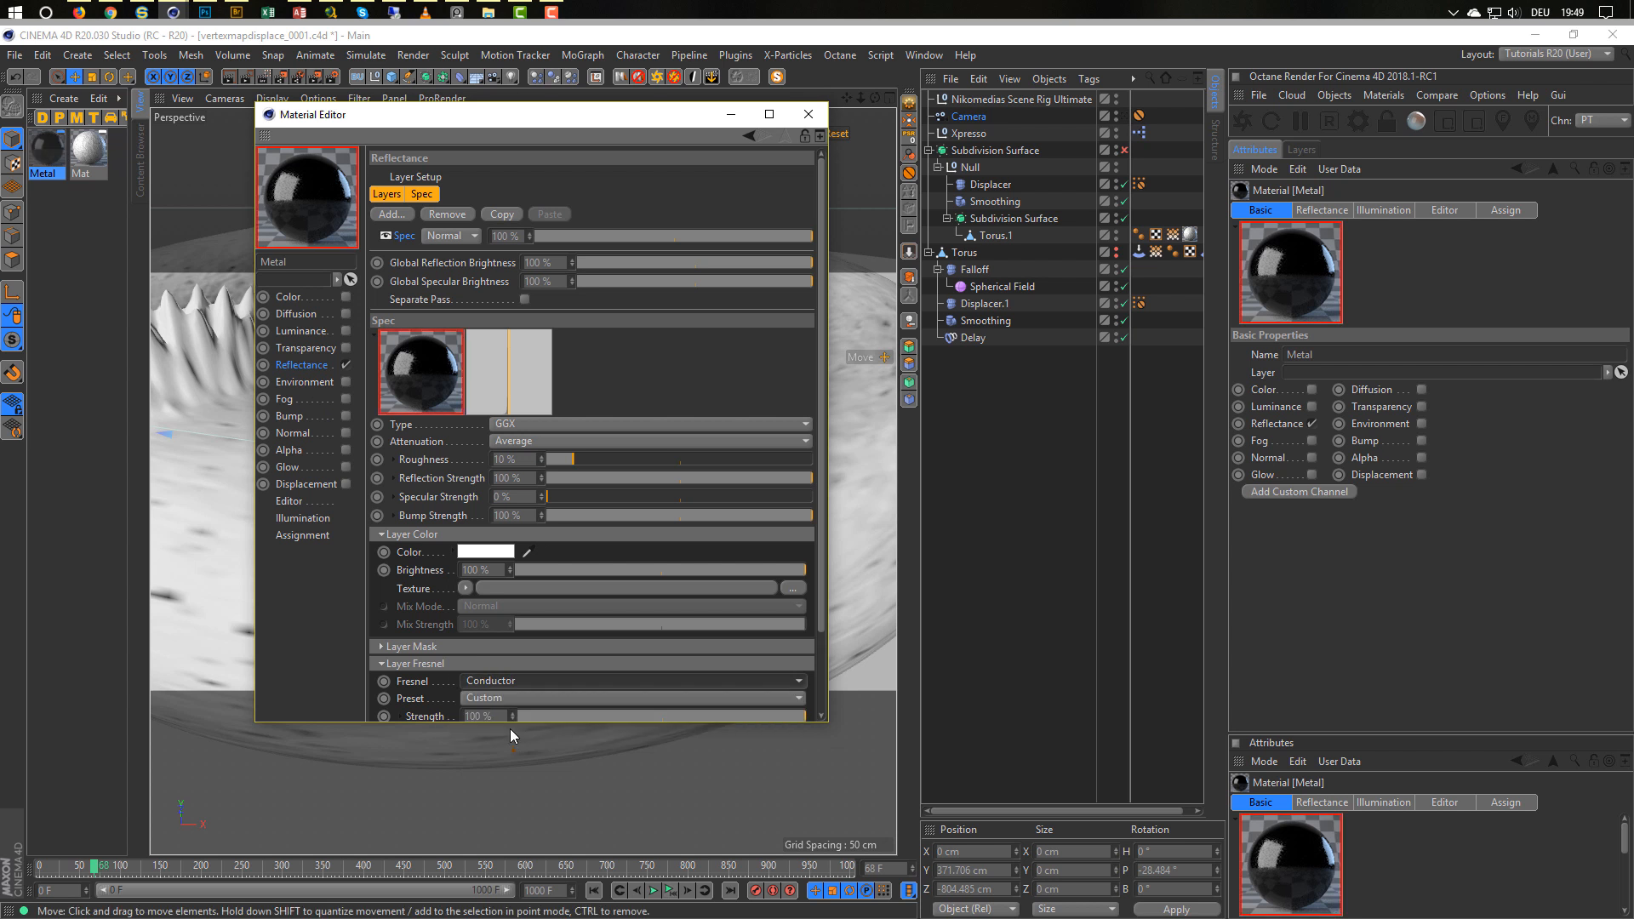
click(526, 699)
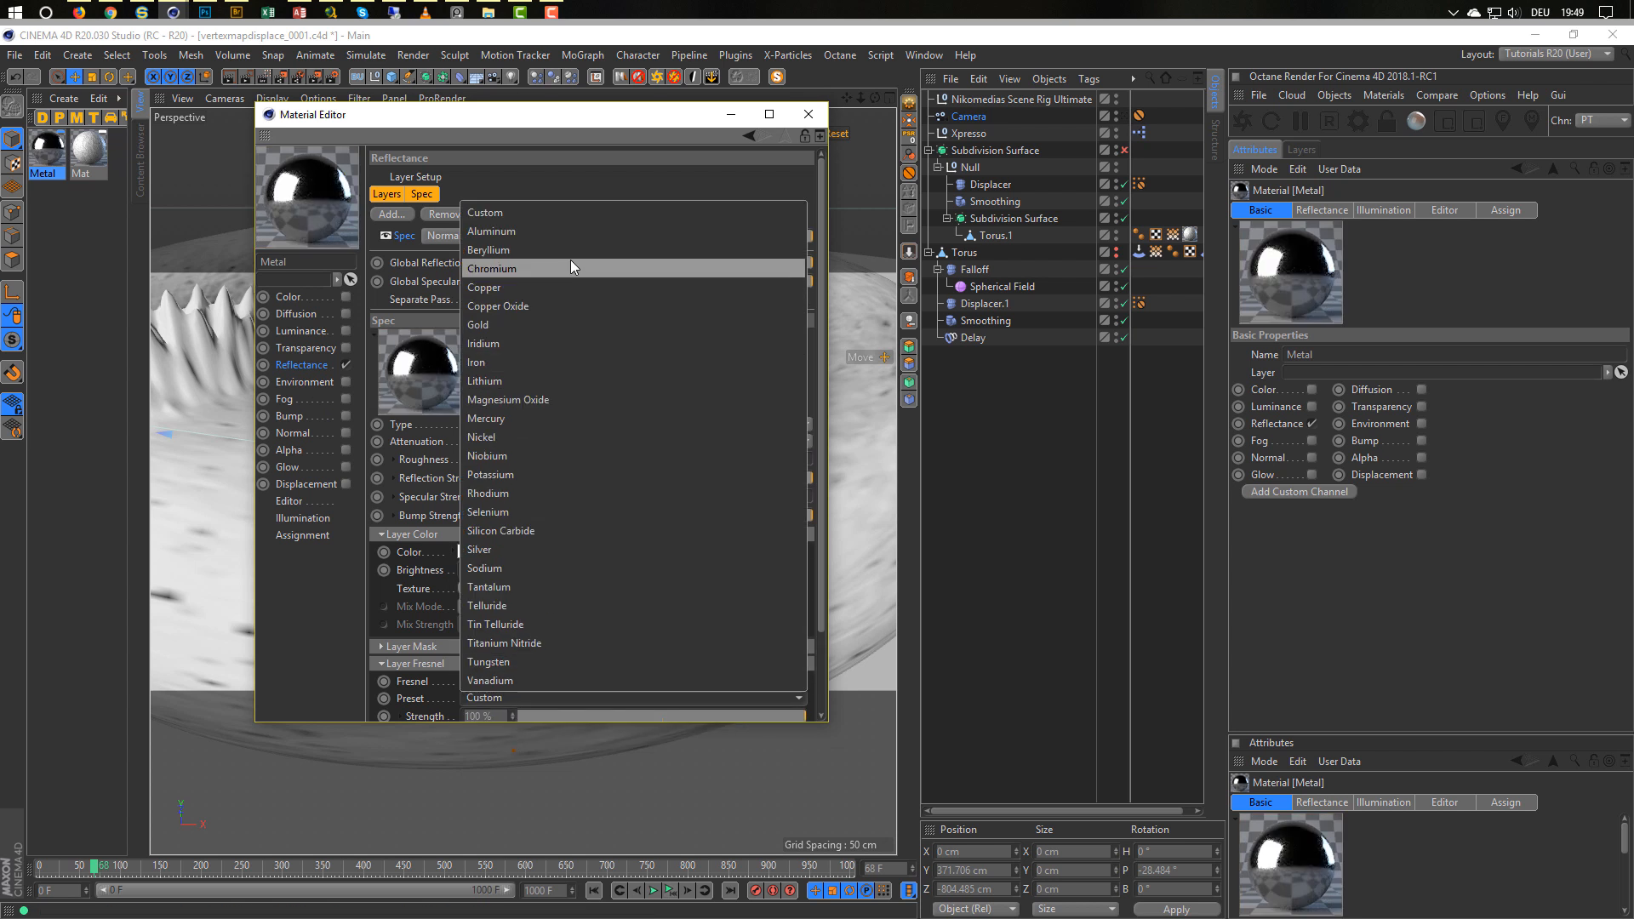
click(545, 324)
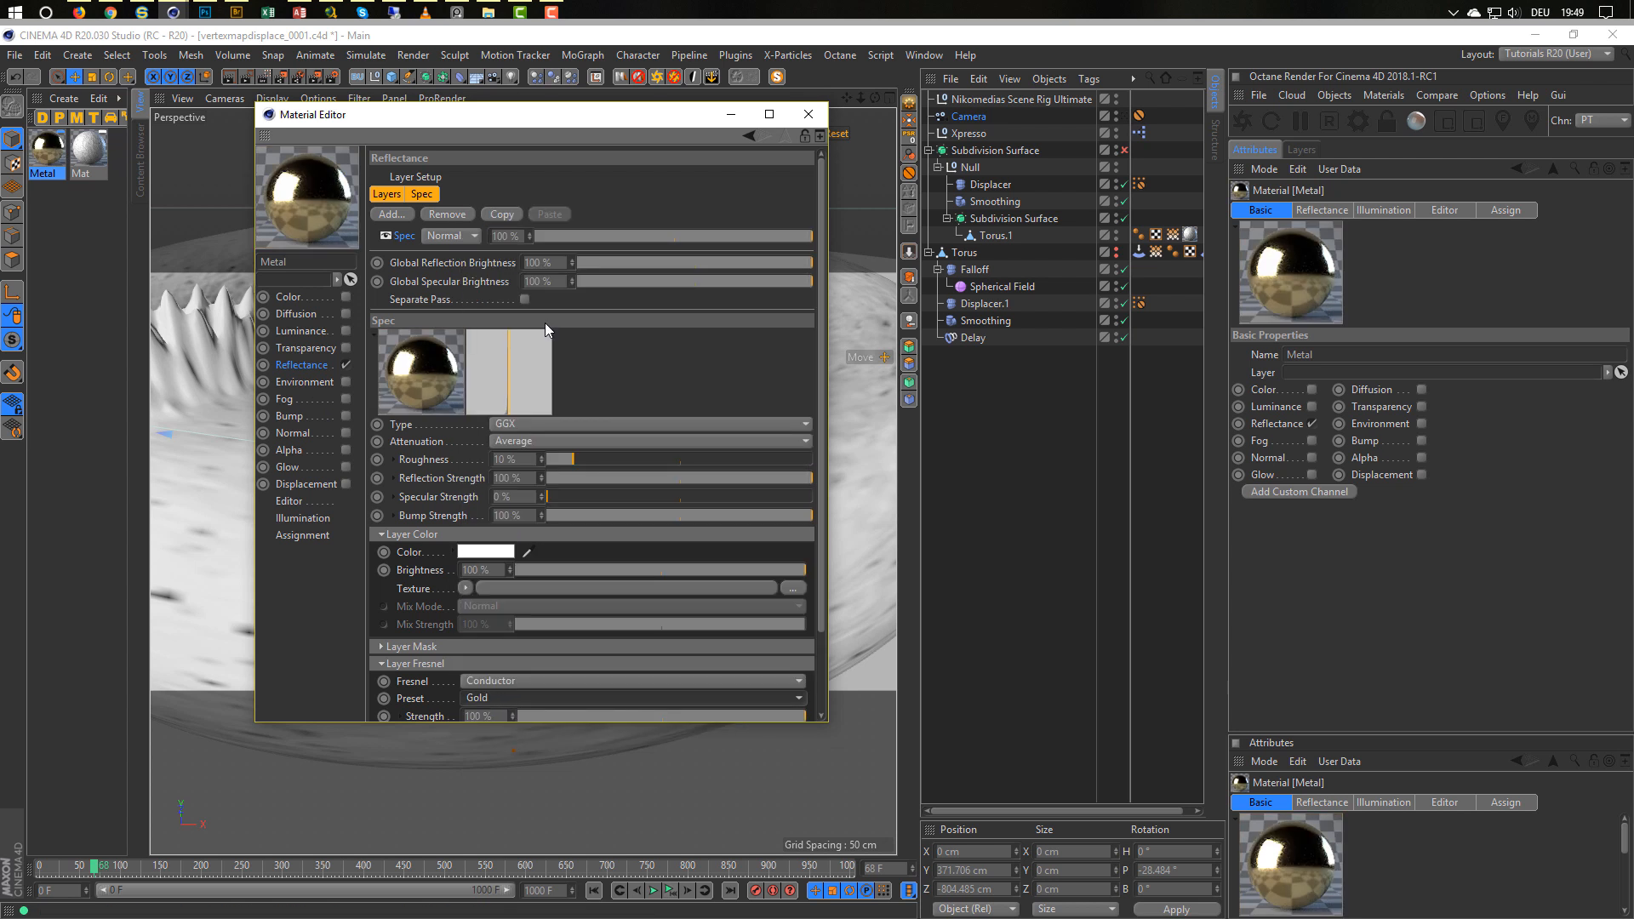
click(585, 458)
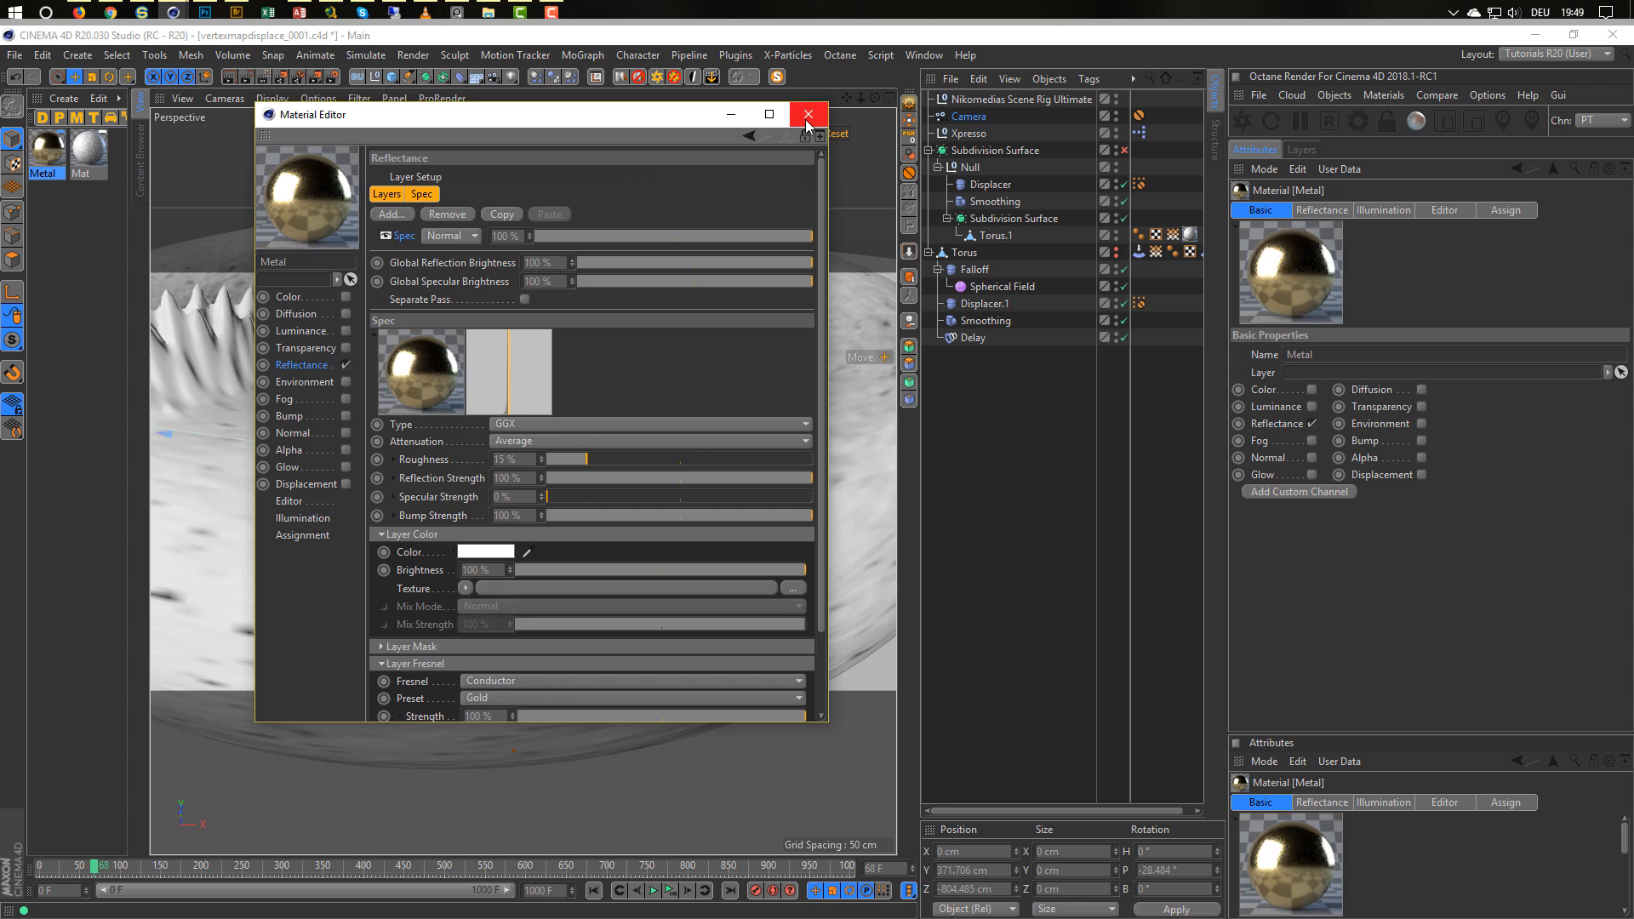
Apply the Metal material to Torus.1 and widen the object list so that all its tags are visible.
drag(650, 114, 1201, 360)
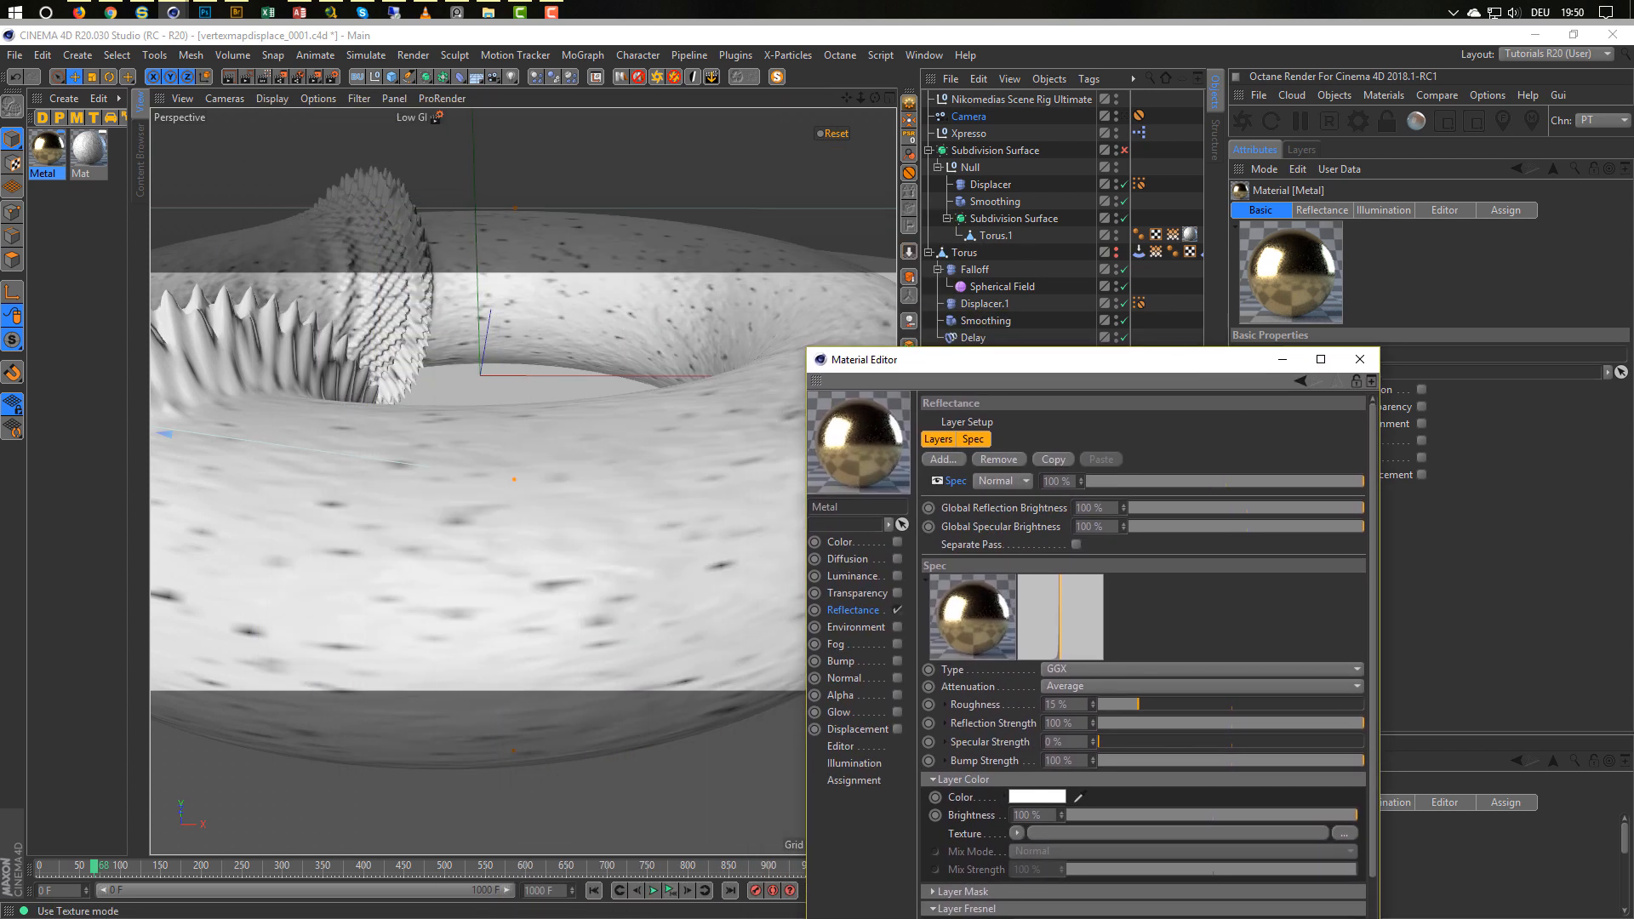
drag(47, 149, 997, 237)
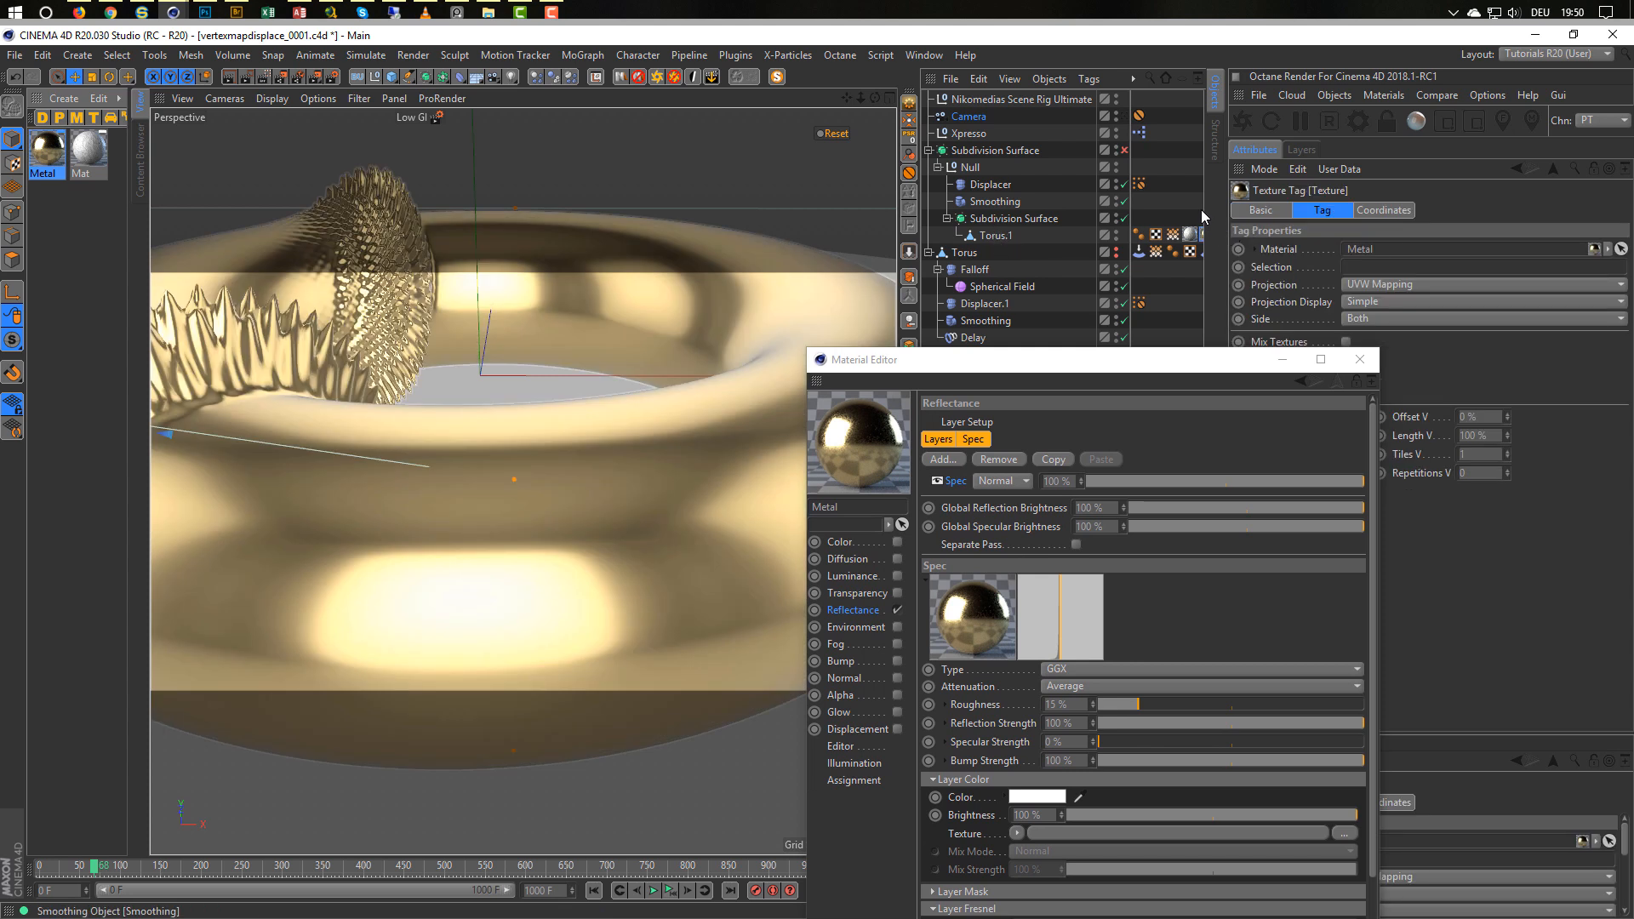
drag(1227, 208, 1281, 214)
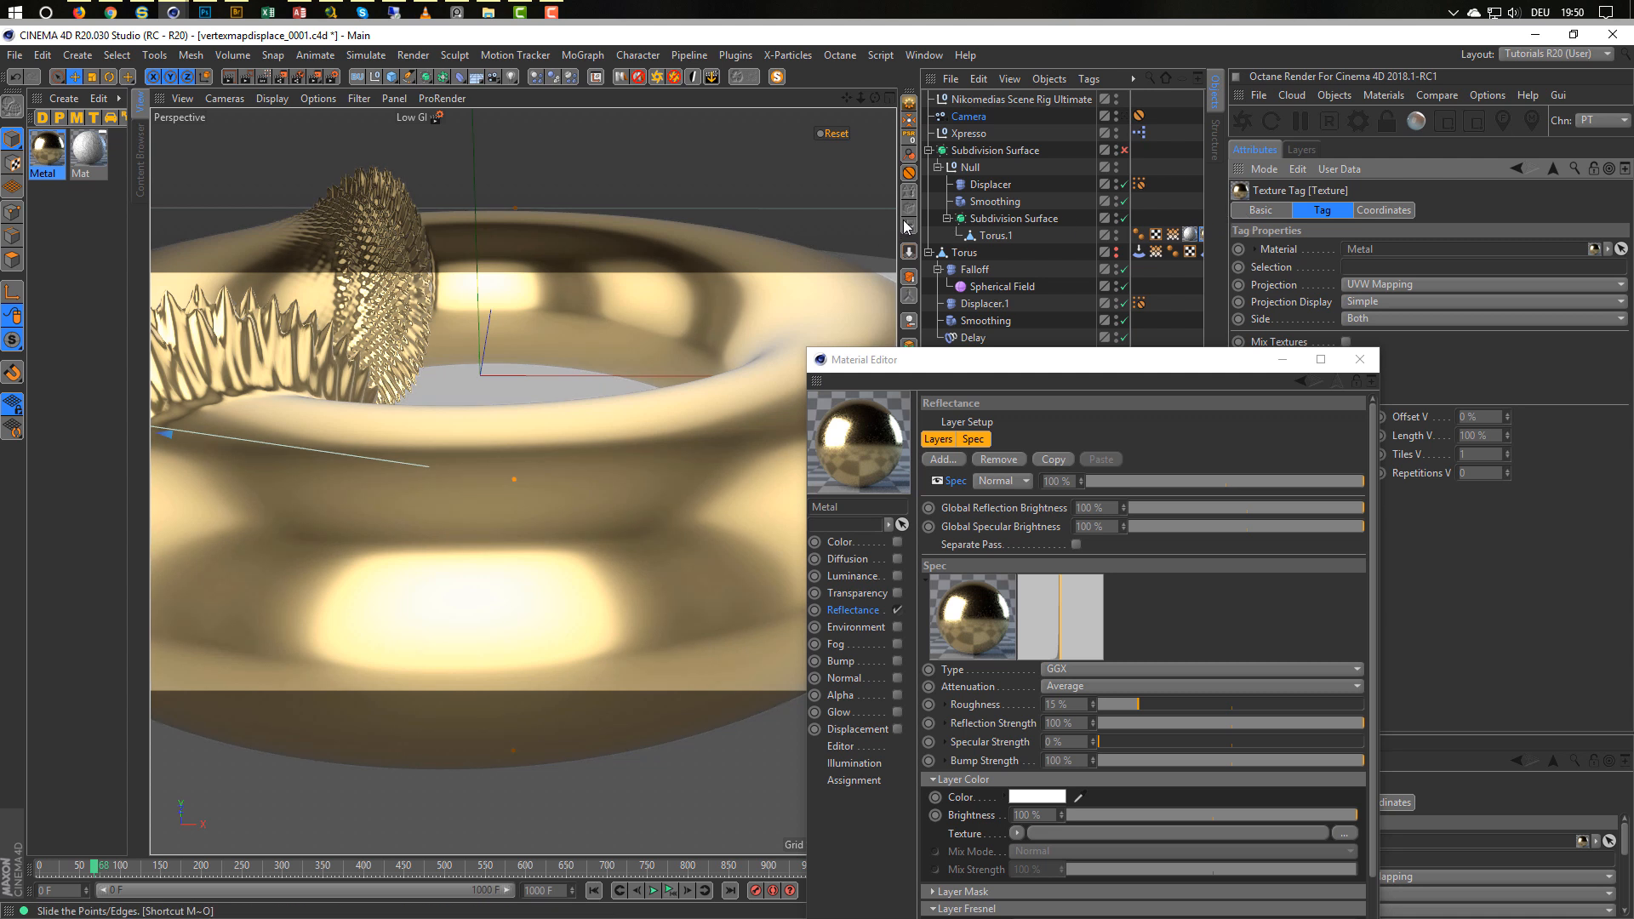
drag(897, 222, 882, 221)
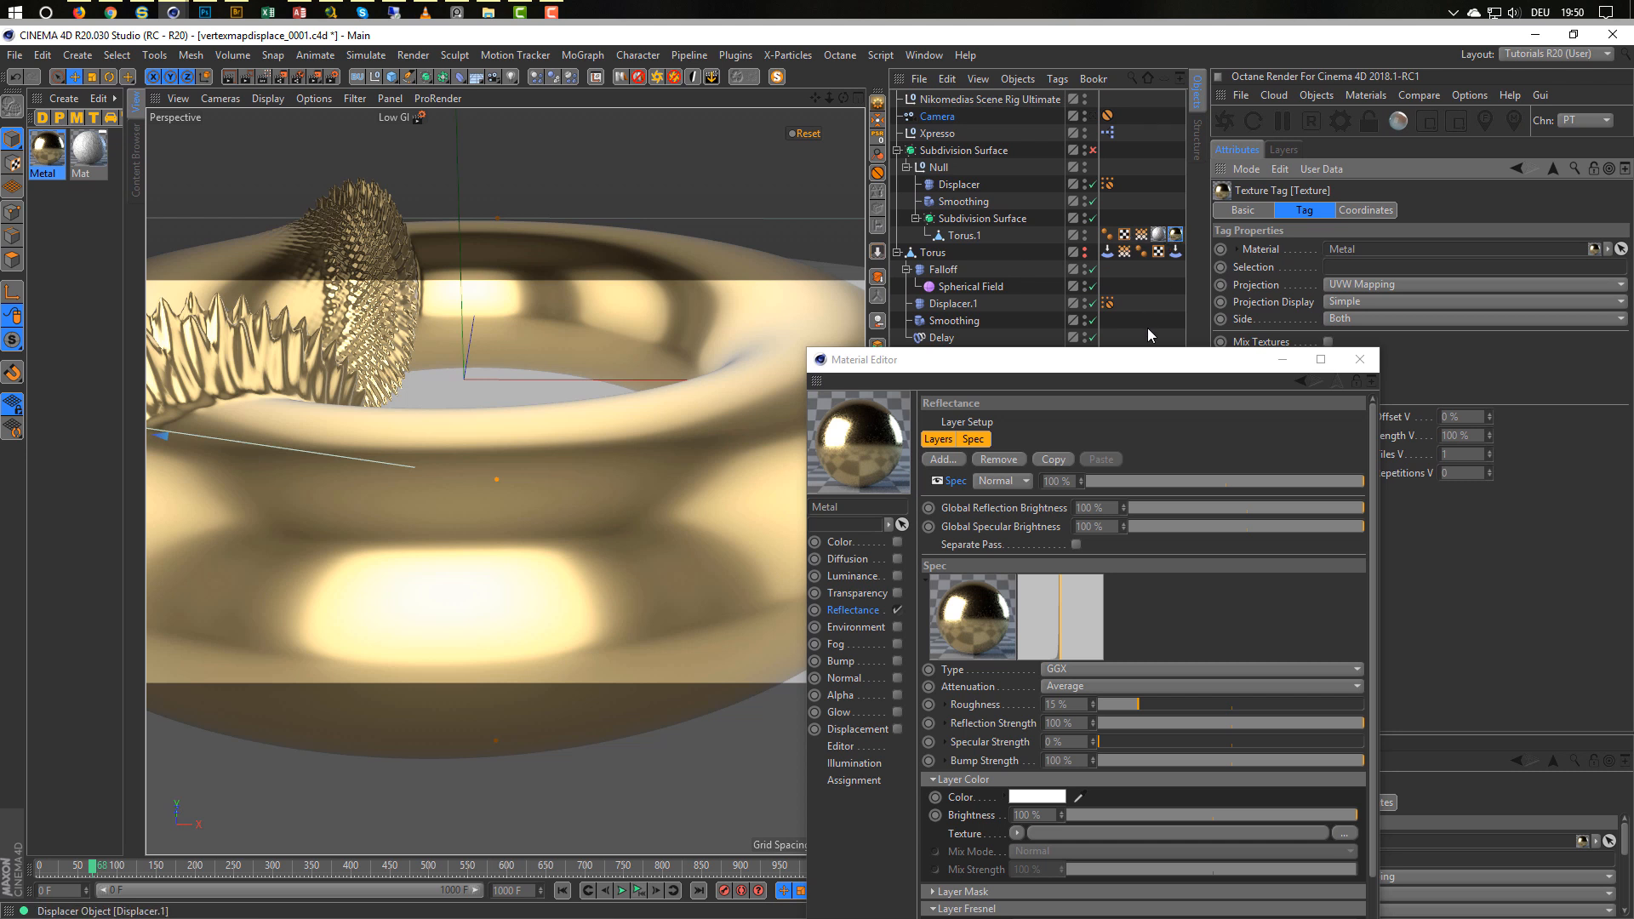
Enable the Metal material's Alpha channel and load a Vertex Map shader that uses Torus.1's Stretch vertex map.
drag(1085, 365, 1251, 300)
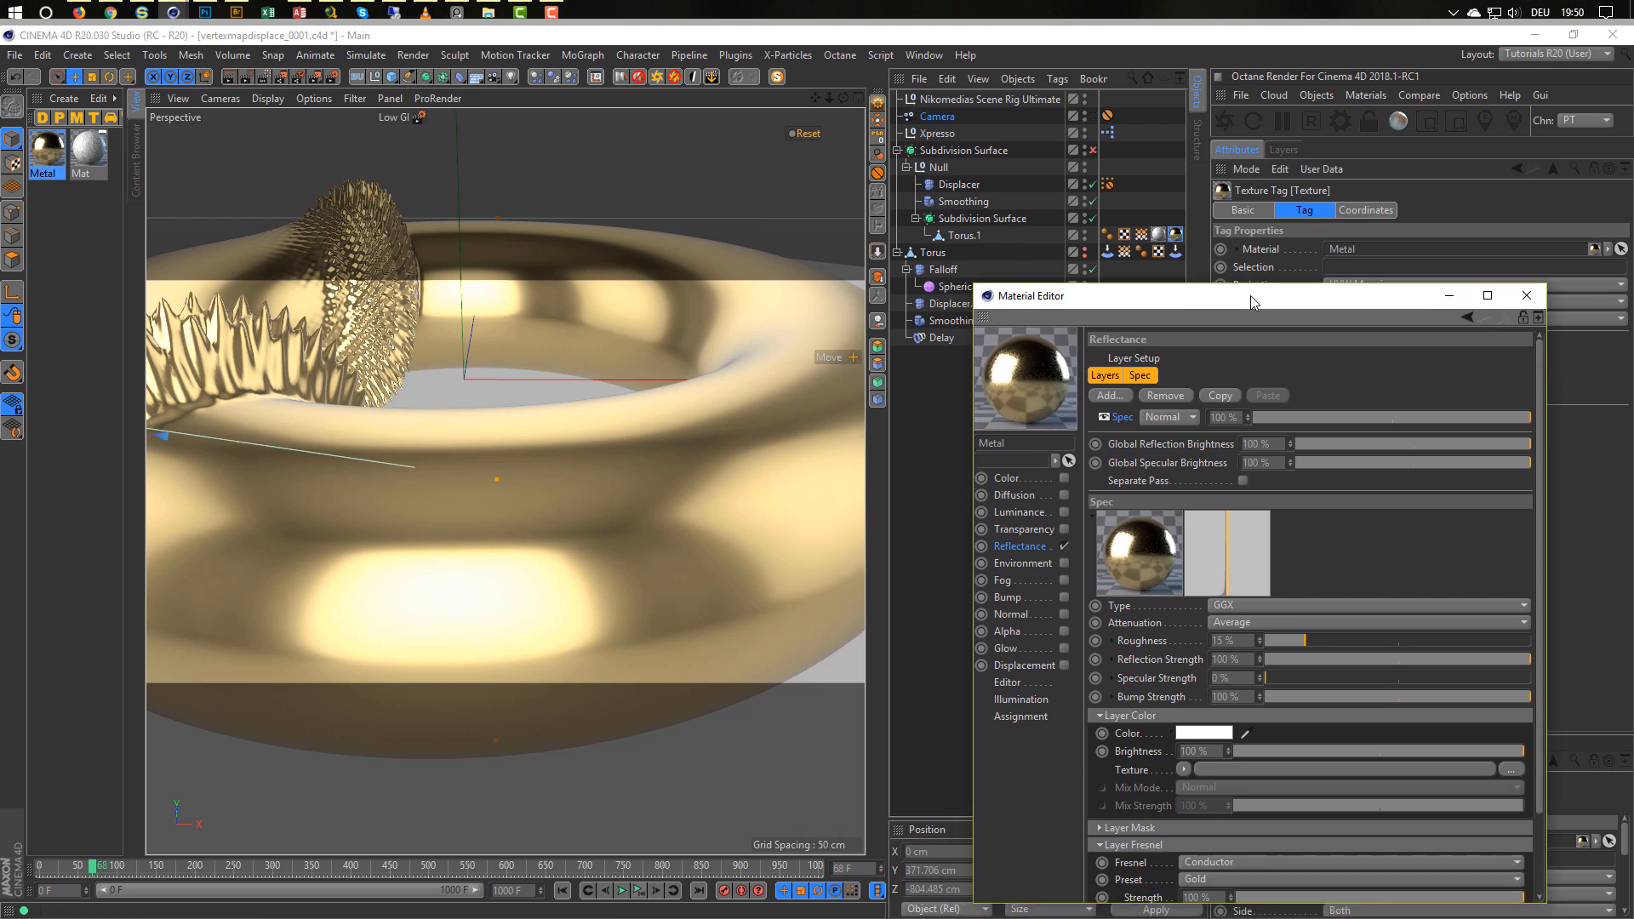
click(1064, 631)
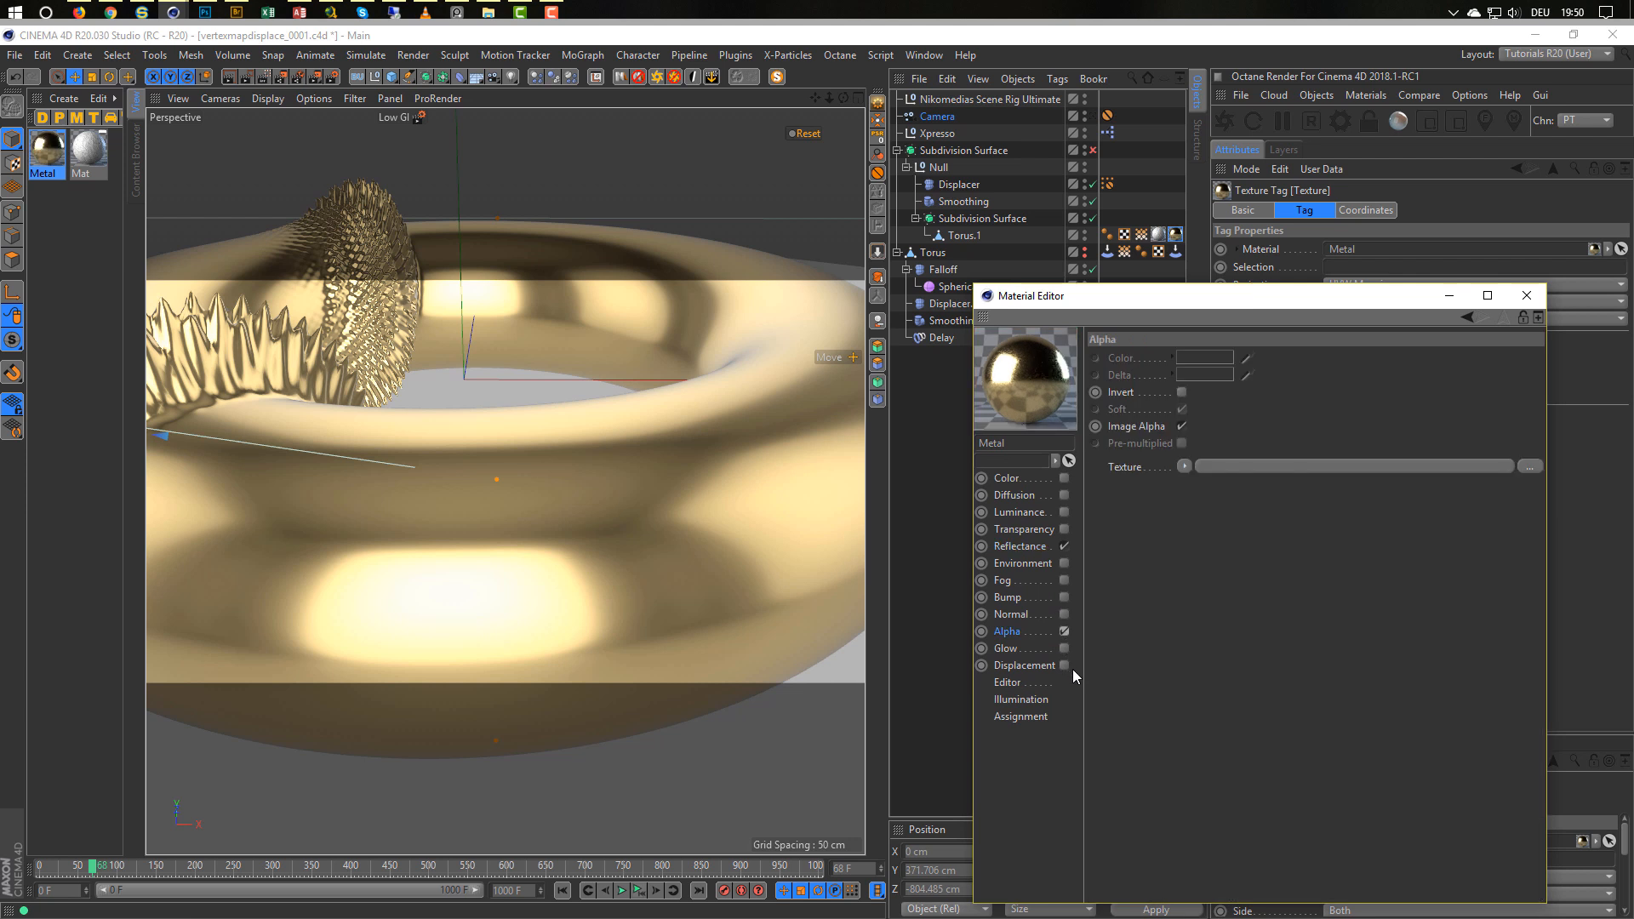
click(1184, 468)
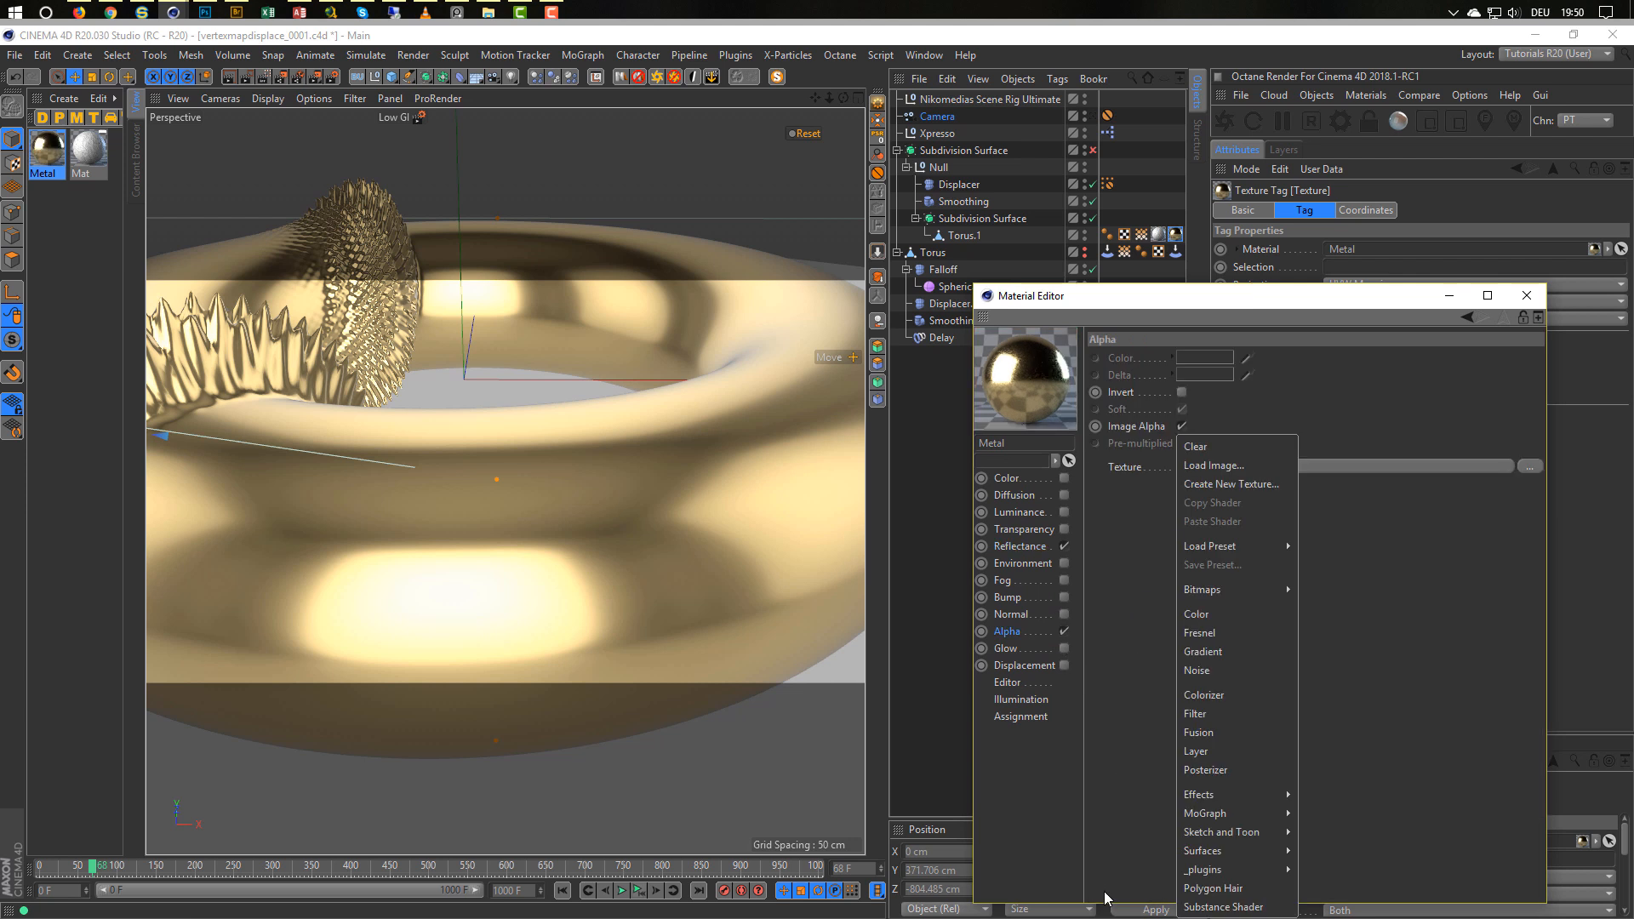
mouse_move(1260, 793)
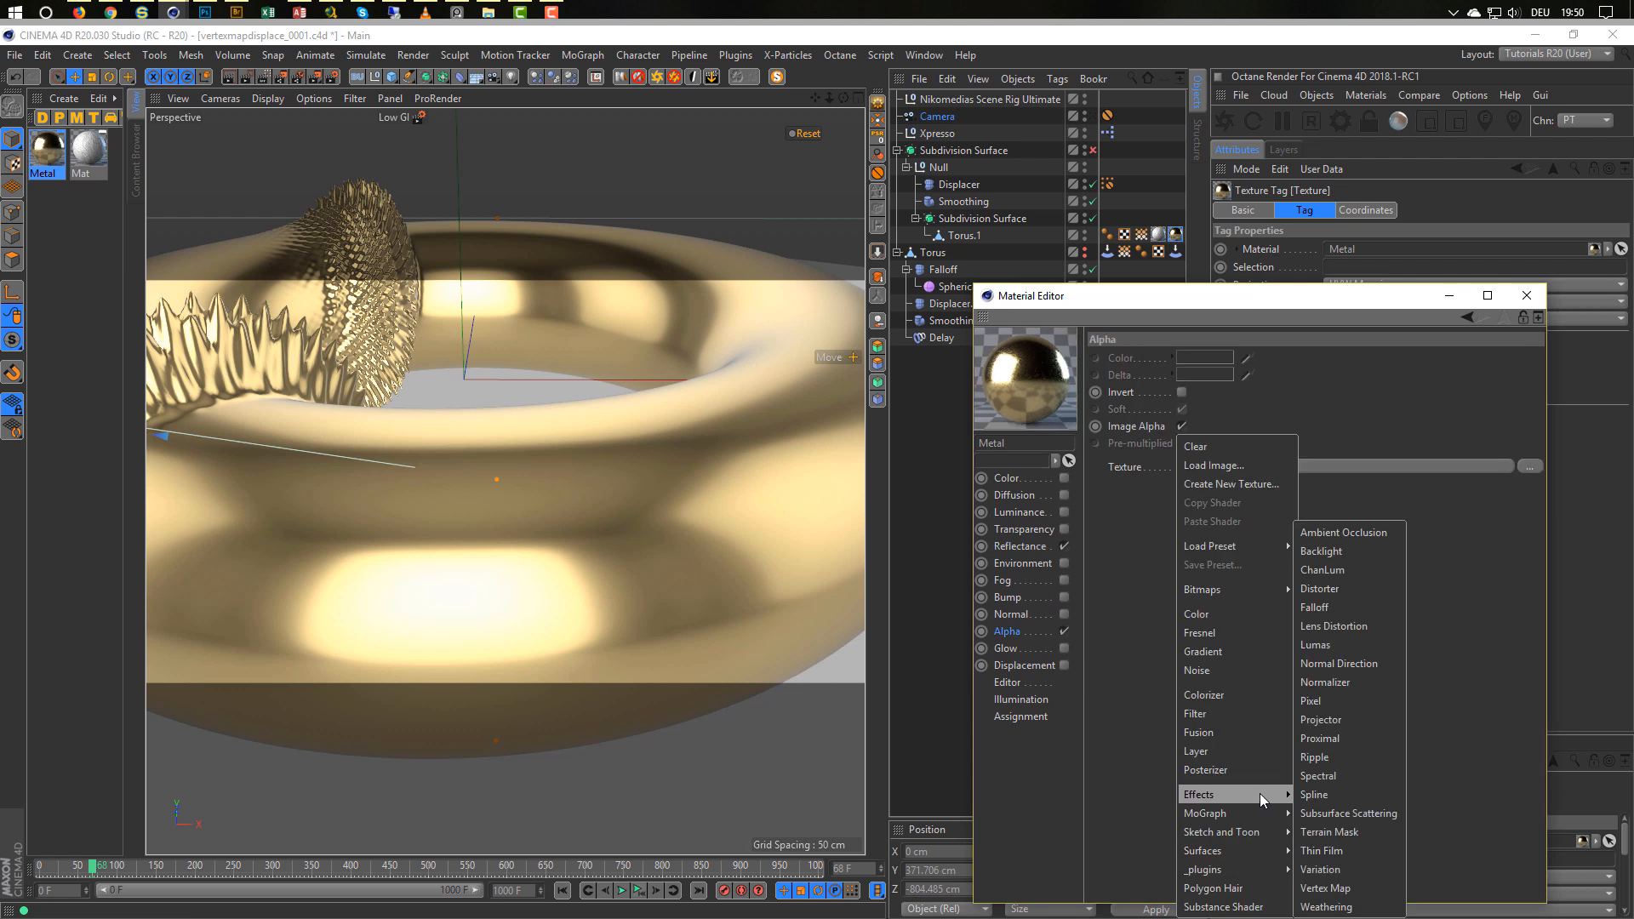
click(1334, 889)
click(1195, 503)
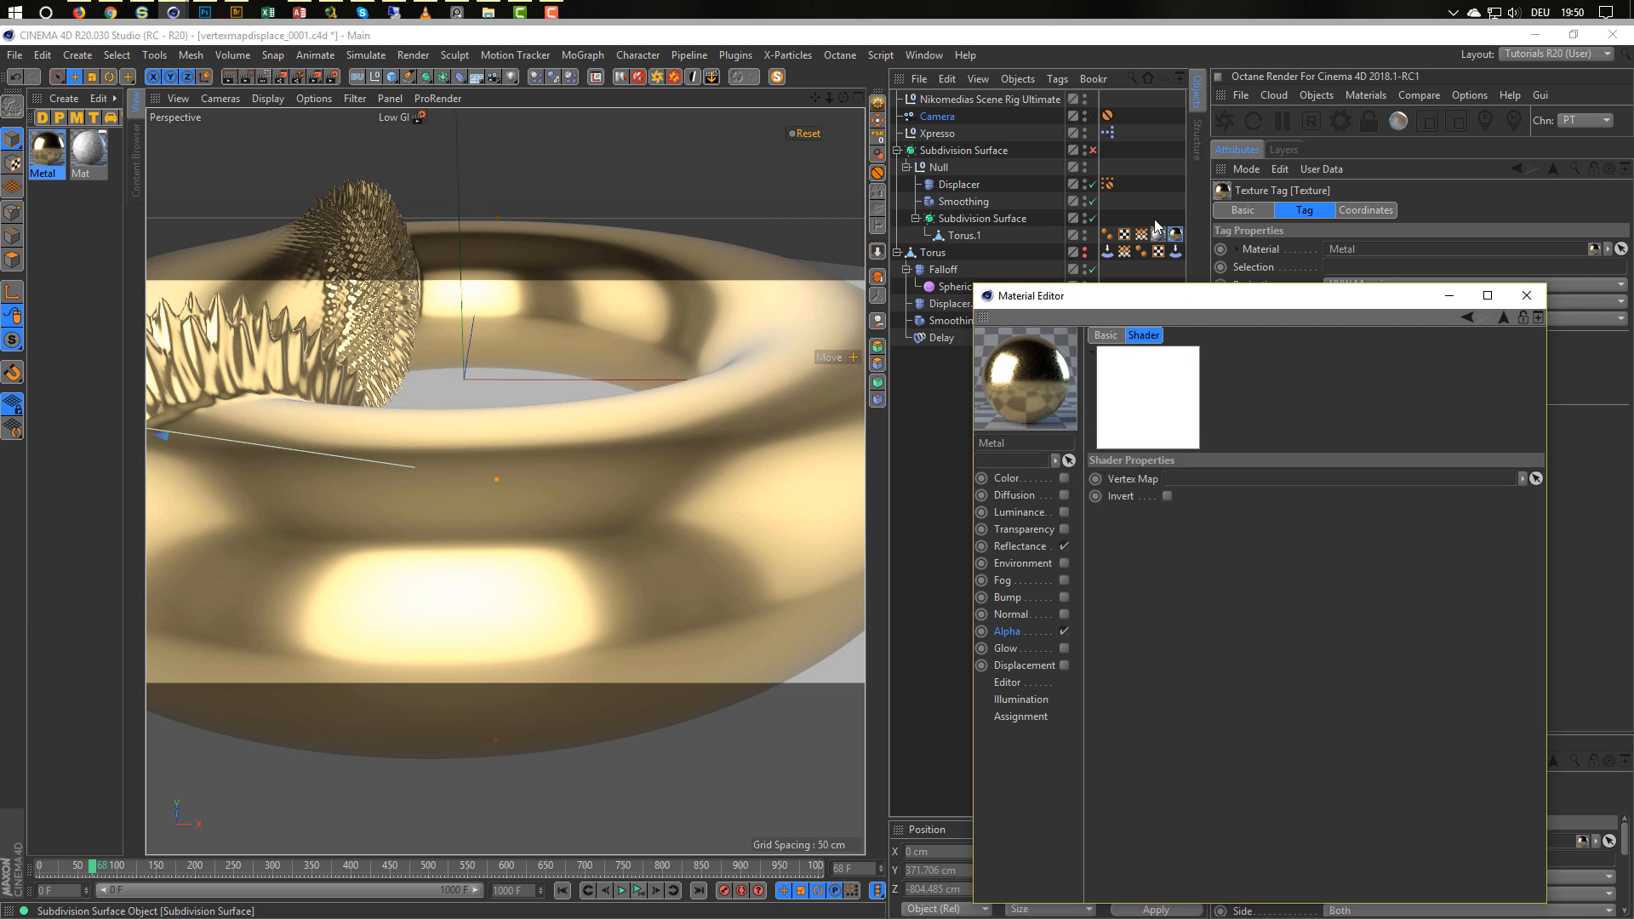
drag(1146, 238, 1219, 481)
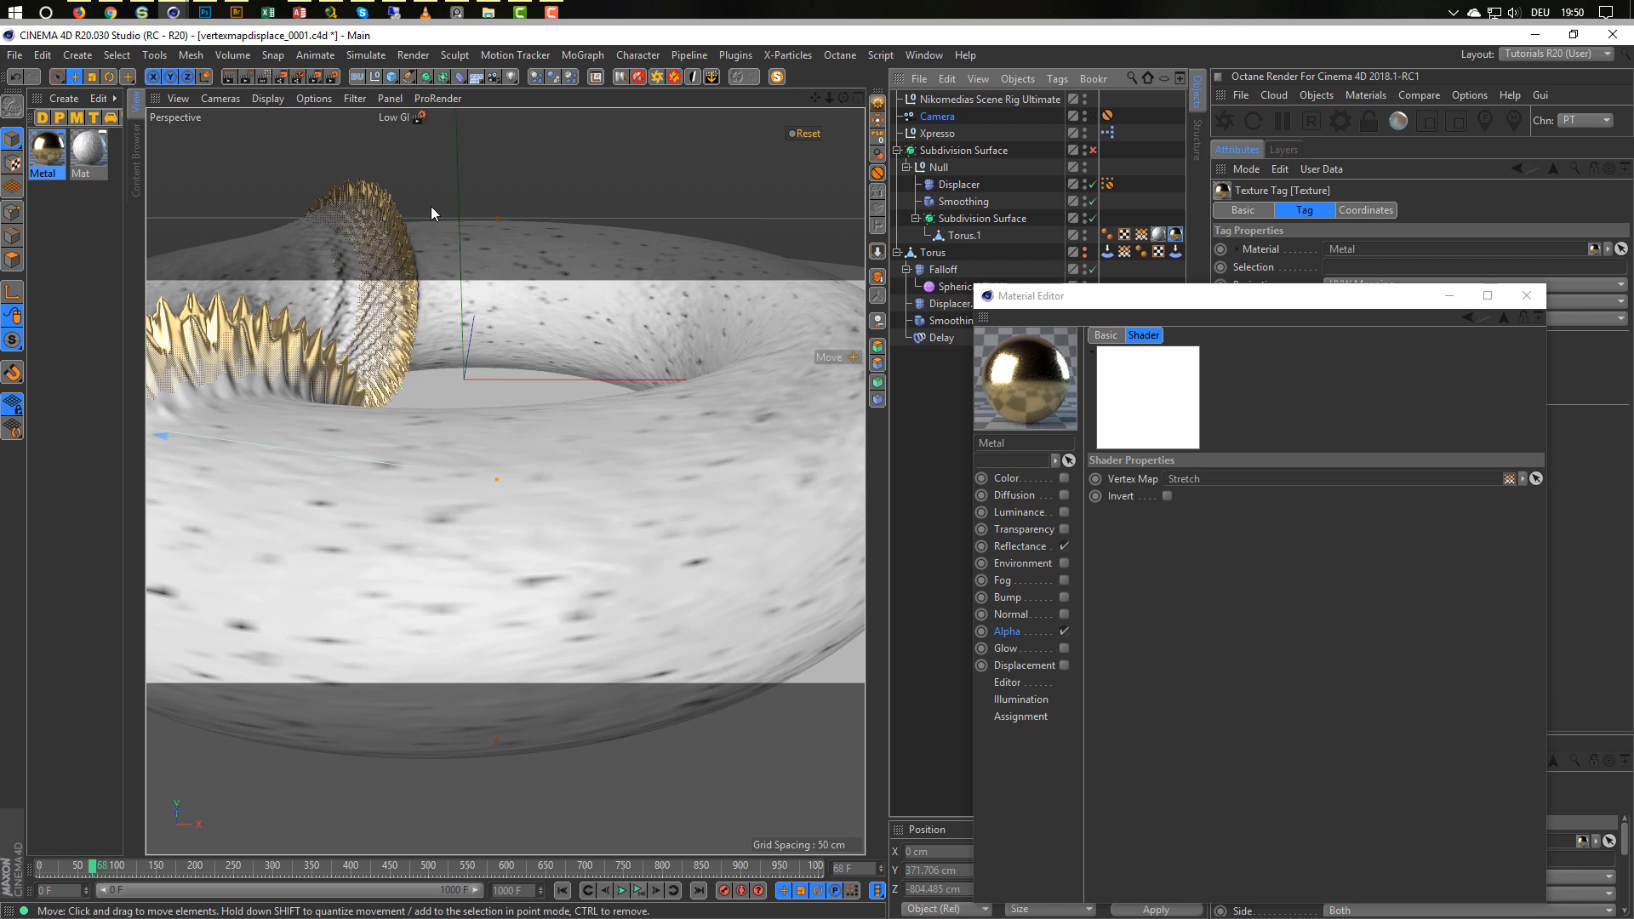
Look through the scene camera and start the interactive render region over the torus.
click(1093, 116)
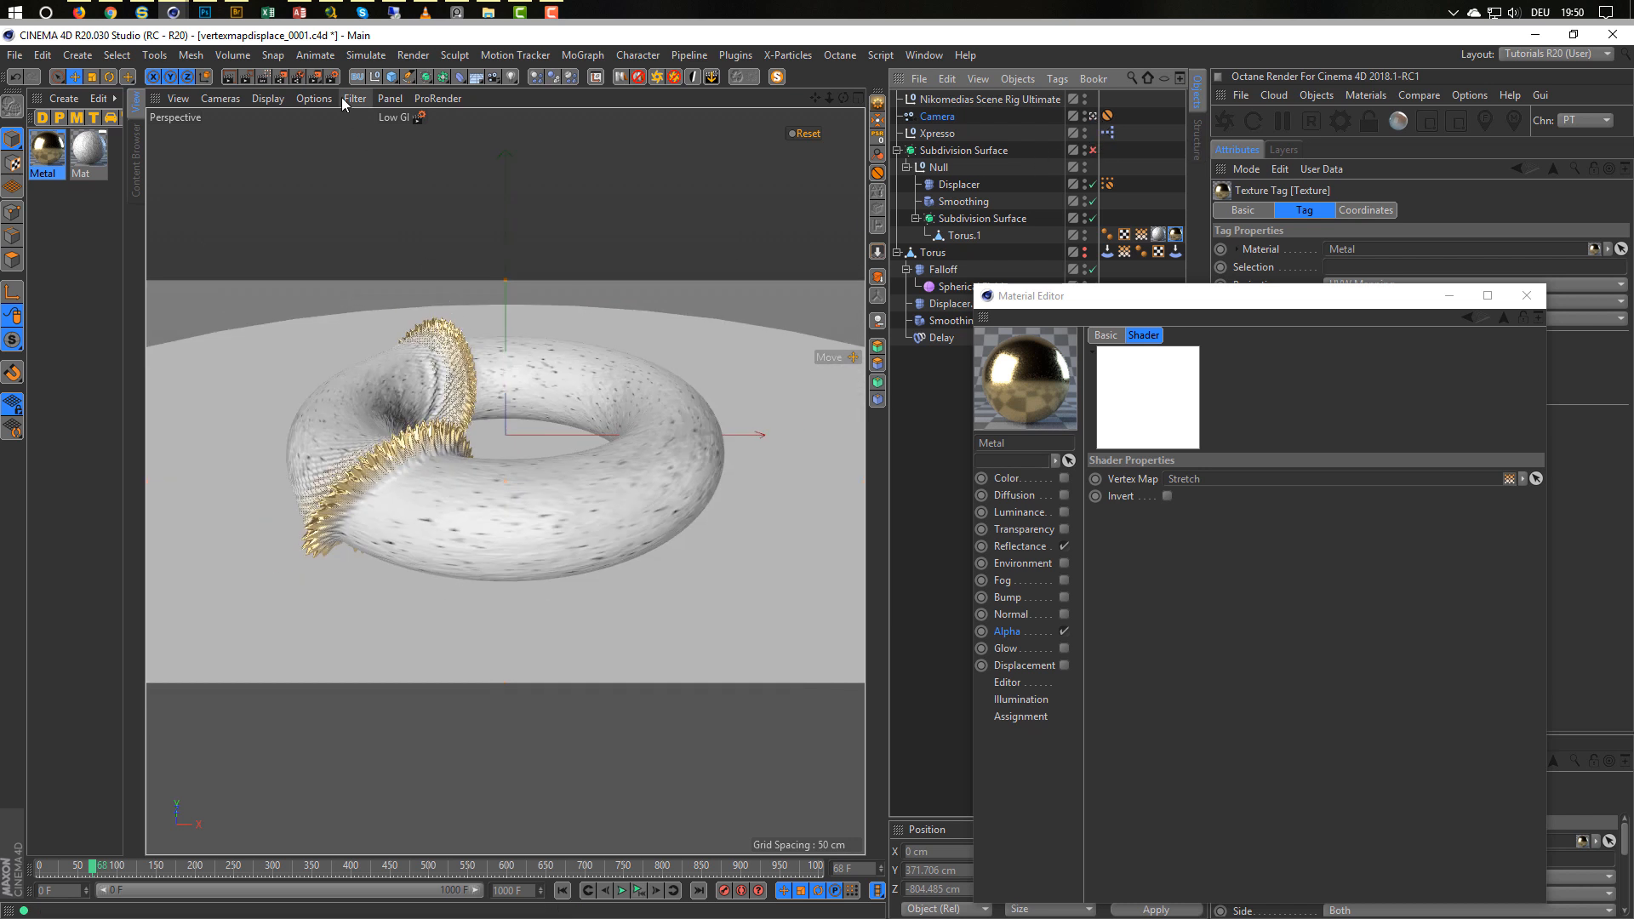
click(277, 79)
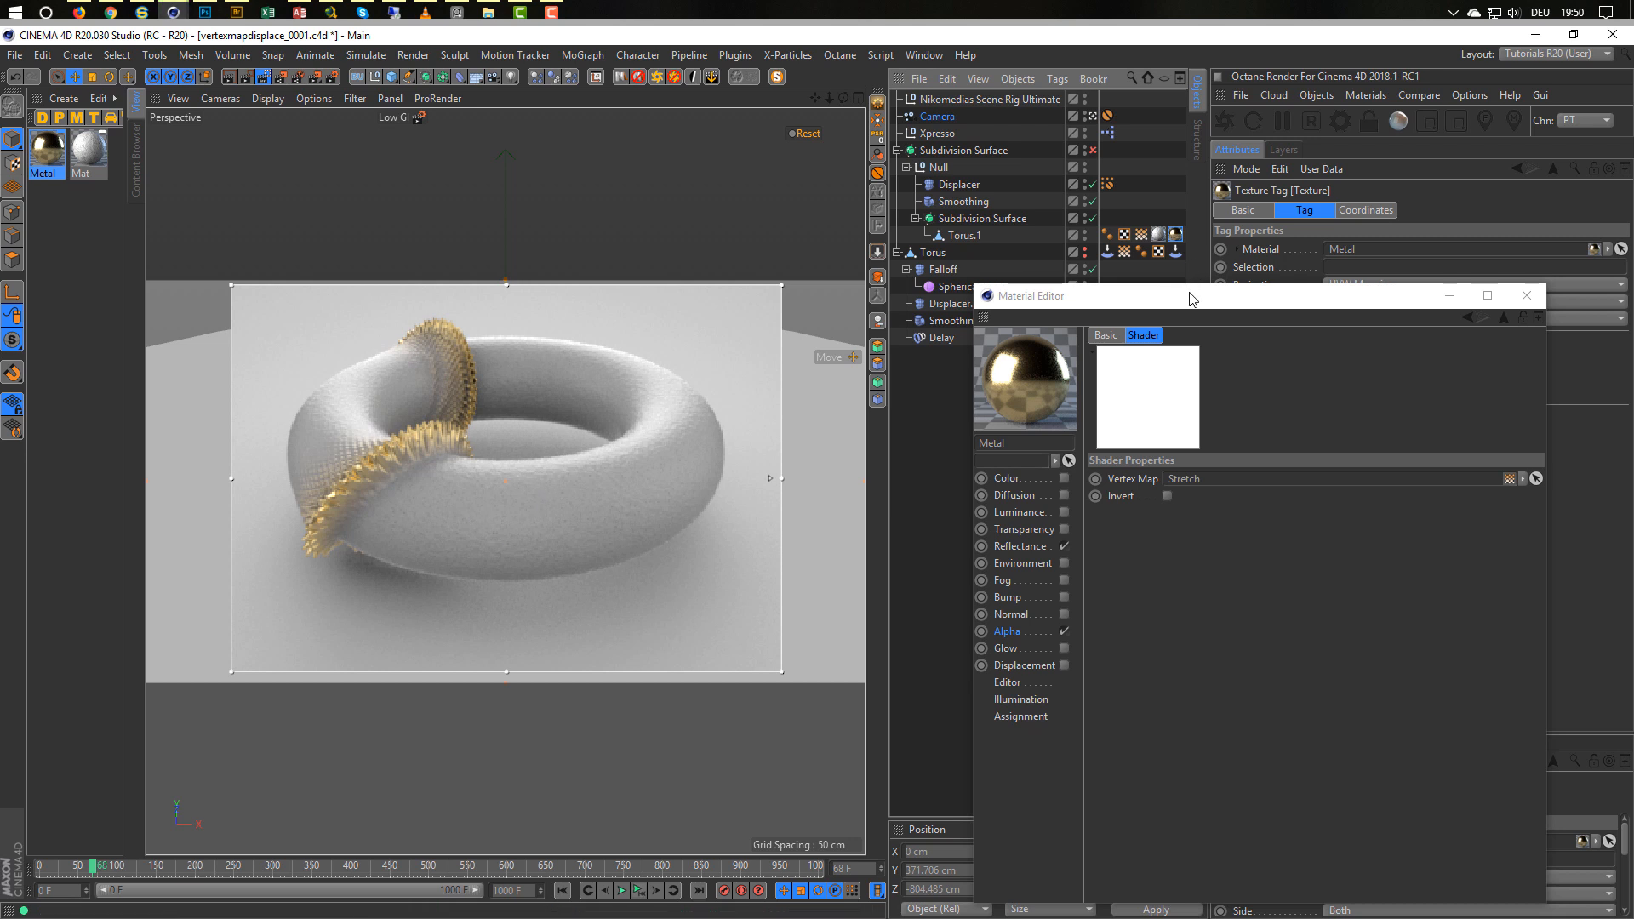
Lower the background brightness of the Nikomedias Scene Rig Ultimate to 20 % and deselect the rig.
drag(1187, 299, 976, 731)
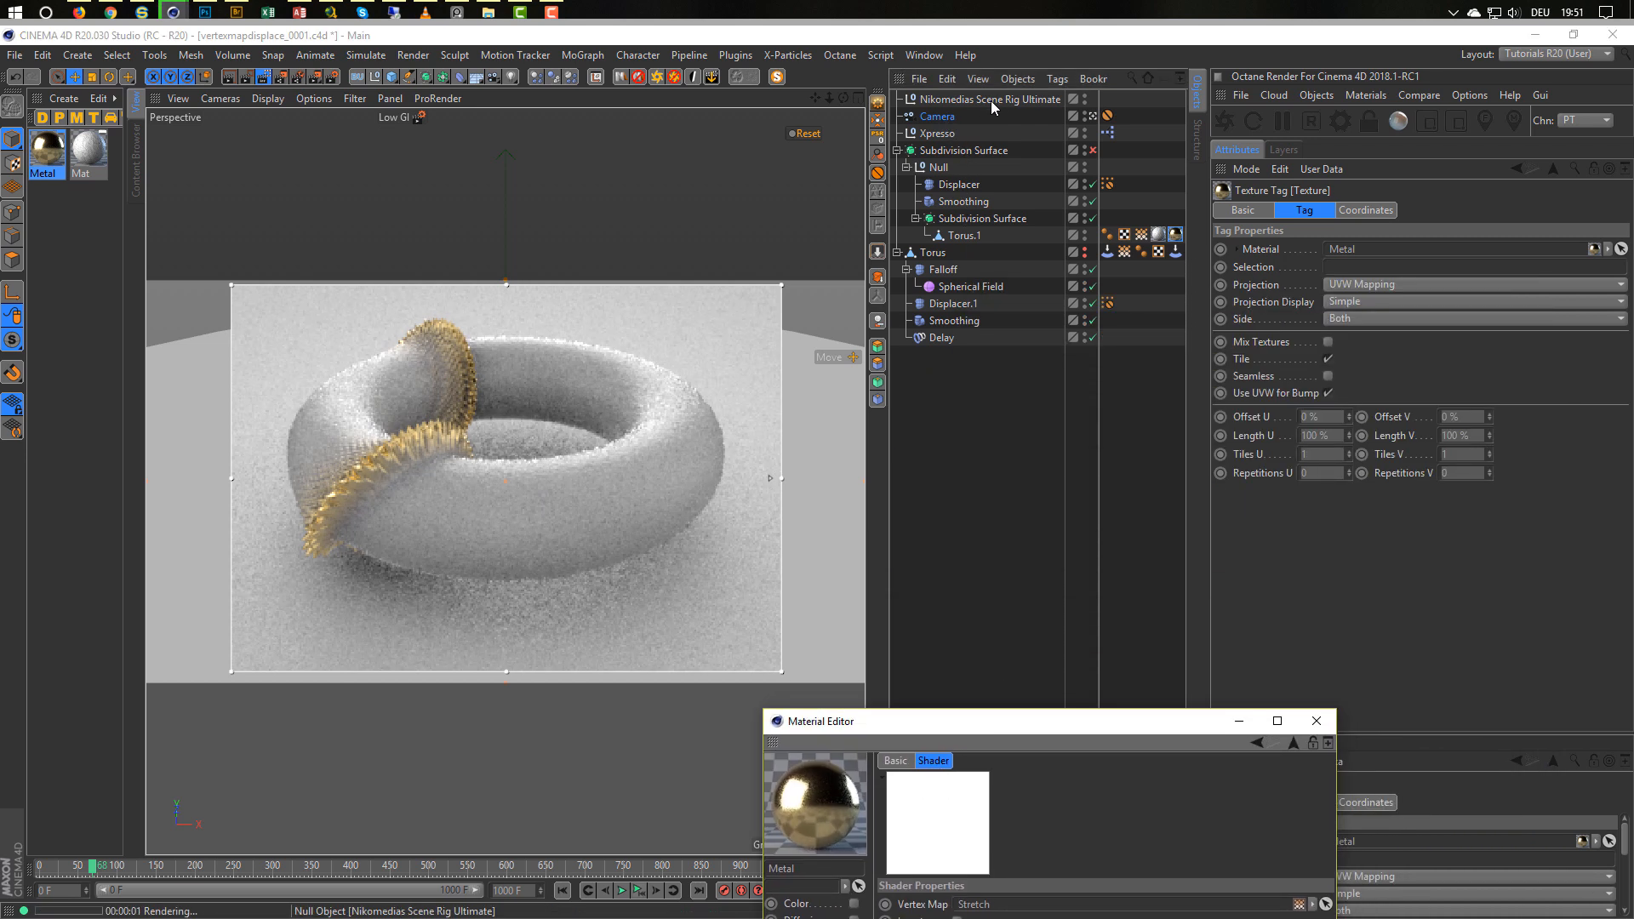
click(990, 99)
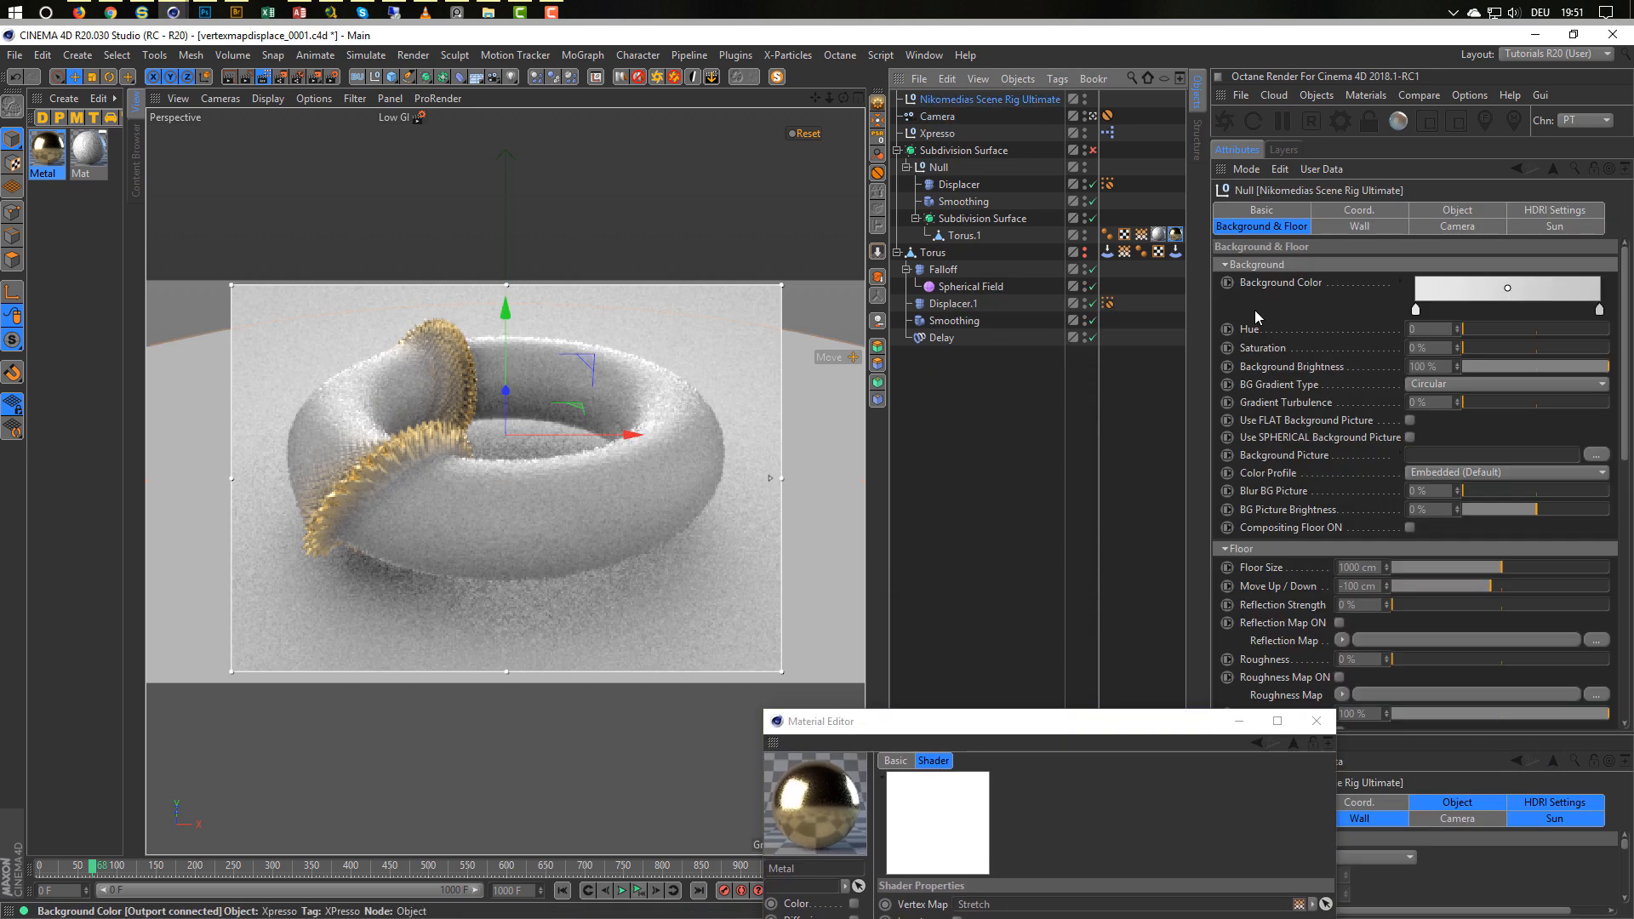
click(1265, 228)
click(1489, 365)
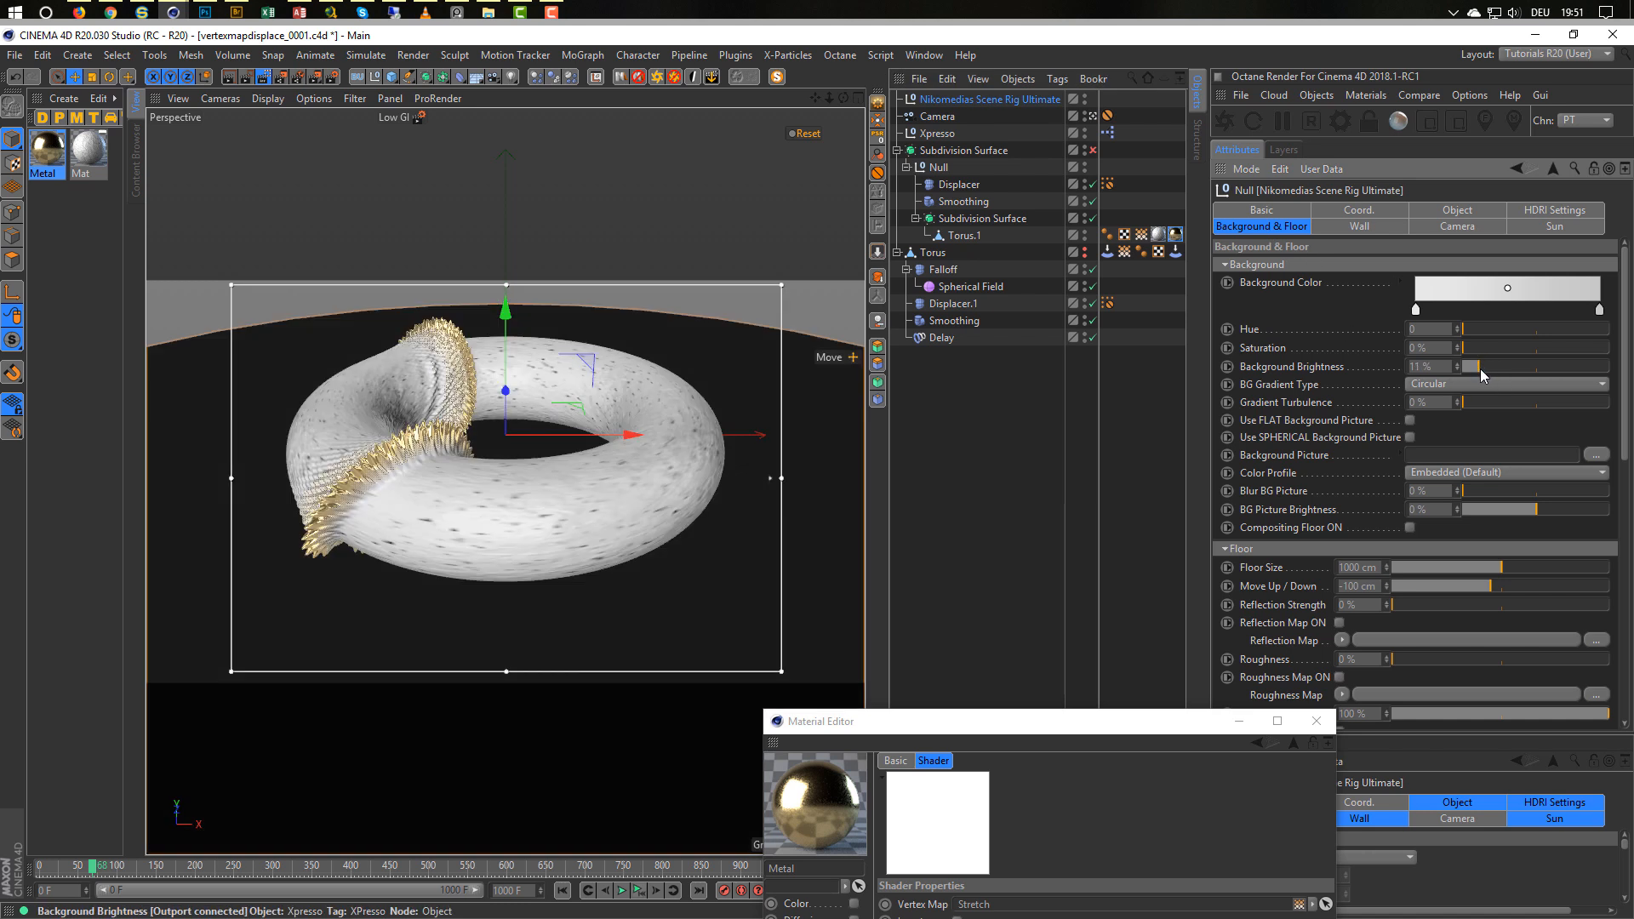
drag(1488, 369, 1492, 366)
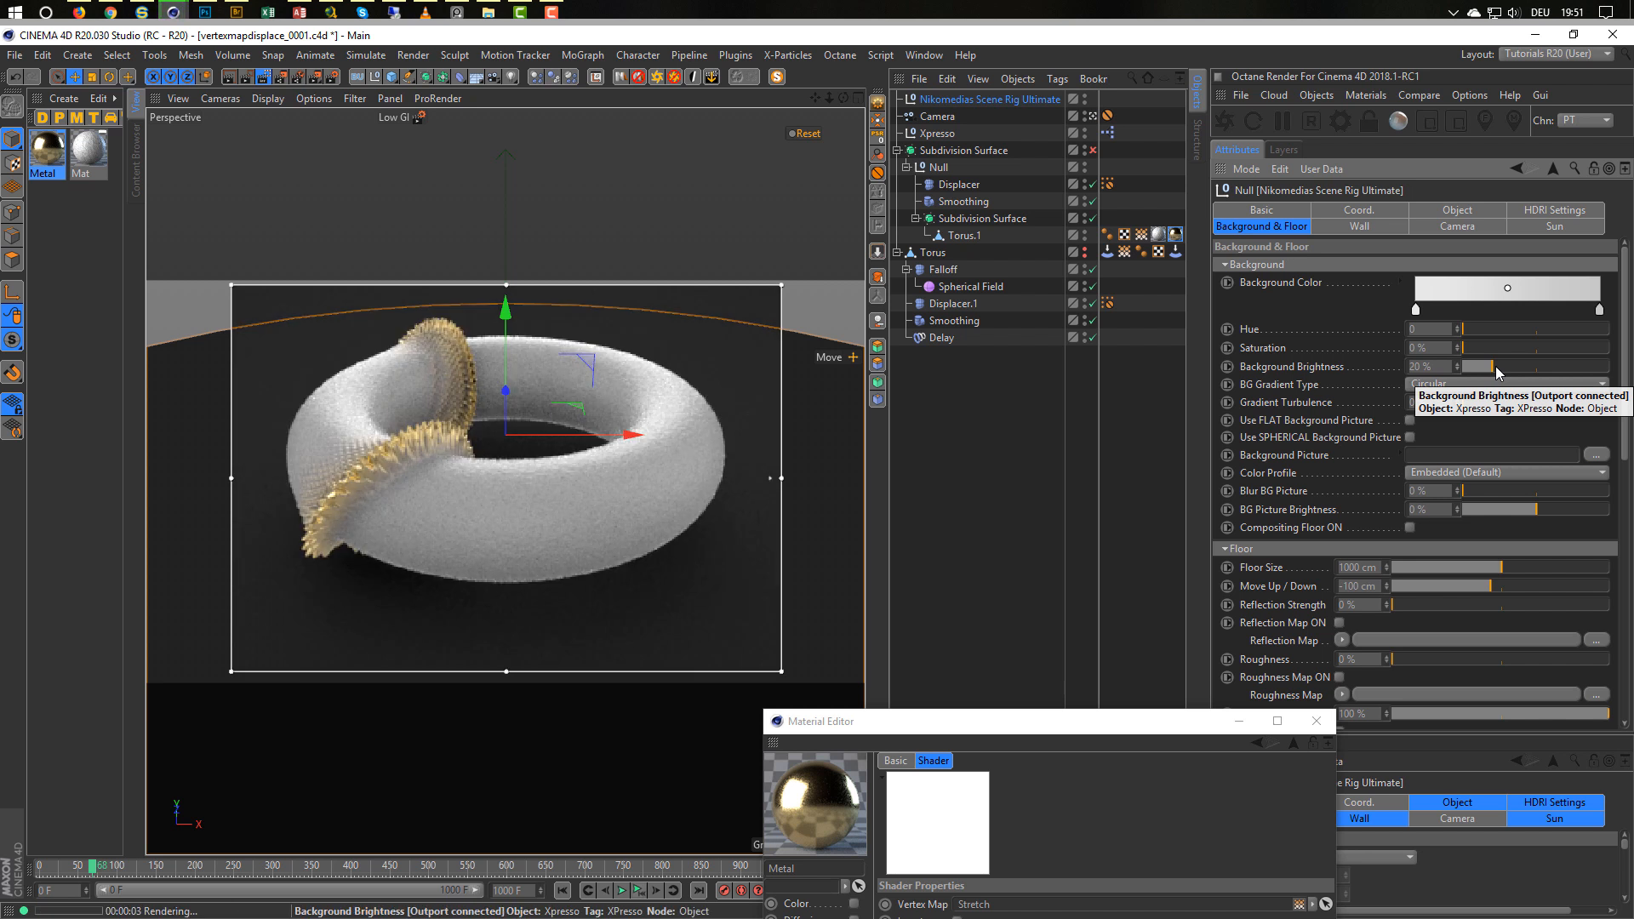
click(1012, 497)
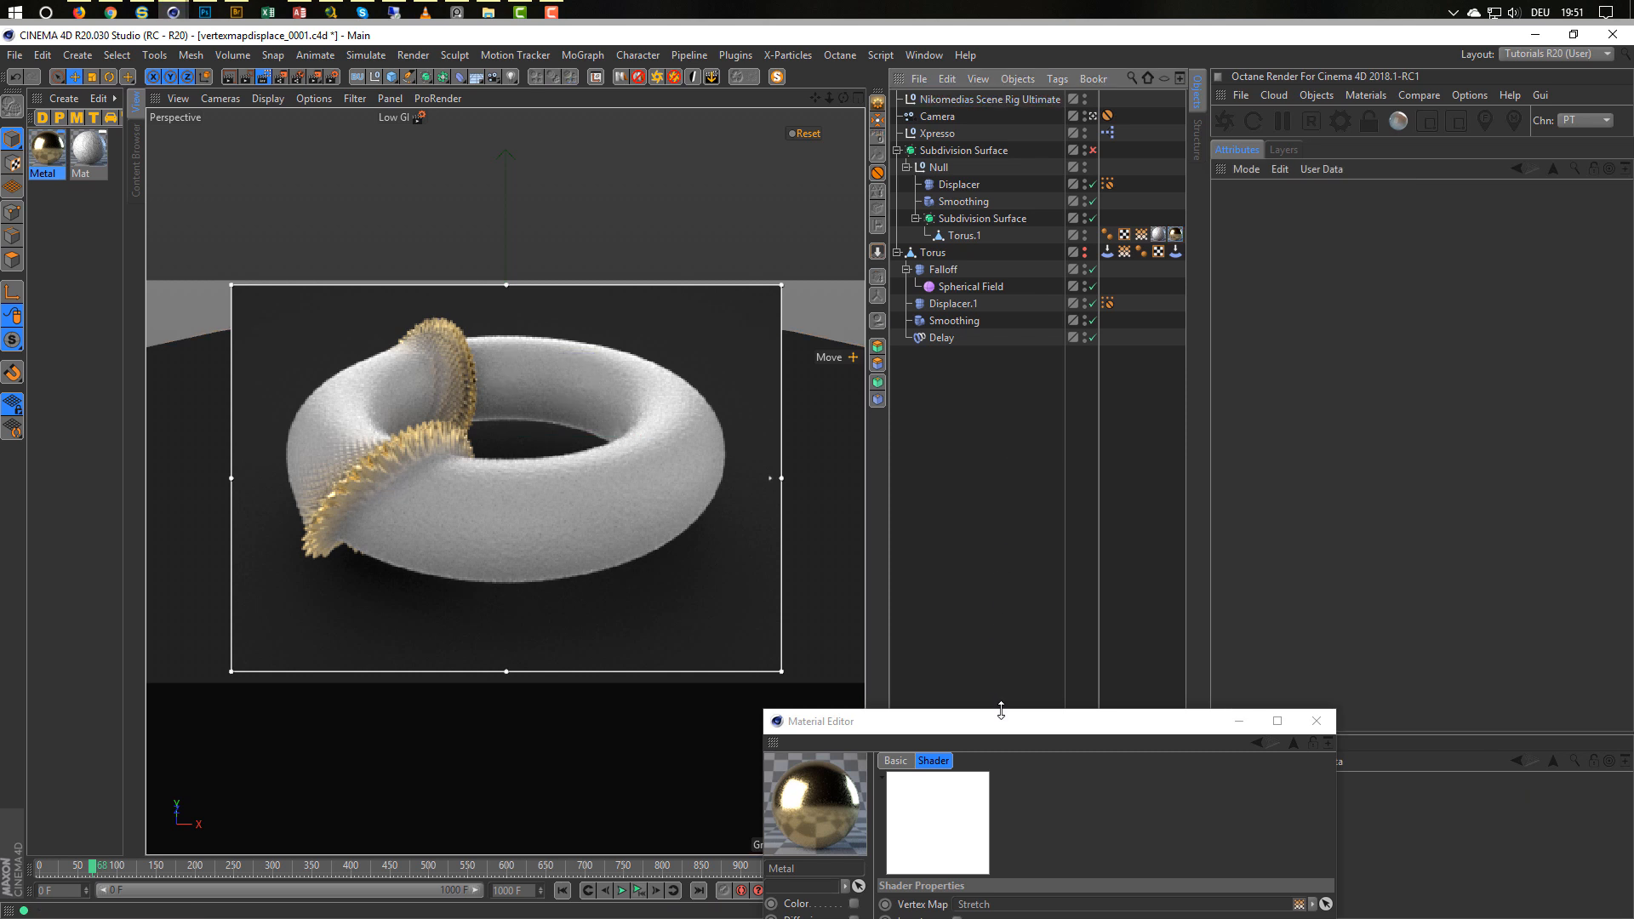
Replace the scene rig's HDRI file with 14-Hamarikyu_Bridge_B_3k.hdr from the Outdoor HDRI presets.
drag(1001, 725, 1211, 286)
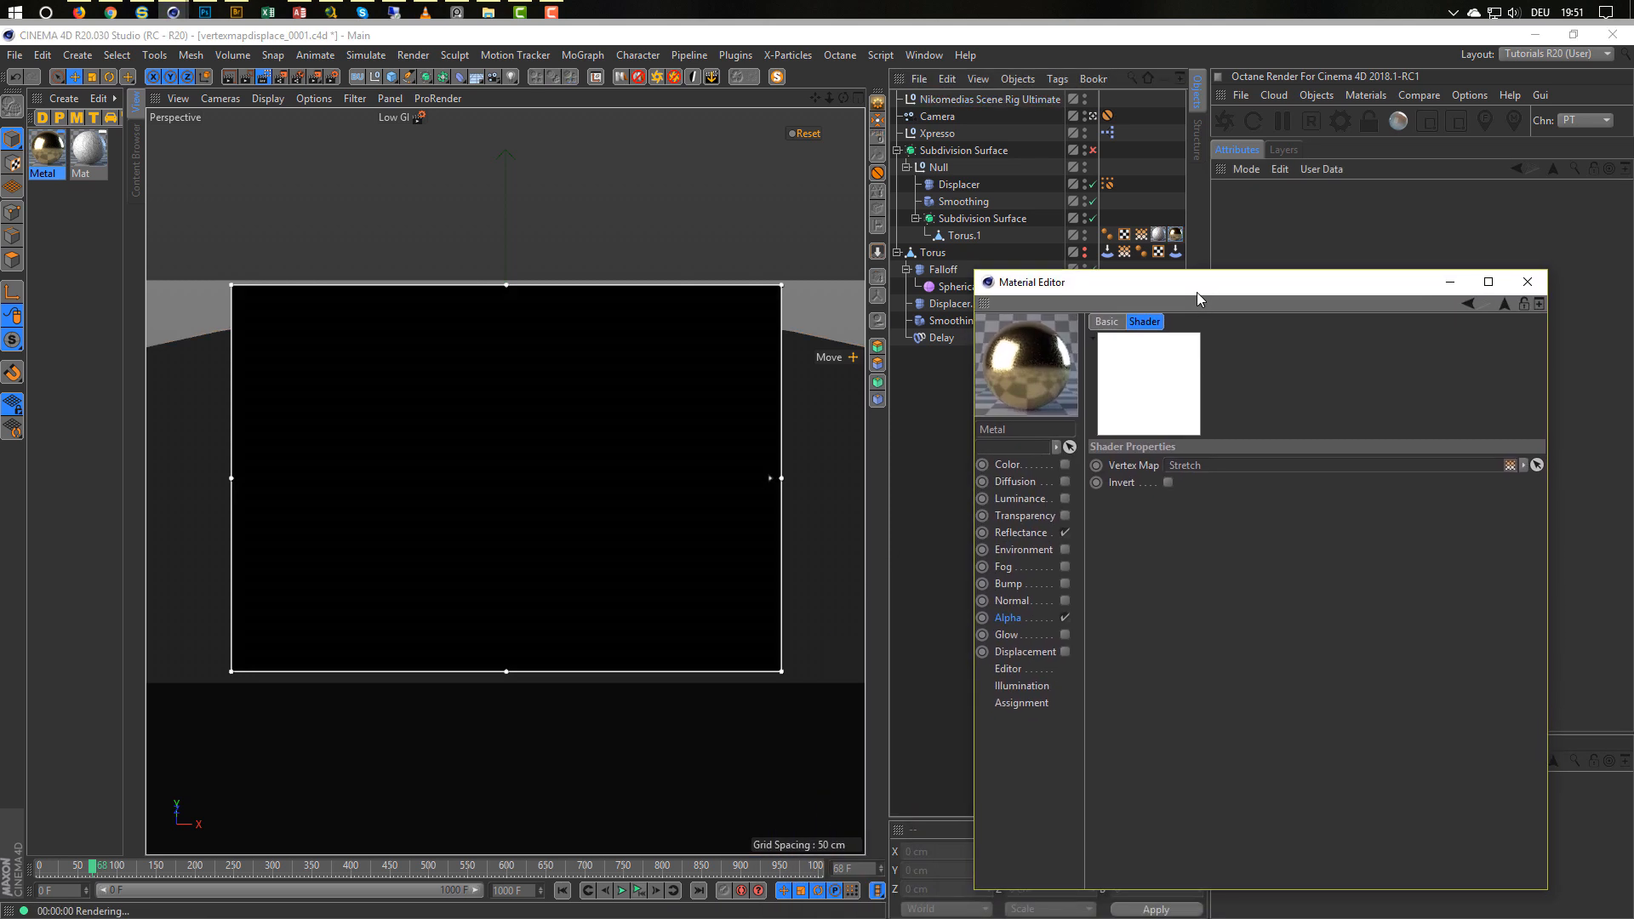
drag(1194, 274, 1084, 552)
click(990, 103)
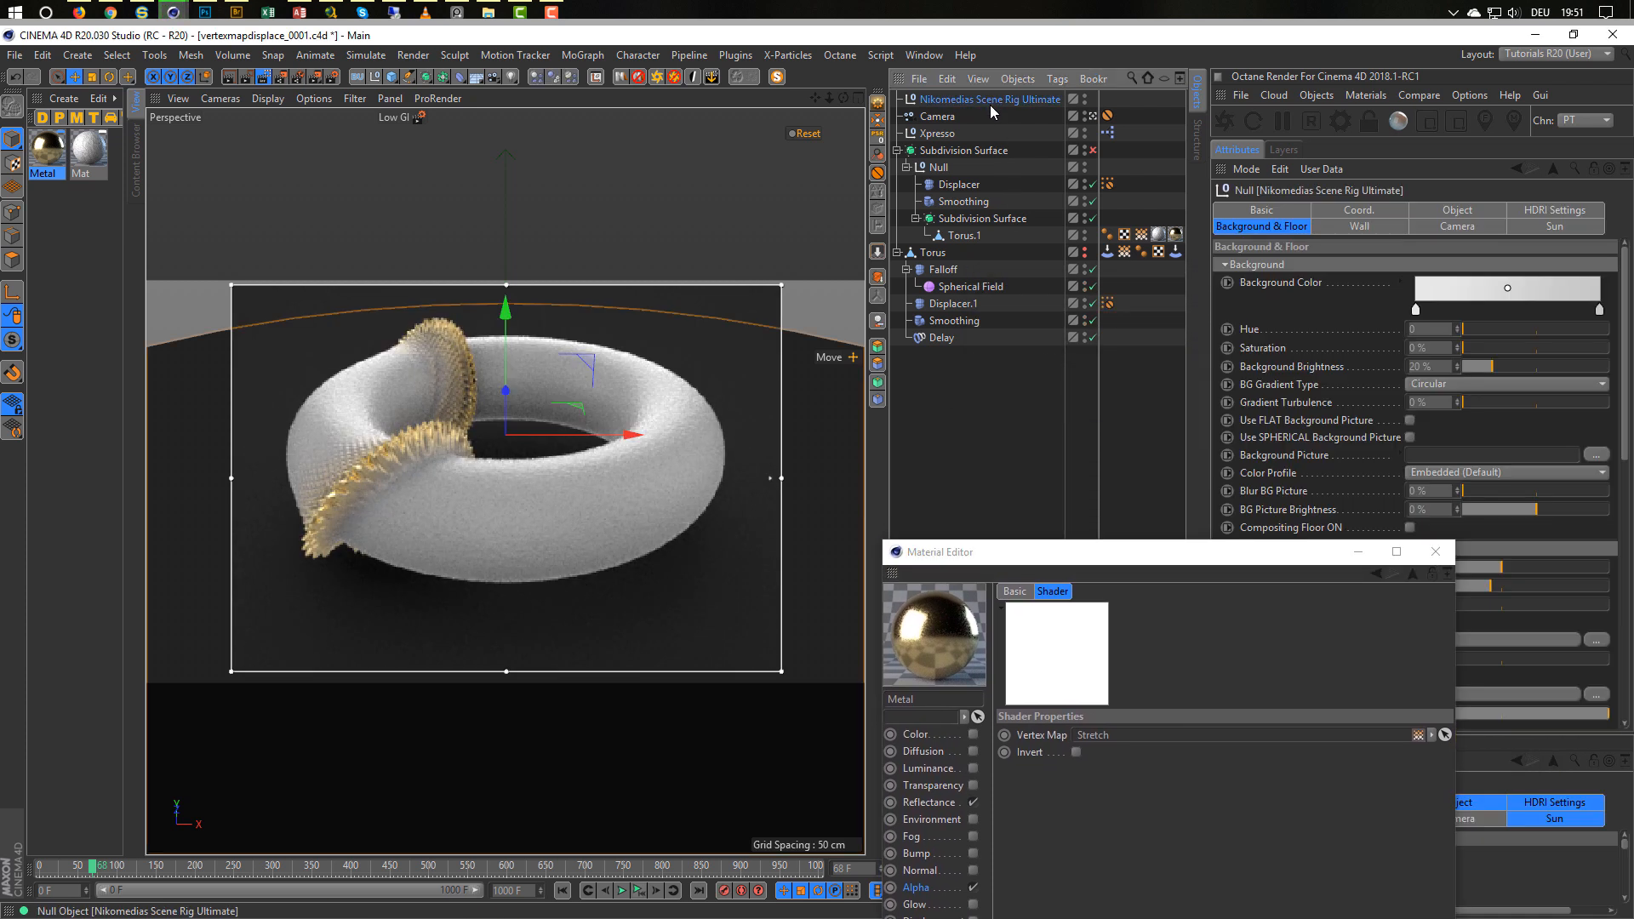
click(1532, 211)
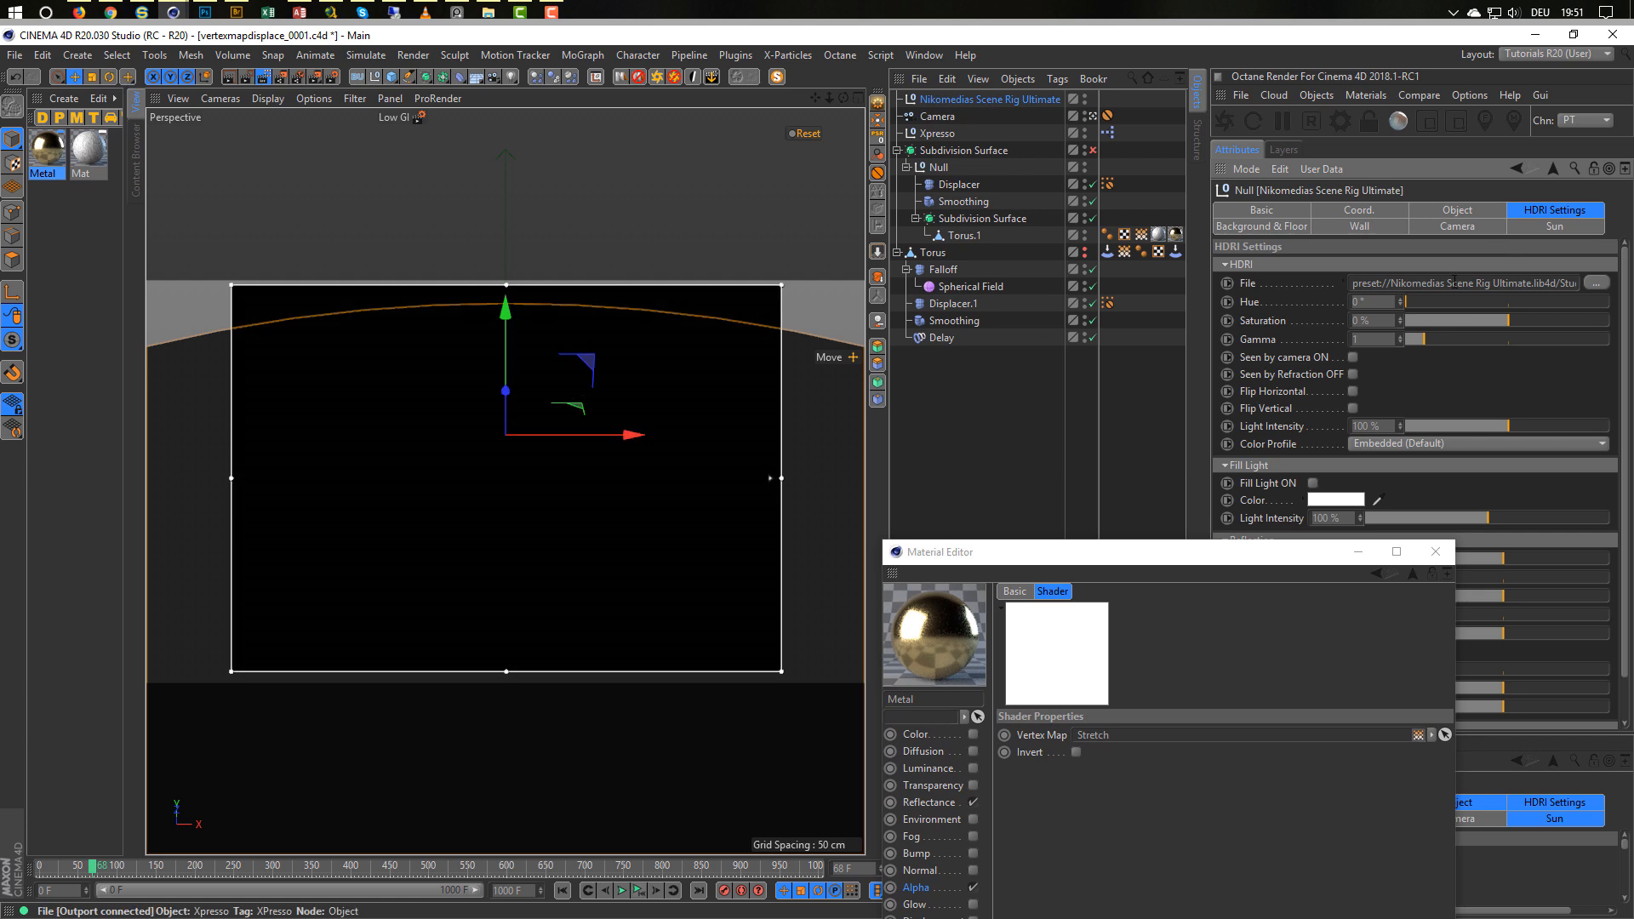
click(1595, 283)
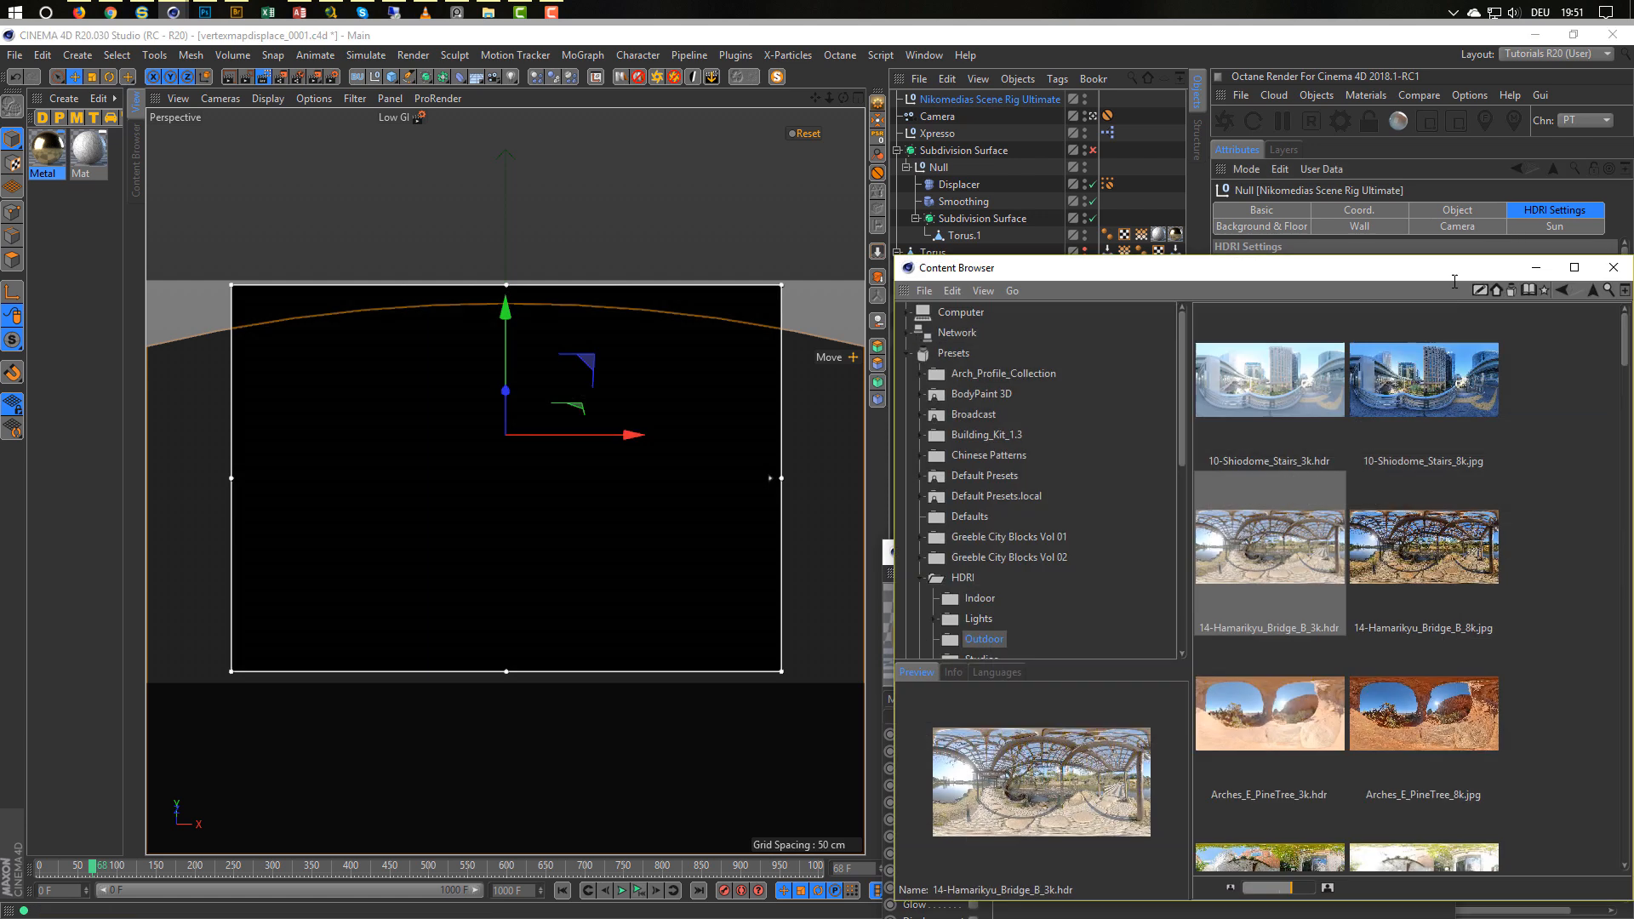
drag(1332, 265, 821, 164)
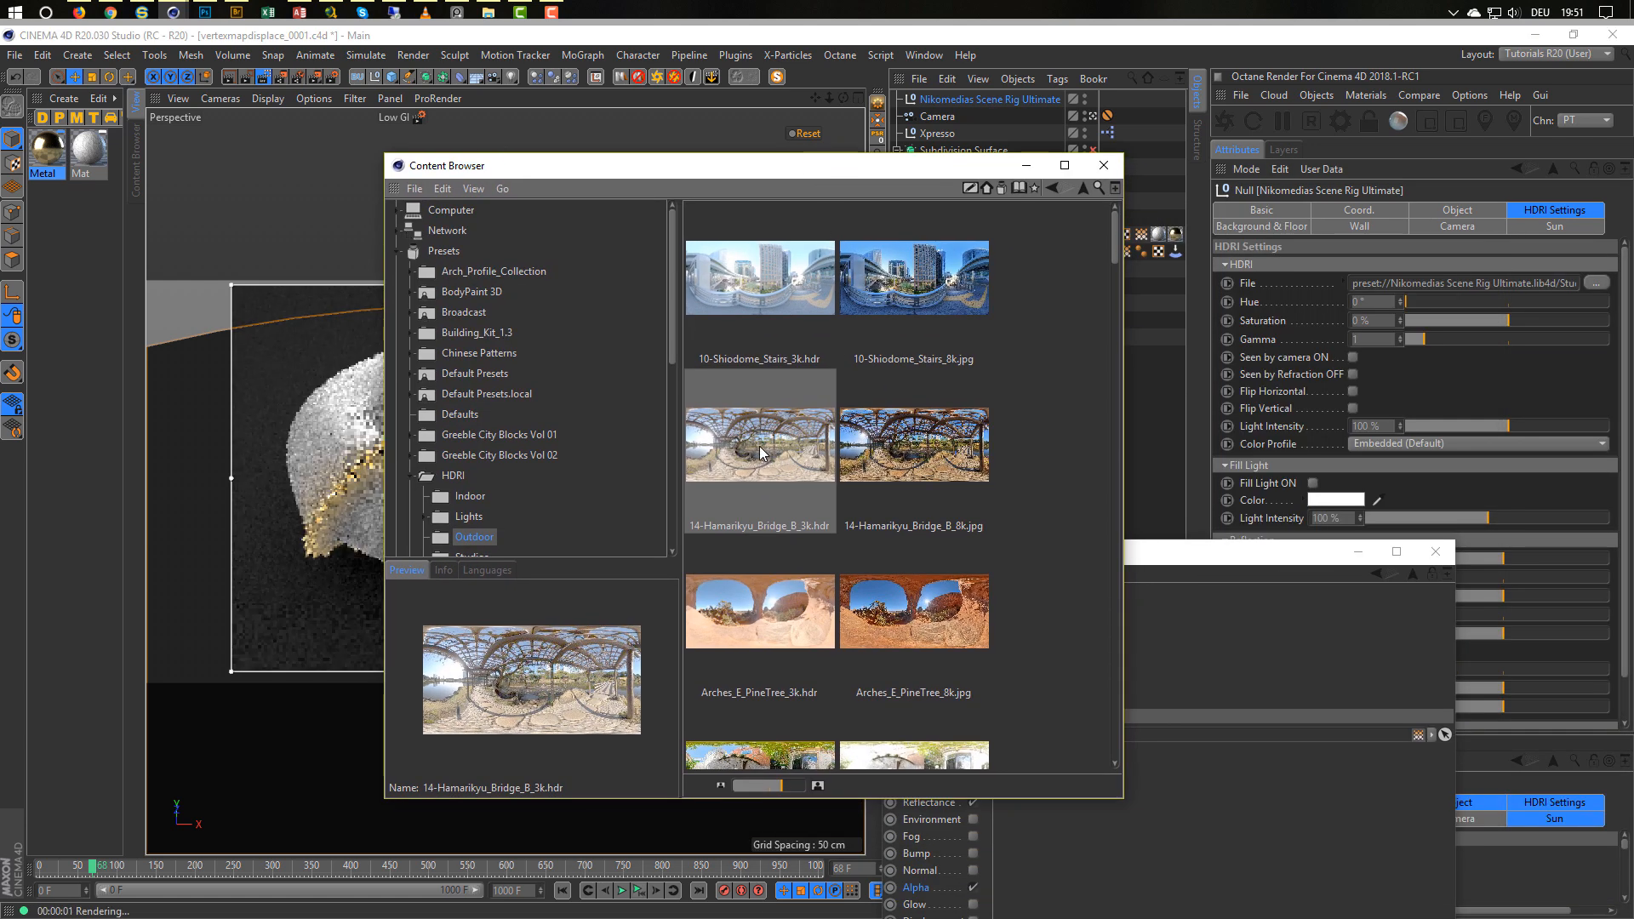
drag(759, 446, 1473, 288)
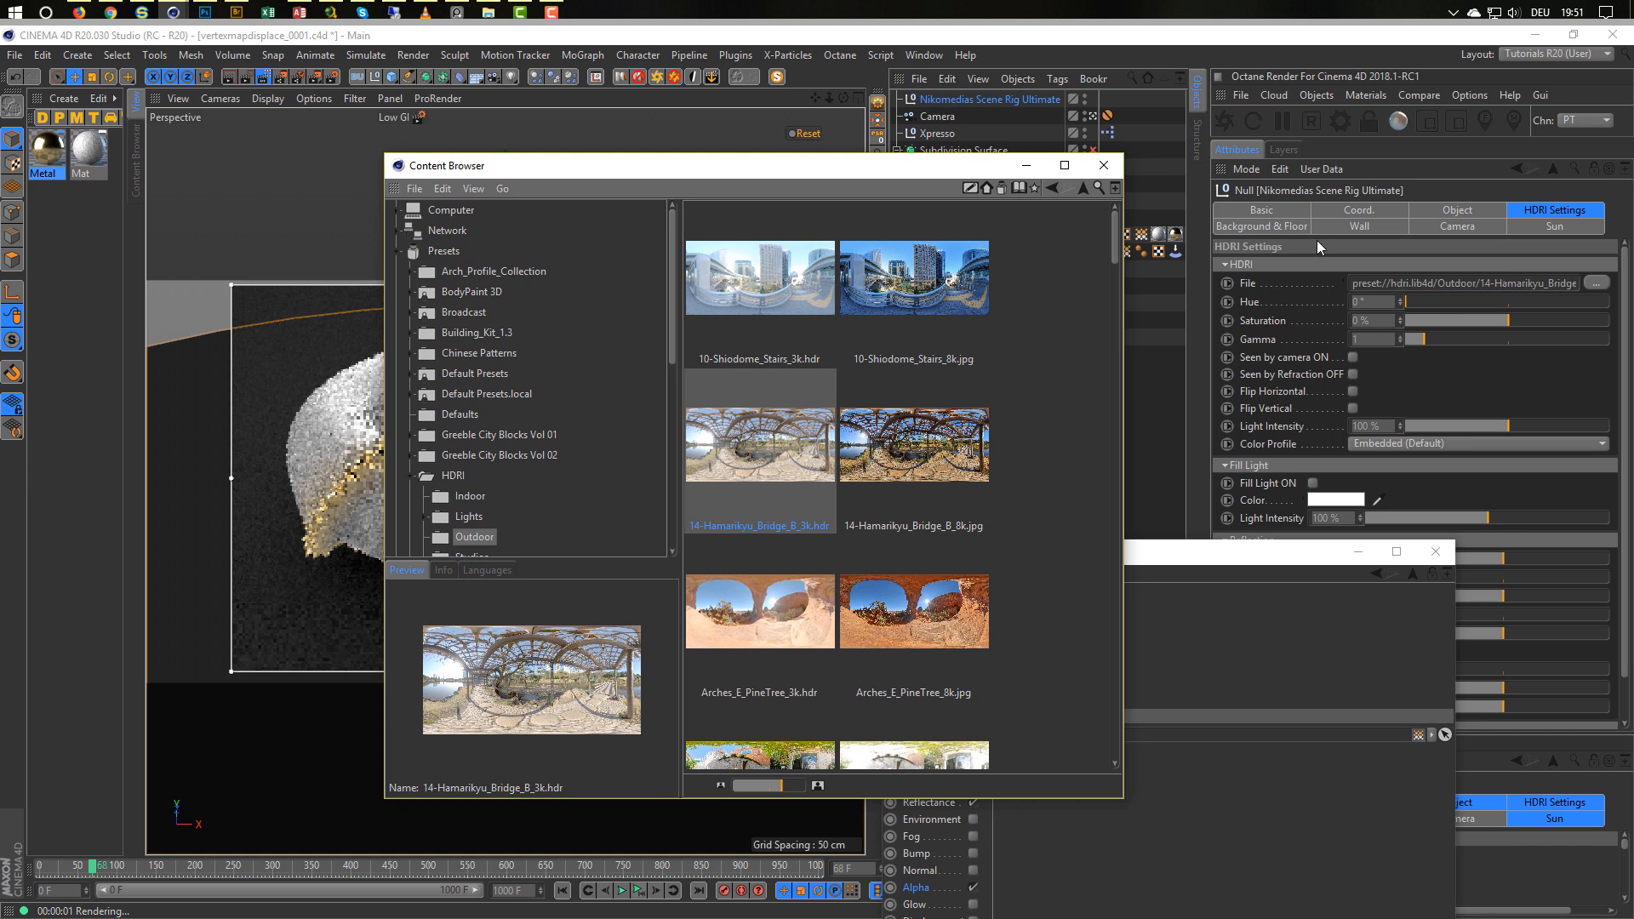
click(1113, 198)
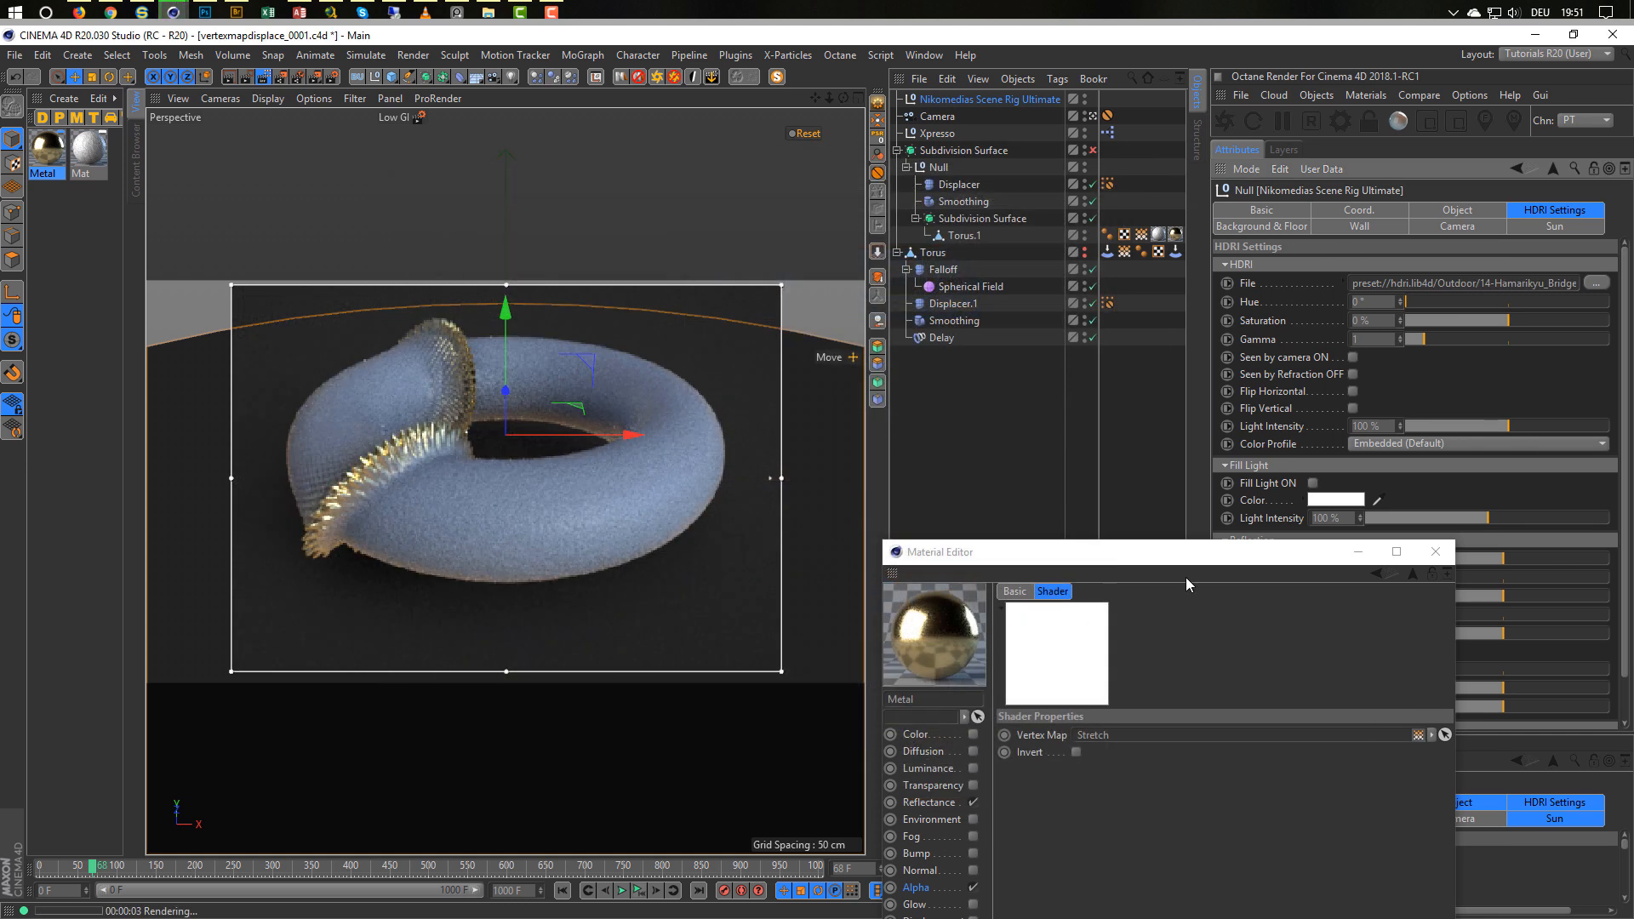
Try a light intensity of 150 % for the scene rig's HDRI.
double_click(1391, 423)
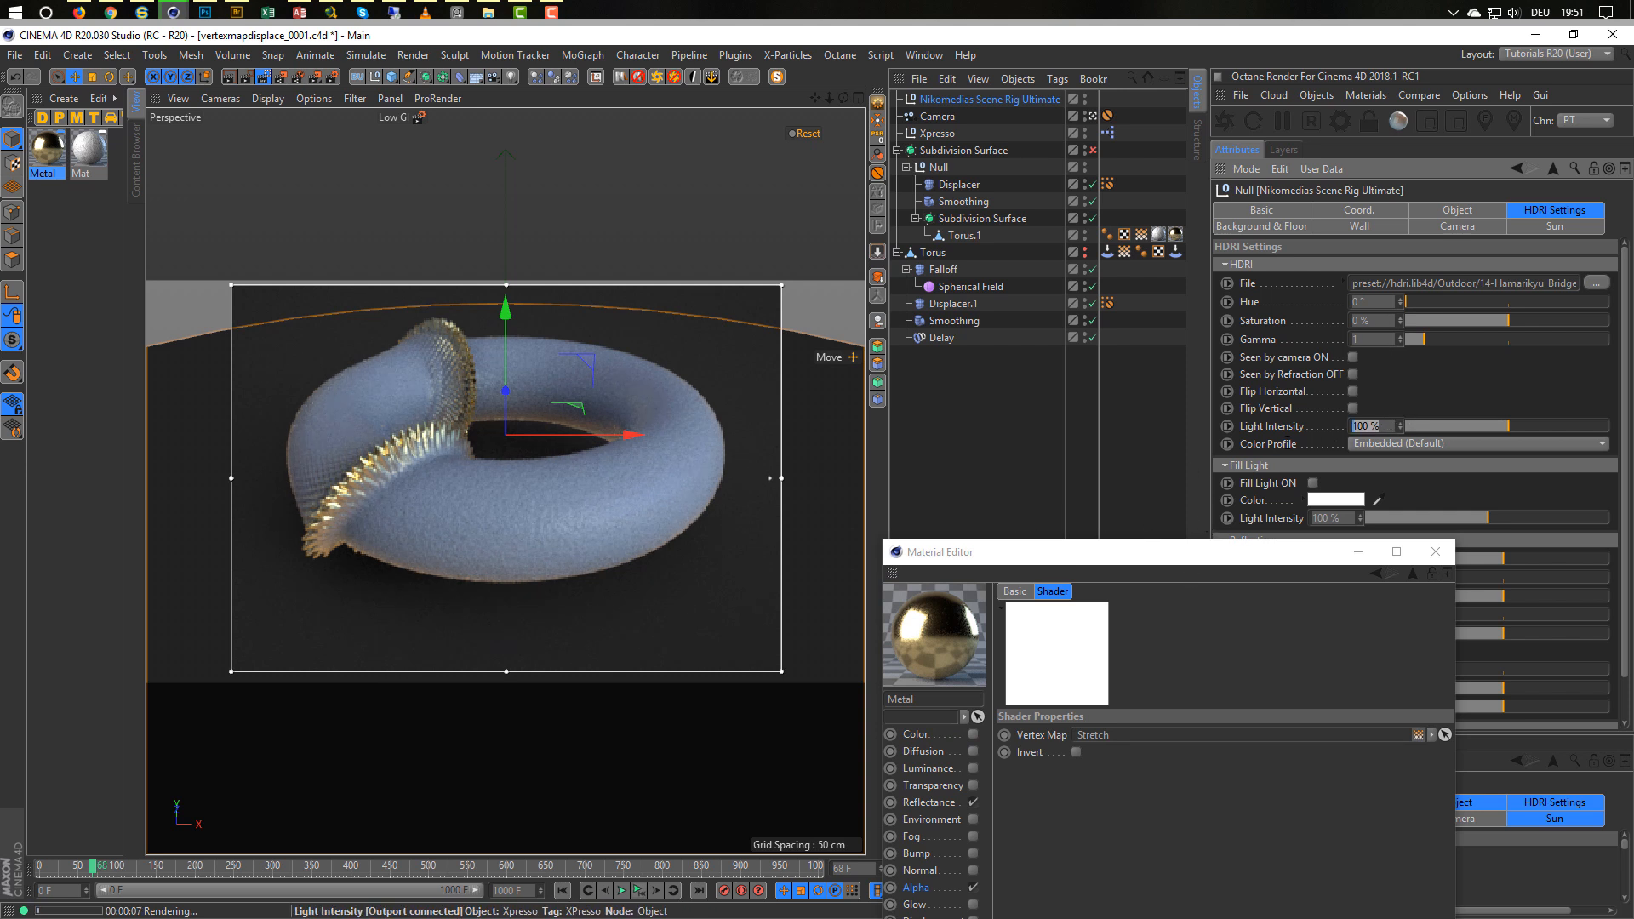
text(150)
key(Return)
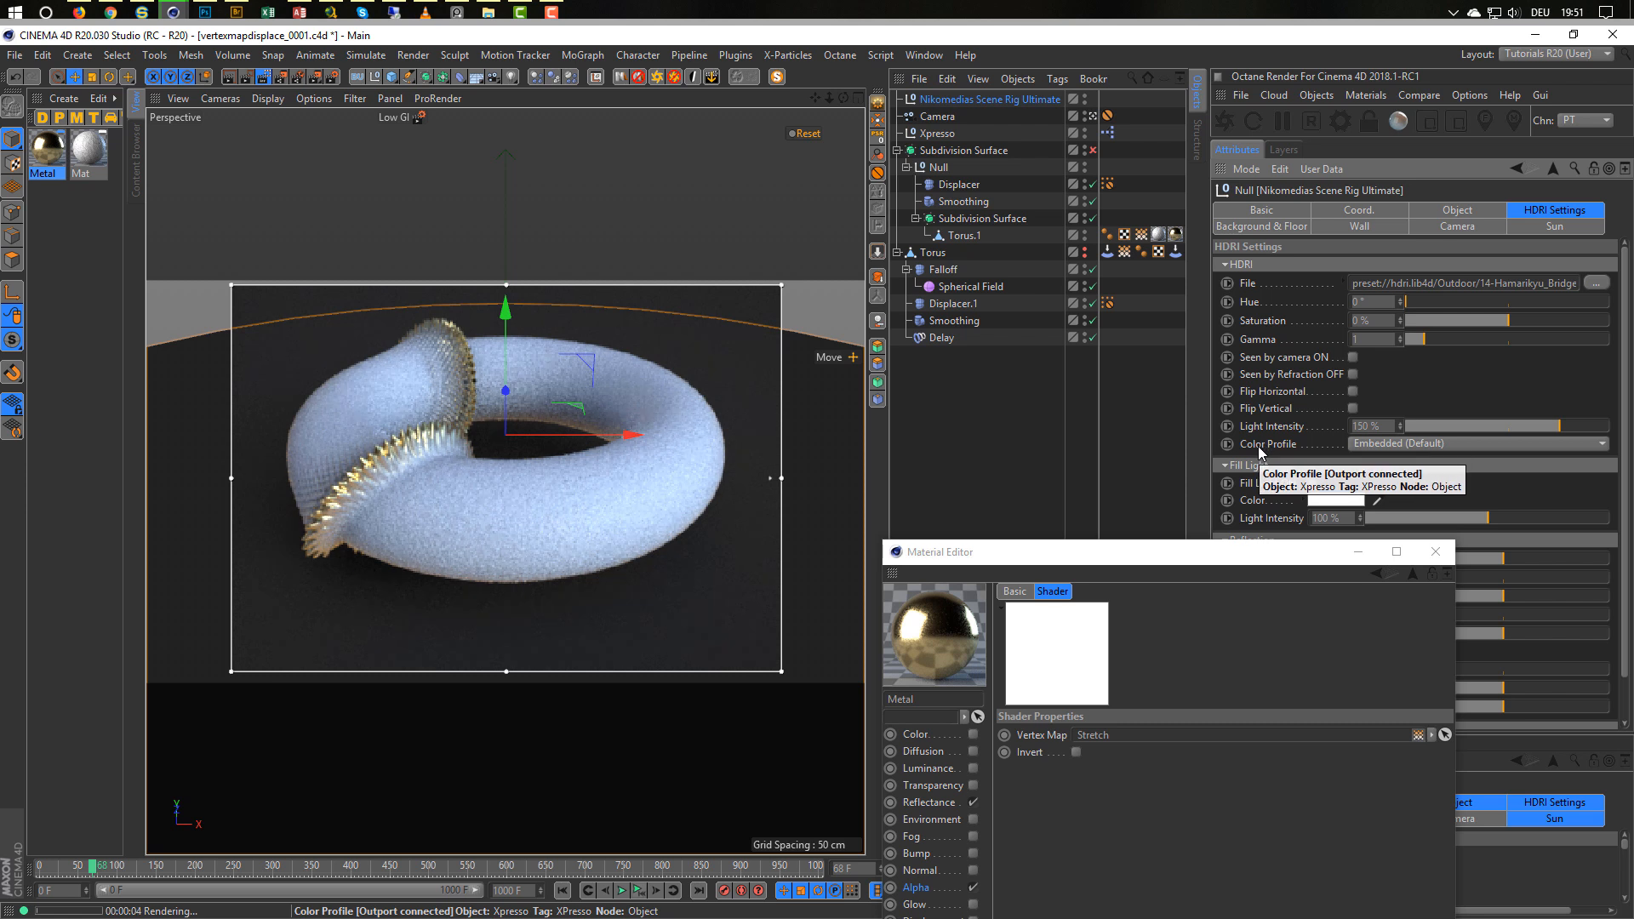
Set the light intensity of the scene rig's HDRI to 130 %.
drag(1382, 426, 1323, 437)
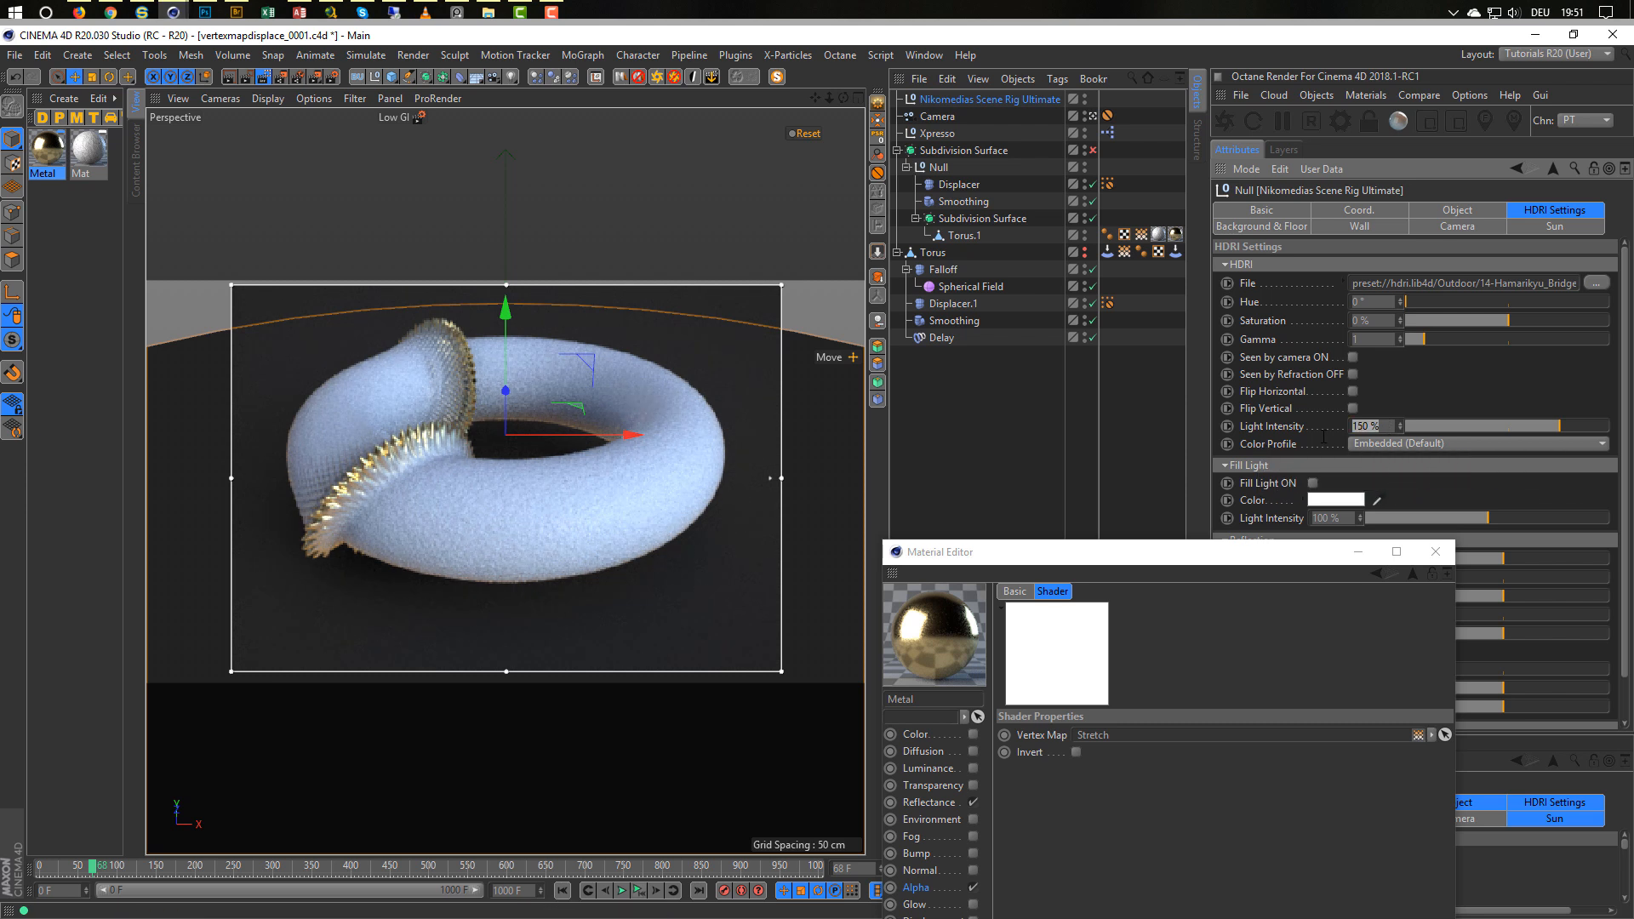
text(130)
key(Return)
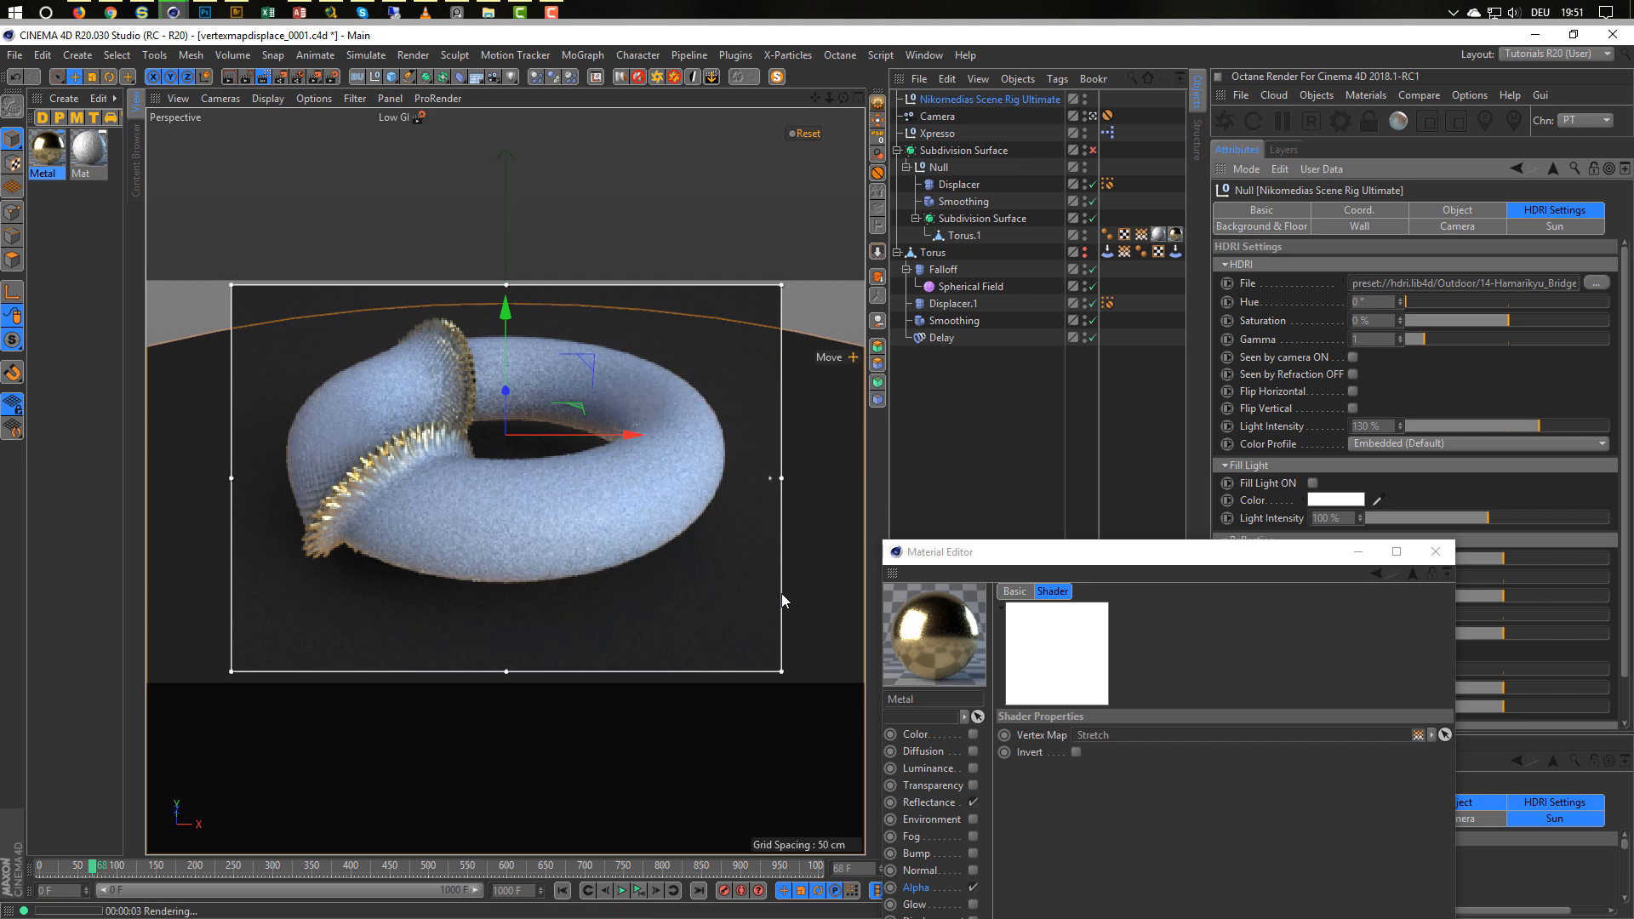
Invert the Stretch vertex map in the Metal material's Alpha channel so the gold covers the undisplaced part of the torus.
drag(1093, 554, 1127, 255)
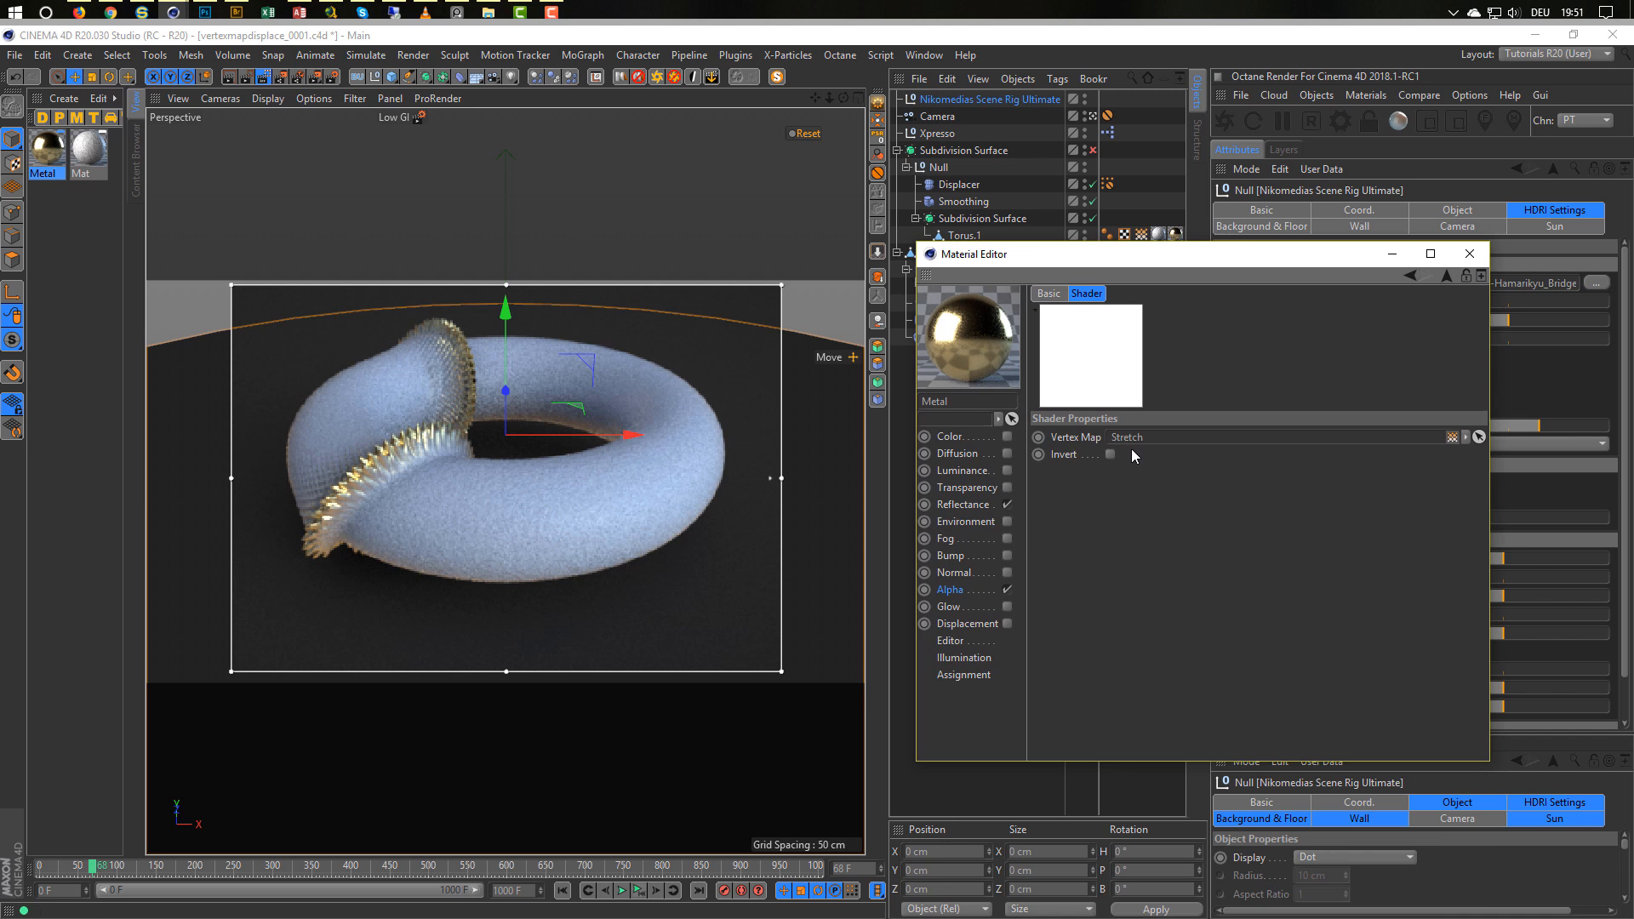
click(1109, 454)
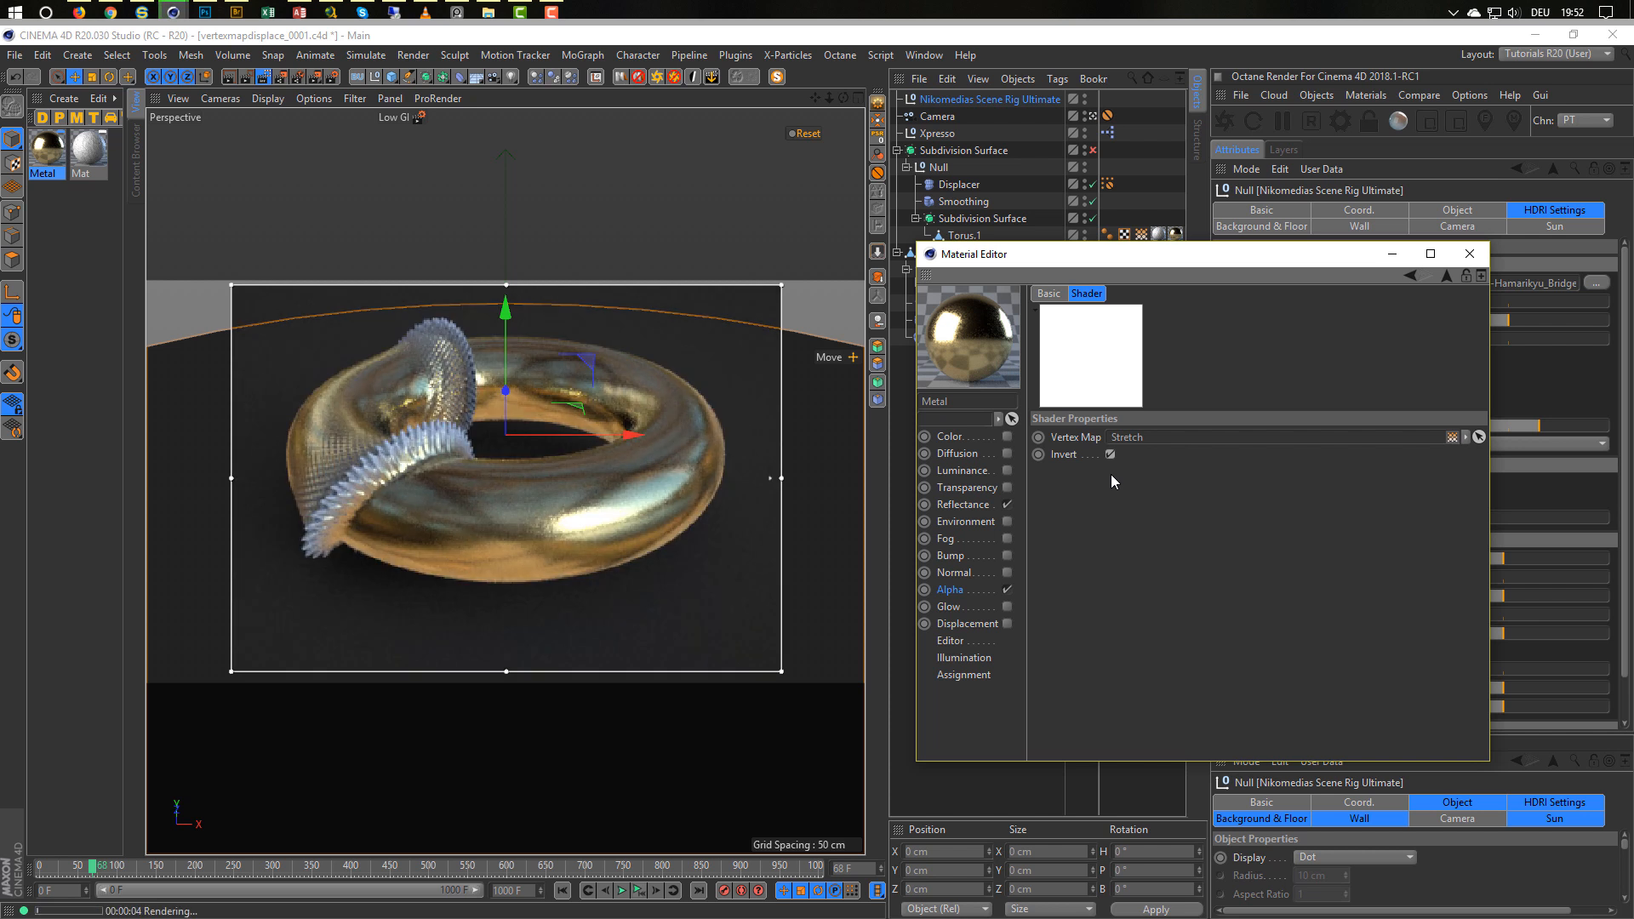
Turn off the vertex map inversion in the Metal material's Alpha channel and open the material's Reflectance settings down to the layer colour.
click(1110, 455)
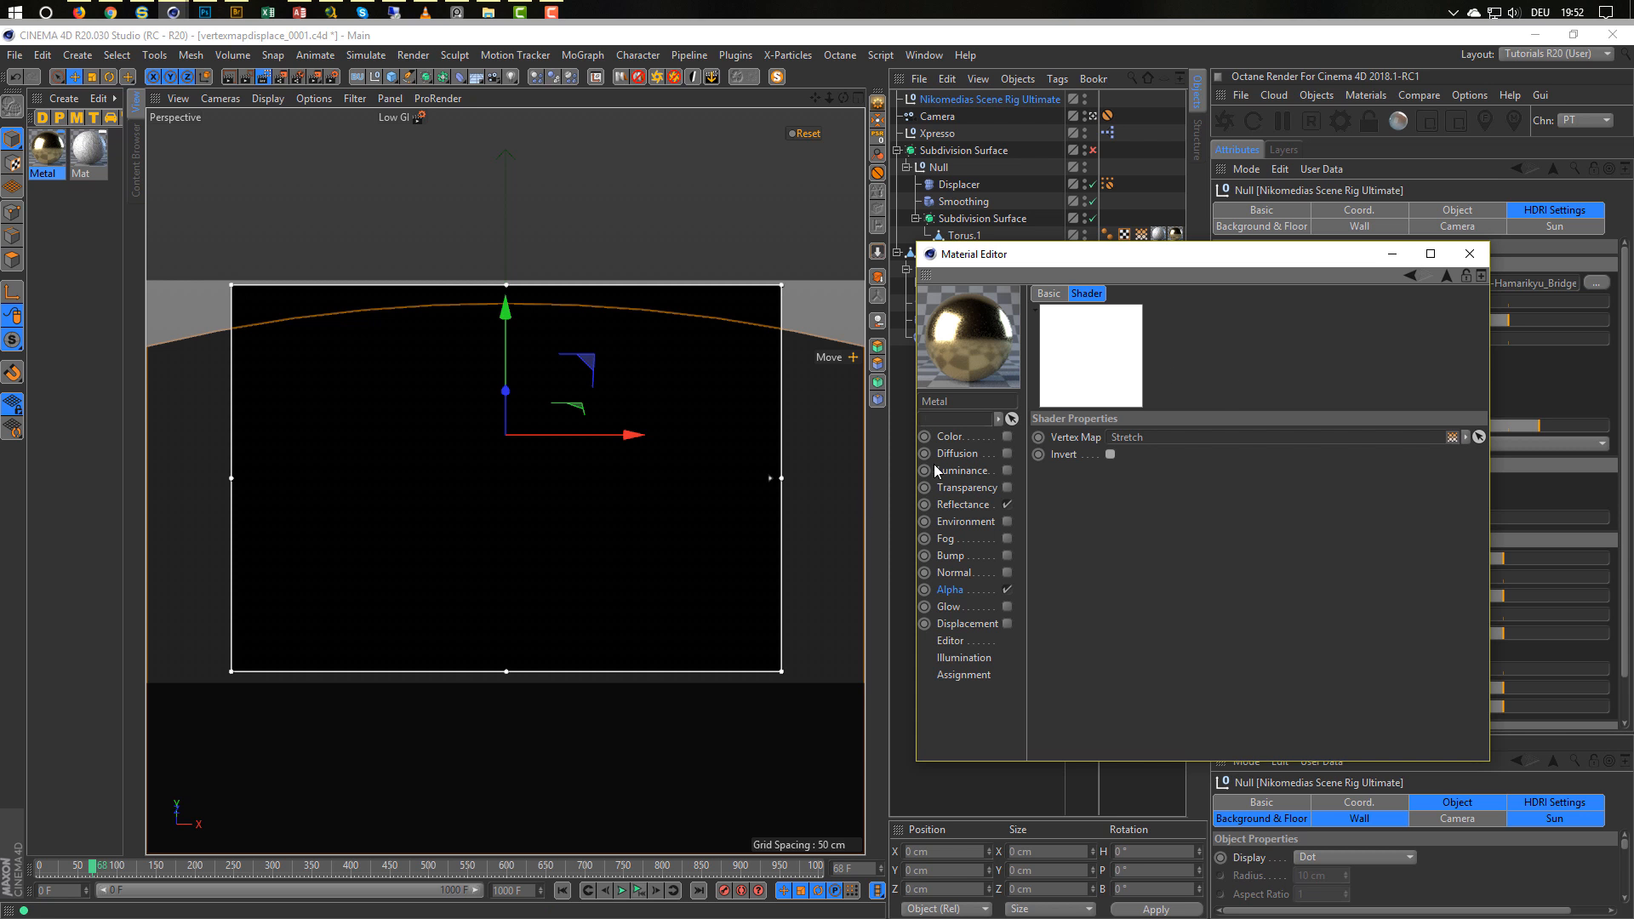
click(971, 592)
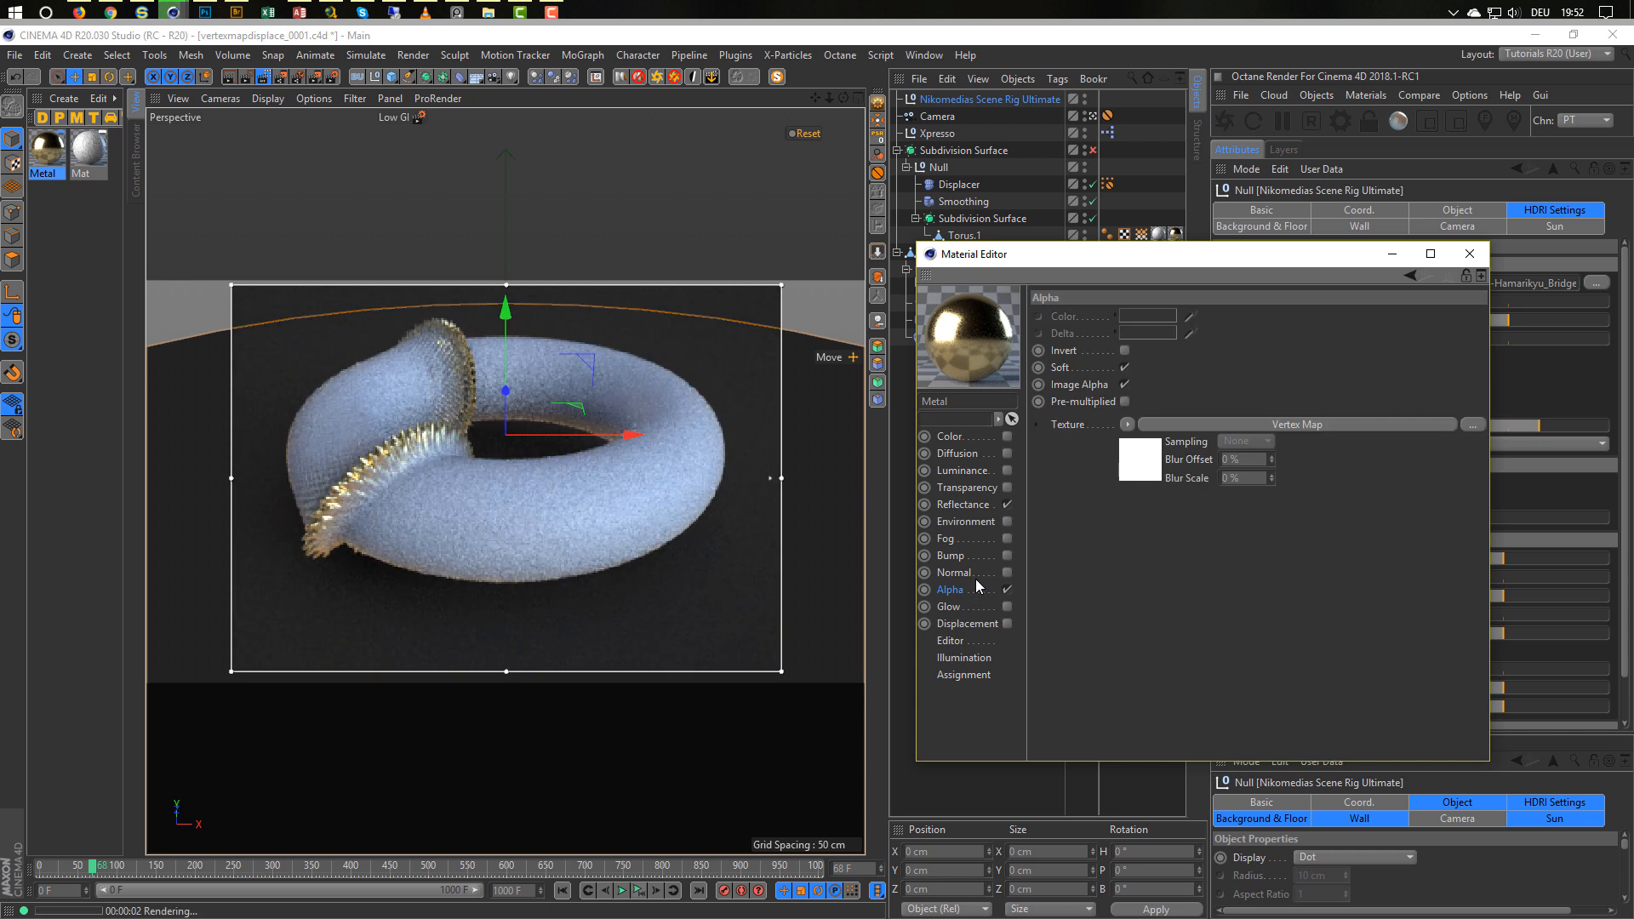
click(976, 507)
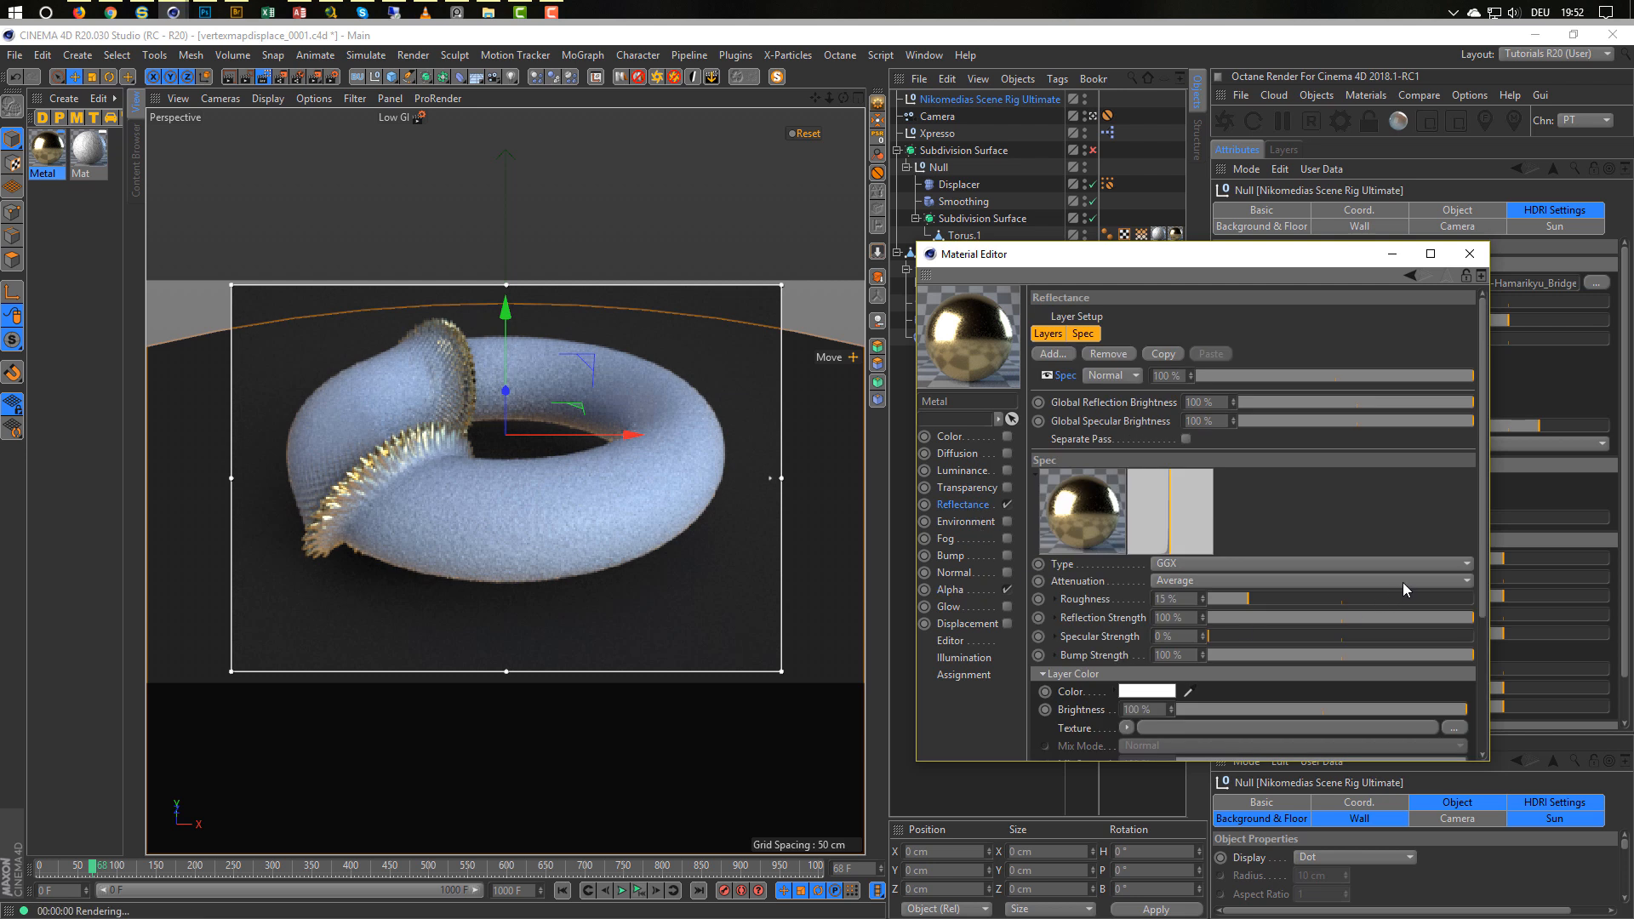
drag(1484, 492, 1465, 651)
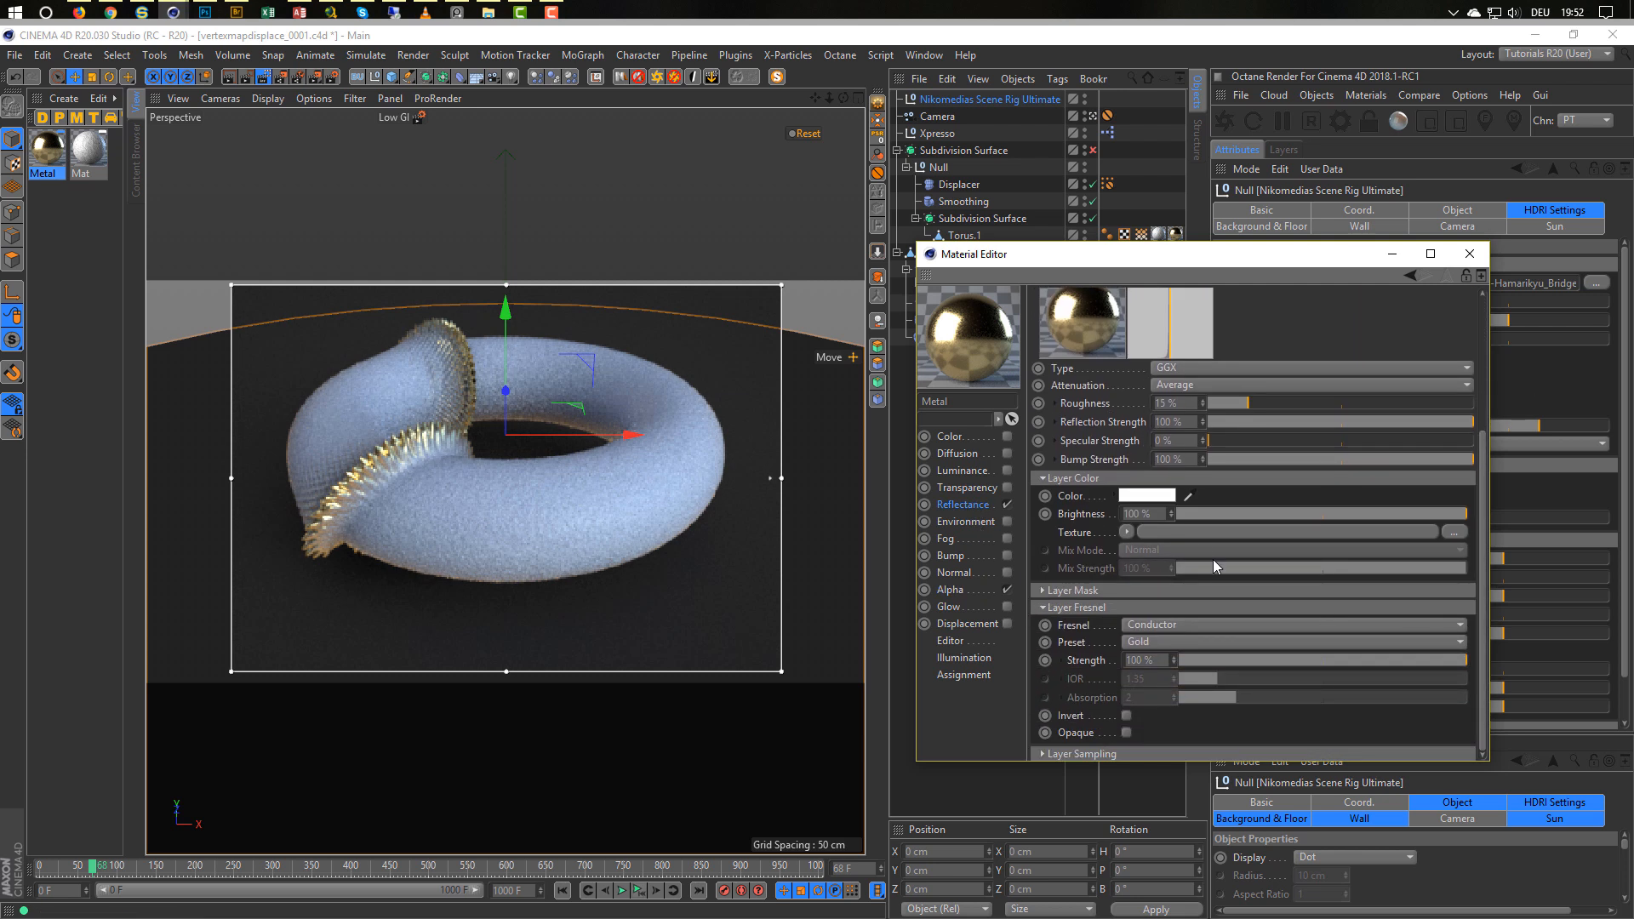
Try a hue of 254° for the reflectance layer colour of the Metal material, and return it to 0°.
click(1132, 497)
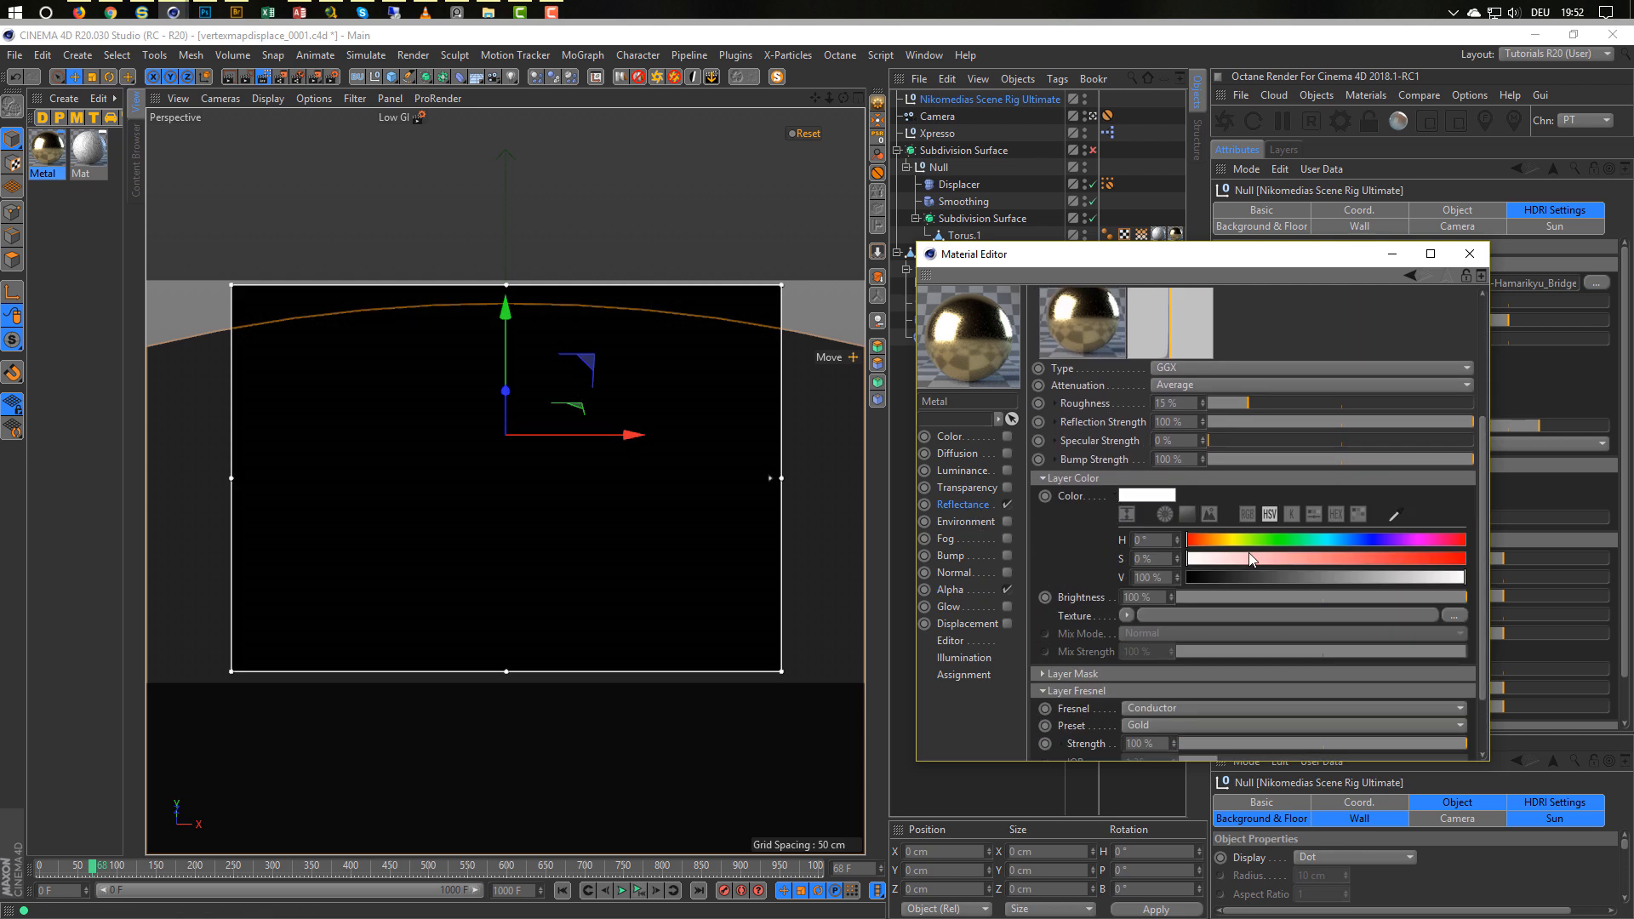
drag(1237, 537, 1382, 540)
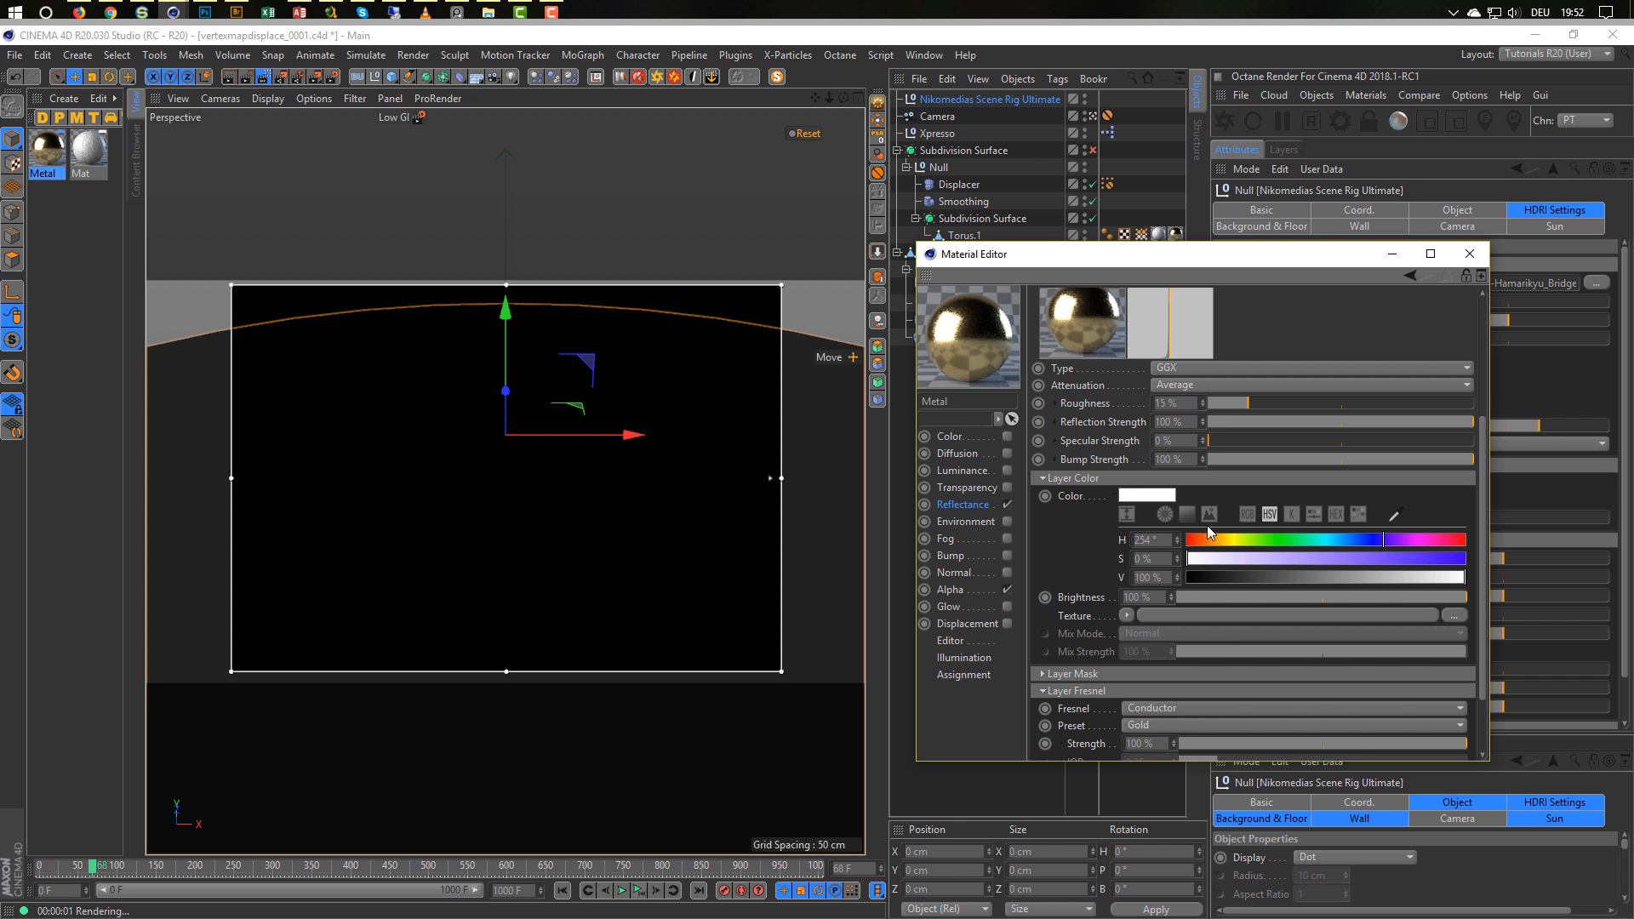
drag(1204, 535, 1162, 536)
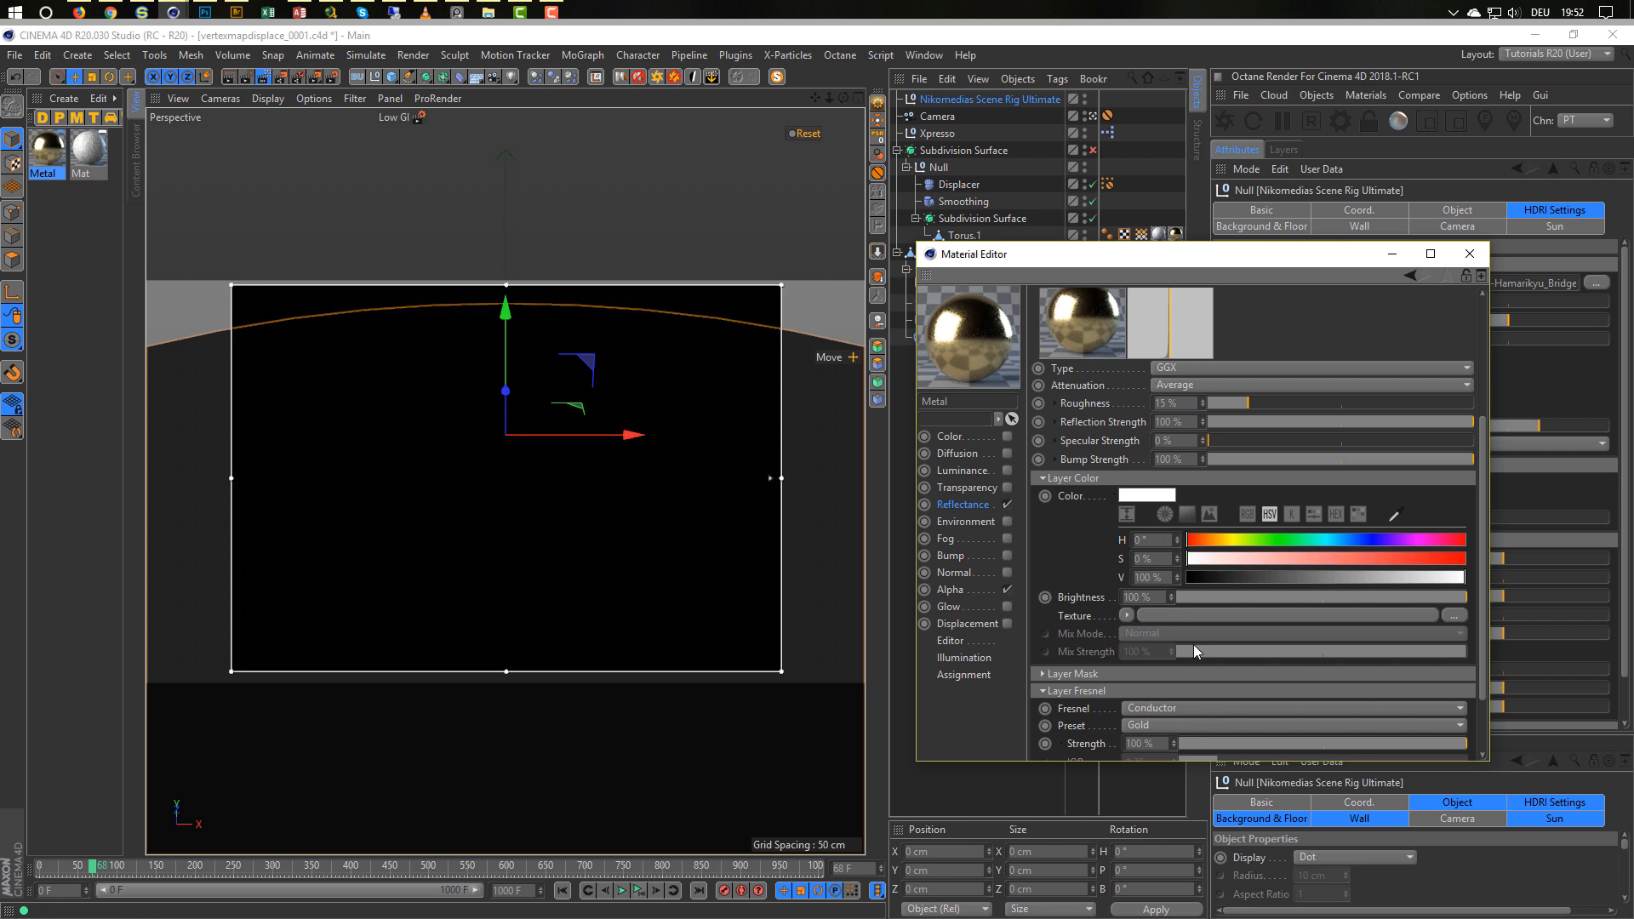
Change the Metal reflectance layer's Fresnel to Dielectric and set its IOR to 10.
click(1142, 706)
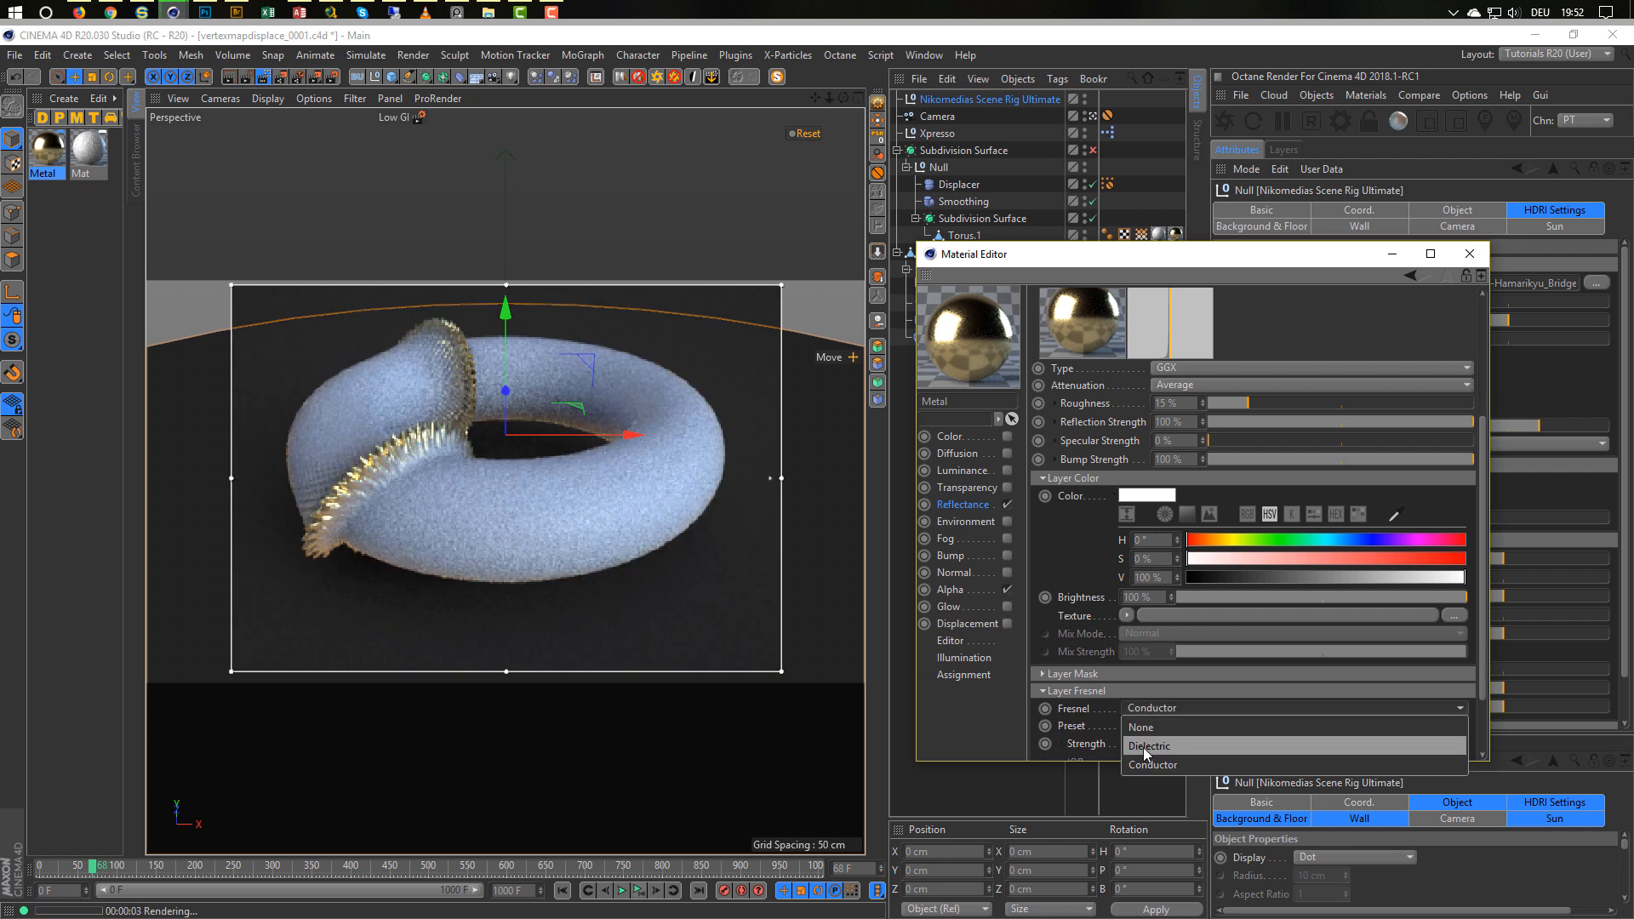
click(1142, 747)
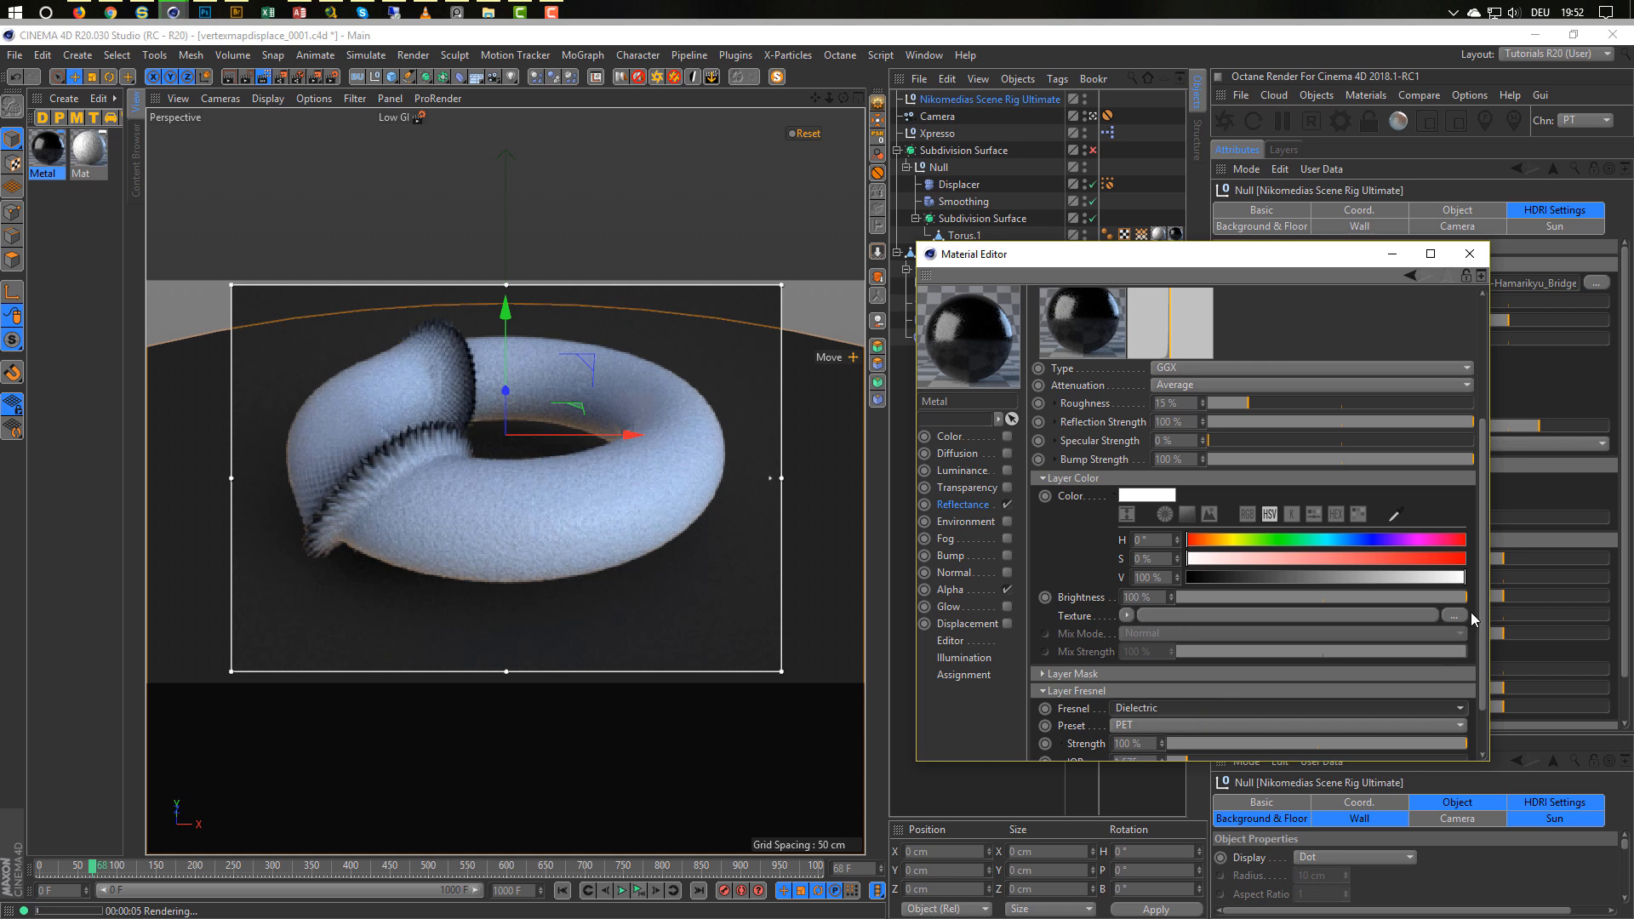
scroll(1472, 672, down, 2)
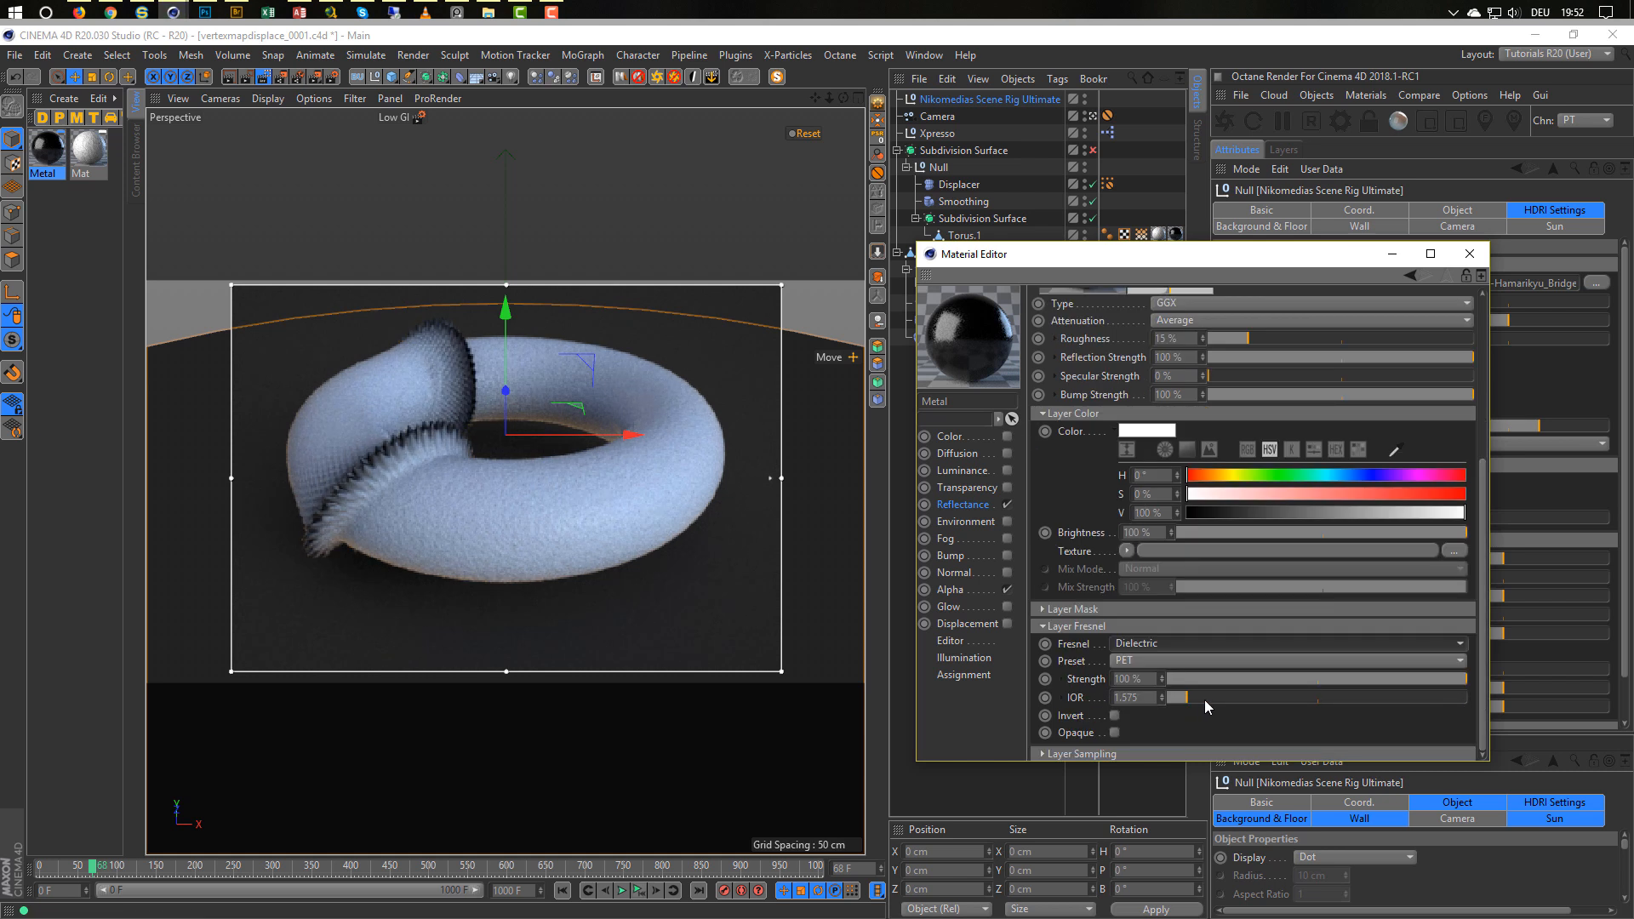
drag(1203, 698, 1452, 692)
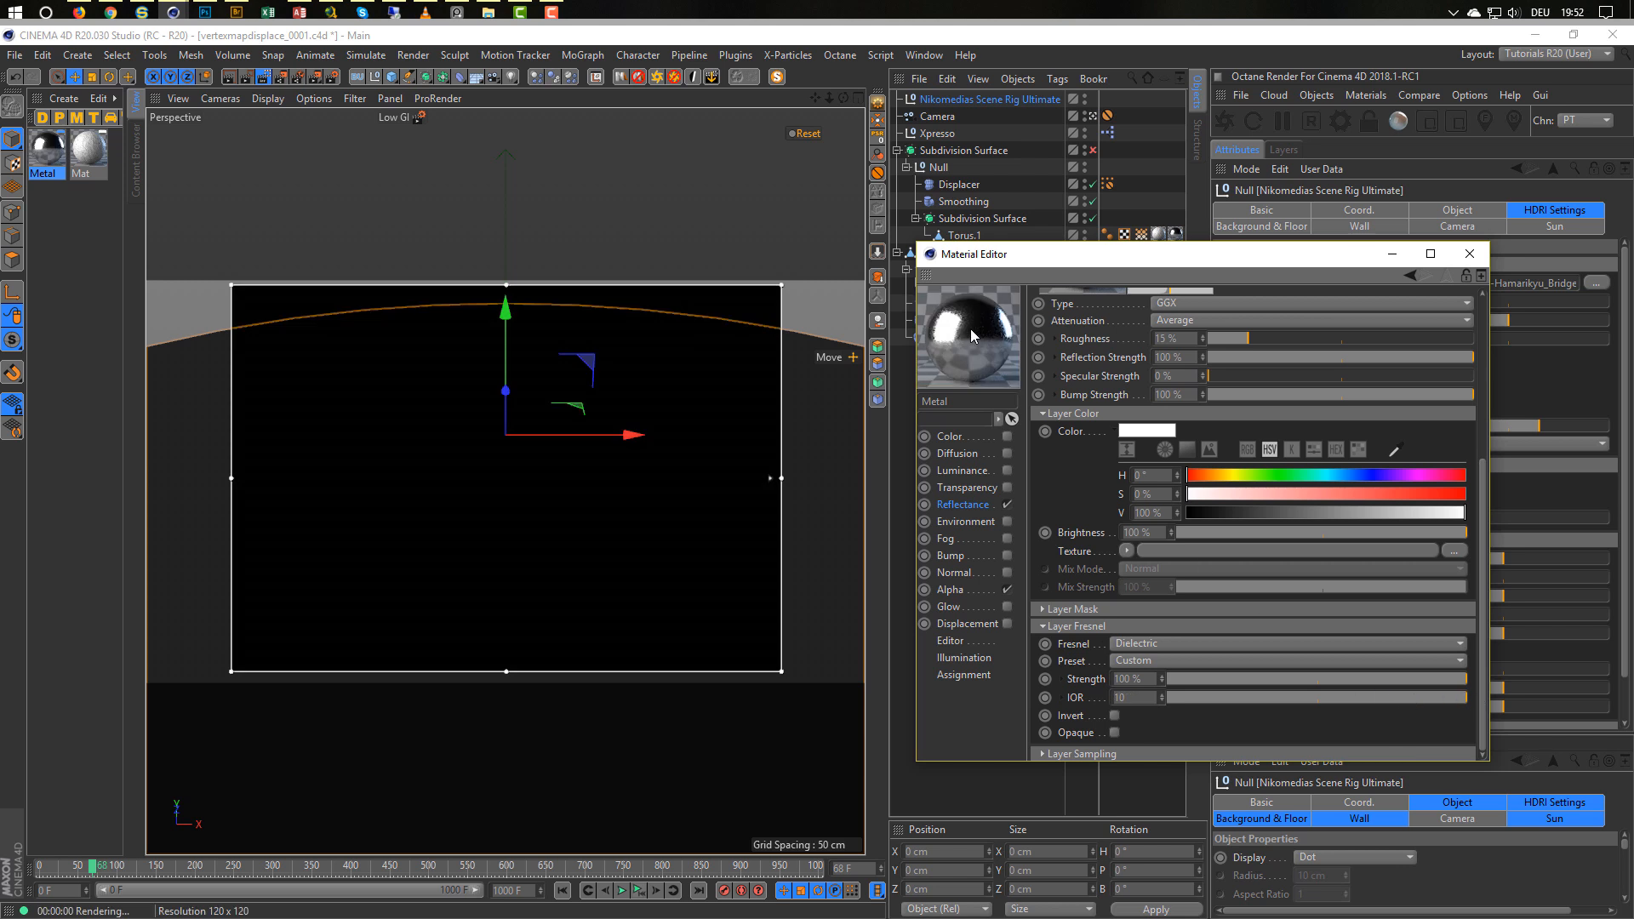
Colour the Metal reflectance layer bright yellow-green with a hue of 80° and a saturation of 100 %.
click(1115, 429)
click(1106, 516)
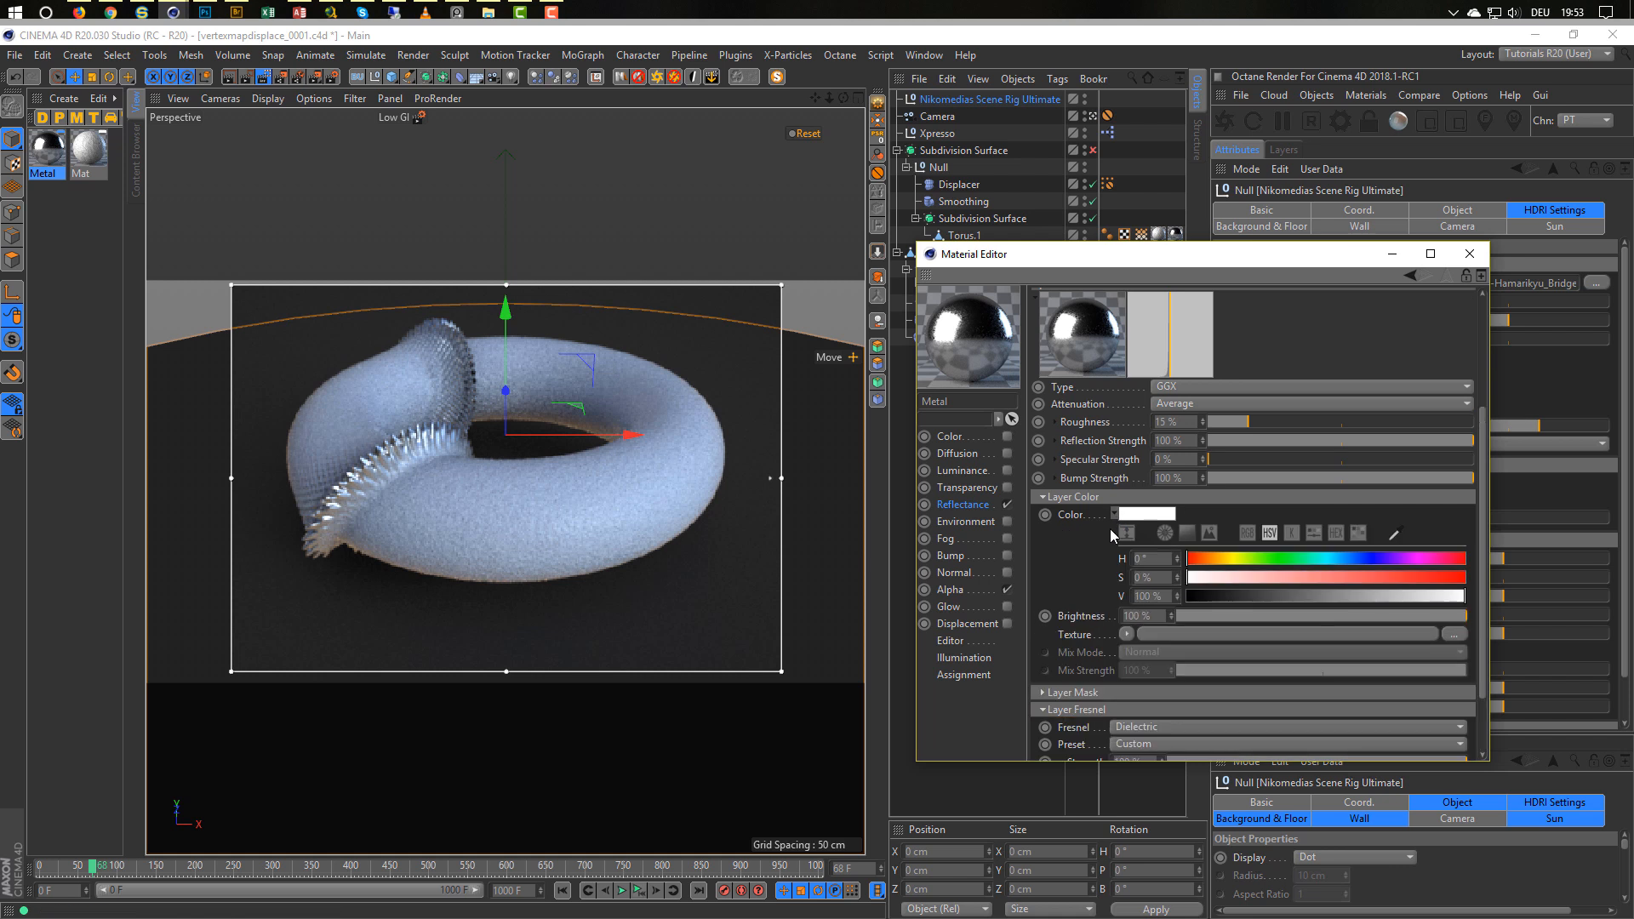
click(1234, 559)
drag(1233, 554, 1478, 597)
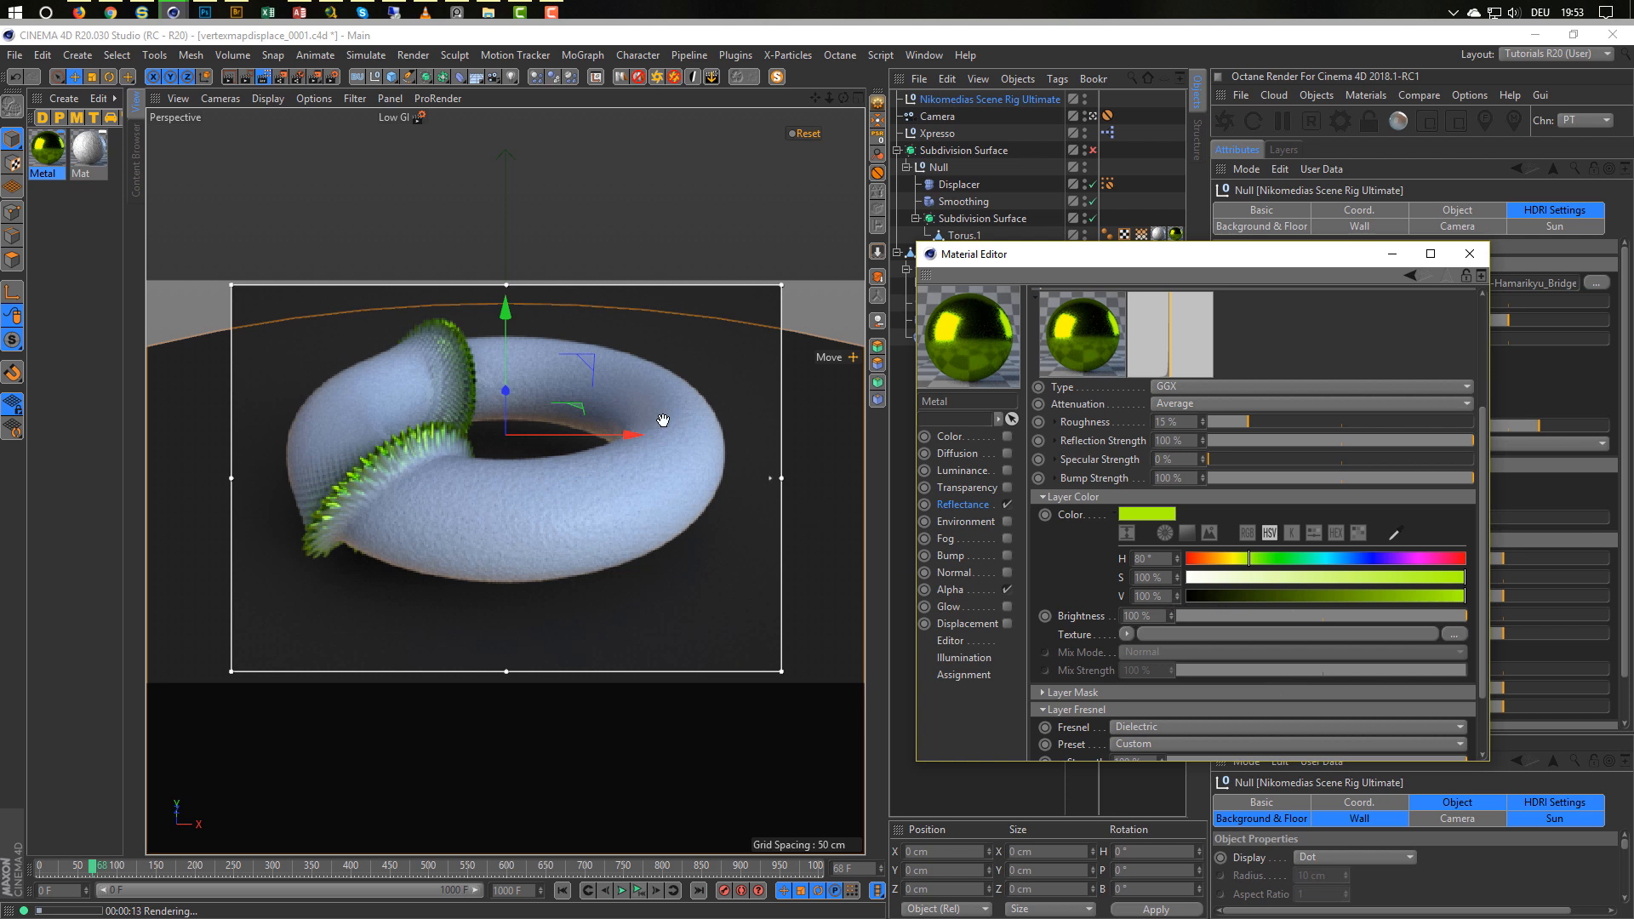
Deselect the scene rig, turn off the interactive render region and move the Material Editor clear of the object list.
drag(1278, 257, 1358, 251)
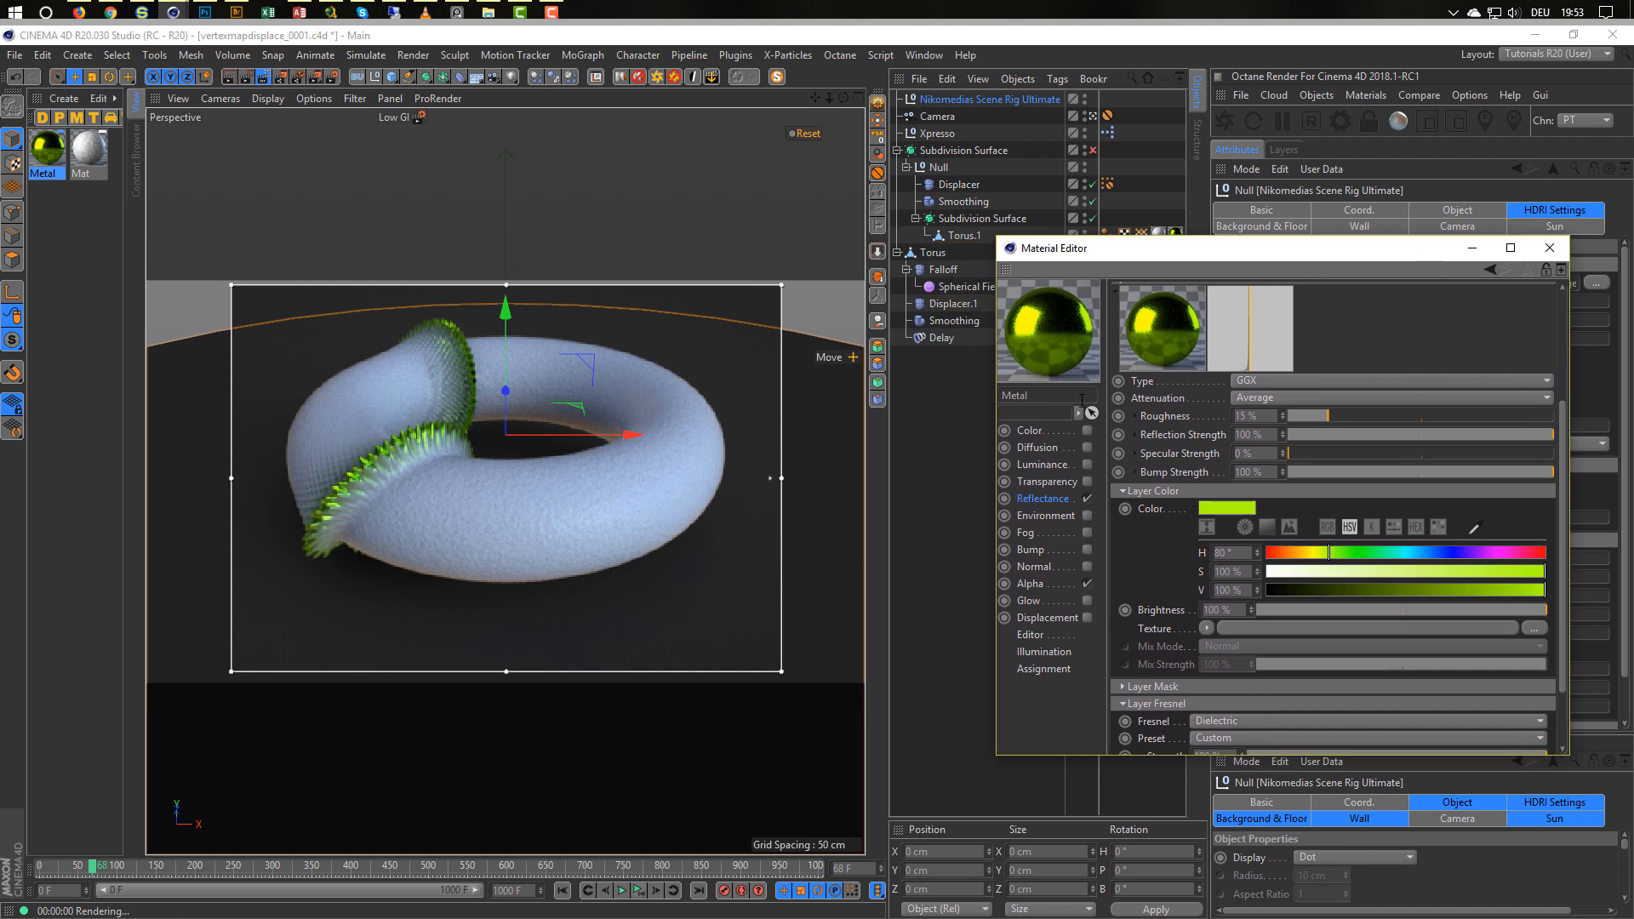
click(945, 480)
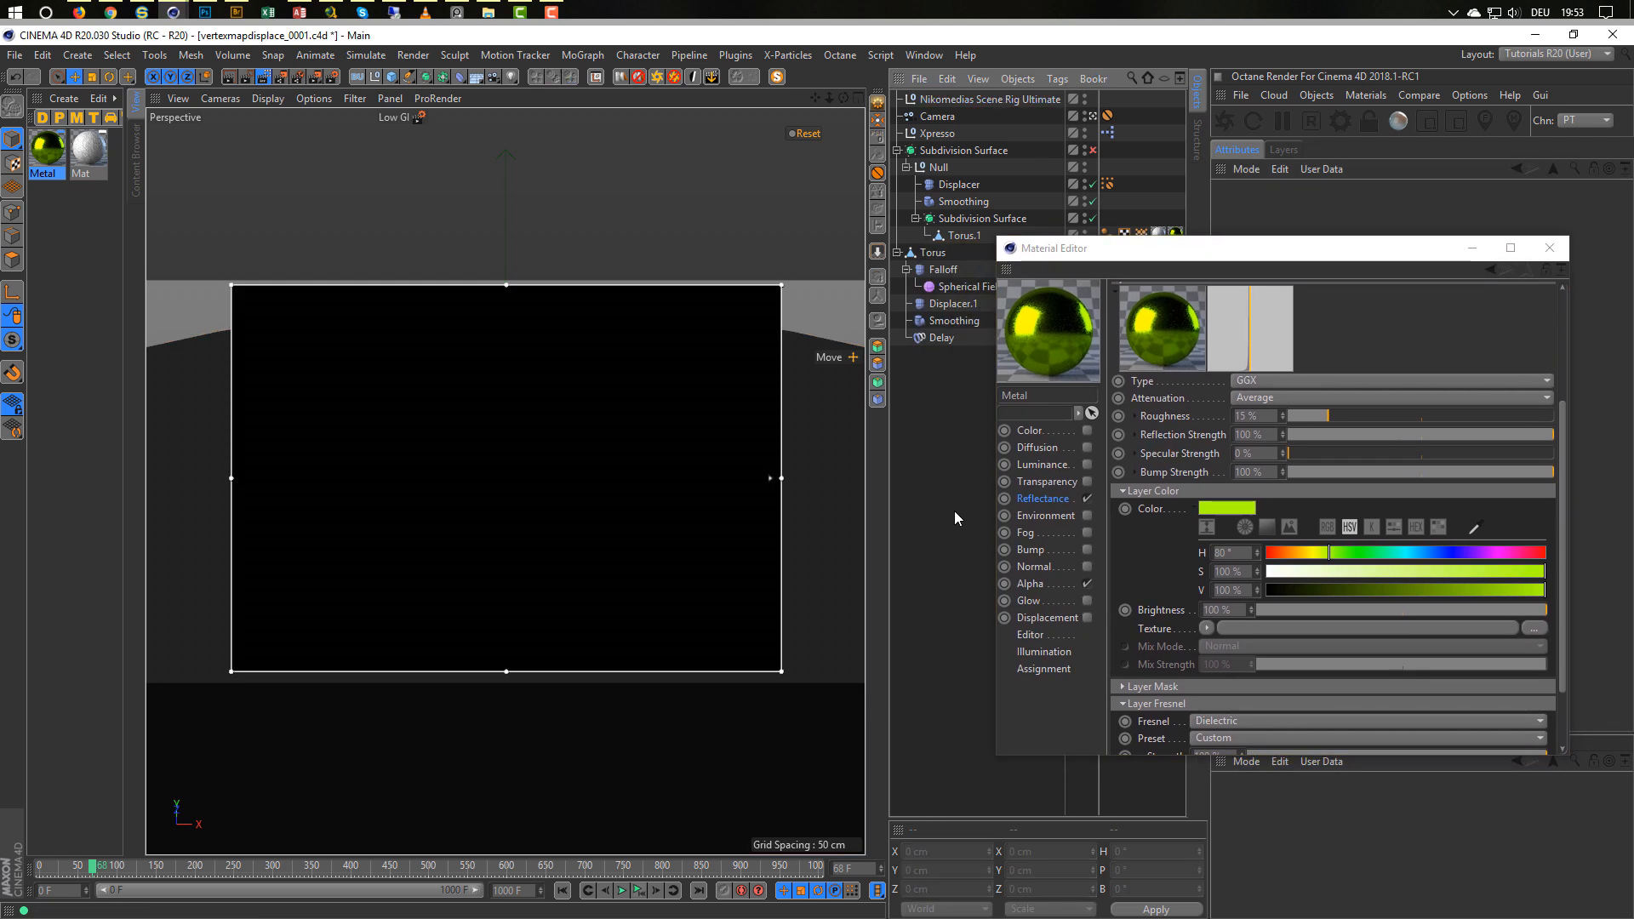
click(265, 77)
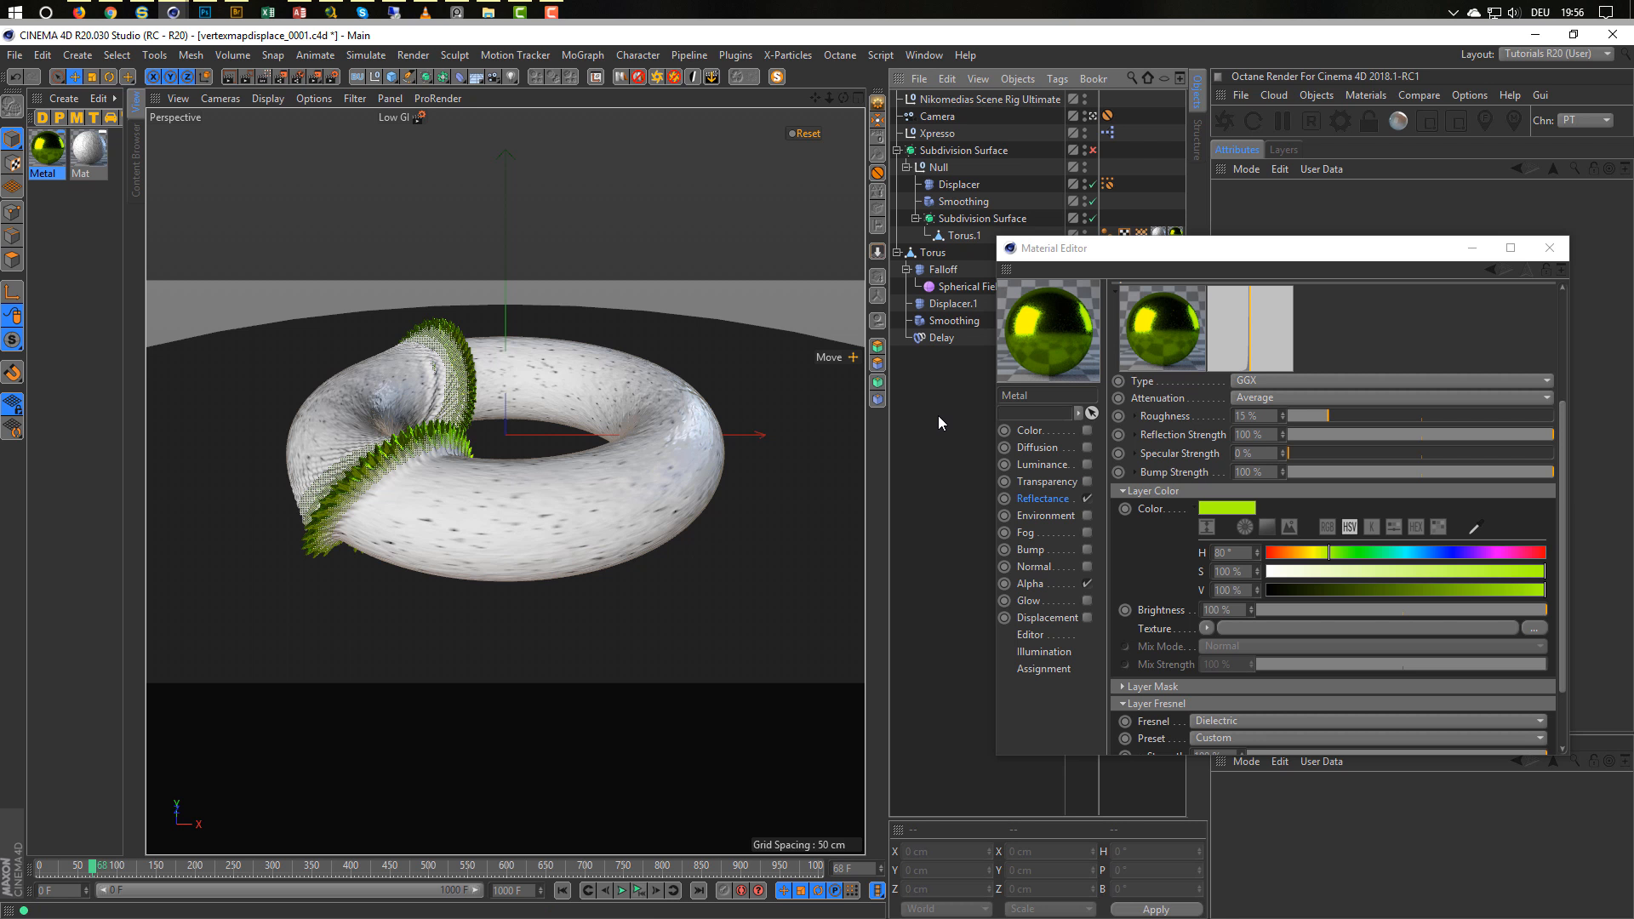
drag(1237, 250, 1147, 376)
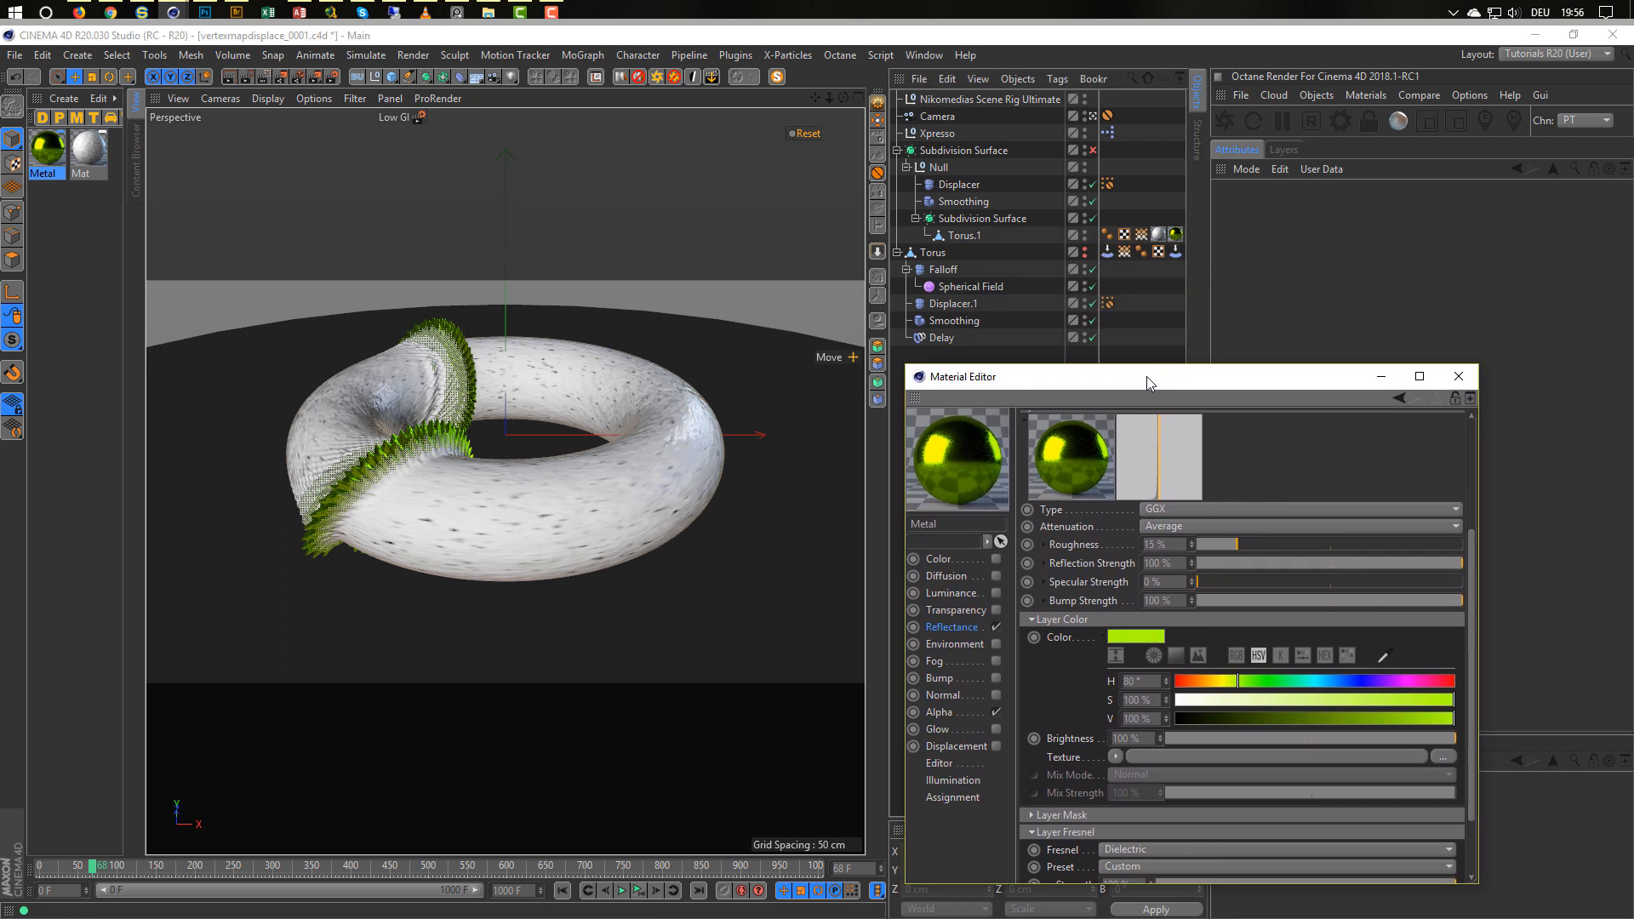